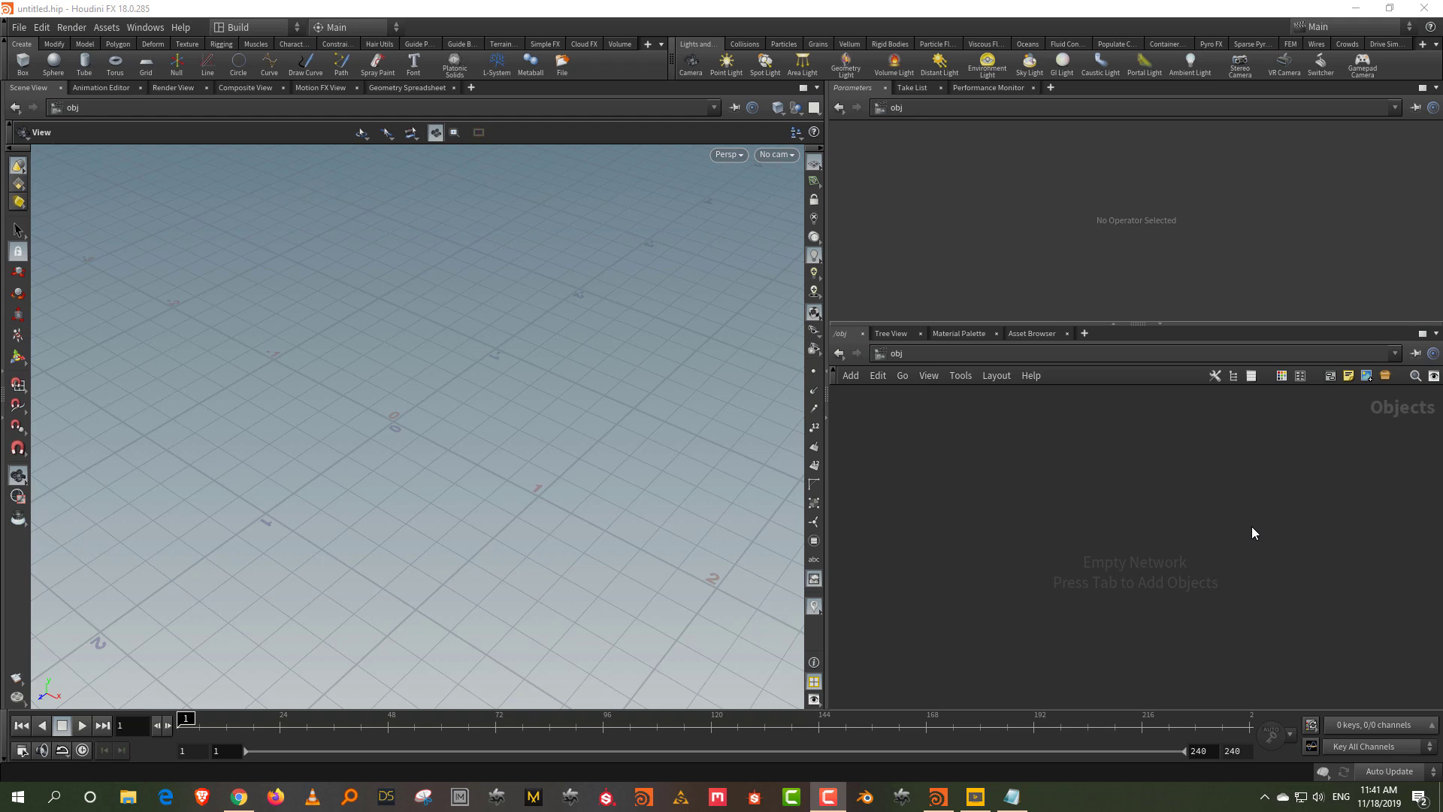
- Add a Geometry object to the empty object network and enter it
left_click_drag(925, 510, 1263, 625)
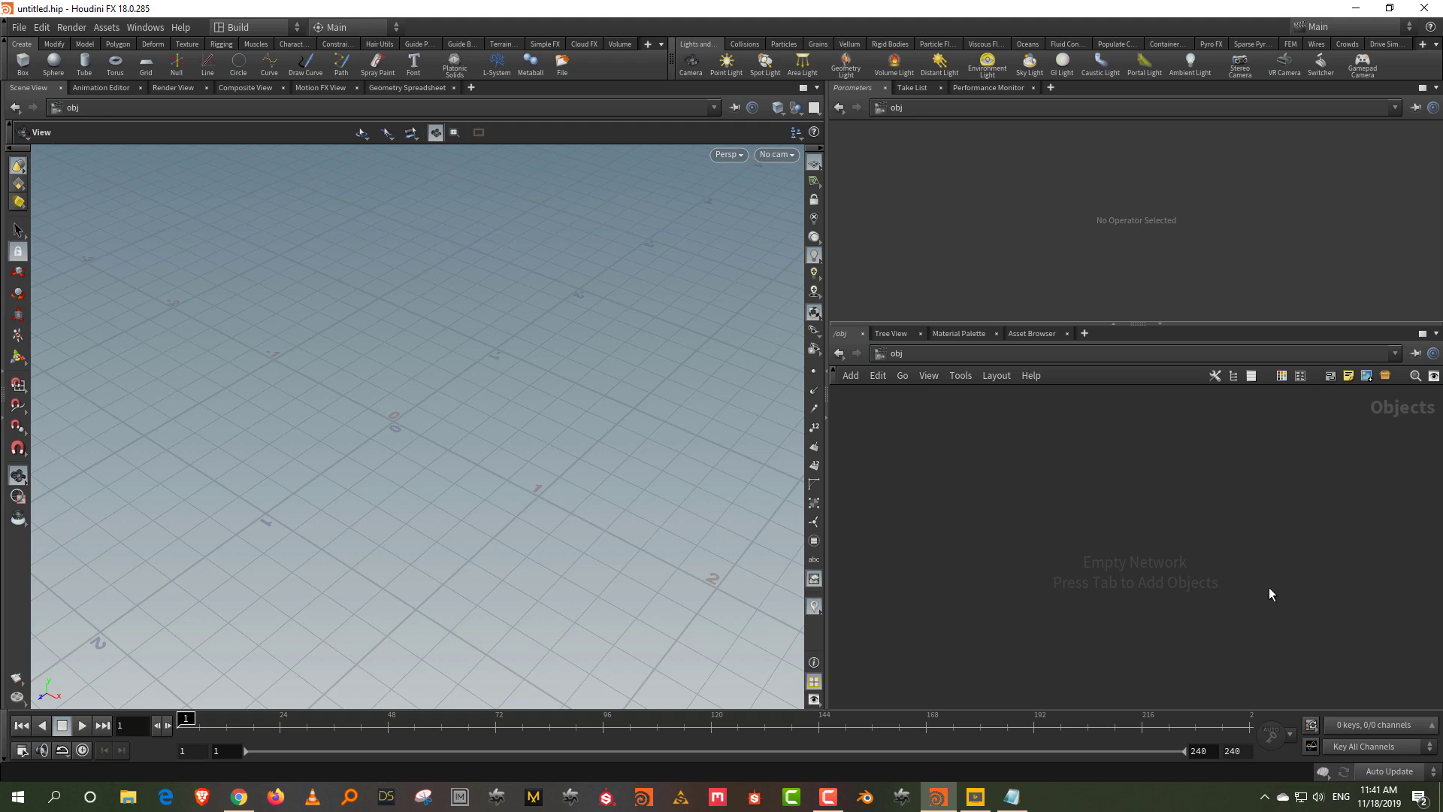
key("Tab")
mouse_move(1263, 506)
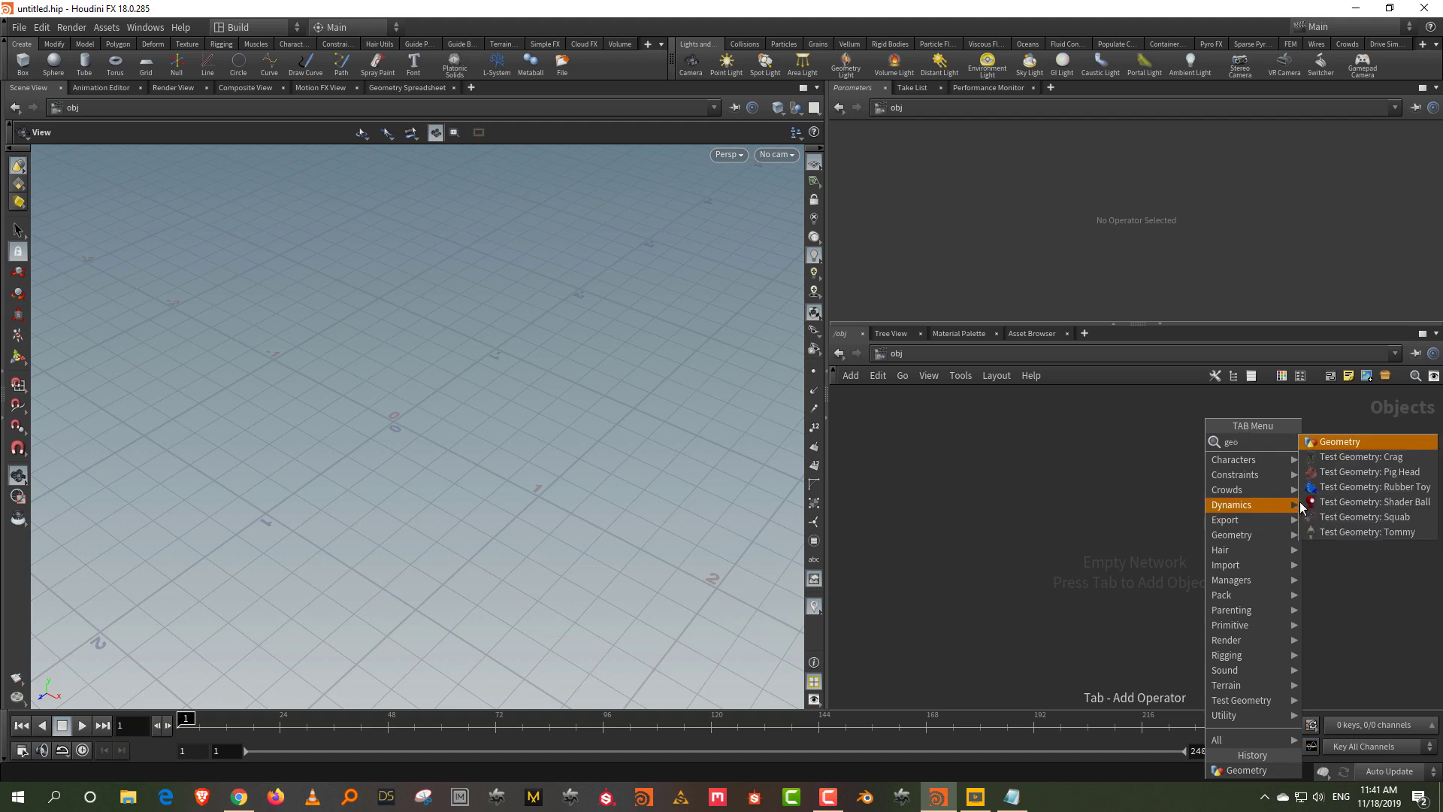
left_click(1363, 451)
left_click(1132, 526)
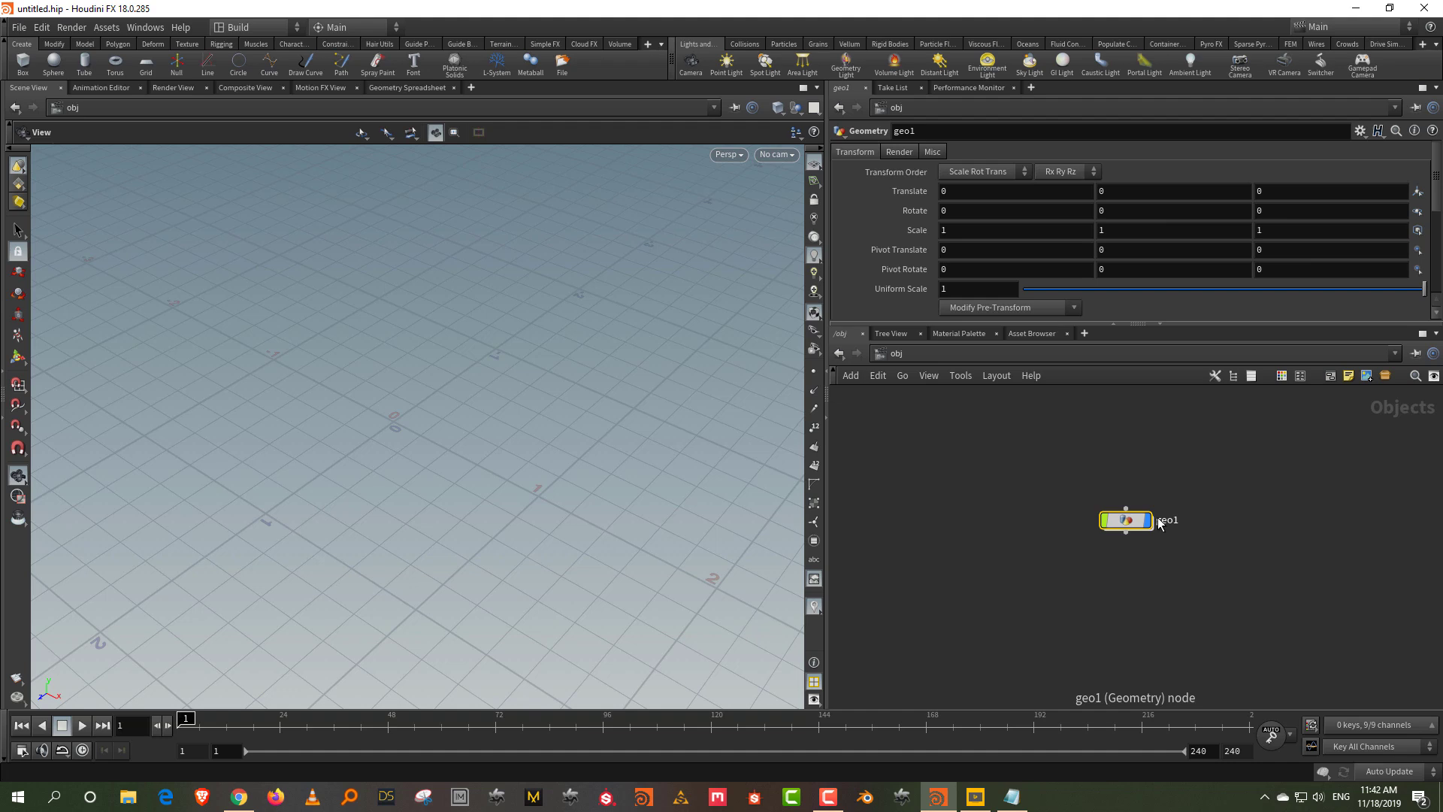
double_click(1127, 519)
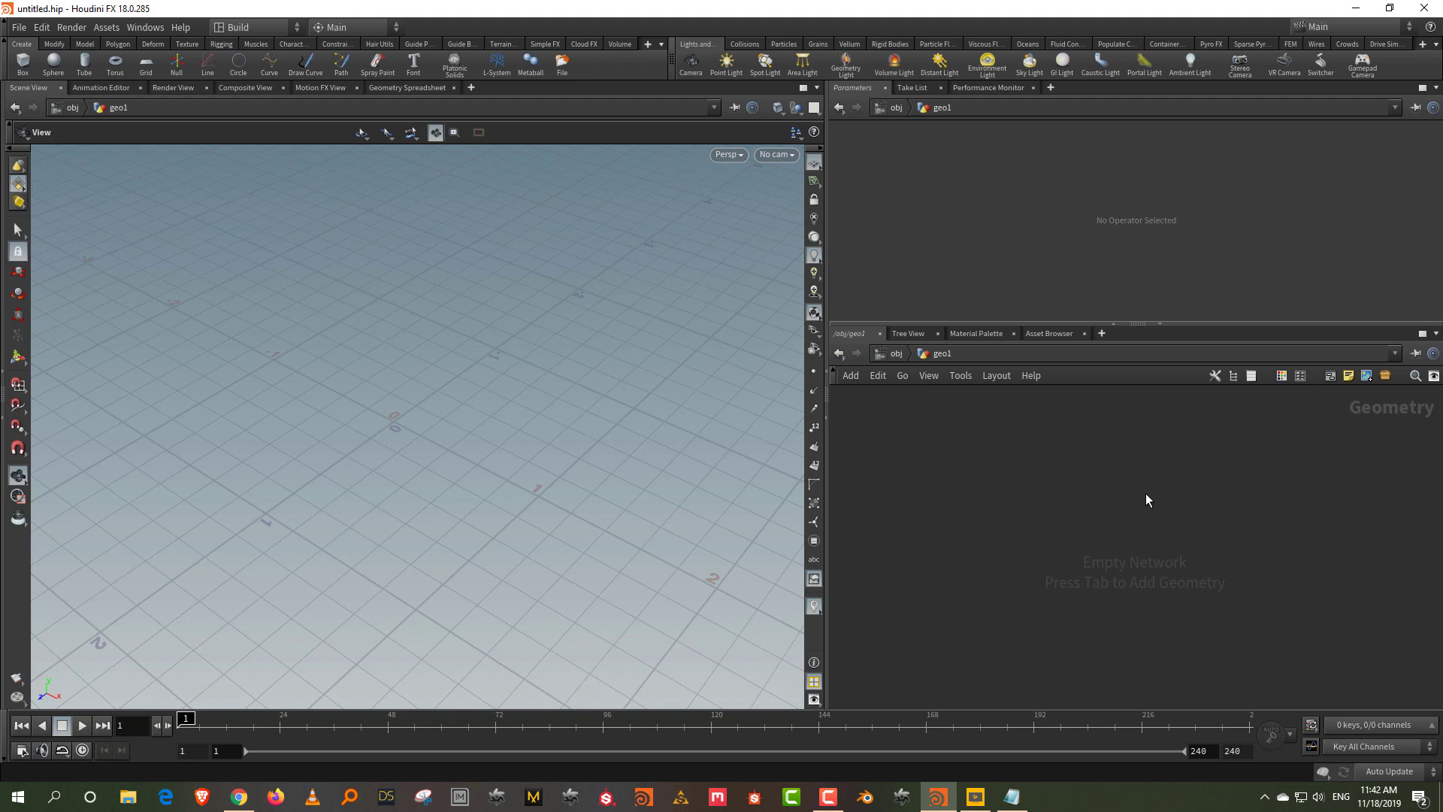
- Enlarge the parameter area and add an Attribute VOP node to the geometry network
left_click_drag(1032, 324, 1032, 358)
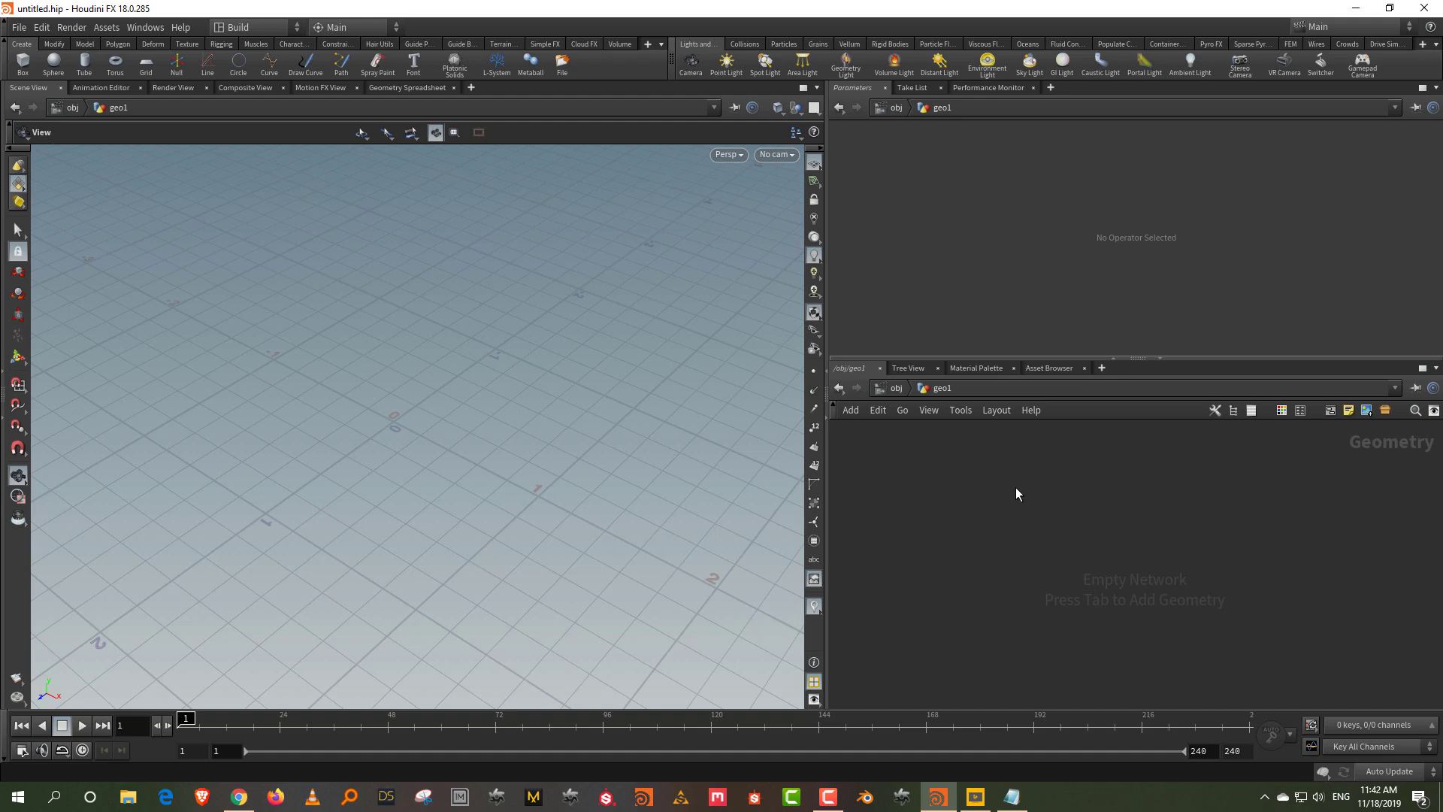
key("Tab")
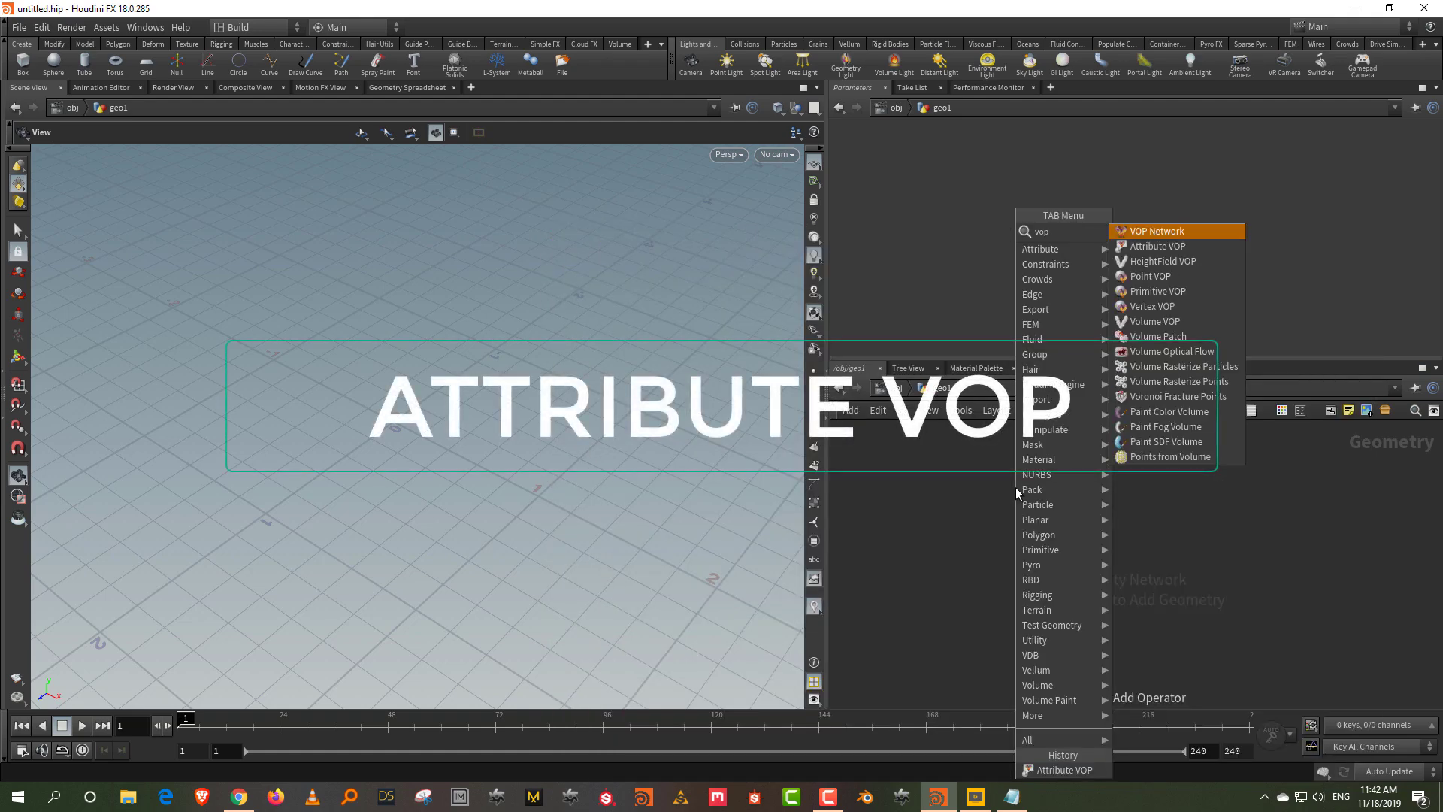
key("Escape")
left_click(1016, 492)
left_click_drag(1016, 493, 1039, 562)
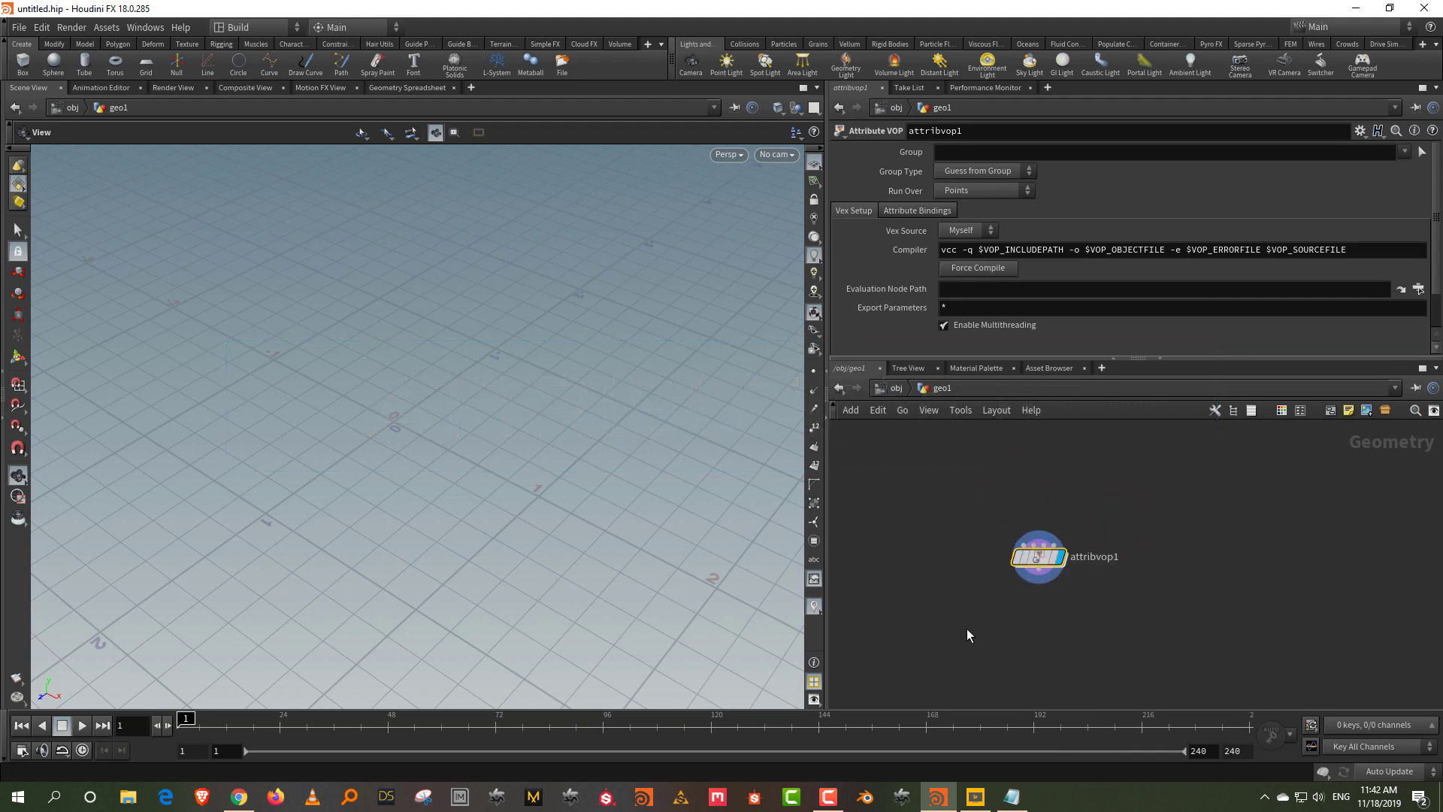
- Examine the global parameters and output nodes inside the Attribute VOP and return to the geometry network
double_click(1037, 555)
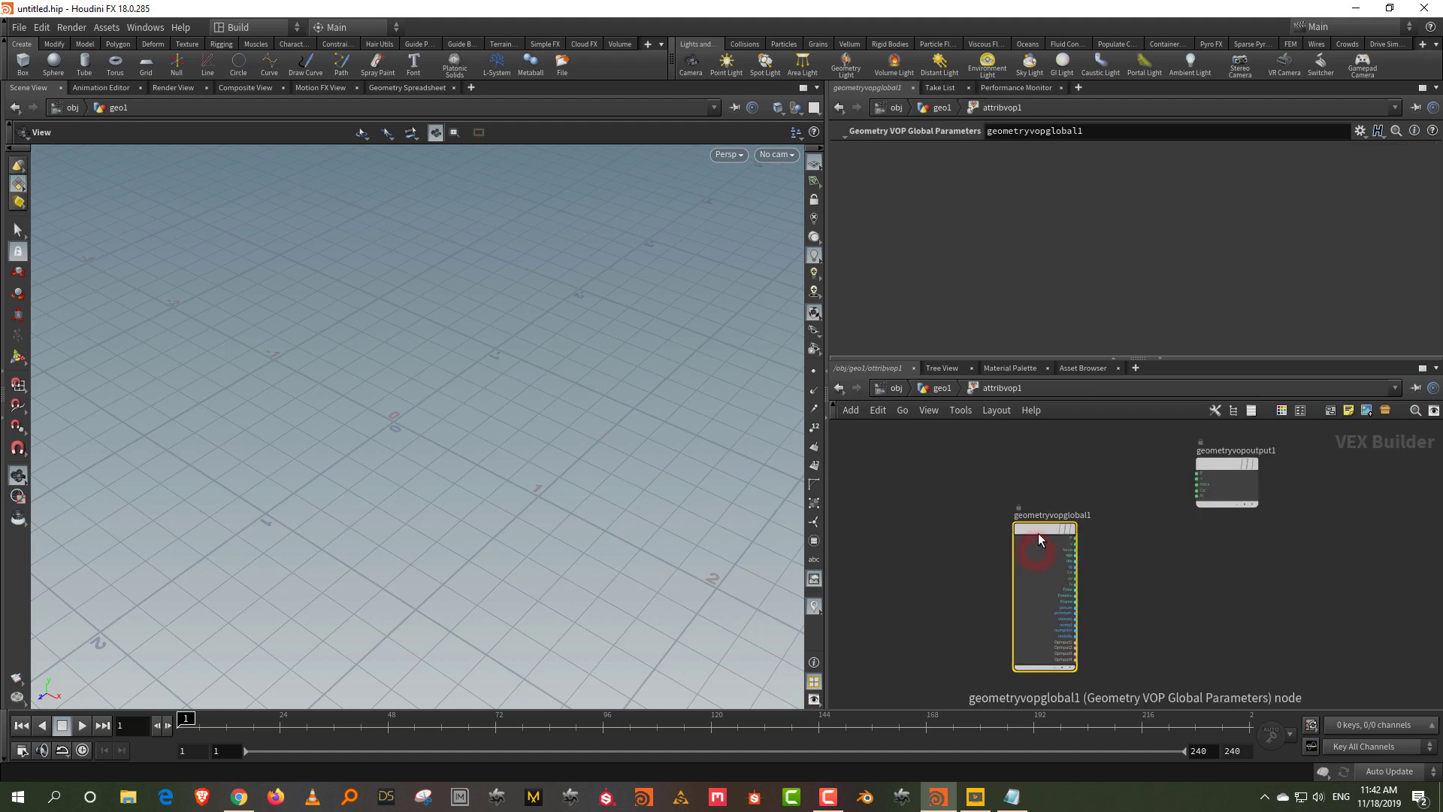
scroll(1088, 535, "up", 2)
left_click_drag(1025, 527, 987, 504)
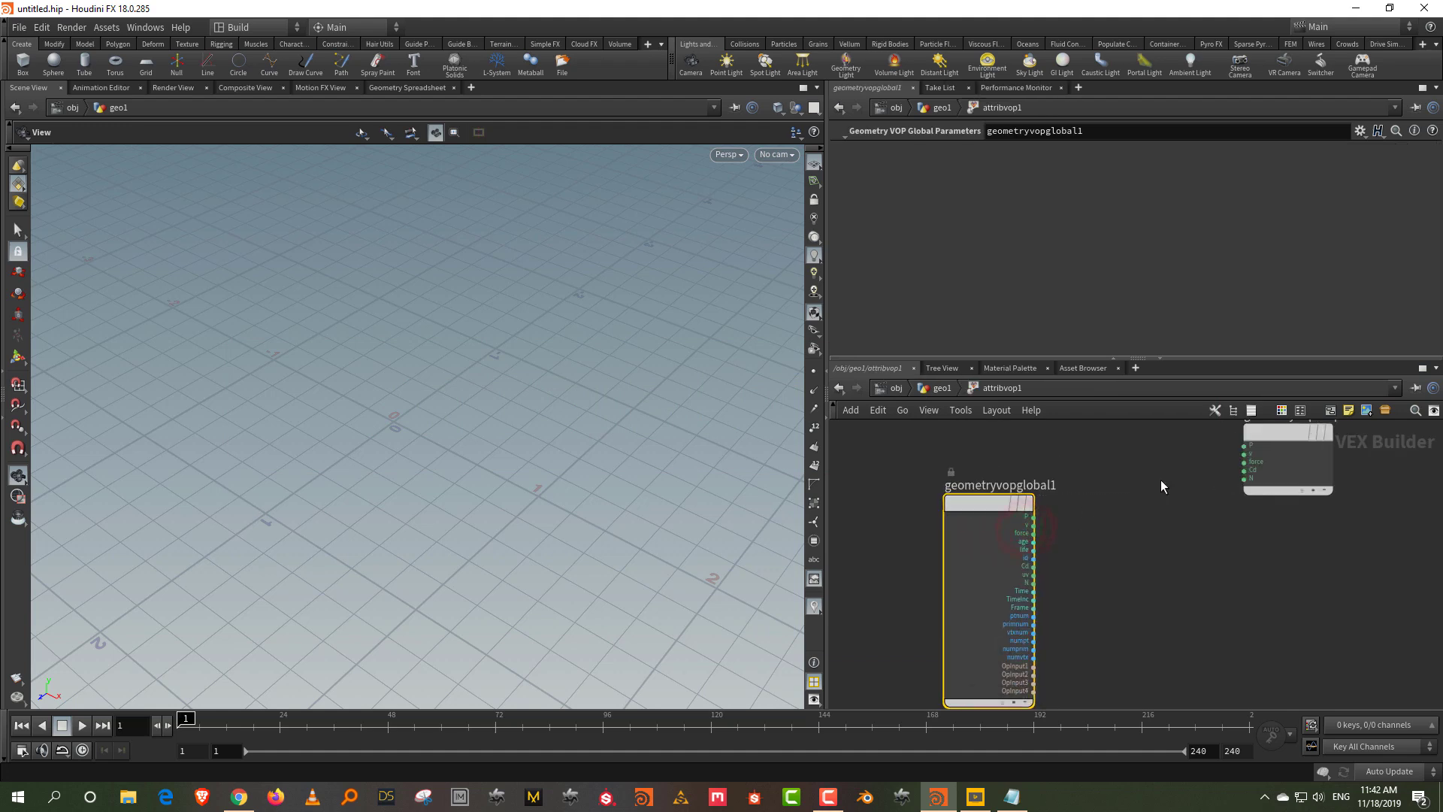
scroll(1099, 550, "up", 1)
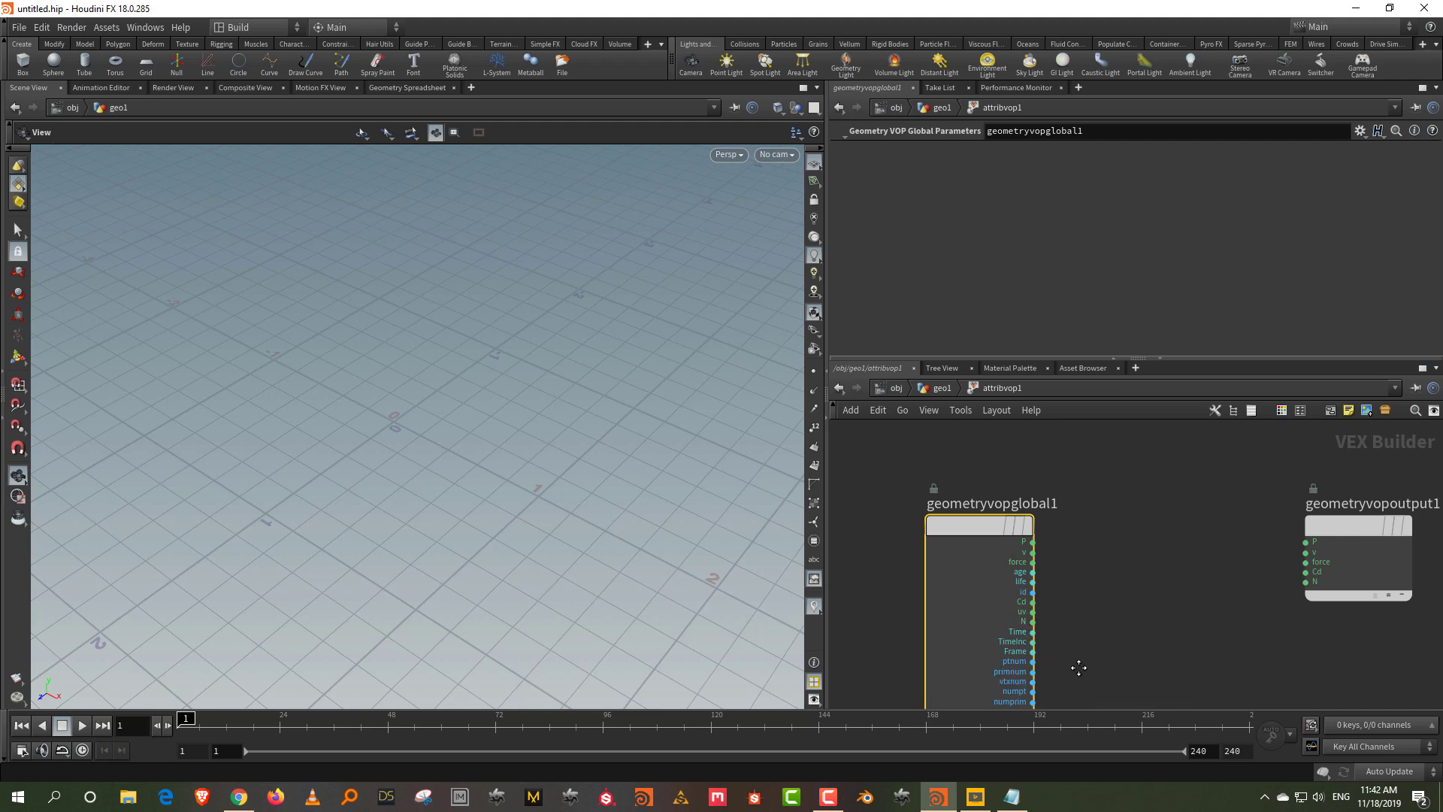
middle_click_drag(1075, 666, 1065, 608)
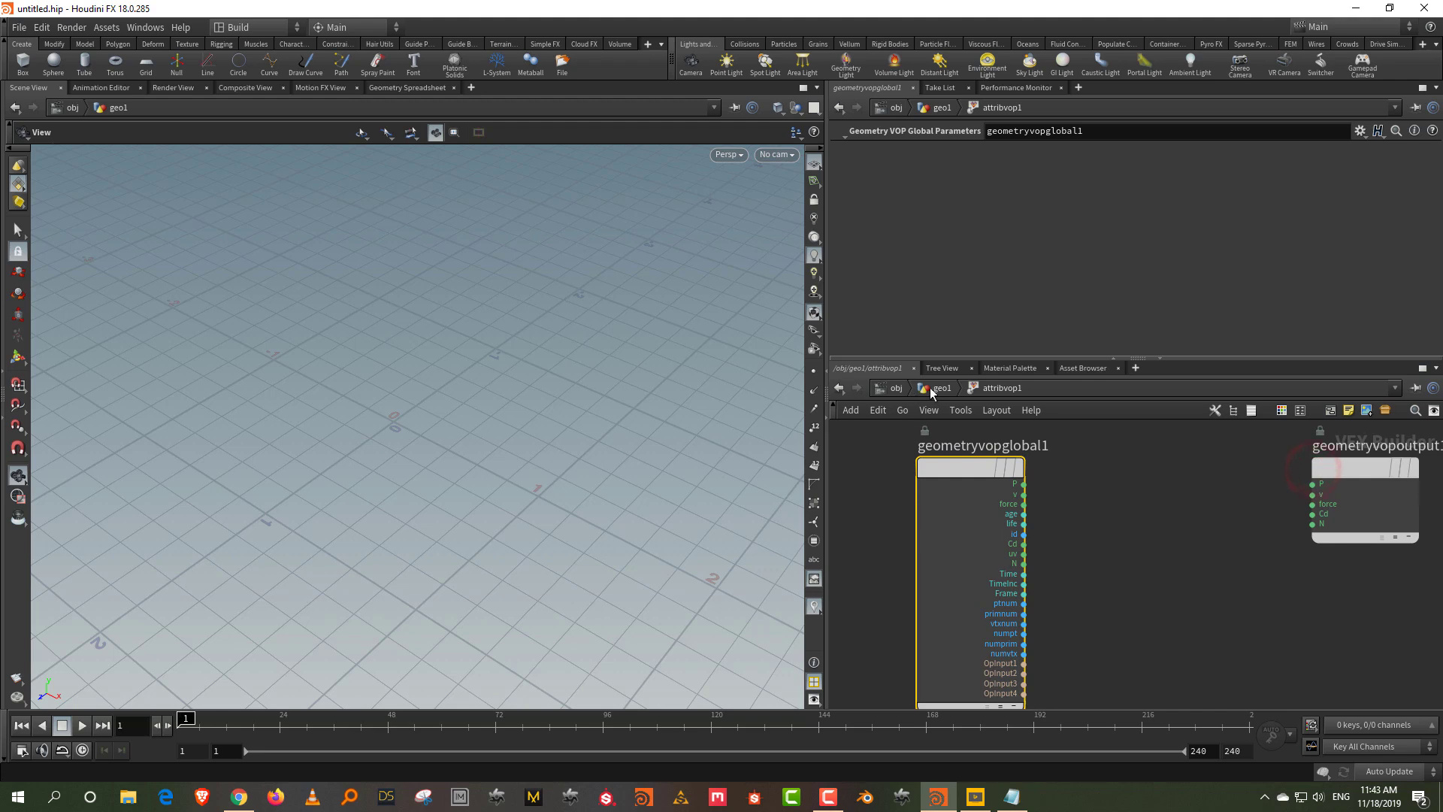
key("u")
- Add a Sphere node above the Attribute VOP node
scroll(1022, 488, "up", 2)
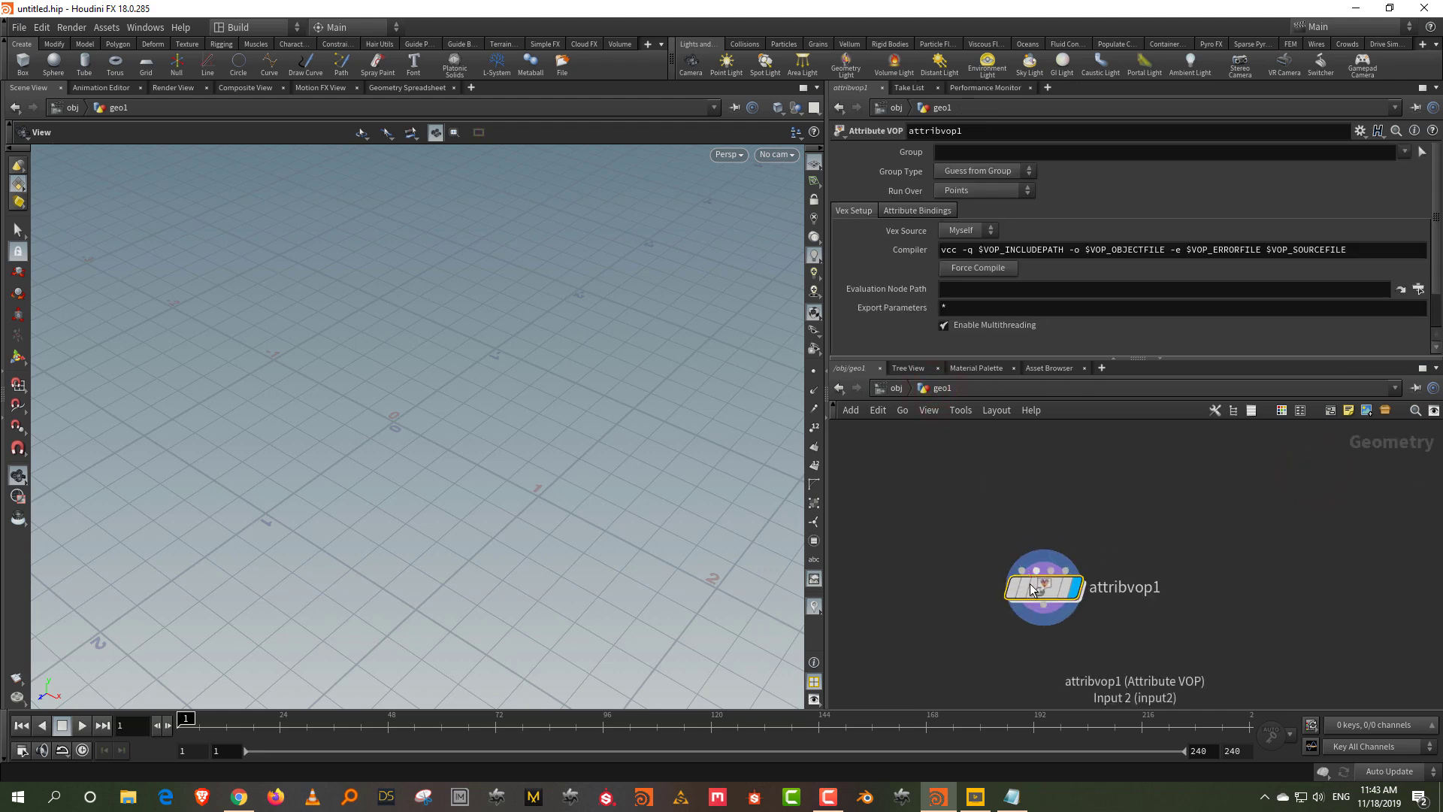
left_click_drag(1033, 583, 1047, 603)
left_click(1114, 511)
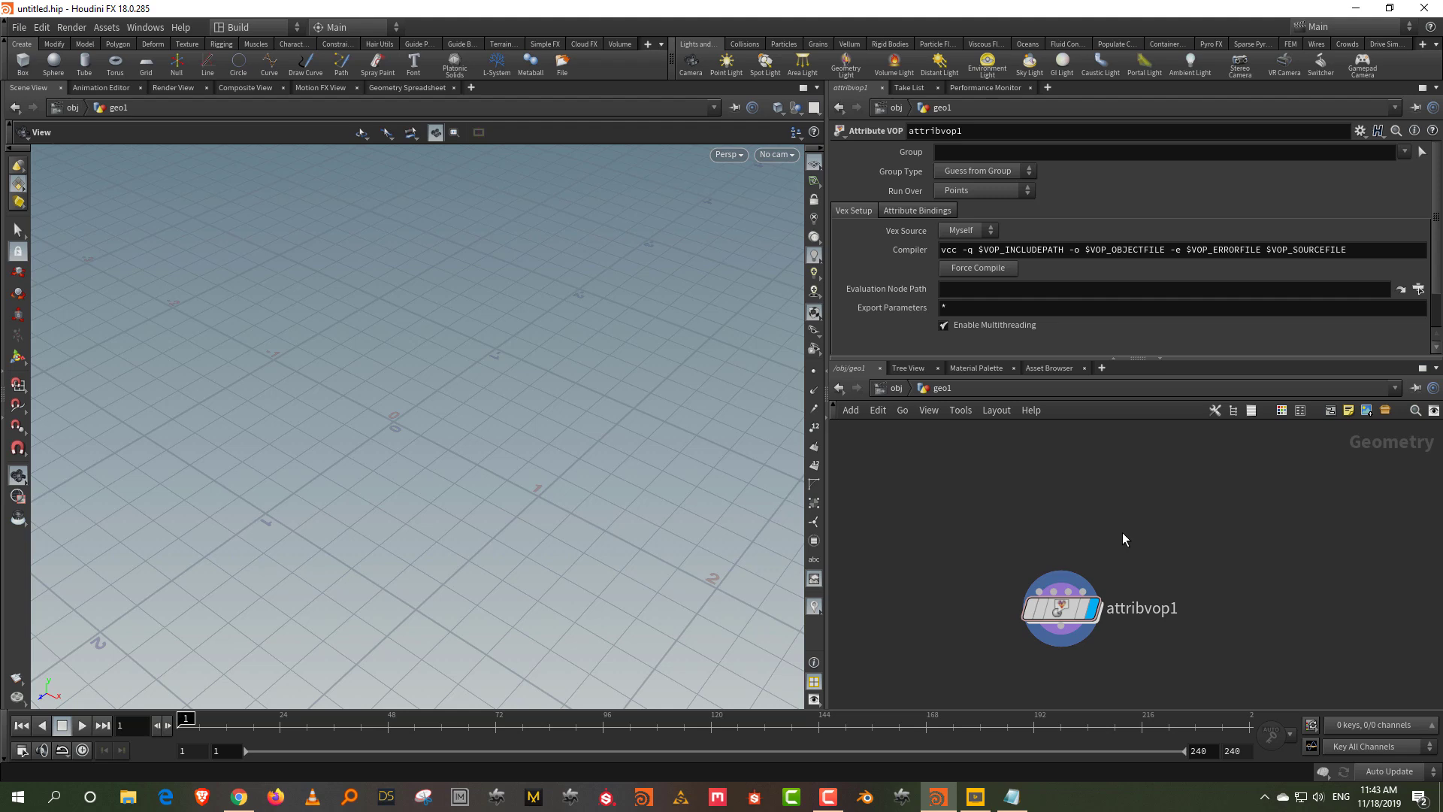
middle_click_drag(1108, 524, 1104, 554)
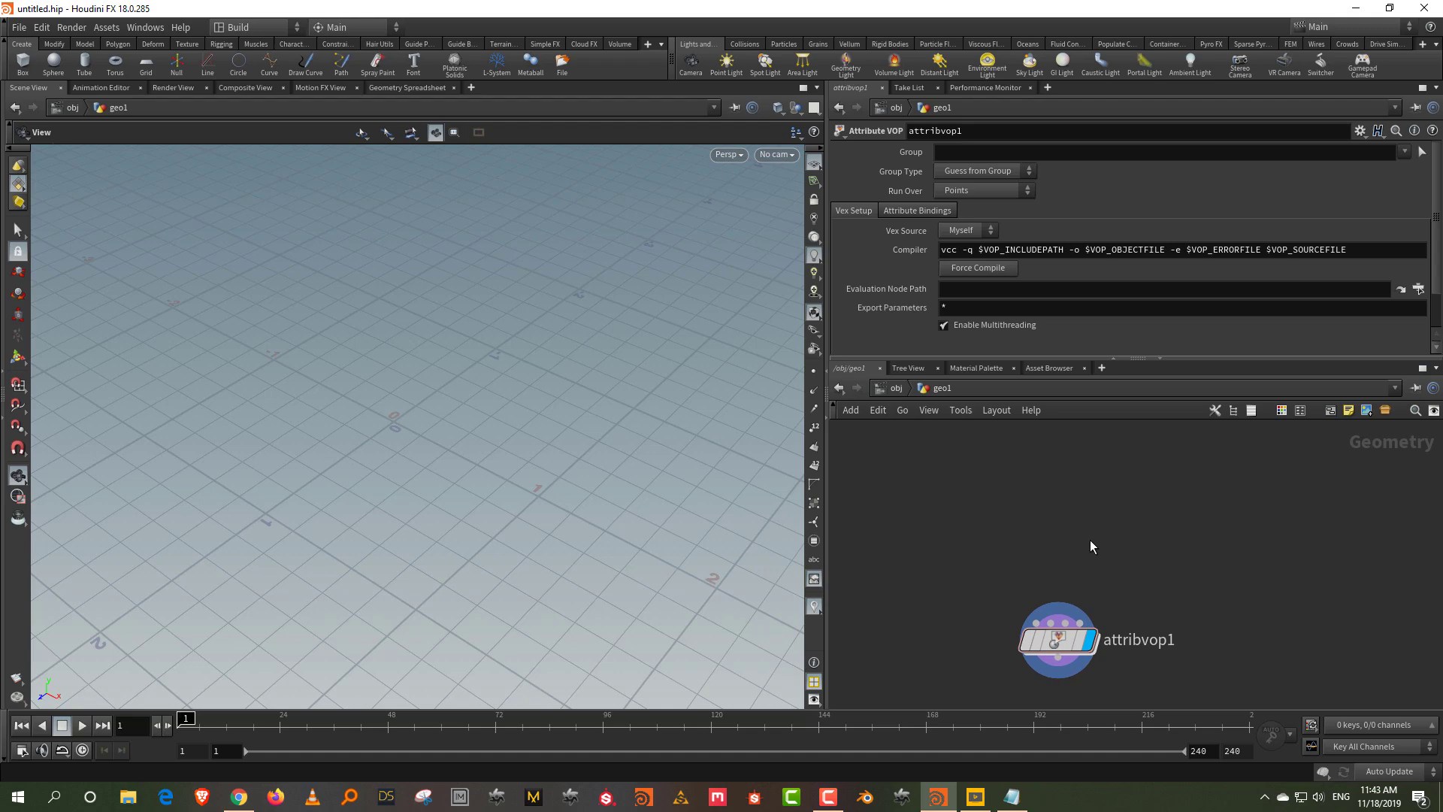
key("Tab")
type("sp")
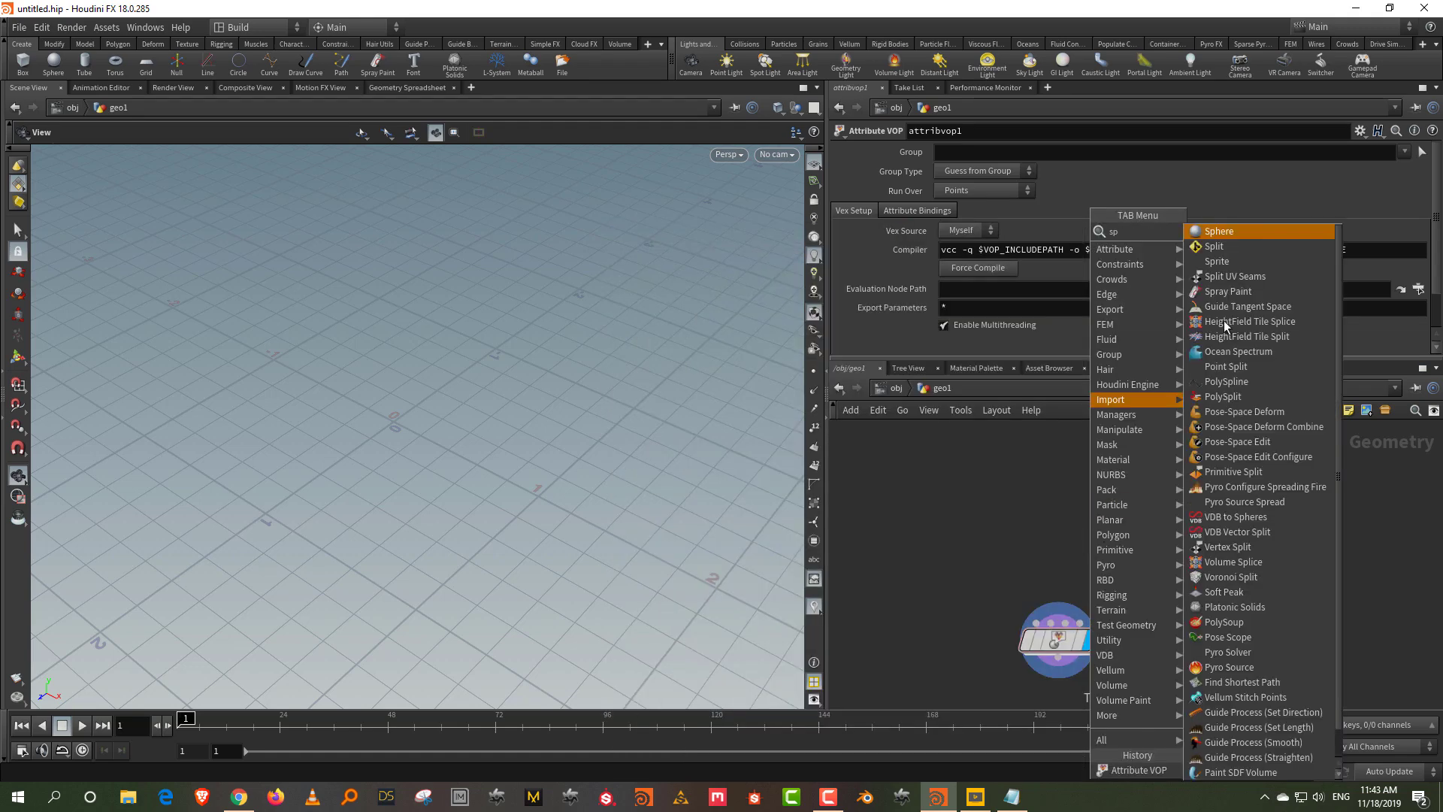
left_click(1250, 233)
left_click(1048, 484)
- Set the sphere's primitive type to Polygon and its frequency to 3, and display it in the viewport
left_click(983, 151)
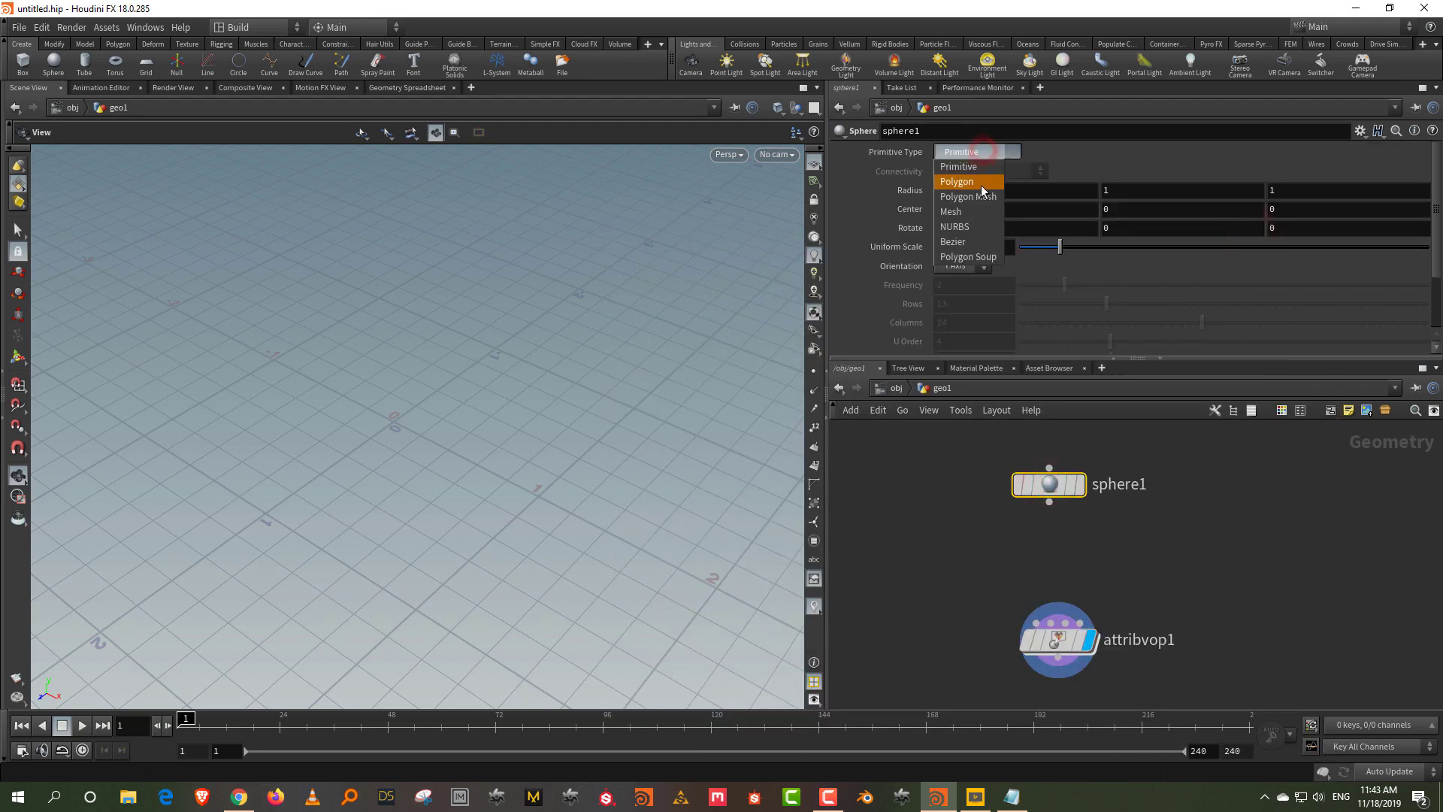
left_click(981, 185)
left_click(1111, 286)
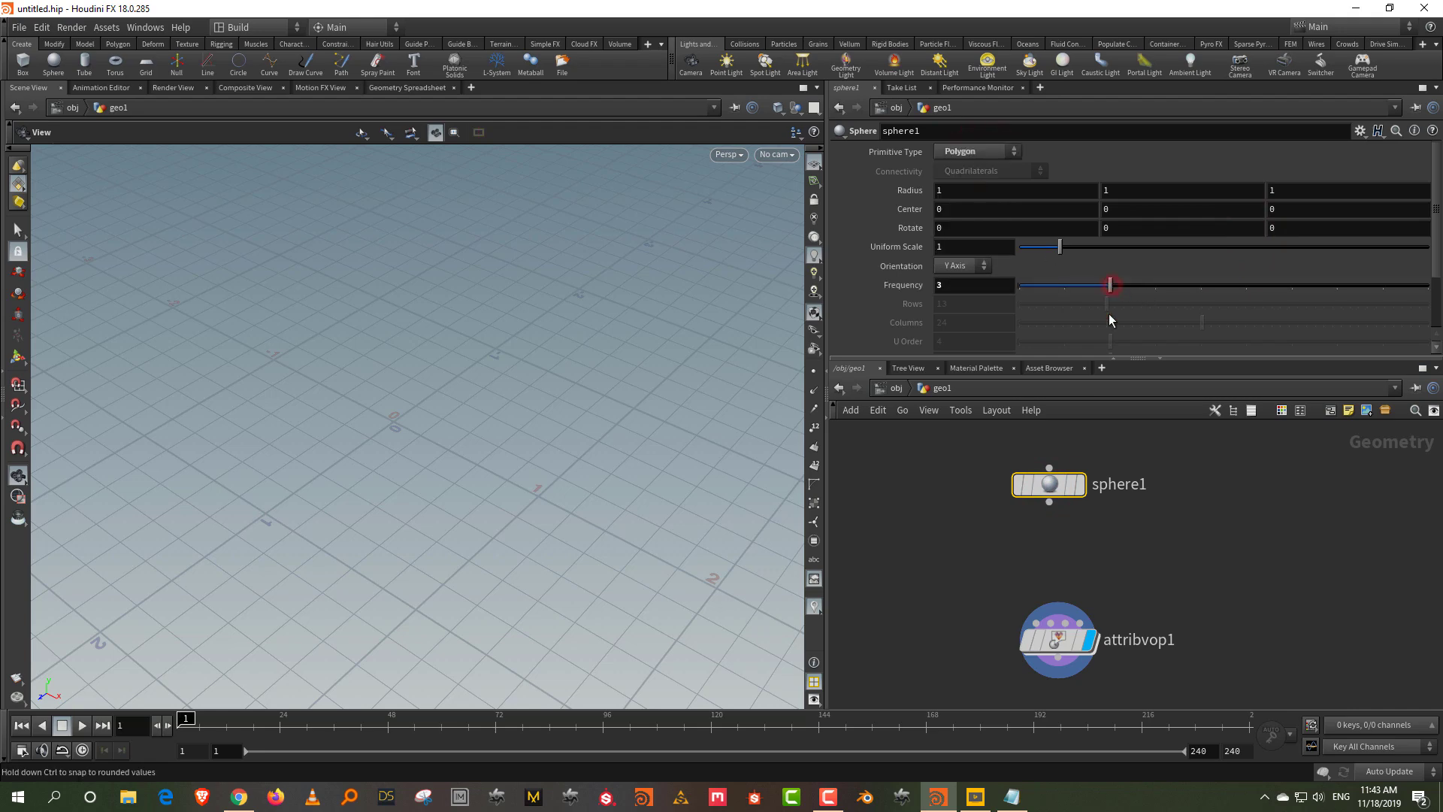
left_click(1071, 484)
left_click(1080, 485)
- Add an Attribute Wrangle node below the sphere and connect the sphere's output to its first input
left_click(1161, 532)
key("Tab")
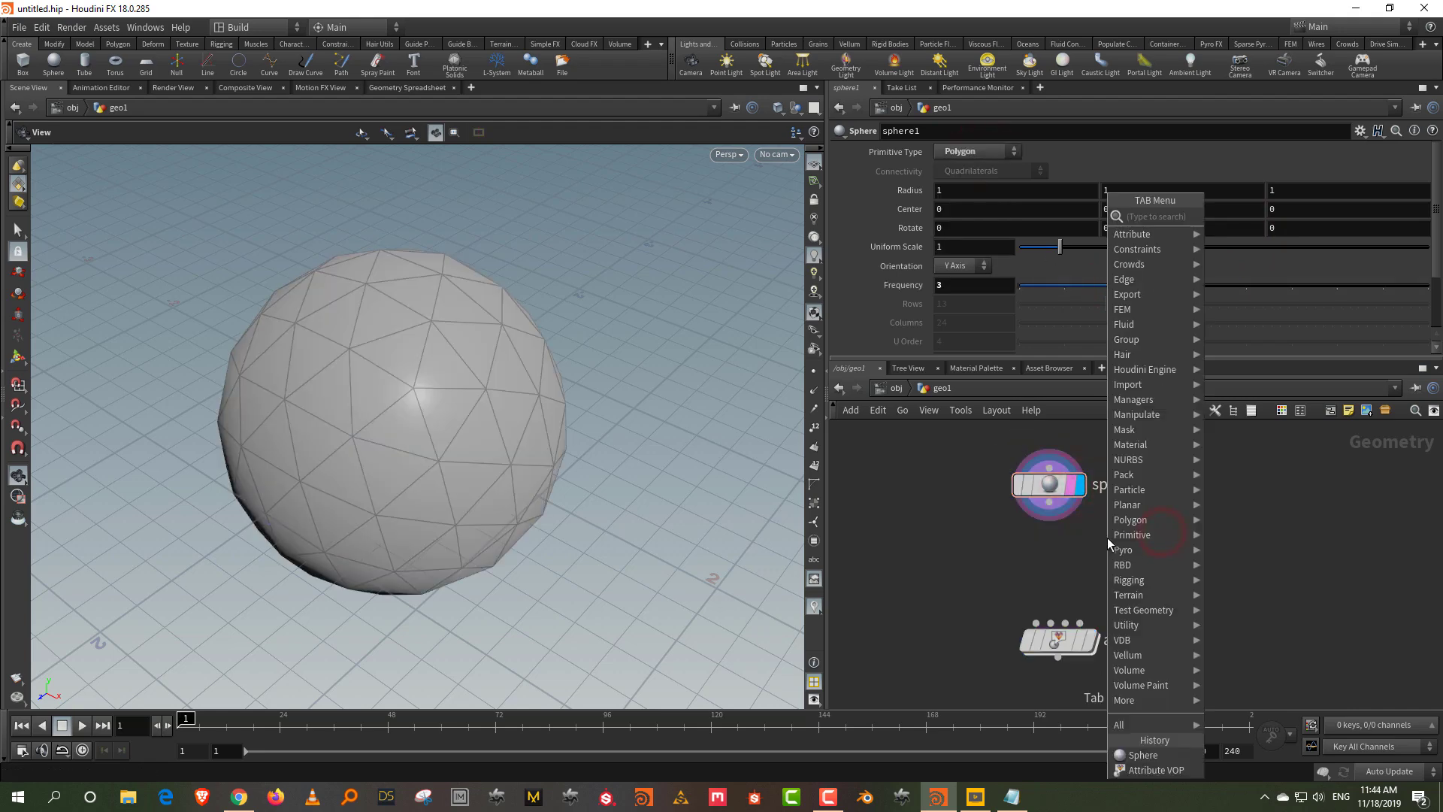
type("wrang")
left_click(1272, 219)
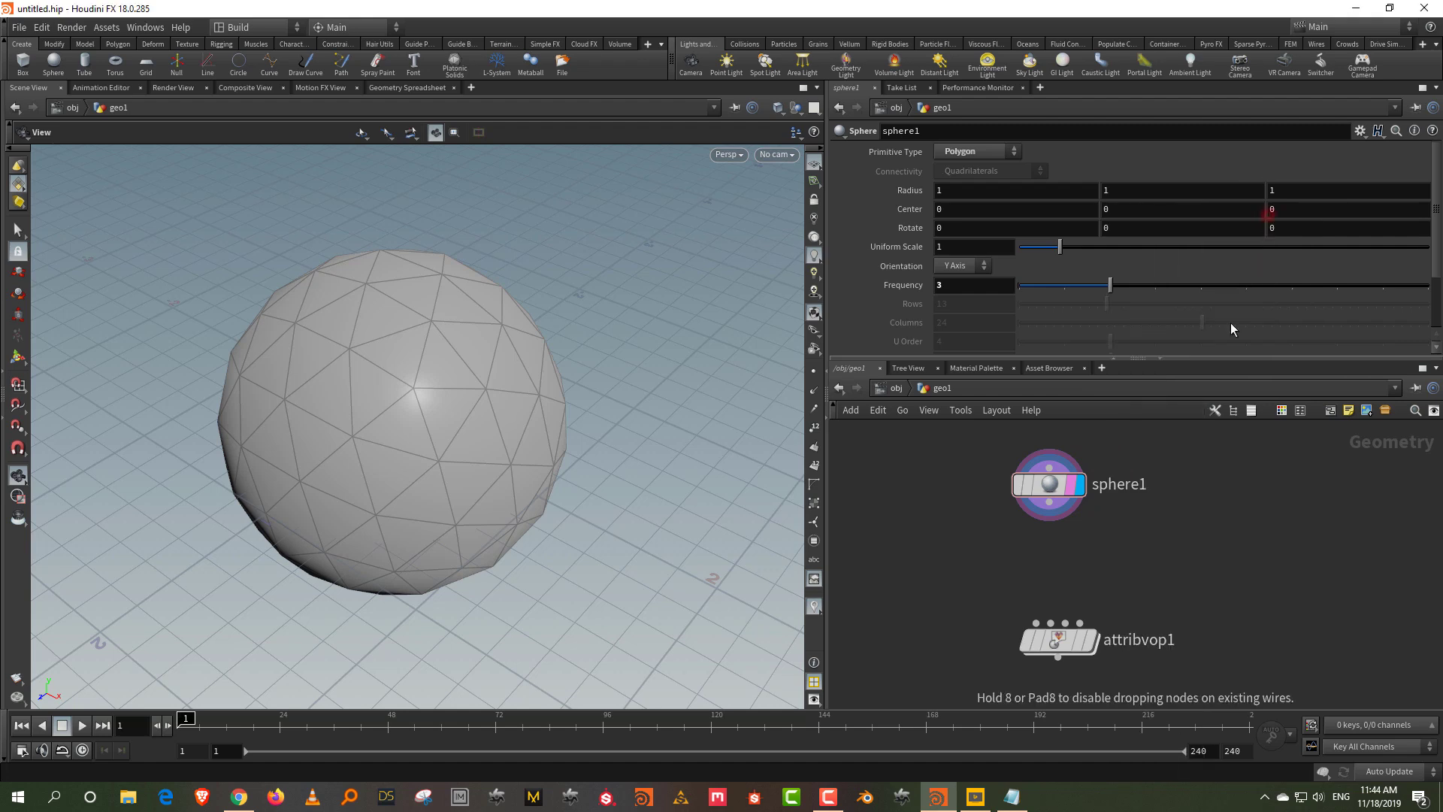
left_click(1052, 574)
left_click_drag(1053, 517, 1037, 560)
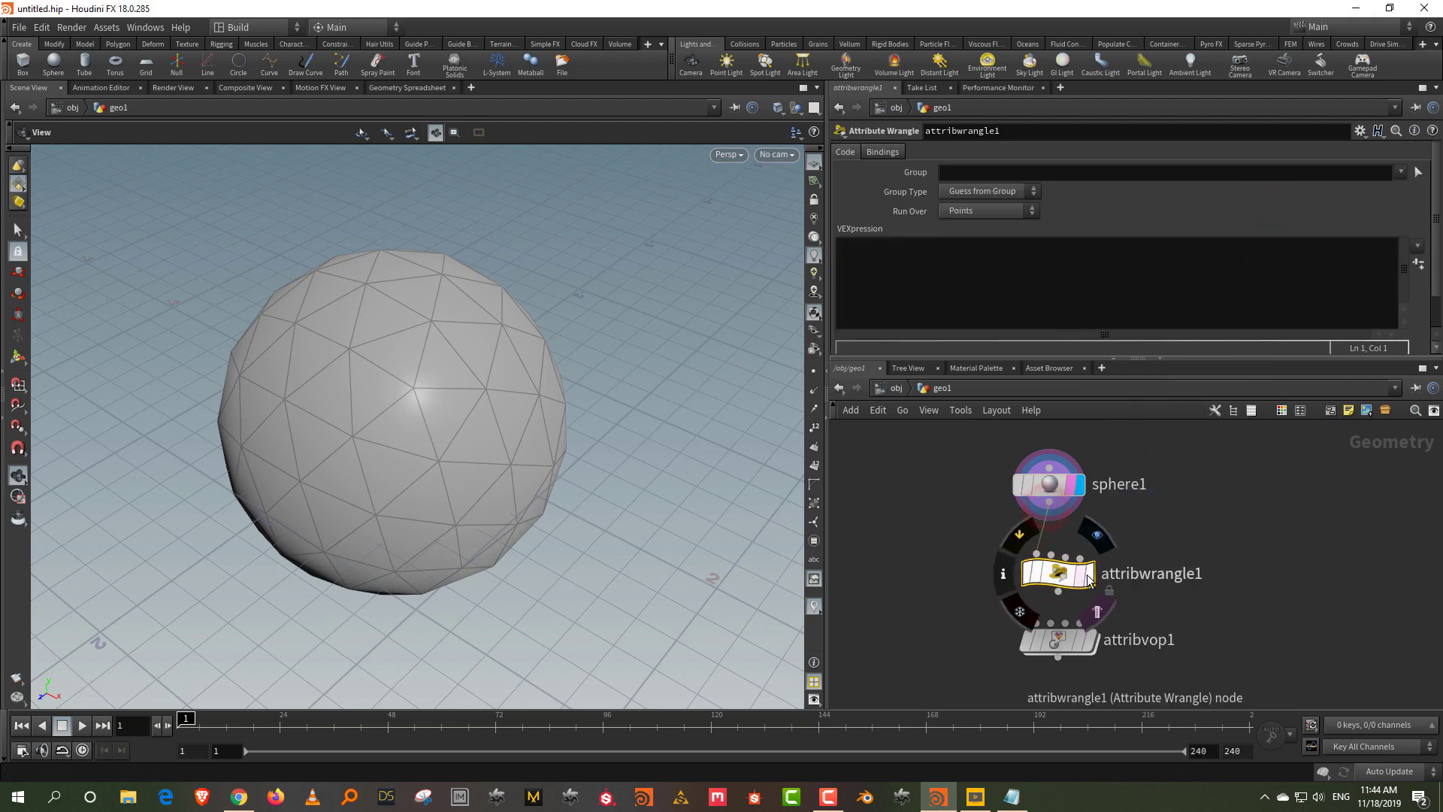
- Display the Attribute Wrangle and enter the VEX expression "f@m = 0.2;"
left_click(1088, 574)
left_click(940, 279)
type("f@")
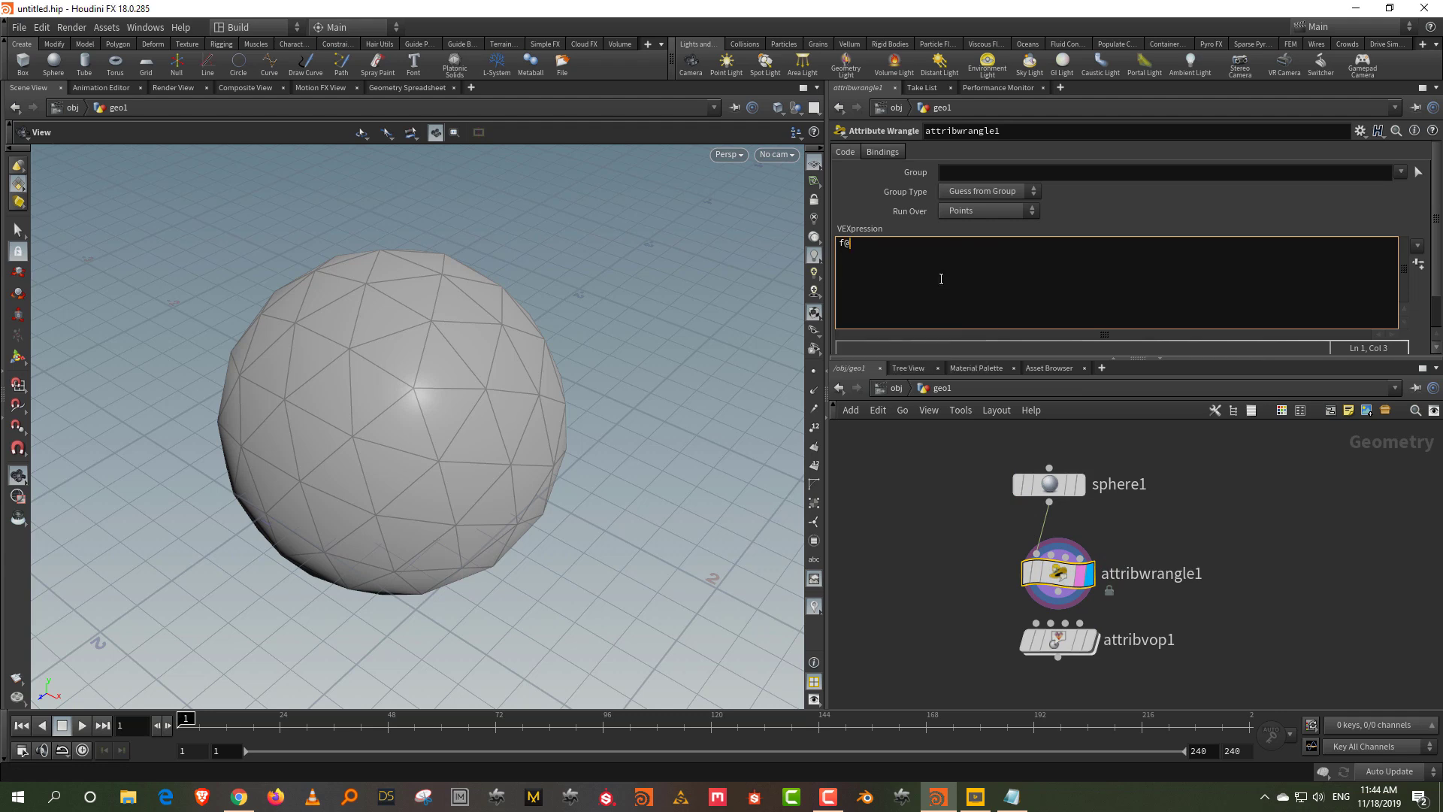
type("m = 0.2;")
left_click(902, 499)
- Connect the Attribute Wrangle's output to the Attribute VOP's first input and display the Attribute VOP
middle_click_drag(1208, 500, 1220, 393)
left_click_drag(1073, 537, 1073, 585)
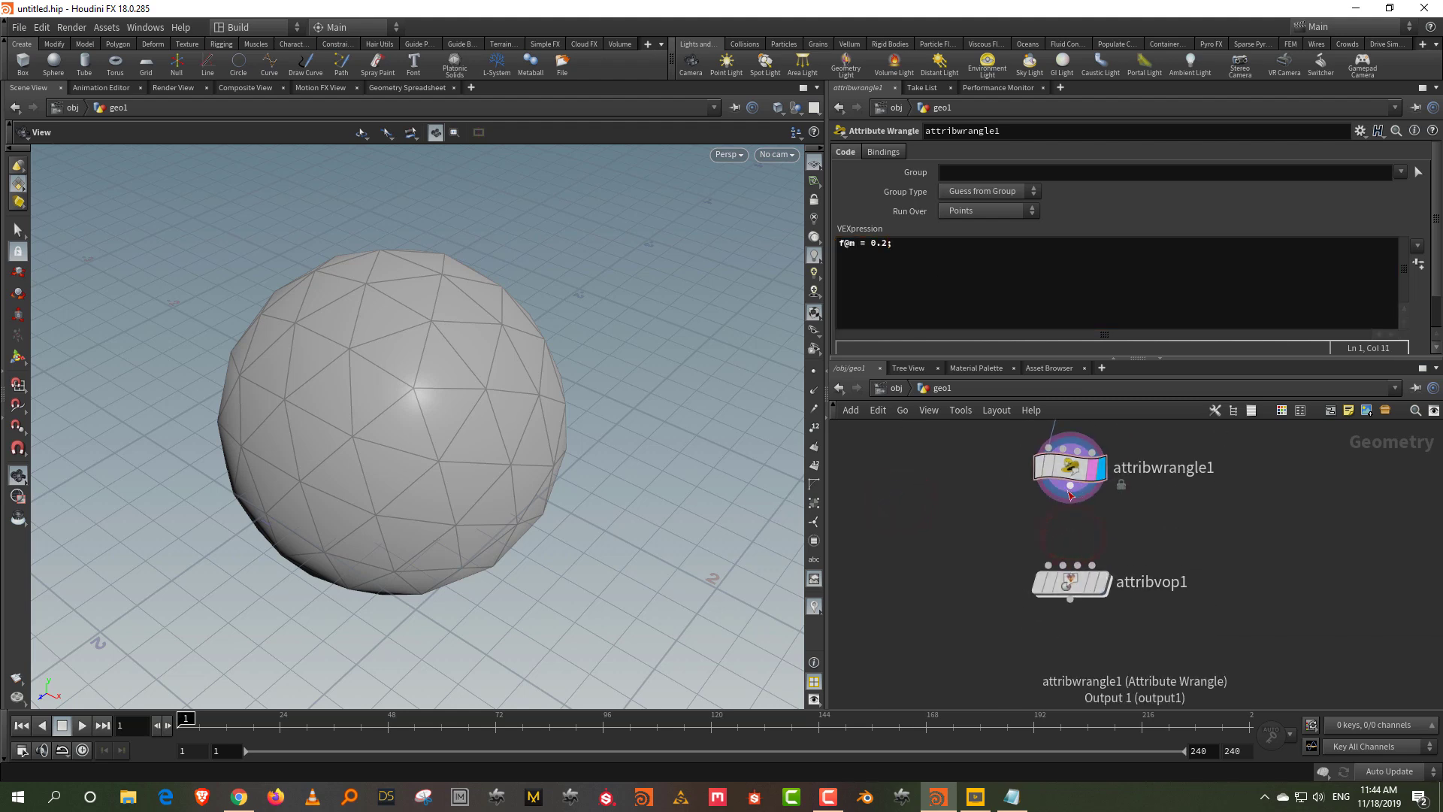
left_click(1071, 496)
left_click(1098, 588)
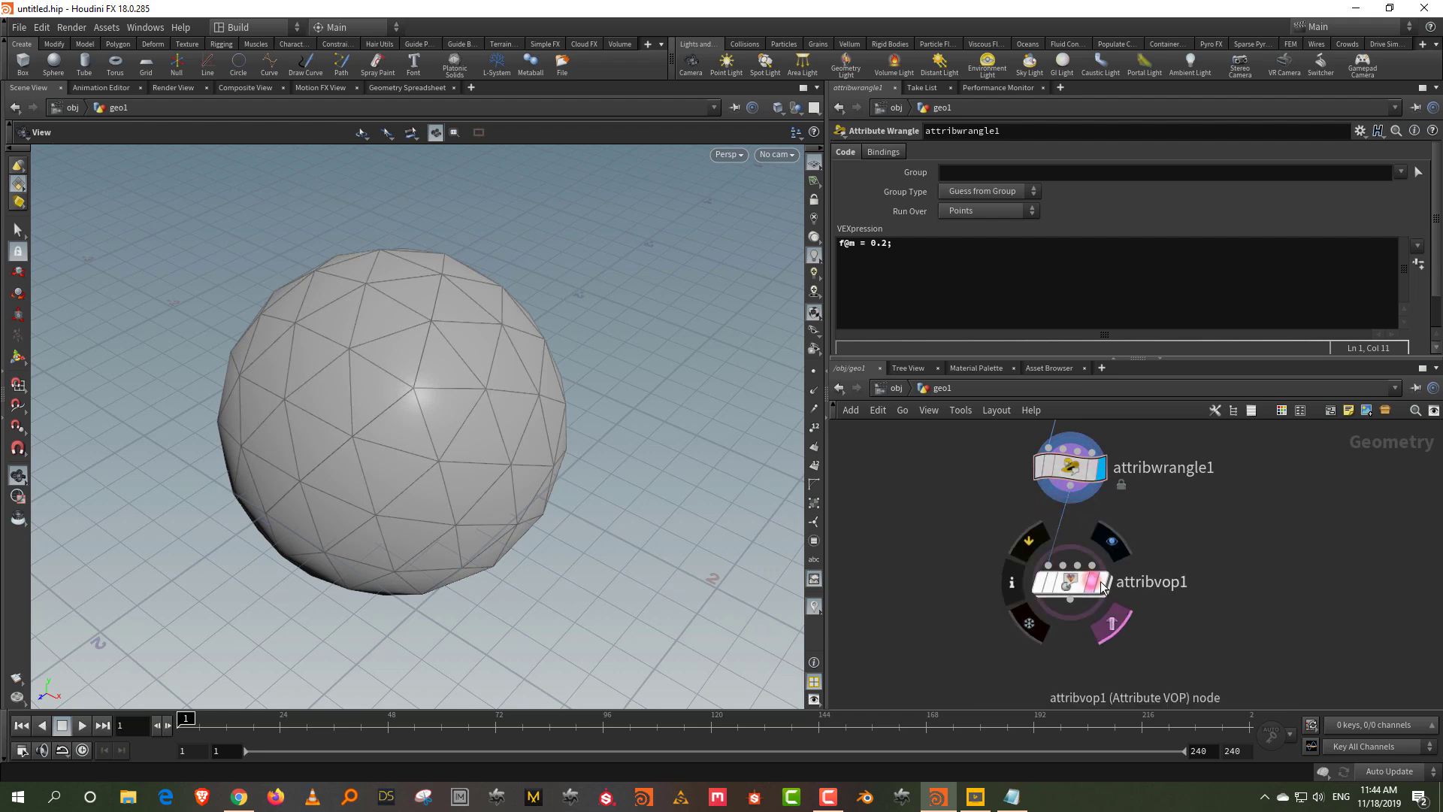
left_click(1098, 585)
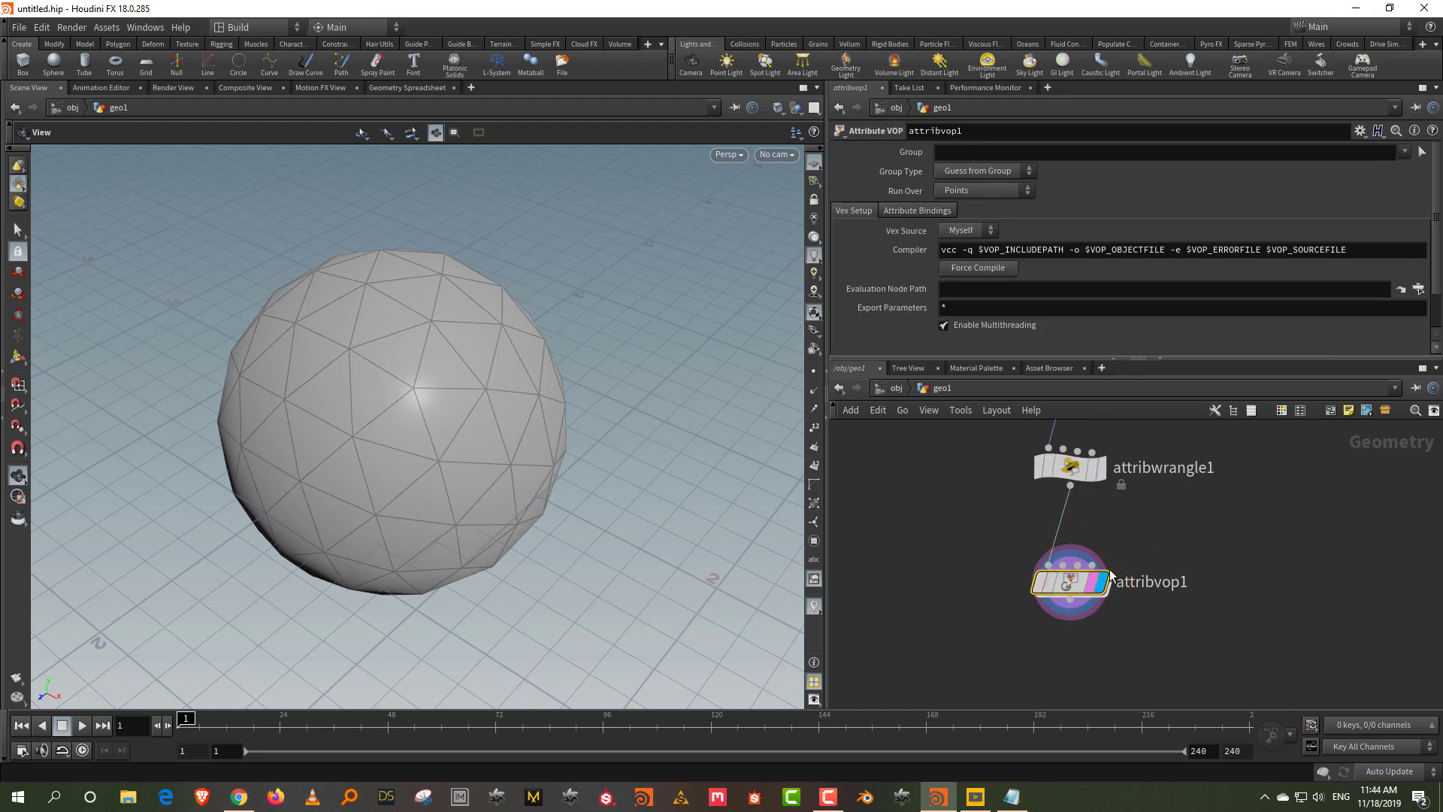
- Enter the Attribute VOP, enlarge the network area and reposition the output node away from the global parameters node
double_click(1076, 580)
left_click_drag(827, 329, 671, 338)
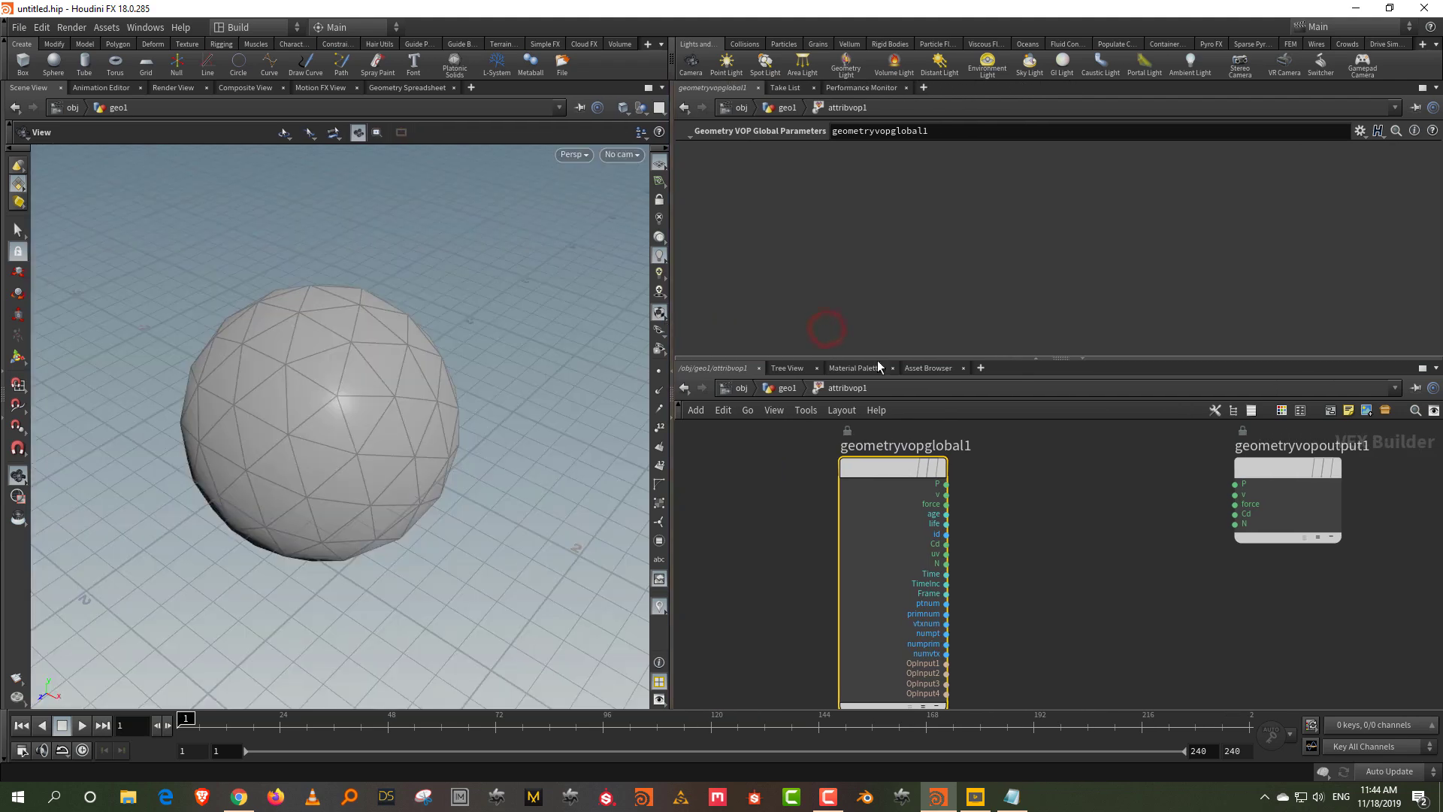
left_click_drag(974, 358, 977, 247)
middle_click_drag(1037, 434, 956, 419)
left_click_drag(1190, 393, 1236, 414)
mouse_move(864, 406)
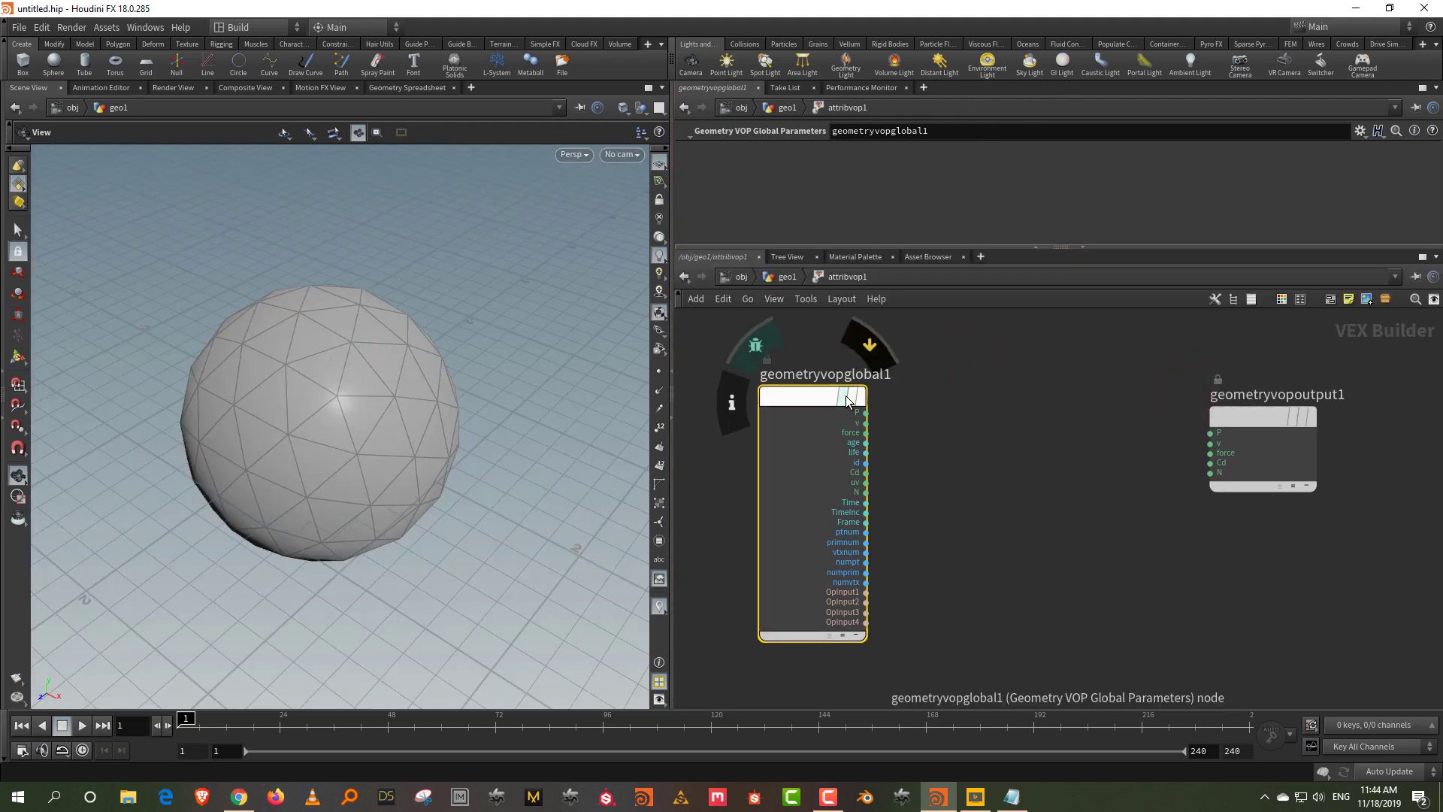
left_click(963, 434)
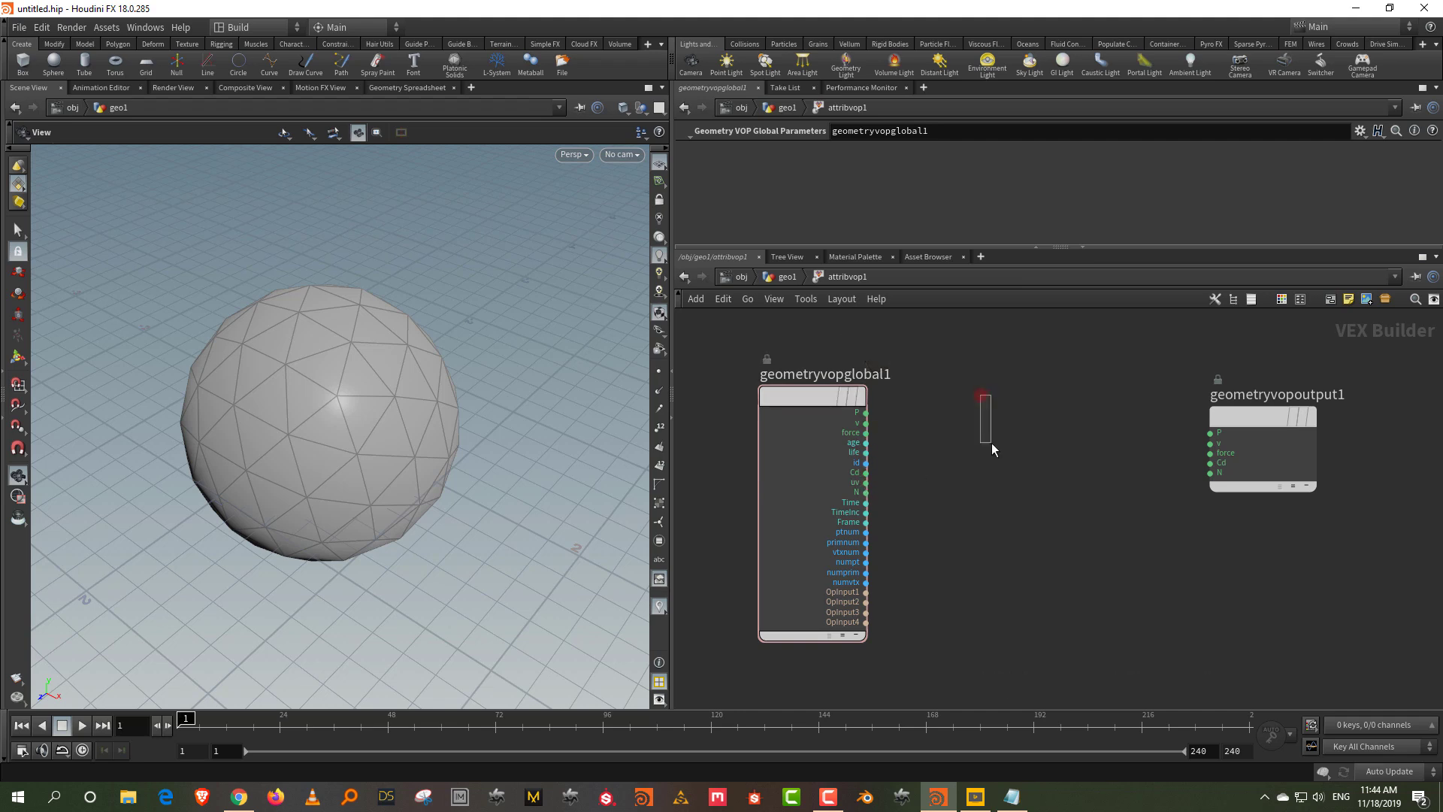
- Return to geo1 and insert a Color node between the Attribute Wrangle and the Attribute VOP
left_click(793, 278)
left_click_drag(975, 527, 976, 579)
left_click(1021, 480)
key("Tab")
type("colo")
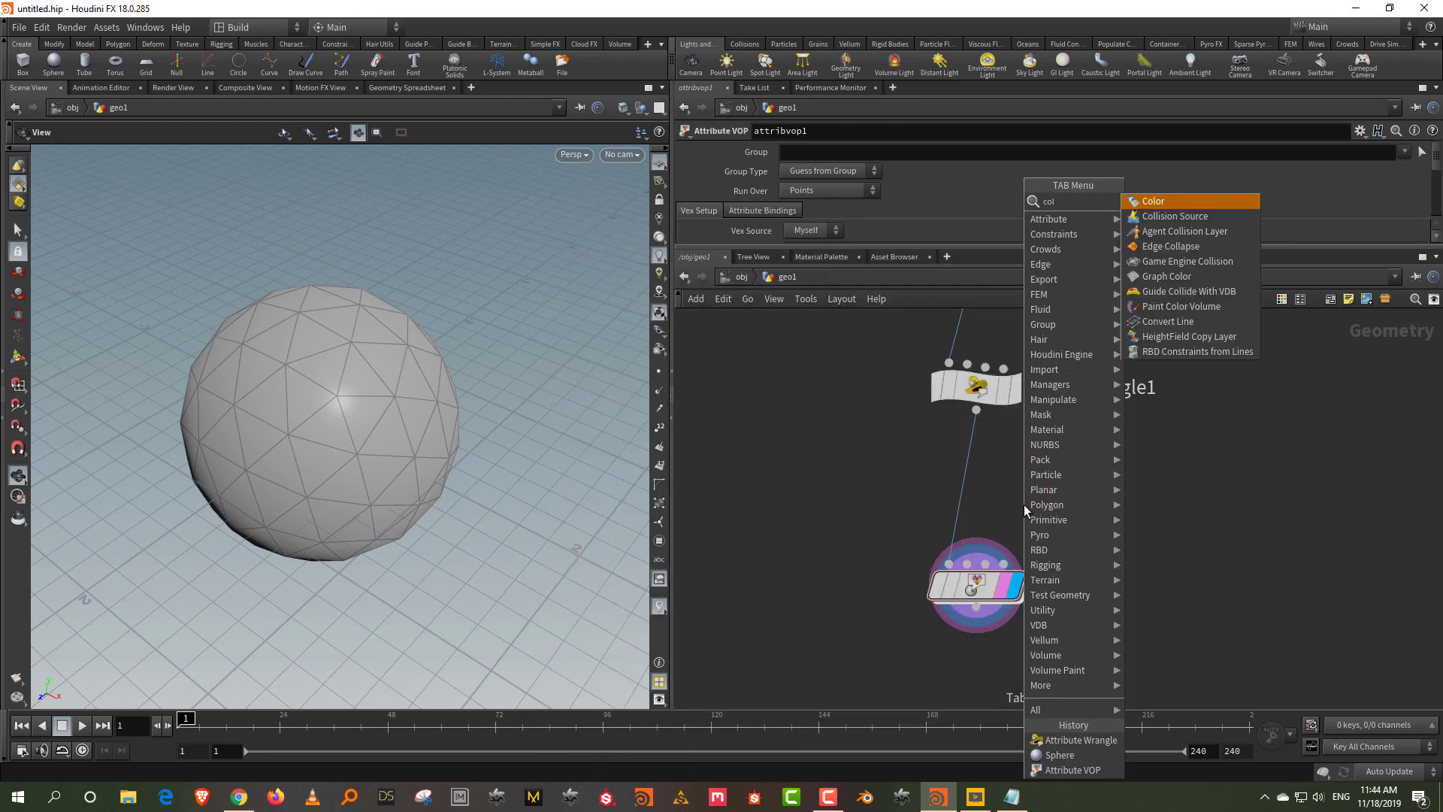
left_click(1185, 201)
left_click(959, 475)
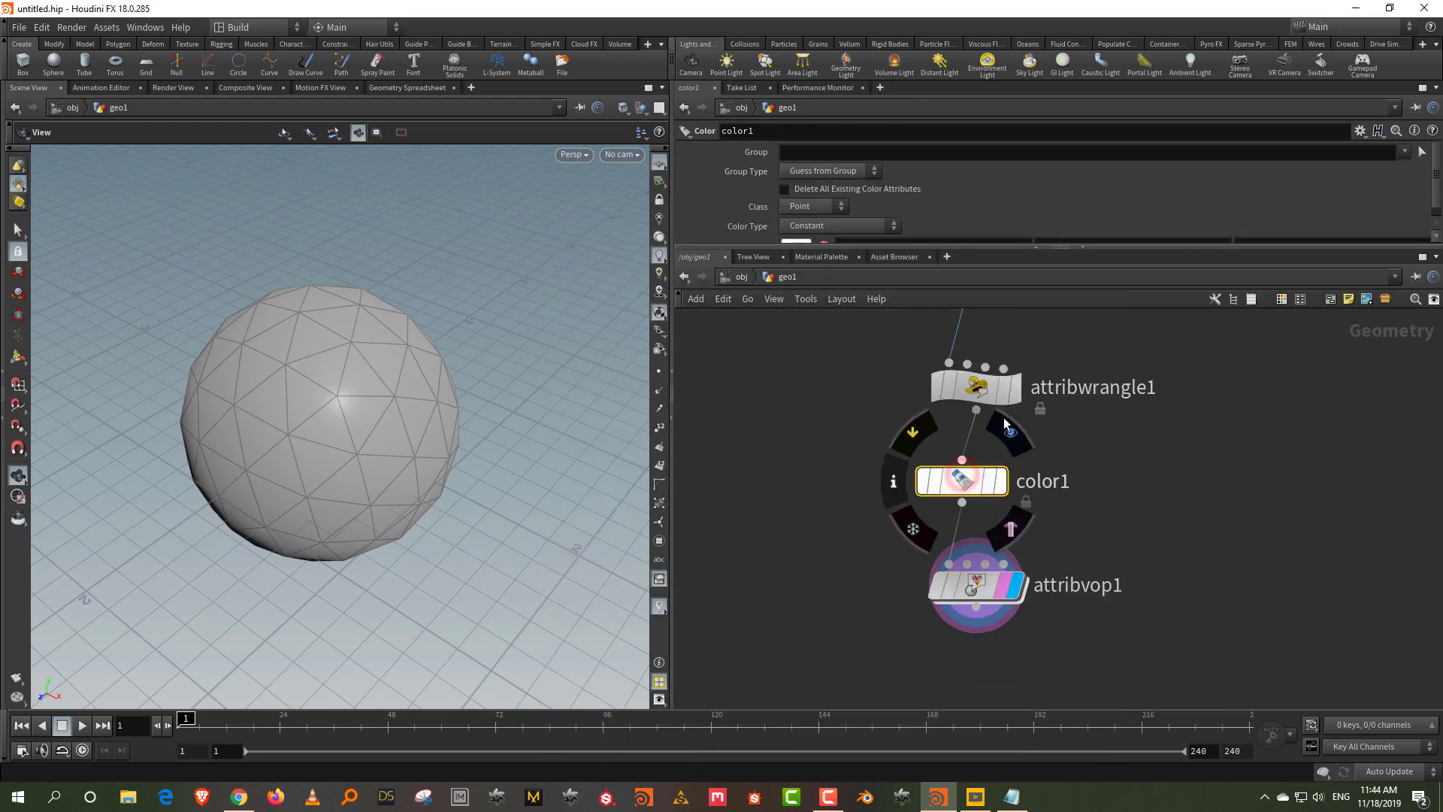
- Display the Attribute Wrangle and Color nodes in turn and inspect the point attributes in each node's info
left_click(1013, 393)
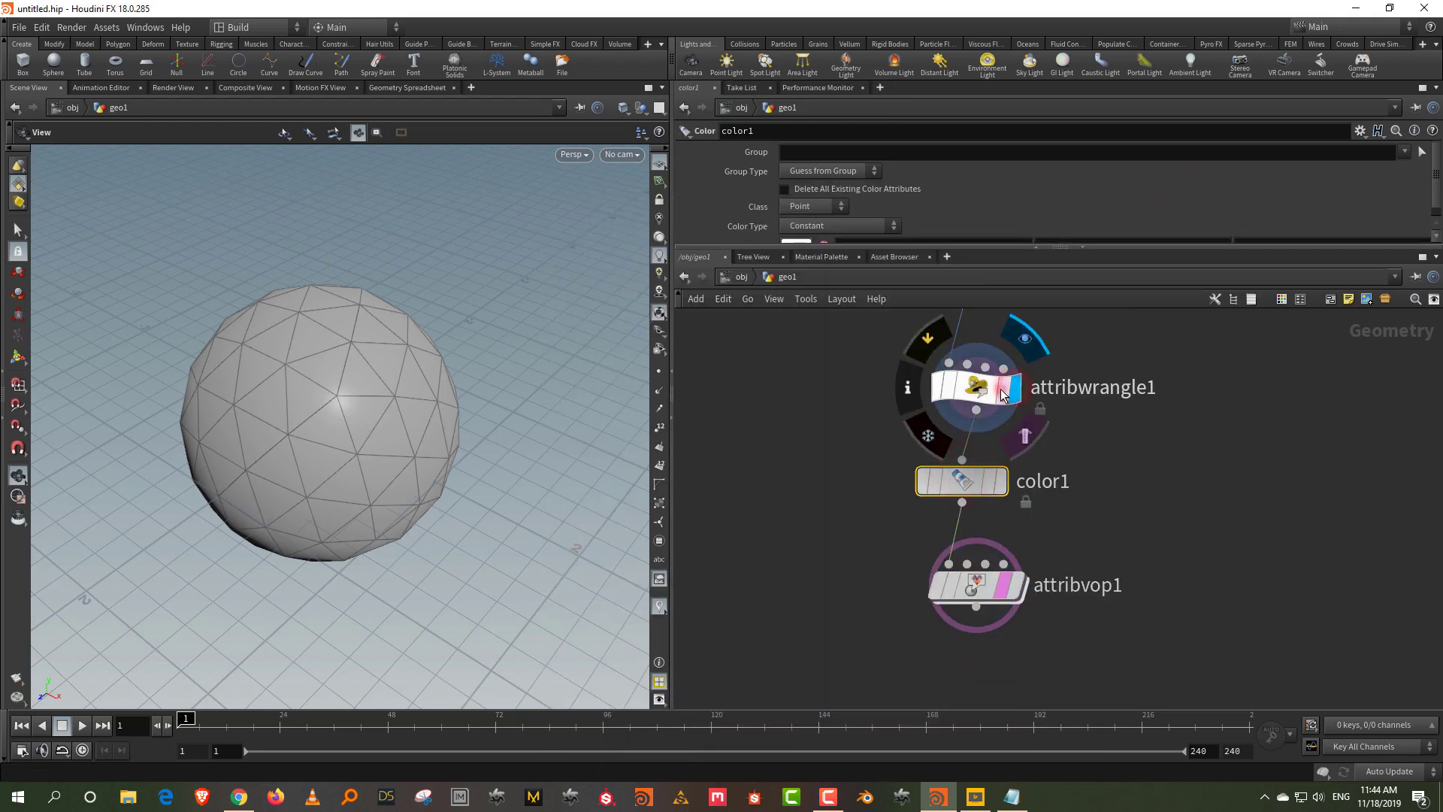
left_click(908, 390)
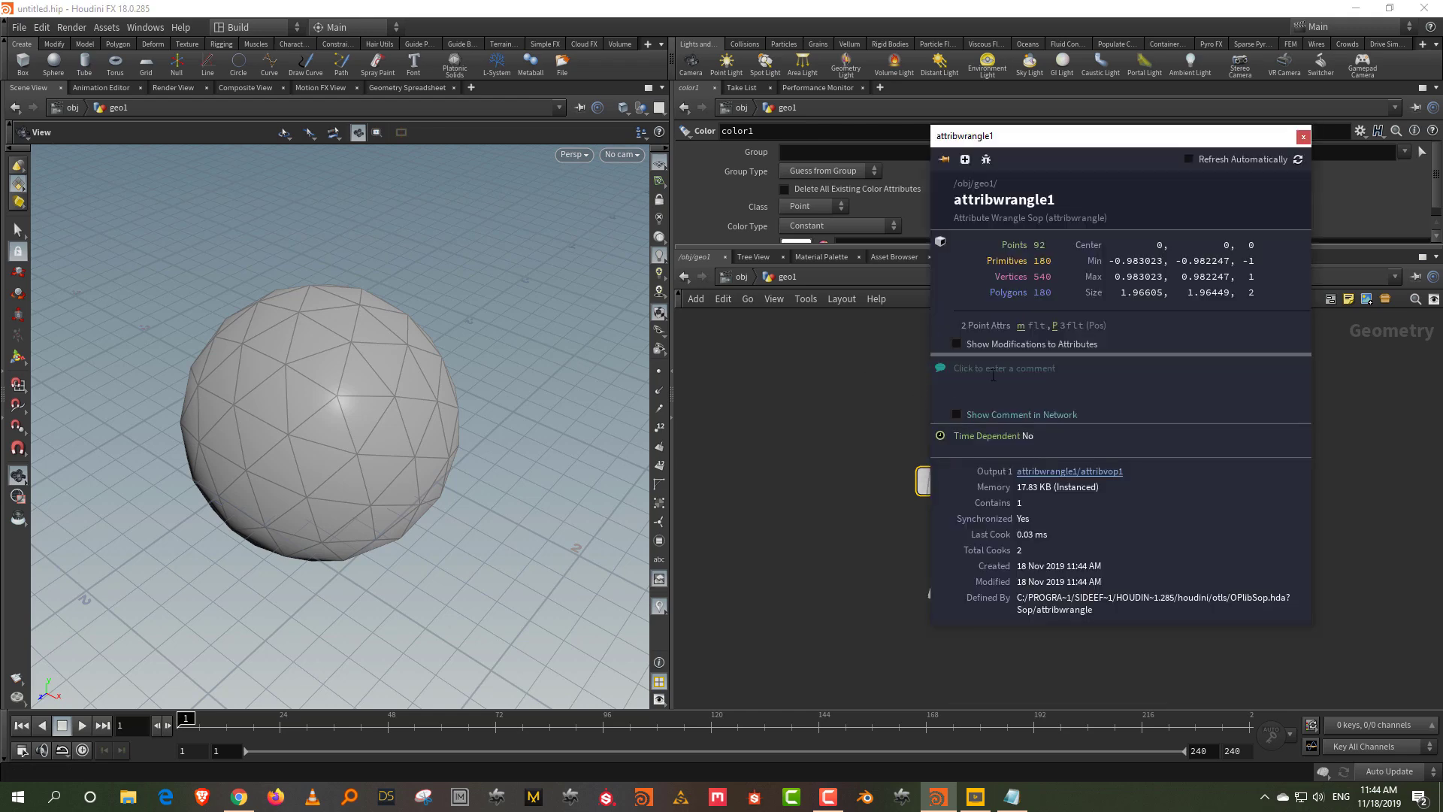
left_click(769, 424)
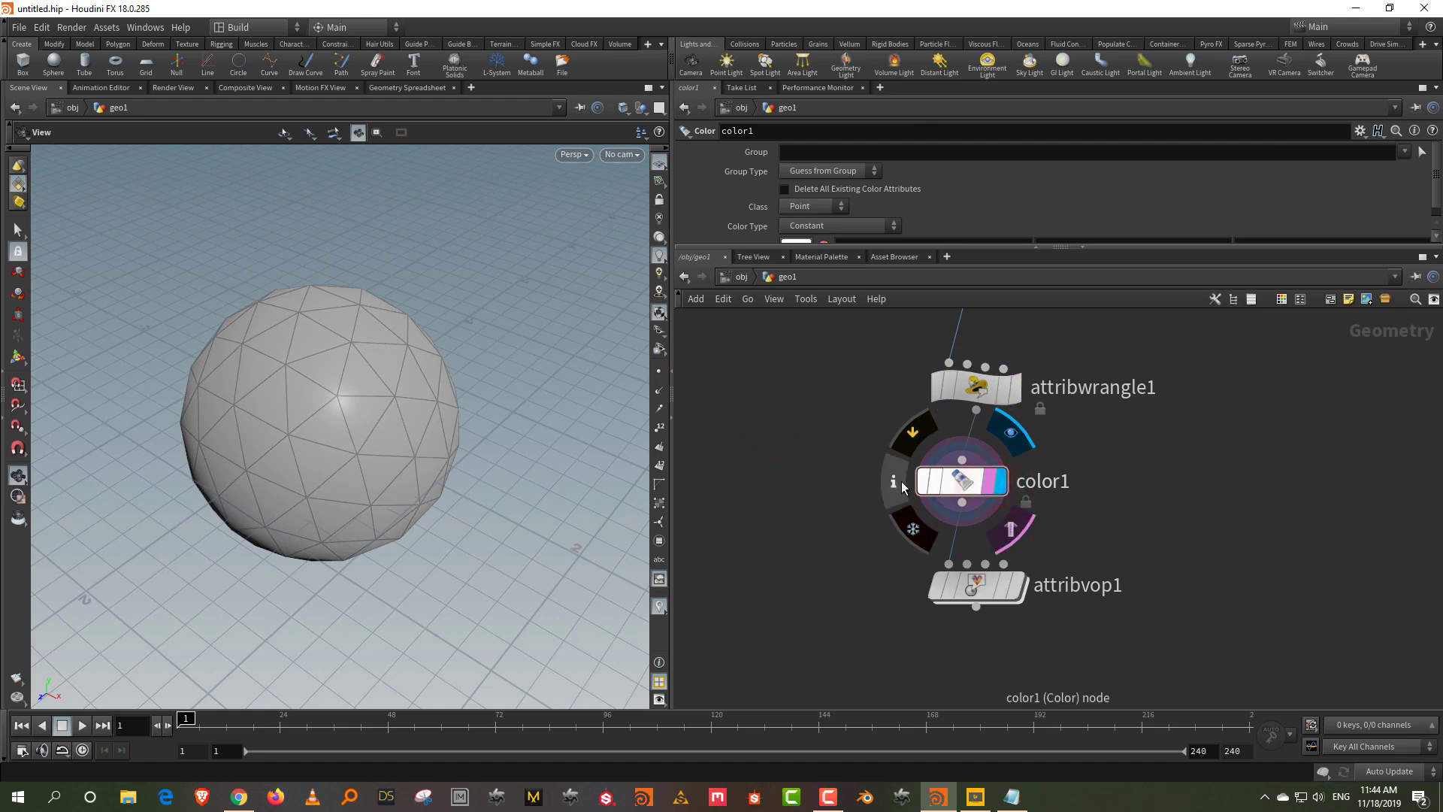
left_click(900, 481)
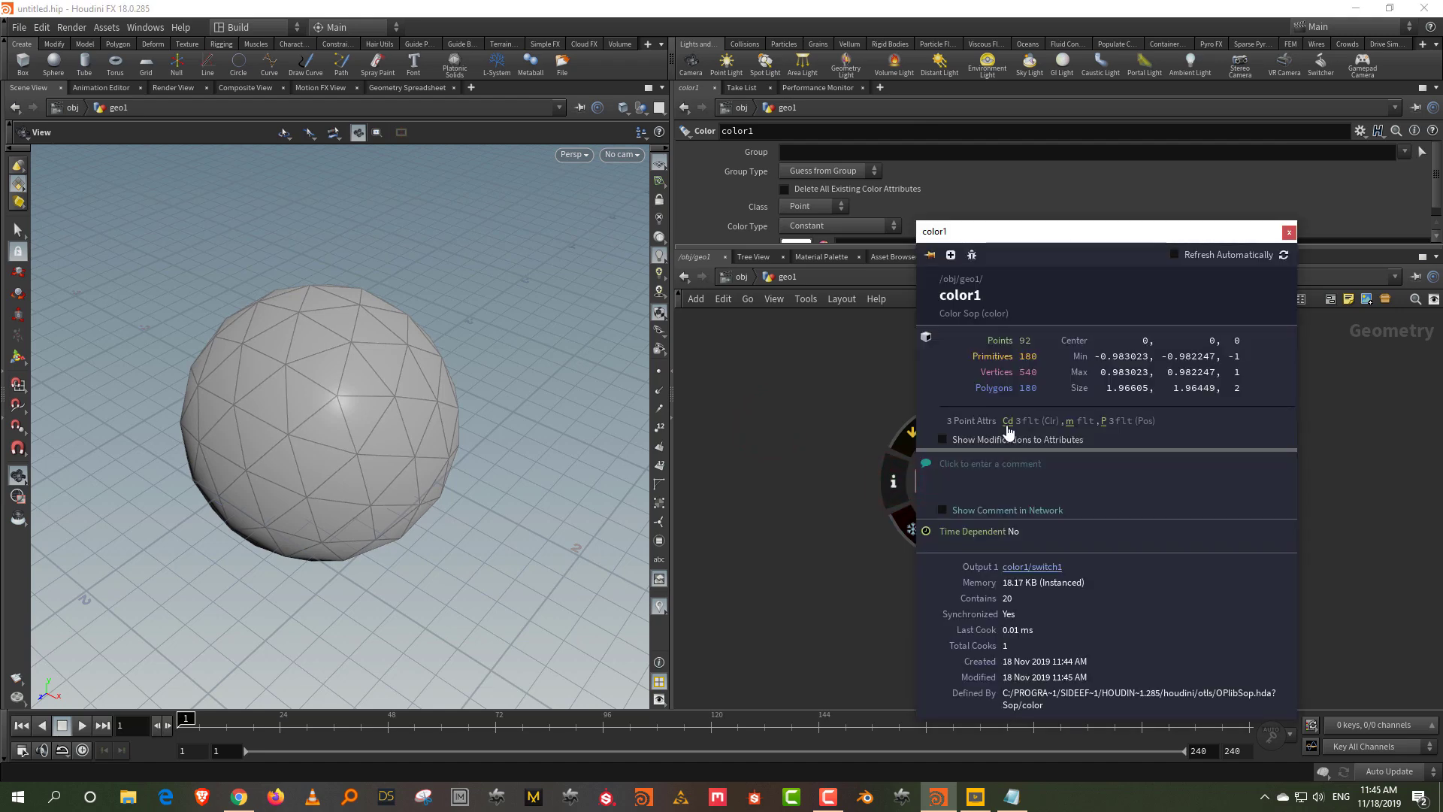
left_click(828, 414)
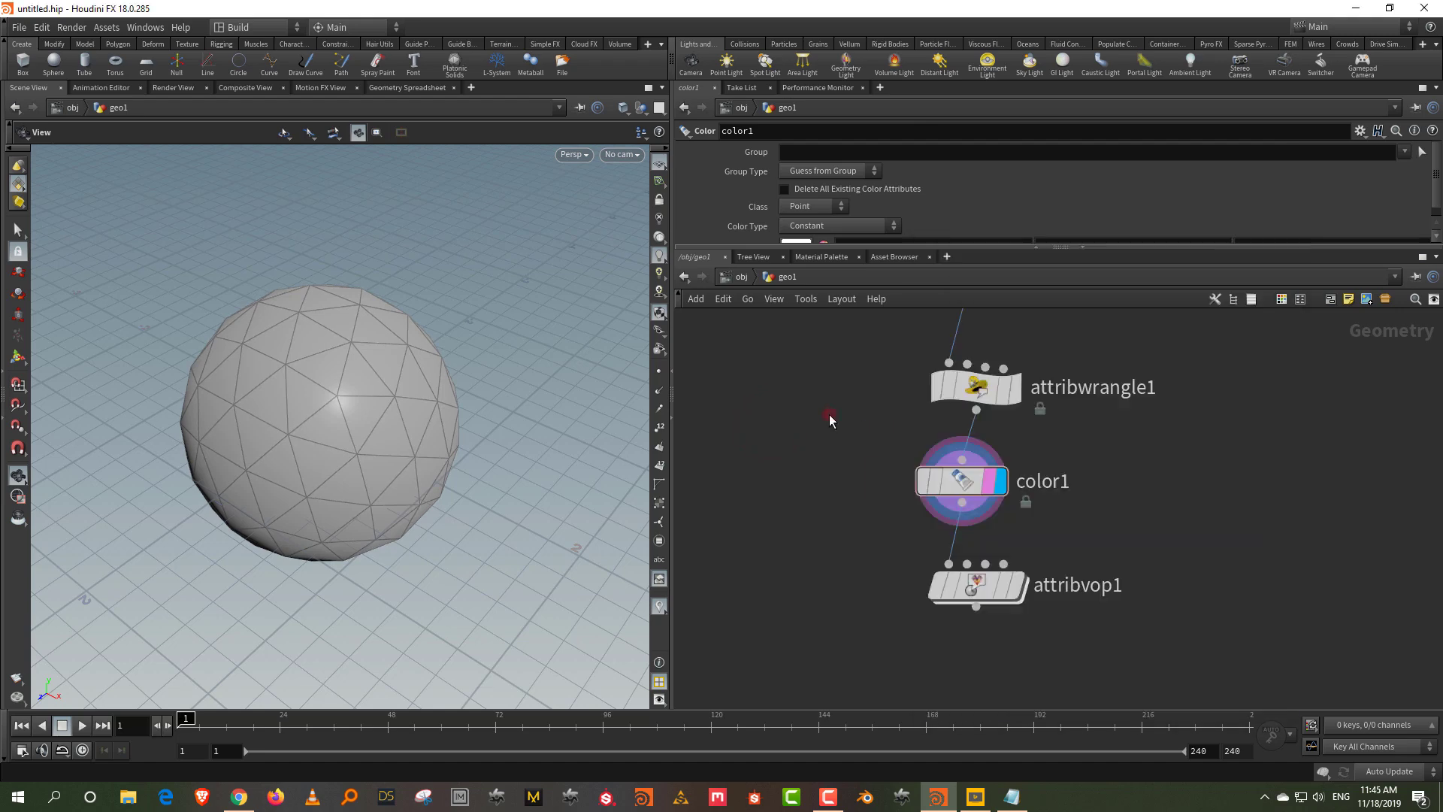
- Set the Color node's color to red with values 1, 0, 0, adjusting the parameter area's height as needed
left_click_drag(925, 245, 925, 436)
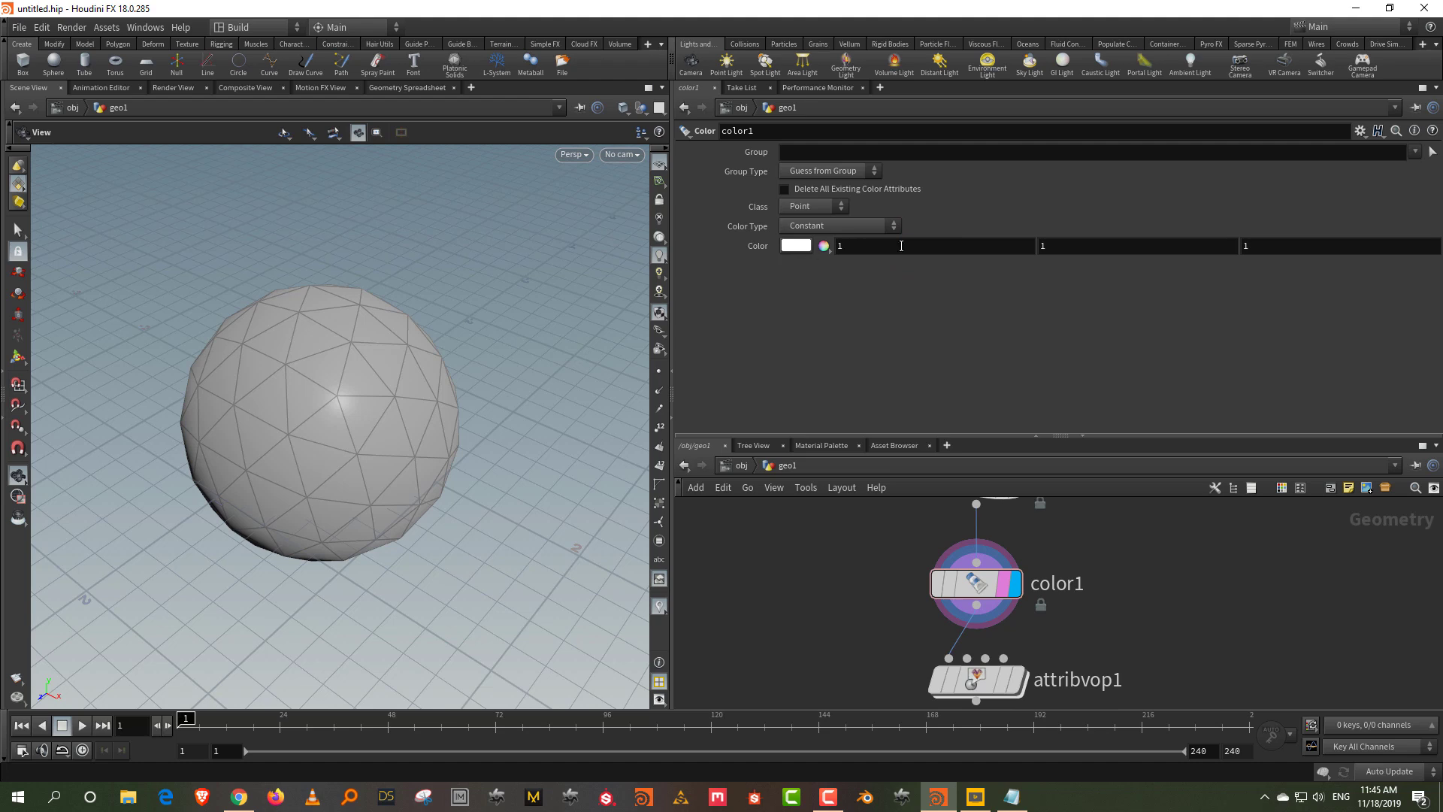
left_click(1063, 242)
type("0")
key("Tab")
type("0")
key("Return")
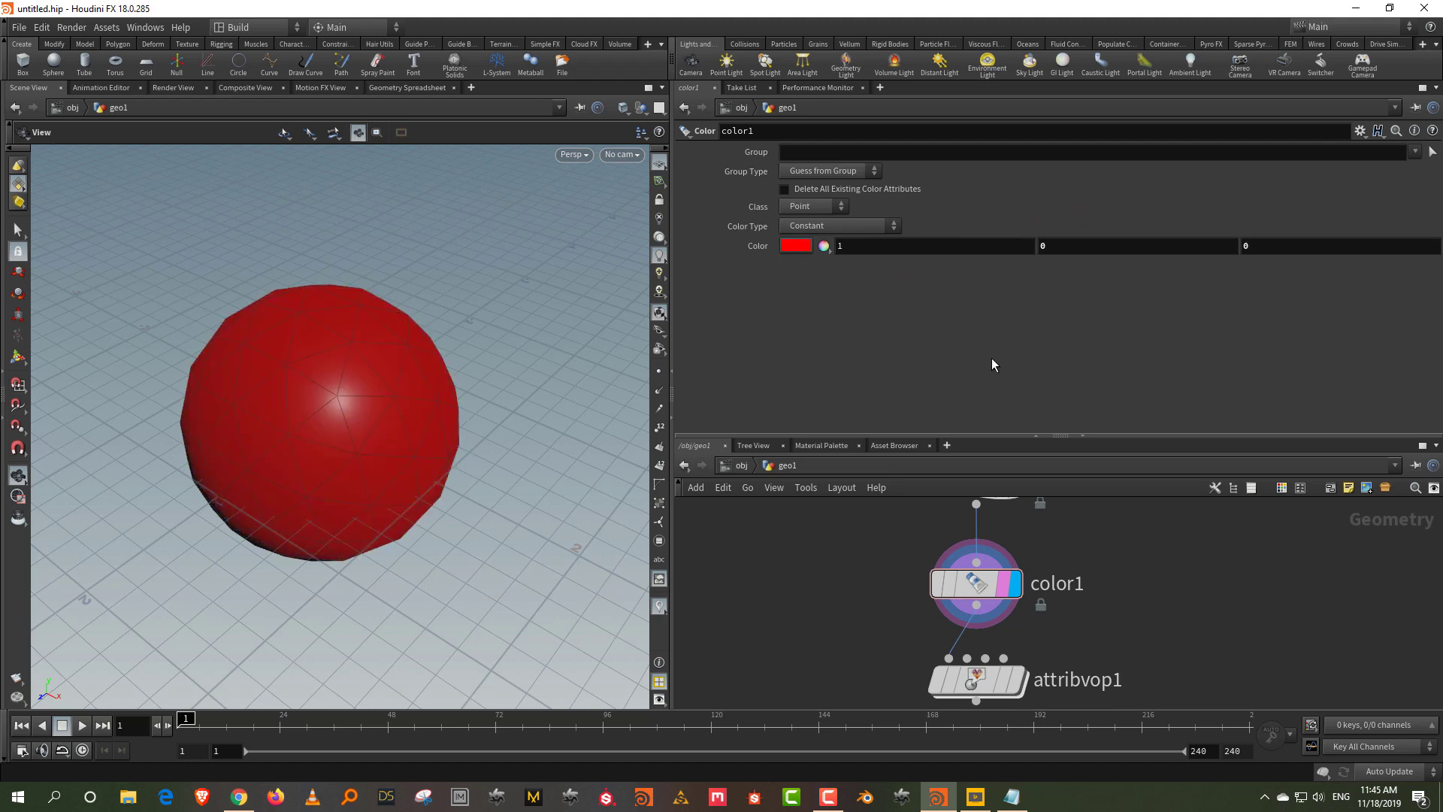
left_click_drag(990, 438, 989, 312)
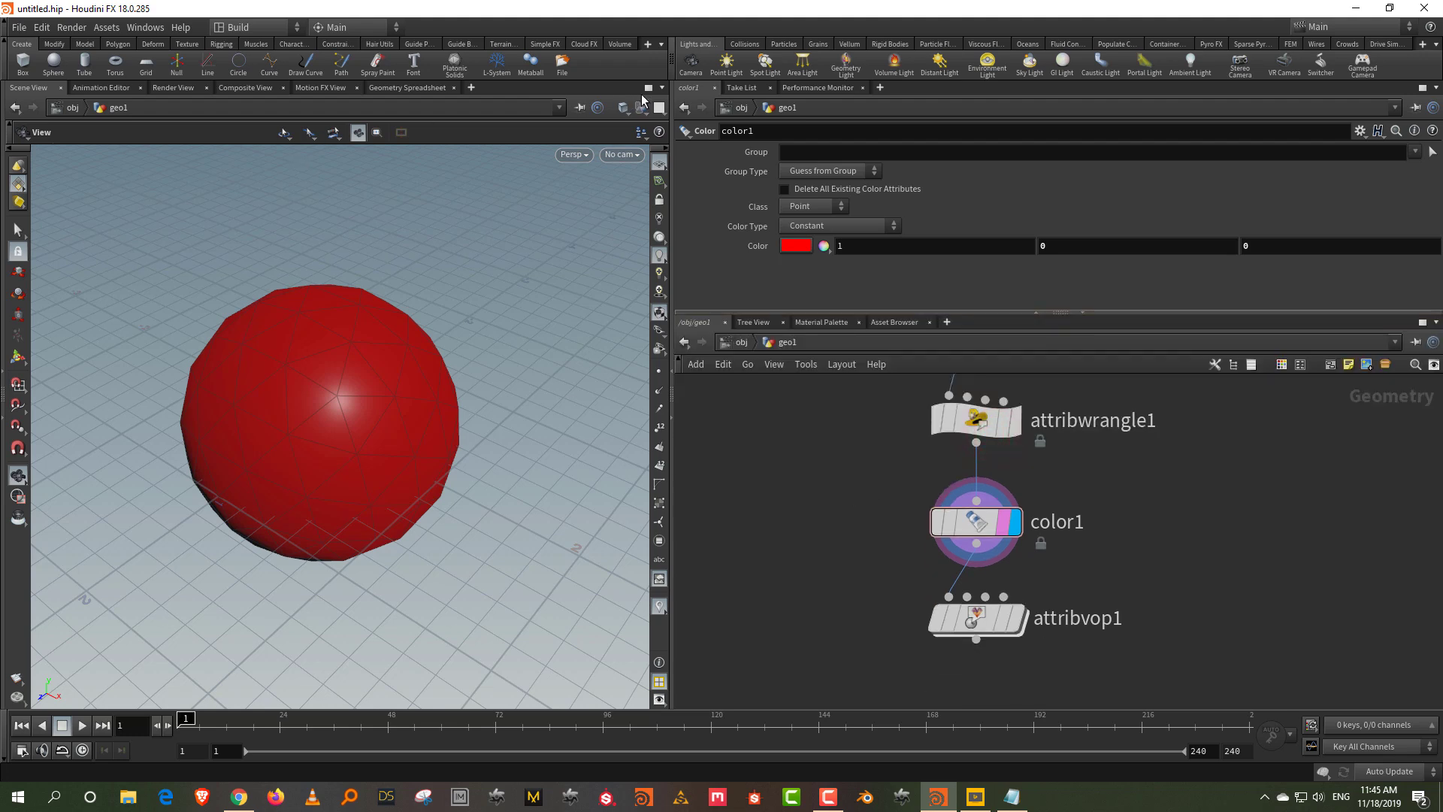
- Split the scene view pane top/bottom and change the new lower pane to a Geometry Spreadsheet
left_click(660, 88)
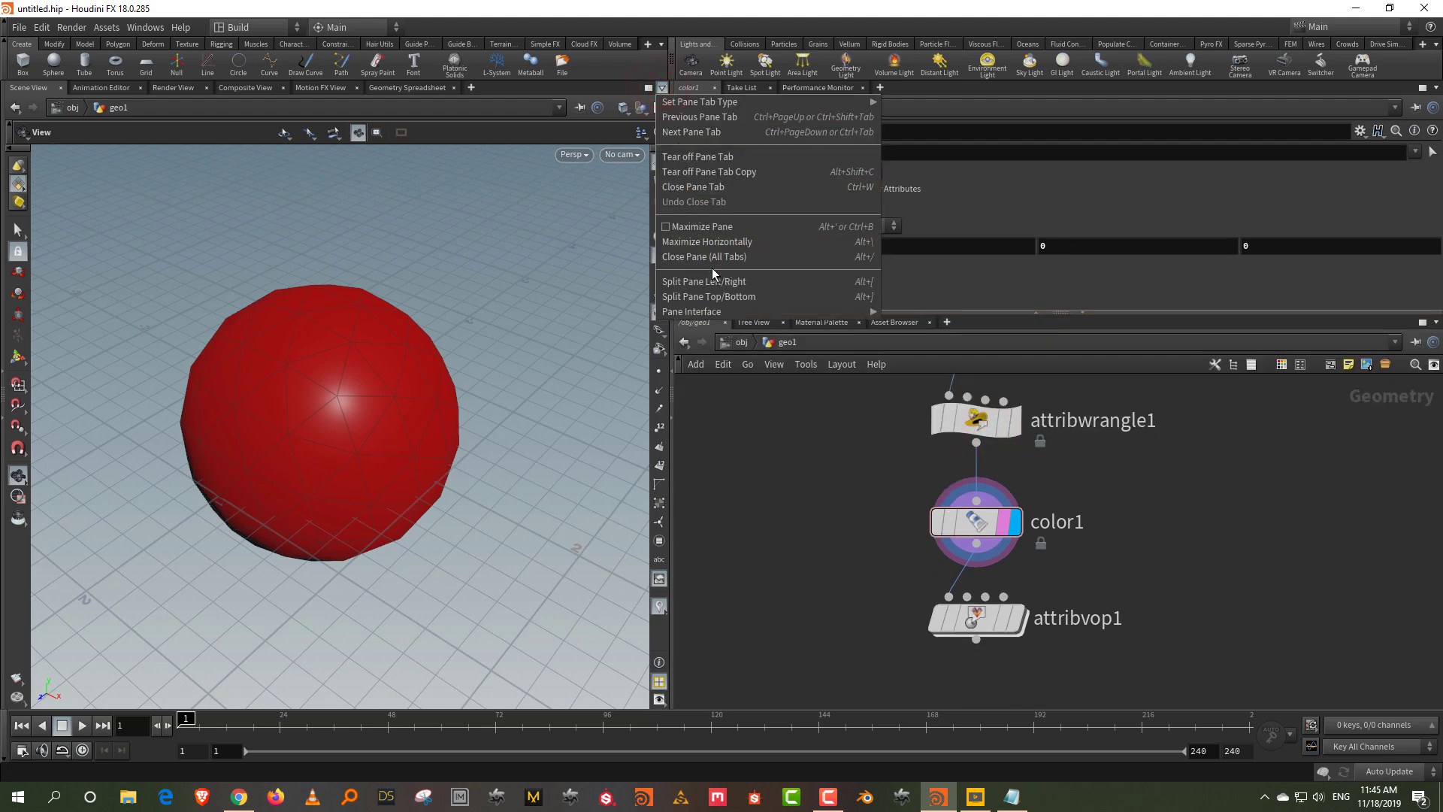
left_click(710, 297)
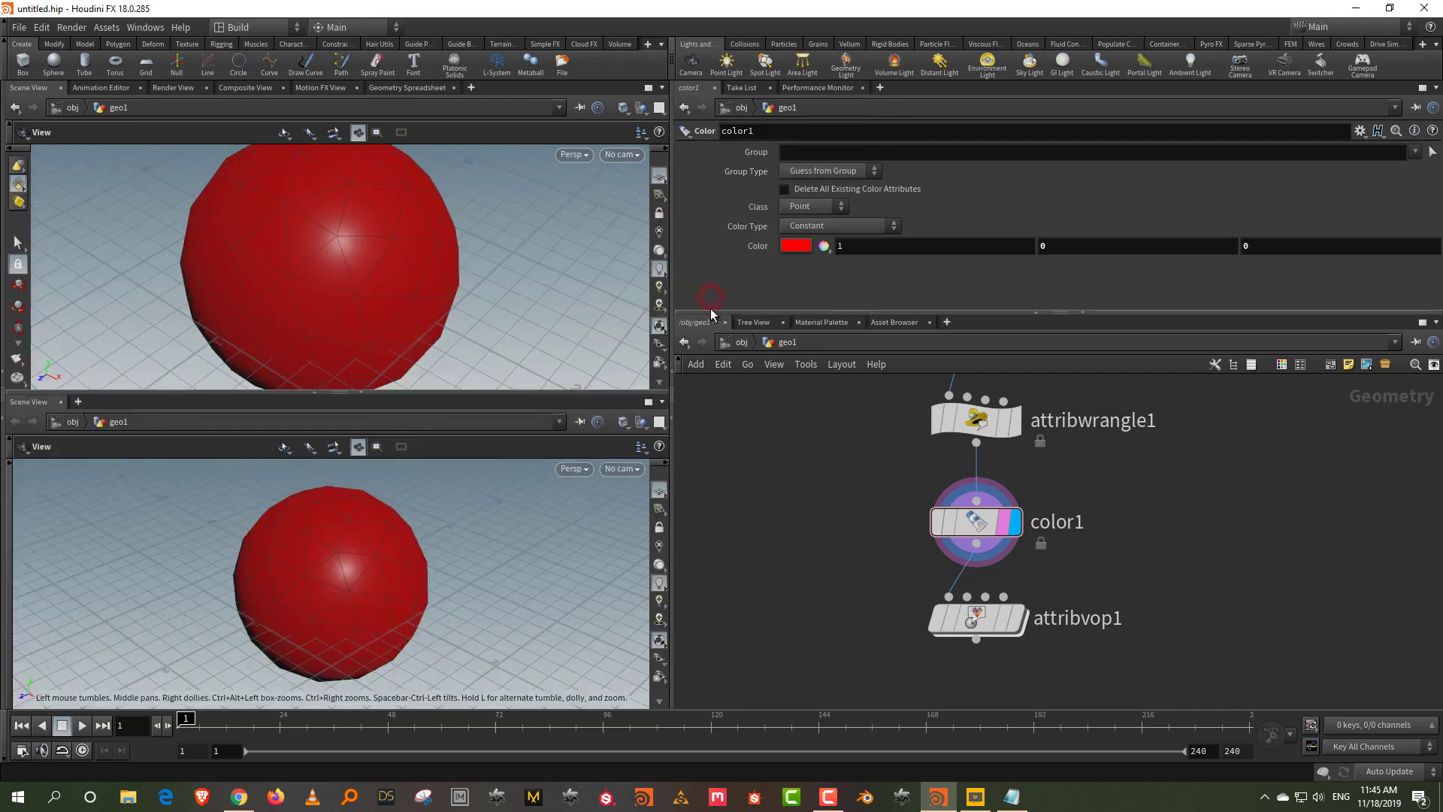
left_click(43, 406)
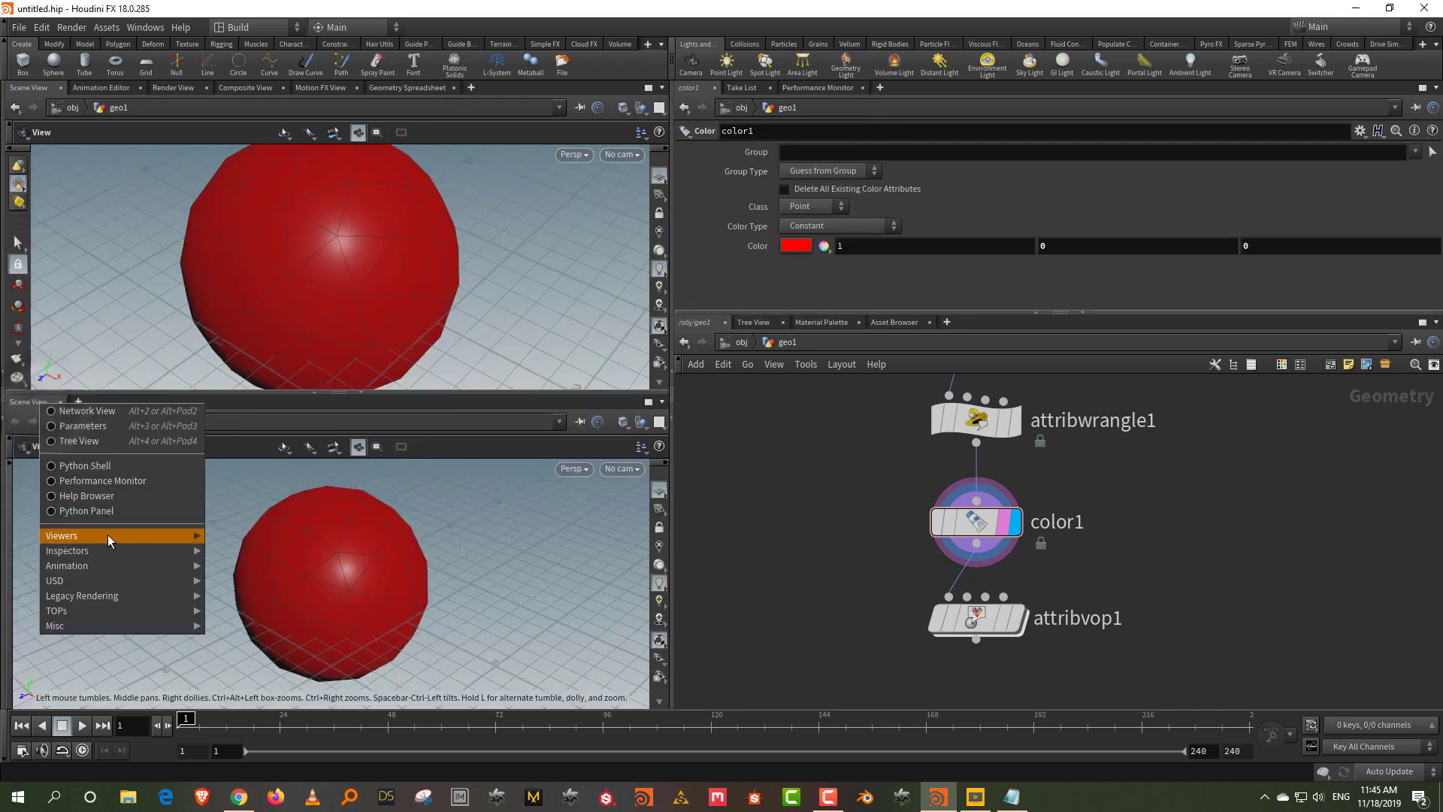
mouse_move(119, 551)
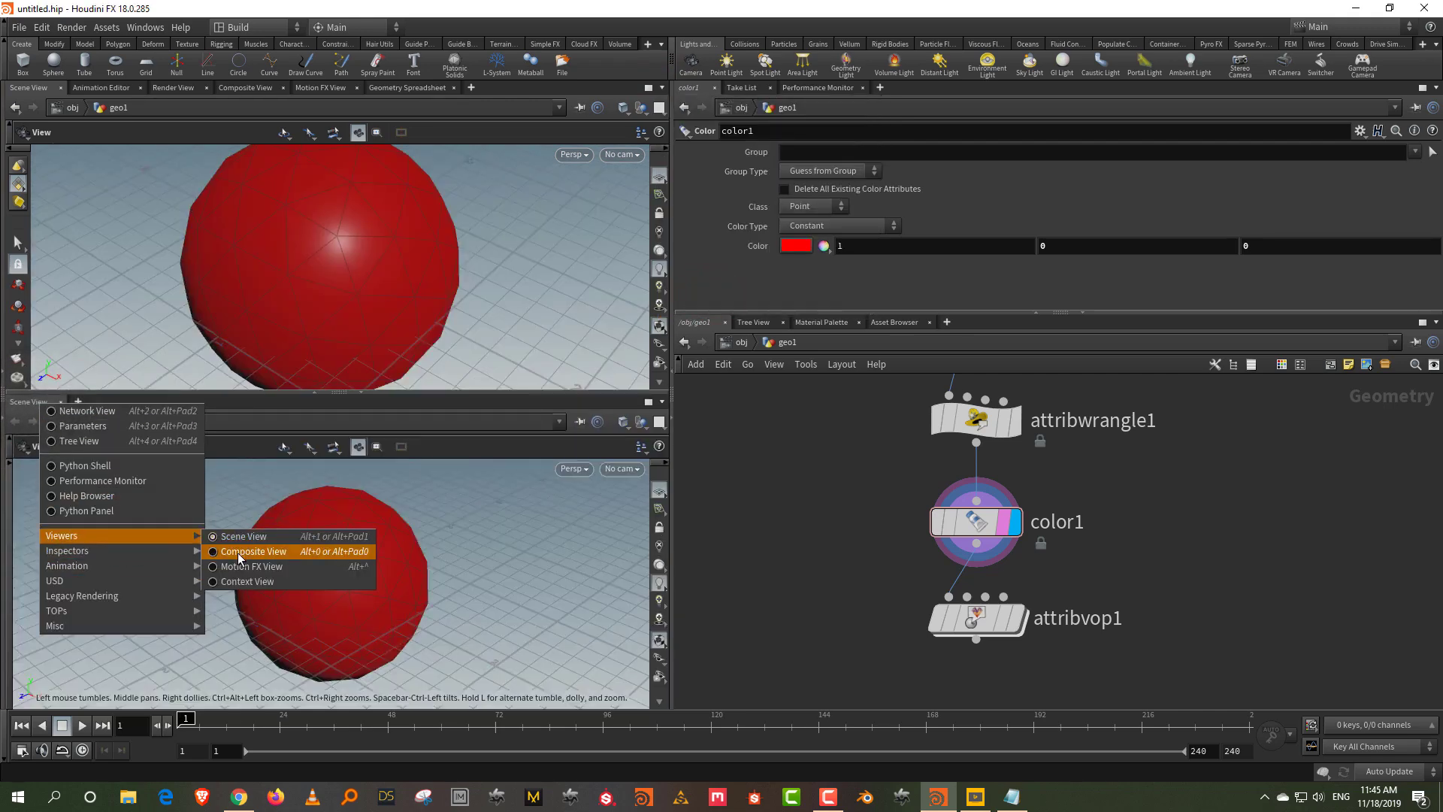
left_click(256, 551)
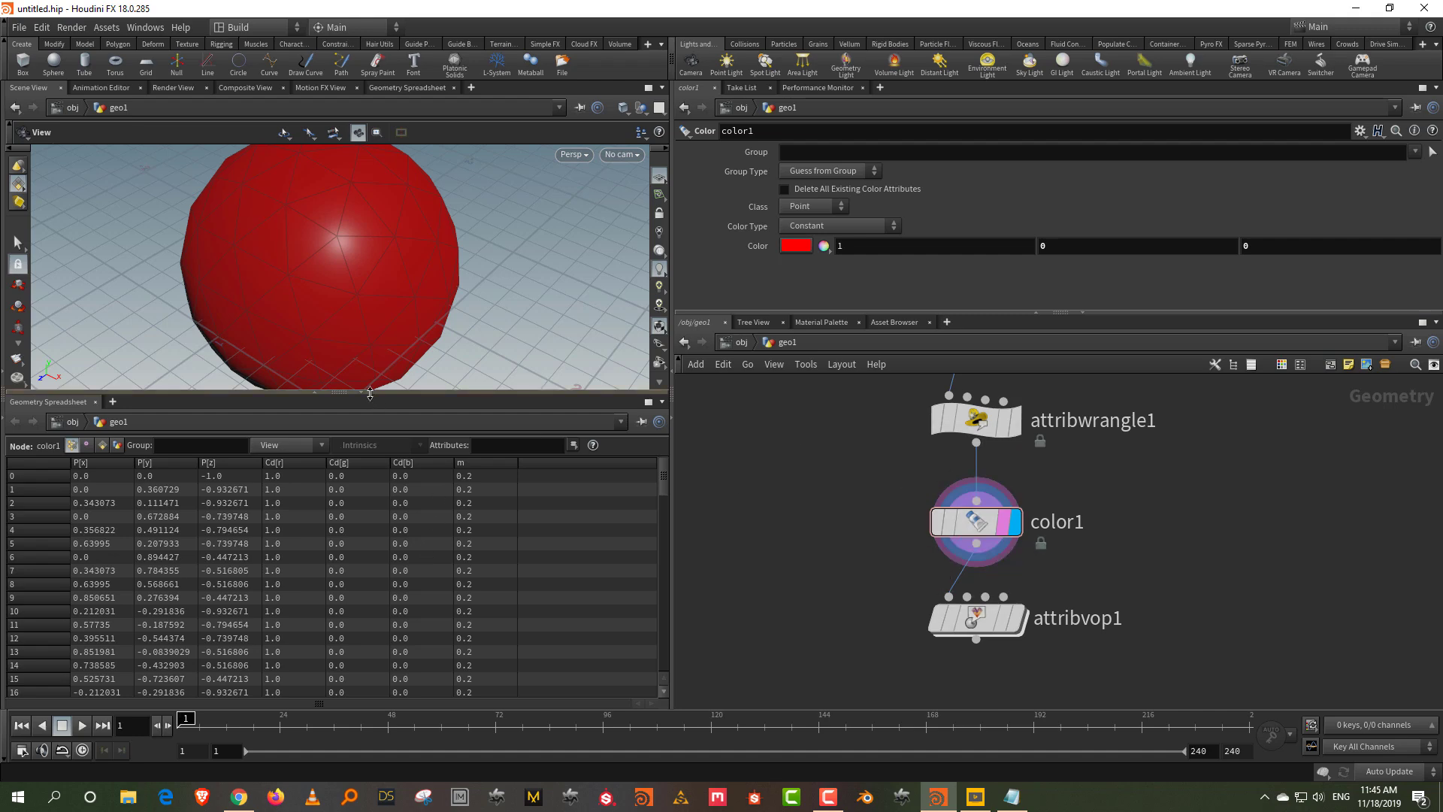
- Display the Attribute VOP, enter it, and move the output node slightly lower
left_click(1003, 626)
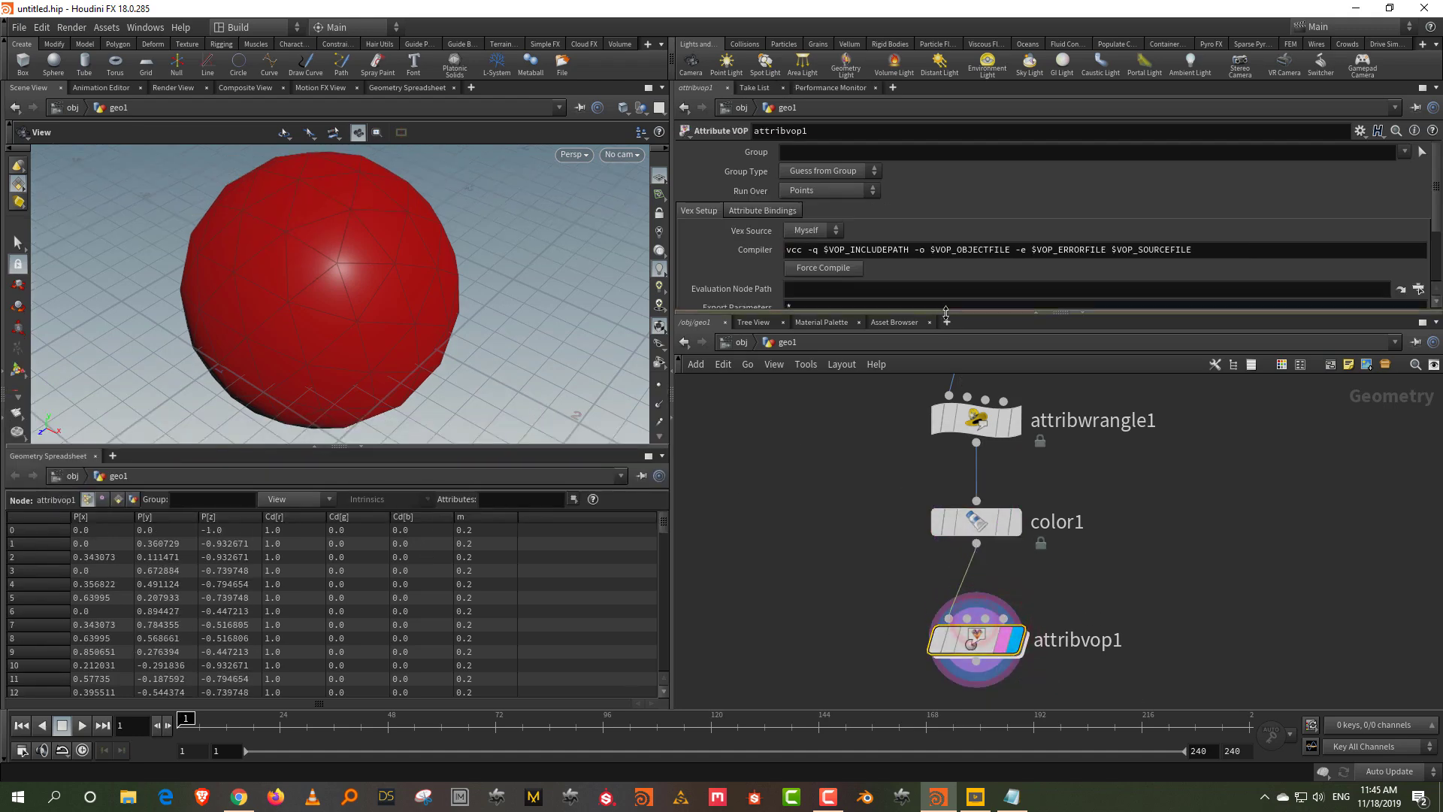
double_click(970, 661)
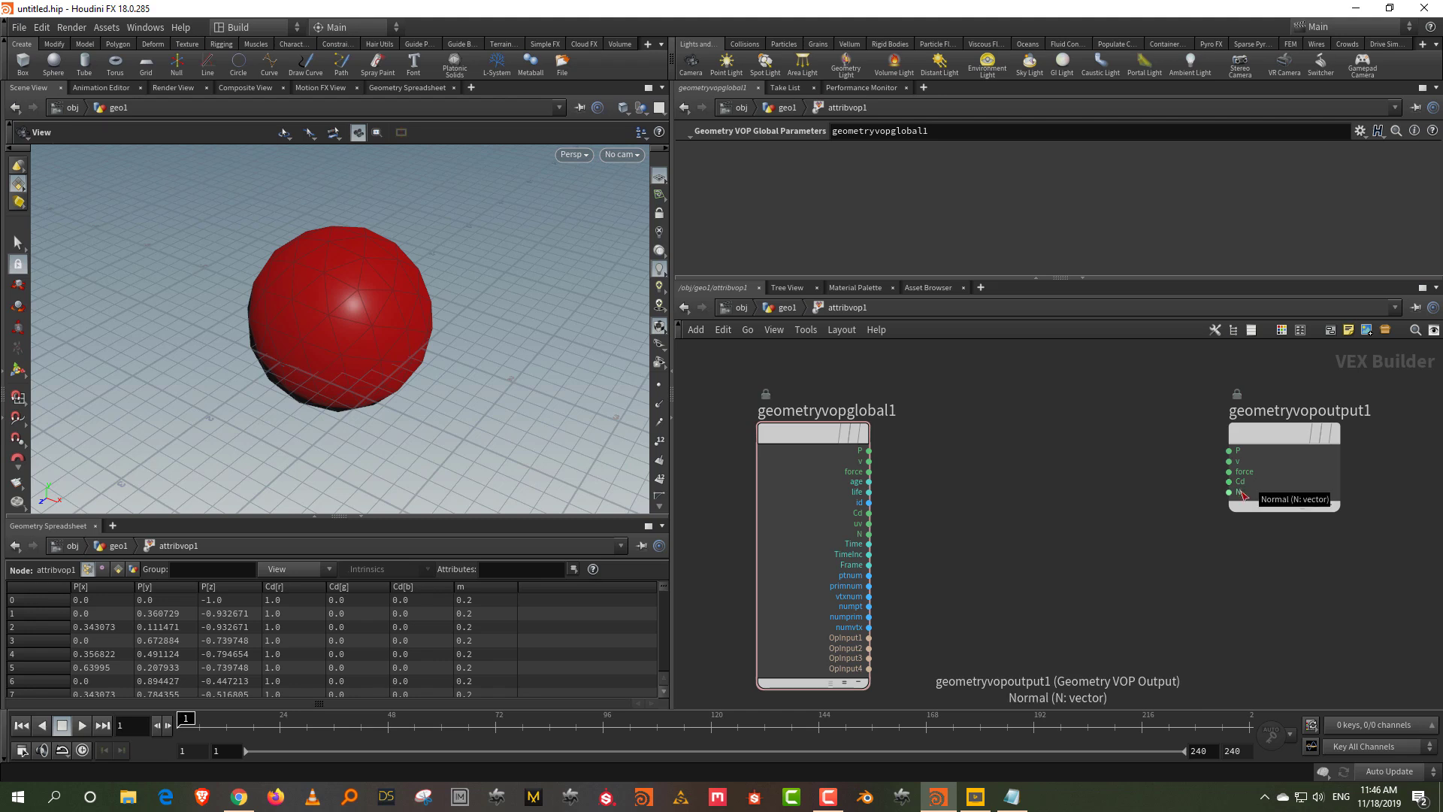
left_click_drag(1260, 432, 1263, 480)
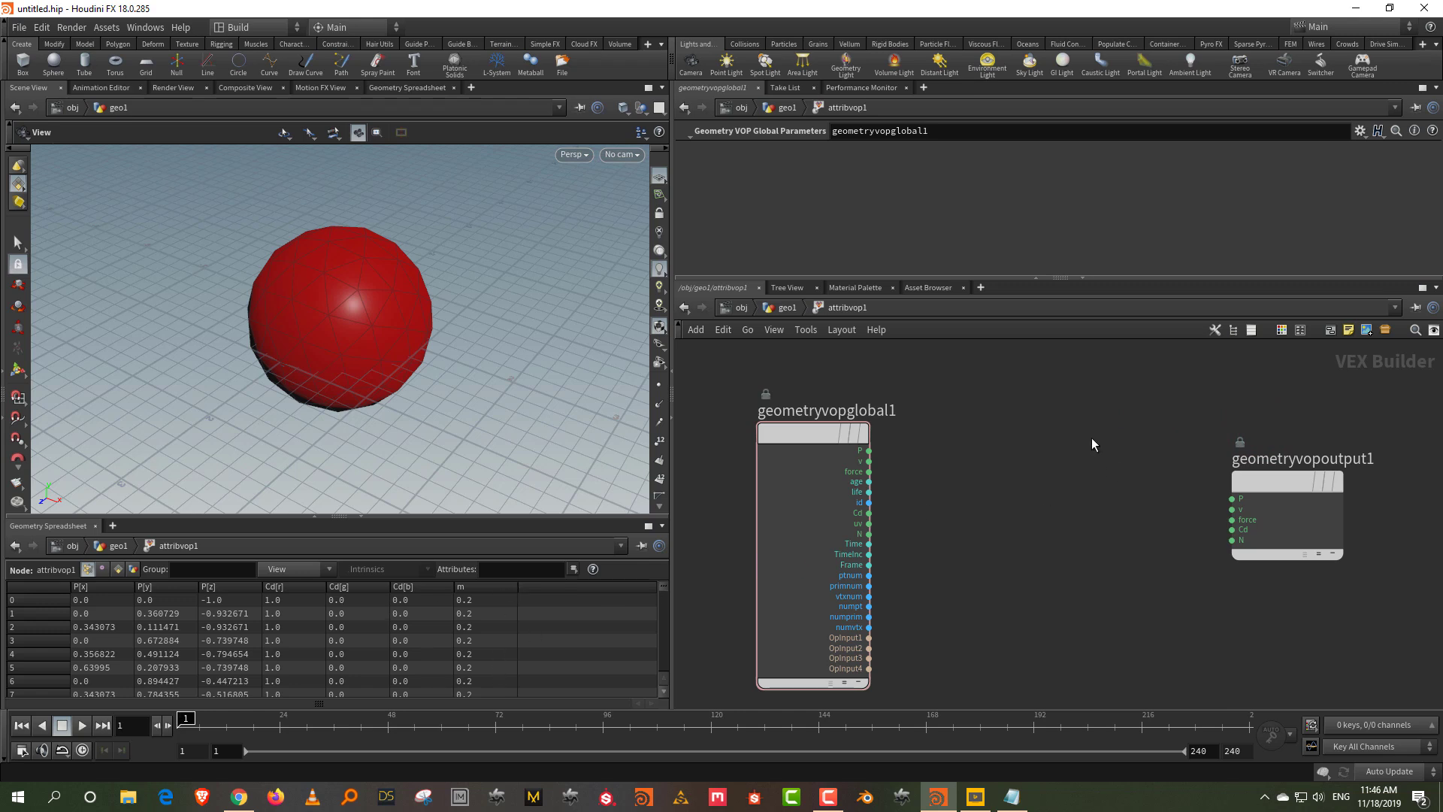
- Add a Bind node beside the global parameters node and name its parameter m, keeping the Float type
key("Tab")
type("bin")
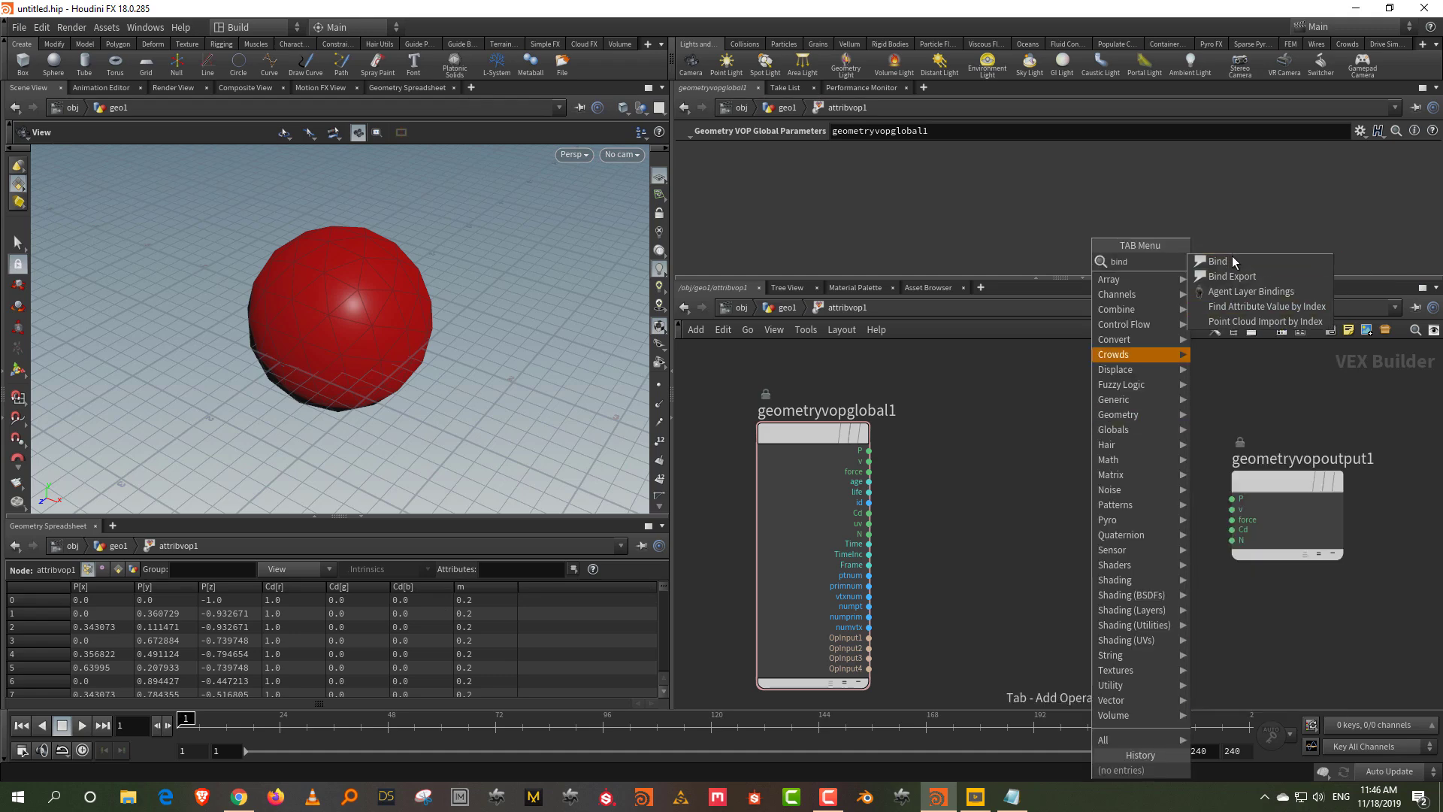
left_click(1233, 259)
left_click(965, 390)
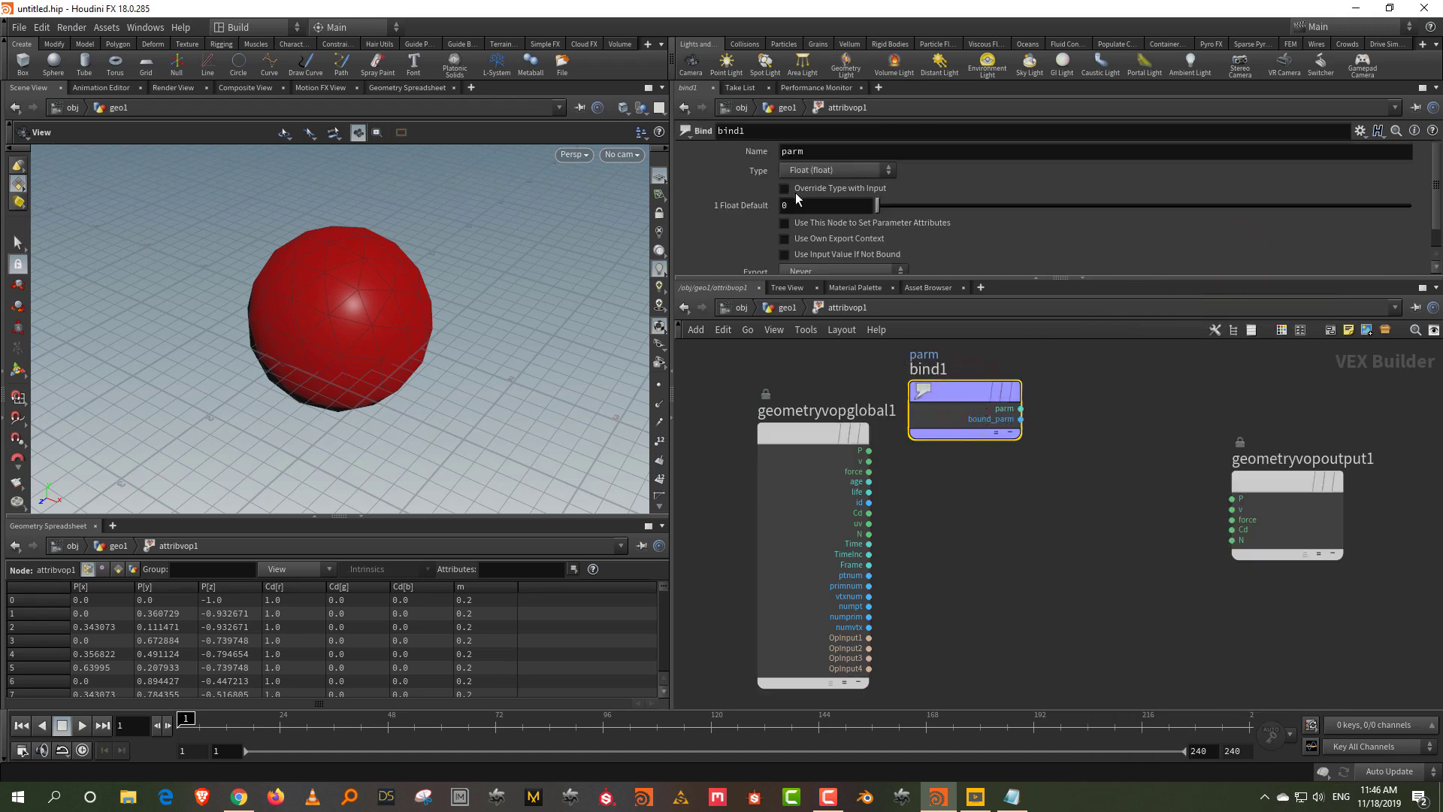
double_click(818, 151)
type("m")
key("Return")
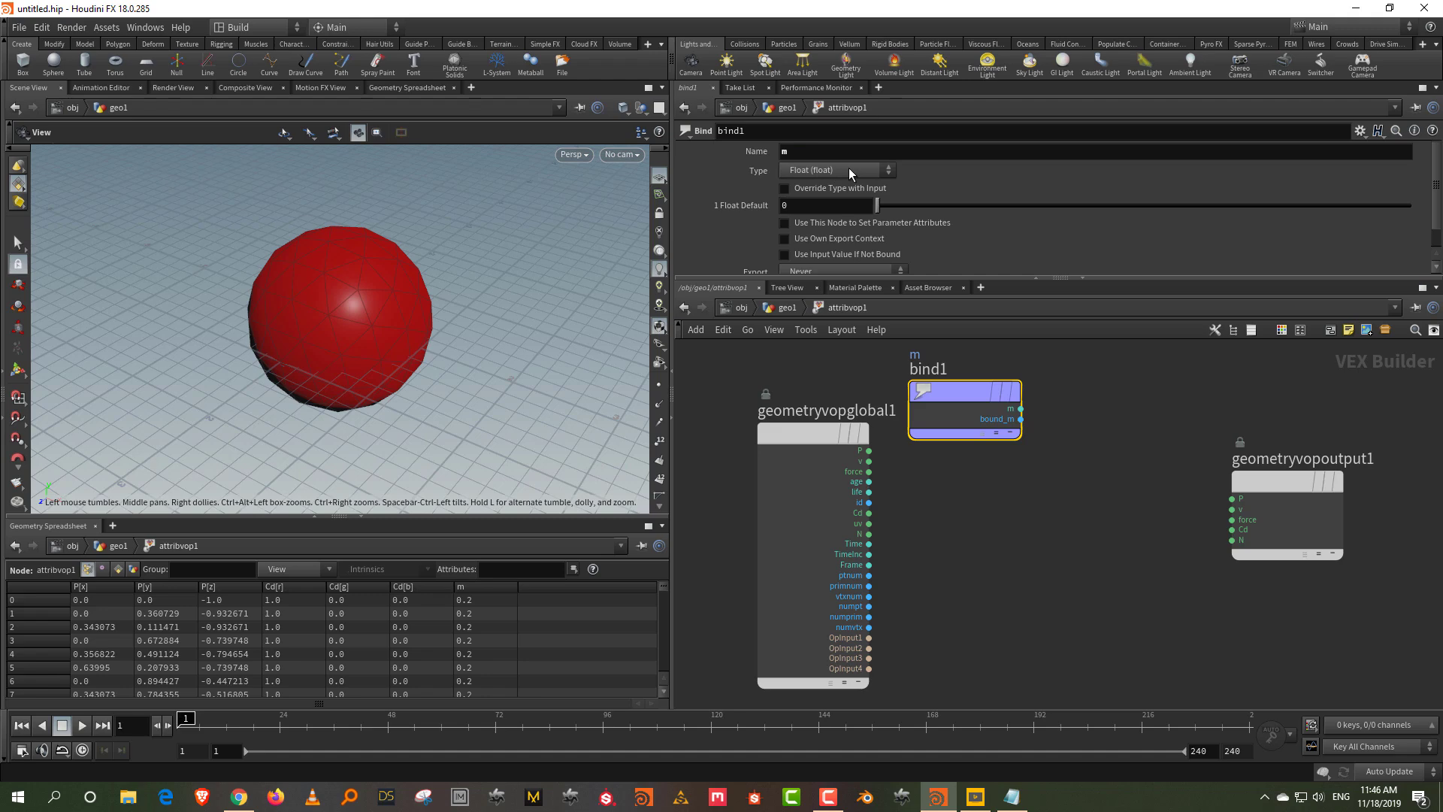
left_click(849, 169)
- Add a Bind Export node above the geometry output node
key("Tab")
type("bind")
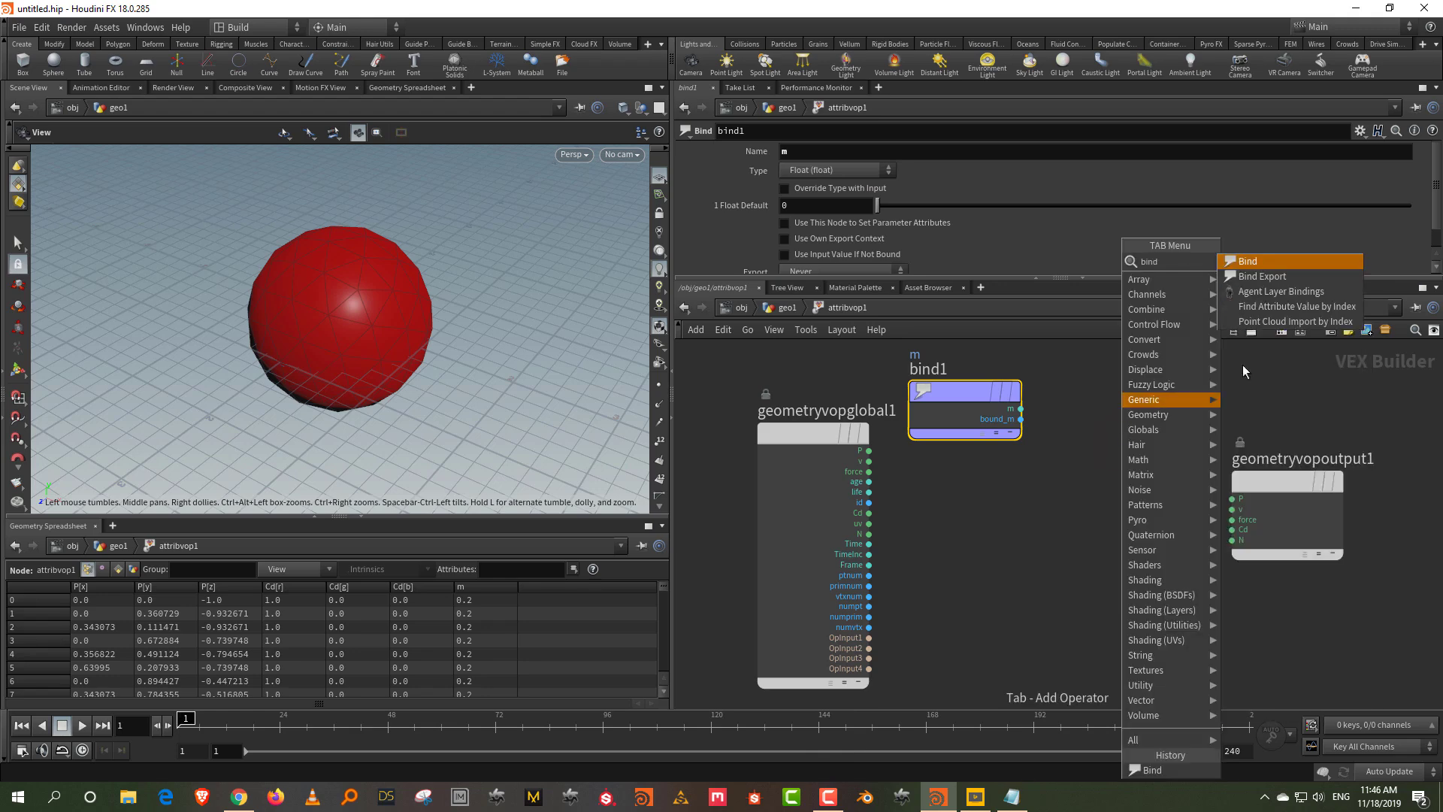
left_click(1262, 276)
left_click(1250, 369)
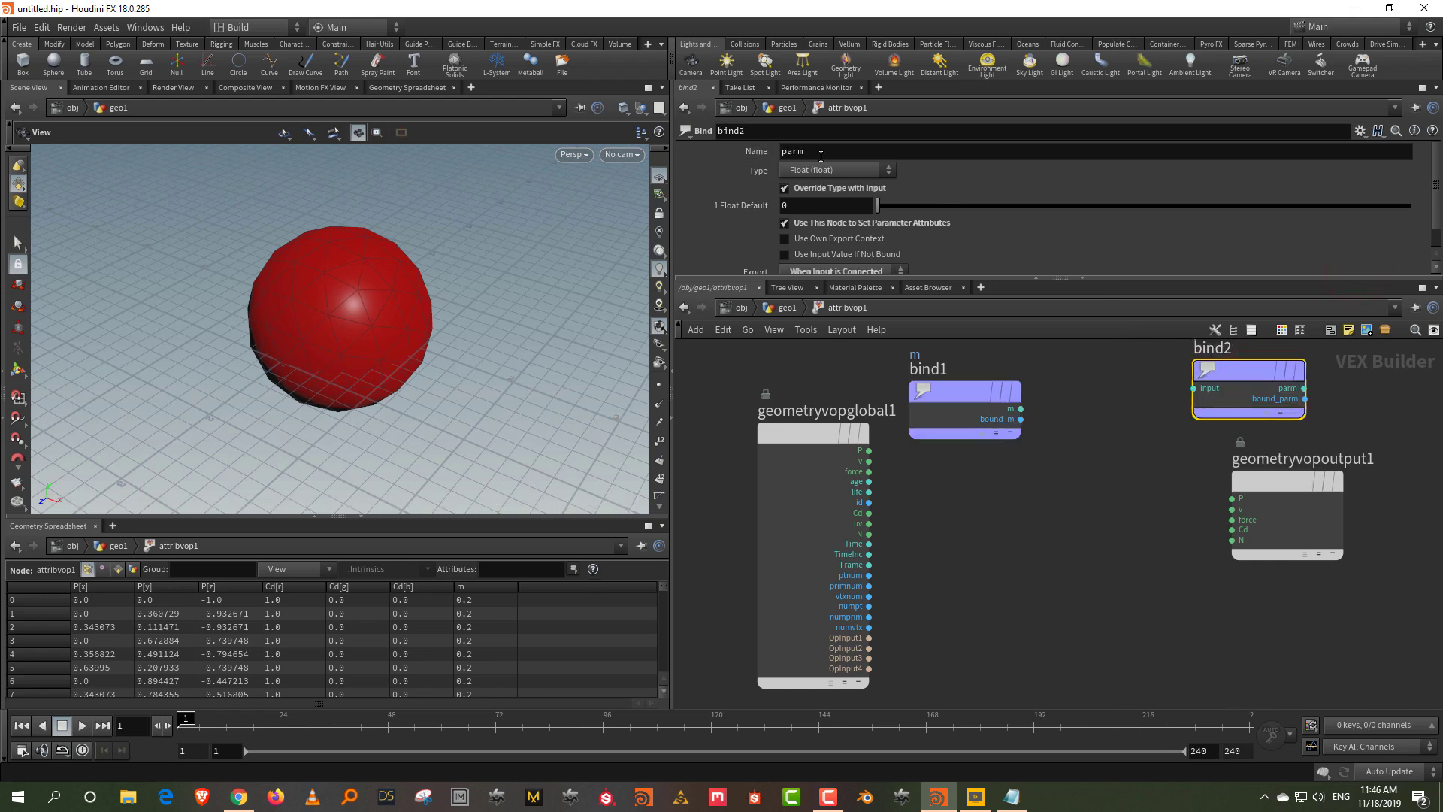
- Spread out the global parameters, output and both Bind nodes to make room between inputs and outputs
left_click_drag(789, 455, 765, 537)
left_click_drag(935, 392, 812, 390)
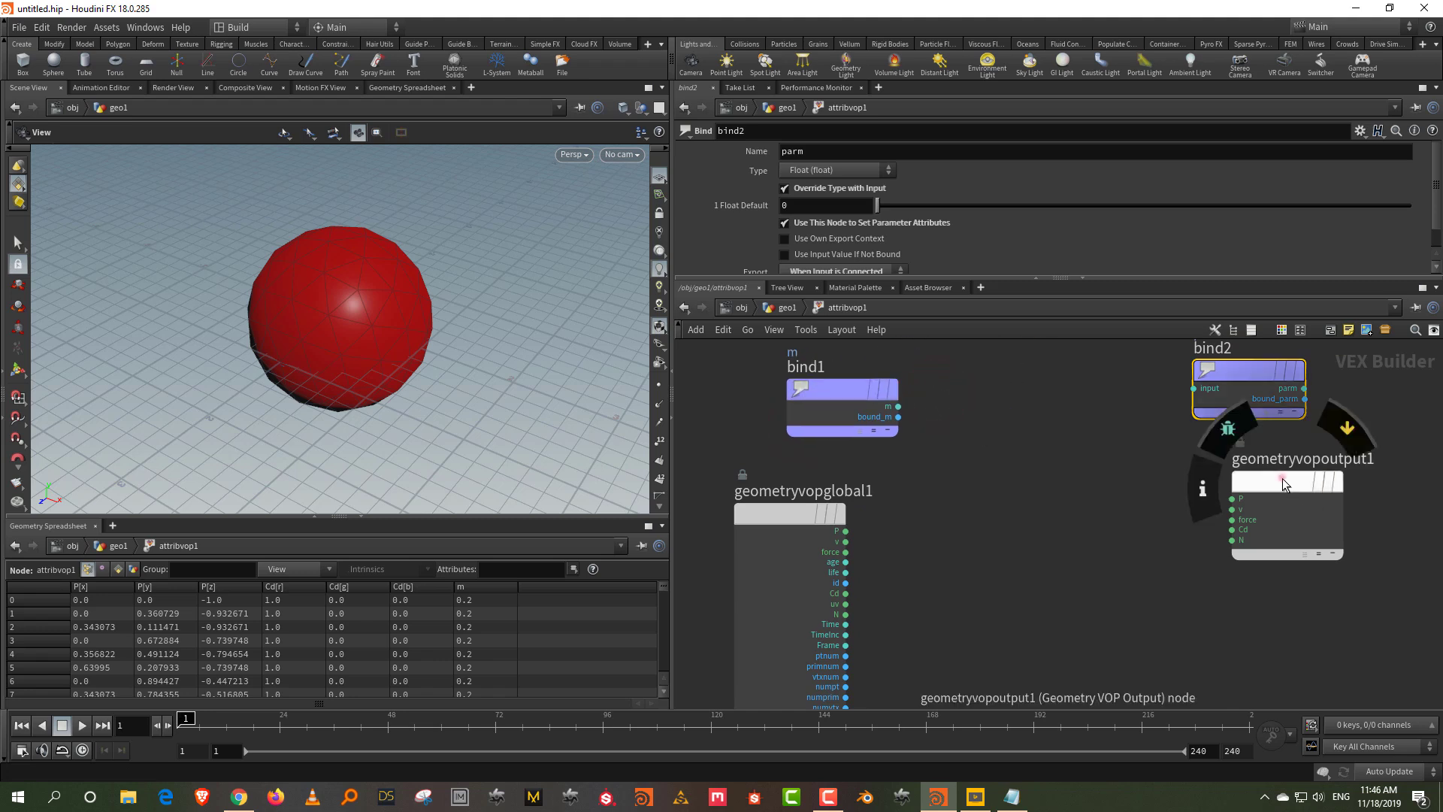
left_click_drag(1282, 477, 1309, 536)
mouse_move(1228, 372)
left_mouse_down()
mouse_move(1212, 399)
mouse_move(1206, 387)
left_mouse_up()
- Delete the Bind Export node and shift the m Bind node slightly away from the output side
left_click(1108, 368)
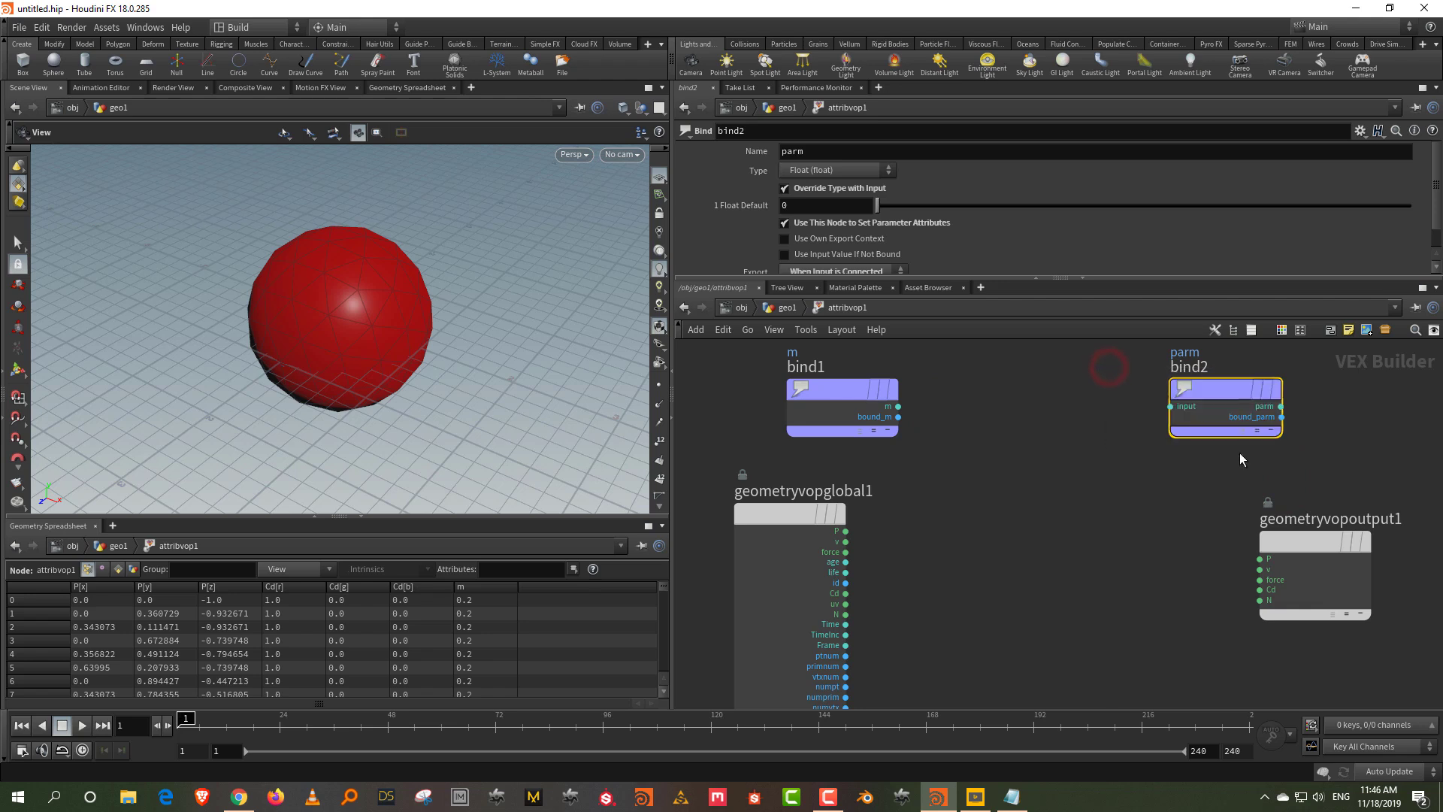
key("Delete")
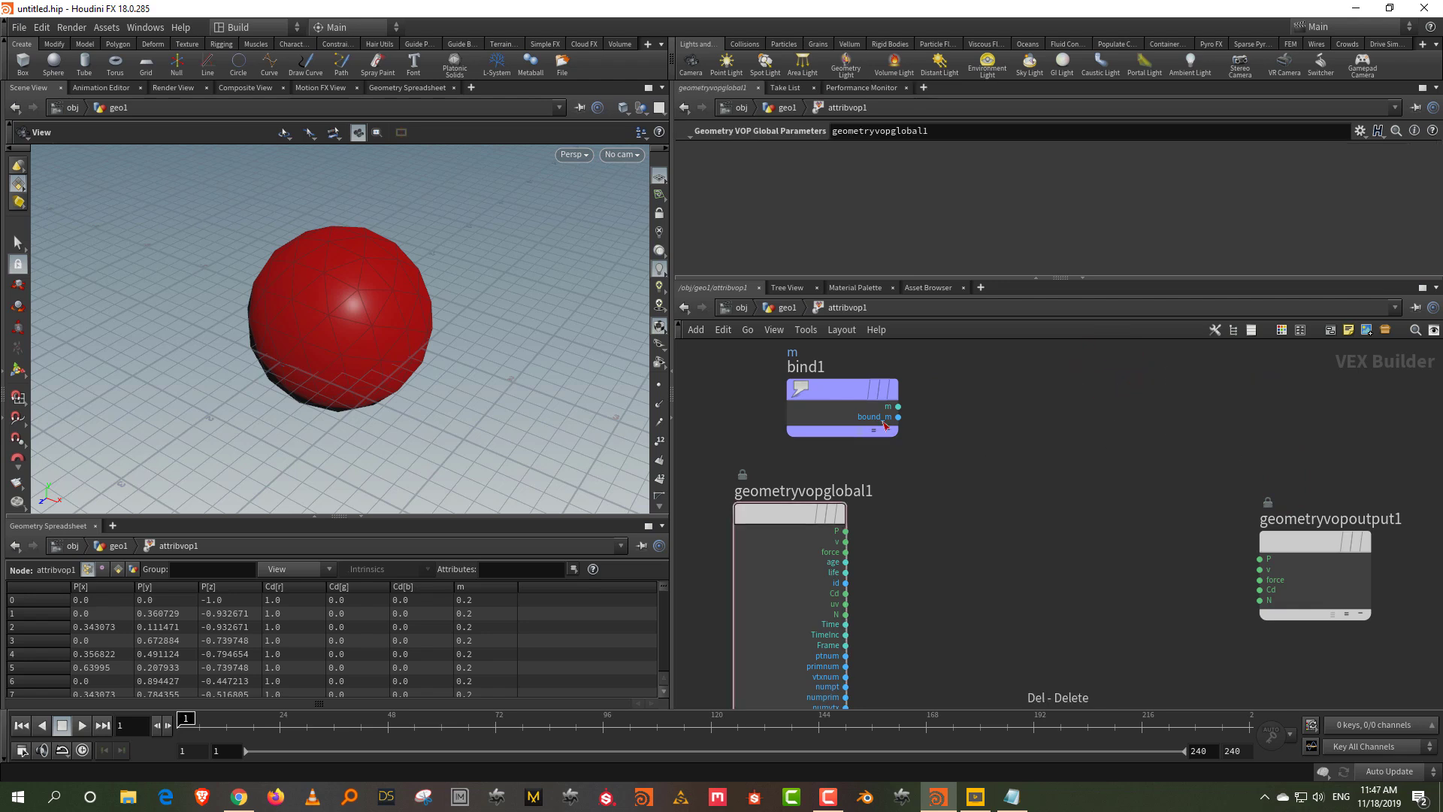
left_click_drag(849, 395, 814, 386)
scroll(995, 495, "down", 1)
scroll(995, 494, "up", 1)
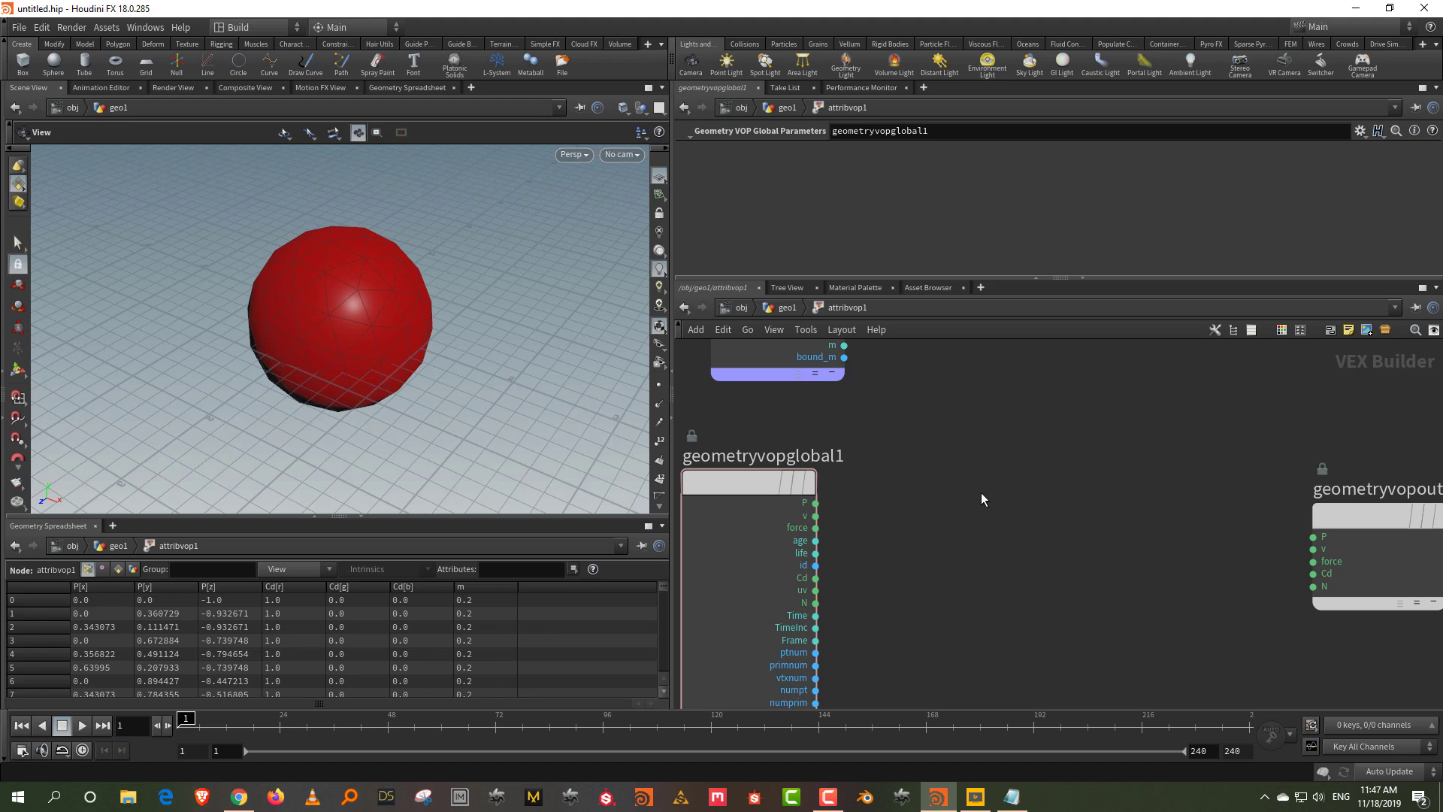
- Add a Constant node between the global parameters and output nodes and set its type to 3 Floats (vector)
key("Tab")
type("cons")
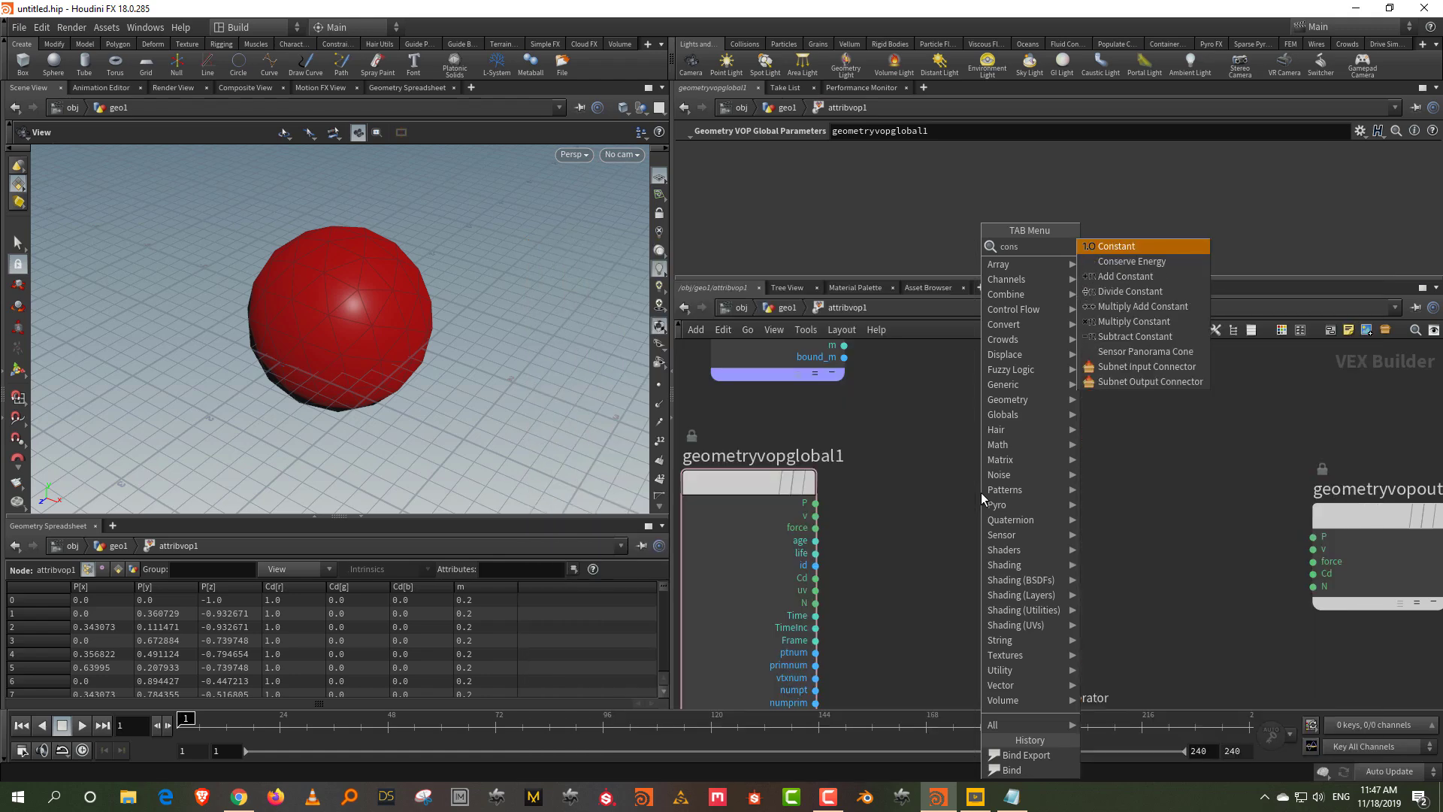
key("Return")
left_click(1033, 496)
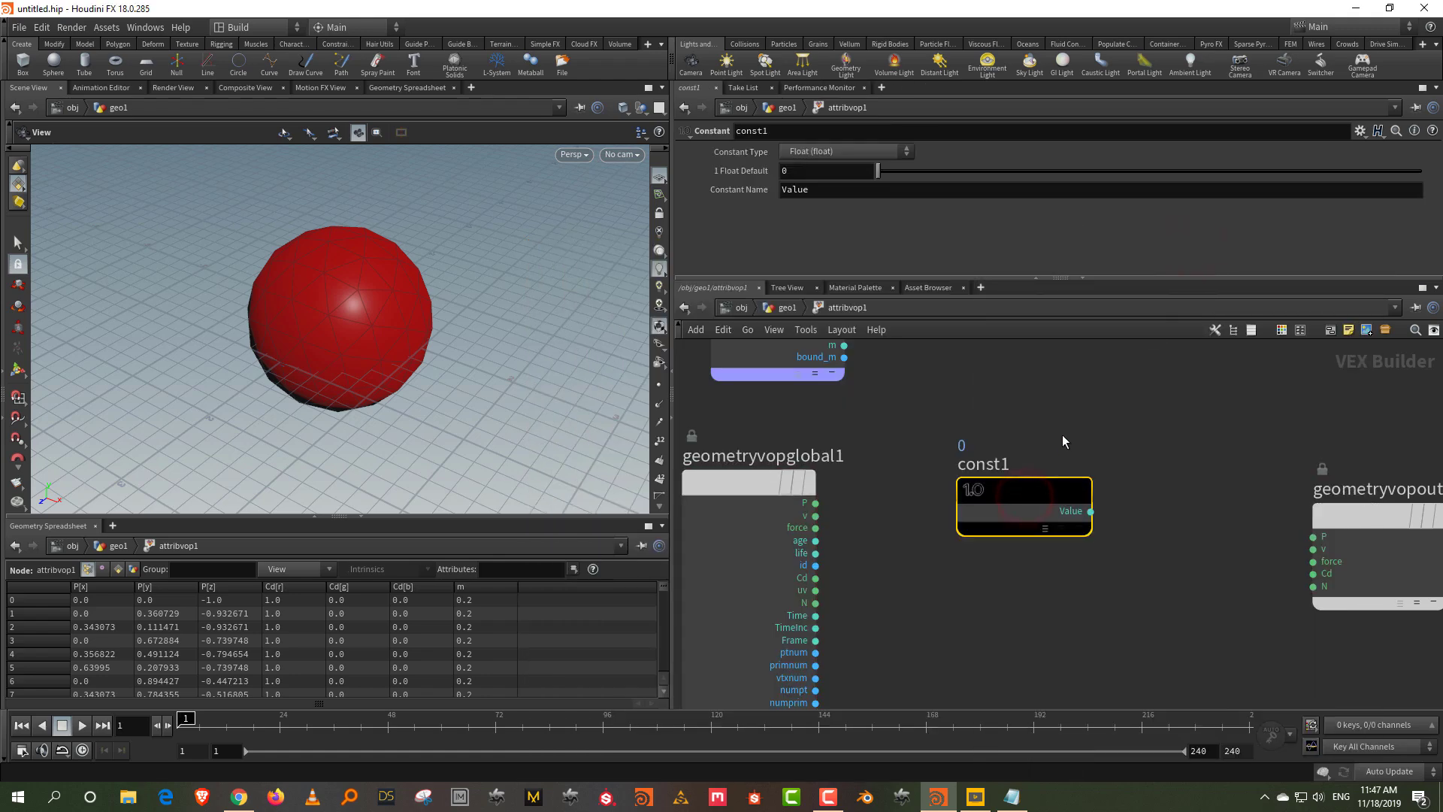
left_click(845, 151)
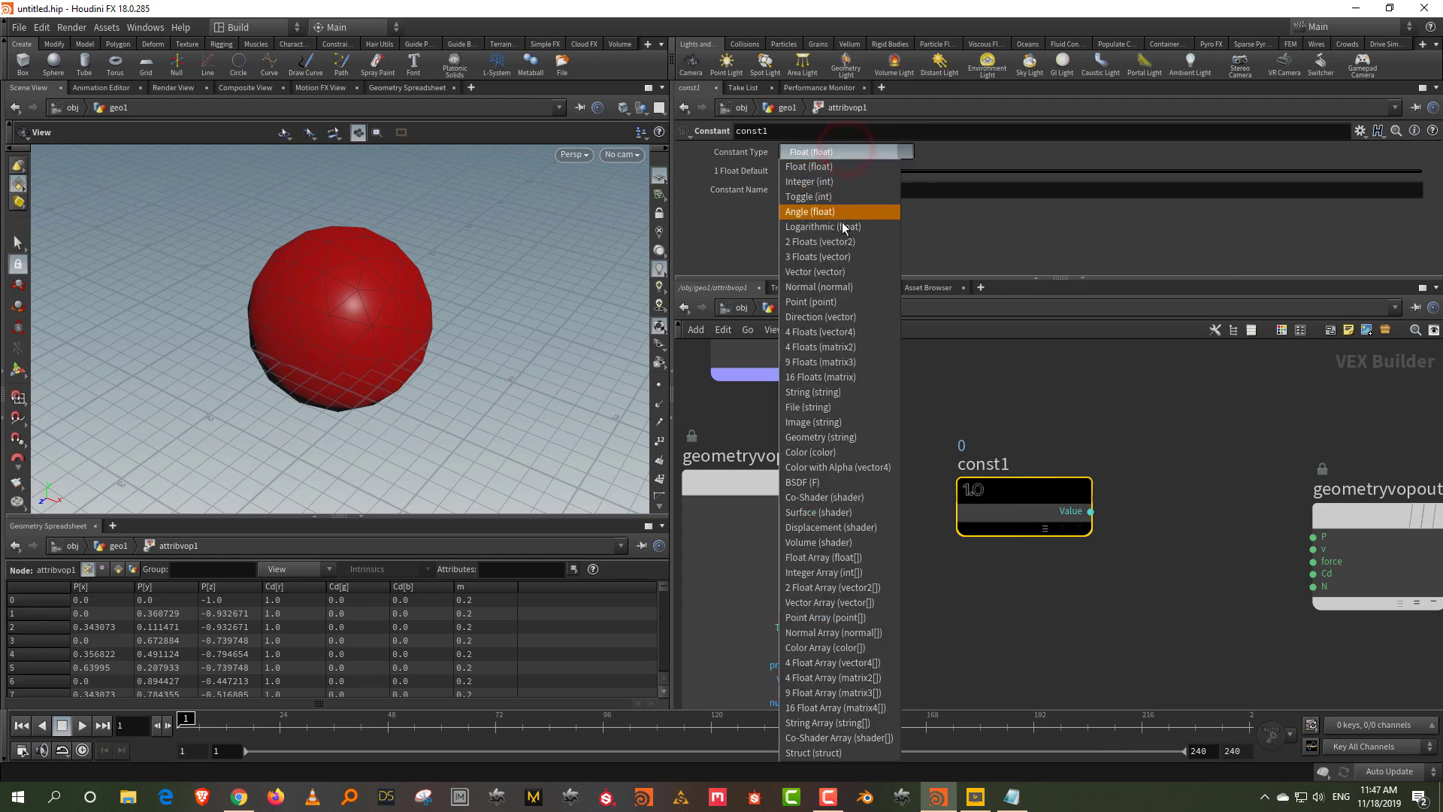
left_click(844, 256)
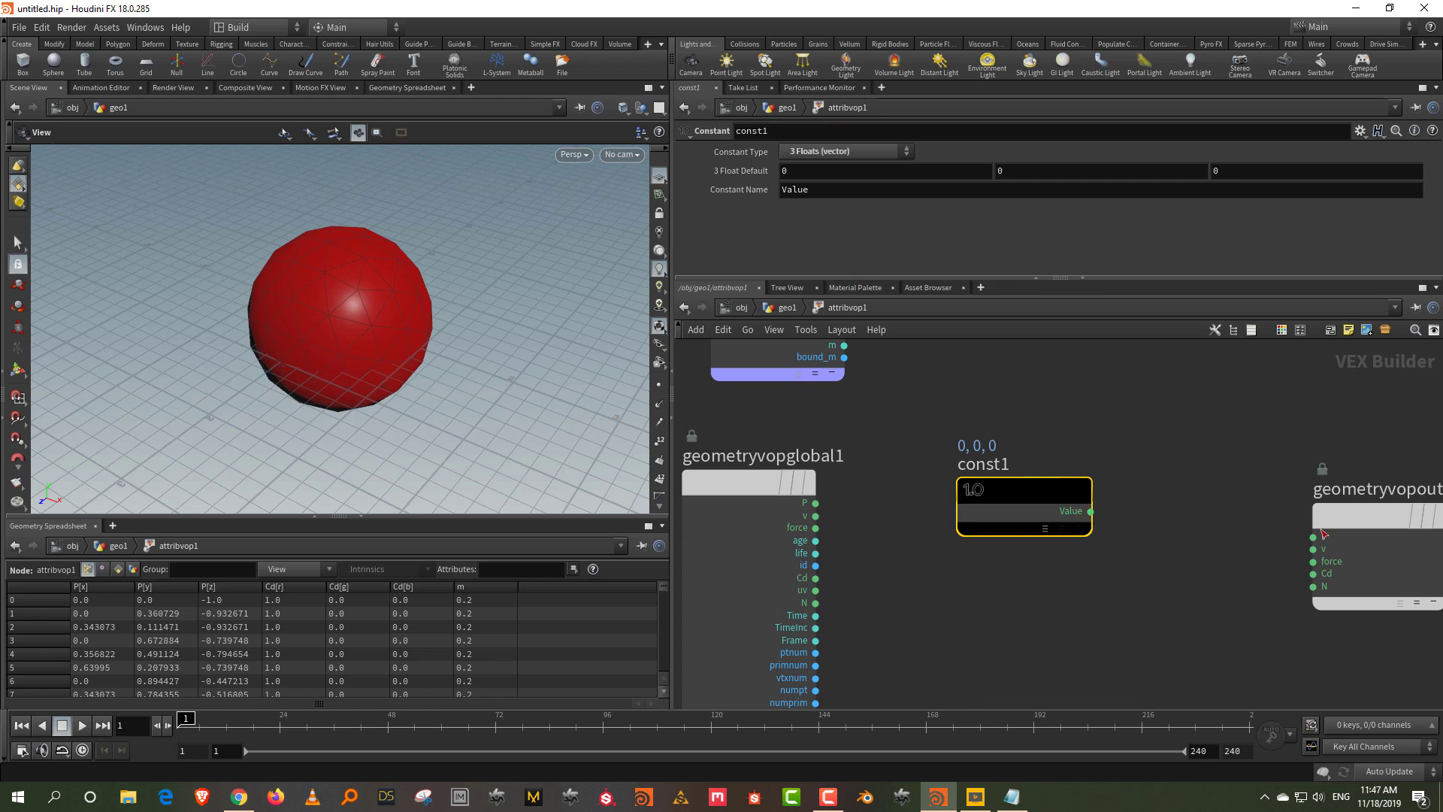
- Switch the Constant's type to Float and compare its Value connector color with the output node's P input
left_click(835, 151)
left_click(816, 167)
scroll(1084, 511, "up", 3)
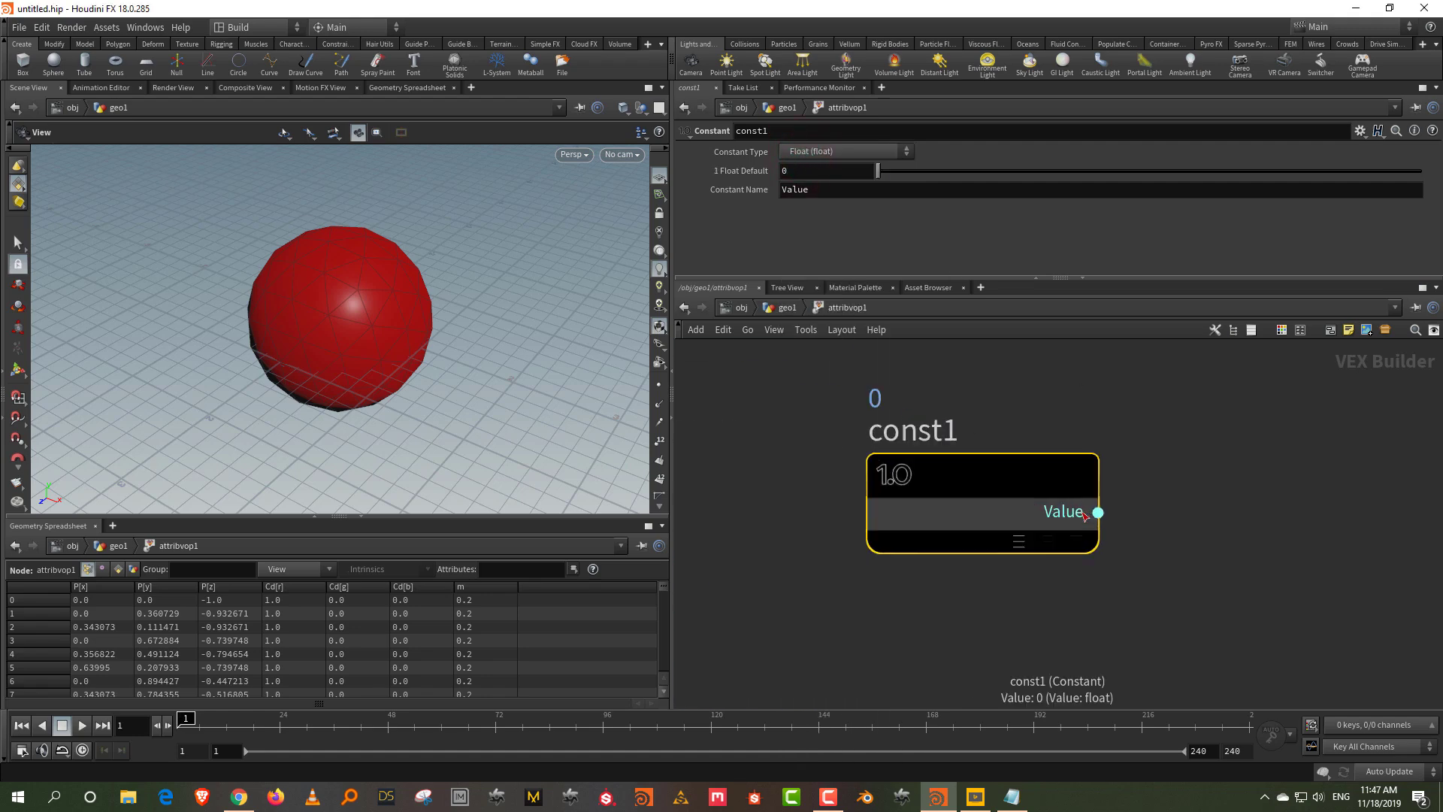
middle_click_drag(1223, 511, 966, 475)
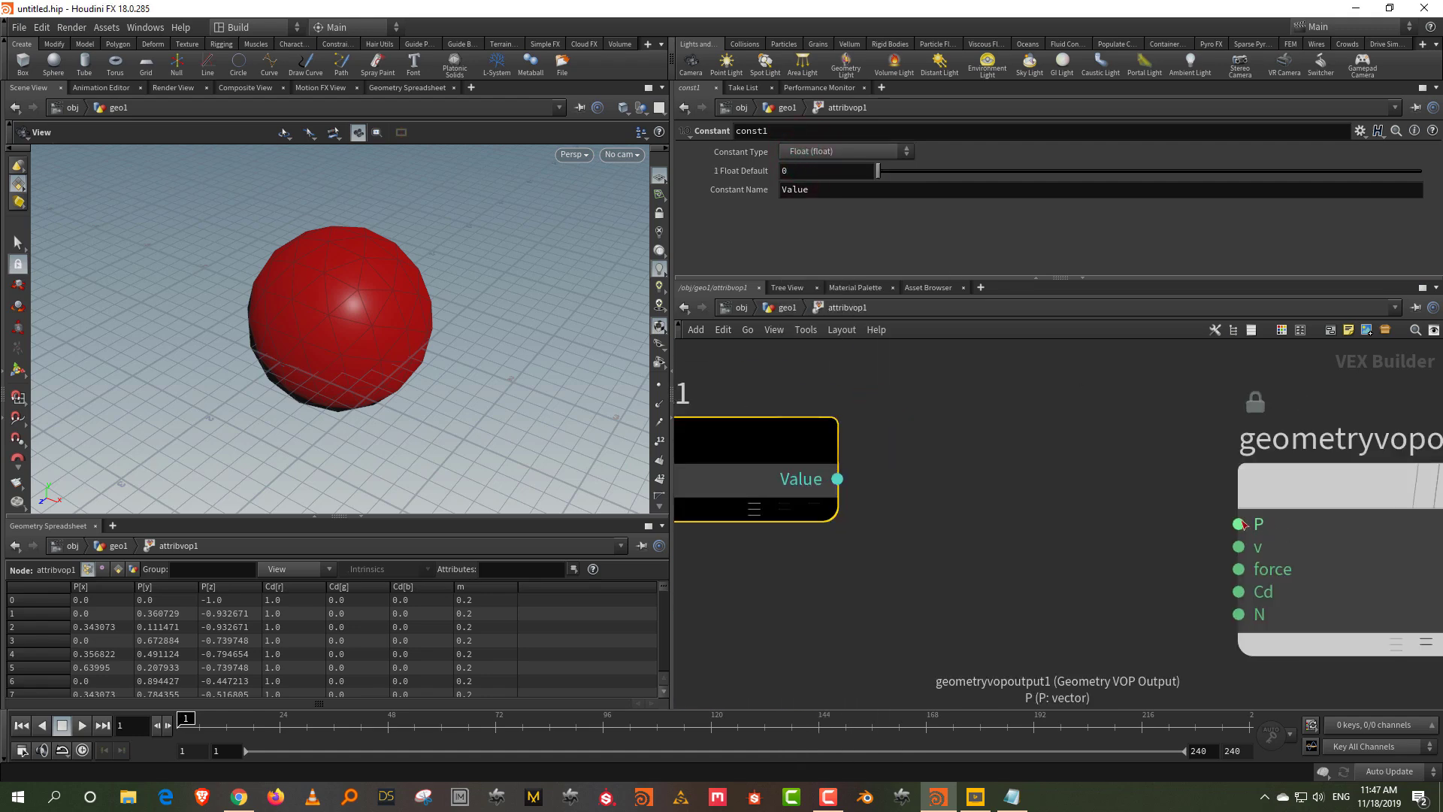
- Set the Constant's type to 3 Floats (vector) and connect its Value output to the output node's P input
left_click(885, 152)
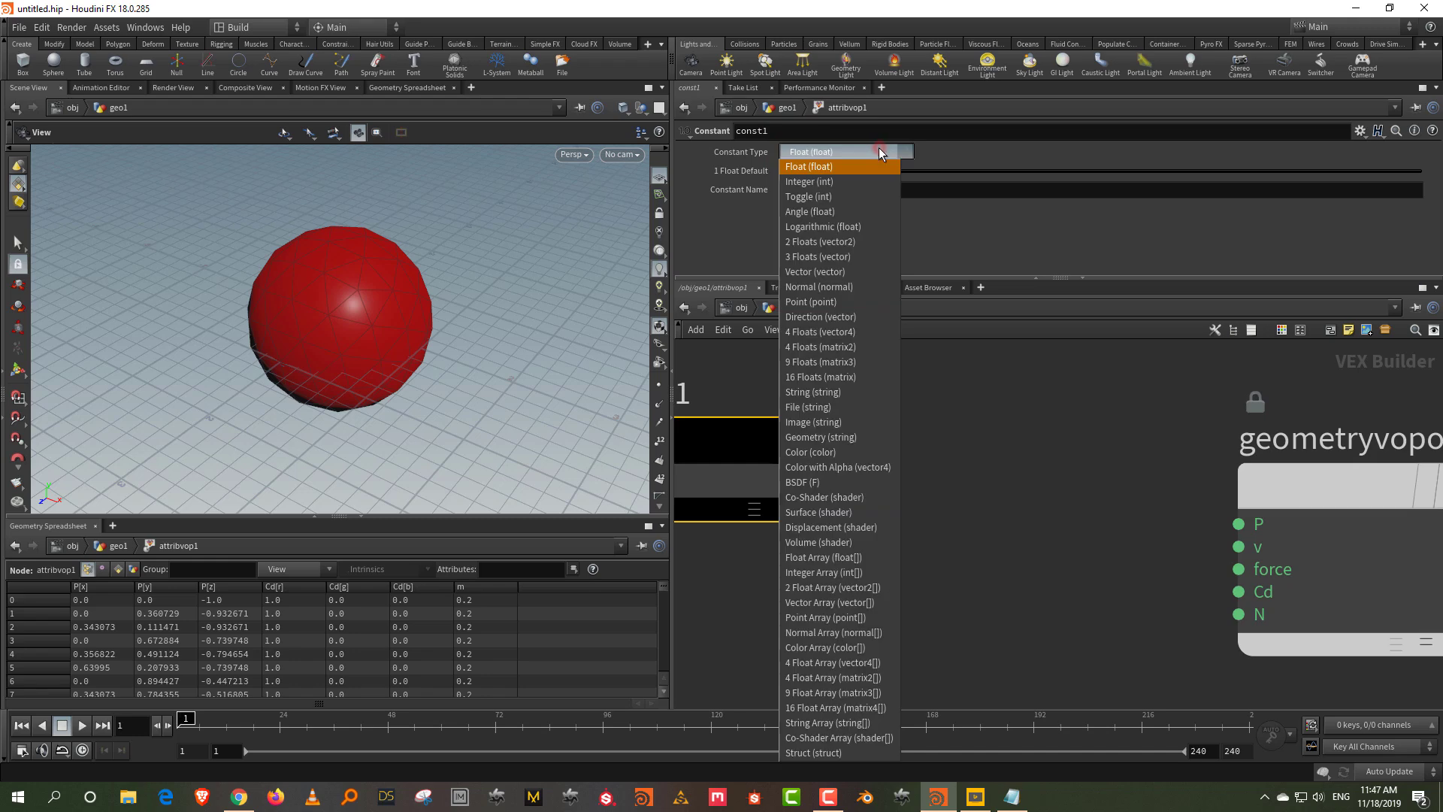
left_click(864, 256)
left_click(998, 446)
left_click(836, 478)
left_click(1205, 507)
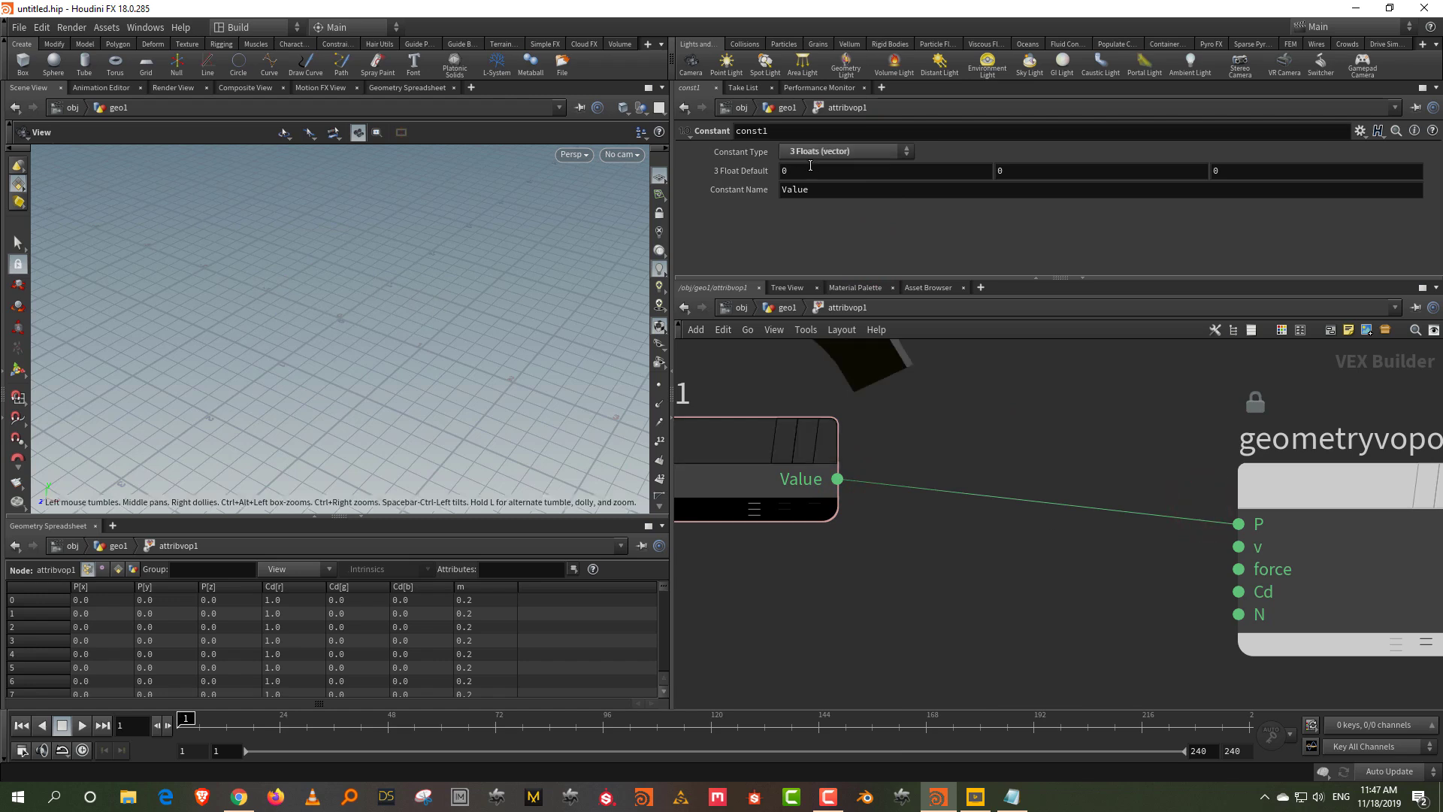
scroll(1057, 447, "down", 3)
middle_click_drag(1027, 495, 1243, 501)
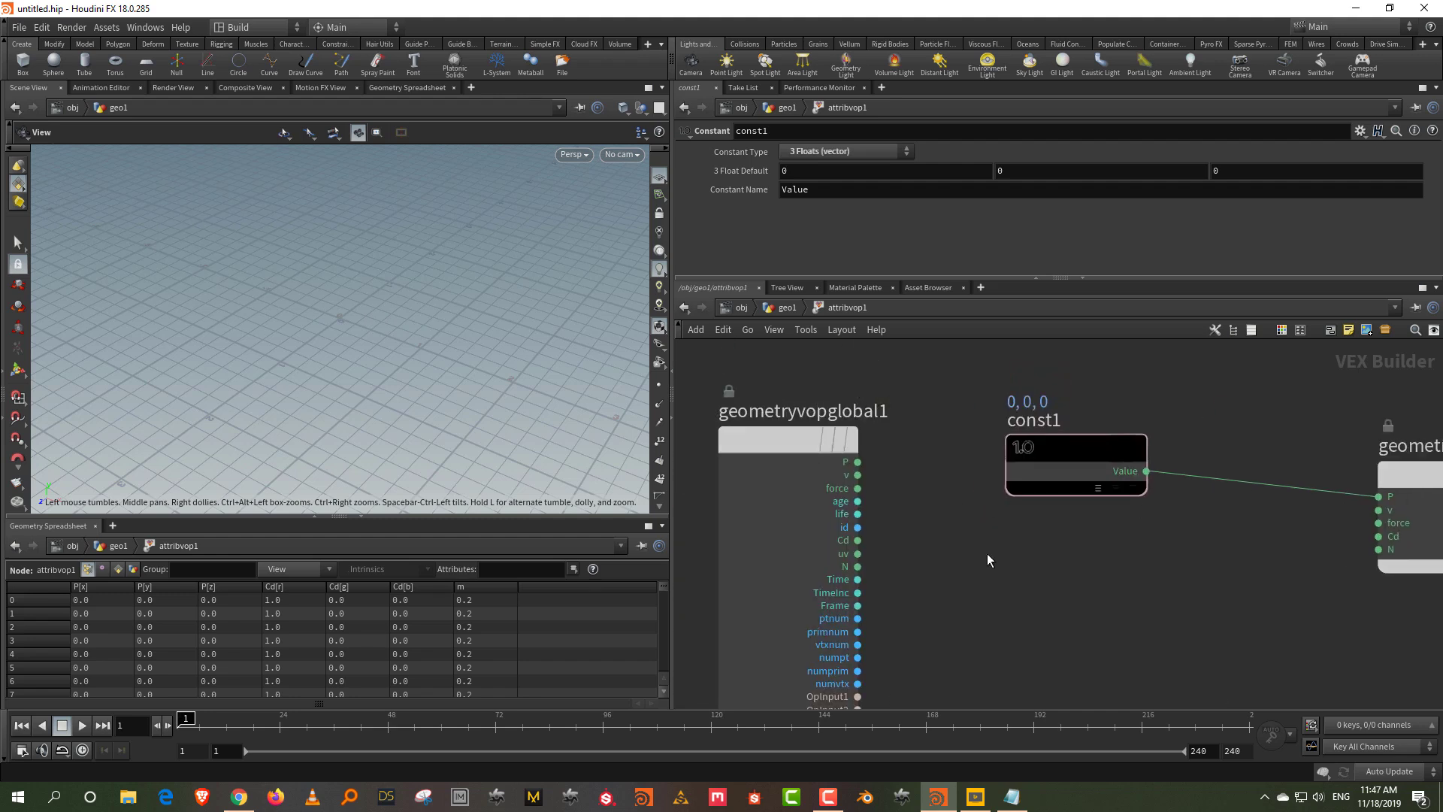
middle_click_drag(1003, 536, 919, 558)
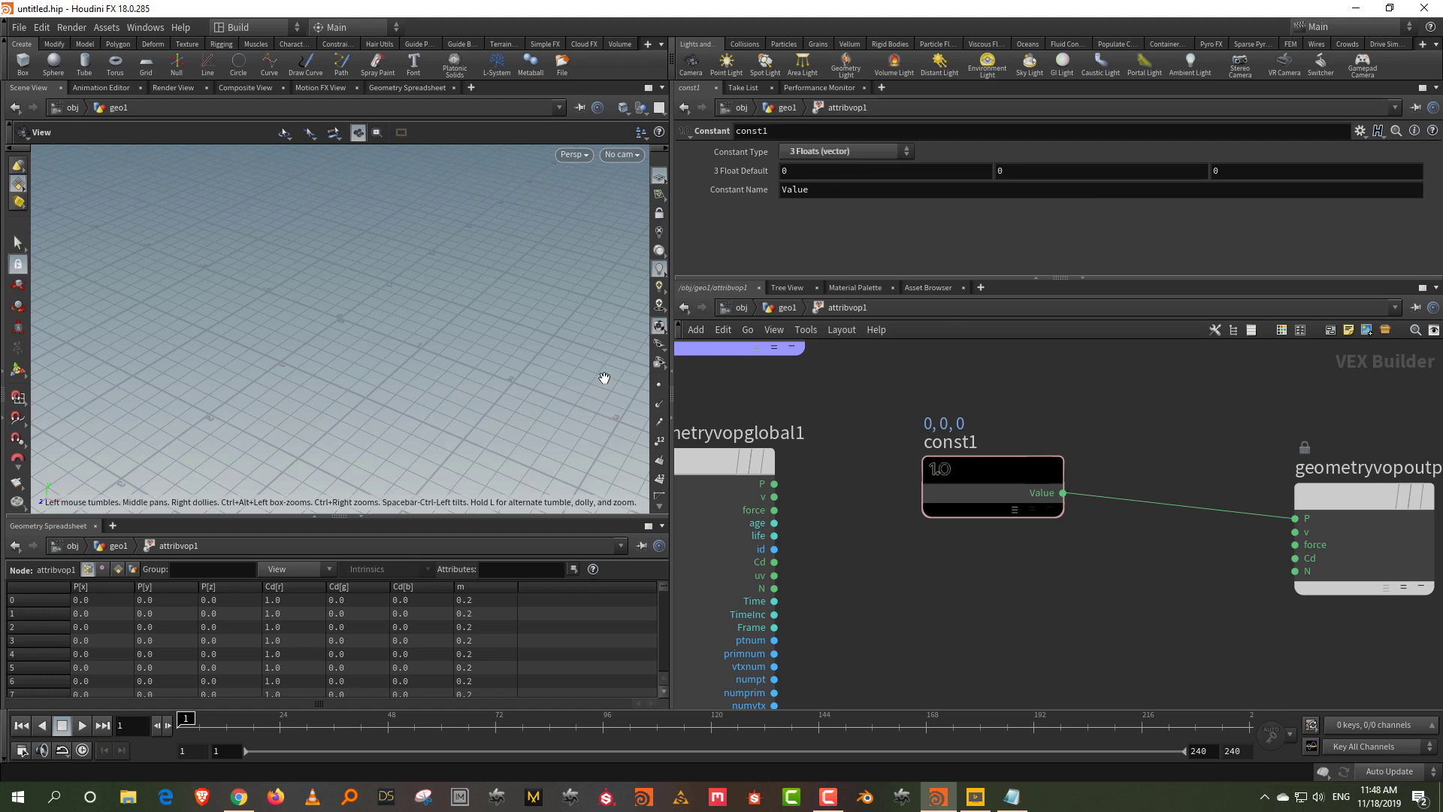
- Show points and point numbers in the viewport, inspect them at the origin, and enlarge the Geometry Spreadsheet
left_click(659, 384)
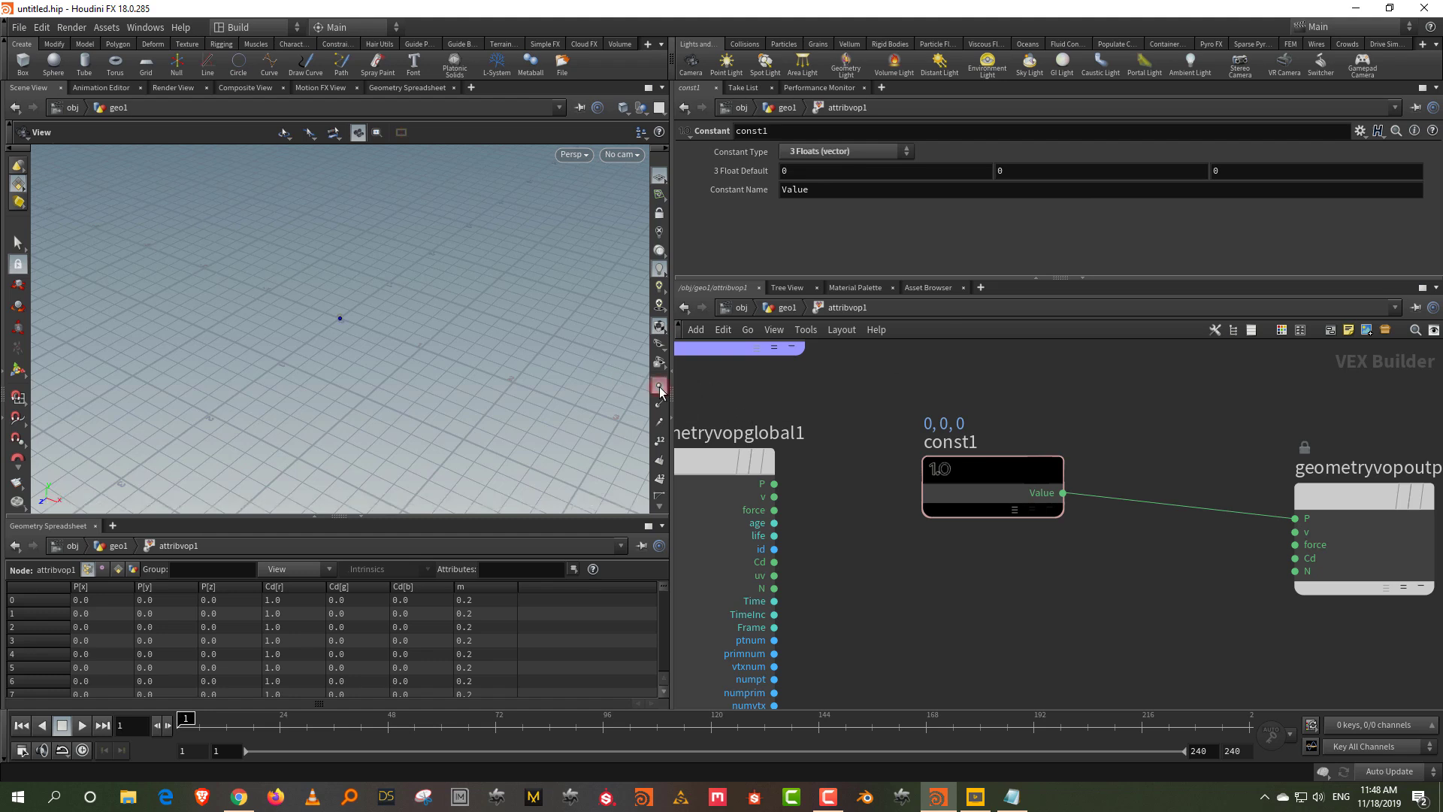
left_click(658, 442)
right_click_drag(355, 204, 345, 325)
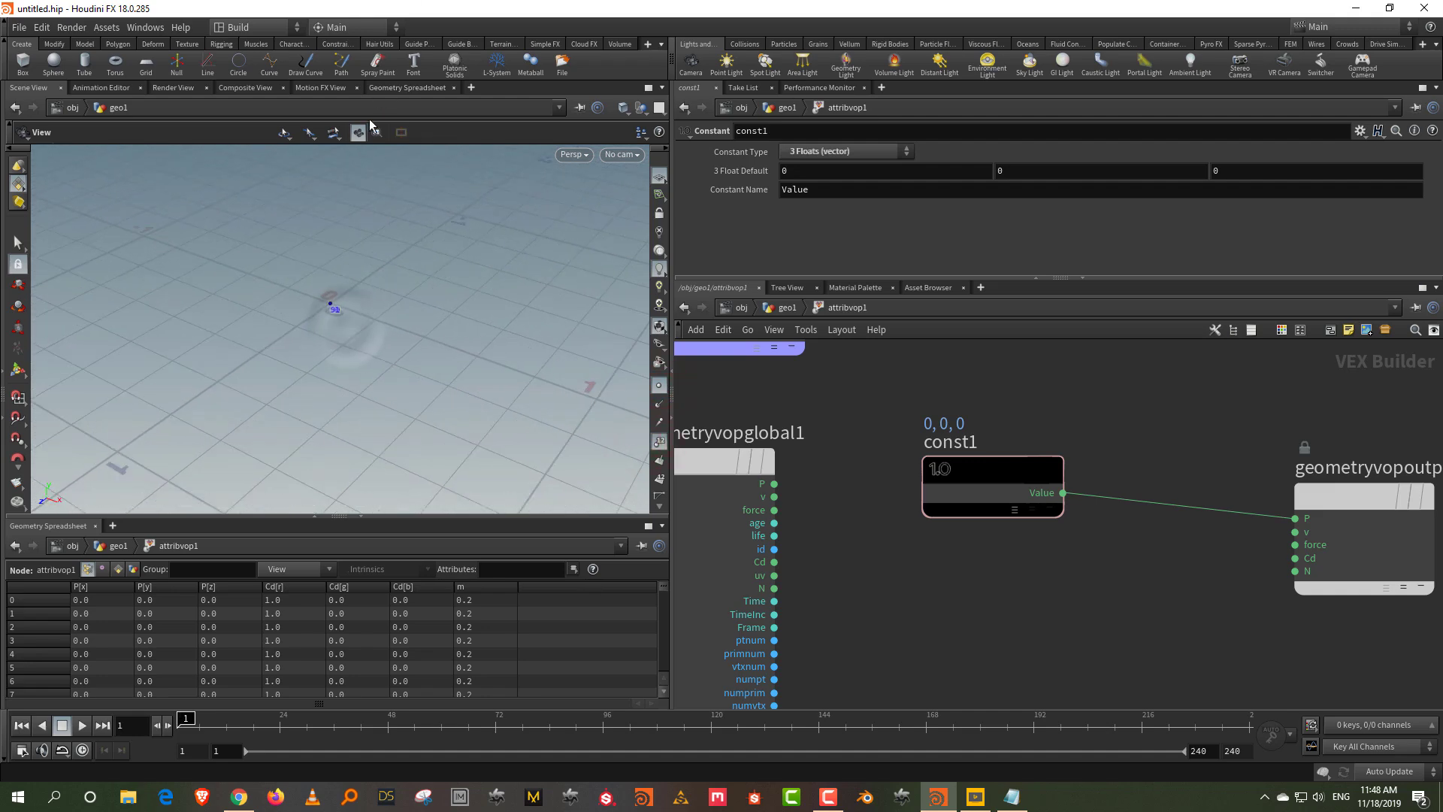
left_click_drag(334, 281, 287, 357)
right_click_drag(284, 362, 257, 335)
left_click_drag(301, 517, 336, 339)
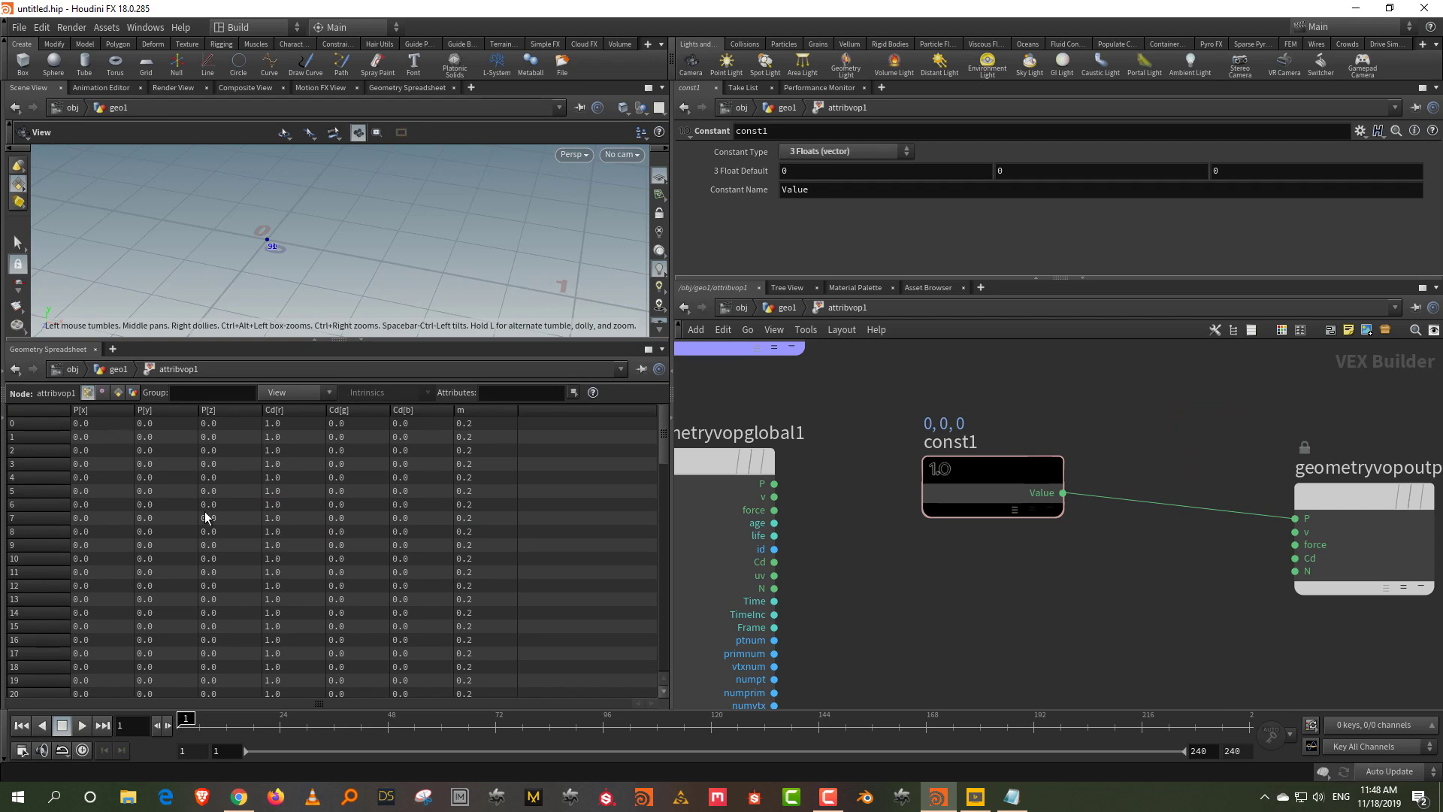
- Cut the wire from the Constant to the output's P input, then reconnect it to compare the position values
key("y")
left_click_drag(1124, 454, 1116, 556)
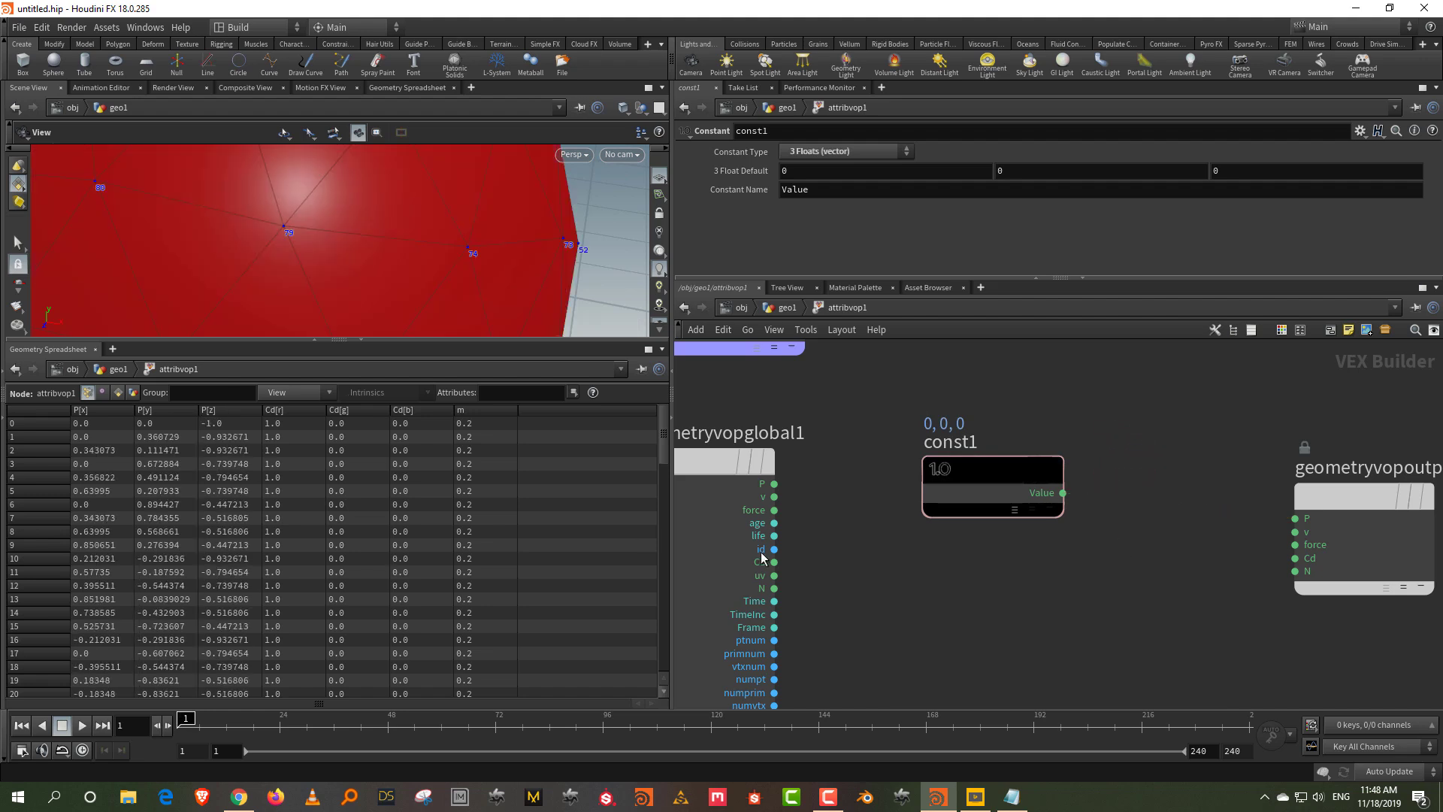
mouse_move(1066, 495)
left_click_drag(1066, 495, 1294, 518)
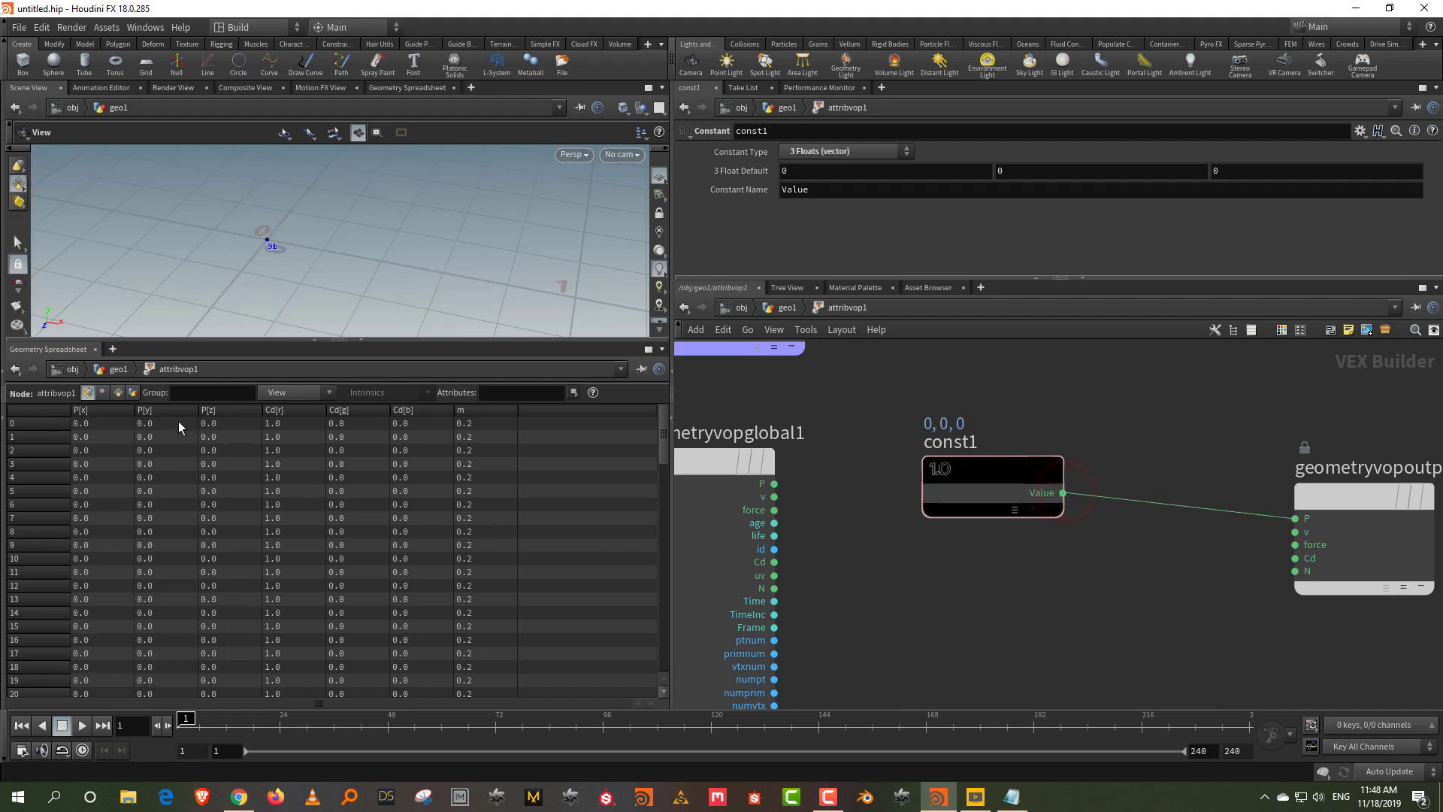
- Cut the wire from the Constant to the output's P input and enlarge the viewport over the Geometry Spreadsheet
key("y")
left_click_drag(1140, 407, 1133, 531)
left_click_drag(394, 339, 394, 529)
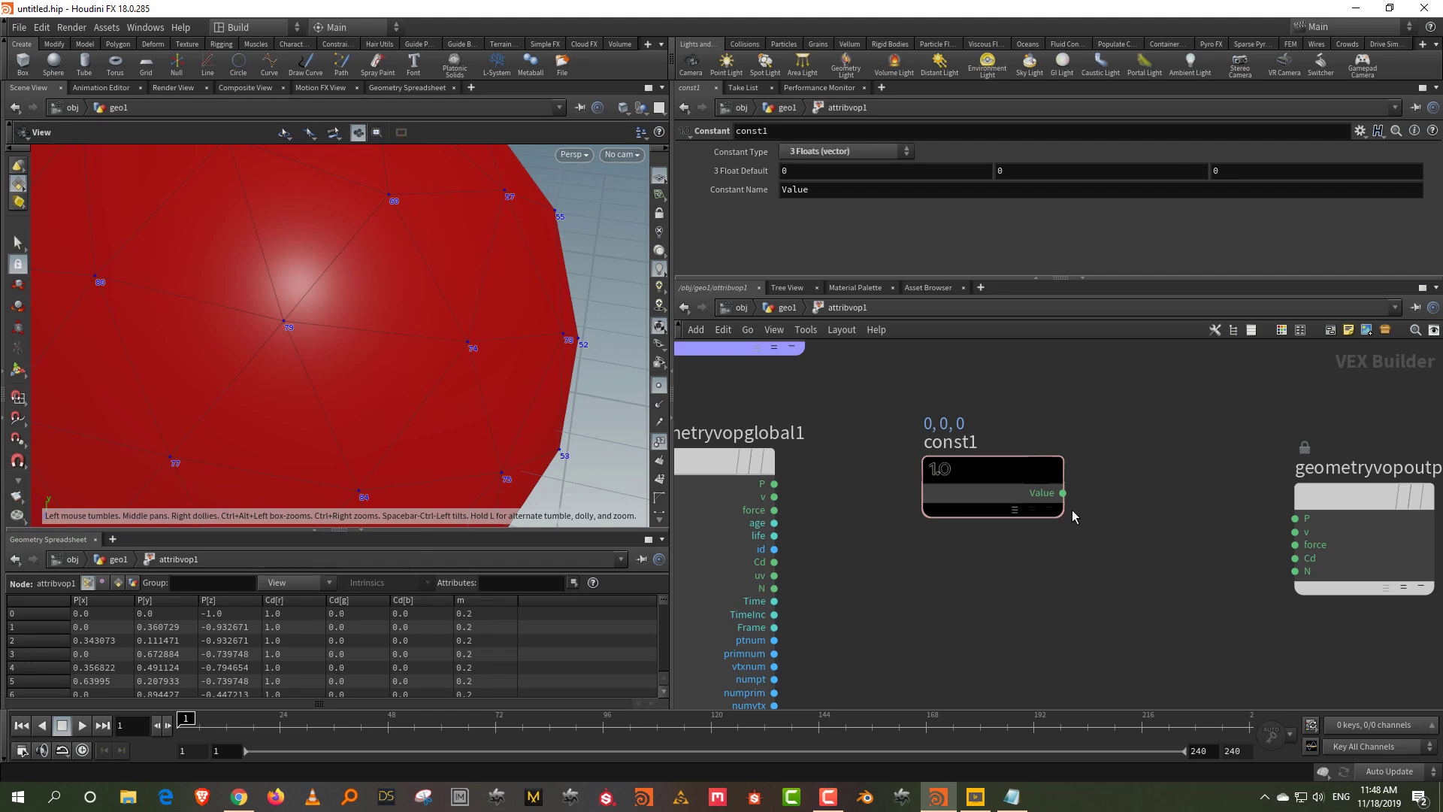
- Connect the Constant's Value output to the output node's Cd input and set the Constant's second component to 1
left_click_drag(1064, 495, 1294, 557)
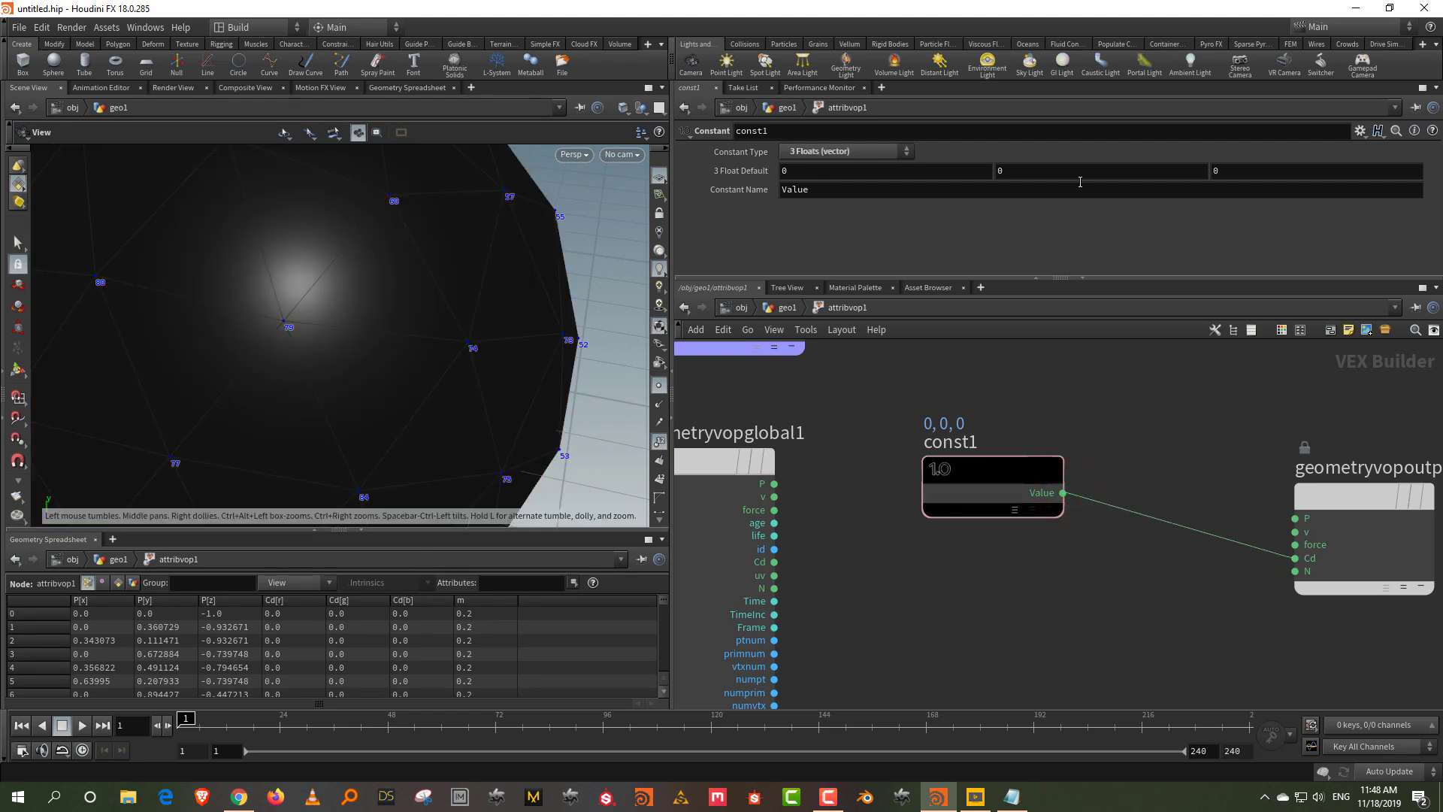
left_click(998, 173)
type("1")
key("Return")
- Set the Constant's second and third components back to 0
double_click(1022, 176)
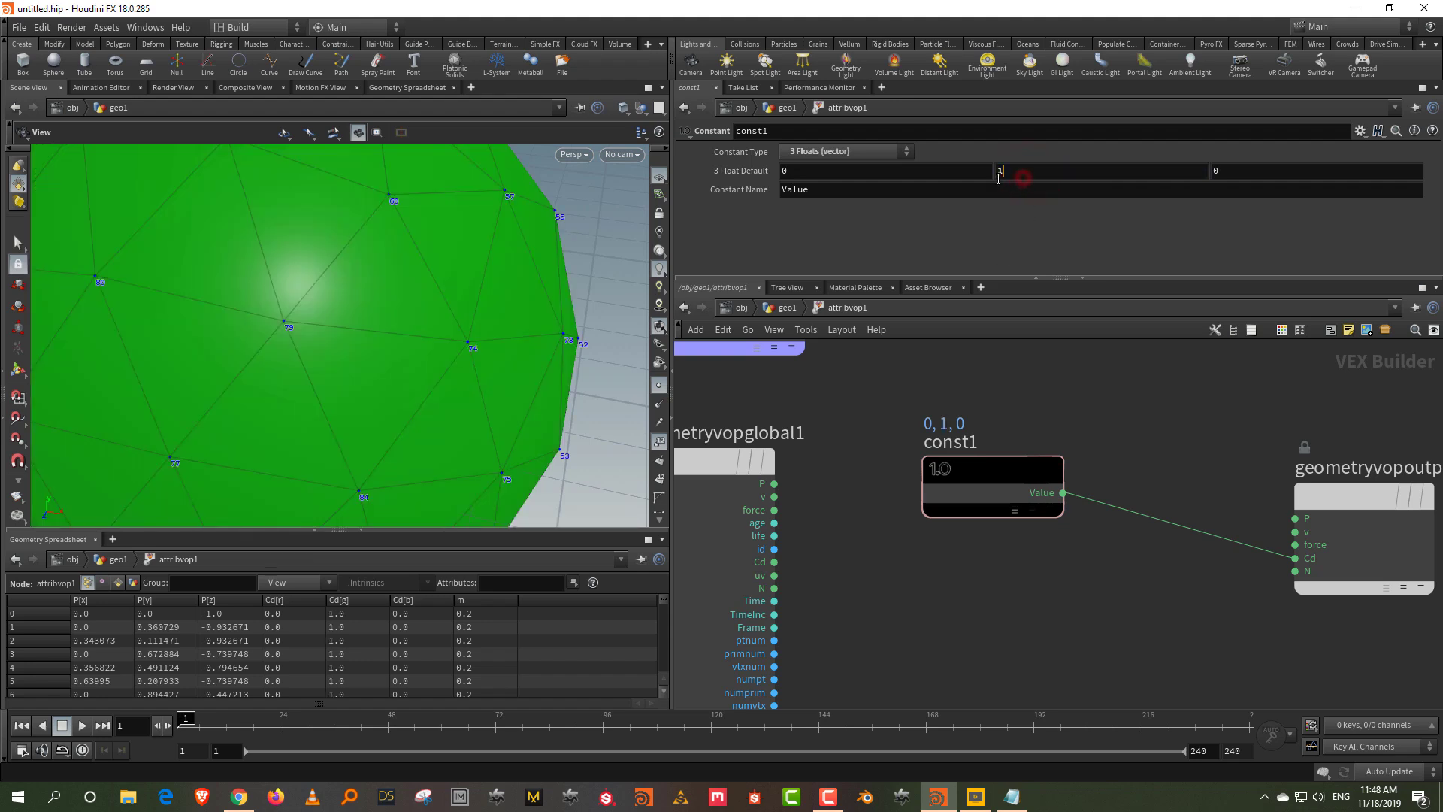
type("0")
left_click(1213, 171)
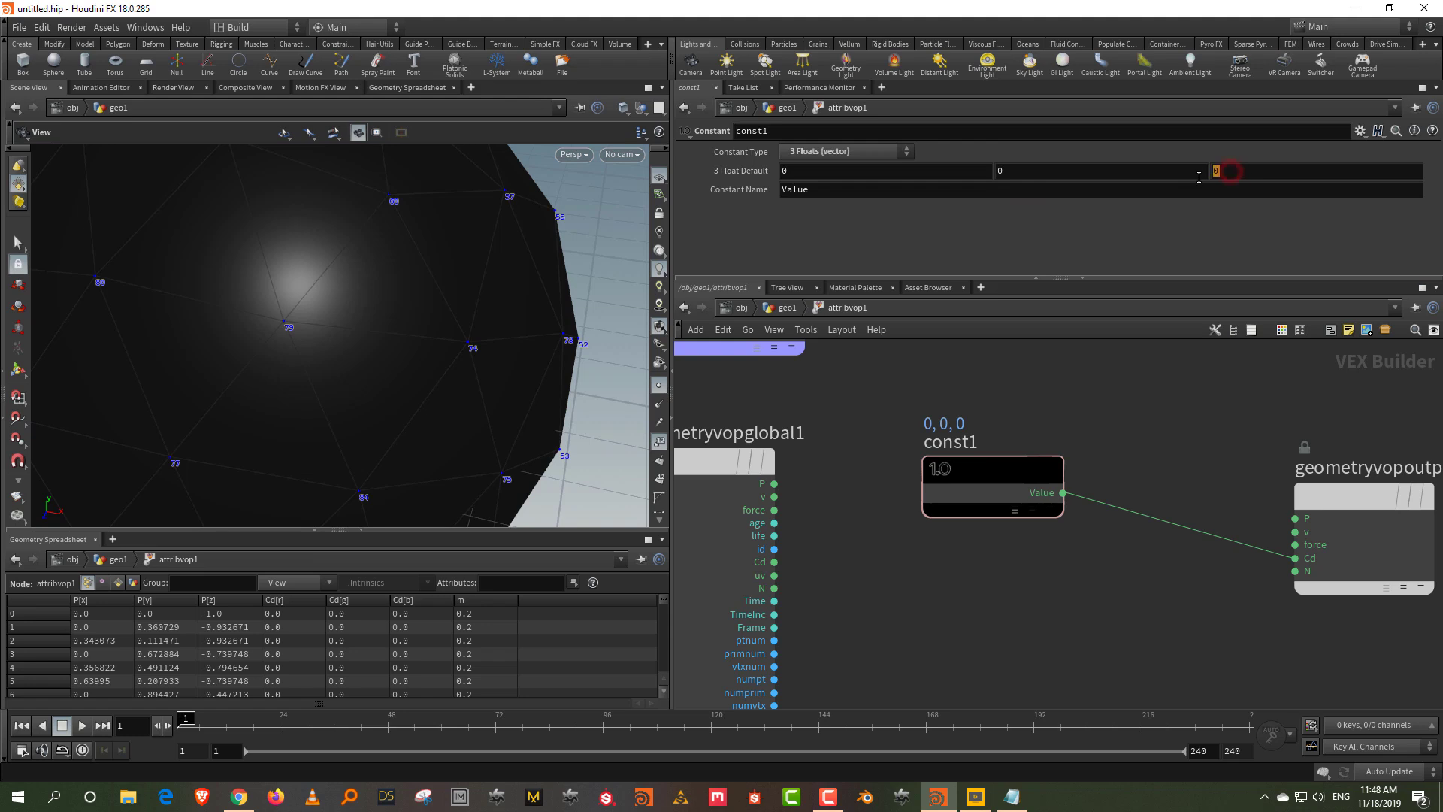
key("Return")
left_click(1217, 172)
type("0")
key("Return")
- Cut the wire from the Constant to the Cd input and reposition the Constant and the Global Parameters node
key("y")
left_click_drag(1192, 435, 1066, 560)
mouse_move(989, 476)
left_mouse_down()
mouse_move(992, 412)
mouse_move(945, 412)
left_mouse_up()
left_click_drag(724, 487, 790, 555)
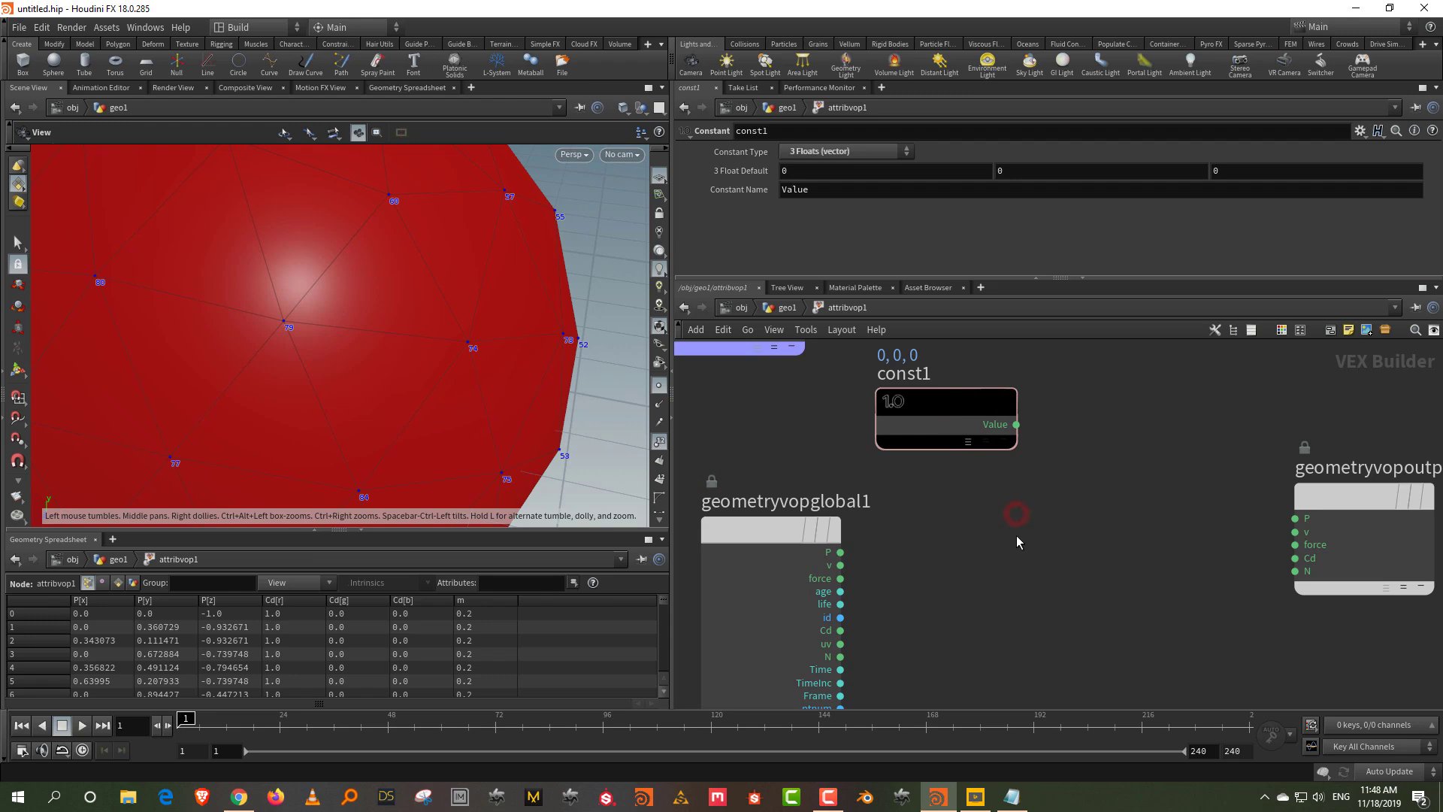
- Add an Add node between the Global Parameters node and the output node
key("Tab")
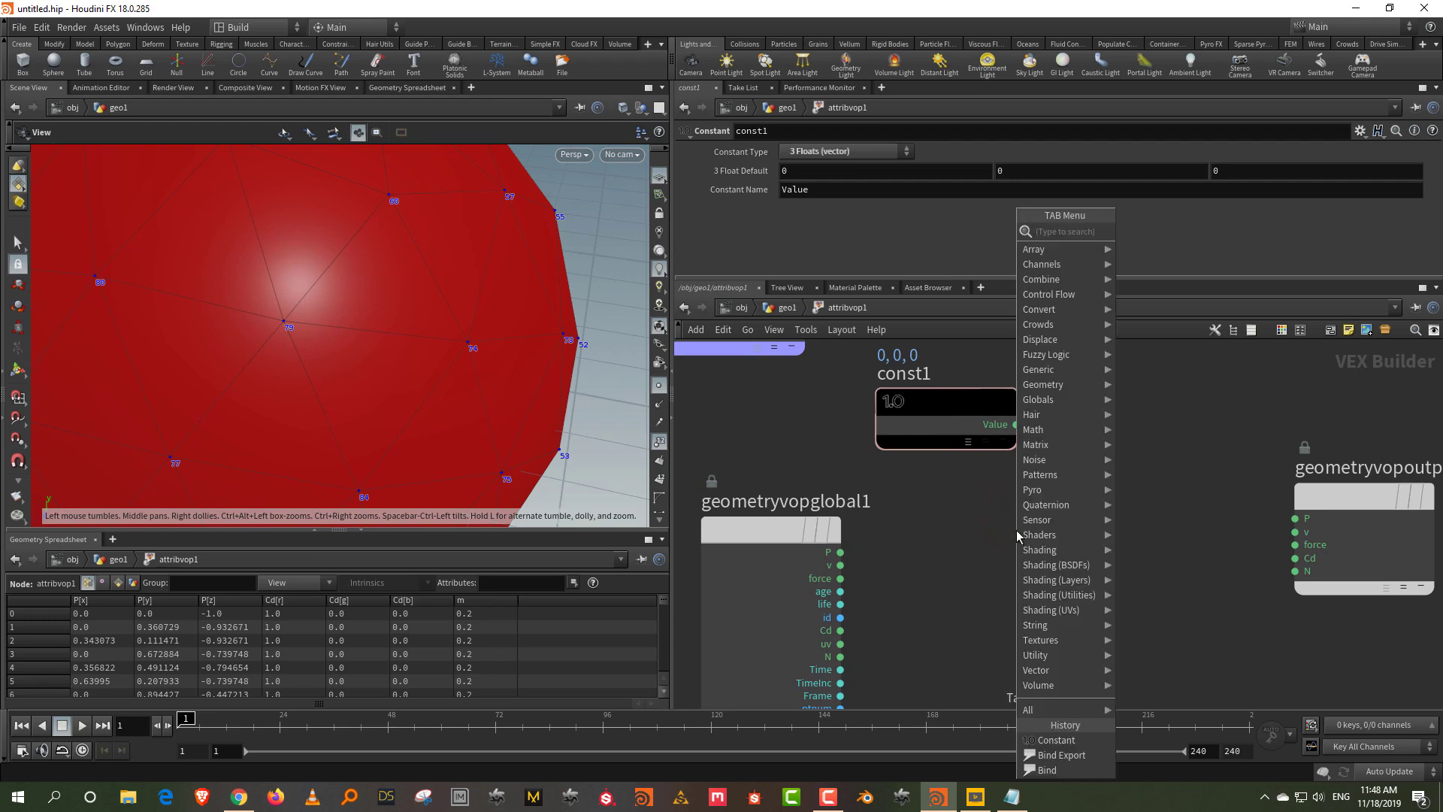
type("add")
left_click(1163, 231)
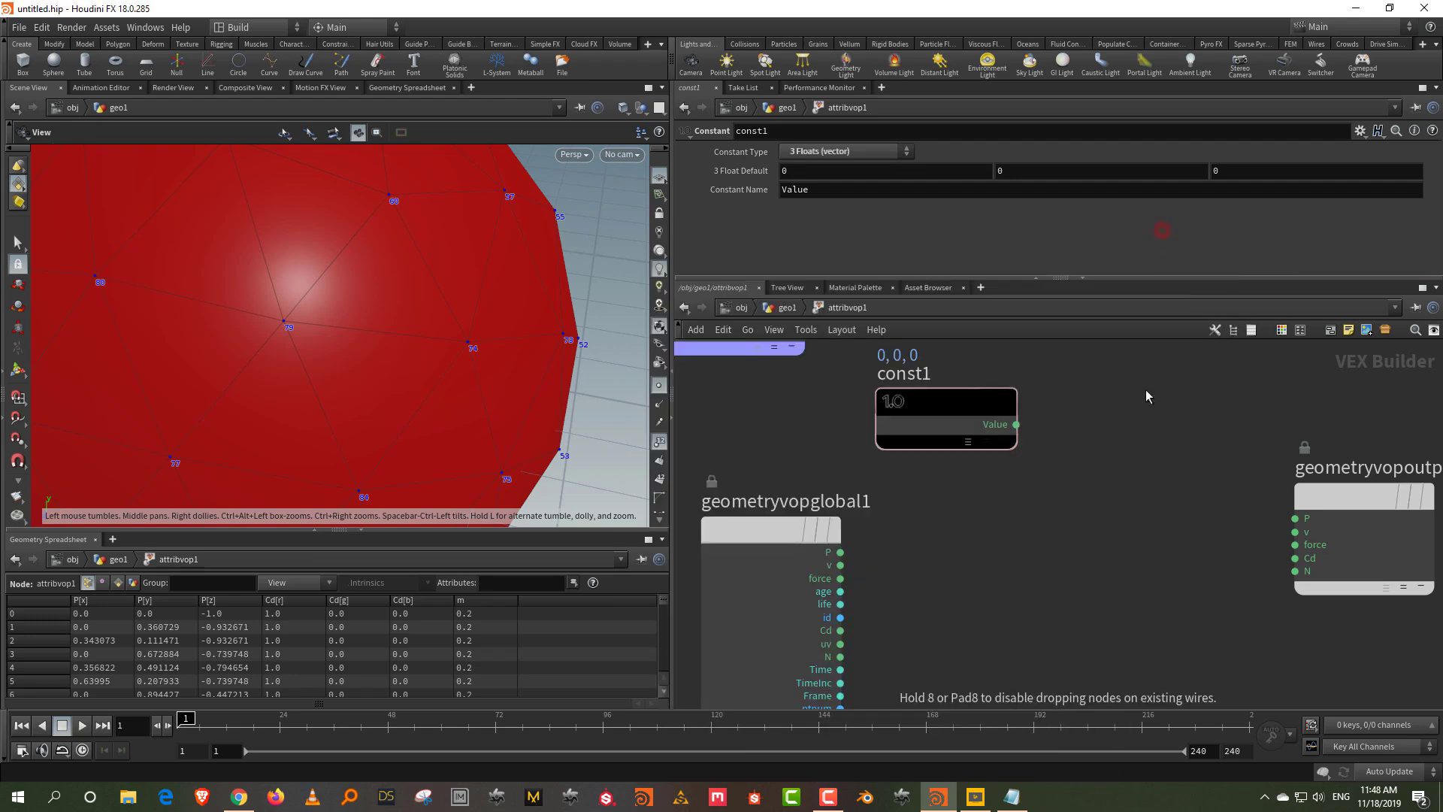
left_click(1105, 502)
- Wire the global P and the Constant's Value into the Add node's first two inputs, and its sum into the output's P
left_click_drag(841, 552, 1036, 526)
left_click_drag(927, 406, 960, 631)
left_click_drag(1056, 653, 1036, 538)
left_click_drag(1176, 526, 1295, 518)
scroll(380, 379, "down", 3)
scroll(395, 233, "down", 5)
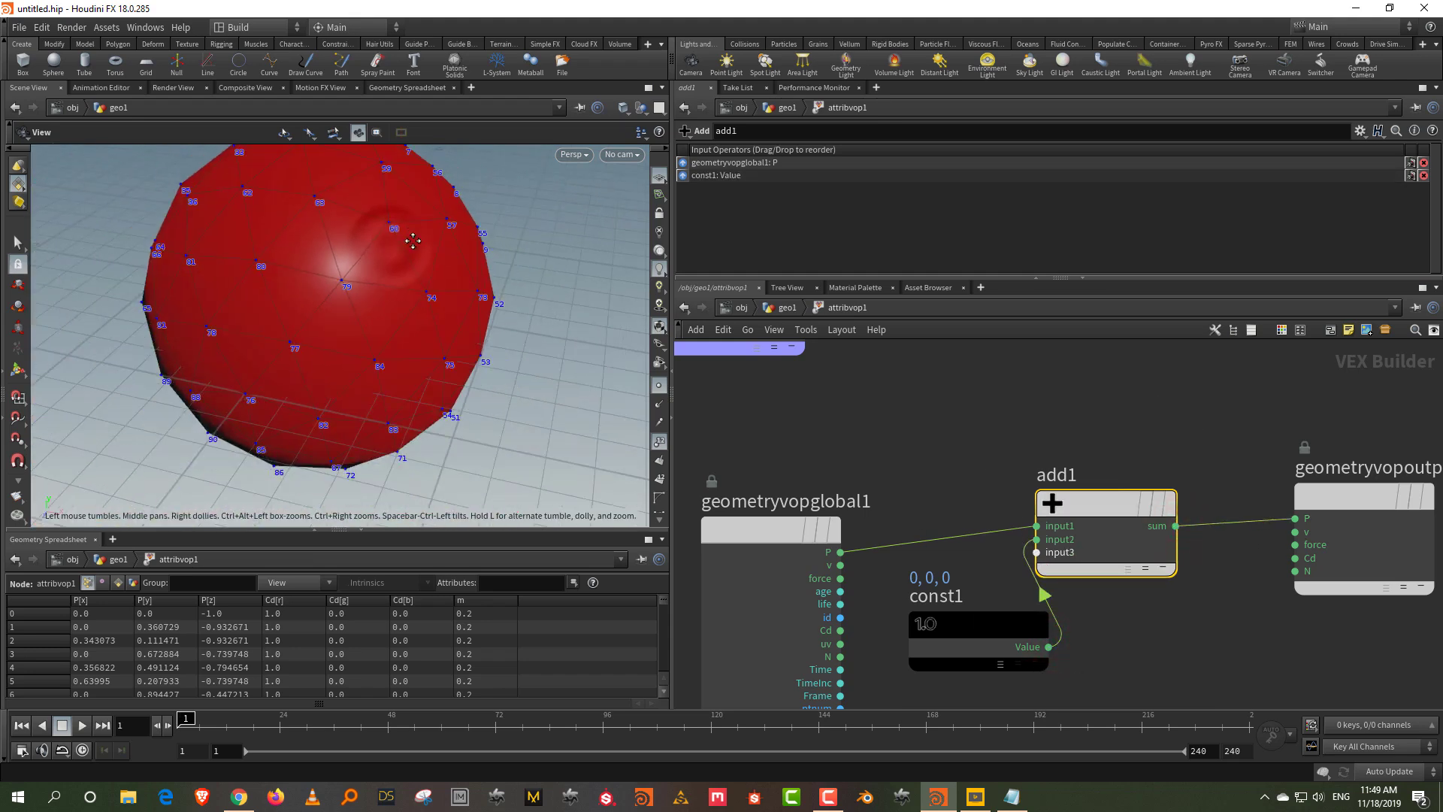
- Set the Constant's second component to 0.4 and inspect how the sphere moves along Y
left_click_drag(977, 699, 921, 593)
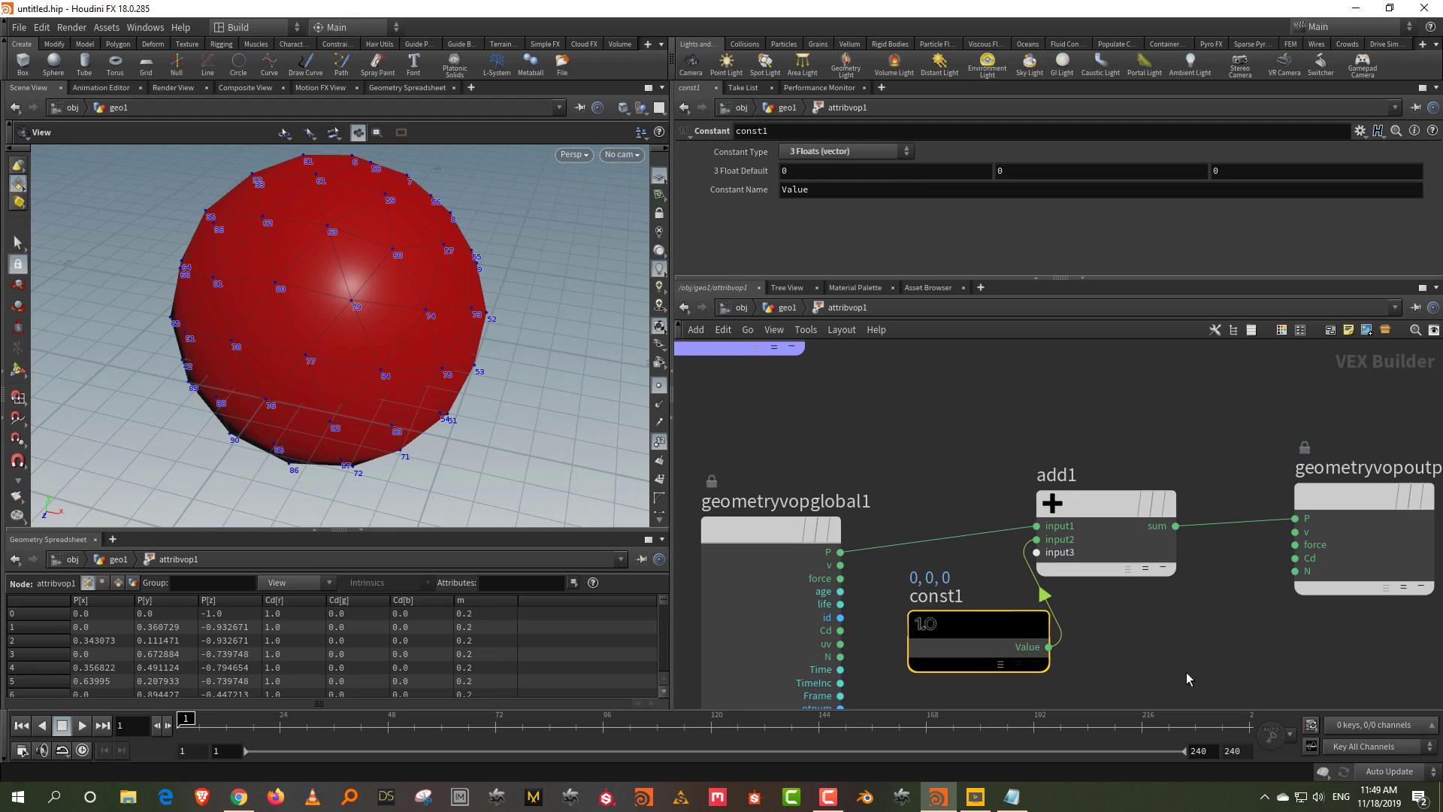
left_click_drag(750, 521, 744, 426)
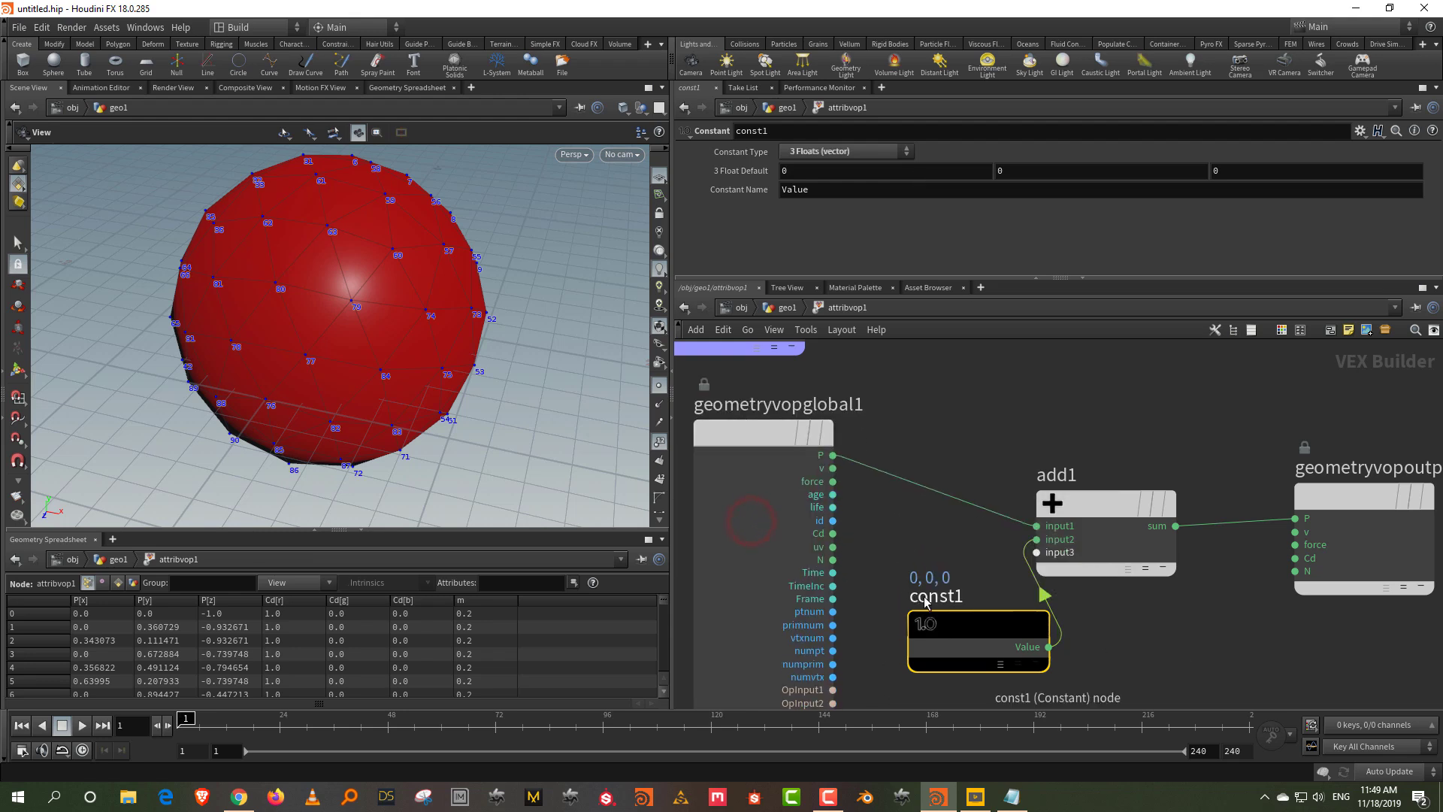
left_click_drag(887, 537, 954, 696)
mouse_move(1029, 171)
middle_mouse_down()
mouse_move(1069, 170)
mouse_move(1030, 177)
middle_mouse_up()
left_click_drag(483, 371, 390, 257)
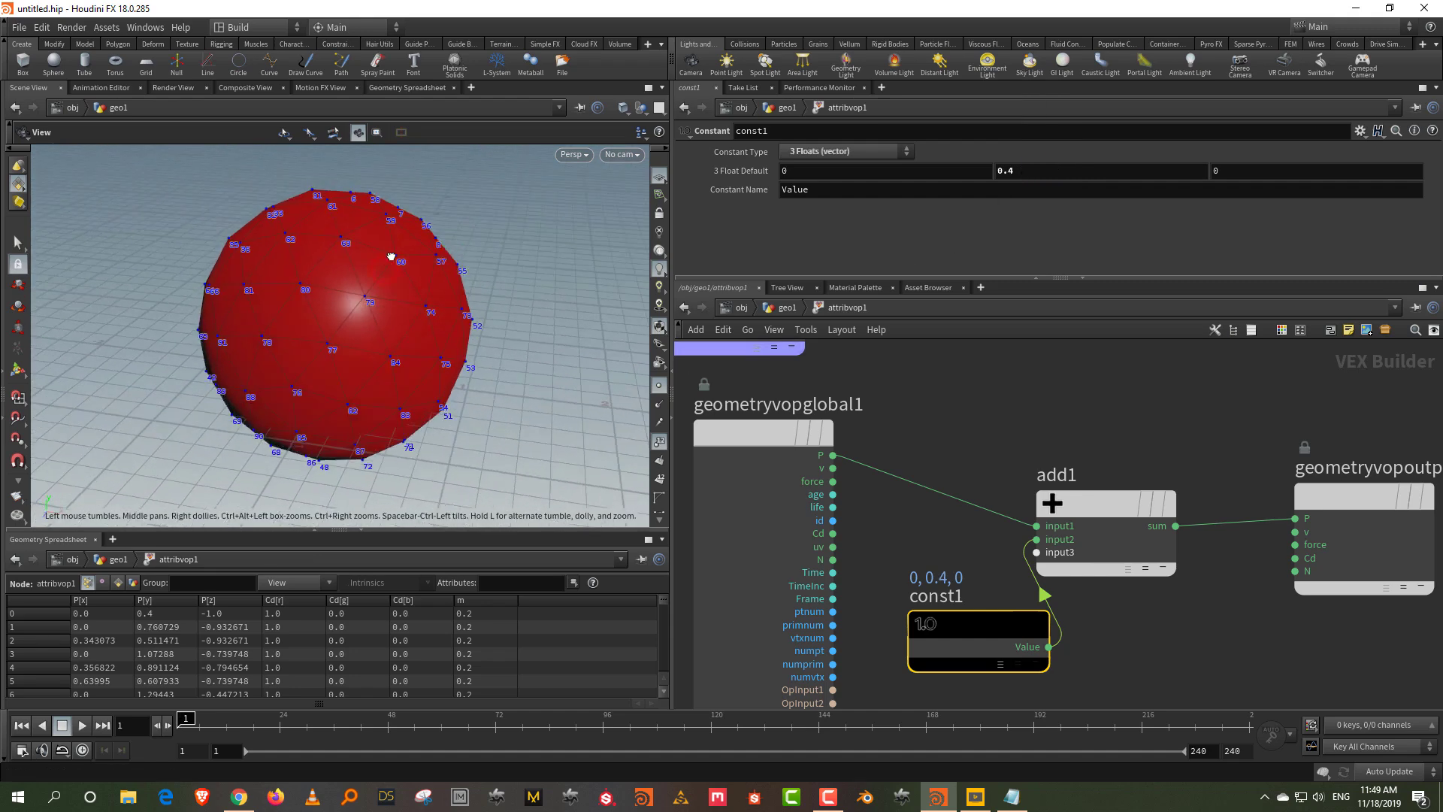
- Reset the Constant's second component to 0
left_click(1001, 171)
type("0")
key("Return")
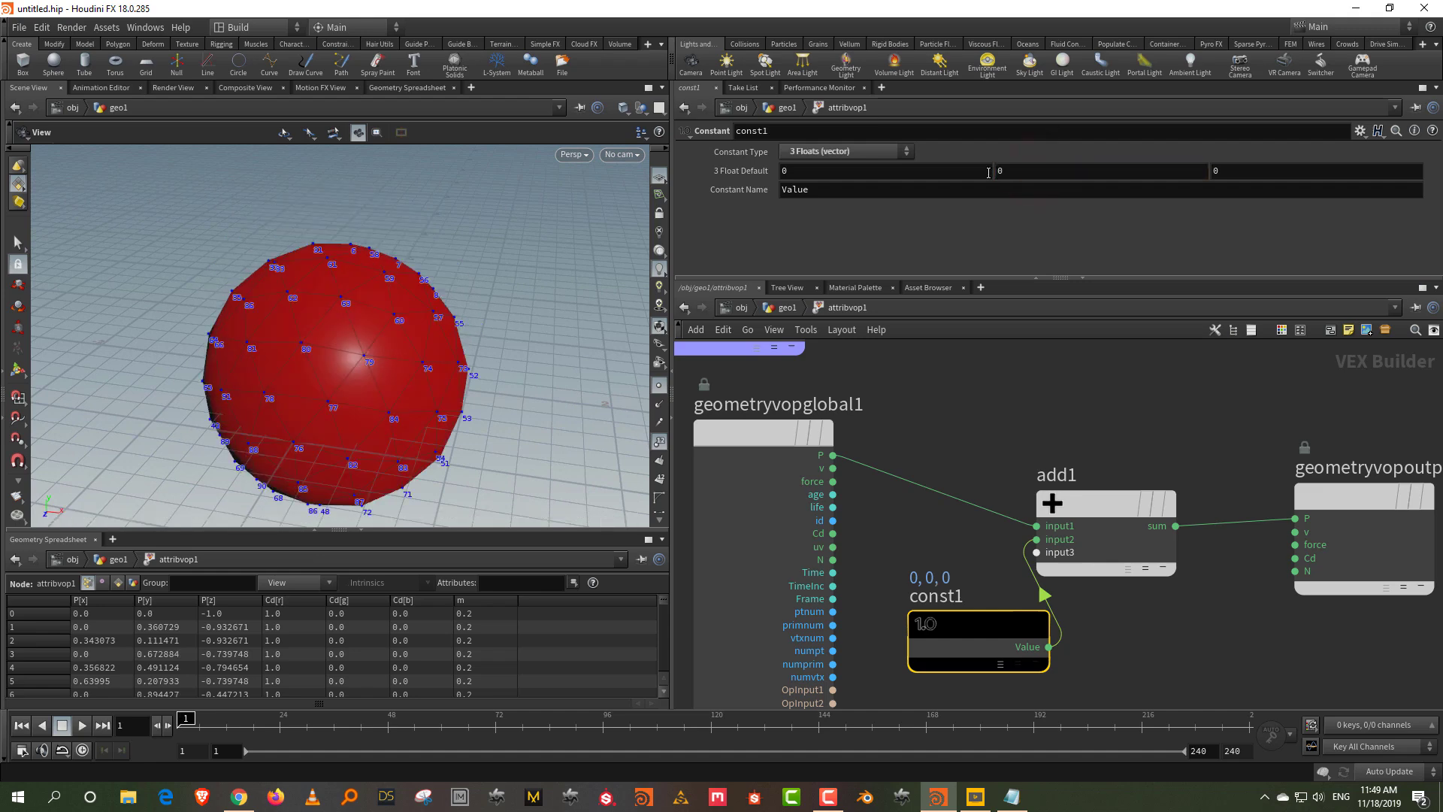
- Replace the Constant on the Add node's second input with the m output of the Bind node
middle_click_drag(1088, 406, 1324, 348)
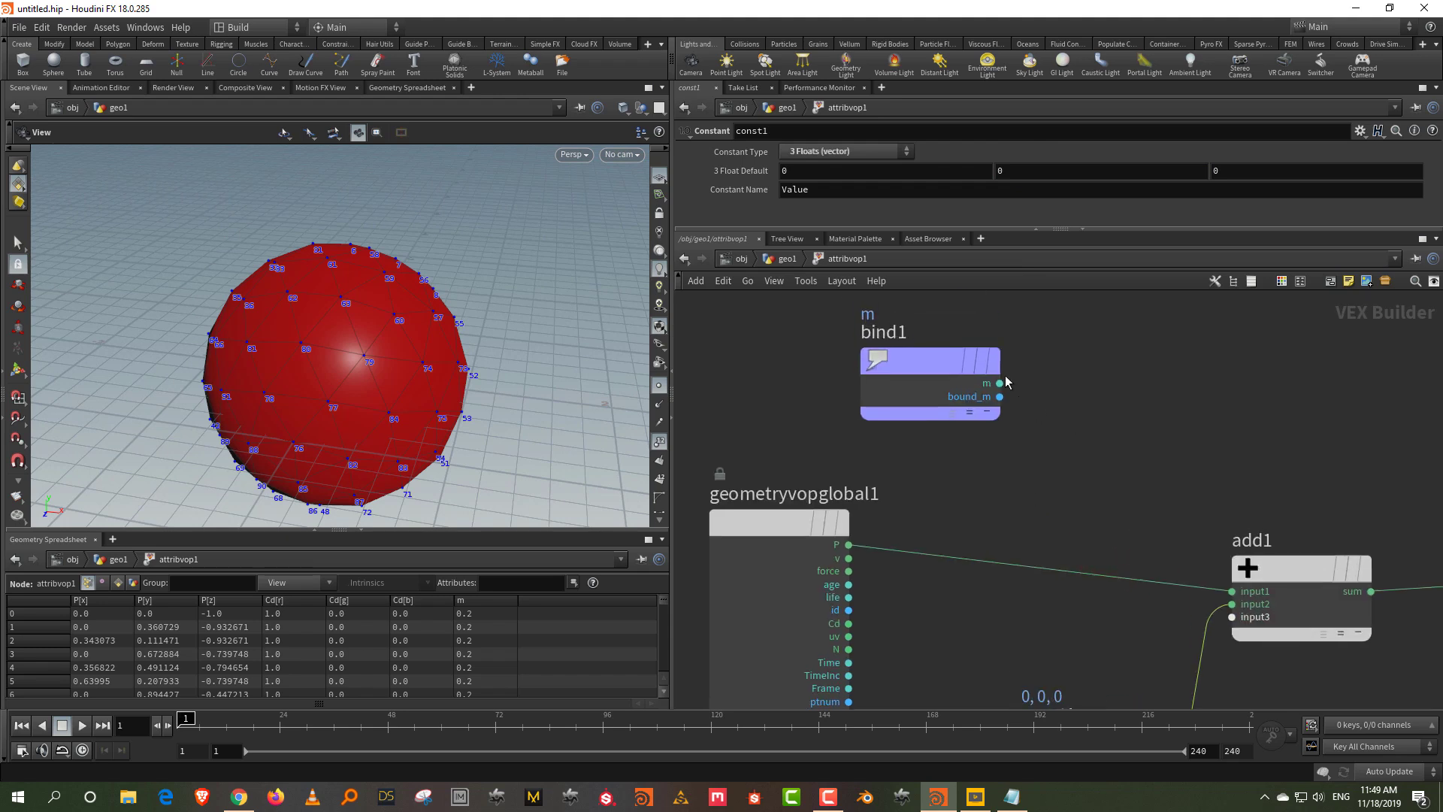
left_click_drag(912, 352, 894, 357)
left_click_drag(742, 331, 869, 392)
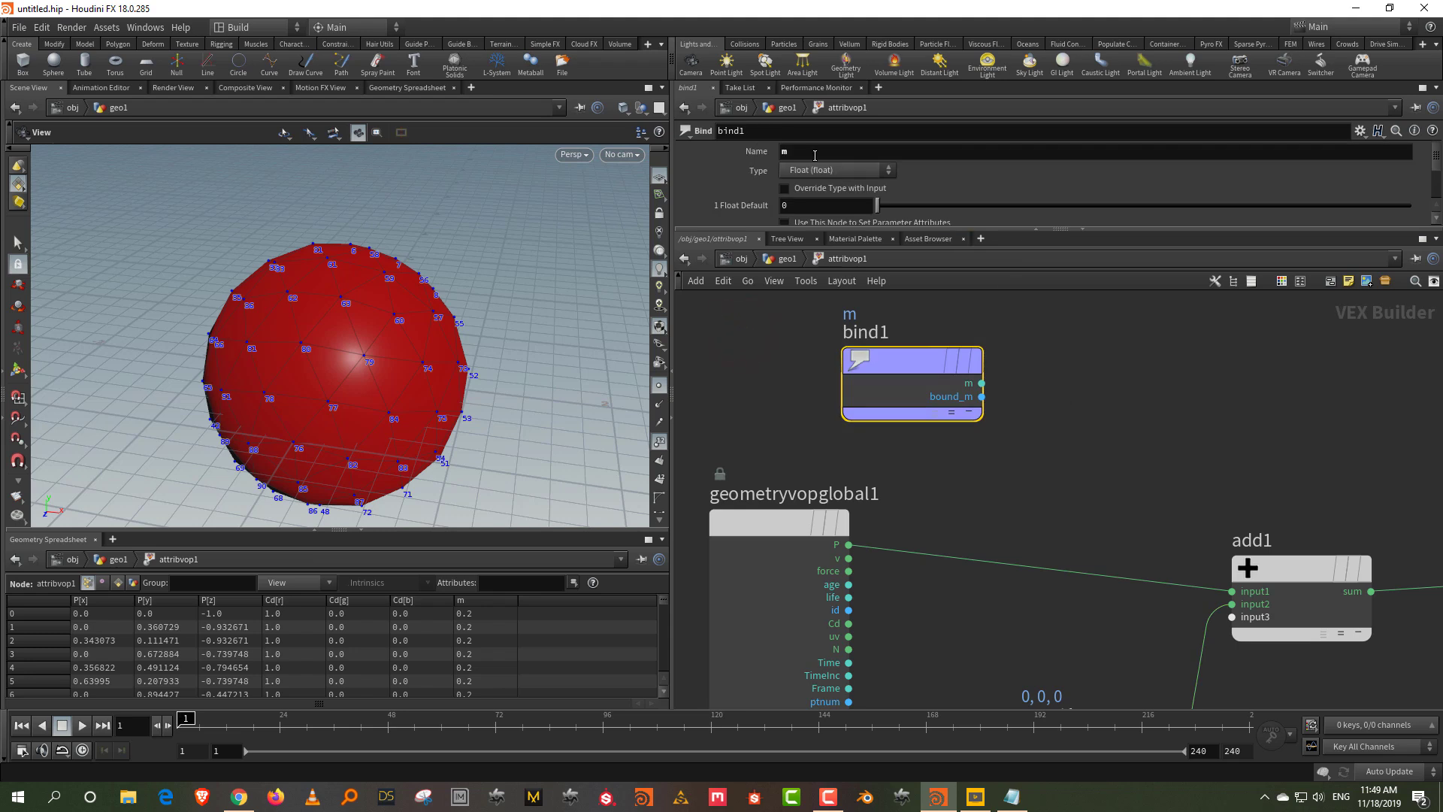
left_click(1247, 471)
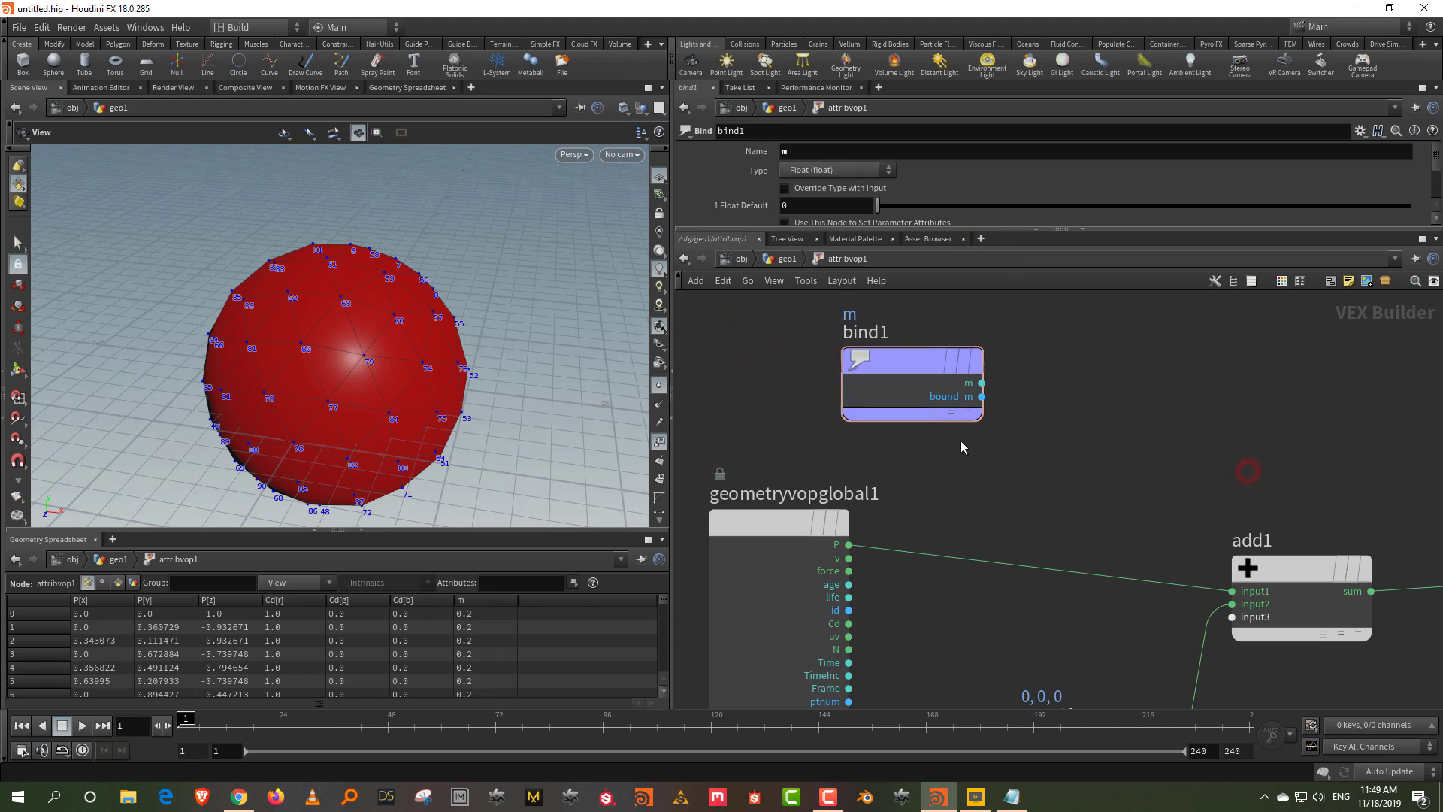
key("y")
left_click_drag(1164, 651, 1225, 705)
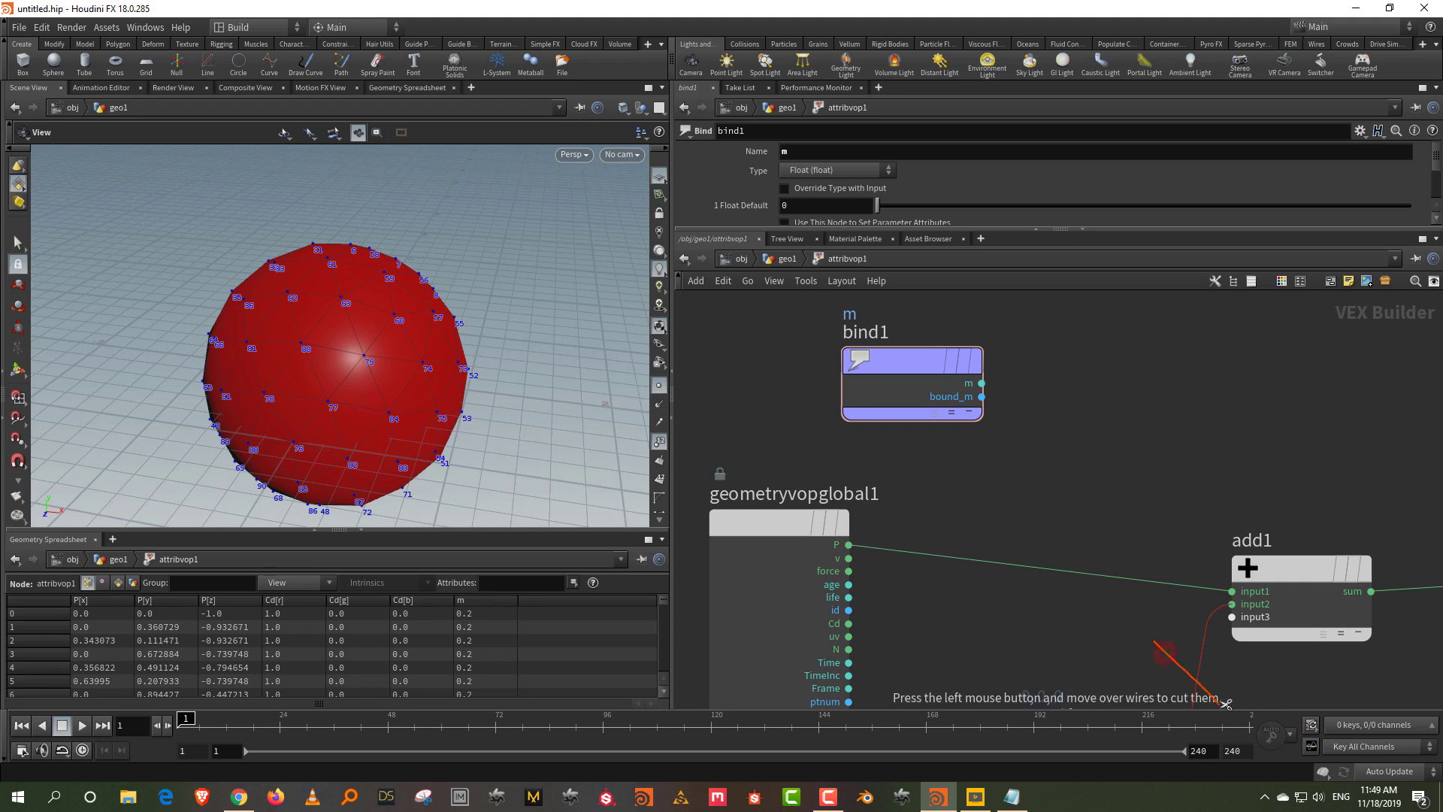
left_click(980, 384)
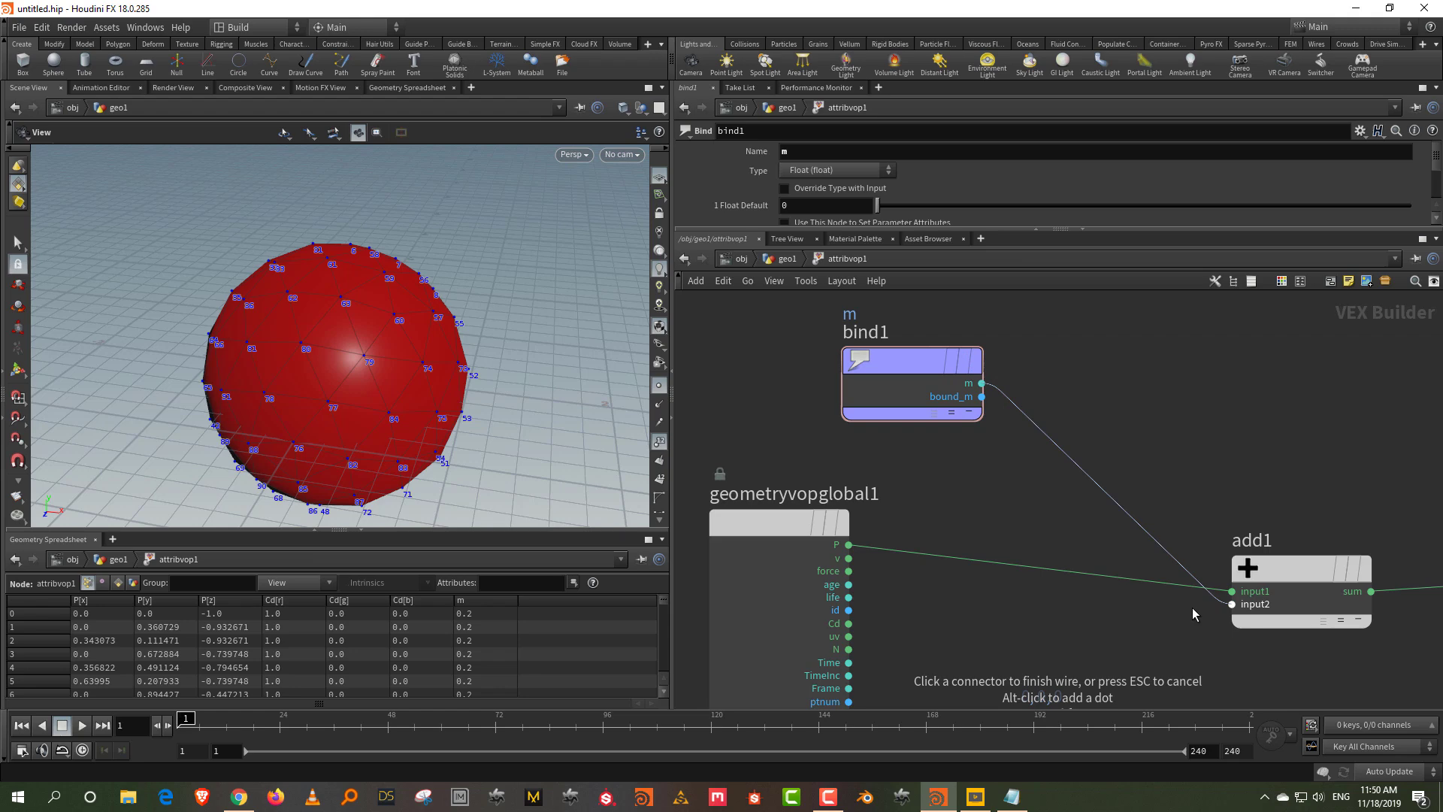
left_click(1227, 610)
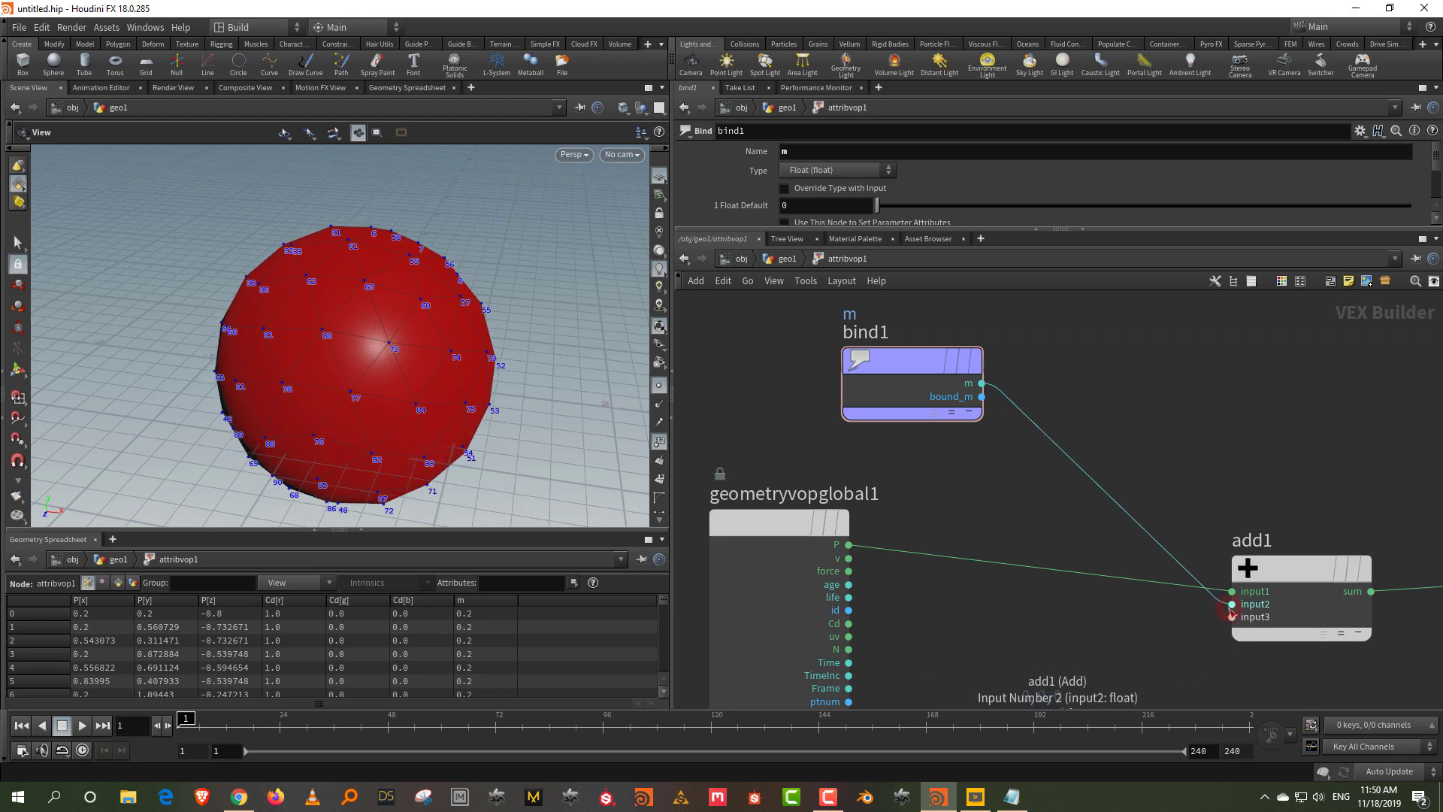
- Cut the wire from the Bind's m output to the Add node, then reconnect it to compare the position values
left_click_drag(420, 442, 462, 389)
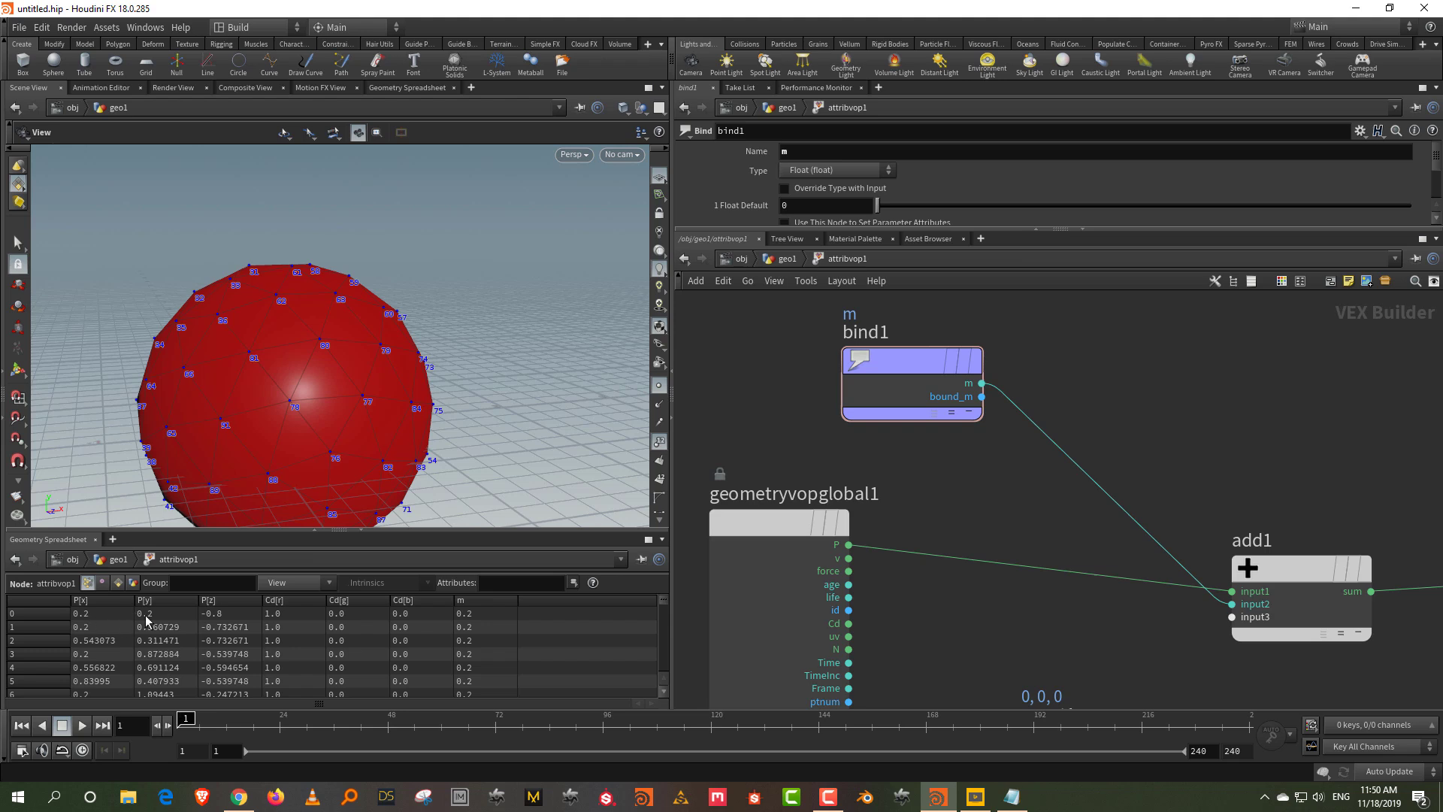
key("y")
left_click_drag(1116, 434, 1024, 481)
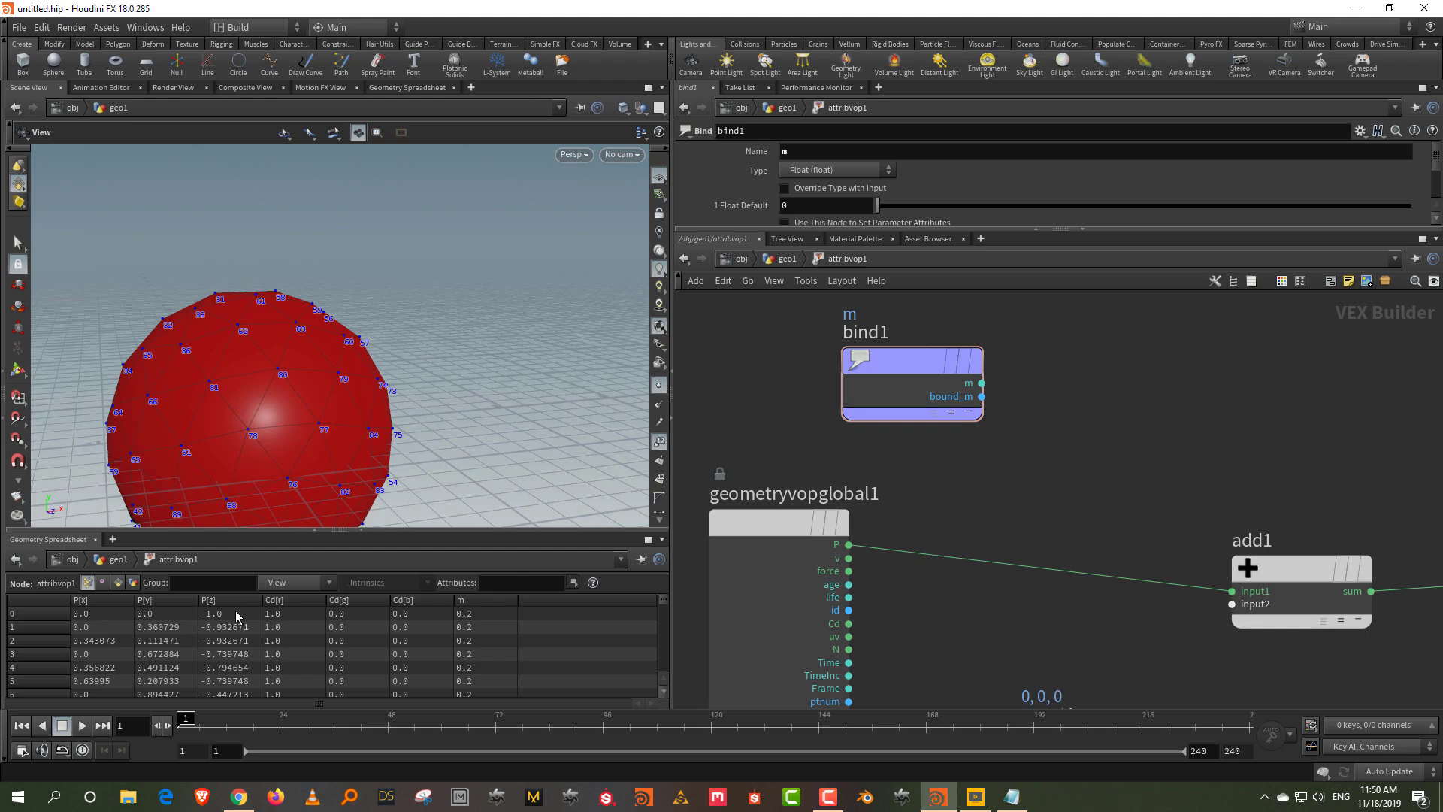
left_click_drag(980, 383, 1232, 604)
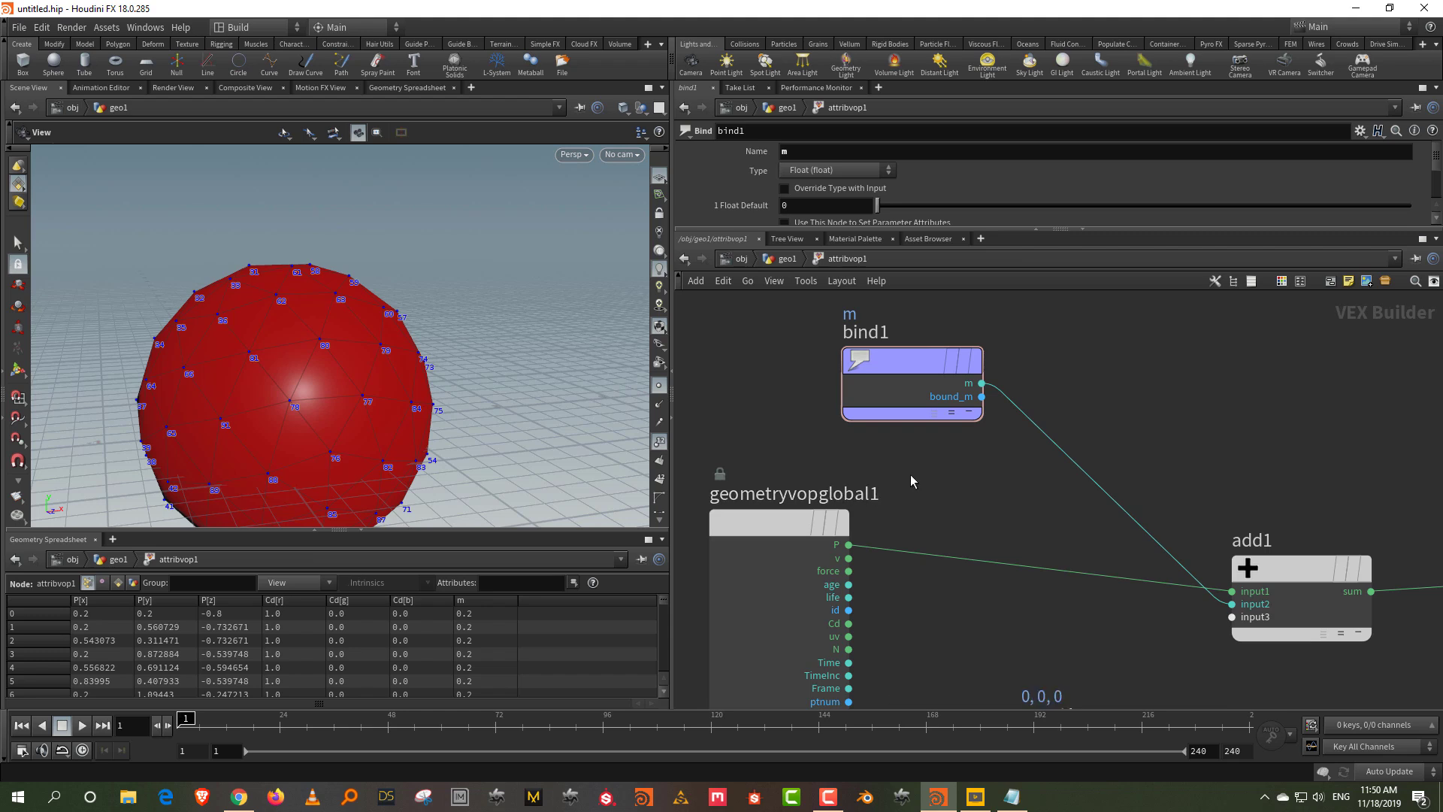
- Rearrange the network, placing the Bind node below the P wire, the Constant lower, and the Add node higher
middle_click_drag(906, 490, 1006, 481)
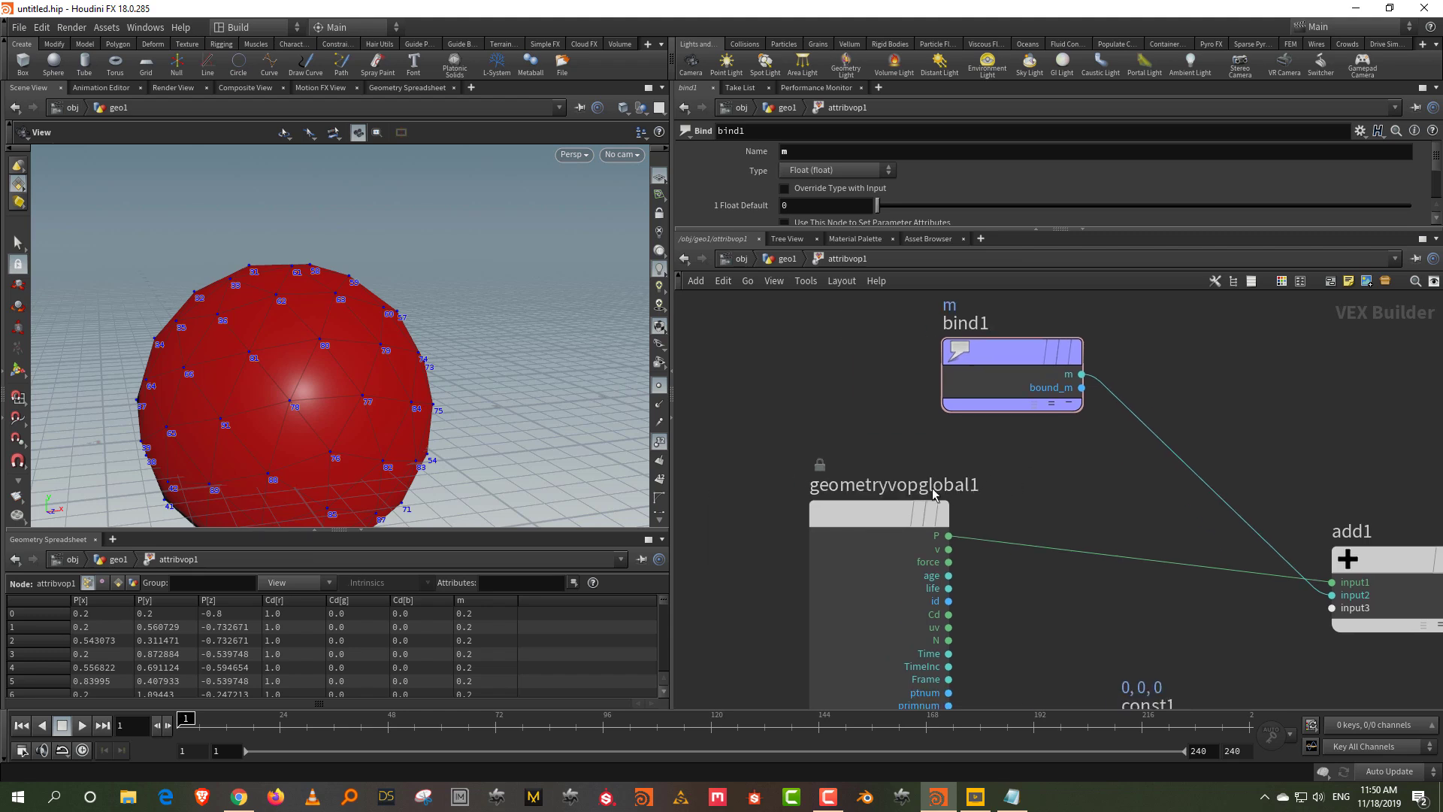
left_click_drag(873, 519, 801, 515)
left_click(999, 484)
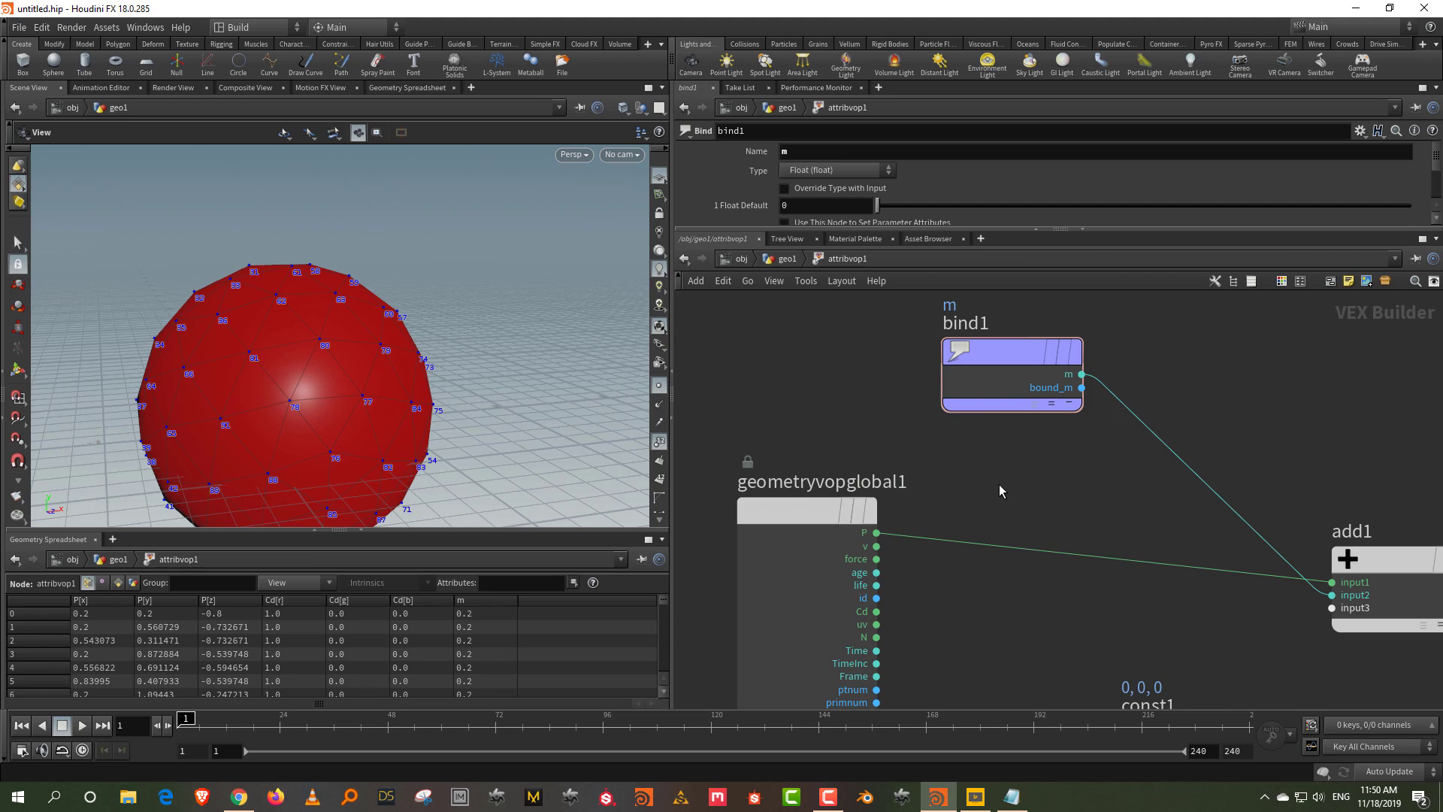
middle_click_drag(963, 487, 931, 437)
scroll(935, 440, "down", 2)
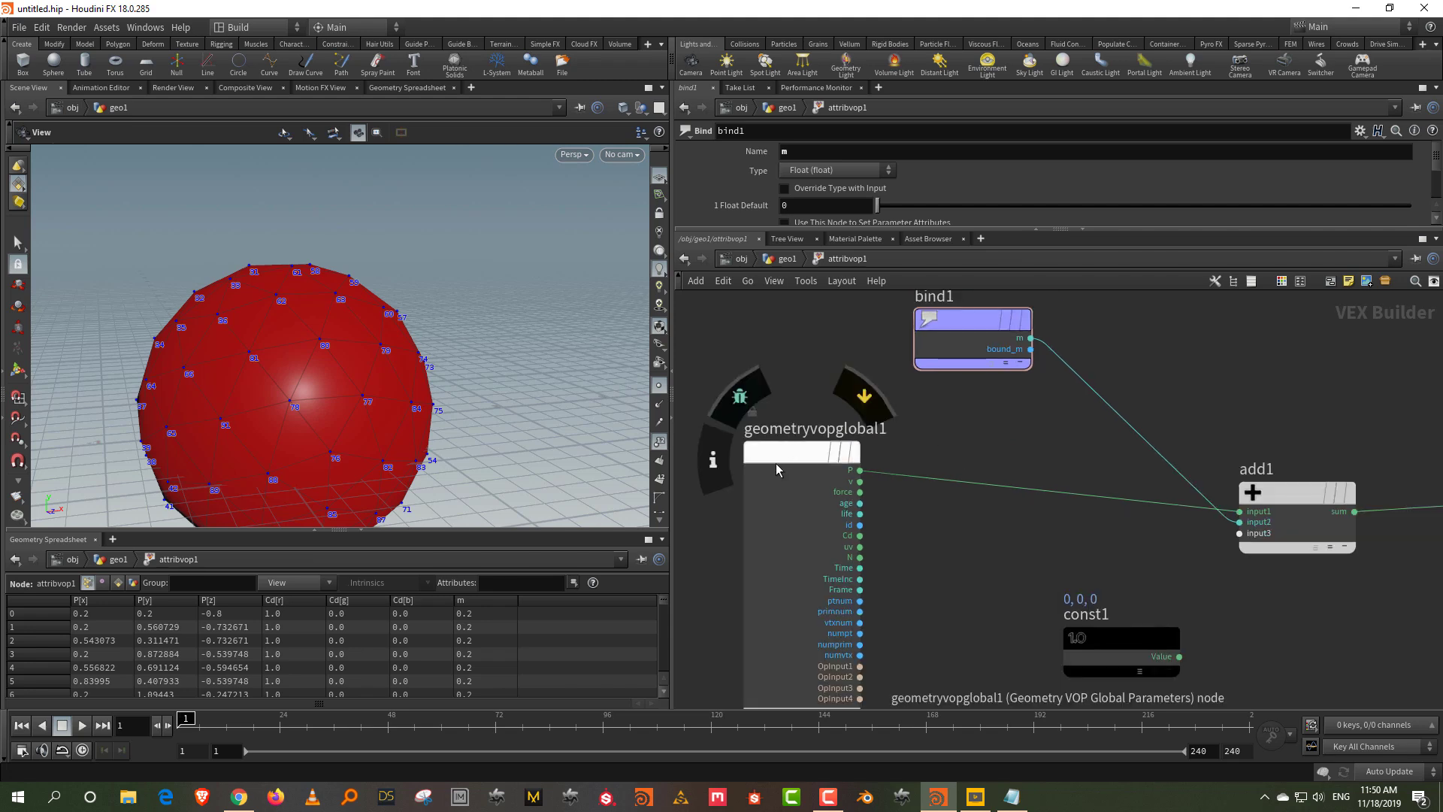
left_click_drag(809, 455, 774, 423)
middle_click_drag(1162, 601, 1120, 542)
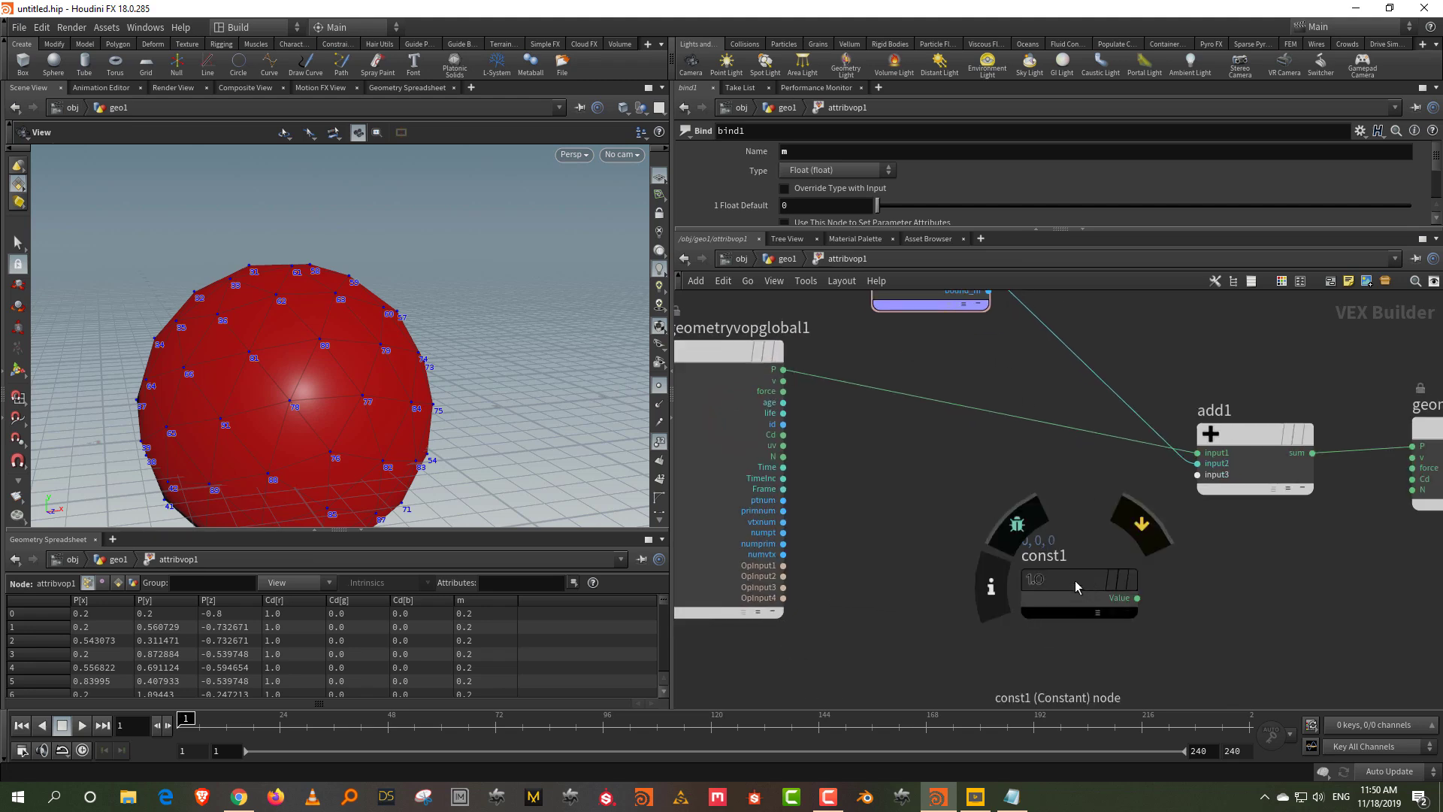
left_click_drag(1061, 555, 1062, 591)
middle_click_drag(960, 348, 961, 428)
left_click_drag(923, 347, 917, 576)
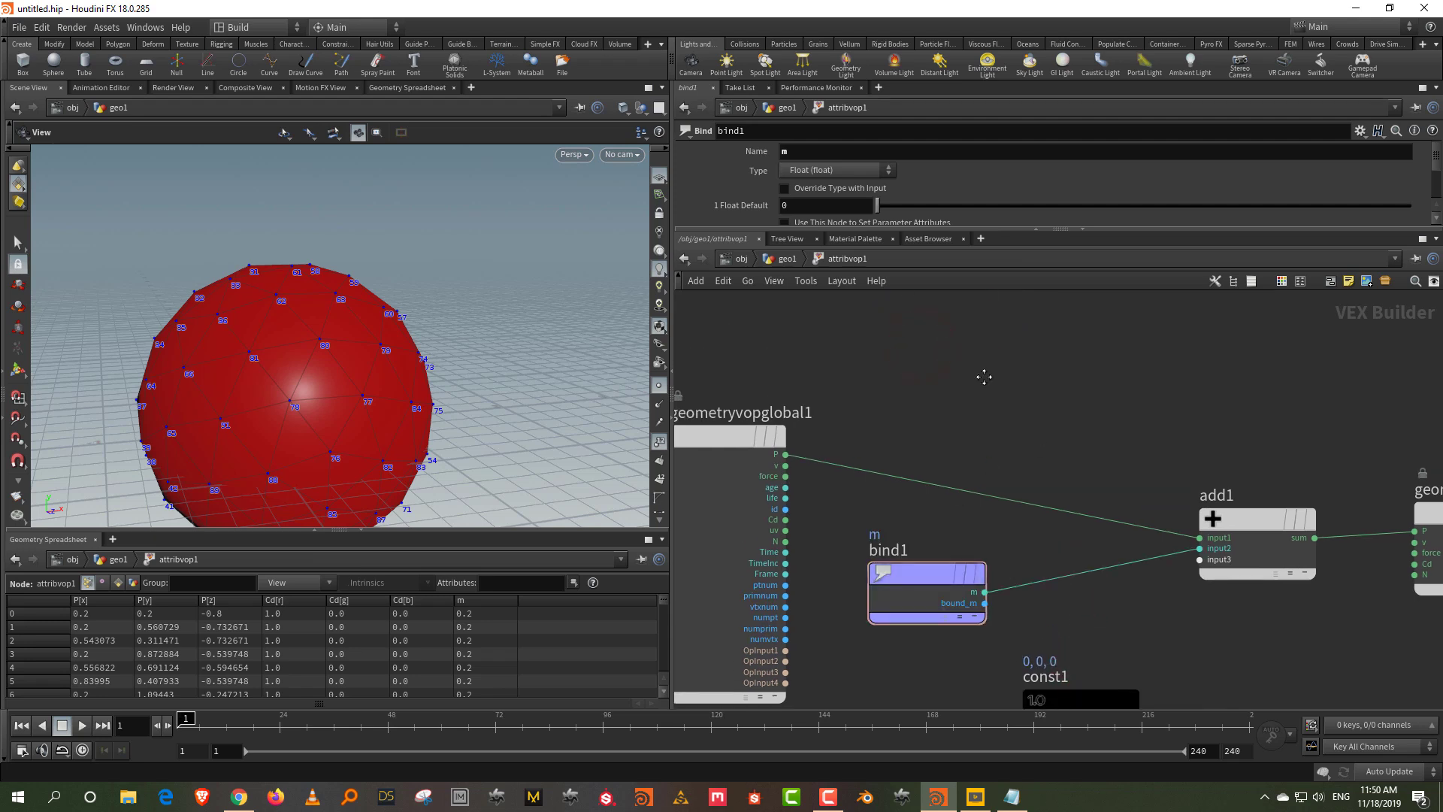
middle_click_drag(1002, 396, 940, 333)
left_click_drag(1253, 504, 1215, 403)
left_click(1111, 460)
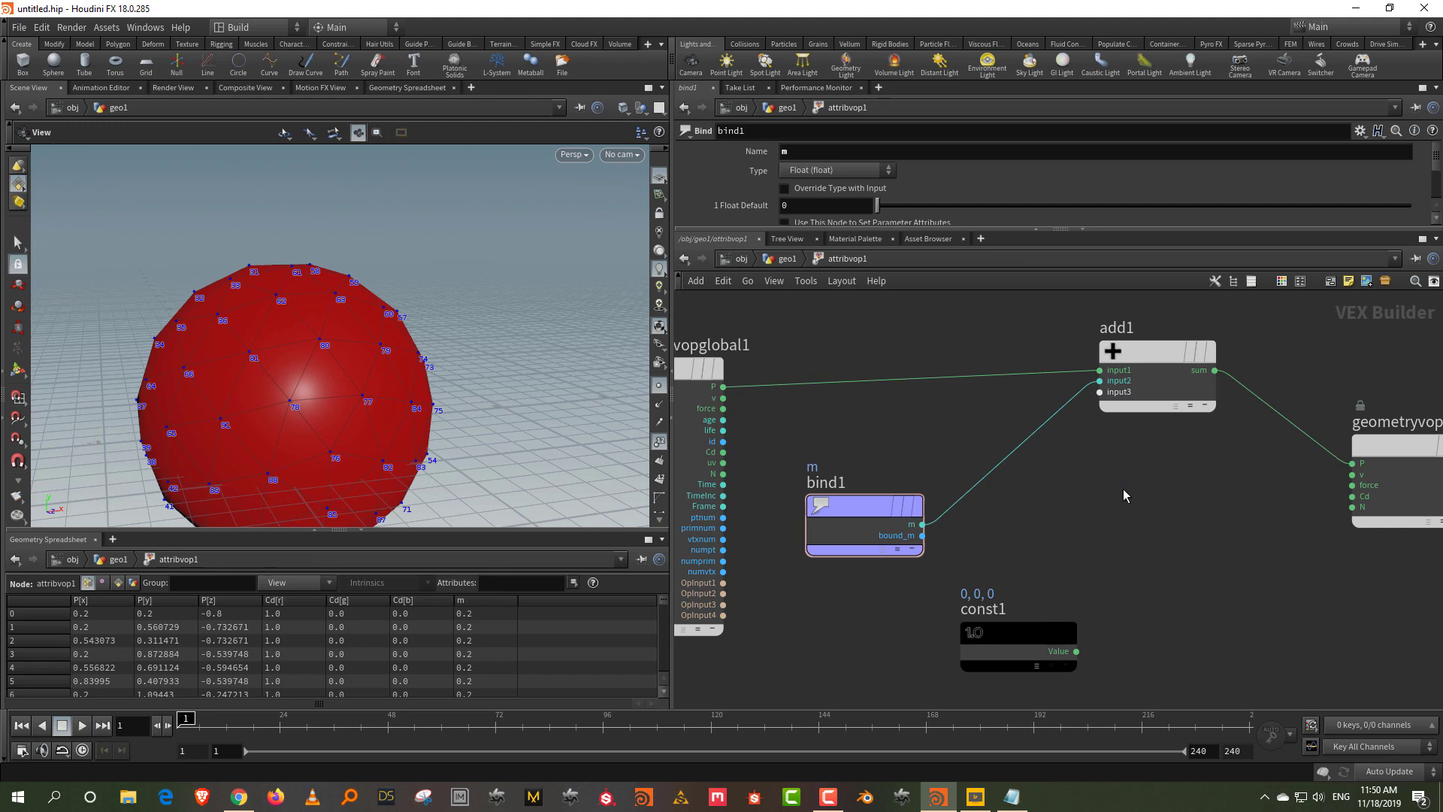
- Delete the unused Constant node
left_click_drag(1122, 514, 962, 696)
left_click_drag(848, 615, 864, 505)
left_click_drag(1206, 615, 962, 678)
key("Delete")
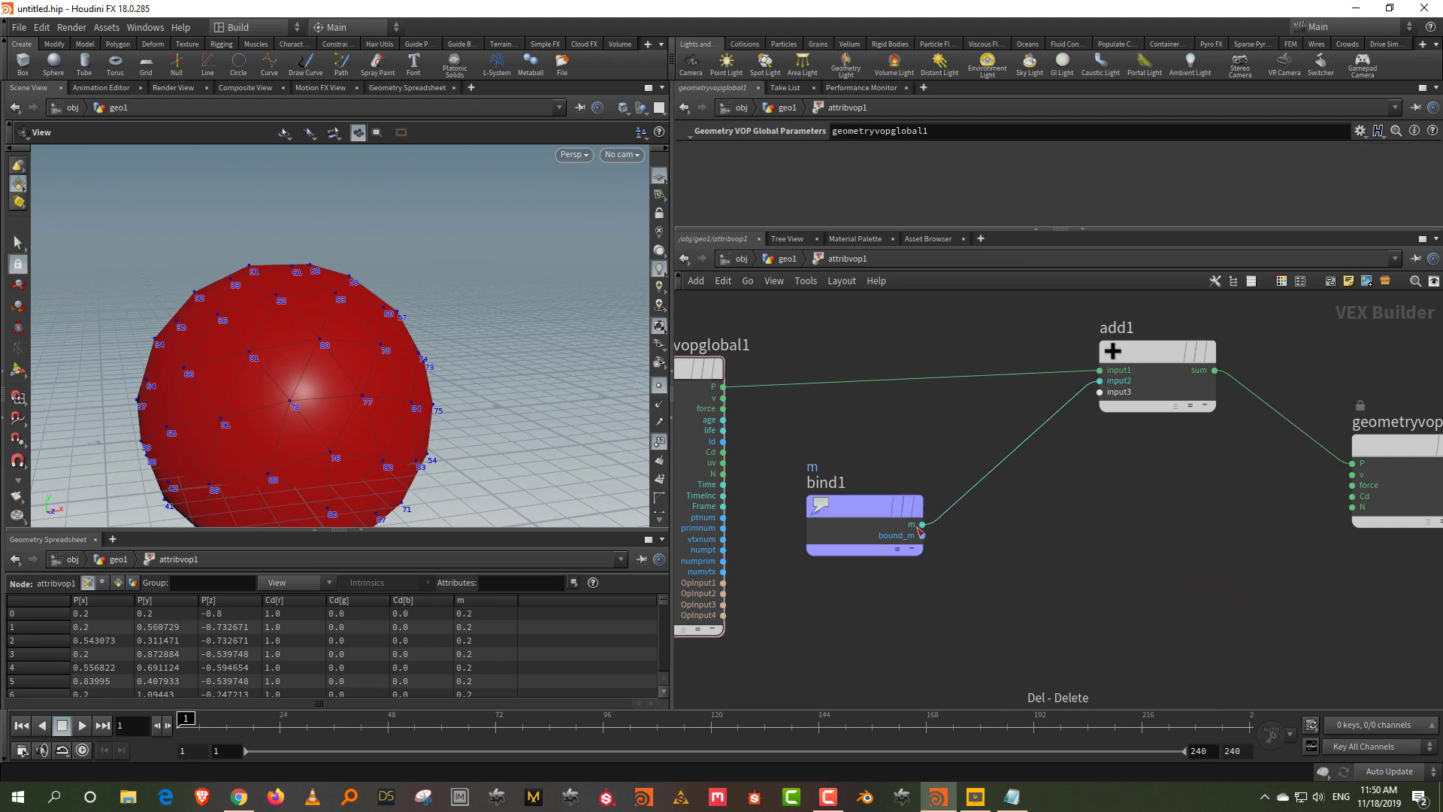
- Move the Bind node farther down and align the Global Parameters node's P output with the Add node's first input
left_click_drag(836, 503, 828, 556)
mouse_move(1135, 345)
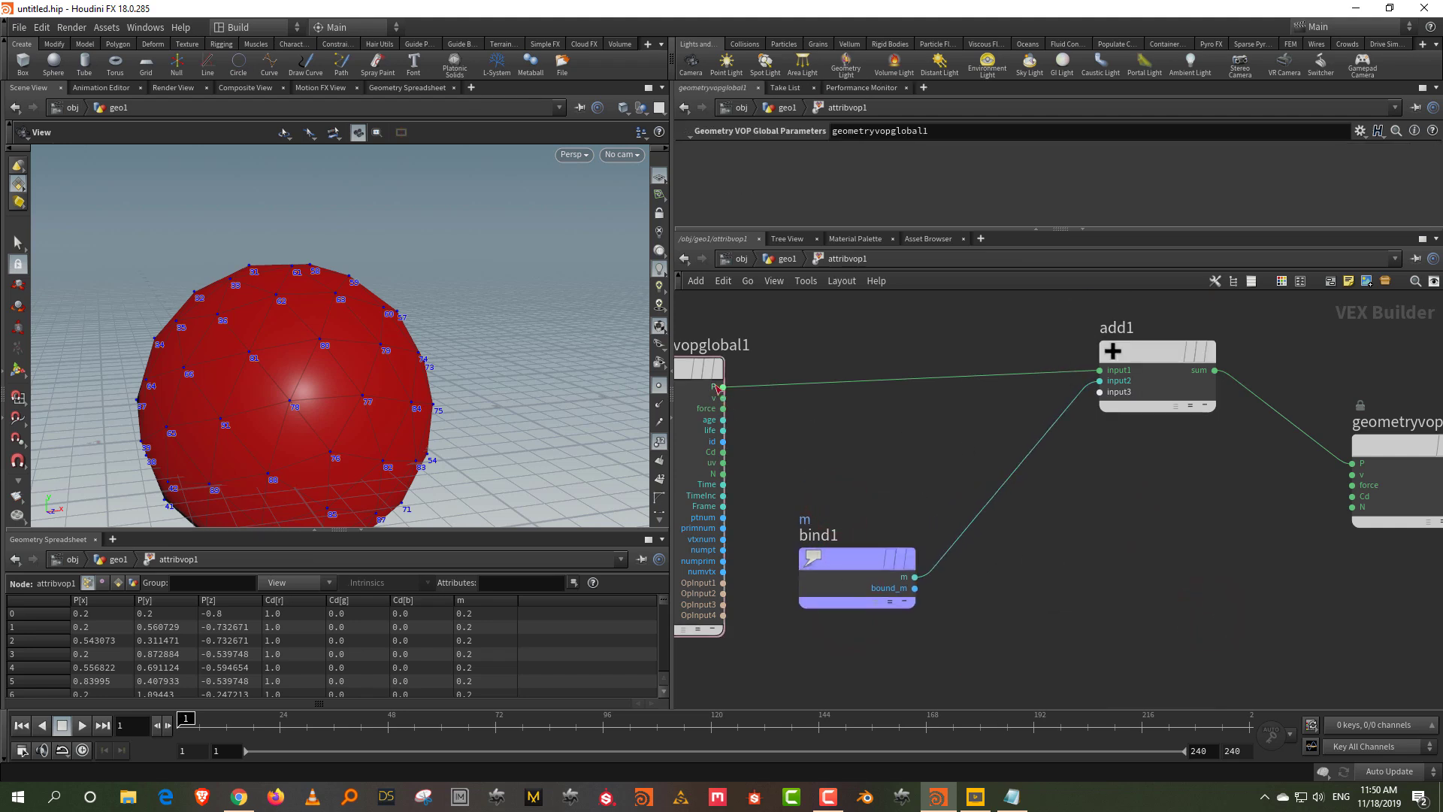
left_click_drag(680, 371, 743, 355)
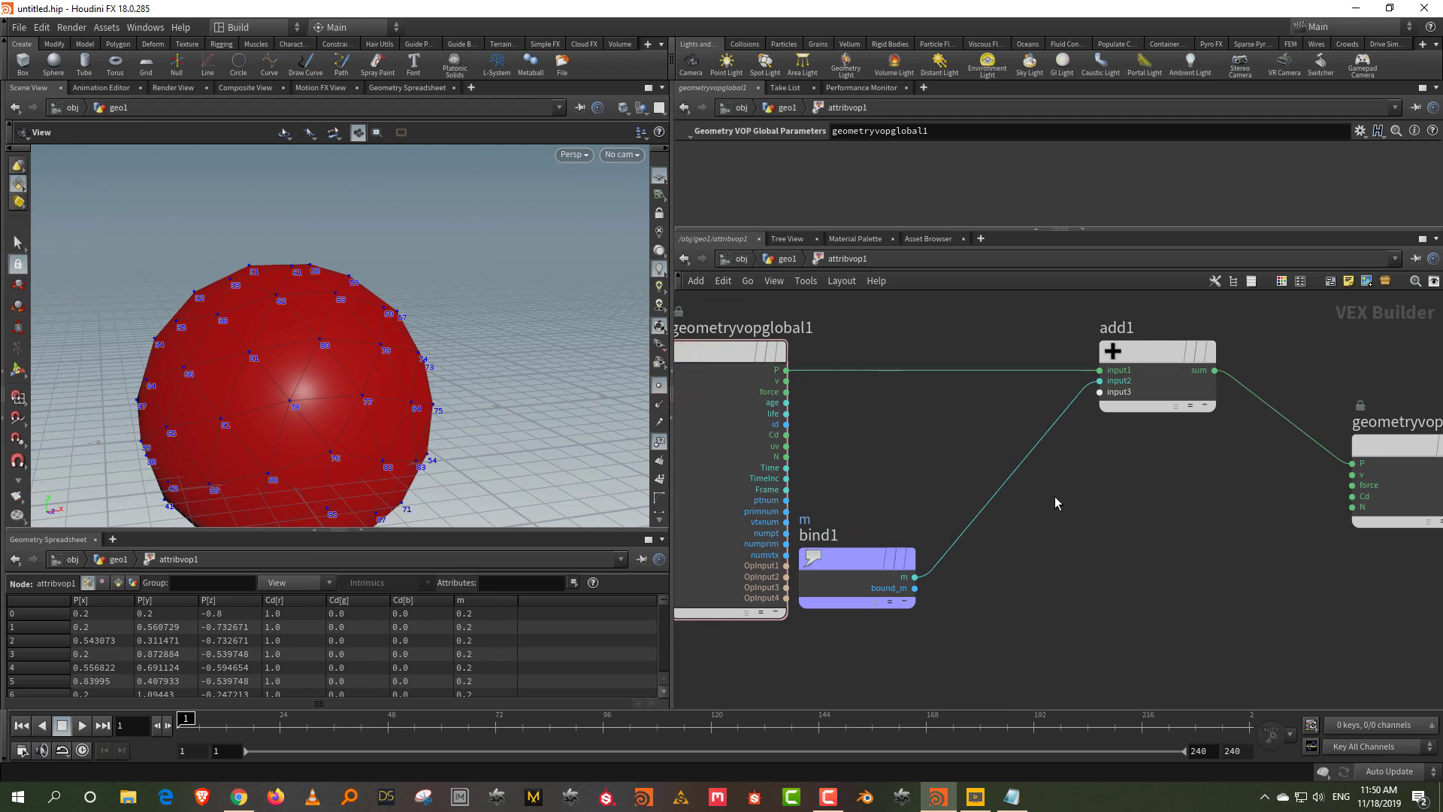
left_click_drag(854, 556, 861, 640)
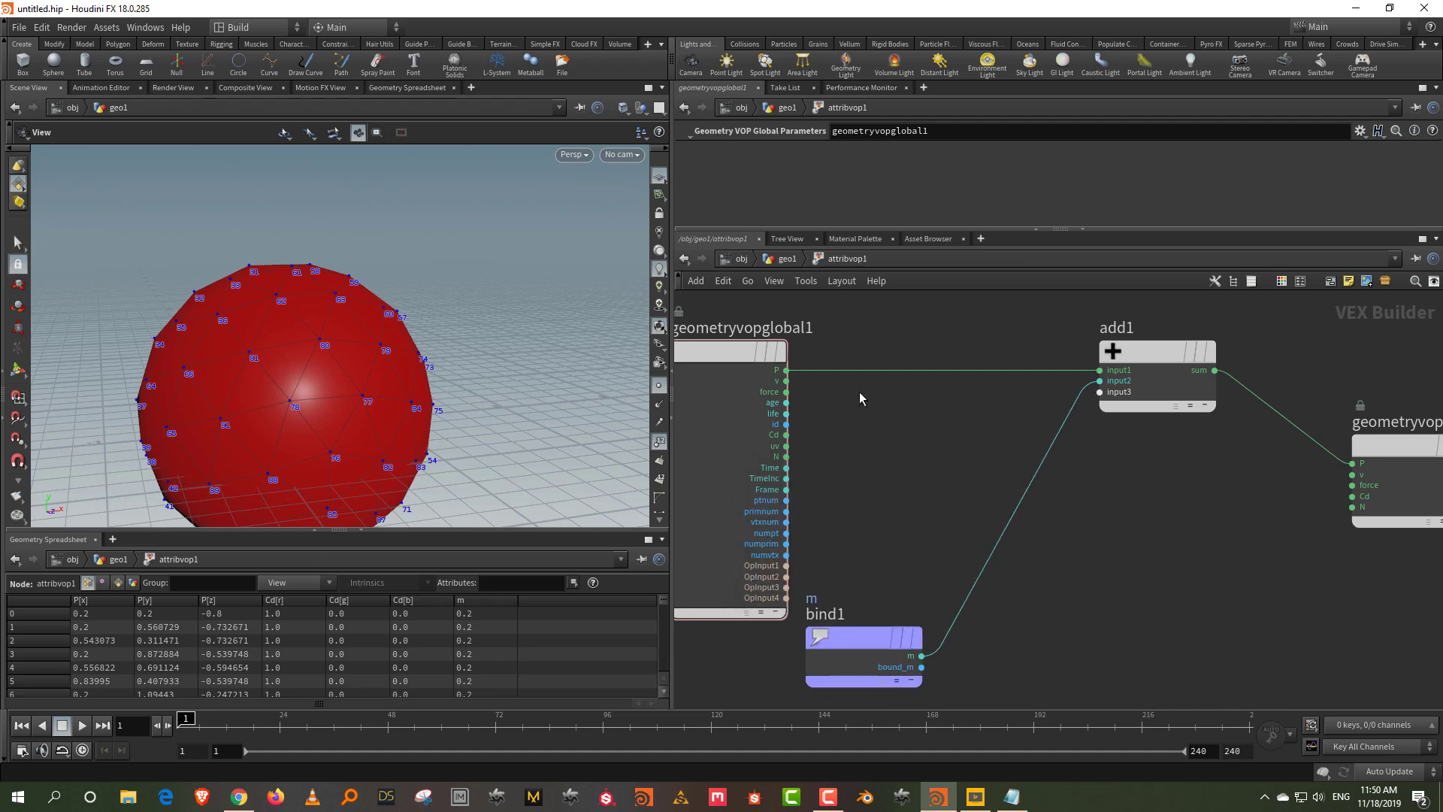
key("Tab")
type("vect")
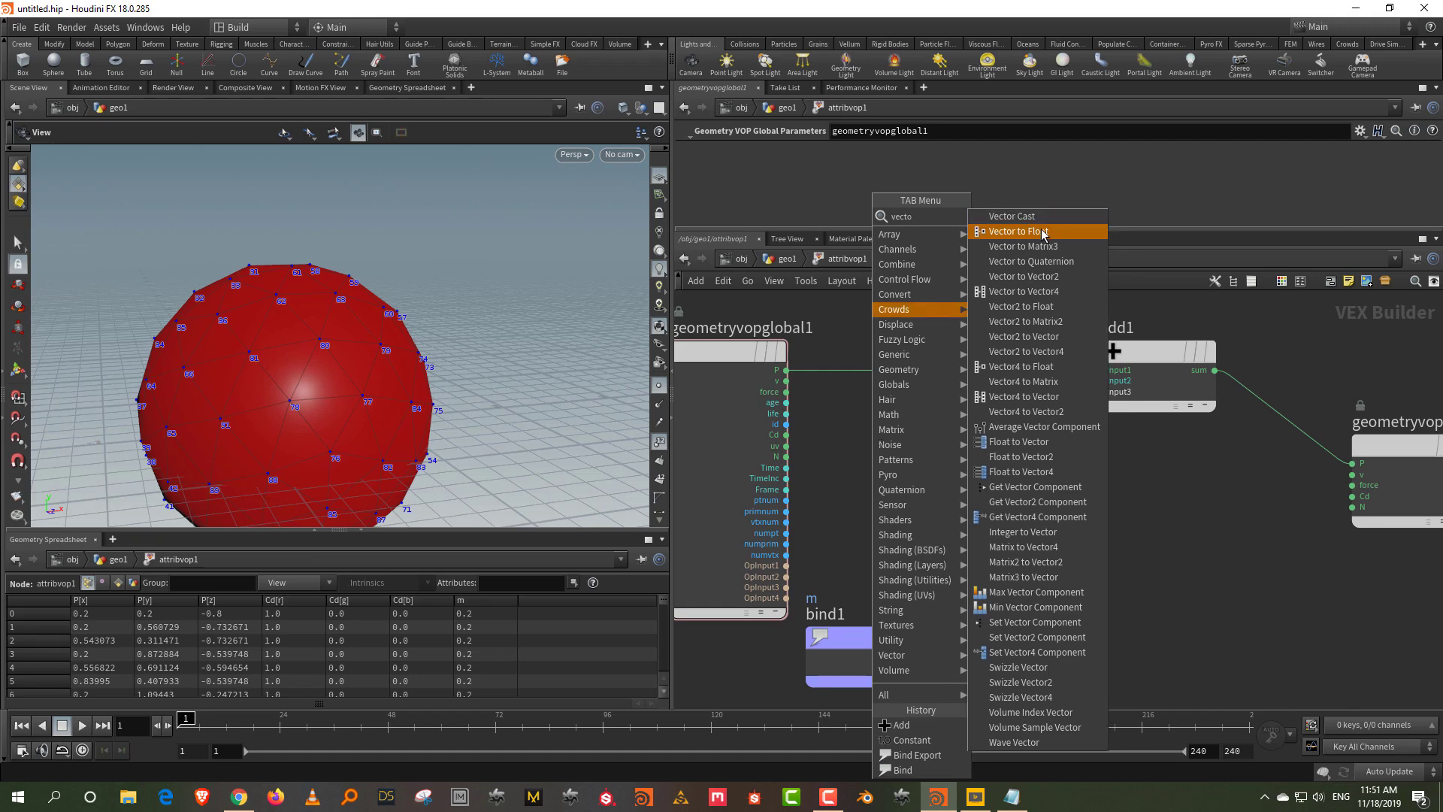
left_click(1198, 540)
- Add a Float to Vector node between the Bind node and the Add node
key("Tab")
type("float")
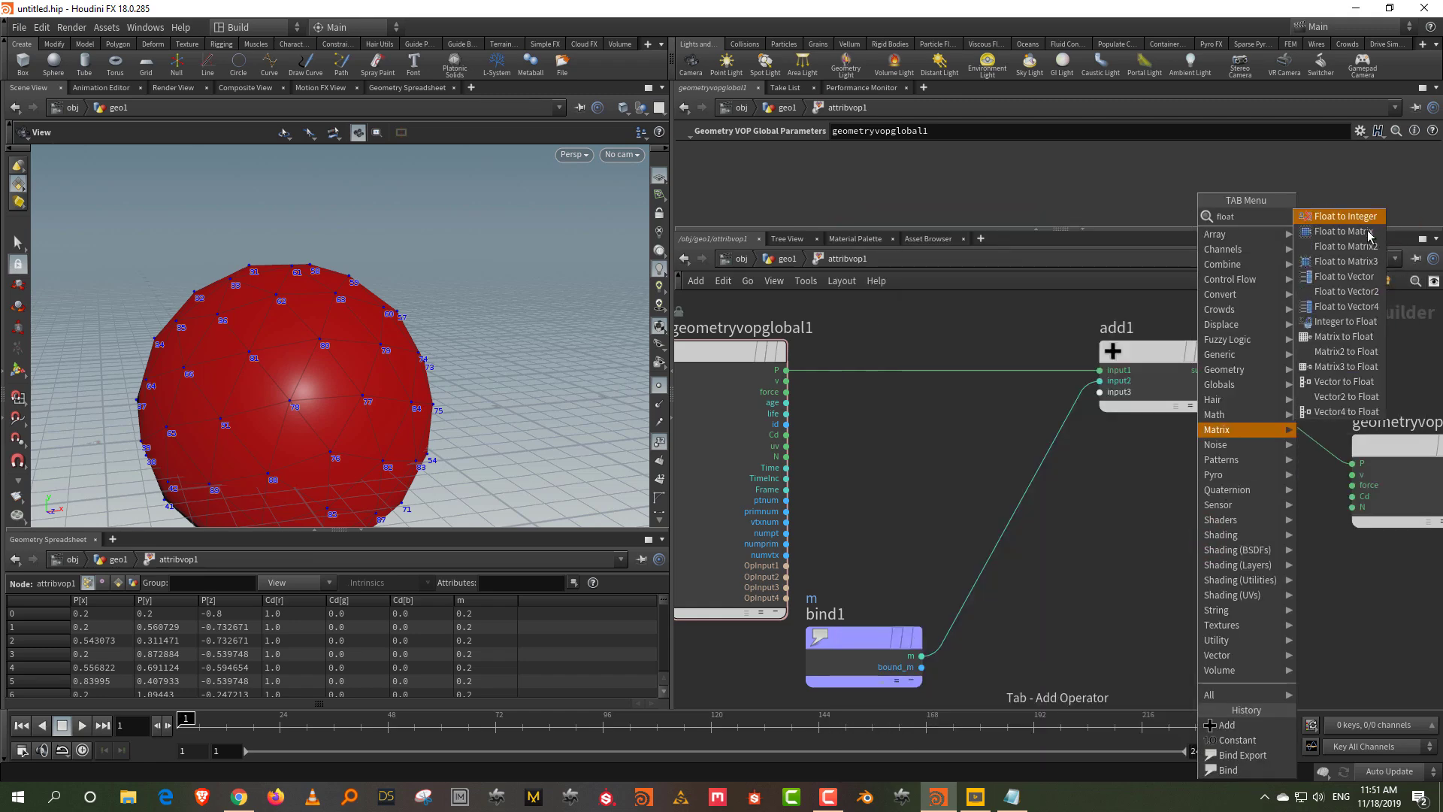
left_click(1362, 275)
left_click(1110, 510)
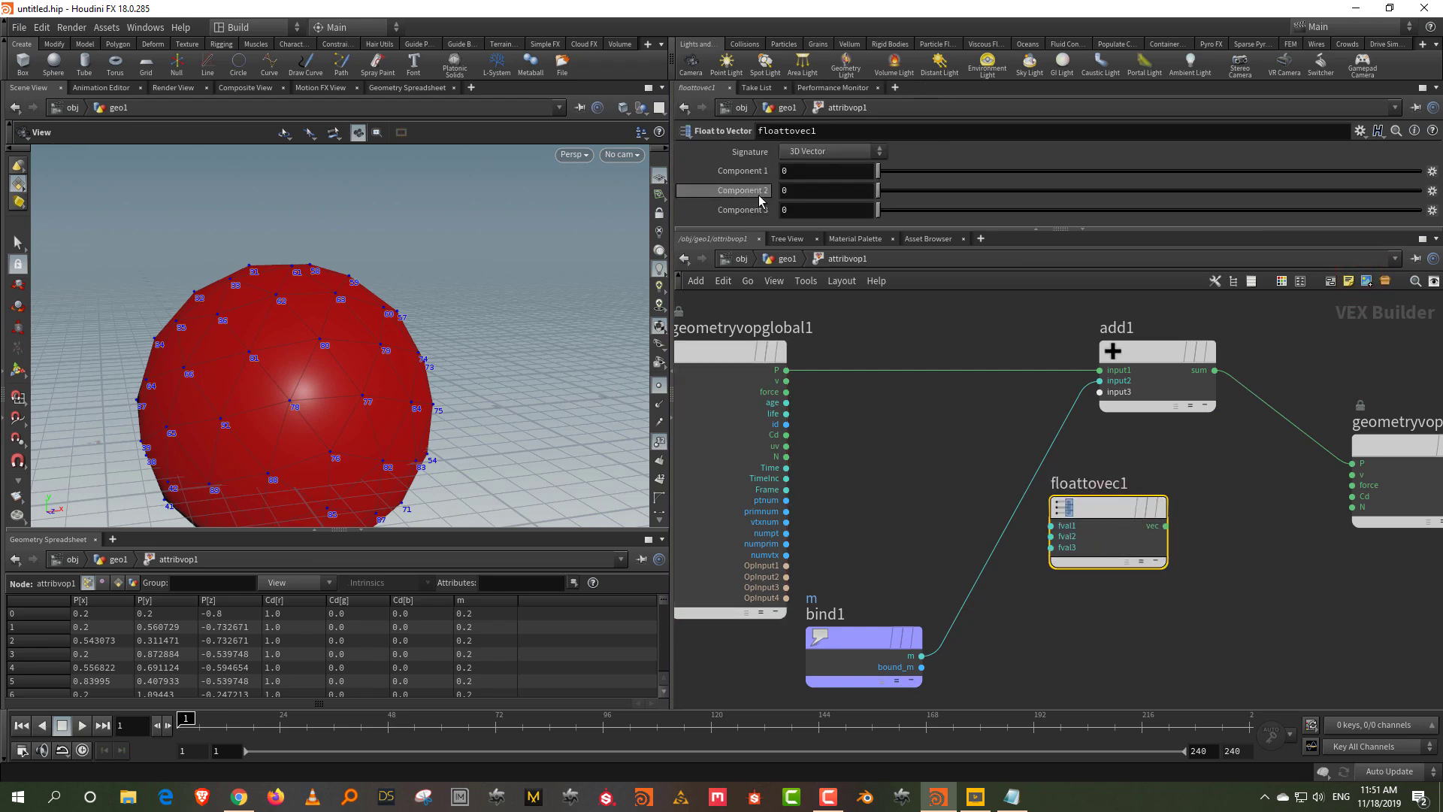
- Connect the Bind node's m output to the Float to Vector node's fval2, and its vec output to the Add node's second input
left_click(921, 655)
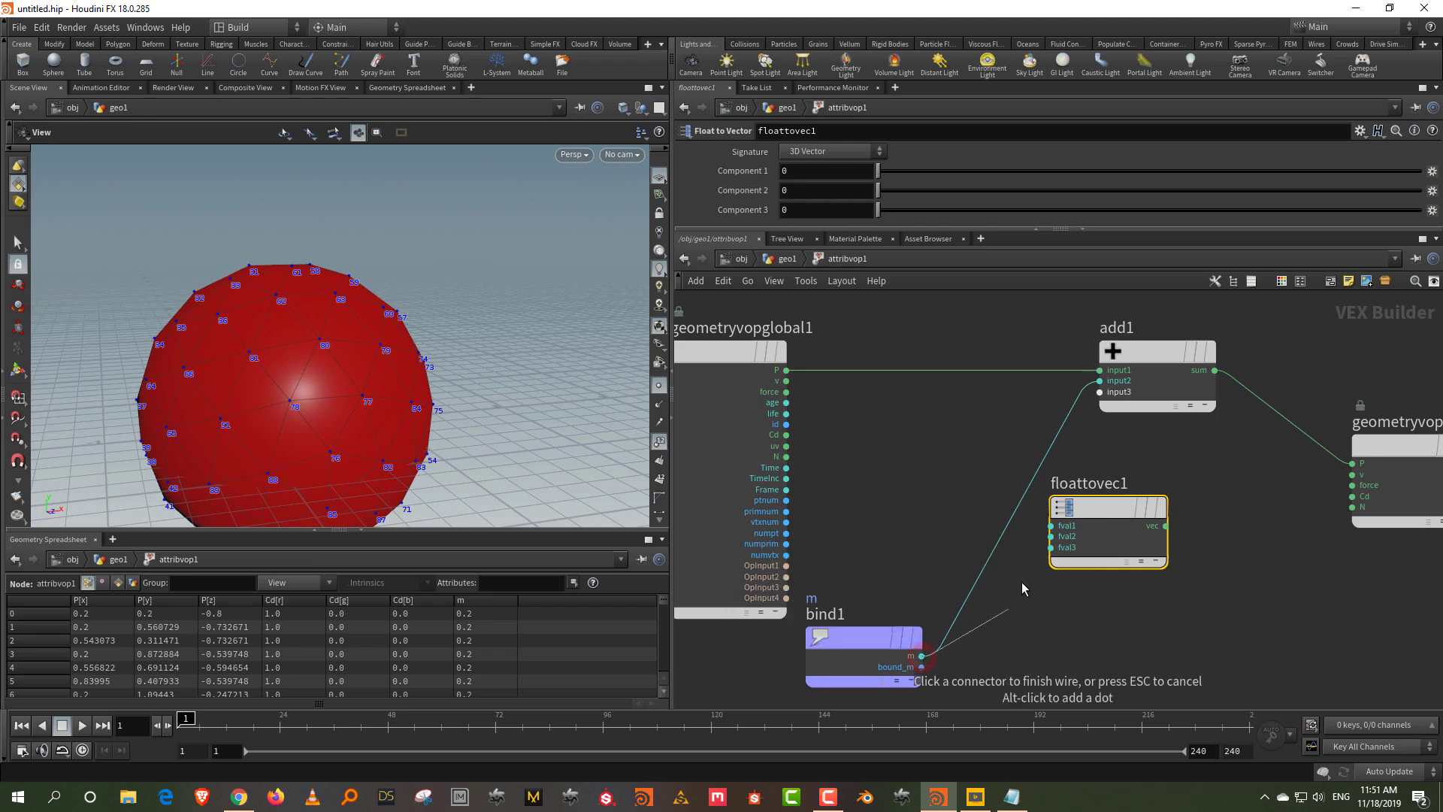
left_click(1051, 536)
left_click(1165, 525)
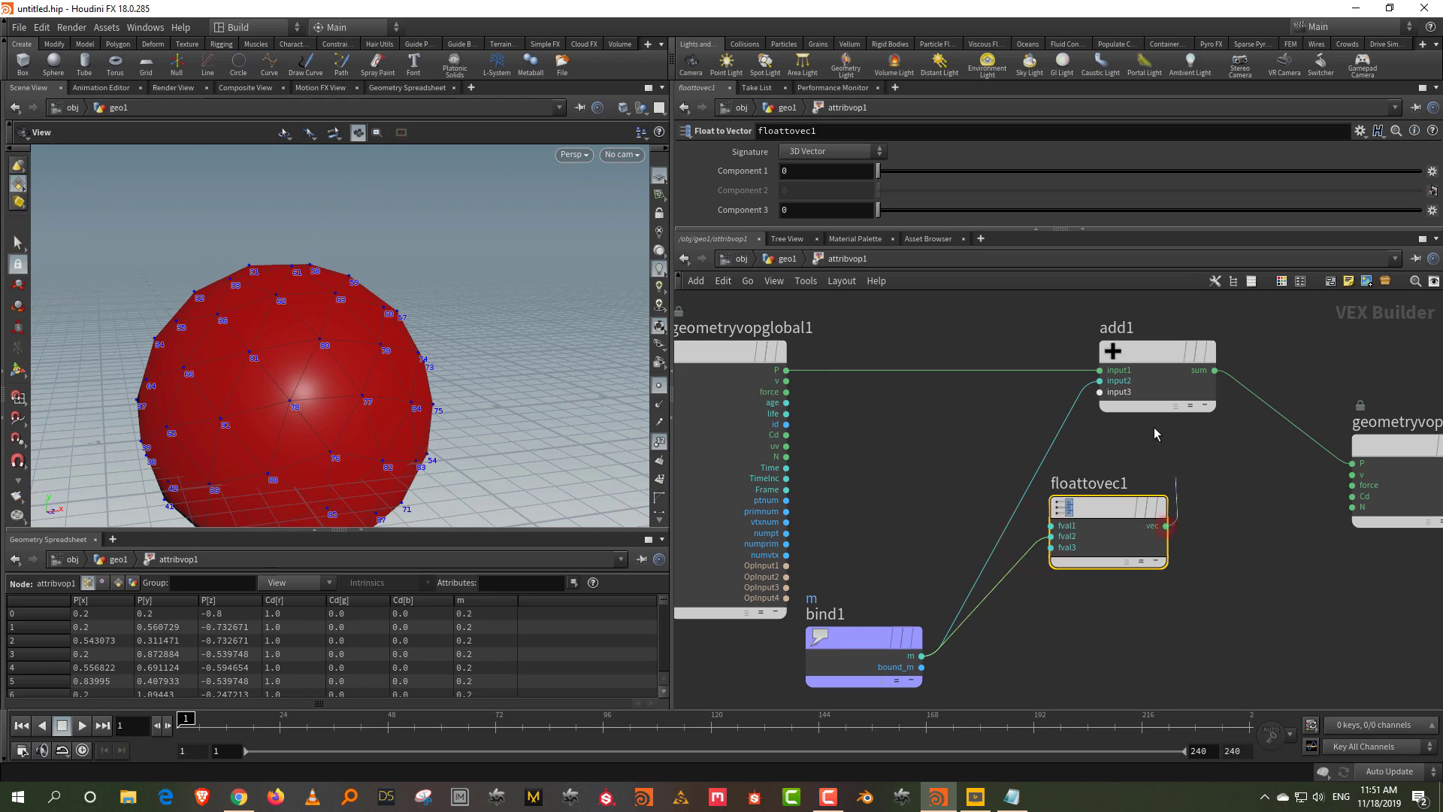
left_click(1099, 381)
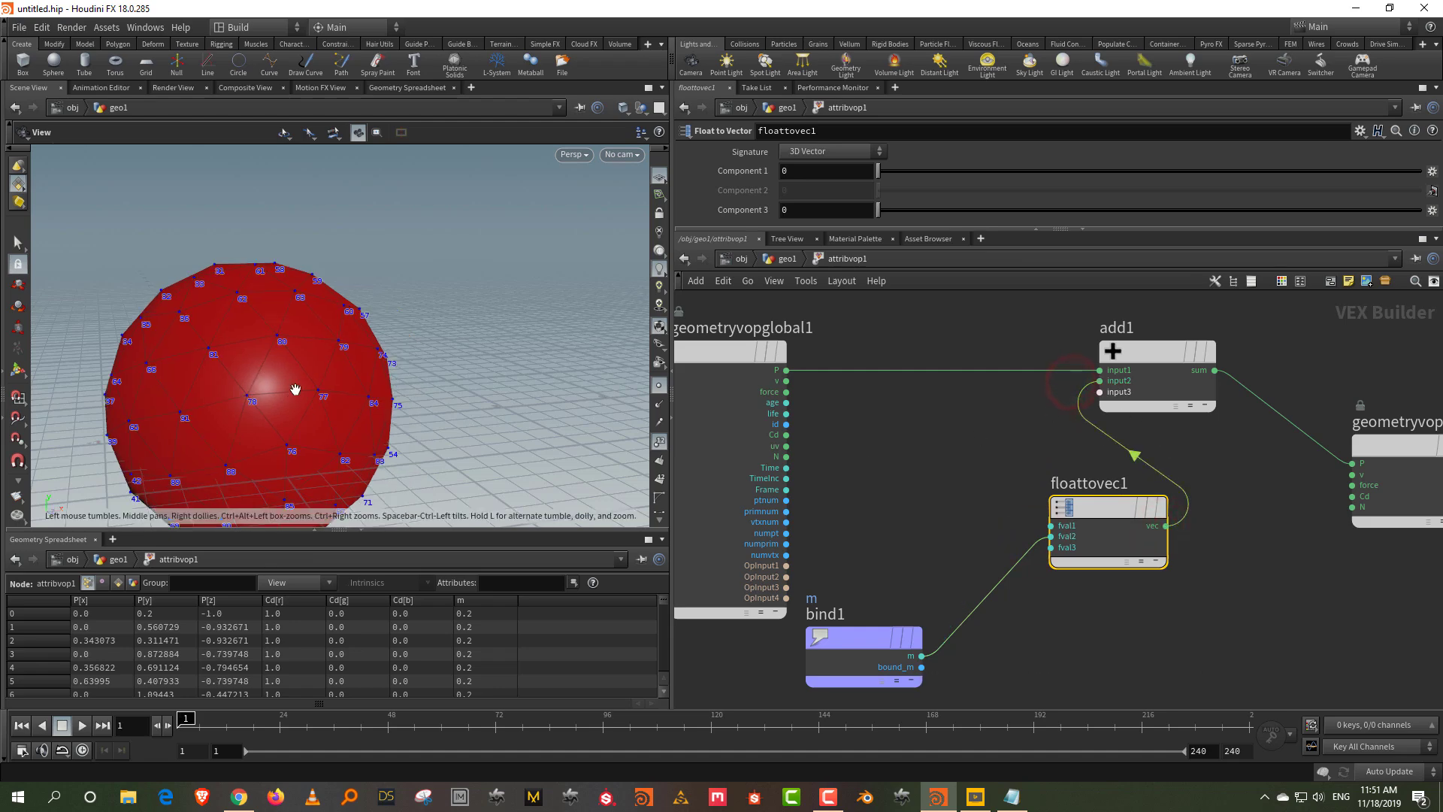
left_click_drag(313, 414, 376, 383)
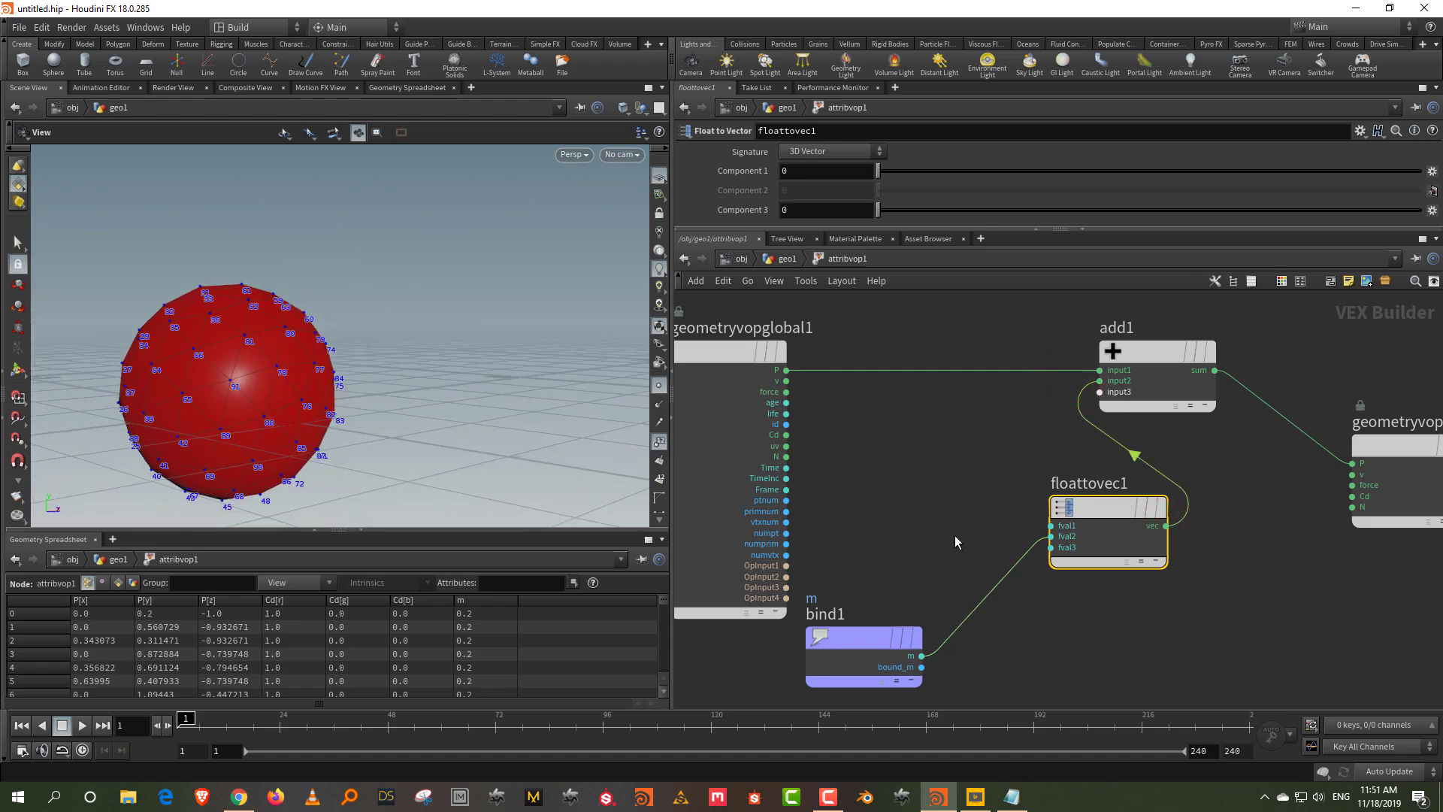
- Cut the wire between the Bind node's m output and fval2, and reconnect it to the same input
key("y")
left_click_drag(963, 539, 998, 641)
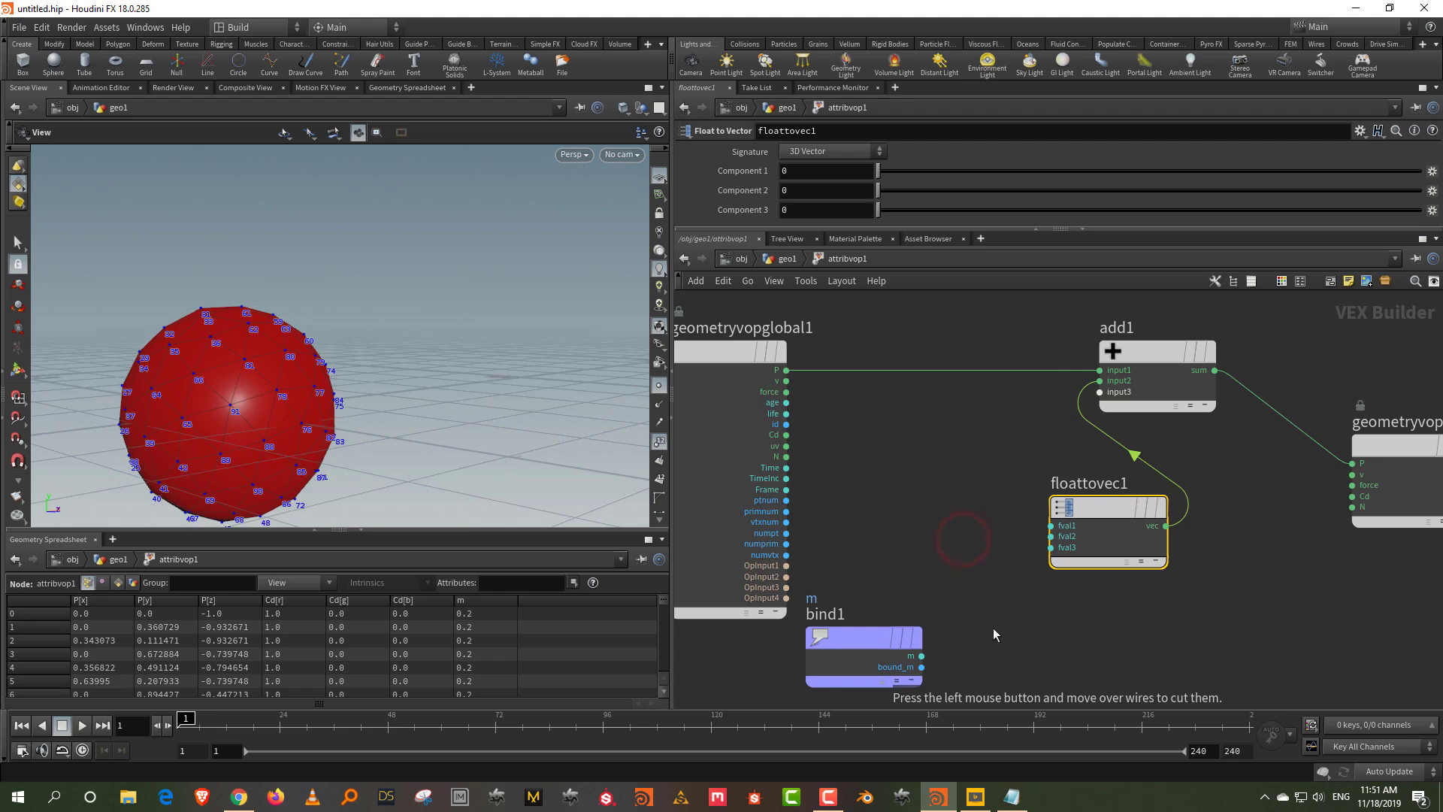
left_click(921, 655)
left_click(1028, 541)
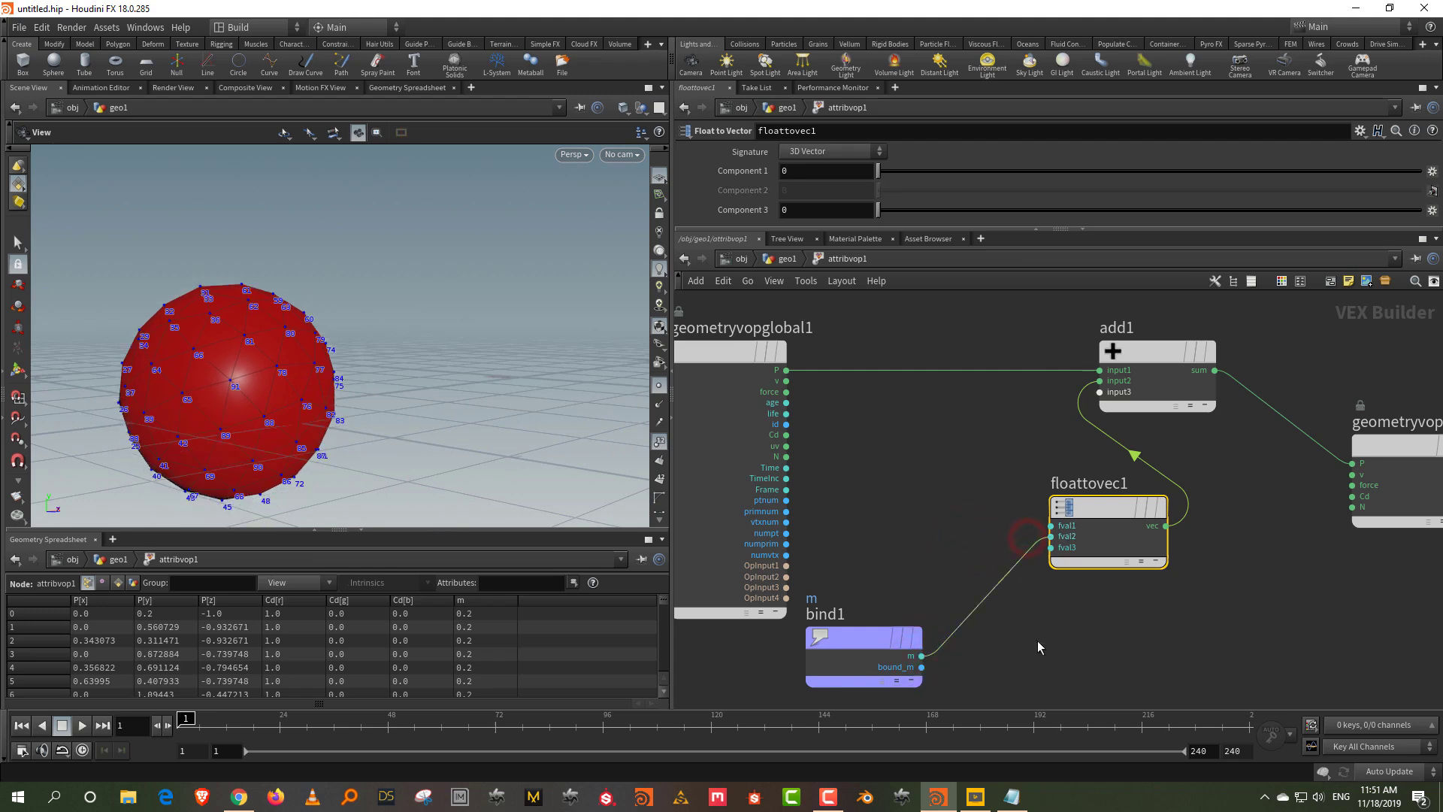
- Cut the wire to fval2 and connect the Bind node's m output to the Float to Vector node's fval1 instead
key("y")
left_click_drag(976, 536, 1012, 604)
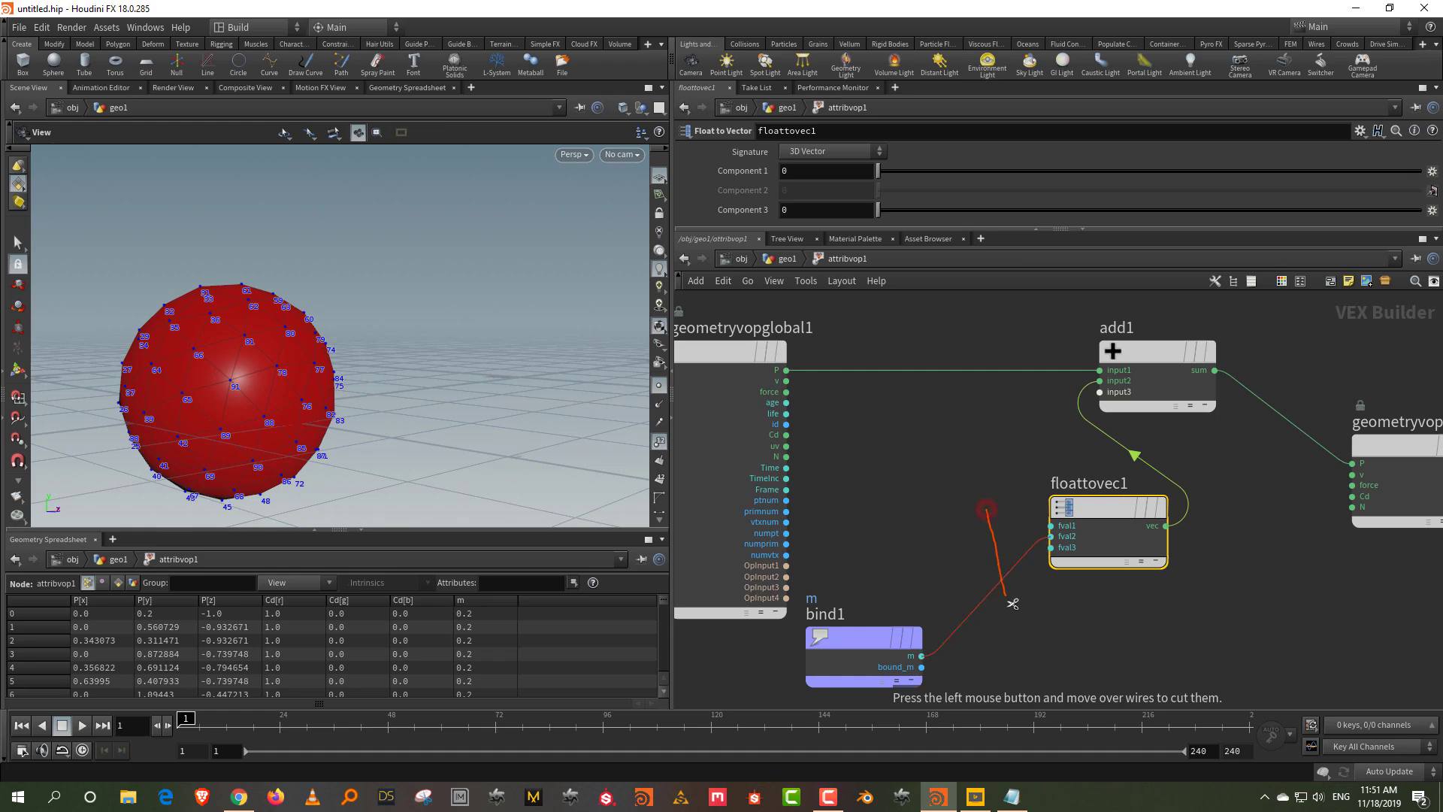
left_click_drag(338, 341, 413, 379)
left_click(922, 656)
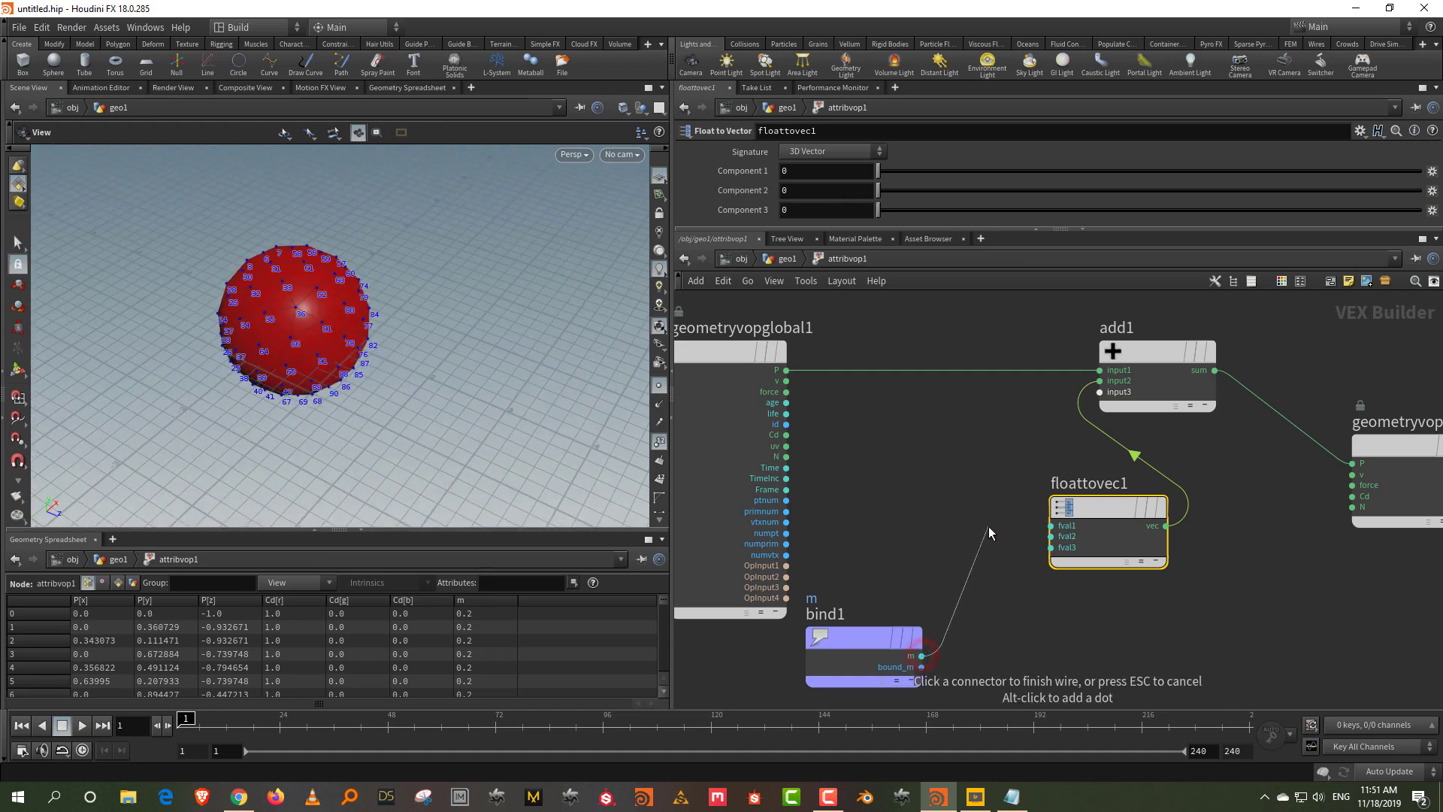
left_click(1003, 517)
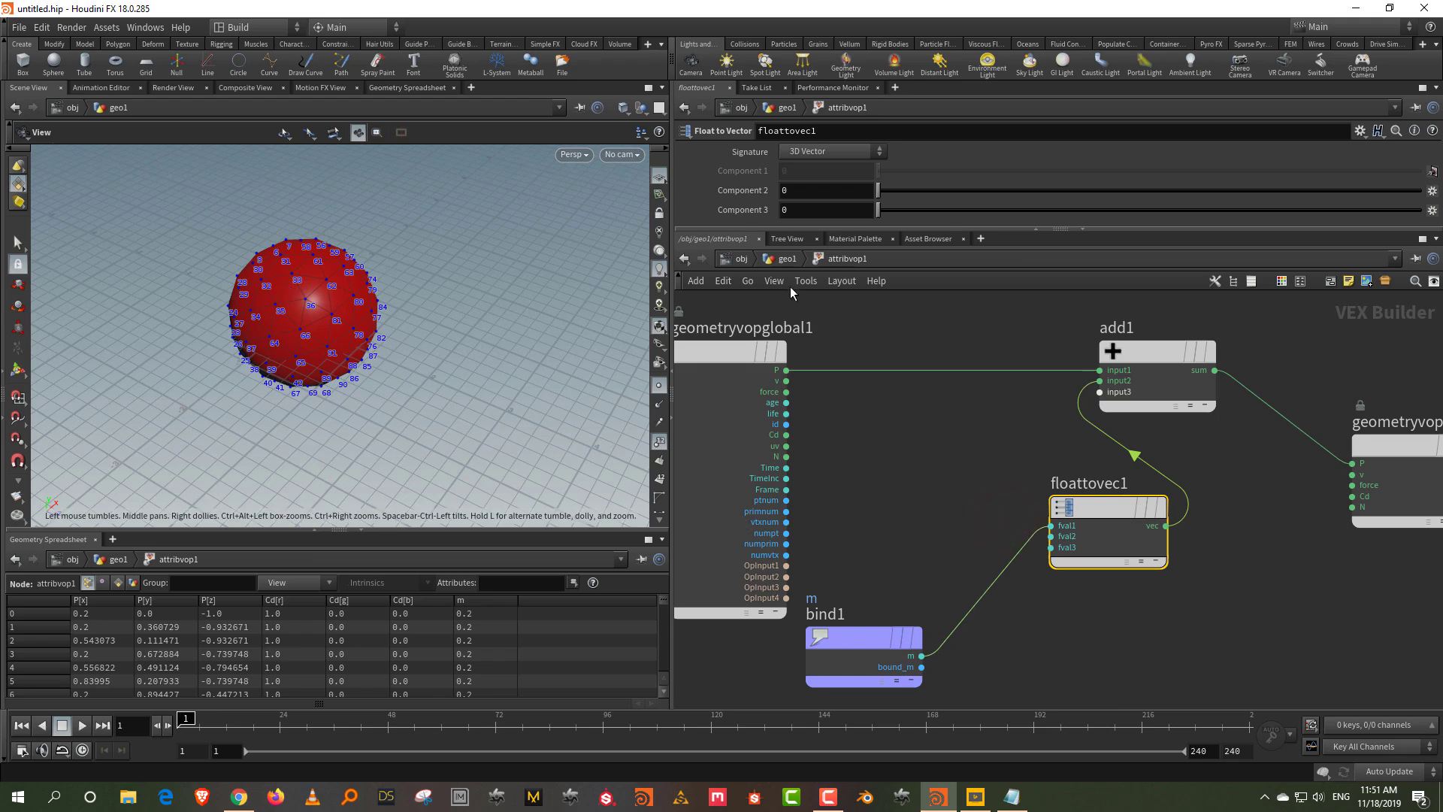
- Return to the geo1 network, enlarge the parameter area, and show the parameters of the attribwrangle1 node
left_click(783, 262)
left_click_drag(822, 230, 855, 400)
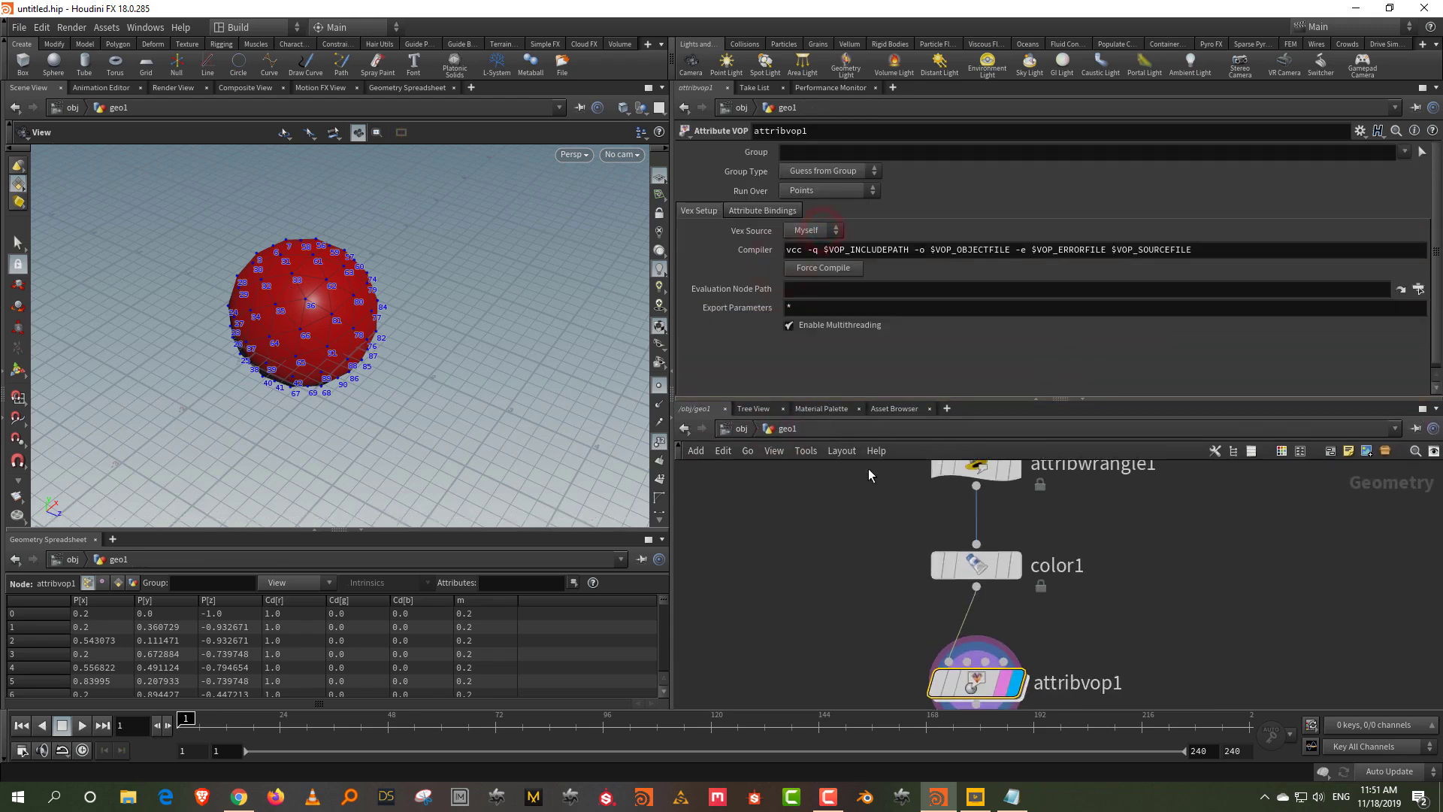
left_click_drag(982, 482, 879, 504)
- Set the m attribute to 0.5 in the attribwrangle1 expression
left_click(728, 243)
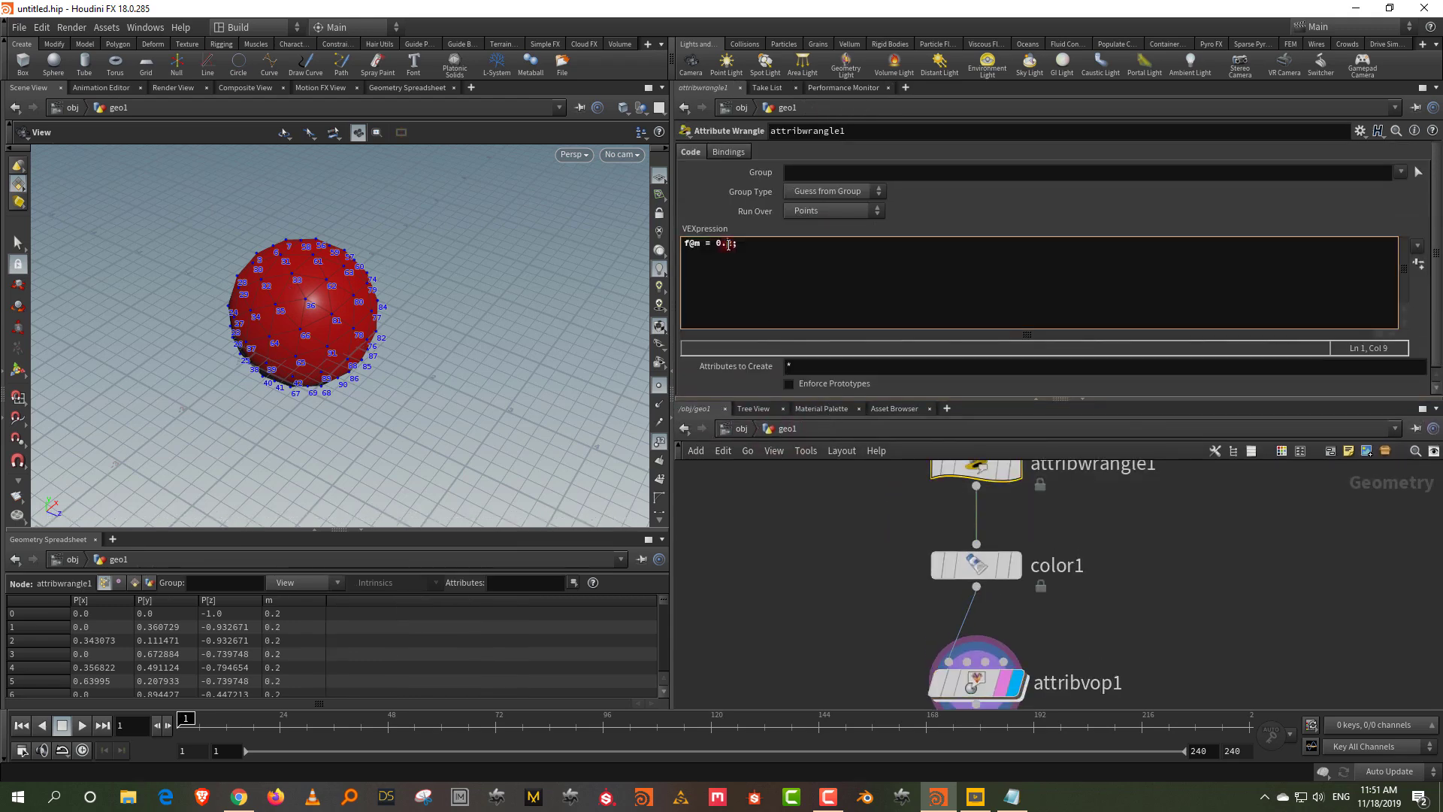
left_click(819, 551)
left_click(658, 384)
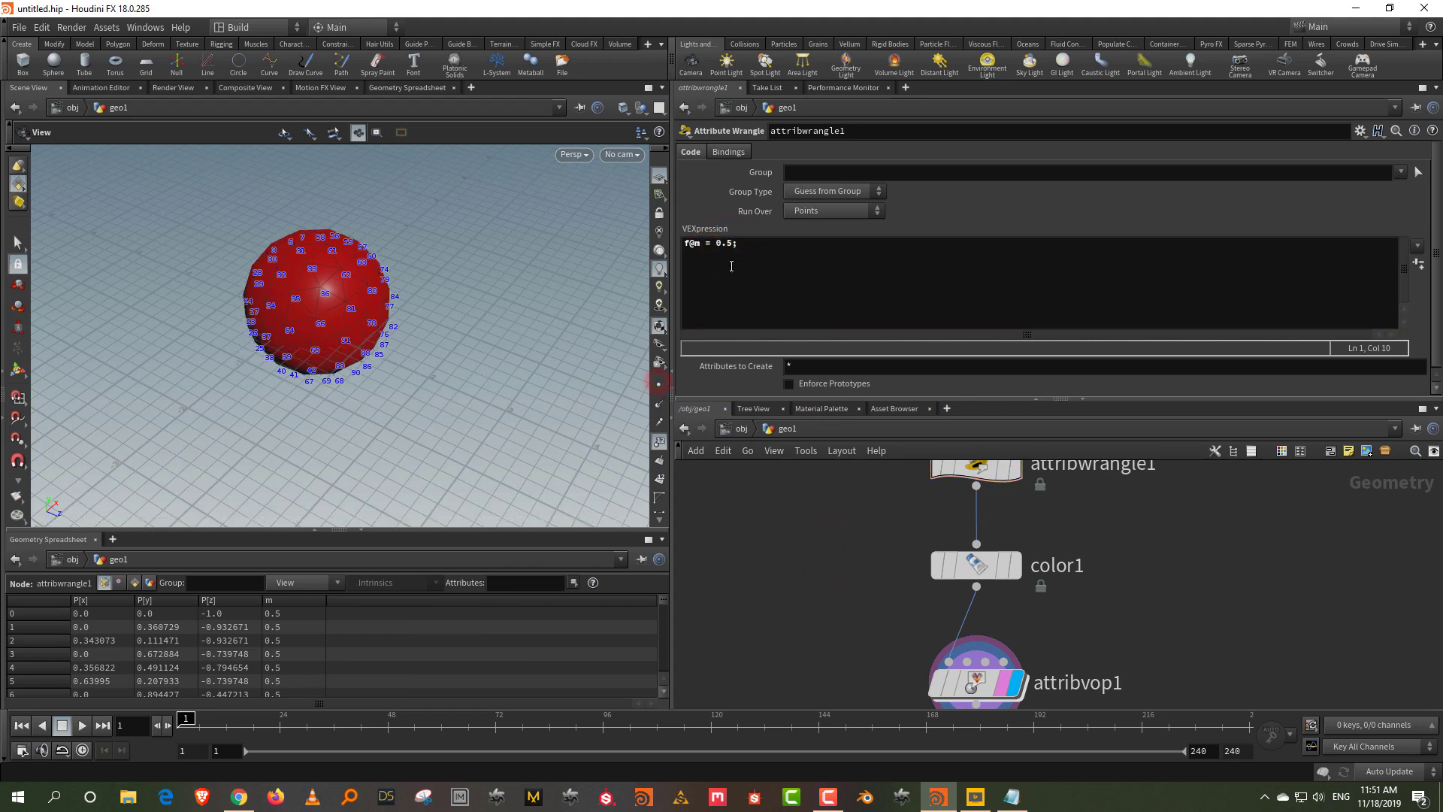
double_click(723, 244)
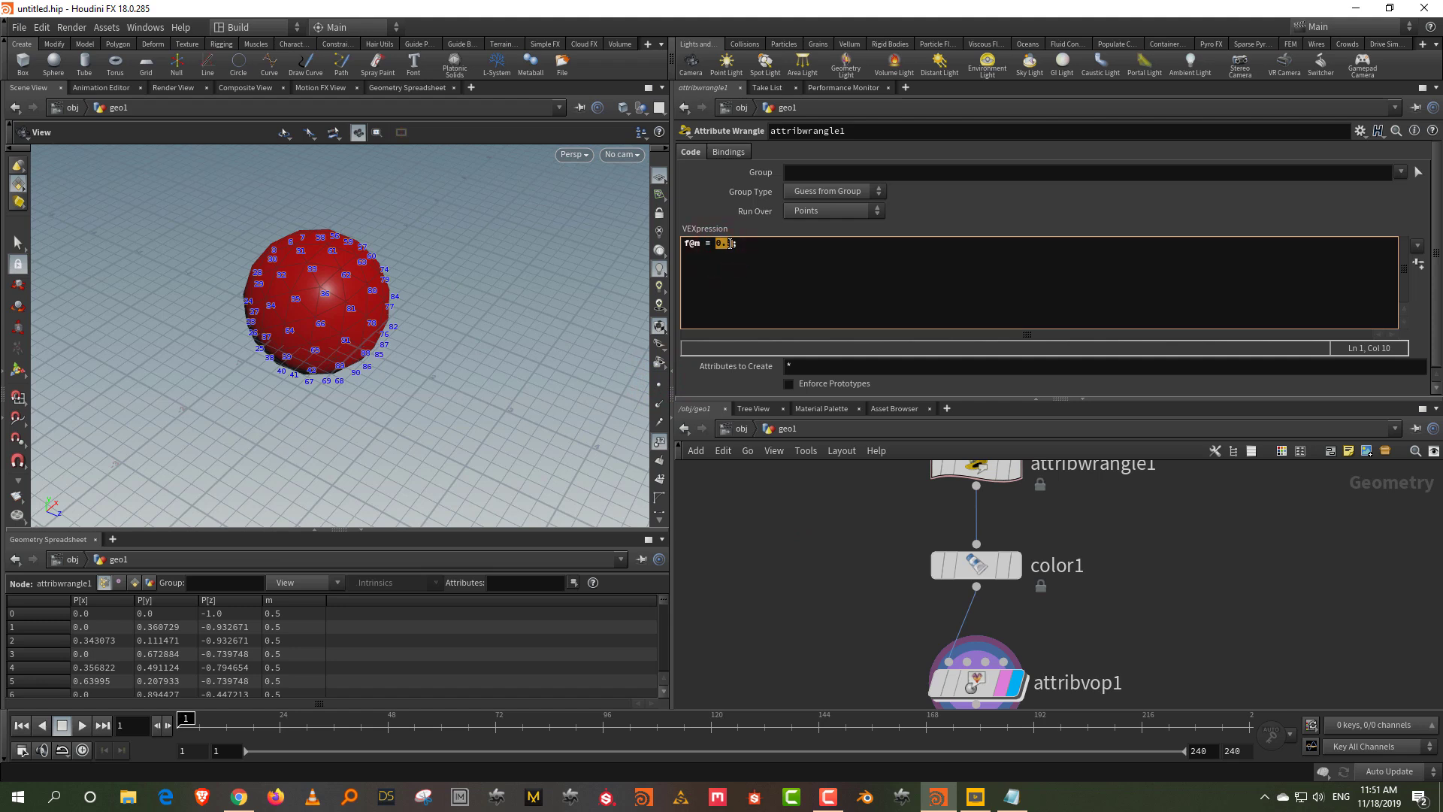
type("@Time")
left_click(737, 576)
mouse_move(186, 719)
left_mouse_down()
mouse_move(389, 717)
mouse_move(184, 718)
left_mouse_up()
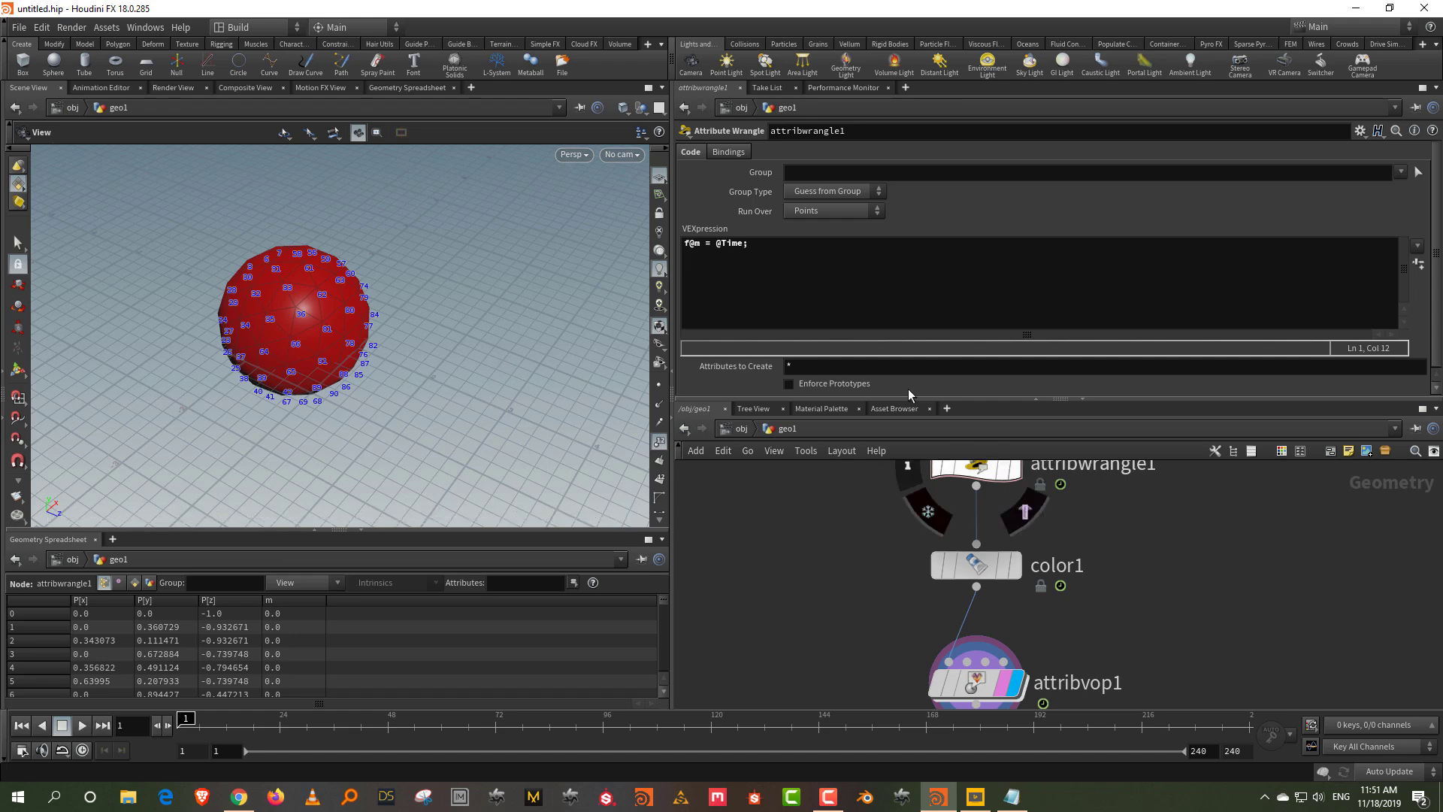
- Enlarge the network editor and enter the attribvop1 network
left_click_drag(904, 400, 906, 341)
left_click_drag(1098, 590, 814, 729)
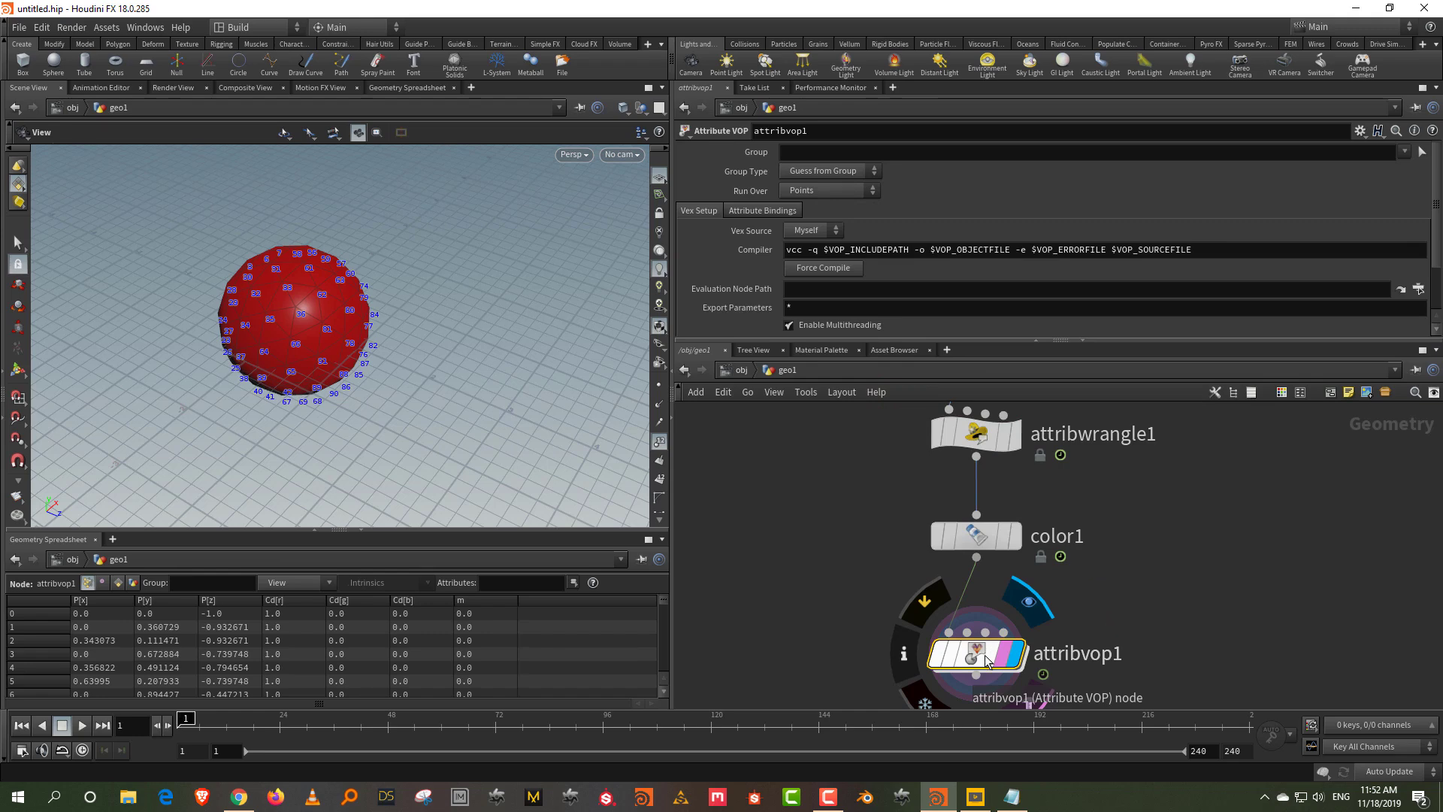
double_click(987, 660)
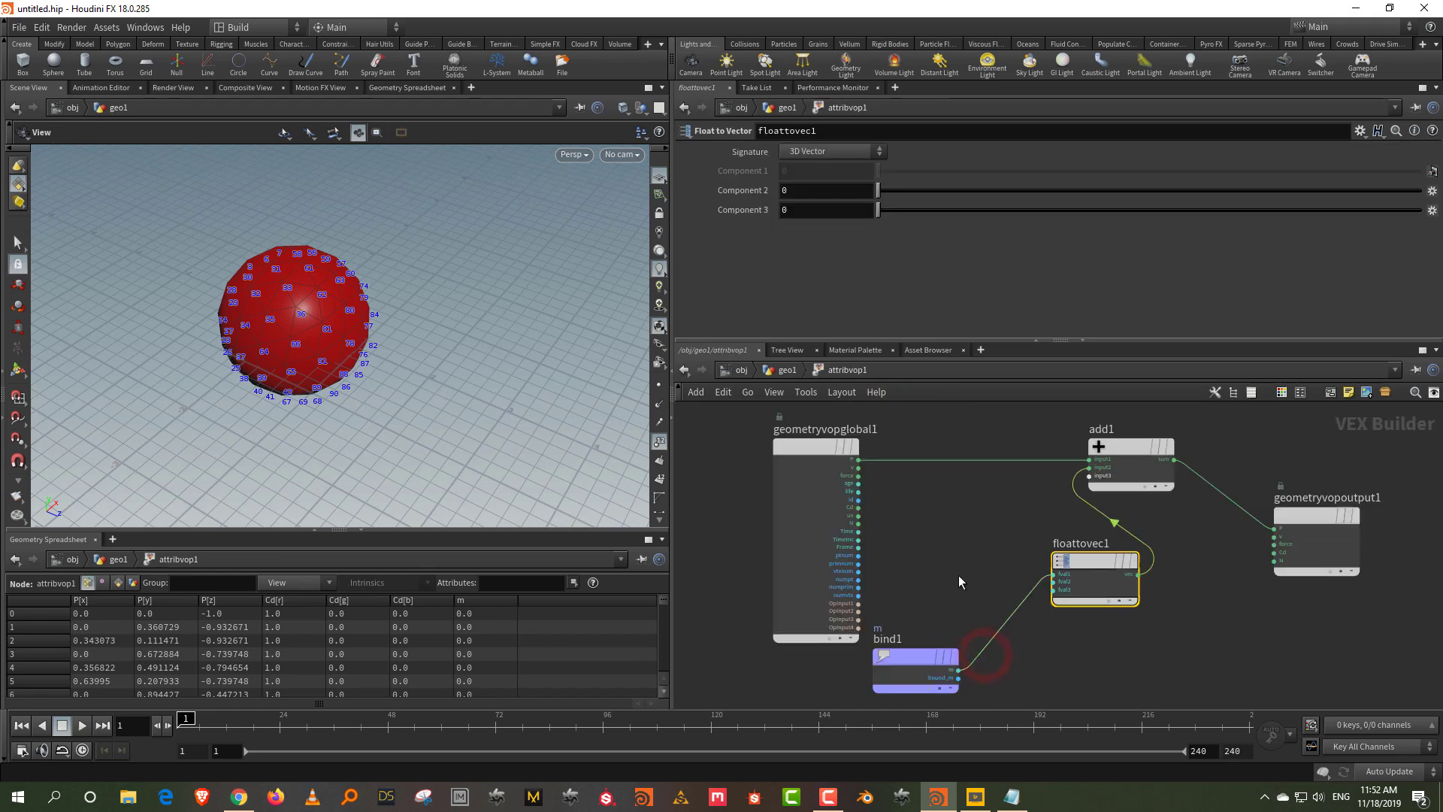
- Rearrange the VOP network, moving the Global Parameters node up and placing Bind and Float to Vector beneath the P wire
left_click_drag(827, 456, 825, 452)
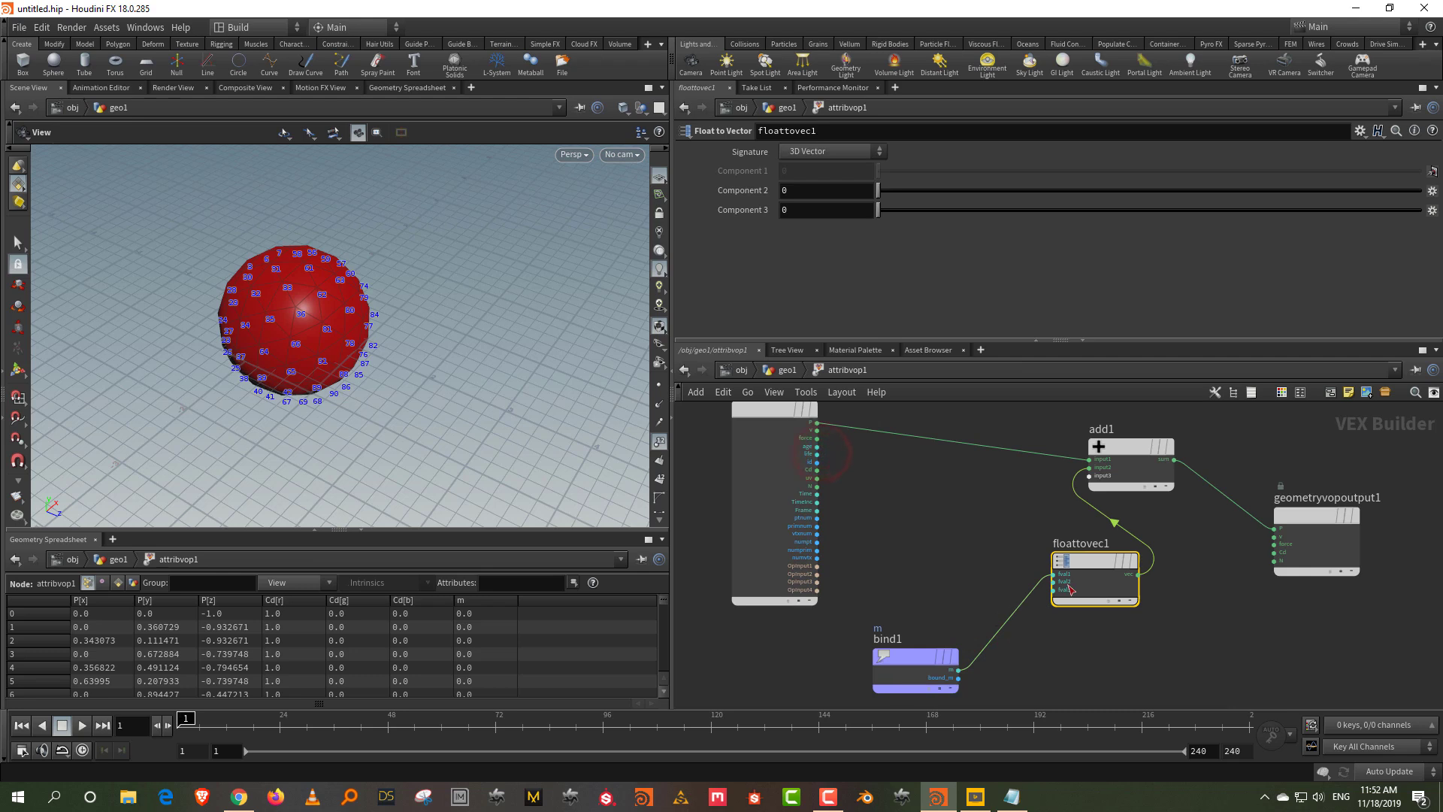
left_click_drag(1094, 559, 1029, 542)
left_click_drag(924, 654, 914, 543)
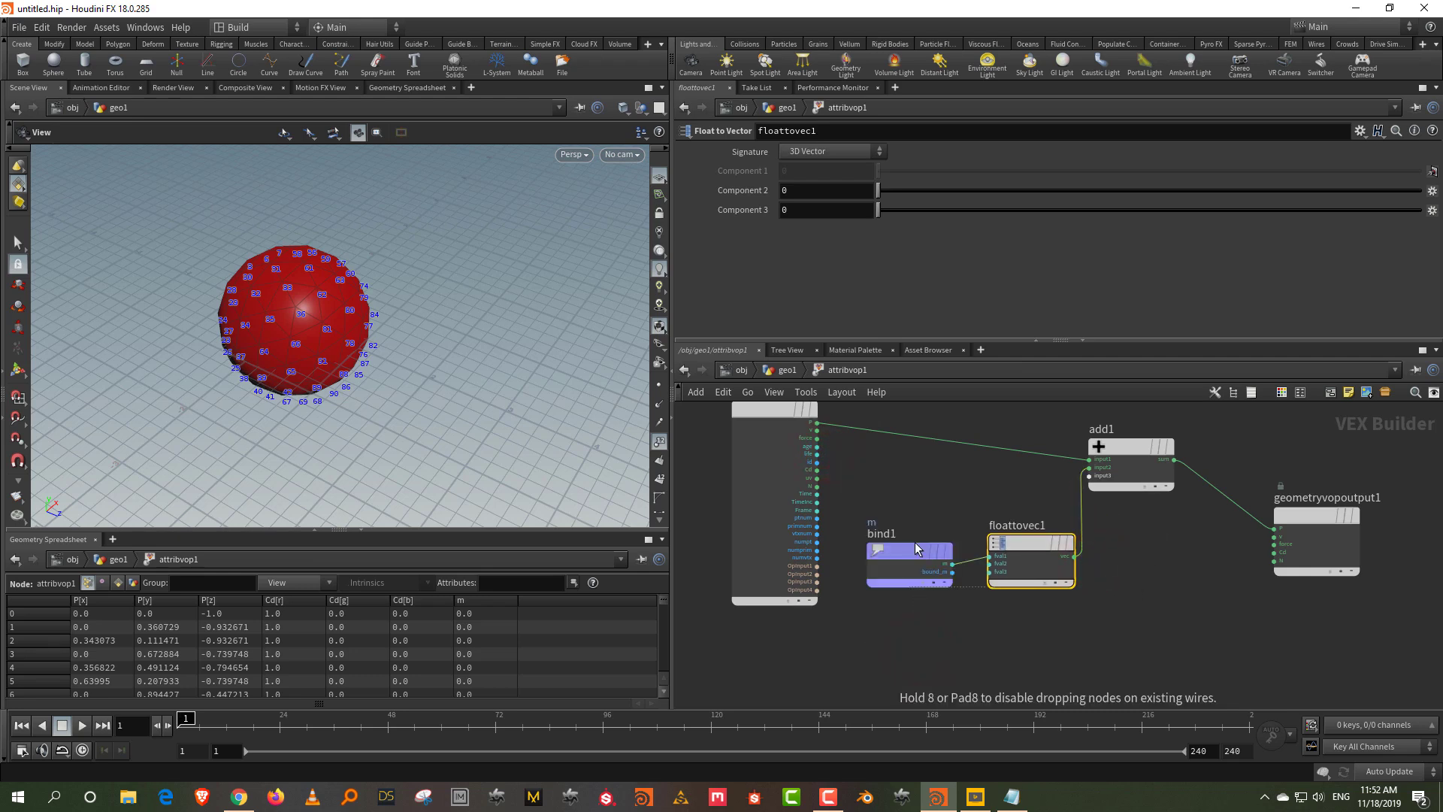
left_click_drag(909, 626, 1002, 581)
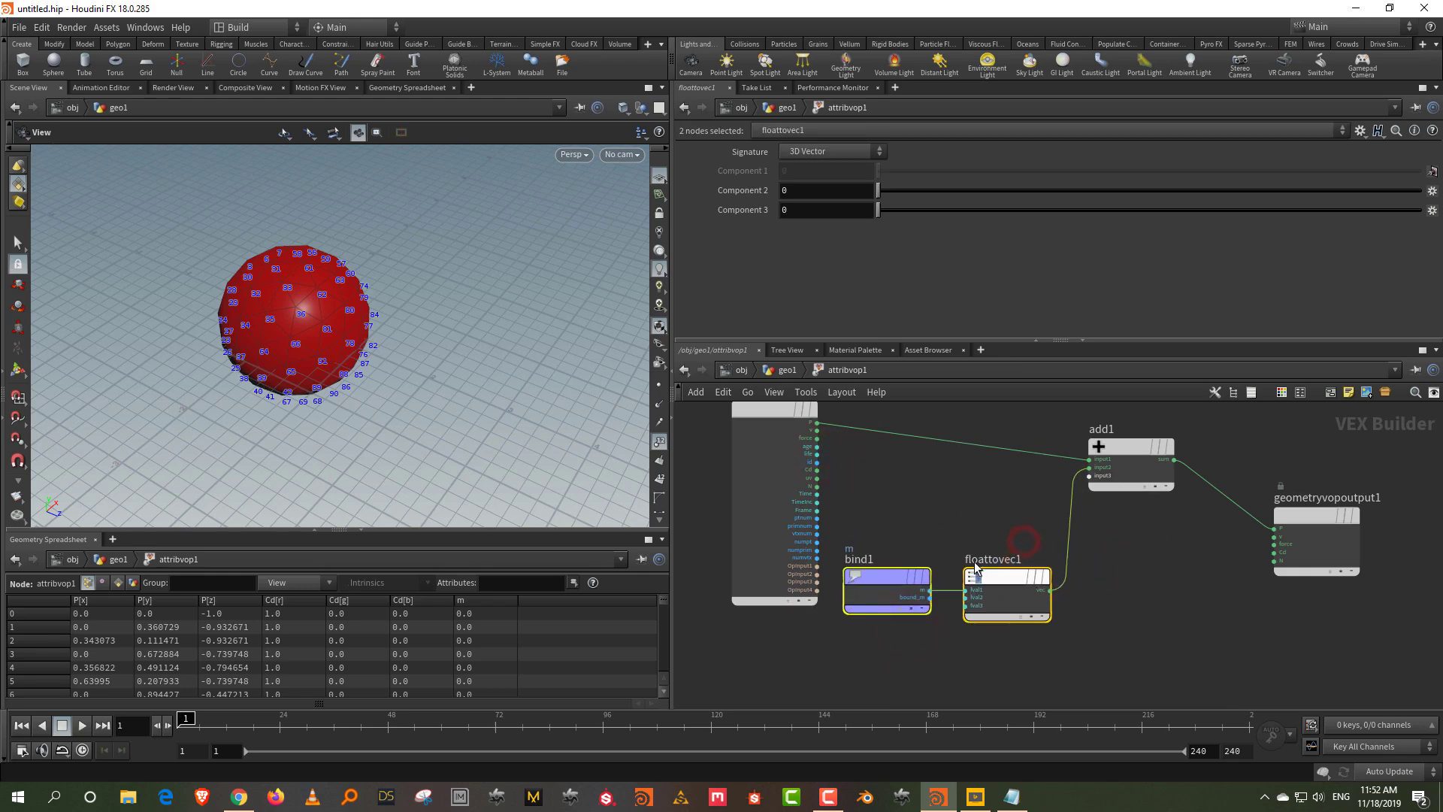
left_click_drag(897, 580, 902, 505)
left_click(885, 634)
left_click(896, 549)
left_click(905, 594)
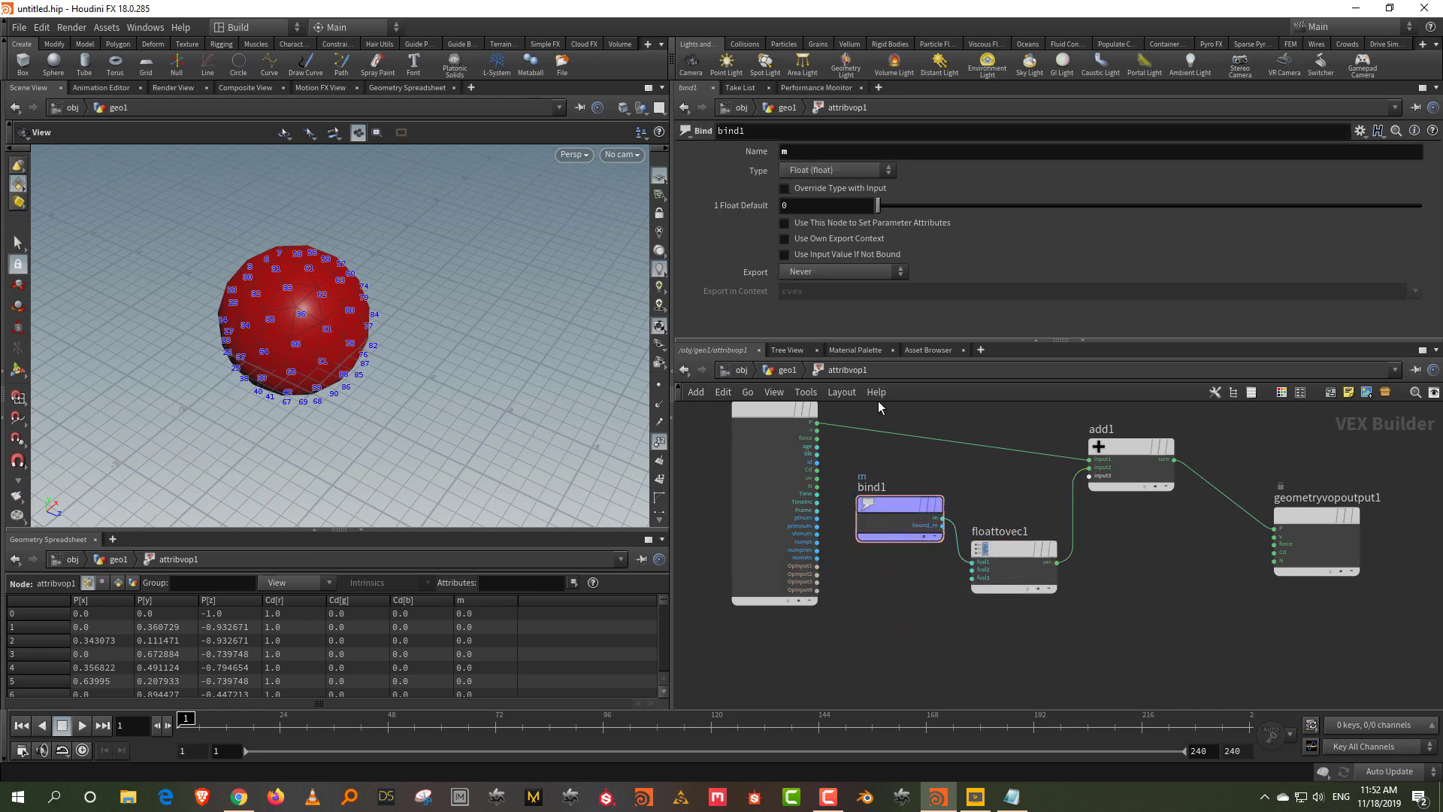
- Review the attribvop1 node's parameters in the geo1 network and go back inside the node
left_click(786, 369)
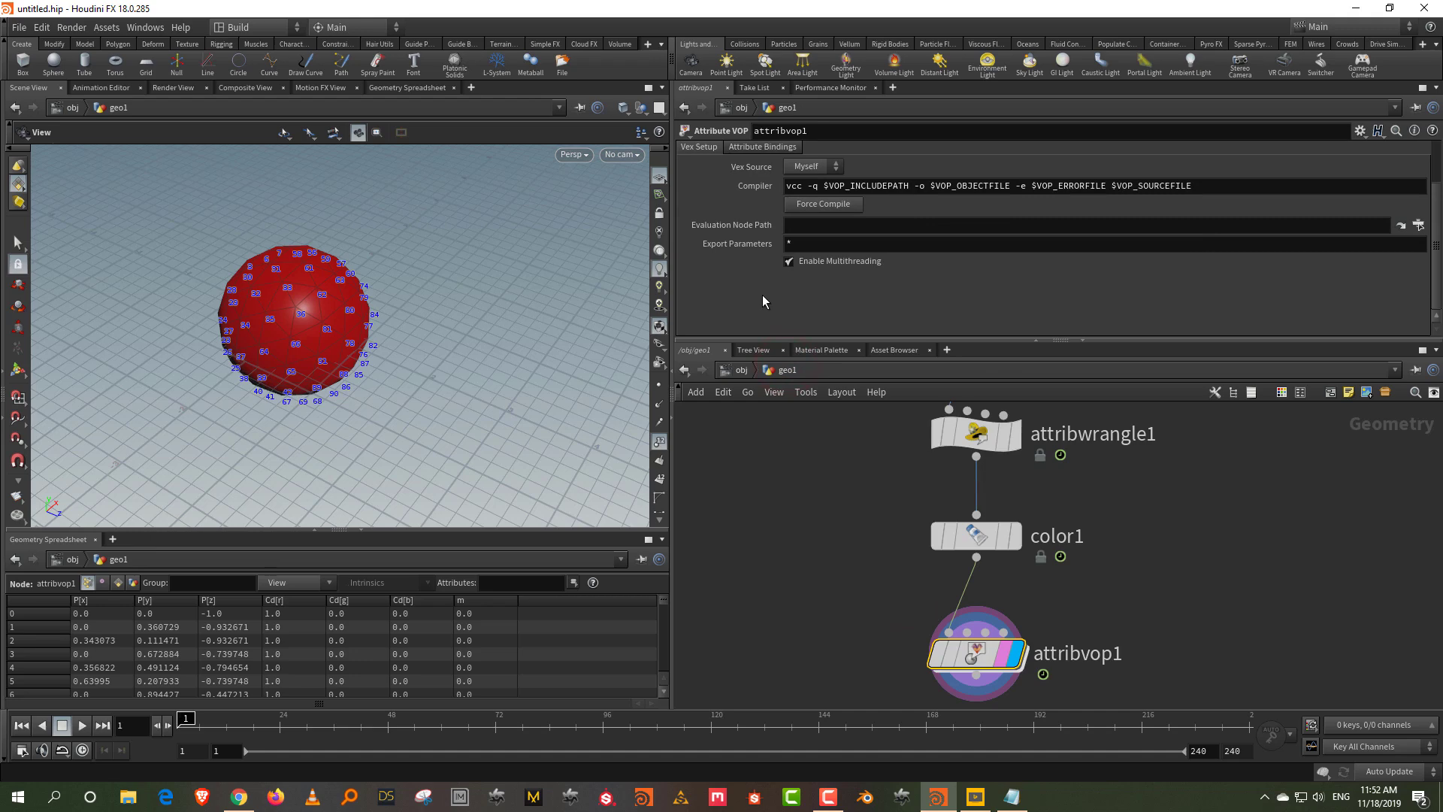
double_click(976, 653)
left_click(950, 637)
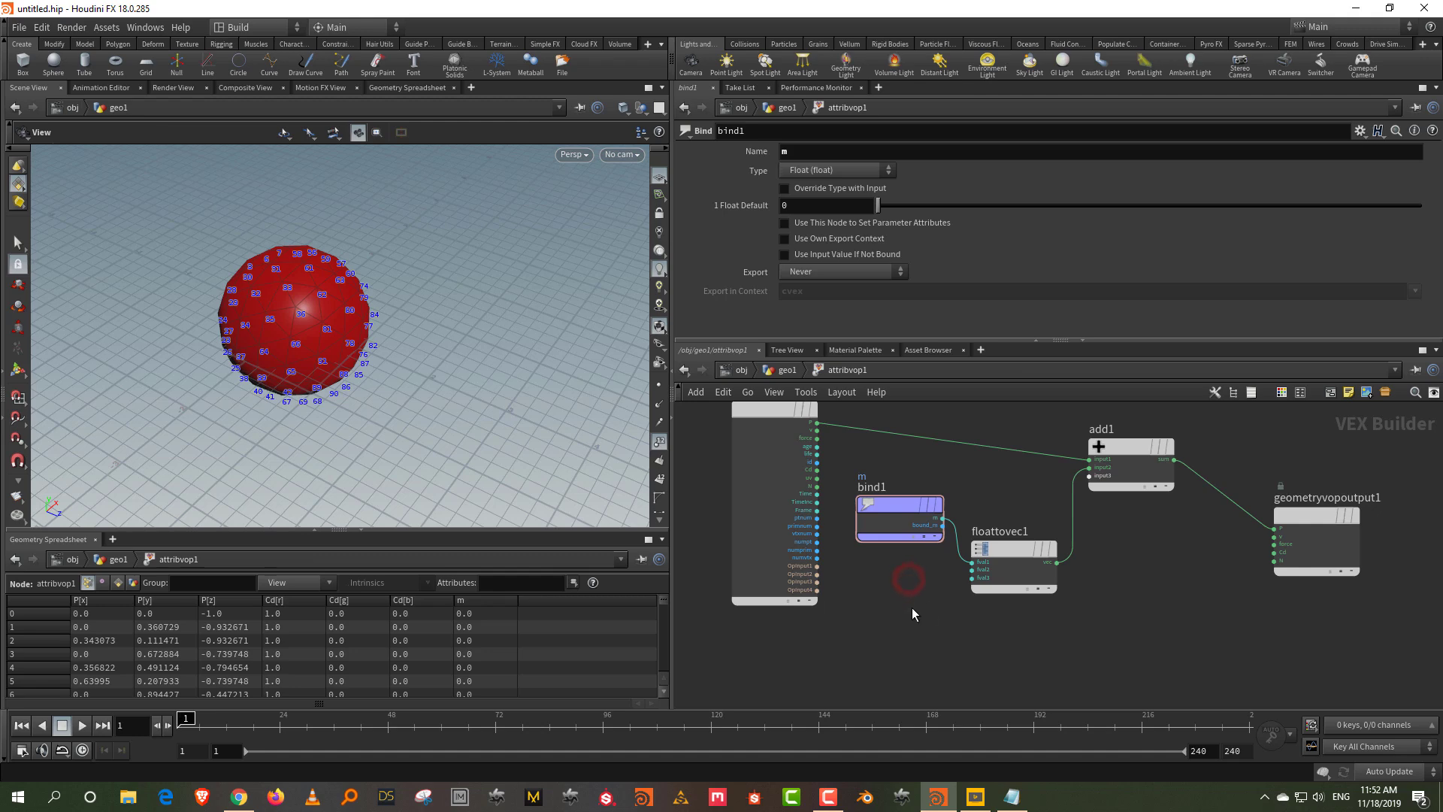
- Add a Parameter node below the Bind node
key("Tab")
type("pa")
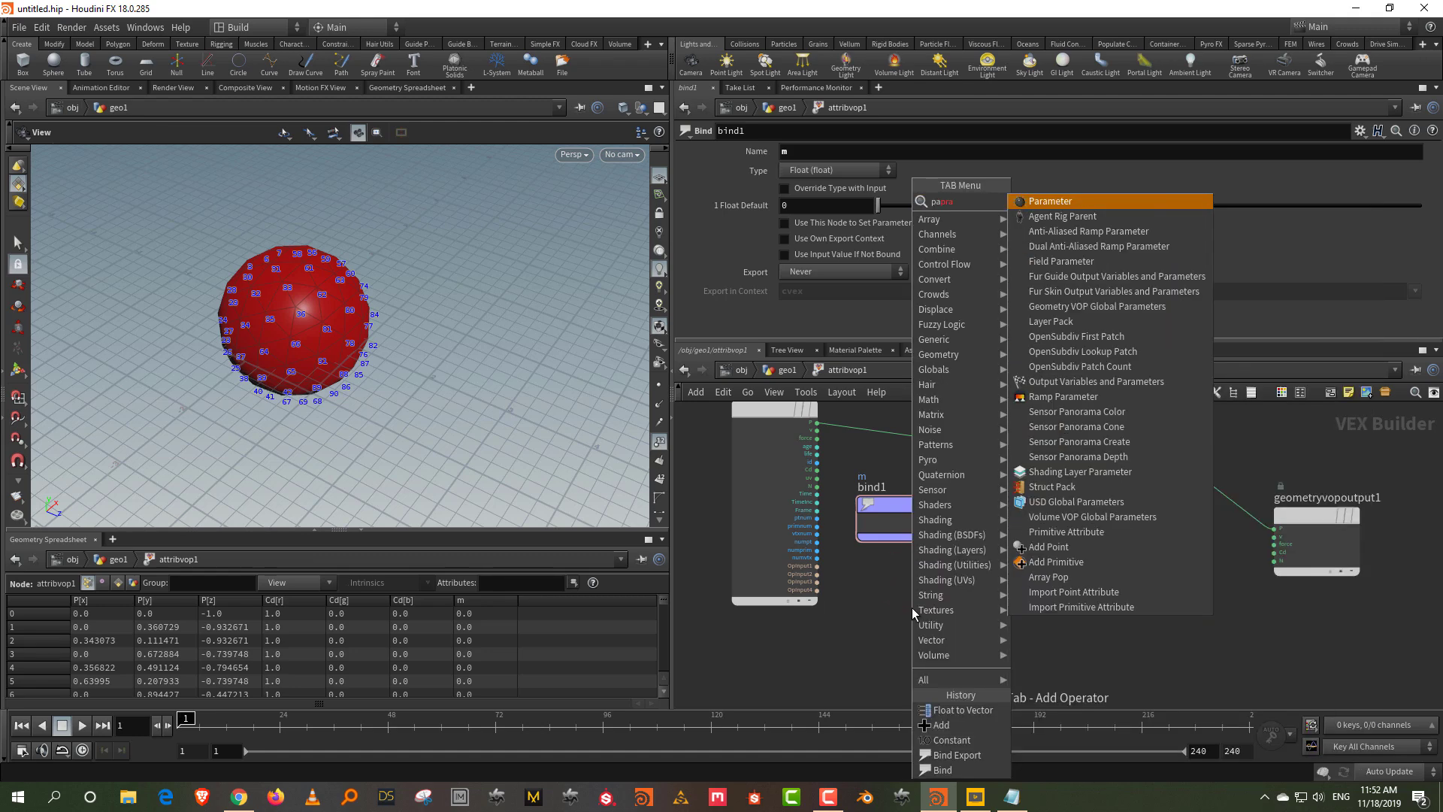
left_click(1044, 201)
left_click(880, 629)
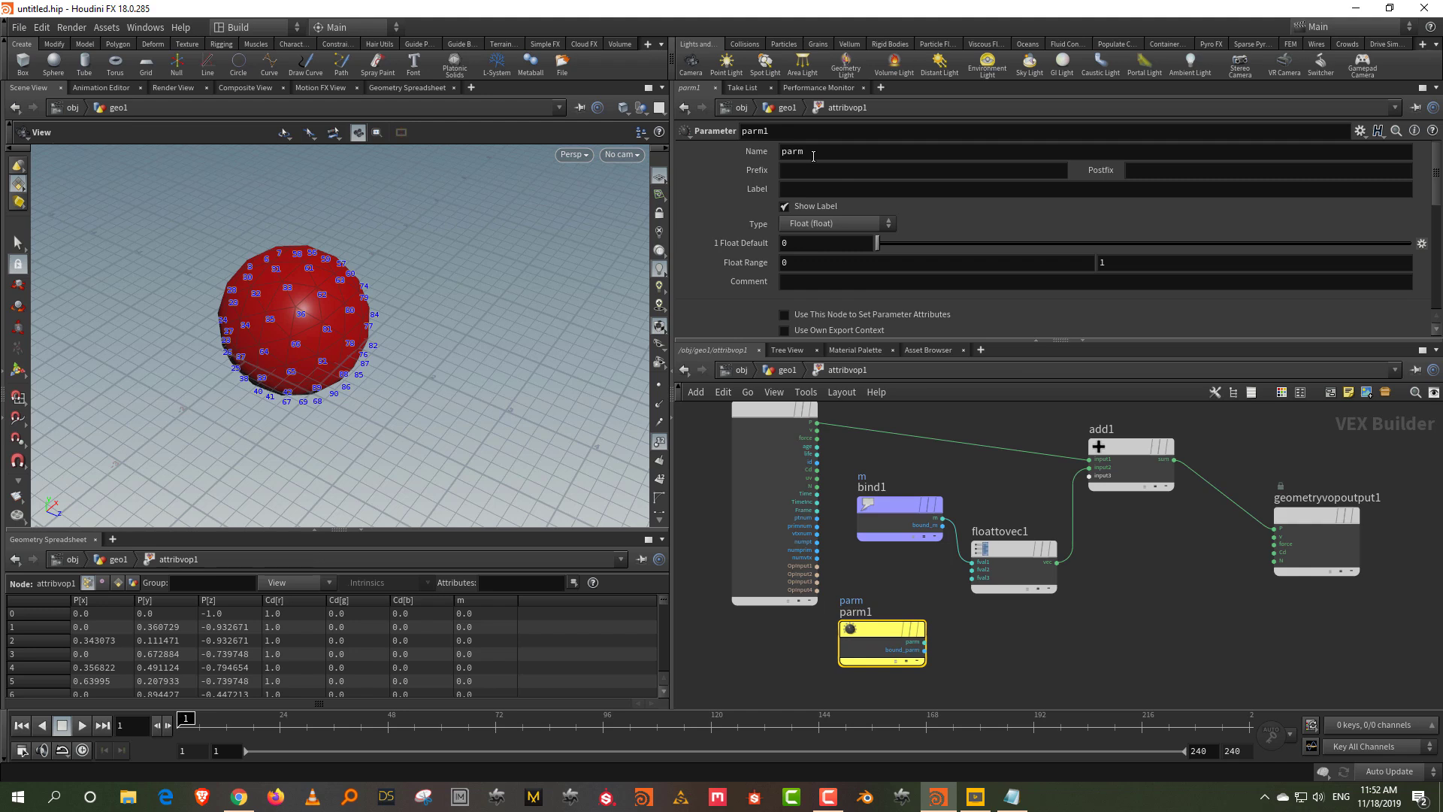
left_click(1115, 622)
middle_click_drag(1018, 611, 1002, 529)
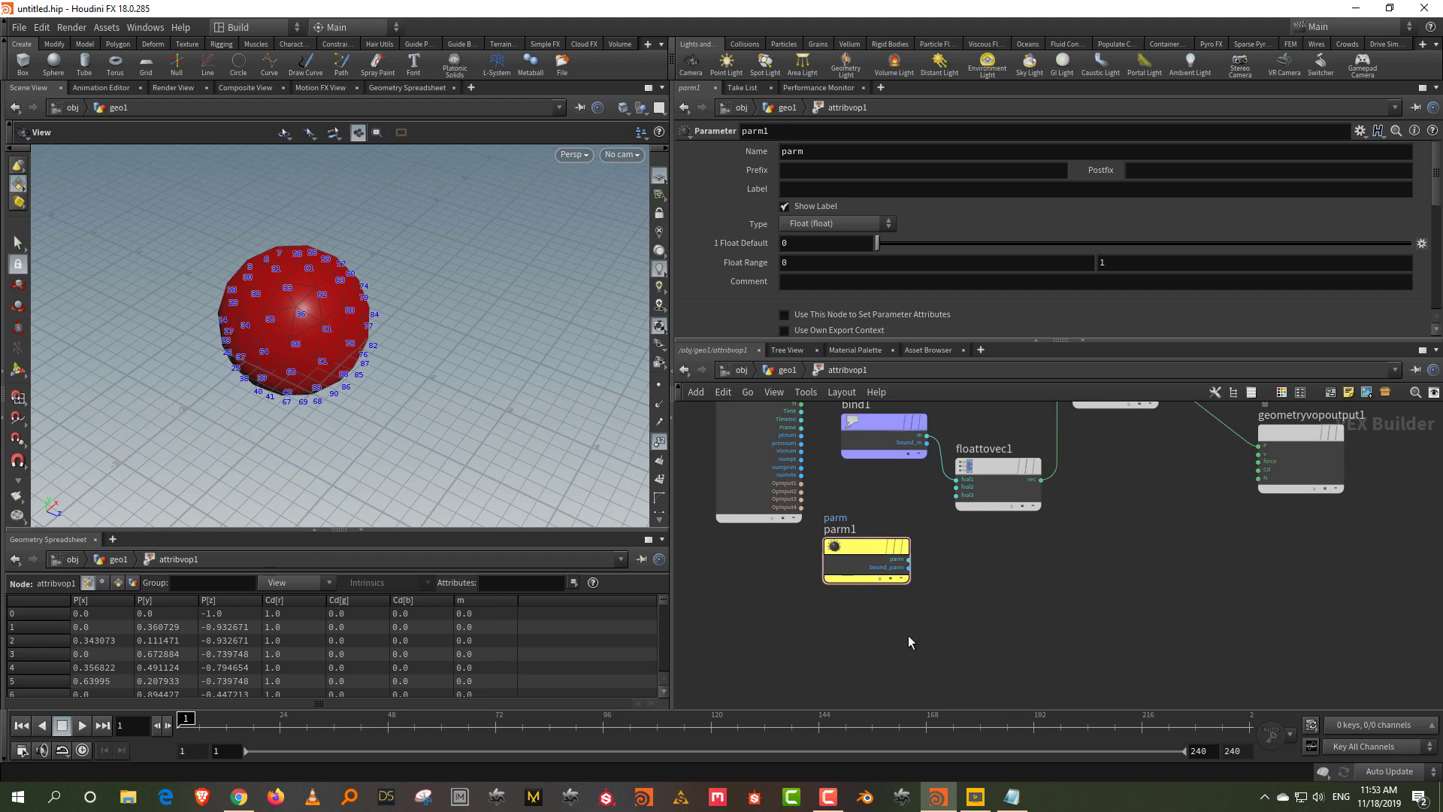
- Duplicate the Parameter node below the original to compare its settings, and delete the copy
left_click(873, 629)
key("ctrl+c")
key("ctrl+v")
left_click_drag(990, 585, 917, 648)
left_click(1057, 608)
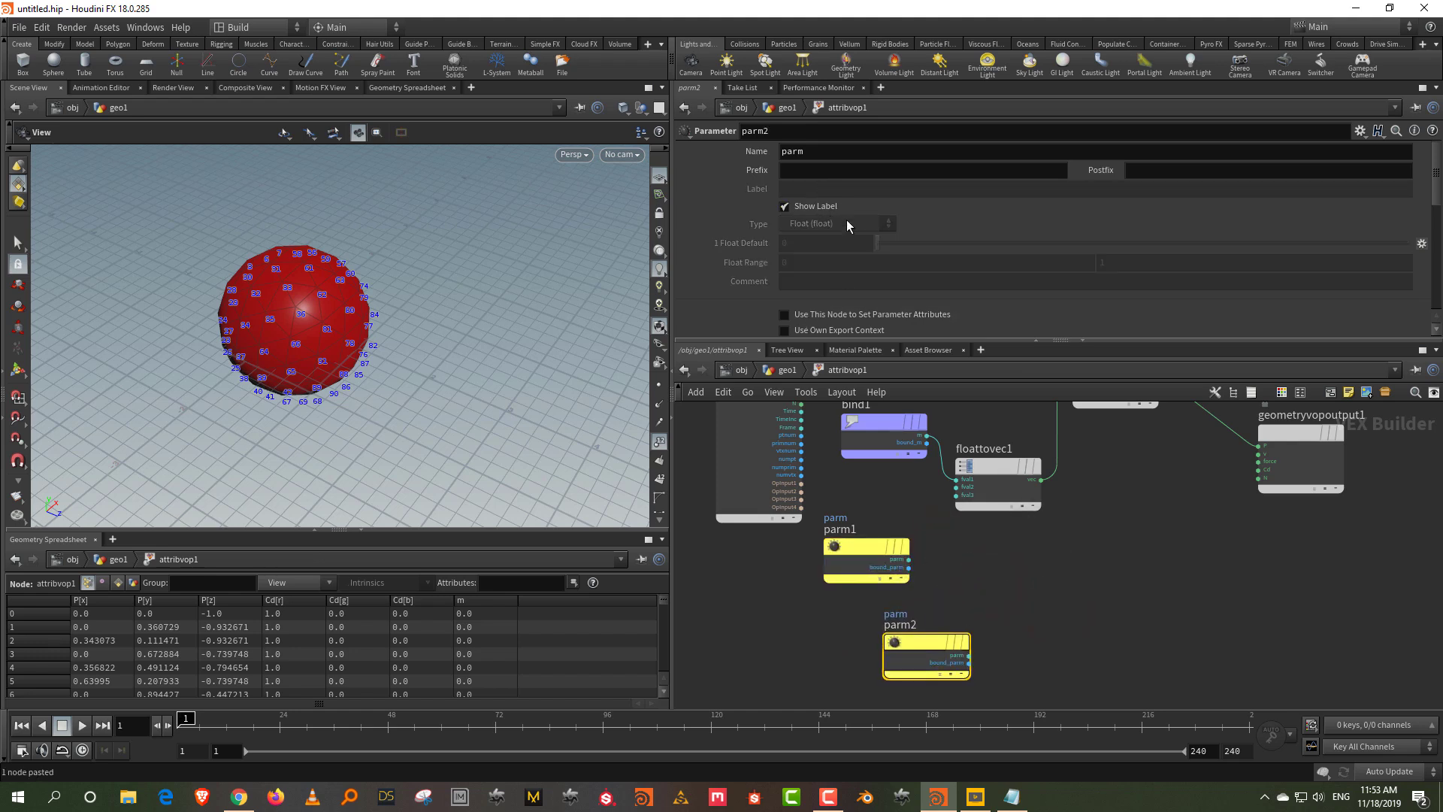
left_click_drag(873, 466, 901, 580)
left_click_drag(1022, 626, 939, 697)
key("Delete")
- Name the Parameter node's parameter movey and label it Move Y
left_click(836, 151)
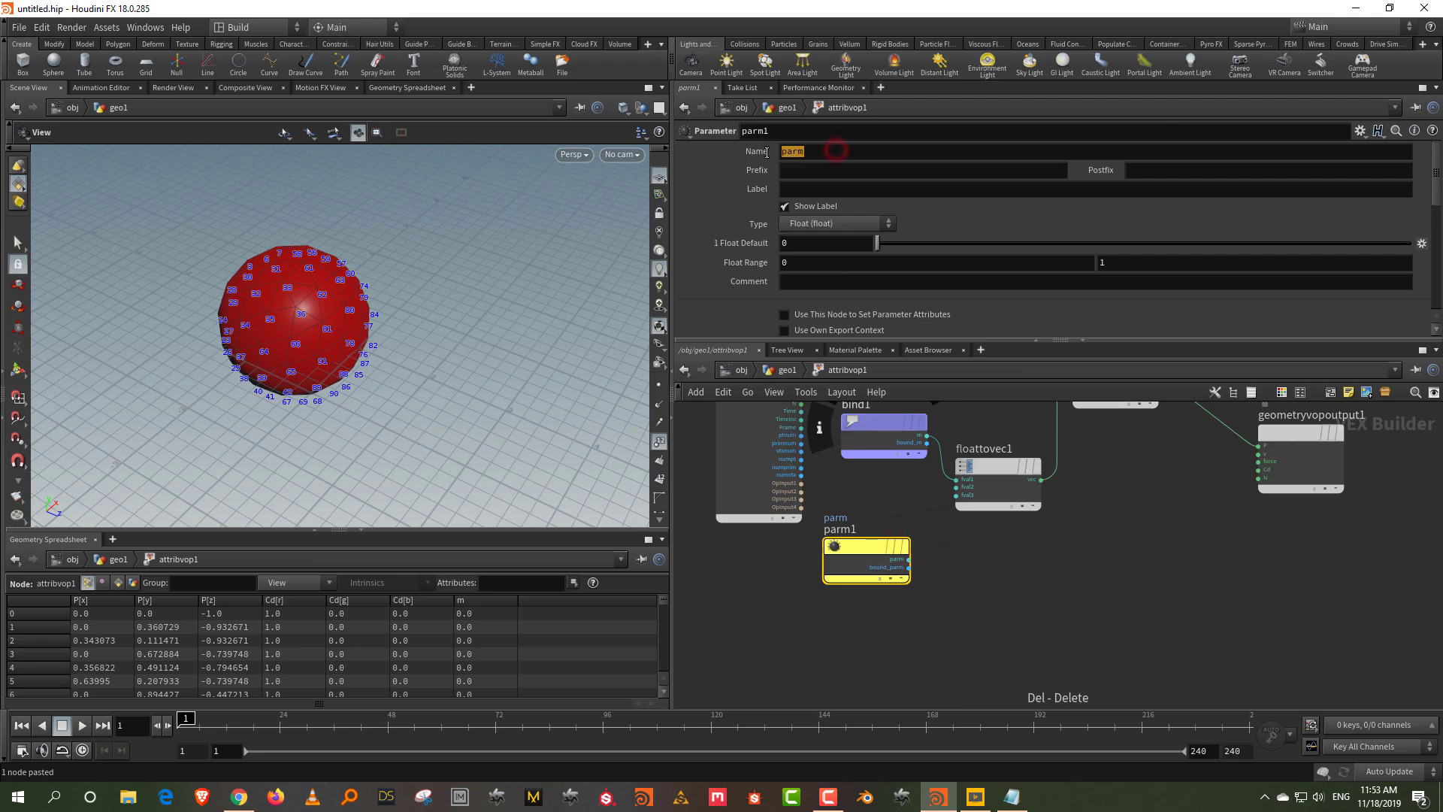
type("movey")
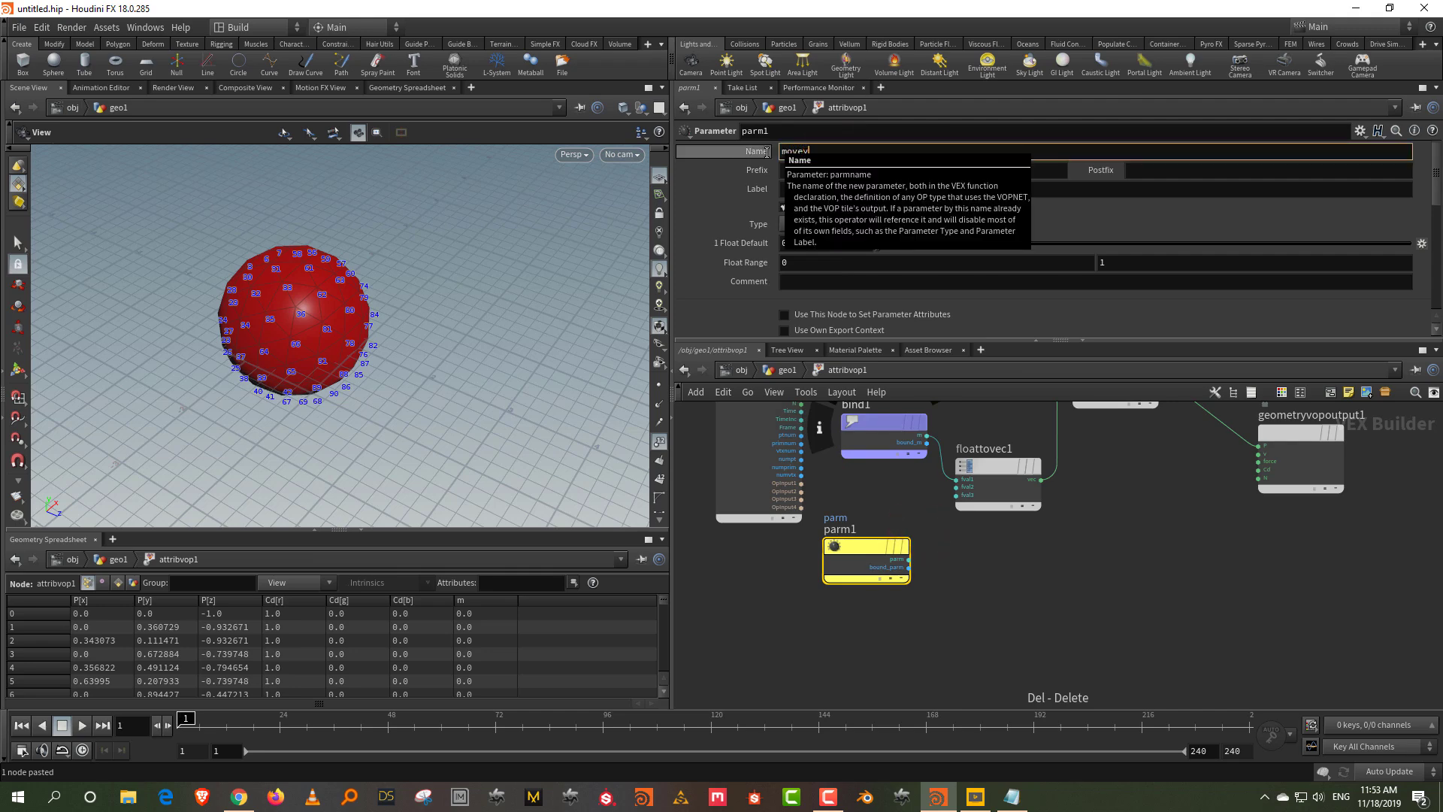
key("Return")
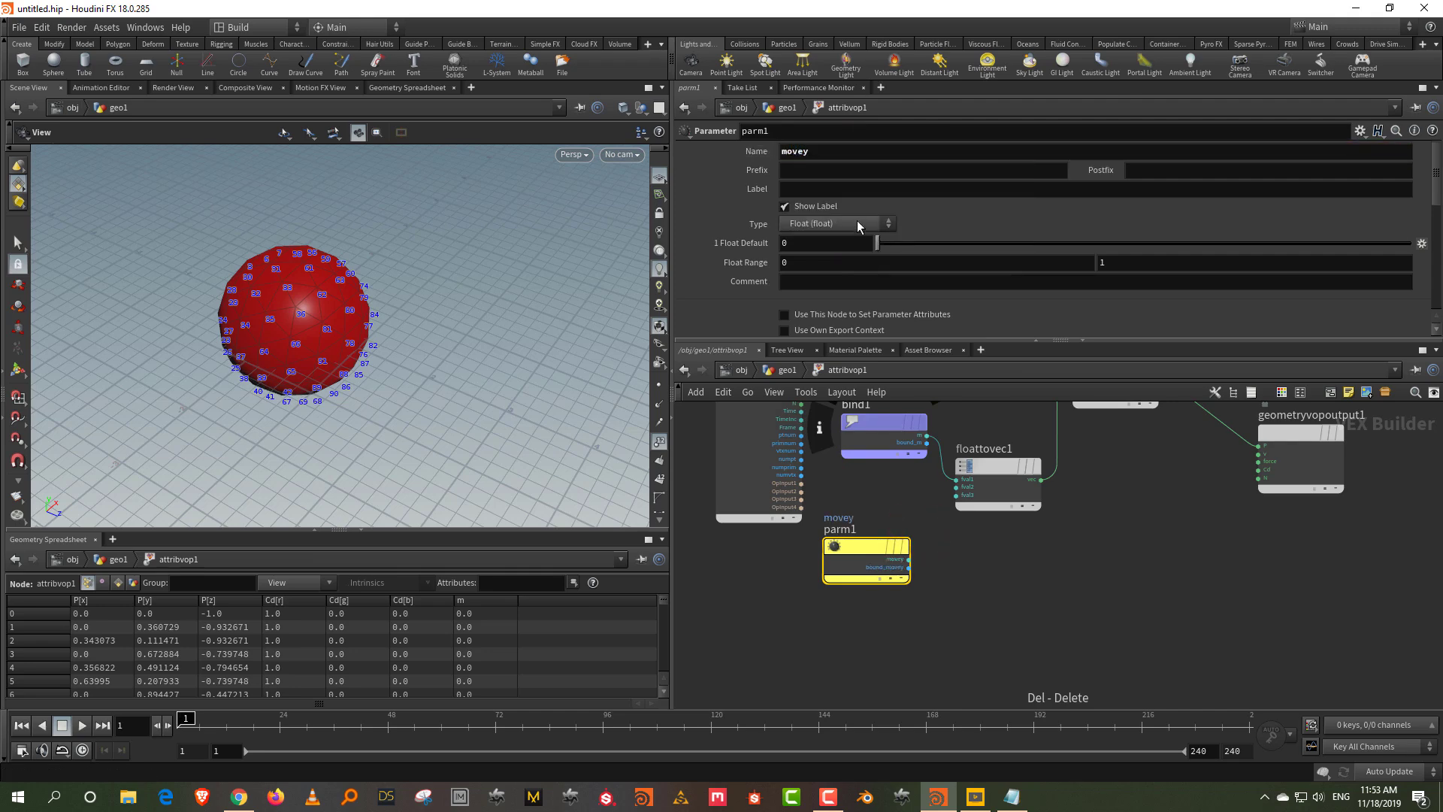
left_click(806, 187)
type("Move Y")
key("Return")
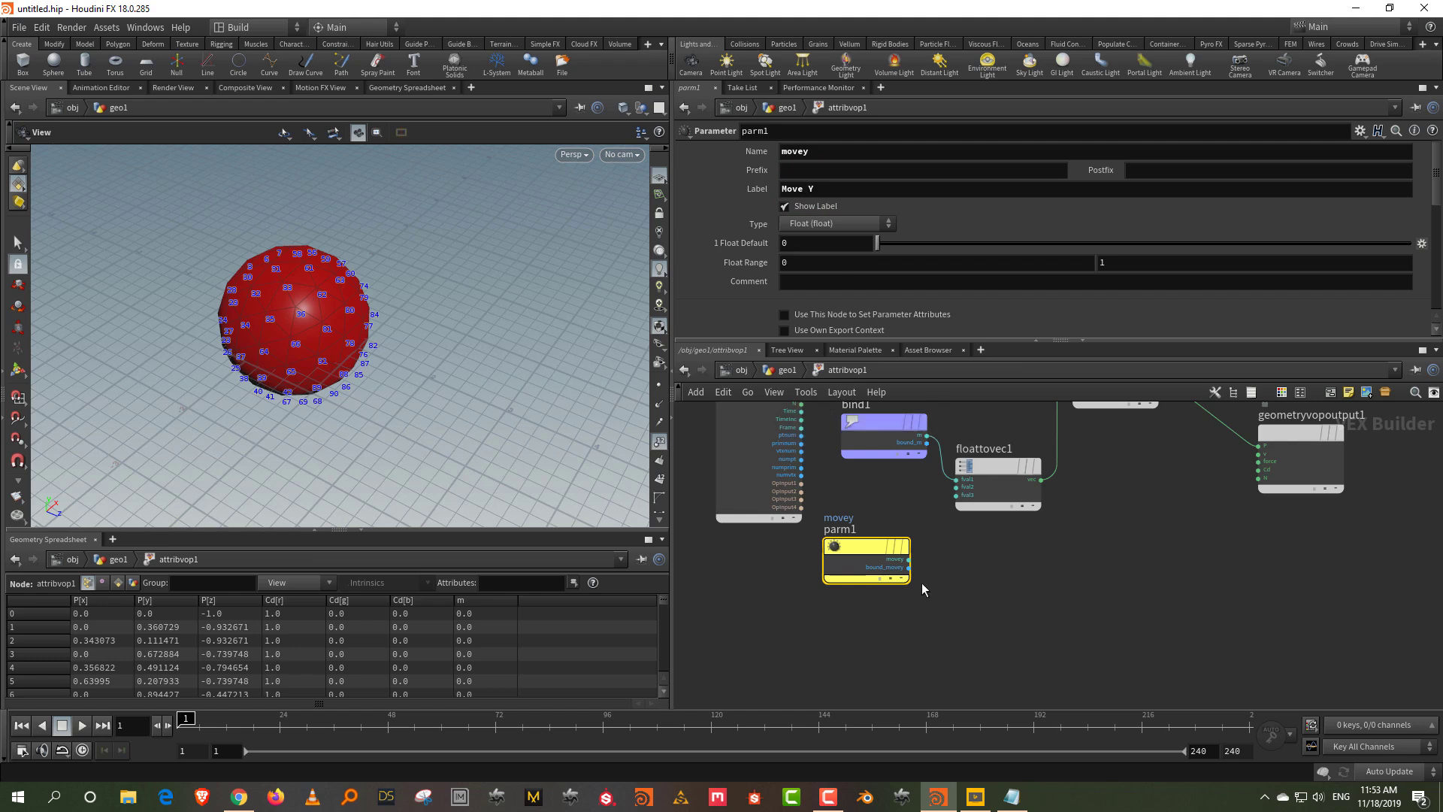
- Connect the Parameter node's movey output to the Float to Vector node's fval2 input
scroll(928, 539, "up", 2)
left_click(899, 570)
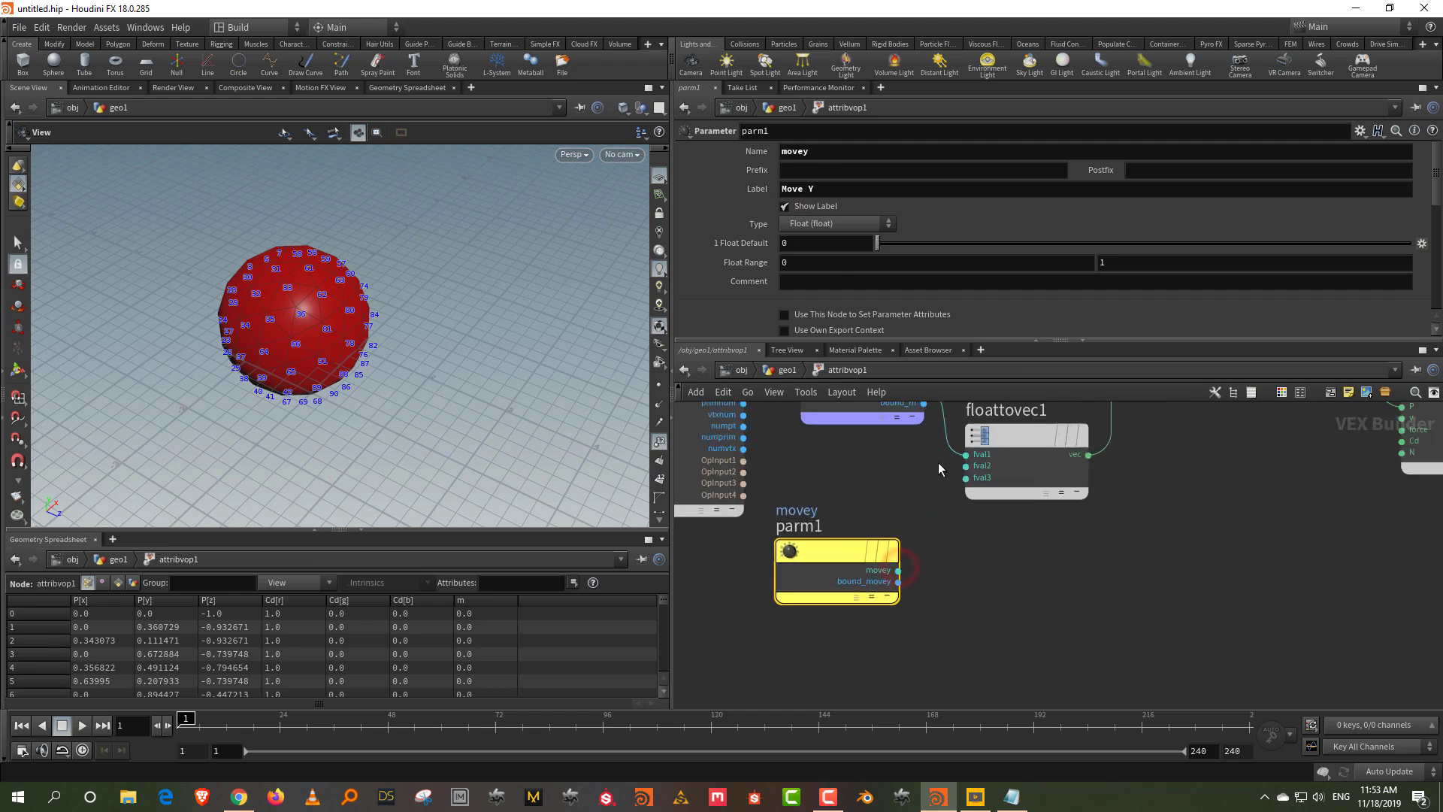
left_click(966, 466)
left_click(1127, 506)
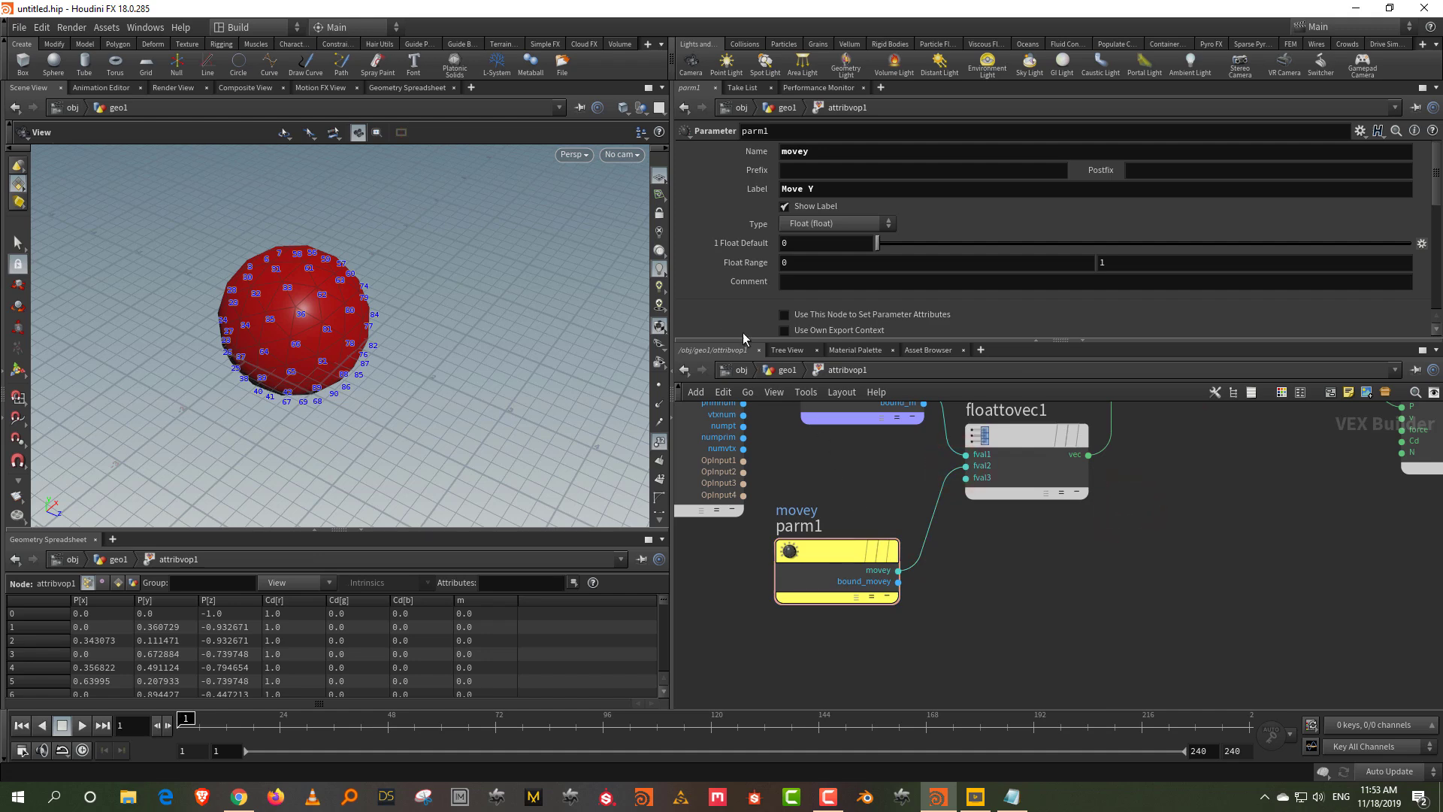
left_click(787, 370)
left_click_drag(804, 338, 815, 468)
left_click_drag(879, 410, 759, 418)
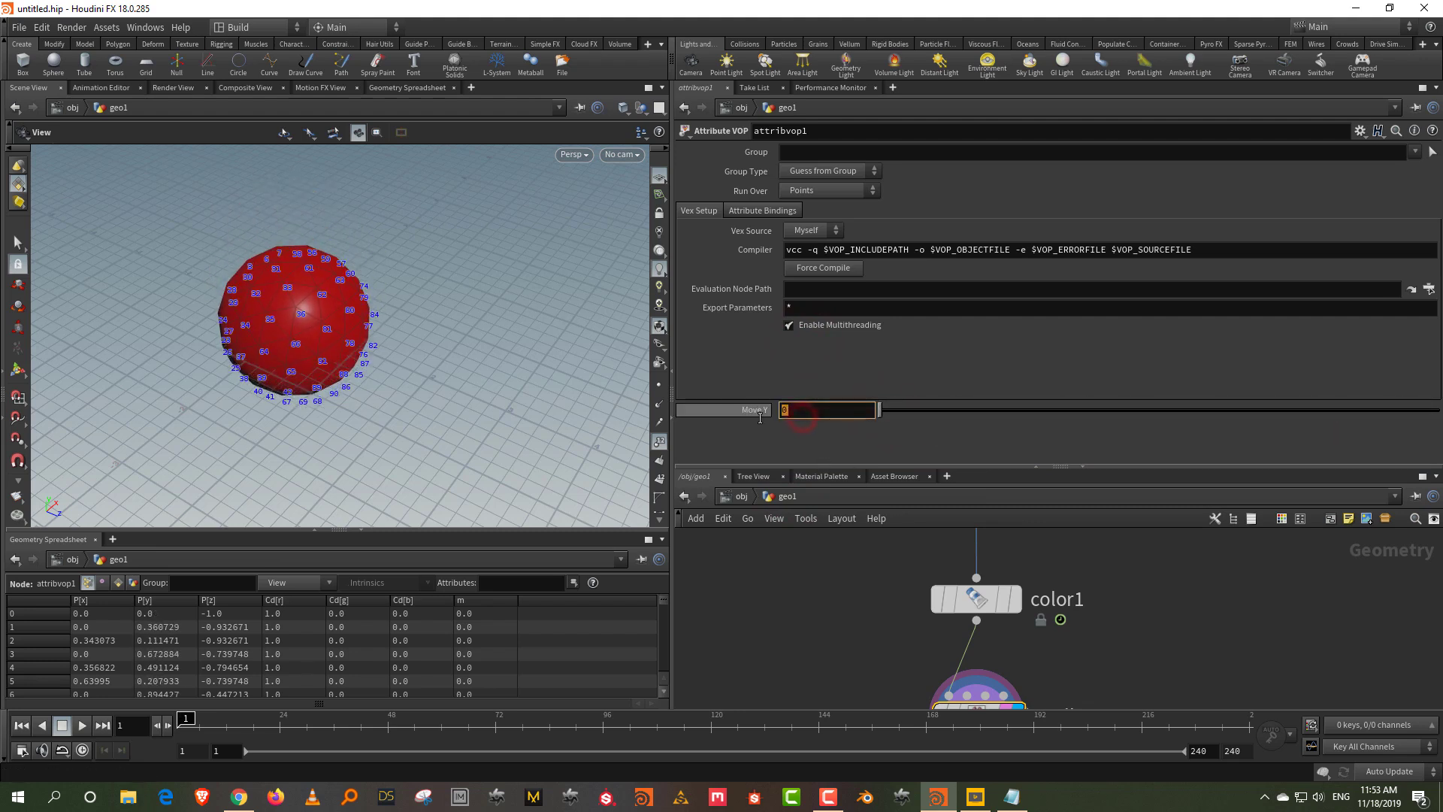
type("@Time")
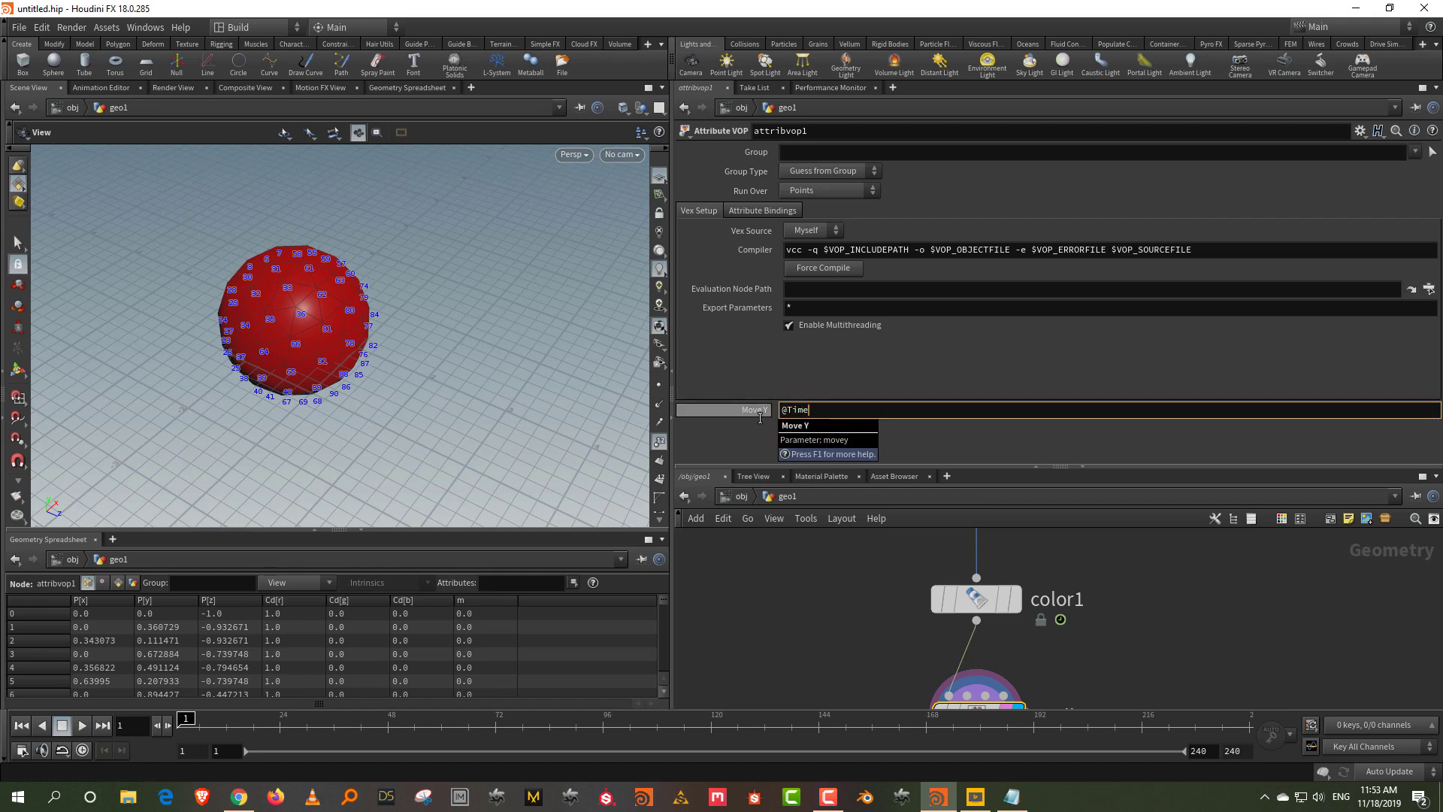
key("Return")
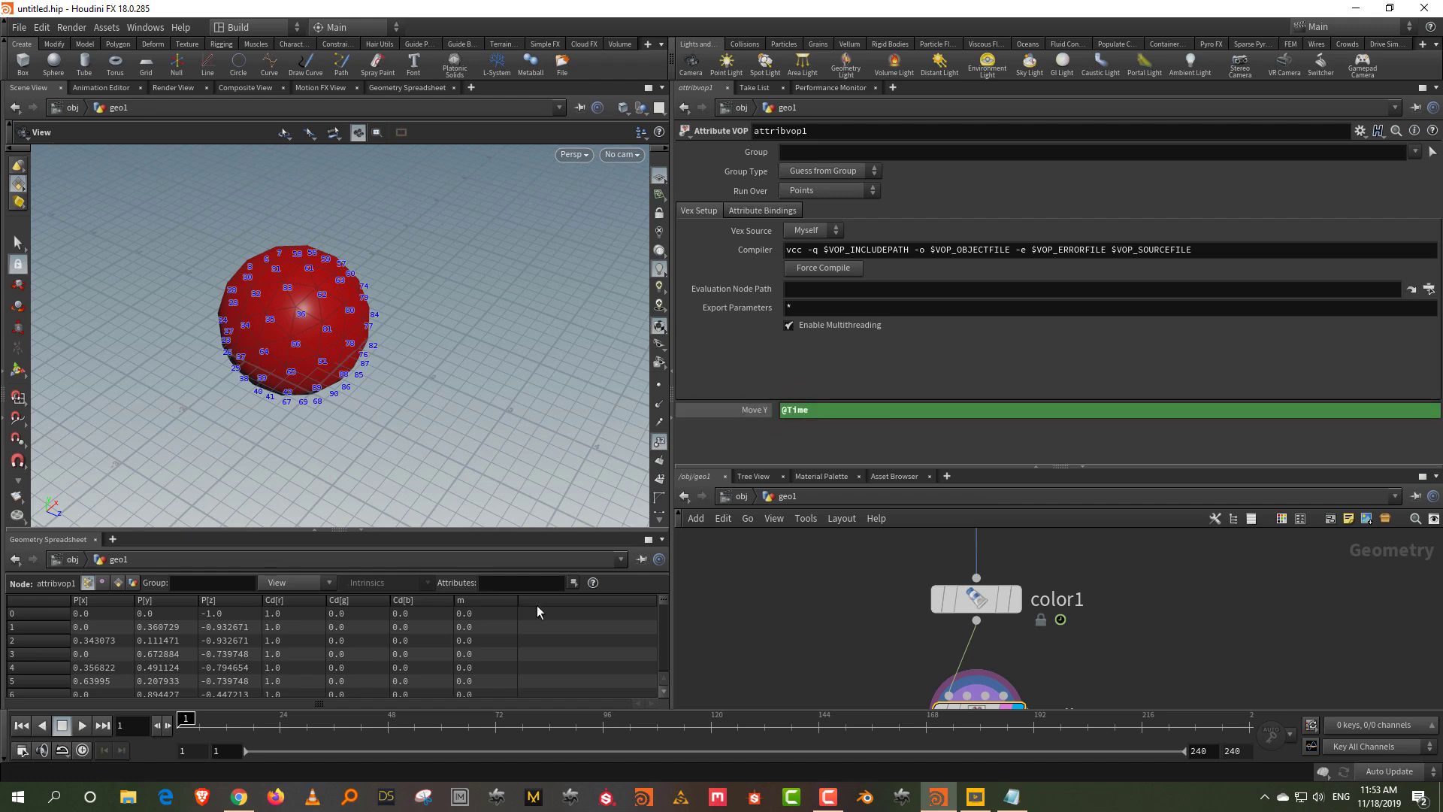
- Scrub the timeline and orbit the view to inspect the sphere's time-driven movement
mouse_move(197, 726)
left_mouse_down()
mouse_move(324, 733)
mouse_move(197, 739)
mouse_move(347, 734)
mouse_move(180, 733)
left_mouse_up()
left_click_drag(433, 332, 410, 347)
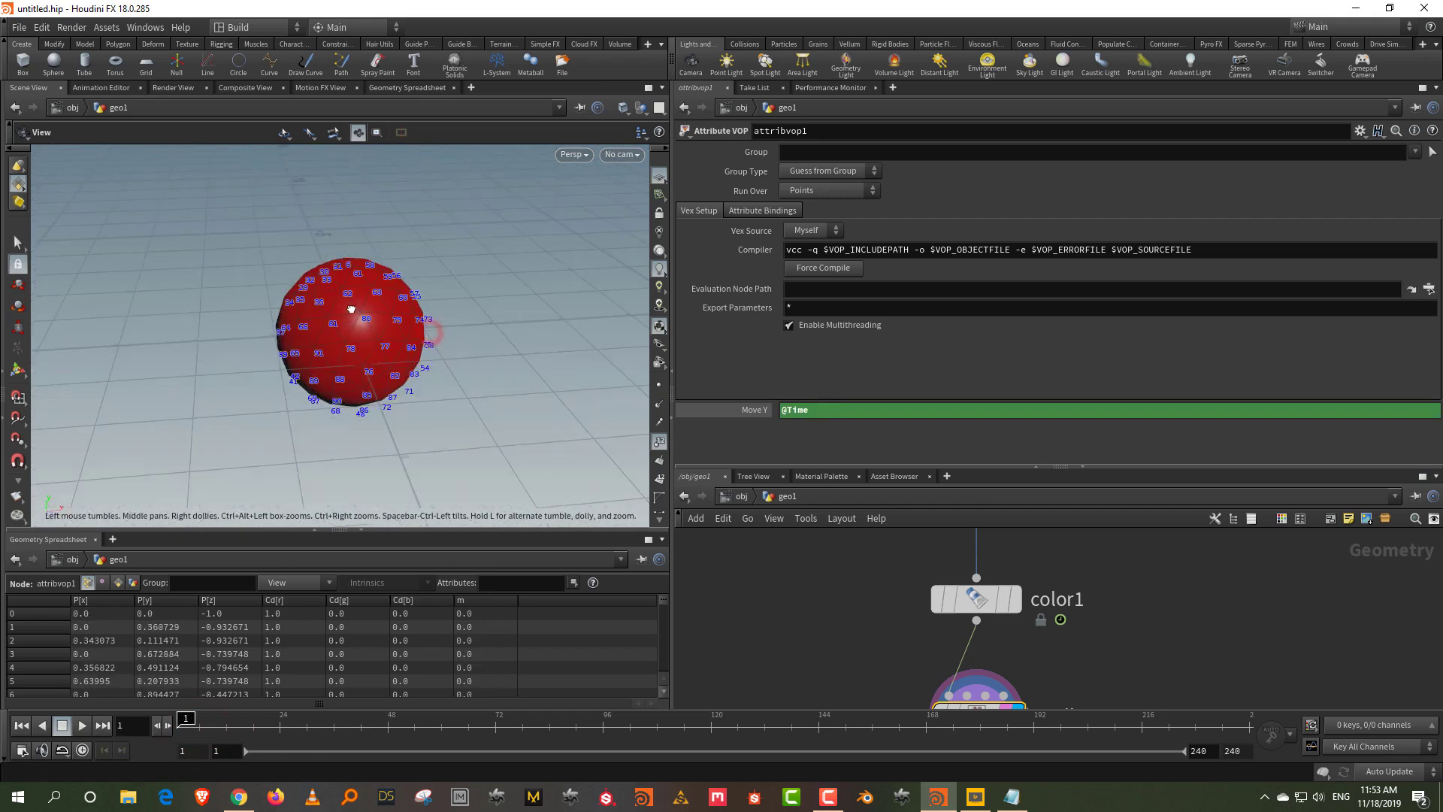
- Enlarge the network area, change attribwrangle1's VEXpression to f@m = 0.2;, and preview the motion along the timeline
left_click_drag(909, 467, 909, 298)
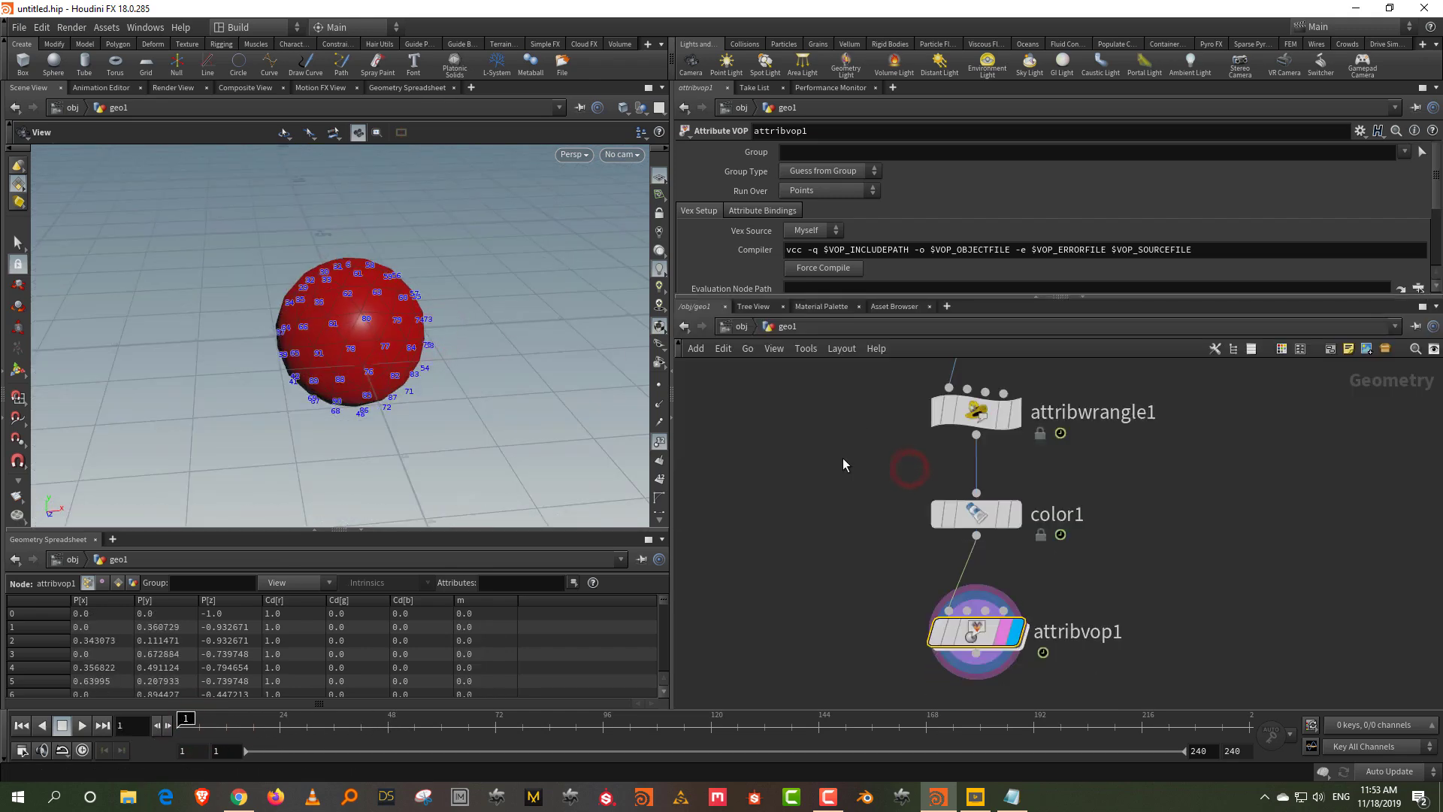
middle_click_drag(842, 376, 840, 562)
left_click_drag(839, 536, 1090, 610)
left_click(744, 242)
key("BackSpace")
key("BackSpace")
key("BackSpace")
key("BackSpace")
key("BackSpace")
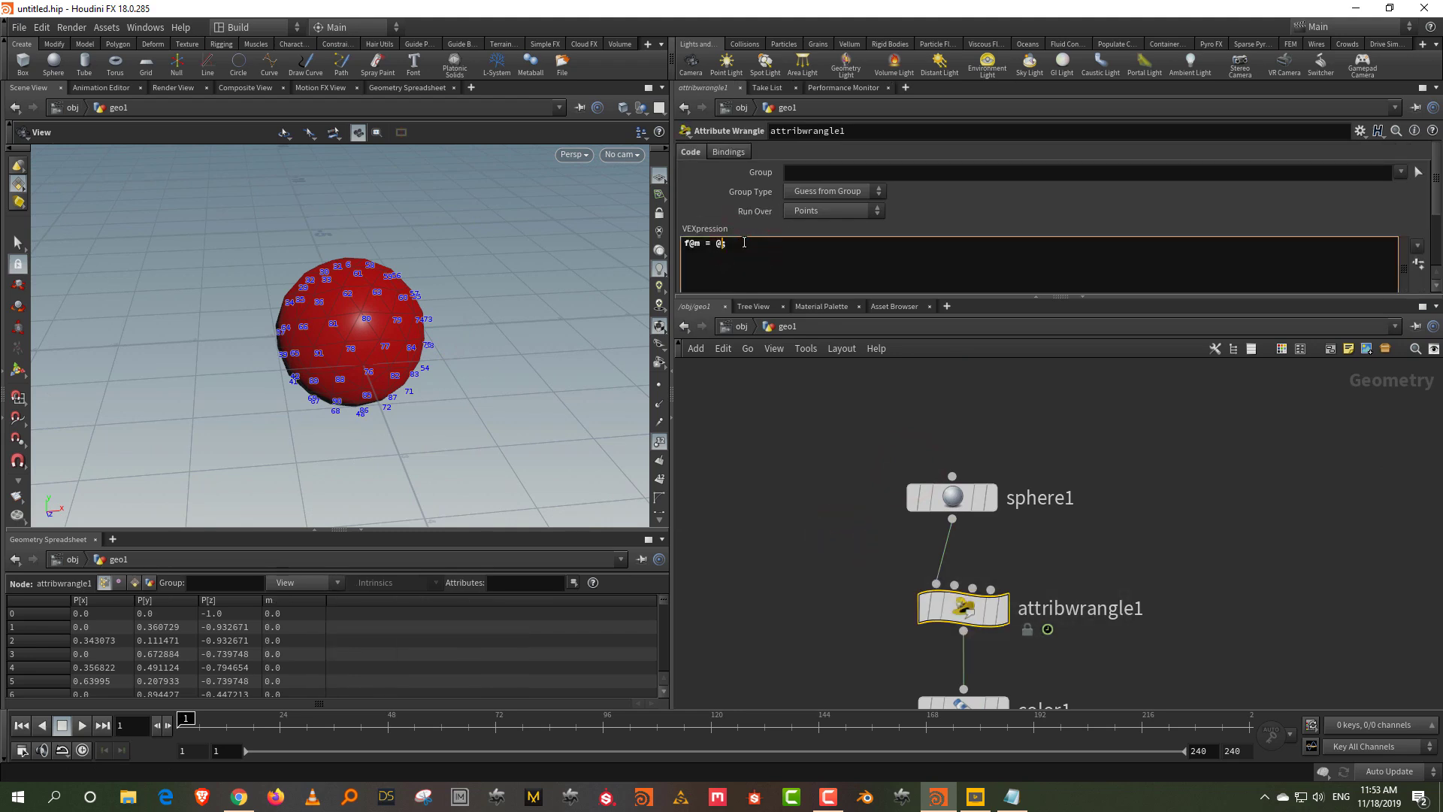
type("0.2")
left_click(789, 448)
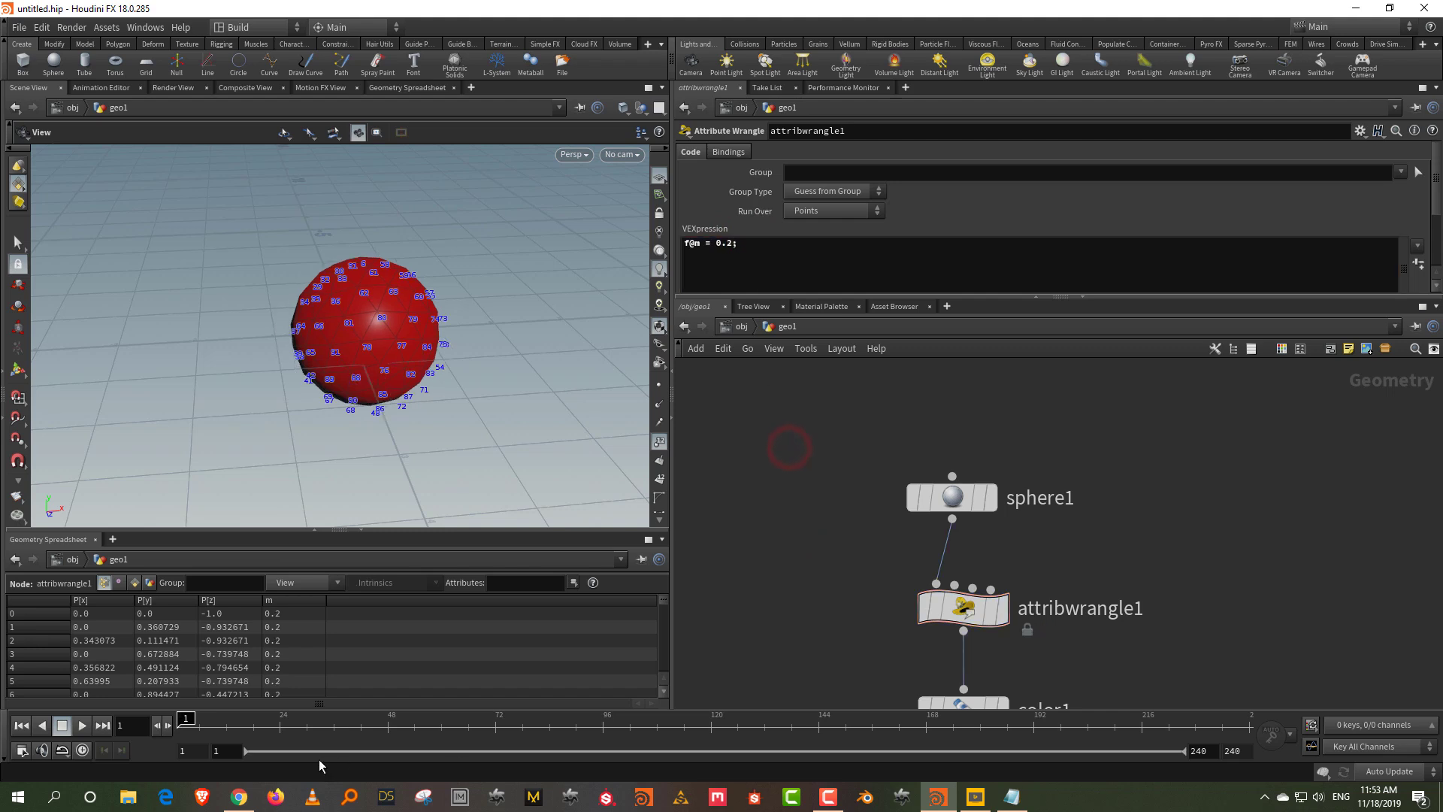
left_click_drag(199, 720, 310, 679)
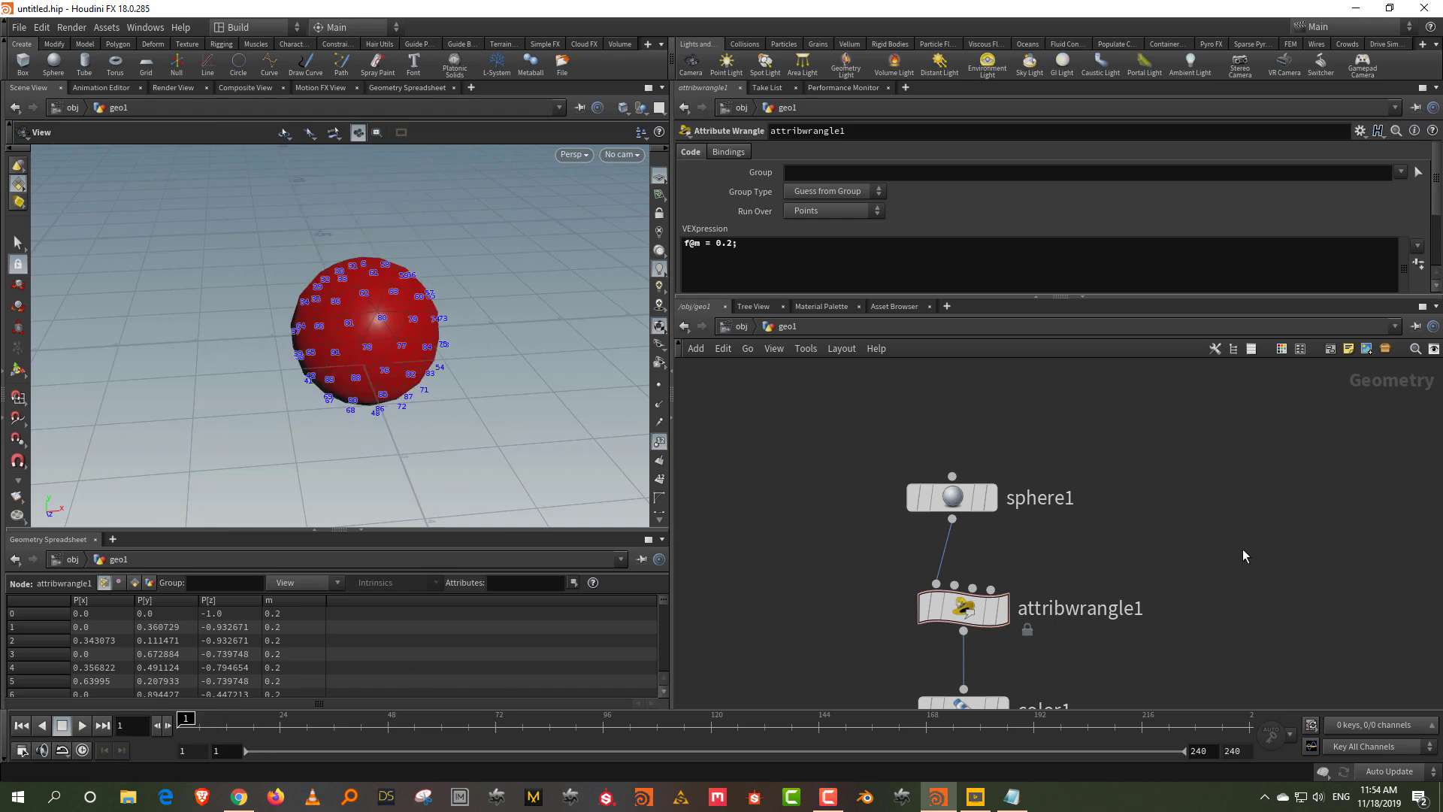
- Frame the geo1 network, tidy the spacing of its nodes, and hide the point numbers in the viewport
key("h")
left_click_drag(908, 430, 1142, 642)
left_click_drag(1019, 478, 1021, 509)
left_click(1100, 443)
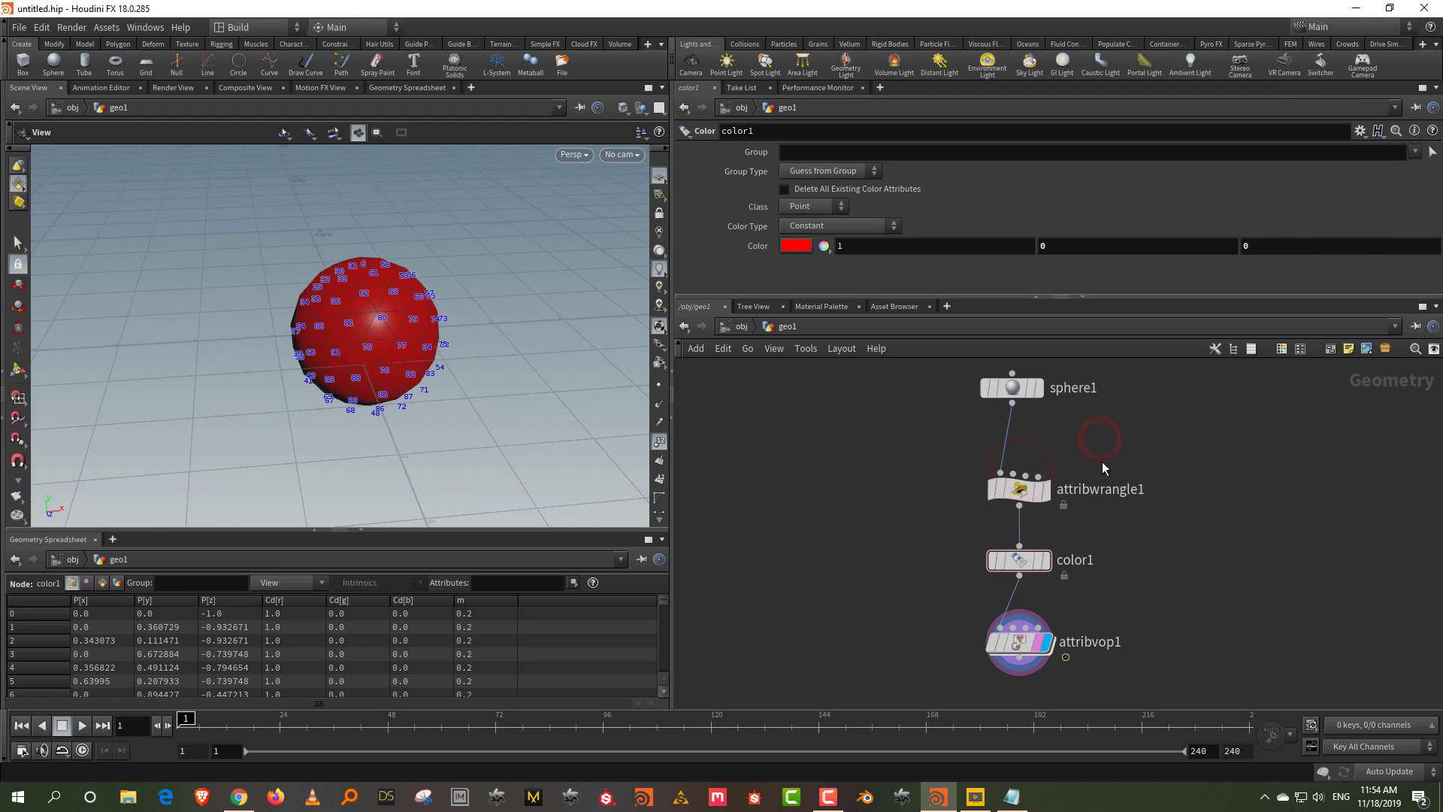
left_click(655, 447)
- Add a Test Geometry: Rubber Toy node and connect it to attribwrangle1's first input
left_click(1079, 418)
key("Tab")
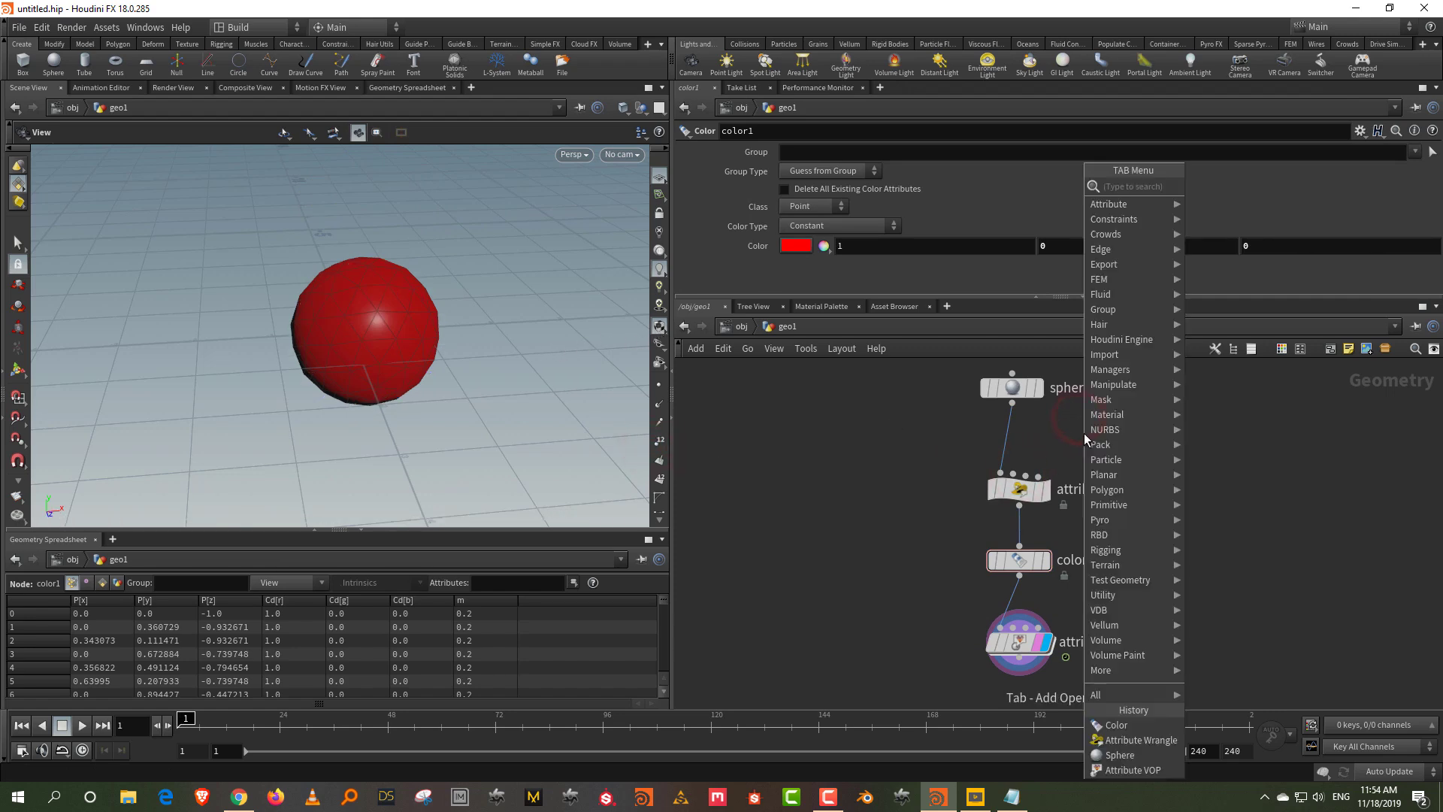
type("test")
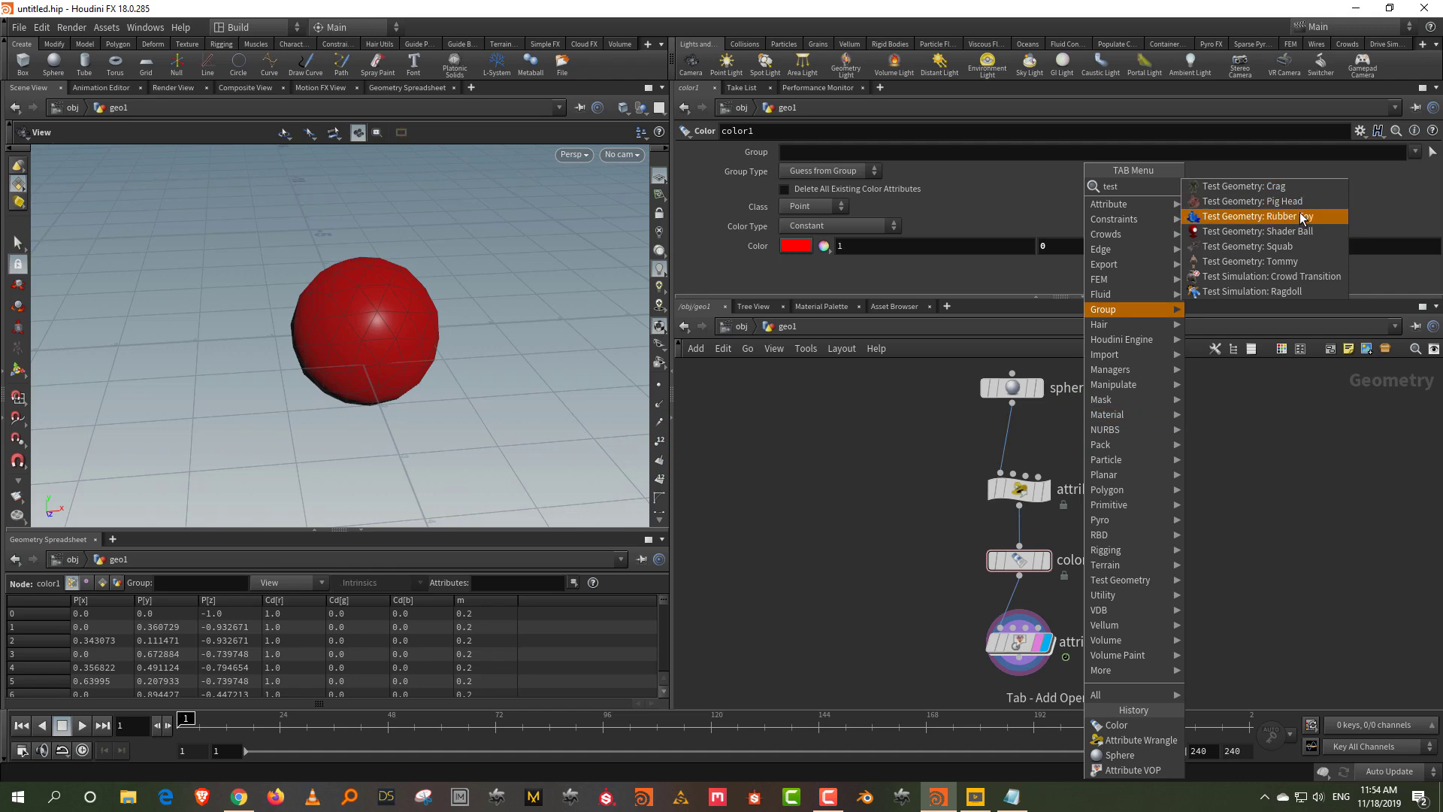
left_click(1302, 218)
left_click(883, 414)
left_click_drag(883, 429, 982, 473)
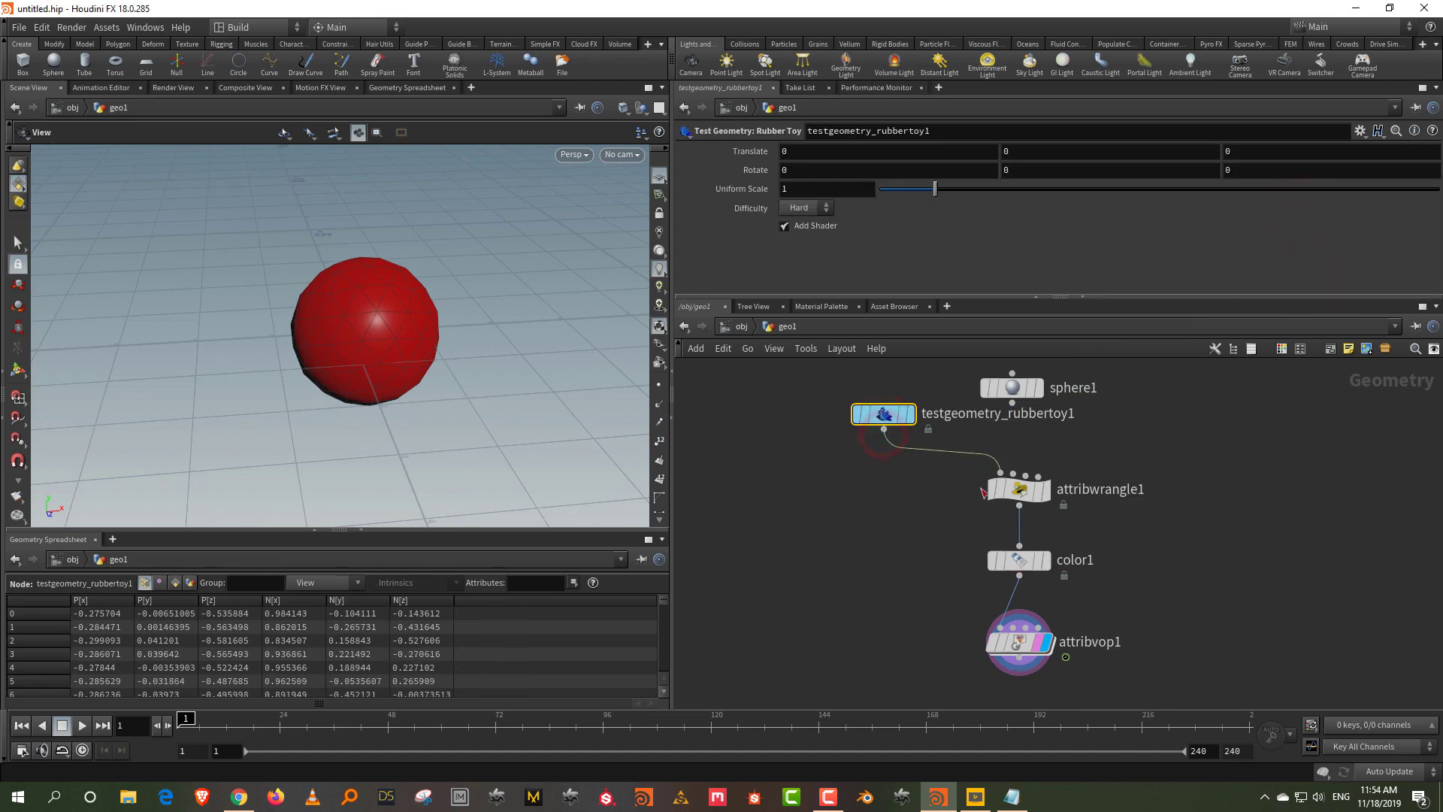
- Inspect the rubber toy in the viewport and scrub the timeline to preview its movement
left_click_drag(370, 323, 293, 377)
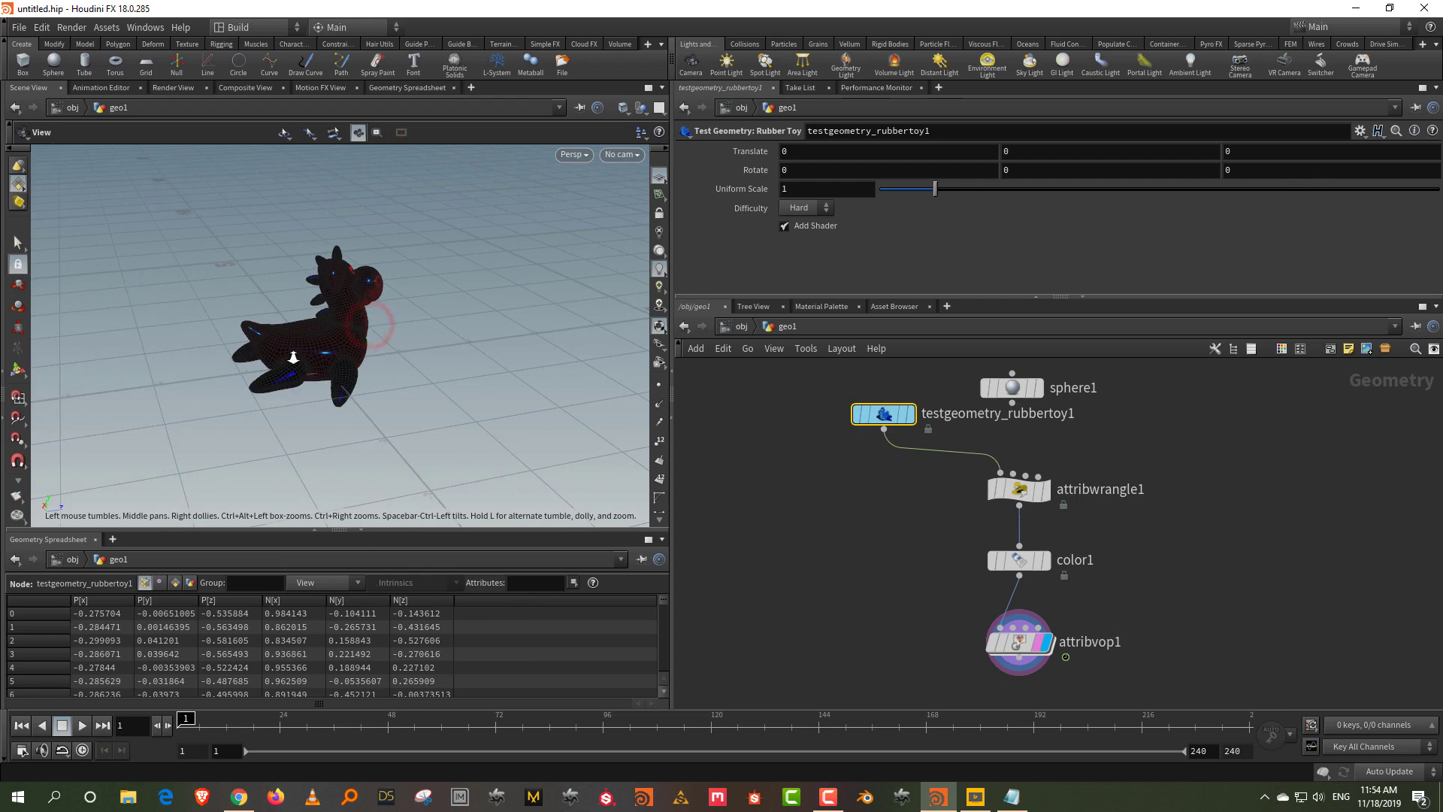
right_click_drag(293, 379, 343, 233)
middle_click_drag(342, 233, 360, 291)
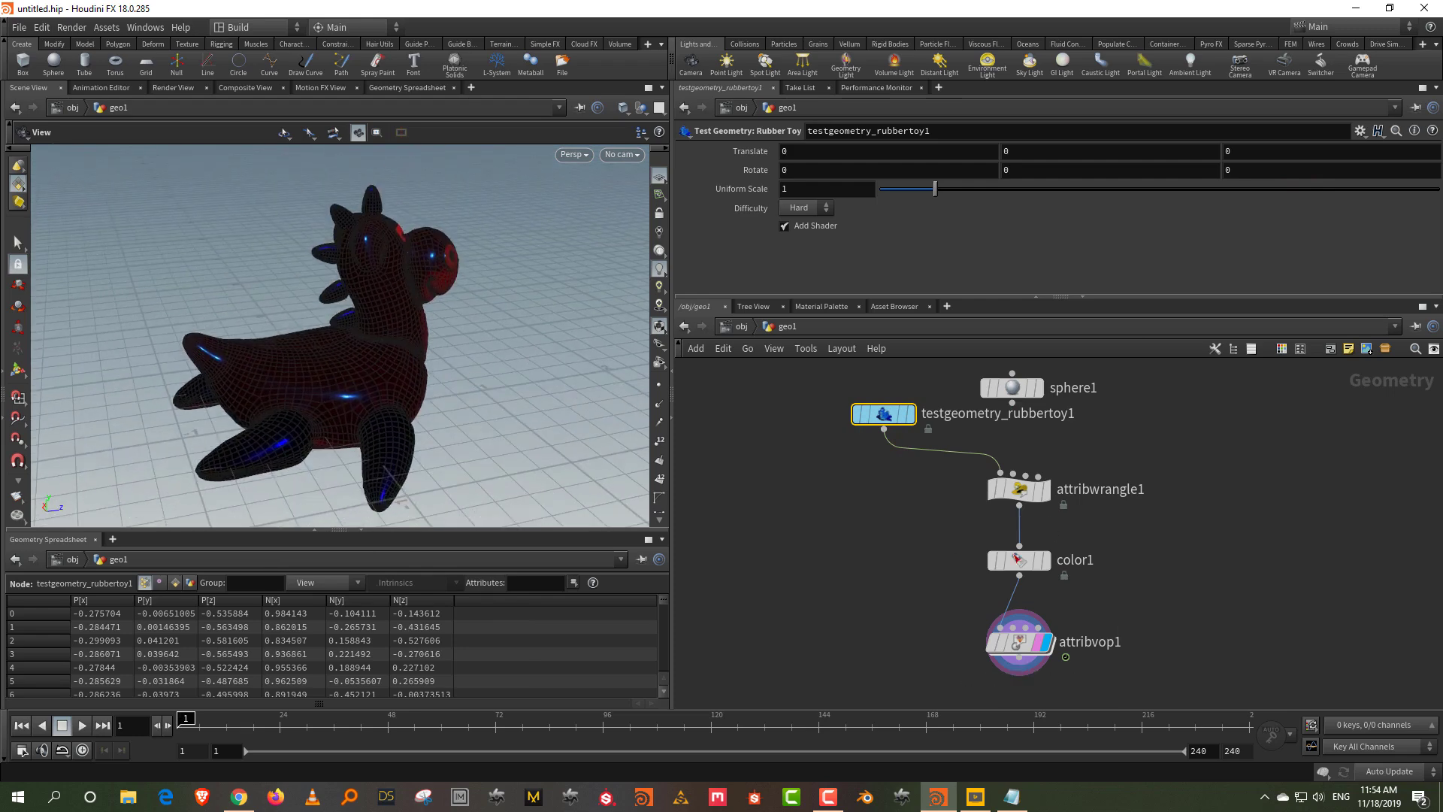
left_click_drag(188, 720, 70, 697)
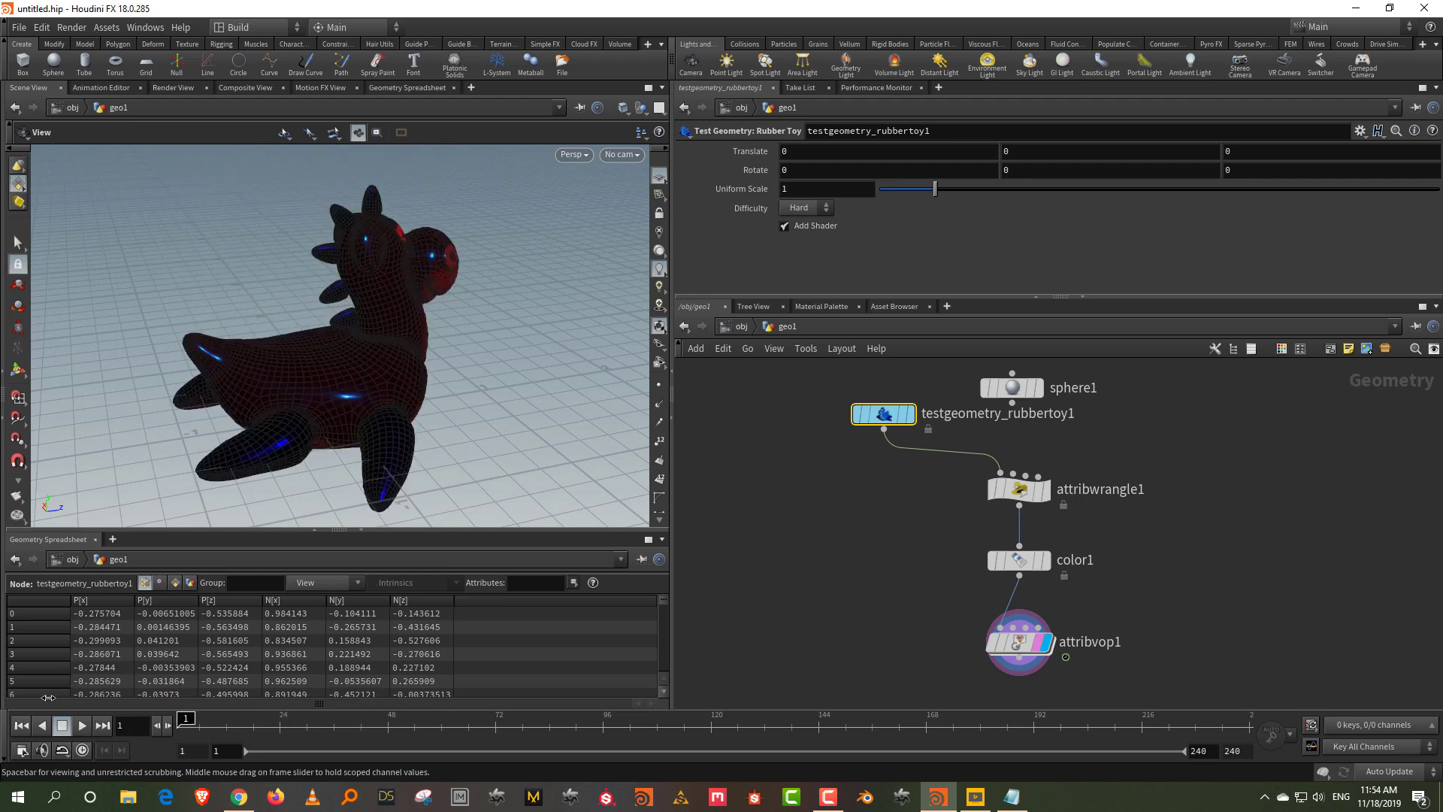
scroll(361, 376, "down", 2)
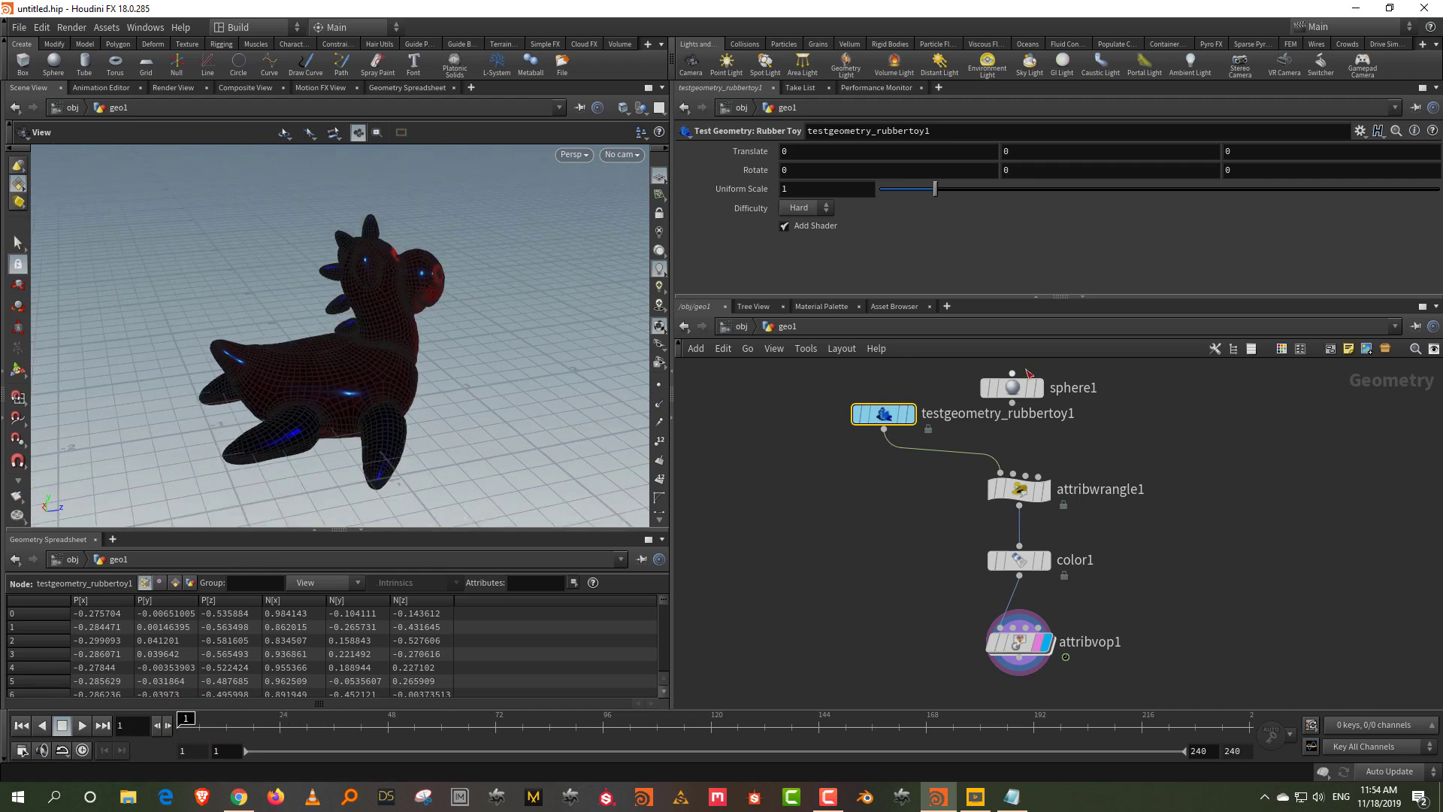
- Reconnect sphere1 to attribwrangle1's first input, and move the rubber toy node away from the chain
left_click_drag(1016, 388, 1001, 474)
left_click_drag(868, 415, 790, 384)
left_click_drag(1079, 390, 1026, 413)
left_click(1191, 395)
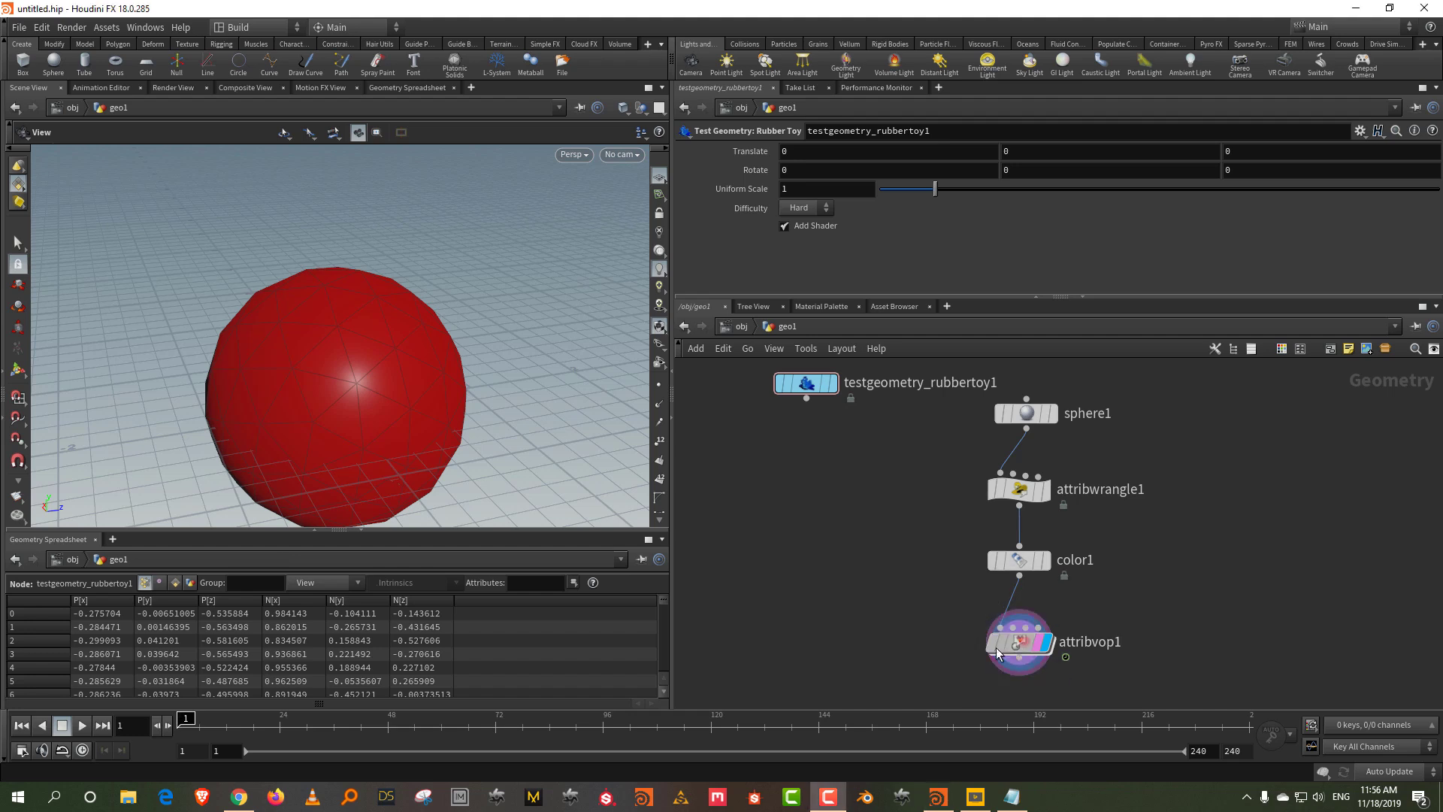
- Move attribvop1 aside and cut its wire from color1
left_click_drag(1026, 645, 850, 638)
key("y")
left_click_drag(967, 626, 805, 545)
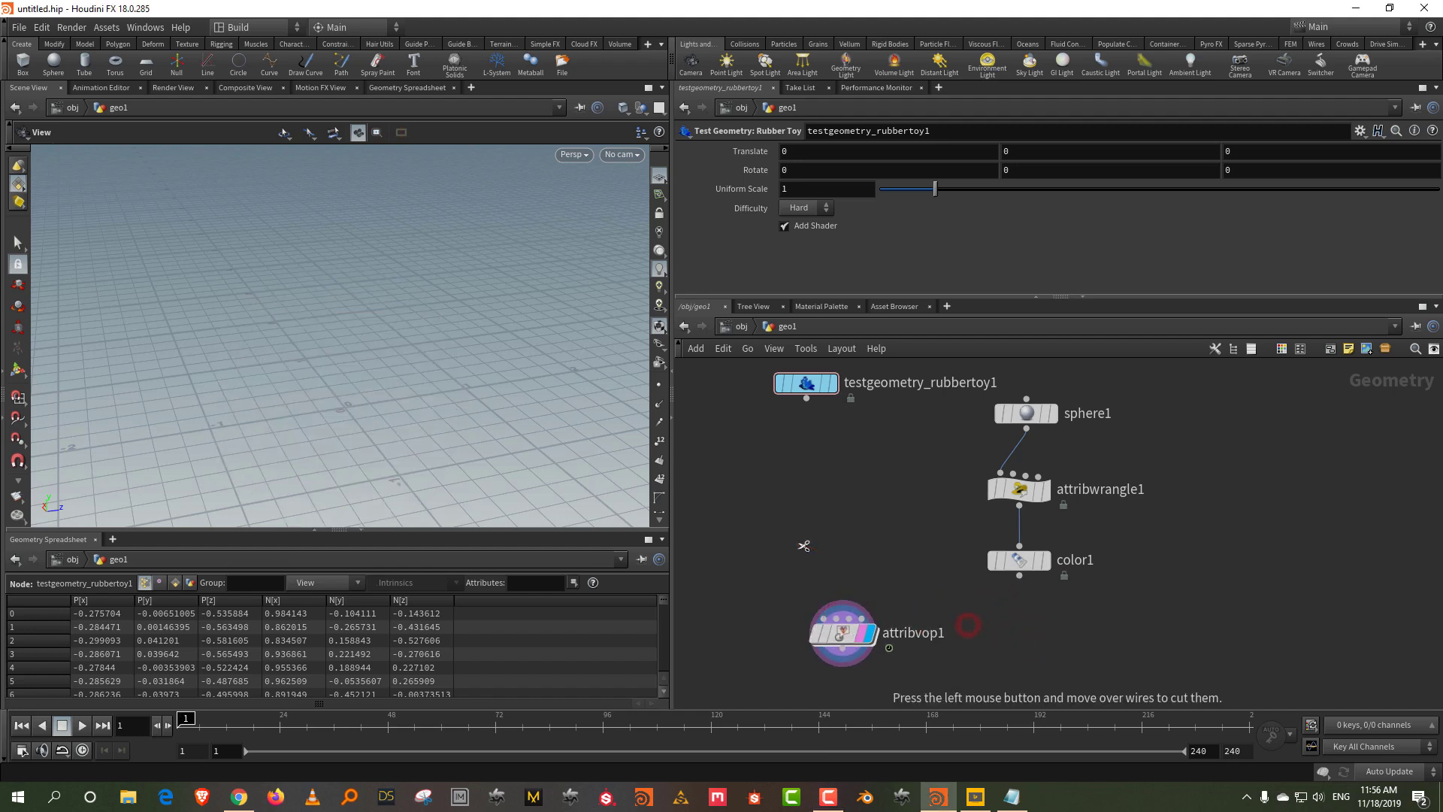
left_click_drag(848, 649, 789, 634)
- Add a new Attribute VOP node below color1 and connect color1's output to its first input
key("Tab")
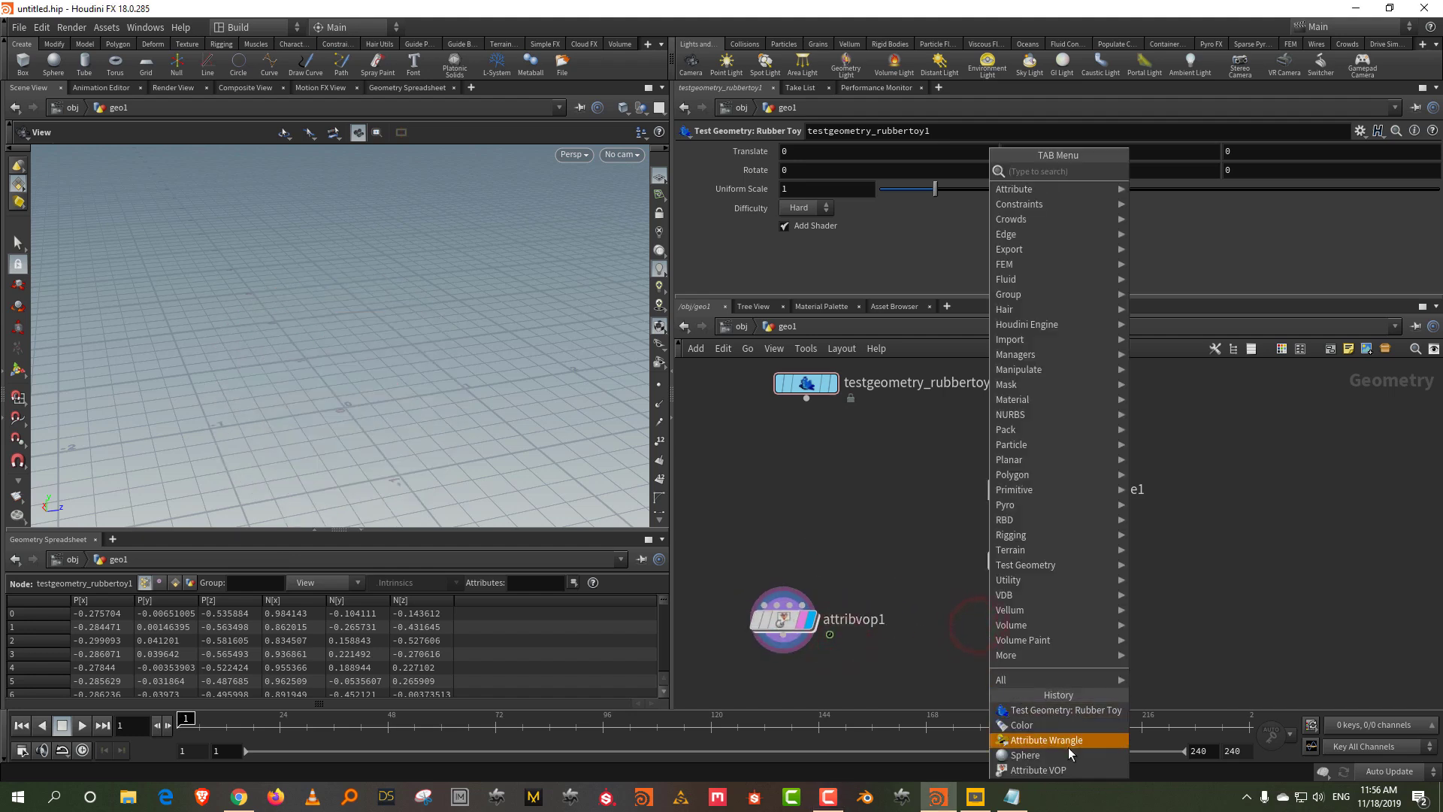
left_click(1036, 770)
left_click(1028, 653)
left_click_drag(1019, 575, 1008, 638)
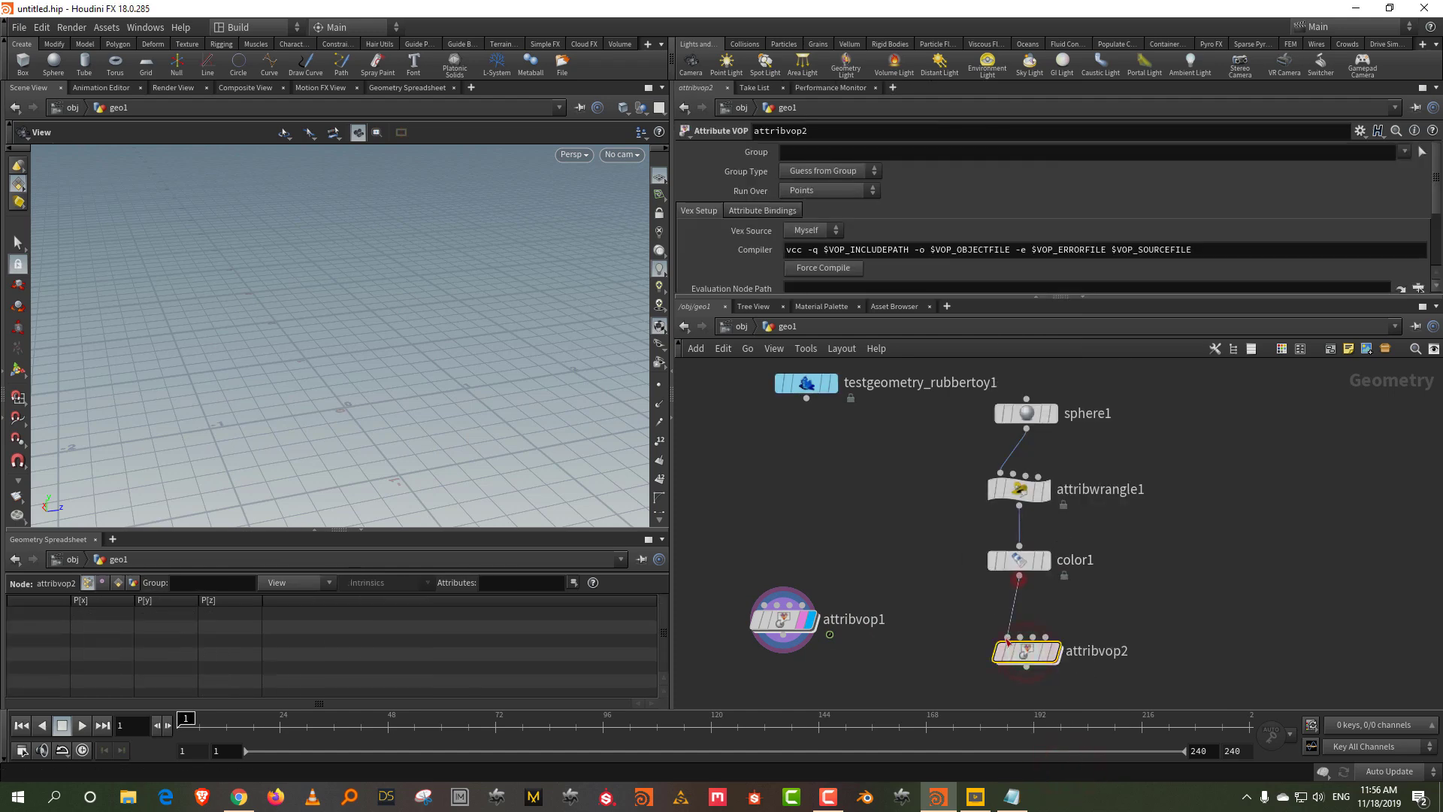
- Rename the new Attribute VOP node Displace and make it the displayed node
double_click(1086, 657)
type("D")
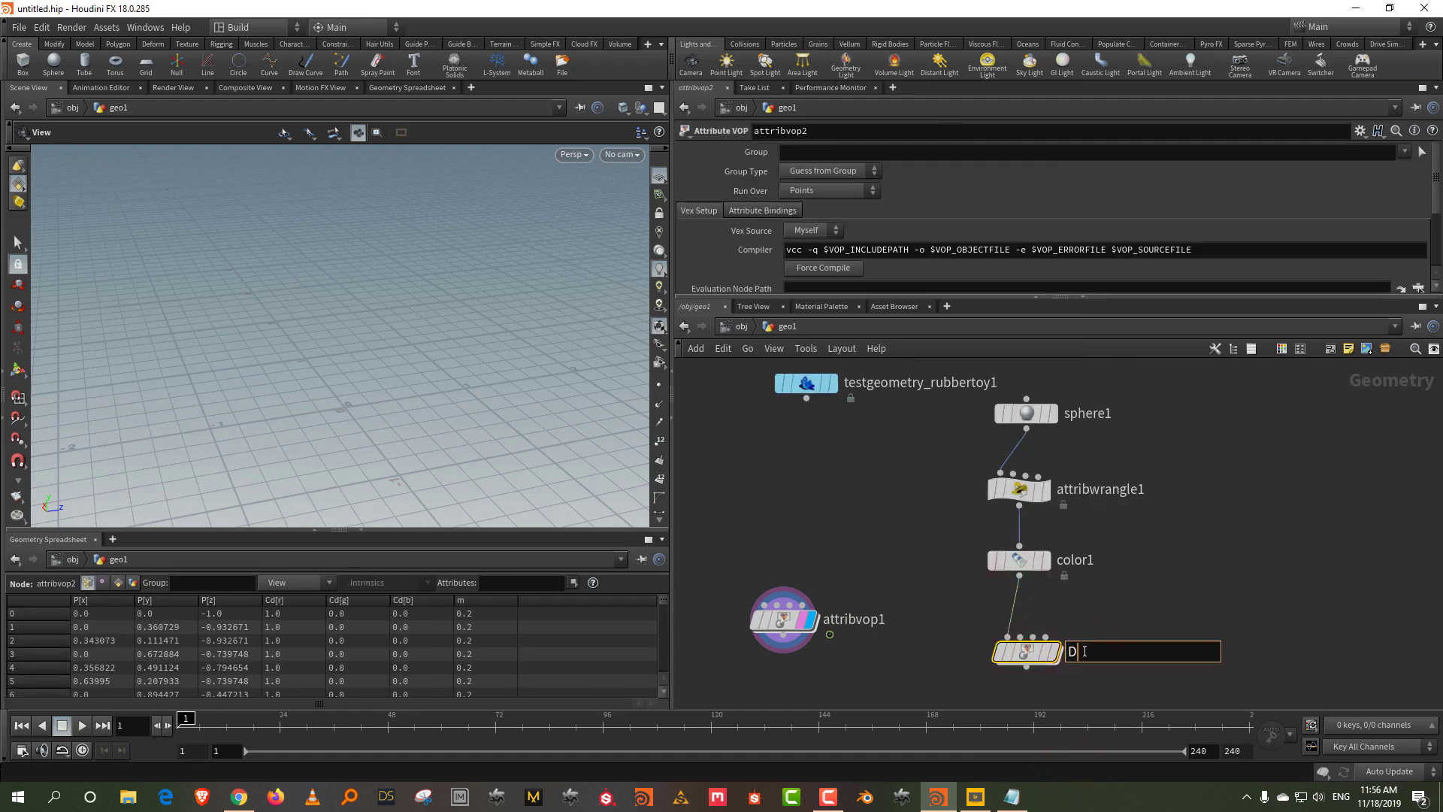
type("ispalce")
key("Return")
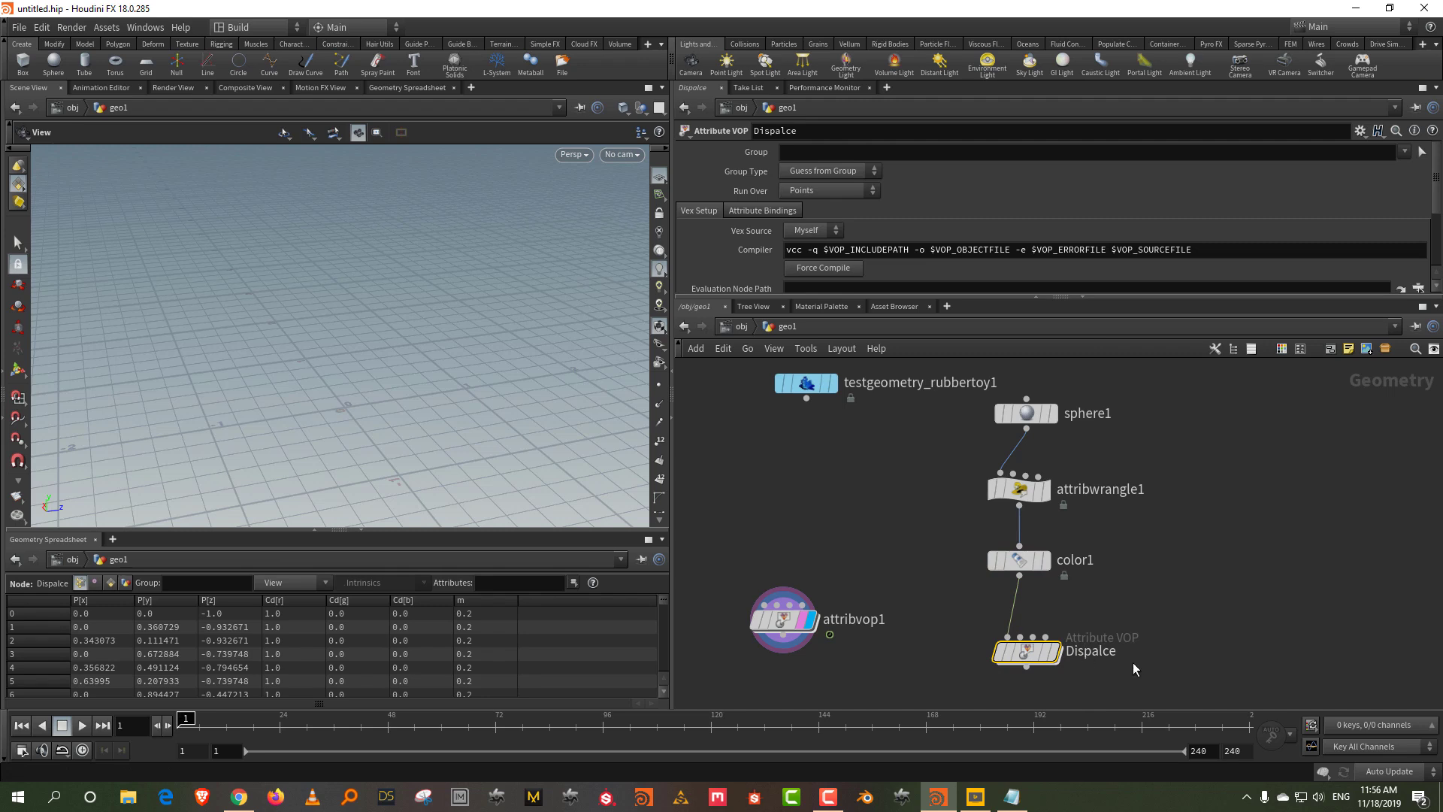
double_click(1094, 656)
type("Displa")
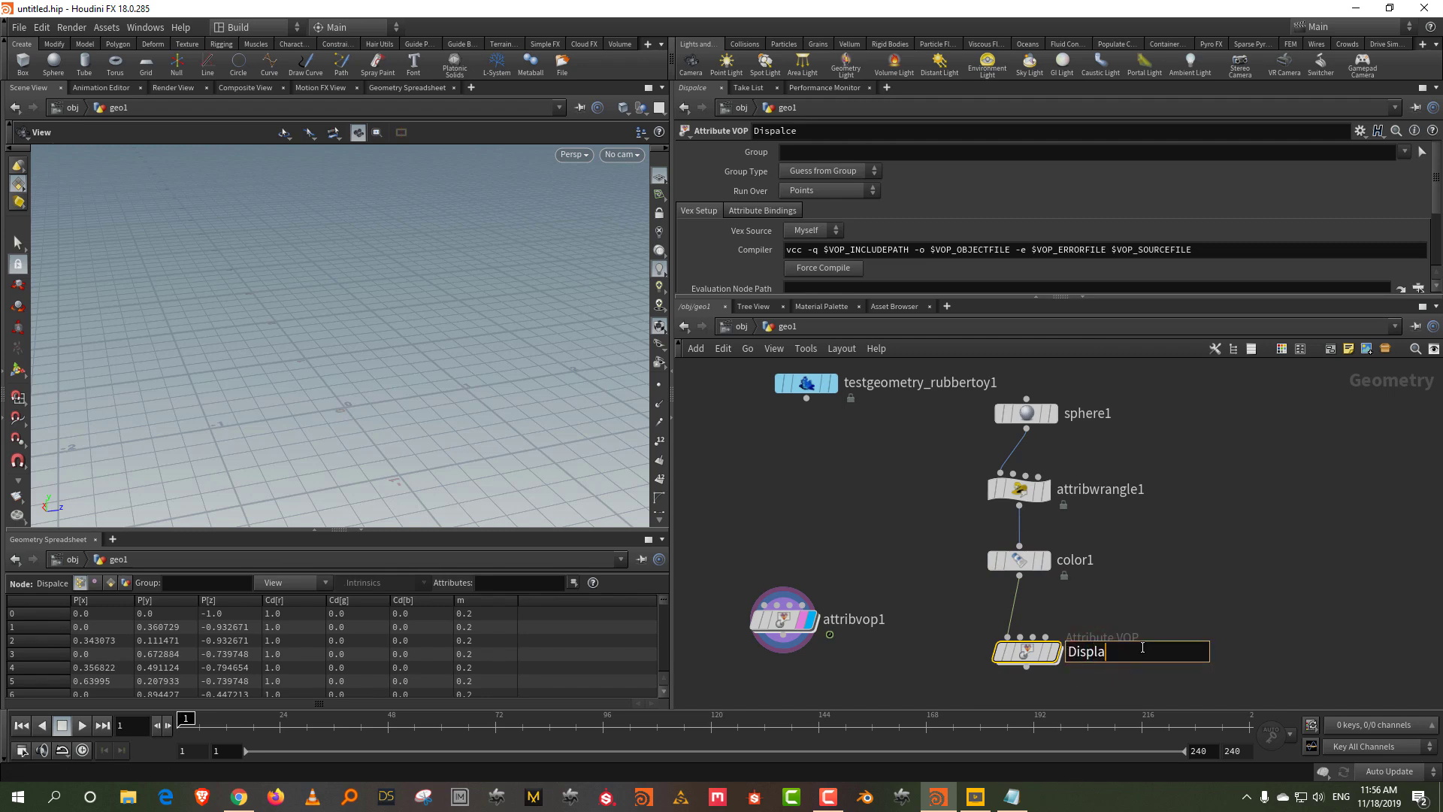
type("ce")
key("Return")
left_click(1054, 651)
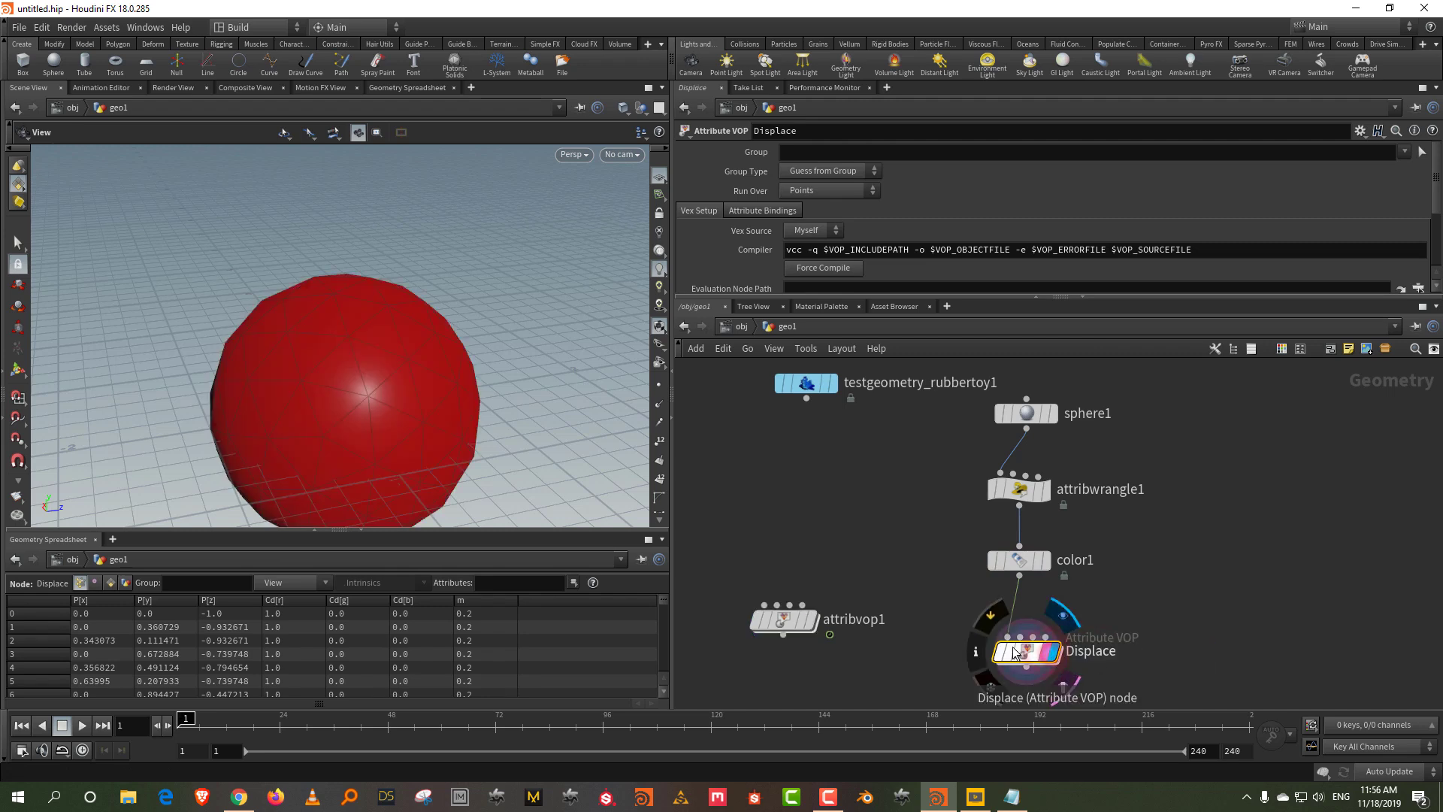
- Set sphere1's Frequency to 20 and enlarge the network area again
left_click_drag(1104, 445, 948, 449)
left_click(808, 286)
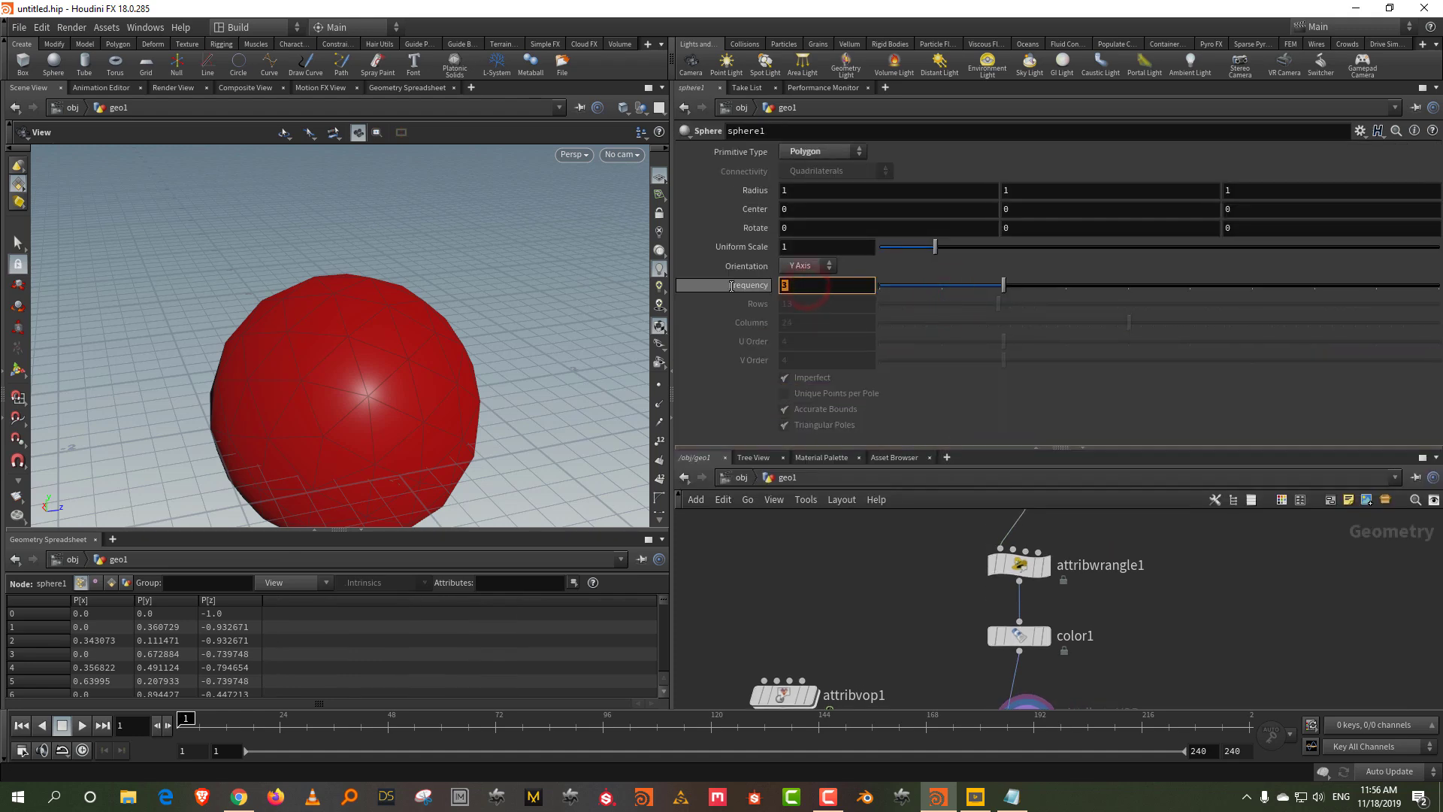
type("20")
key("Return")
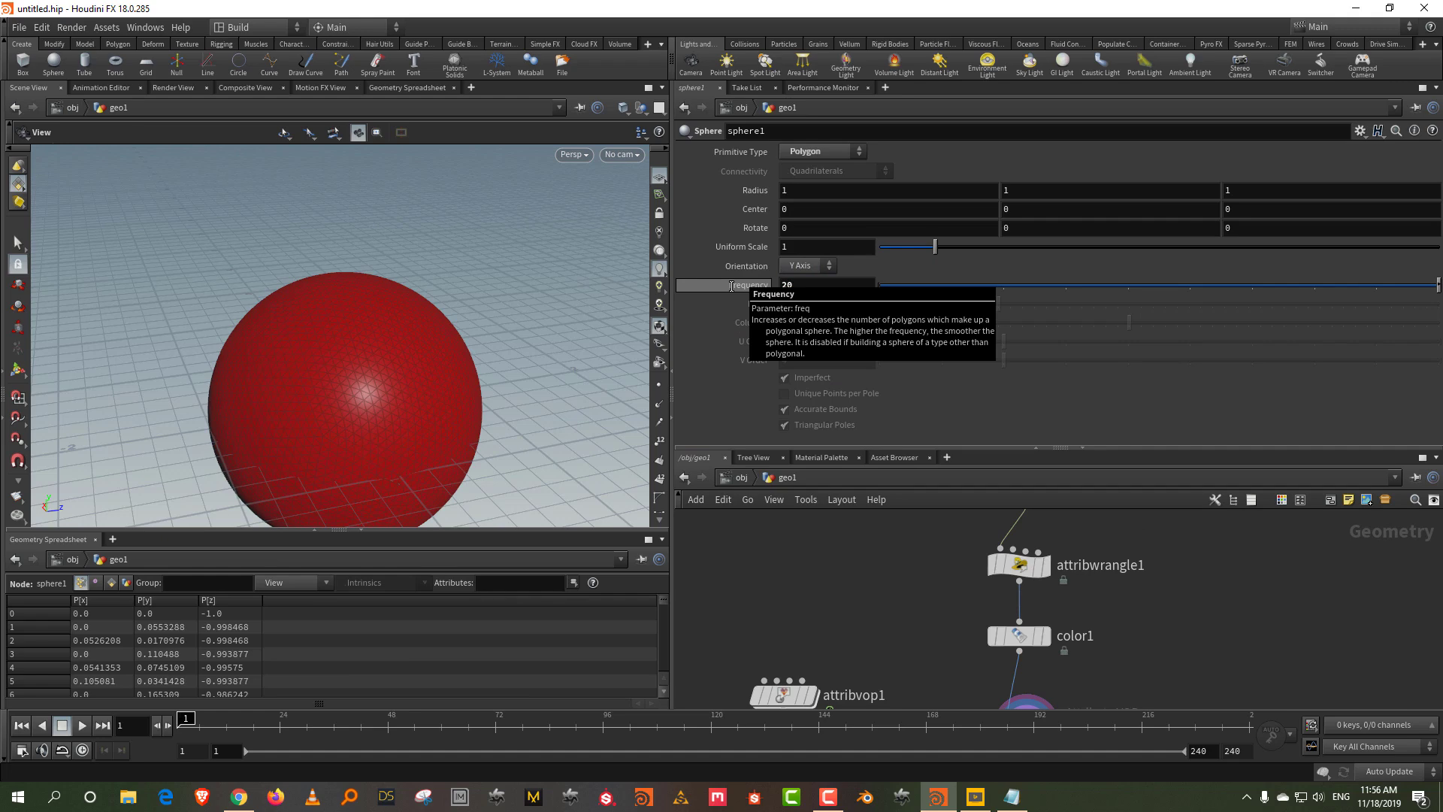
left_click_drag(923, 449, 925, 317)
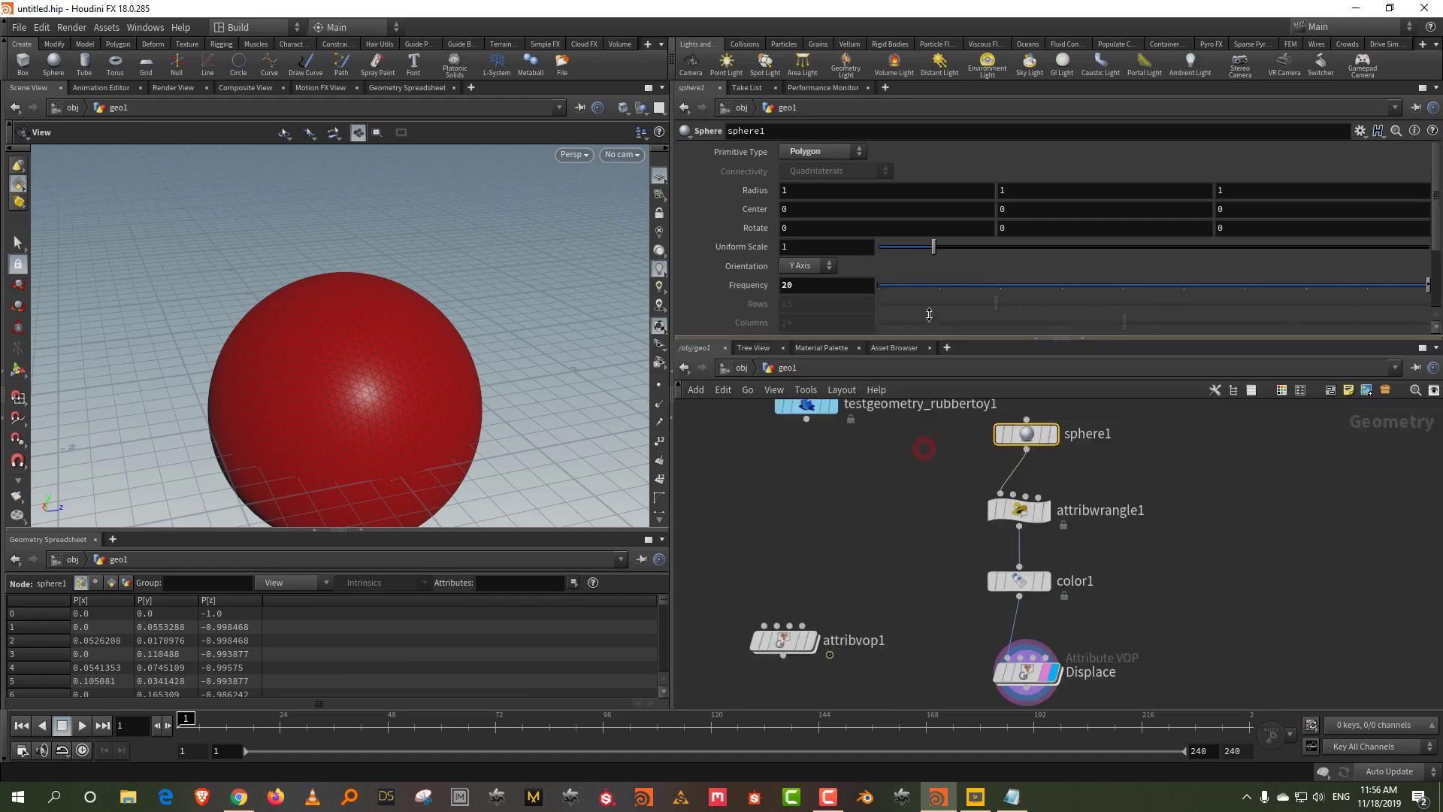
- Move attribwrangle1 and color1 above attribvop1 as a separate branch, and wire sphere1 directly into Displace
left_click_drag(956, 487, 1040, 599)
left_click_drag(1026, 501, 782, 497)
left_click_drag(787, 577, 763, 613)
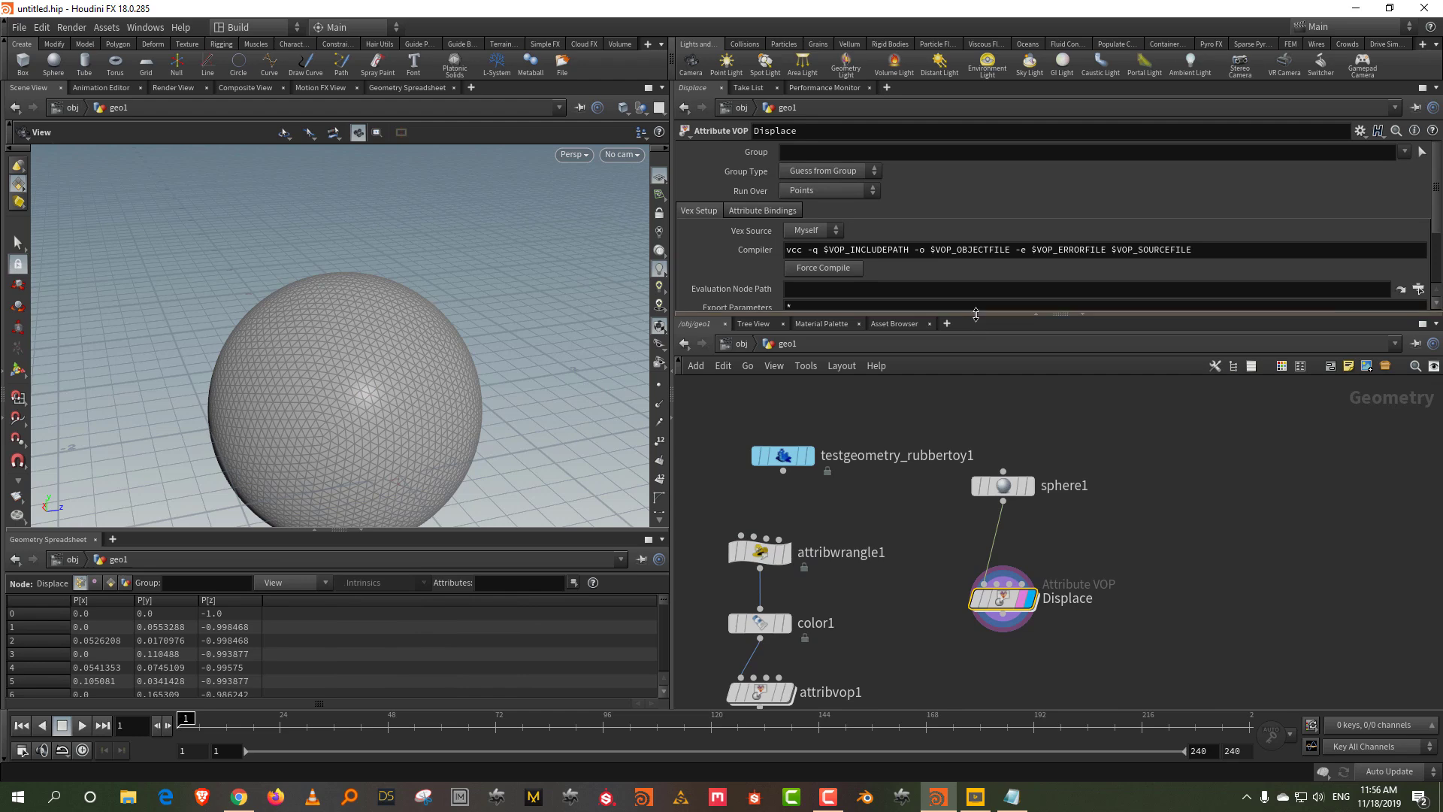
left_click_drag(976, 314, 976, 353)
mouse_move(1021, 513)
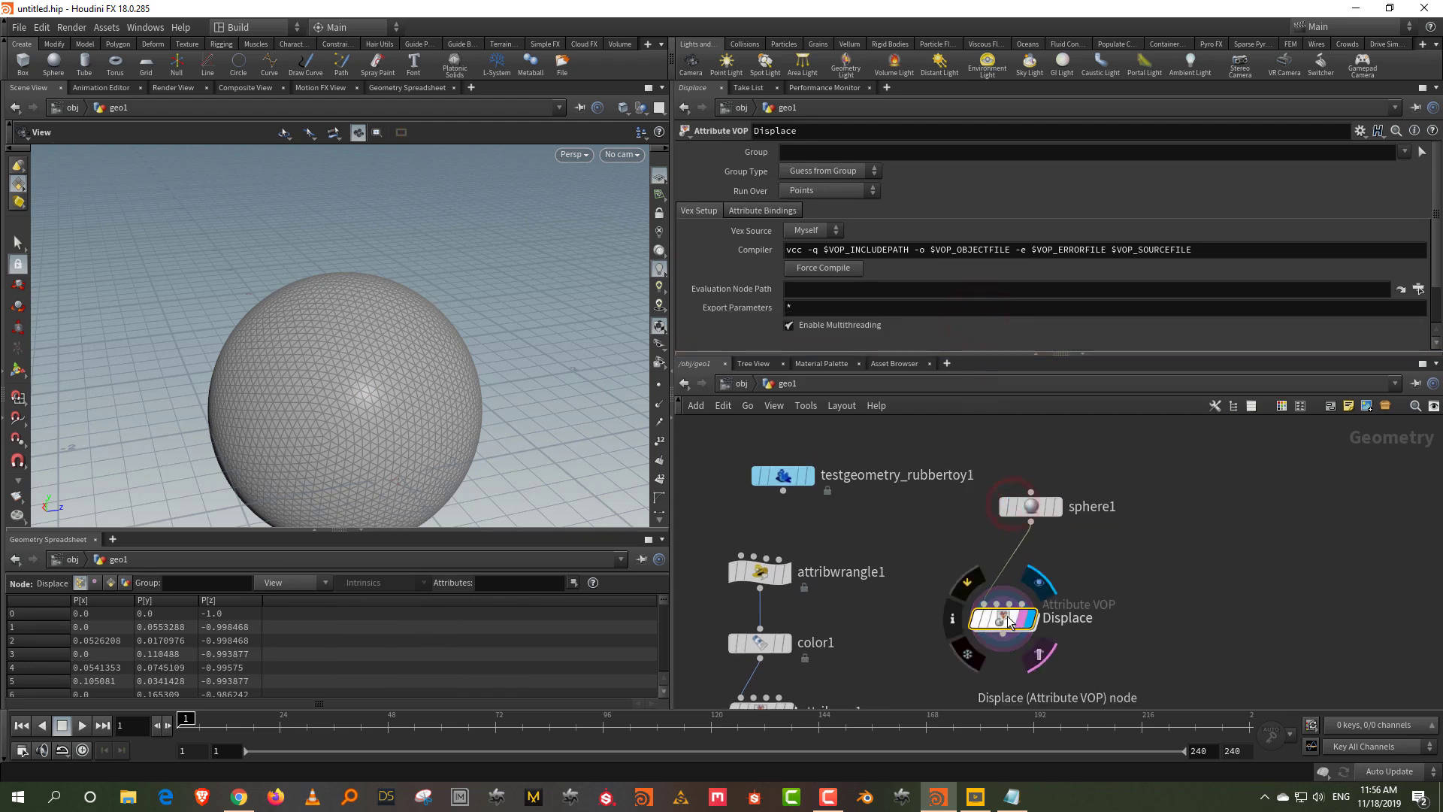
left_click_drag(1012, 626, 1040, 626)
- Enter the Displace network and add a Displace Along Normal node near the geometryvopoutput1 node
double_click(1040, 626)
scroll(1007, 505, "up", 5)
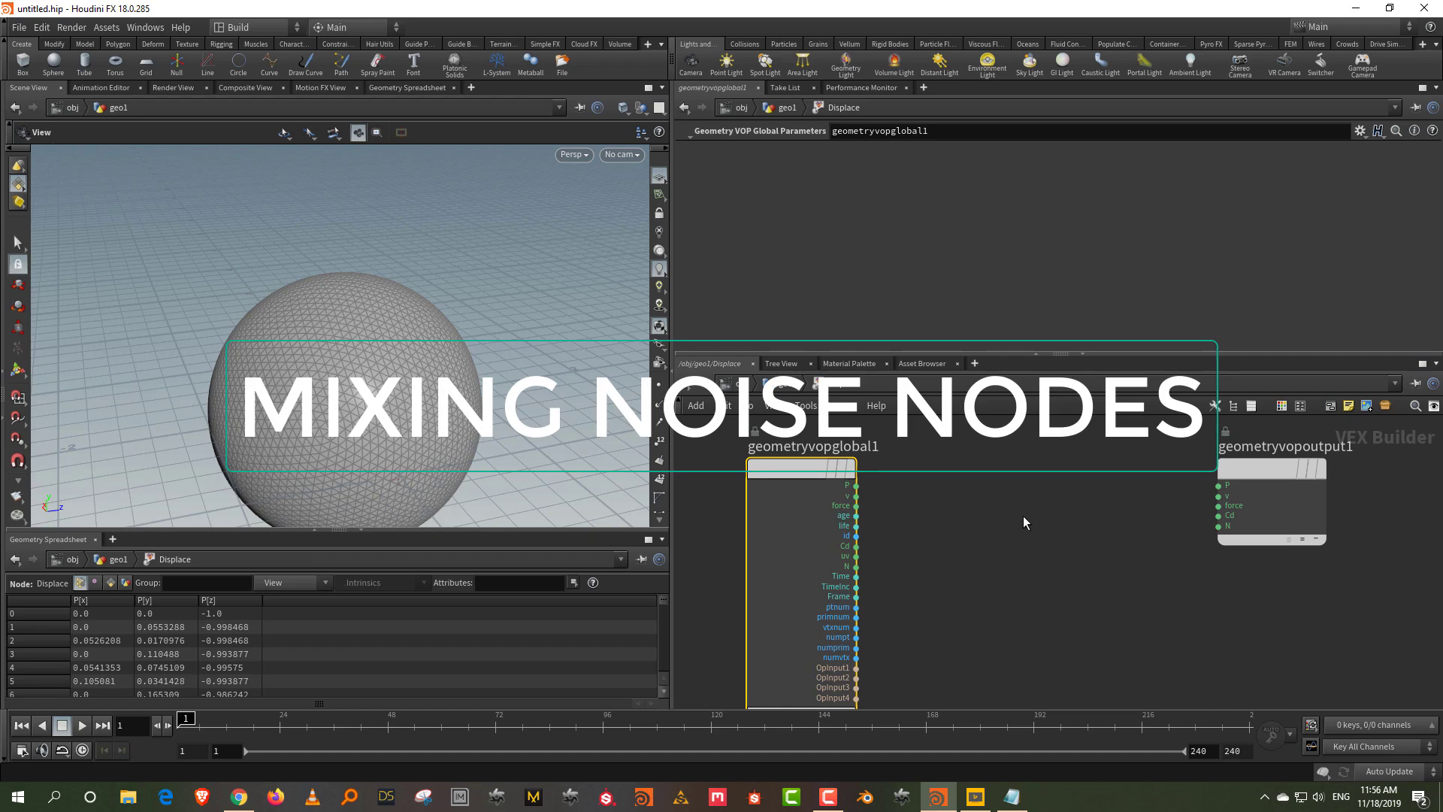
key("Tab")
type("displa")
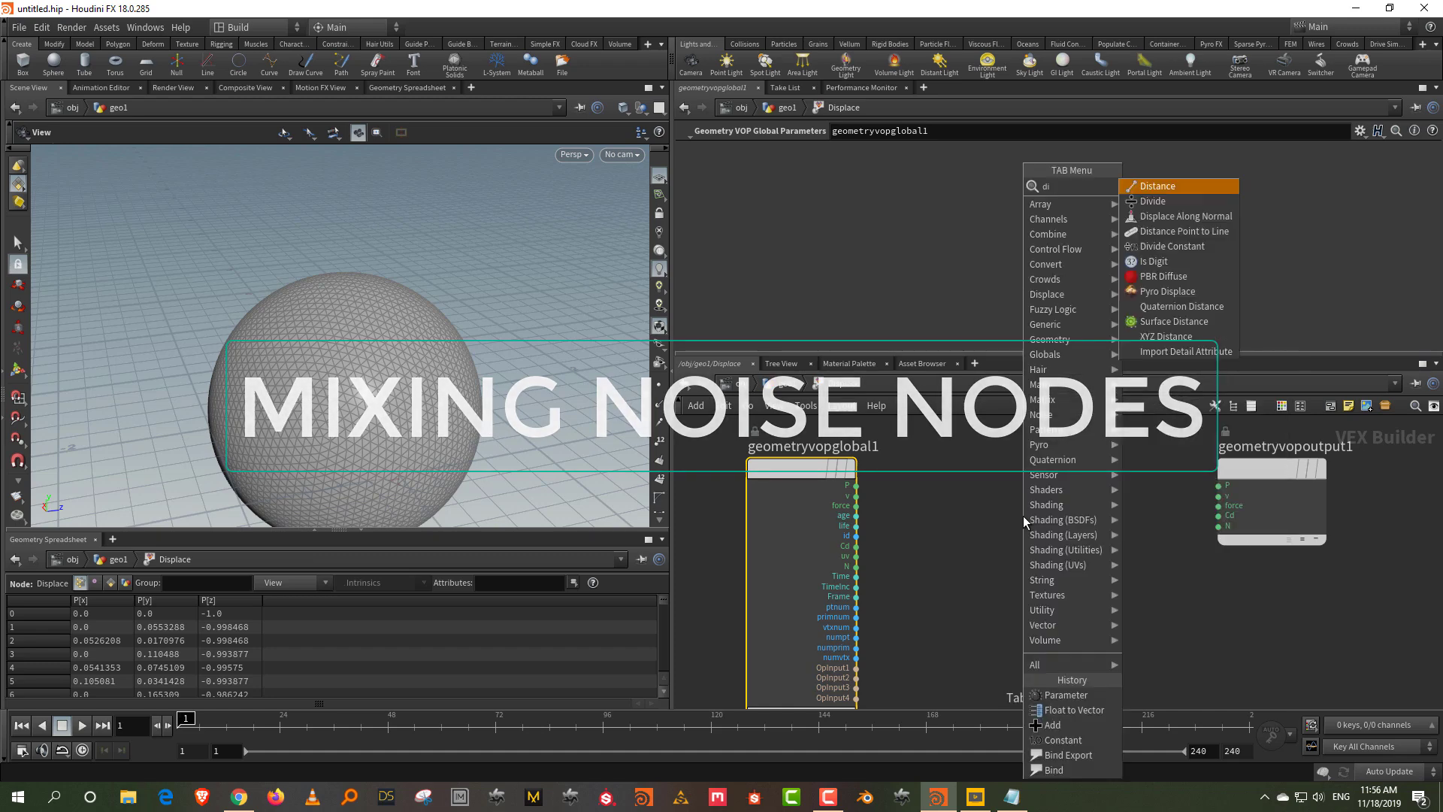
key("Return")
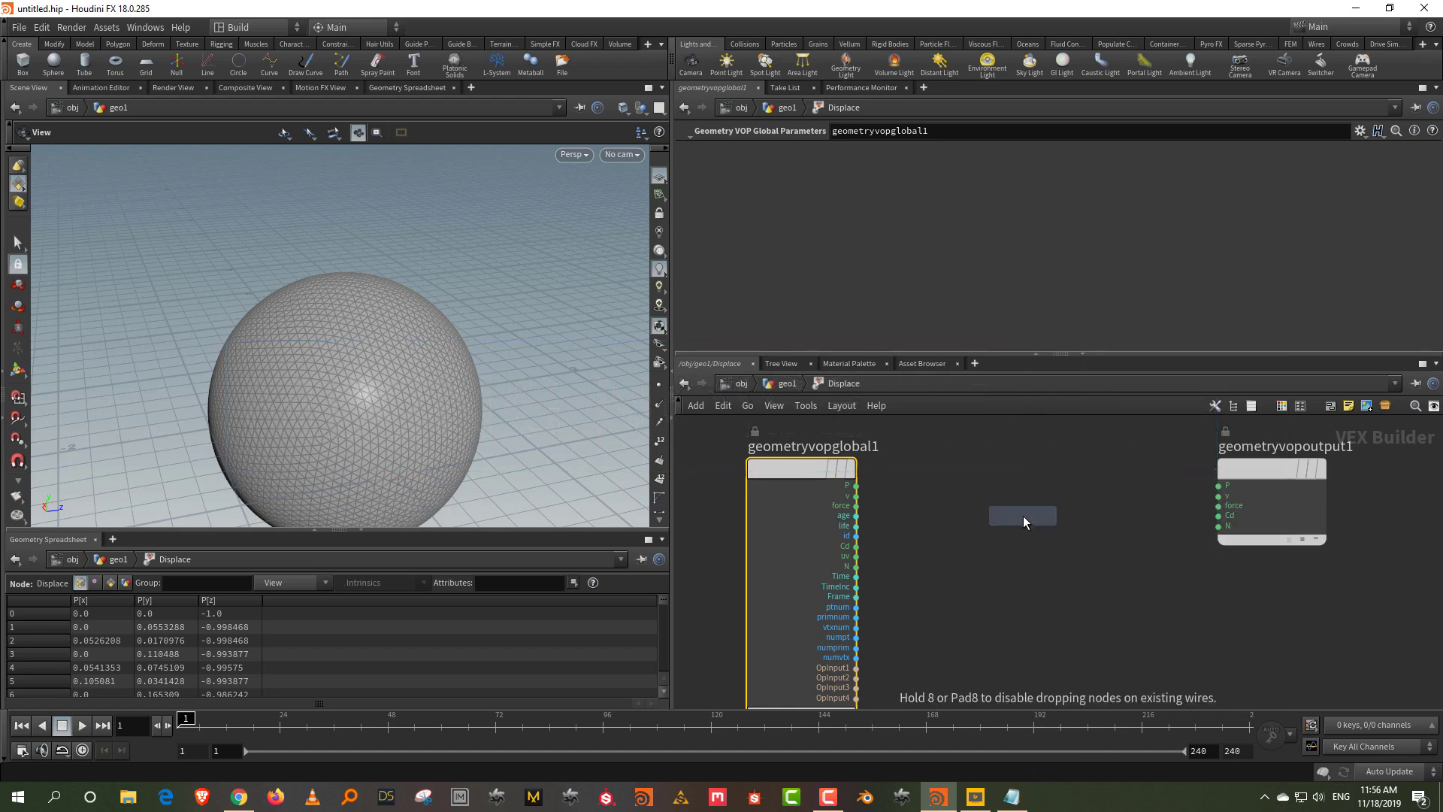
left_click(1022, 515)
left_click_drag(1021, 516, 1107, 478)
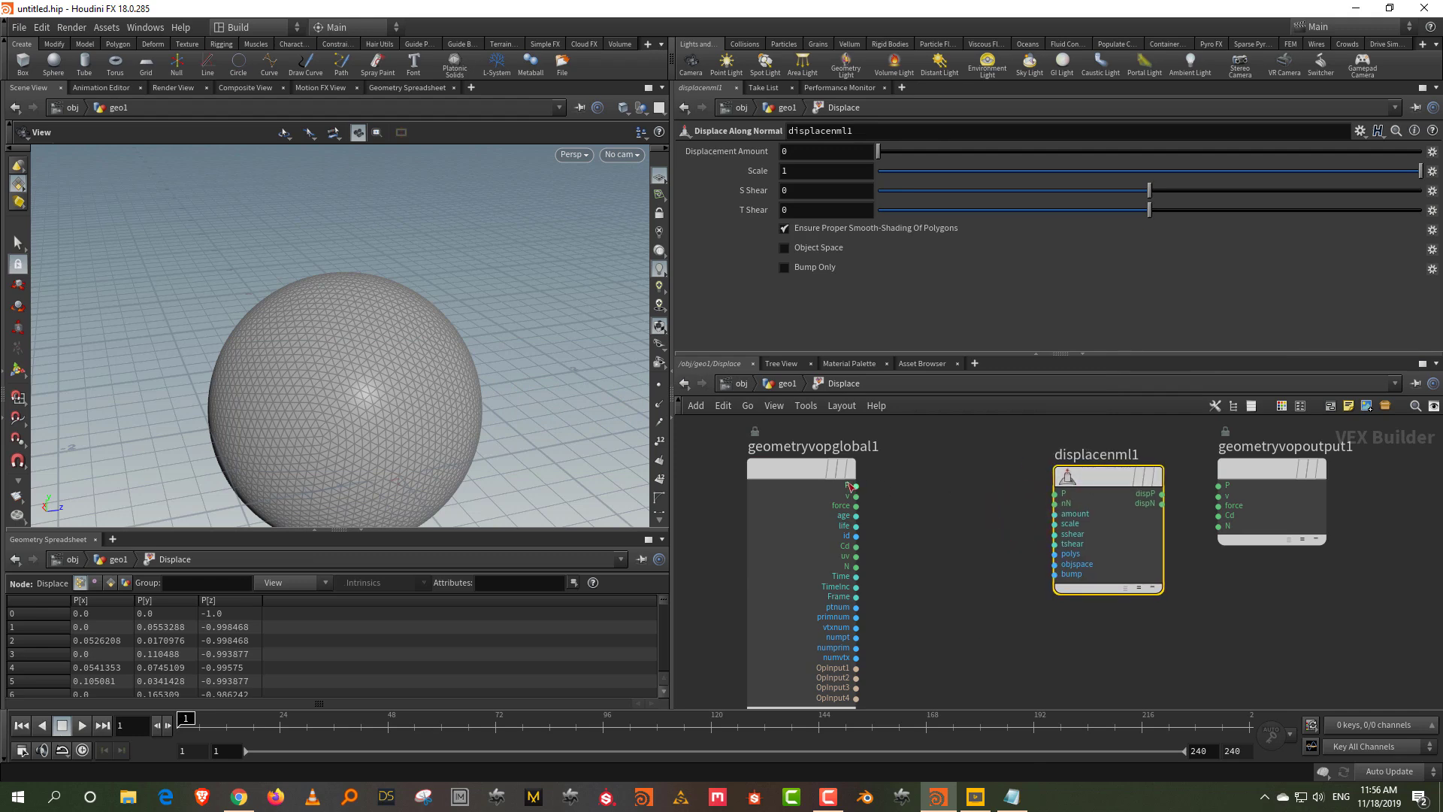
- Spread out geometryvopglobal1, displacenml1 and geometryvopoutput1 to make room for more nodes between them
left_click_drag(781, 473, 708, 458)
left_click(897, 458)
left_click_drag(1270, 460, 1291, 476)
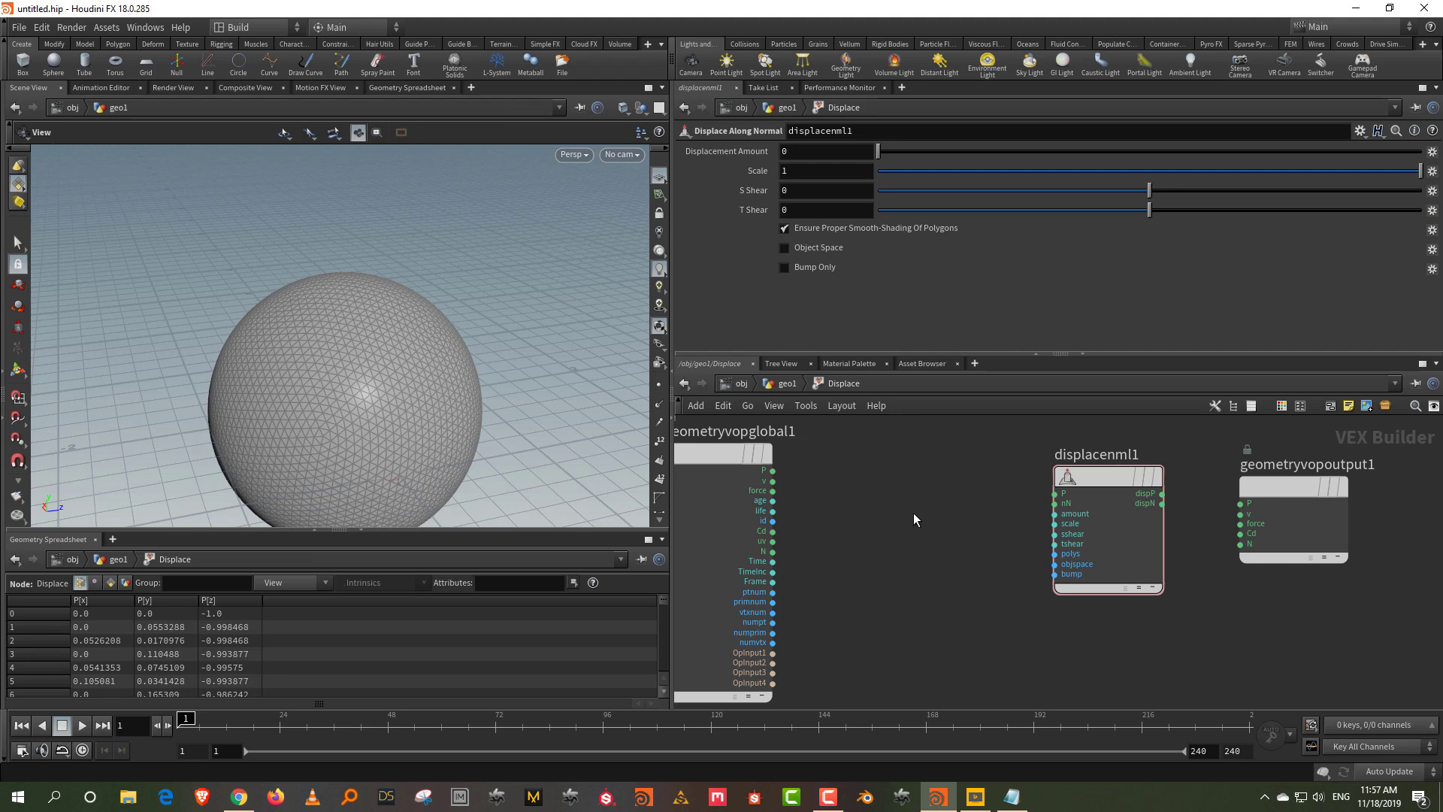
middle_click_drag(913, 512, 1048, 530)
left_click_drag(837, 471, 759, 475)
left_click(923, 478)
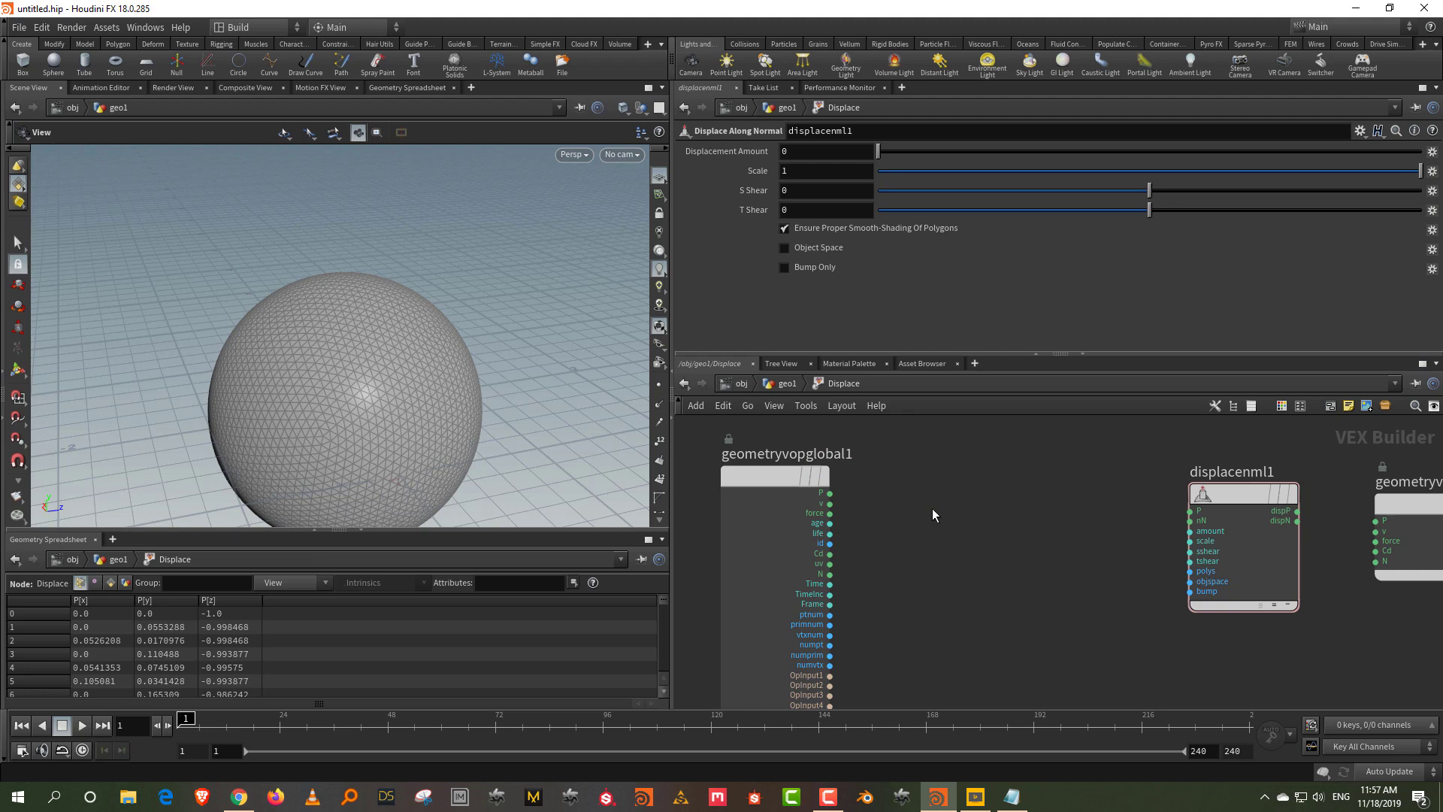
left_click(998, 504)
left_click_drag(773, 472, 766, 482)
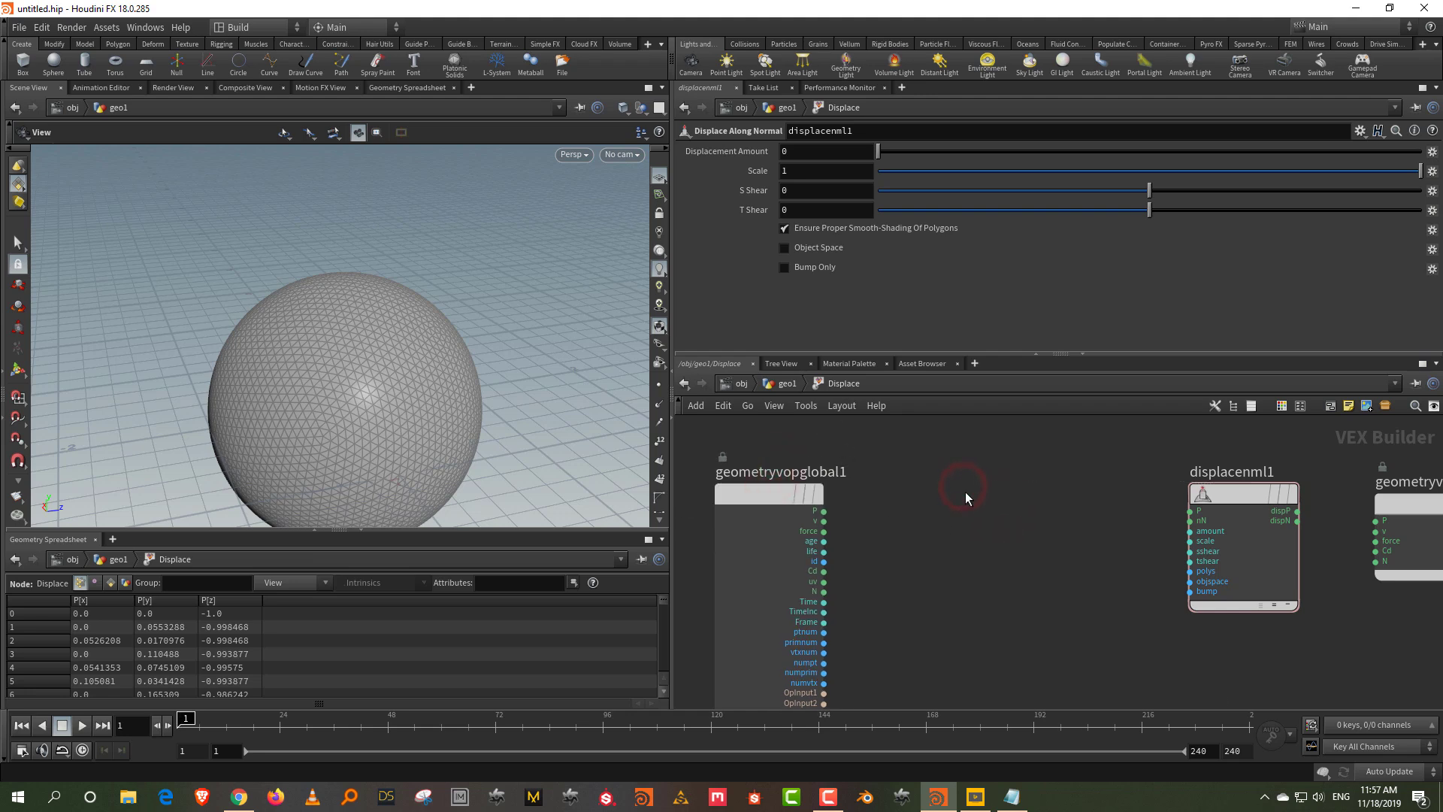
- Add a Turbulent Noise node between geometryvopglobal1 and displacenml1
key("Tab")
type("turb")
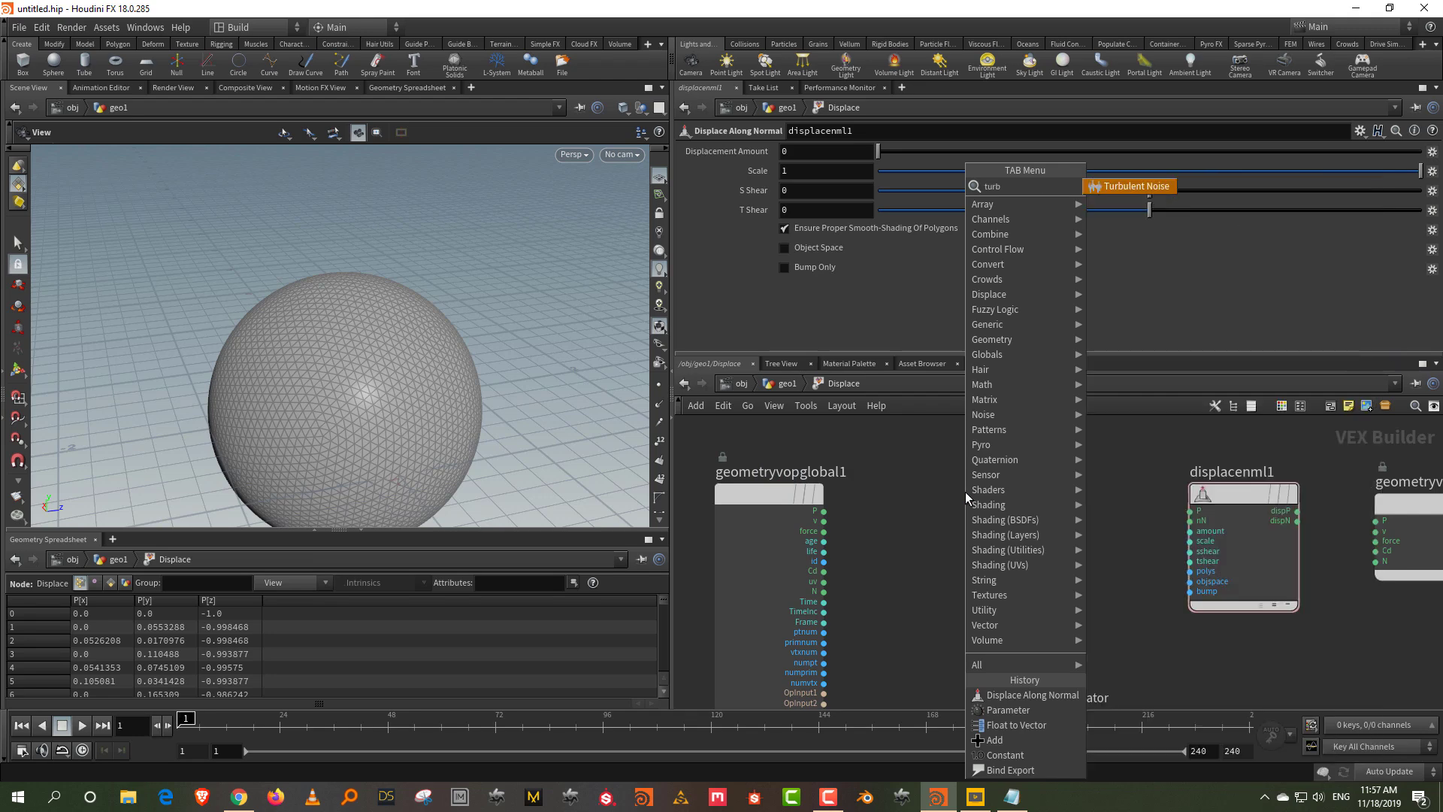
key("Return")
left_click(965, 492)
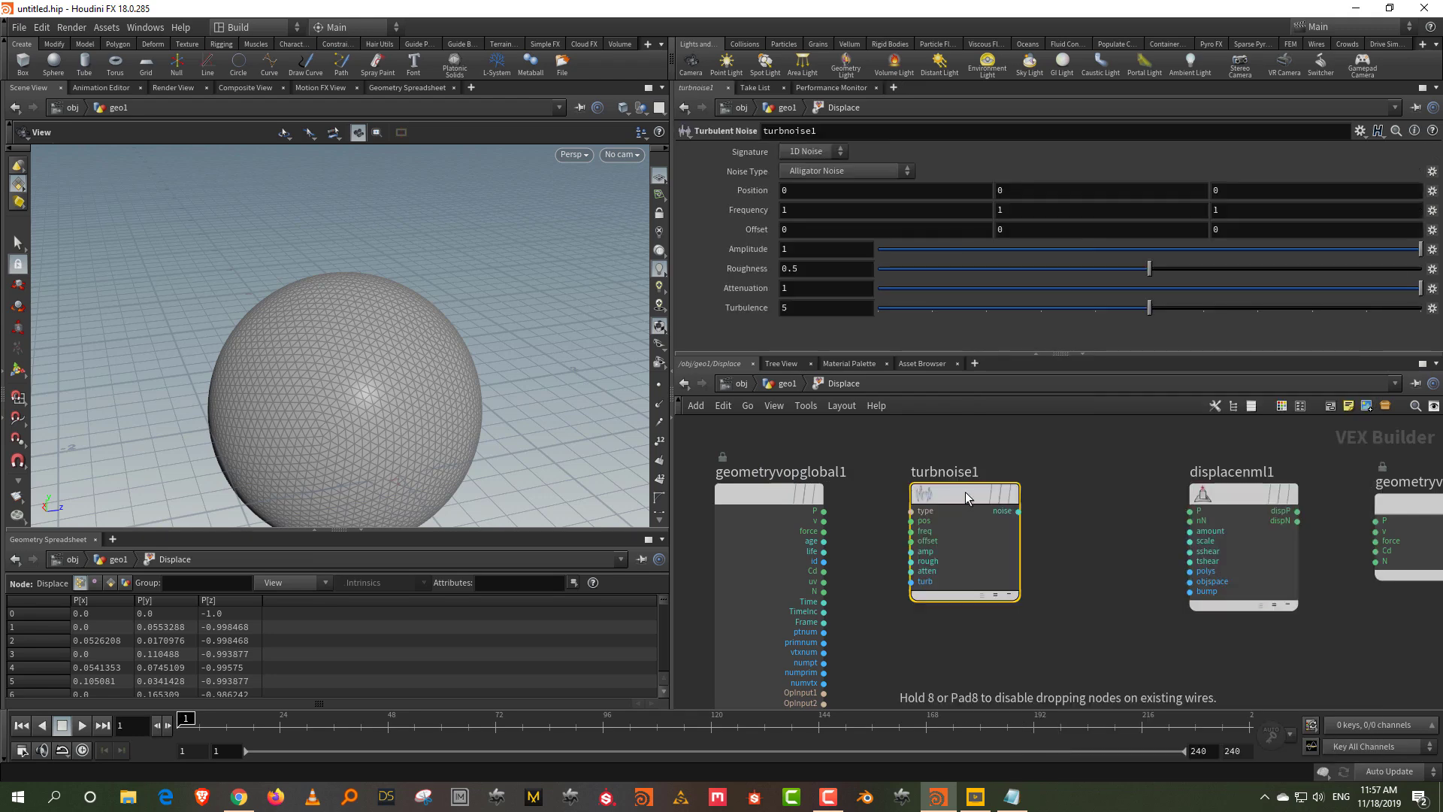
key("Tab")
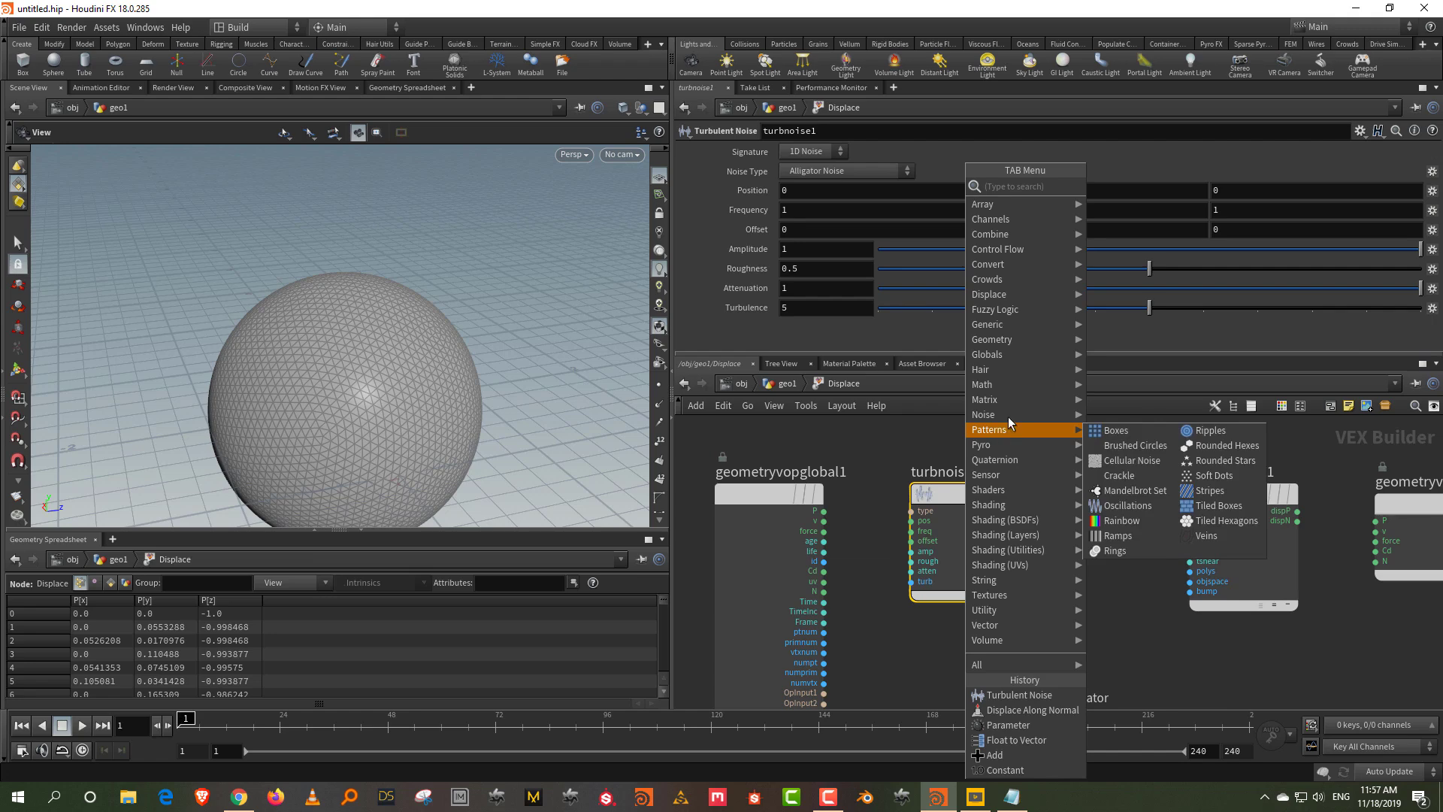
mouse_move(1008, 413)
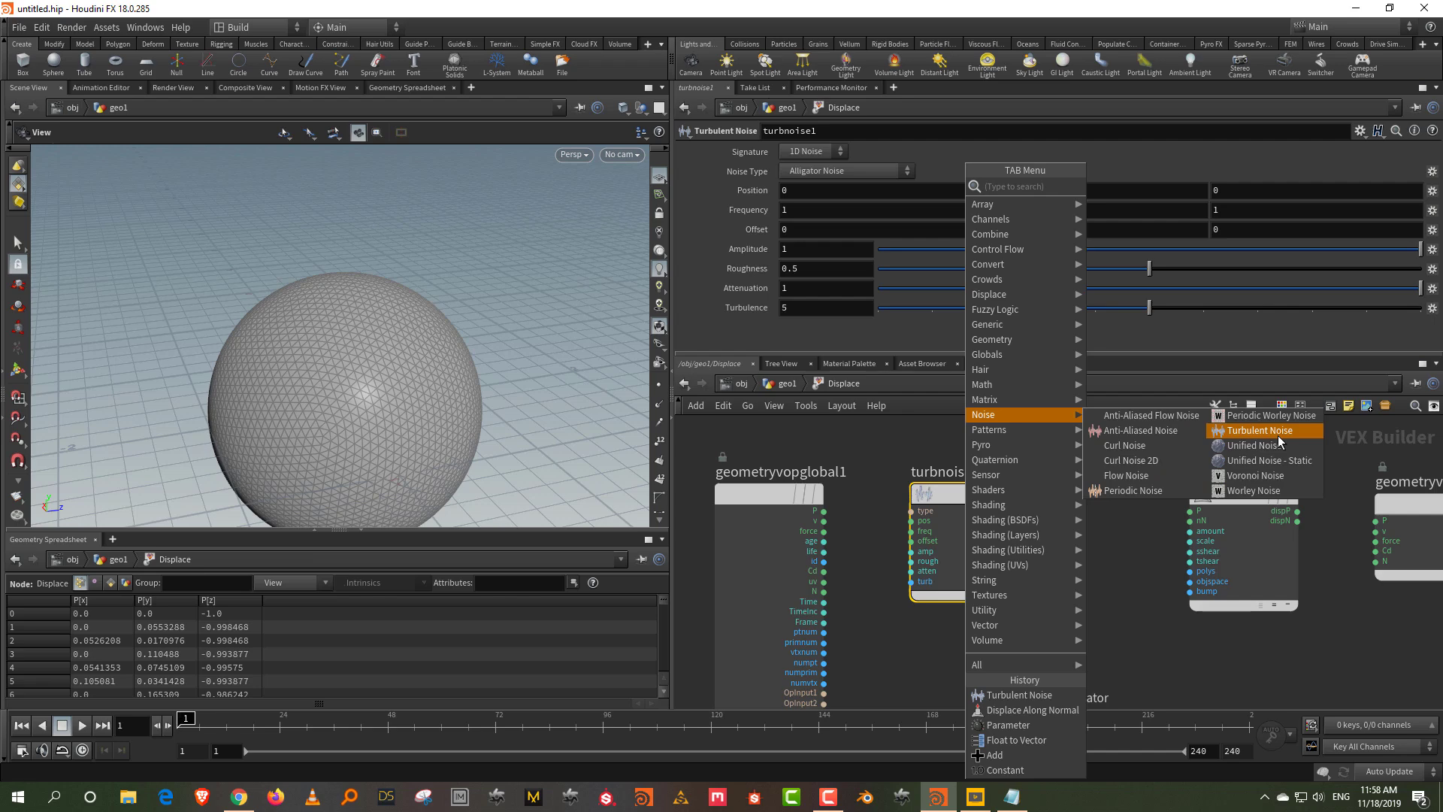
left_click(1142, 609)
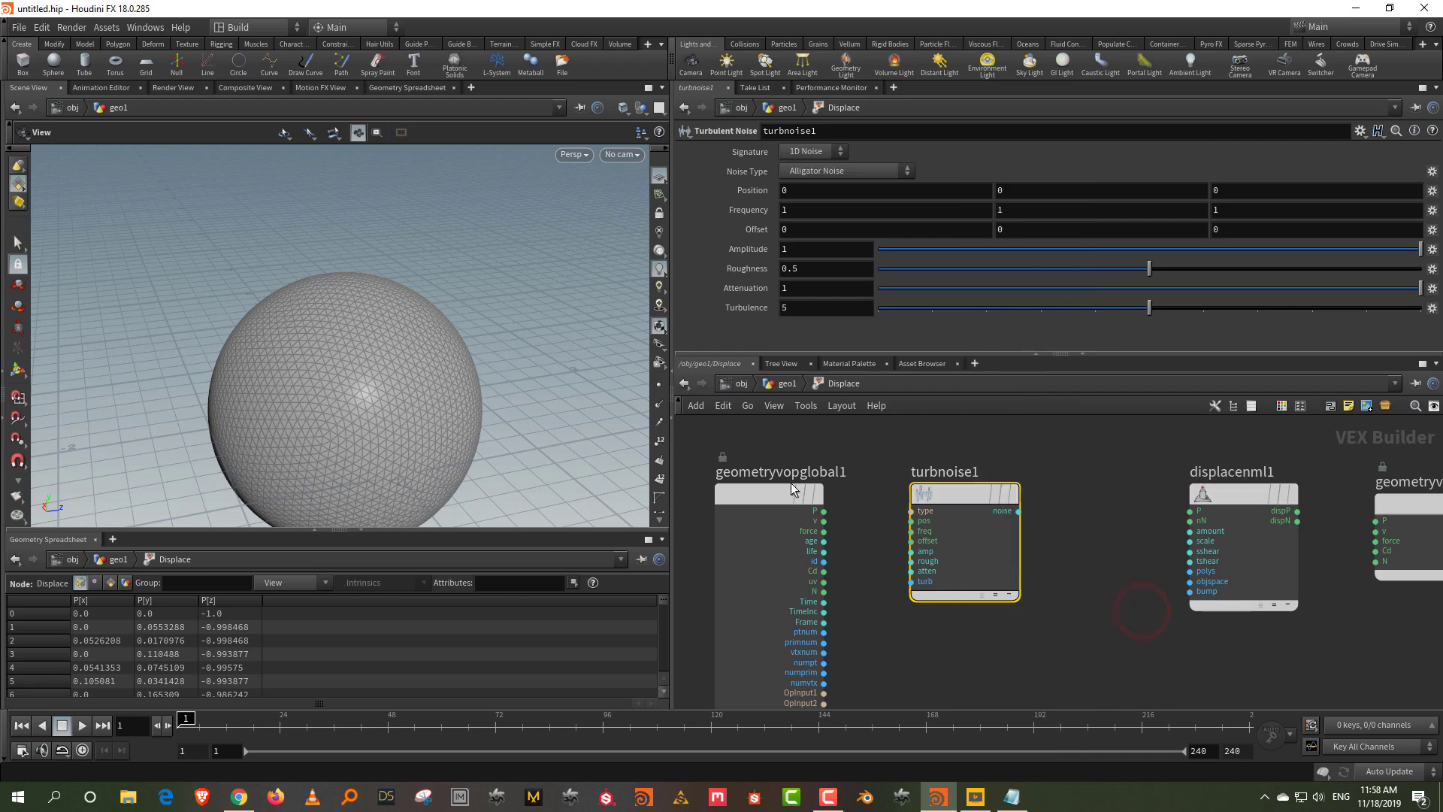
- Wire turbnoise1's noise output into displacenml1's amount, and displacenml1's dispP into P on geometryvopoutput1
middle_click_drag(1080, 498, 1048, 478)
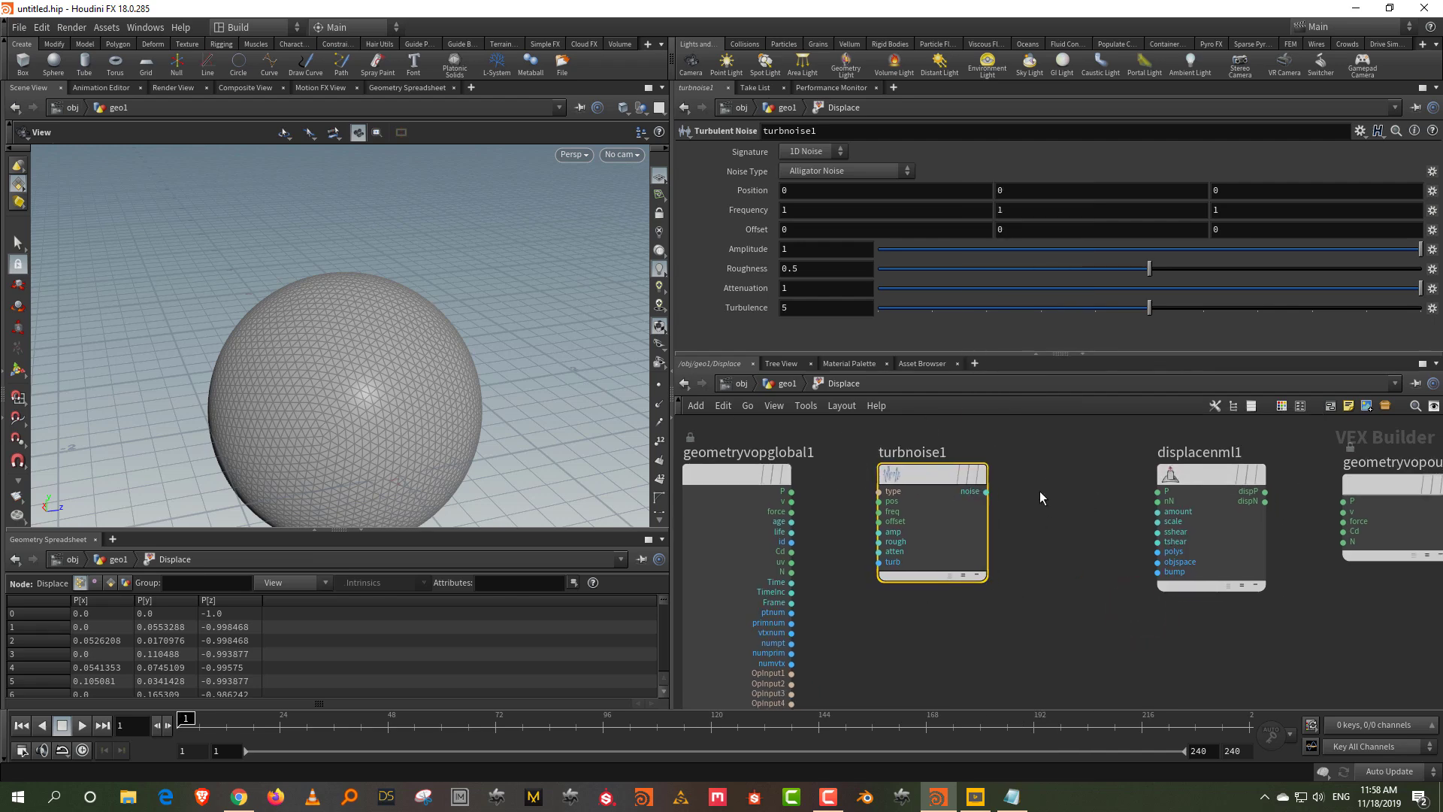
left_click(988, 495)
left_click(1140, 516)
left_click(1265, 491)
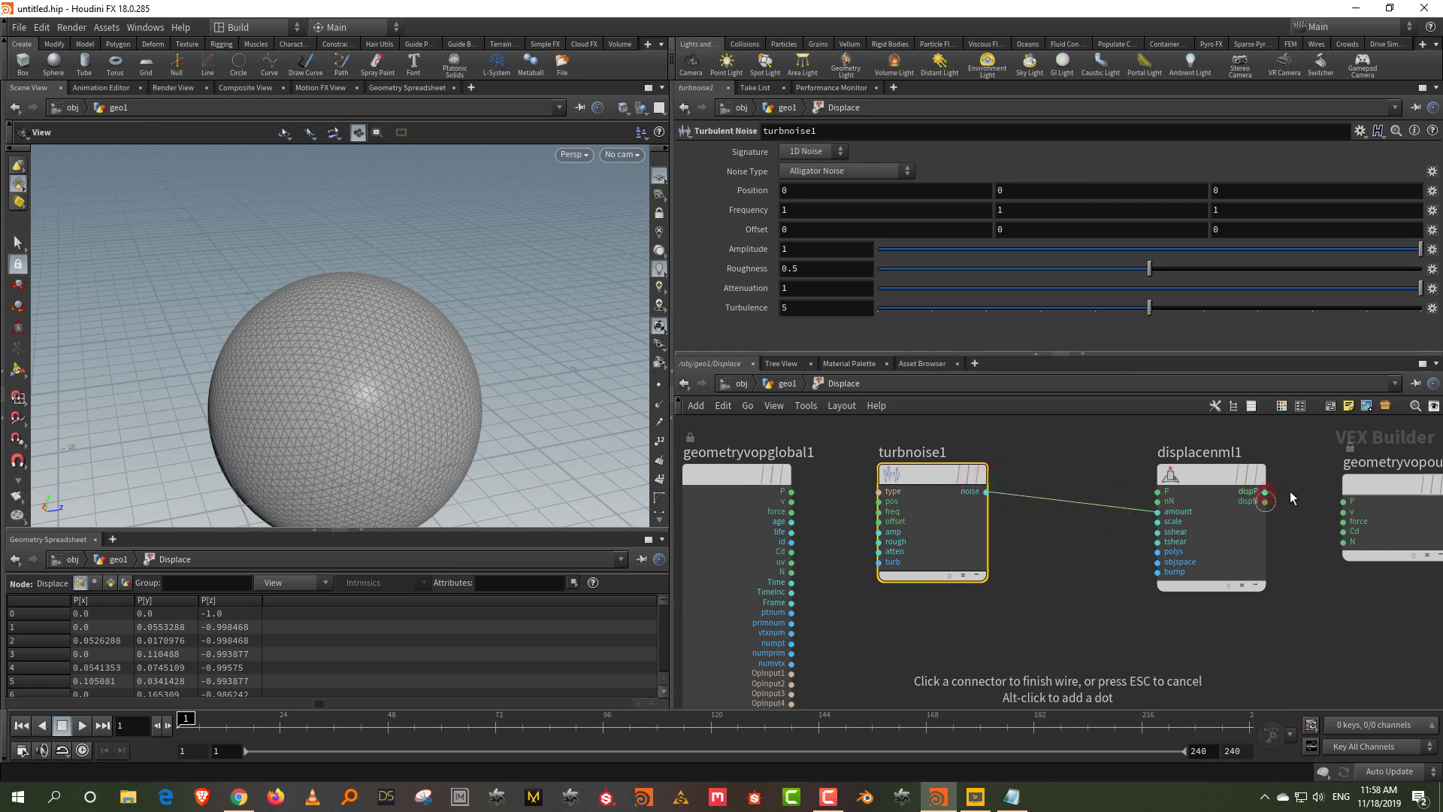
left_click(1337, 491)
left_click_drag(365, 372, 396, 359)
- Space out the nodes and wire P from geometryvopglobal1 into turbnoise1's pos input
middle_click_drag(1011, 624, 1180, 609)
left_click_drag(886, 459, 782, 461)
left_click_drag(945, 506, 1163, 609)
left_click_drag(1103, 463, 1111, 463)
left_click_drag(962, 492, 975, 534)
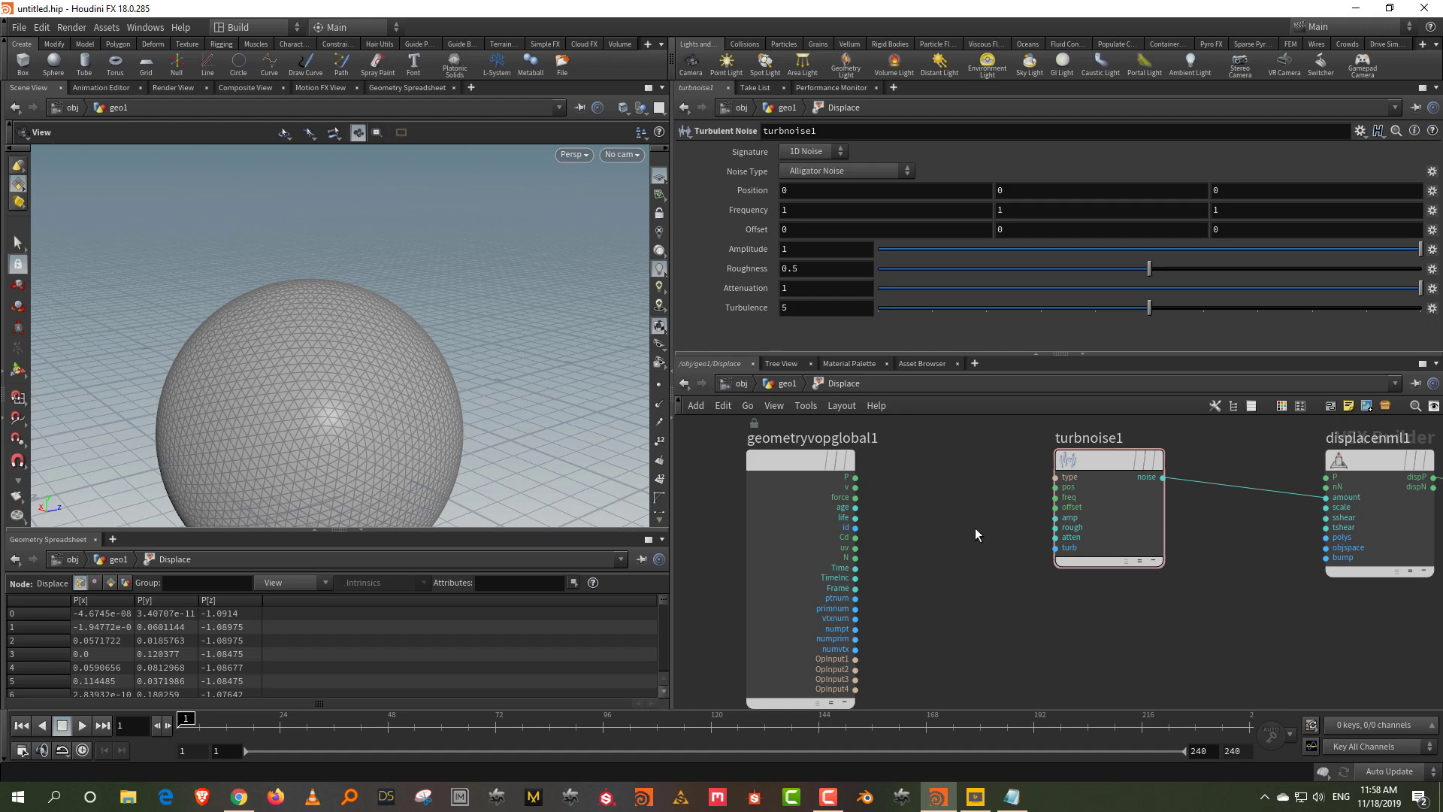
scroll(962, 499, "up", 2)
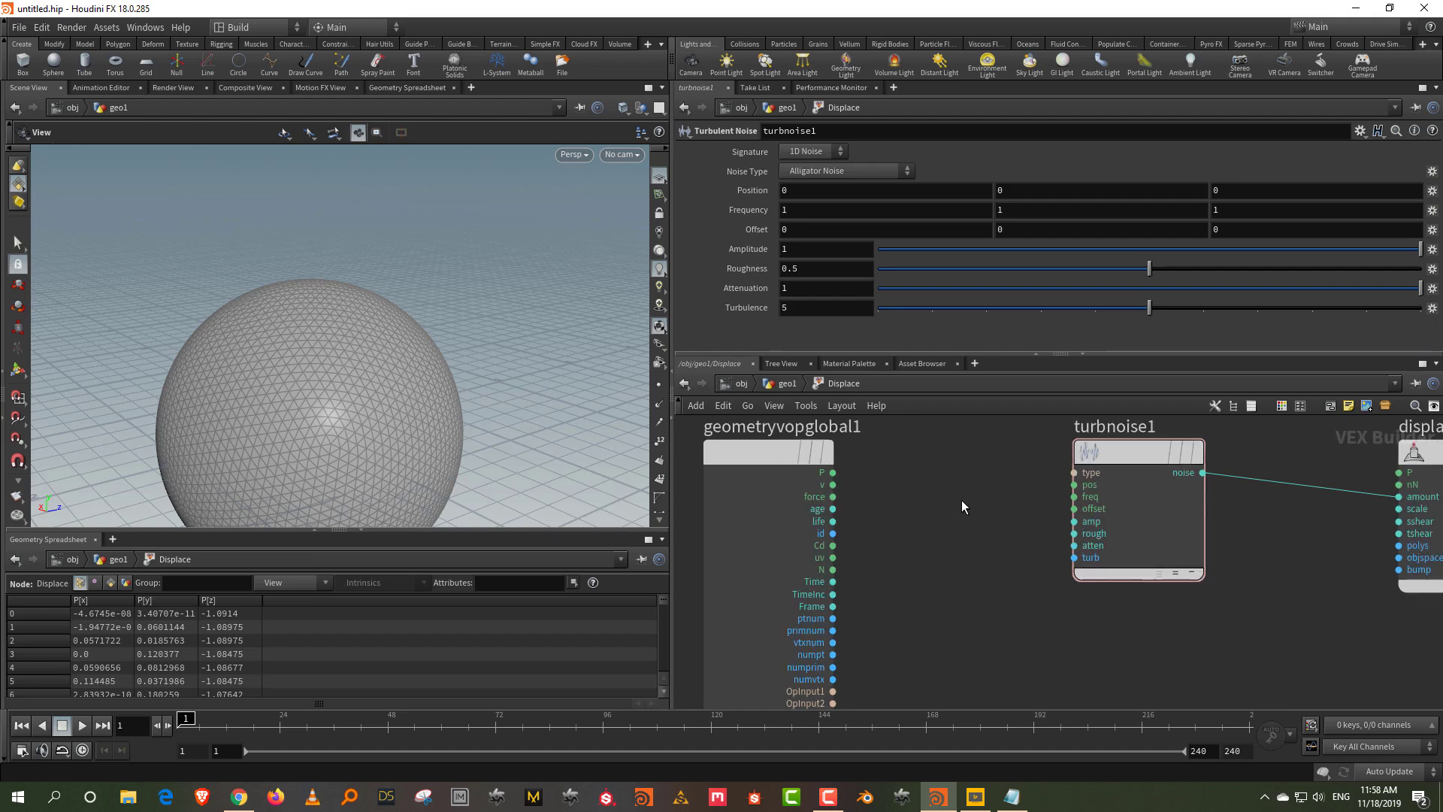
left_click(834, 474)
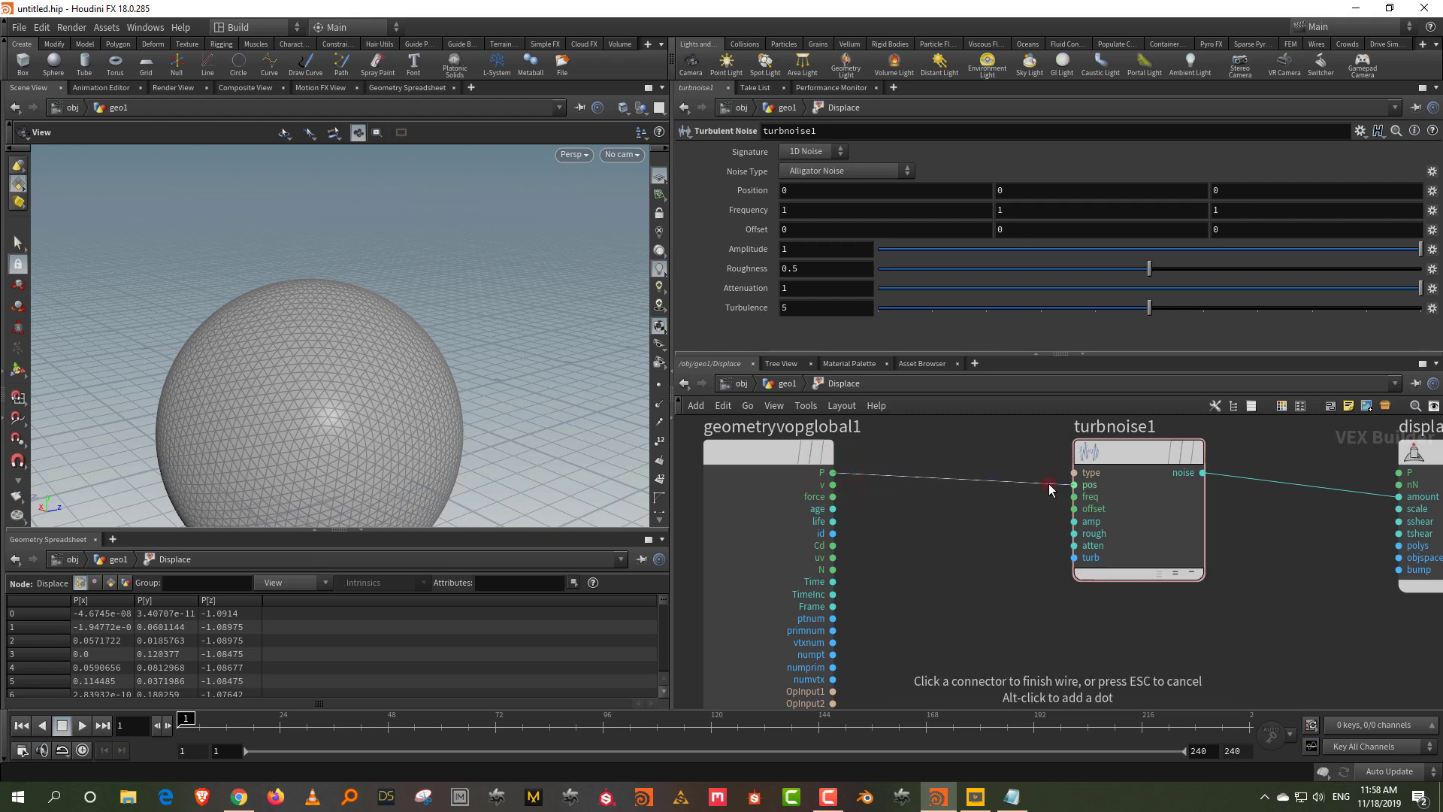
left_click(1050, 487)
left_click_drag(509, 451, 241, 409)
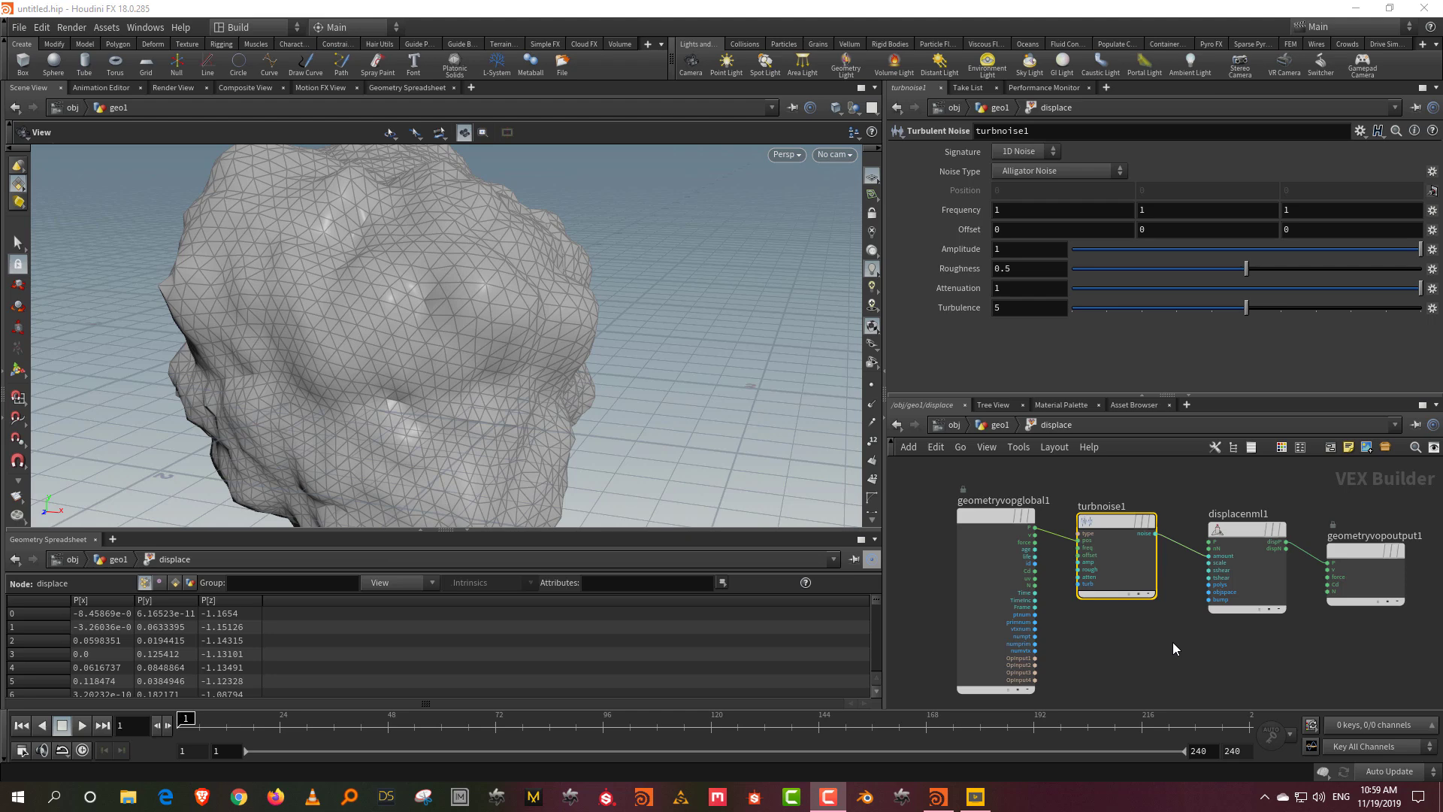
- Go up to geo1, check which parameters the displace node offers, and go back inside its network
left_click(1110, 643)
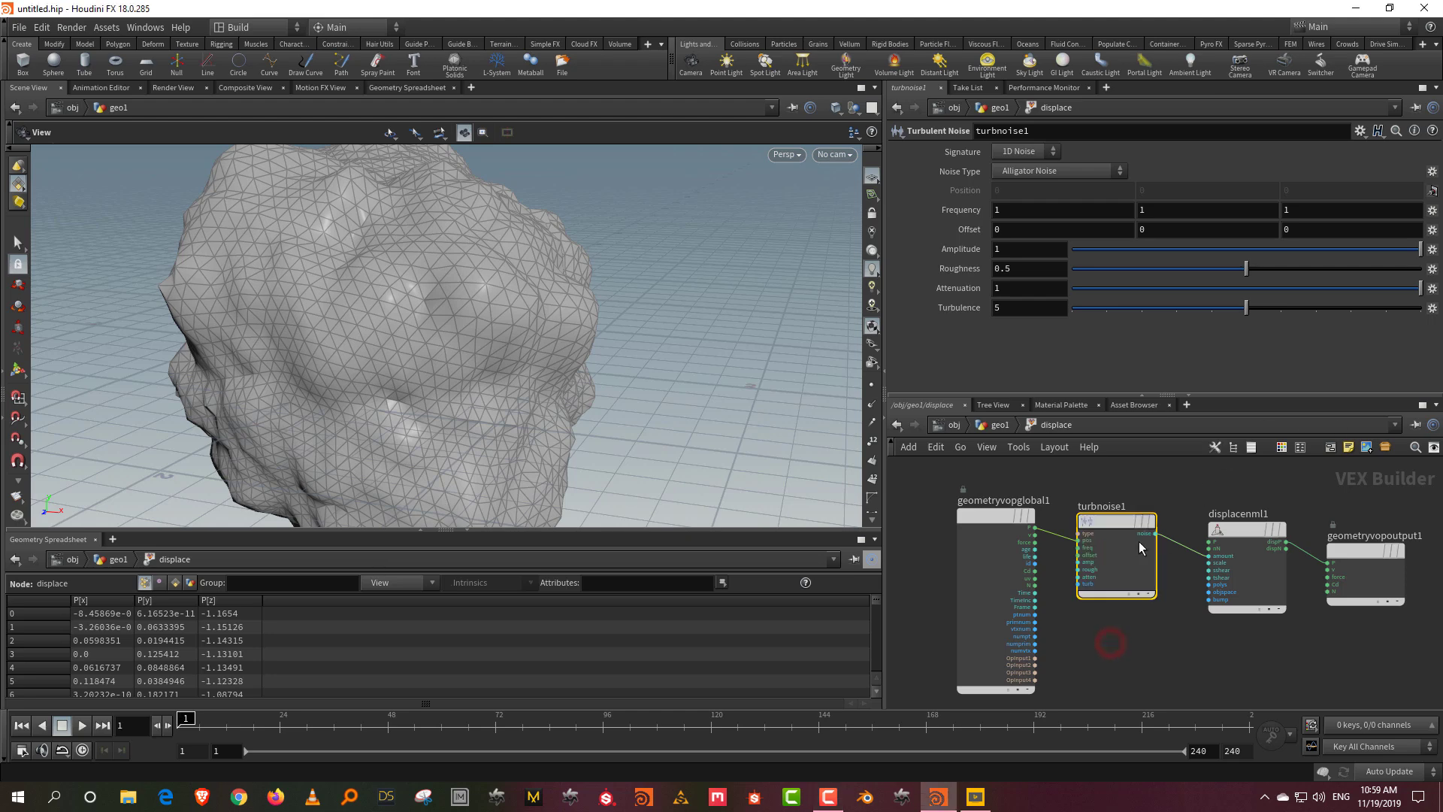
left_click(1000, 425)
left_click(1186, 602)
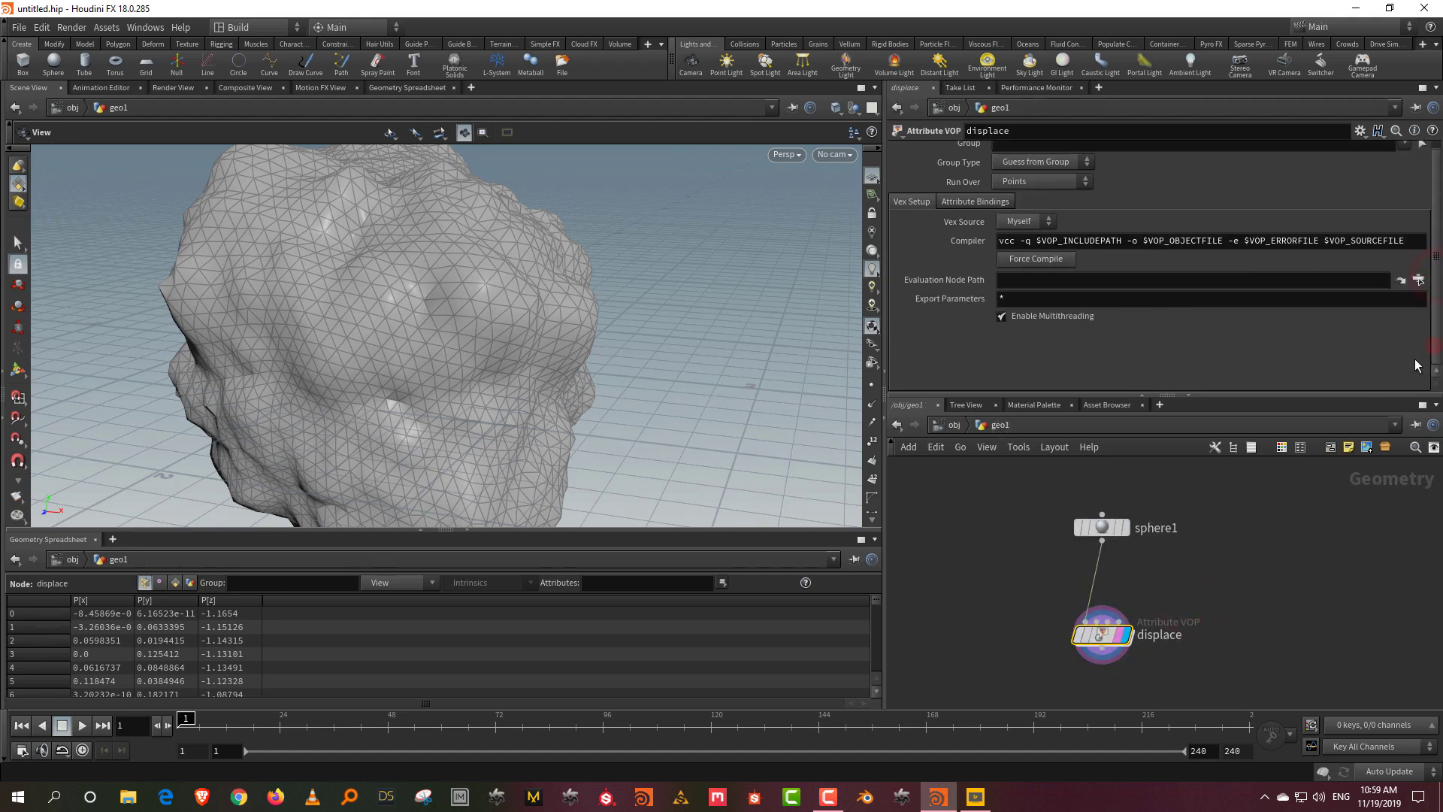
double_click(1107, 638)
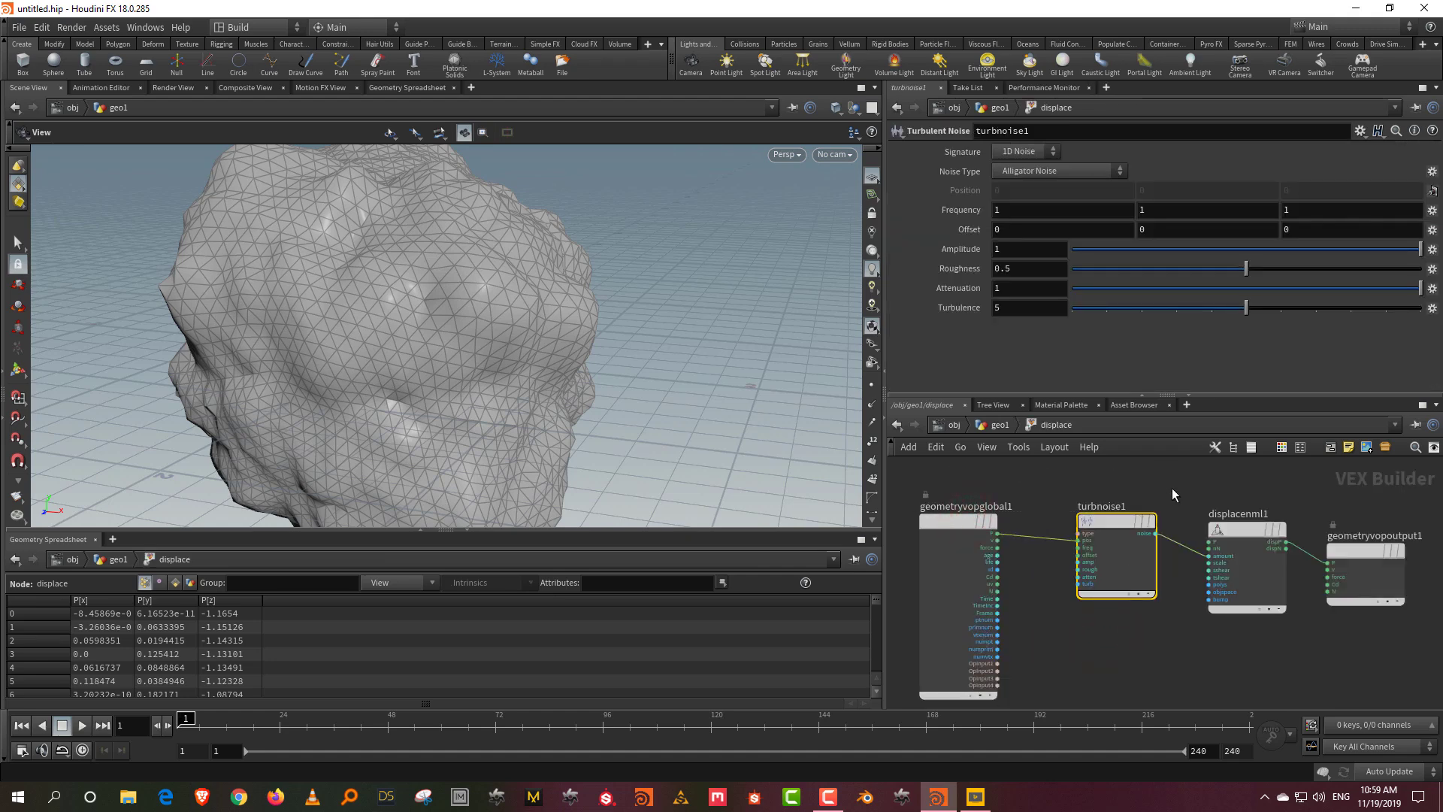
- Move geometryvopglobal1 further from turbnoise1 and promote turbnoise1's Noise Type as a parameter
middle_click_drag(1173, 483, 1255, 487)
left_click_drag(1042, 525, 1013, 525)
scroll(1196, 567, "up", 3)
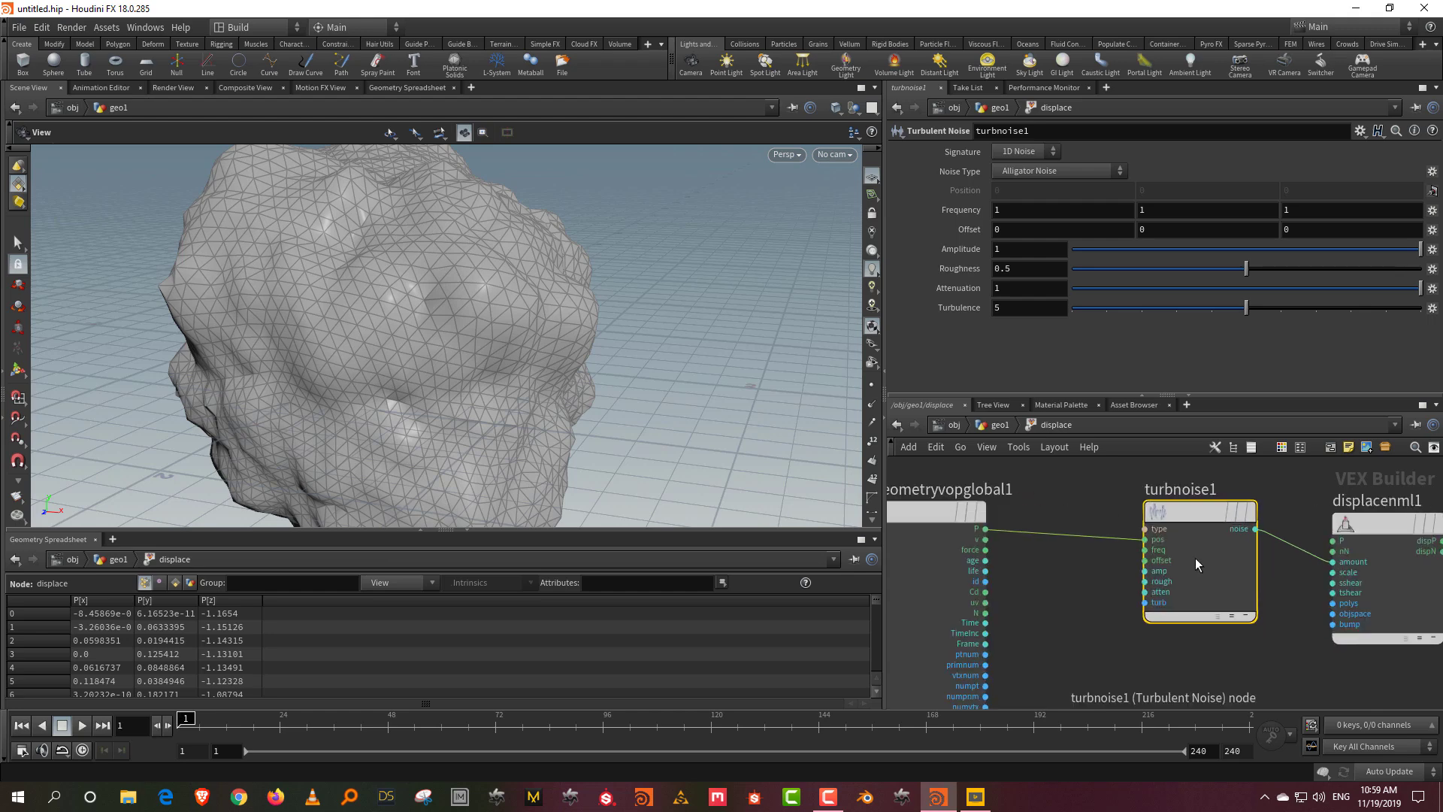
left_click_drag(1097, 569, 1182, 650)
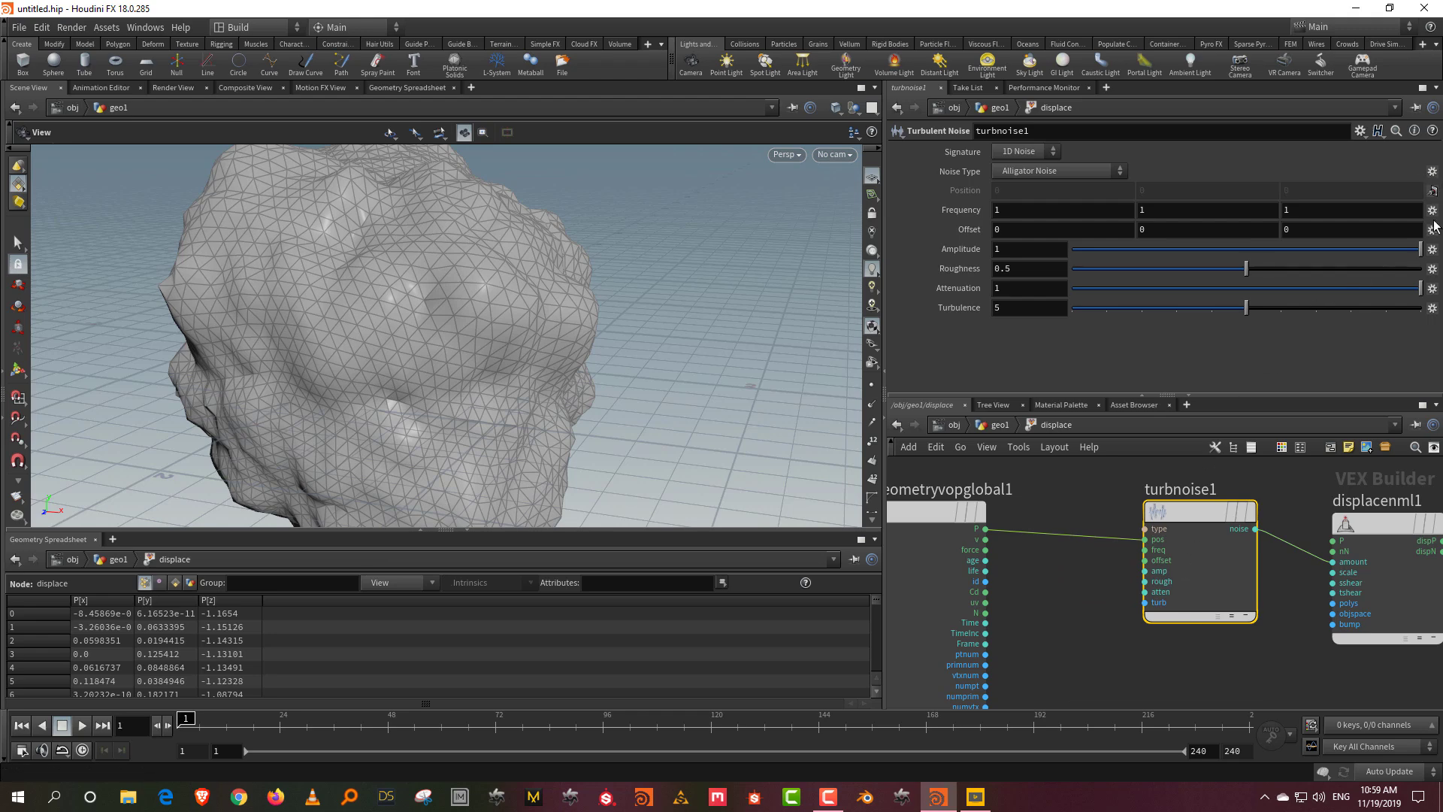
left_click(1432, 171)
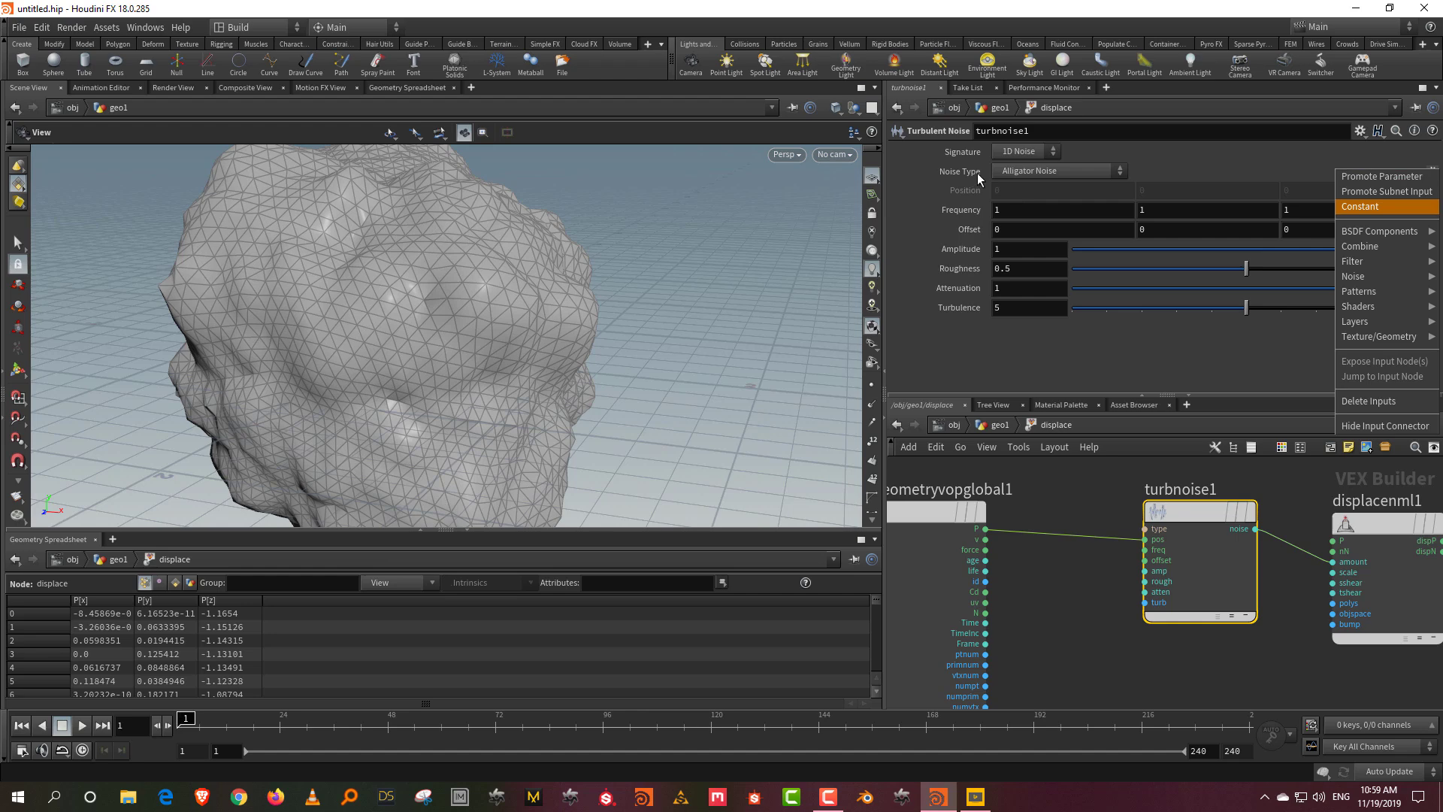
left_click(1412, 175)
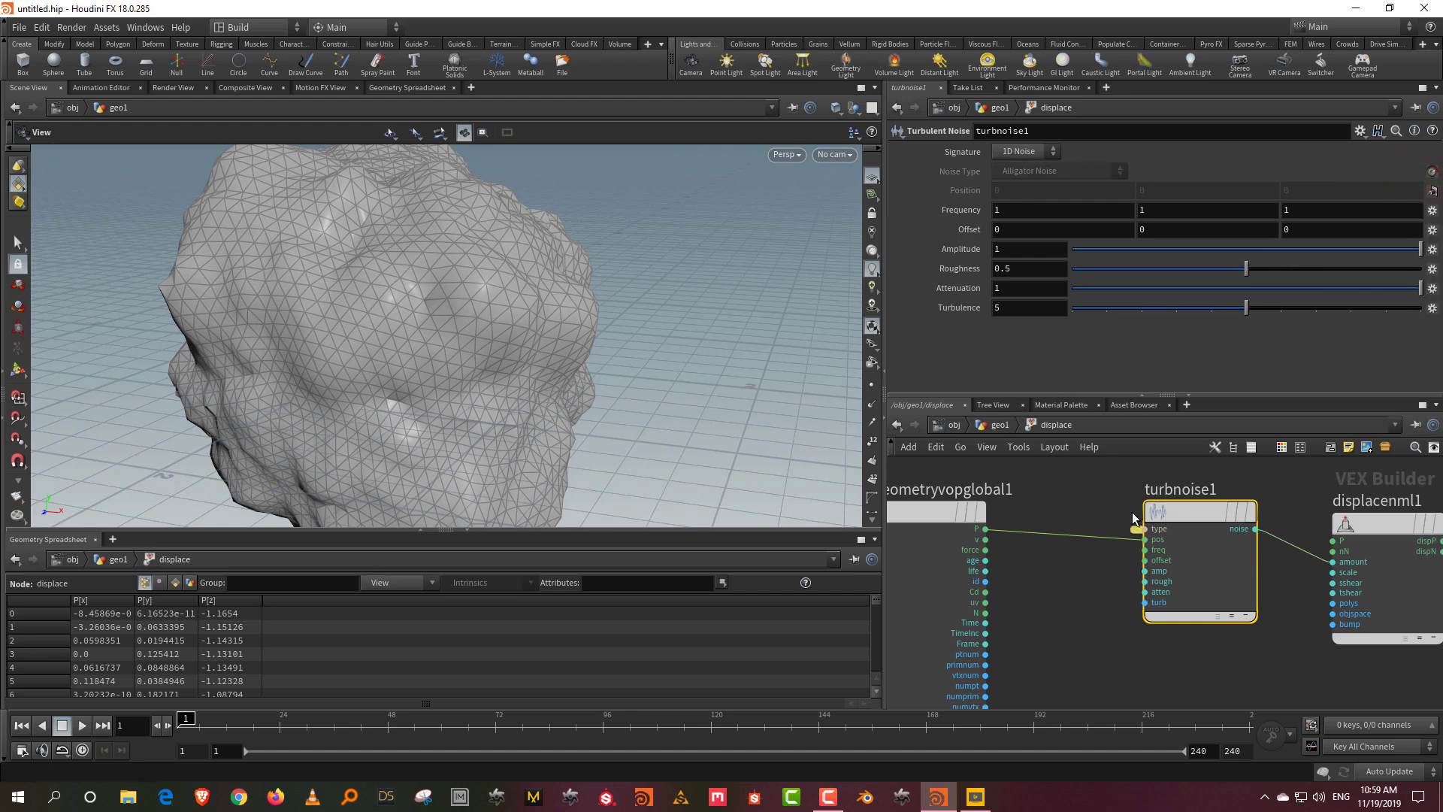
- Move geometryvopglobal1 down, expand the collapsed type parameter on turbnoise1 into a full node, and select that node
scroll(1142, 532, "up", 3)
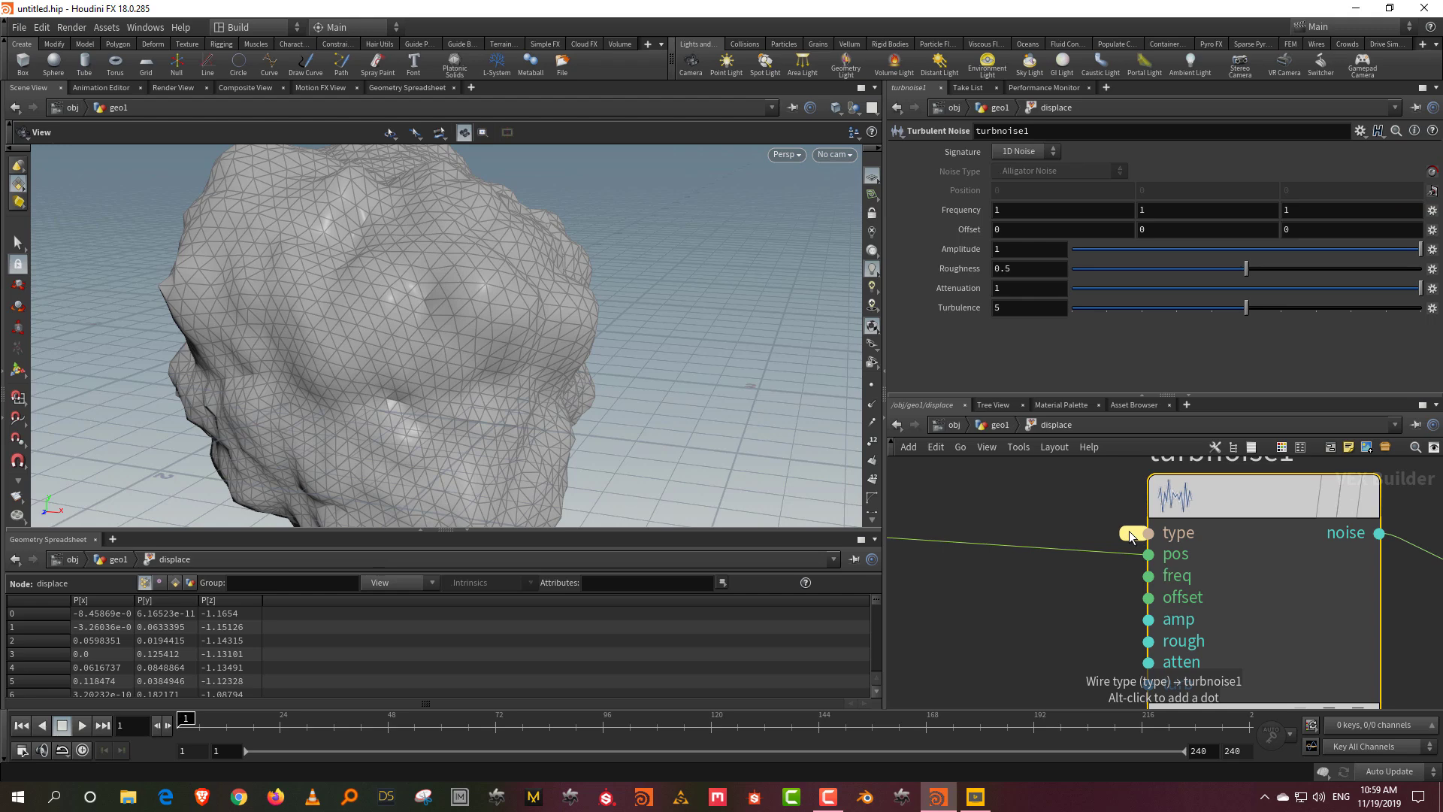
scroll(1223, 550, "down", 3)
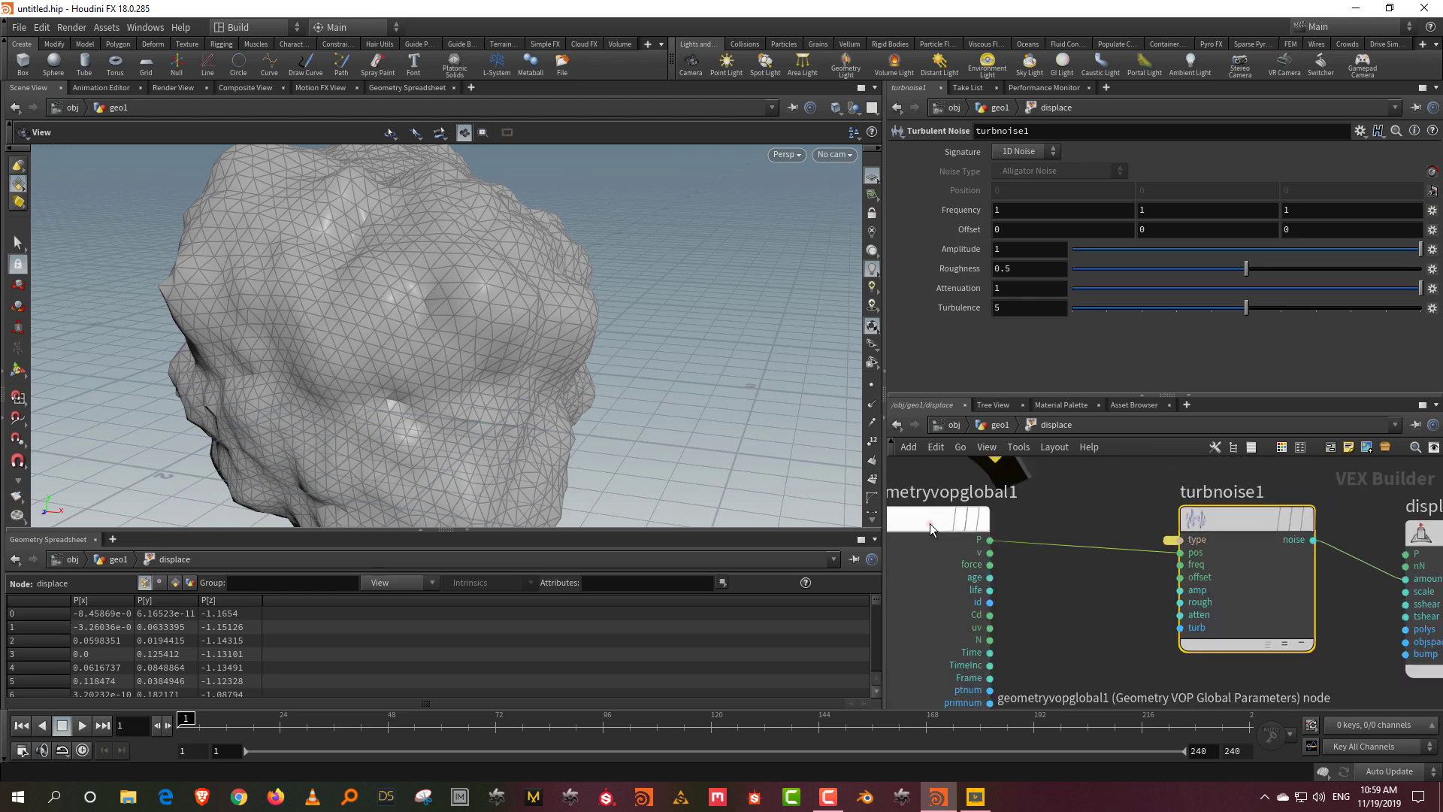
left_click_drag(932, 521, 857, 676)
left_click(1168, 541)
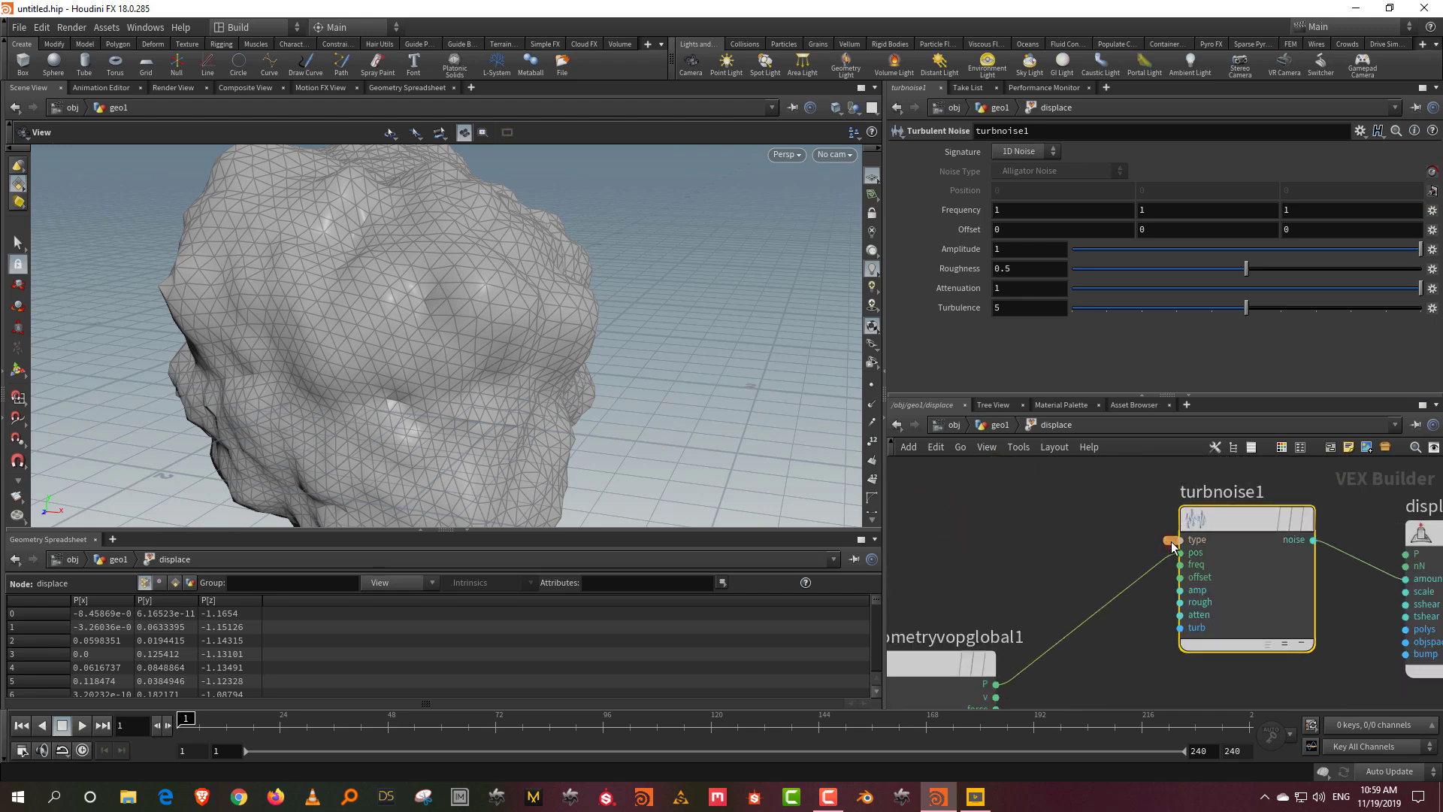
scroll(1090, 556, "down", 1)
scroll(1089, 556, "down", 1)
middle_click_drag(1090, 569, 1090, 670)
scroll(1085, 524, "up", 3)
left_click_drag(1121, 490, 1056, 627)
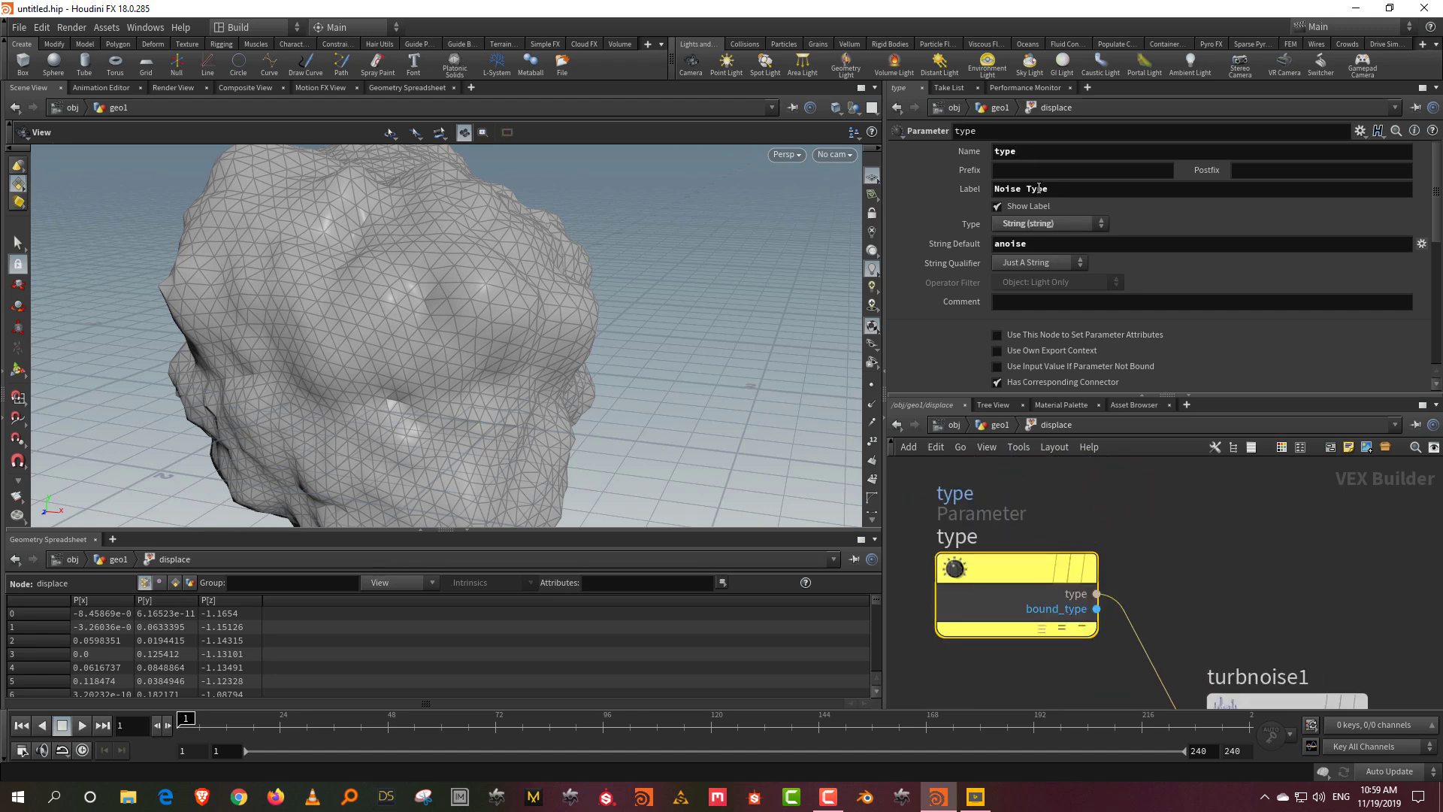
- Go up to geo1, try Perlin Noise and Original Perlin Noise as displace's Noise Type, and set it to Alligator Noise
left_click(997, 425)
scroll(1094, 349, "down", 1)
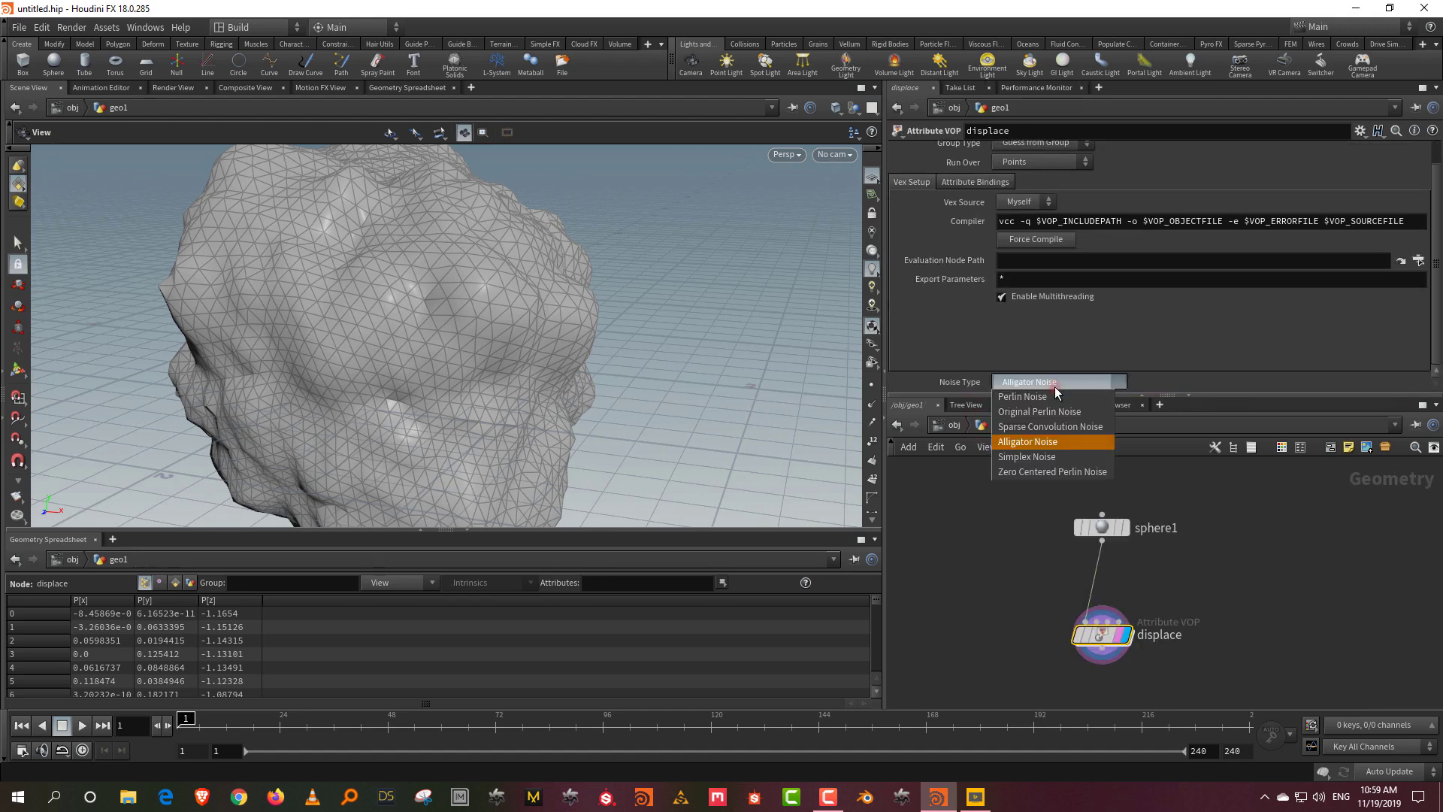
left_click(1054, 403)
left_click(1062, 385)
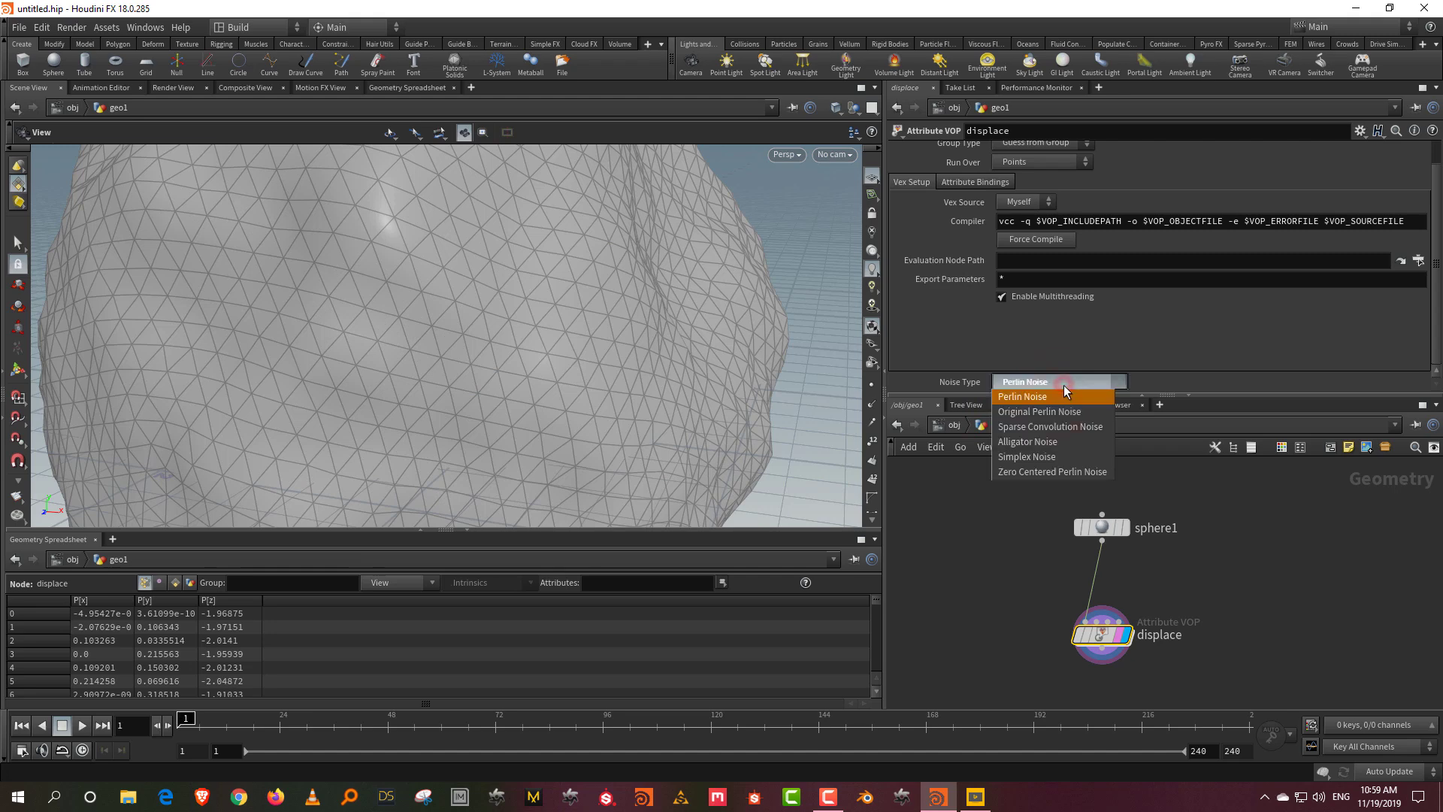
left_click(1052, 411)
left_click(1065, 381)
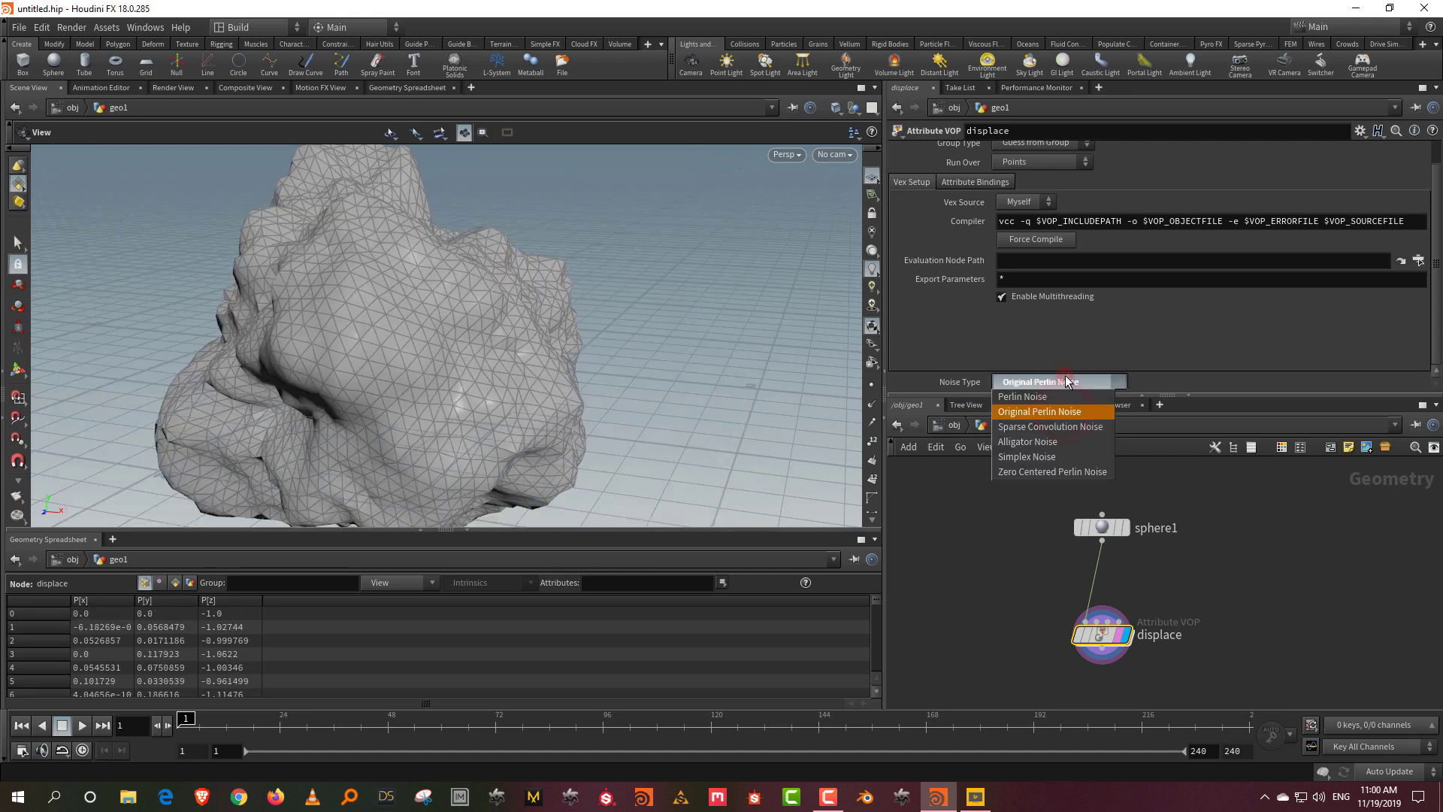
left_click(1059, 442)
- Re-enter the displace network and delete the type parameter node wired into turbnoise1
double_click(1101, 636)
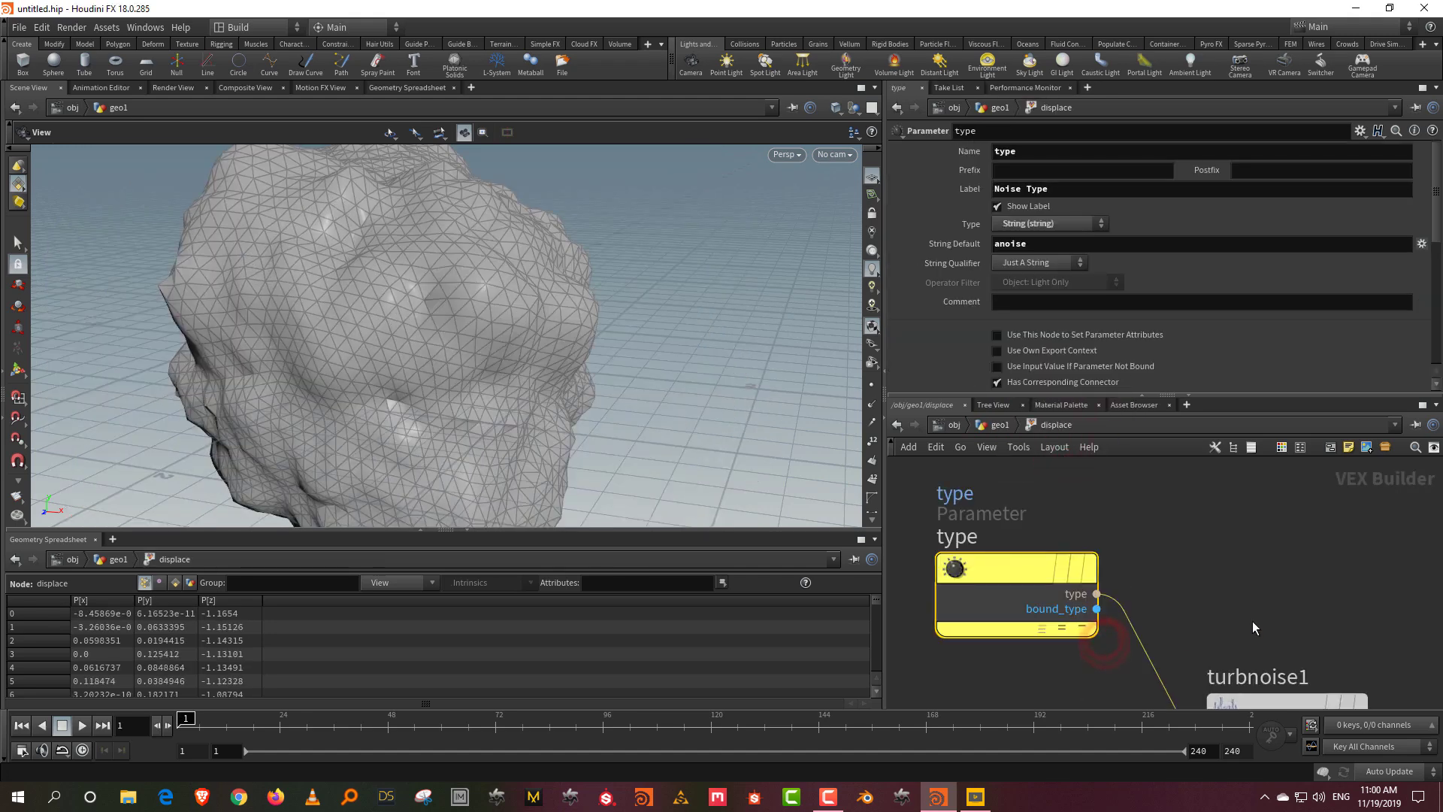
middle_click_drag(1250, 620, 1206, 366)
middle_click_drag(1021, 501, 1055, 654)
left_click_drag(1055, 653, 1123, 481)
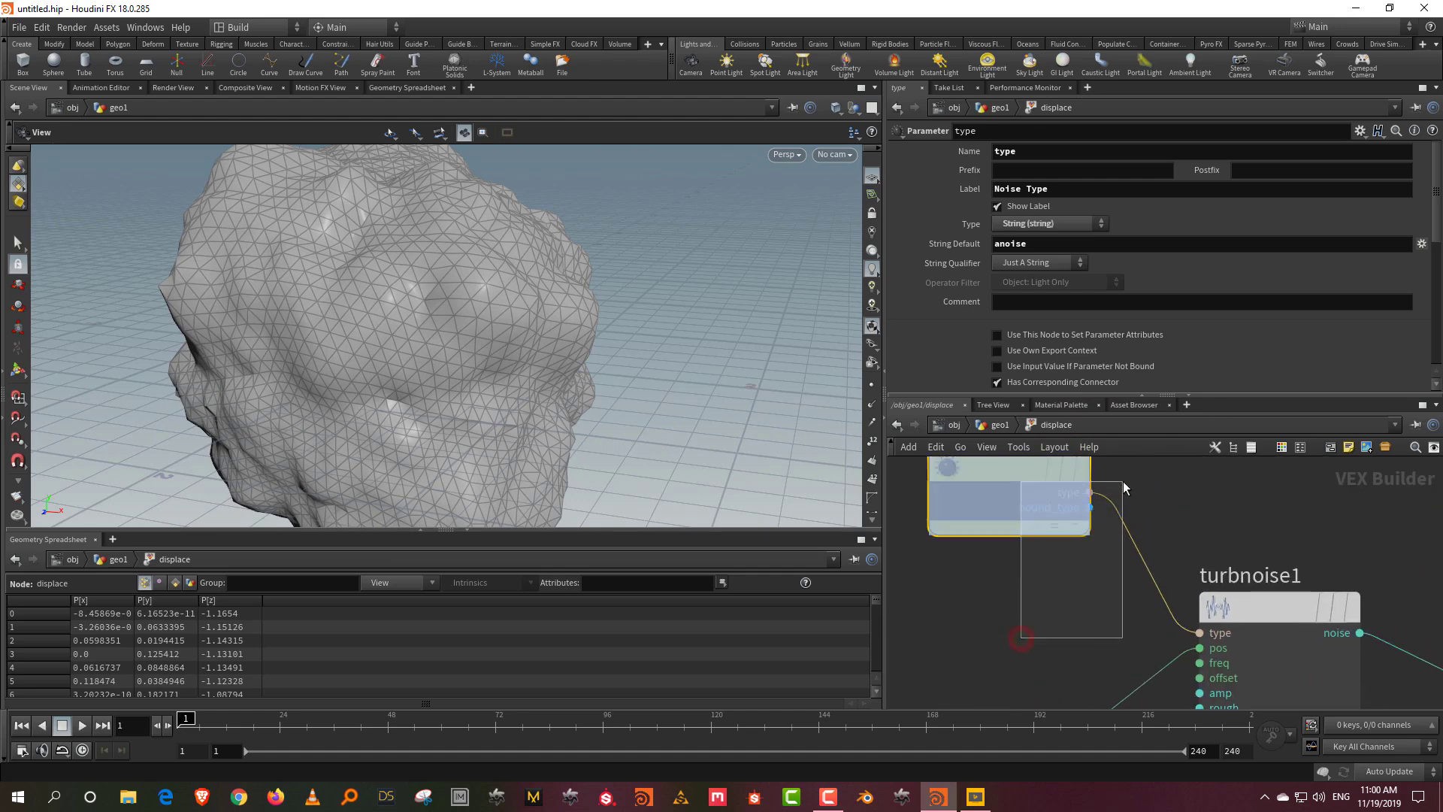
key("Delete")
- Rearrange the network so that geometryvopglobal1 sits level with turbnoise1
middle_click_drag(1118, 565, 1129, 481)
scroll(1129, 480, "down", 1)
middle_click_drag(1220, 628, 1195, 667)
left_click_drag(1244, 484, 1240, 561)
middle_click_drag(1057, 539, 1079, 475)
left_click_drag(969, 561, 967, 515)
scroll(1059, 523, "down", 1)
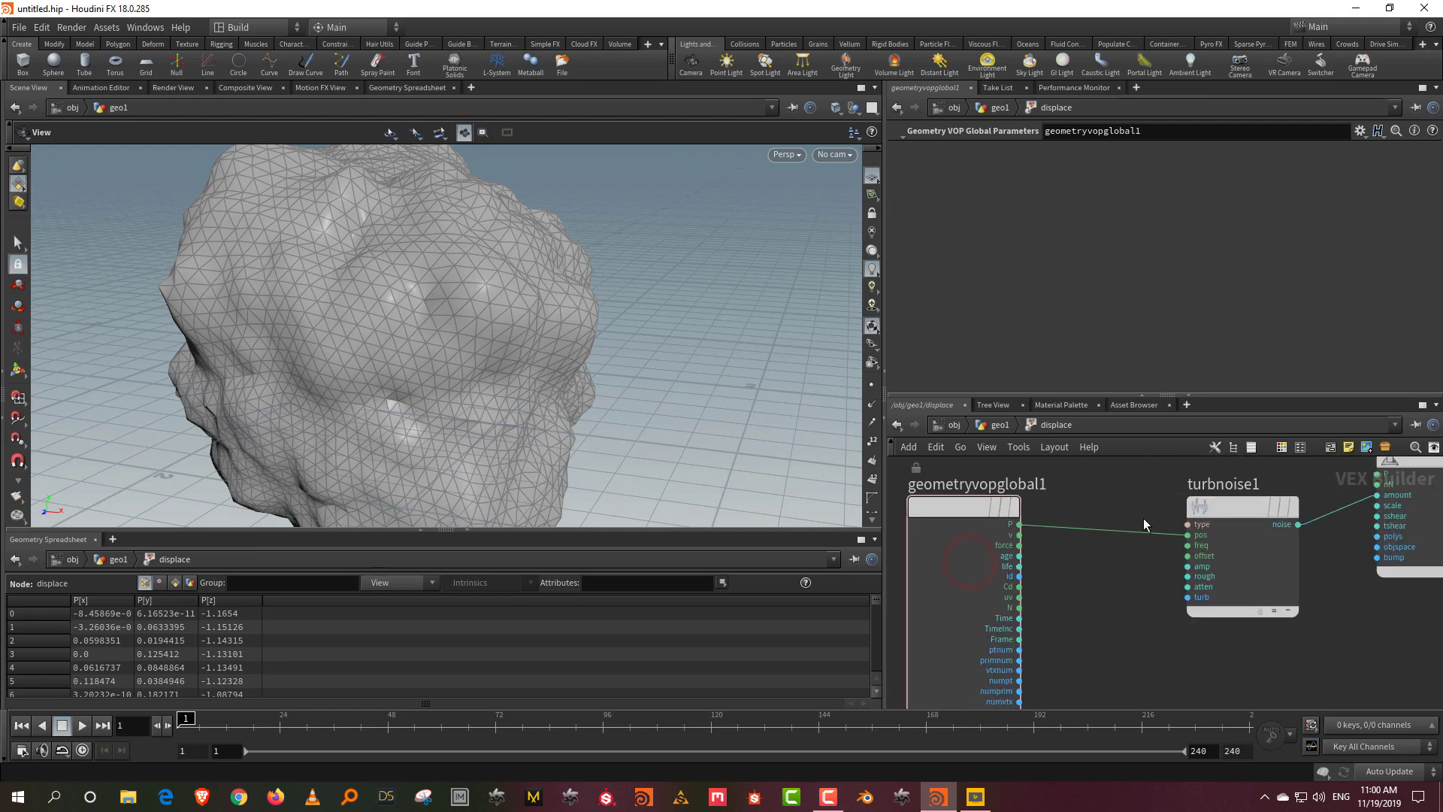
- Create input parameters for all of turbnoise1's unconnected inputs and check them on the displace node in geo1
right_click(1226, 508)
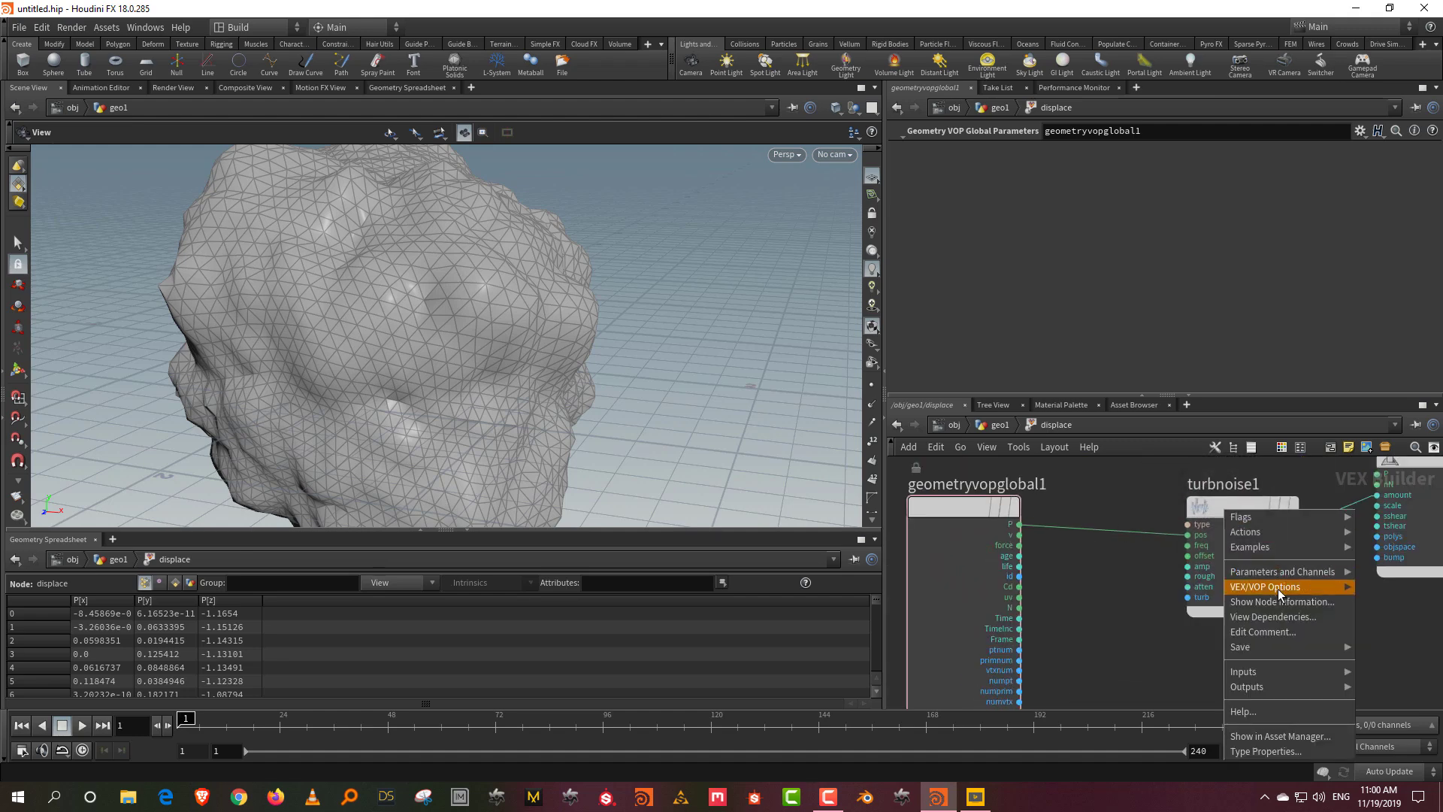
mouse_move(1296, 587)
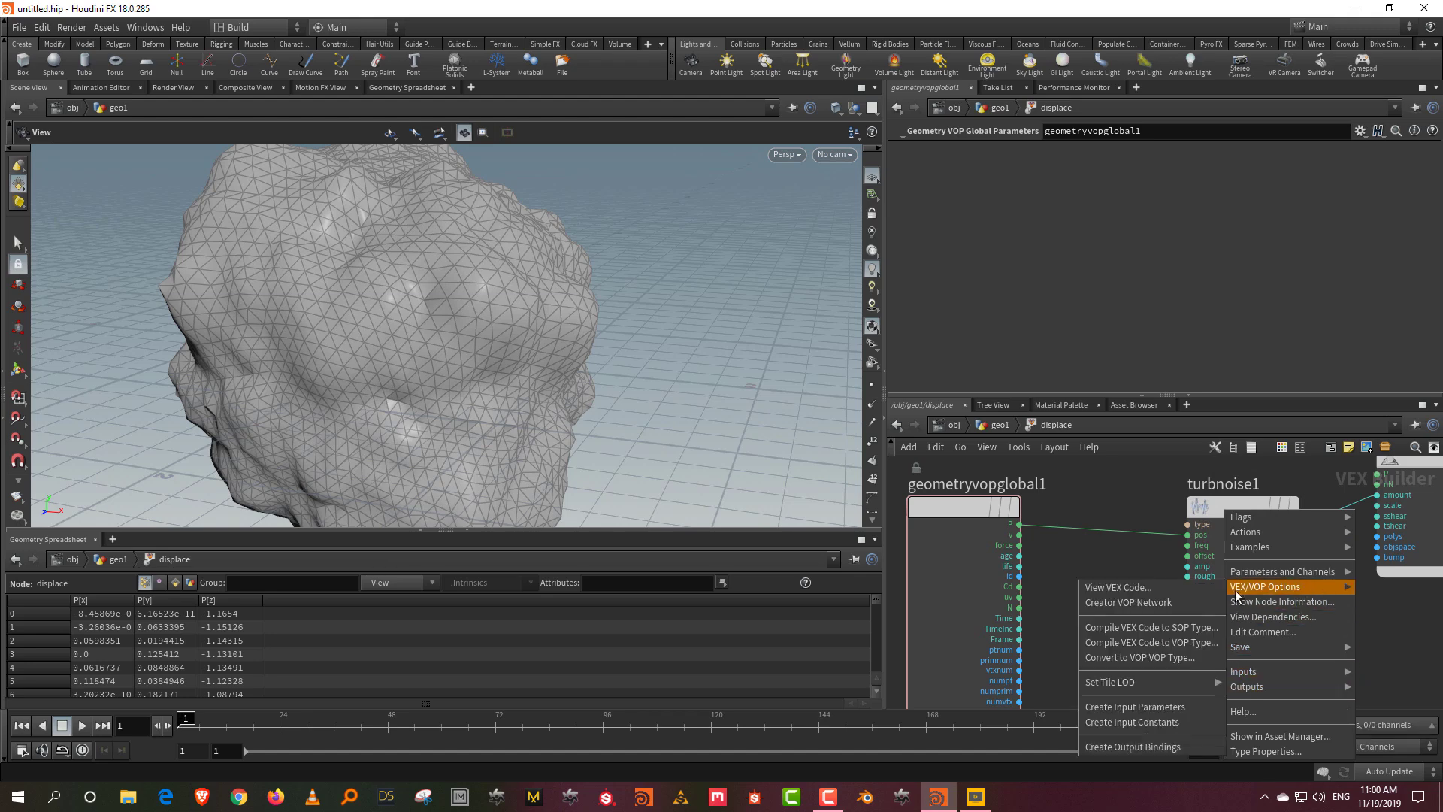
left_click(1176, 710)
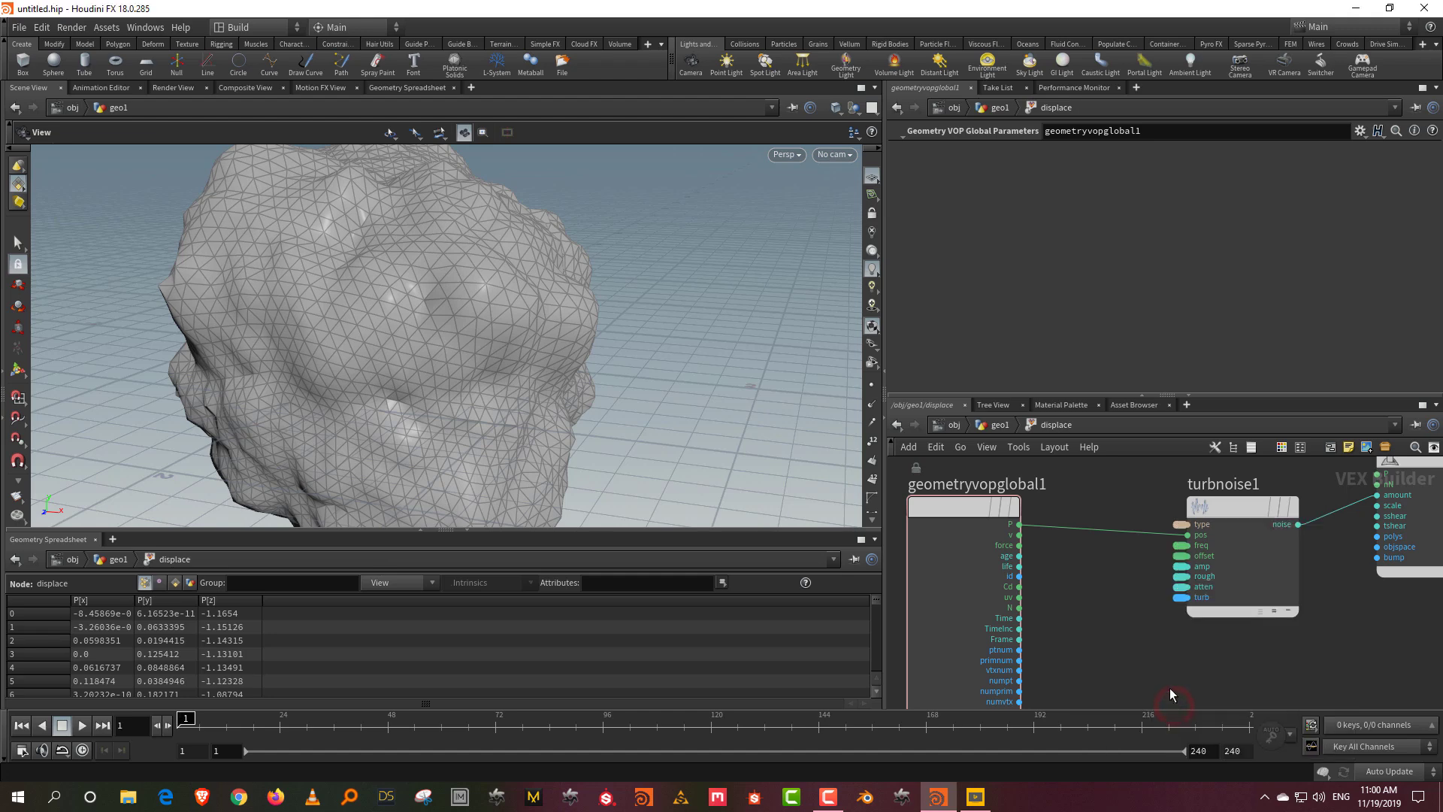
left_click(999, 425)
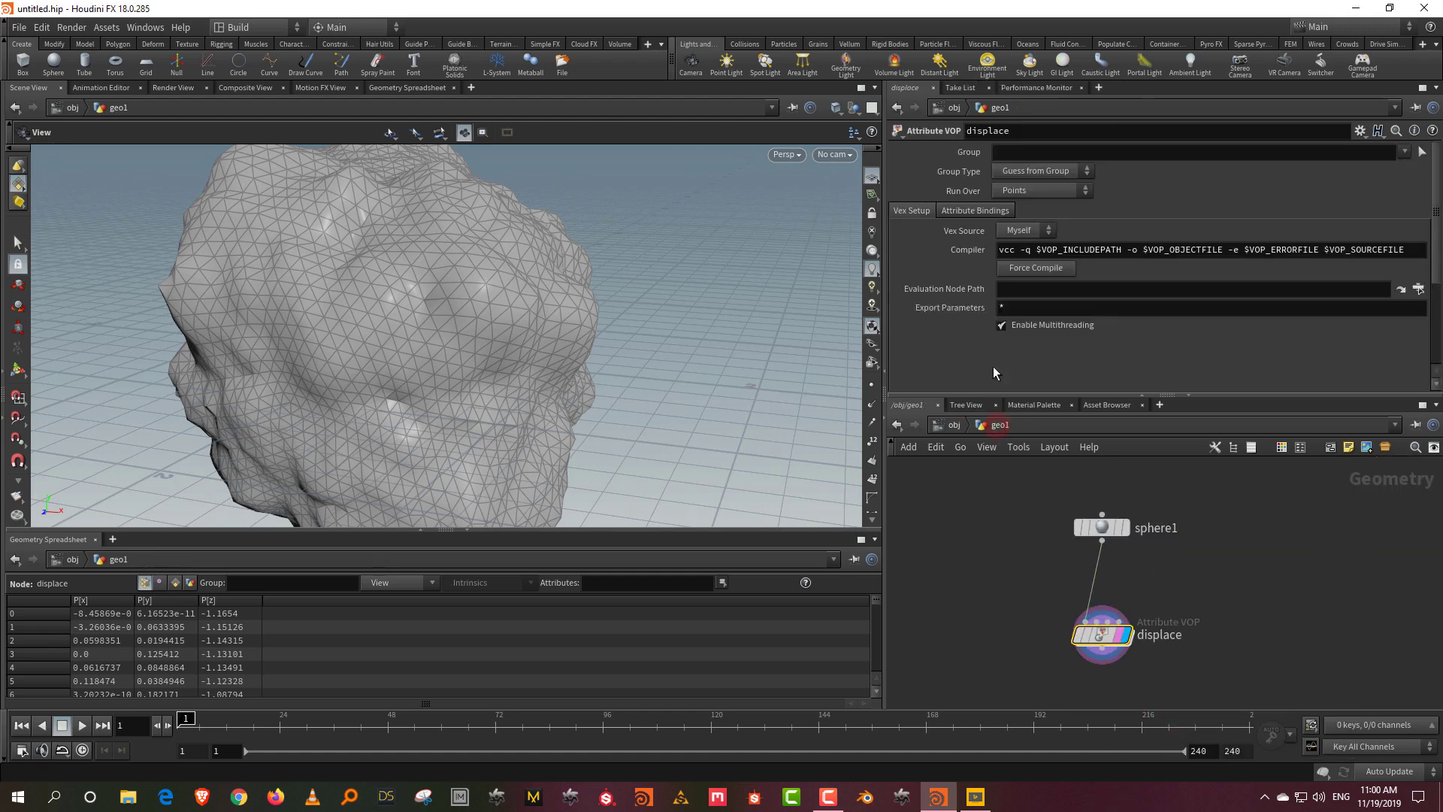
scroll(944, 343, "down", 3)
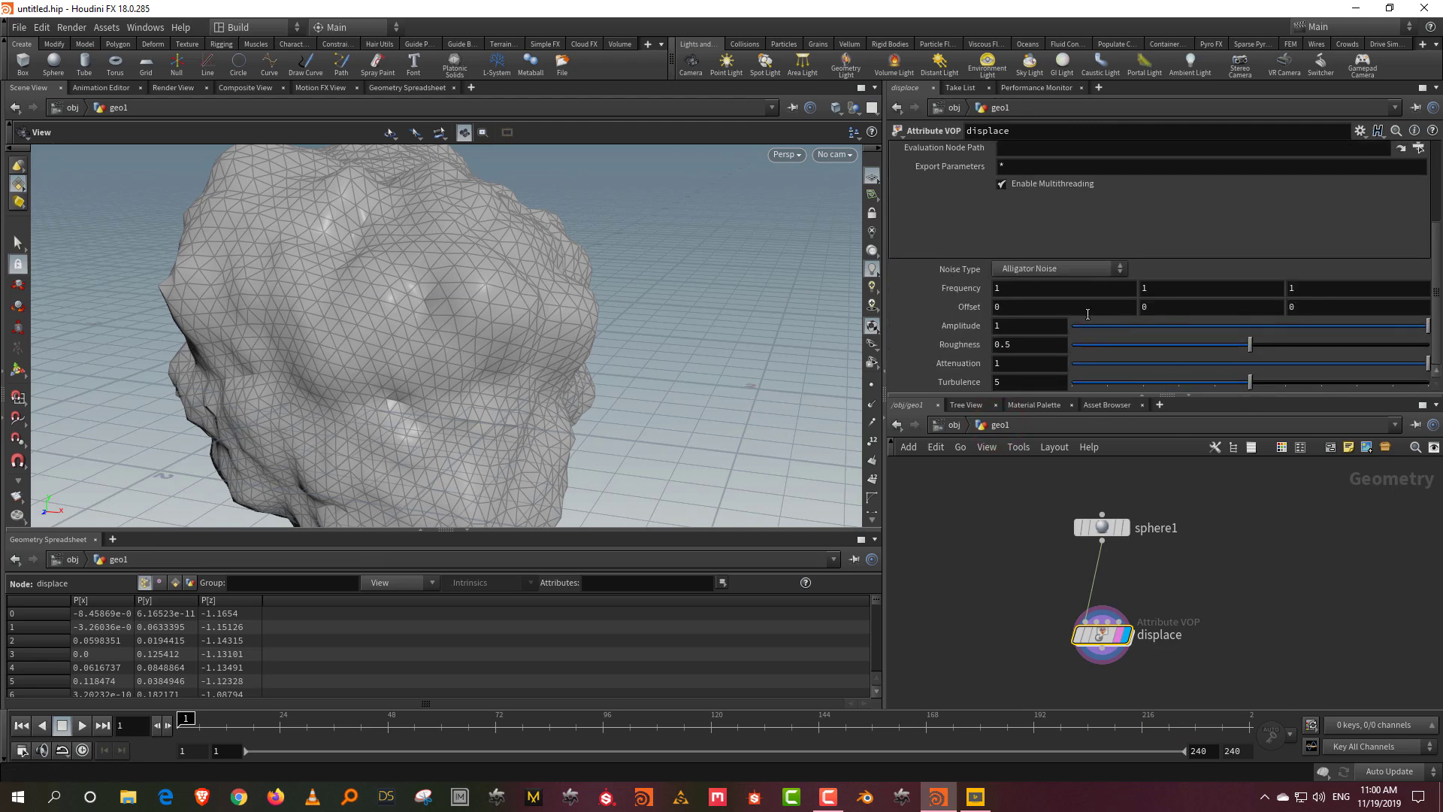
- Re-enter the displace network, select turbnoise1 to inspect its promoted inputs, and return to geo1
double_click(1103, 634)
left_click_drag(1144, 573, 1287, 650)
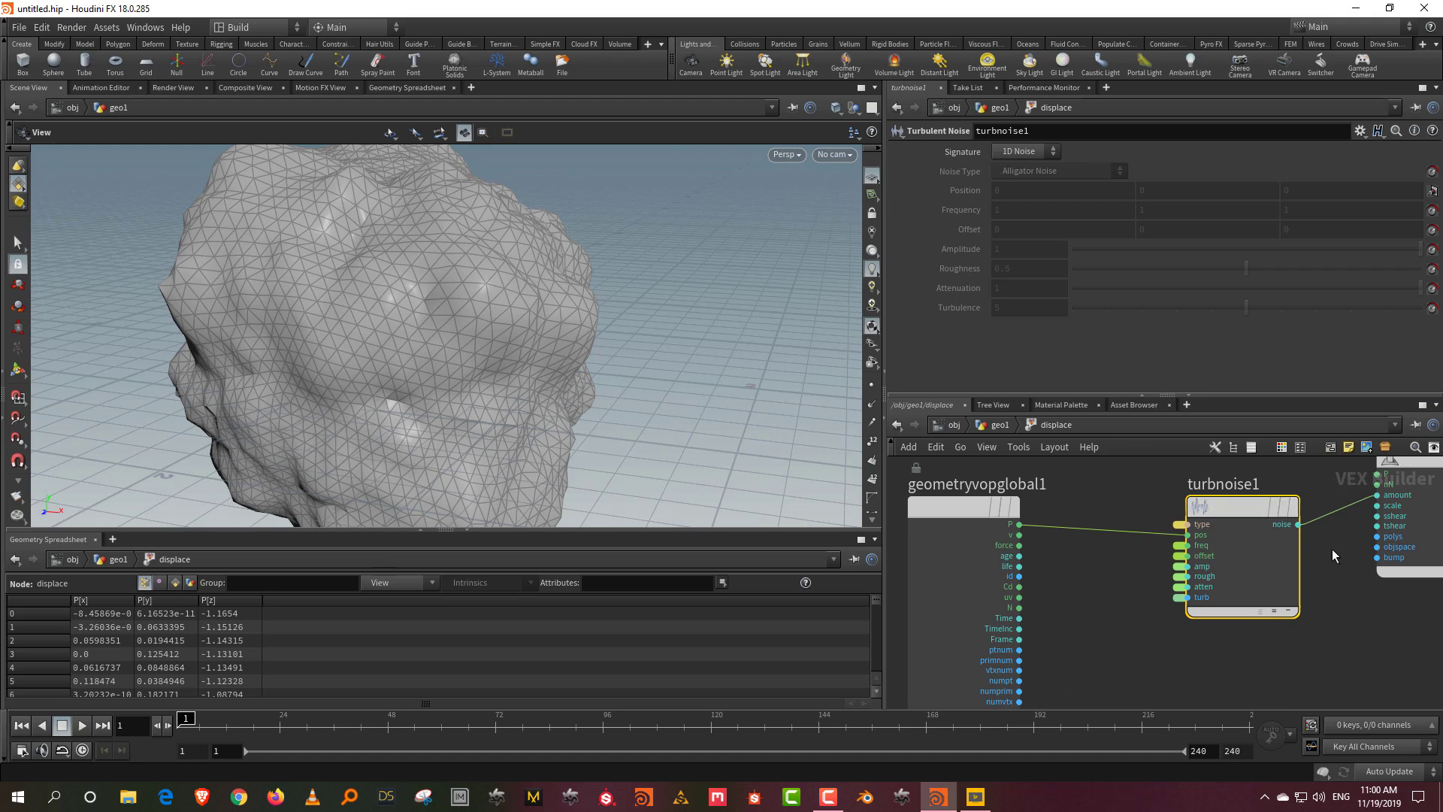
middle_click_drag(1332, 549, 1216, 602)
scroll(1214, 597, "down", 1)
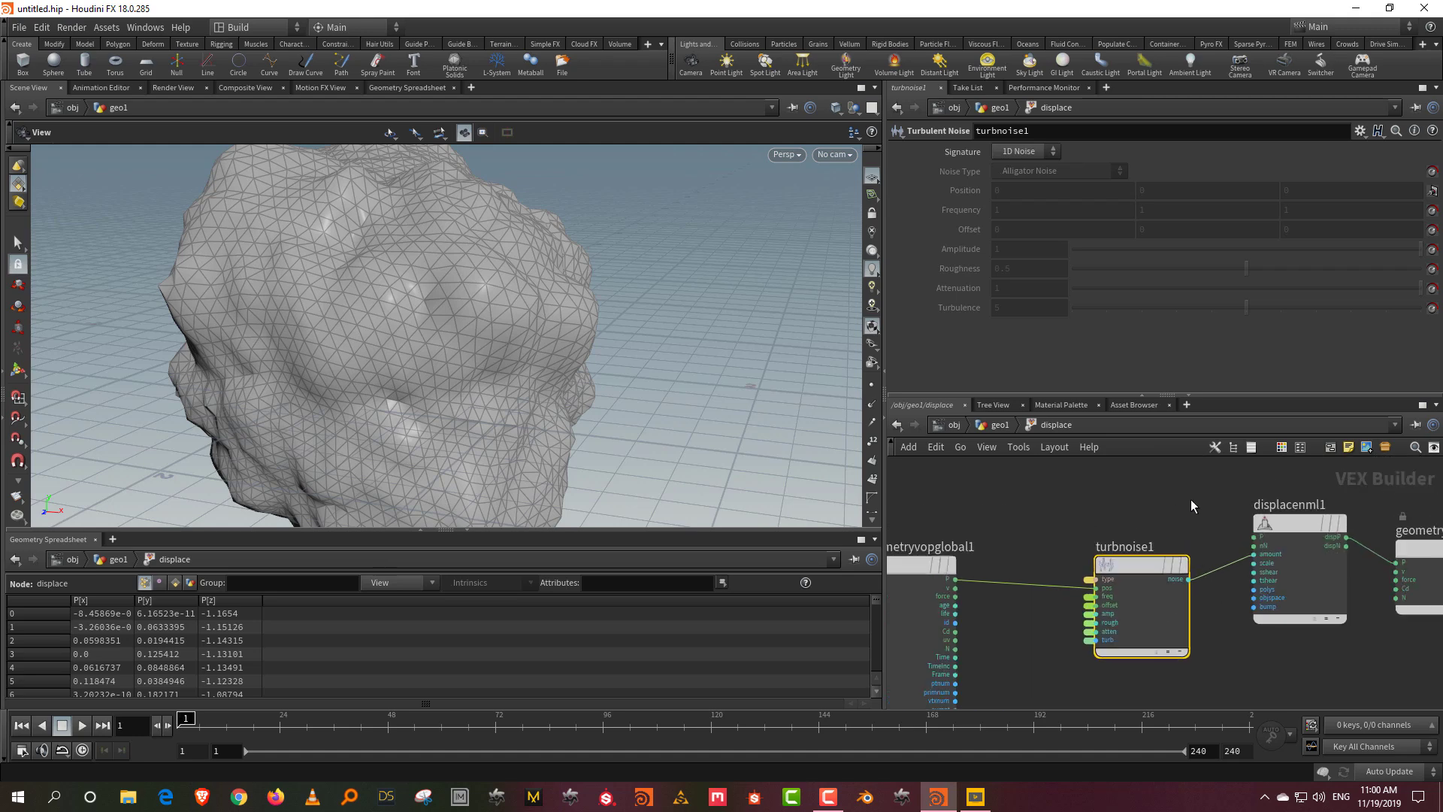
left_click(993, 404)
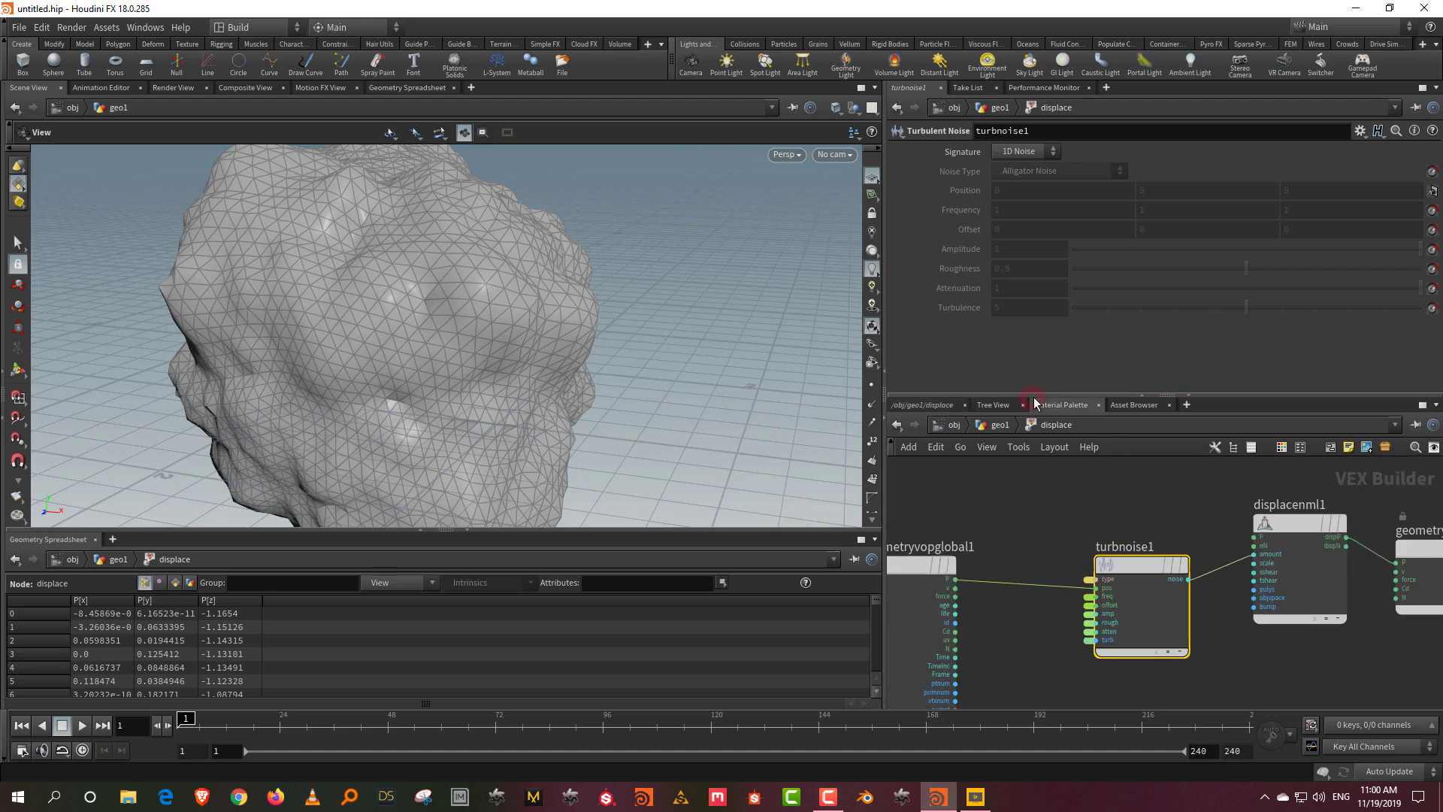
left_click(921, 404)
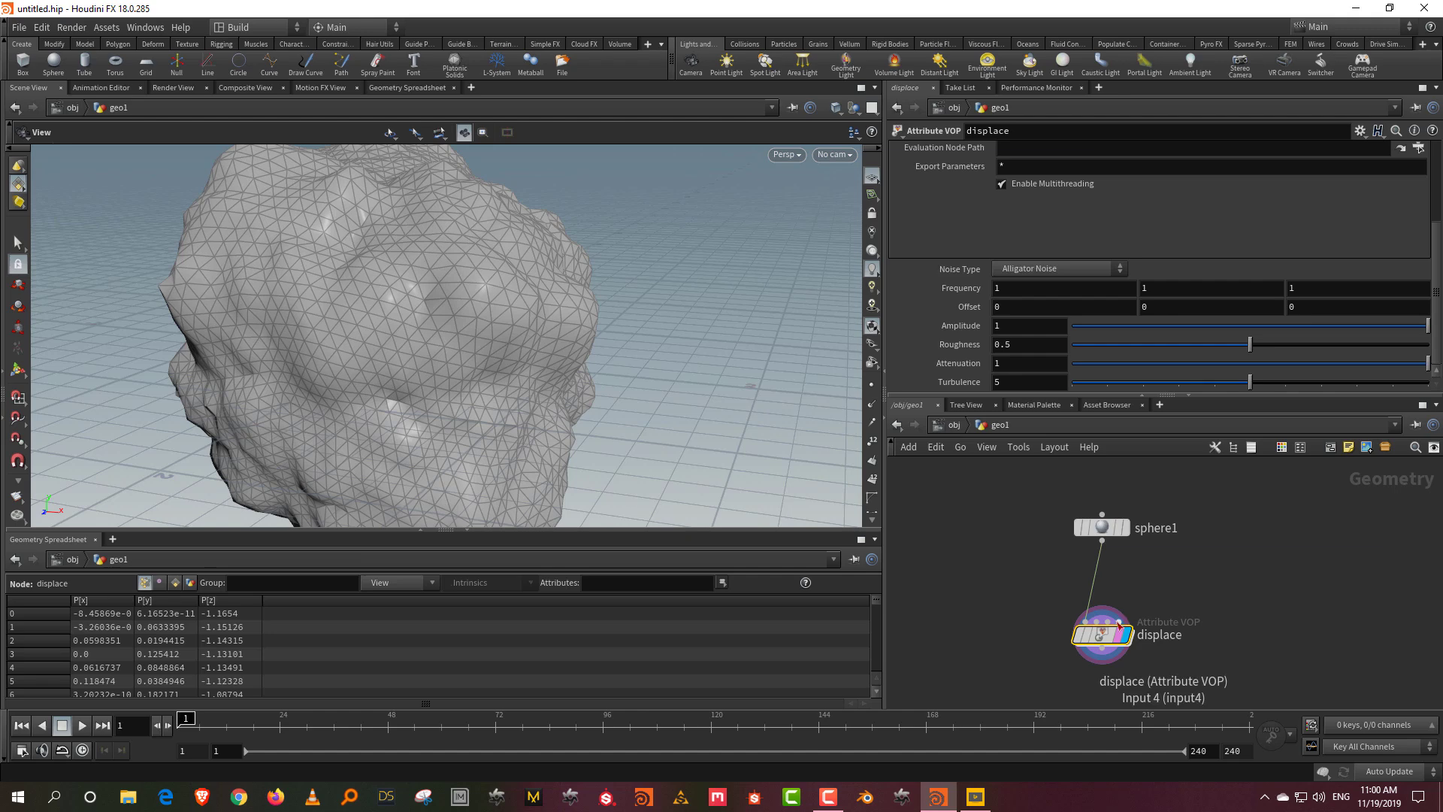
- Re-enter the displace network and delete the turbnoise1 node with its promoted inputs
double_click(1101, 635)
left_click_drag(913, 566, 912, 545)
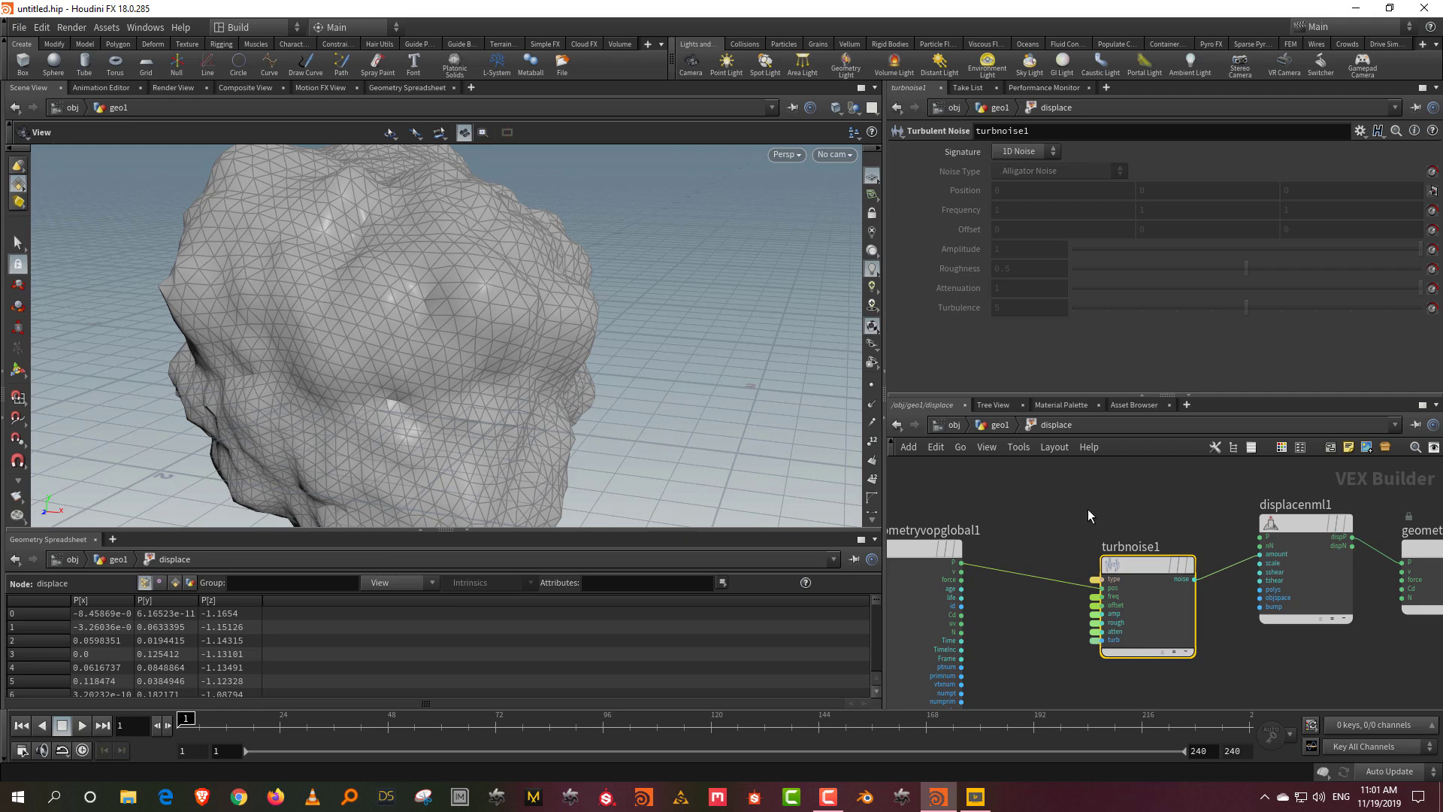
left_click_drag(1123, 582, 1118, 559)
left_click(1076, 670)
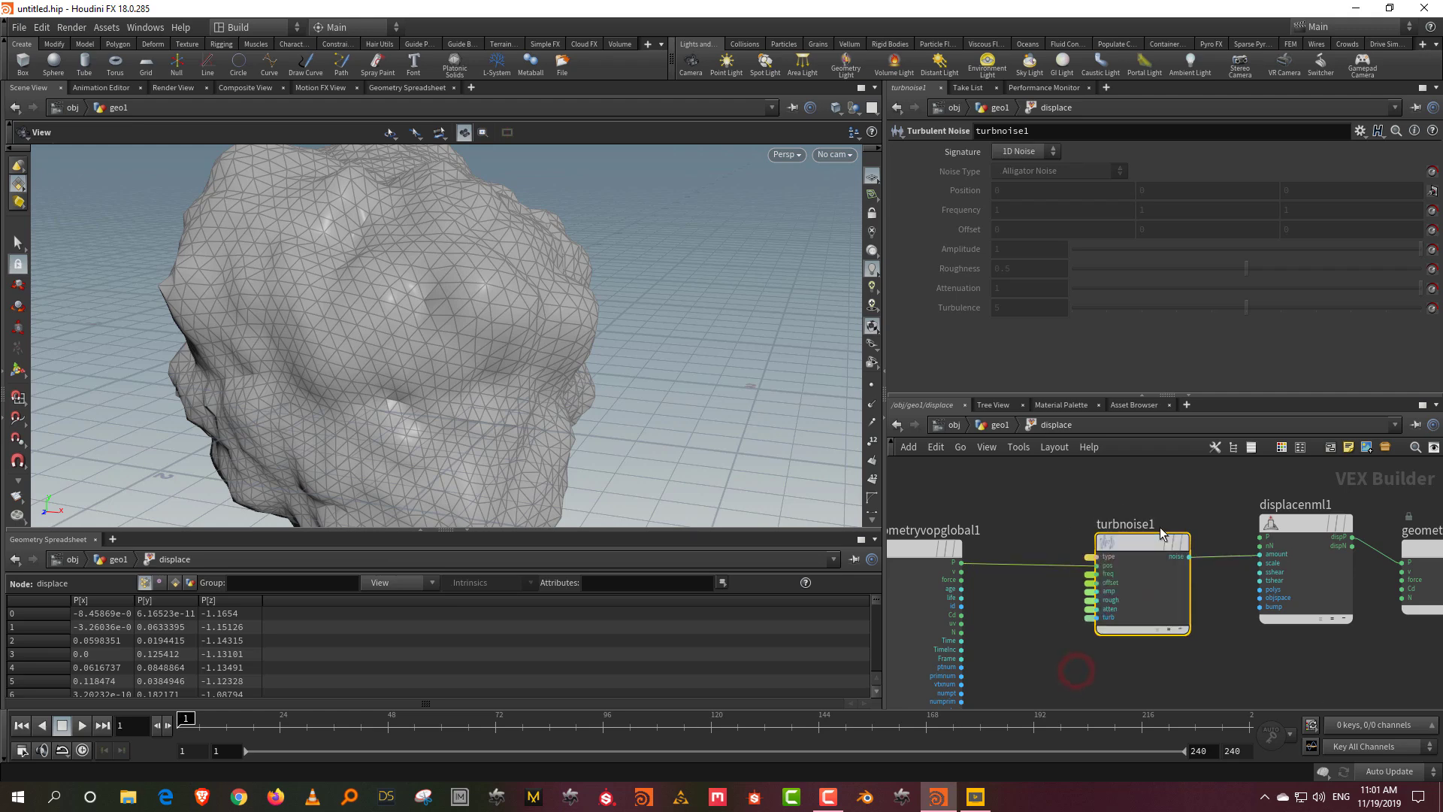
key("Delete")
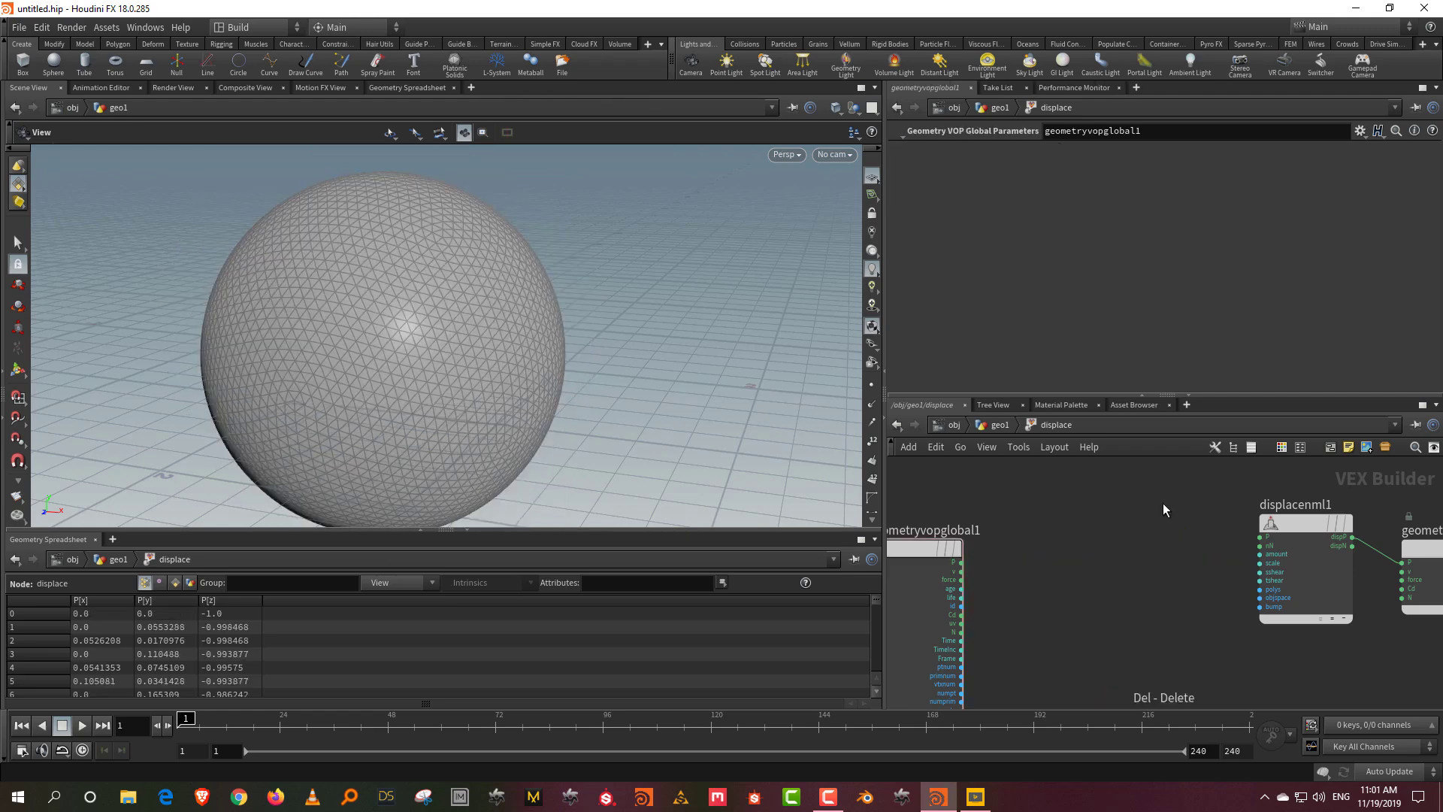
- Add a new Turbulent Noise node, feeding geometryvopglobal1's P into its pos and its noise output into displacenml1's amount
key("Tab")
type("Tur")
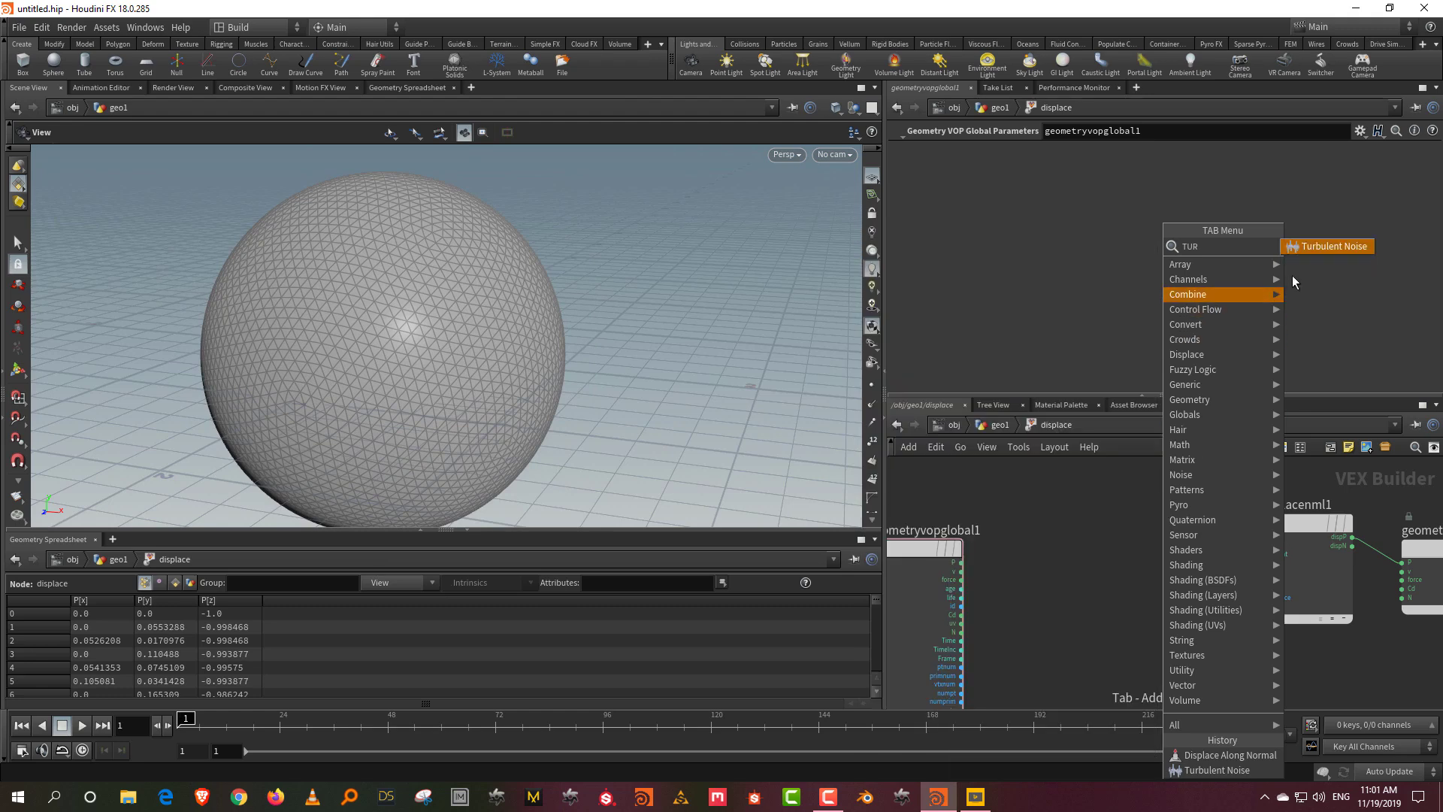
left_click(1308, 243)
left_click(1138, 541)
scroll(1035, 610, "up", 2)
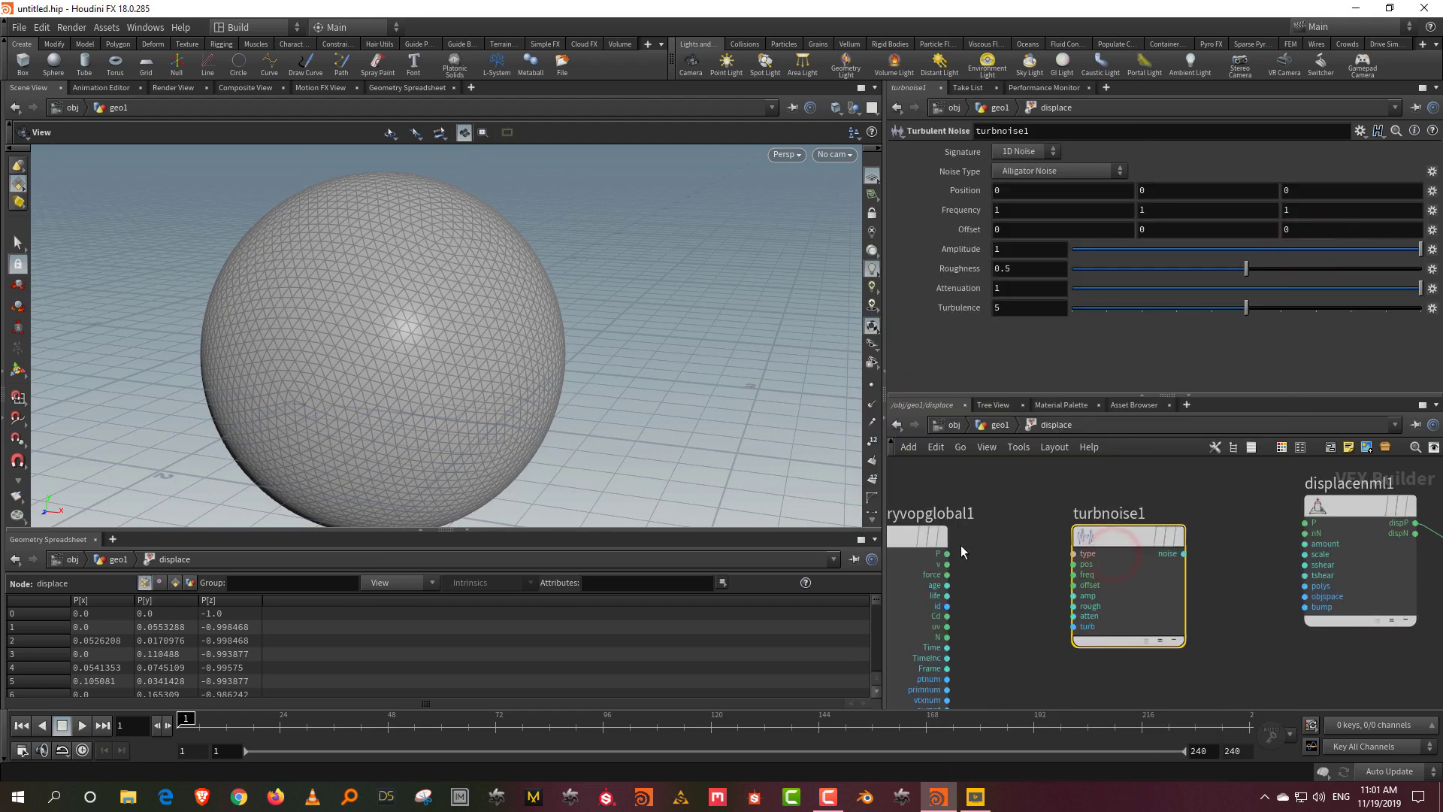
left_click(946, 553)
left_click(1072, 564)
left_click(1184, 553)
left_click(1305, 543)
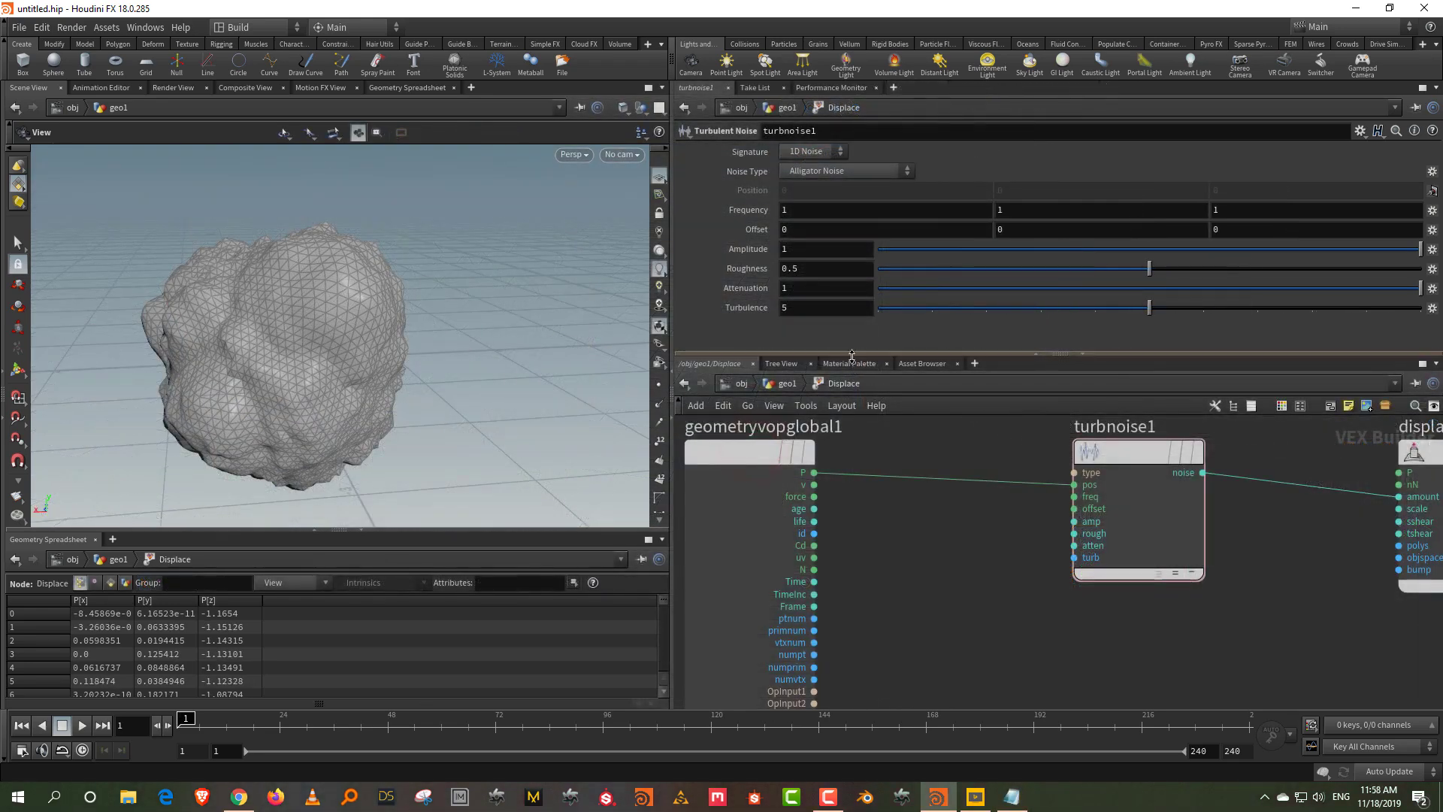
- Enlarge the network area and move geometryvopglobal1 and turbnoise1 away from displacenml1 to make room for more nodes
left_click_drag(851, 354, 851, 334)
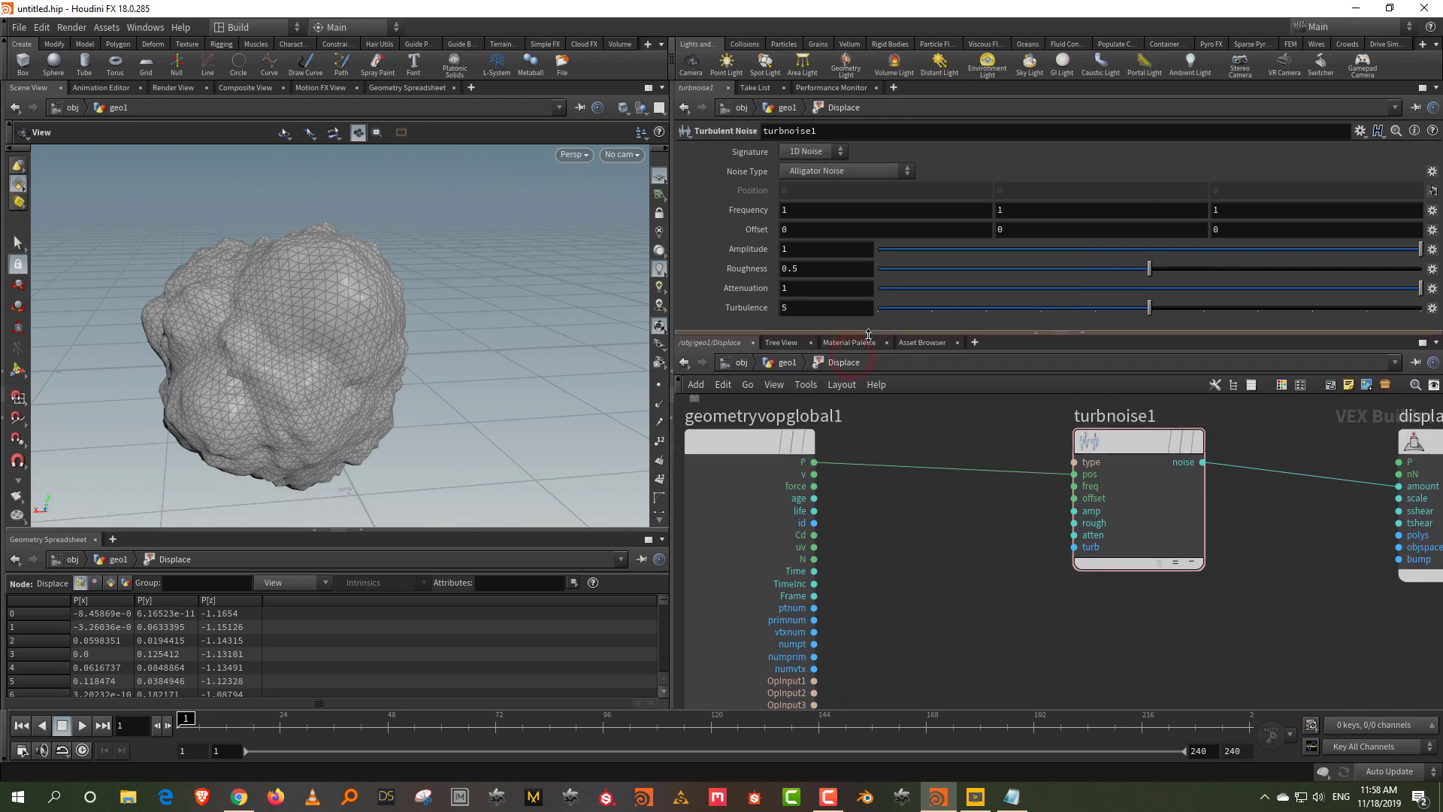
middle_click_drag(957, 574, 1004, 607)
scroll(1004, 607, "down", 2)
left_click_drag(833, 481, 760, 455)
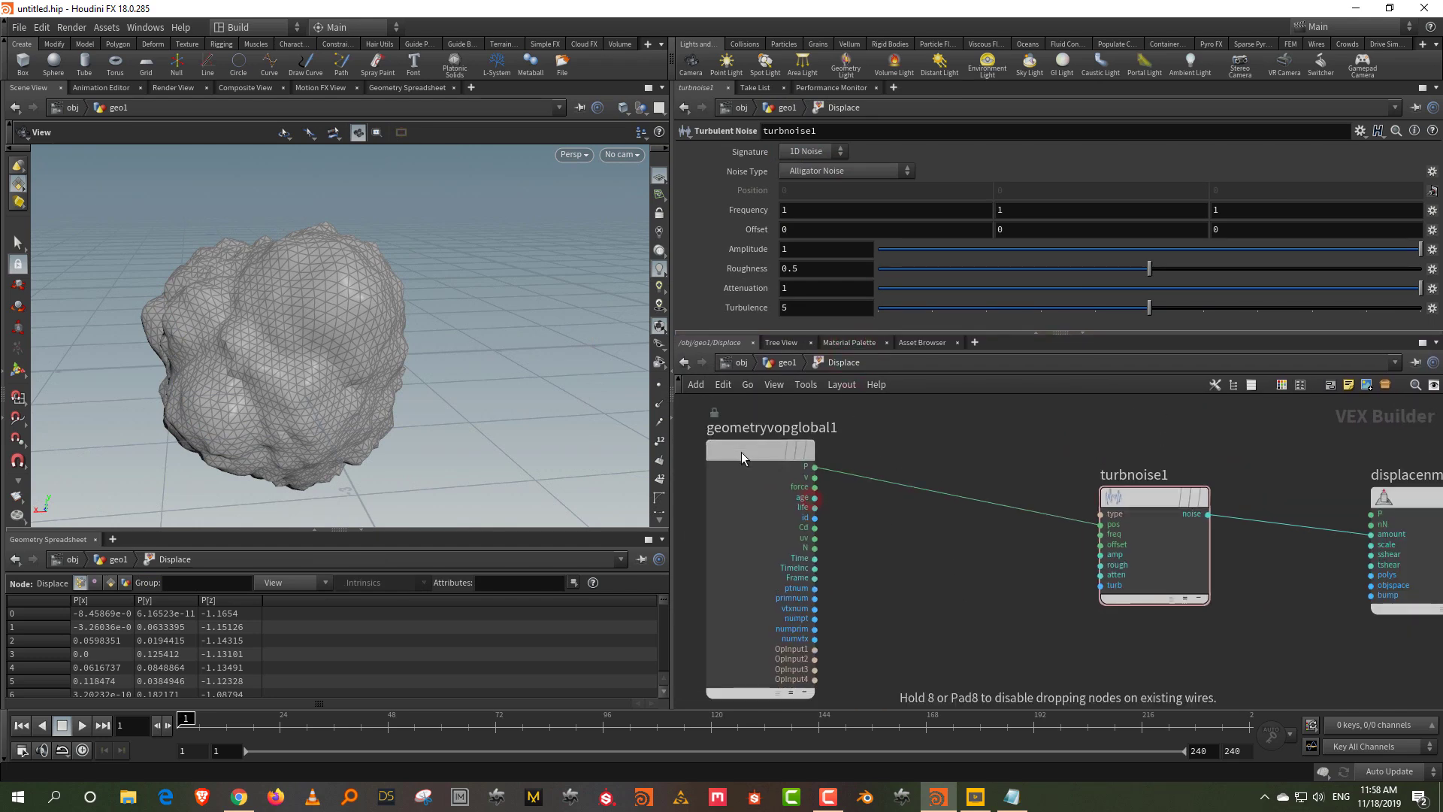
left_click_drag(1143, 494, 990, 456)
left_click(1164, 573)
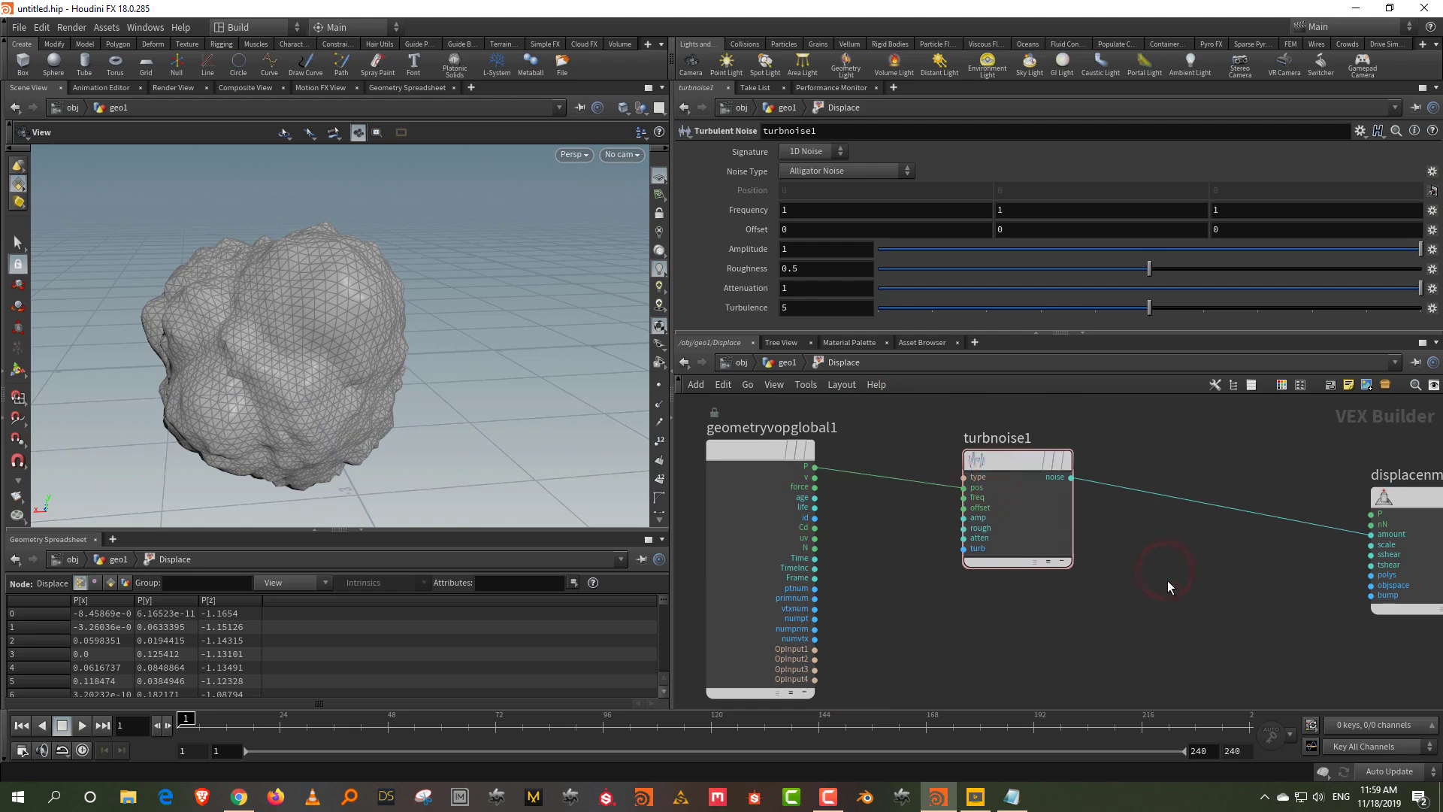
- Duplicate turbnoise1 and place the copy below the original
left_click_drag(1166, 546, 1064, 576)
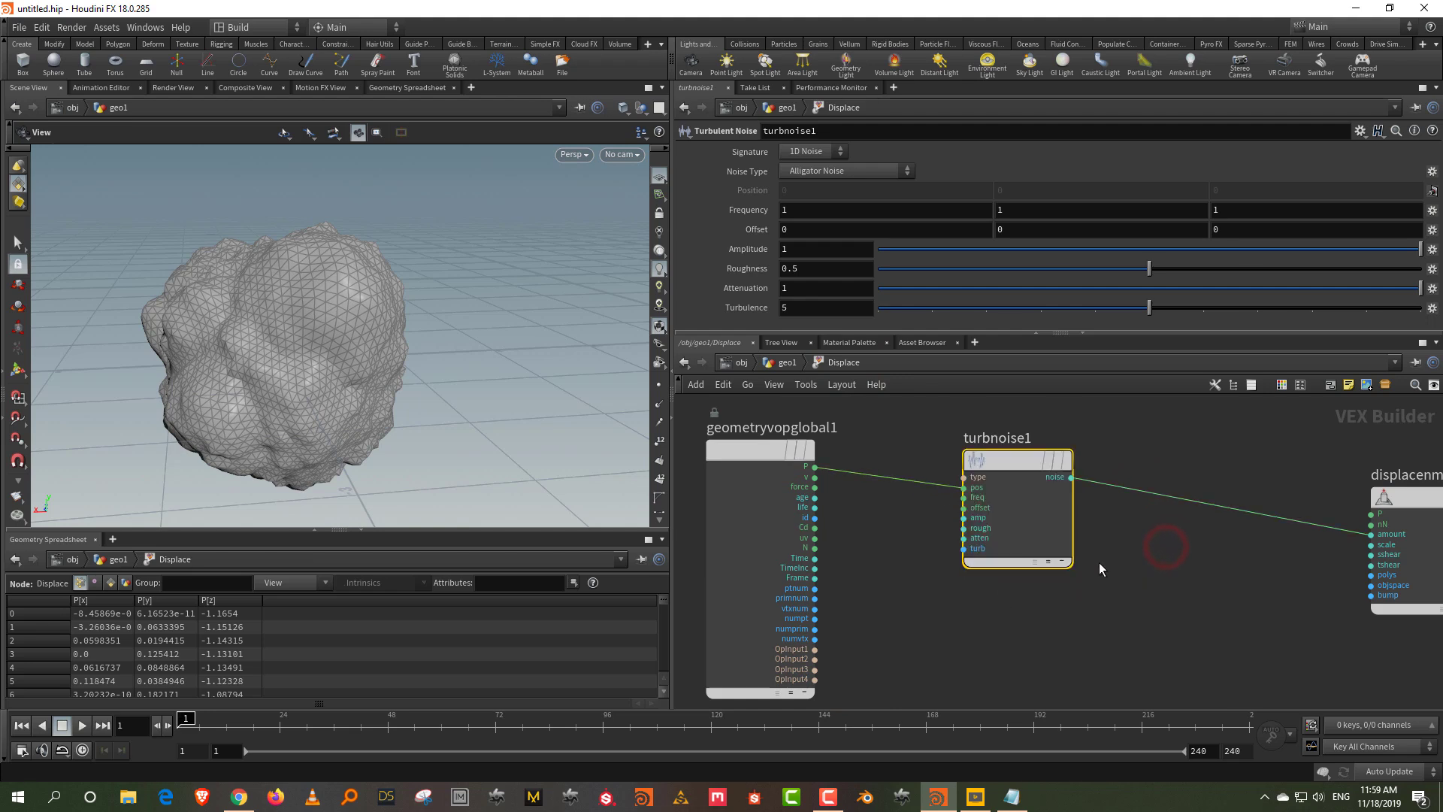
key("ctrl+c")
key("ctrl+v")
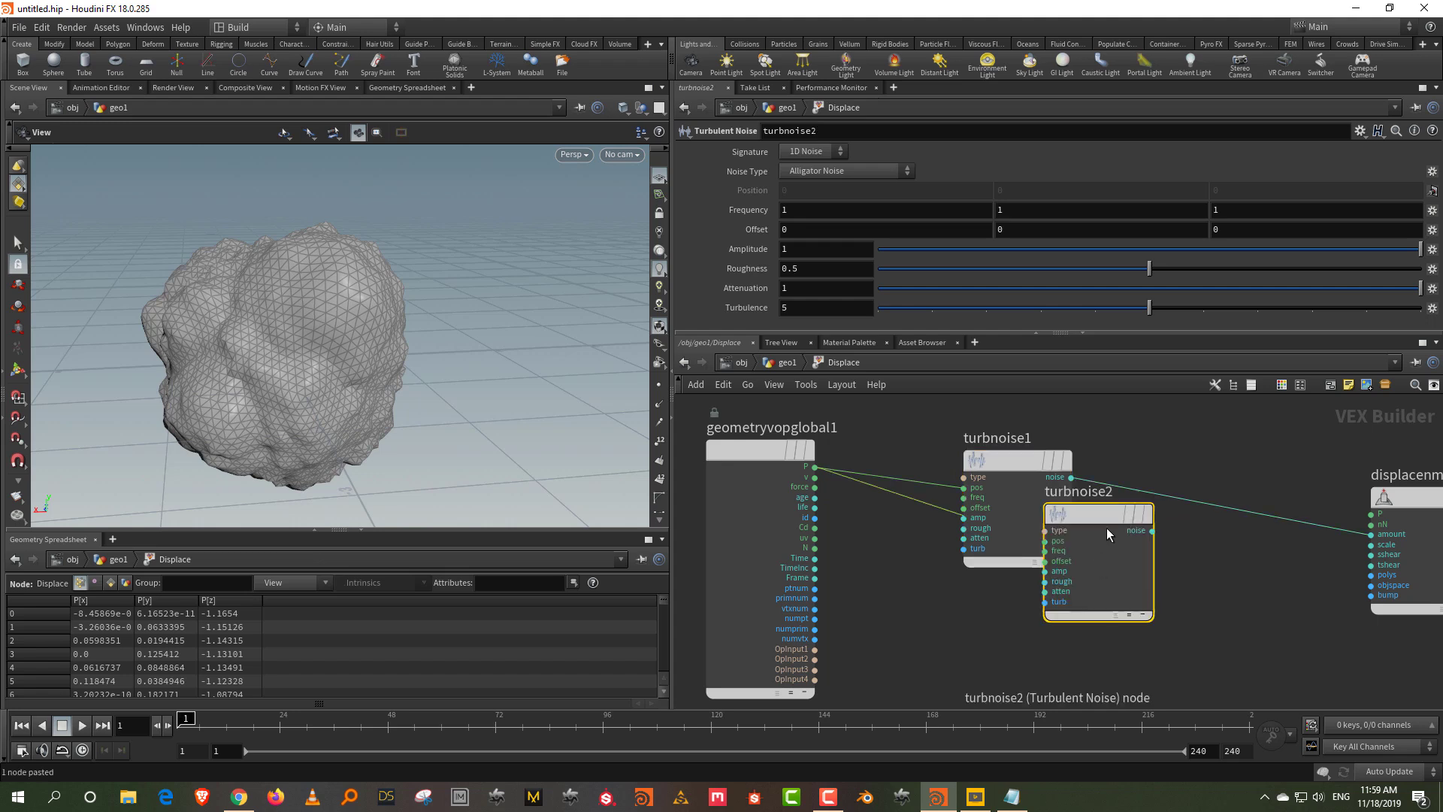
left_click_drag(1109, 515, 1099, 625)
- Insert a Subtract node into the wire between turbnoise1 and displacenml1
key("Tab")
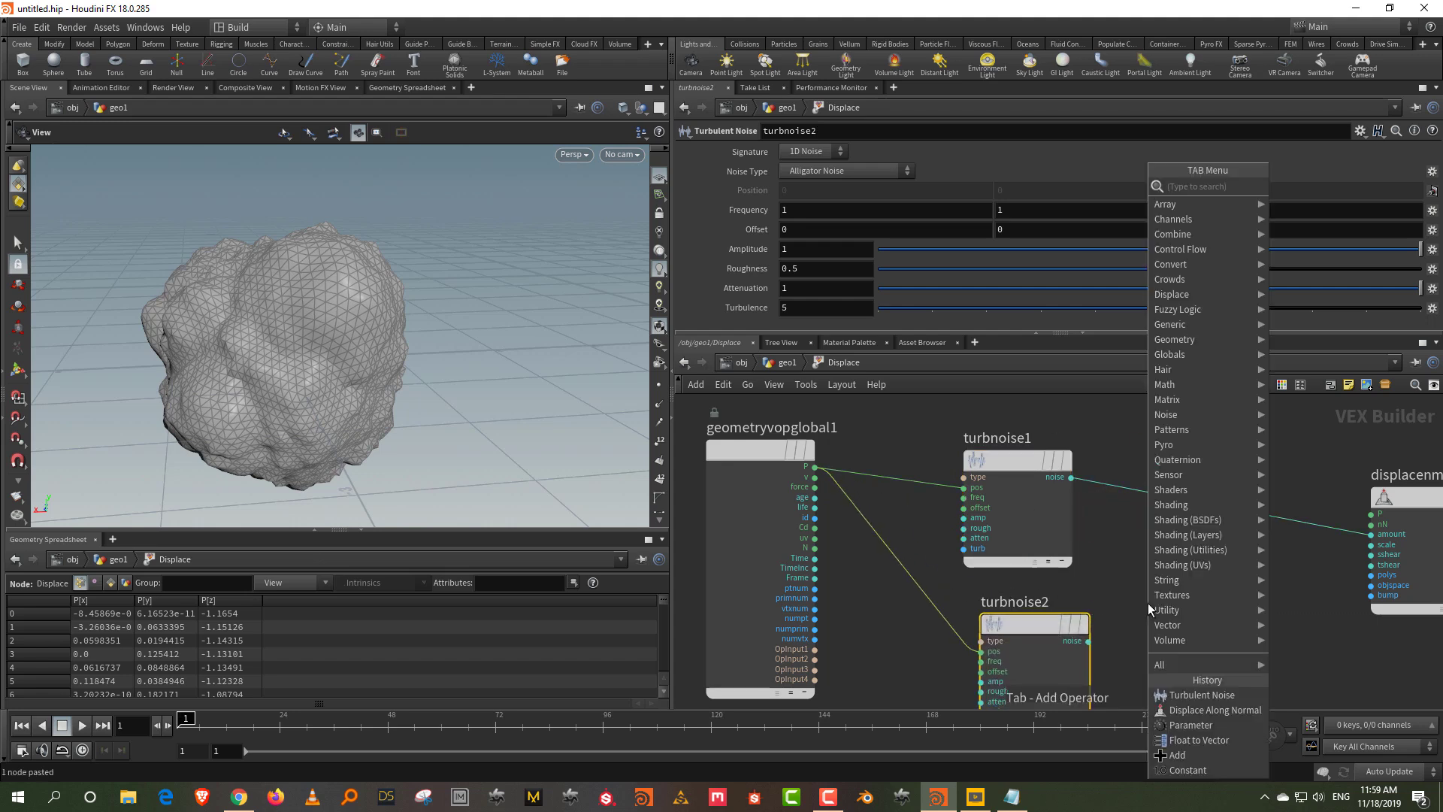
type("sub")
left_click(1357, 198)
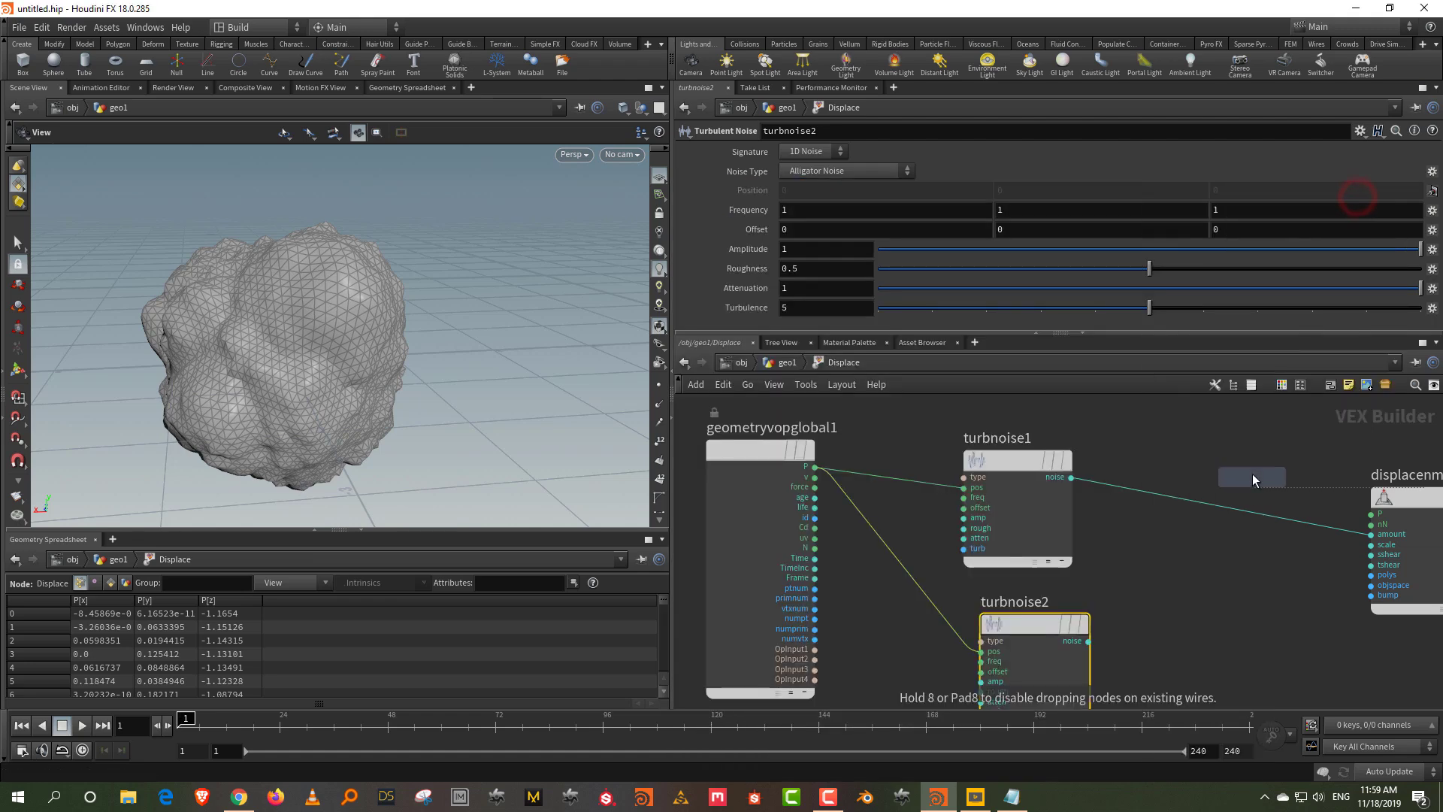
left_click(1237, 514)
left_click_drag(1237, 514, 1249, 520)
- Wire turbnoise2's noise output directly into displacenml1's amount to preview it alone, keeping turbnoise2 selected
left_click_drag(1171, 618, 1101, 673)
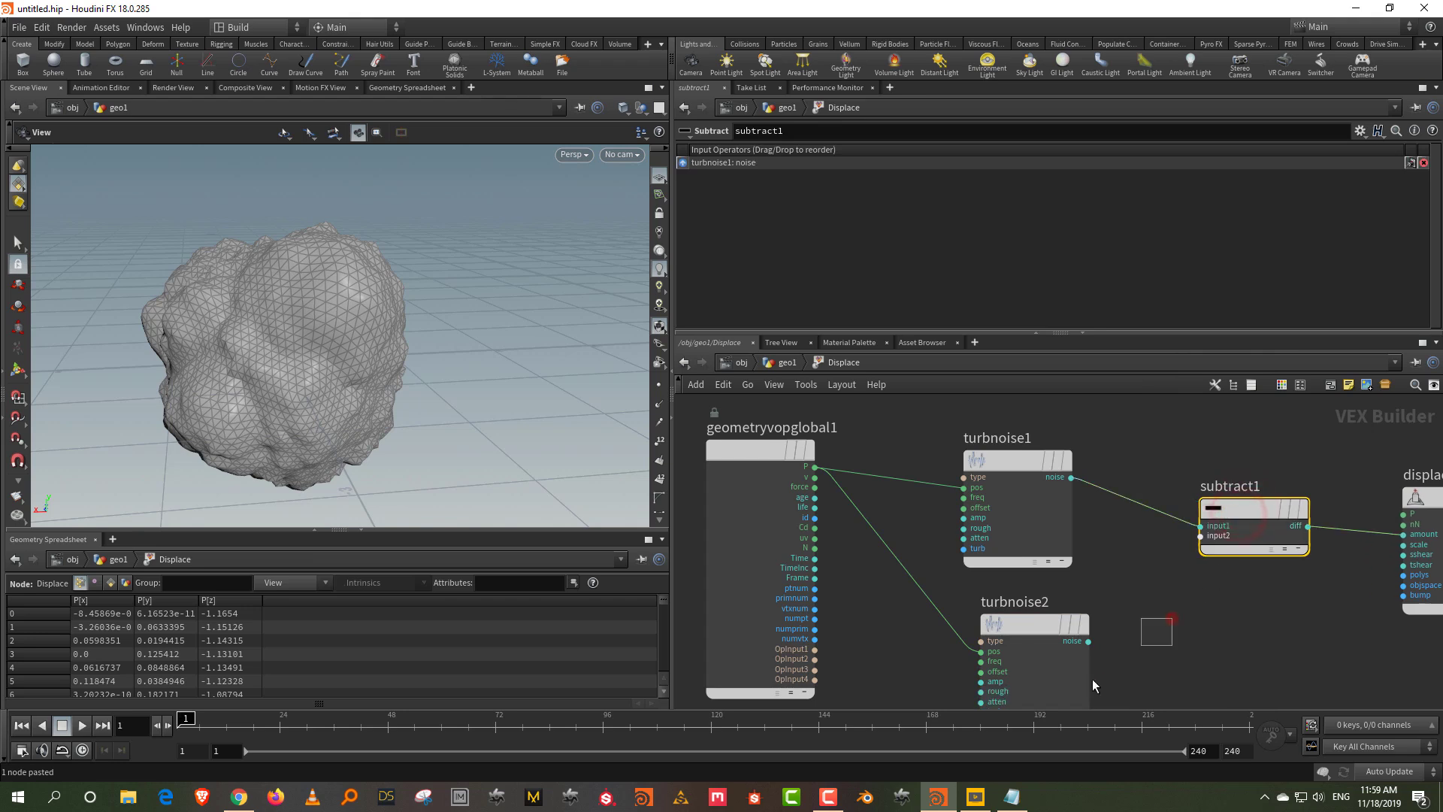
left_click(1086, 648)
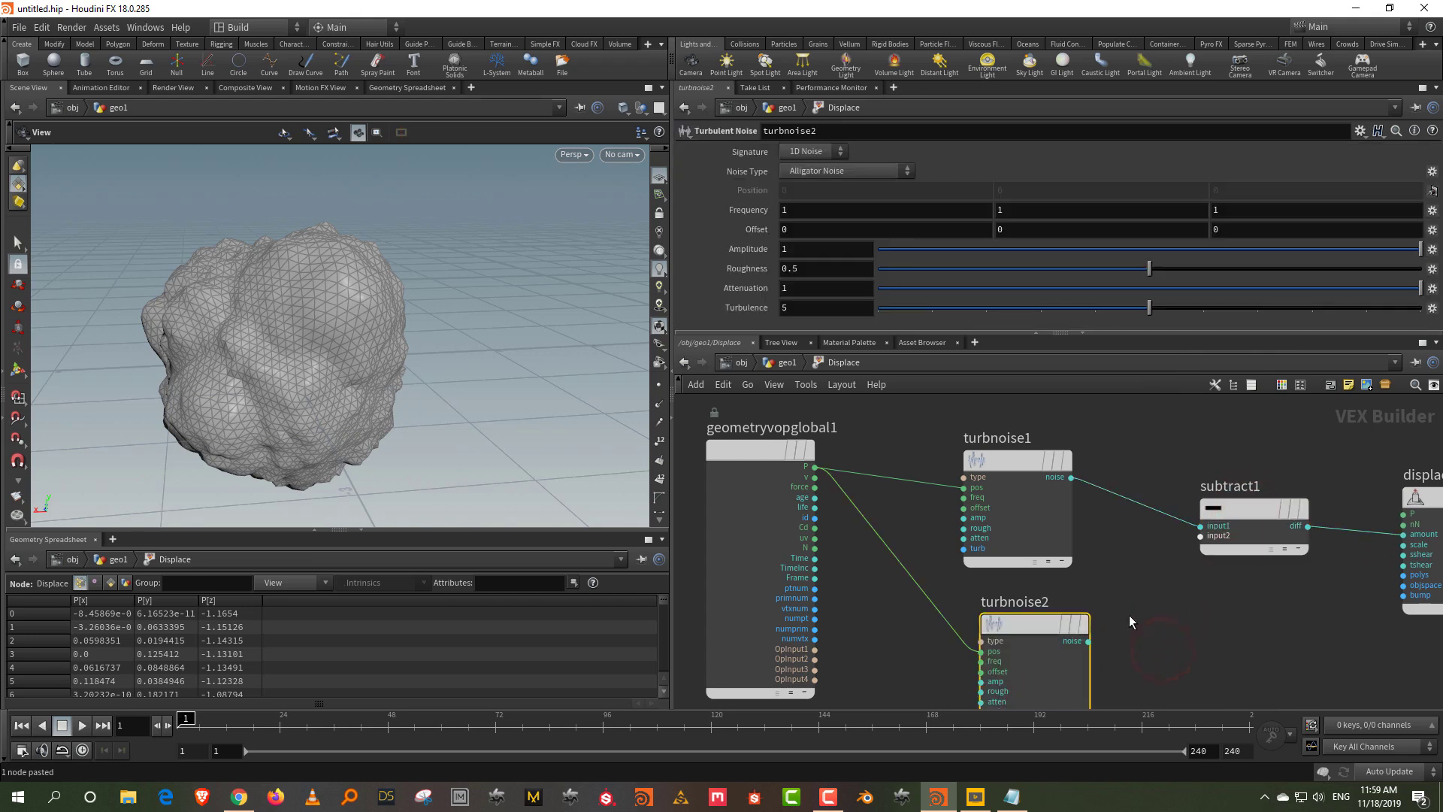
middle_click_drag(1128, 616, 995, 577)
left_click(955, 601)
left_click(1236, 494)
left_click(1073, 606)
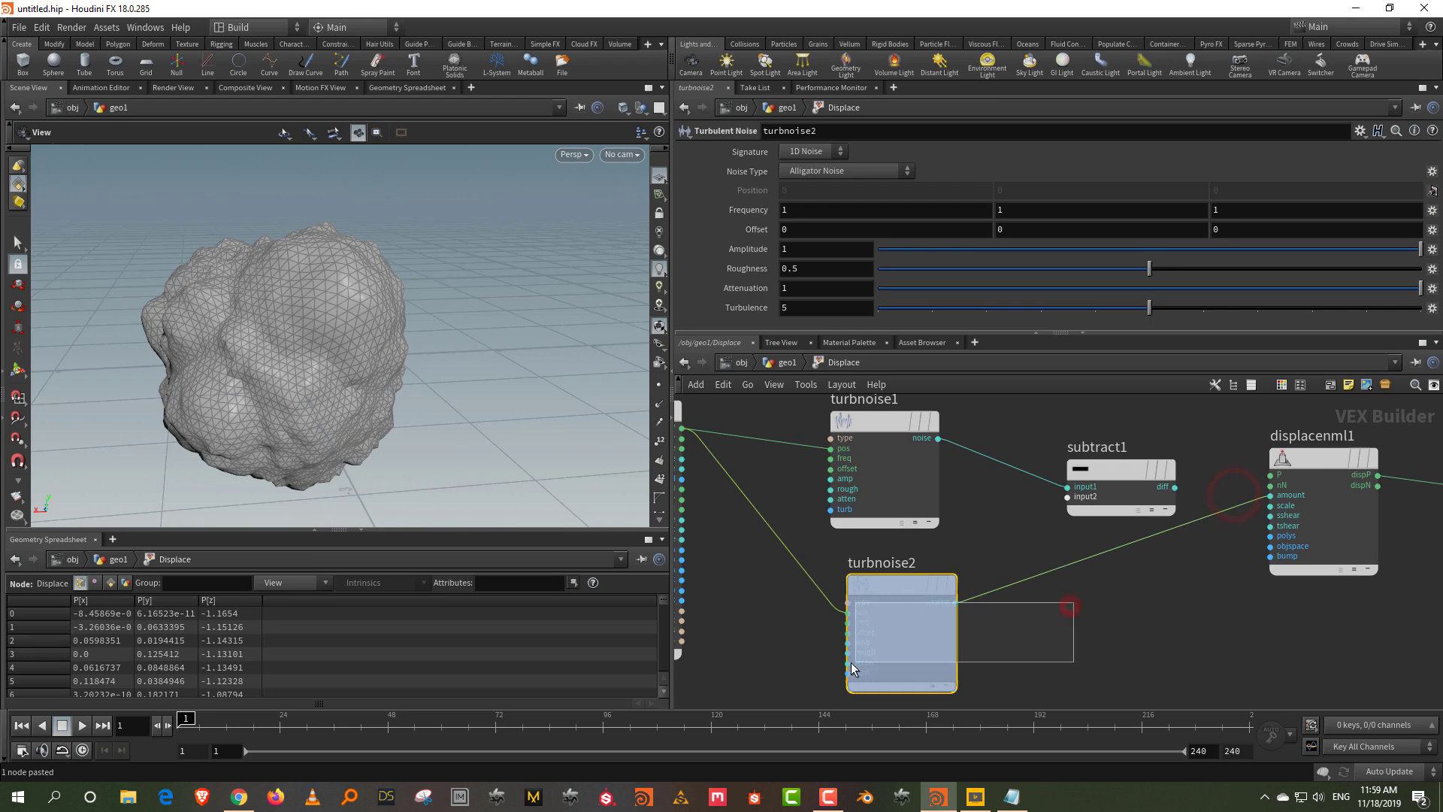
- Set turbnoise2's noise type to Original Perlin Noise and its offset to 1.1 on all axes
left_click(831, 173)
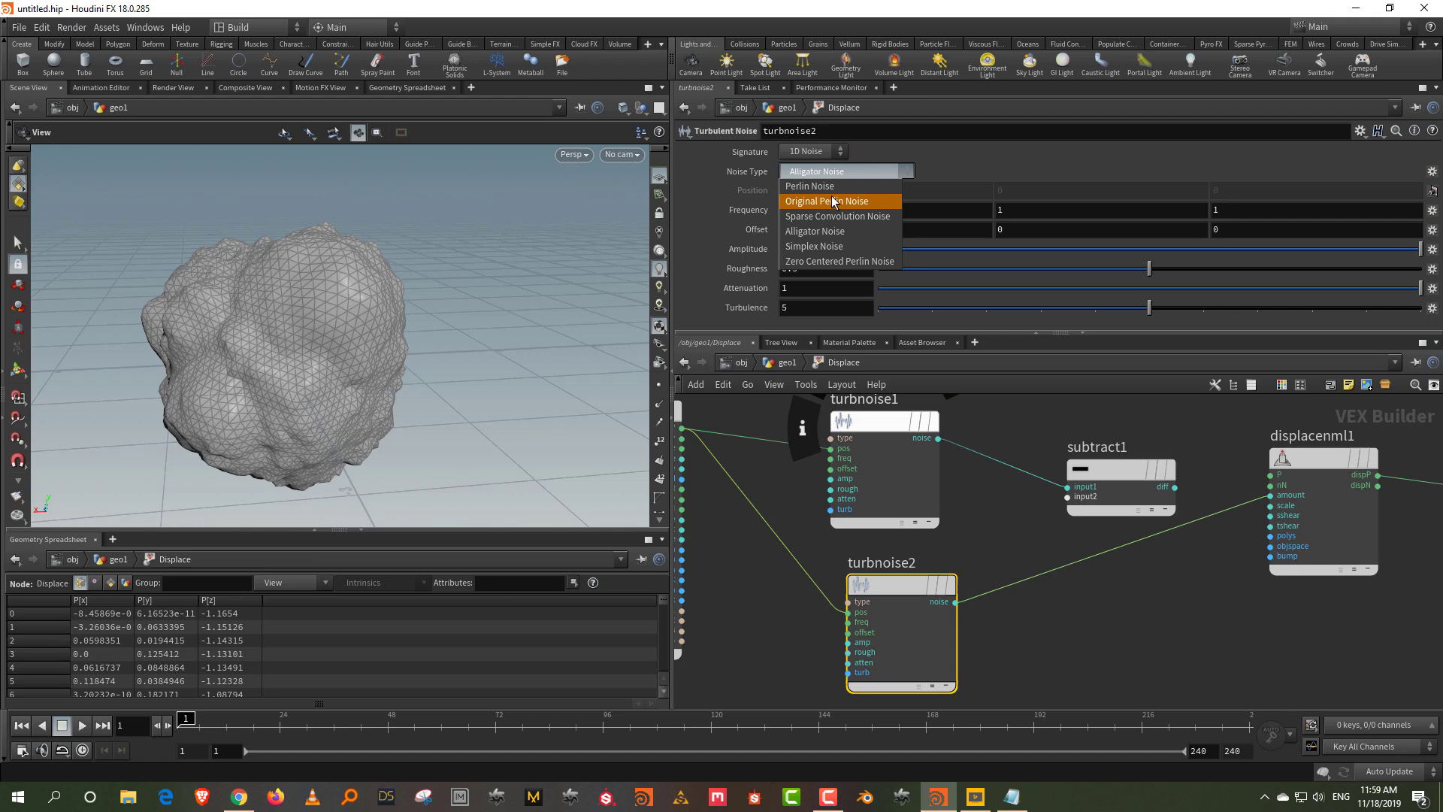
left_click(831, 200)
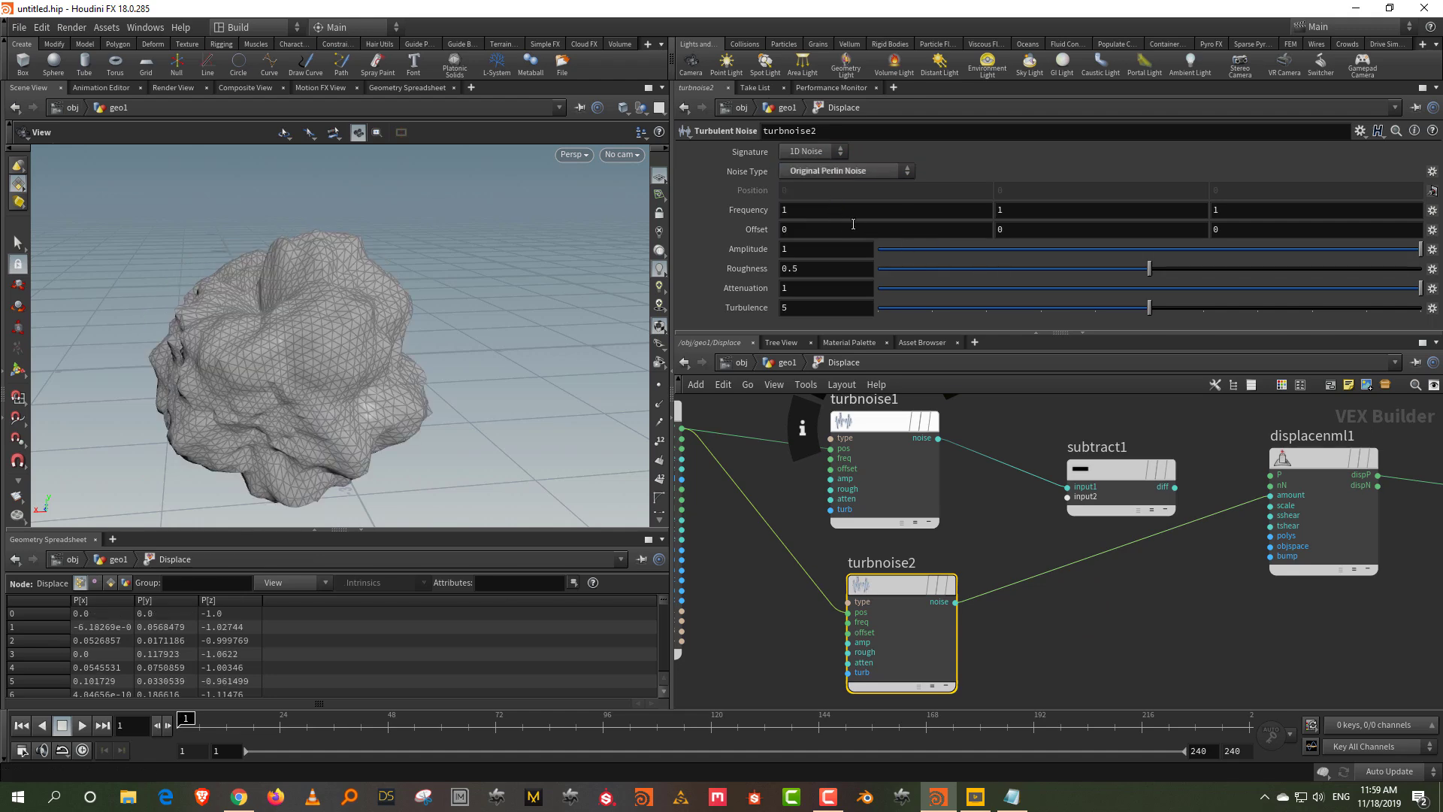
middle_click_drag(750, 229, 835, 223)
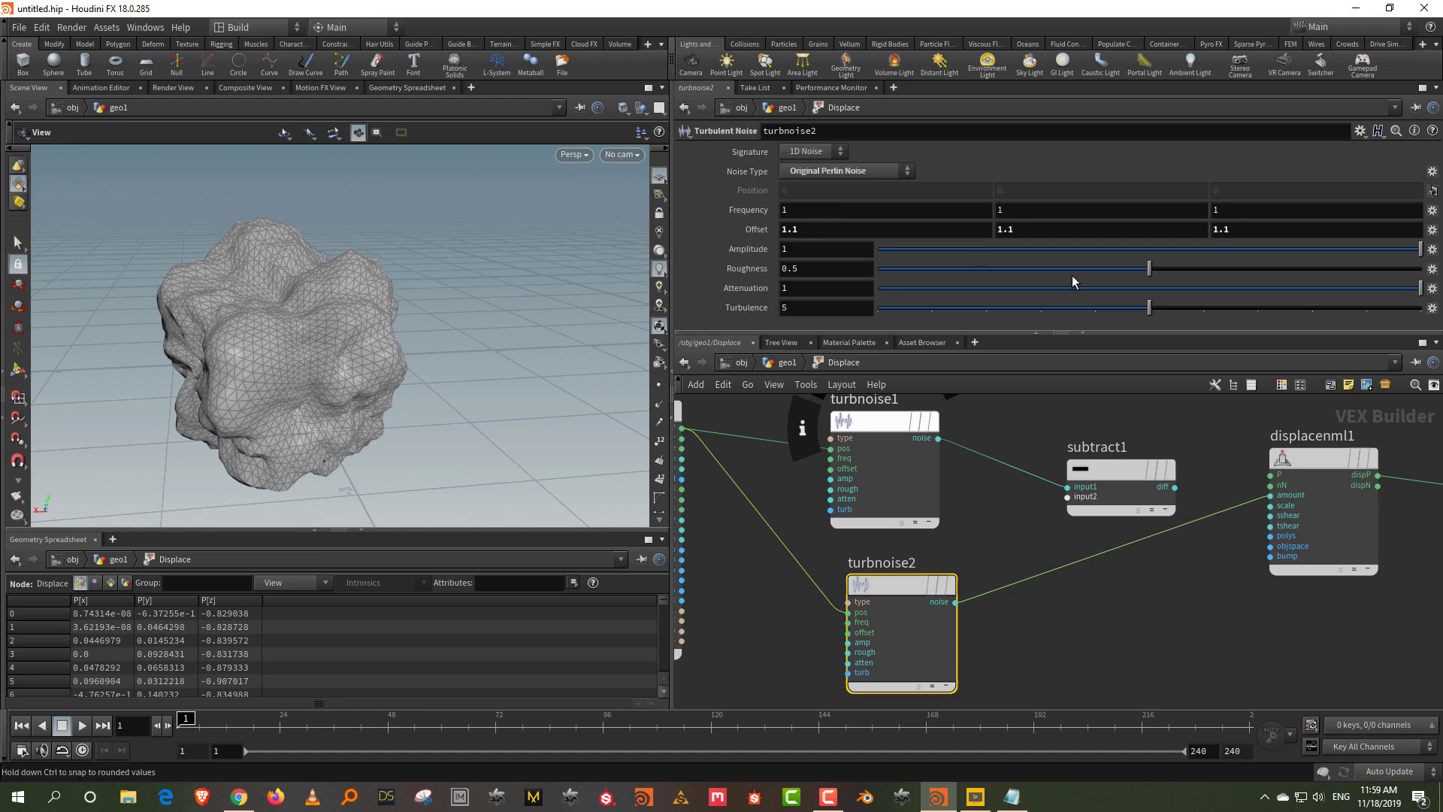
- Set turbnoise2's amplitude to 0.526, roughness to 0.647 and frequency to 0.8 on all axes
left_click(1249, 249)
left_click(1292, 250)
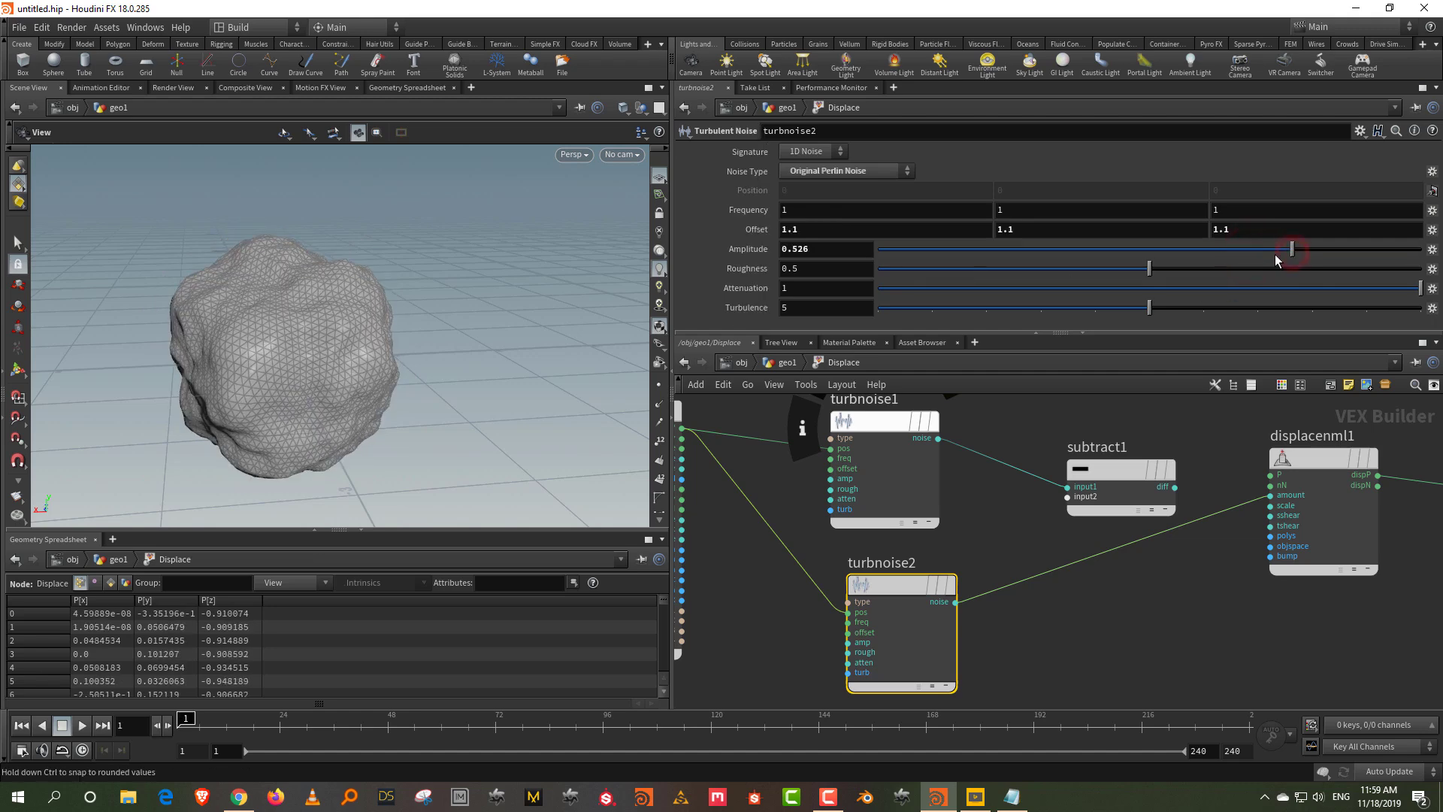
left_click(999, 269)
left_click_drag(1308, 275, 1229, 277)
middle_click_drag(741, 210, 712, 205)
mouse_move(268, 302)
left_mouse_down()
mouse_move(312, 310)
mouse_move(289, 300)
left_mouse_up()
- Wire subtract1's diff into displacenml1's amount and turbnoise2's noise into subtract1's second input
left_click(1172, 487)
left_click(1269, 495)
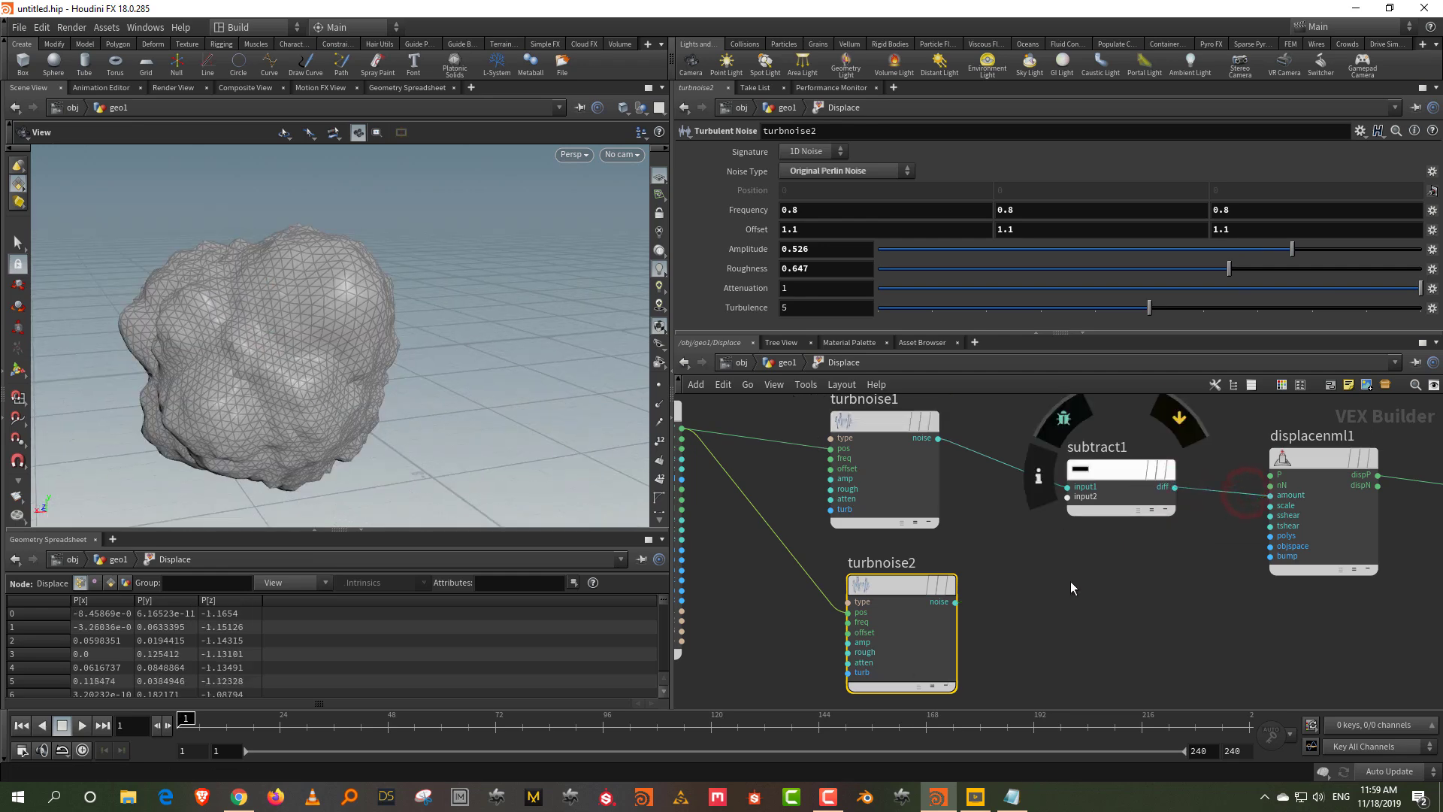
left_click(955, 602)
left_click(1042, 511)
left_click_drag(282, 369, 348, 372)
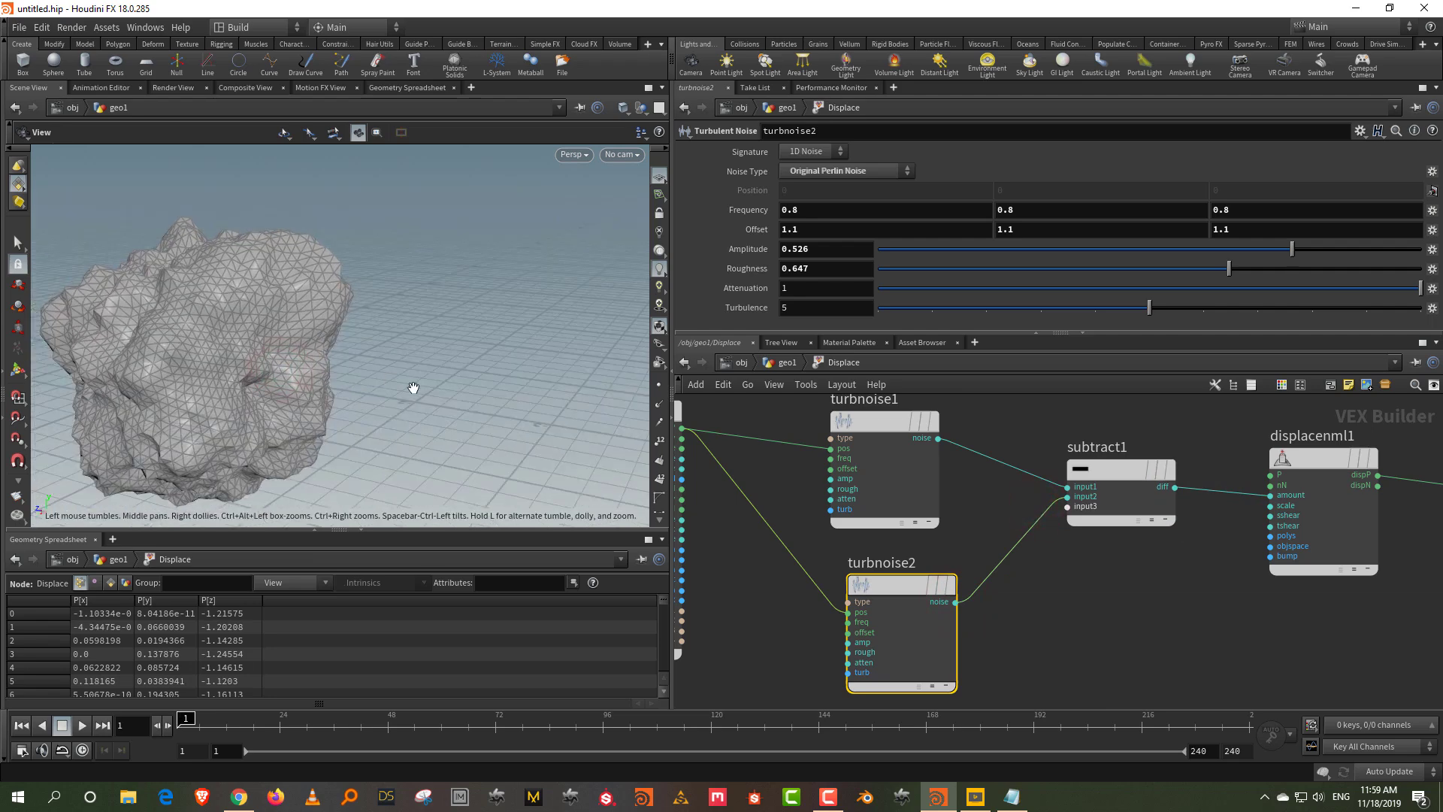
- Place an Add node below subtract1 and feed the noise outputs of turbnoise1 and turbnoise2 into it
key("Tab")
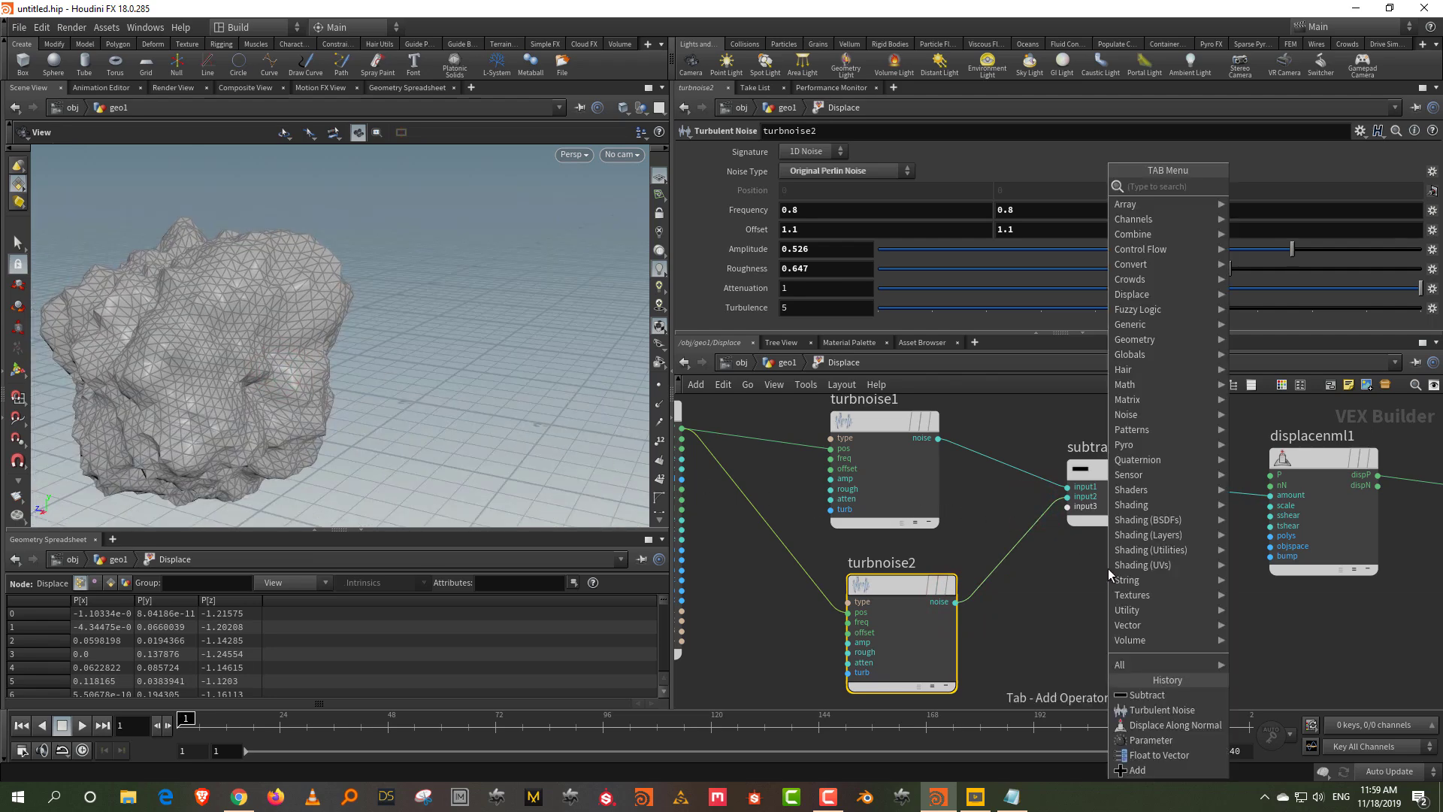
type("add")
left_click(1270, 187)
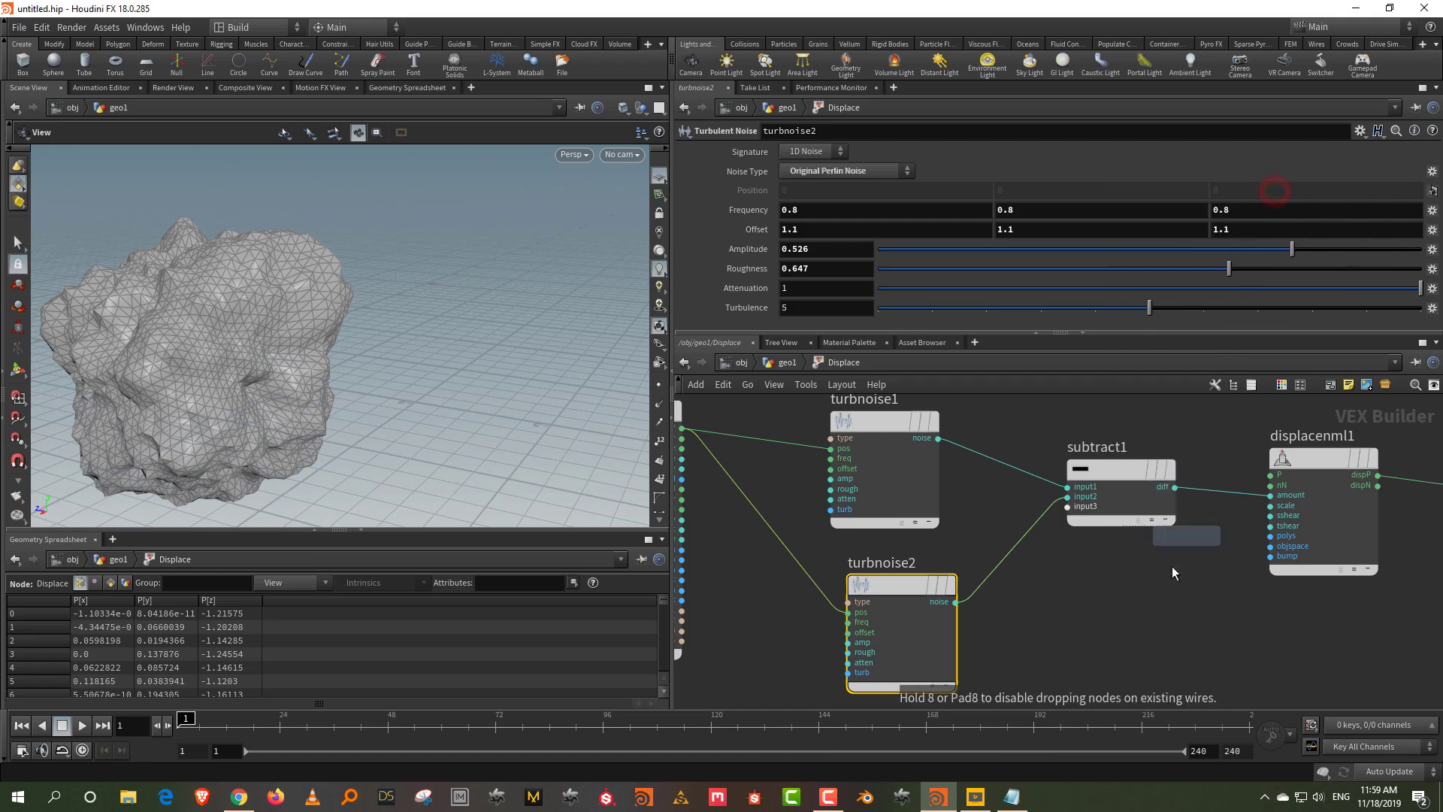
left_click(1153, 586)
left_click(938, 438)
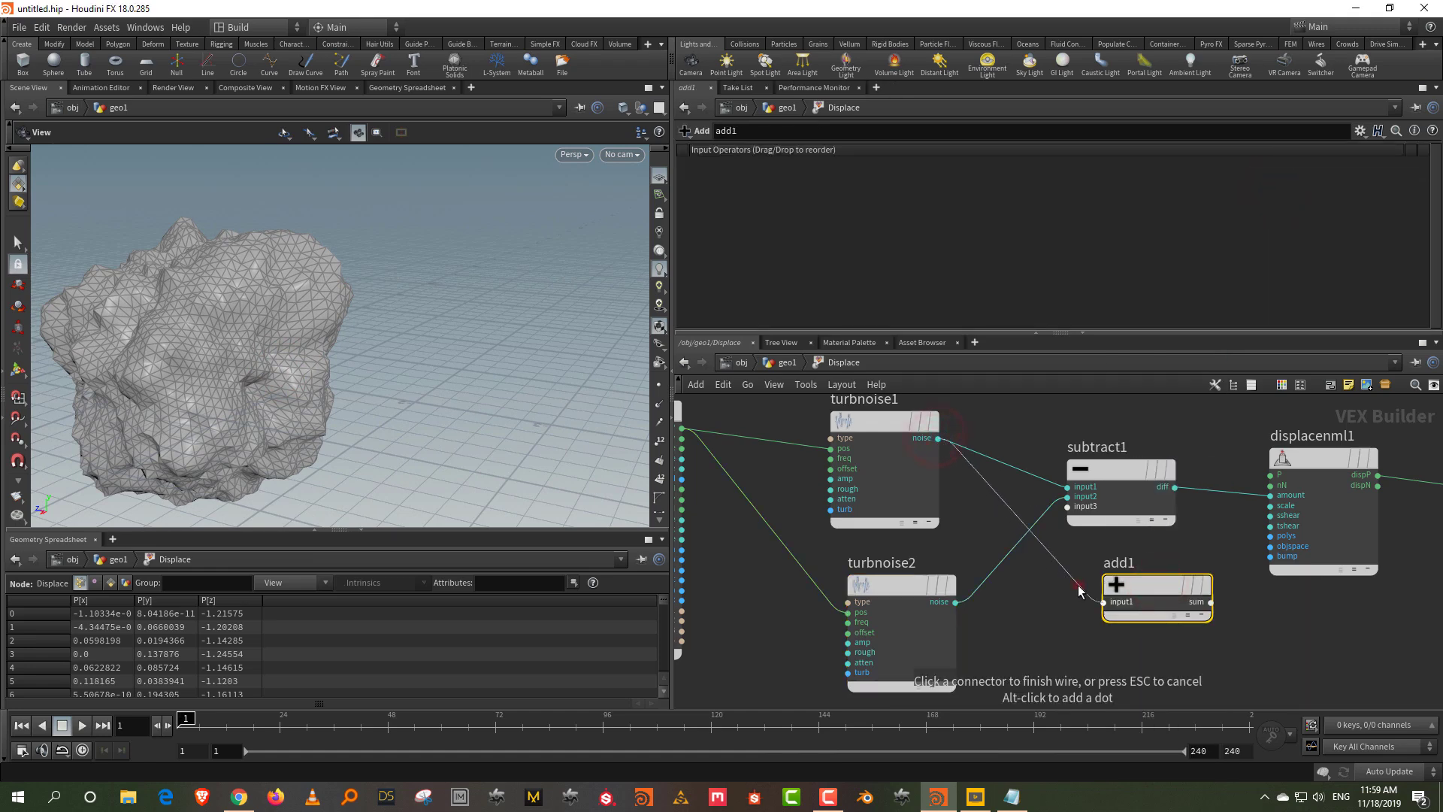
left_click(1102, 601)
left_click(955, 602)
left_click(1103, 612)
- Wire add1's sum output into displacenml1's amount and inspect the displaced sphere
left_click(1210, 601)
left_click(1269, 496)
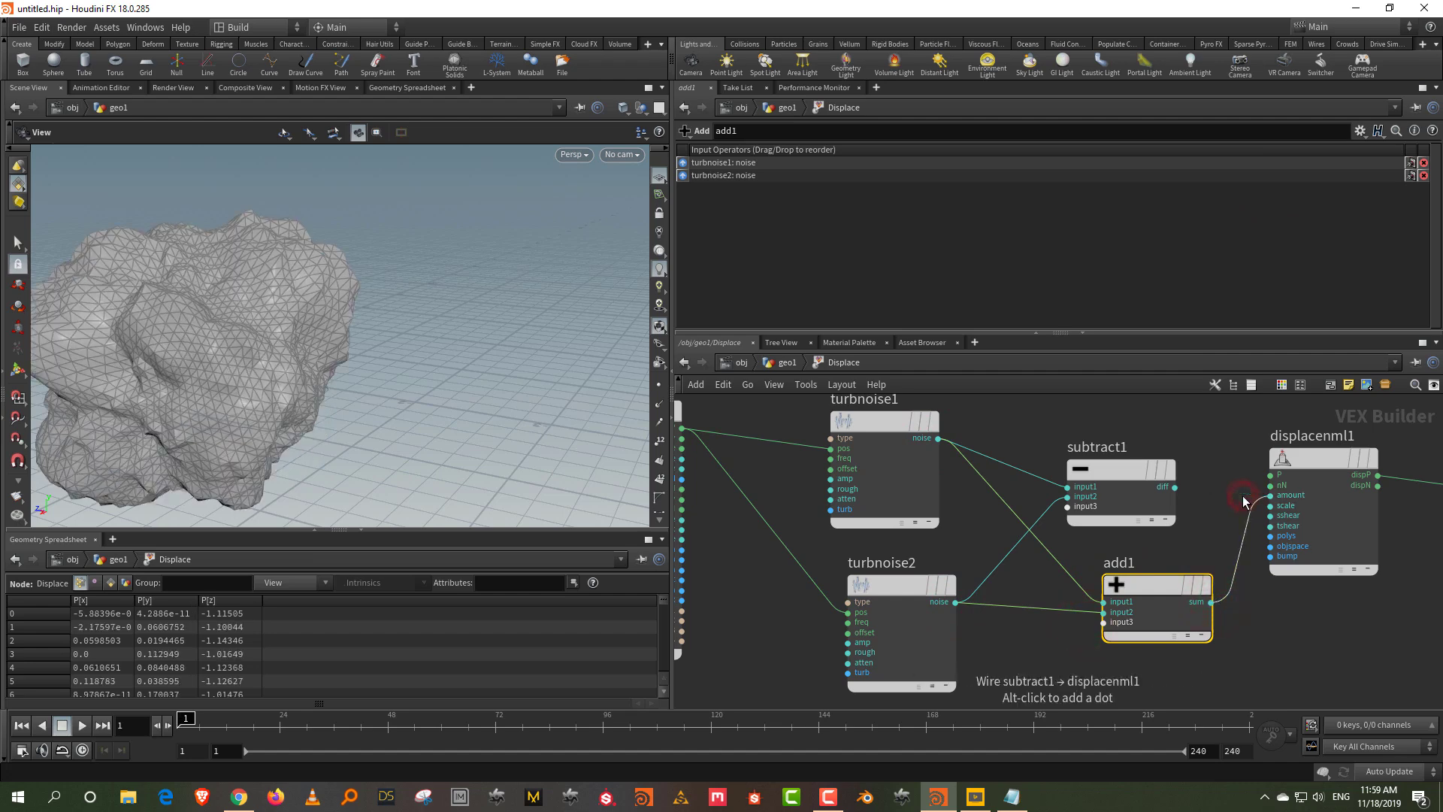
left_click(1047, 683)
left_click_drag(235, 301, 399, 283)
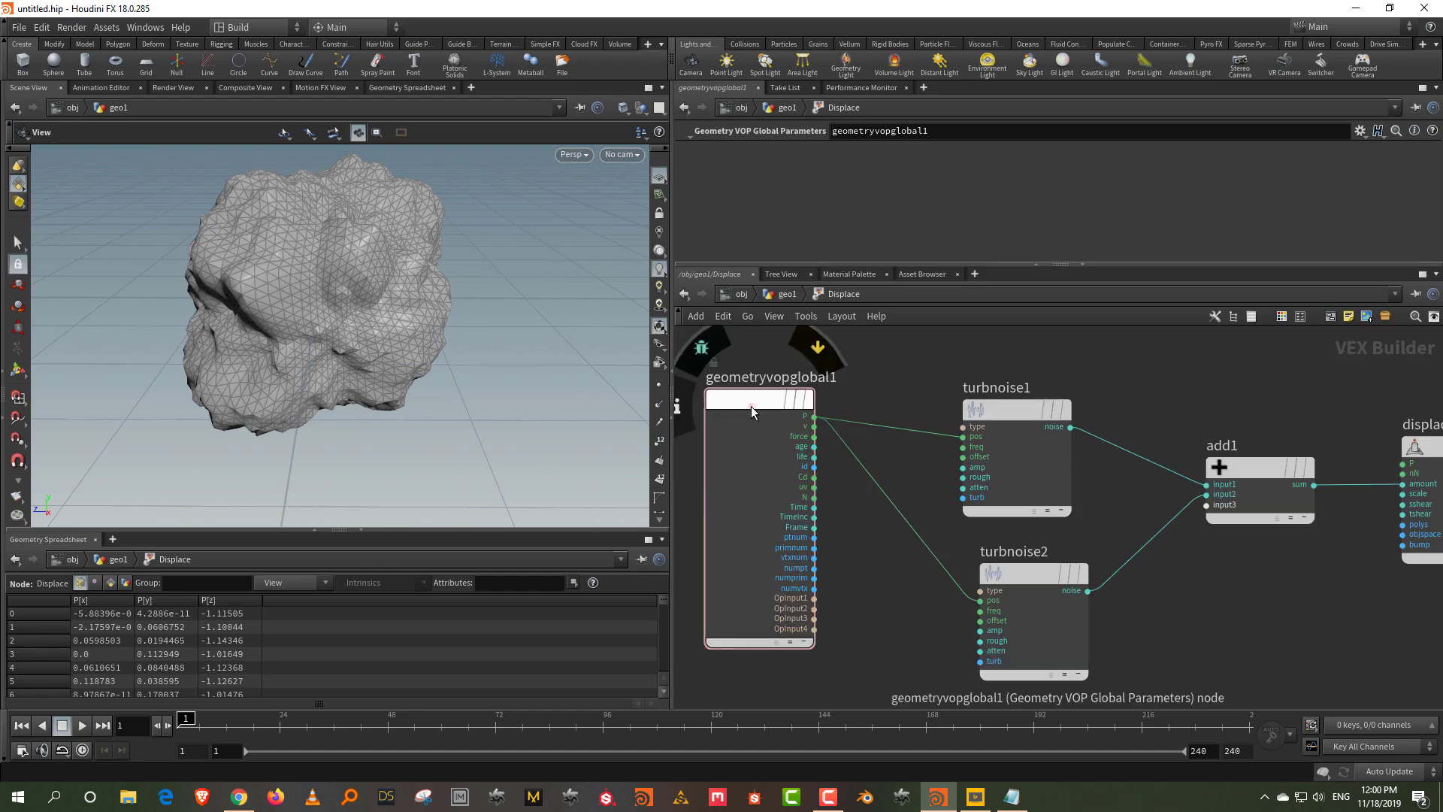
- Shift geometryvopglobal1 slightly lower and add a Unified Noise - Static node below turbnoise2
left_click_drag(751, 405, 738, 461)
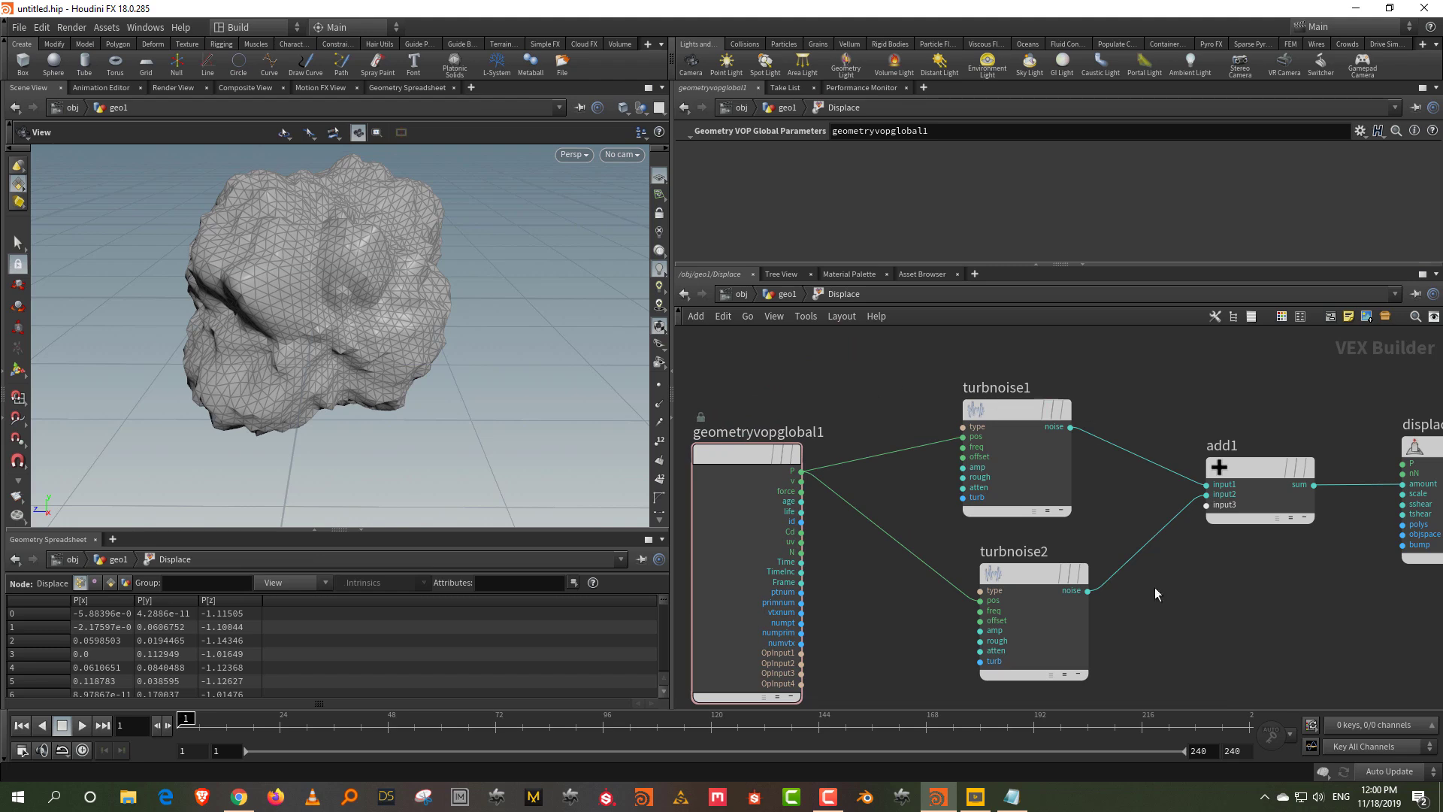
middle_click_drag(1190, 615, 1088, 622)
left_click_drag(1089, 622, 968, 661)
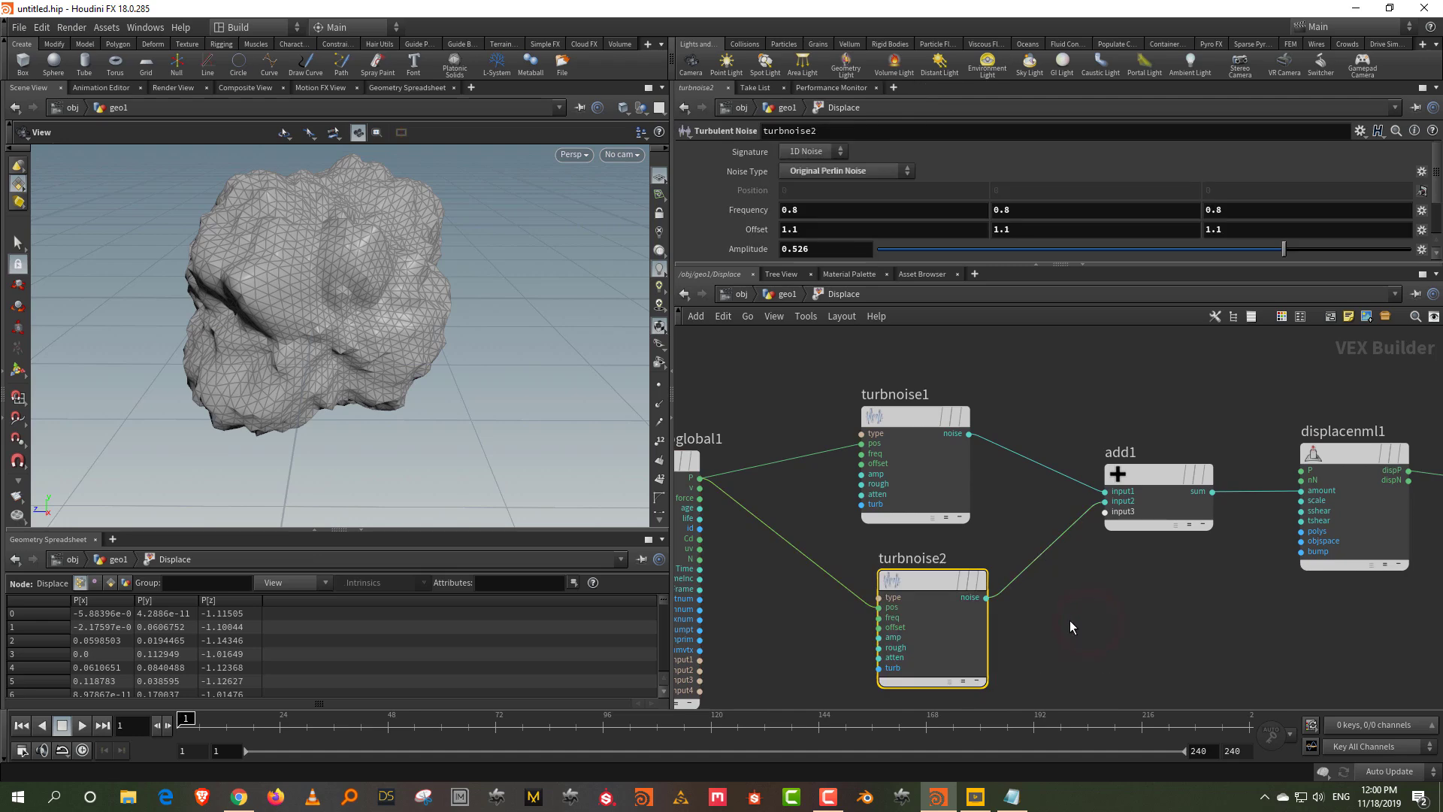
middle_click_drag(1084, 628, 1073, 590)
key("Tab")
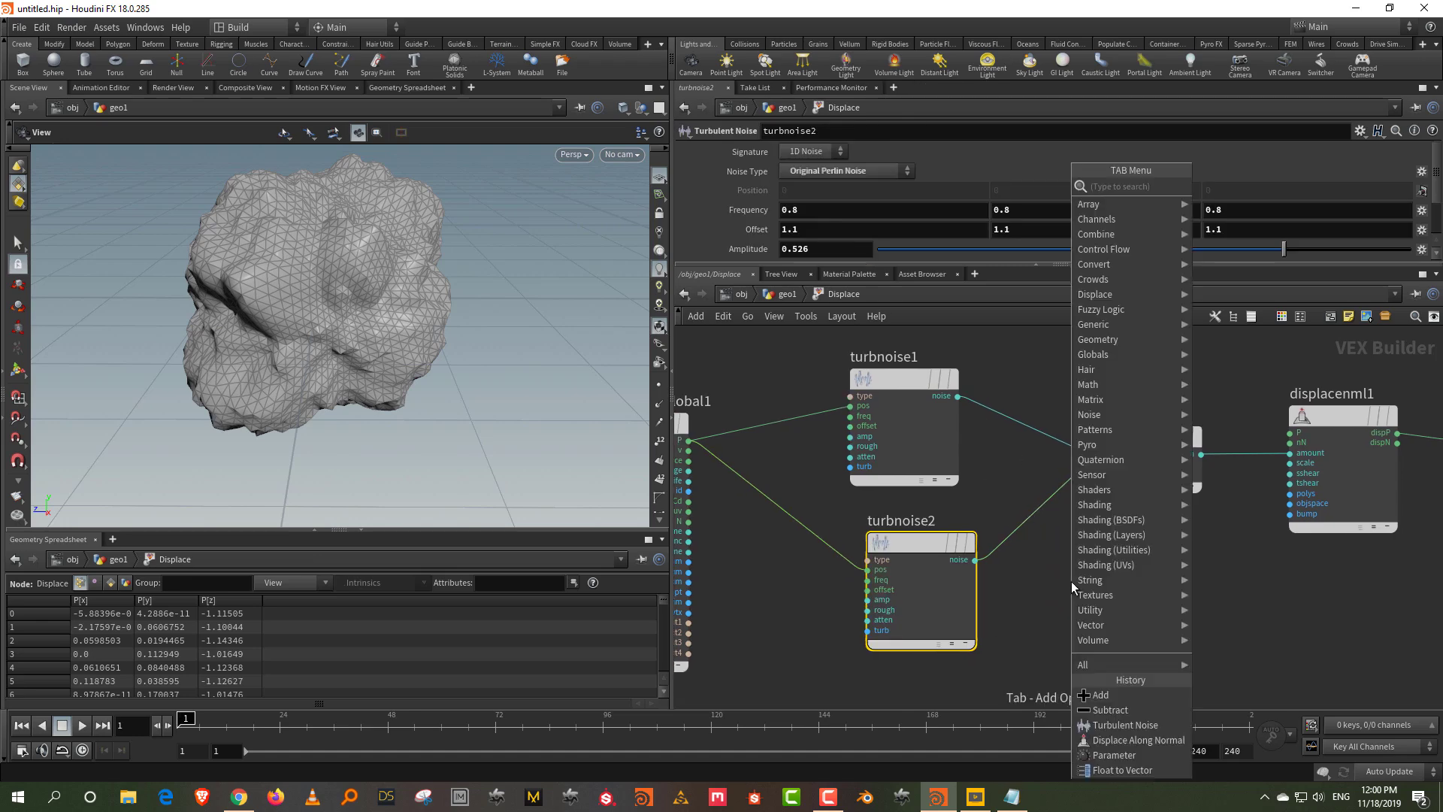
type("unif")
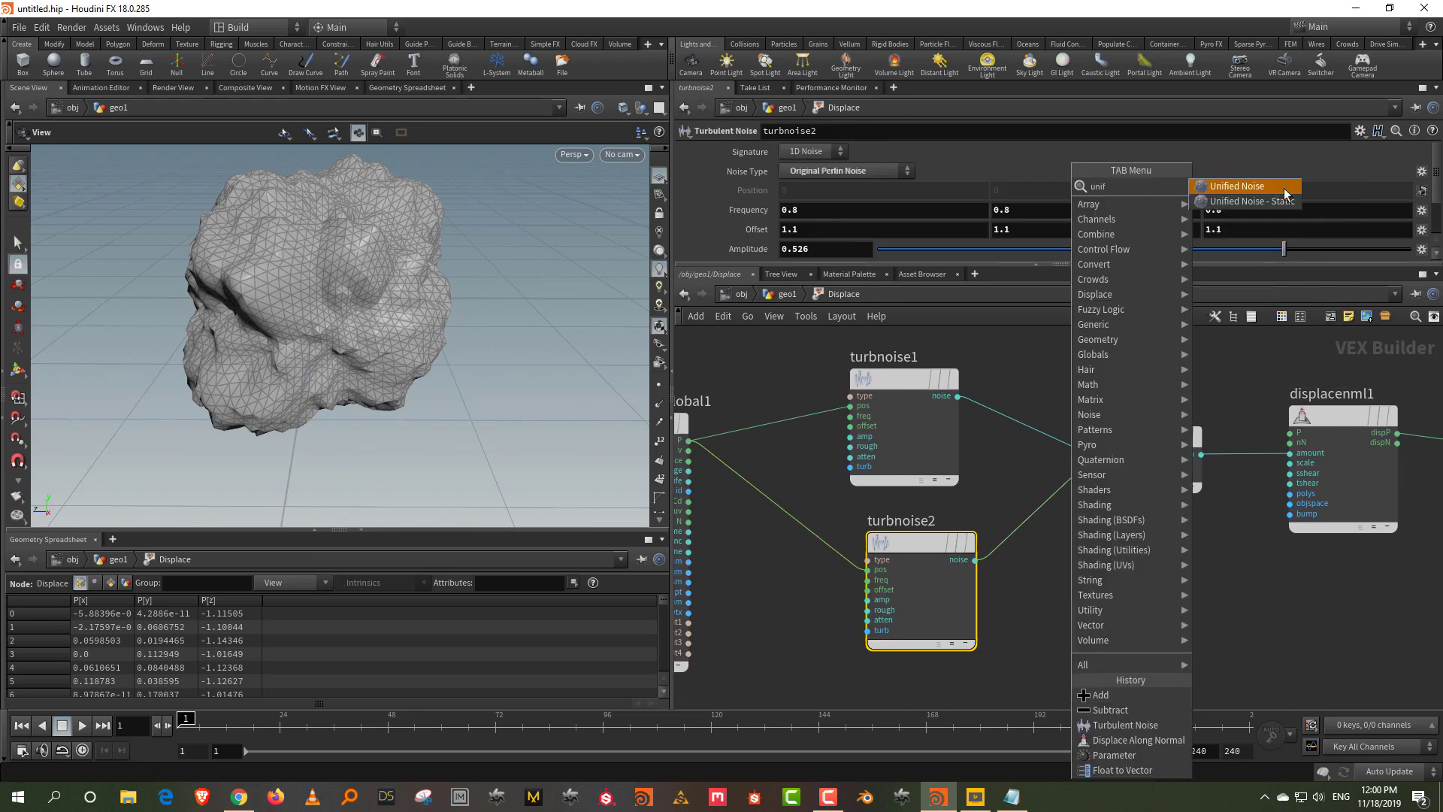
left_click(1252, 201)
left_click(1067, 654)
- Wire geometryvopglobal1's P output into the pos input of unifiednoise_static1
middle_click_drag(1185, 656, 1200, 361)
middle_click_drag(1197, 574, 1258, 600)
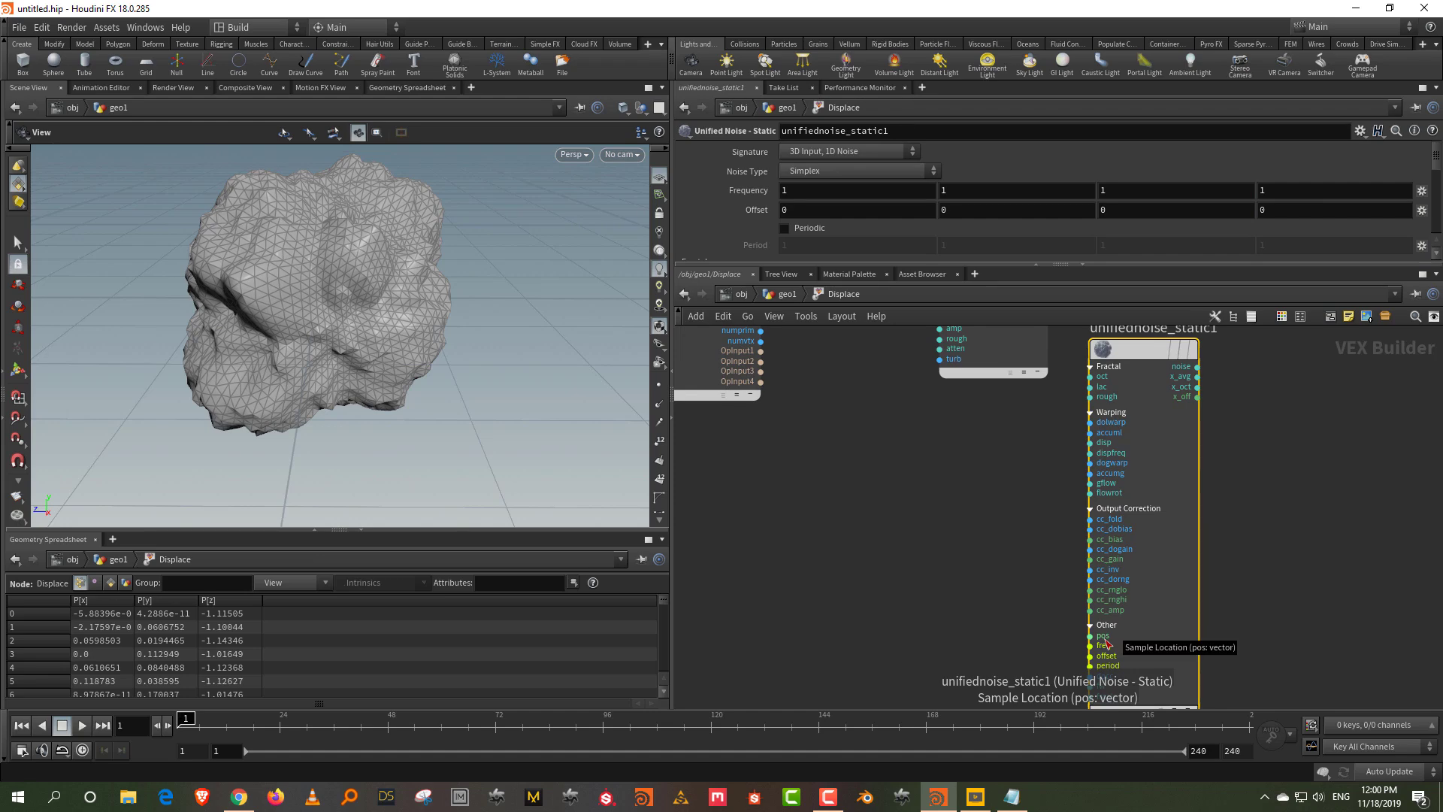
middle_click_drag(842, 518, 933, 750)
left_click(856, 403)
left_click(852, 403)
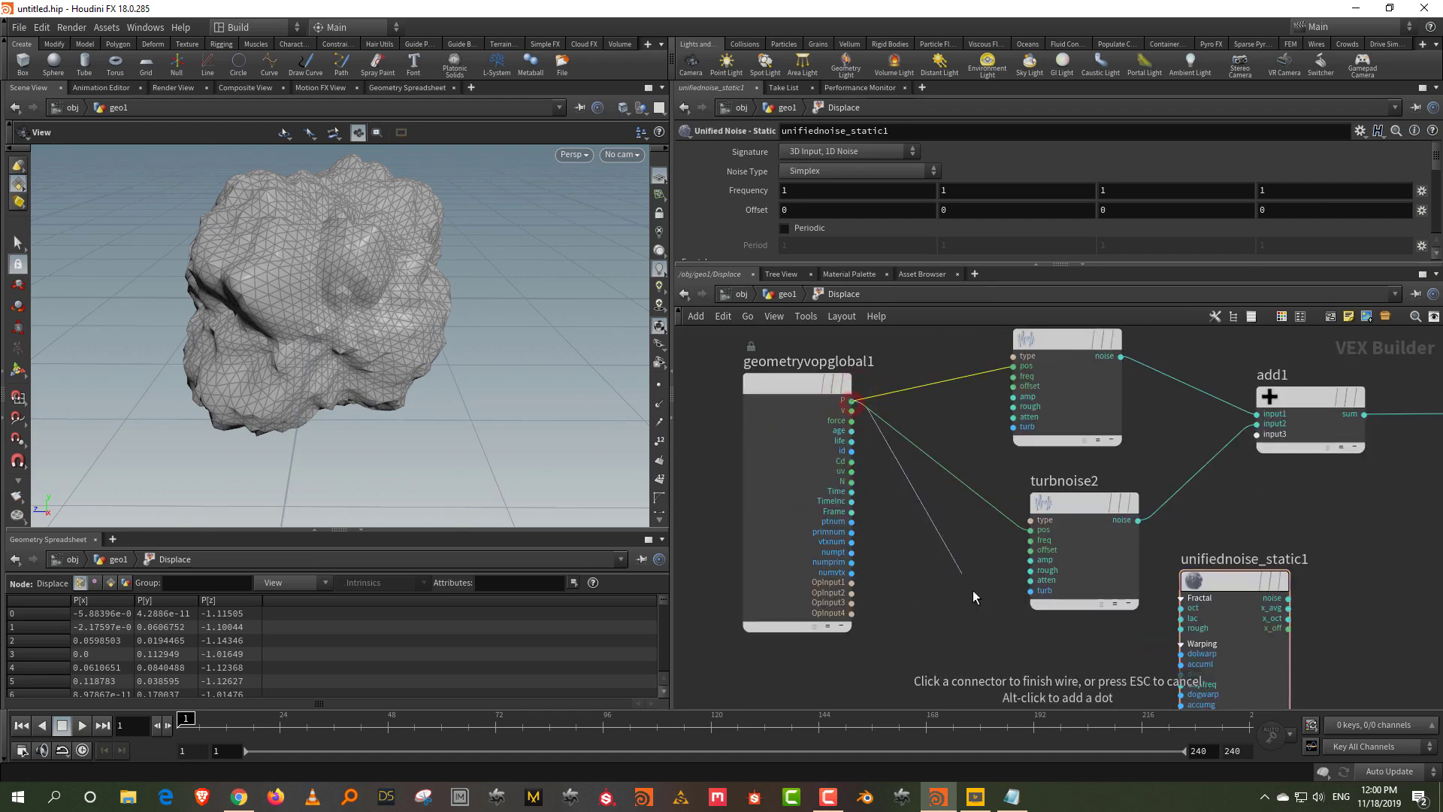
middle_click_drag(1000, 629, 880, 366)
middle_click_drag(919, 497, 891, 409)
left_click(989, 516)
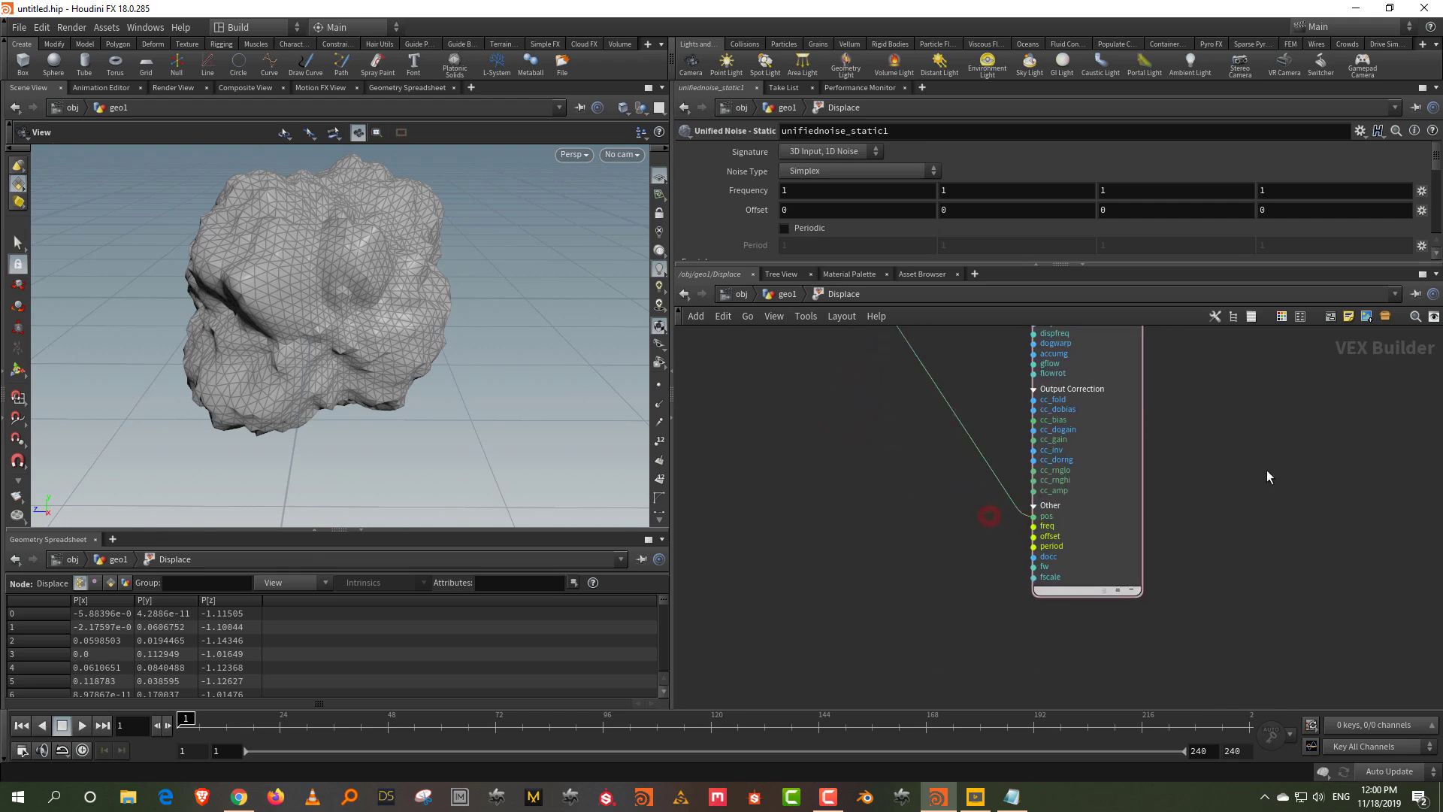
- Wire unifiednoise_static1's noise output into displacenml1's amount
middle_click_drag(1262, 447, 1188, 751)
middle_click_drag(1158, 485, 1141, 553)
left_click(1045, 617)
left_click(1209, 434)
- Set unifiednoise_static1's noise type to Worley/Cellular | F1 with a frequency of 1.5 in all four components, and inspect the sphere
left_click_drag(1156, 592, 1049, 645)
left_click_drag(843, 265, 843, 404)
left_click(843, 171)
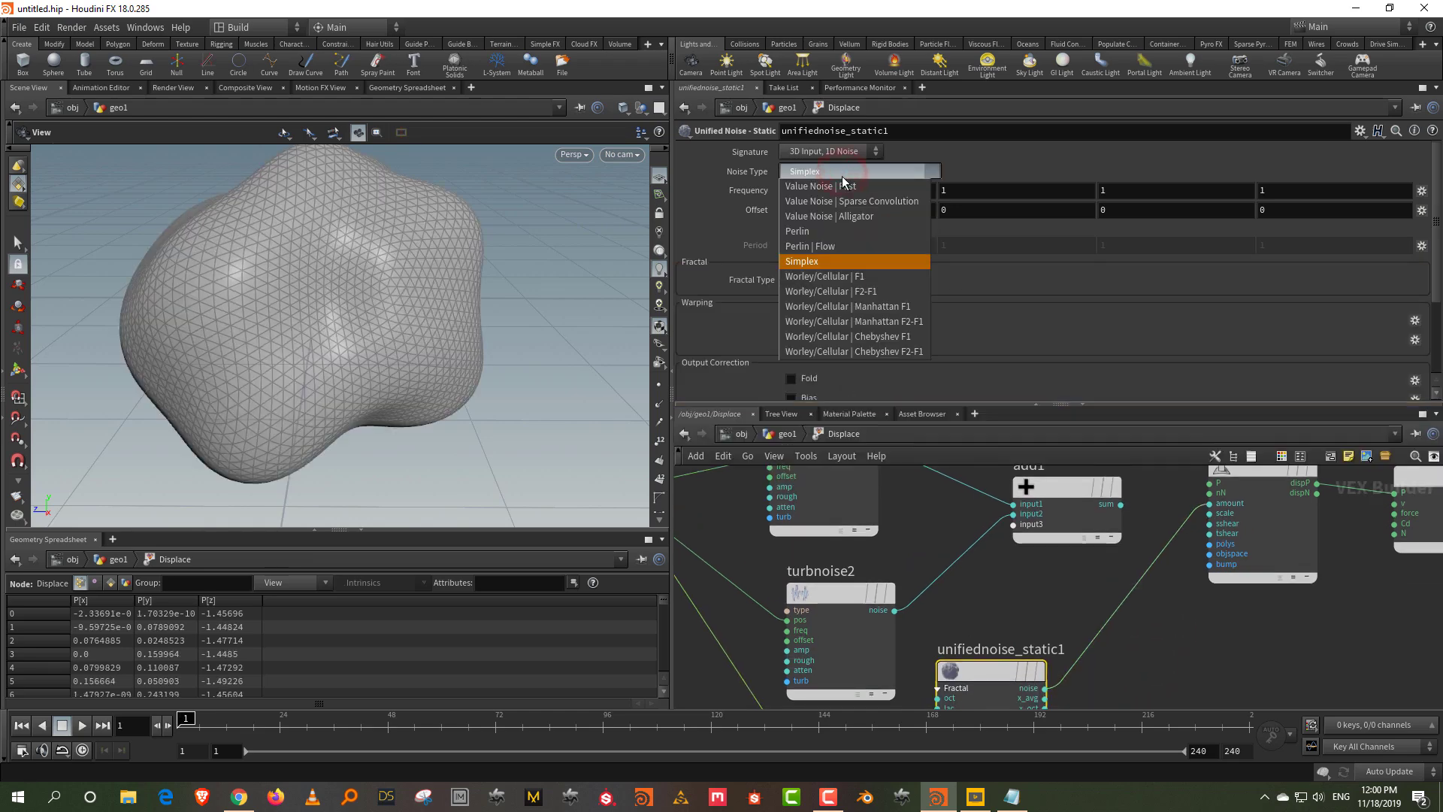
left_click(848, 276)
left_click_drag(287, 248, 252, 242)
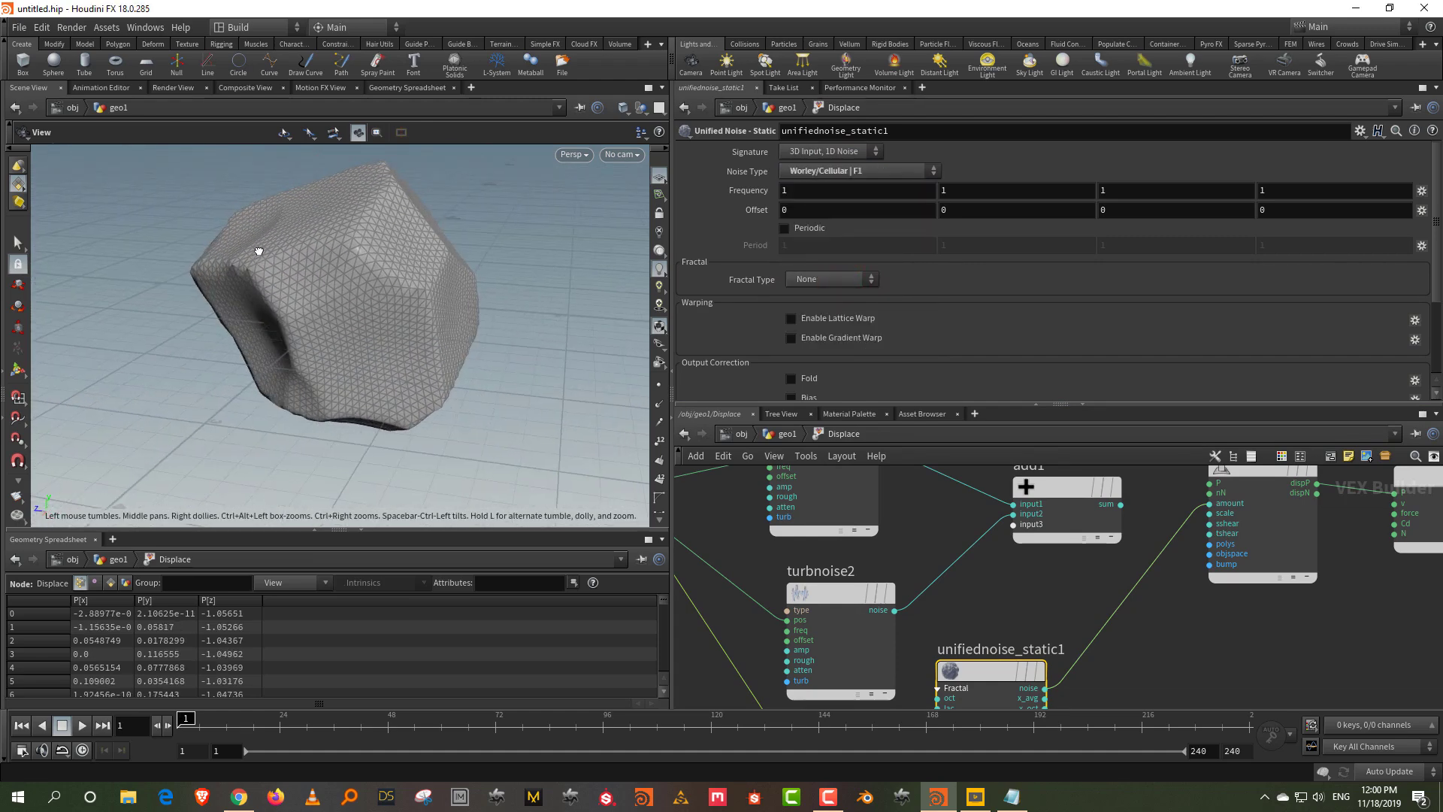
middle_click_drag(747, 193, 795, 188)
left_click_drag(413, 339, 330, 295)
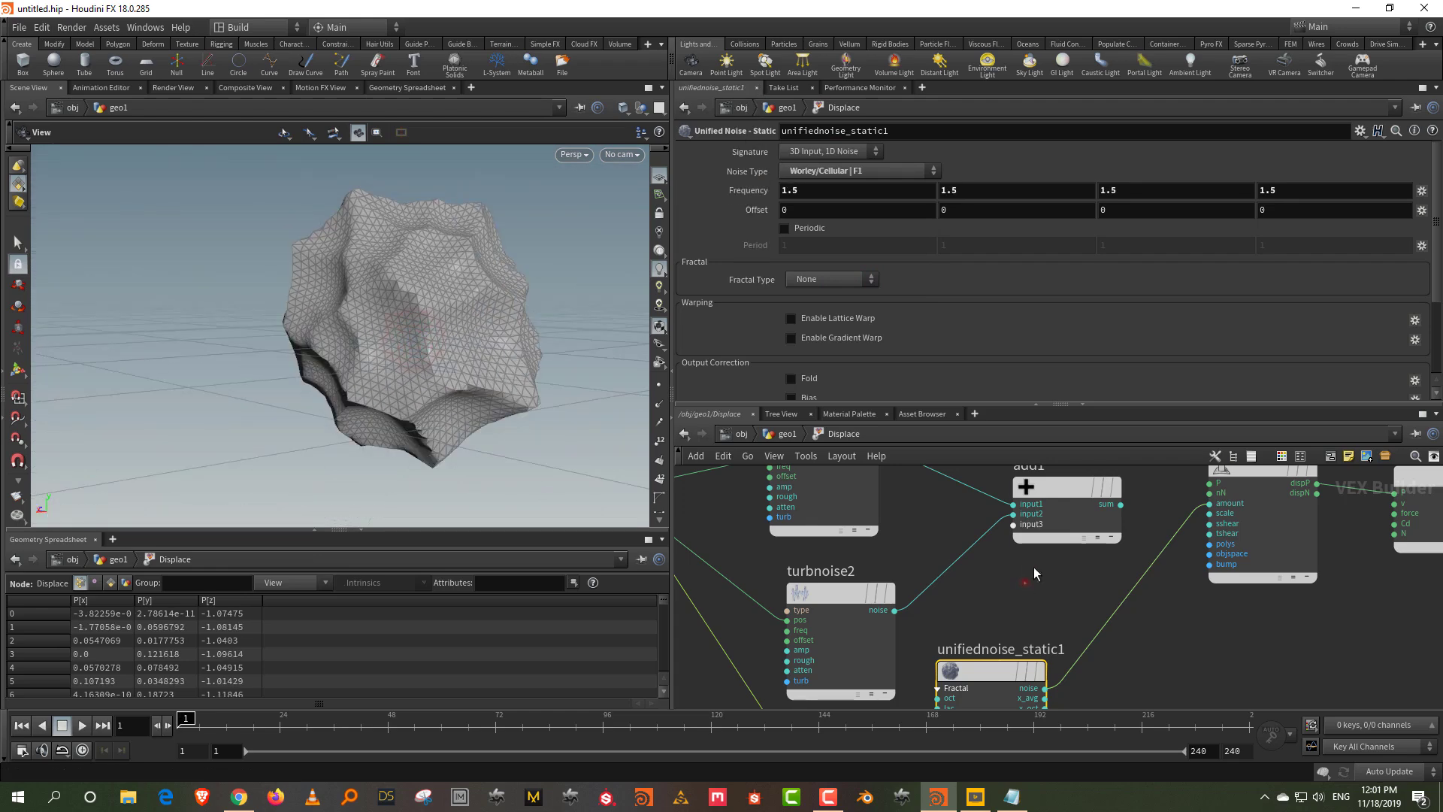
- Delete the add1 and turbnoise2 nodes from the Displace network
left_click_drag(1025, 581, 1092, 485)
key("Delete")
middle_click_drag(982, 572, 973, 597)
left_click(845, 636)
key("Delete")
middle_click_drag(977, 548, 953, 577)
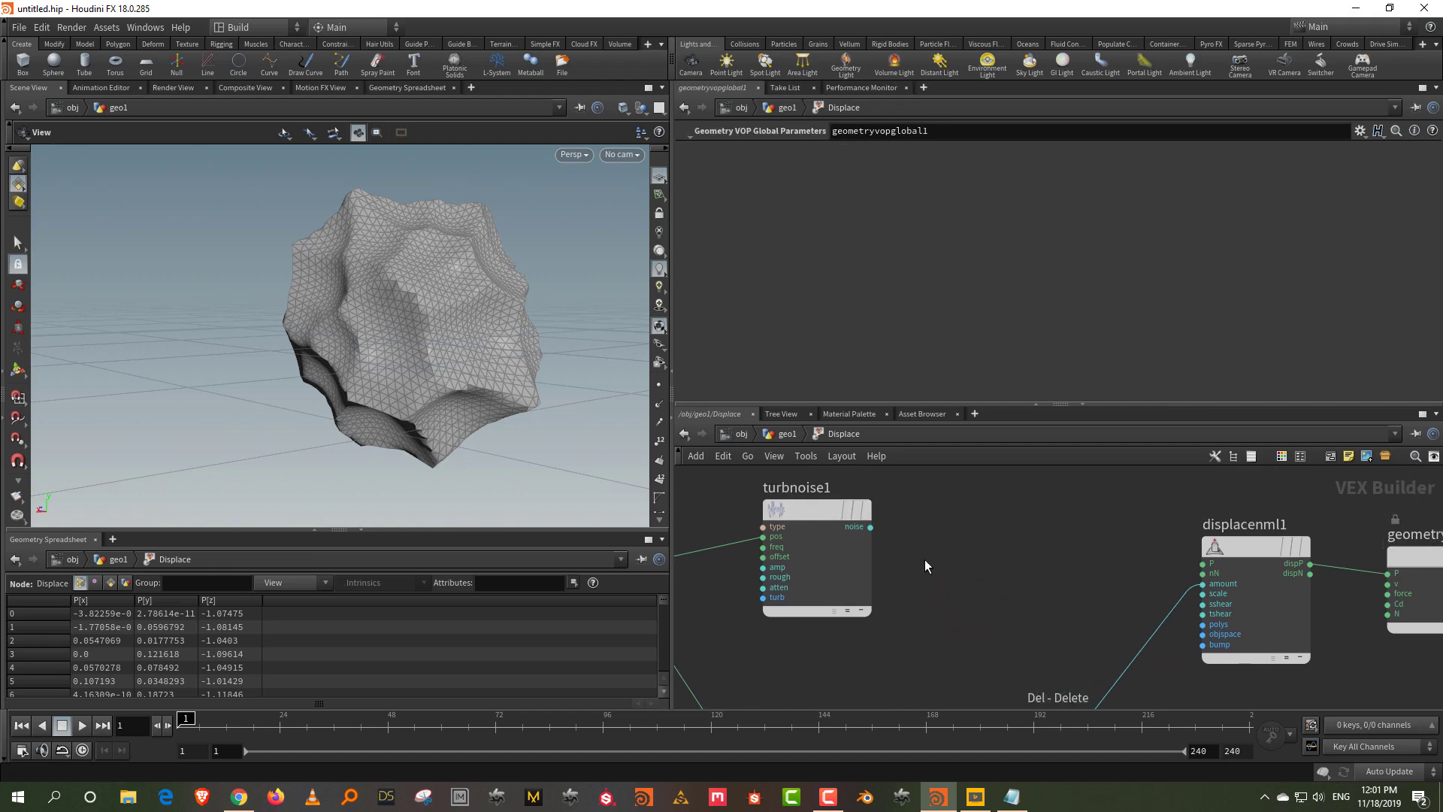
- Move turbnoise1 closer to displacenml1, wire its noise output into displacenml1's amount, and inspect the result
left_click_drag(813, 508, 907, 510)
left_click(965, 517)
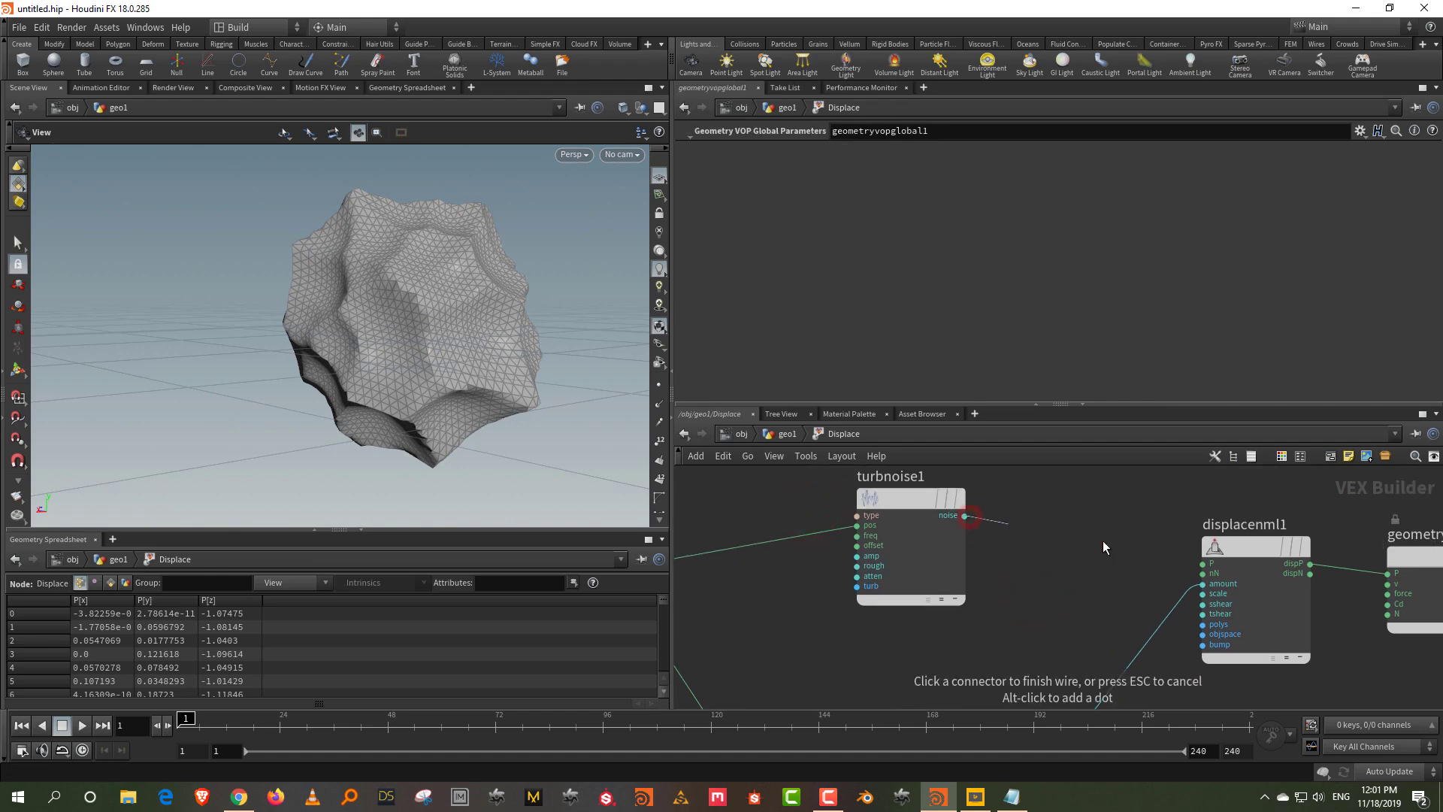
left_click(1178, 586)
left_click_drag(412, 302, 398, 316)
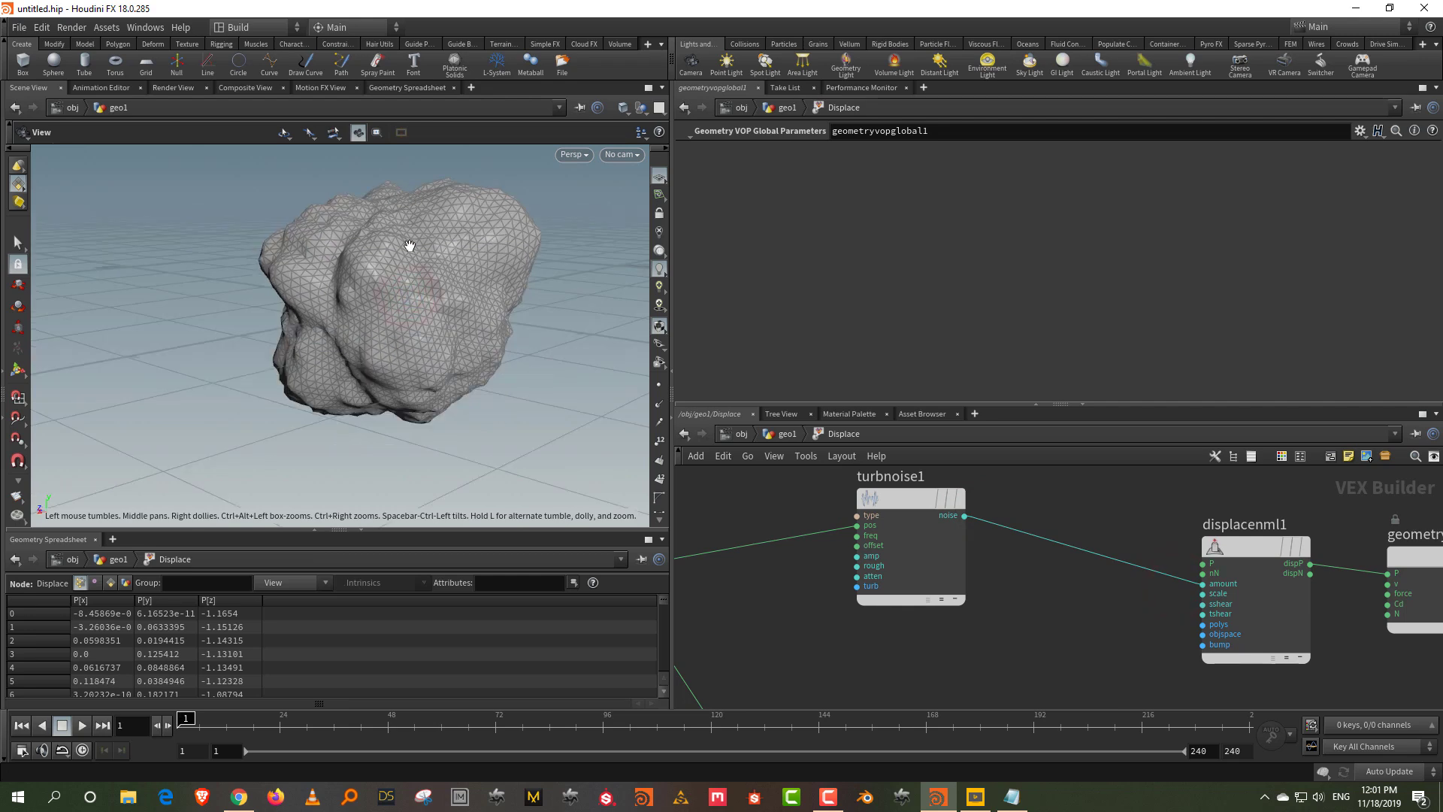
- Position unifiednoise_static1 directly below turbnoise1 in the network
middle_click_drag(1012, 602, 1025, 391)
left_click_drag(981, 602, 888, 578)
left_click_drag(921, 405, 924, 259)
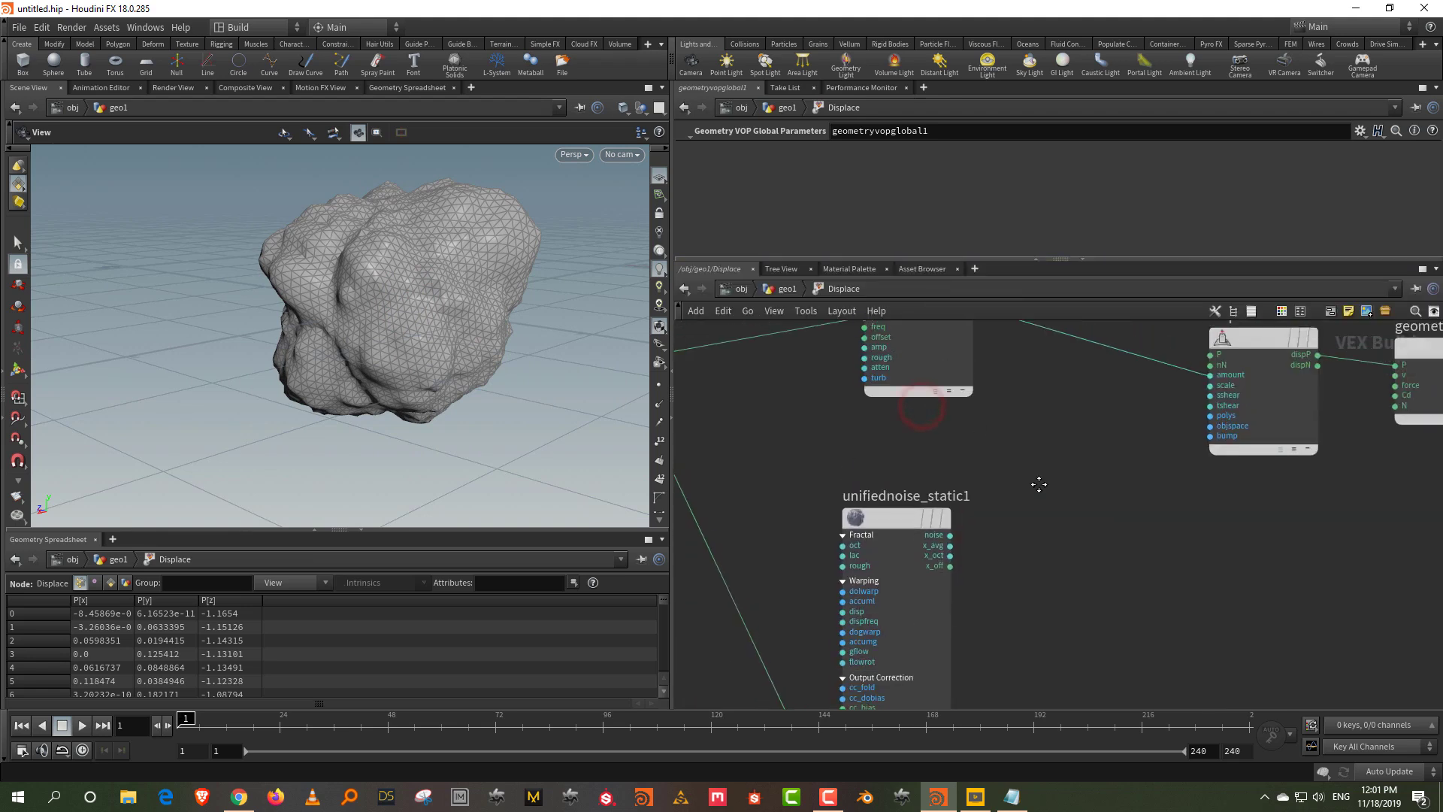
middle_click_drag(1040, 467, 1016, 565)
left_click_drag(858, 586, 876, 578)
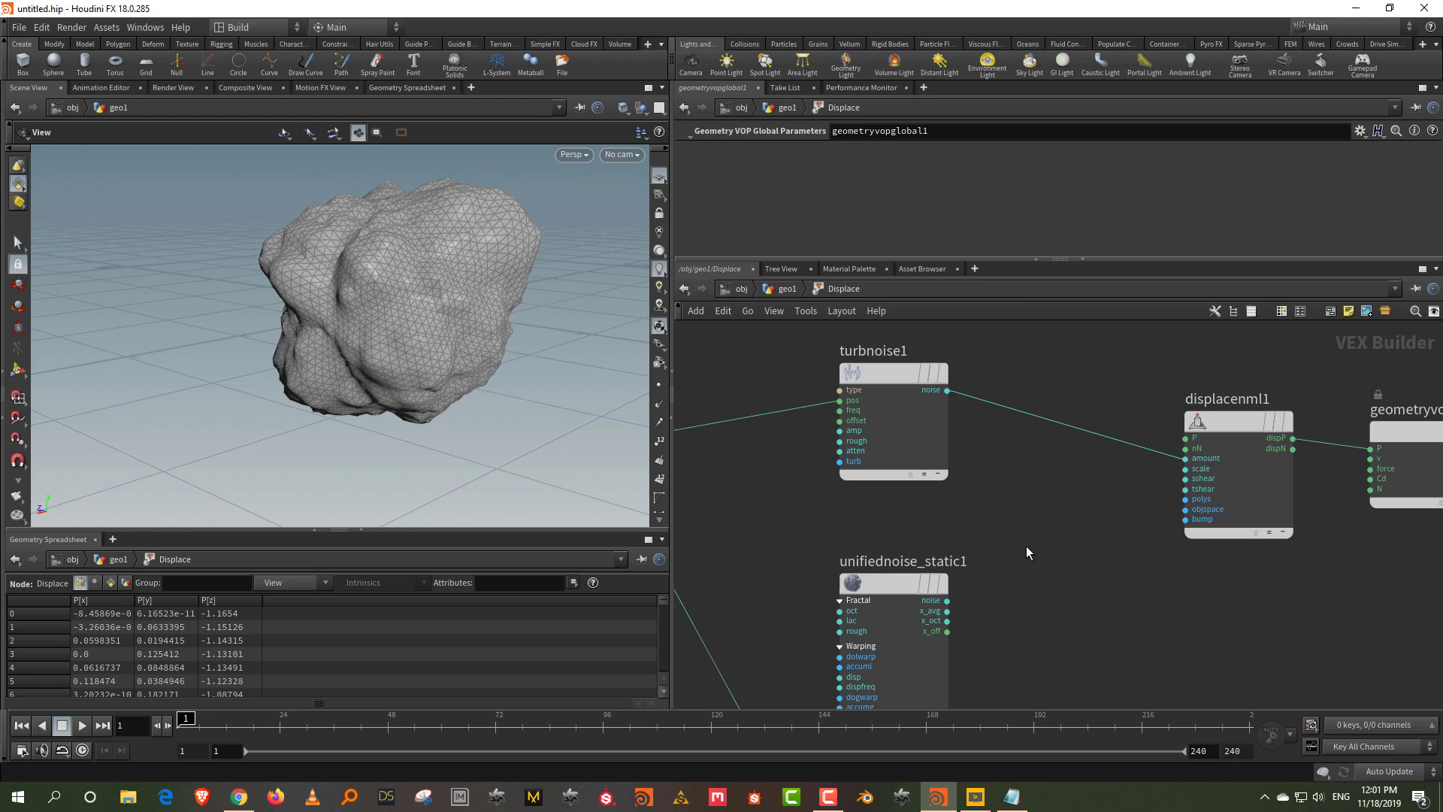
- Return to the geo1 network and set color1's Color Type to Ramp from Attribute
left_click(788, 290)
left_click_drag(855, 559, 715, 624)
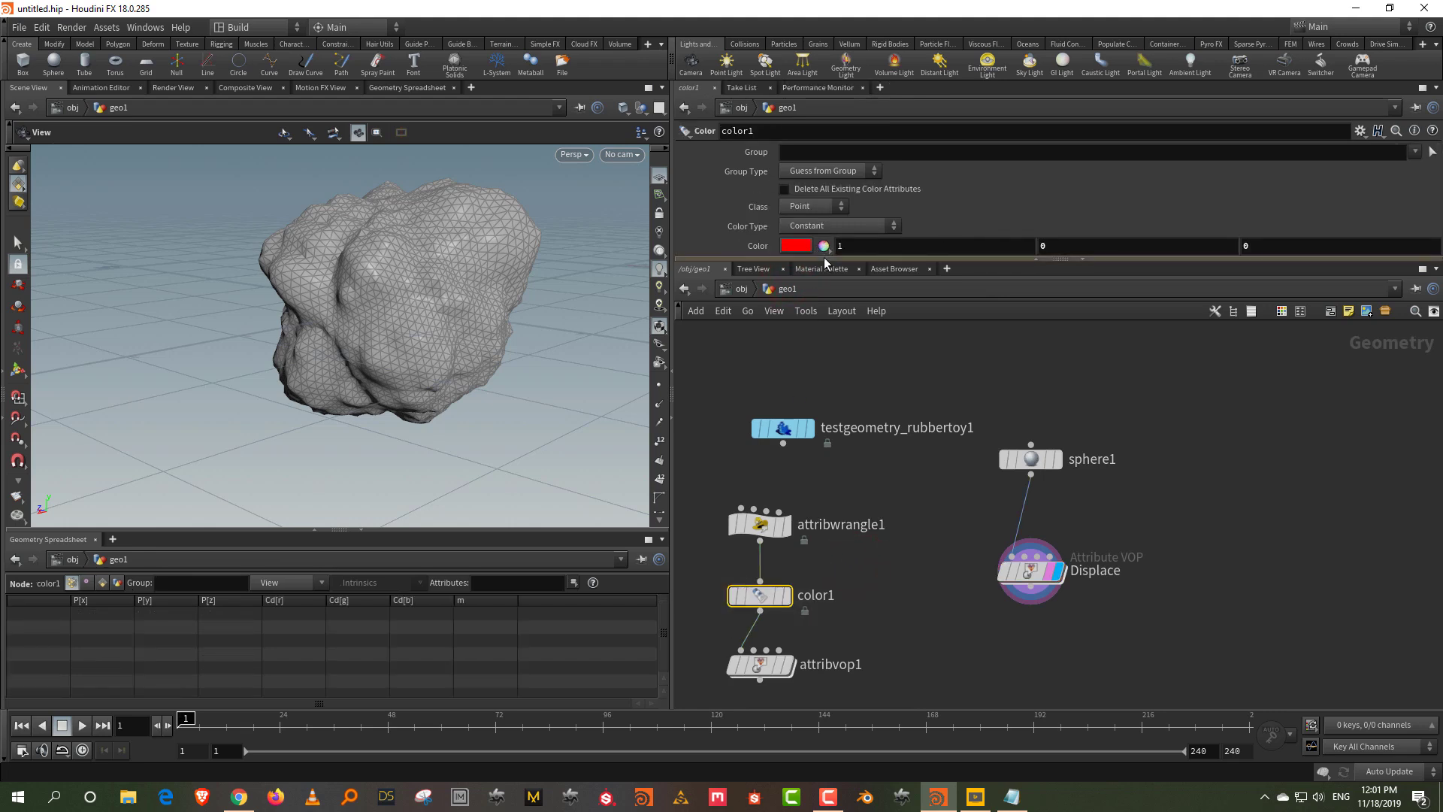
left_click_drag(824, 257, 826, 407)
left_click(833, 224)
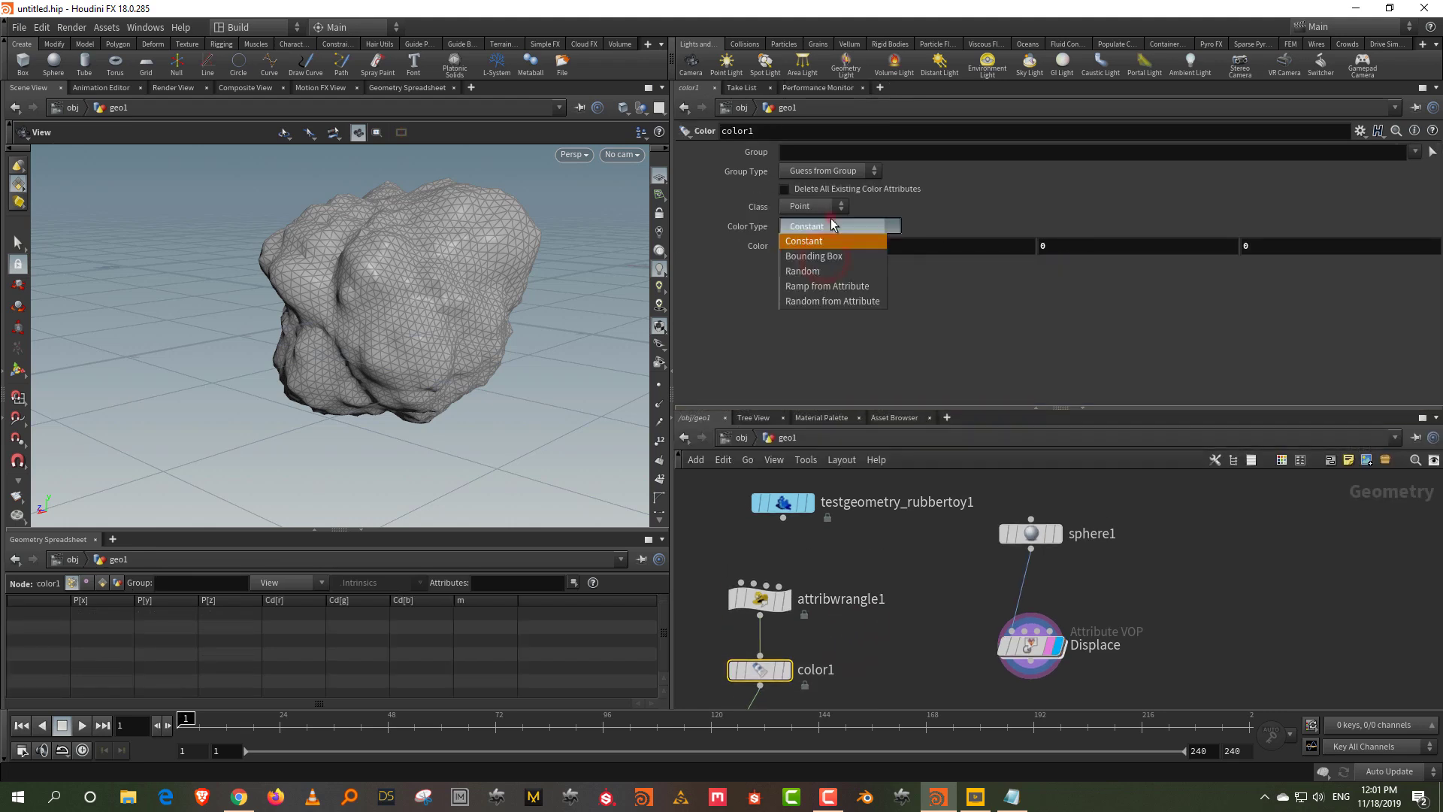
left_click(836, 286)
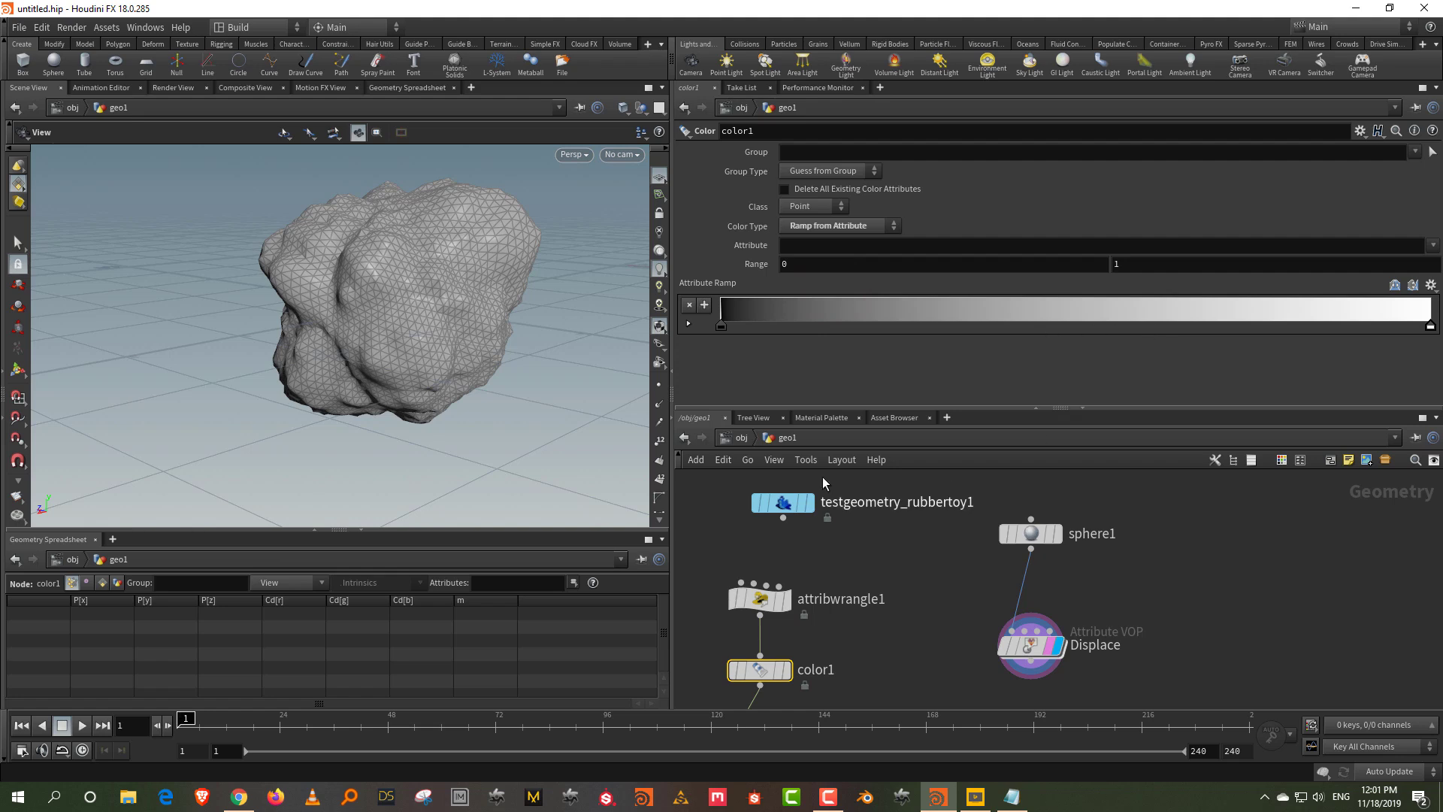
- Reopen the Displace network, collapse turbnoise1 and unifiednoise_static1 to their connected inputs, and tuck unifiednoise_static1 close beneath turbnoise1
double_click(1028, 646)
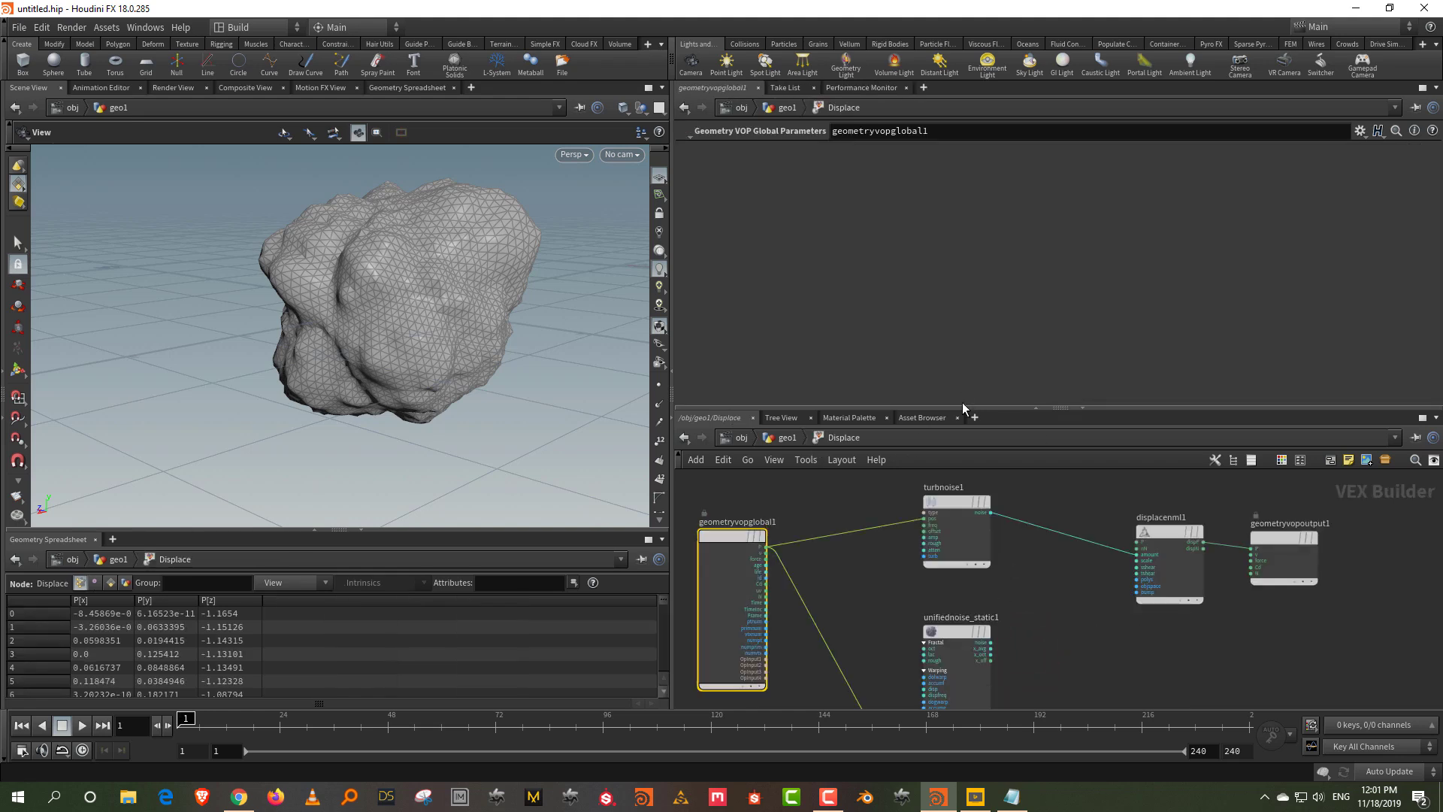
left_click_drag(963, 406, 966, 229)
middle_click_drag(1020, 529, 1049, 444)
scroll(1028, 618, "up", 2)
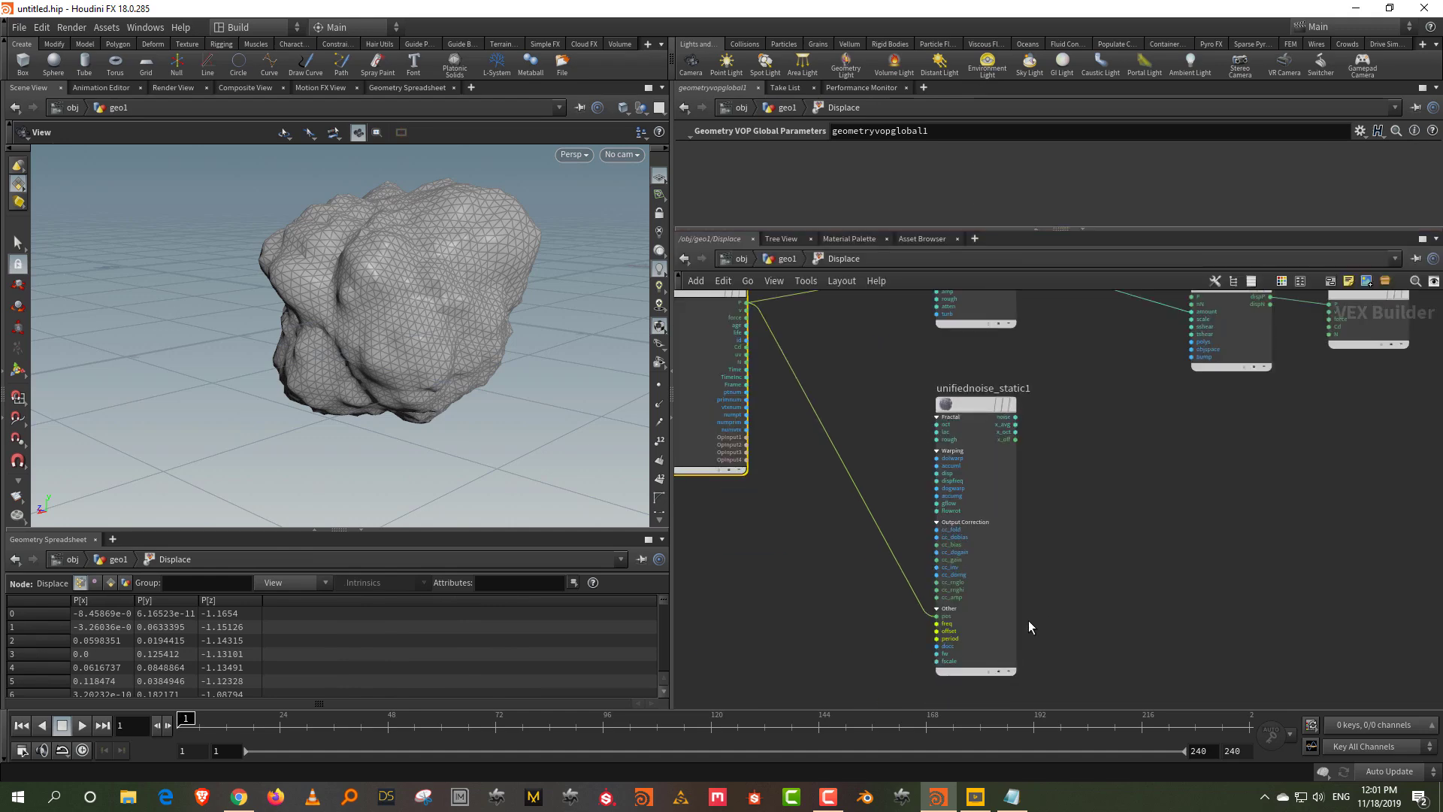
middle_click_drag(1060, 364, 1048, 506)
scroll(998, 440, "up", 6)
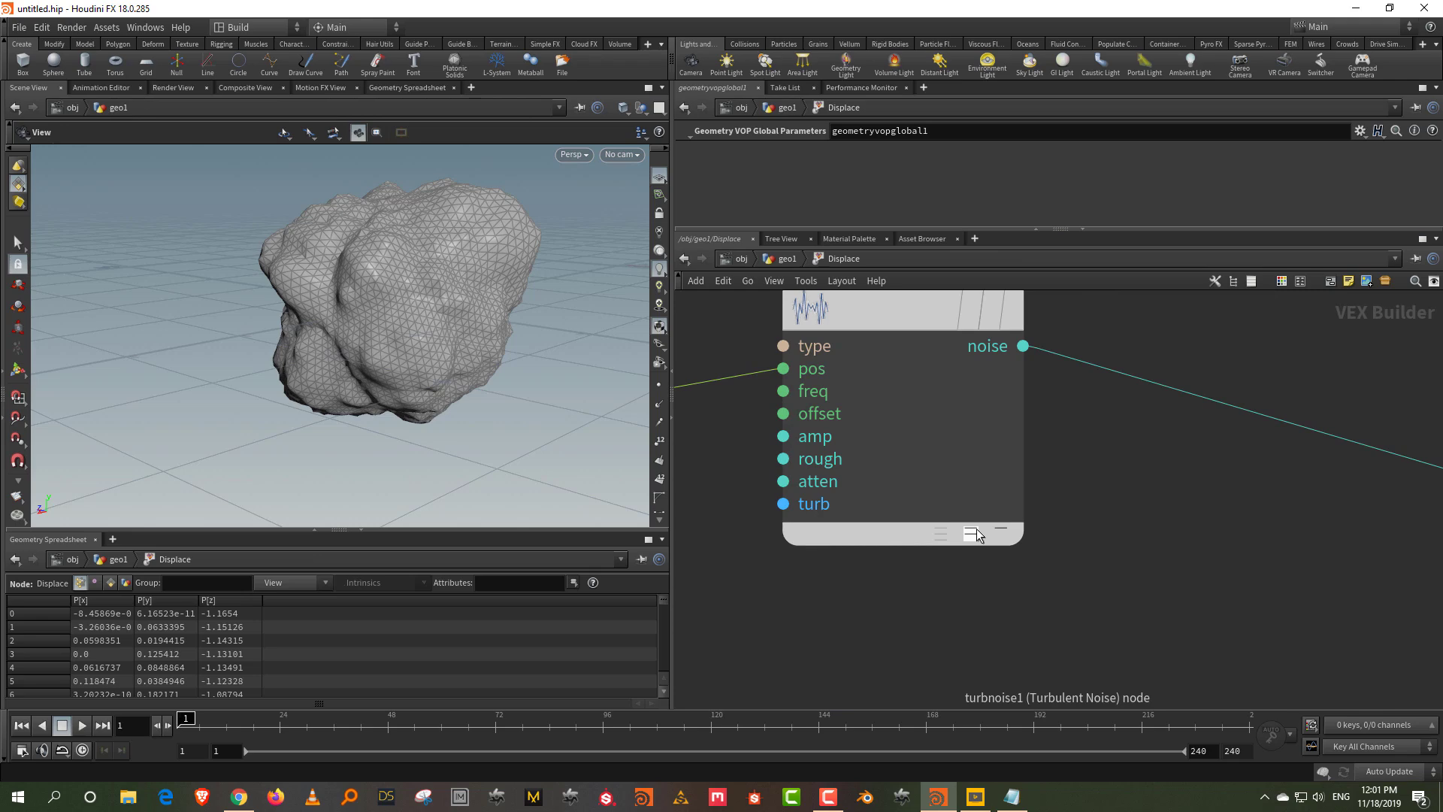
left_click(976, 533)
middle_click_drag(1127, 509, 1106, 259)
scroll(1119, 312, "down", 4)
middle_click_drag(1105, 405, 1076, 162)
scroll(1003, 515, "up", 2)
middle_click_drag(1098, 378, 1087, 578)
scroll(1086, 579, "down", 1)
left_click_drag(945, 640, 945, 544)
middle_click_drag(1093, 481, 981, 547)
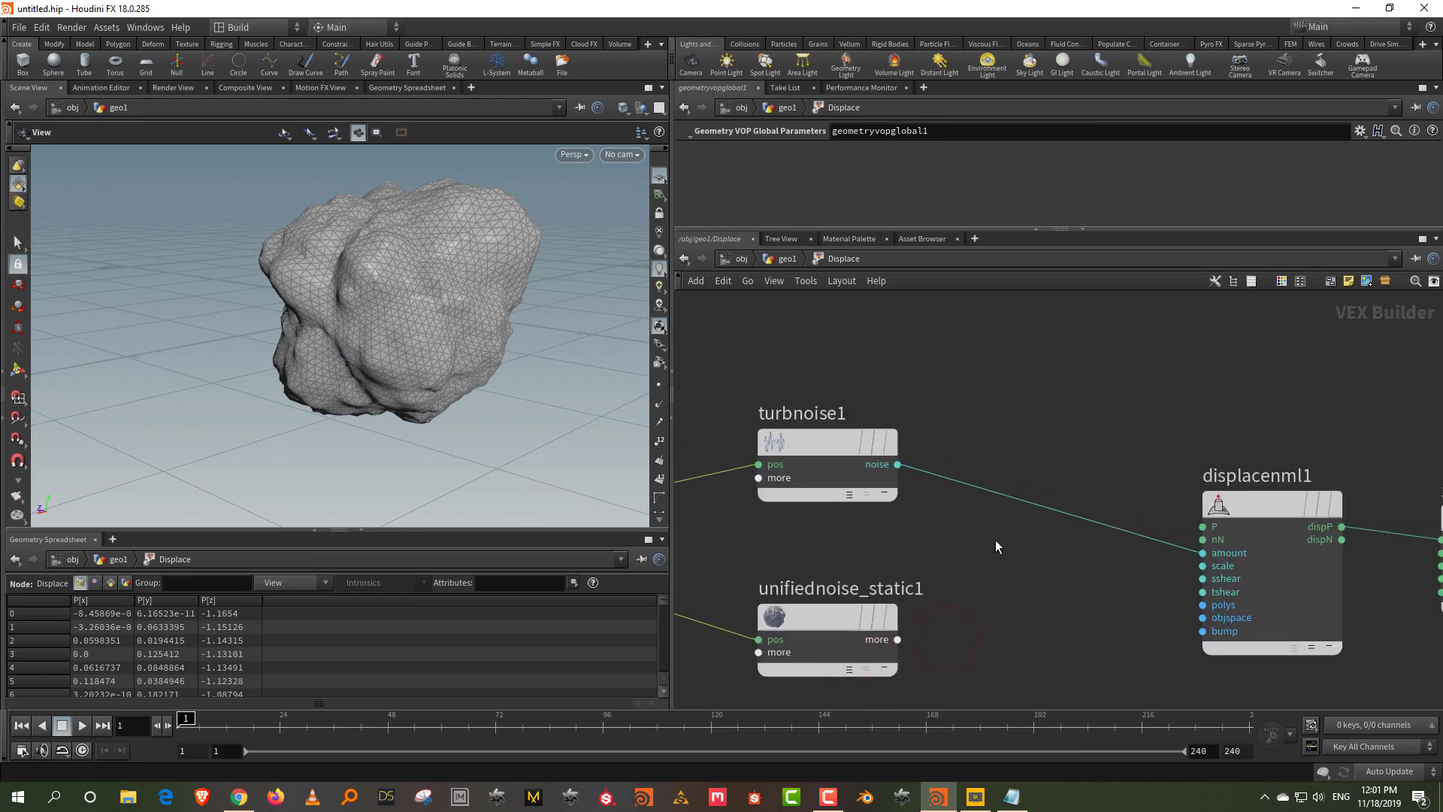
- Move displacenml1 closer to turbnoise1 and roughly level with it
middle_click_drag(1088, 425, 874, 400)
left_click_drag(1063, 485, 972, 423)
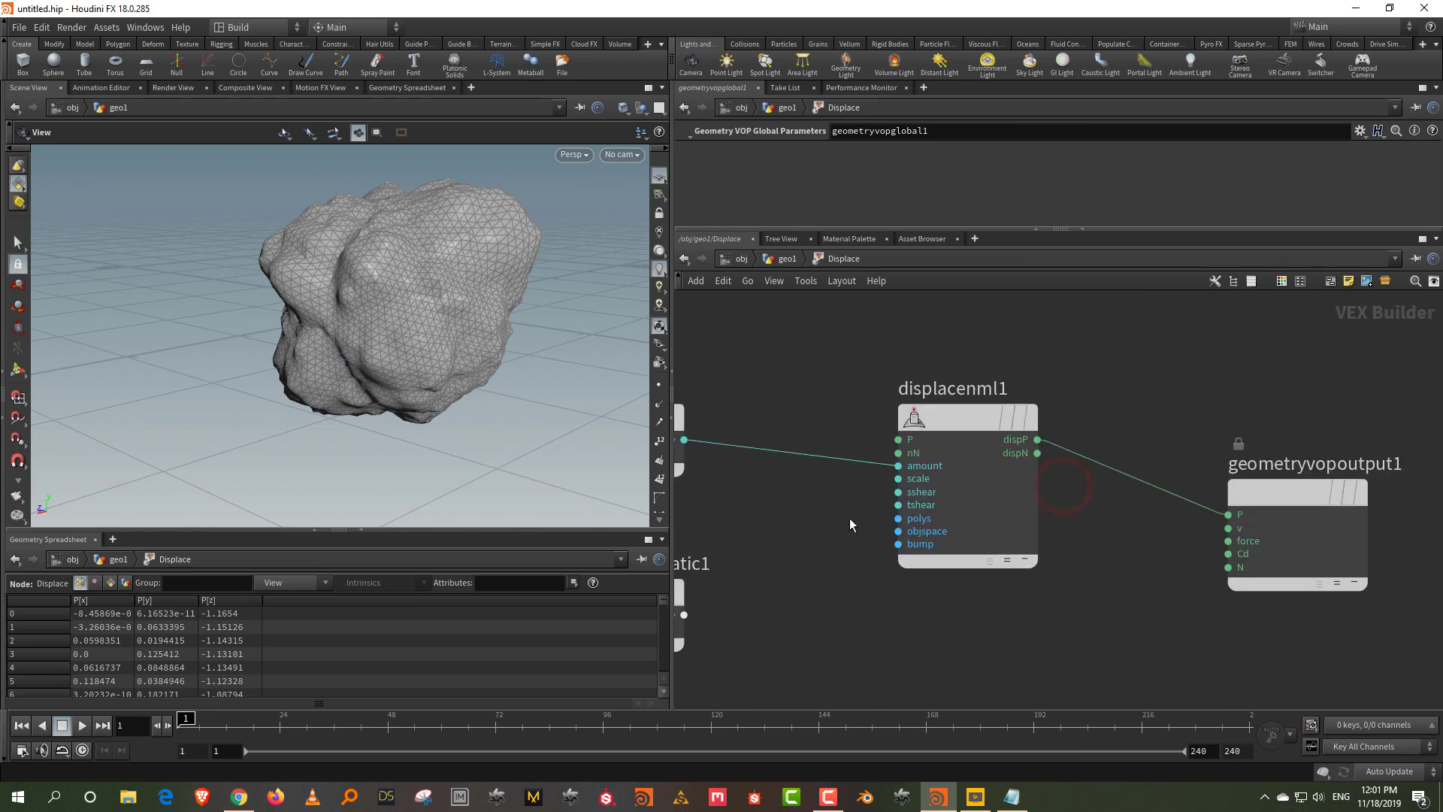
middle_click_drag(849, 517, 1000, 521)
scroll(961, 512, "down", 1)
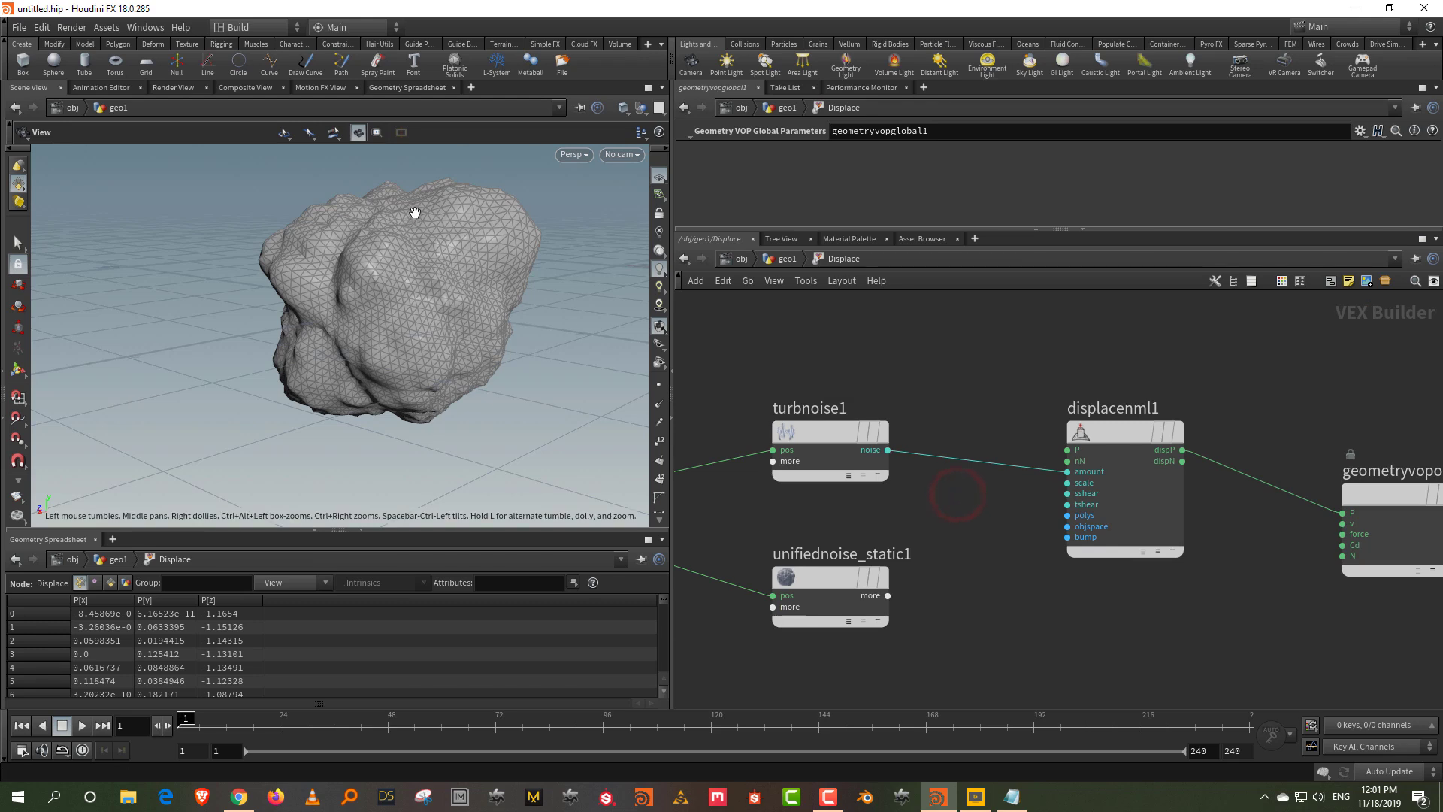
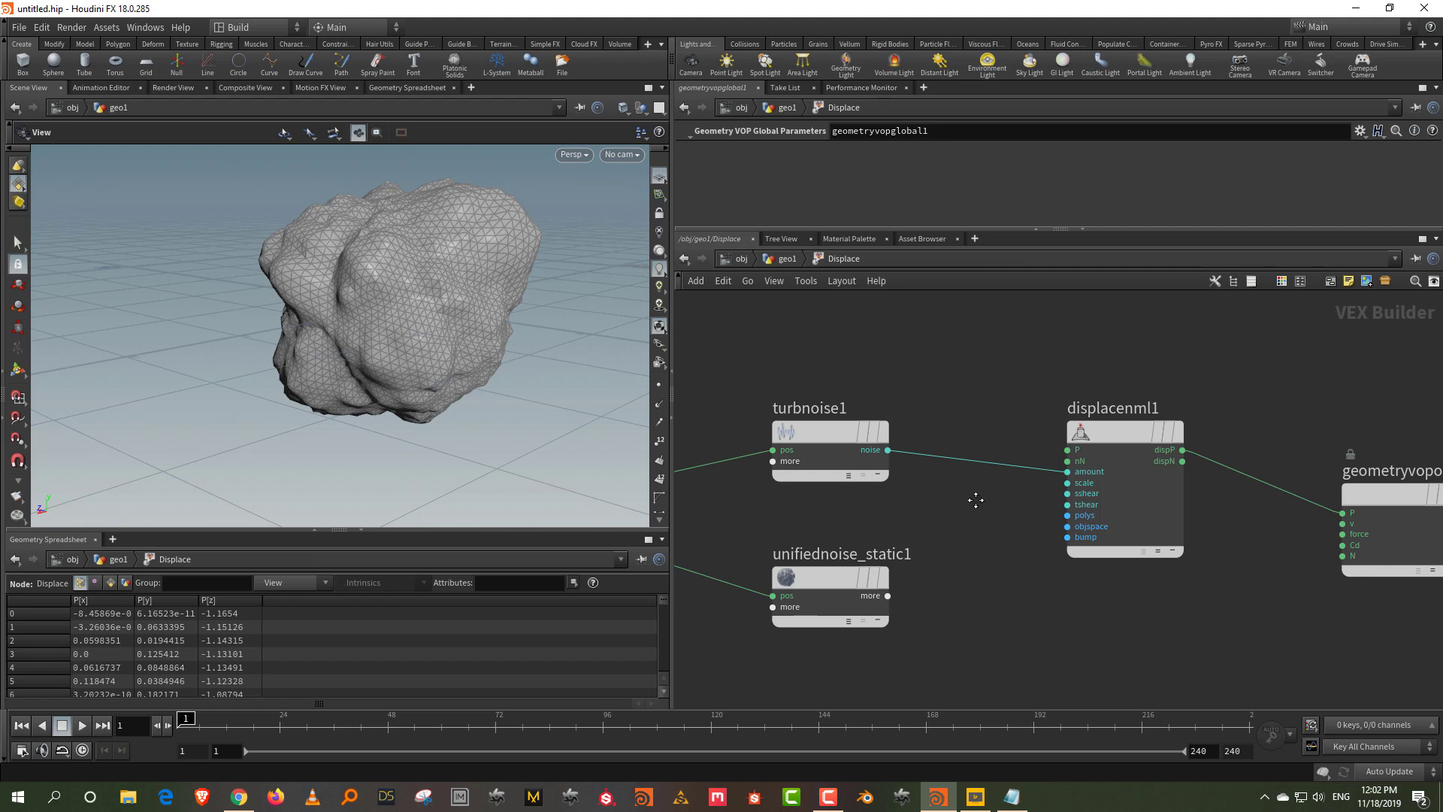
- Add a Relative to Bounding Box node below unifiednoise_static1
scroll(1031, 411, "down", 2)
middle_click_drag(945, 525, 1017, 535)
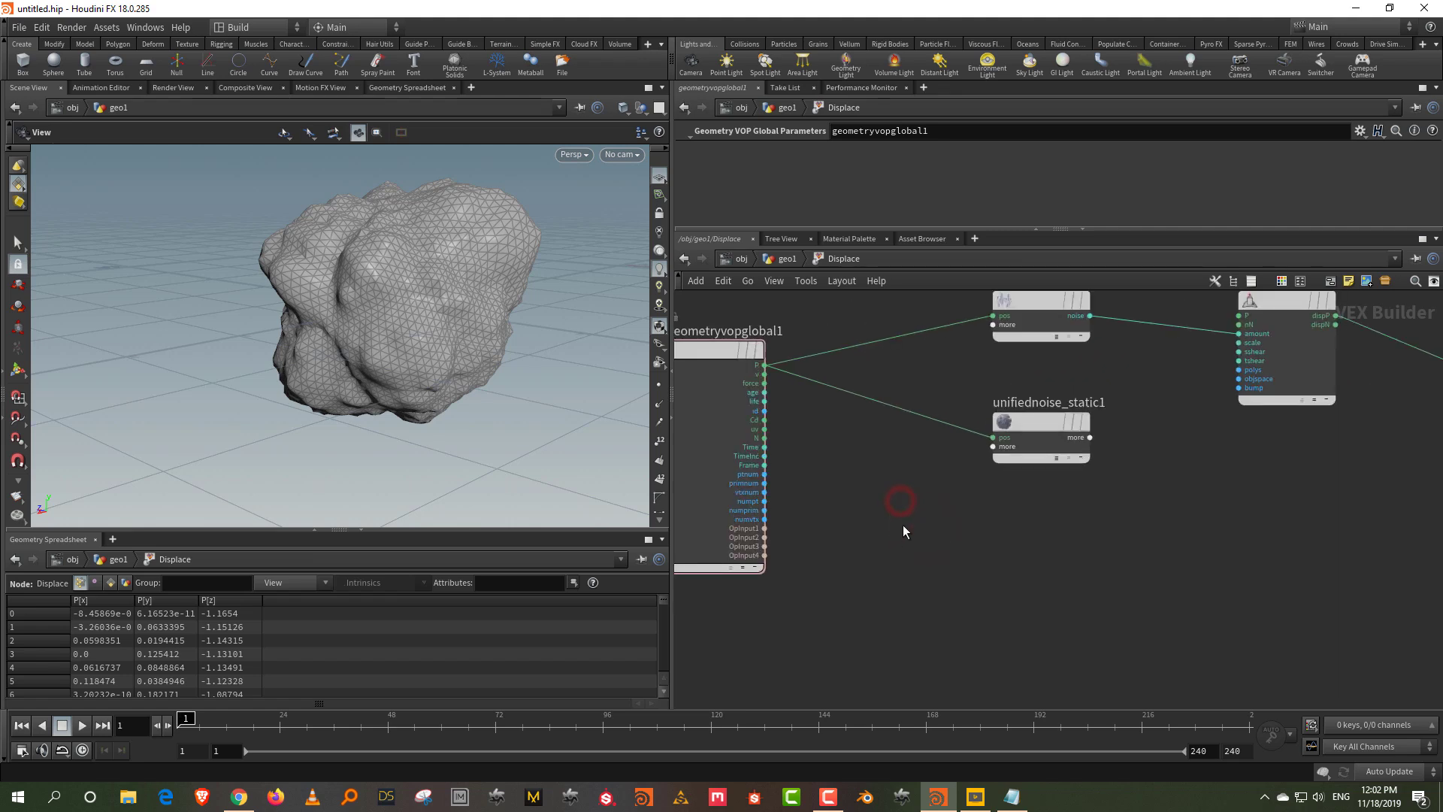
scroll(801, 529, "up", 3)
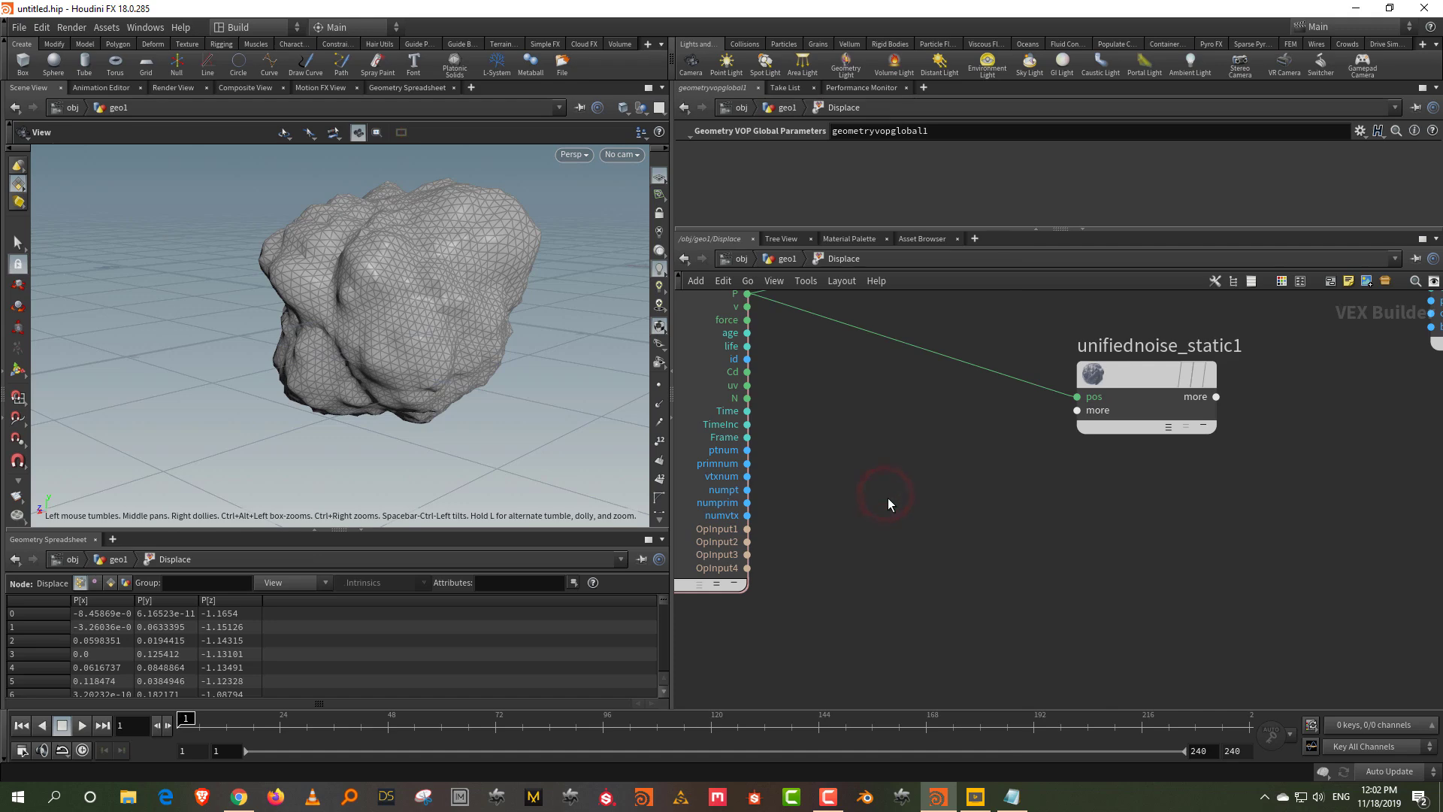
key("Tab")
type("relati")
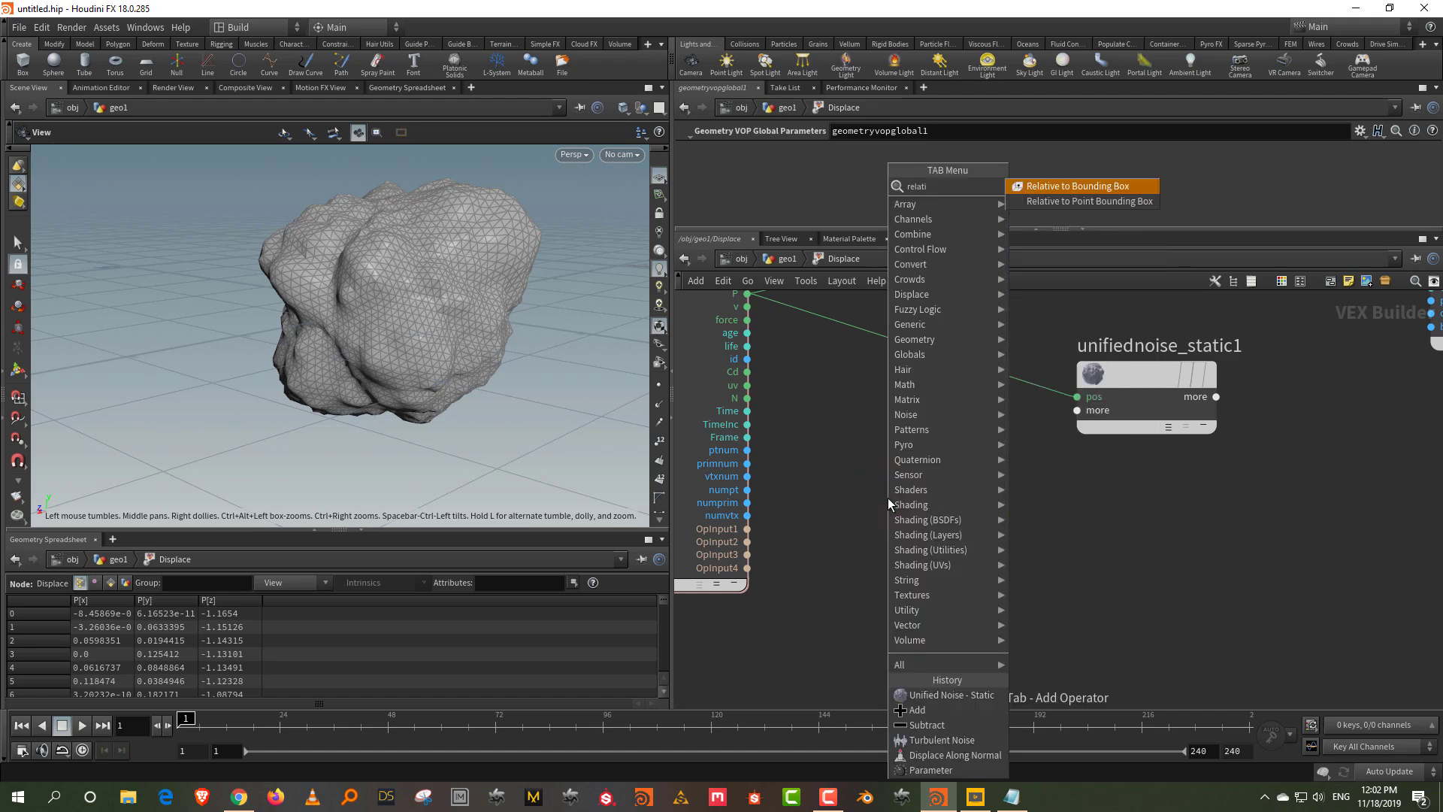
left_click(1093, 186)
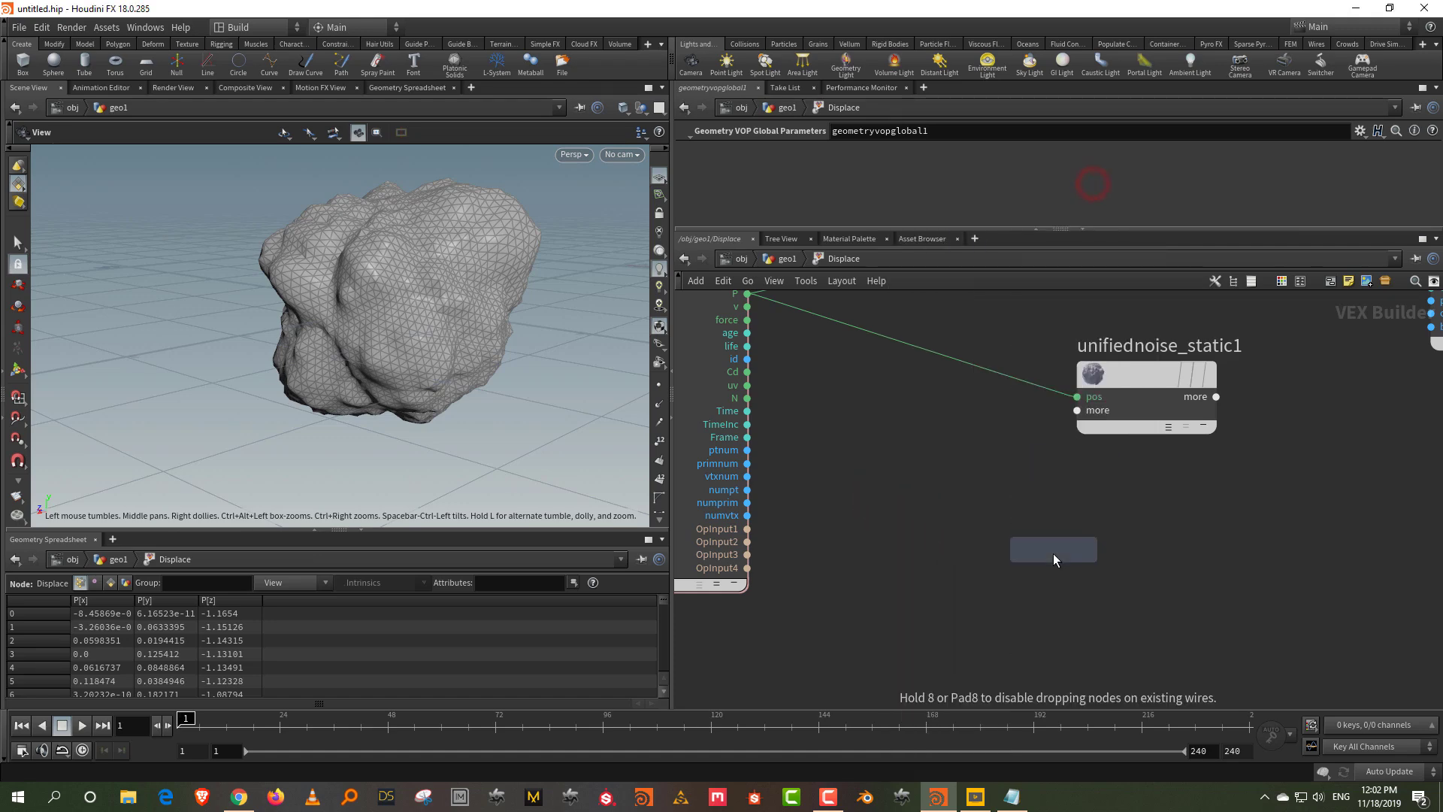
left_click(1053, 549)
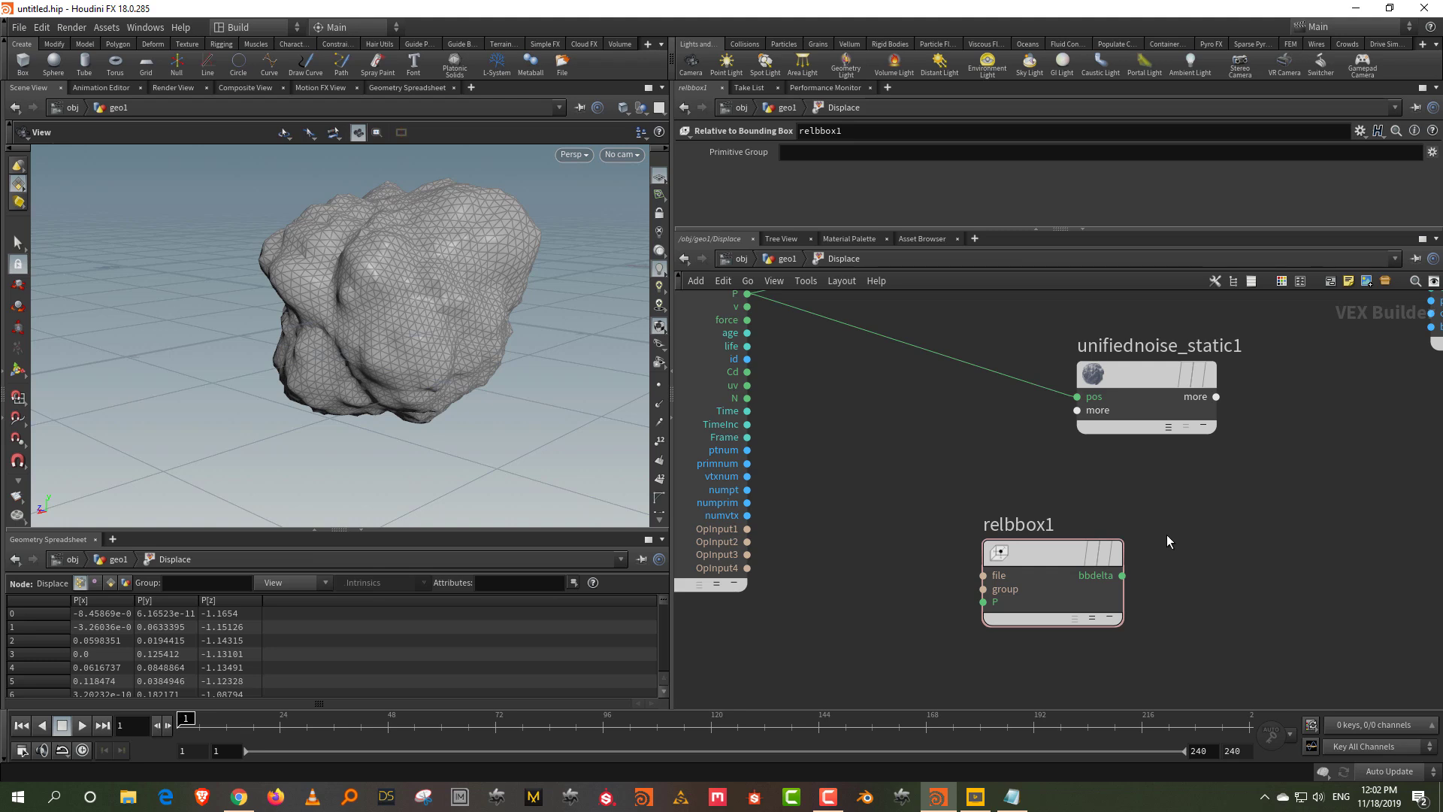
- Wire geometryvopglobal1's OpInput1 into relbbox1's file input and shift relbbox1 slightly toward geometryvopglobal1
left_click_drag(904, 499, 1044, 596)
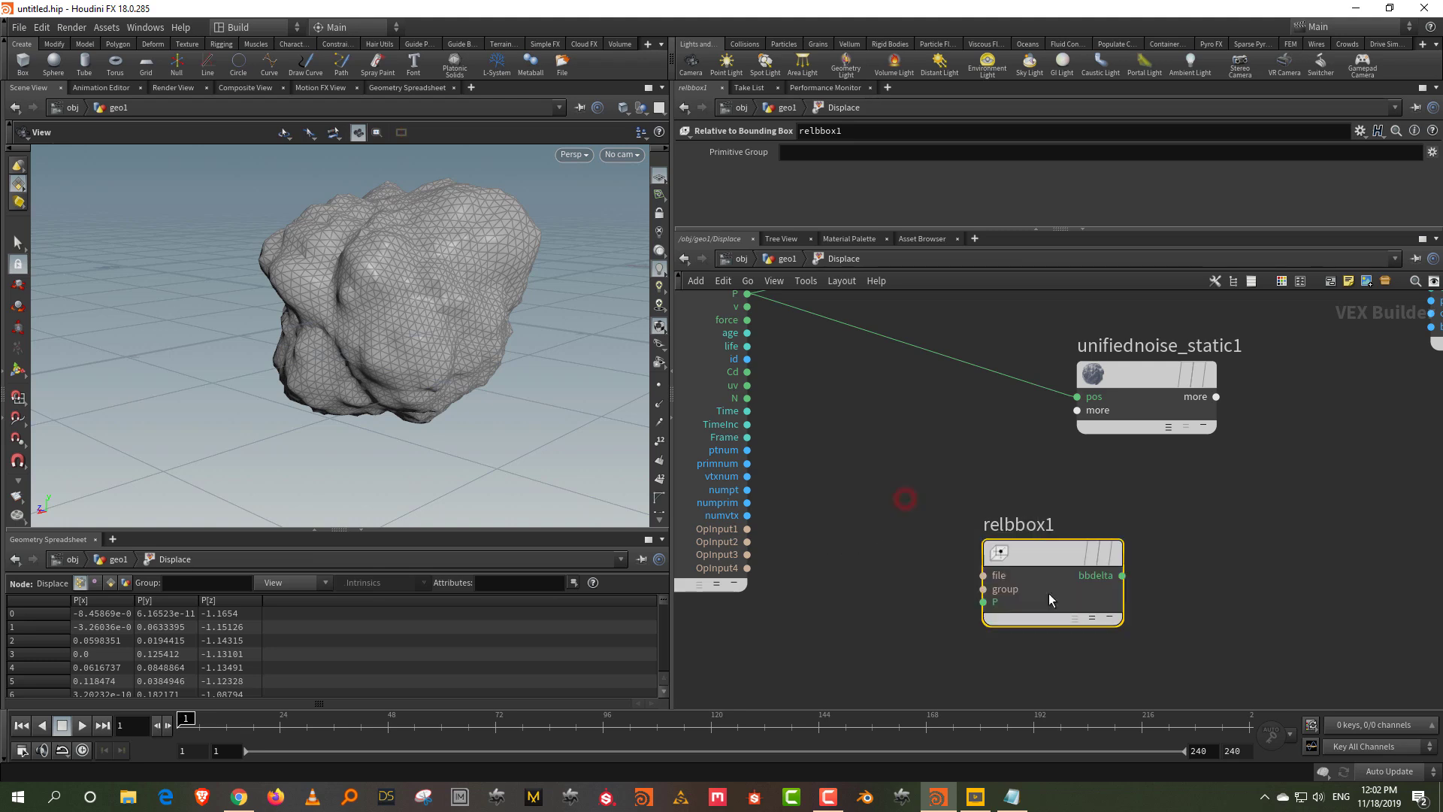
left_click(748, 529)
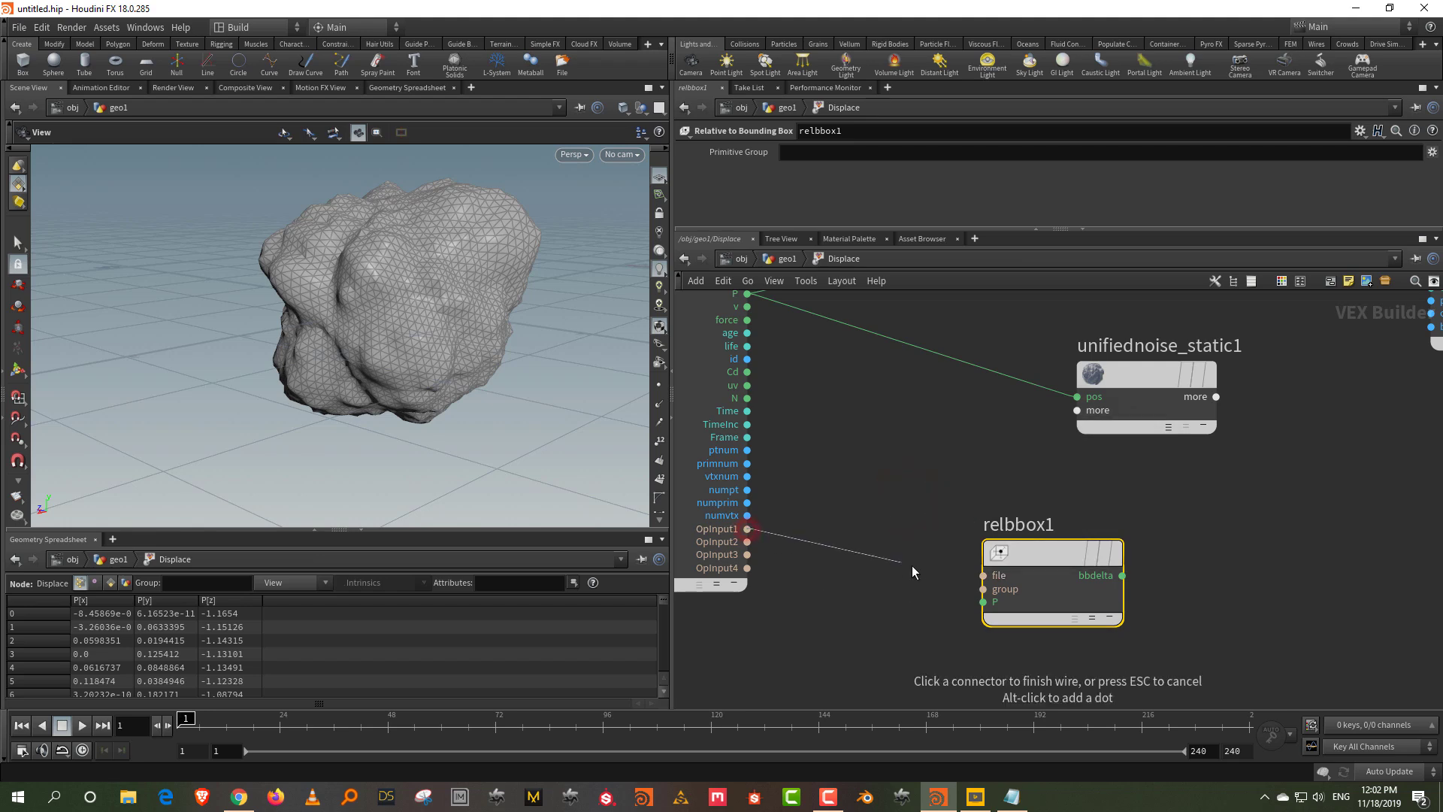
left_click(983, 577)
middle_click_drag(1168, 586, 1039, 630)
left_click_drag(1084, 565, 944, 680)
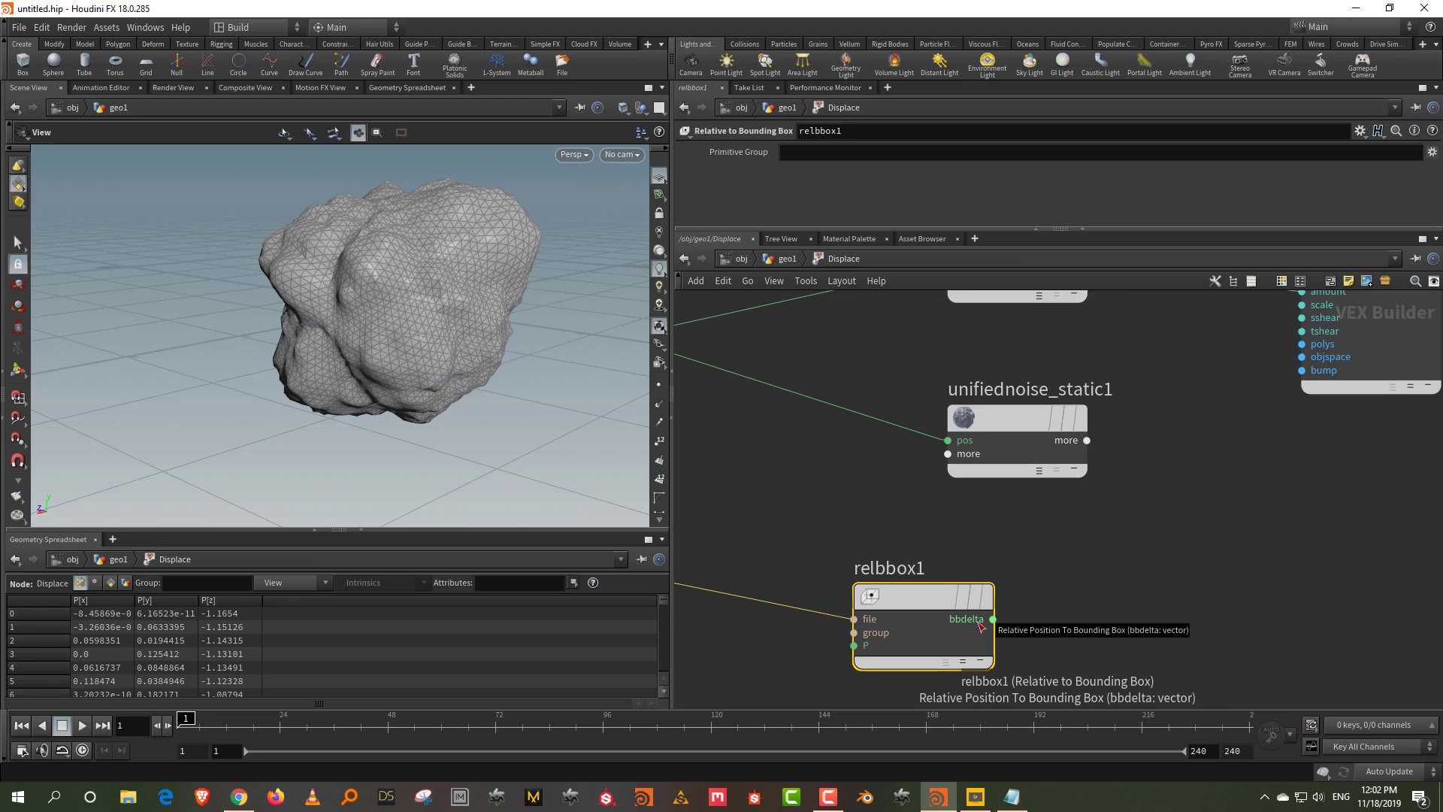
left_click_drag(917, 598, 837, 577)
- Add a Vector to Float node beside relbbox1 and wire relbbox1's bbdelta output into its vec input
left_click(1036, 570)
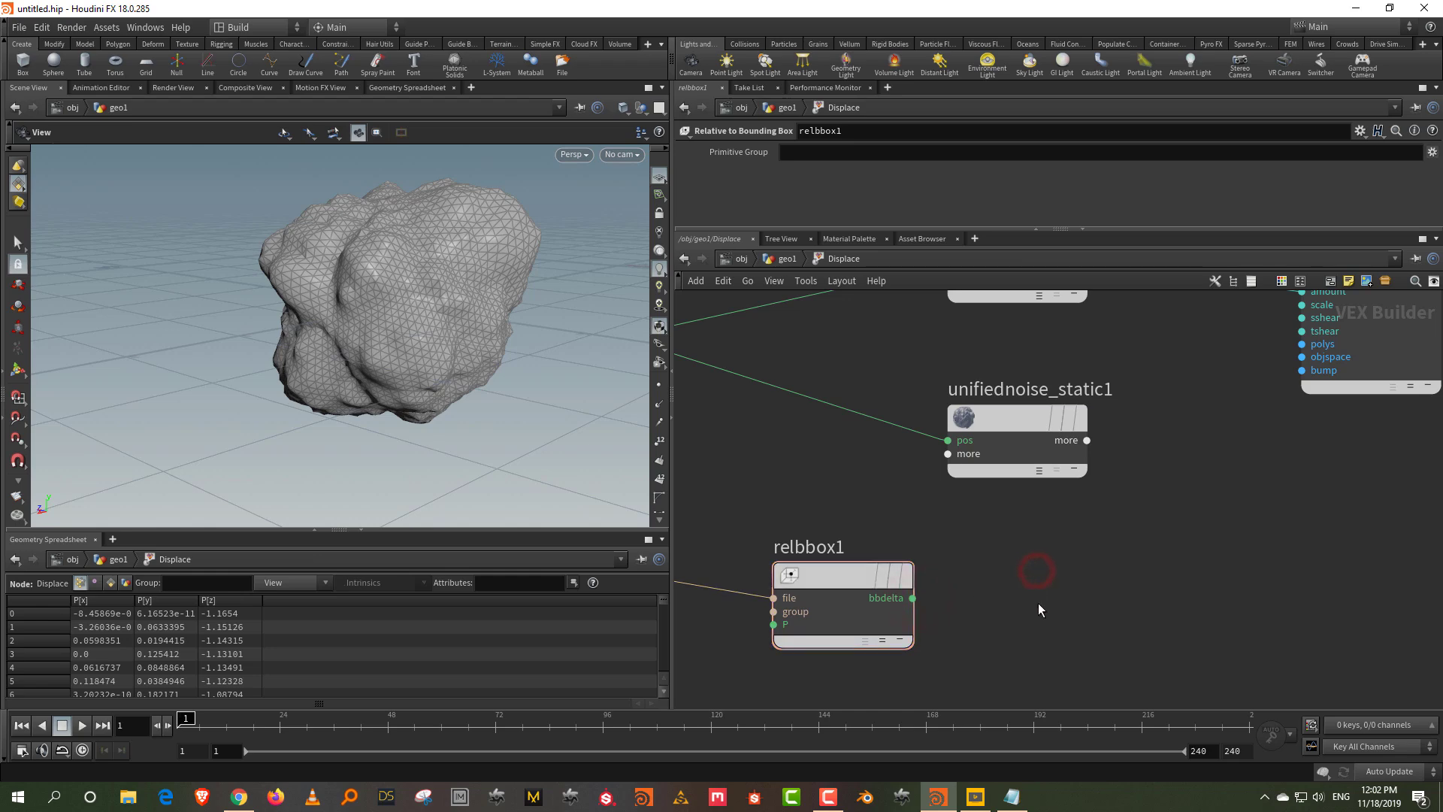
key("Tab")
type("vec")
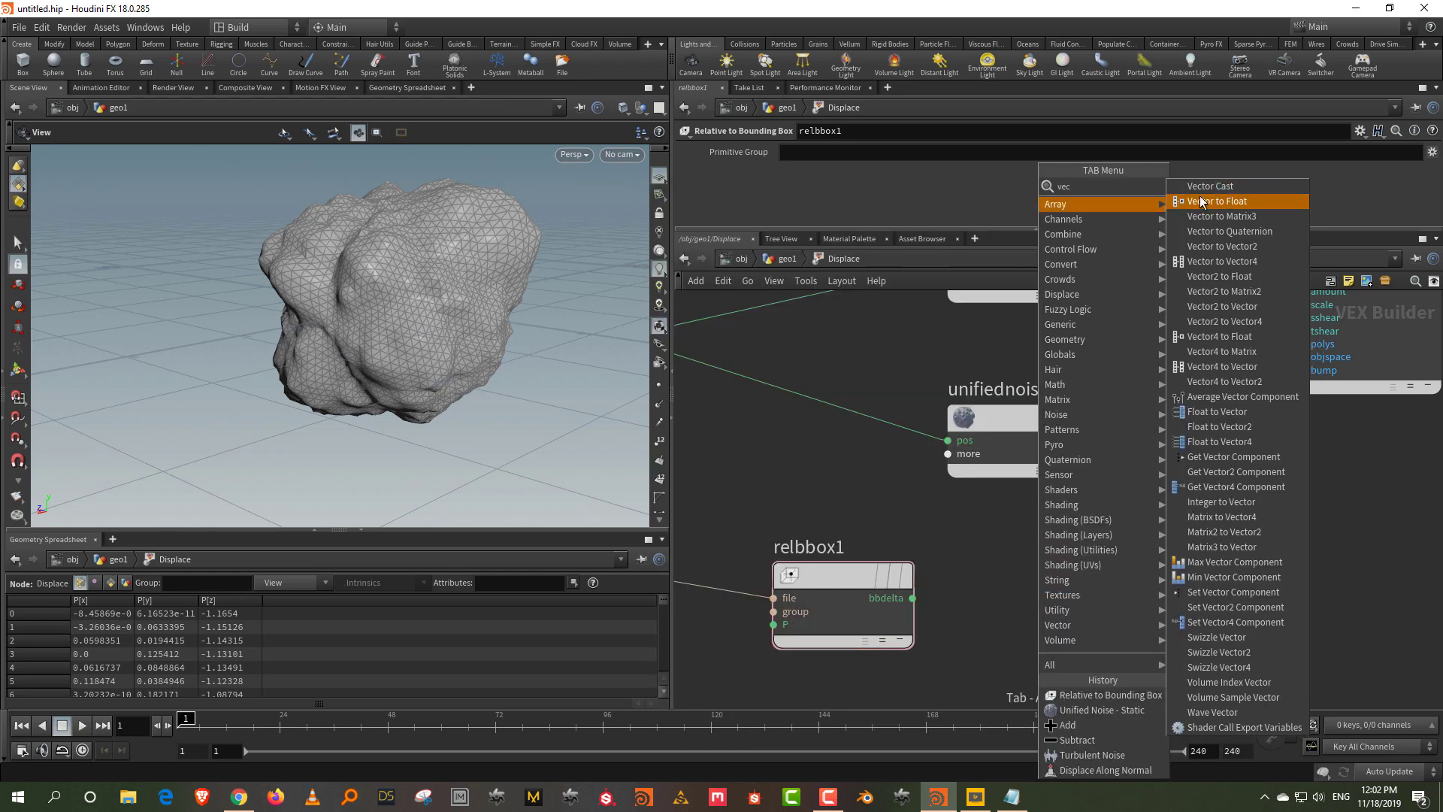
left_click(1201, 202)
left_click(1044, 593)
left_click(913, 599)
left_click(975, 617)
- Wire vectofloat1's fval2 output into geometryvopoutput1's Cd and inspect the shading on the displaced sphere
middle_click_drag(1163, 543, 1094, 610)
scroll(1091, 589, "down", 2)
middle_click_drag(1270, 592, 1055, 583)
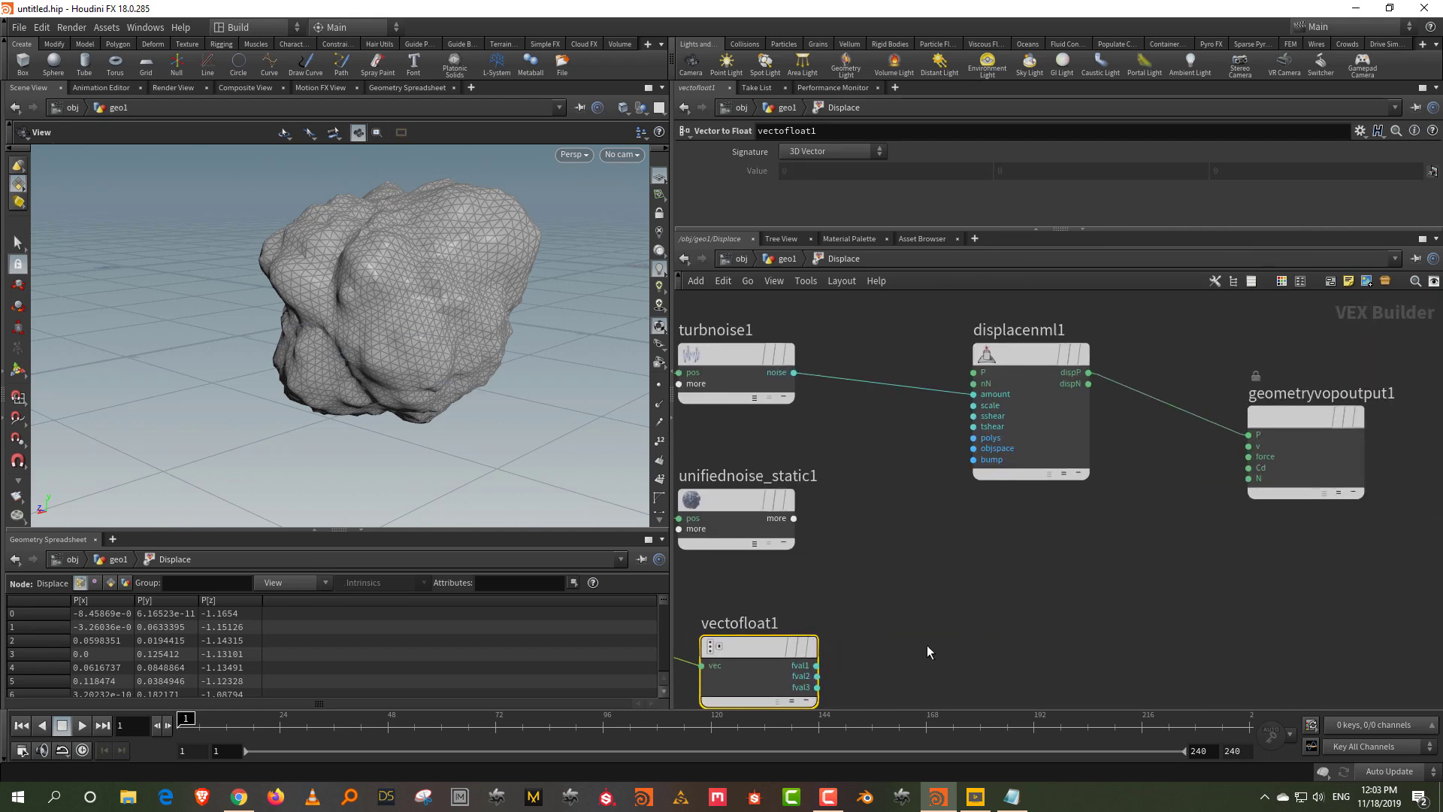
left_click(817, 676)
left_click(1255, 468)
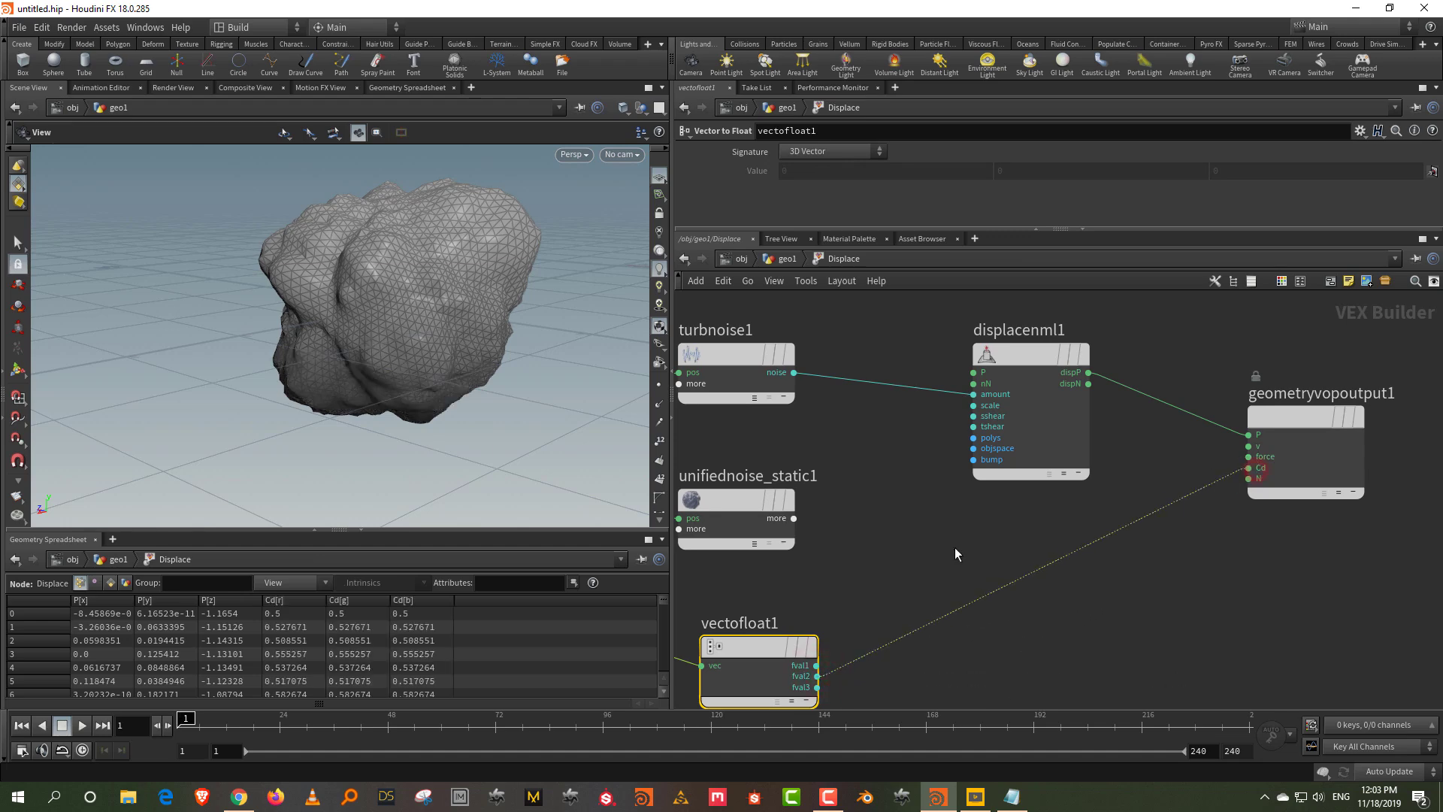
left_click_drag(409, 299, 494, 317)
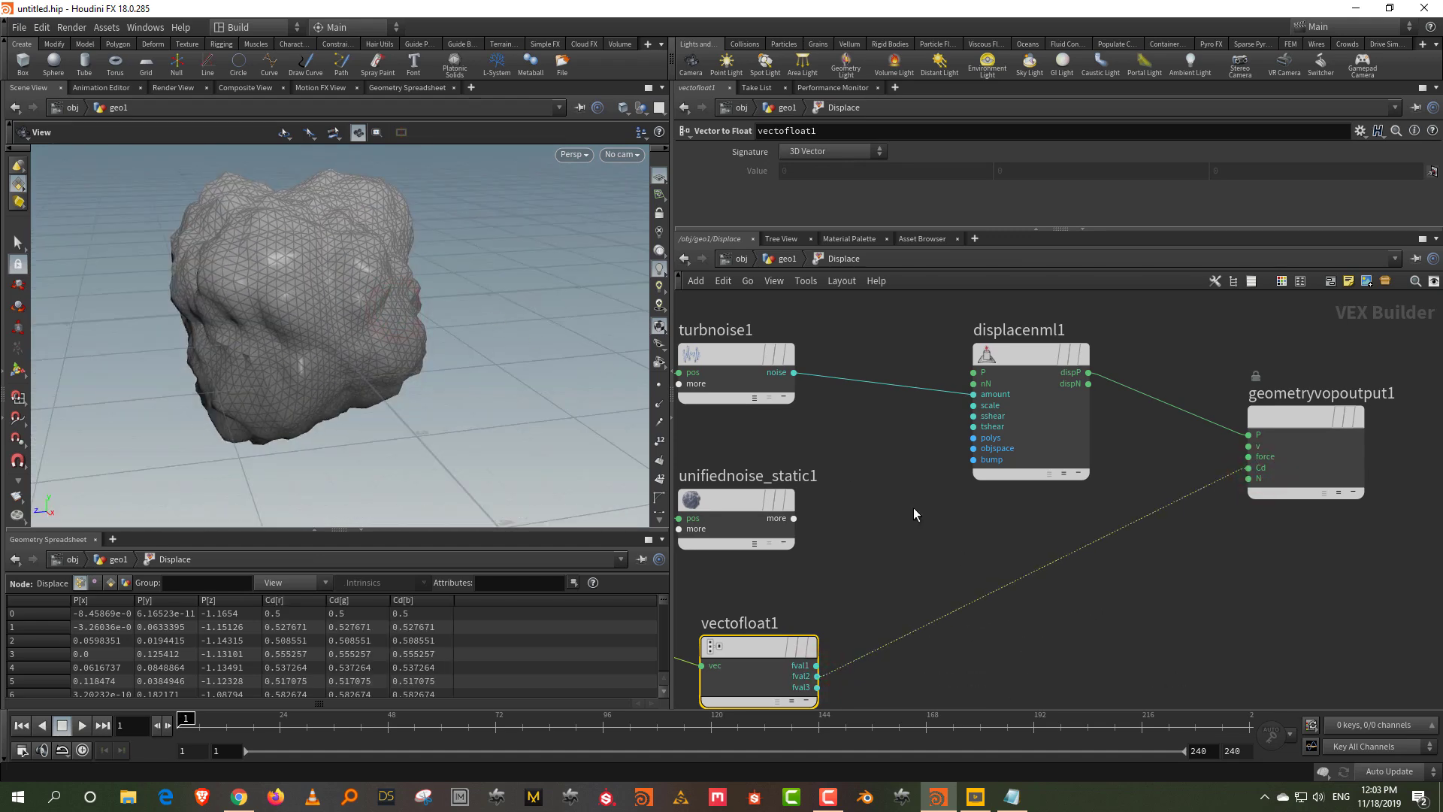
- Wire relbbox1's bbdelta output directly into geometryvopoutput1's Cd and inspect the colored sphere
middle_click_drag(1009, 568, 1182, 565)
left_click(822, 646)
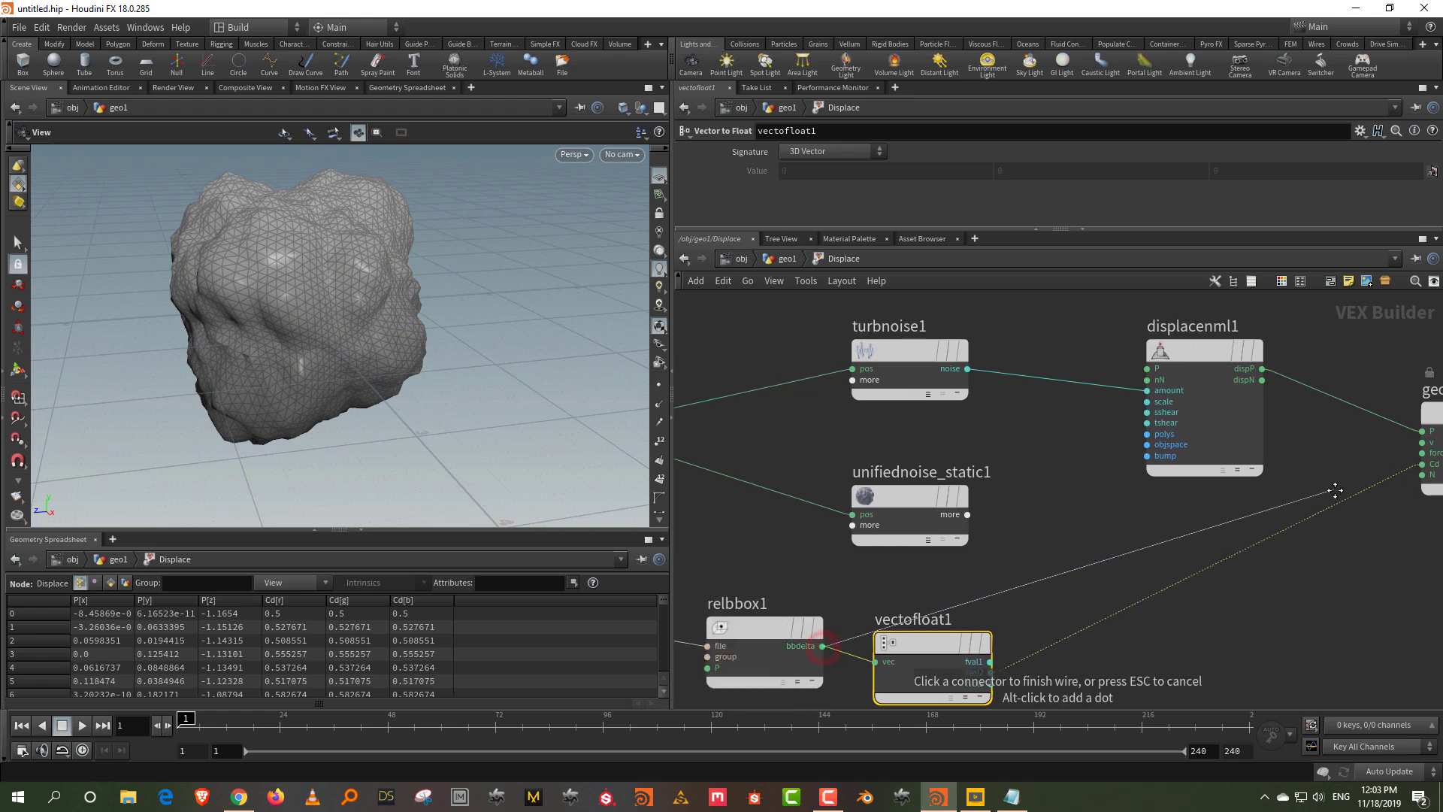
left_click(1222, 505)
left_click_drag(296, 296, 344, 308)
middle_click_drag(876, 531, 1013, 501)
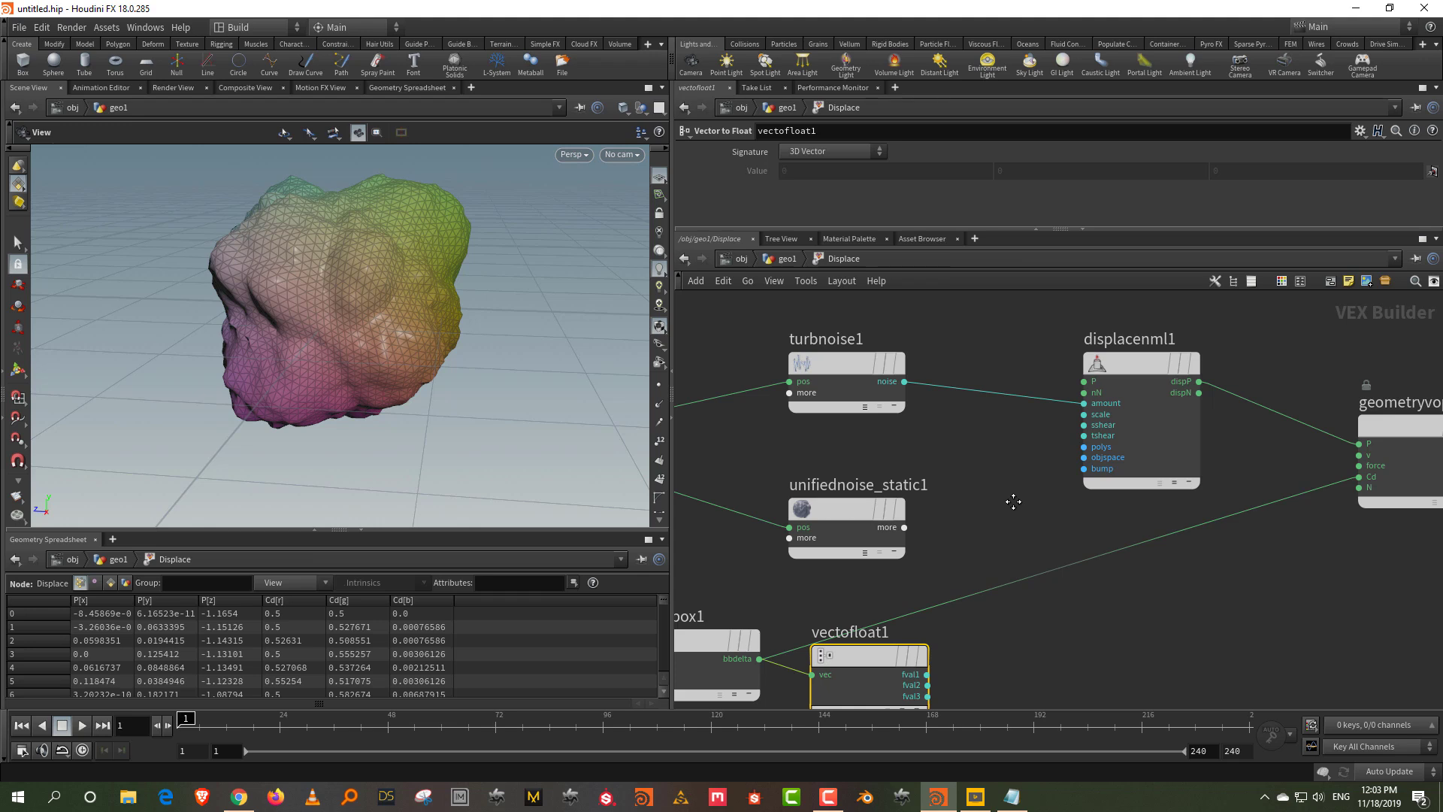
- Return to the geo1 network, connect sphere1 to color1's input and display the color1 node
left_click(786, 259)
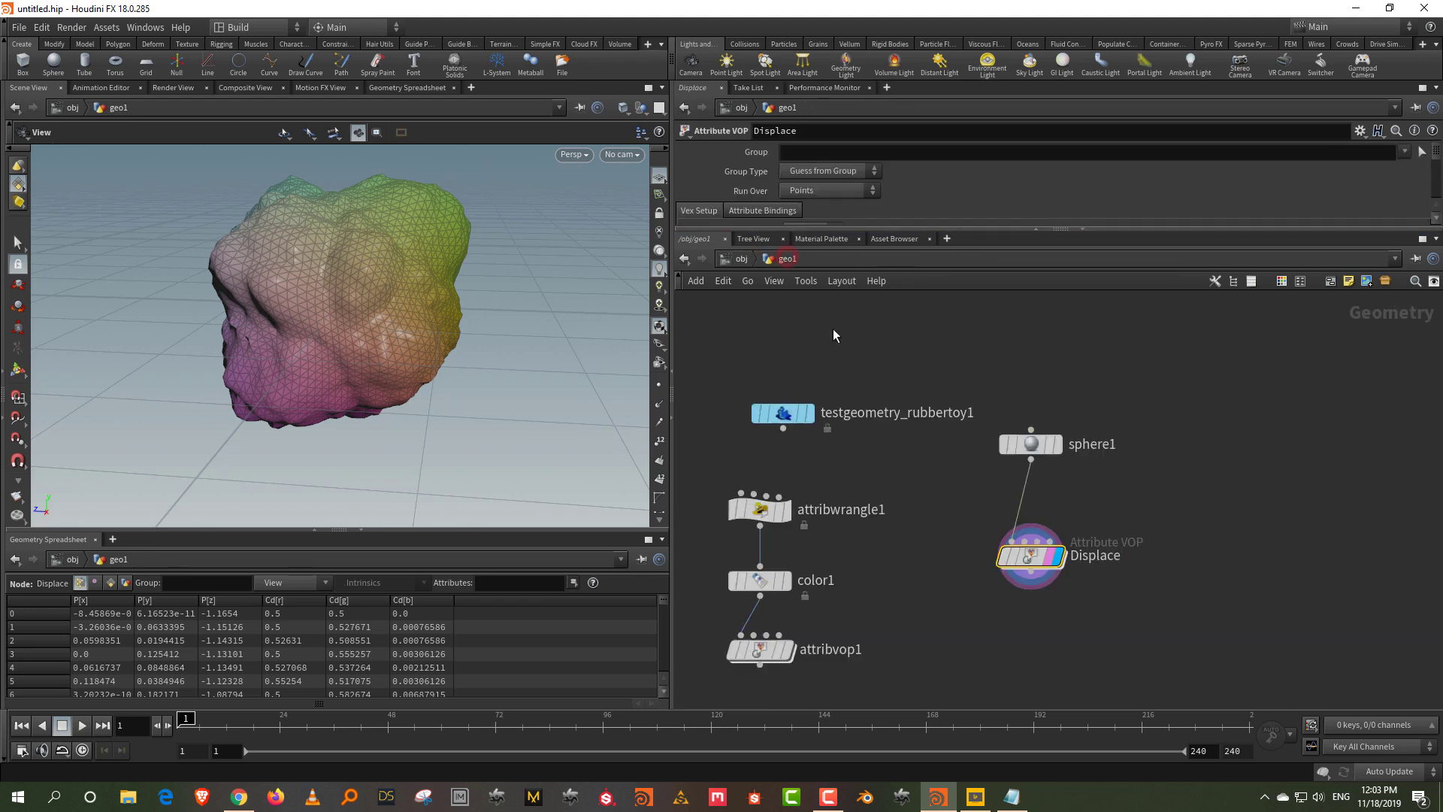
left_click(1031, 460)
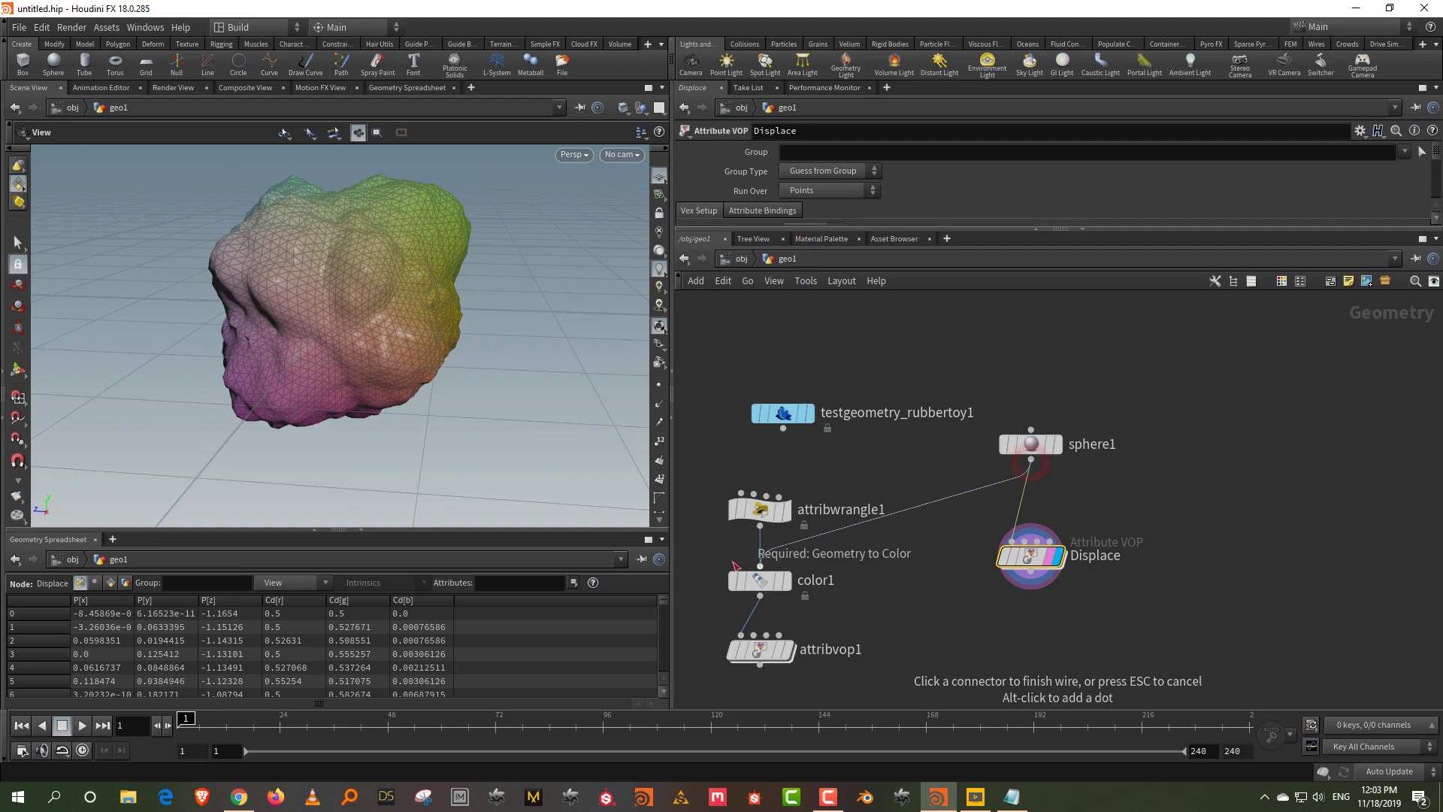
left_click(760, 567)
left_click(794, 547)
left_click(794, 614)
left_click(764, 584)
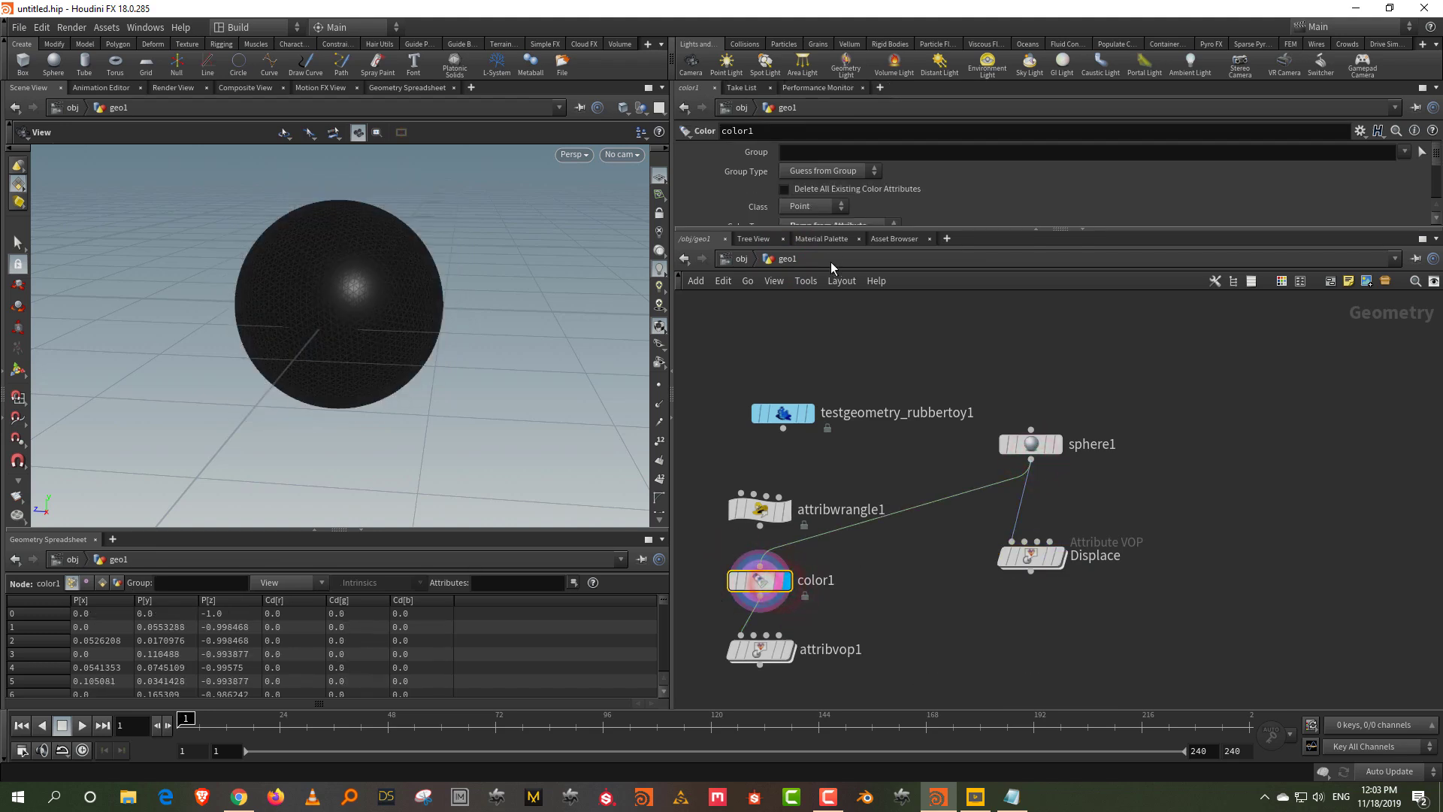
- Set color1's color type to Bounding Box, keeping the class at Point
left_click_drag(833, 229, 837, 343)
left_click(835, 211)
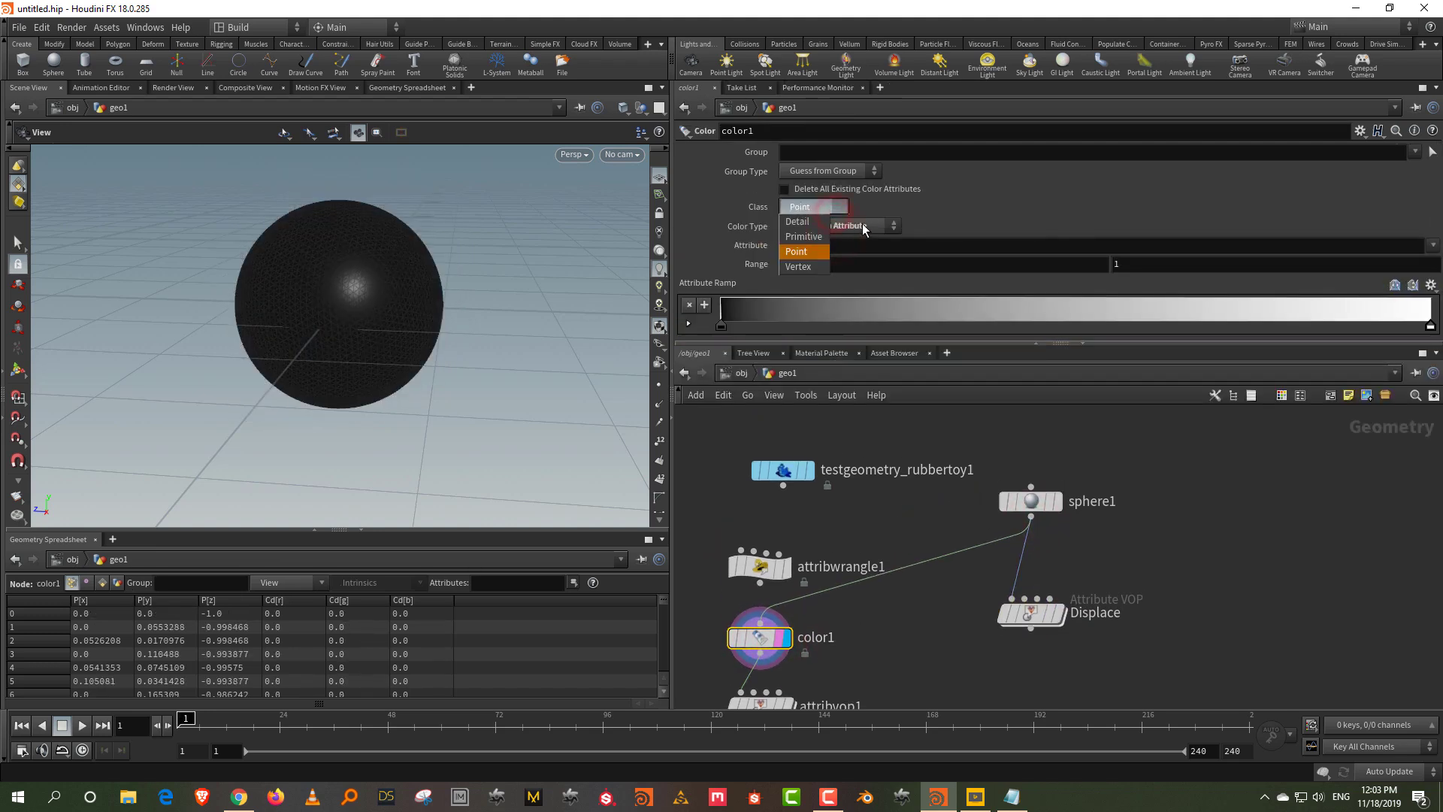
left_click(863, 225)
left_click(846, 257)
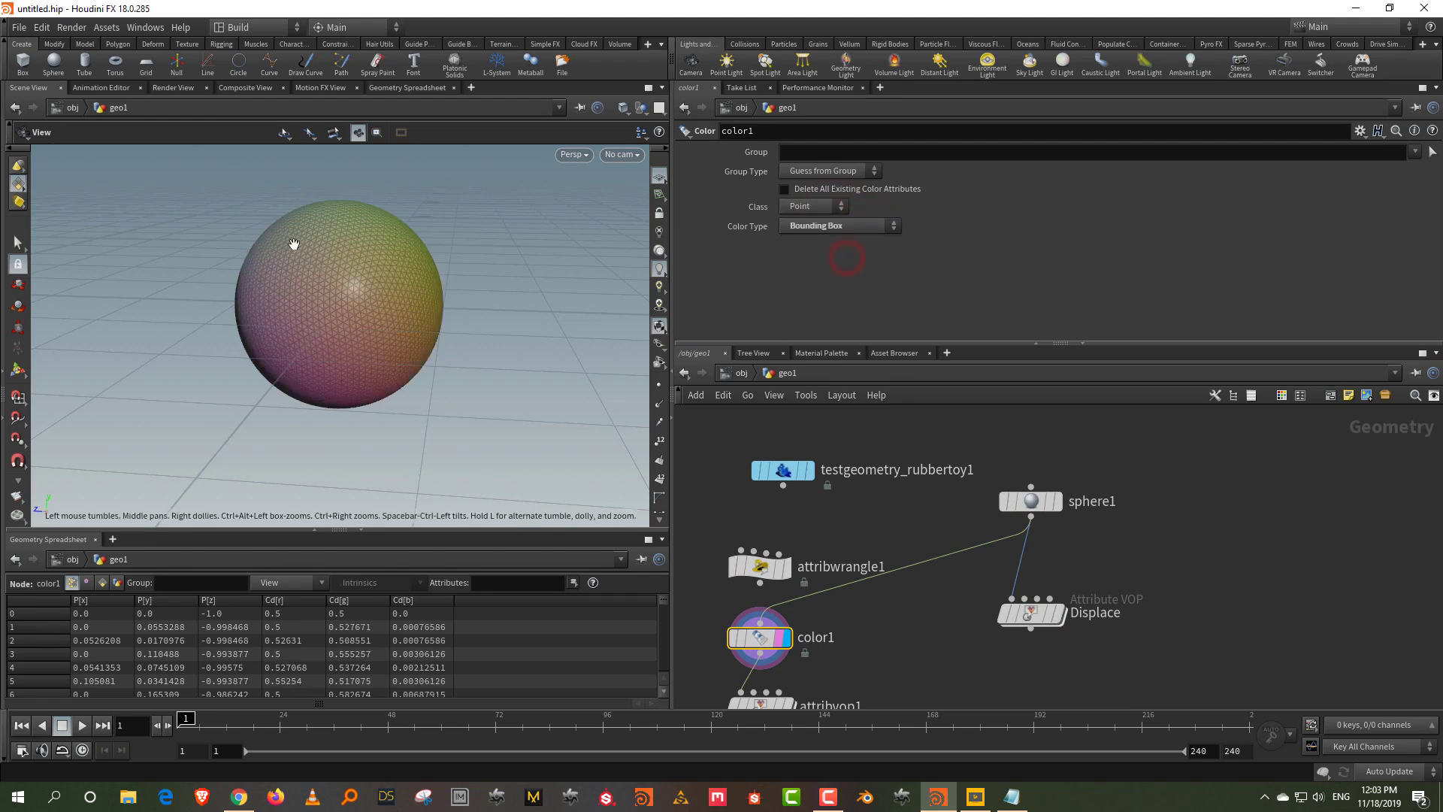
- Display and enter the Displace node, and connect vectofloat1's fval2 output to geometryvopoutput1's Cd input
left_click(1055, 620)
double_click(1022, 615)
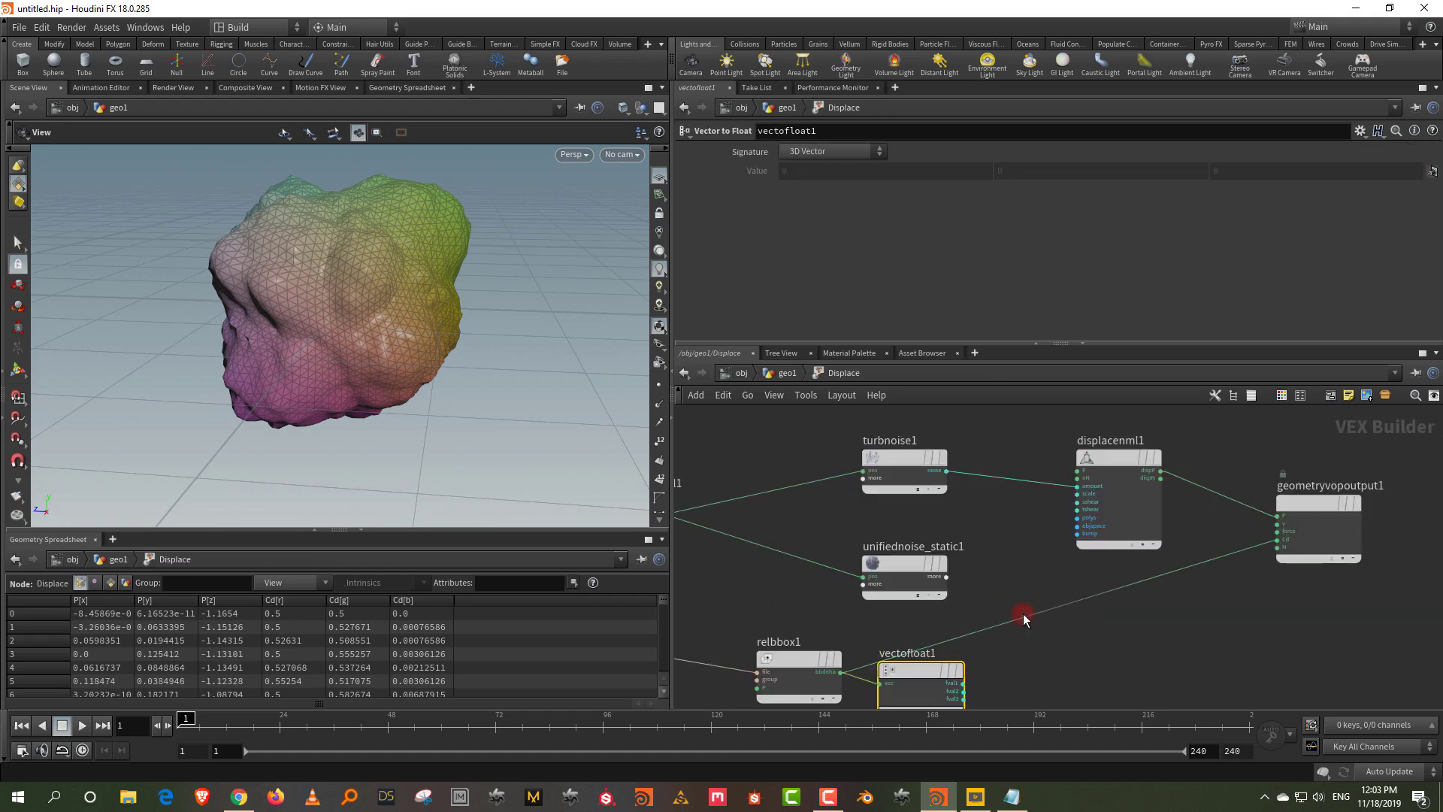
scroll(926, 612, "up", 5)
left_click(926, 588)
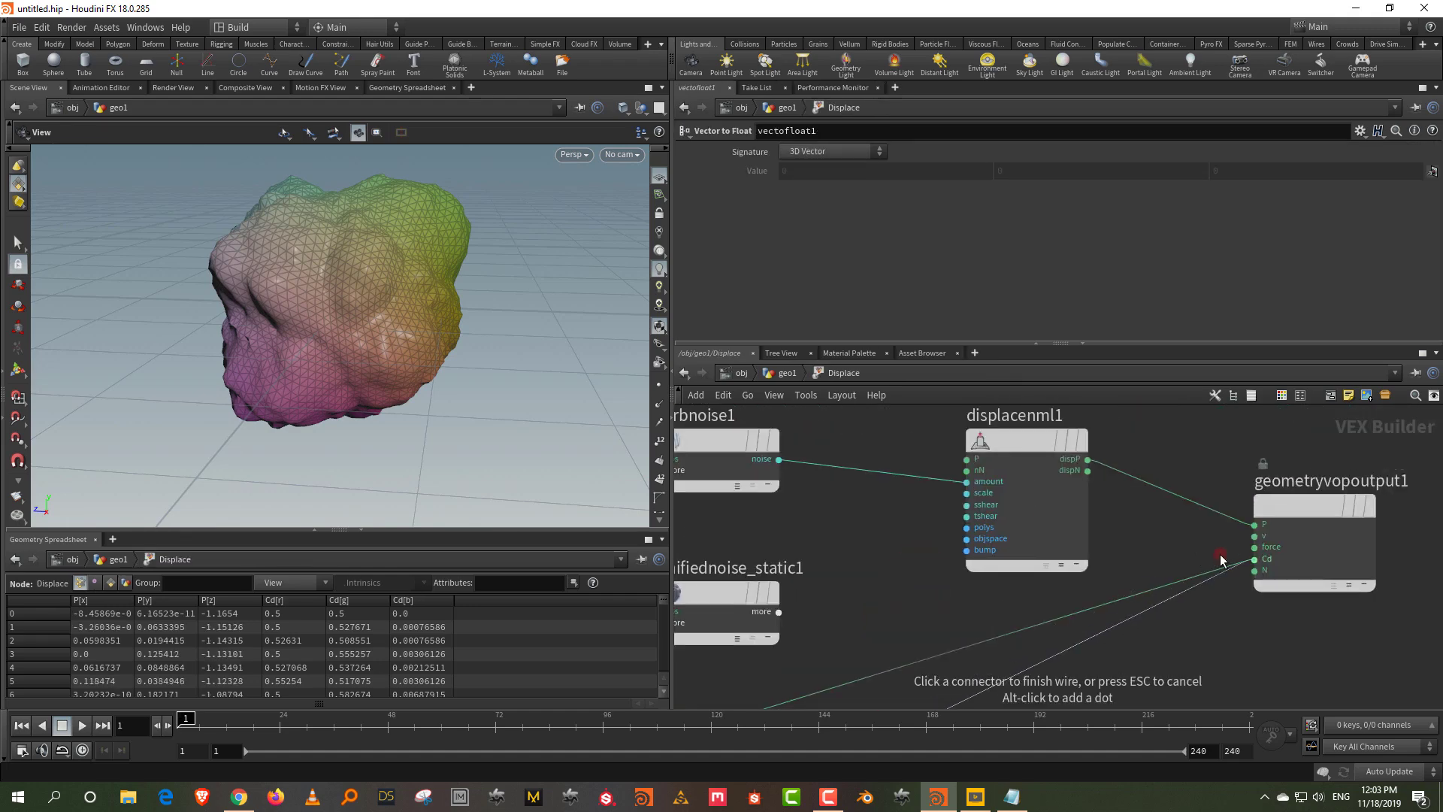
left_click(1251, 559)
scroll(1143, 588, "down", 3)
middle_click_drag(1139, 588, 1138, 630)
left_click_drag(1050, 476, 1041, 468)
left_click(946, 531)
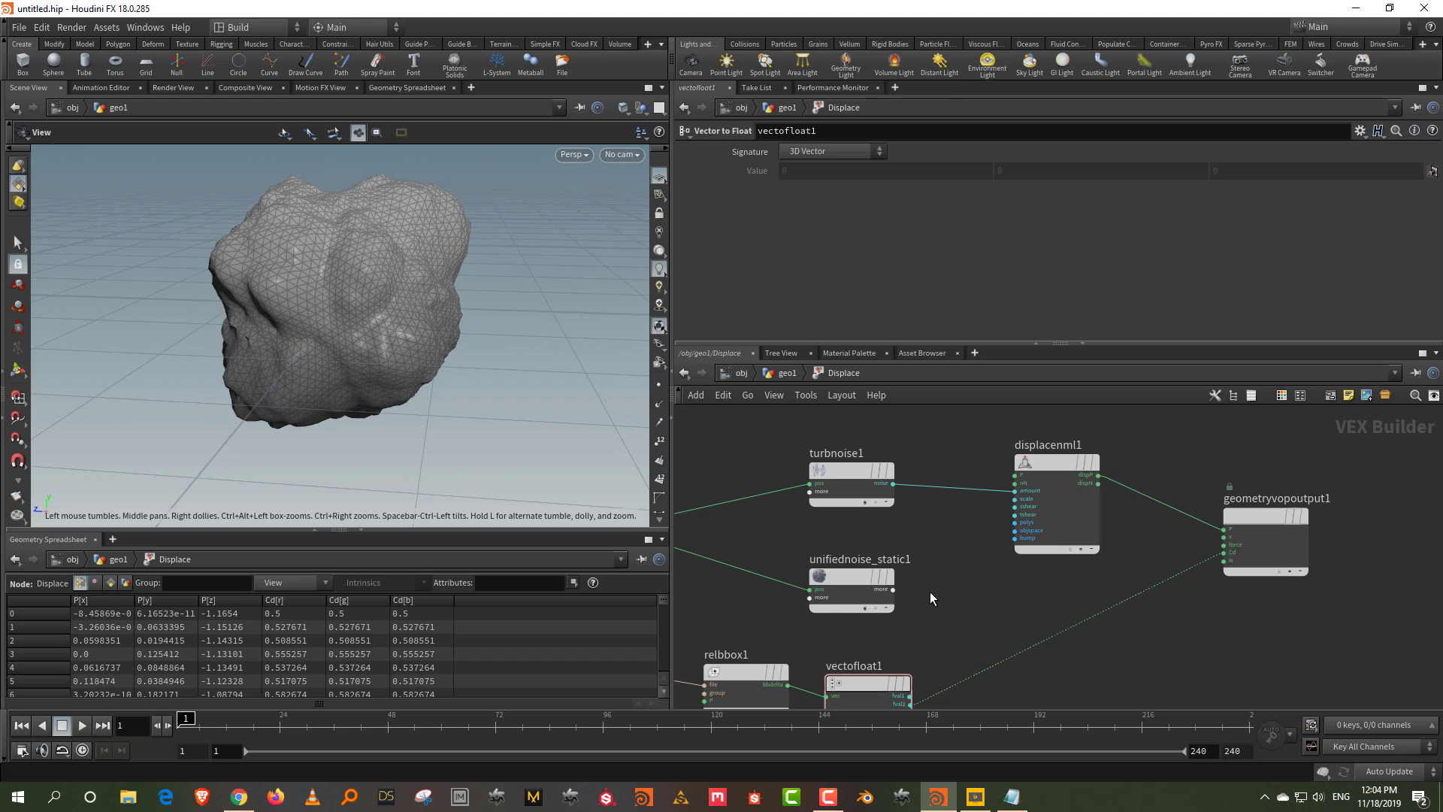
- Add a Ramp Parameter node beside vectofloat1 in the Displace network
middle_click_drag(928, 596, 914, 552)
key("Tab")
type("ramp")
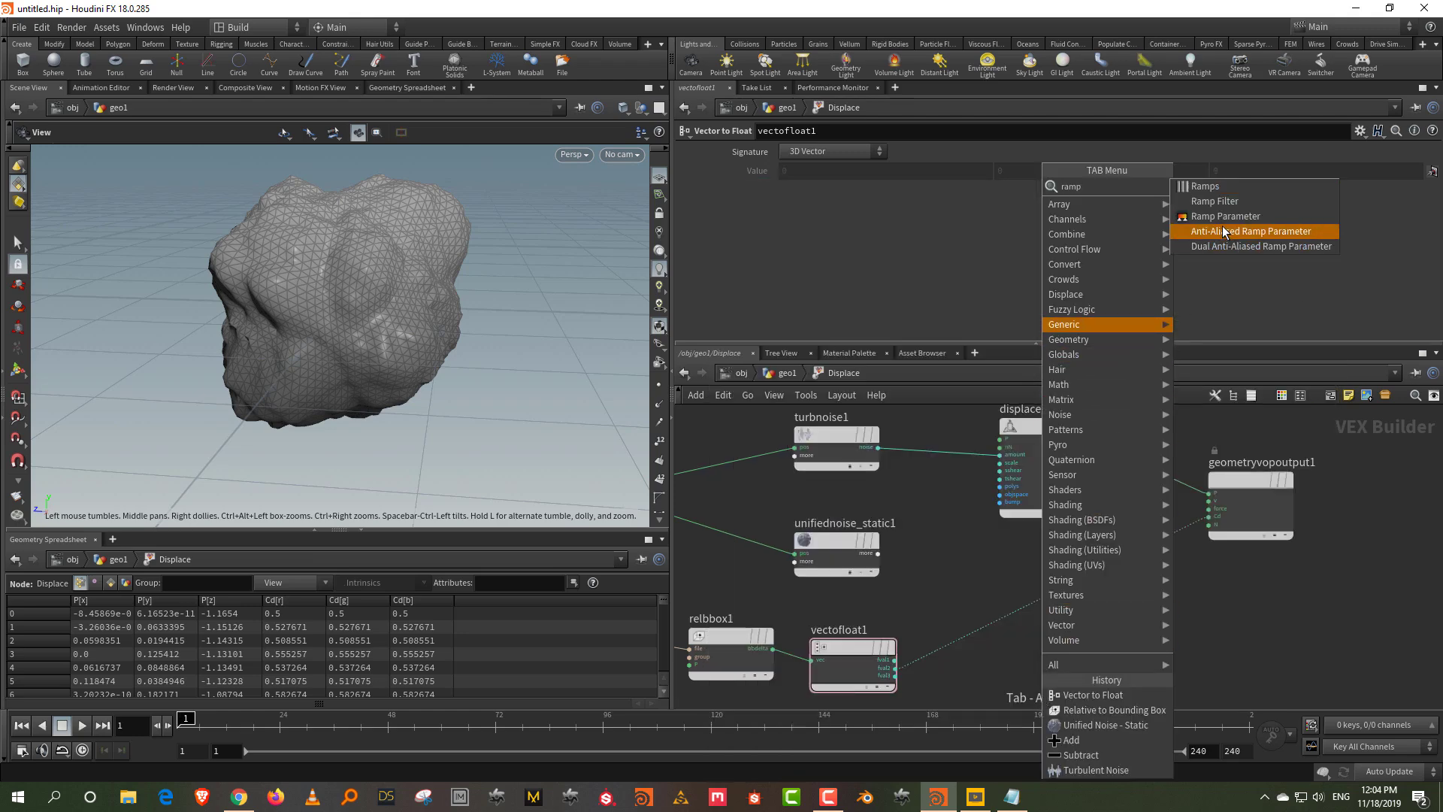
left_click(1225, 218)
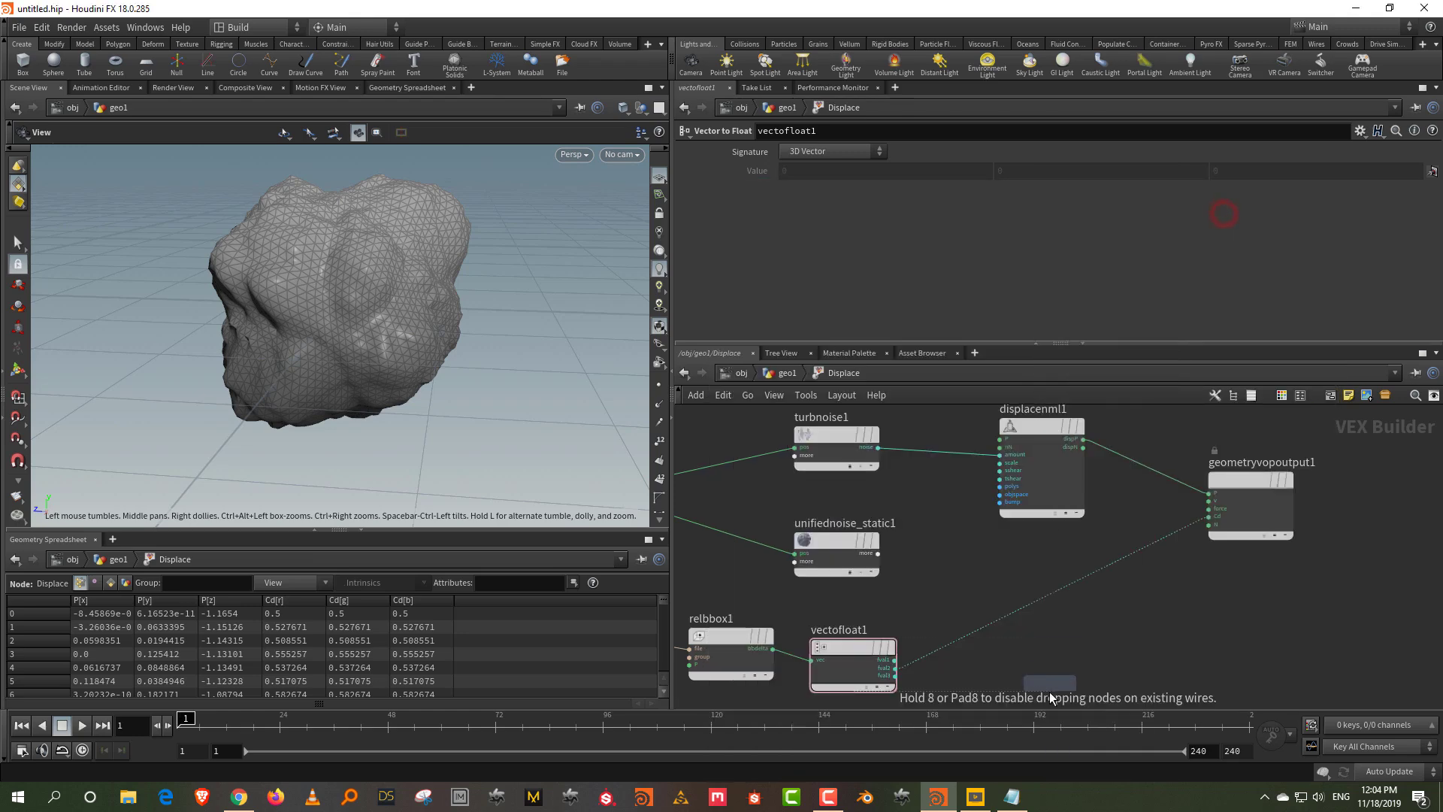
left_click(1066, 652)
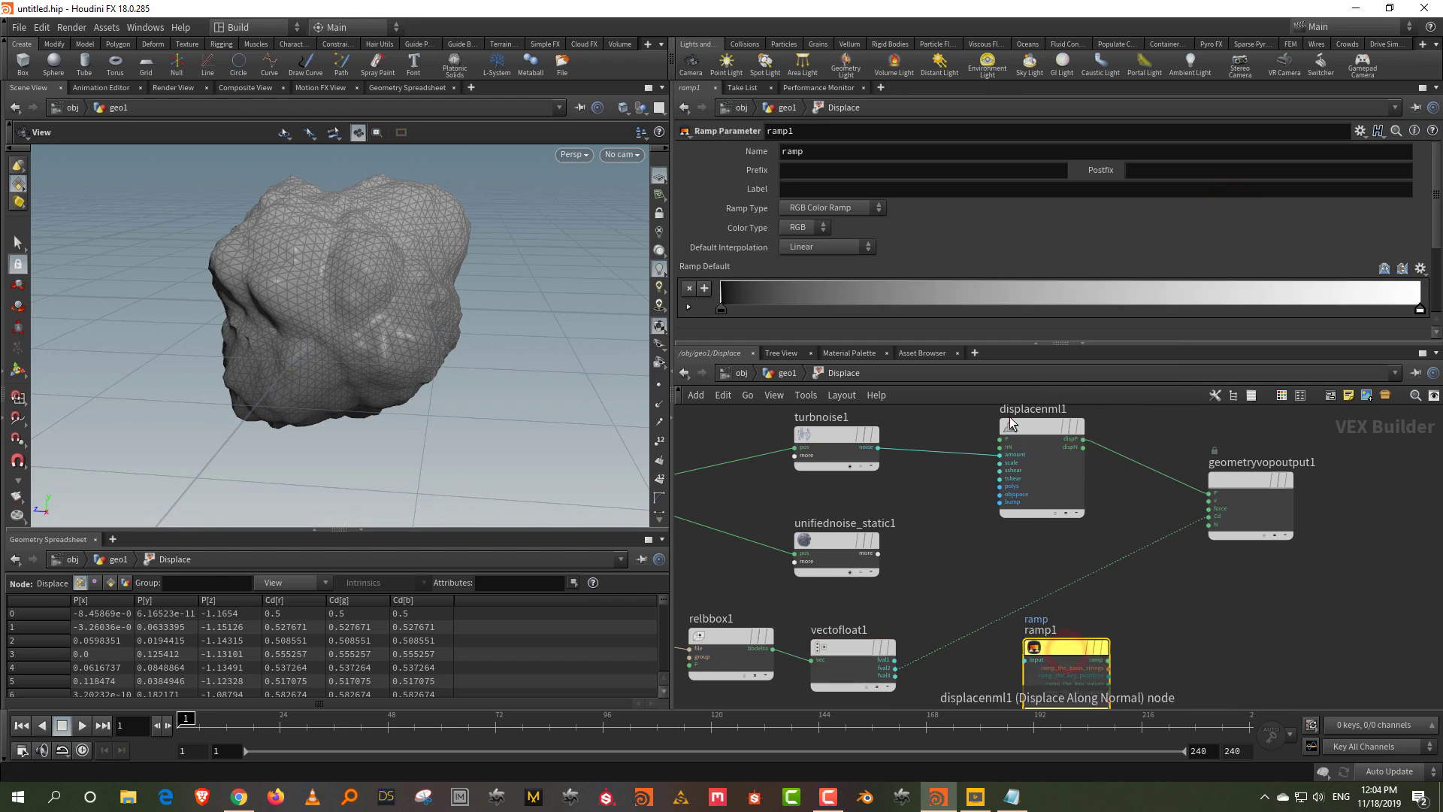
- Set the ramp parameter's type to Spline Ramp (float) and its name to Y
left_click(837, 204)
left_click(837, 240)
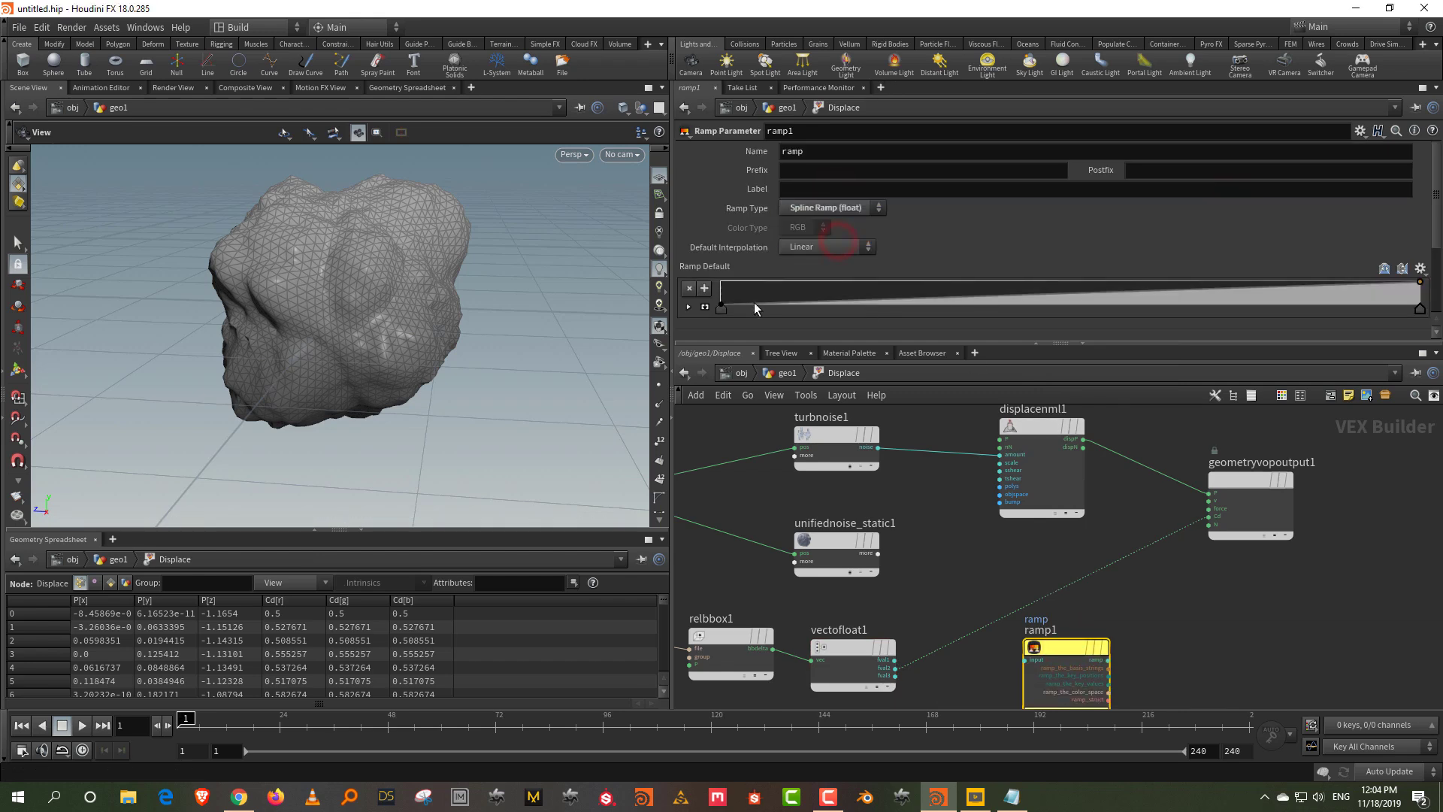
double_click(853, 151)
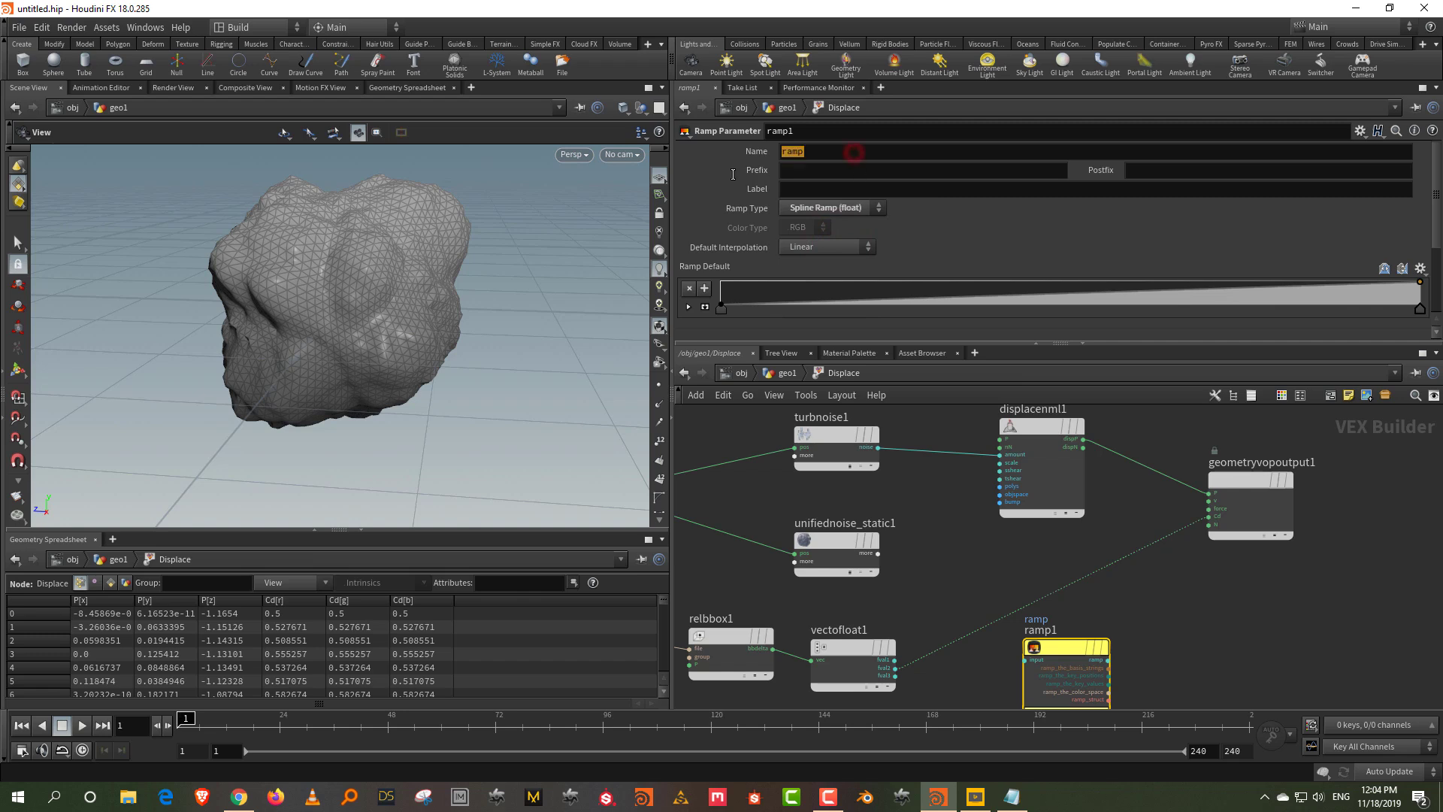
type("Y")
key("Return")
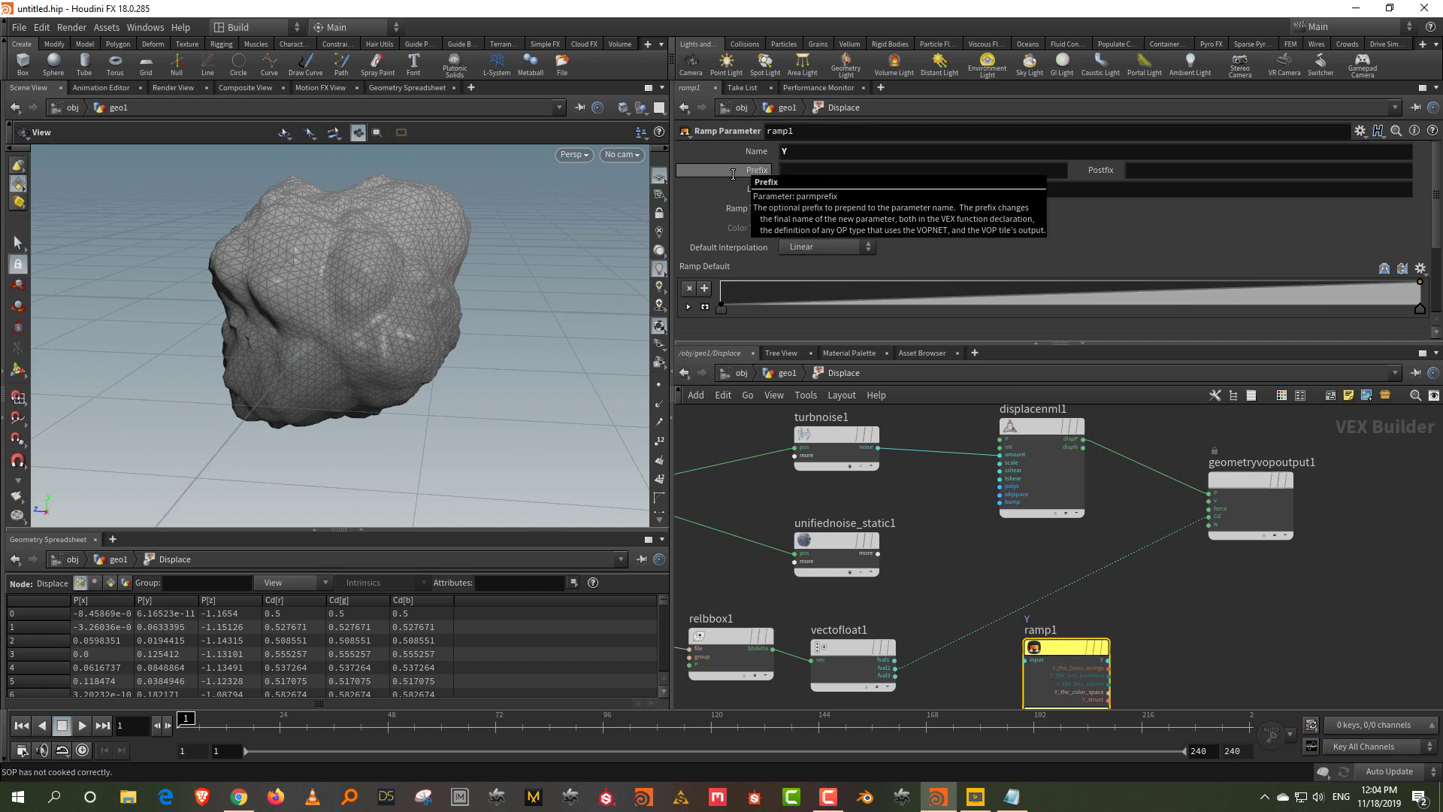
- Connect vectofloat1's fval2 output to ramp1's input, and ramp1's Y output to geometryvopoutput1's Cd input
scroll(966, 656, "up", 2)
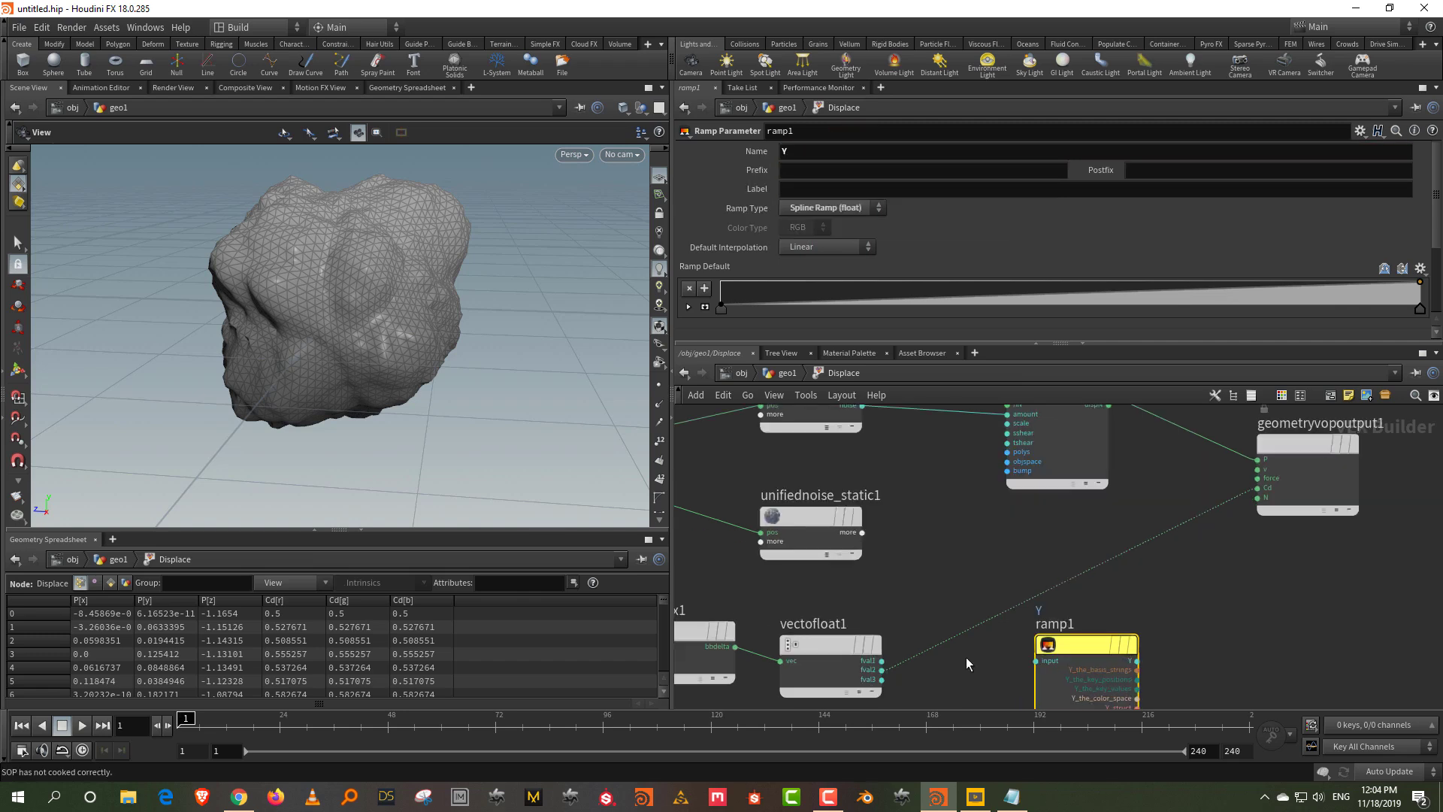
left_click(881, 670)
left_click(1033, 662)
middle_click_drag(1149, 627, 1043, 659)
left_click(1032, 693)
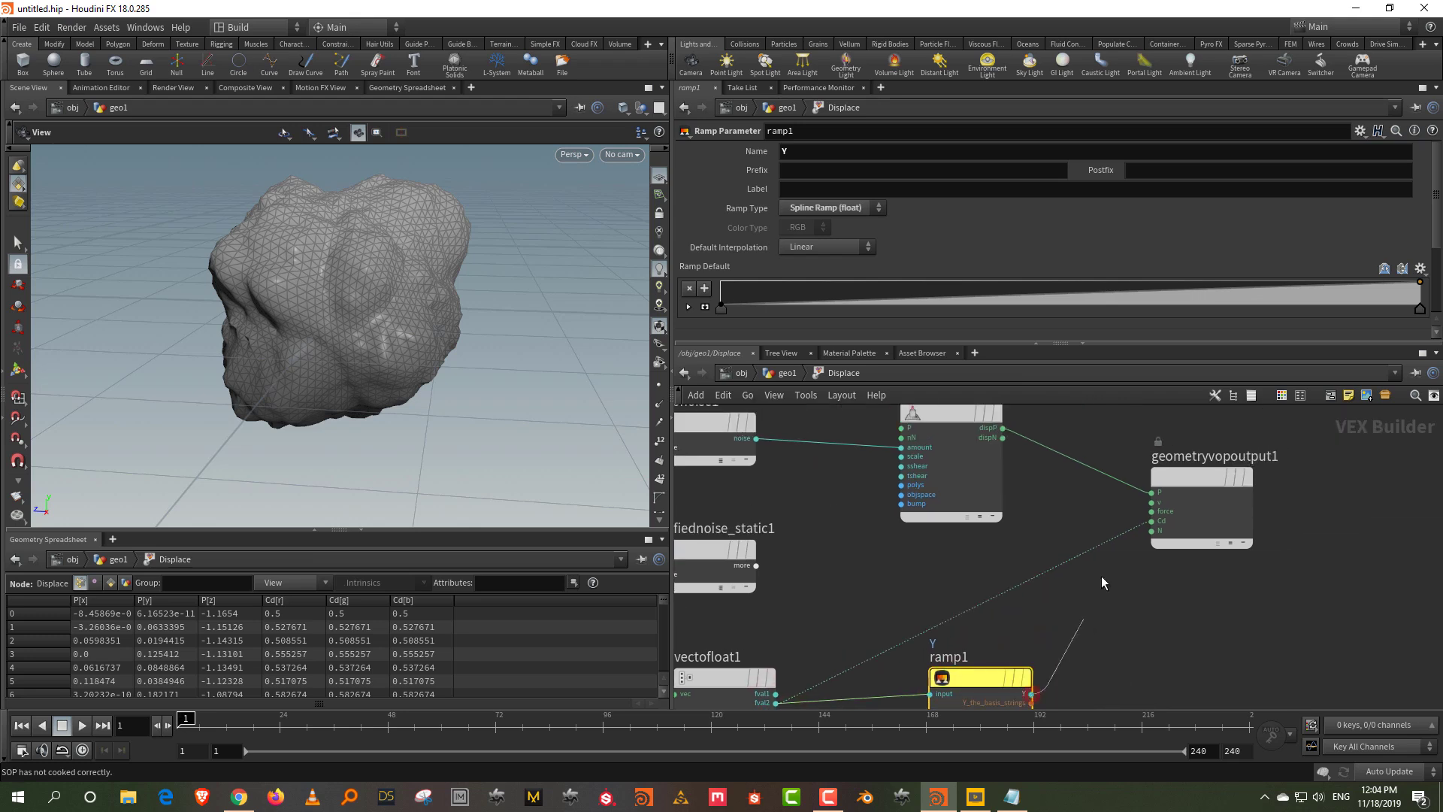
left_click(1105, 519)
- Check the Y ramp among the Displace node's parameters and return inside its network
left_click(794, 372)
scroll(980, 250, "down", 5)
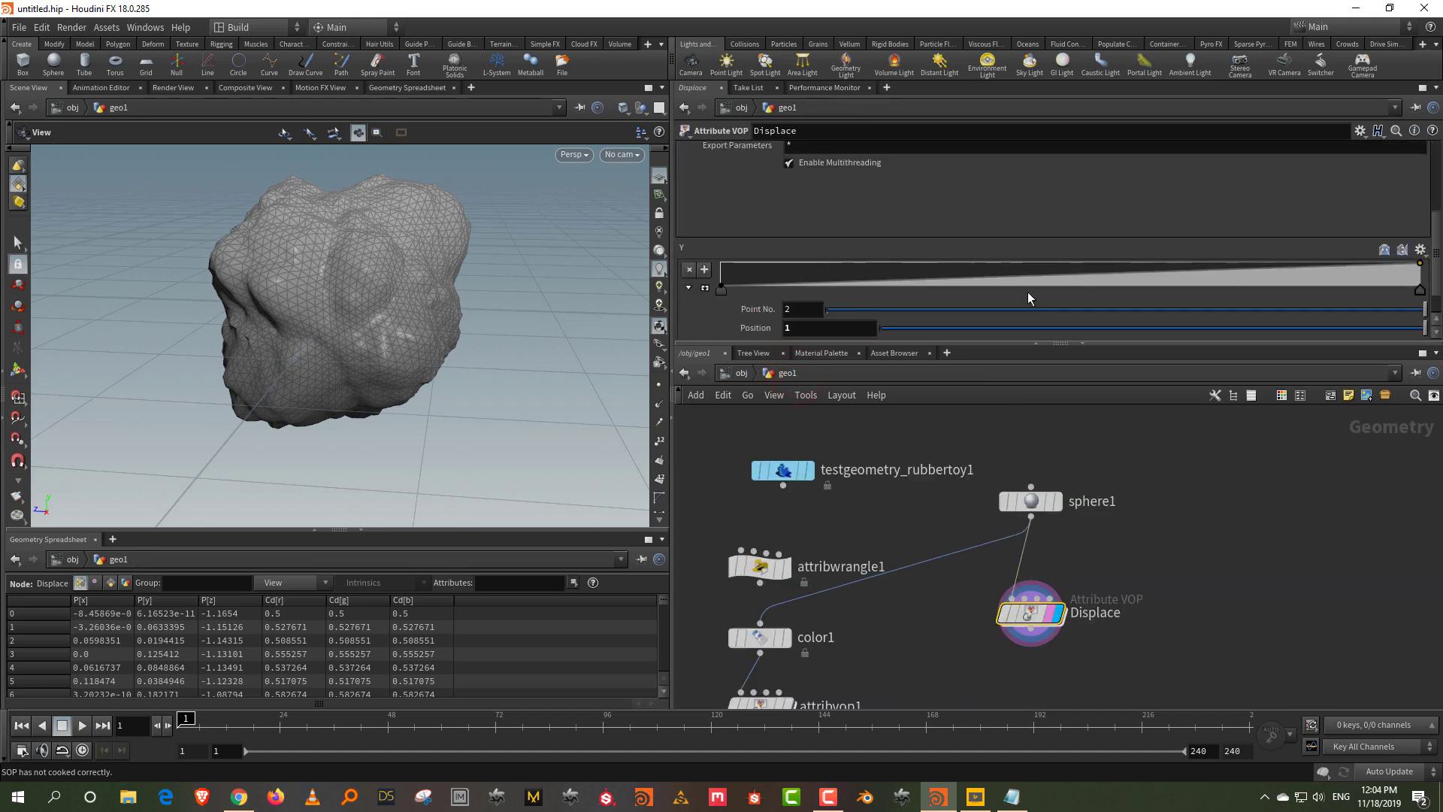
double_click(1031, 610)
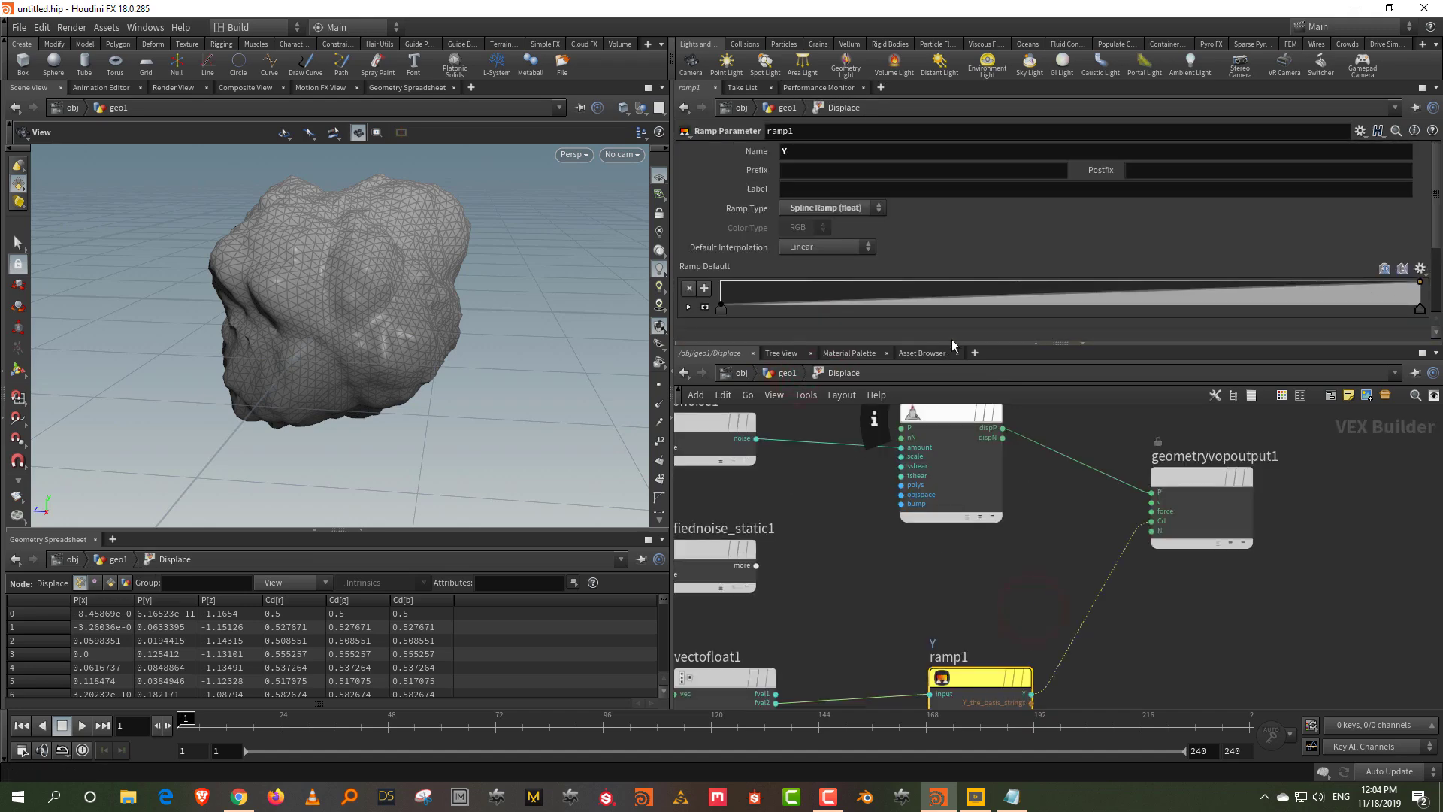
- Rearrange the nodes, moving displacenml1 and geometryvopoutput1 farther from the noises, the relbbox1 to ramp1 chain lower, and geometryvopglobal1 higher
left_click_drag(951, 340, 952, 250)
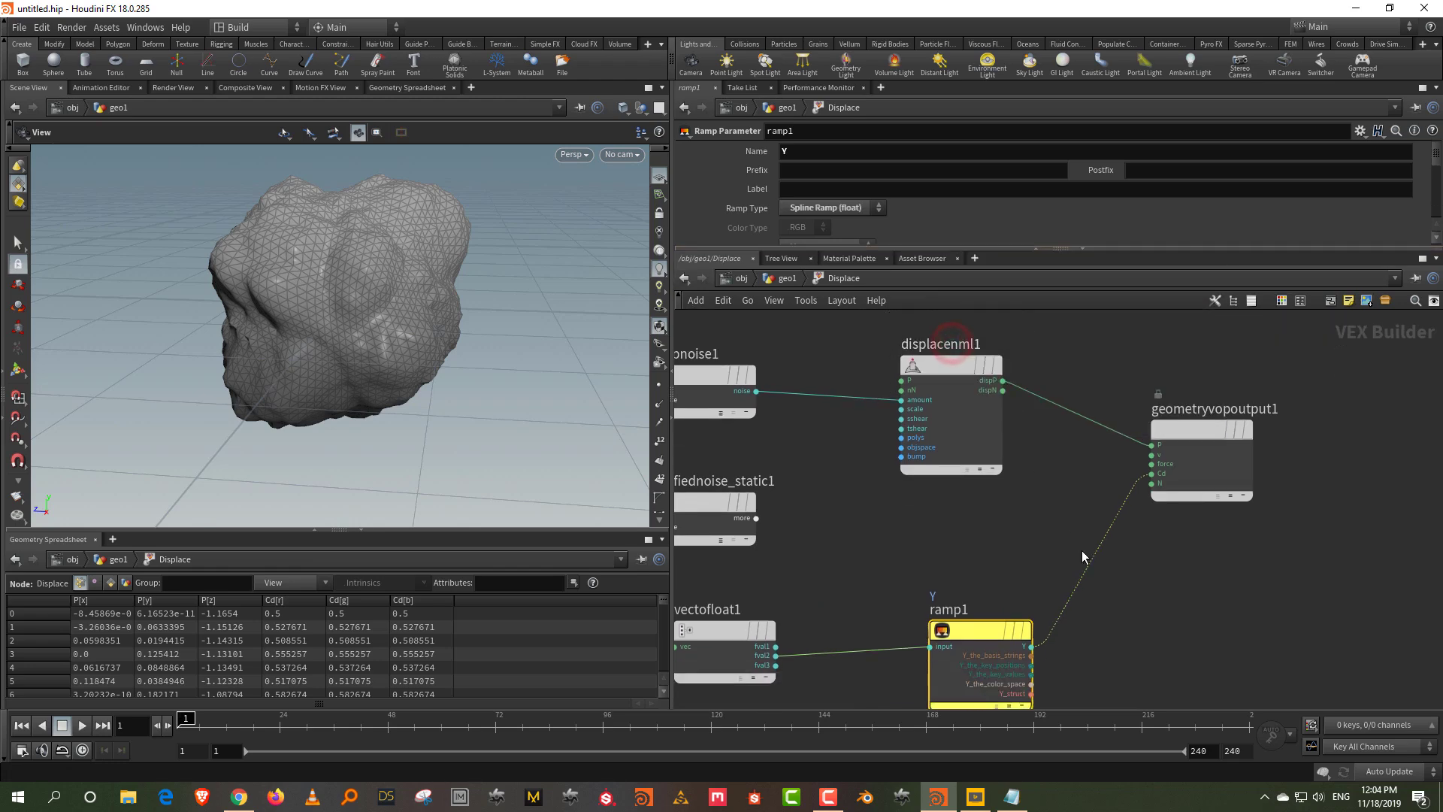
middle_click_drag(1080, 550, 1013, 553)
scroll(1013, 553, "down", 3)
left_click_drag(924, 386, 1082, 518)
left_click_drag(926, 457, 1196, 450)
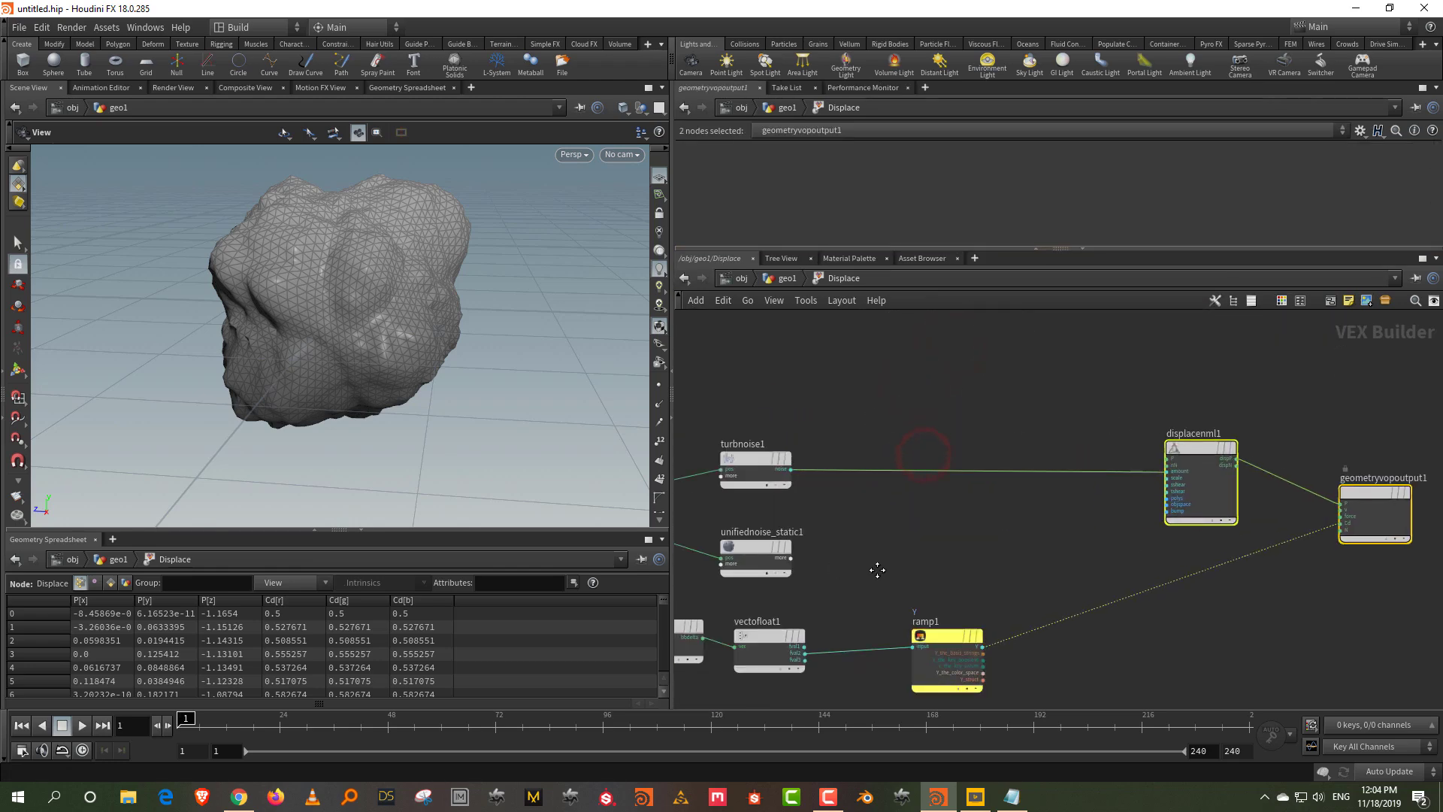
middle_click_drag(707, 615, 942, 607)
left_click_drag(835, 588, 1284, 678)
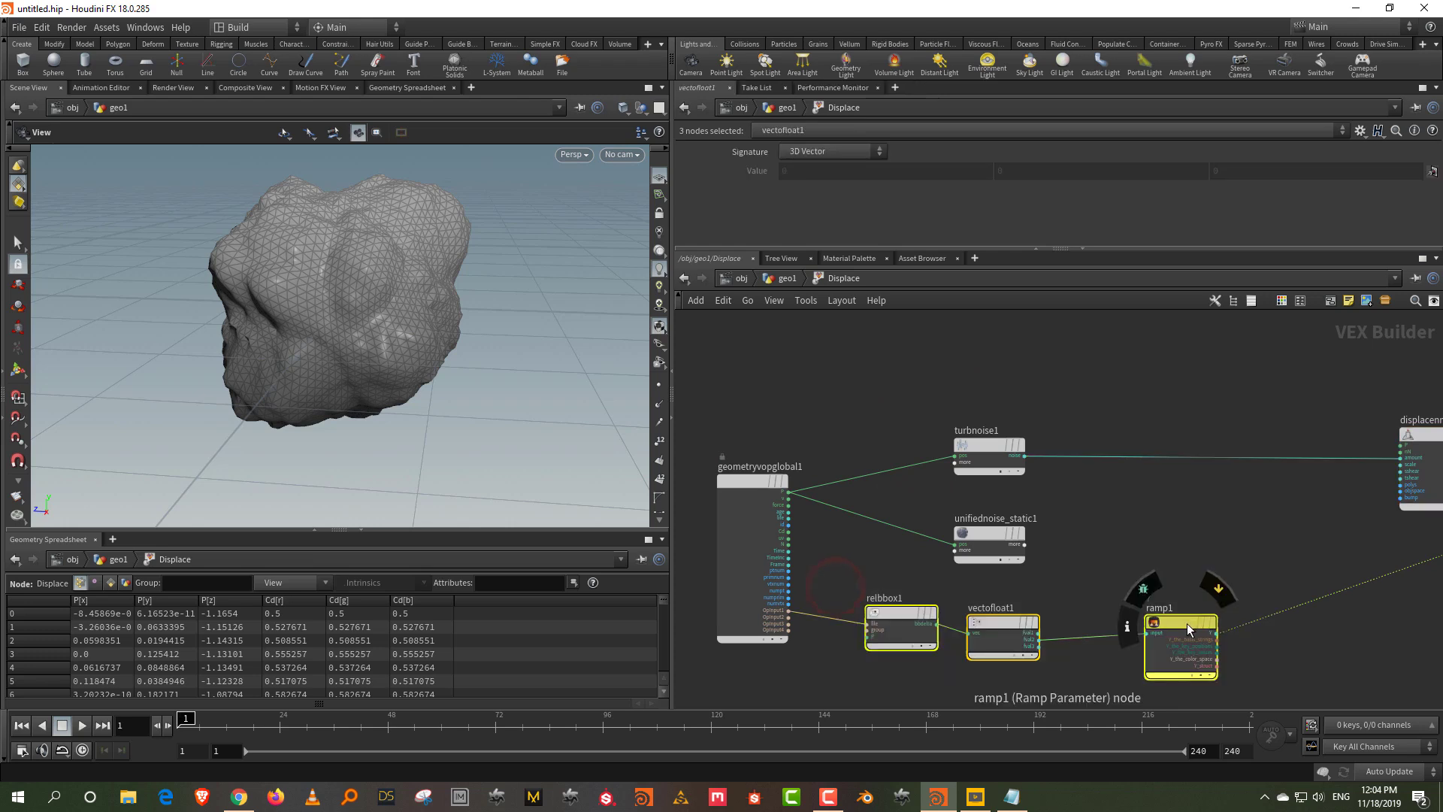
left_click_drag(1188, 625, 1167, 666)
left_click_drag(741, 479, 692, 414)
left_click(1105, 494)
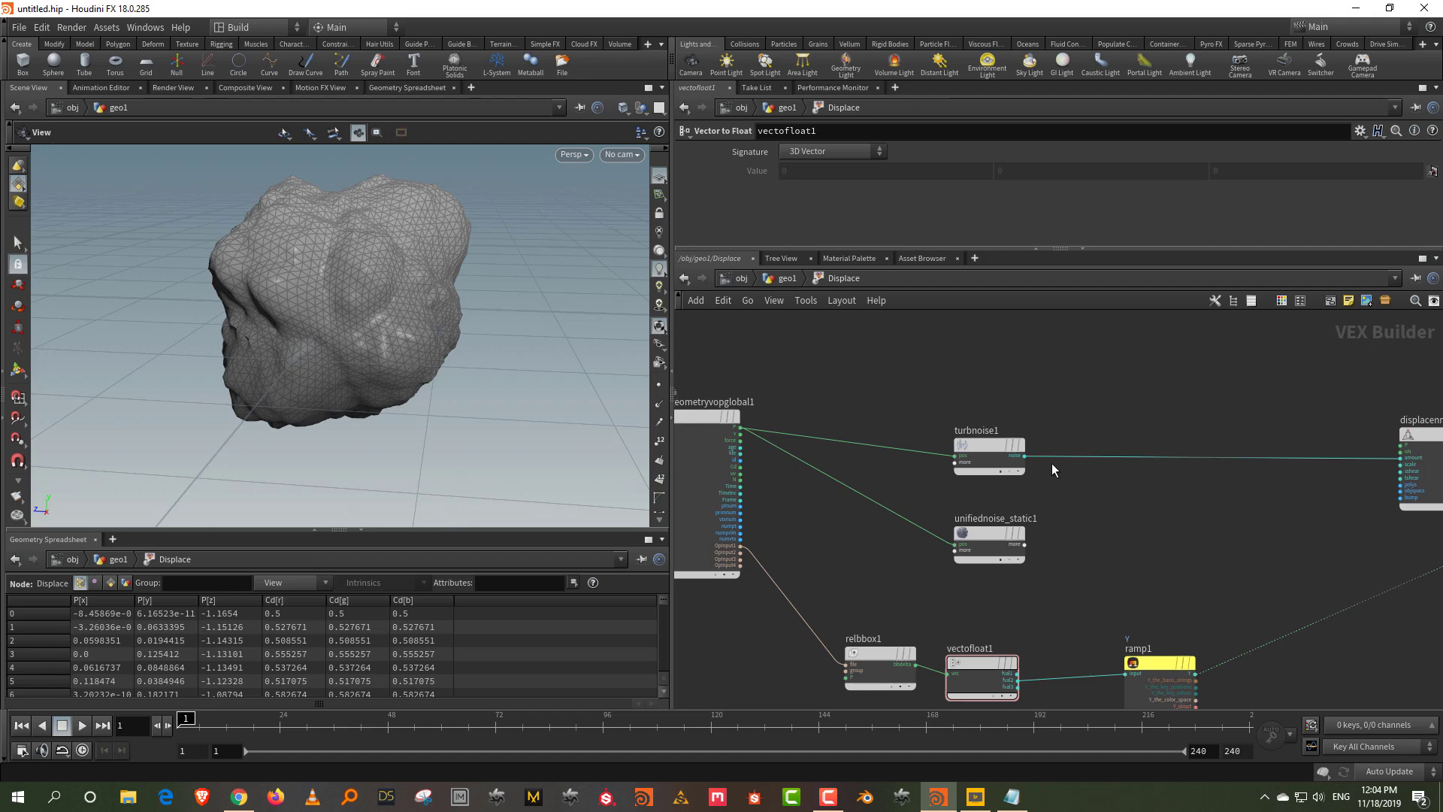
- Add a Mix node between the noise nodes and displacenml1
key("Tab")
type("mix")
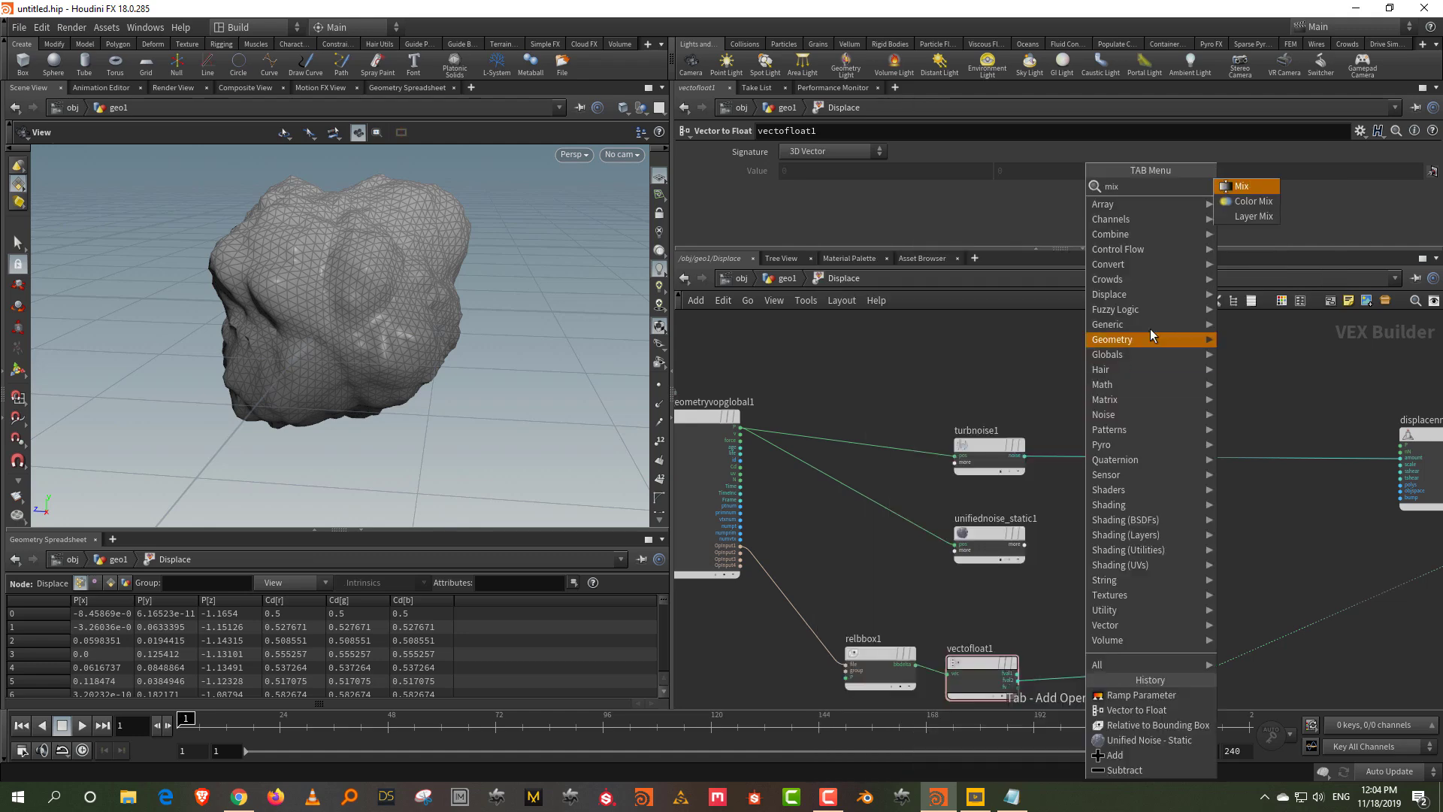
left_click(1254, 193)
left_click(1217, 420)
scroll(1147, 552, "down", 1)
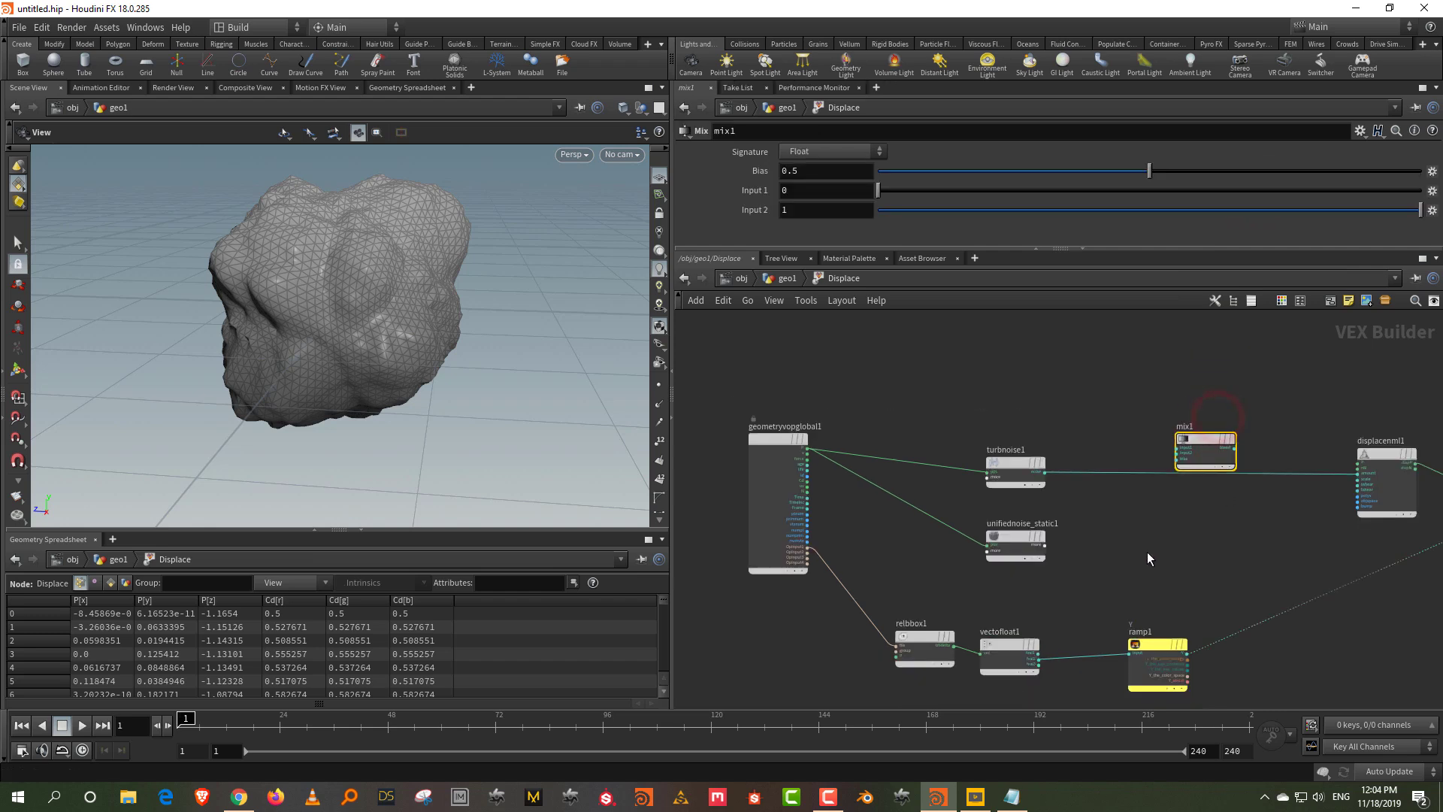
- Connect turbnoise1's noise output to mix1's input1 and unifiednoise_static1's noise output to input2
scroll(1199, 385, "up", 3)
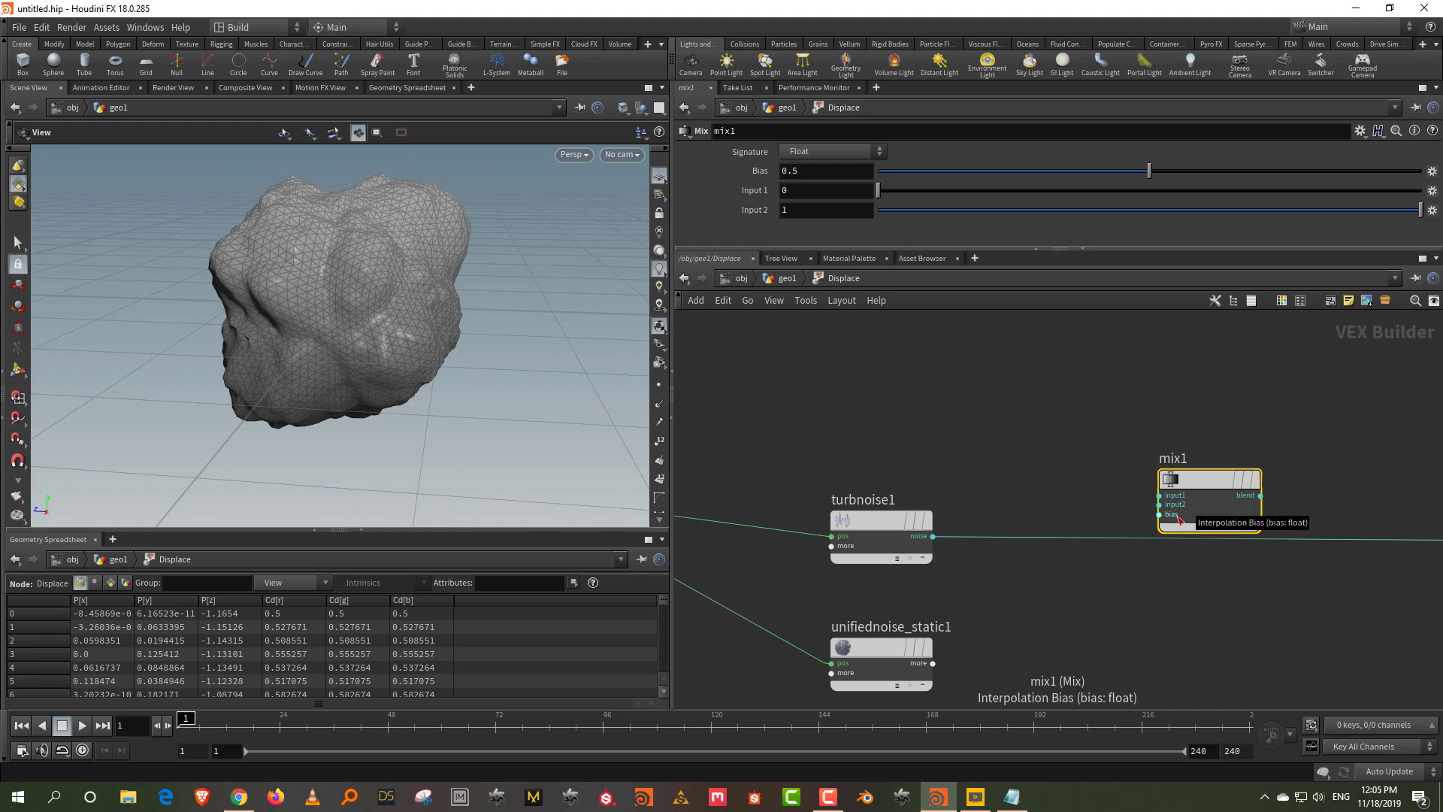
middle_click_drag(1070, 596, 1091, 544)
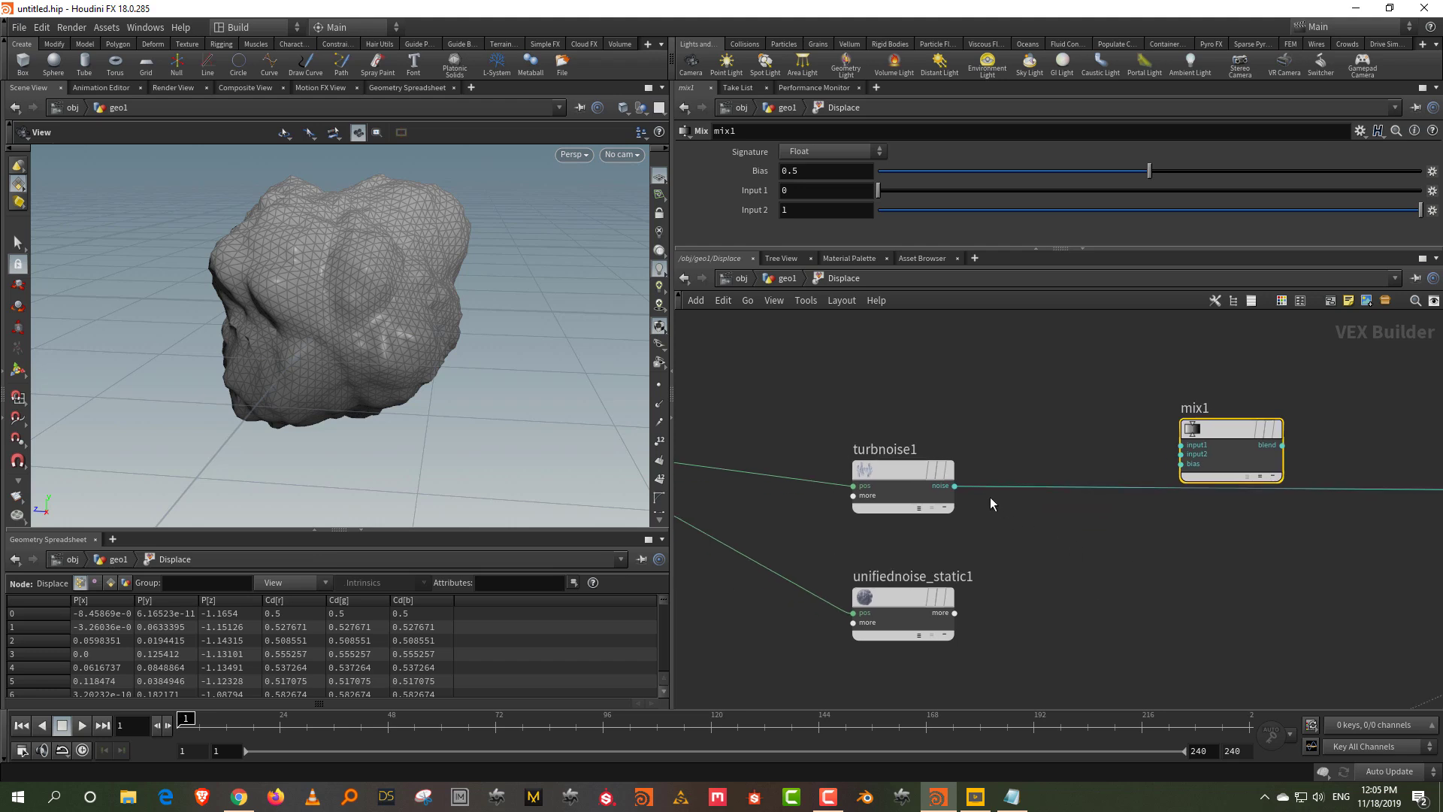
left_click(954, 485)
left_click(1186, 424)
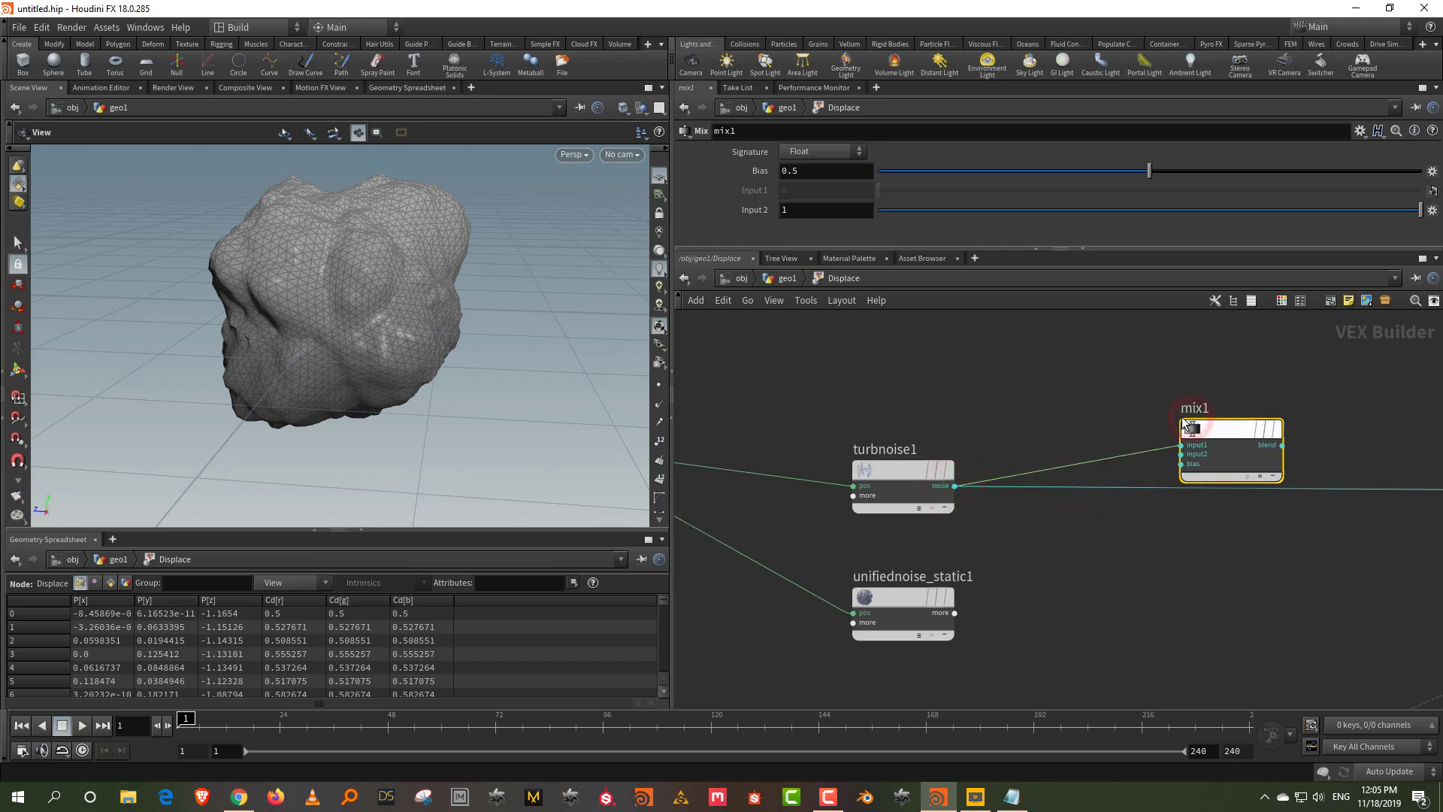
left_click(955, 613)
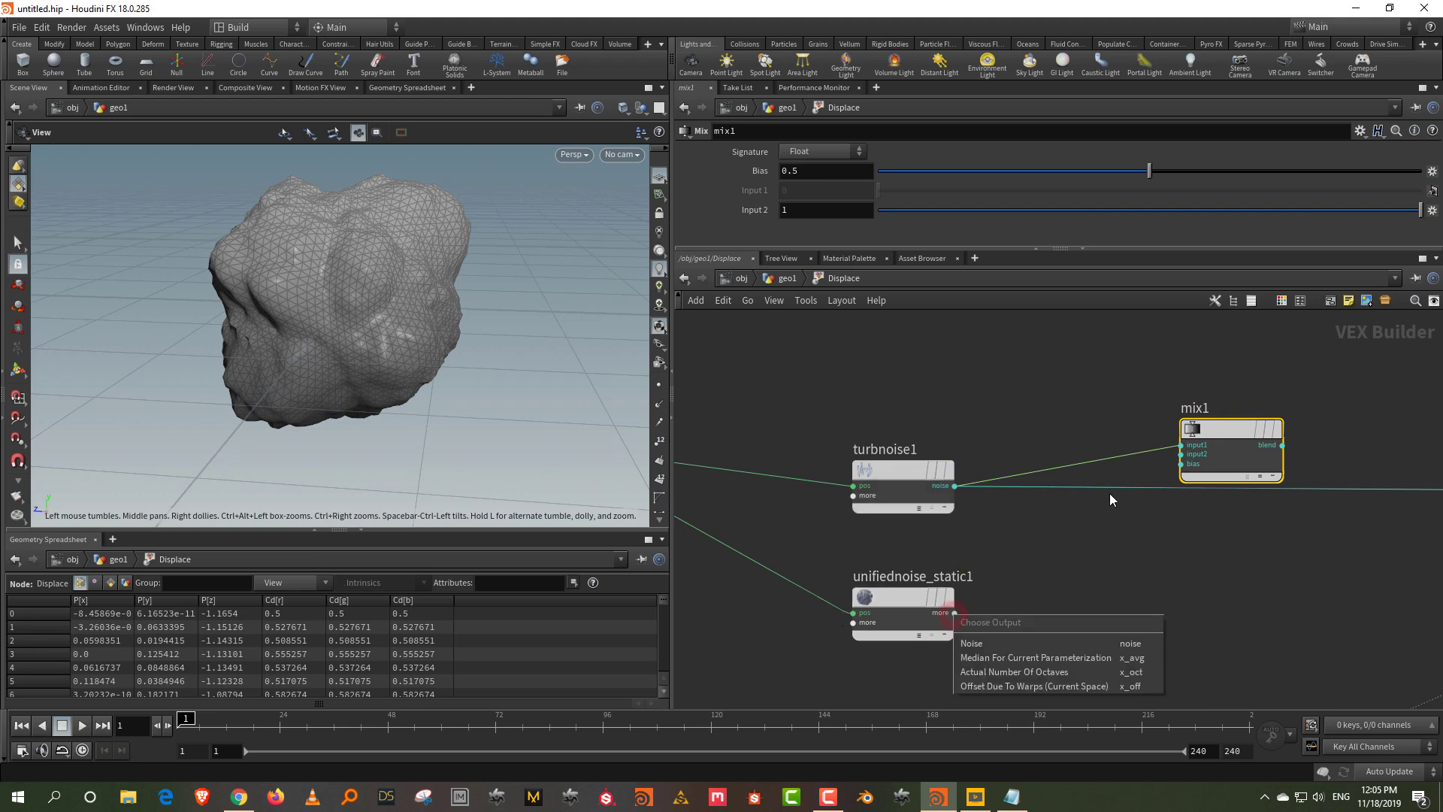
left_click(1039, 643)
left_click(1180, 454)
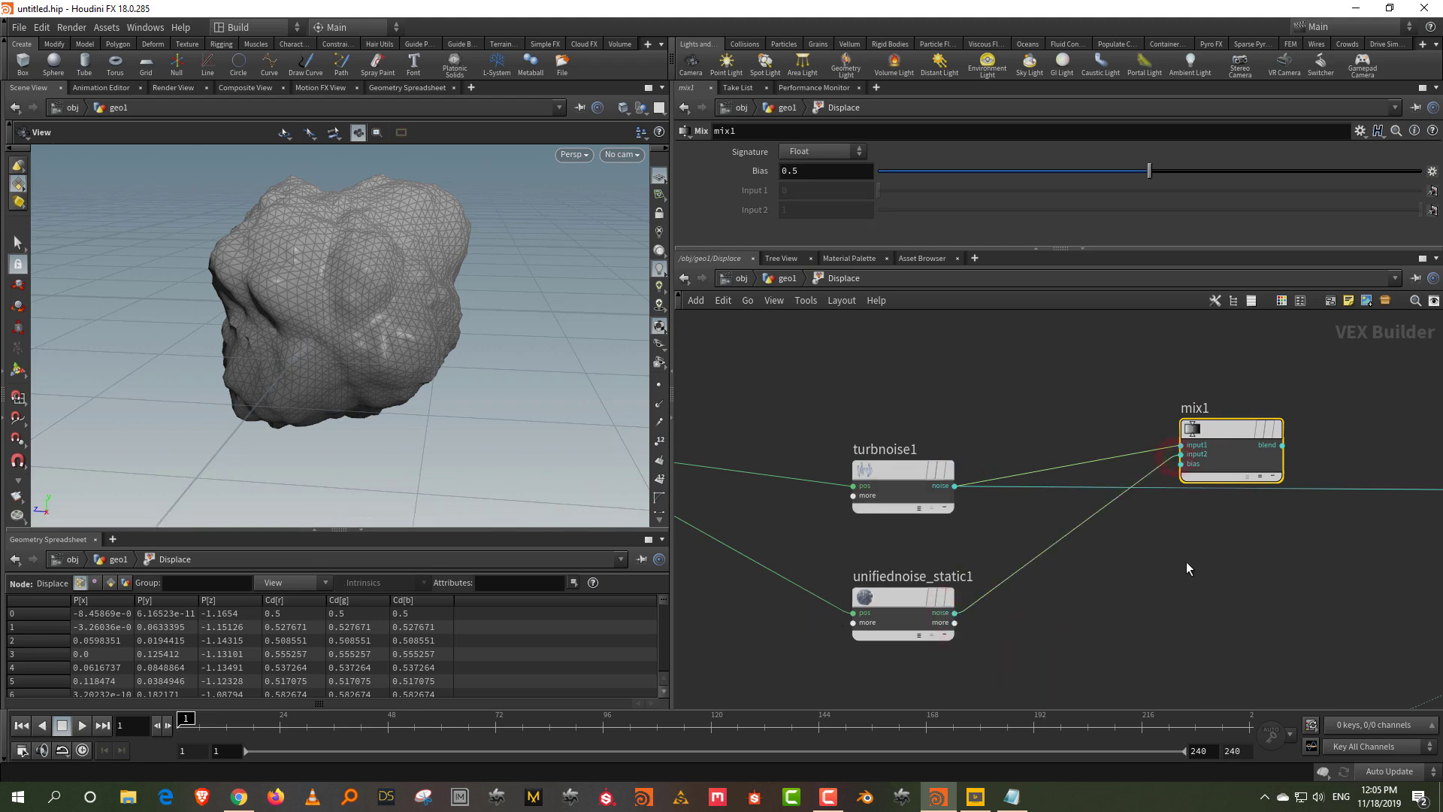
- Connect mix1's blend output to displacenml1's amount input in place of the turbulent noise
middle_click_drag(1186, 568, 969, 579)
left_click(1071, 455)
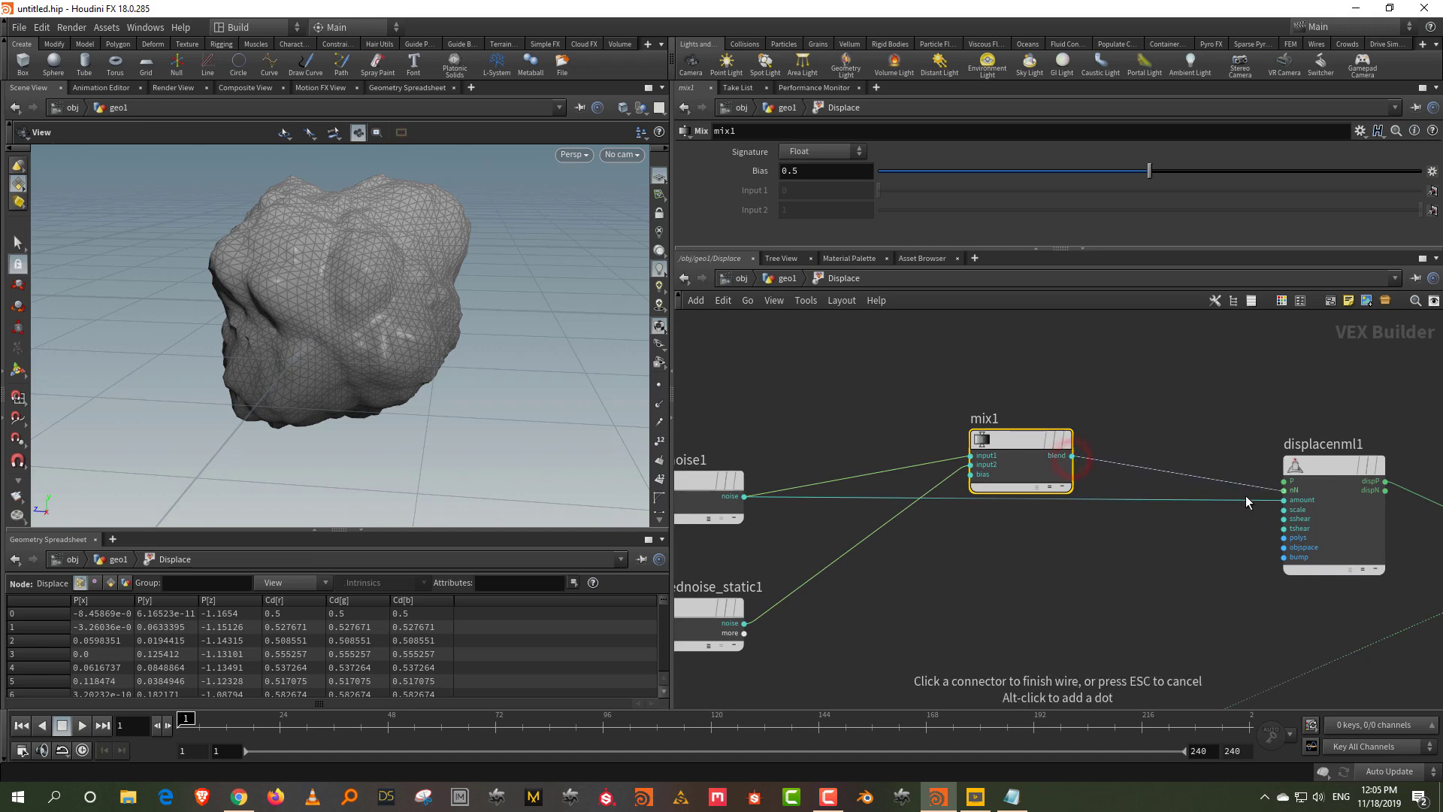
left_click(1248, 500)
- Try different bias values on mix1 to preview the blend between both noises, ending at 0.49
left_click_drag(1142, 400, 971, 514)
left_click_drag(1129, 182, 1228, 189)
left_click_drag(1317, 191, 1442, 182)
left_click_drag(1294, 182, 1143, 182)
- Connect ramp1's Y output to mix1's bias input
middle_click_drag(1140, 524, 1127, 359)
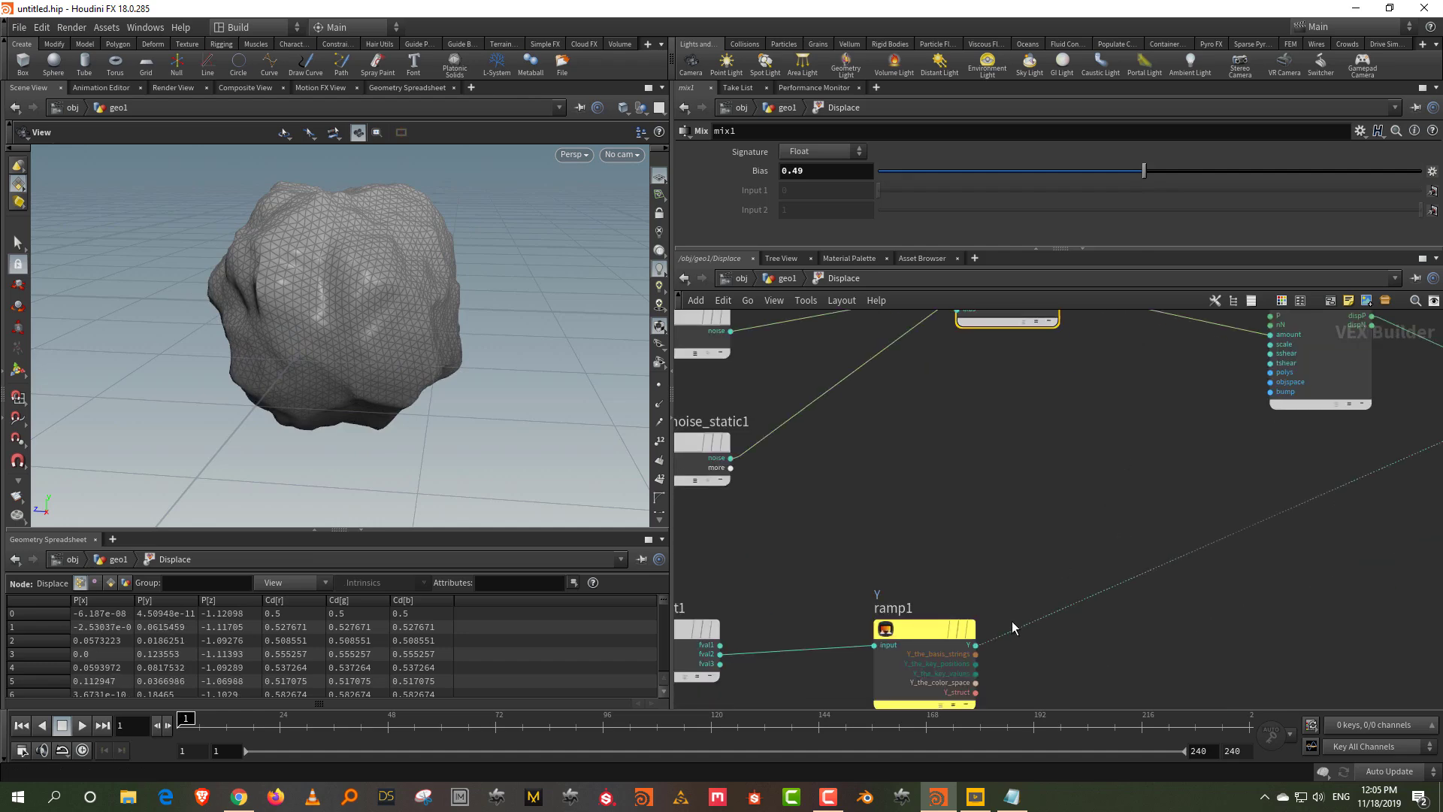
left_click(976, 646)
middle_click_drag(1025, 489, 1042, 617)
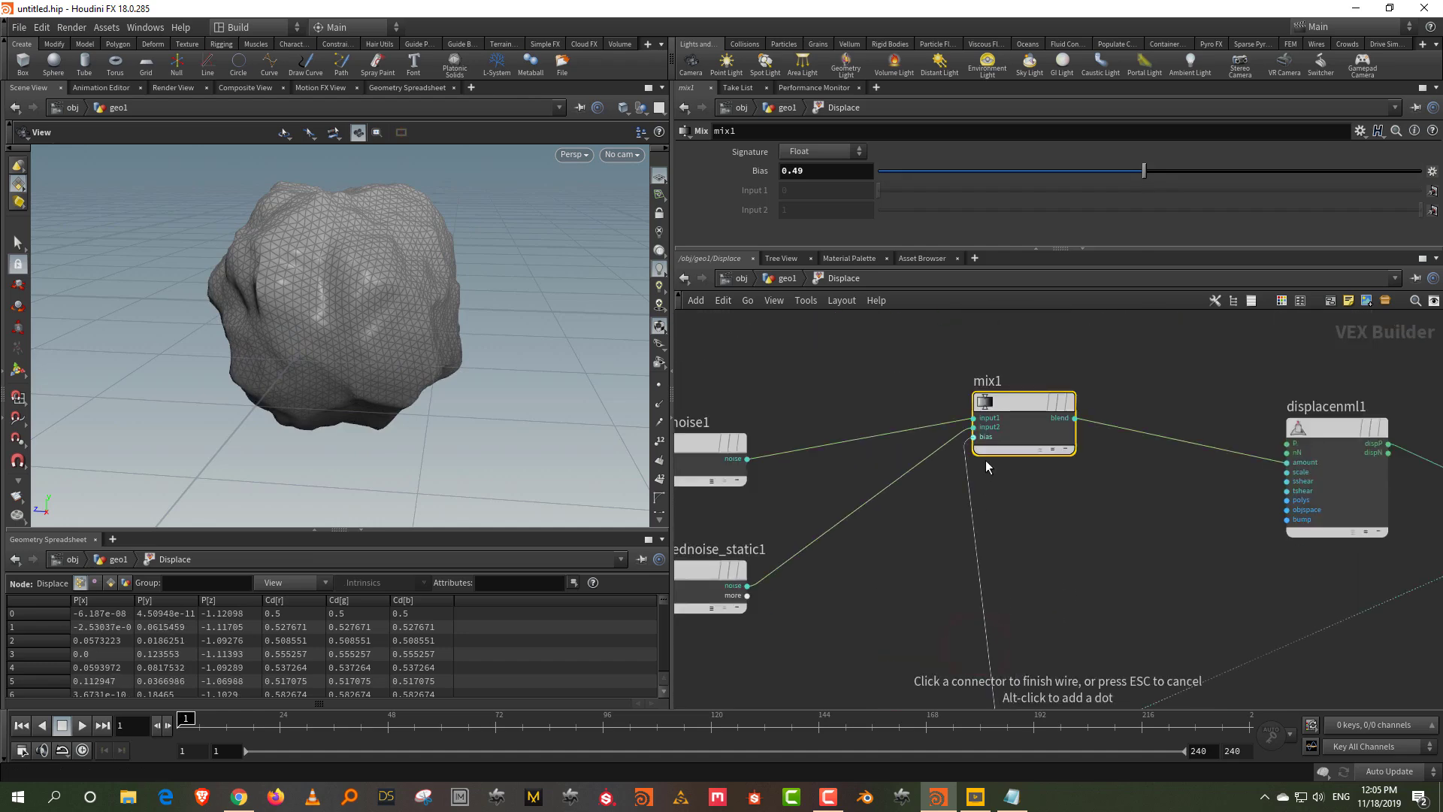
left_click(986, 454)
- Inspect the blended displacement and cut the wire from ramp1 to geometryvopoutput1's Cd input
left_click_drag(360, 343, 552, 286)
left_click(777, 278)
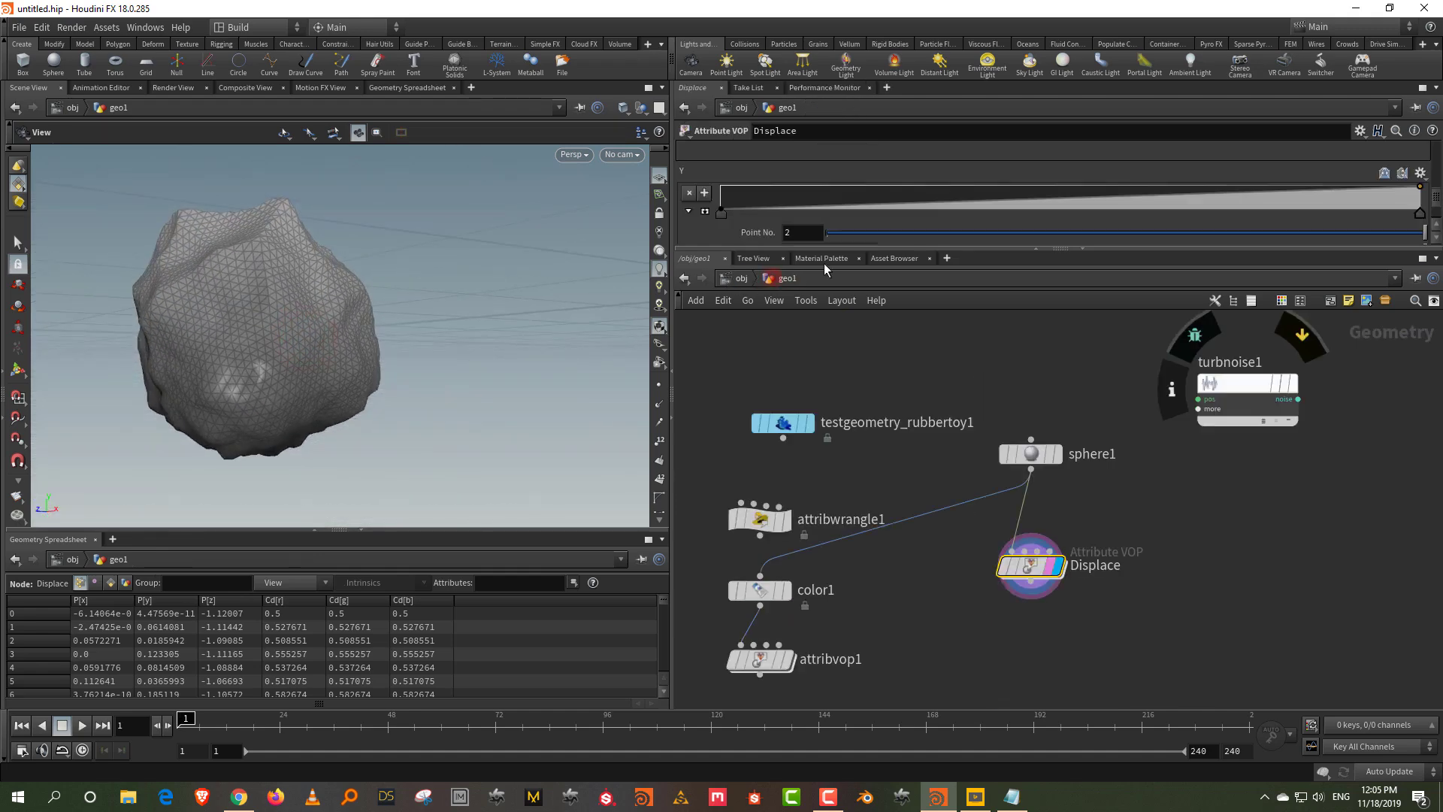
double_click(1037, 563)
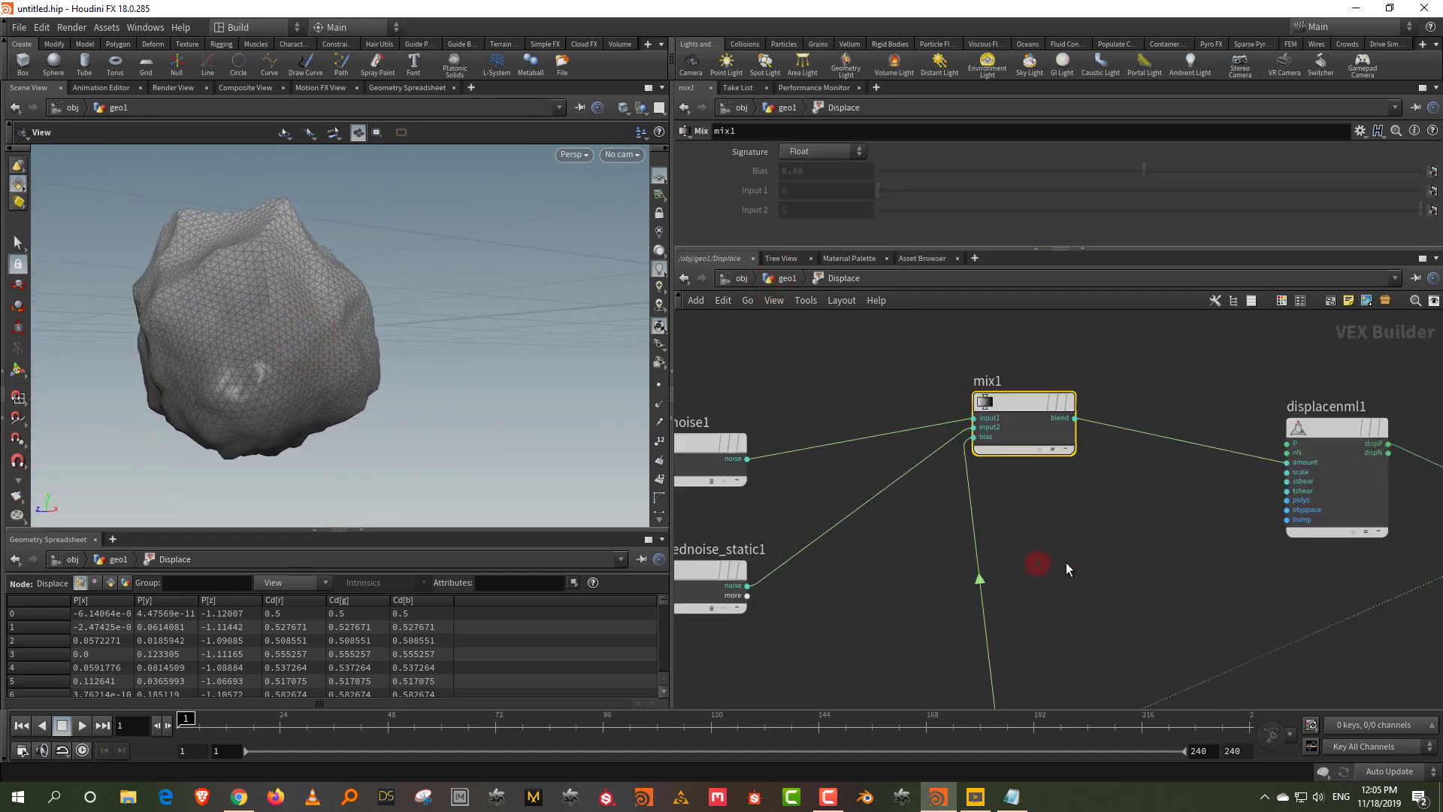
key("y")
left_click_drag(955, 577, 829, 492)
- Adjust the Y ramp's curve on the Displace node and turn off the wireframe overlay in the viewport
left_click(780, 278)
left_click_drag(929, 249, 932, 361)
left_click_drag(1016, 290, 1052, 267)
mouse_move(348, 331)
left_mouse_down()
mouse_move(210, 361)
mouse_move(335, 342)
left_mouse_up()
key("shift+w")
- Set sphere1's frequency to 100 for a denser mesh and view the displaced detail
left_click_drag(1079, 475, 986, 544)
left_click_drag(815, 288, 756, 299)
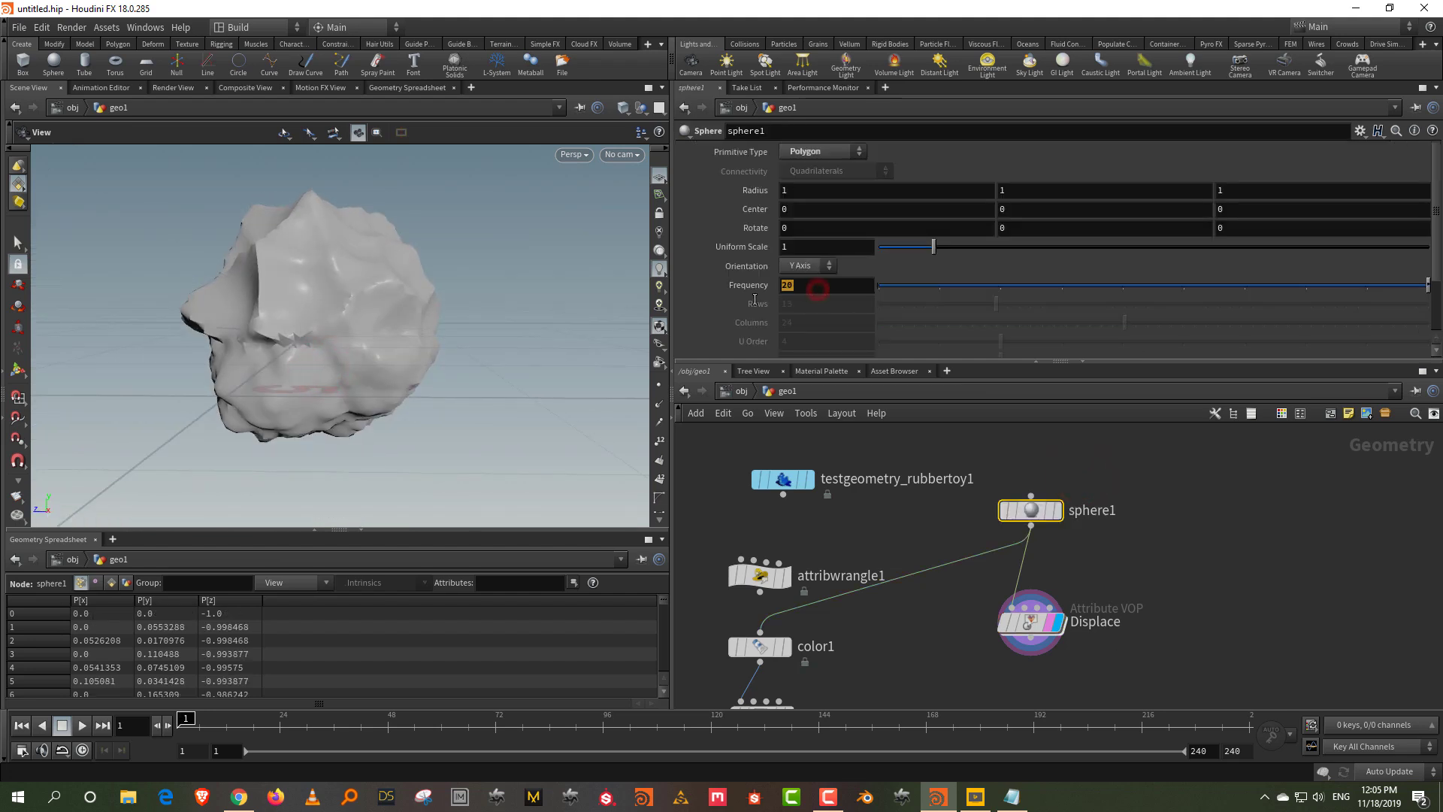
type("100")
key("Return")
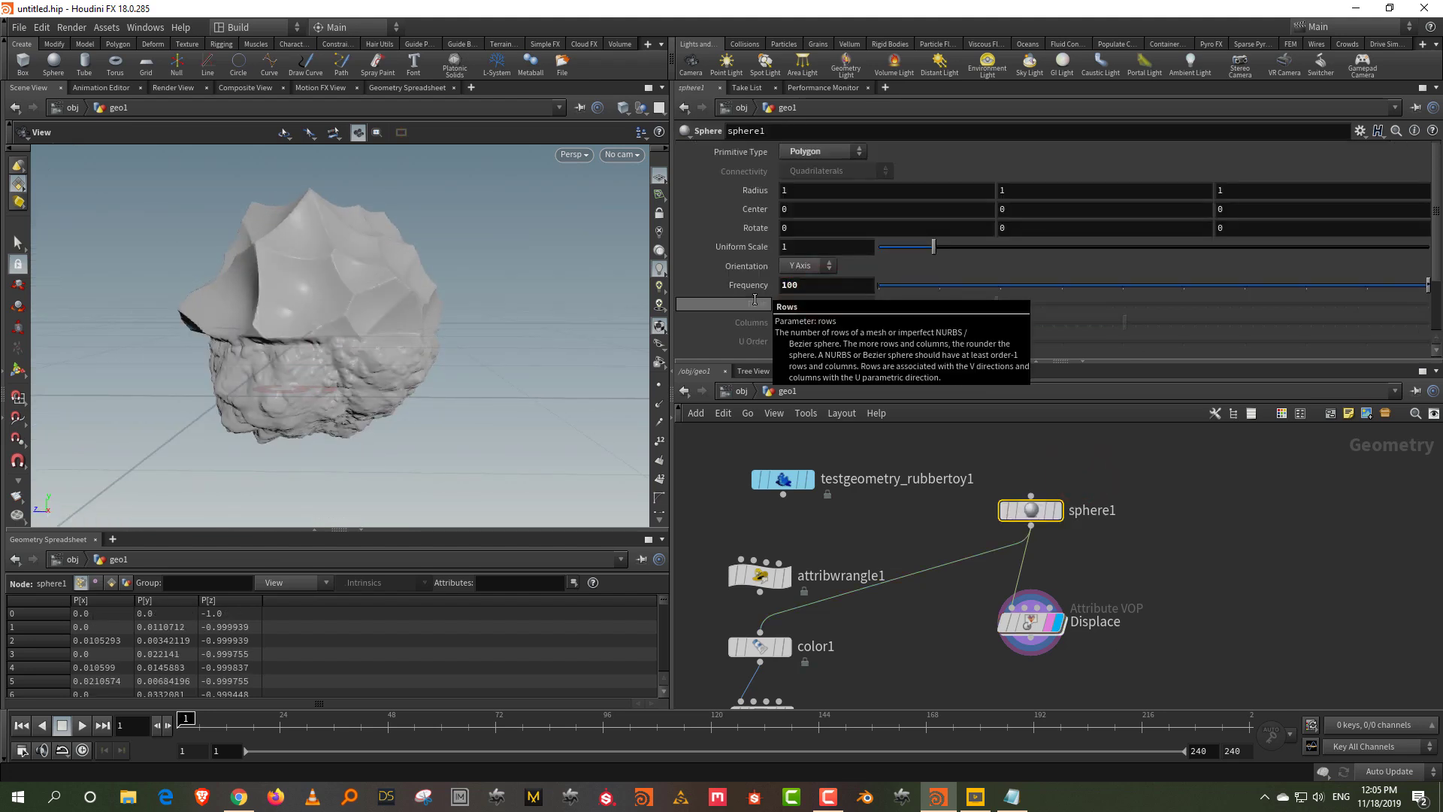
left_click_drag(380, 332, 315, 210)
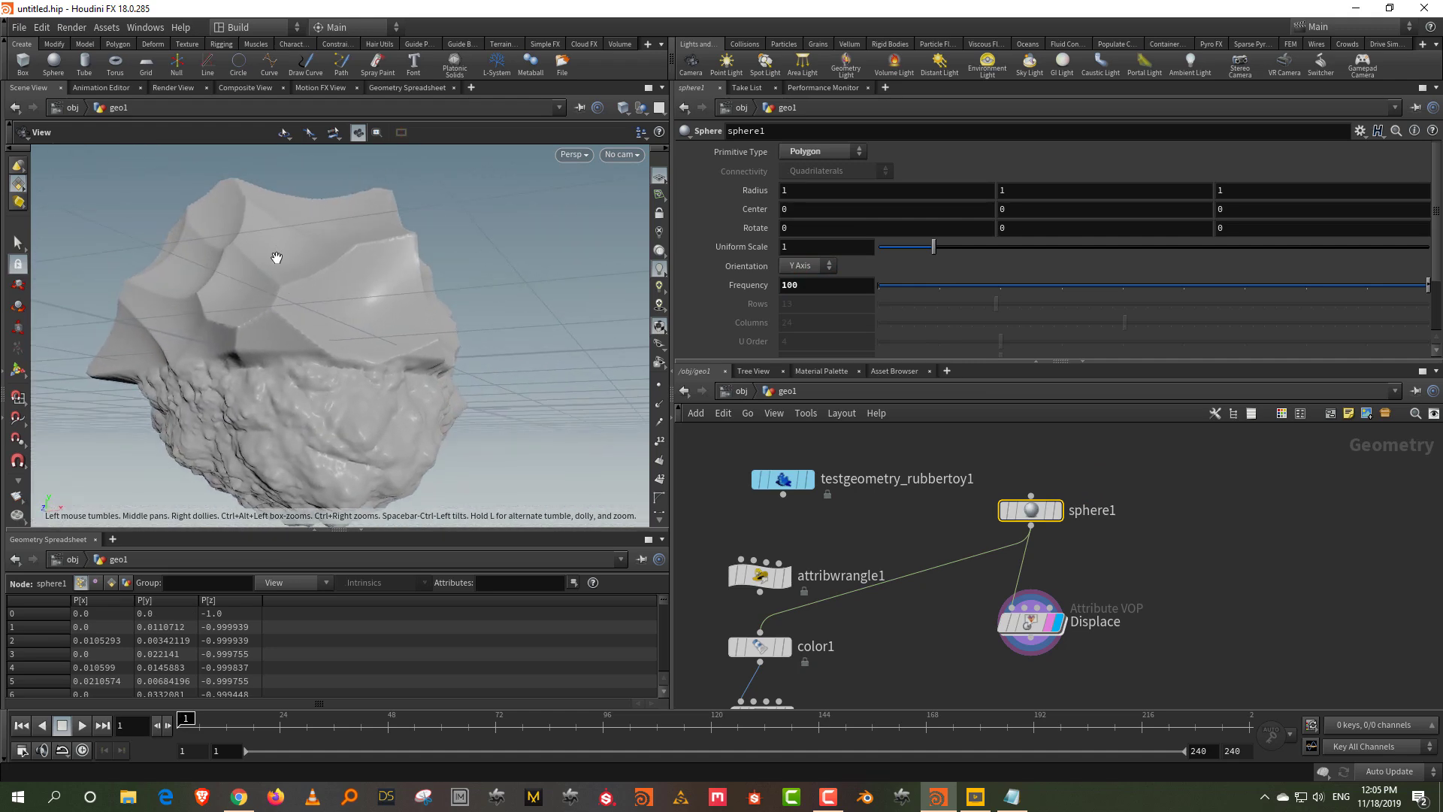
- Invert the Y ramp on the Displace node, raising the first two points to full value and lowering the last two to zero
left_click_drag(1126, 575, 1052, 641)
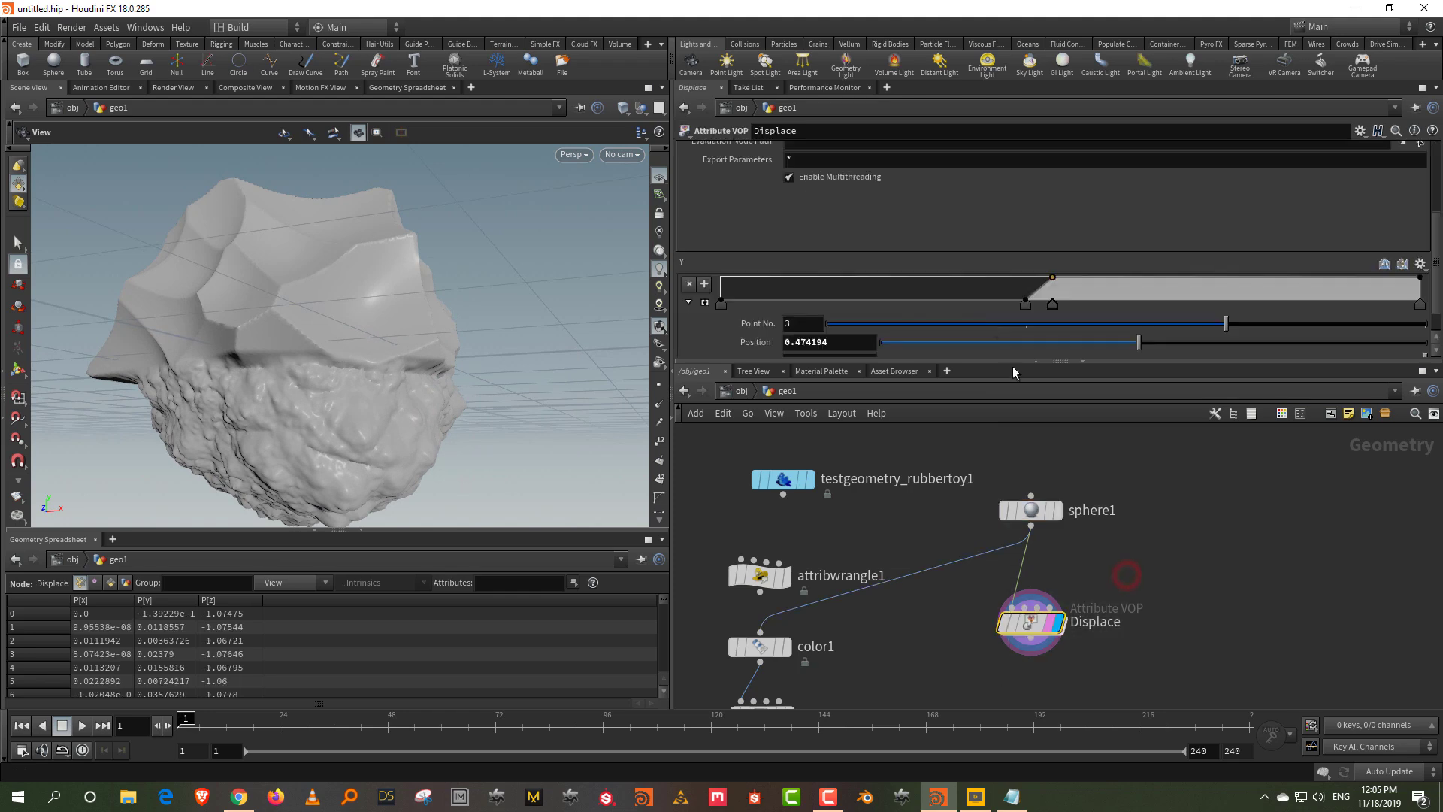
left_click_drag(1051, 282, 1060, 304)
left_click_drag(1420, 291, 1420, 303)
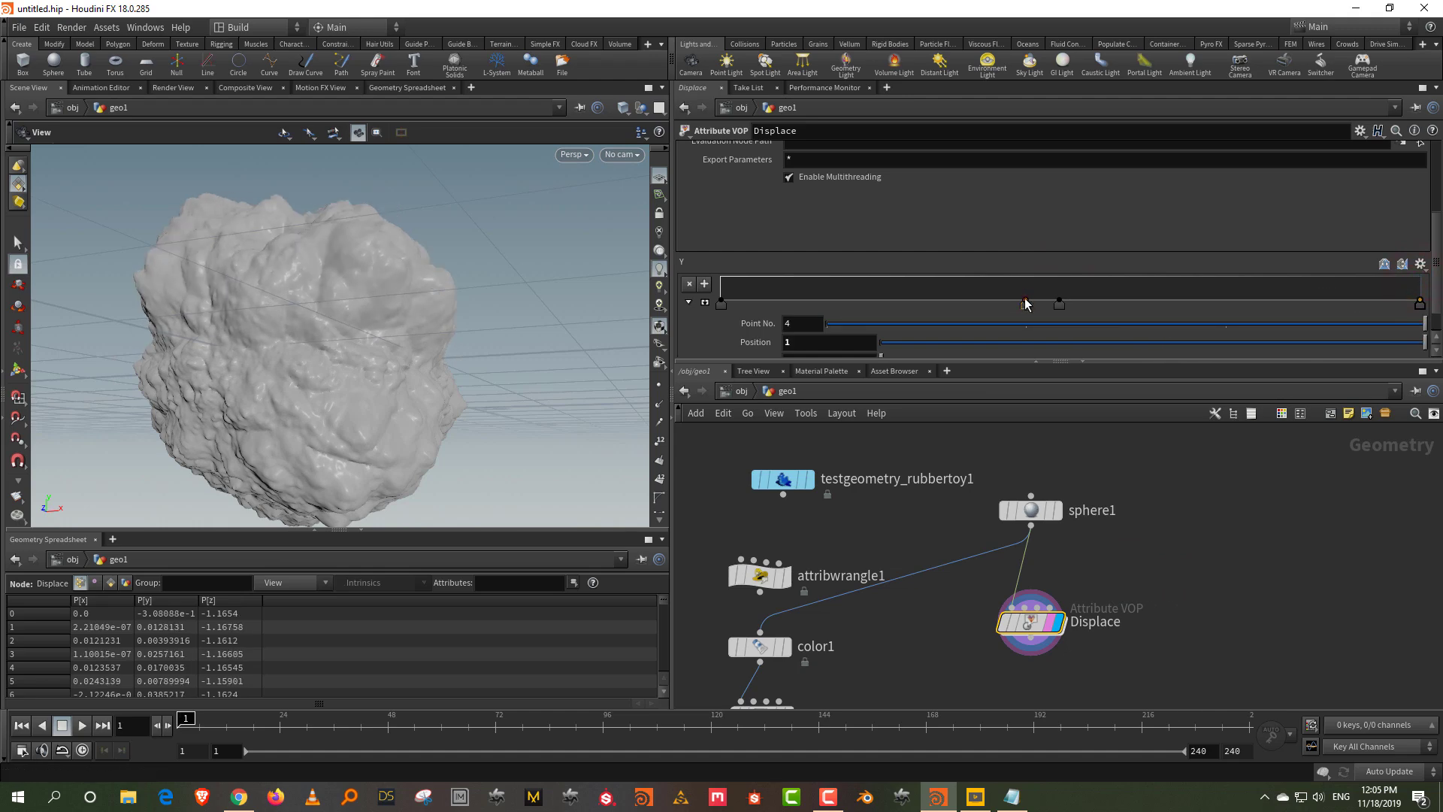
left_click_drag(1025, 303, 1020, 277)
left_click_drag(720, 303, 719, 271)
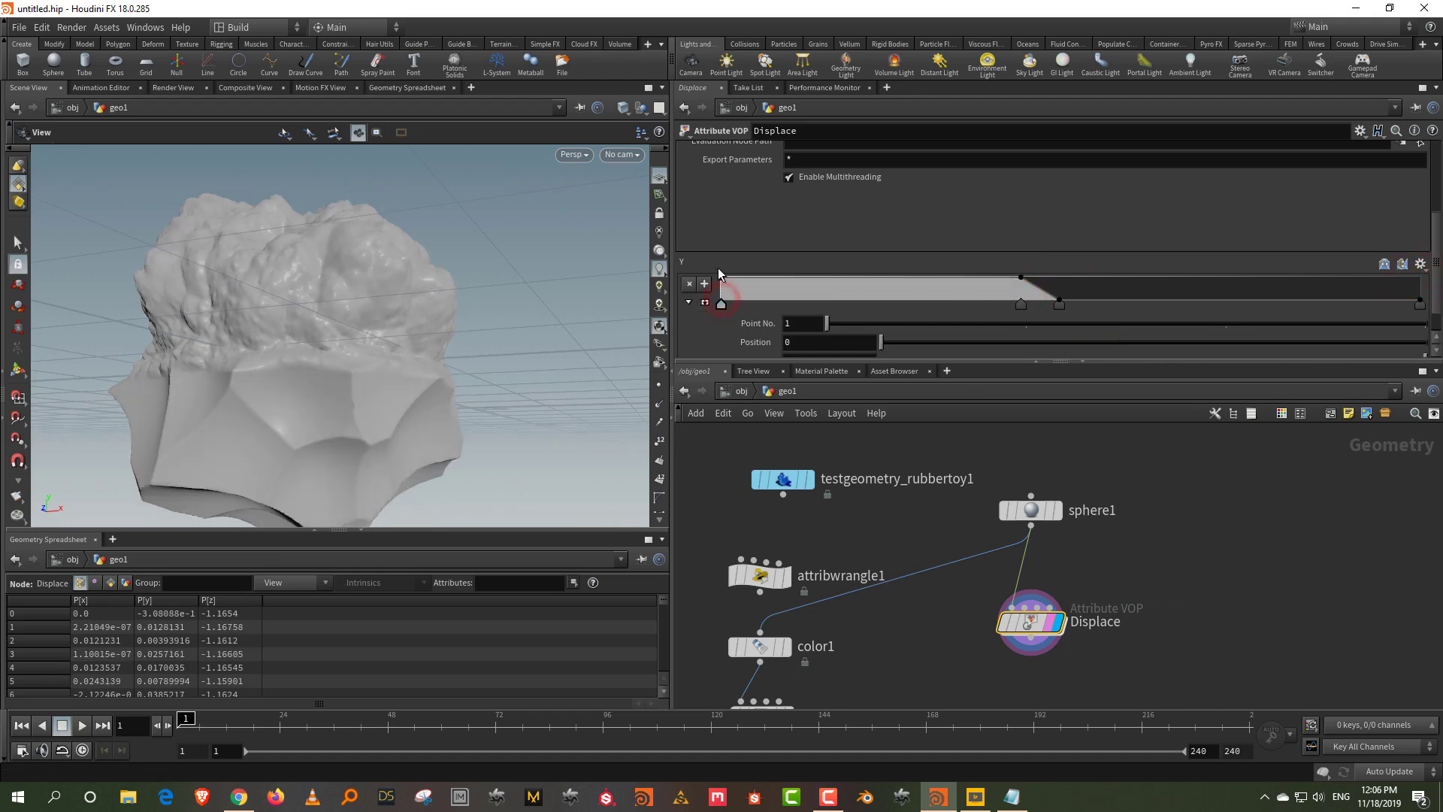
left_click_drag(277, 319, 256, 341)
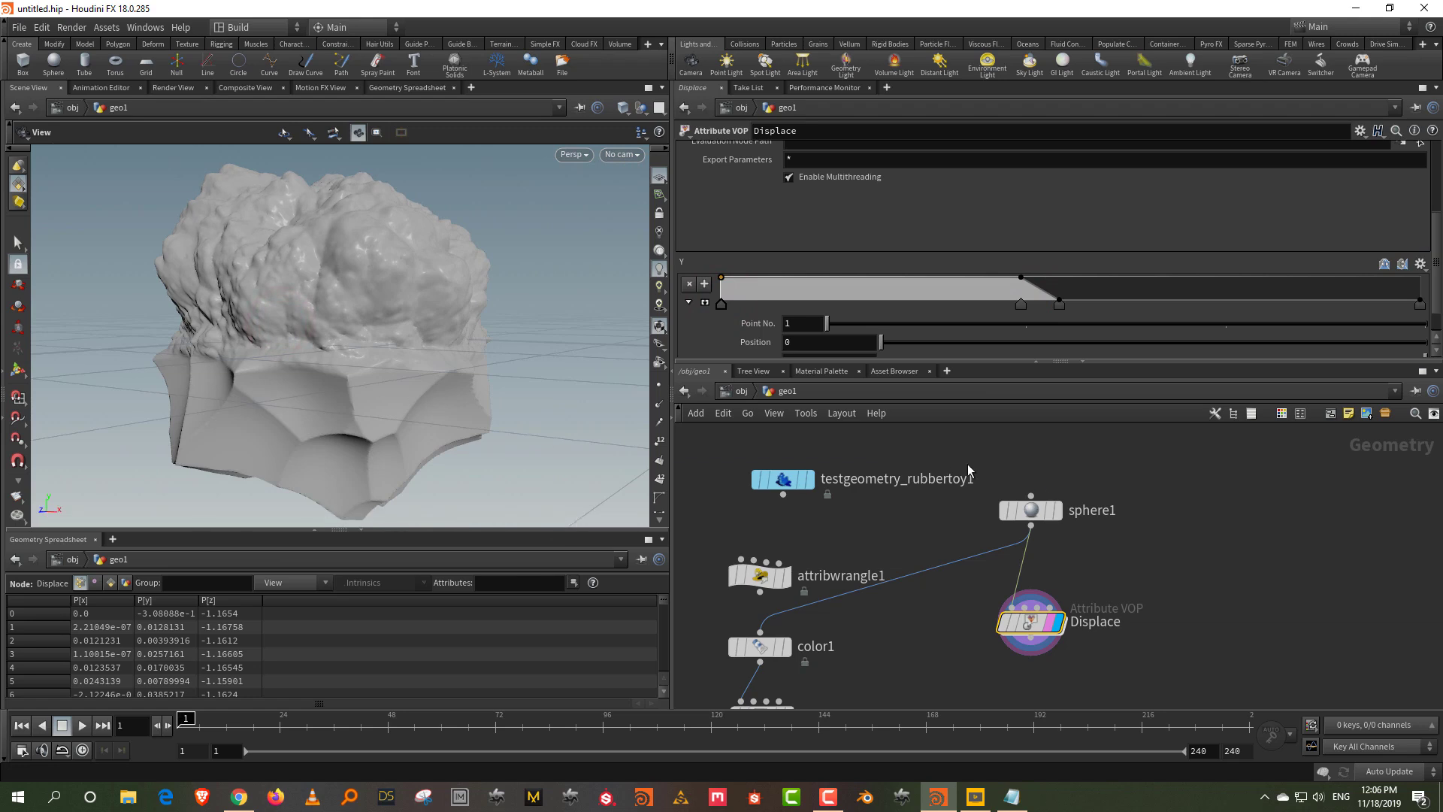
- Spread the Displace and sphere1 nodes farther apart, enlarge the network area, and display sphere1
left_click_drag(1031, 622, 1045, 656)
left_click(1136, 565)
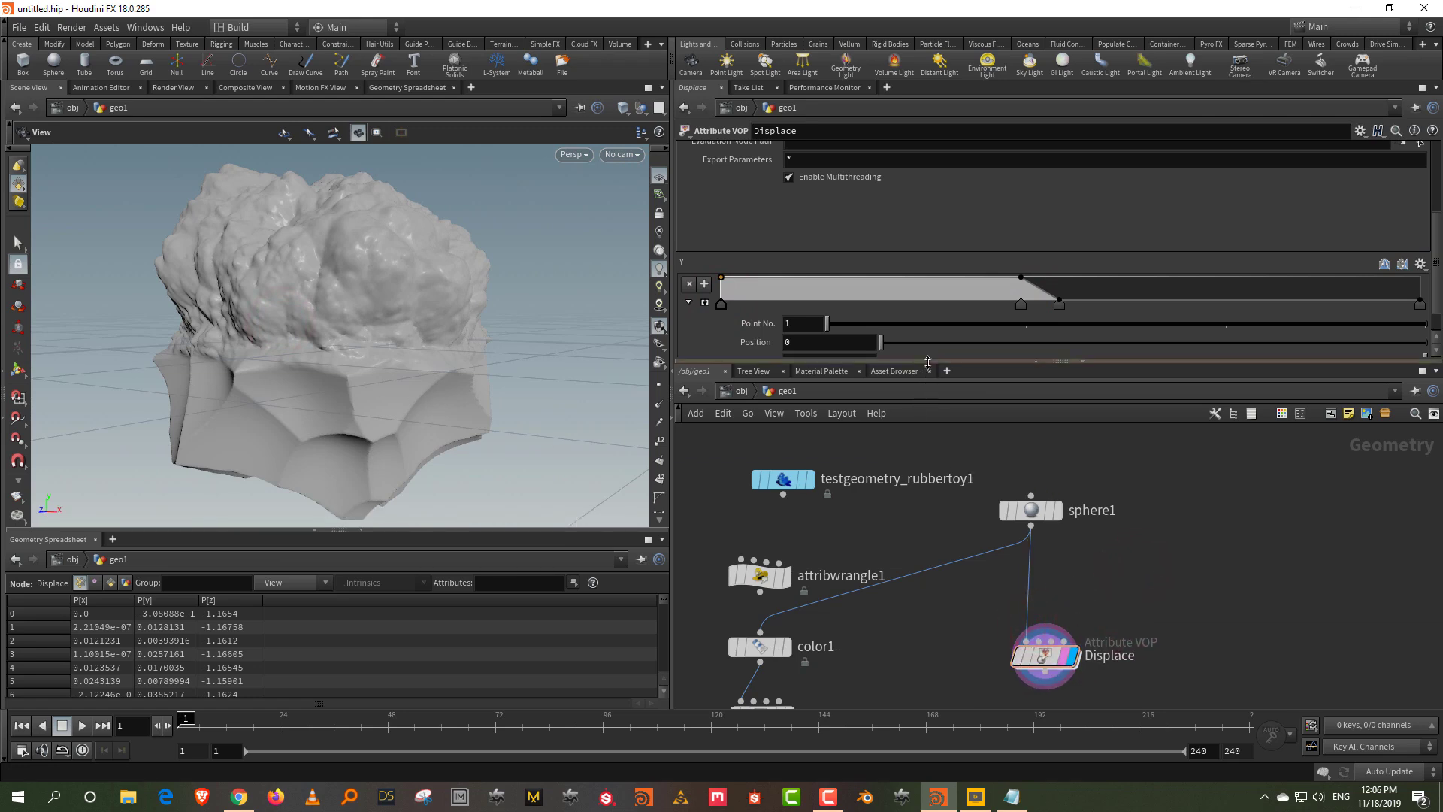
left_click_drag(928, 362, 928, 316)
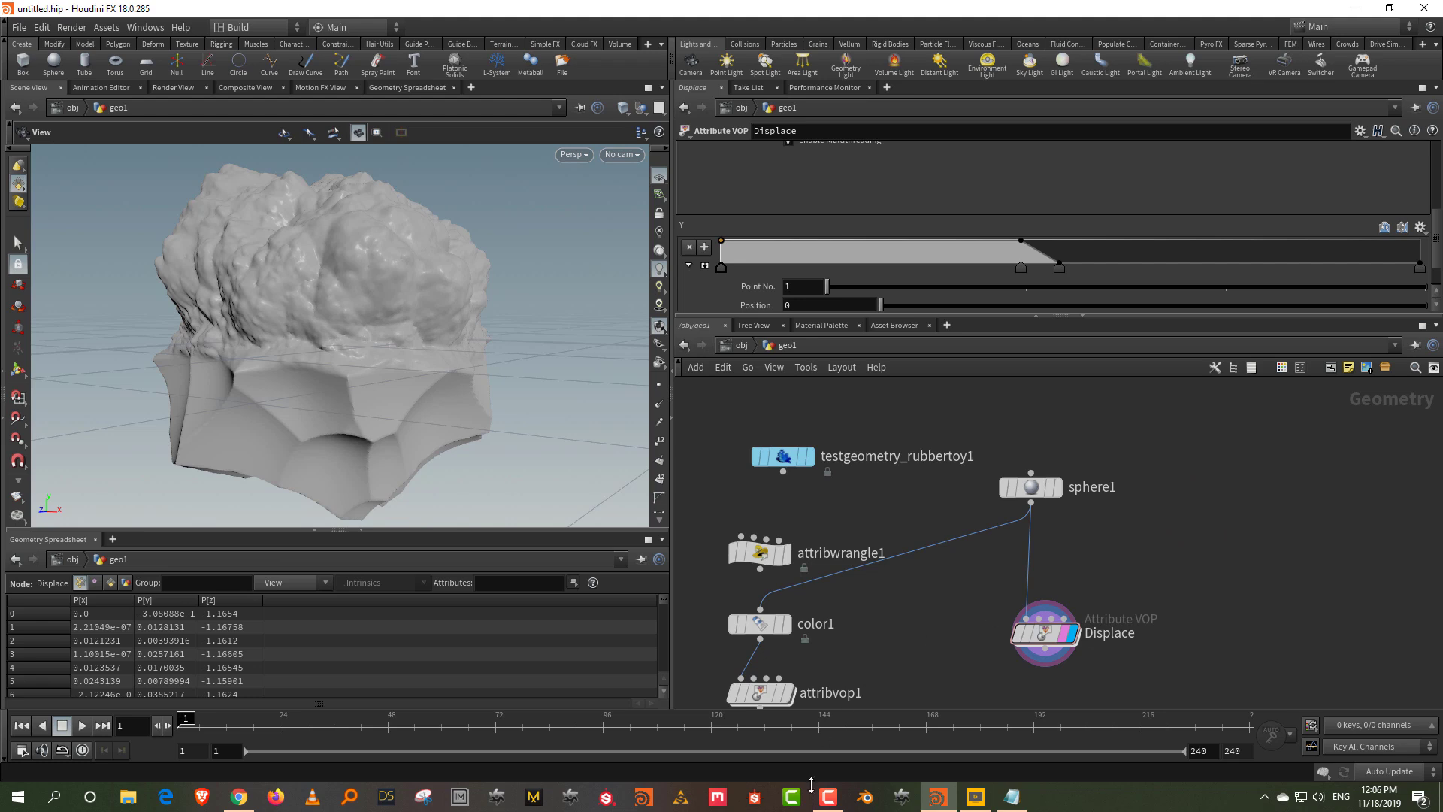
left_click_drag(1030, 489, 1027, 466)
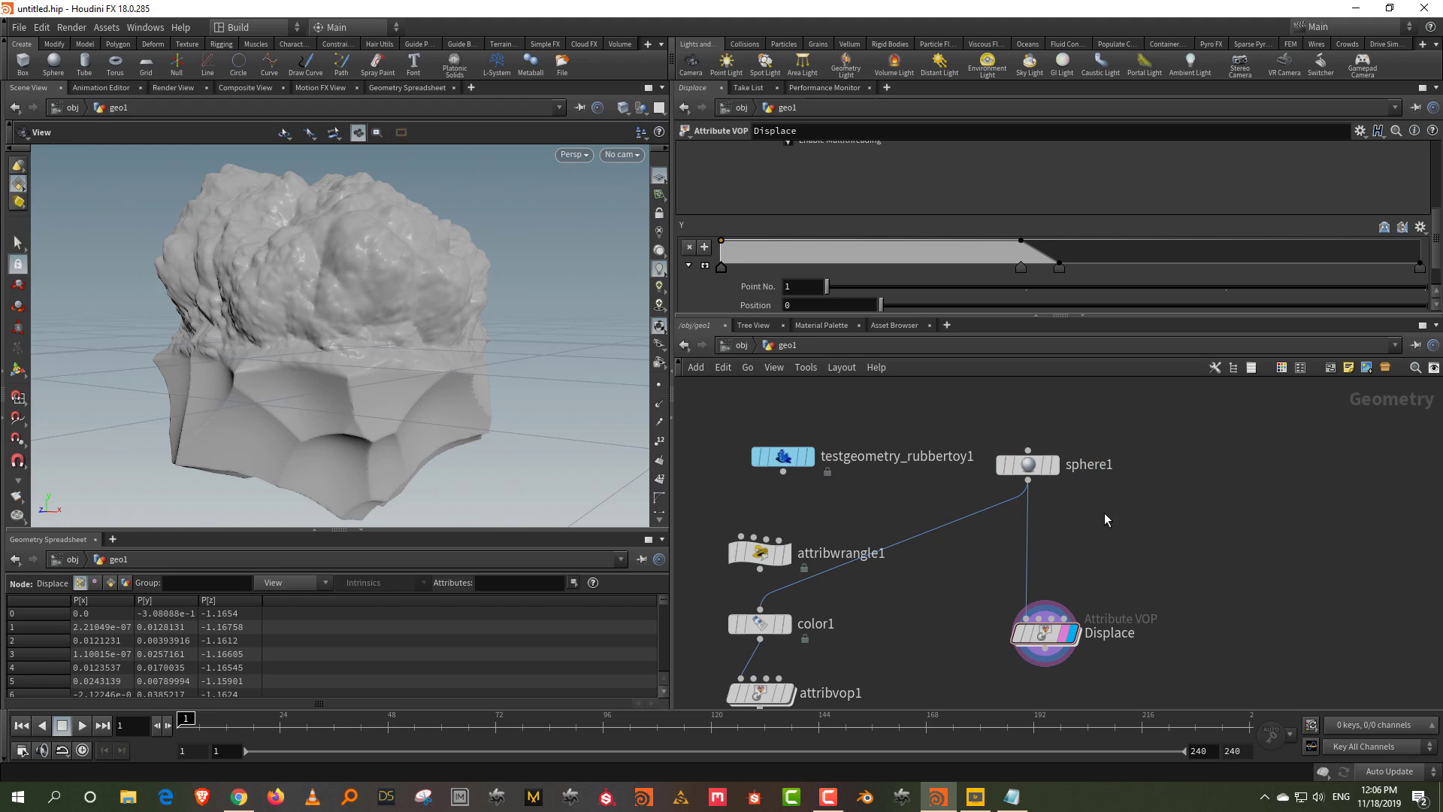
left_click(1043, 466)
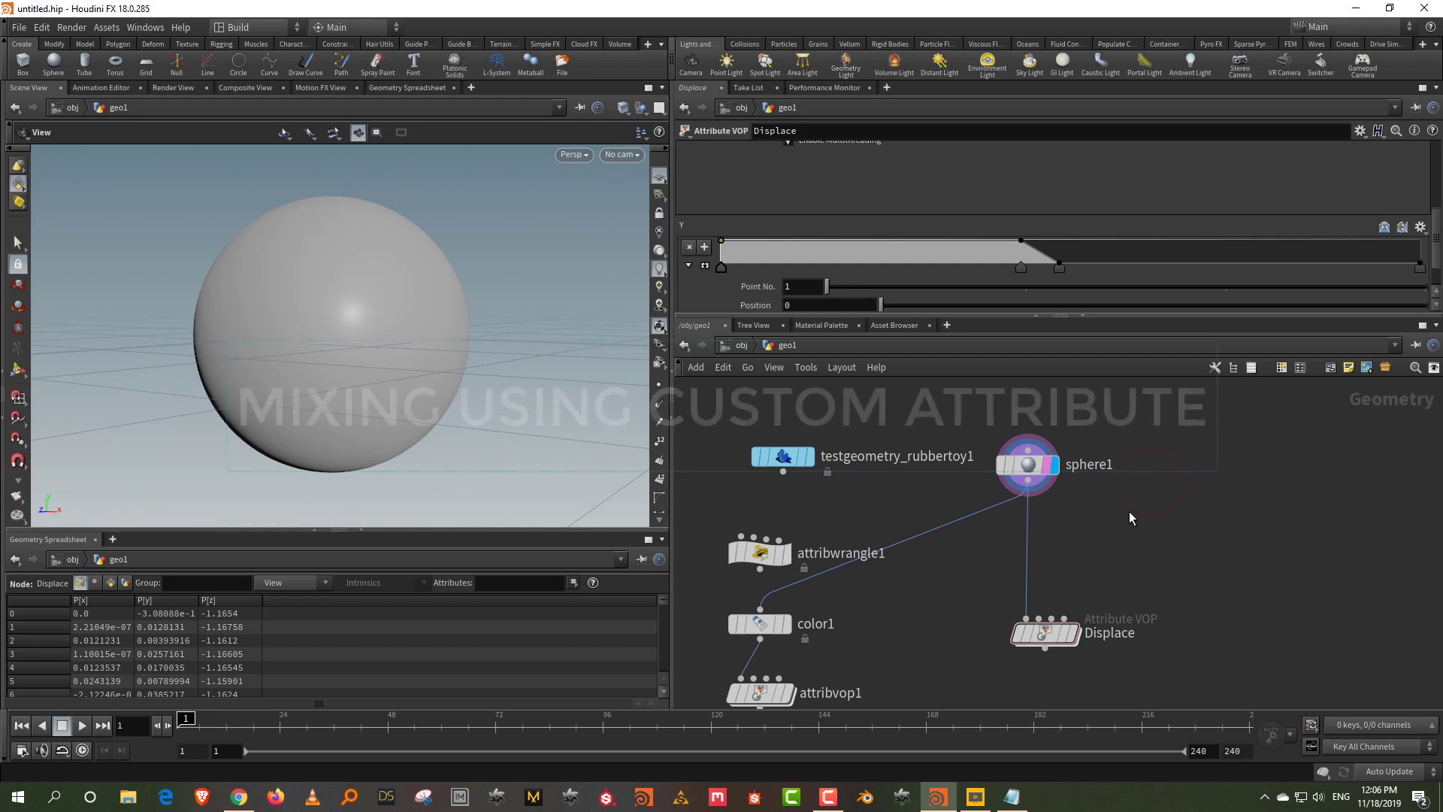
- Add a Mask from Geometry node between sphere1 and Displace, leaving it unwired
key("Tab")
type("mask")
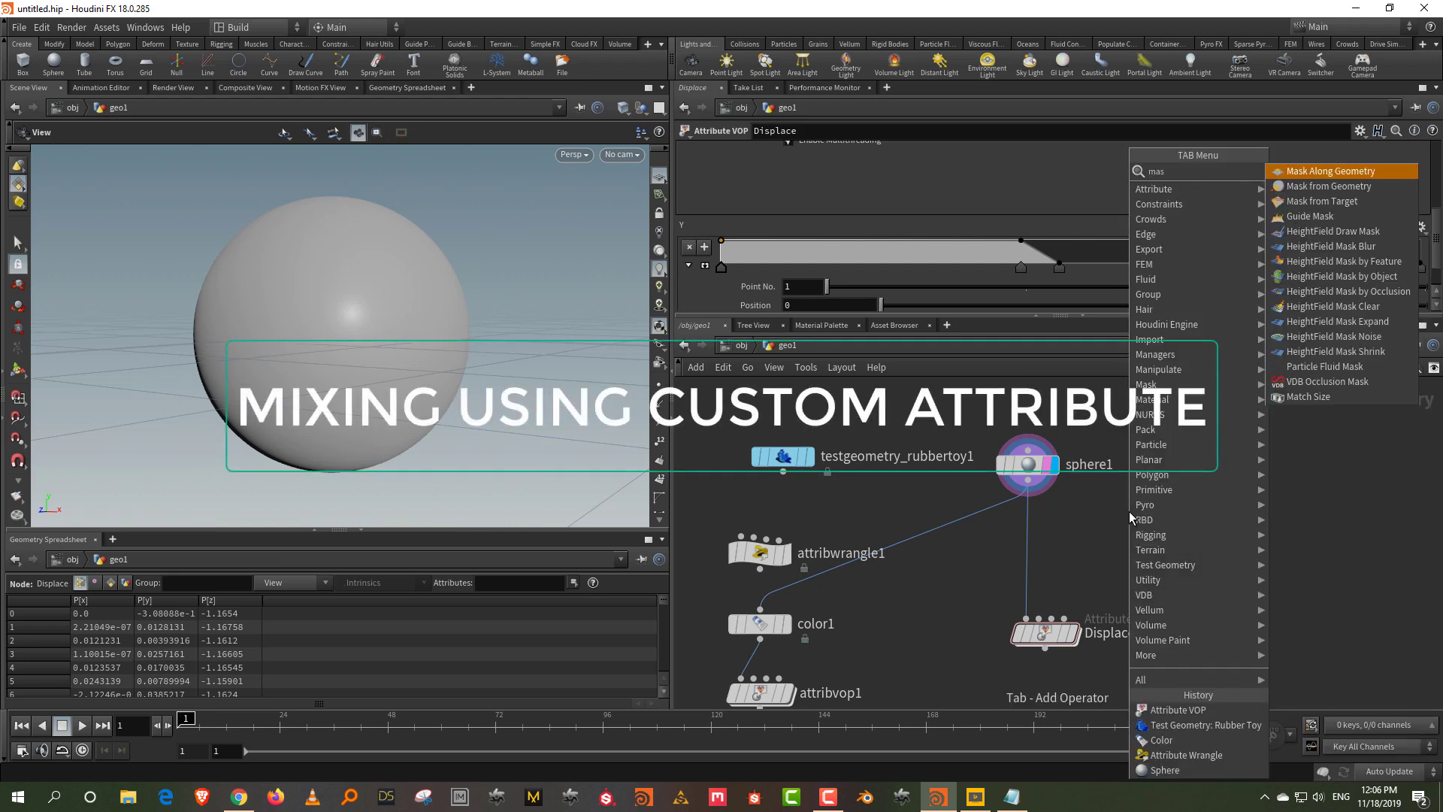
left_click(1328, 187)
left_click(1108, 571)
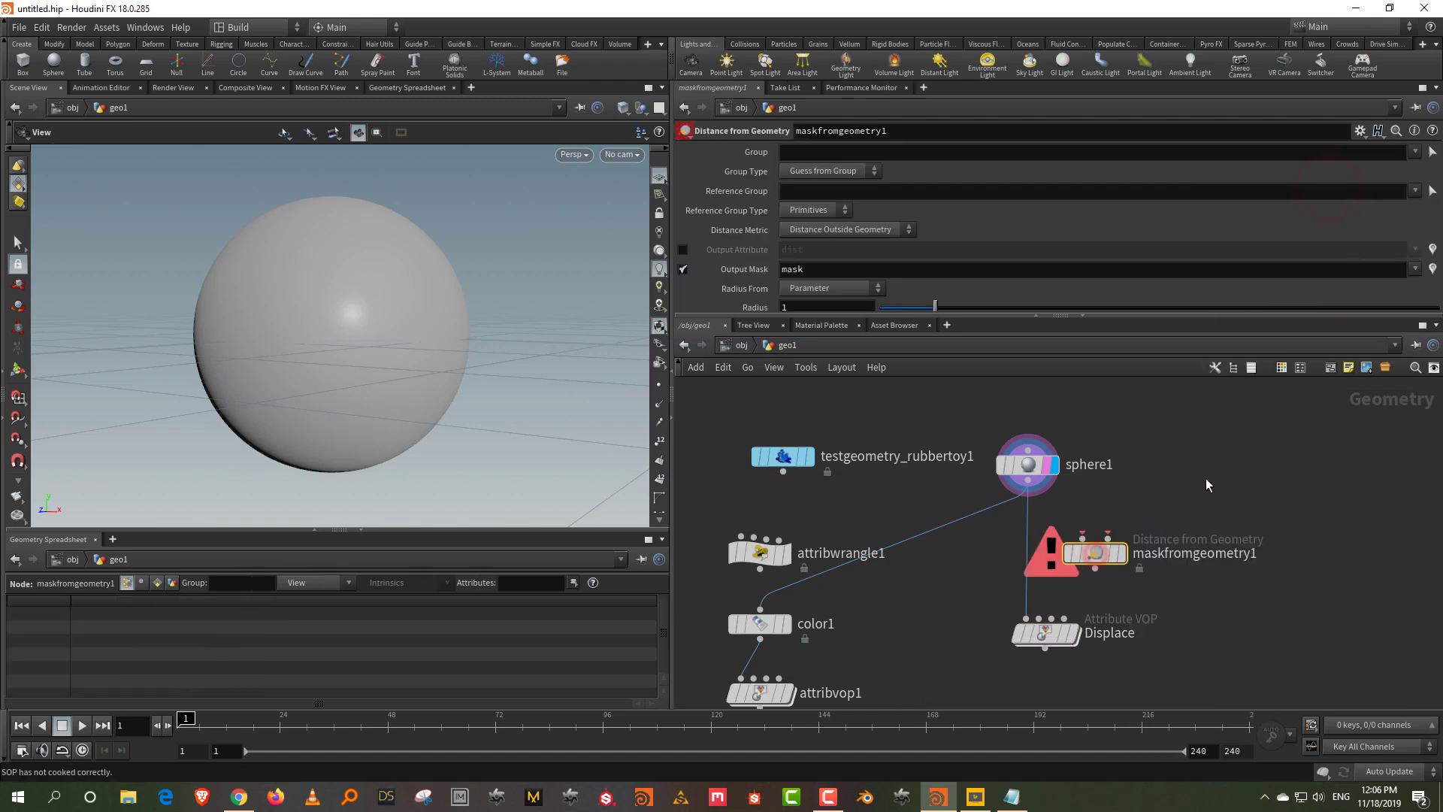
- Add a second Sphere node beside sphere1 and set its primitive type to Polygon
key("Tab")
type("sph")
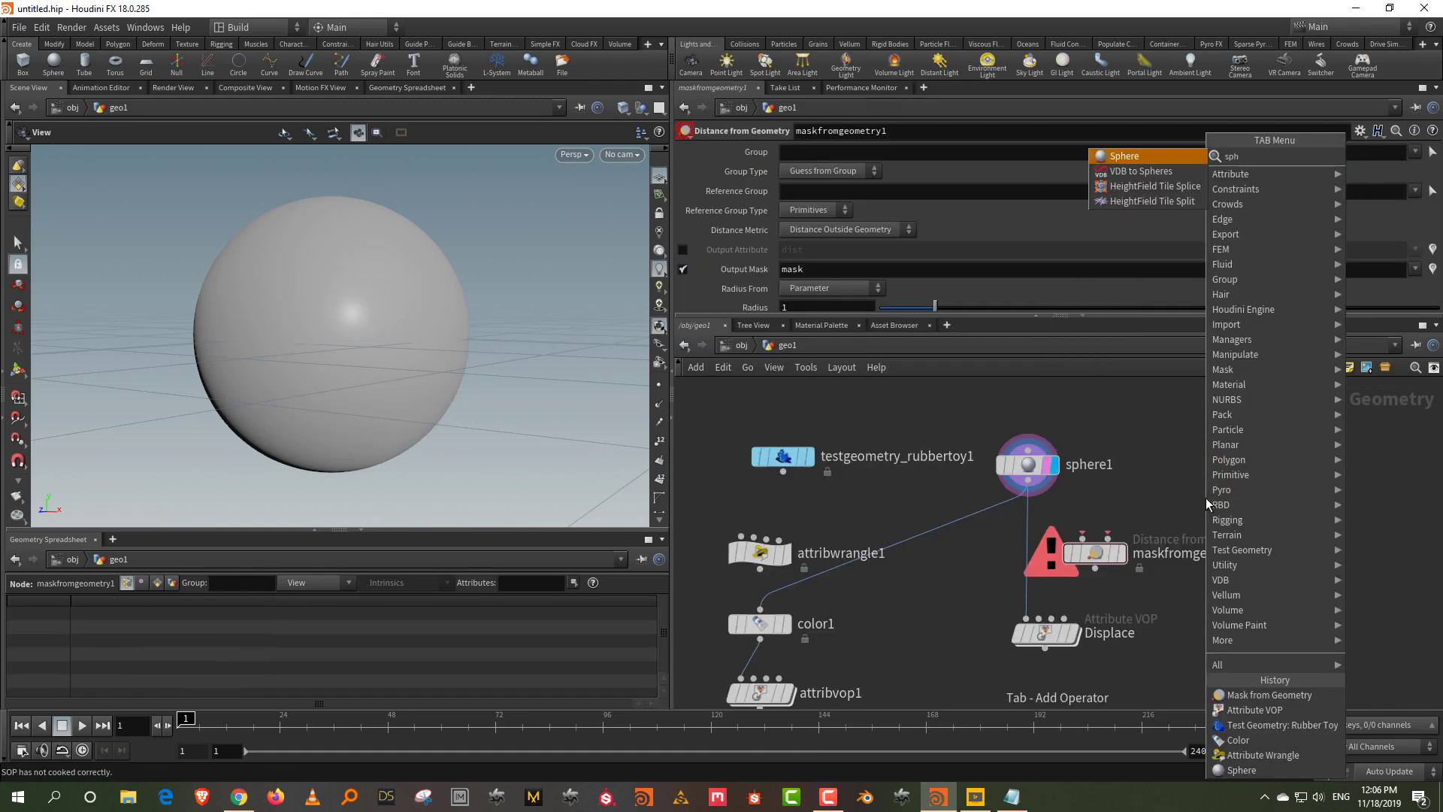
left_click(1160, 159)
left_click(1220, 466)
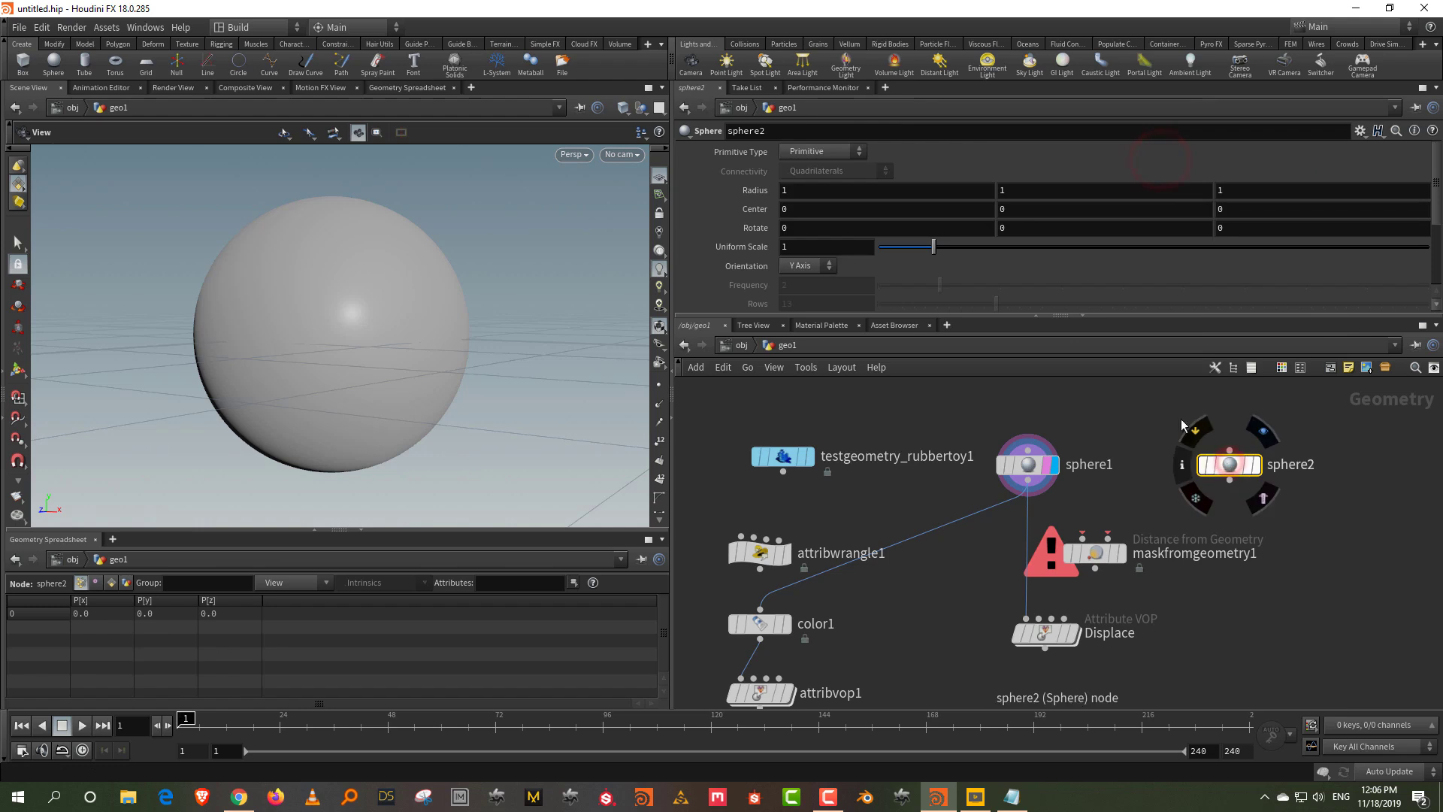
left_click(814, 151)
left_click(814, 185)
- Wire sphere1 and sphere2 into the first and second inputs of maskfromgeometry1 and display that node
left_click_drag(1028, 490, 1082, 537)
left_click_drag(1229, 481, 1108, 537)
left_click(1119, 553)
- Insert a Transform node between sphere2 and maskfromgeometry1 and translate the masking sphere about 1.1 along X
key("Tab")
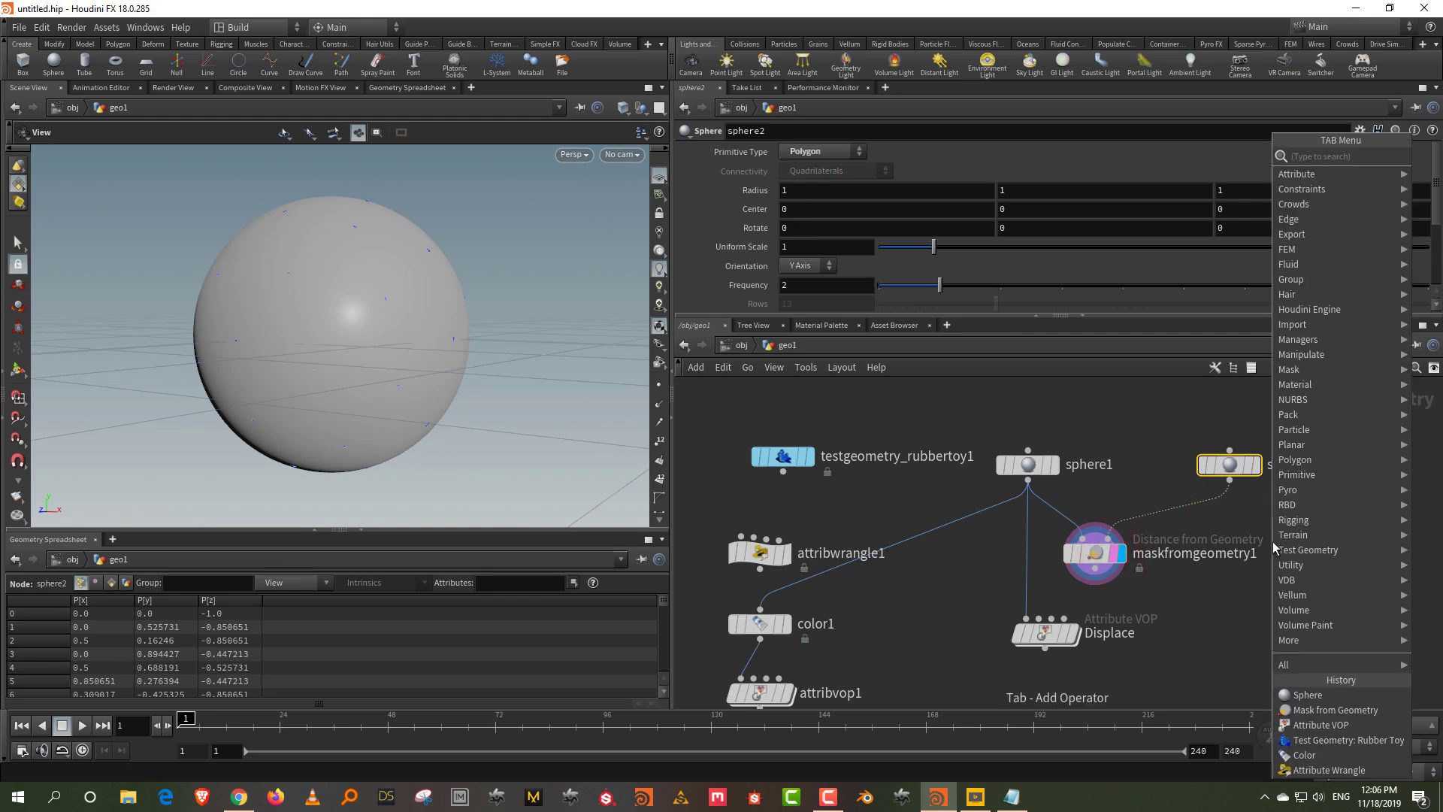
mouse_move(1315, 277)
left_click(1233, 188)
left_click(1172, 524)
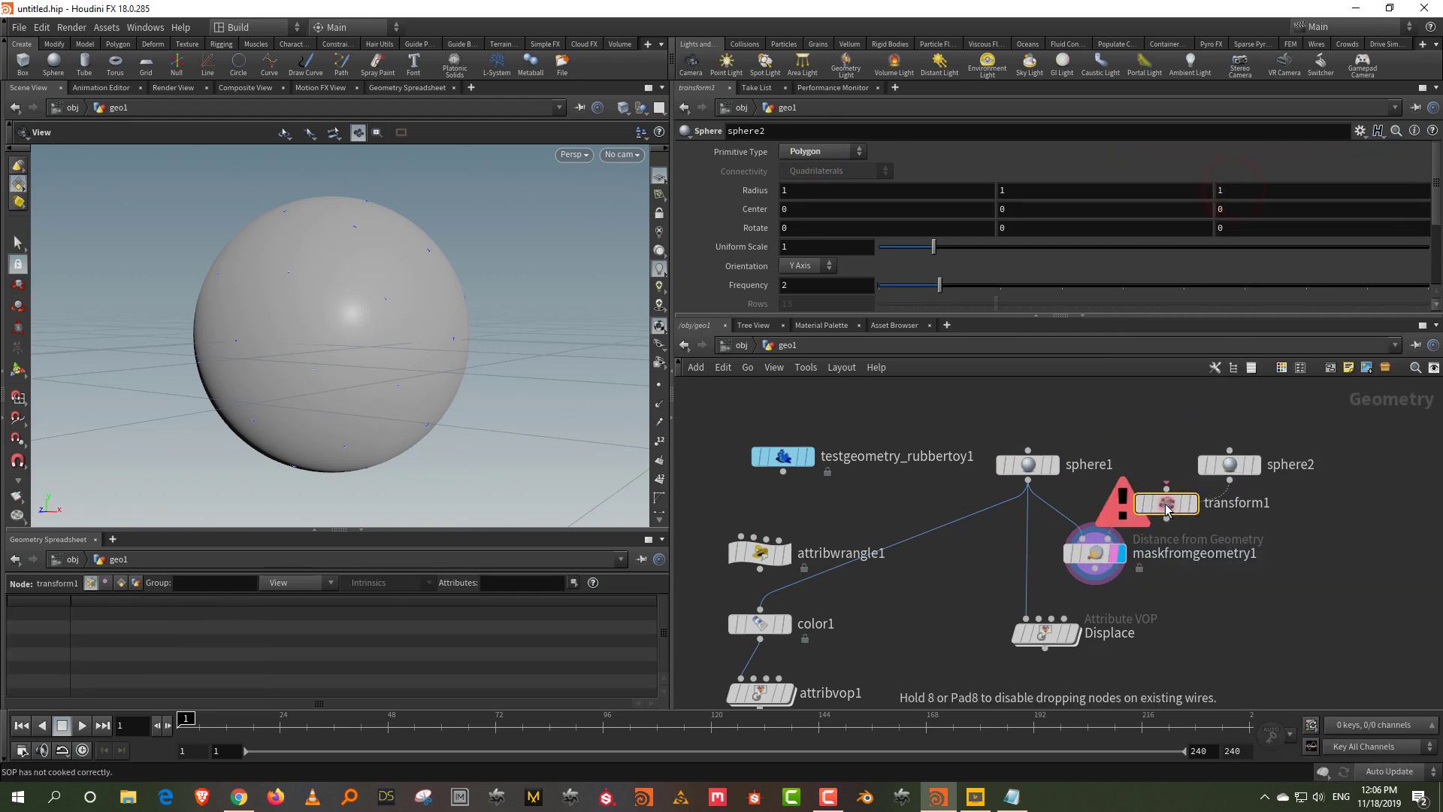
key("Return")
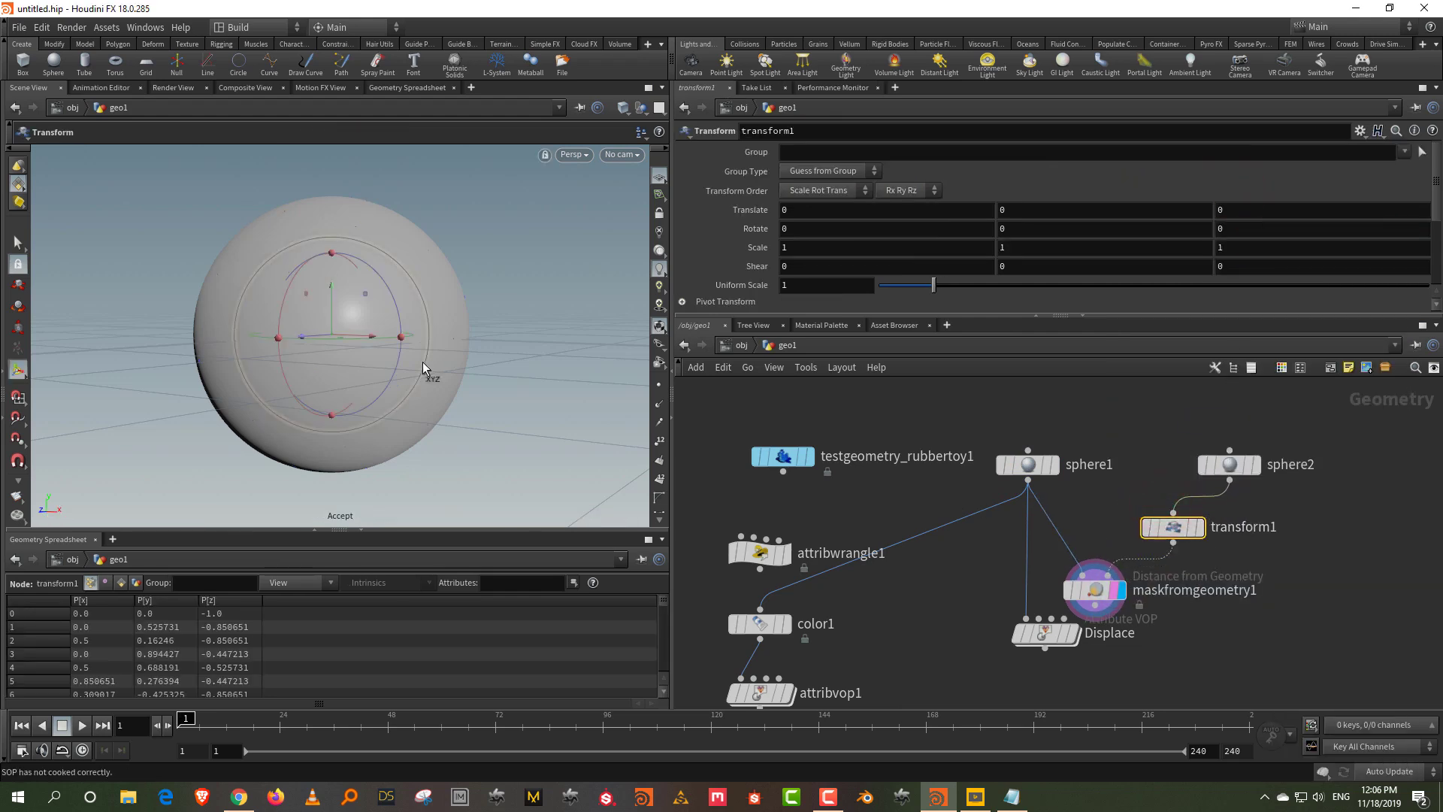
left_click_drag(377, 338, 518, 364)
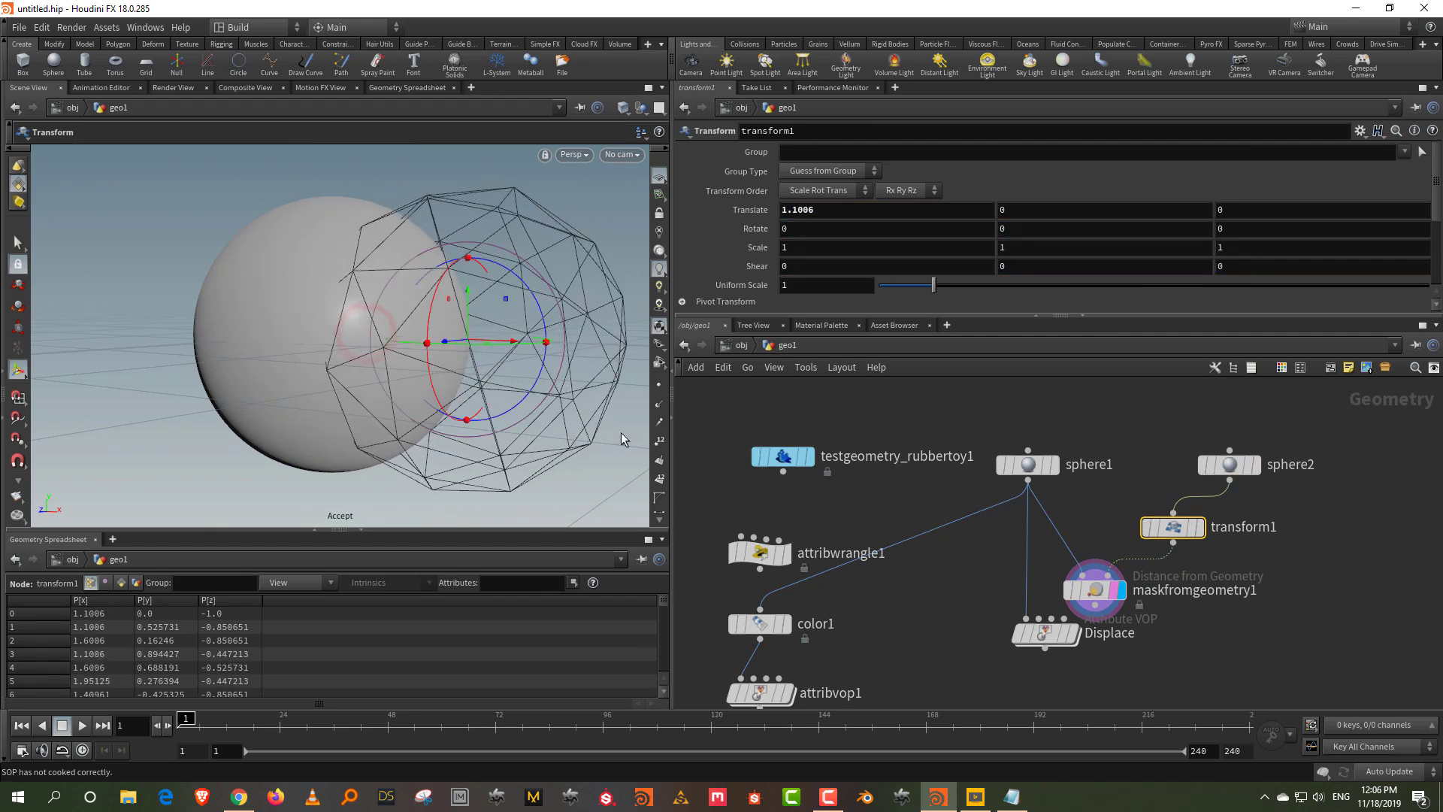
- Examine the mask falloff on the sphere and the point attributes in maskfromgeometry1's node info
left_click(1093, 591)
left_click_drag(384, 308, 421, 326, "alt")
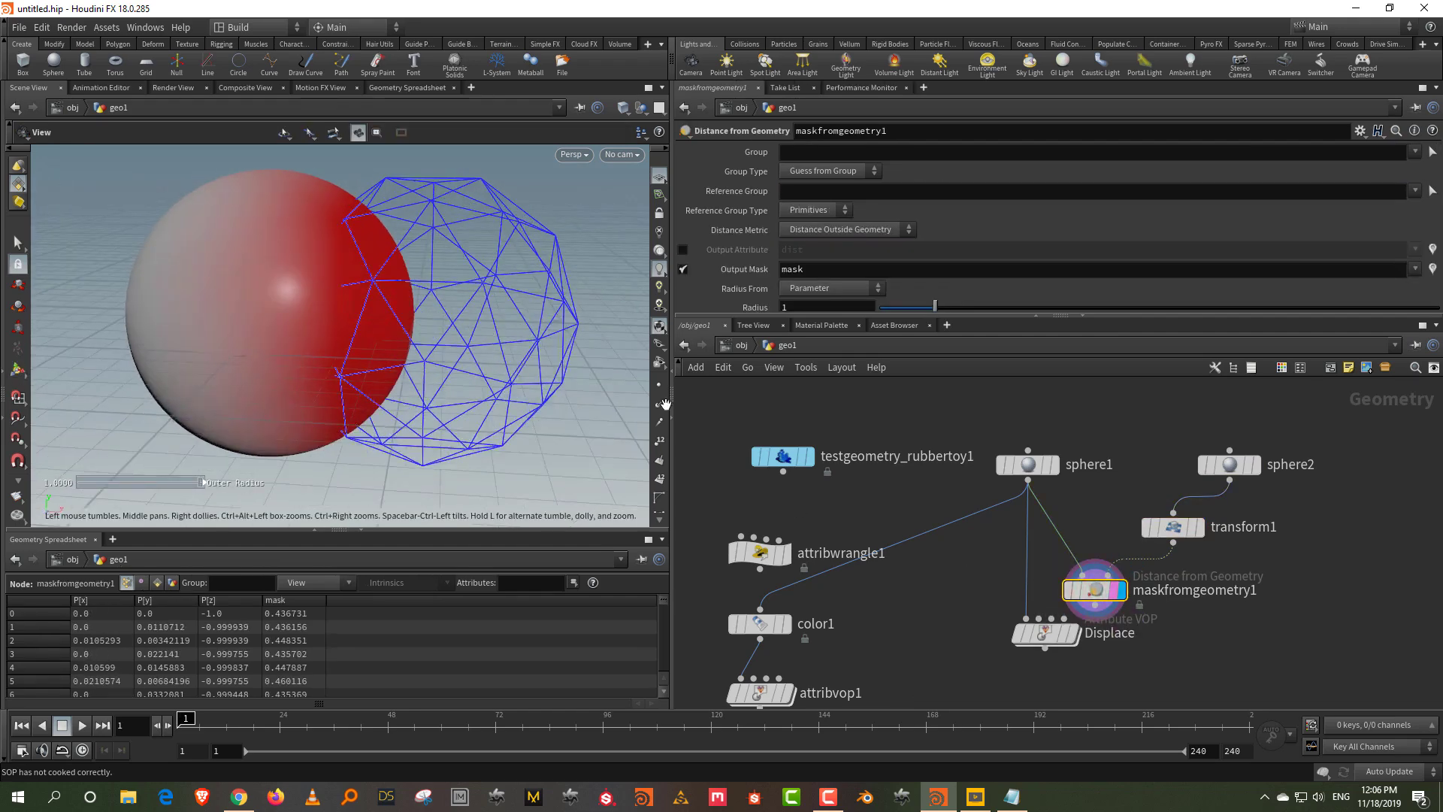
key("Return")
left_click(1049, 590)
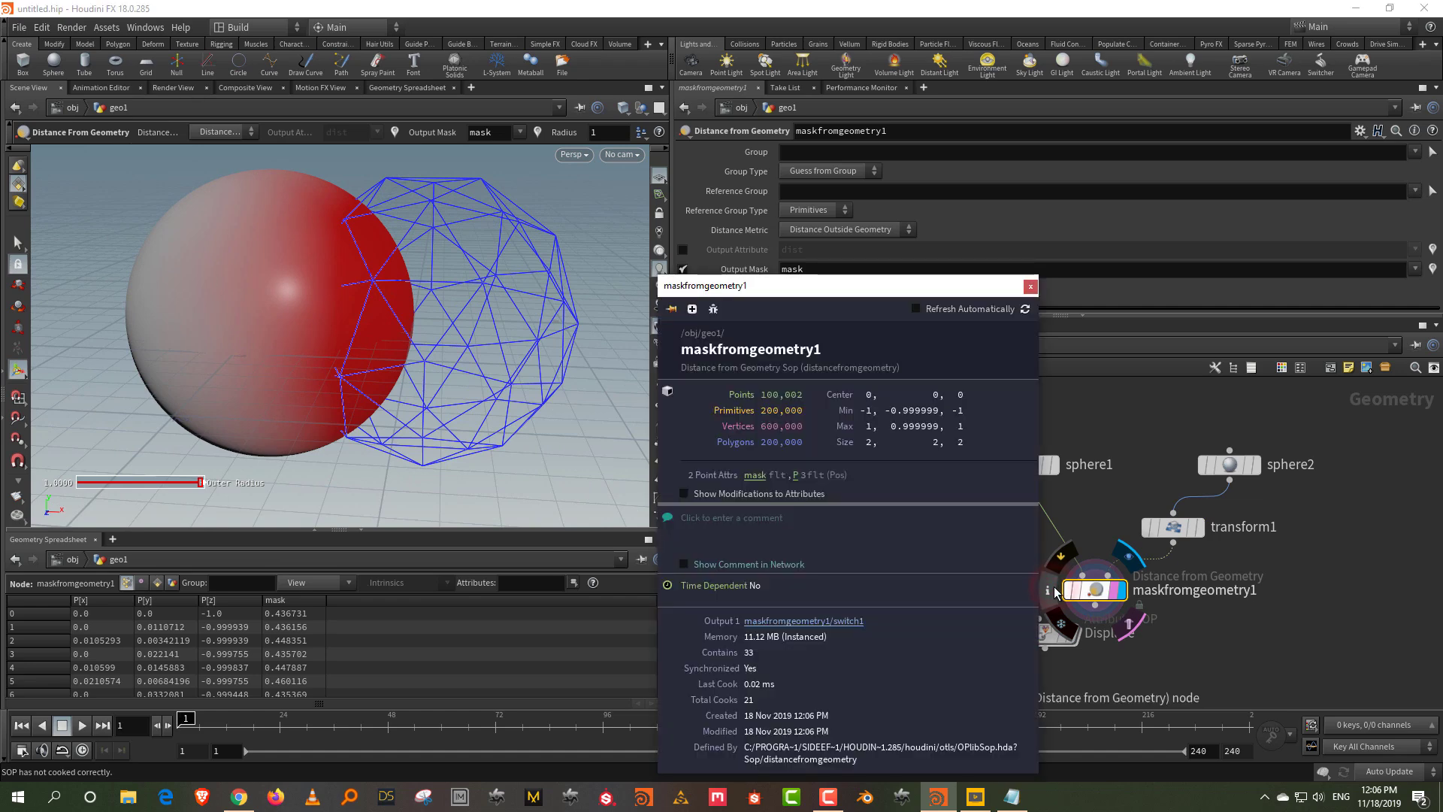
left_click(1266, 600)
- Move Displace lower, feed it from maskfromgeometry1 instead of sphere1, and display it
middle_click_drag(1237, 638, 1242, 566)
left_click_drag(1055, 569, 1059, 656)
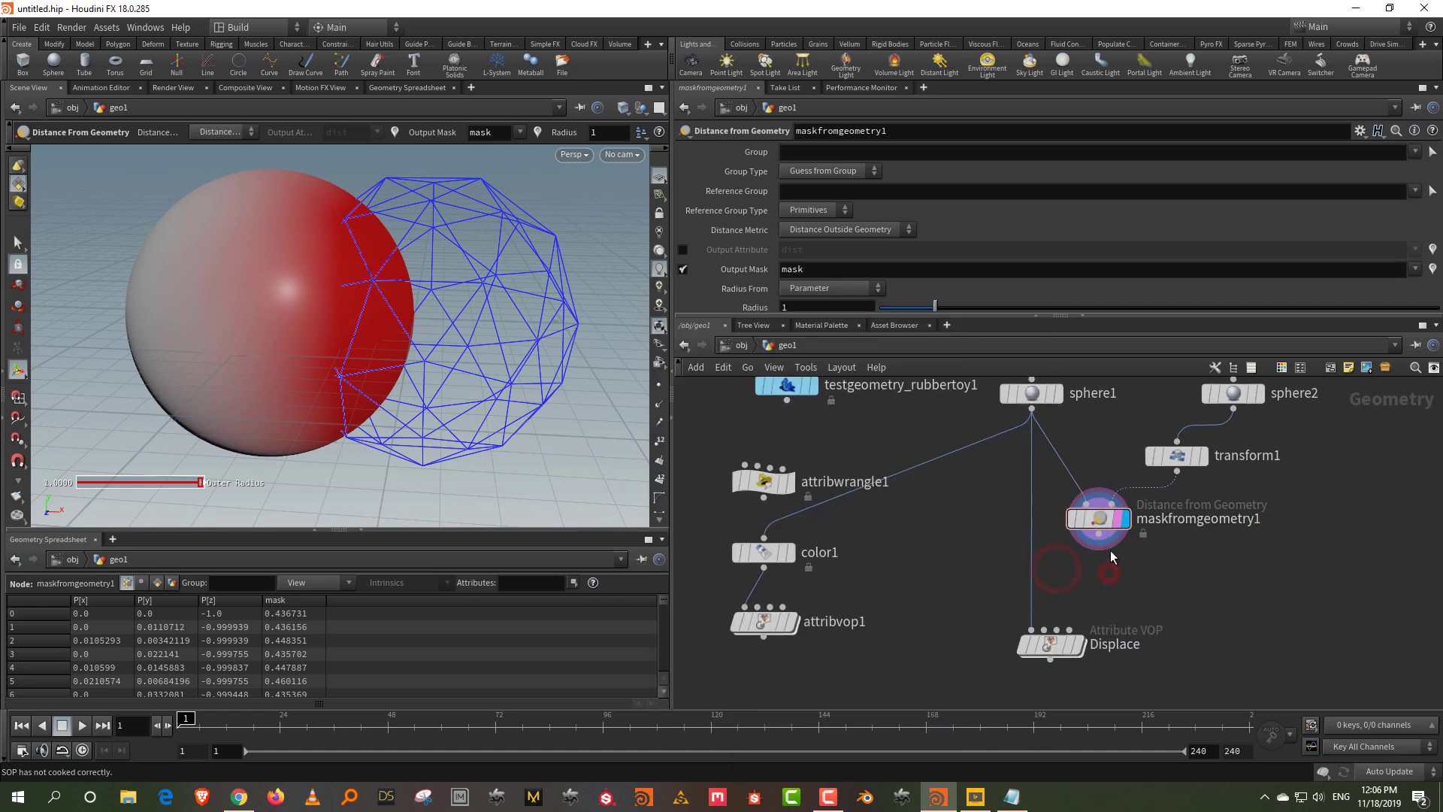
left_click_drag(1098, 535, 1074, 650)
left_click(1074, 650)
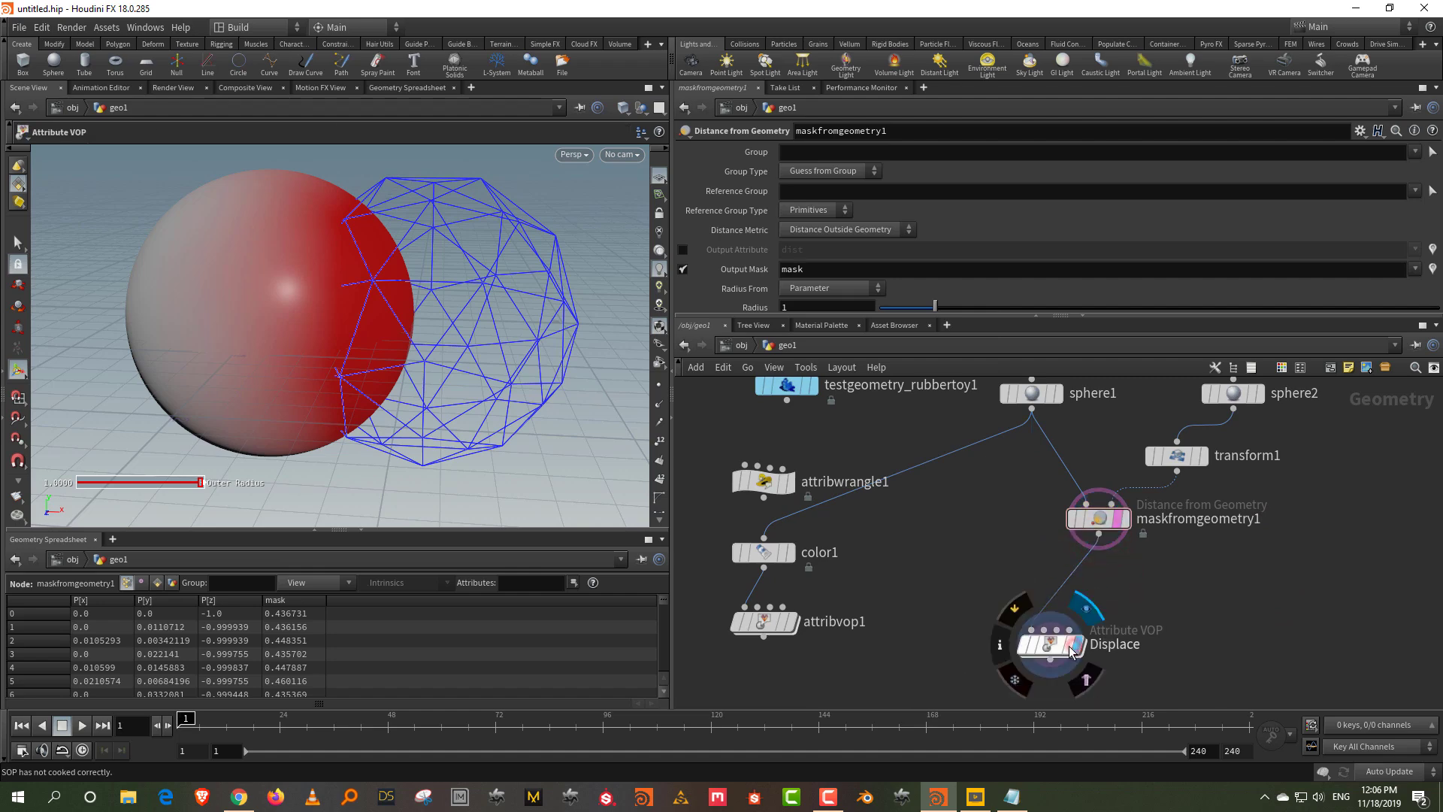
- Enter the Displace network and cut the wire from ramp1 to mix1's bias input
double_click(1054, 648)
middle_click_drag(1100, 557, 1175, 623)
scroll(1174, 625, "down", 1)
middle_click_drag(1067, 605, 1254, 451)
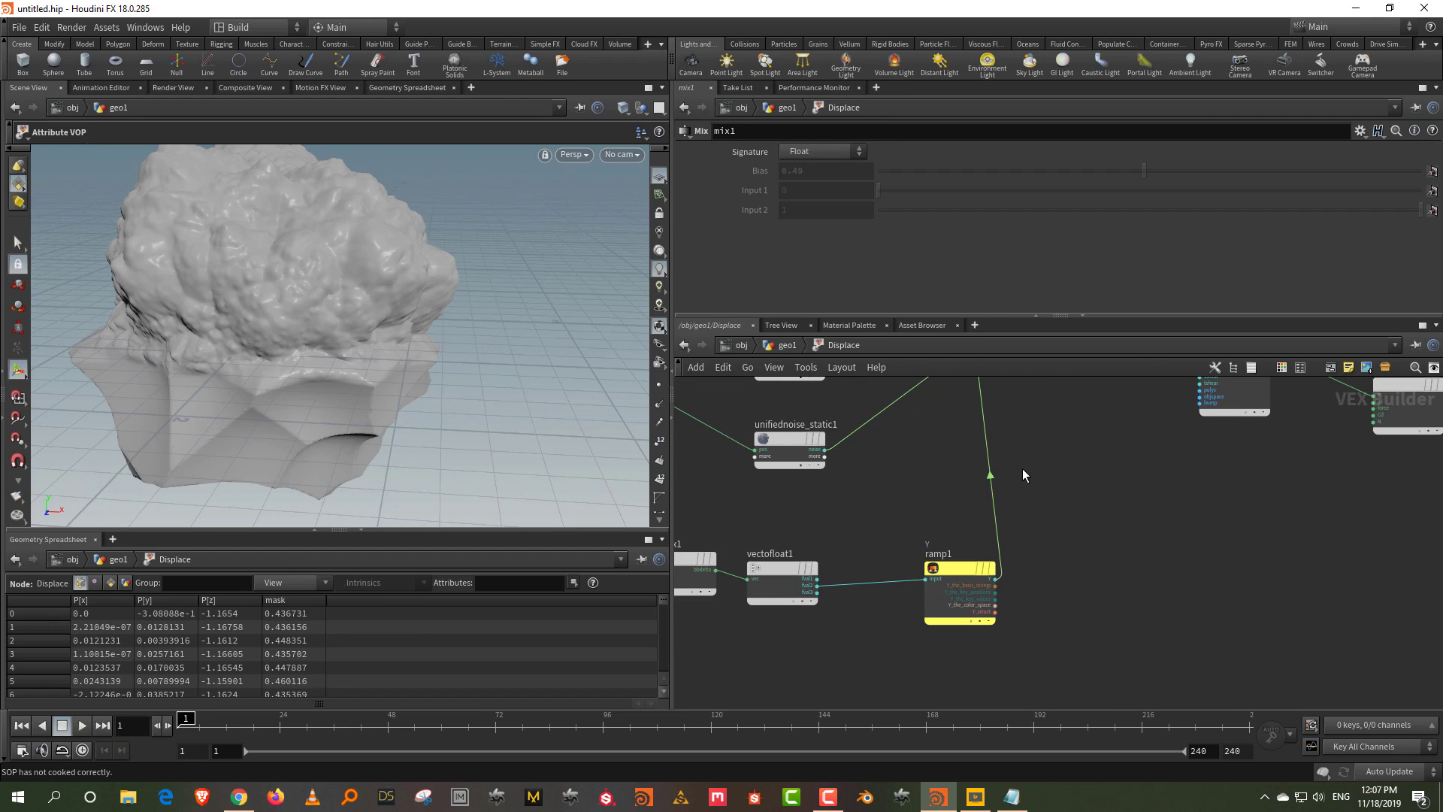
key("y")
left_click_drag(1023, 467, 904, 478)
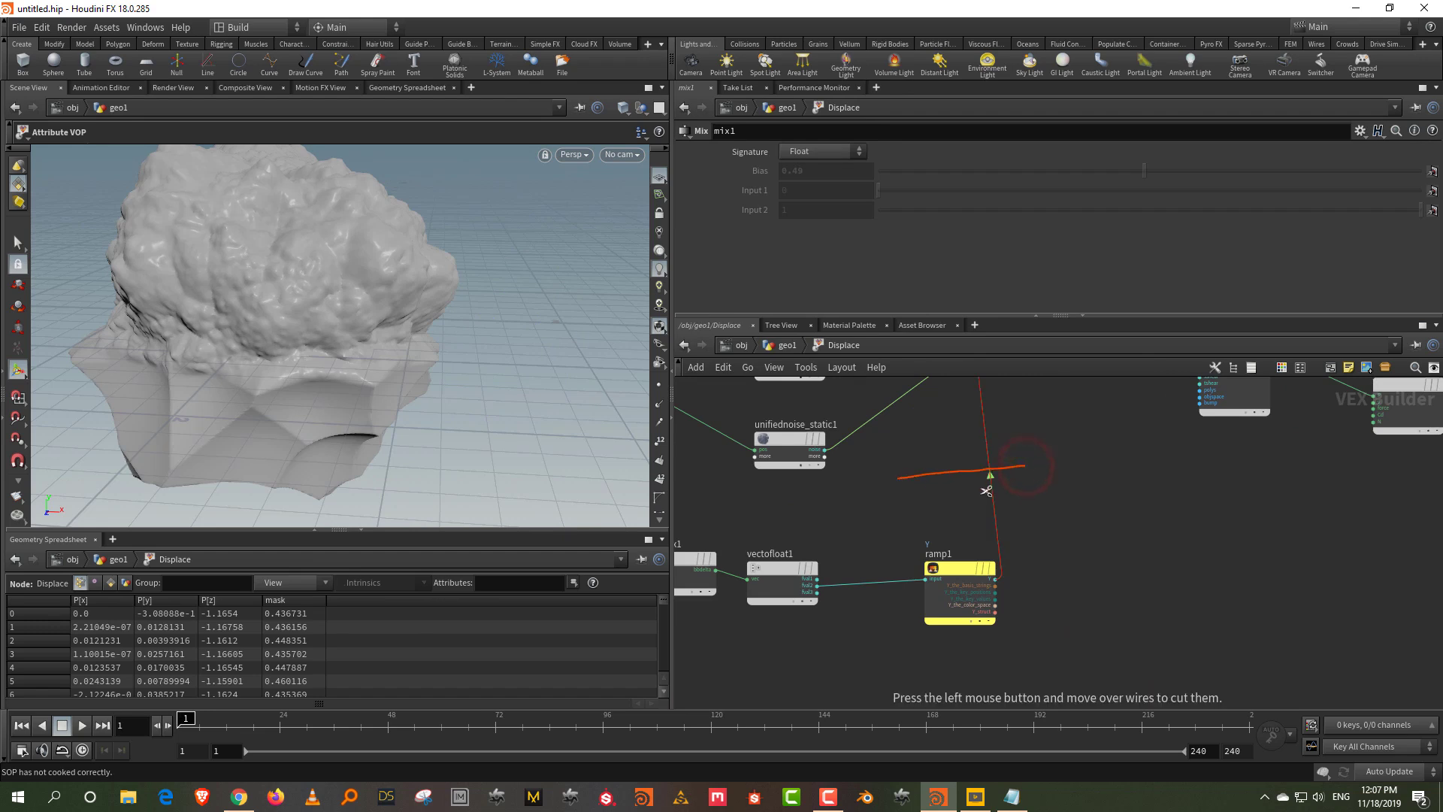
- Rearrange the VOP nodes, moving the bounding-box and ramp group aside and shifting geometryvopglobal1 and both noises away from mix1
middle_click_drag(1111, 497, 1240, 497)
scroll(1240, 497, "down", 1)
left_click_drag(795, 675, 1224, 535)
left_click_drag(1111, 554, 1101, 636)
middle_click_drag(772, 402, 836, 518)
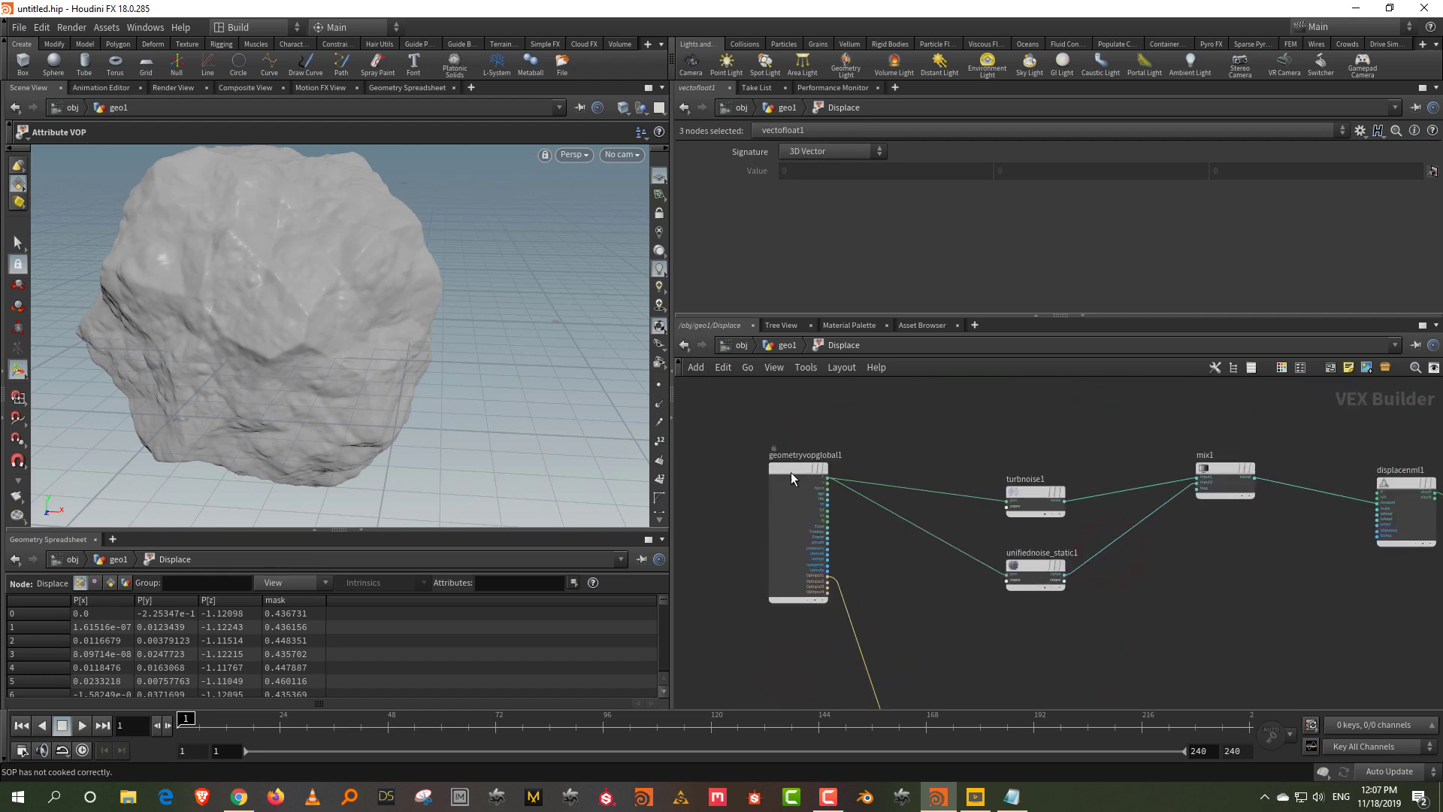
left_click_drag(791, 465, 768, 493)
scroll(1031, 611, "up", 3)
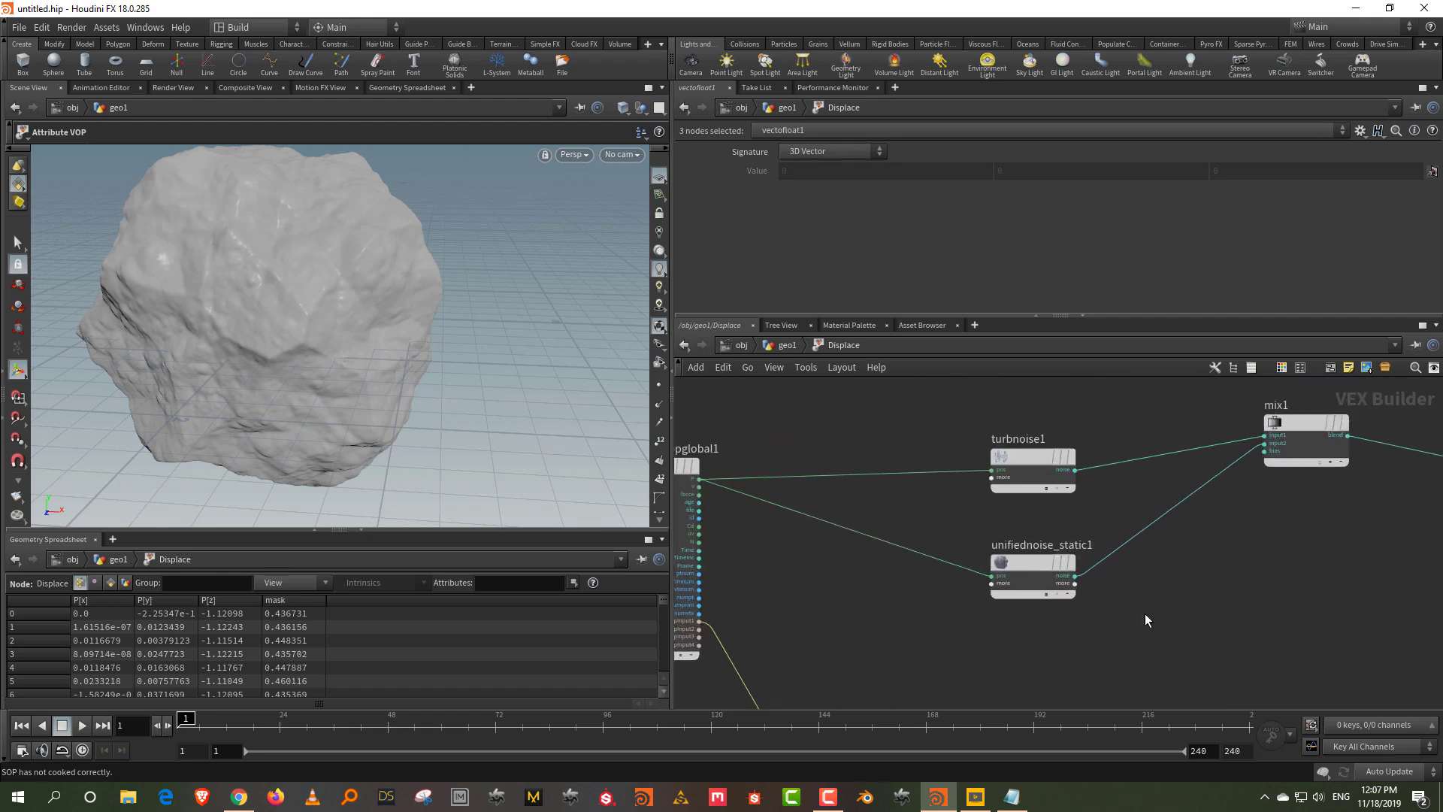
middle_click_drag(1152, 600, 1125, 646)
left_click_drag(898, 428, 1037, 642)
left_click_drag(1009, 601, 961, 502)
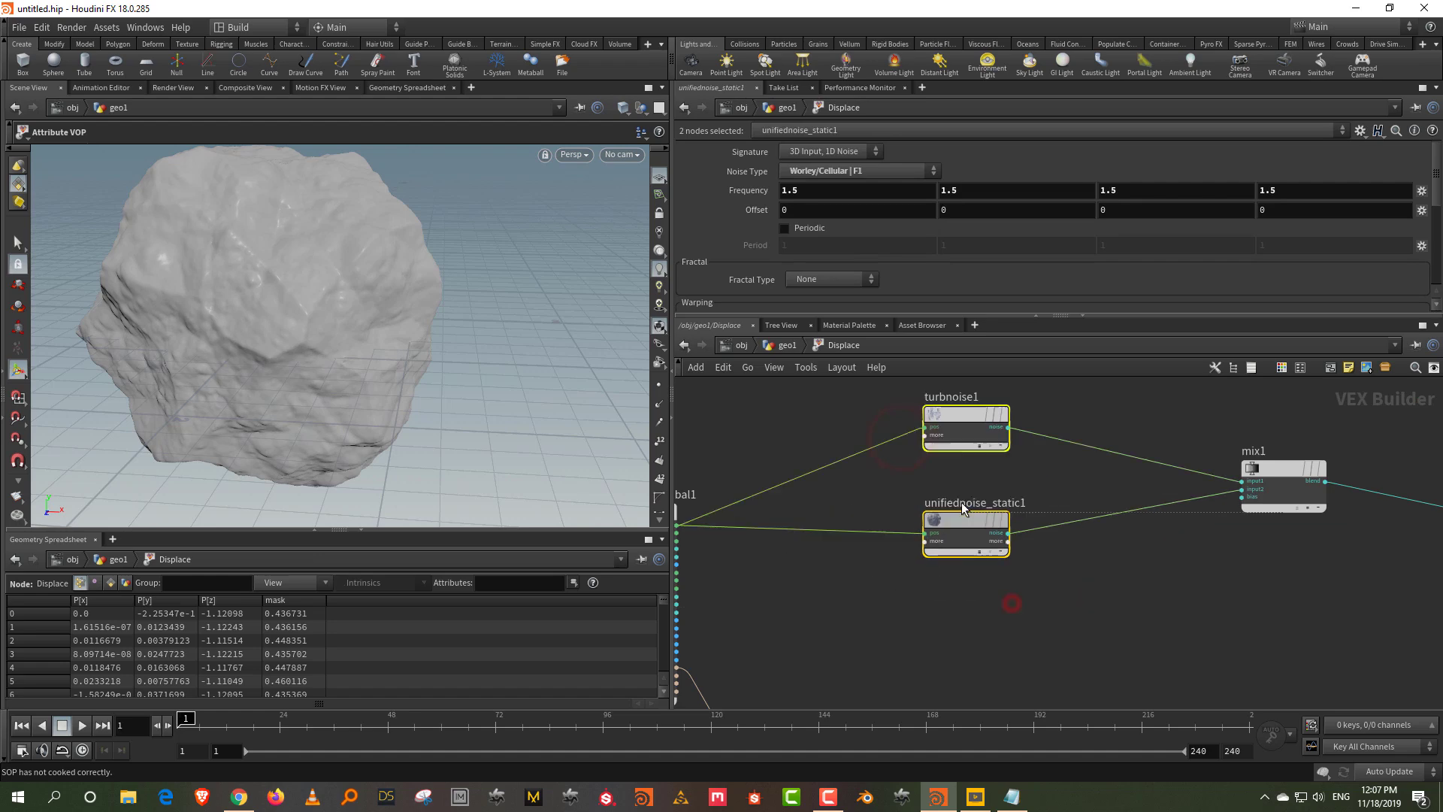
- Add a Bind node below unifiednoise_static1 and set its attribute name to mask
left_click(1064, 587)
key("Tab")
type("binf")
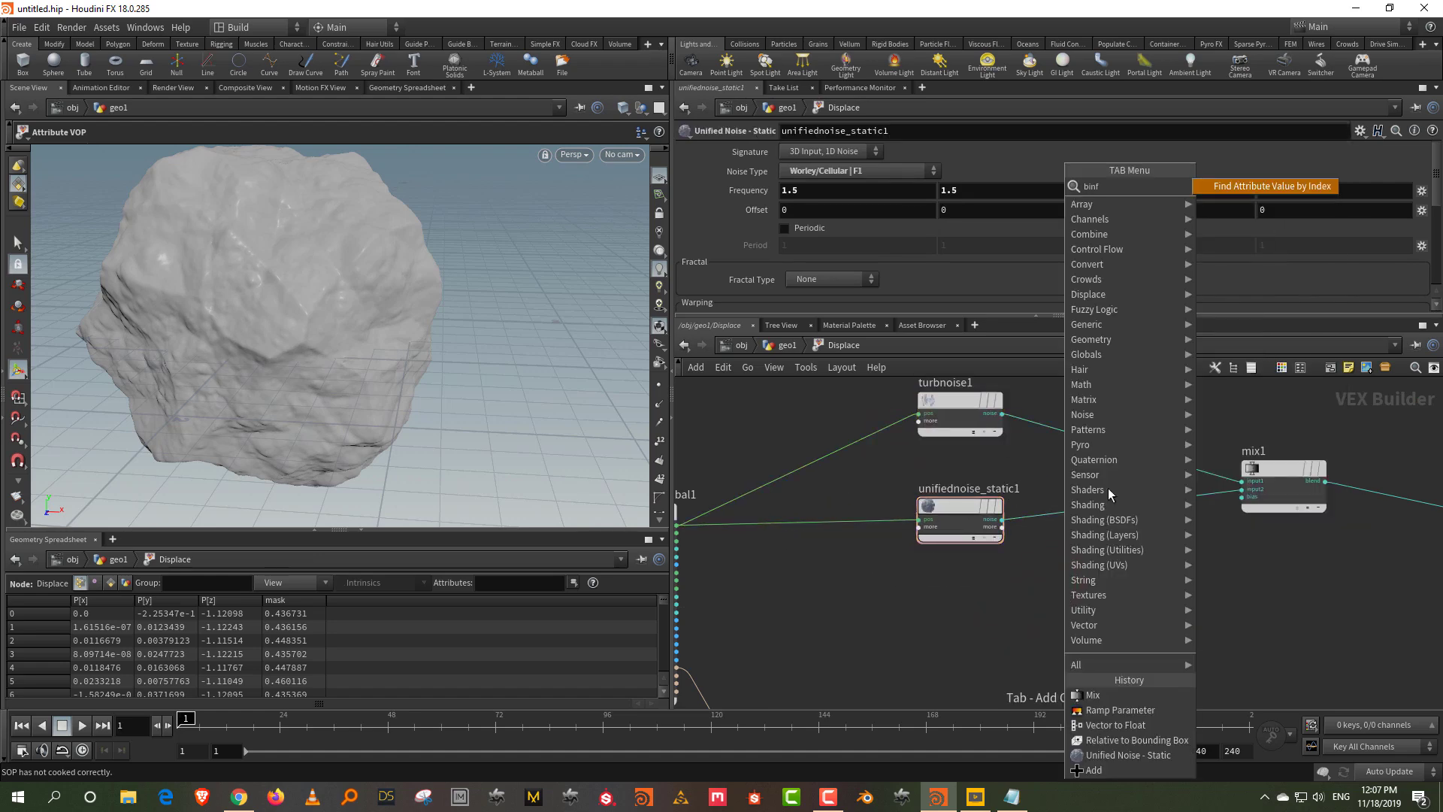
key("BackSpace")
left_click(1152, 181)
left_click(991, 646)
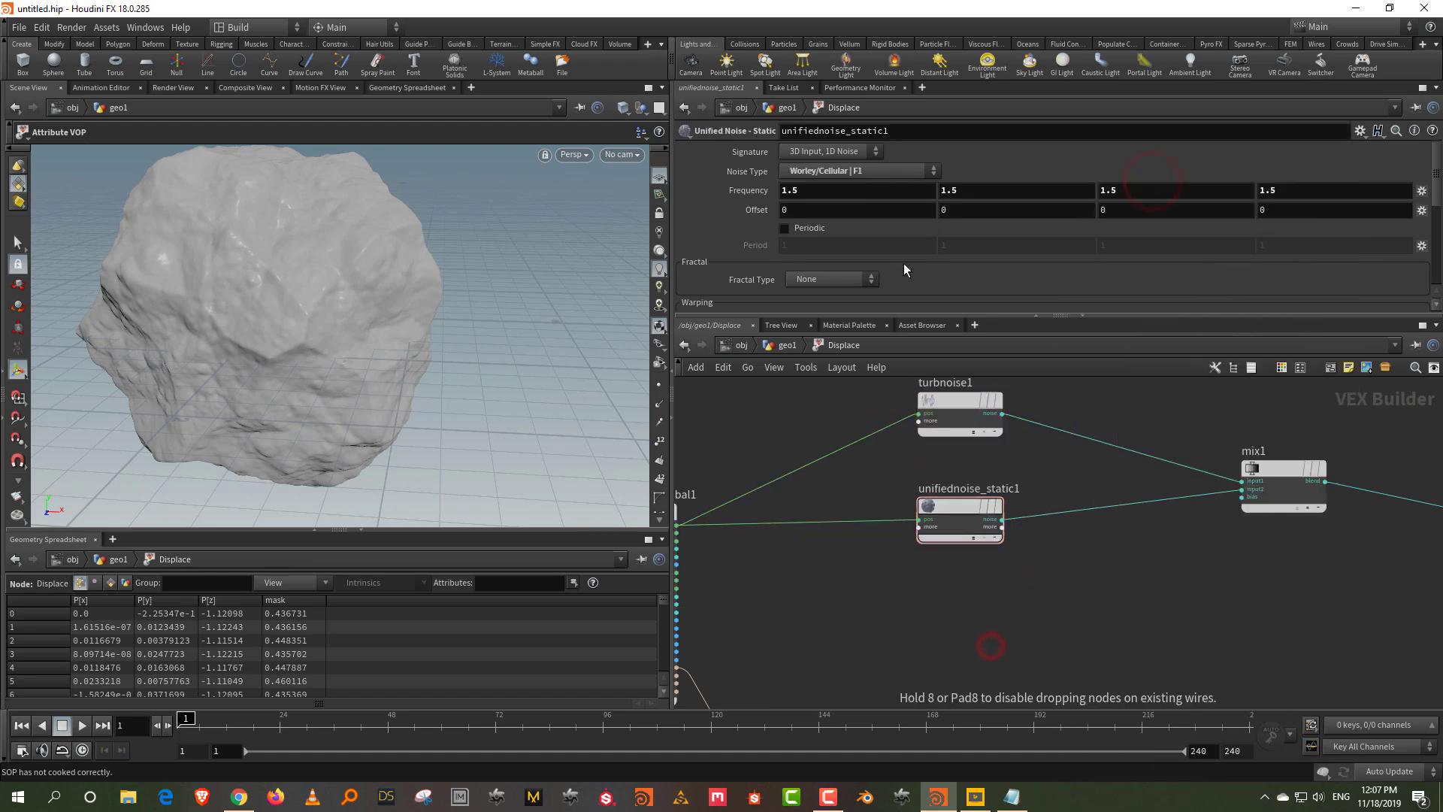
double_click(820, 151)
type("mask")
key("Return")
- Connect bind1's mask output to mix1's bias input
scroll(1148, 685, "up", 2)
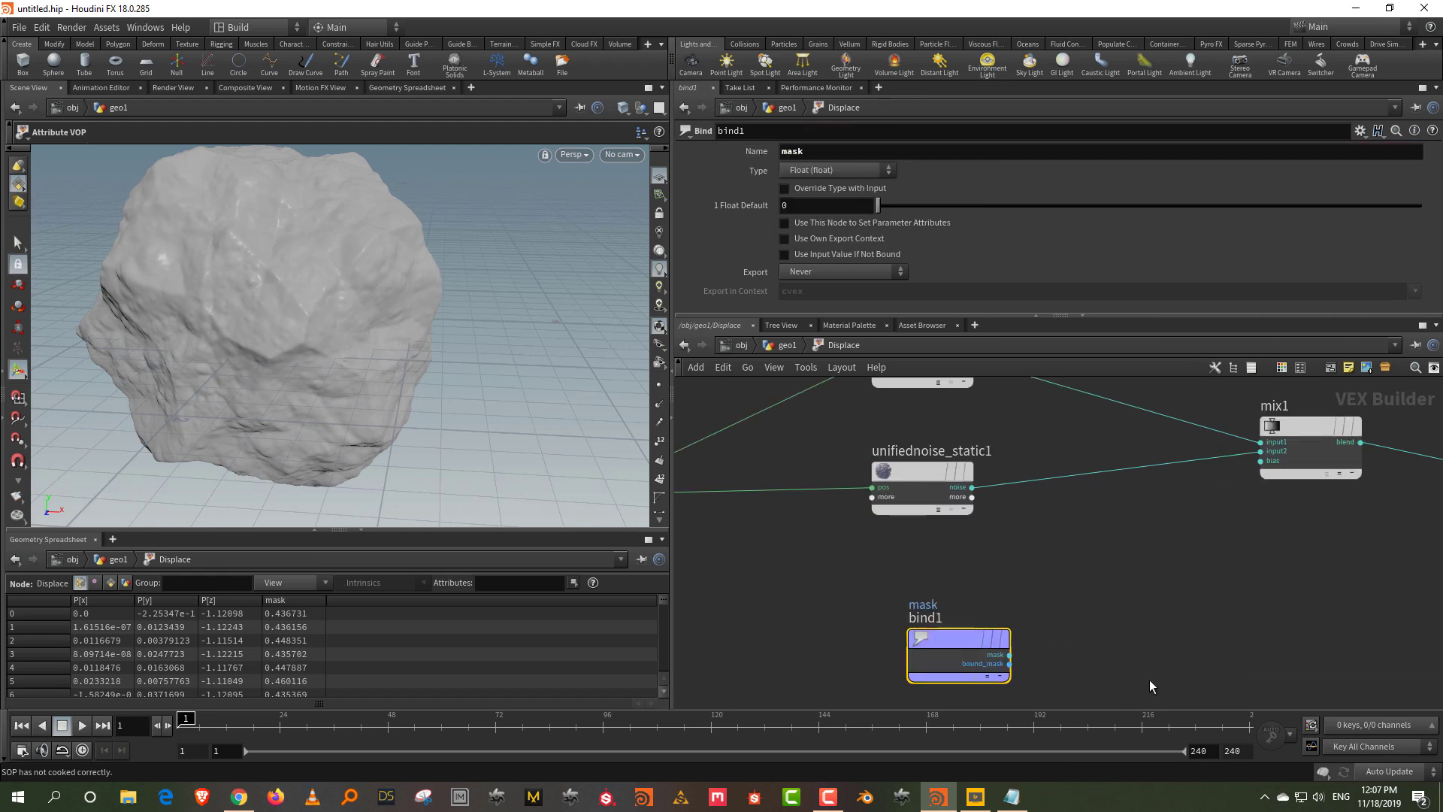
left_click(1009, 655)
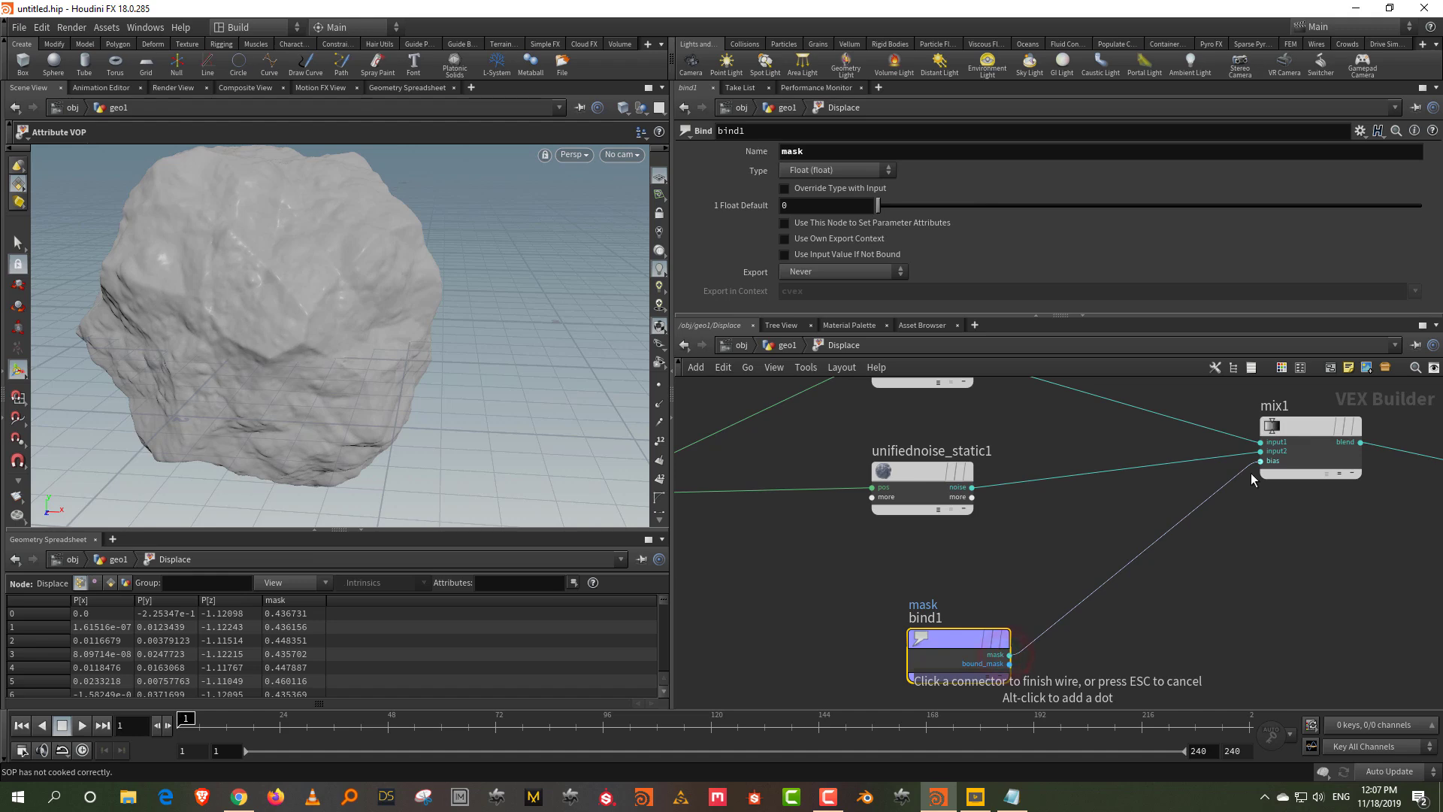
left_click(1252, 468)
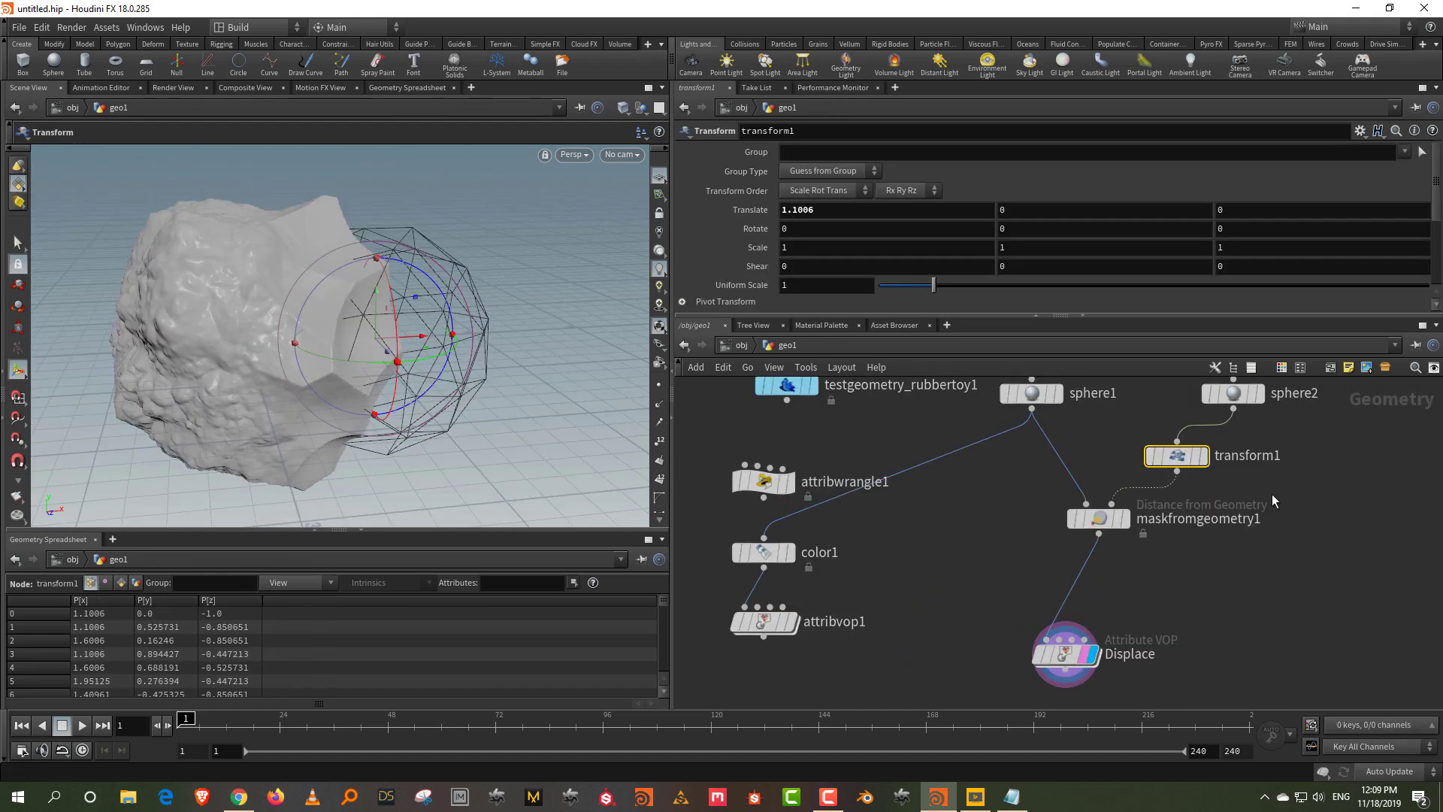
- Place transform1 directly beneath sphere2 and move its sphere along X to a translate of about 1.204
left_click_drag(1181, 449, 1240, 445)
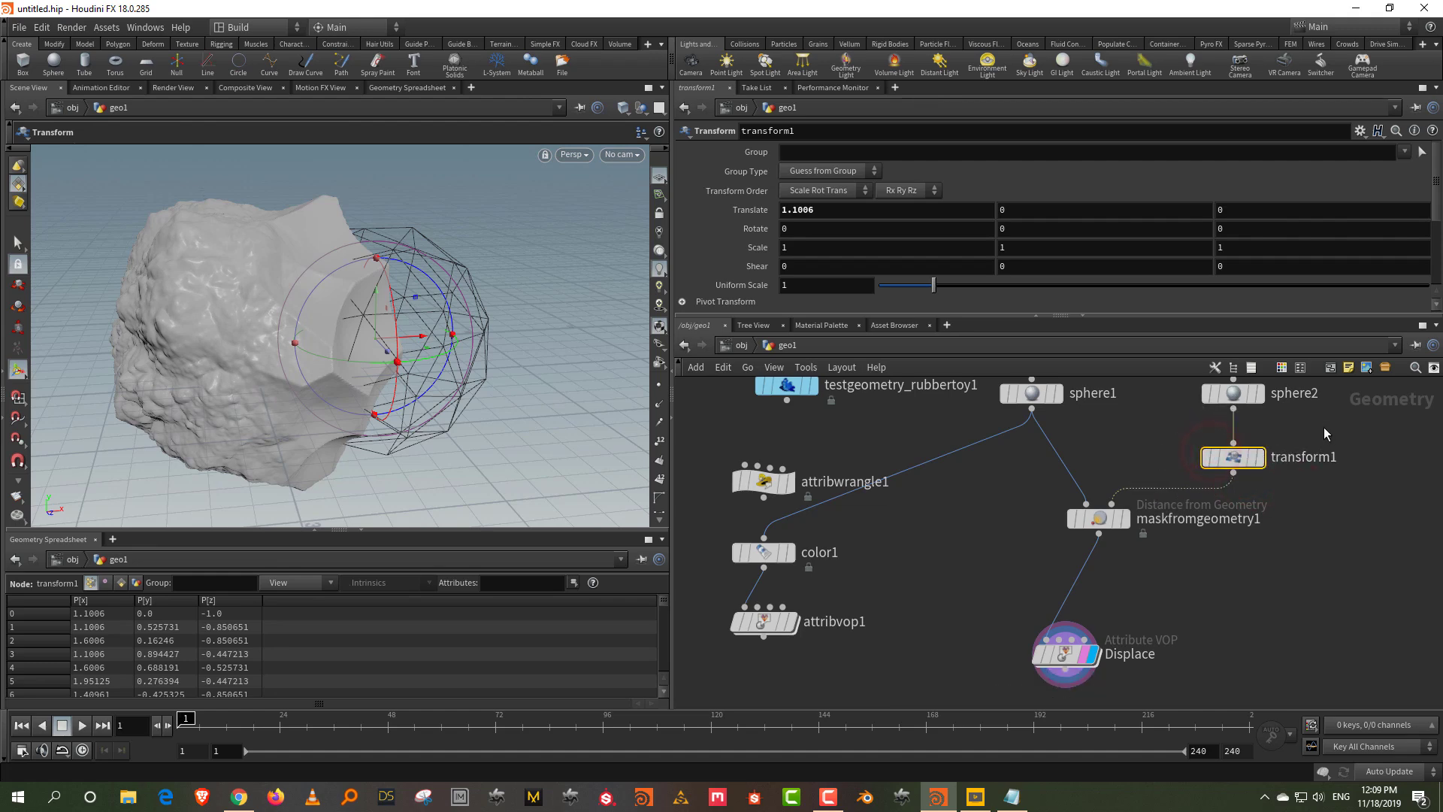
left_click_drag(421, 344, 489, 344)
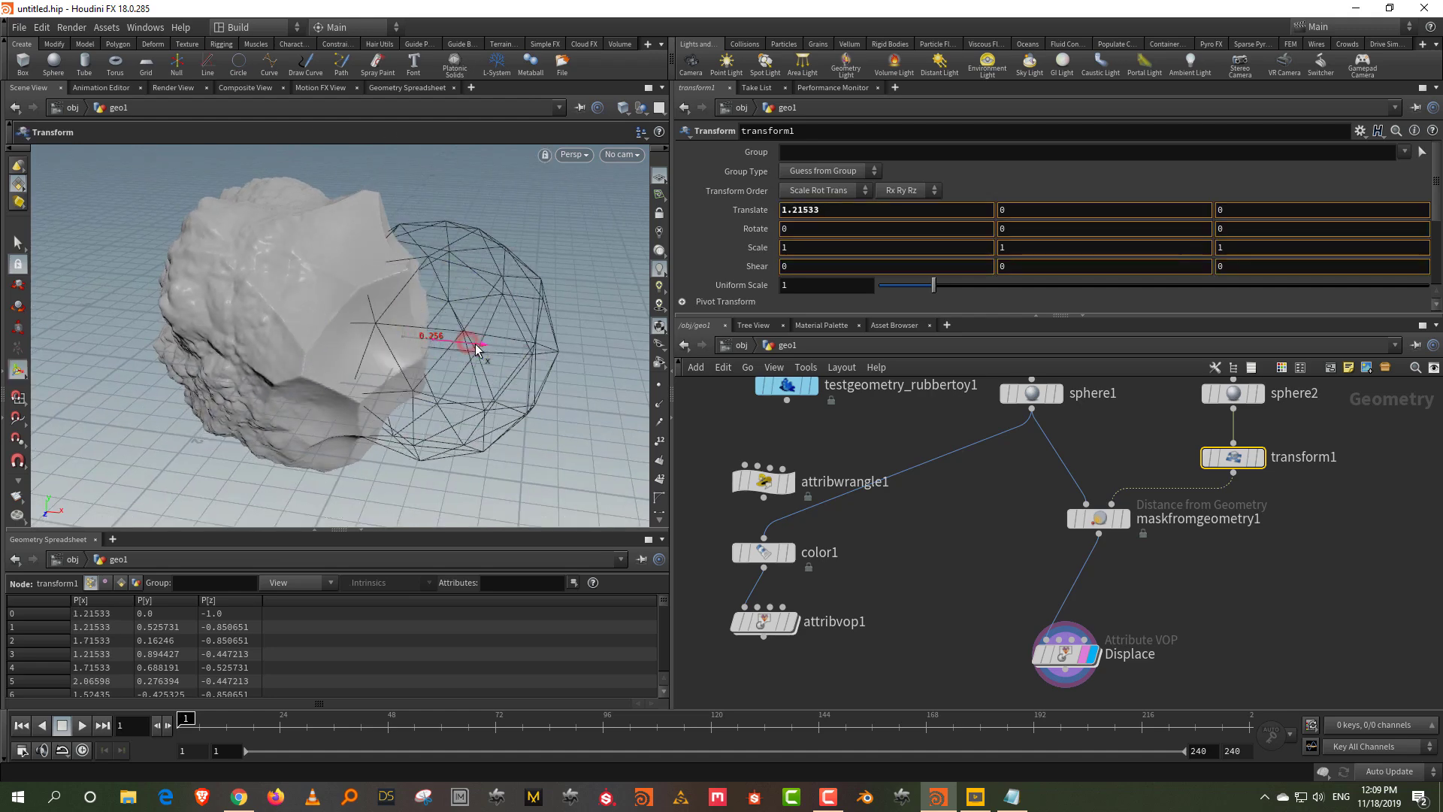
left_click(1310, 425)
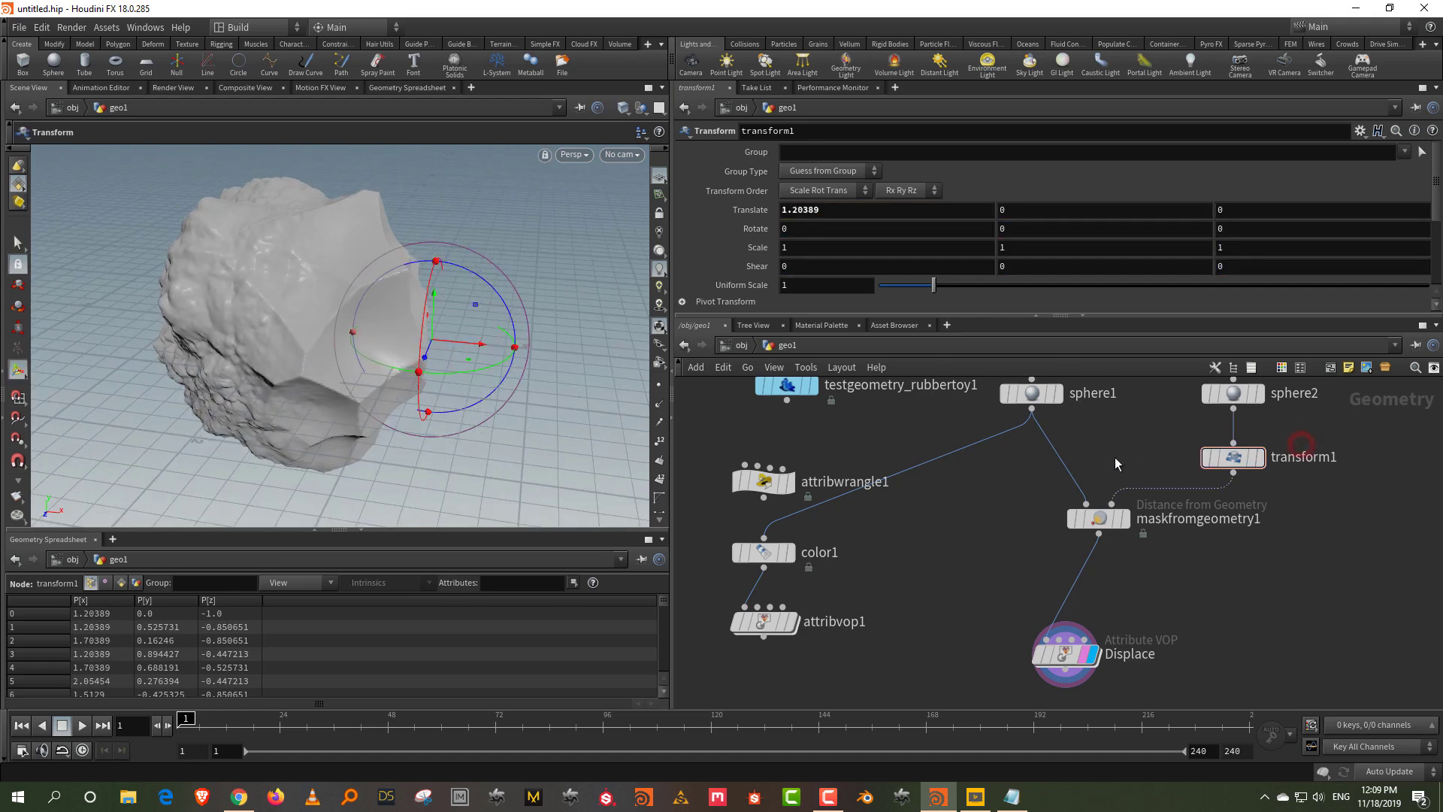
- Set maskfromgeometry1's radius to 1.09 and reshape its remap ramp with three added points, including a peak near 0.47 and a point near 0.64
left_click(1100, 517)
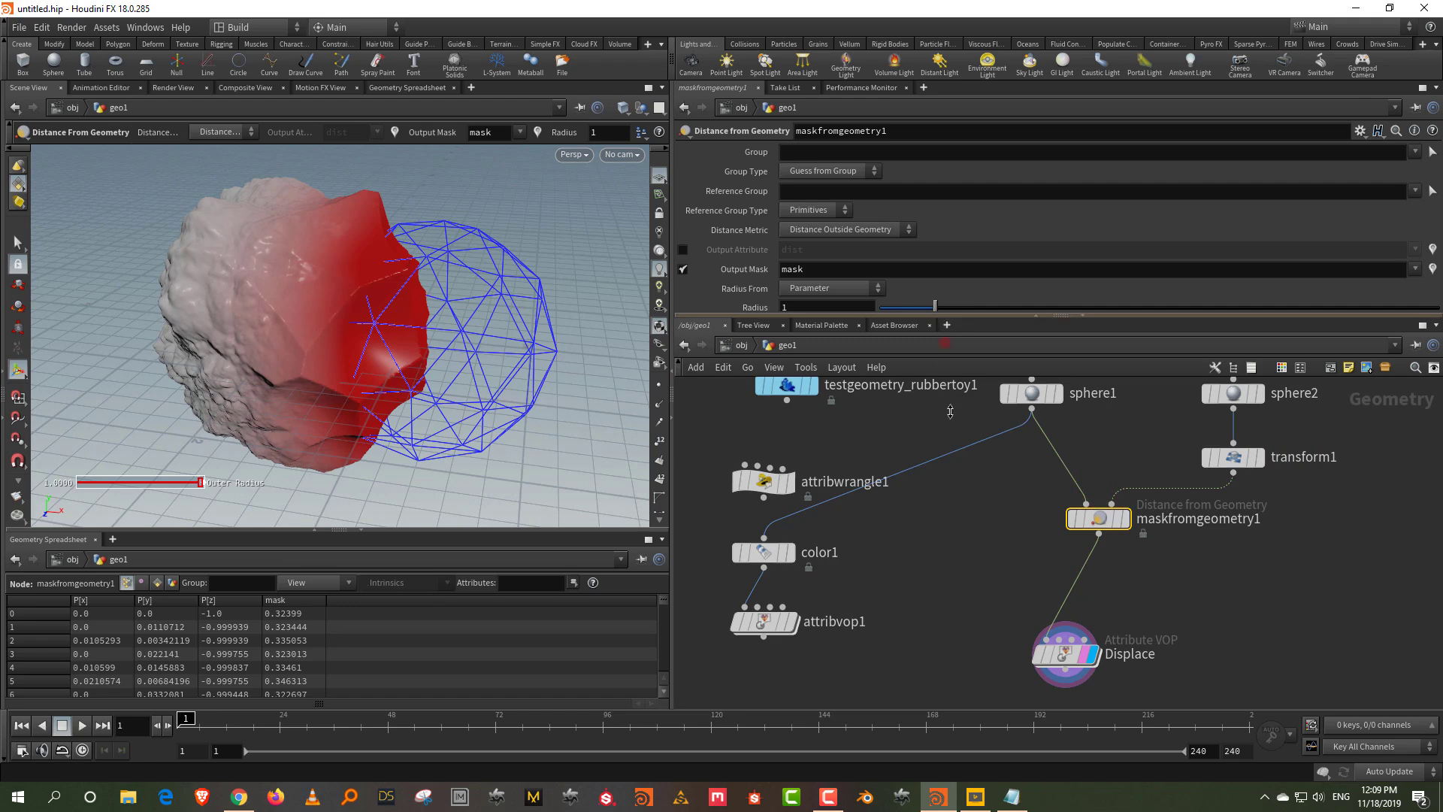
mouse_move(937, 308)
left_mouse_down()
mouse_move(1007, 304)
mouse_move(921, 302)
mouse_move(939, 300)
left_mouse_up()
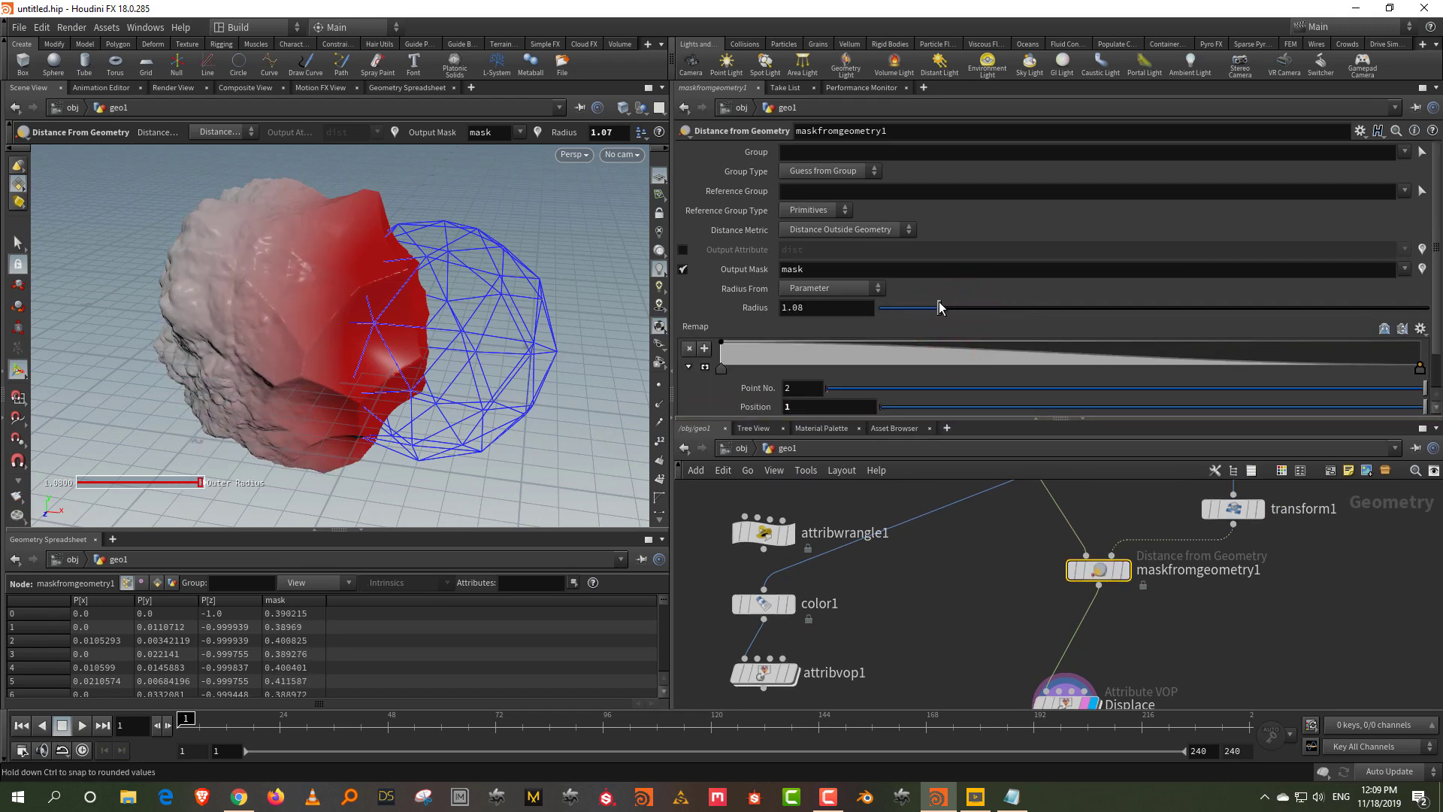
right_click(953, 348)
key("Escape")
left_click_drag(866, 349, 864, 358)
left_click_drag(1049, 365, 1052, 344)
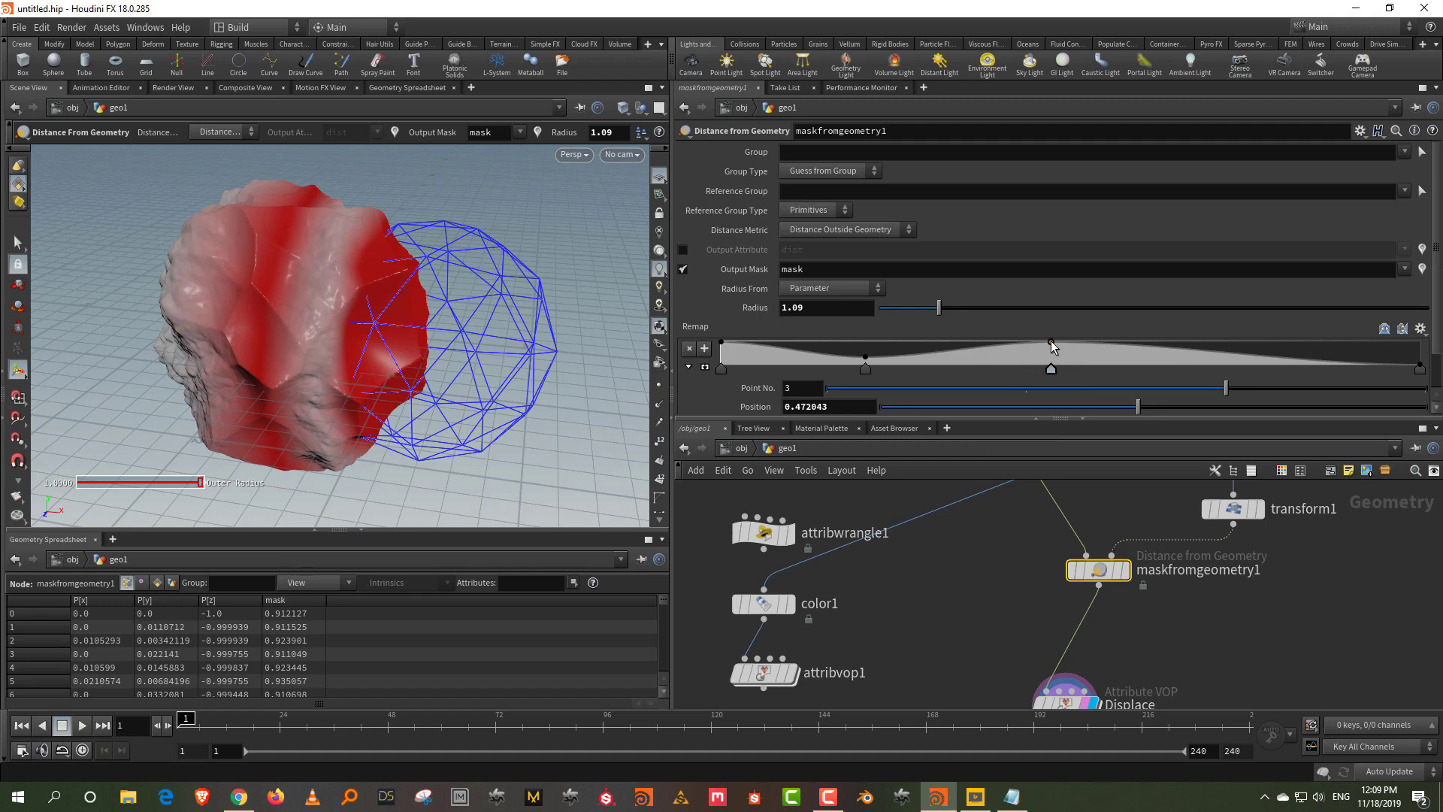
left_click_drag(1171, 351, 1167, 353)
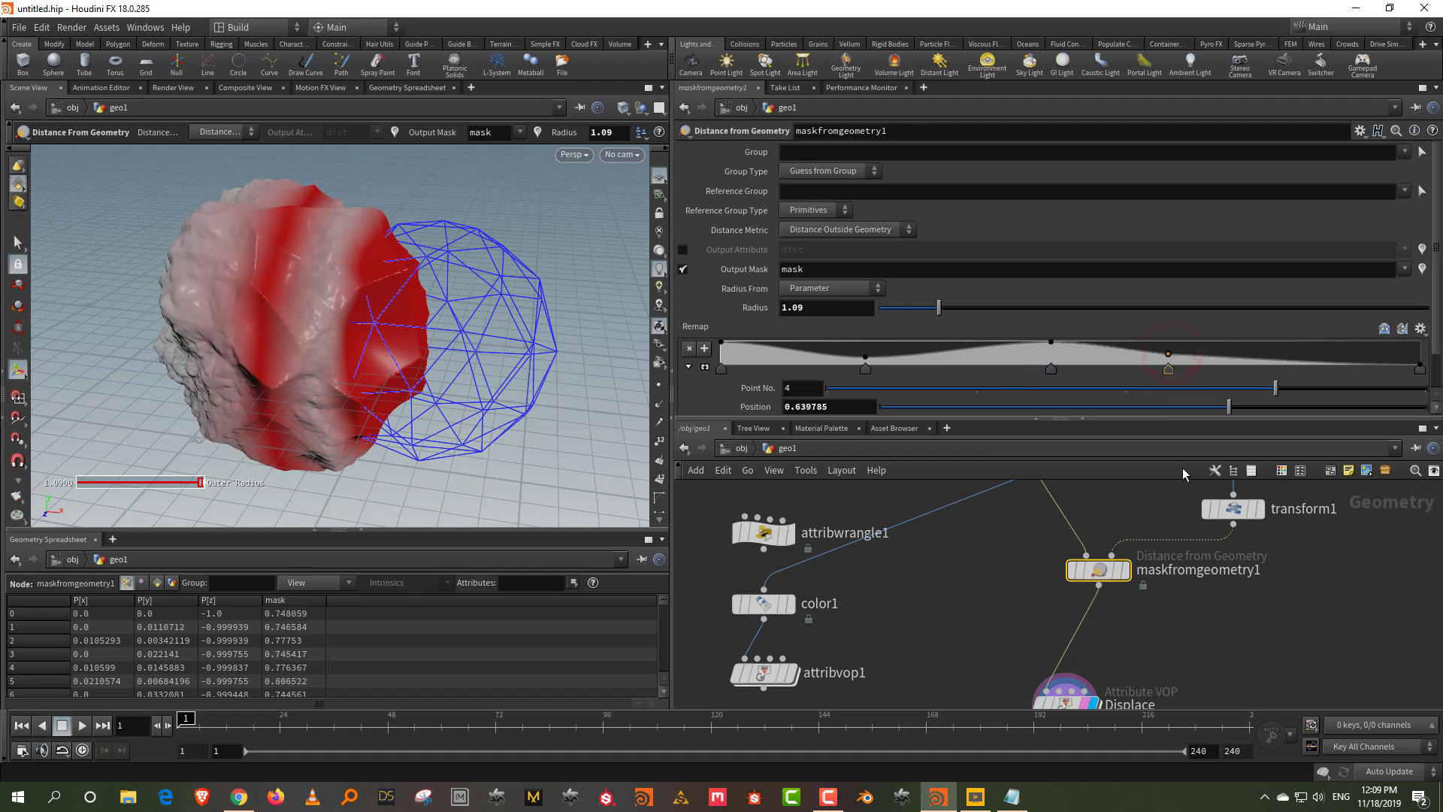
- Move the Displace node directly beneath maskfromgeometry1
left_click(1289, 618)
mouse_move(1202, 663)
left_mouse_down()
mouse_move(1014, 730)
mouse_move(1080, 664)
left_mouse_up()
left_click_drag(1158, 629, 950, 674)
left_click_drag(1340, 621, 1196, 502)
- Examine the blended displacement on the sphere from several angles and distances
left_click_drag(477, 341, 571, 364)
mouse_move(332, 275)
left_mouse_down("alt")
mouse_move(393, 264)
mouse_move(348, 290)
left_mouse_up("alt")
scroll(335, 272, "up", 2)
middle_click_drag(336, 272, 418, 242, "alt")
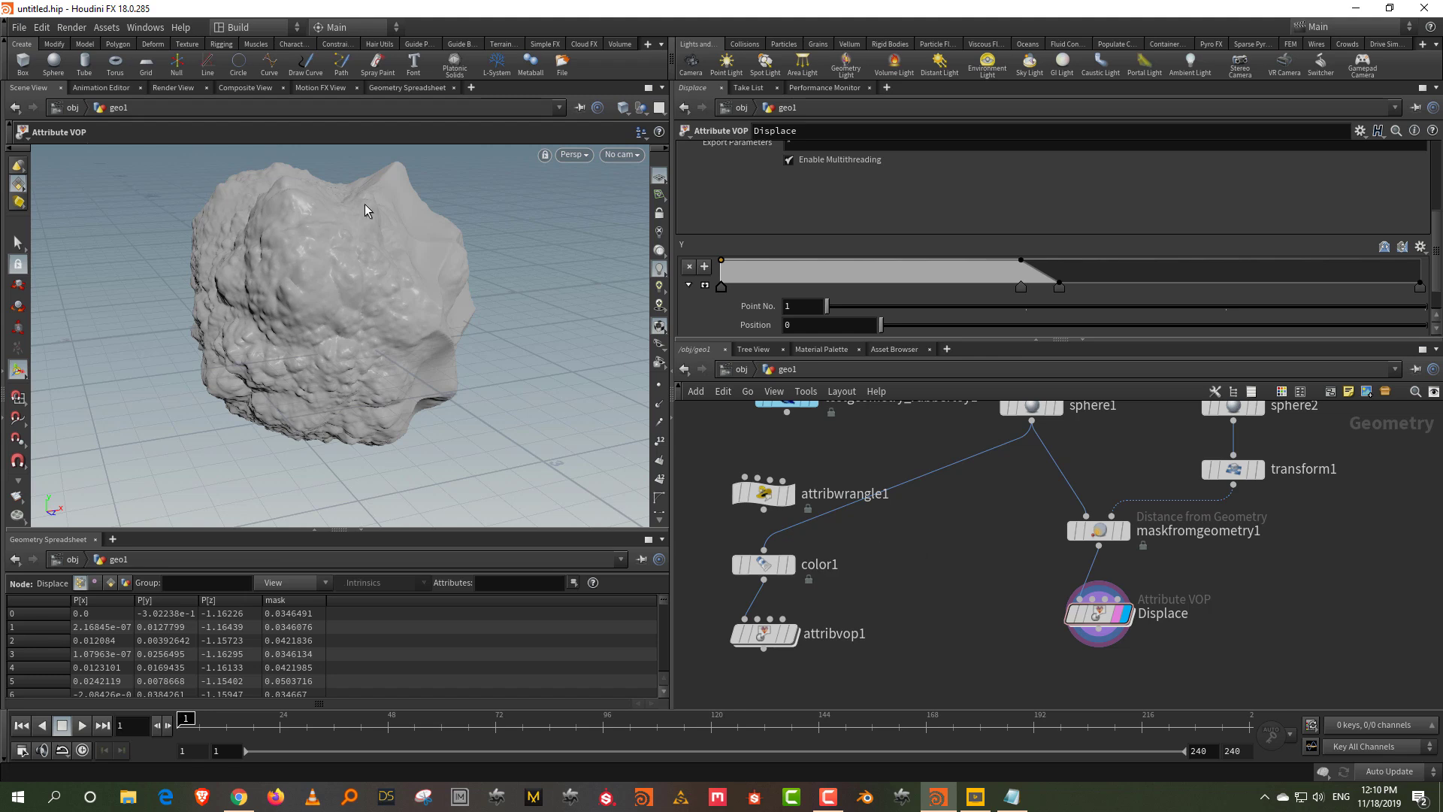
left_click_drag(408, 267, 338, 257, "alt")
right_click_drag(338, 258, 451, 210, "alt")
left_click_drag(430, 289, 392, 228, "alt")
right_click_drag(392, 229, 368, 286, "alt")
left_click_drag(367, 287, 357, 188, "alt")
left_click_drag(383, 259, 381, 258, "alt")
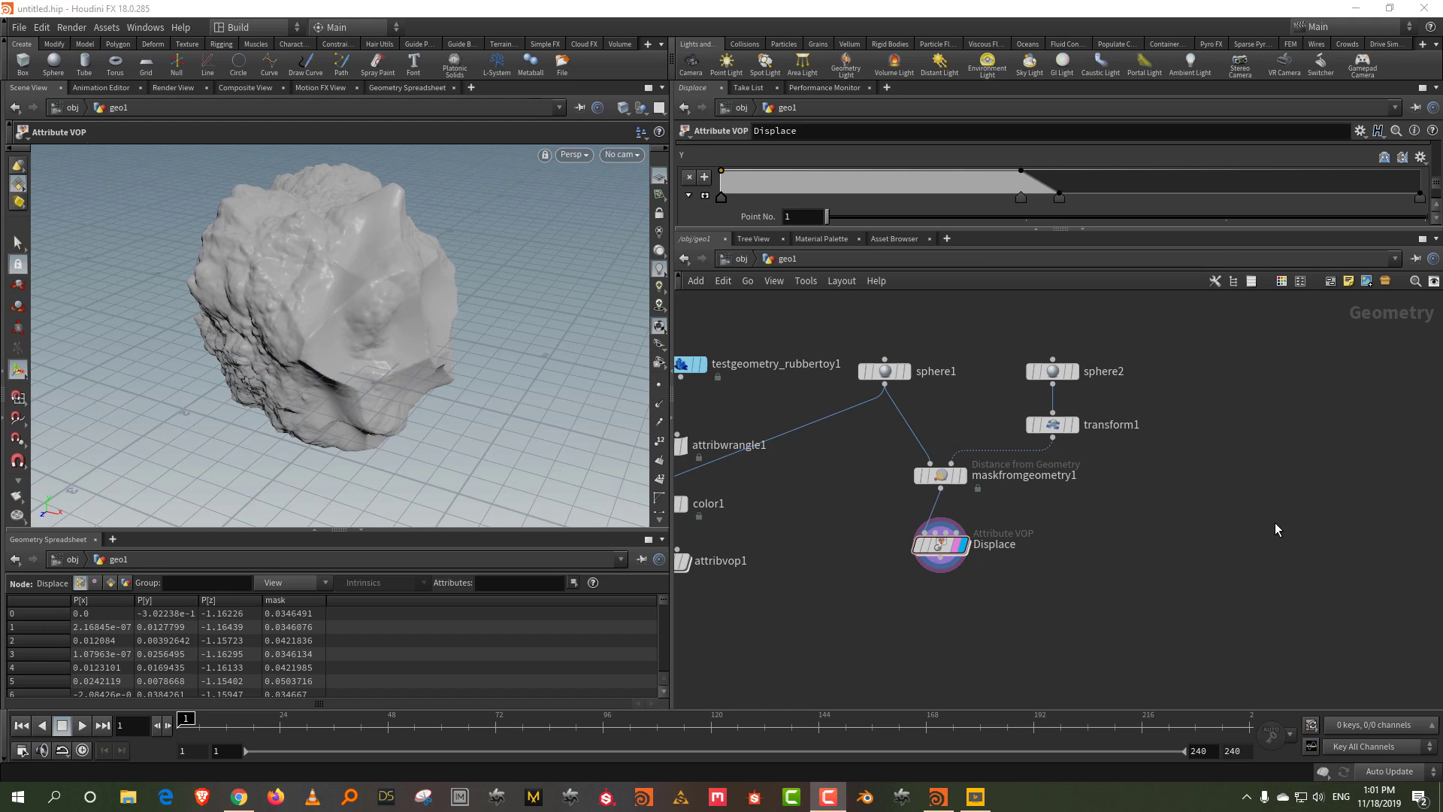
- Add a Grid node in the empty area beside sphere2 and set it as the displayed node
middle_click_drag(1299, 450, 1085, 476)
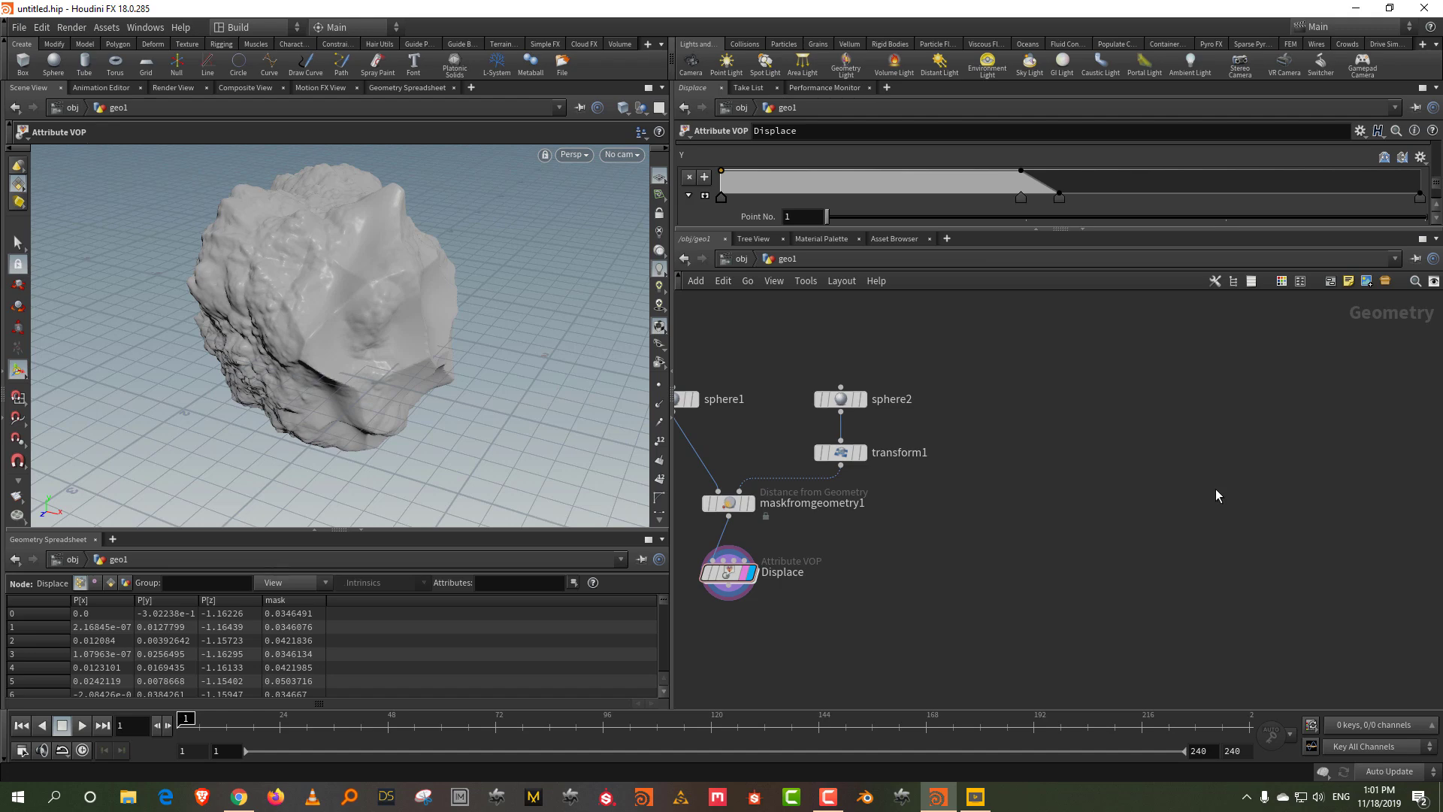
key("Tab")
type("gr")
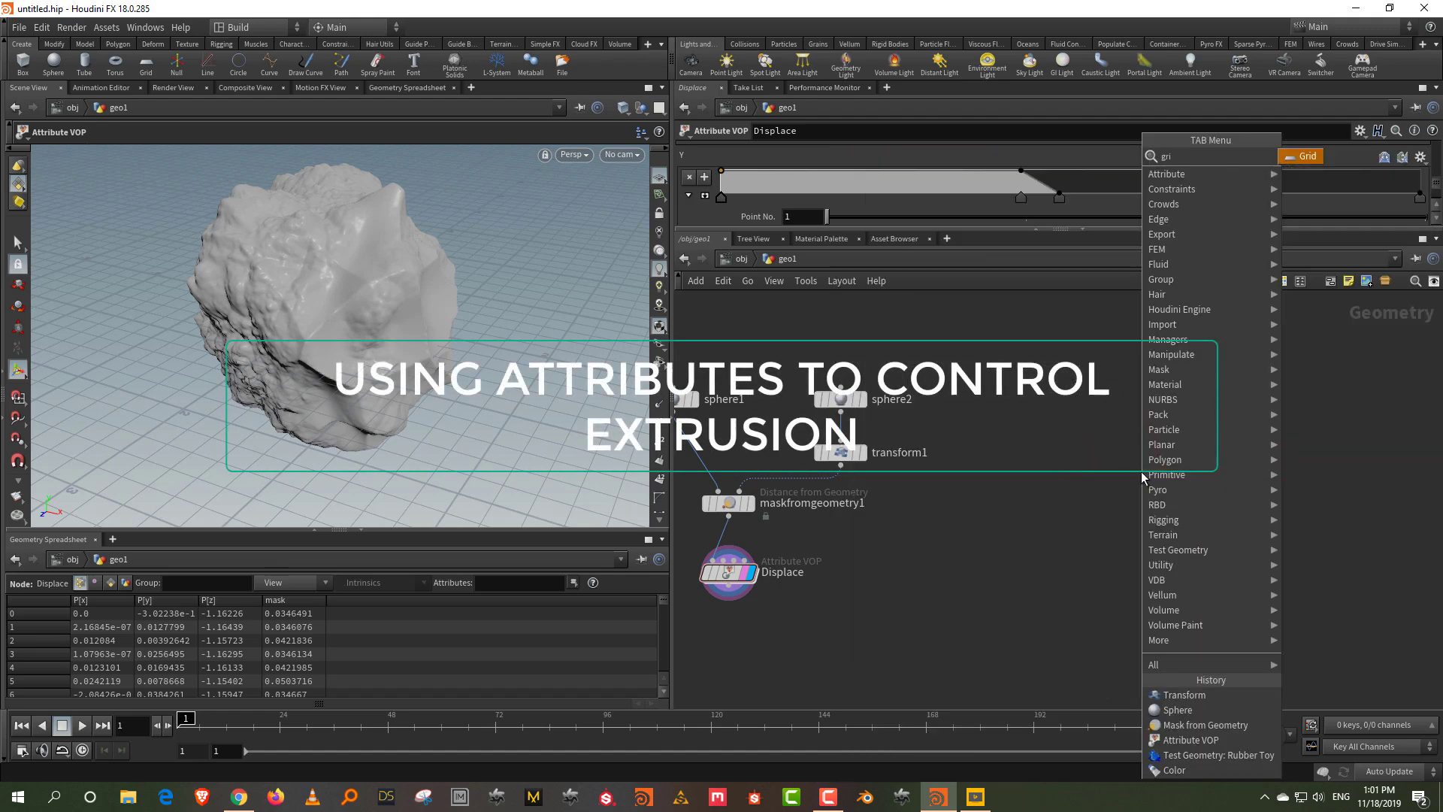
left_click(1306, 156)
left_click(1152, 426)
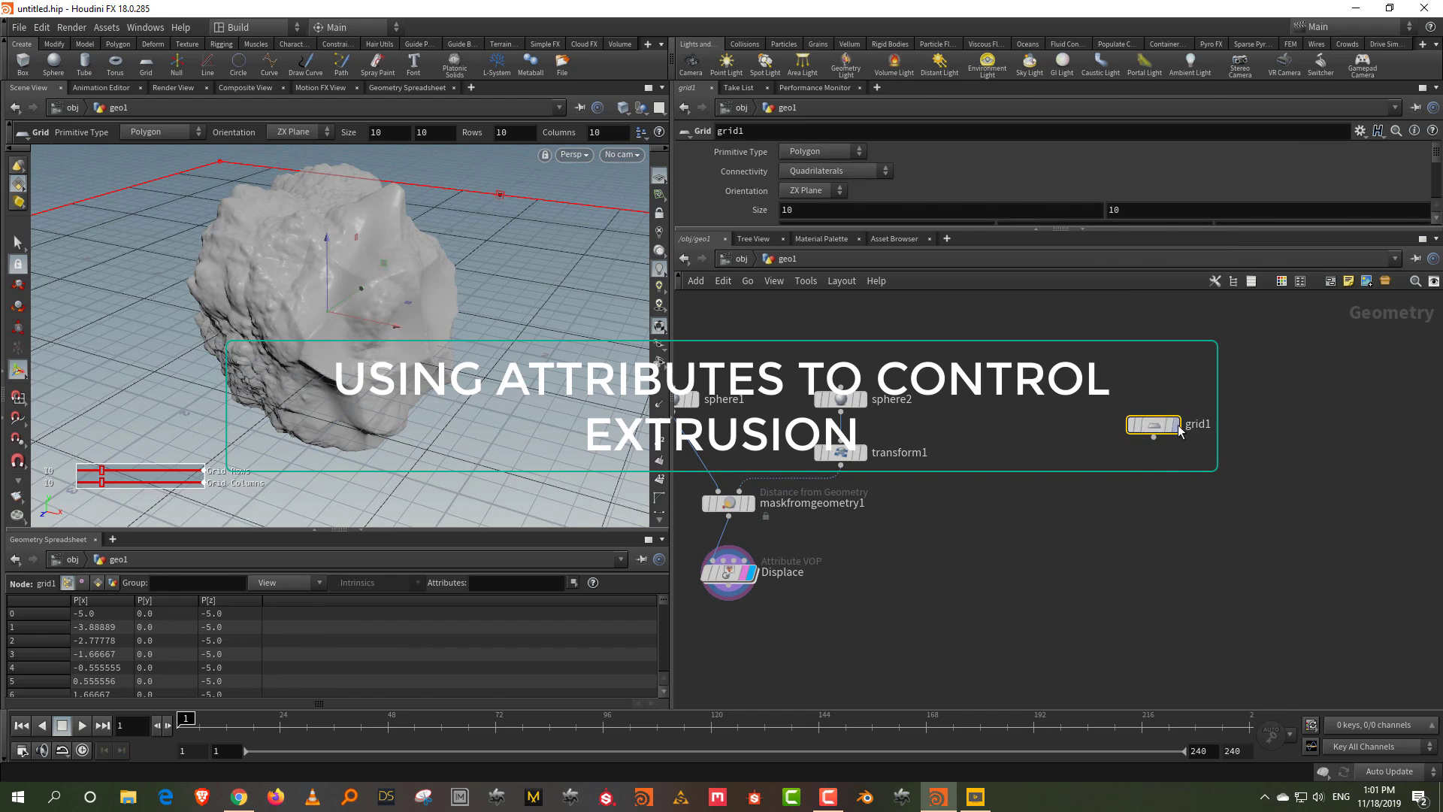
left_click(1176, 424)
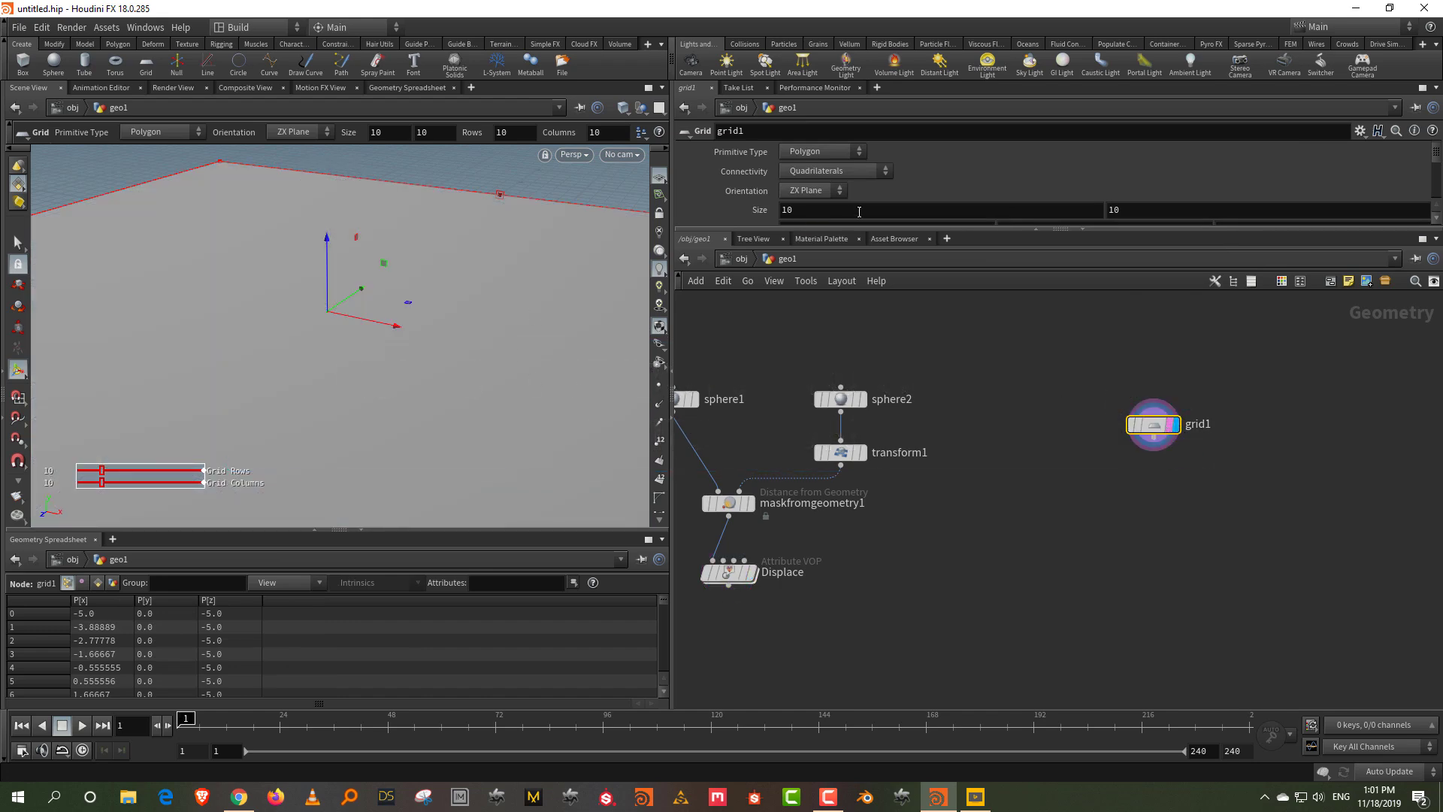
- Enlarge the parameter area, collapse the geometry spreadsheet, and show the grid shaded with its wireframe
left_click_drag(851, 228, 869, 374)
left_click(362, 529)
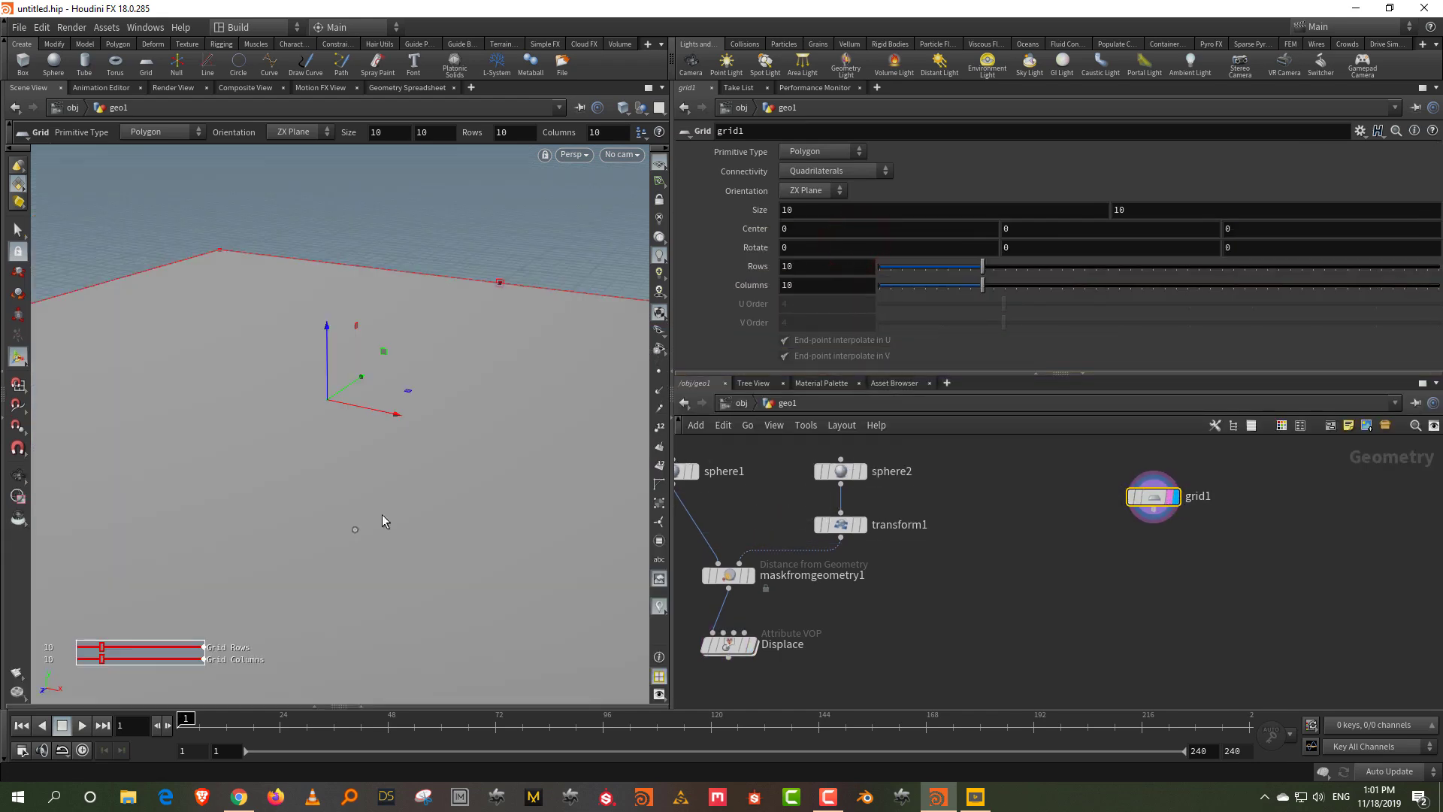
key("shift+w")
left_click_drag(449, 453, 438, 473, "alt")
scroll(415, 395, "down", 3)
key("shift+w")
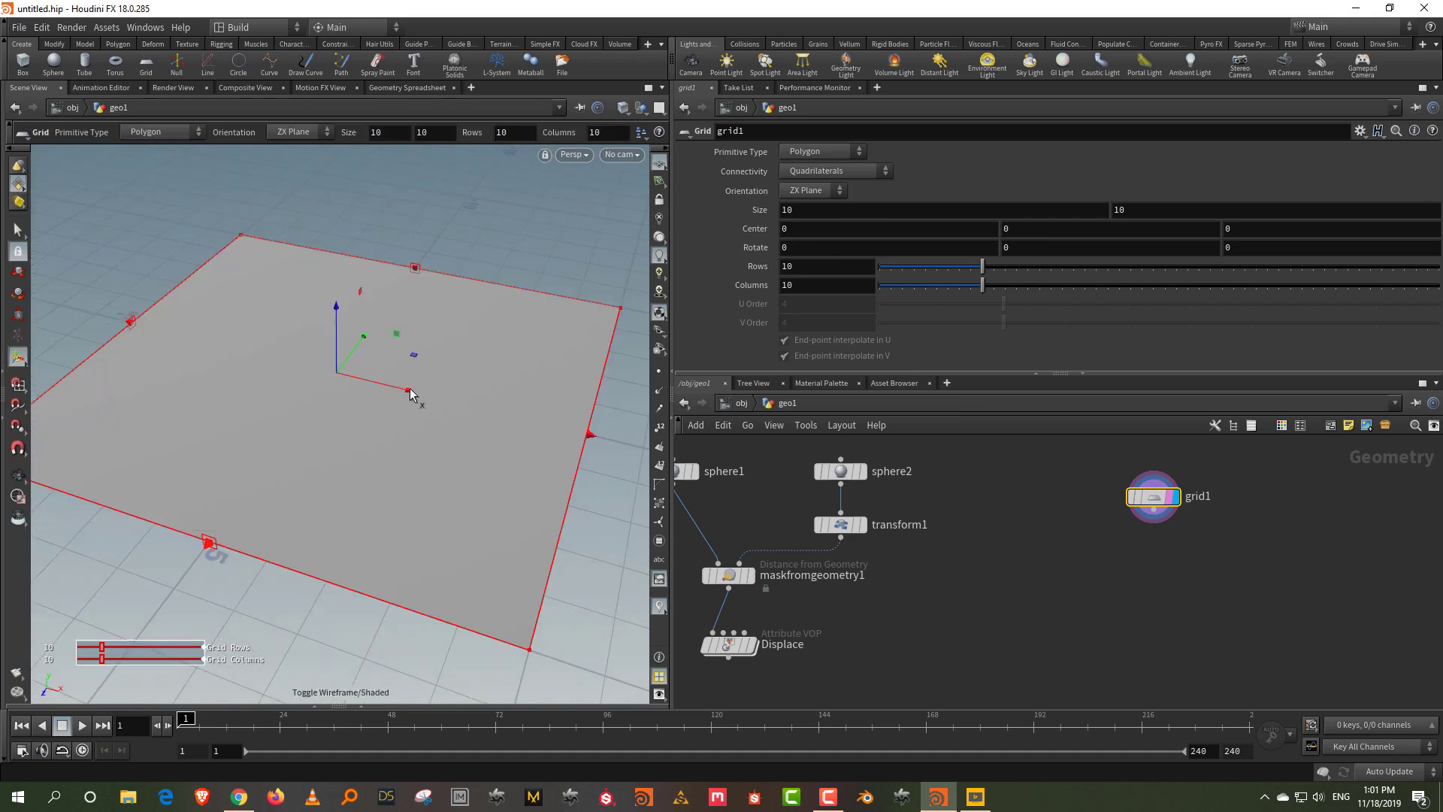
key("shift+w")
mouse_move(403, 324)
left_mouse_down("alt")
mouse_move(406, 346)
mouse_move(449, 302)
left_mouse_up("alt")
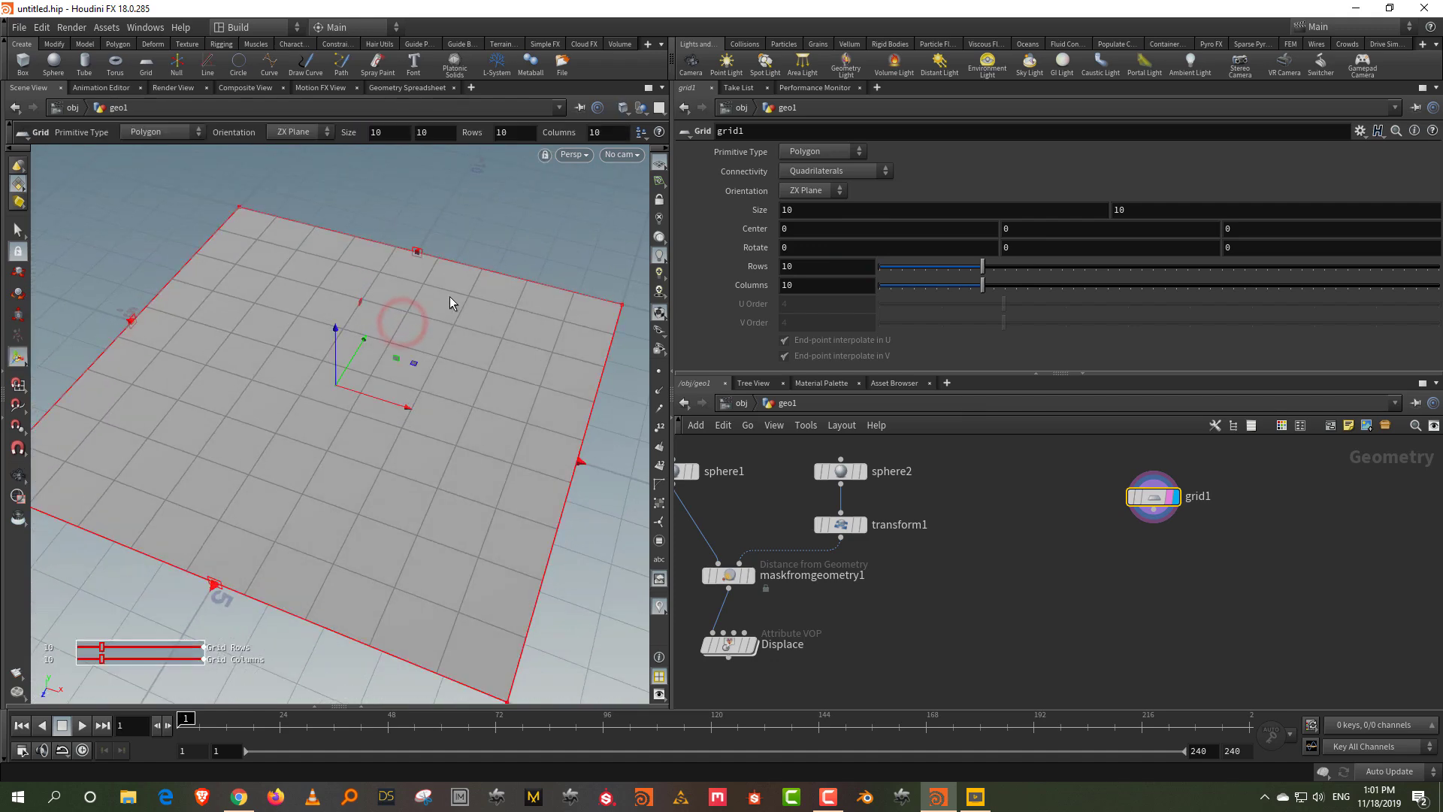
- Set grid1's rows and columns to 33 and give the network view more room
left_click(1247, 270)
left_click(1246, 288)
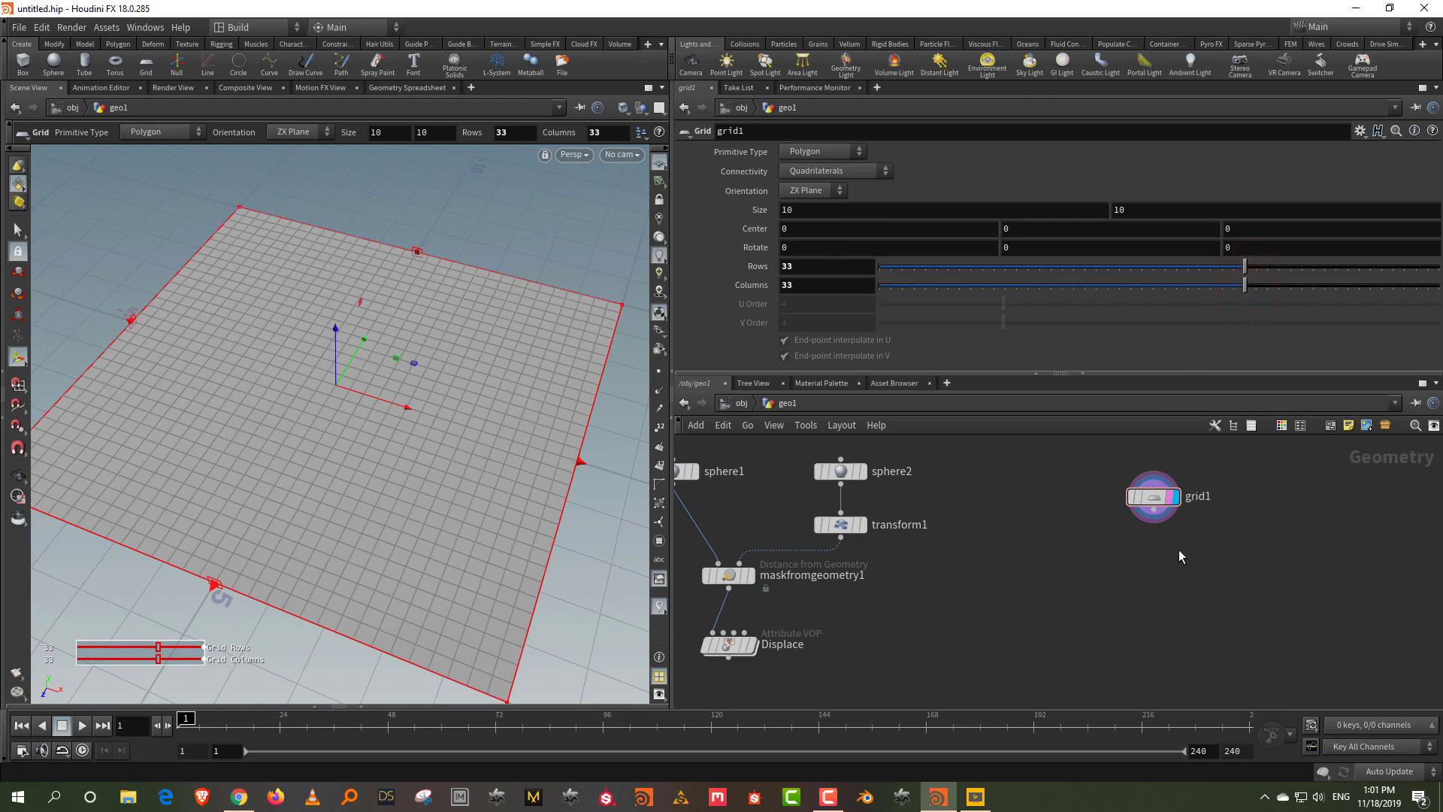
left_click_drag(1168, 378, 1167, 305)
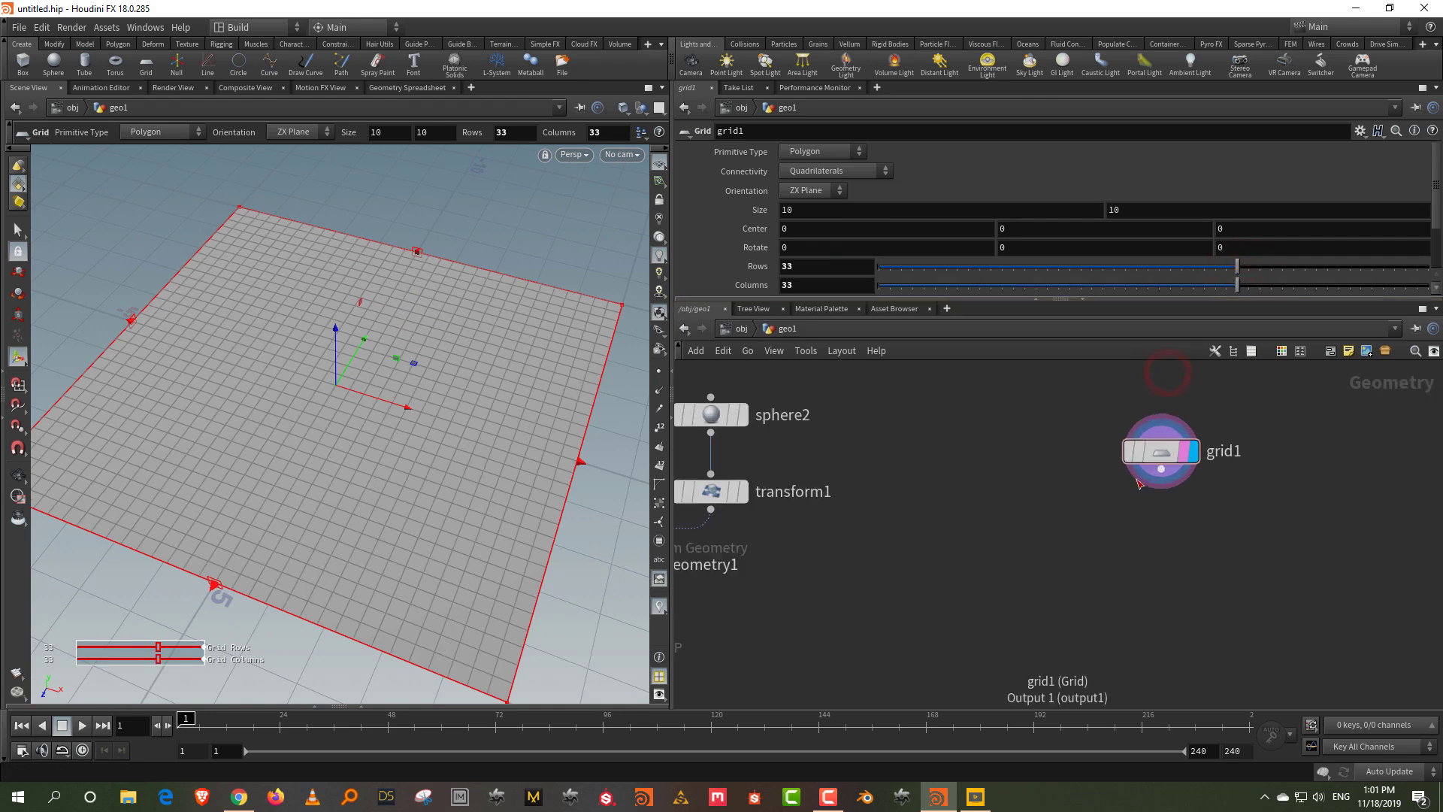
- Add an Attribute Noise node below grid1, wire it to the grid's output and display it
scroll(1107, 492, "up", 3)
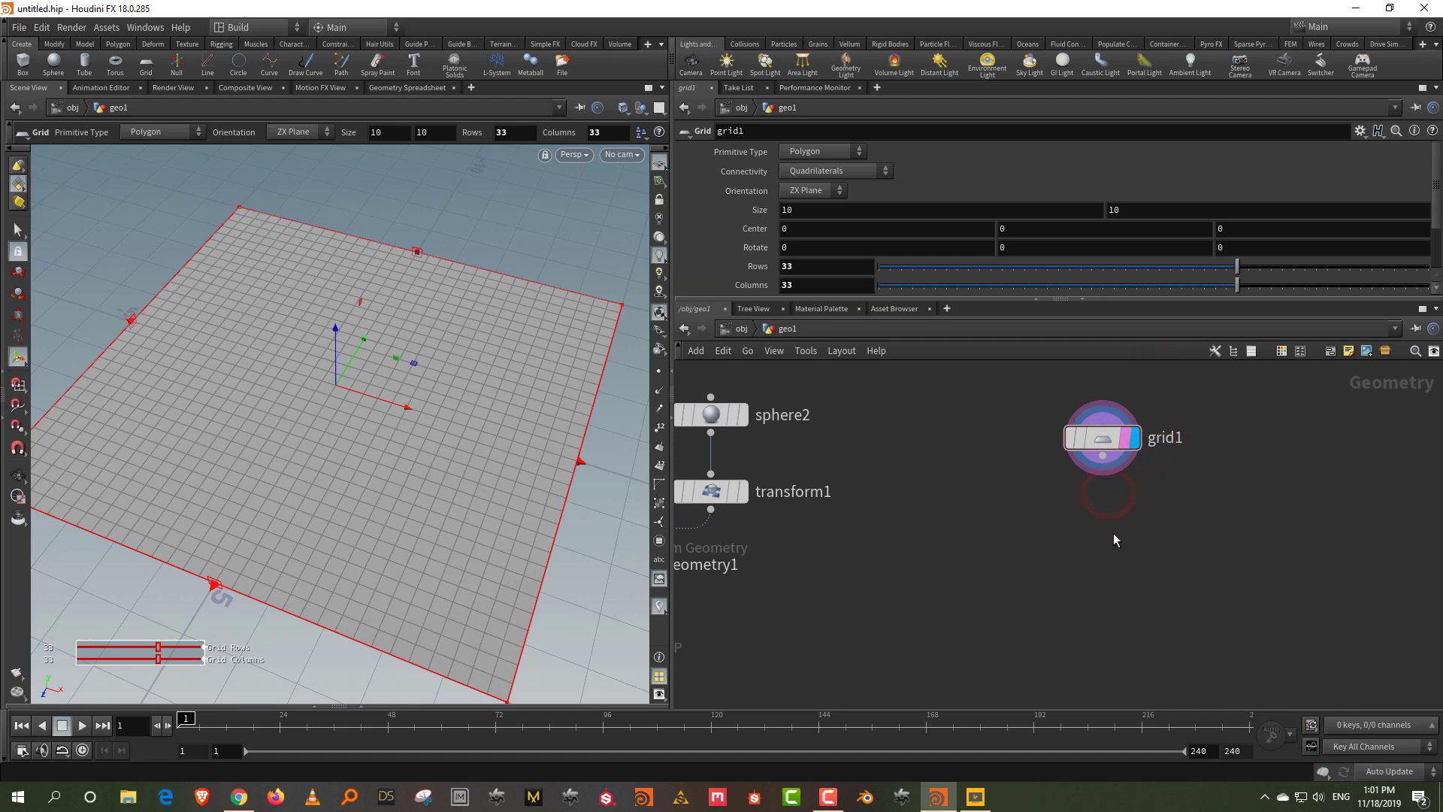
key("Tab")
type("noise")
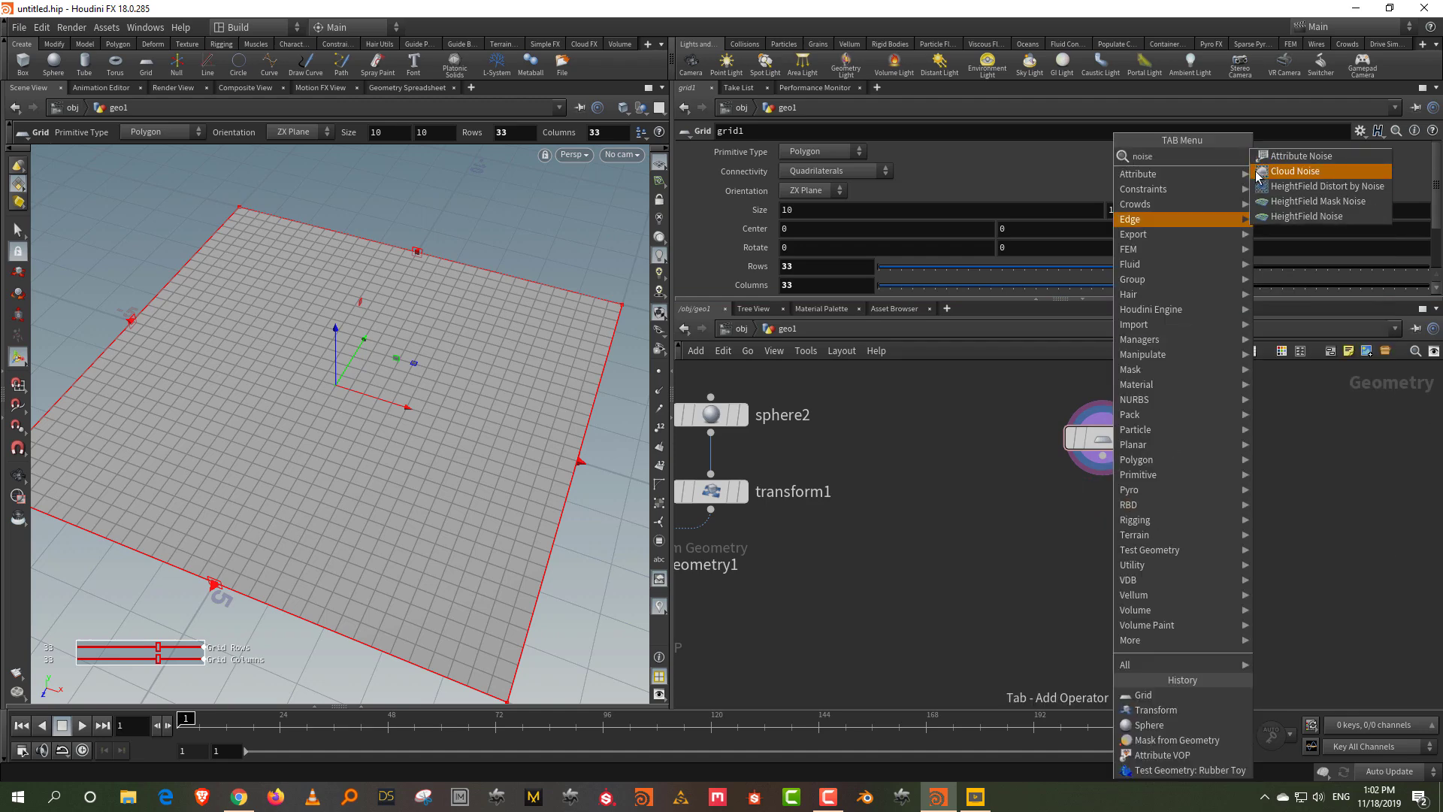
key("Return")
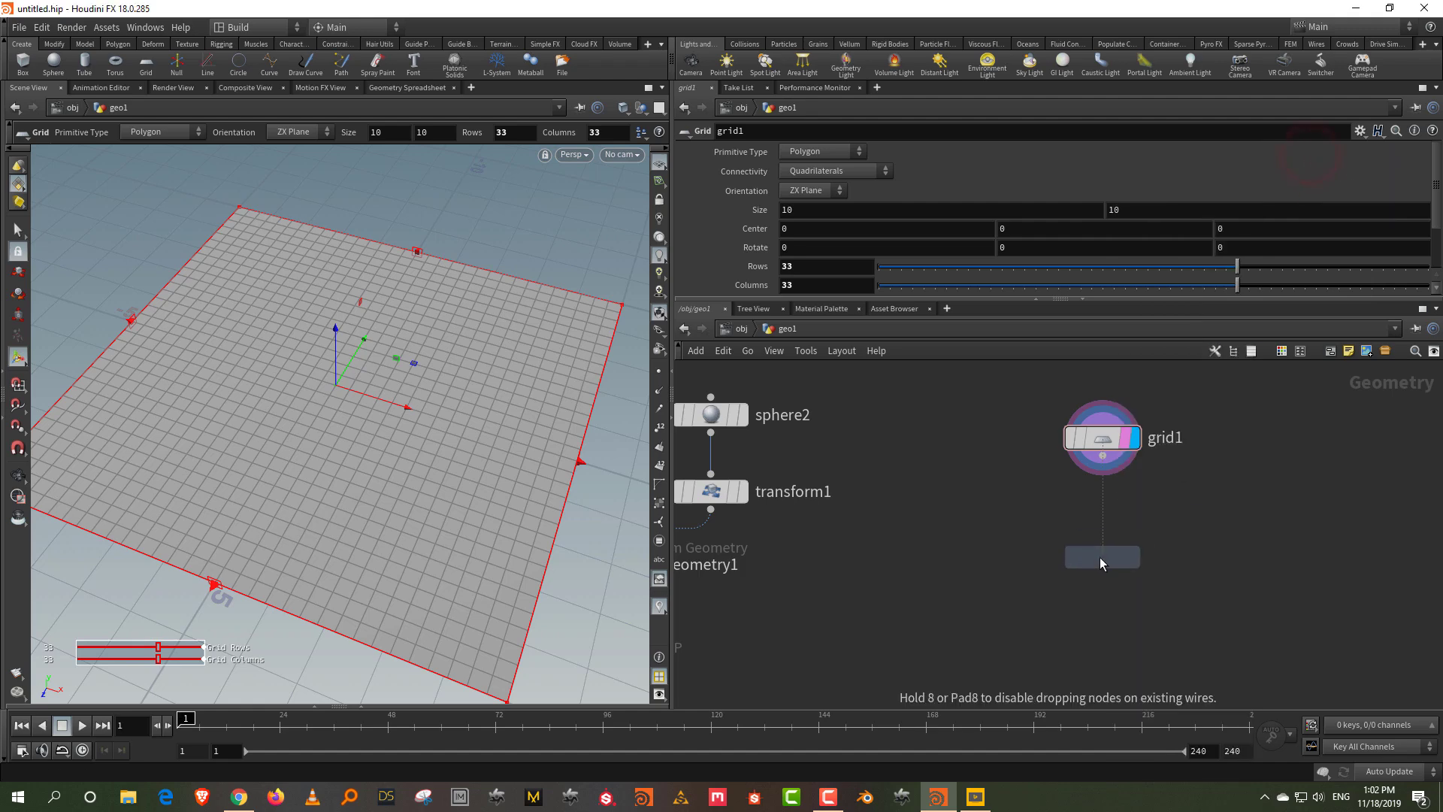
left_click(1098, 557)
left_click(1102, 458)
left_click(1131, 564)
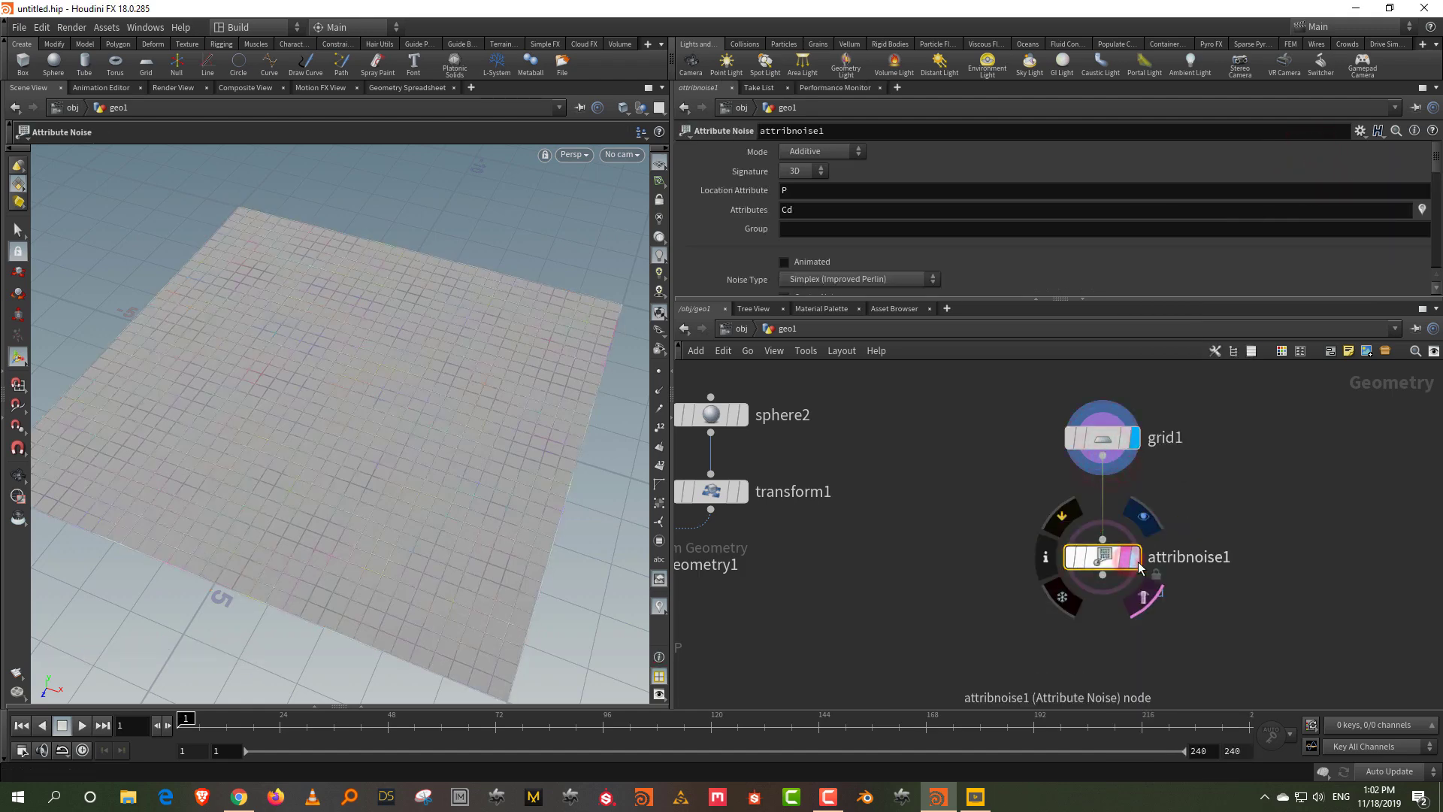
left_click(1134, 557)
- Set attribnoise1's element size to 3.95 and its fractal roughness to 0.354
left_click_drag(771, 298, 774, 390)
scroll(940, 294, "down", 2)
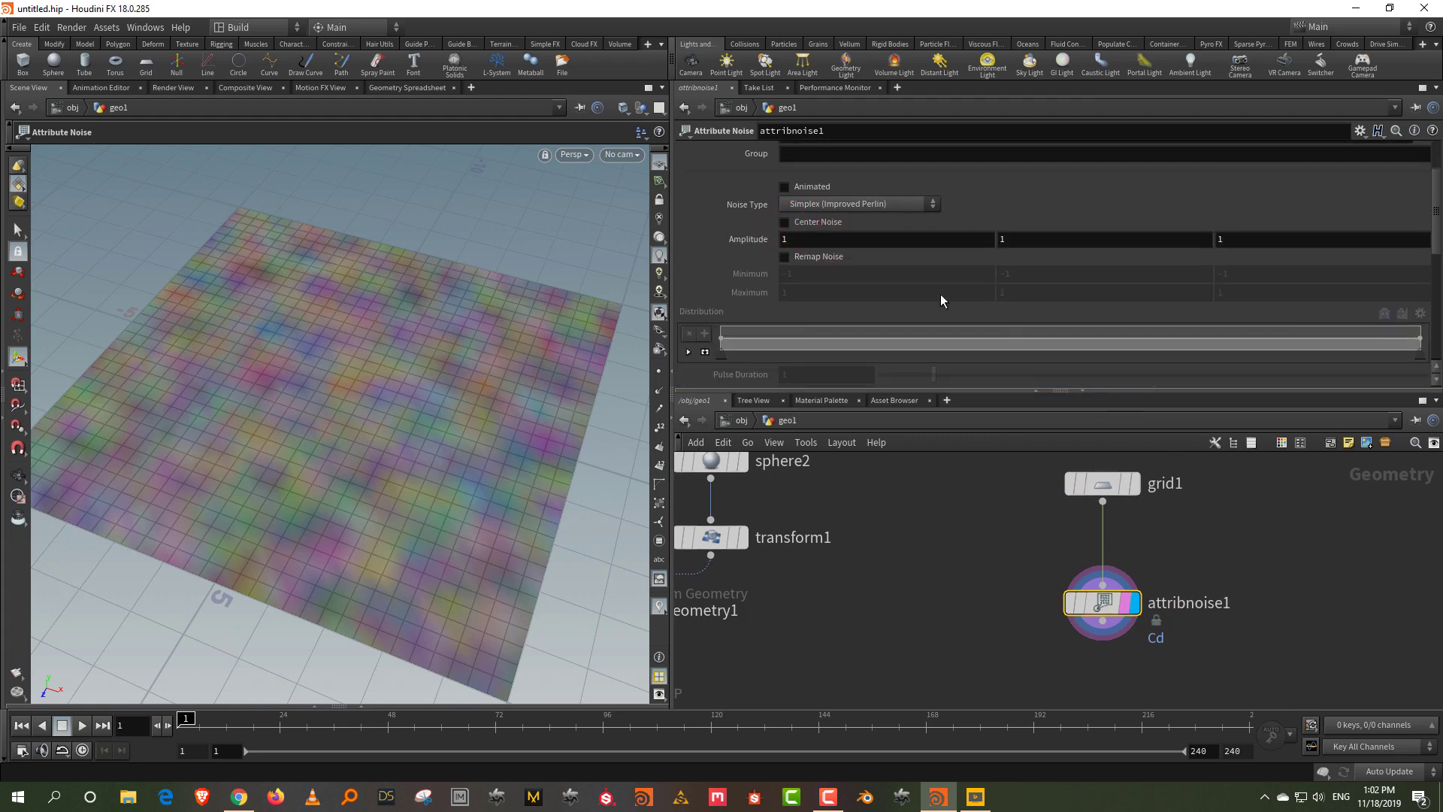
scroll(940, 295, "up", 2)
scroll(917, 297, "down", 2)
scroll(916, 297, "down", 3)
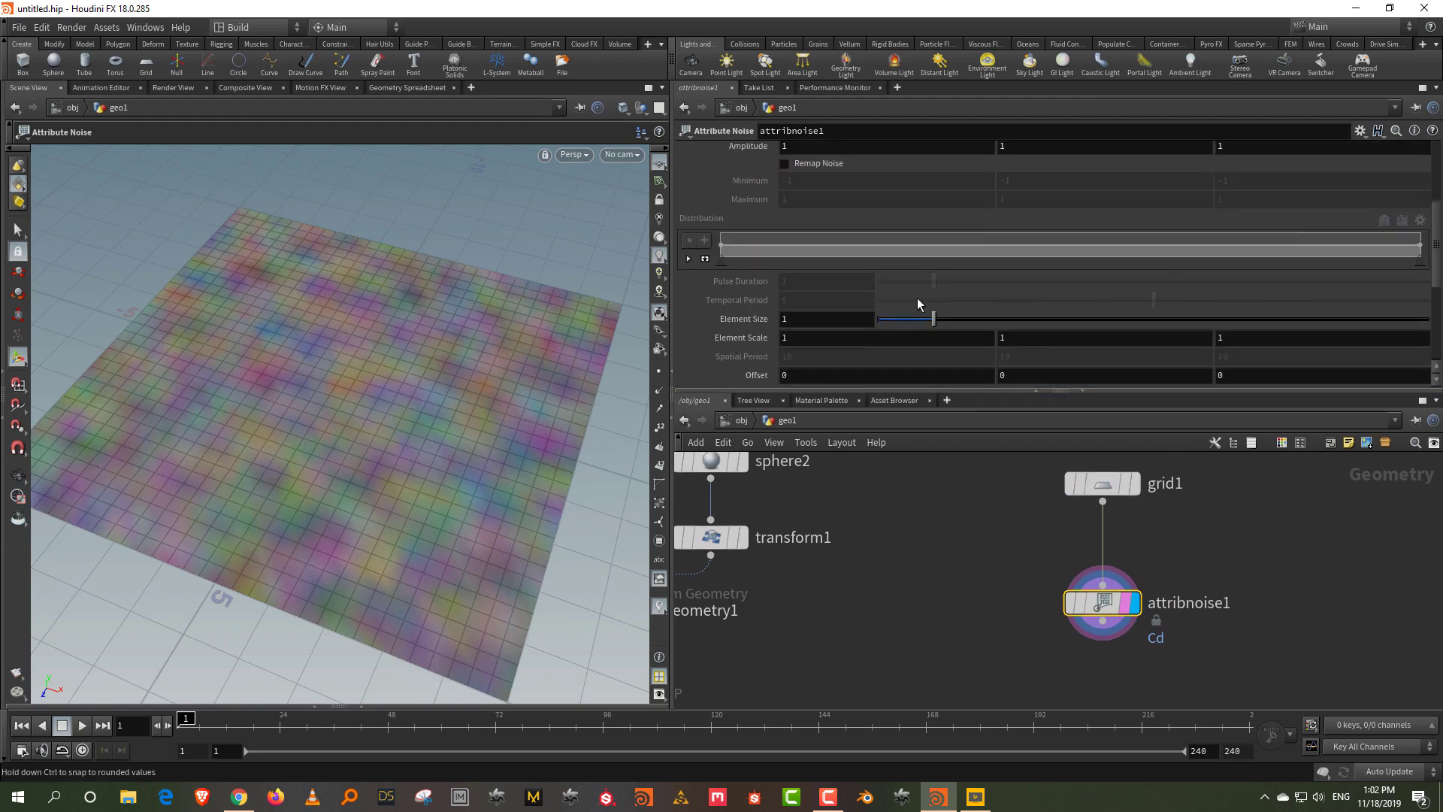
left_click_drag(934, 281, 1097, 292)
scroll(756, 302, "down", 3)
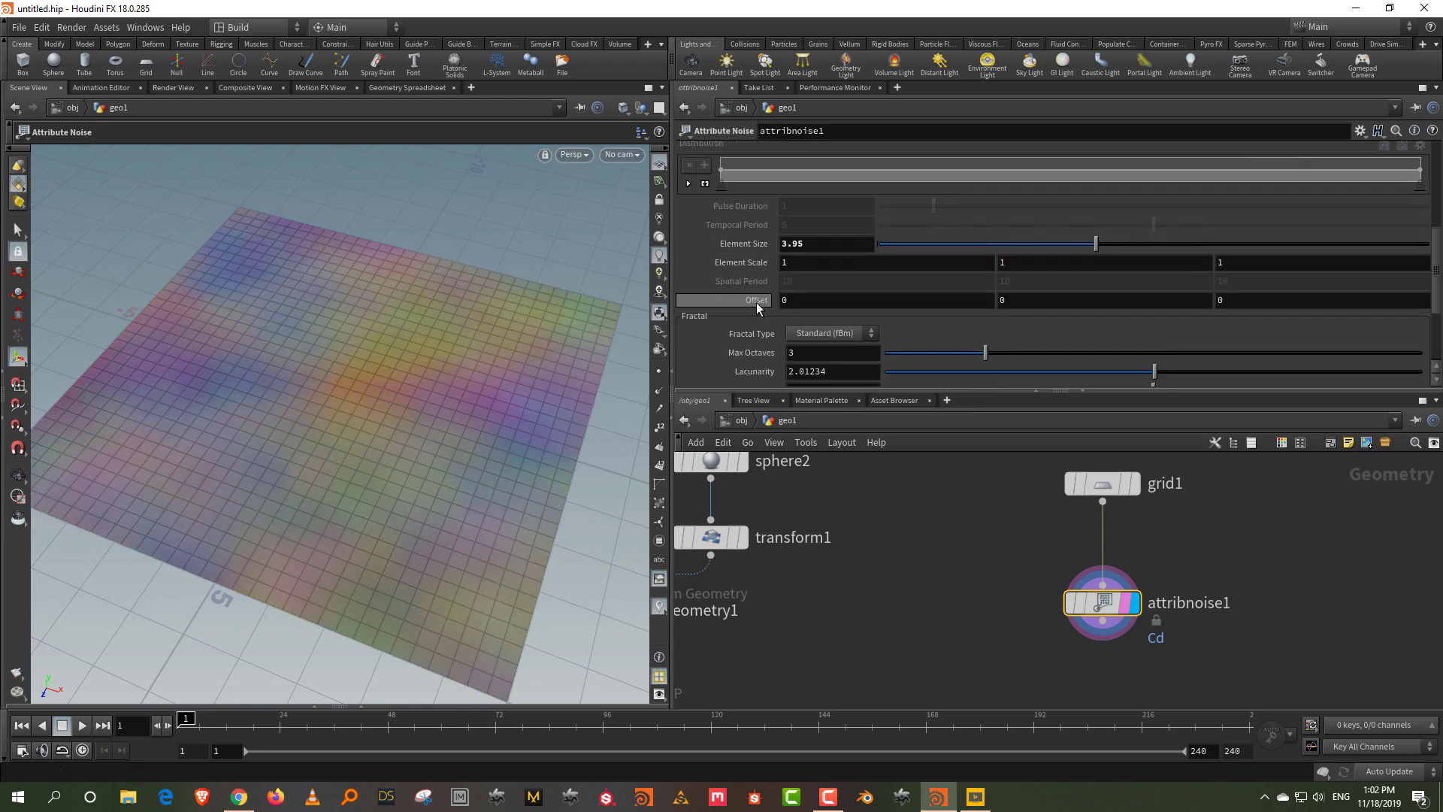
left_click_drag(1009, 321, 1075, 319)
left_click_drag(985, 390, 985, 313)
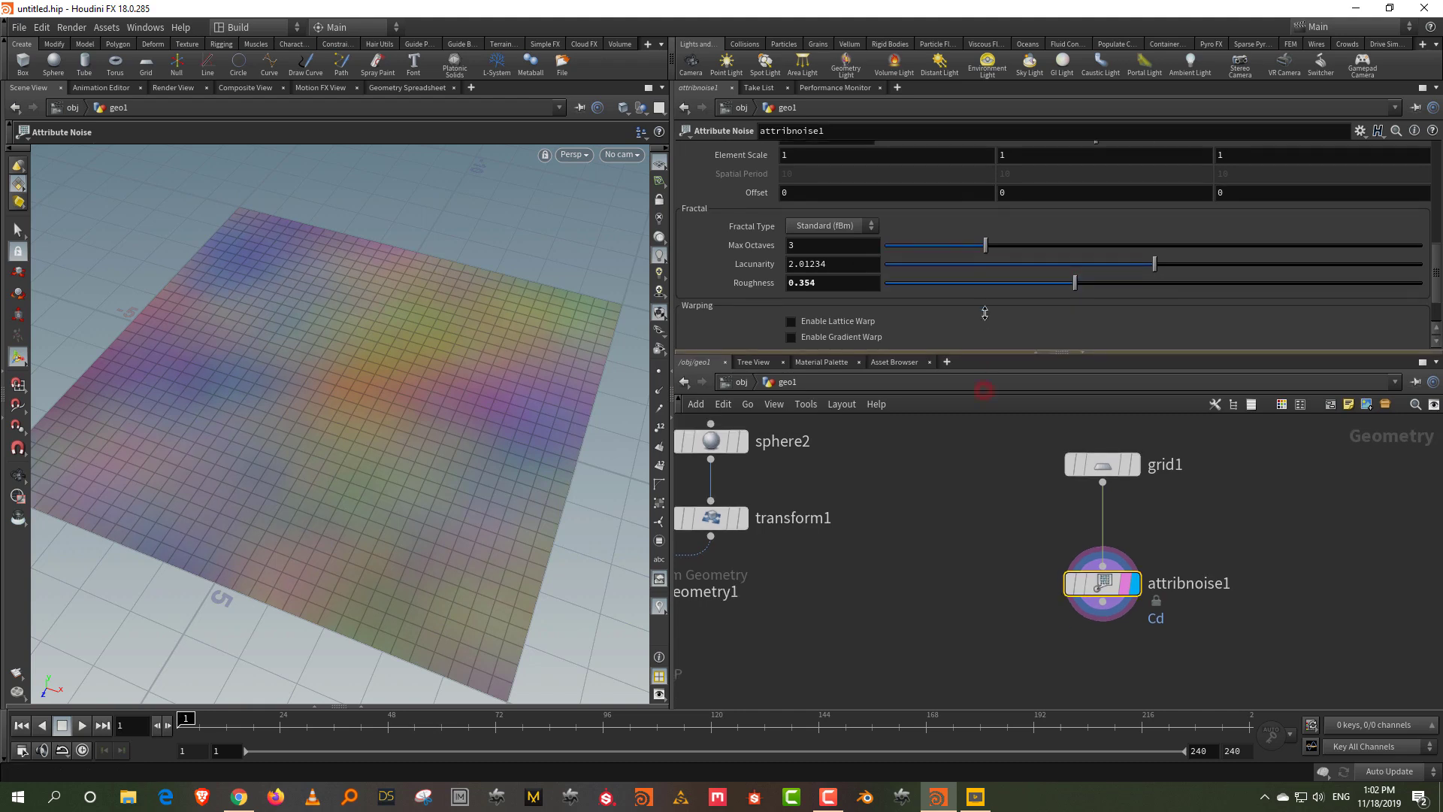
left_click(962, 419)
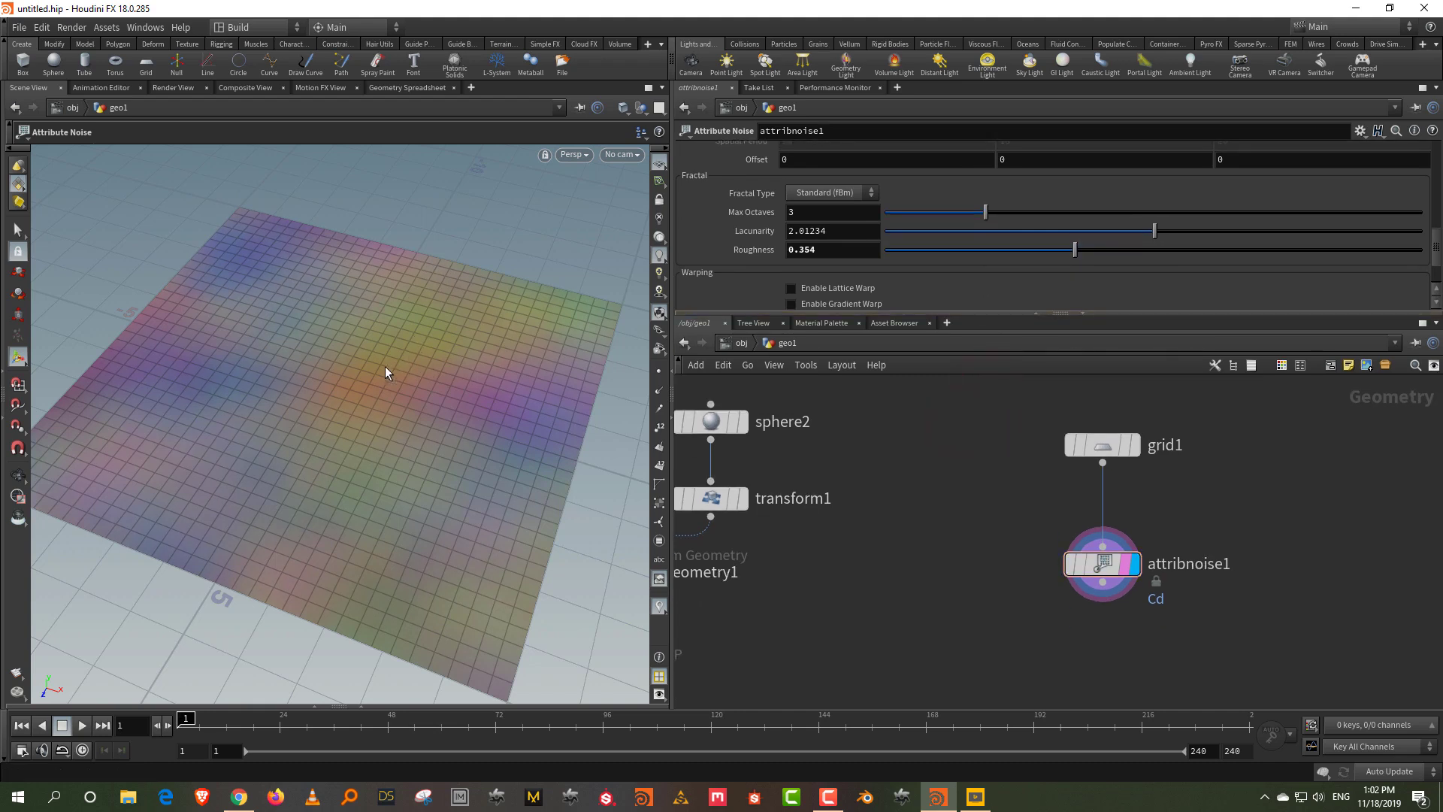
- Restore the geometry spreadsheet to inspect the Cd values on the noise-coloured grid
right_click_drag(349, 338, 364, 431, "alt")
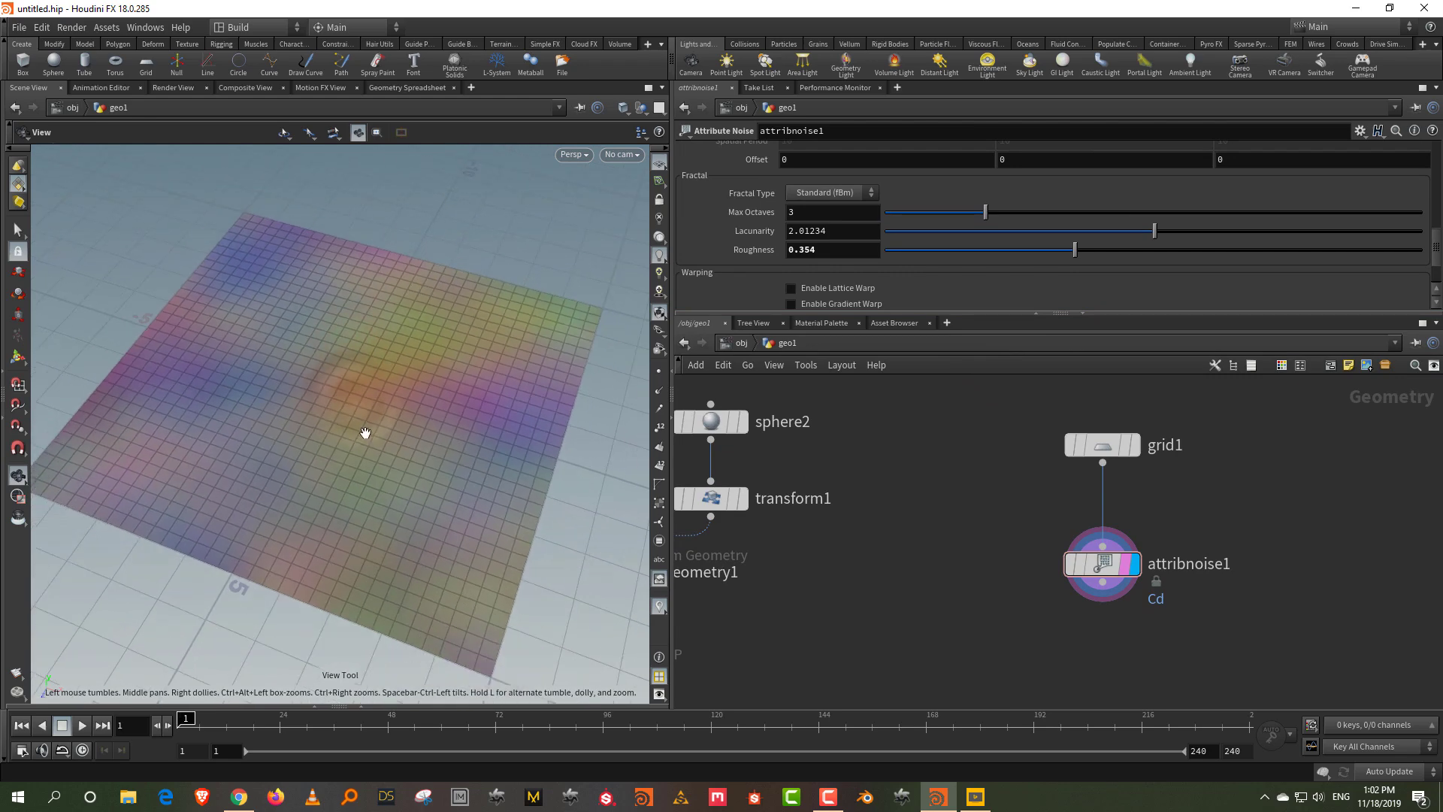
middle_click_drag(363, 431, 361, 393, "alt")
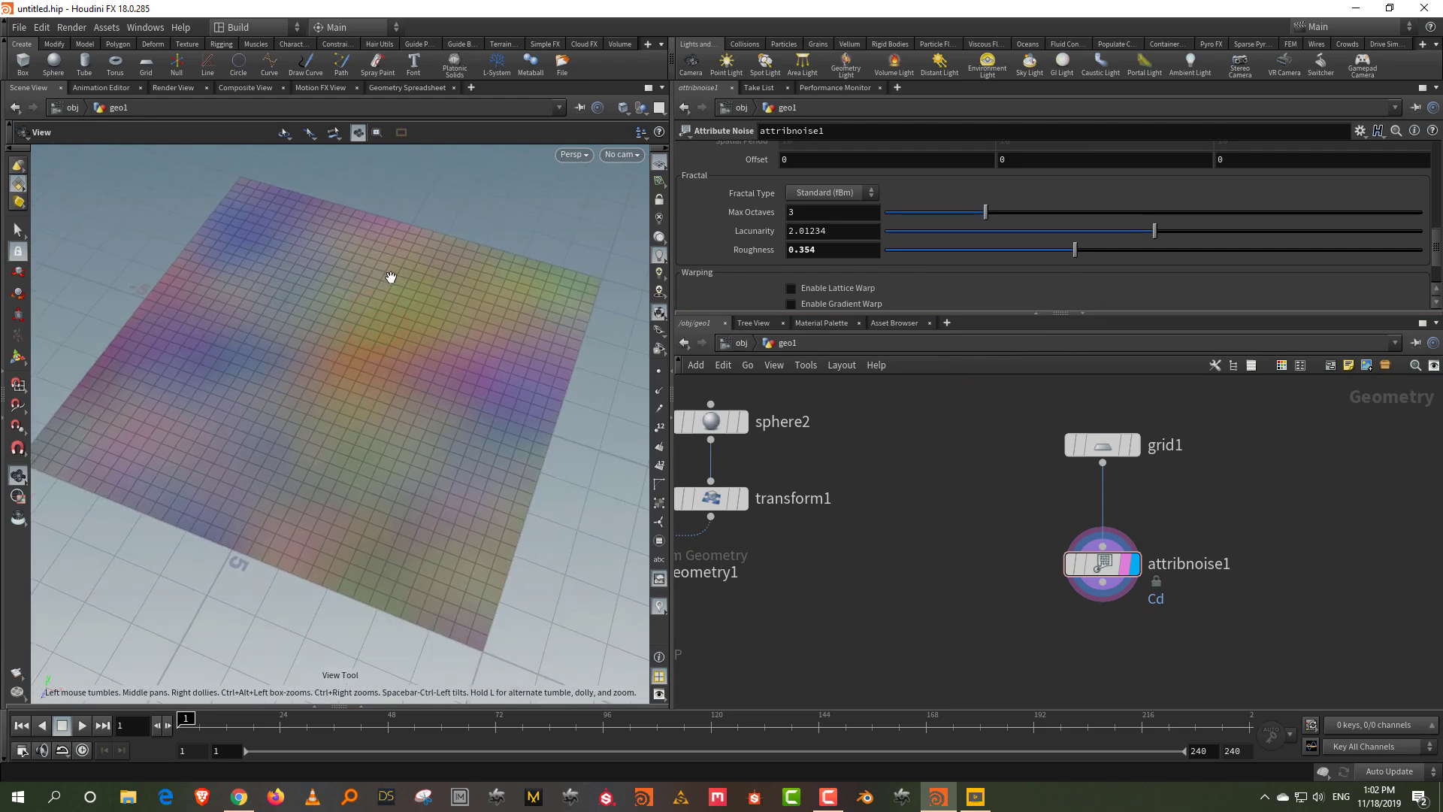
left_click(364, 705)
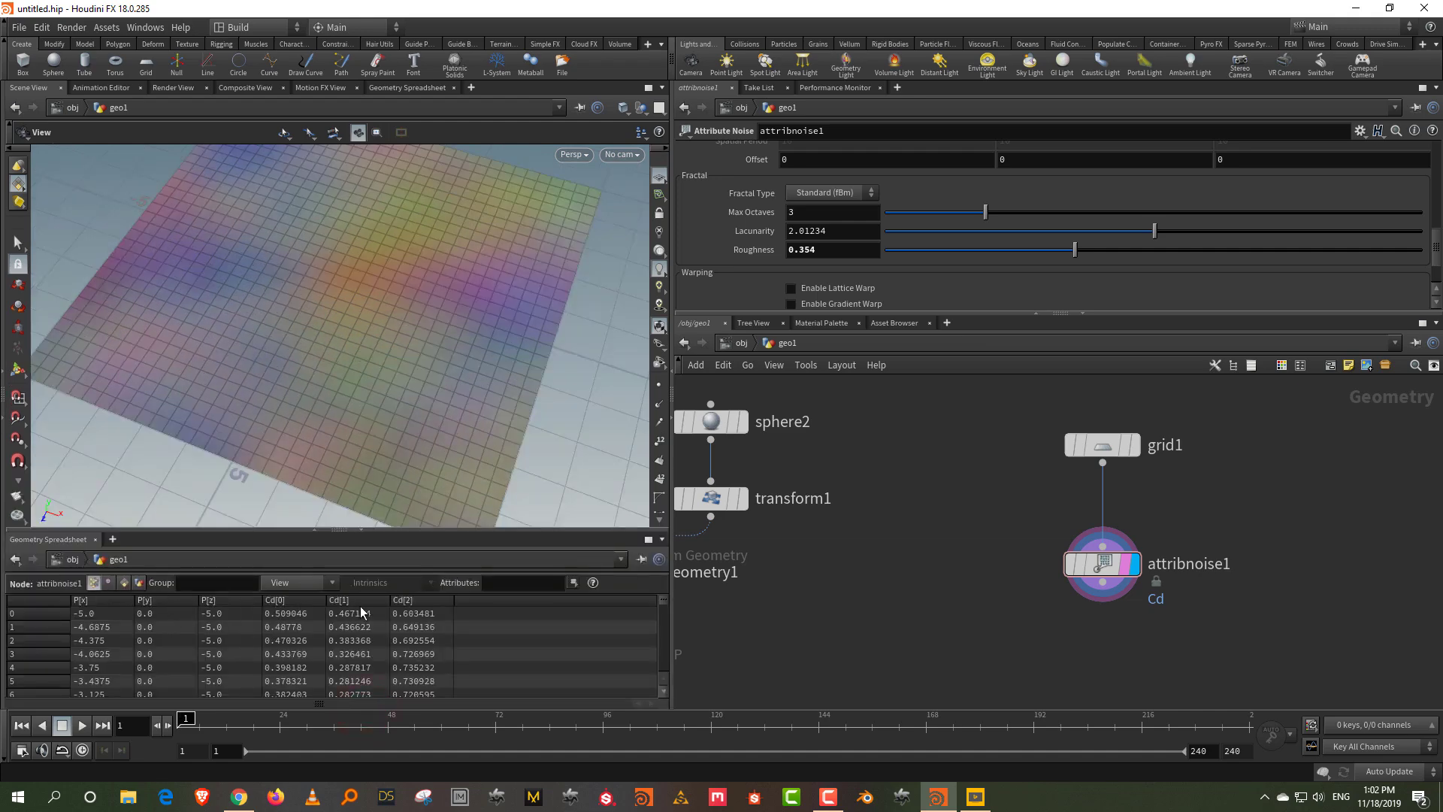
- Switch attribnoise1's signature to 1D to compare the greyscale noise, and return it to 3D
scroll(801, 180, "up", 6)
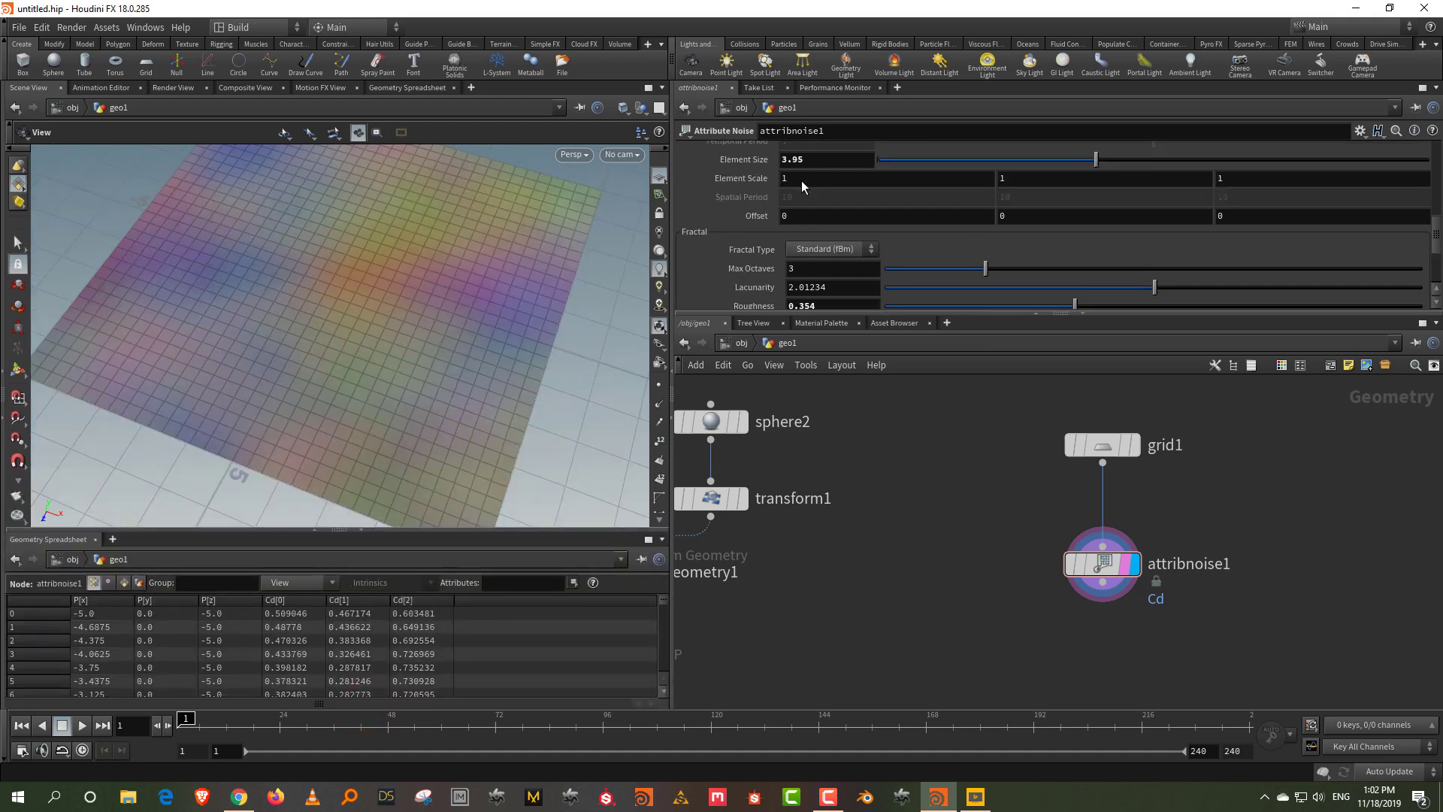
scroll(801, 180, "up", 3)
left_click(799, 192)
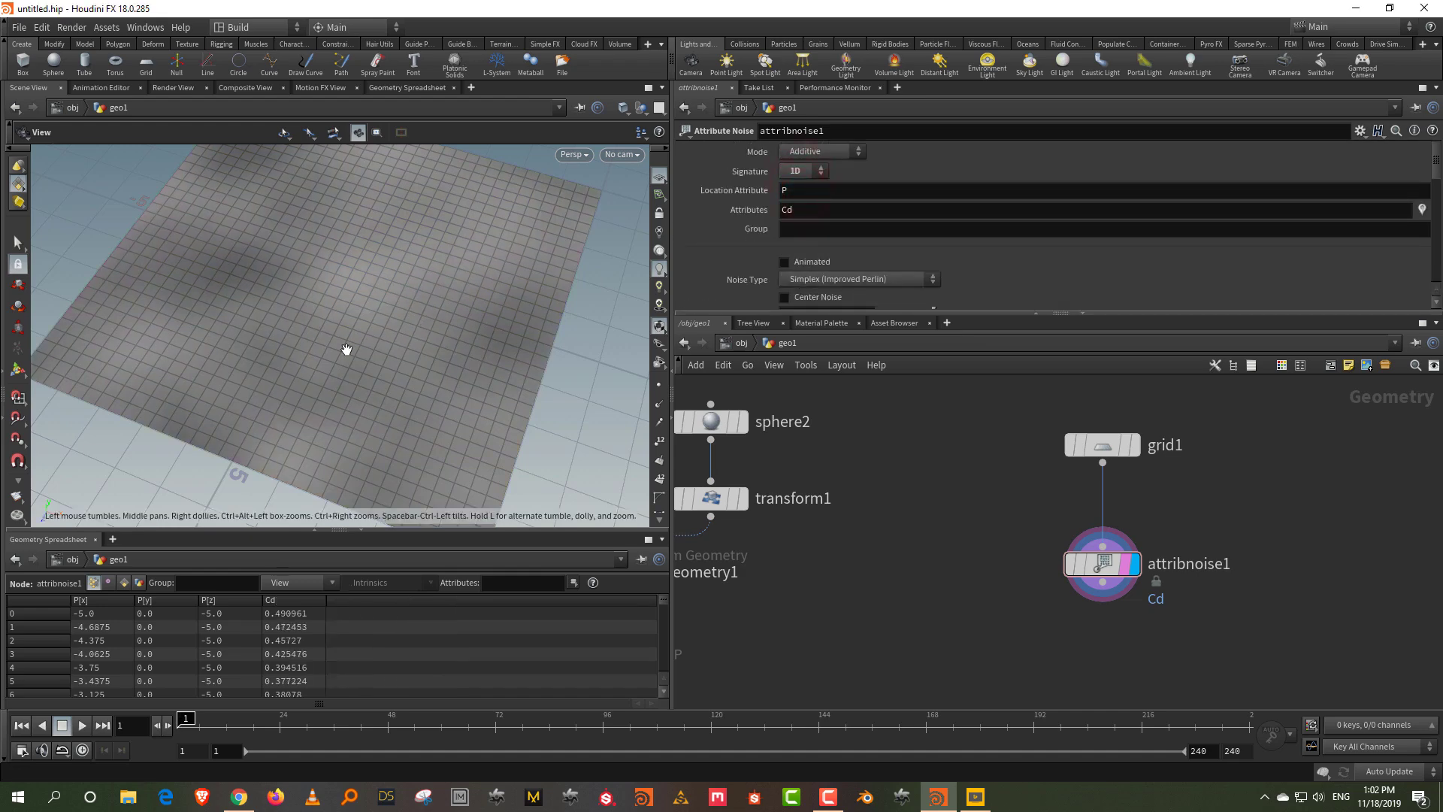
mouse_move(356, 344)
left_mouse_down()
mouse_move(354, 316)
mouse_move(354, 336)
left_mouse_up()
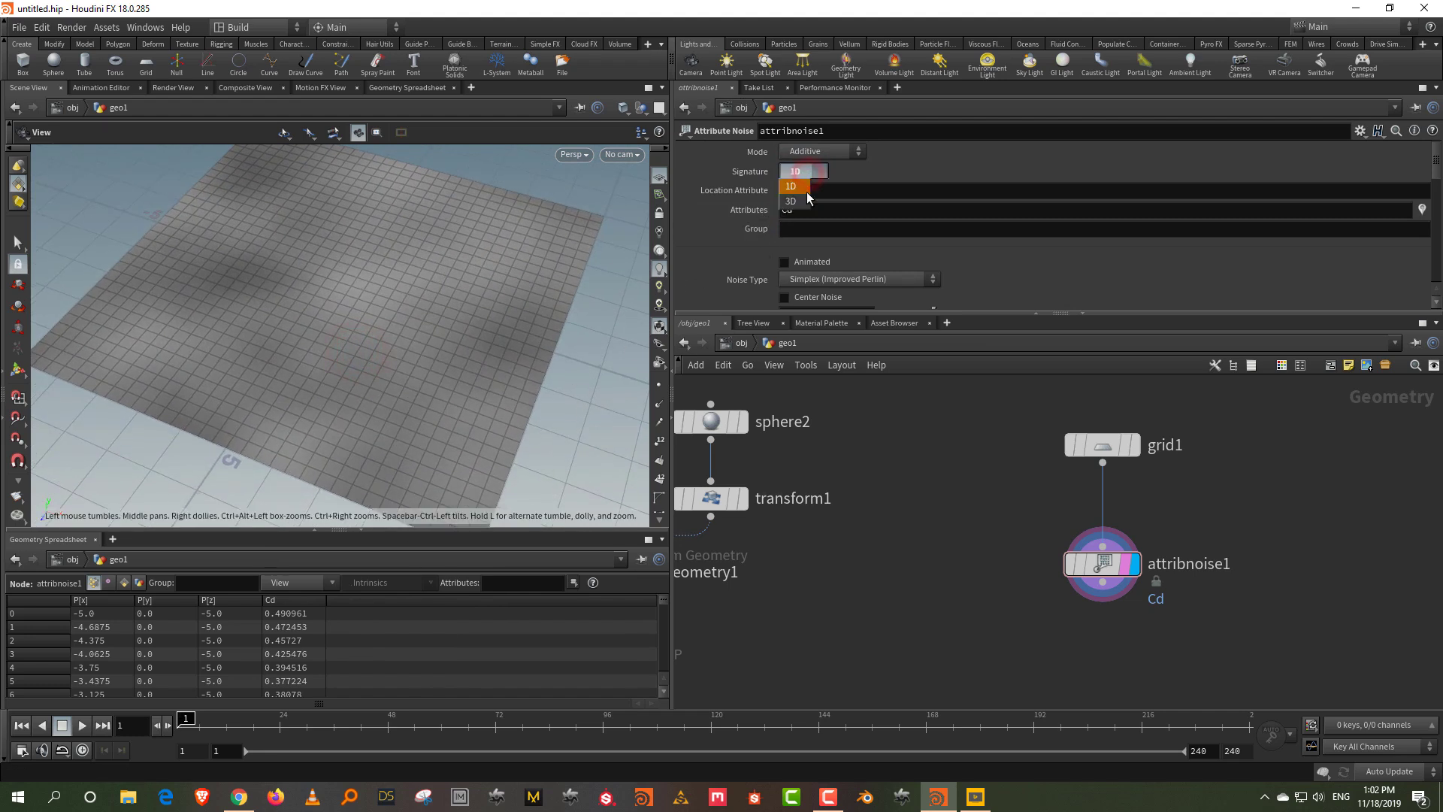
left_click(804, 200)
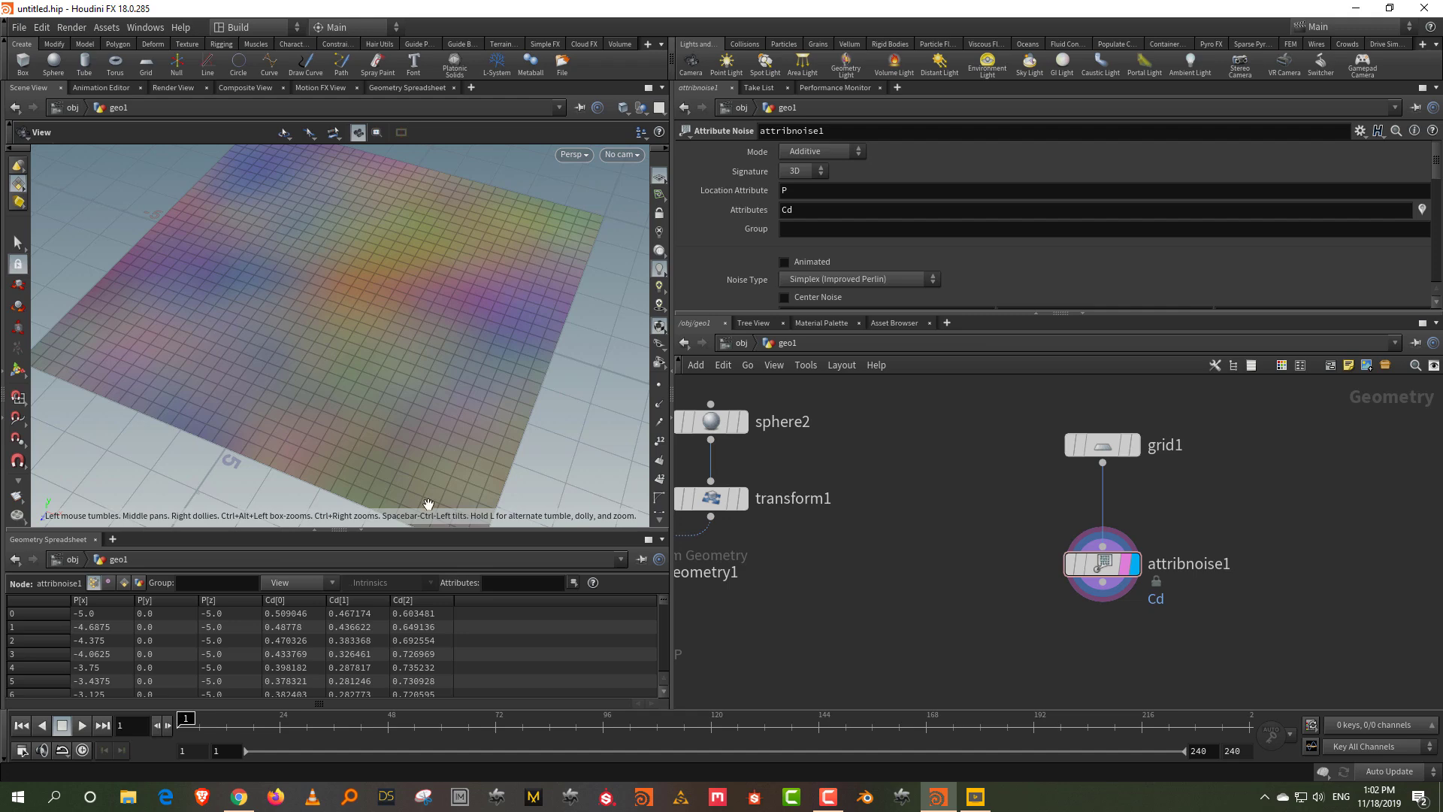
- Collapse the geometry spreadsheet, enlarge the network view and move attribnoise1 closer beneath grid1
left_click(360, 527)
left_click_drag(1021, 314, 1020, 229)
left_click(975, 418)
left_click_drag(1109, 501, 1108, 491)
left_click(1245, 452)
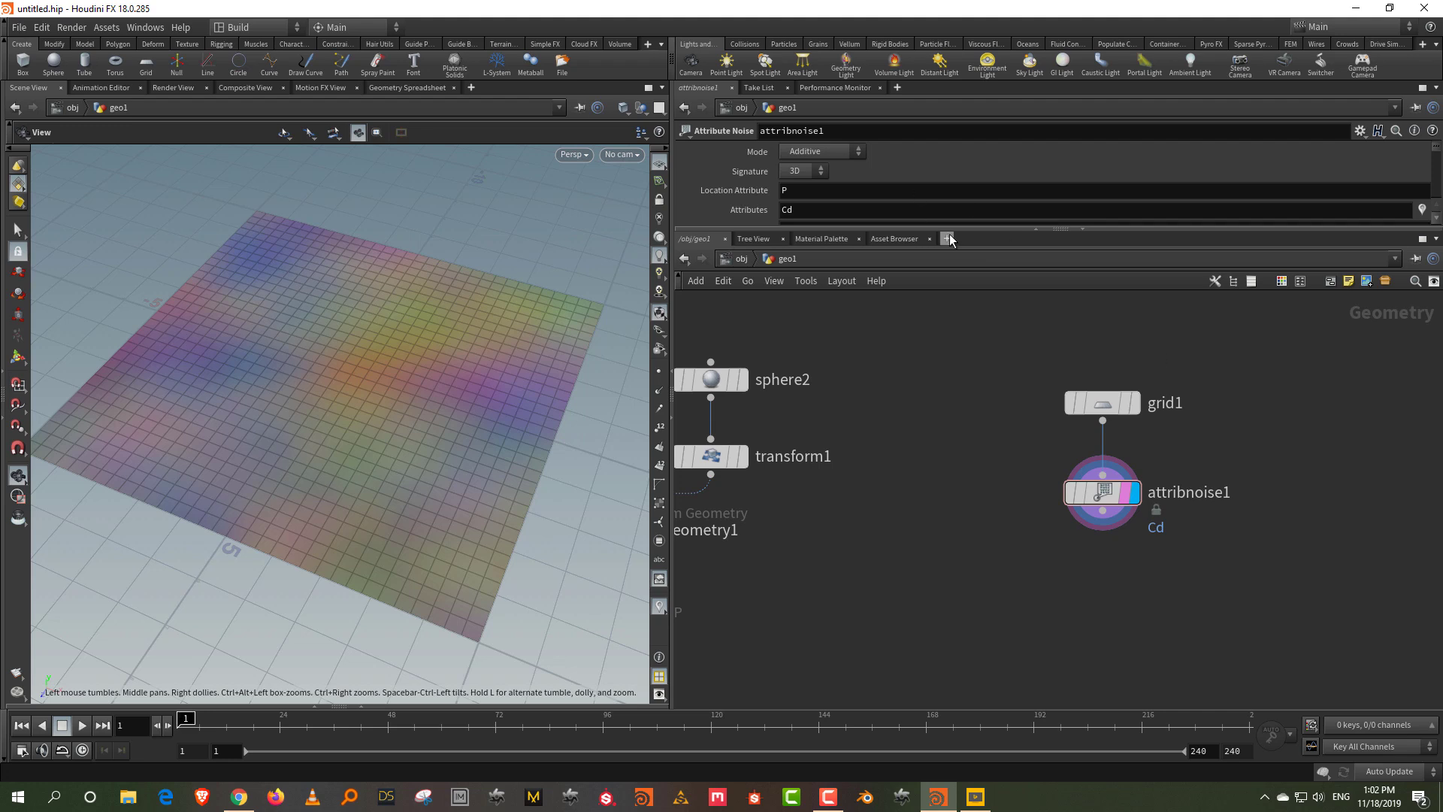
- Add an Attribute Wrangle node beneath attribnoise1, wire attribnoise1 into its first input and display it
left_click_drag(950, 229, 940, 347)
scroll(736, 254, "down", 4)
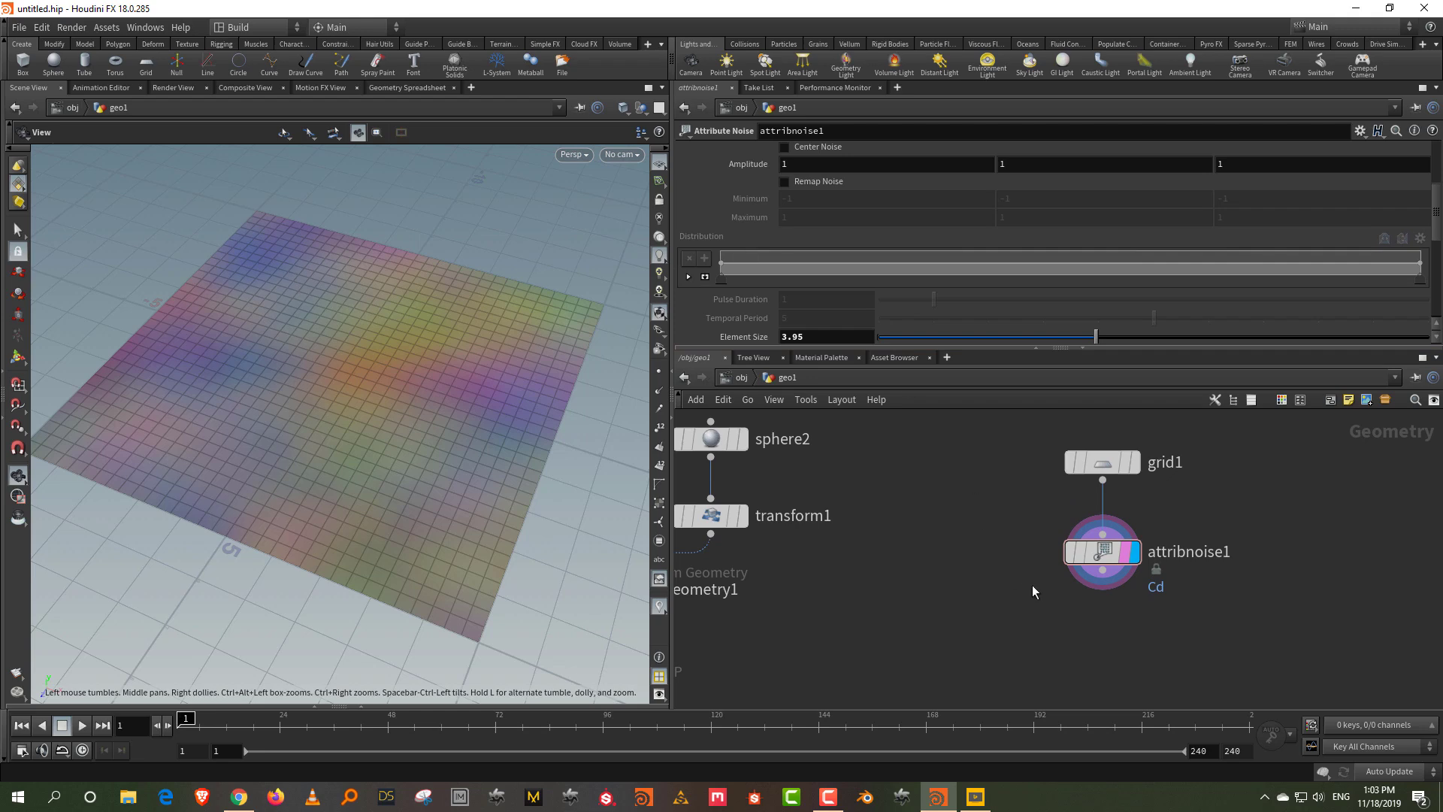
middle_click_drag(1034, 588, 999, 513)
key("Tab")
type("wrang")
left_click(1169, 157)
left_click(1076, 607)
left_click_drag(1083, 504, 1068, 550)
left_click(1060, 588)
left_click(1114, 569)
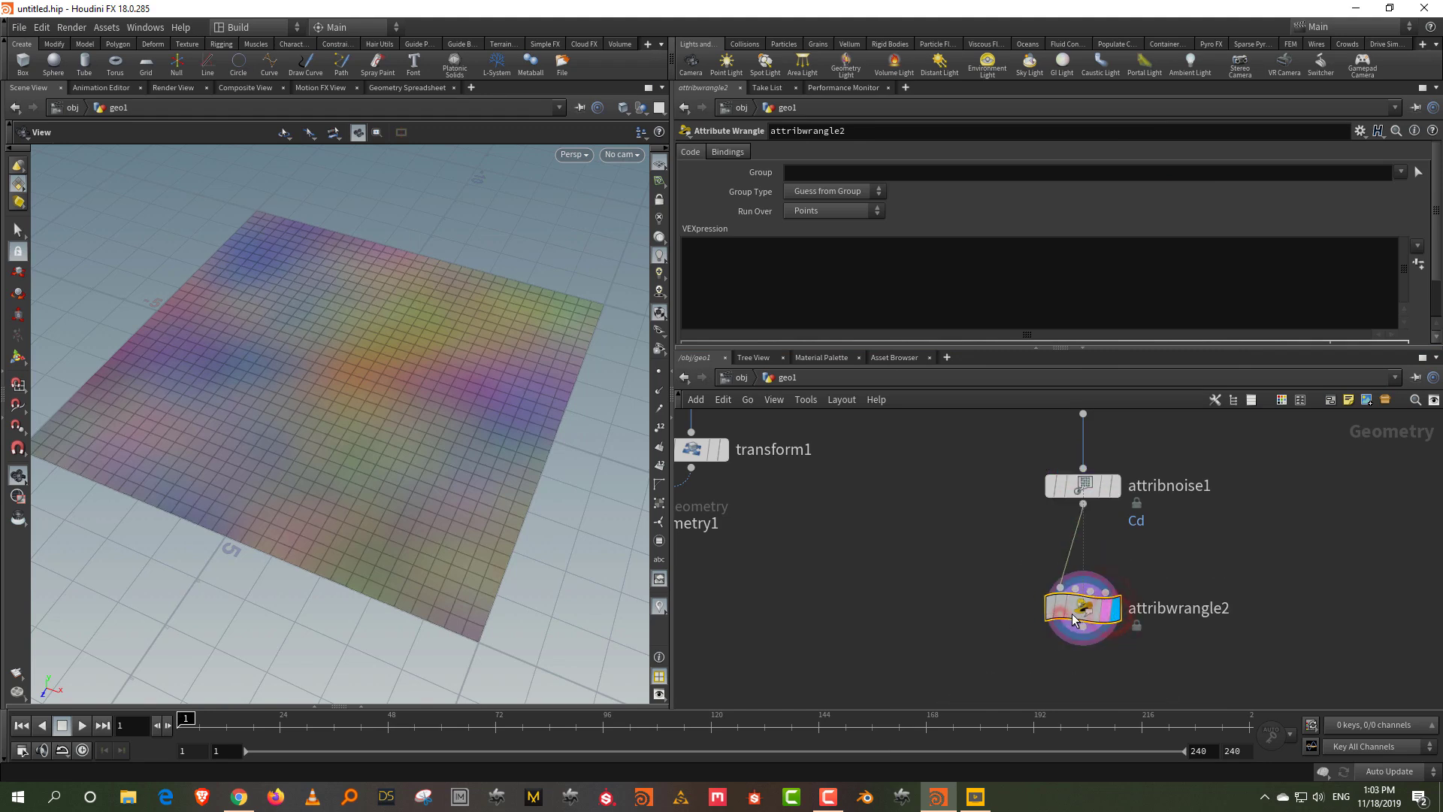
left_click(1250, 557)
left_click(809, 253)
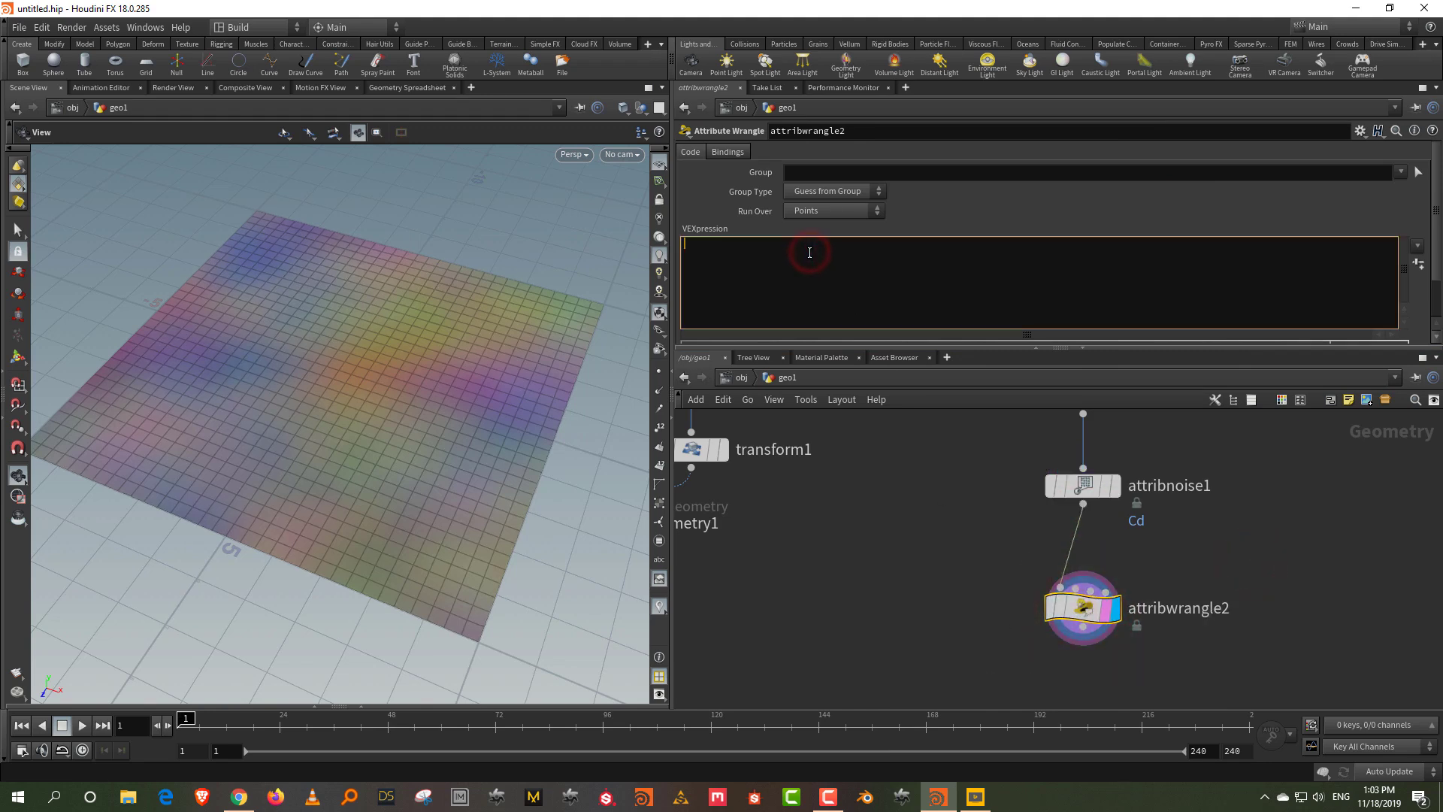
type("f@d")
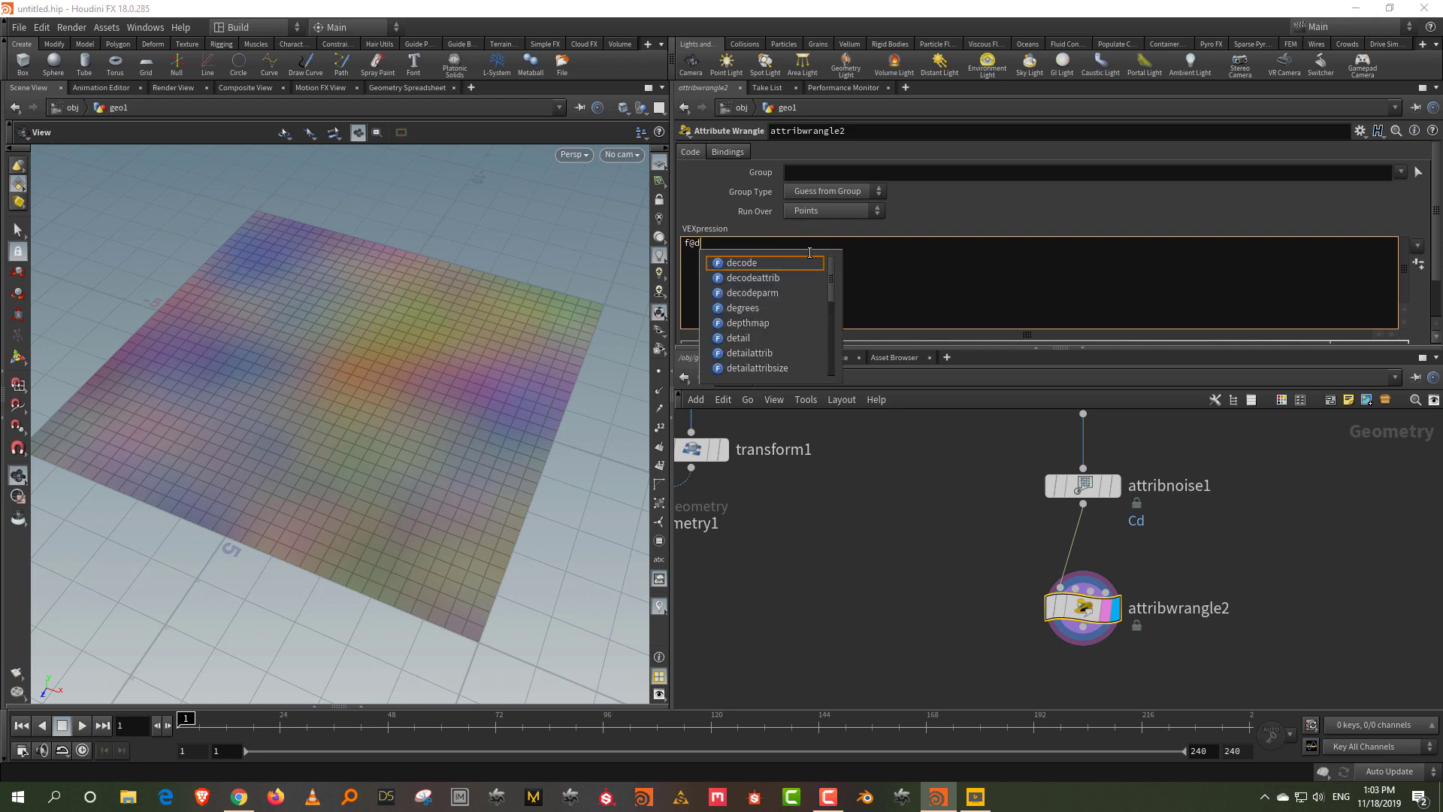
type("ist ")
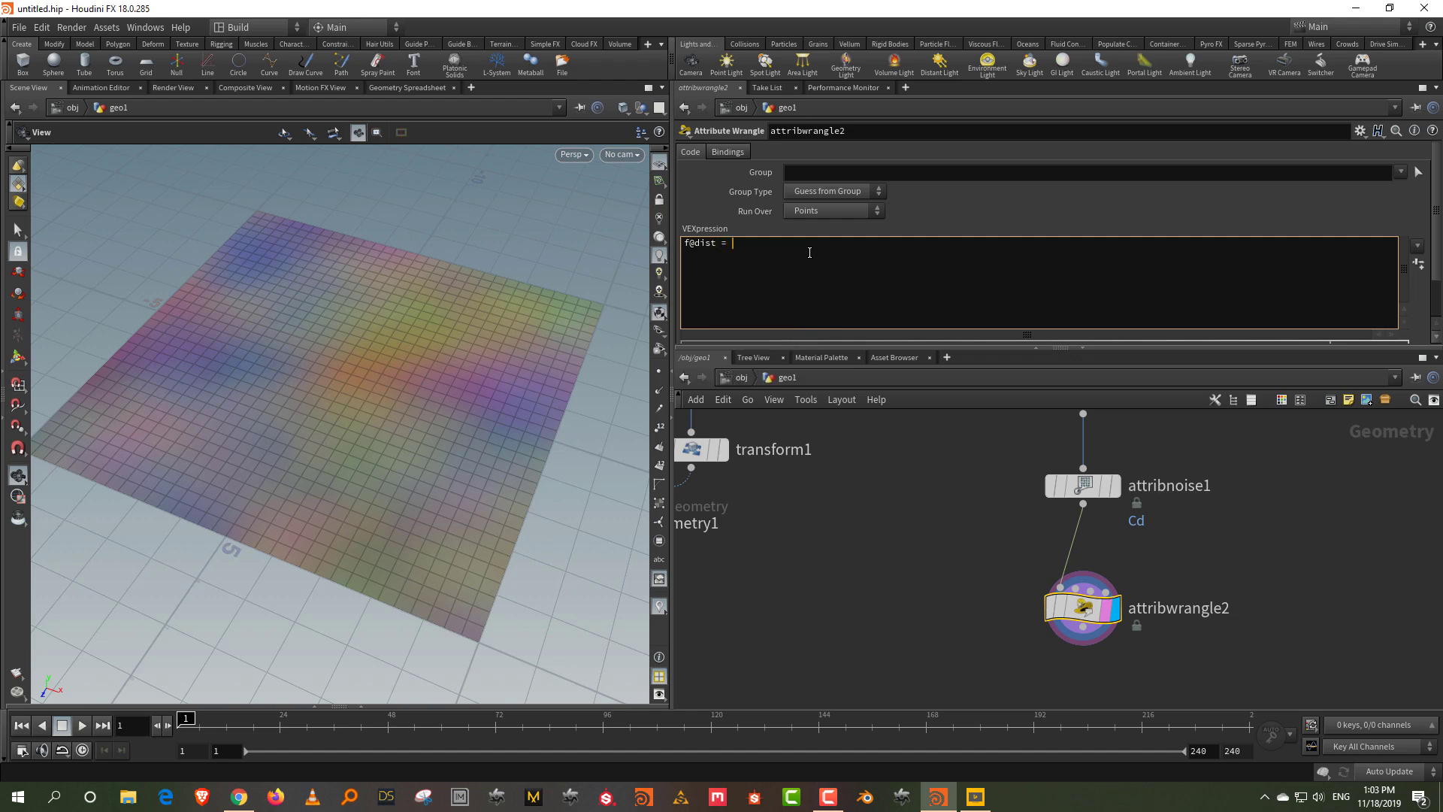
type("= @Cd.r;")
key("Return")
type("f@in")
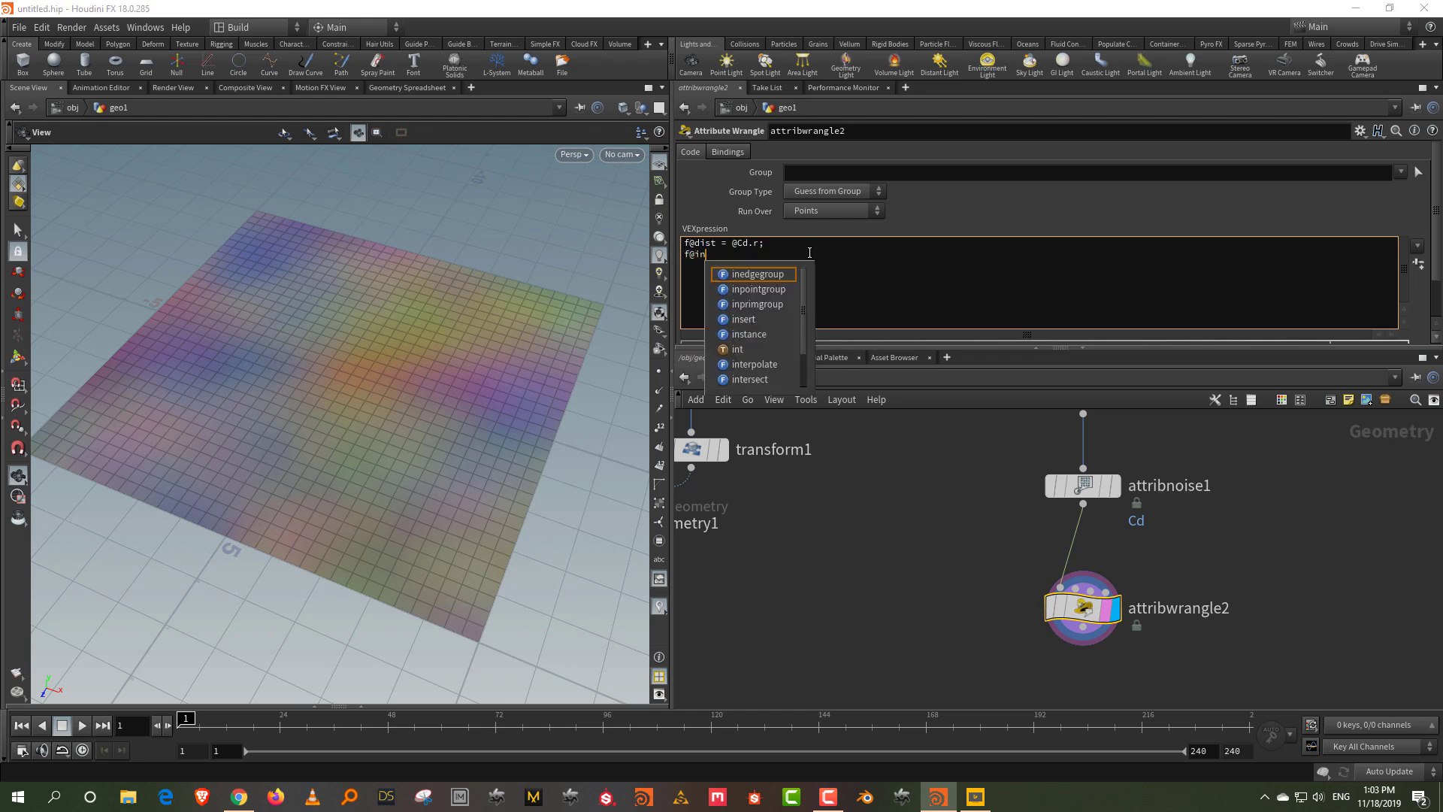
type(" =")
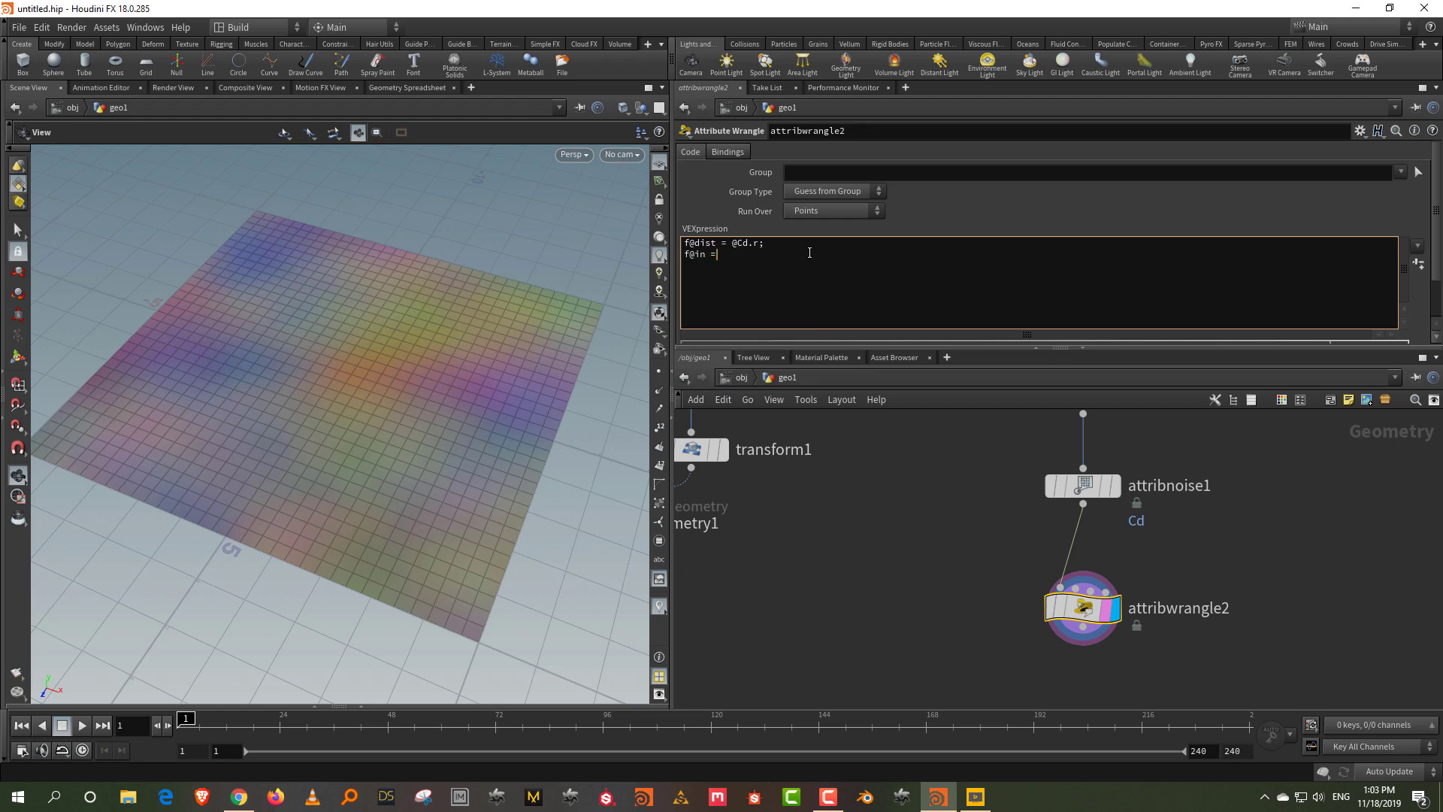
type(" @Cd.g;")
left_click(909, 478)
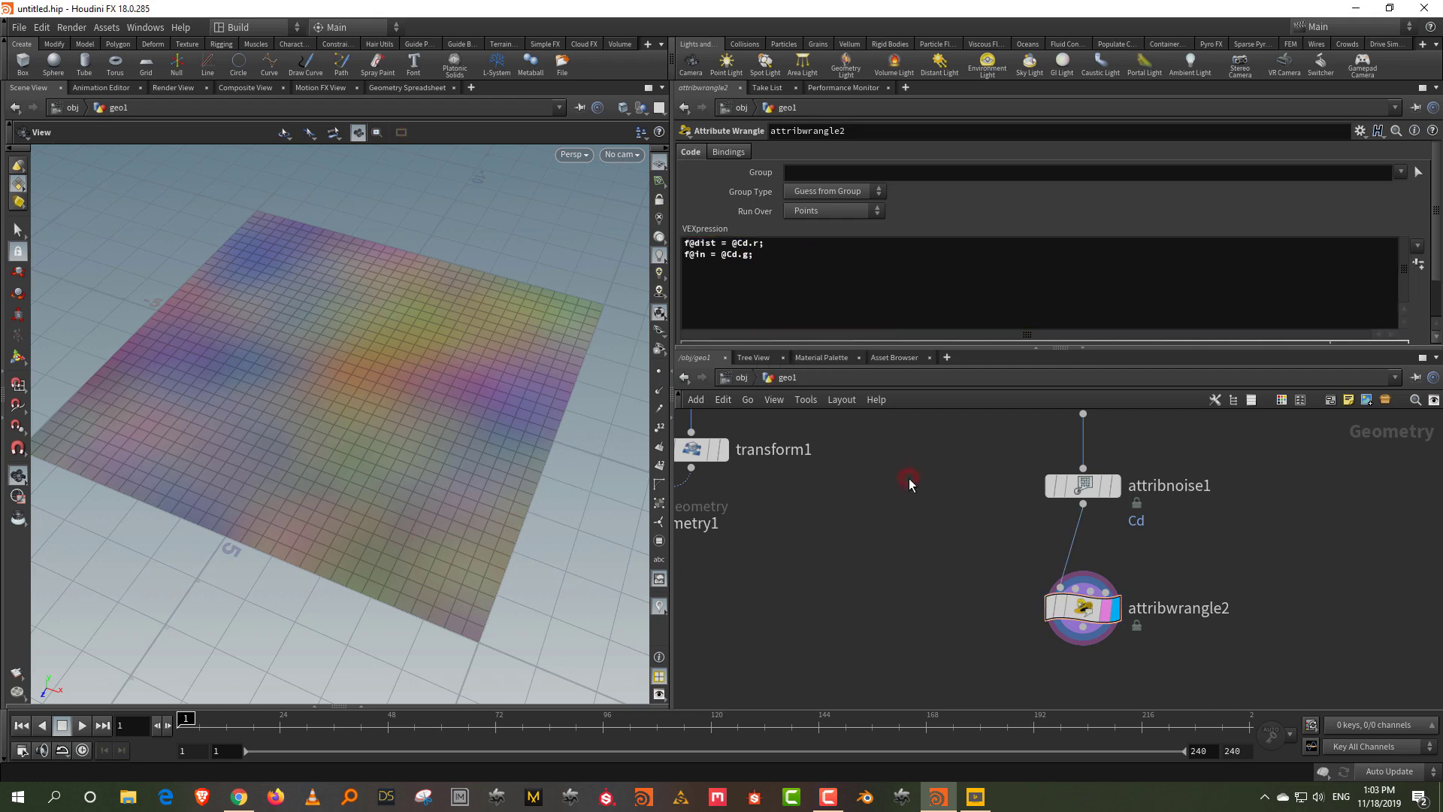
left_click(762, 245)
key("BackSpace")
left_click_drag(883, 344, 908, 266)
left_click_drag(967, 422, 1262, 488)
left_click_drag(911, 265, 916, 428)
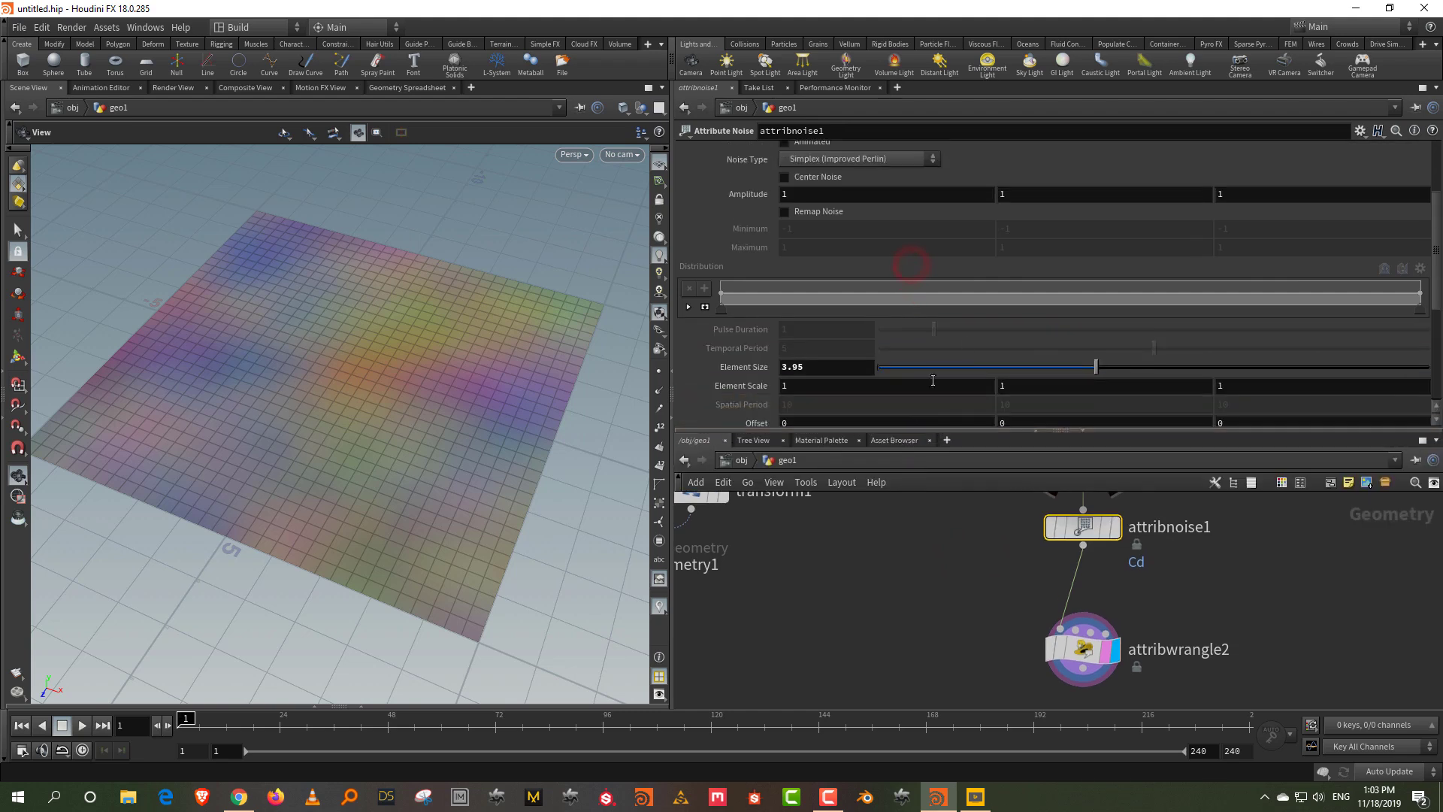
scroll(968, 332, "down", 4)
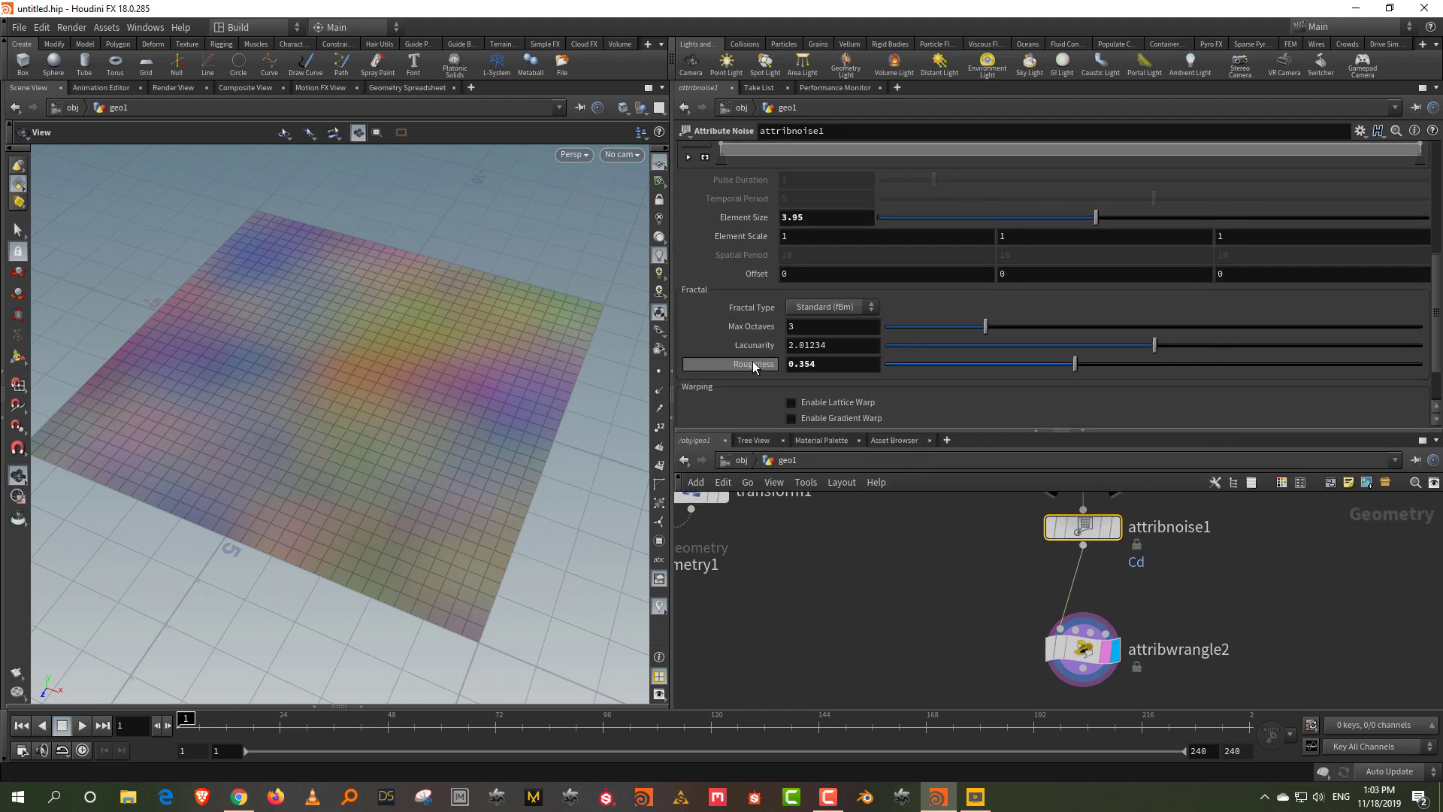
scroll(753, 366, "down", 2)
scroll(752, 365, "up", 5)
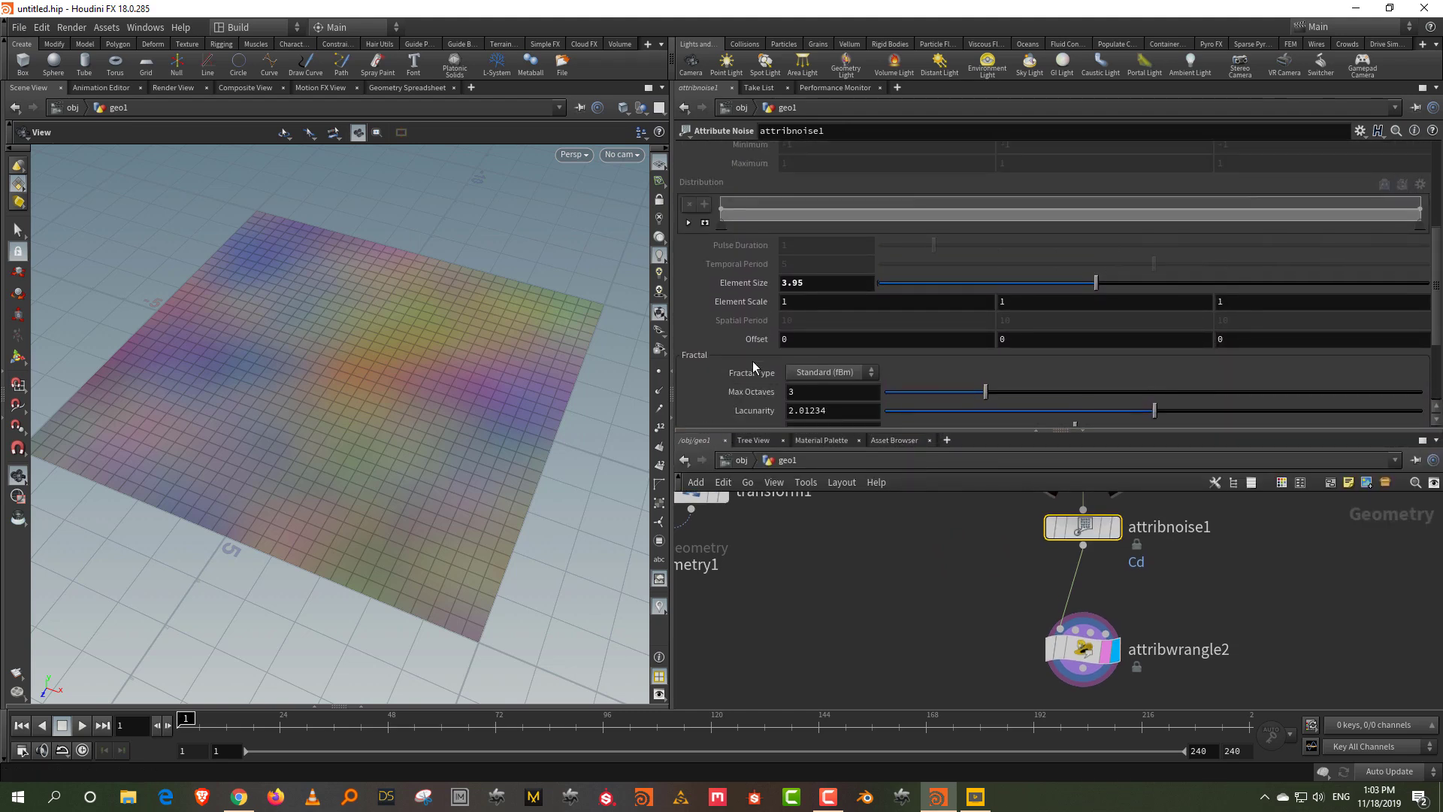
middle_click_drag(1015, 373, 1018, 378)
left_click(1014, 379)
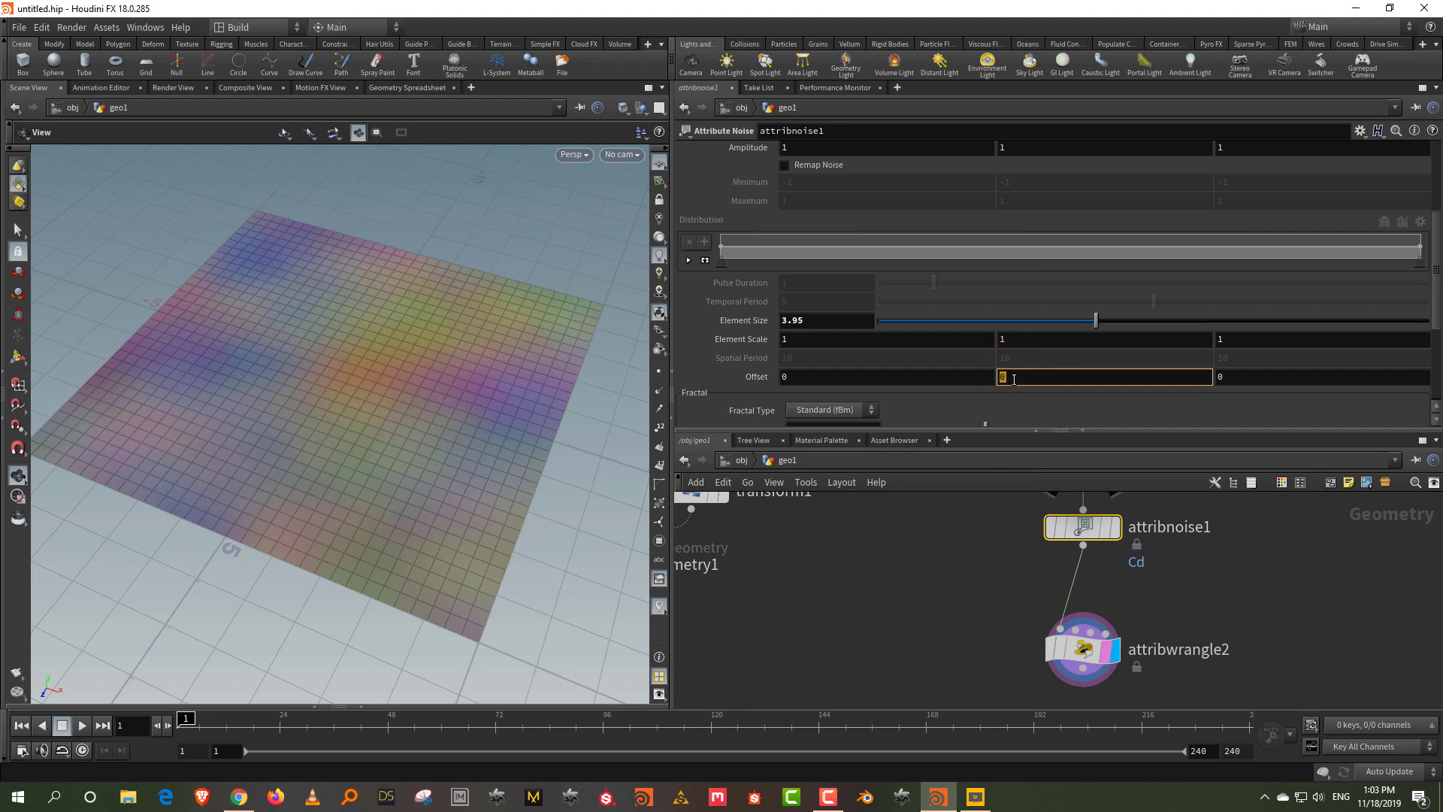
type("@Time")
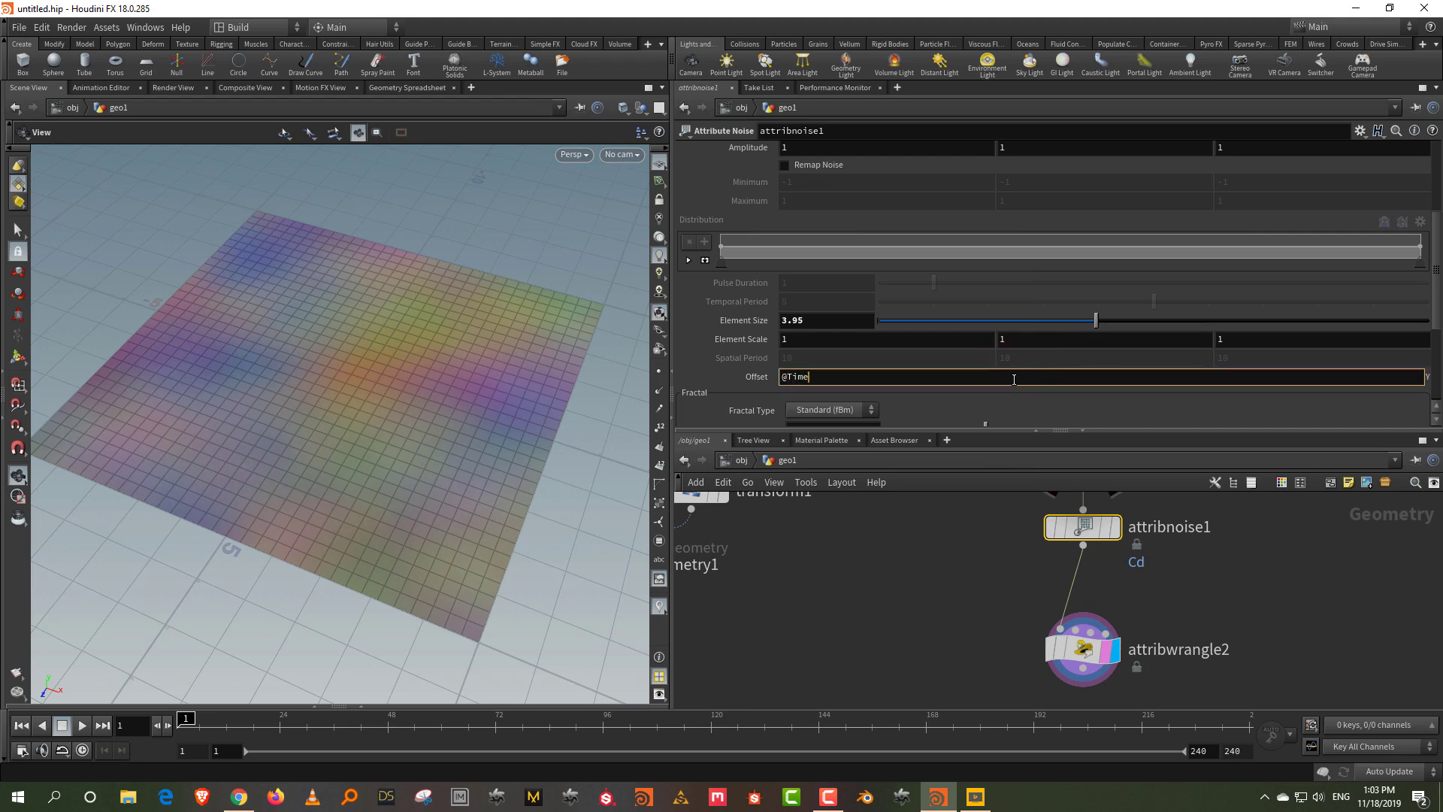
key("Return")
left_click_drag(215, 719, 107, 735)
- Add a PolyExtrude node beneath attribwrangle2, connect the wrangle to it and display it
left_click_drag(981, 441, 981, 241)
middle_click_drag(980, 552, 953, 494)
key("Tab")
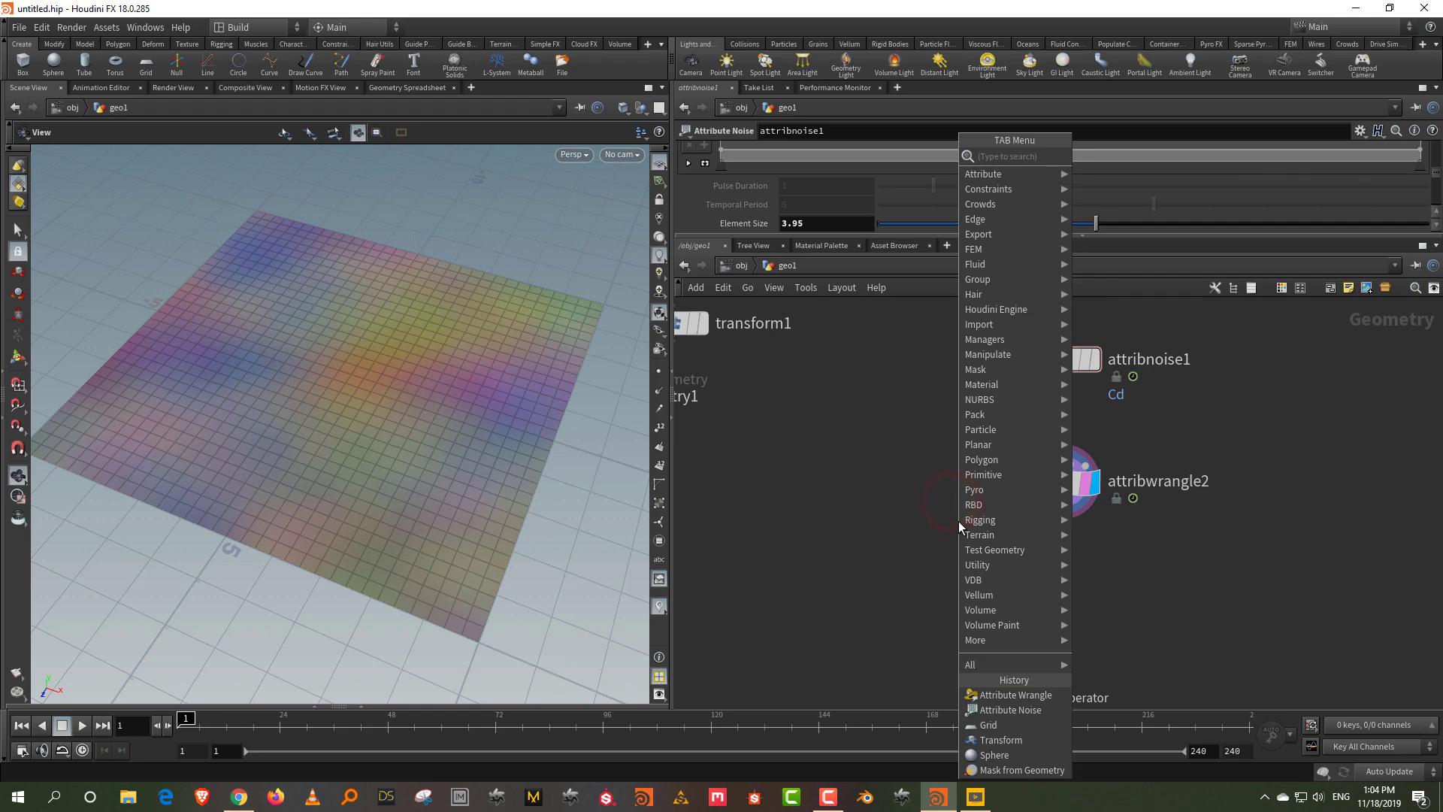
type("polyextr")
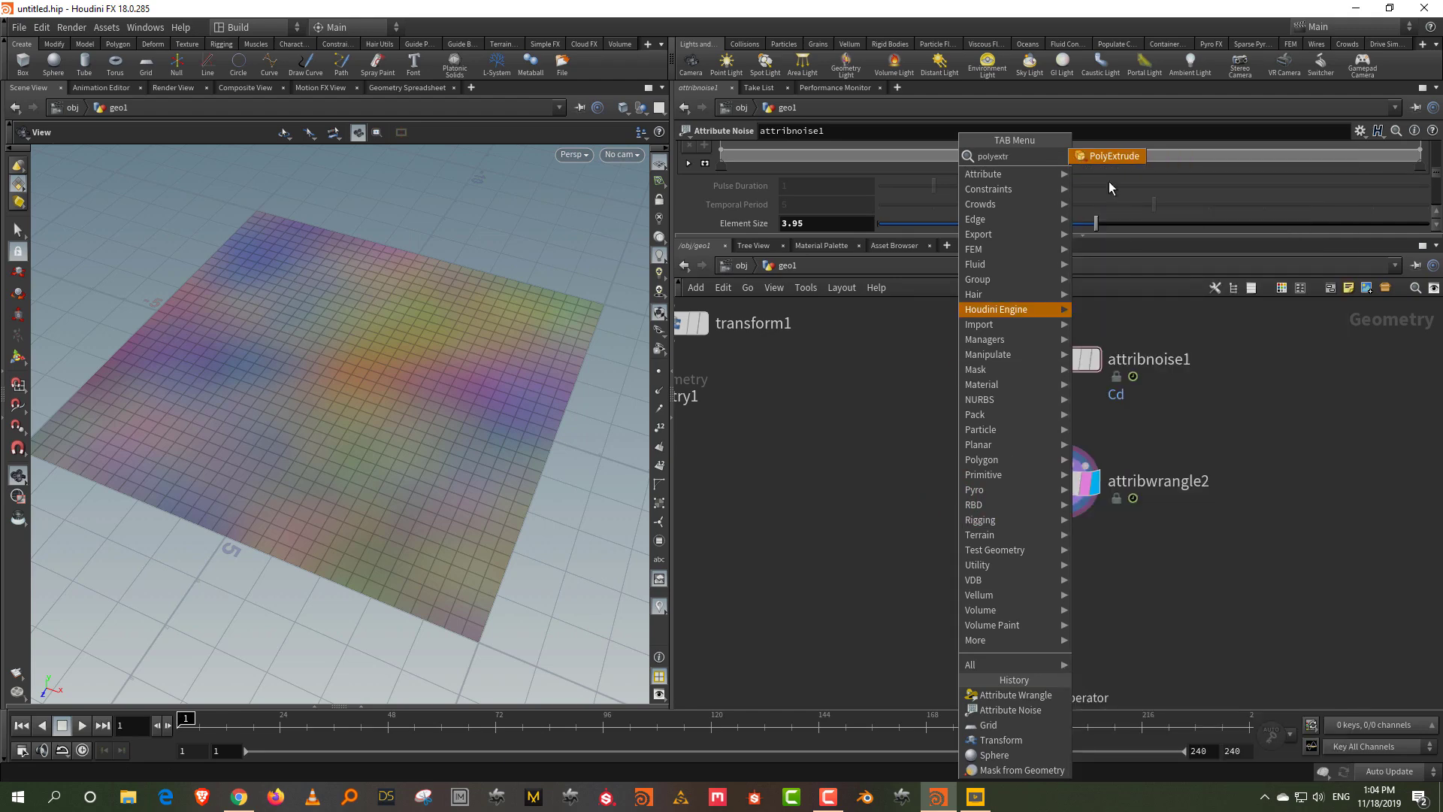
left_click(1111, 154)
left_click(1061, 622)
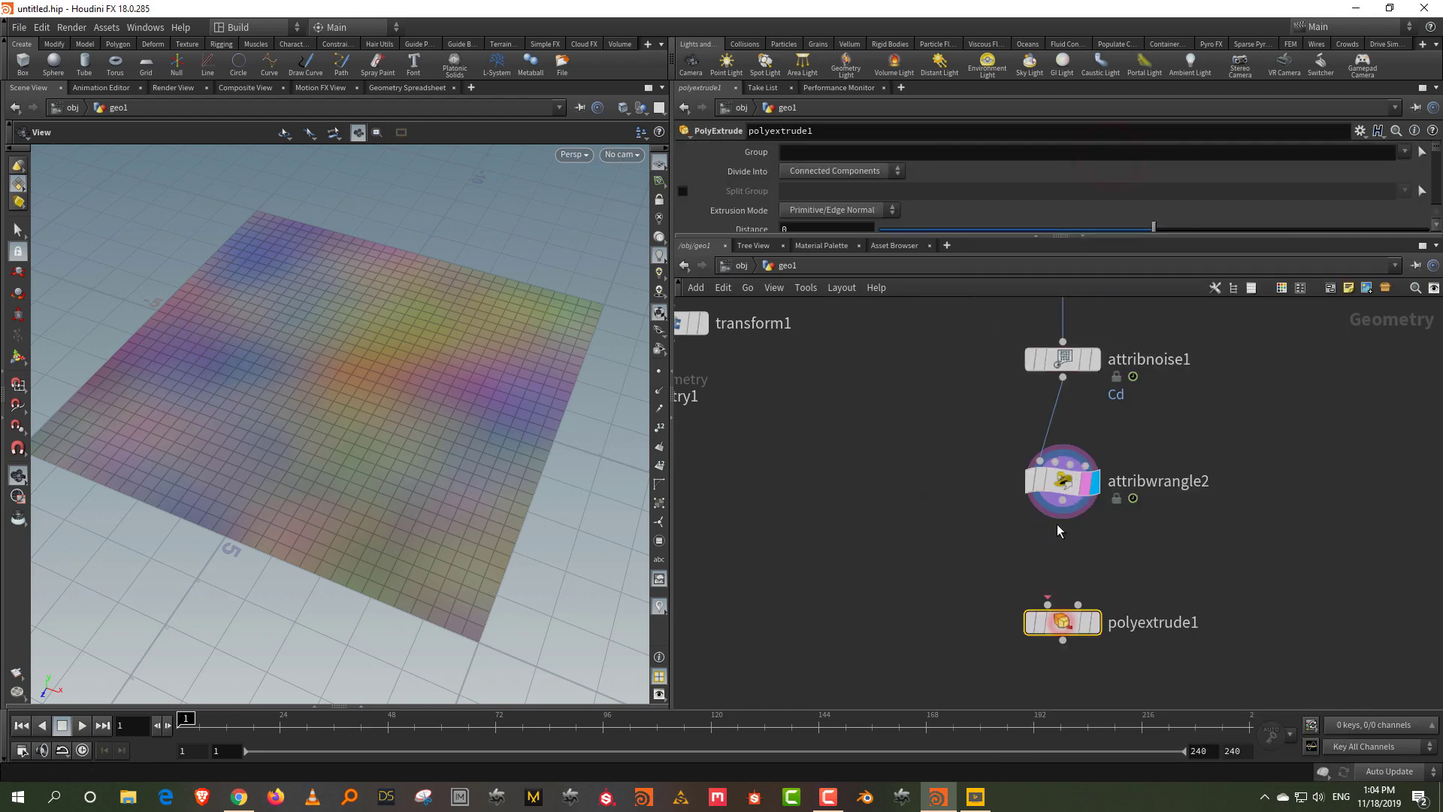
mouse_move(1088, 624)
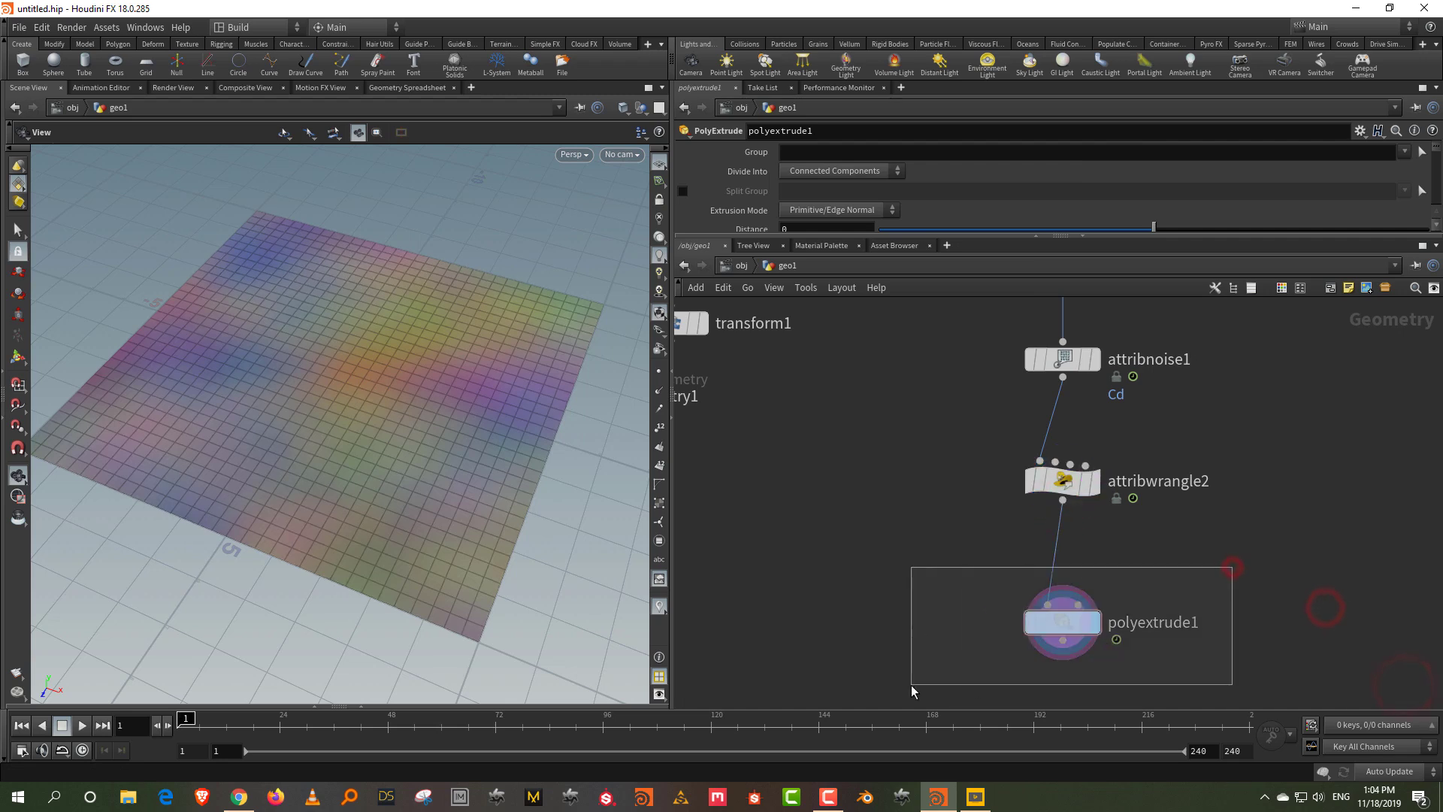
- Extrude the grid faces as individual elements with a distance of 0.423 and an inset of 0.07
left_click_drag(935, 236, 935, 485)
left_click_drag(1159, 230, 1270, 230)
left_click(840, 172)
left_click(827, 185)
left_click_drag(1153, 250, 1174, 248)
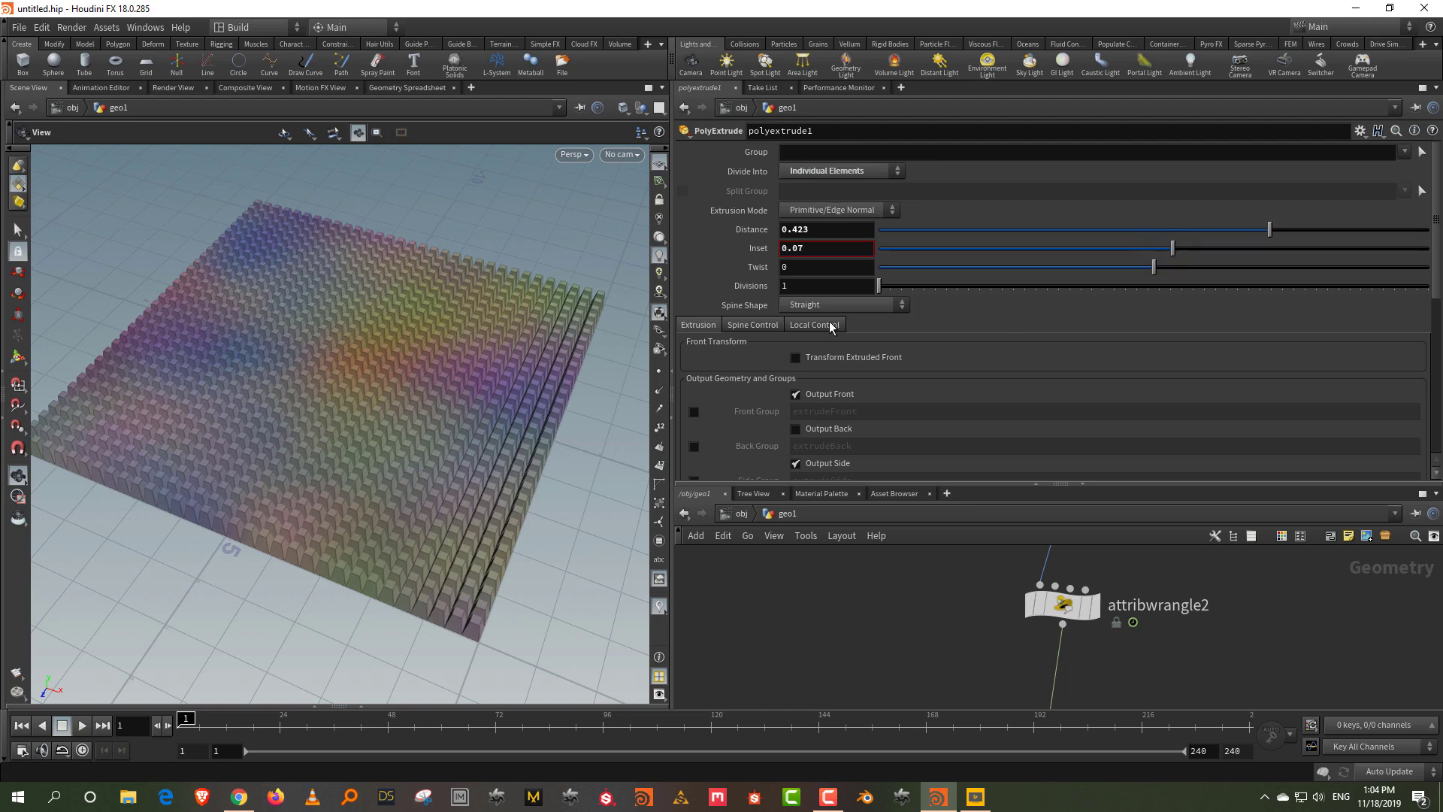
- Enable polyextrude1's local Distance Scale attribute and set it to dist, matching the attribute name in the wrangle
left_click(811, 331)
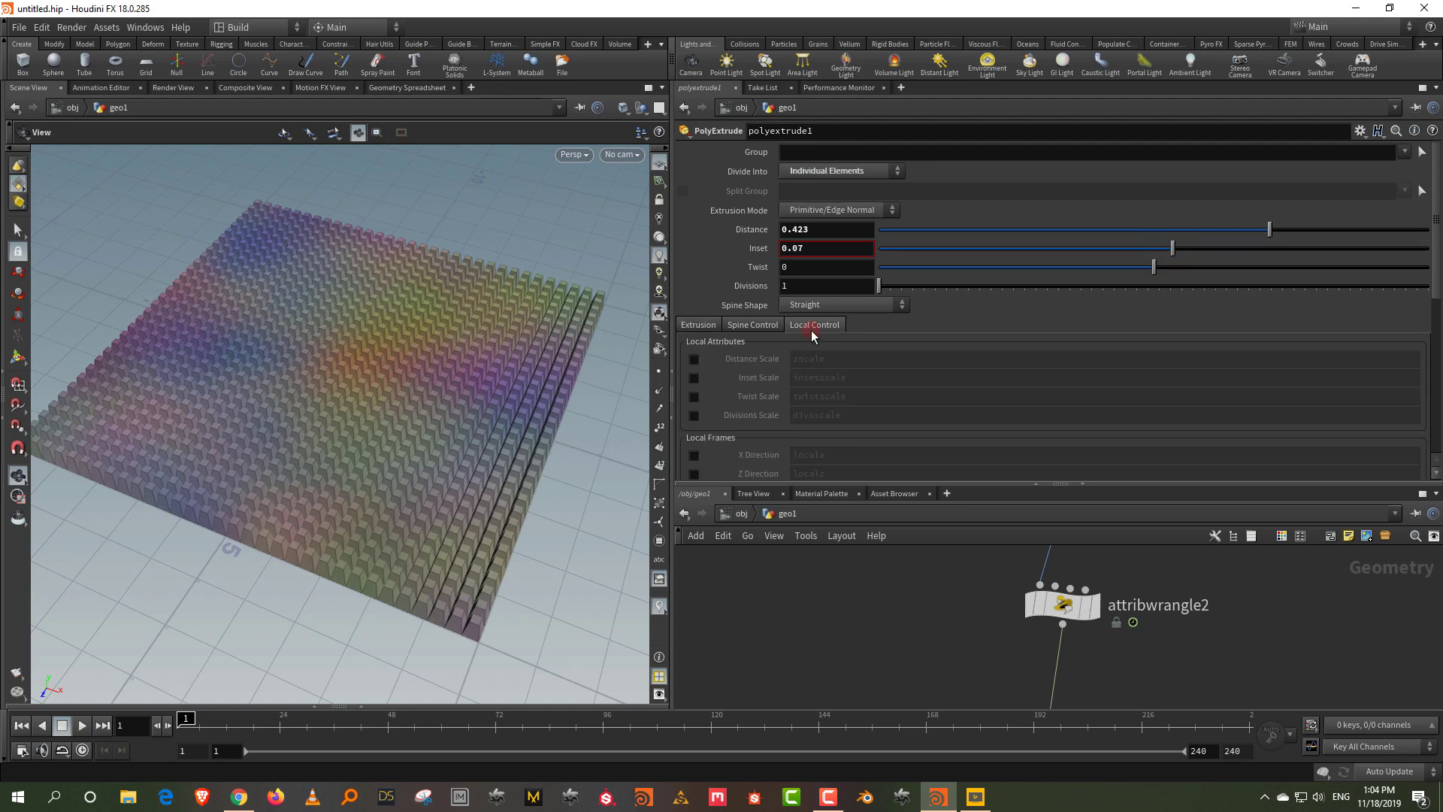
scroll(750, 362, "down", 1)
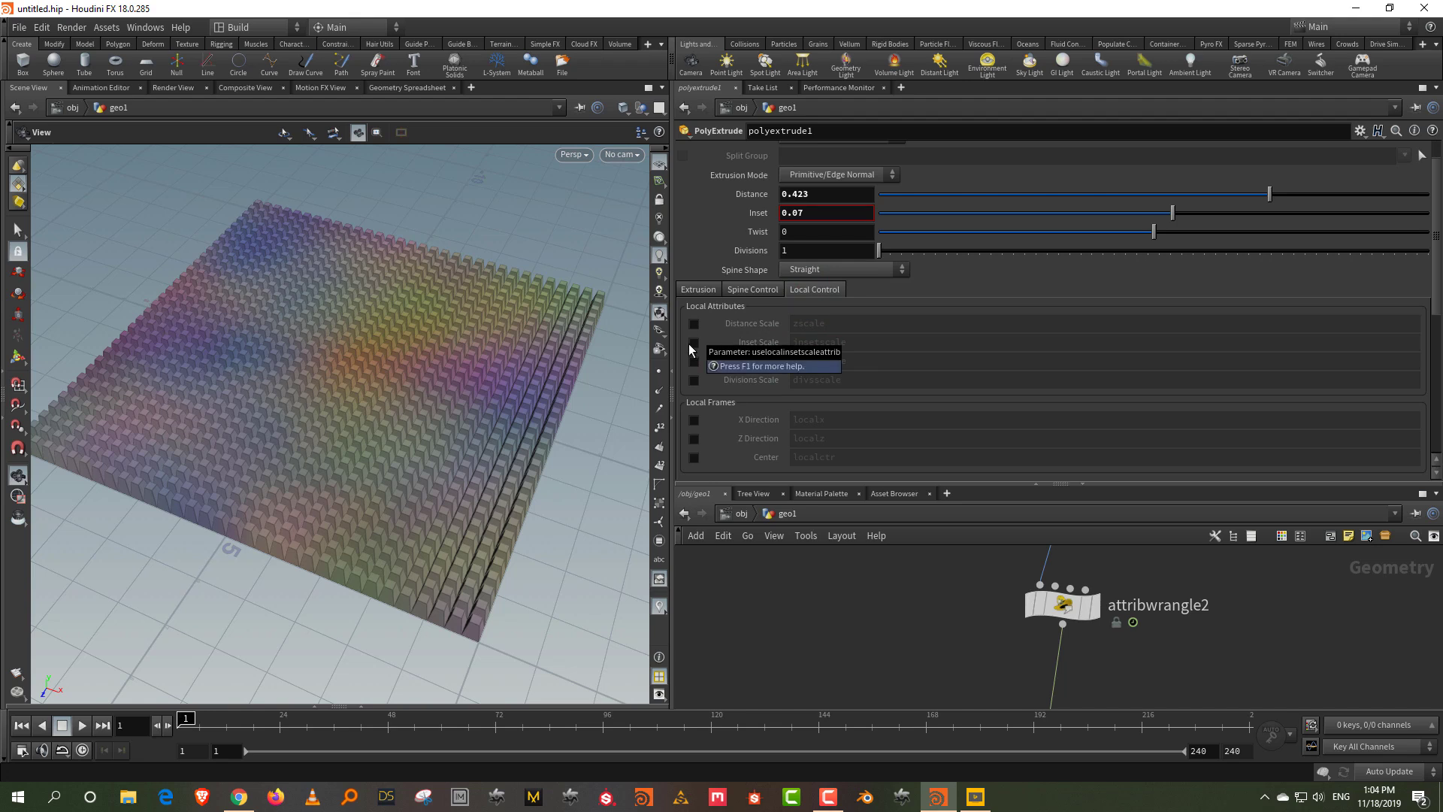
left_click(693, 323)
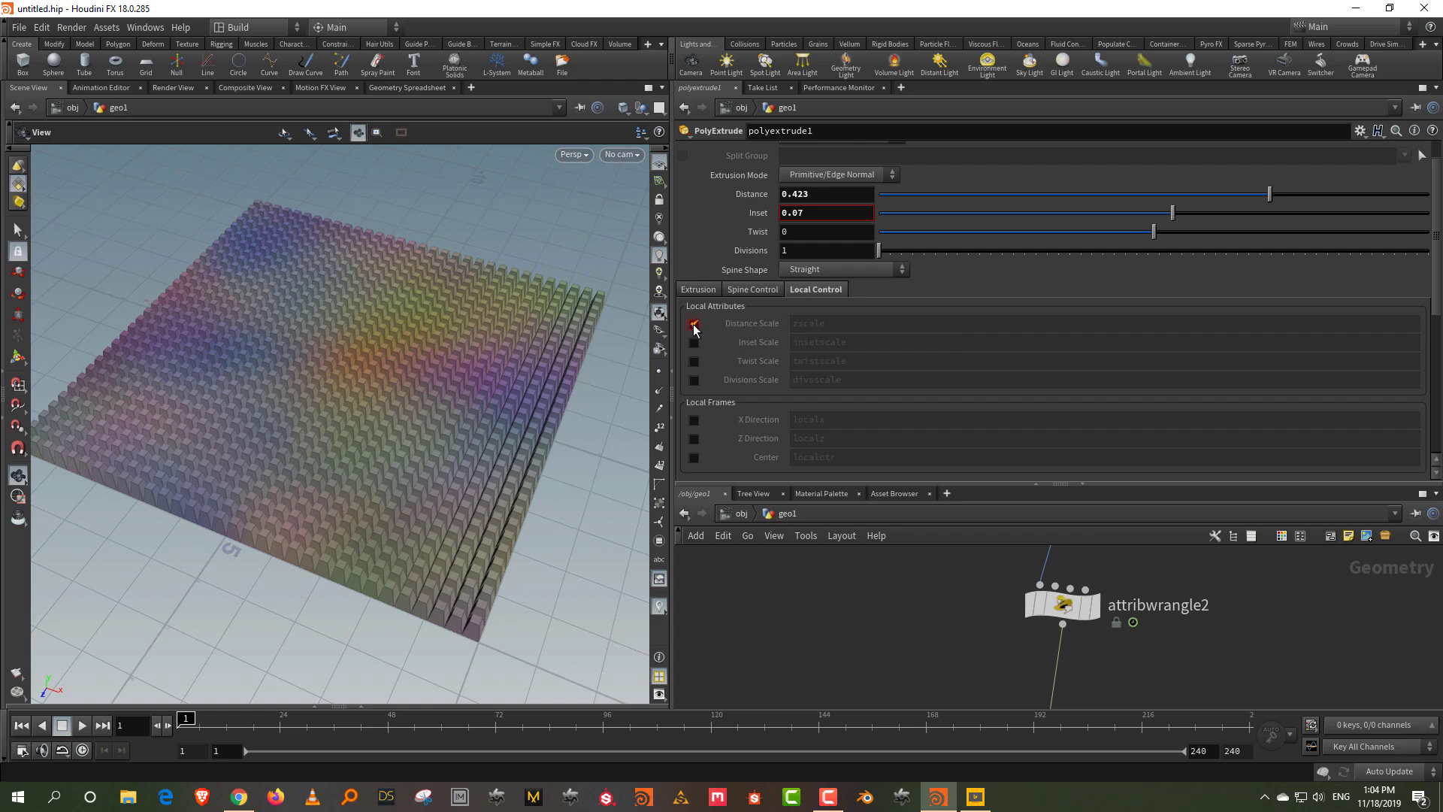
left_click_drag(836, 321, 772, 327)
left_click(930, 566)
left_click_drag(958, 580, 1168, 666)
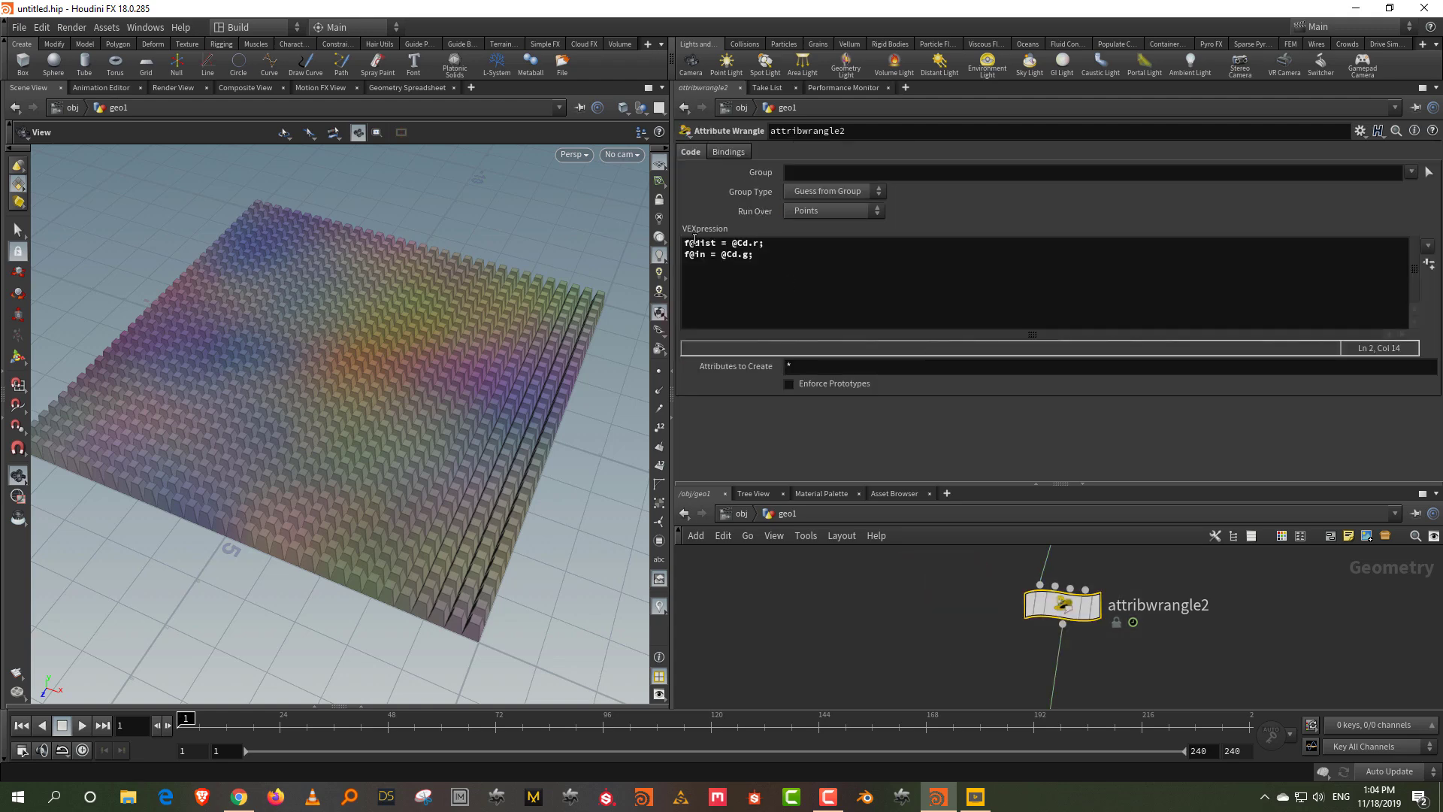
middle_click_drag(936, 657, 941, 607)
left_click_drag(1170, 711, 1189, 708)
left_click_drag(836, 323, 783, 325)
type("dist")
key("Return")
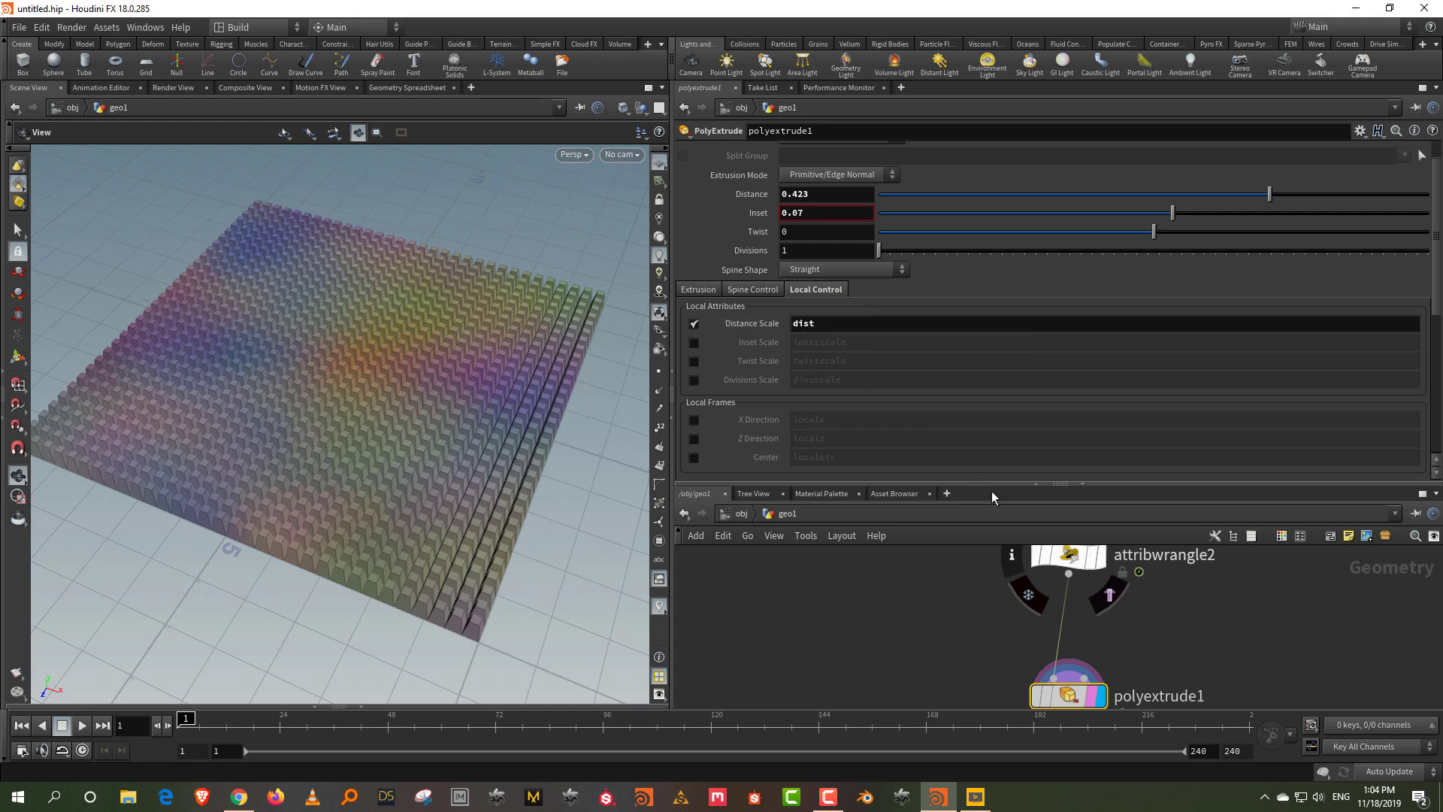
- Inspect attribwrangle2's node information to check which class its attributes belong to
left_click_drag(991, 487, 991, 312)
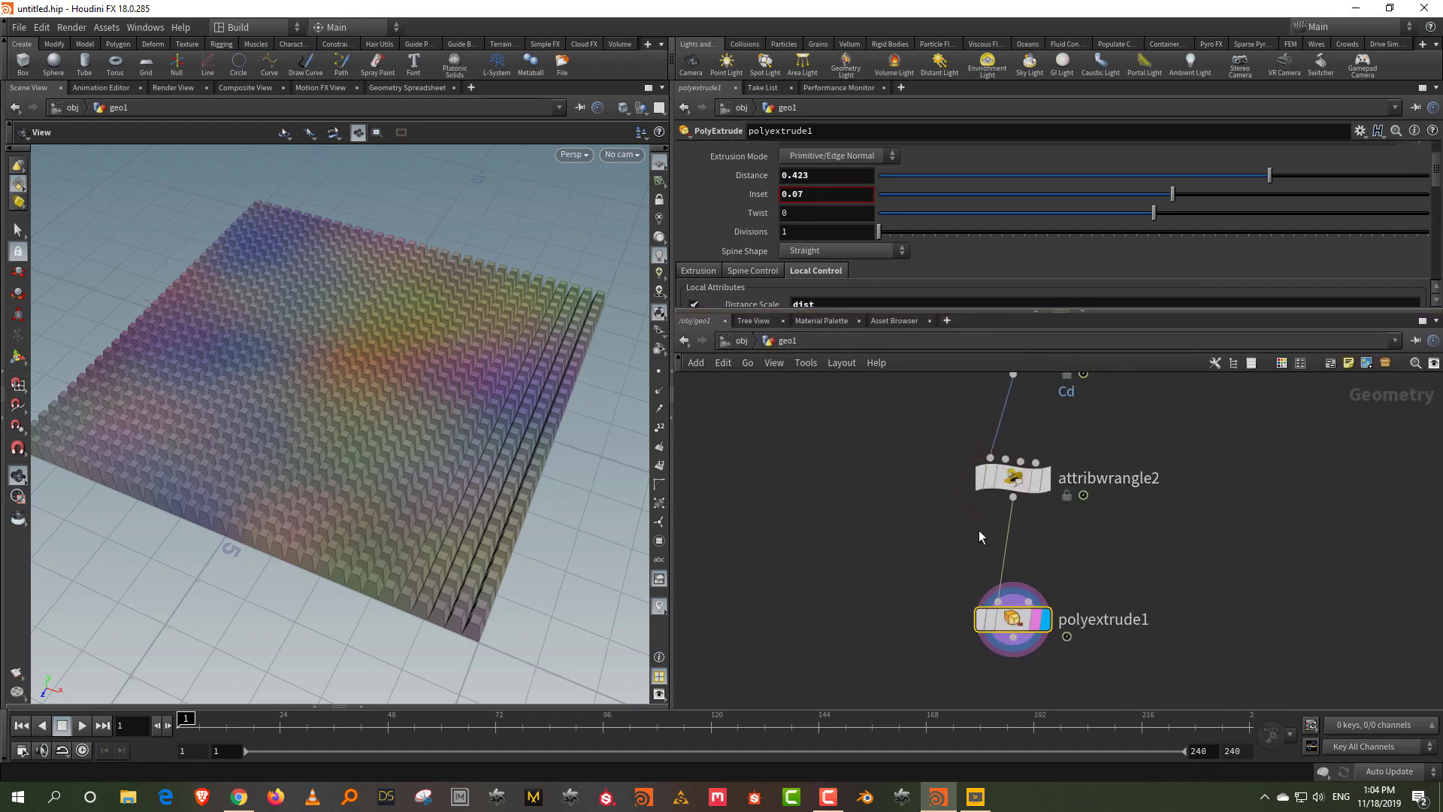
scroll(1101, 527, "down", 1)
left_click_drag(1153, 557, 1007, 633)
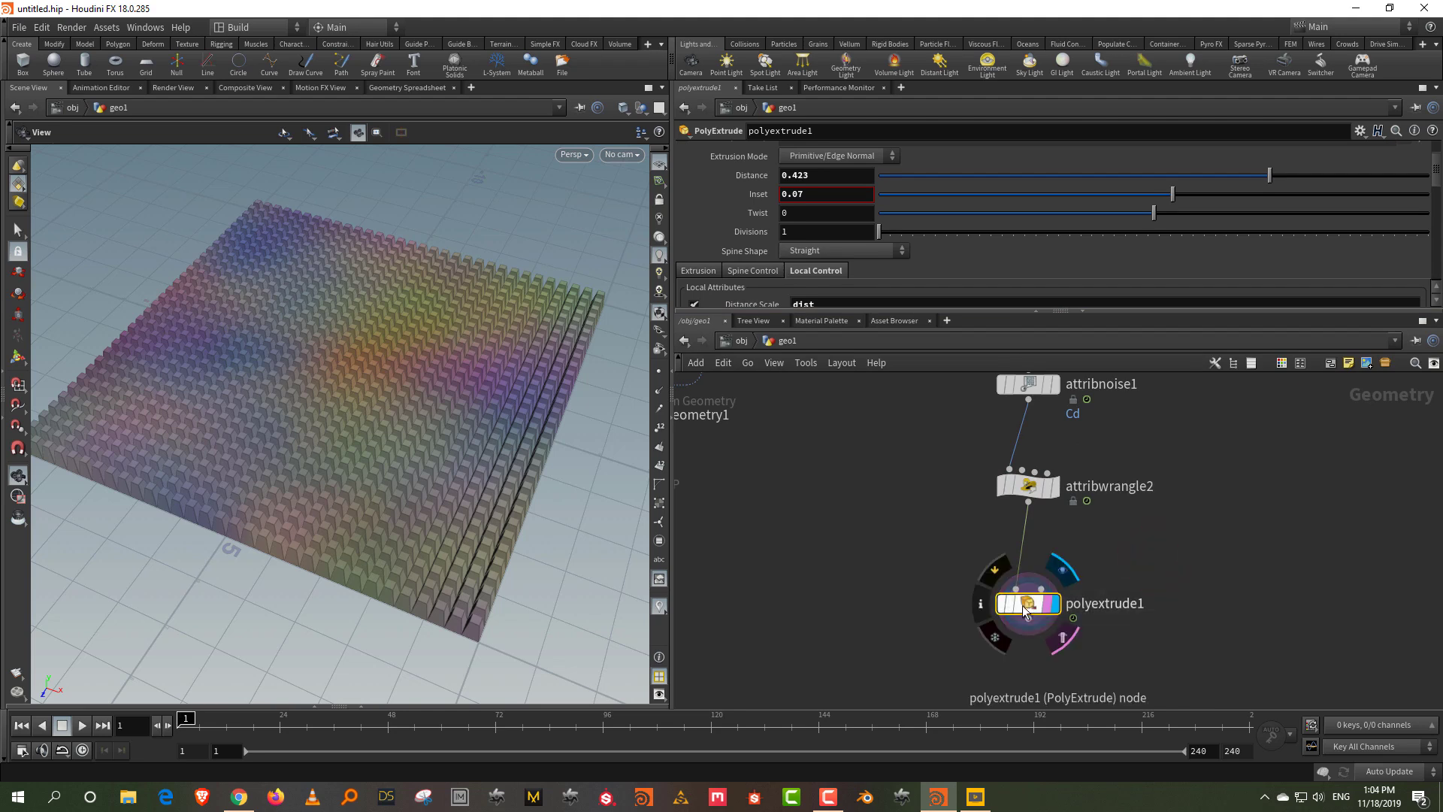
left_click(1028, 489)
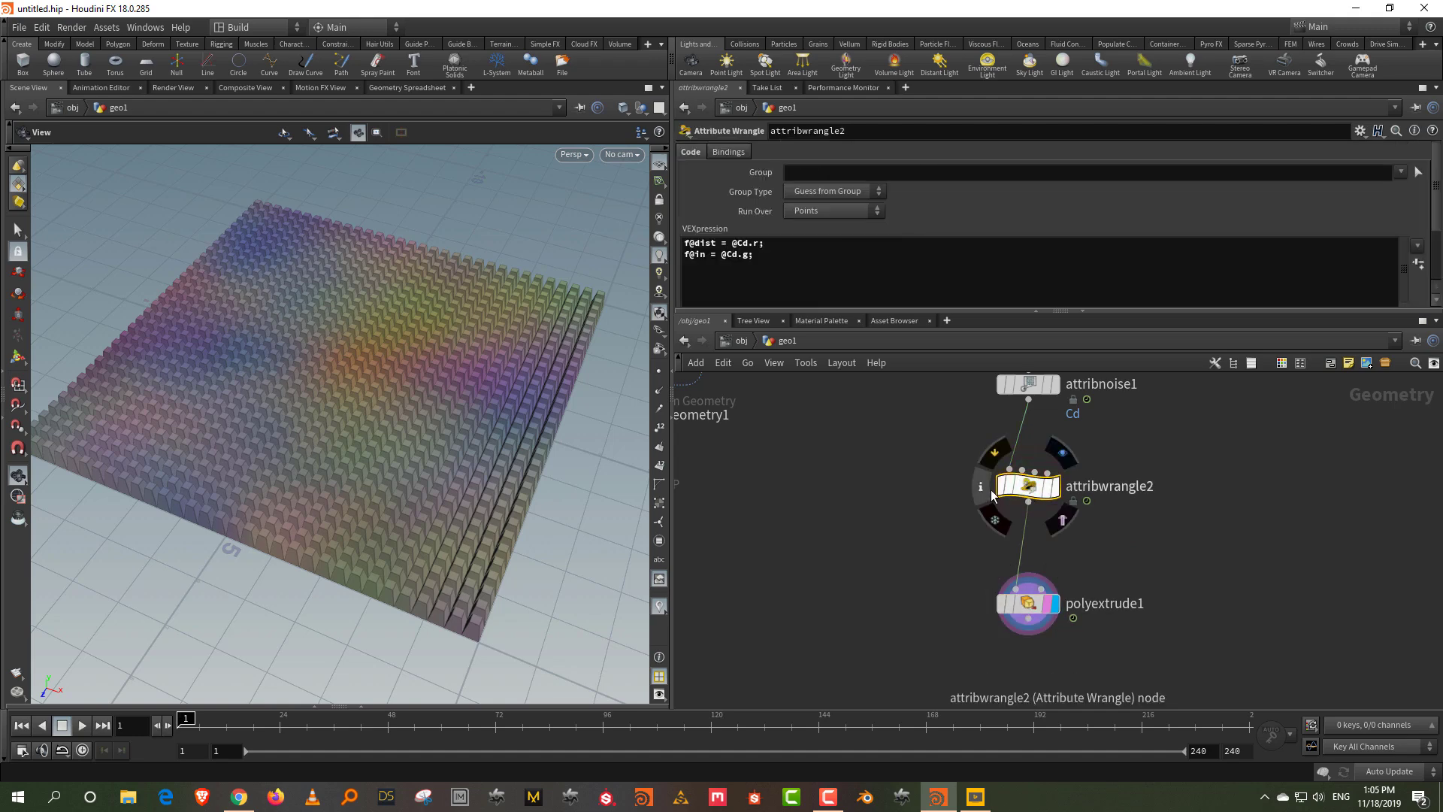
left_click(989, 488)
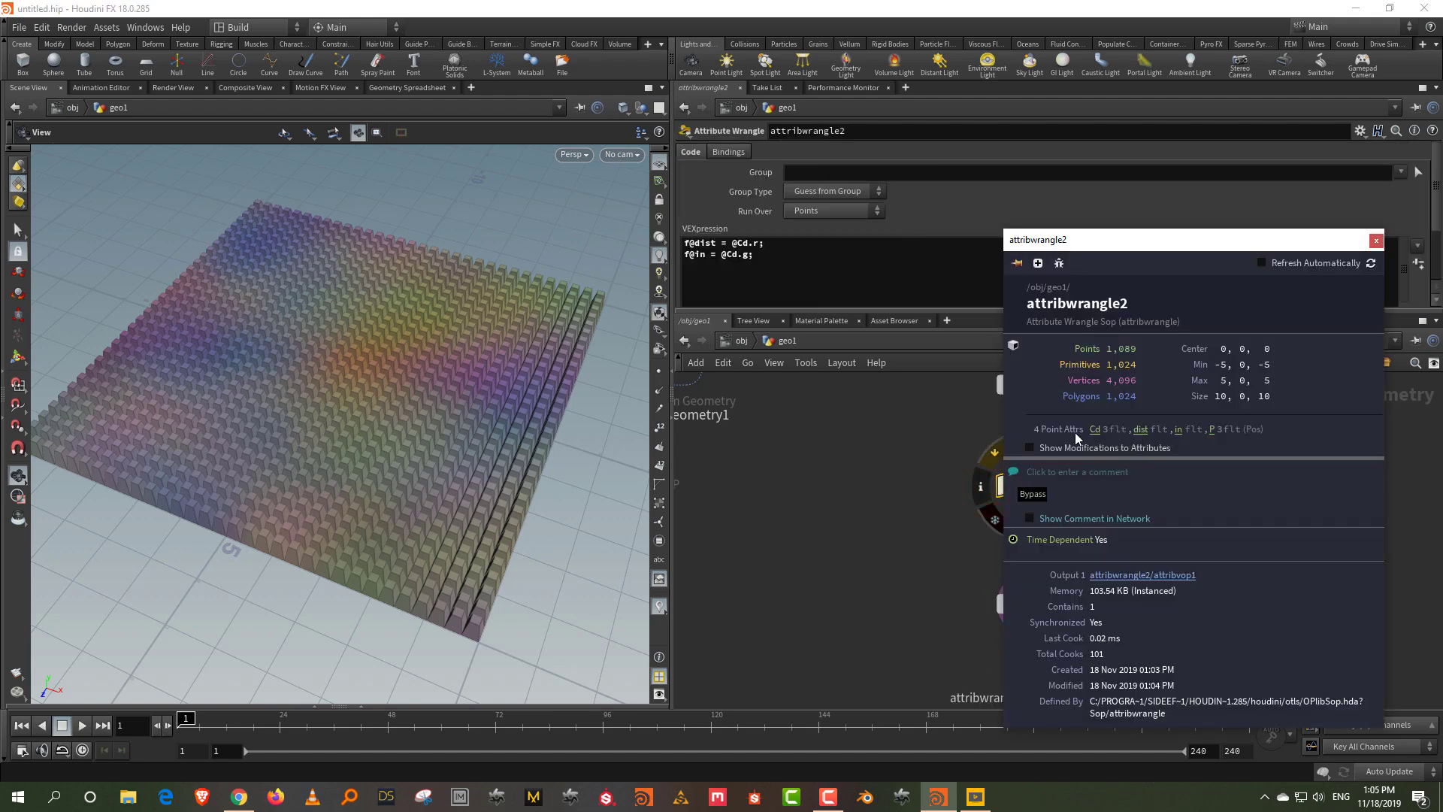
left_click(887, 516)
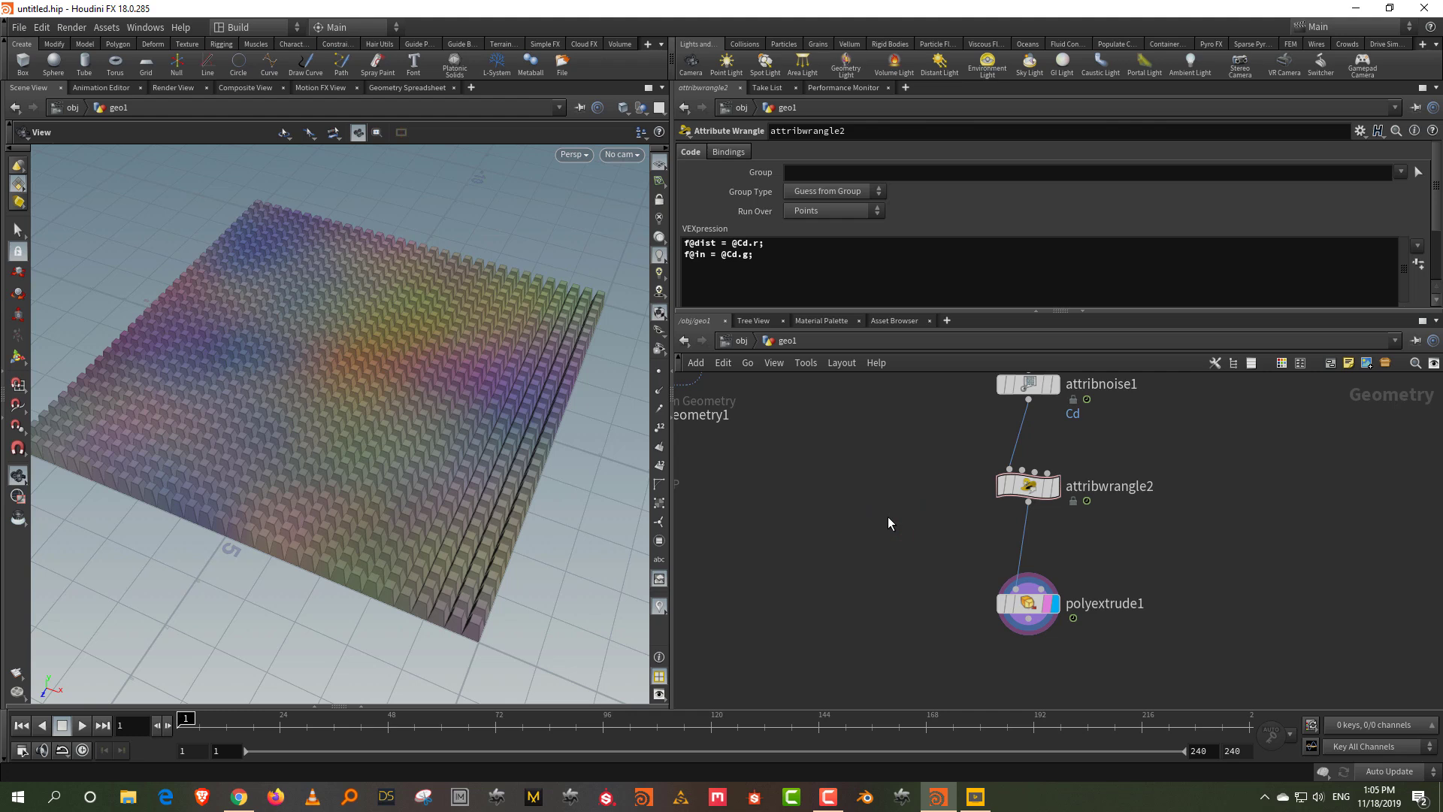
- Move polyextrude1 lower to make room and add an Attribute Promote node beside its incoming wire
scroll(933, 481, "down", 3)
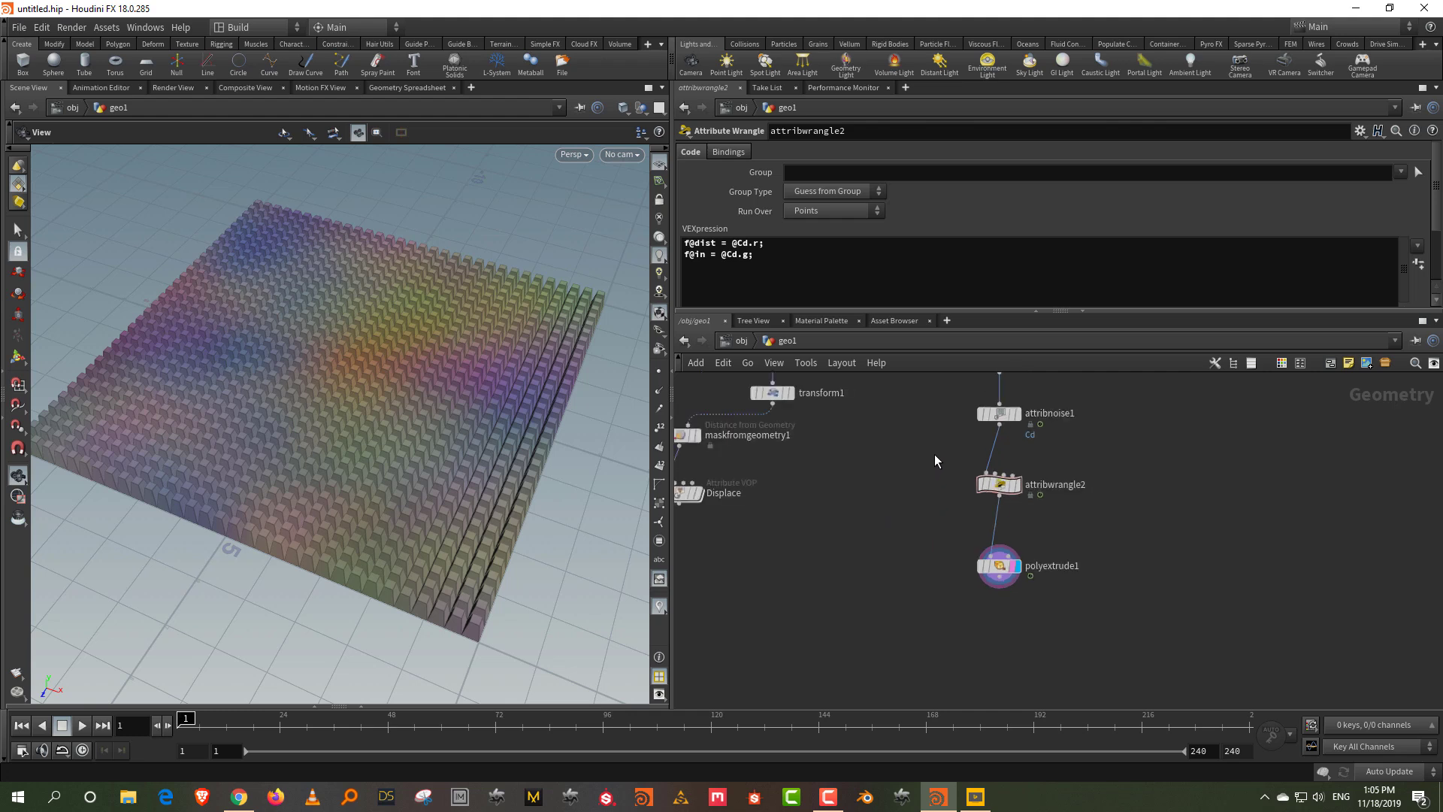
scroll(1008, 620, "up", 3)
middle_click_drag(1011, 614, 988, 480)
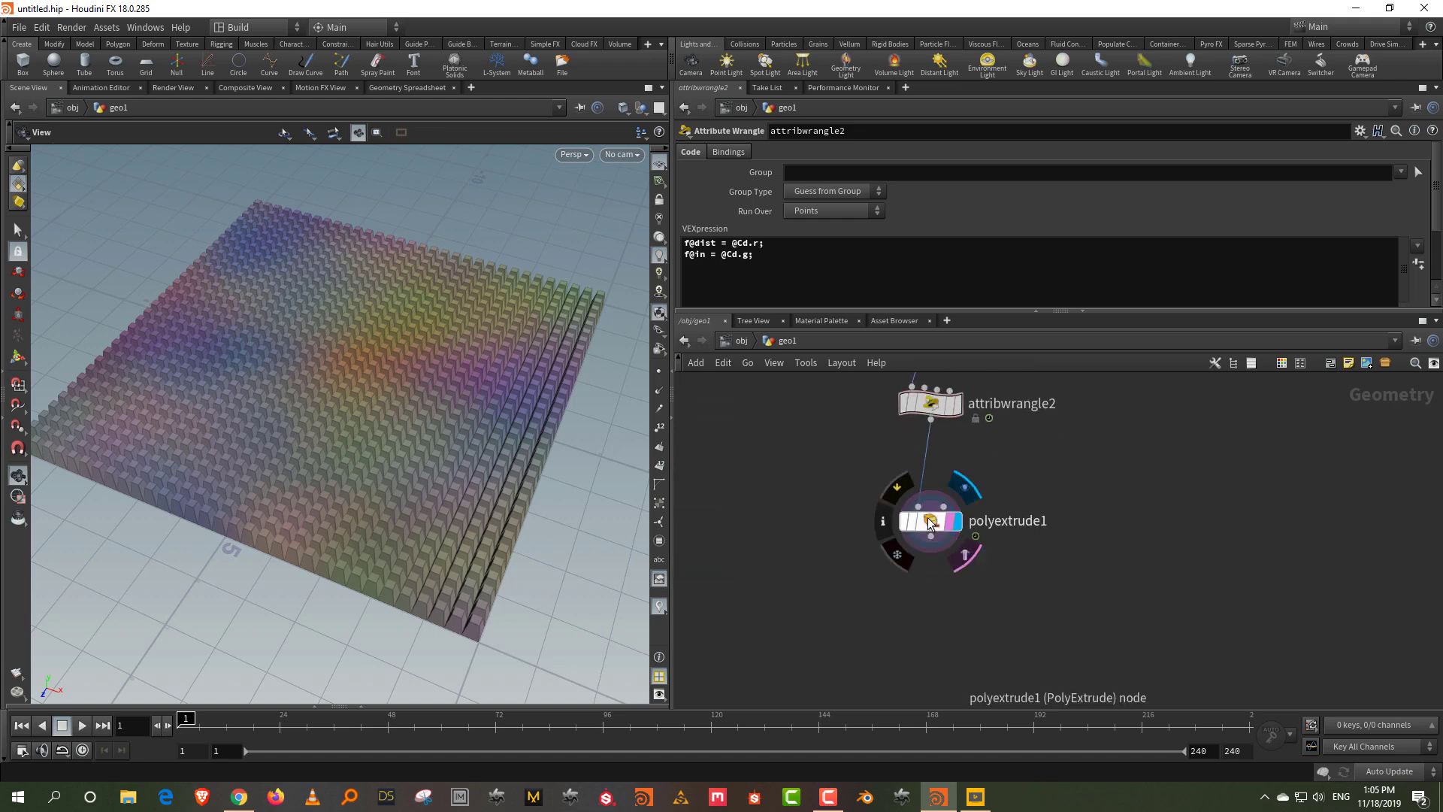
left_click_drag(928, 517, 931, 587)
middle_click_drag(959, 500, 962, 571)
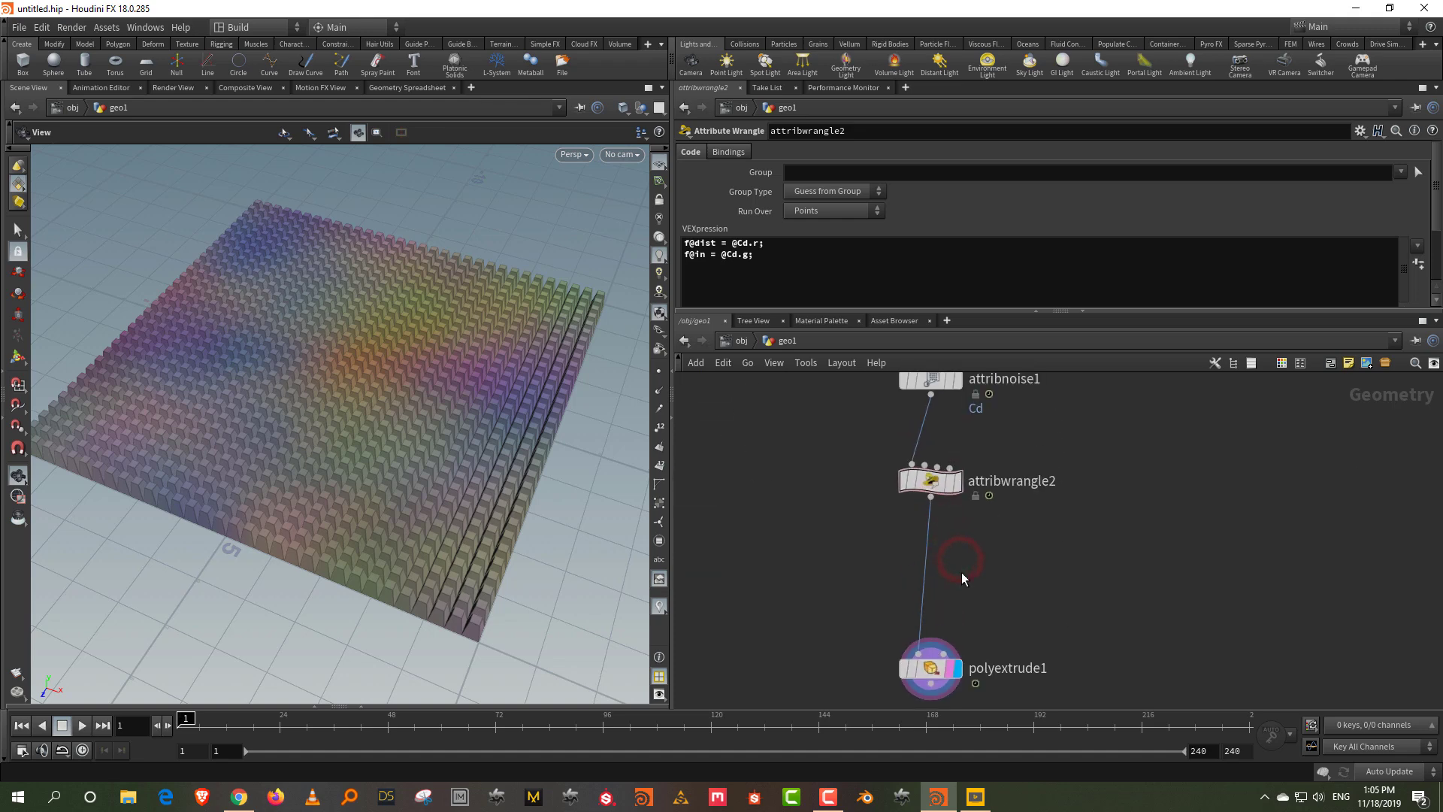
key("Tab")
type("attribu")
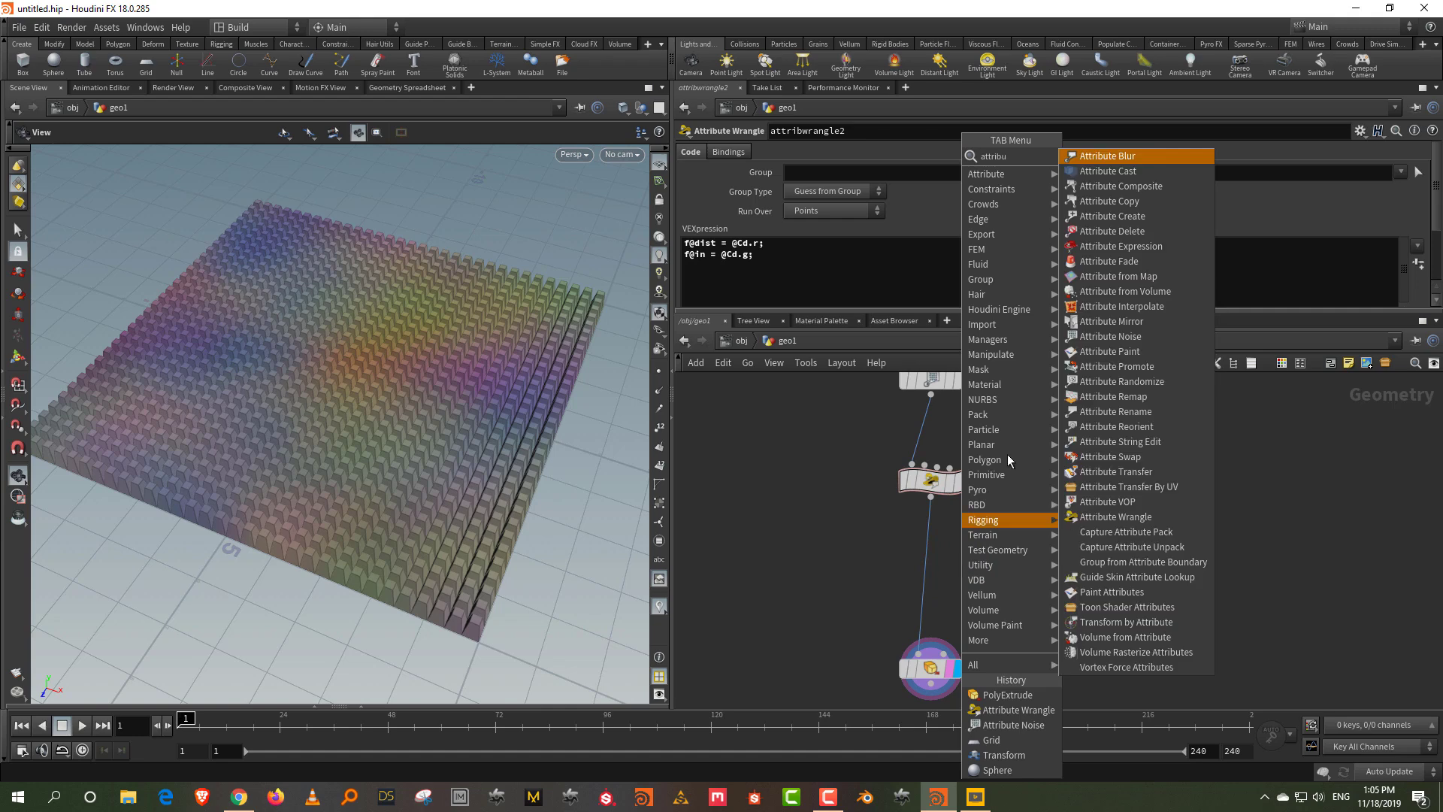
left_click(1148, 368)
left_click(970, 575)
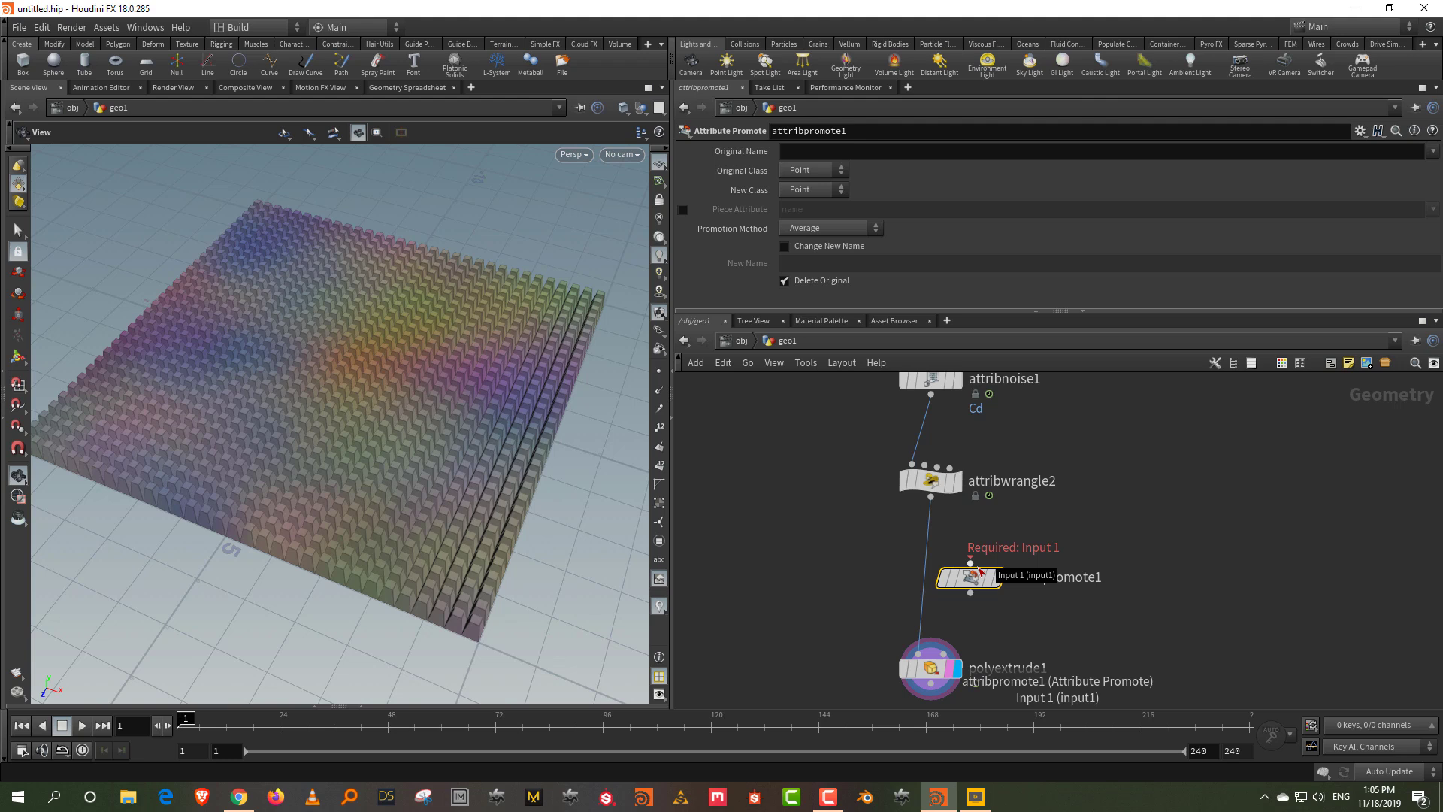
- Insert attribpromote1 between attribnoise1 and attribwrangle2, moving the wrangle lower, and display the promote node
left_click_drag(979, 573, 1200, 557)
left_click_drag(939, 480, 939, 549)
mouse_move(1193, 554)
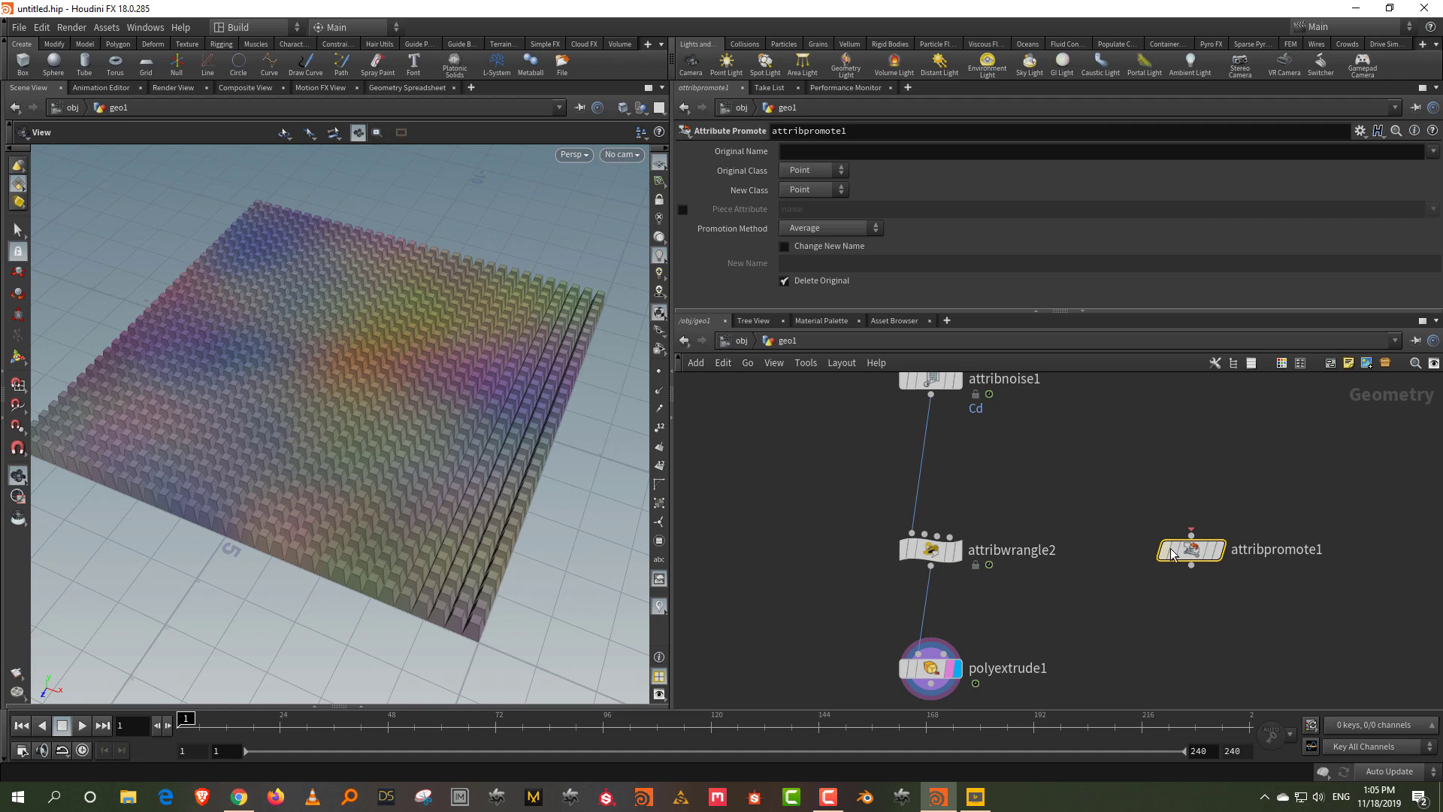
left_click_drag(1193, 554, 946, 456)
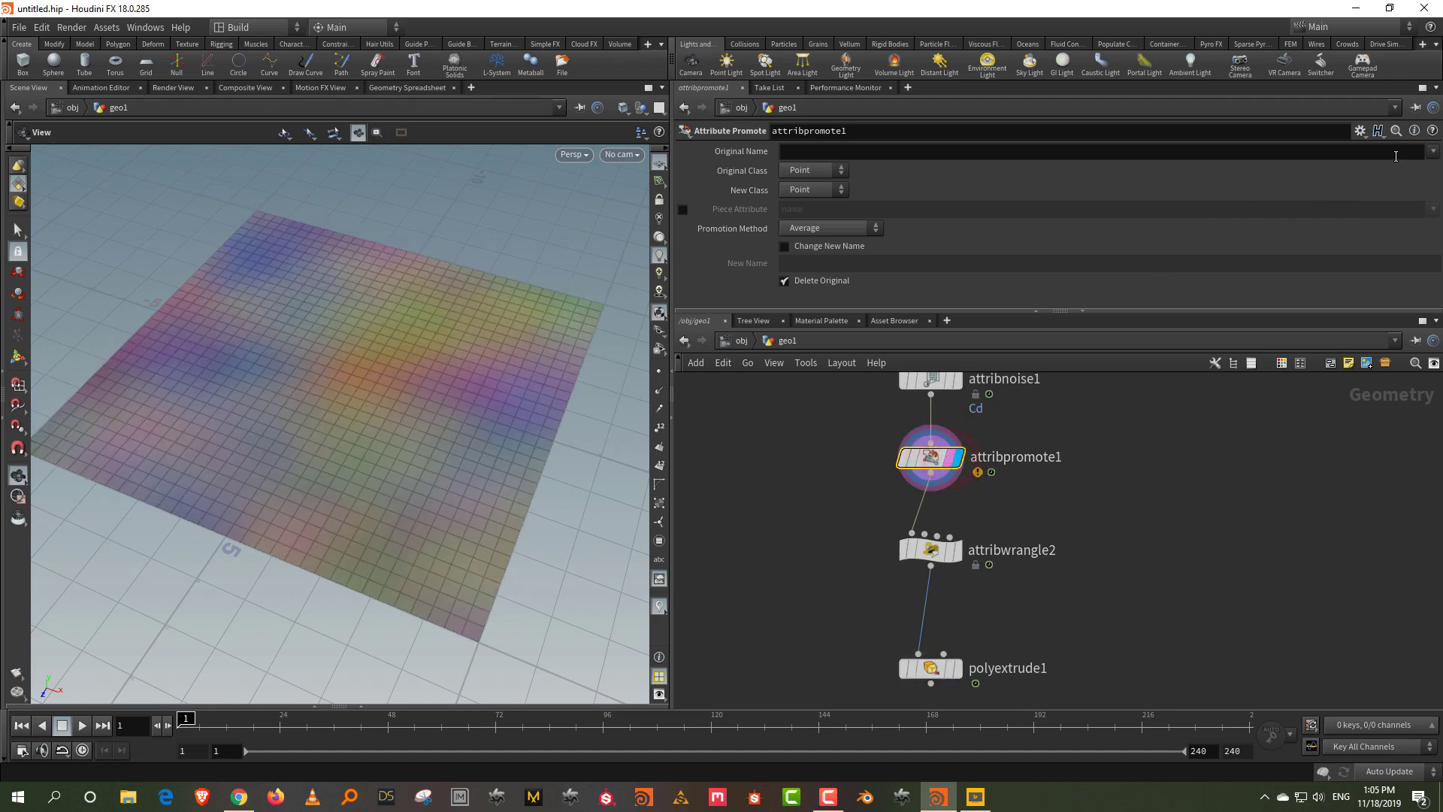
- Set attribpromote1 to promote Cd from Point to Primitive class and check the result in the node's information
left_click(1433, 151)
left_click(1419, 168)
left_click(805, 190)
left_click(806, 224)
mouse_move(923, 453)
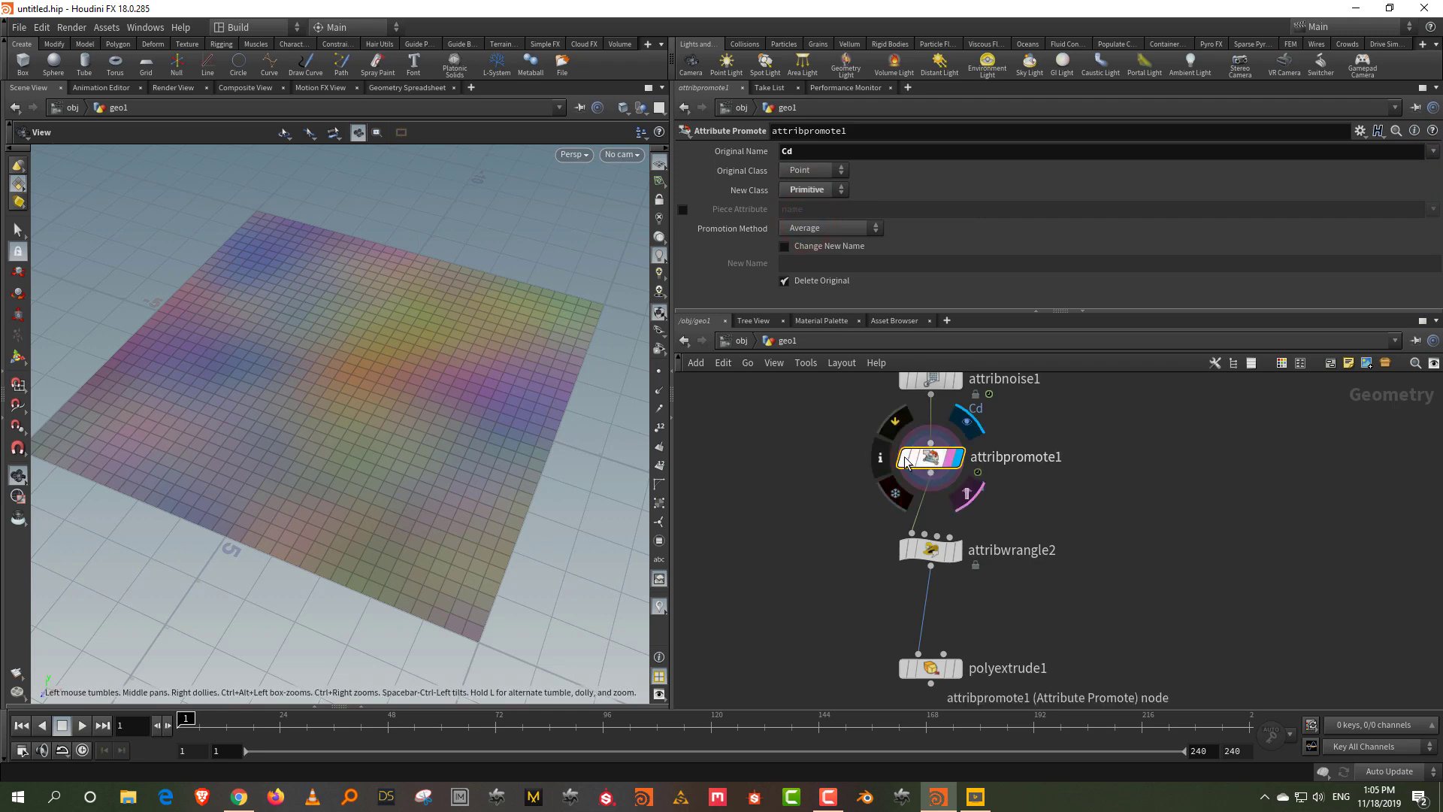
left_click(880, 456)
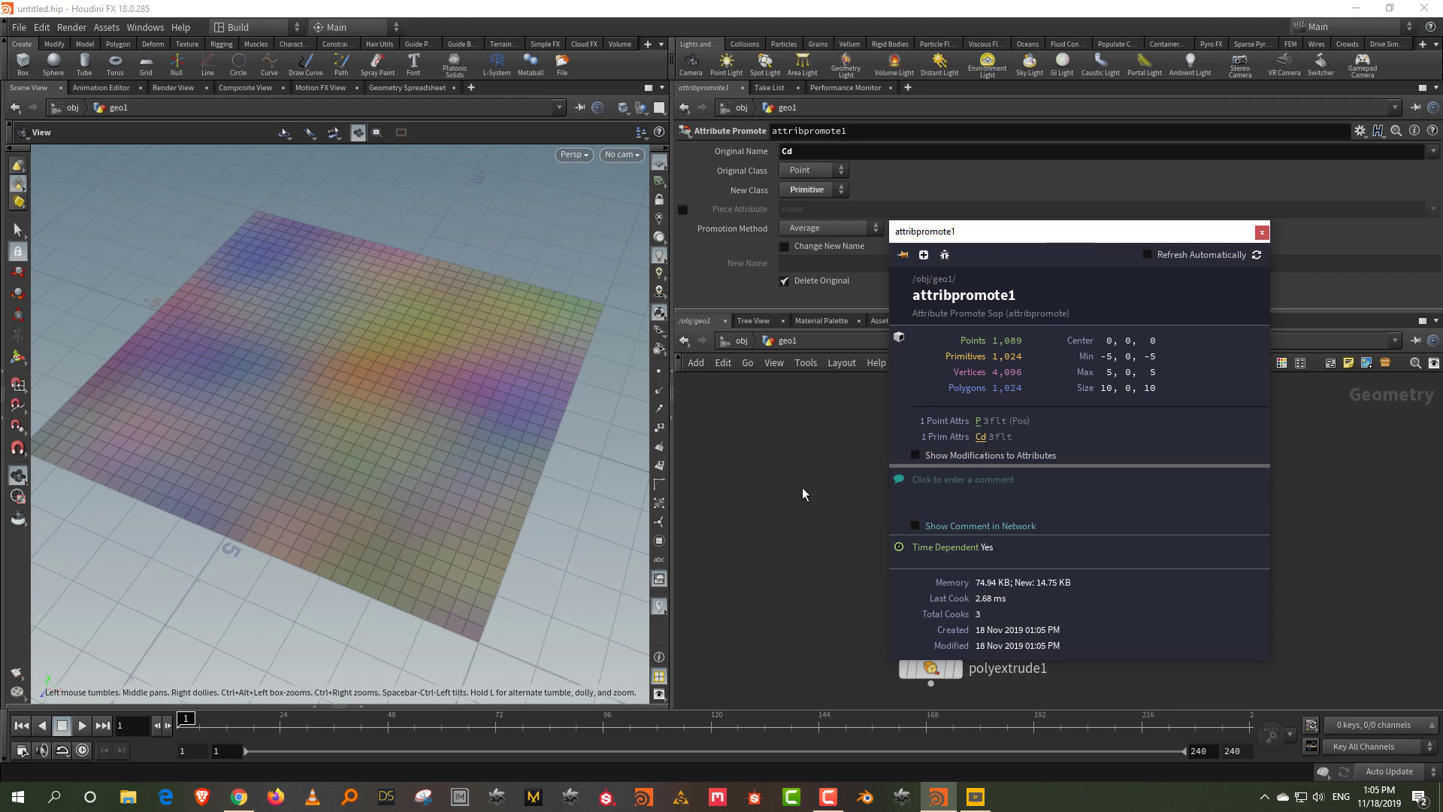
- Display attribwrangle2 and set its code to run over Primitives
left_click(955, 554)
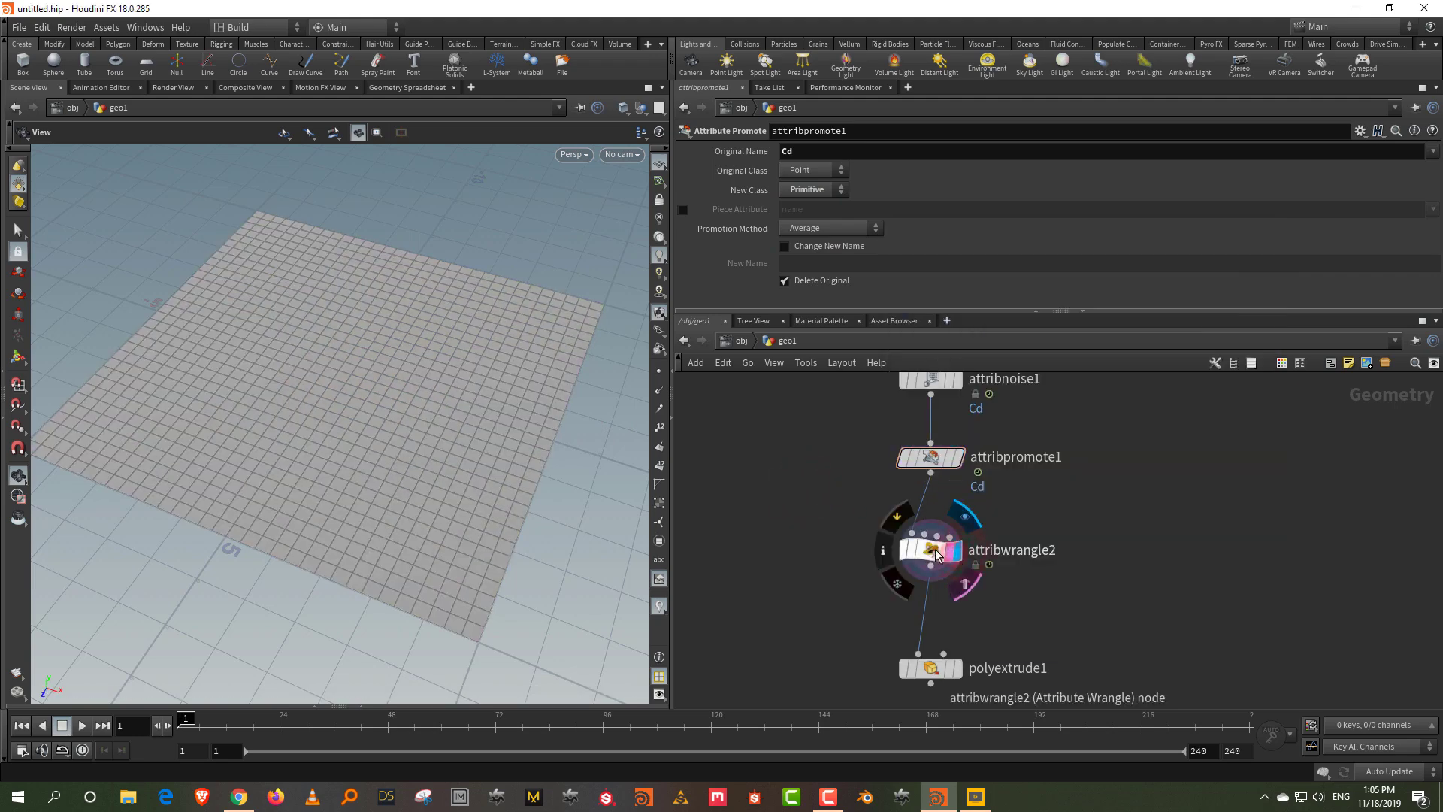
left_click(932, 549)
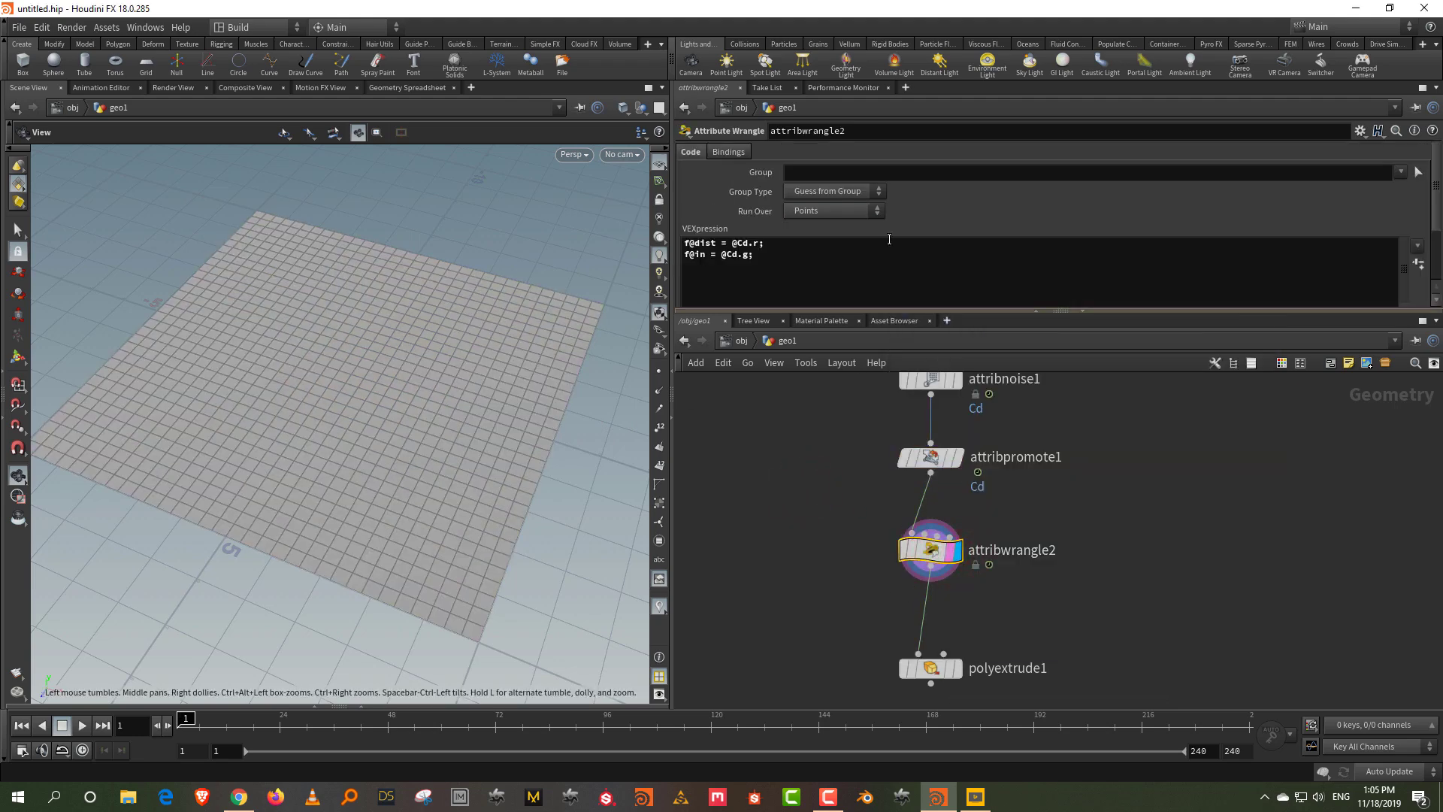
left_click(809, 214)
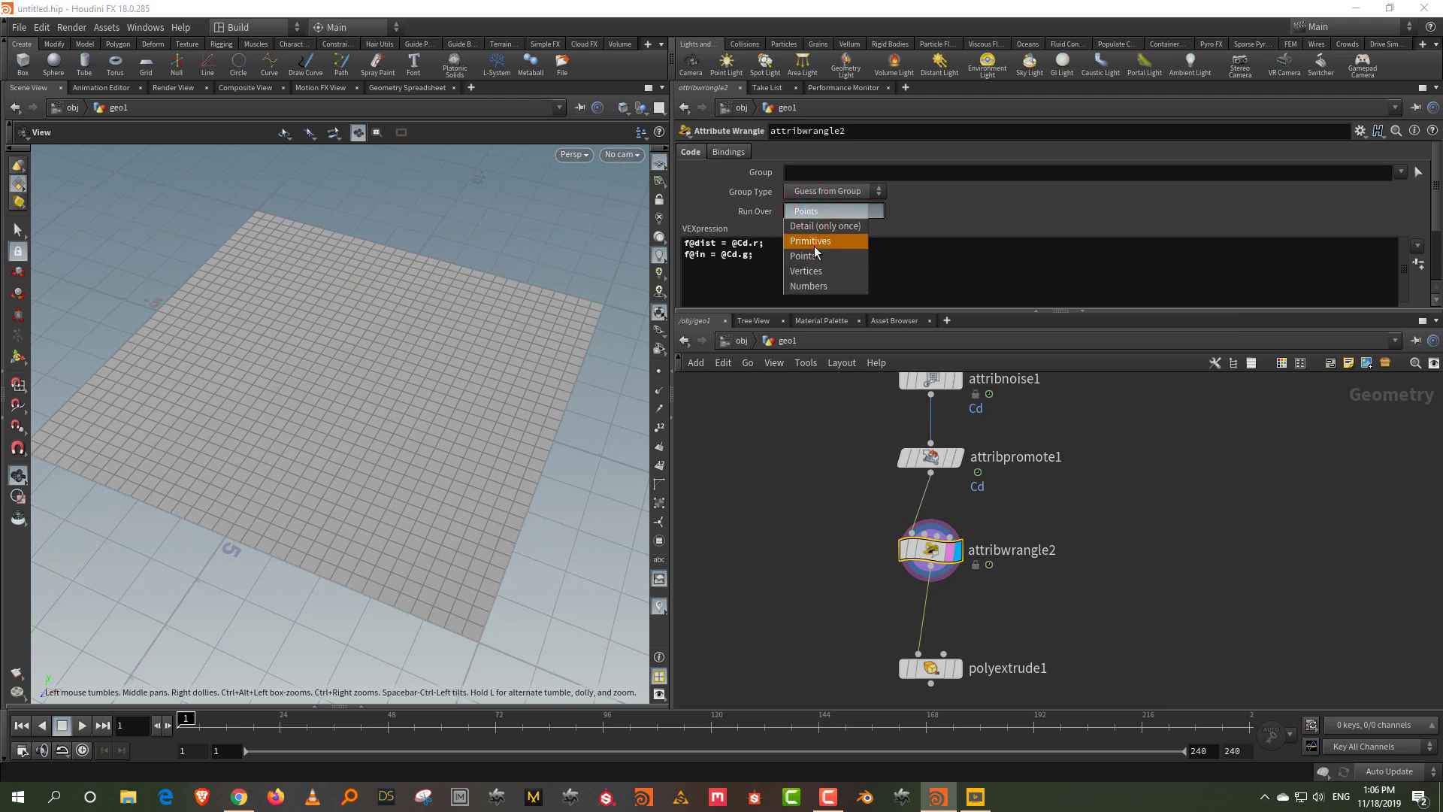
left_click(813, 242)
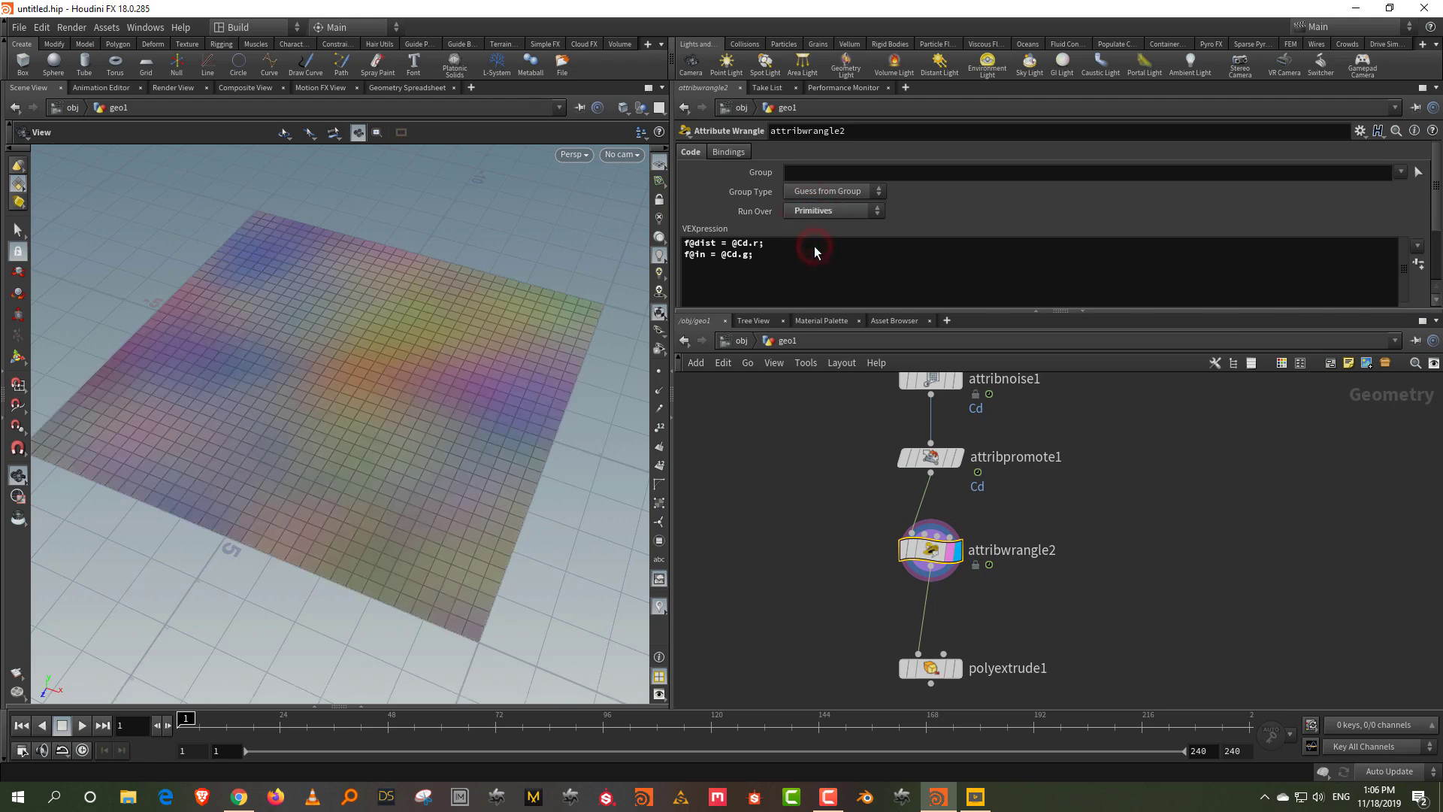
- Display polyextrude1, play the animation to review the extrusion heights, and return to the first frame
left_click(956, 668)
left_click_drag(380, 364, 274, 611)
left_click(83, 726)
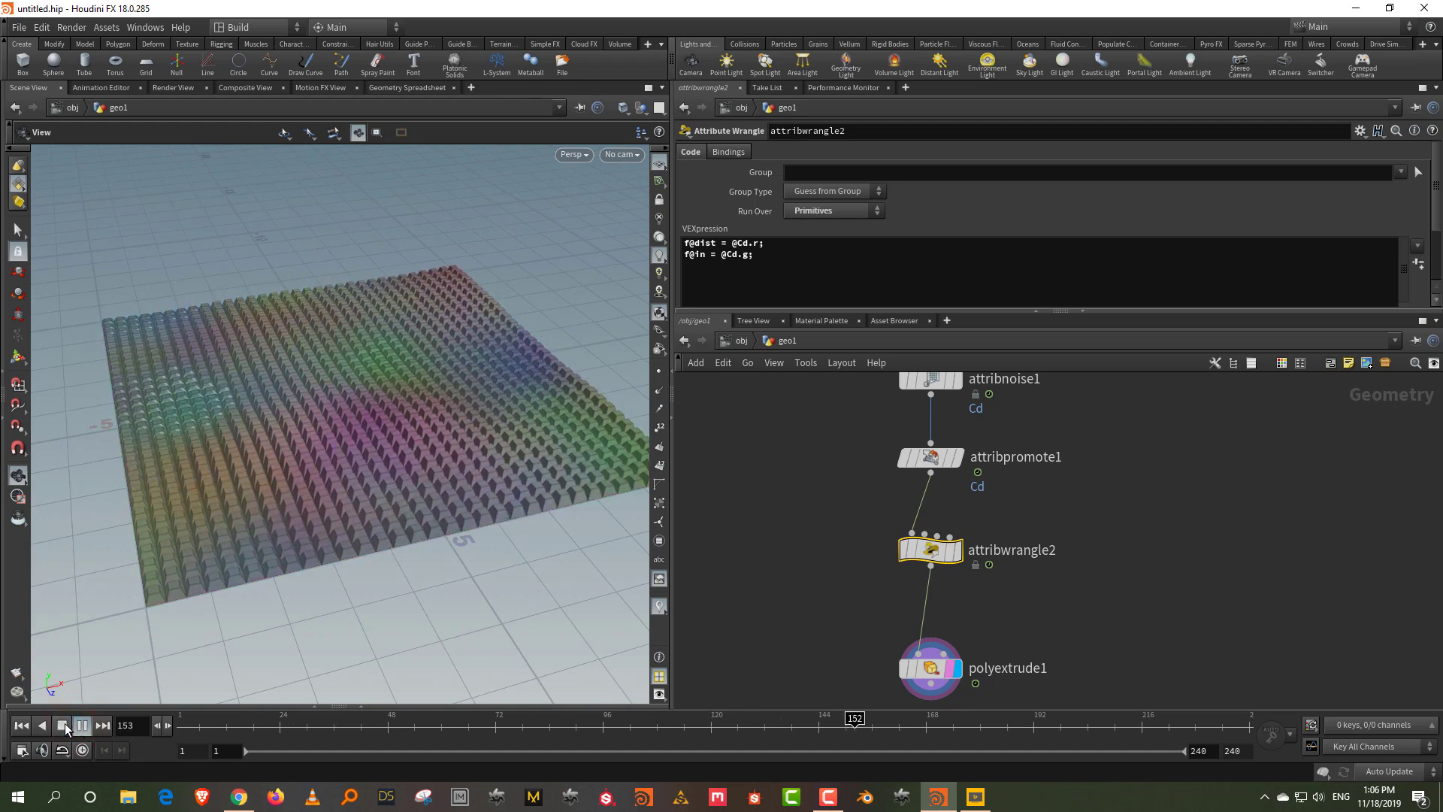
left_click(64, 726)
left_click(19, 728)
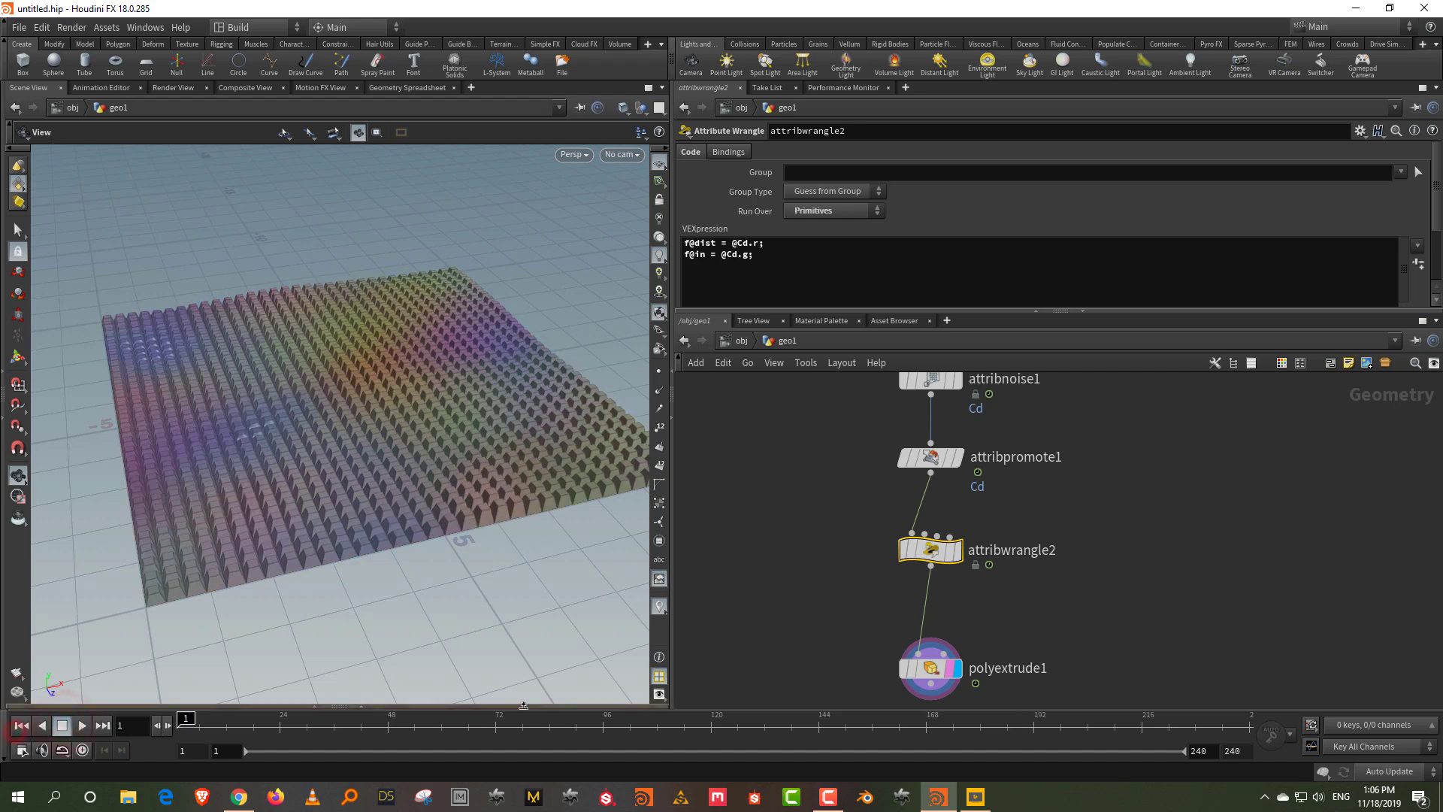
- Enable polyextrude1's local Inset Scale attribute and set it to in, matching the attribute name in the wrangle
left_click_drag(764, 618, 932, 680)
left_click_drag(861, 309, 861, 406)
left_click_drag(832, 557, 1071, 660)
middle_click_drag(1057, 613, 1031, 495)
left_click_drag(1036, 589, 898, 620)
left_click(690, 335)
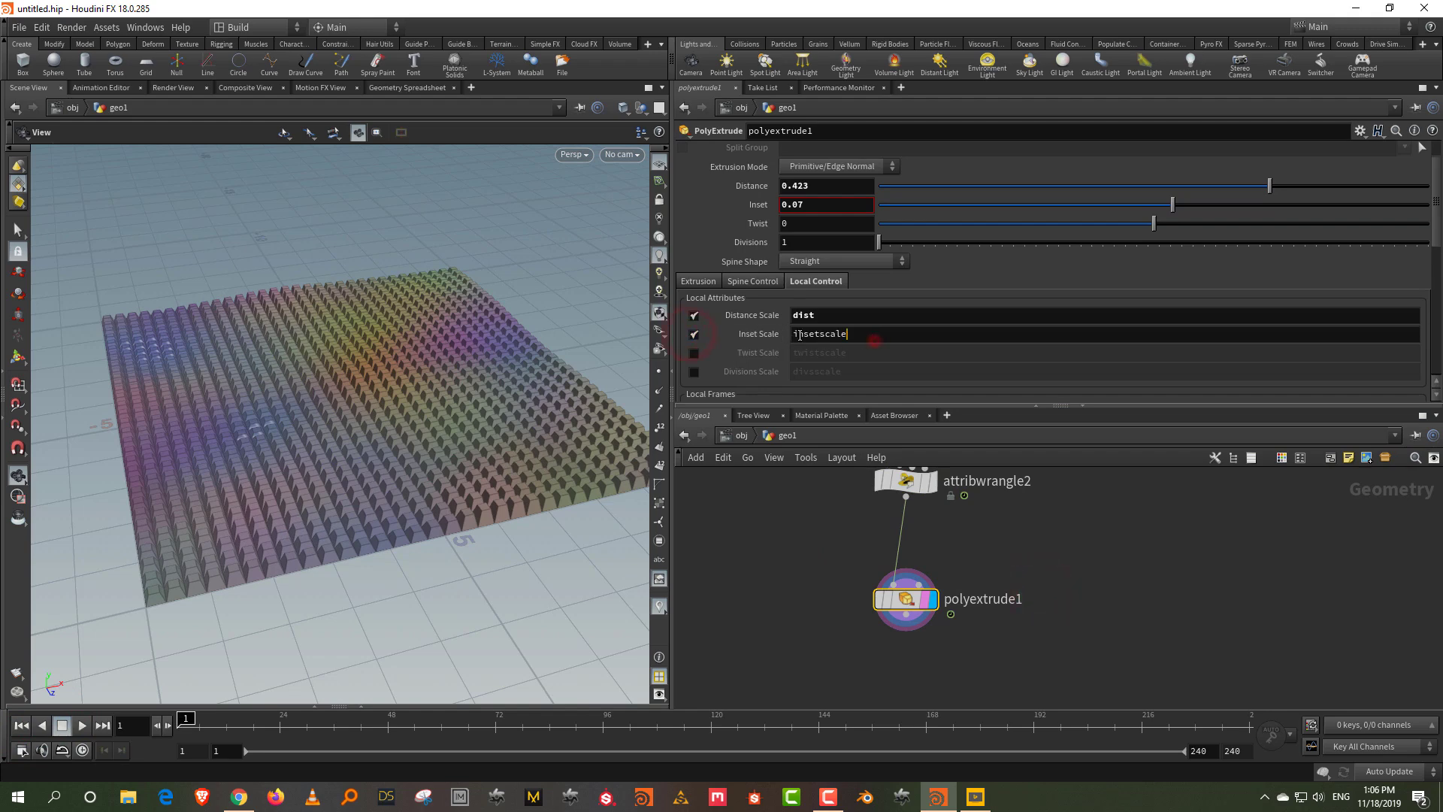
double_click(874, 335)
type("d")
key("Return")
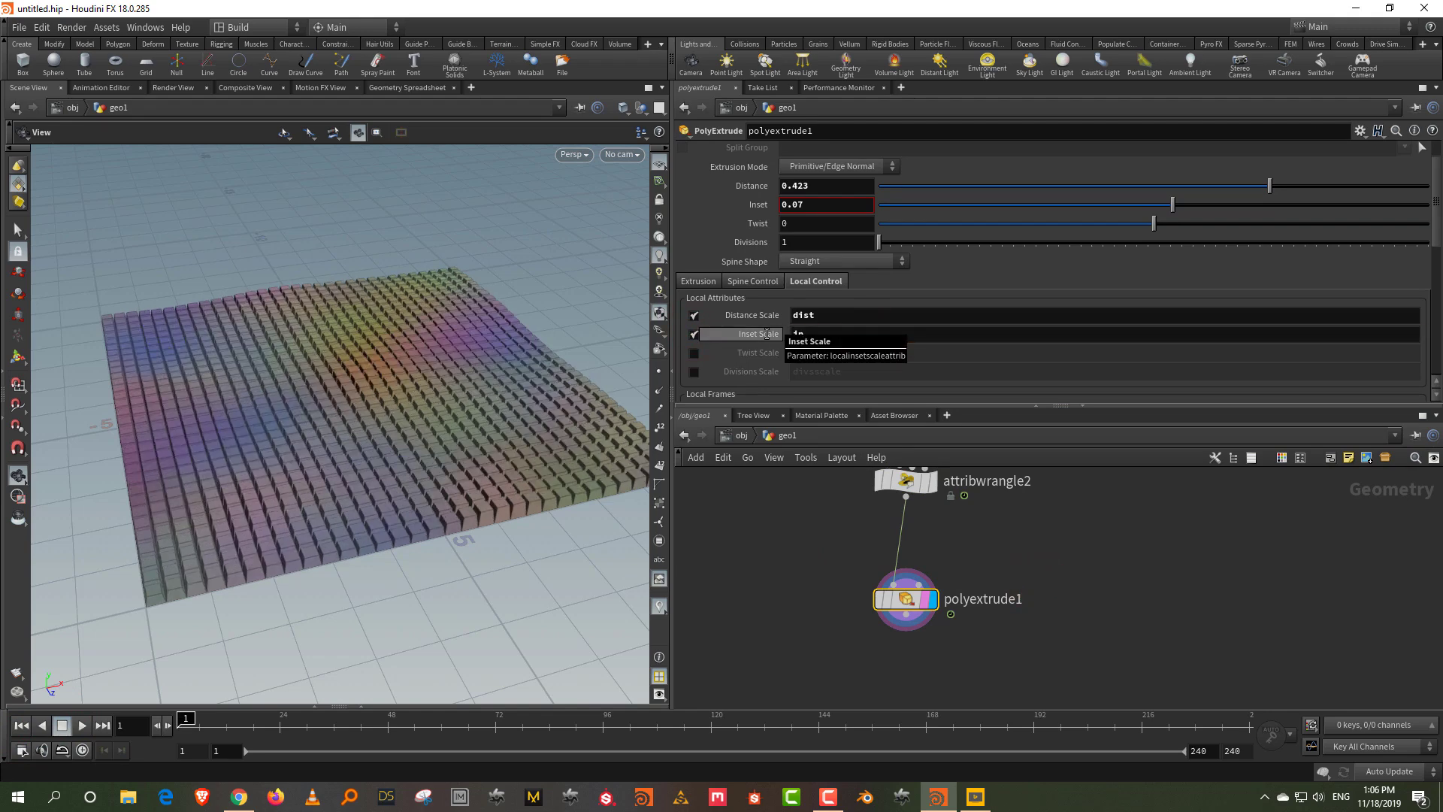
- Play the animation to review the noise-driven inset on the extruded faces, and rewind to the first frame
left_click(80, 726)
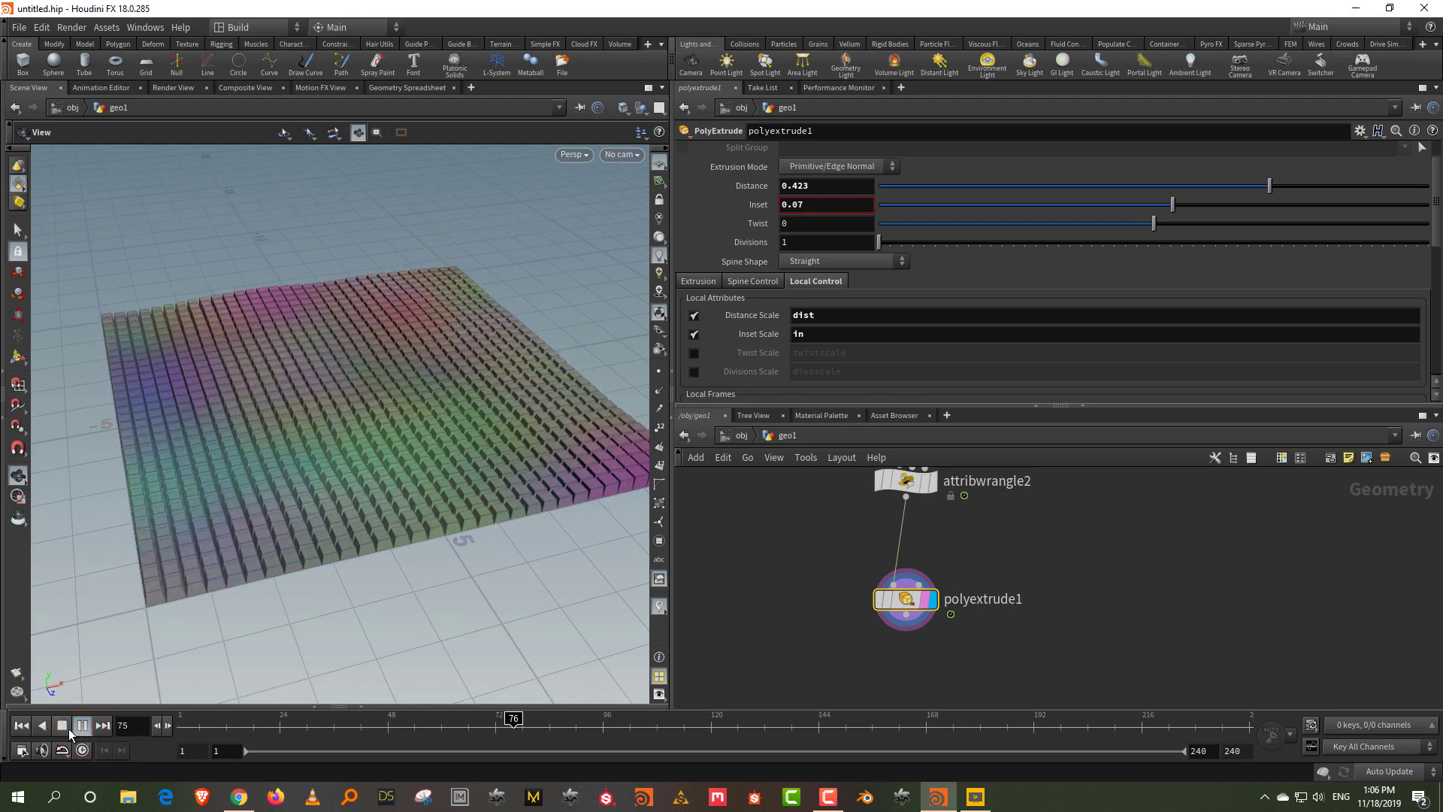
left_click(68, 728)
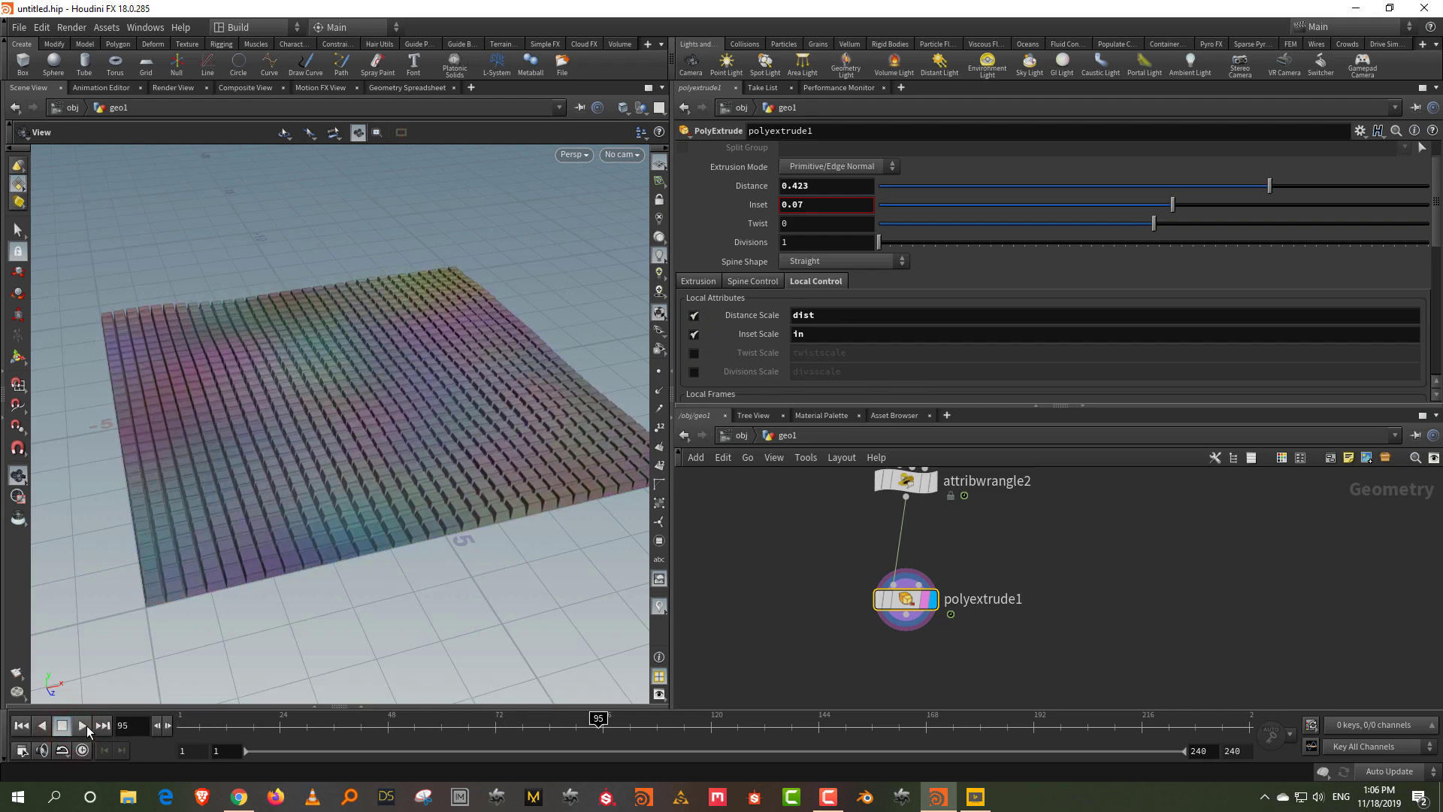
left_click(83, 724)
left_click(62, 724)
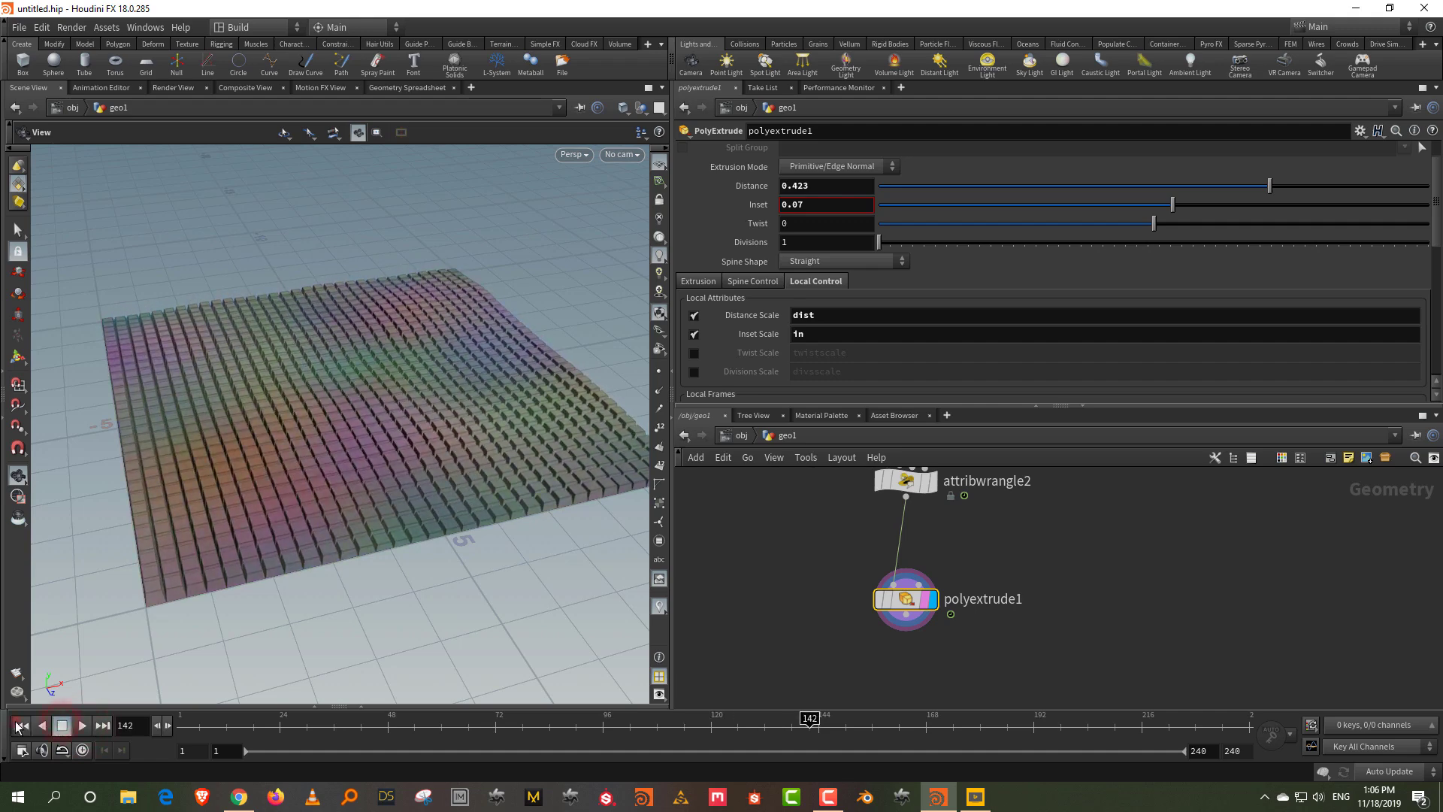
left_click(20, 725)
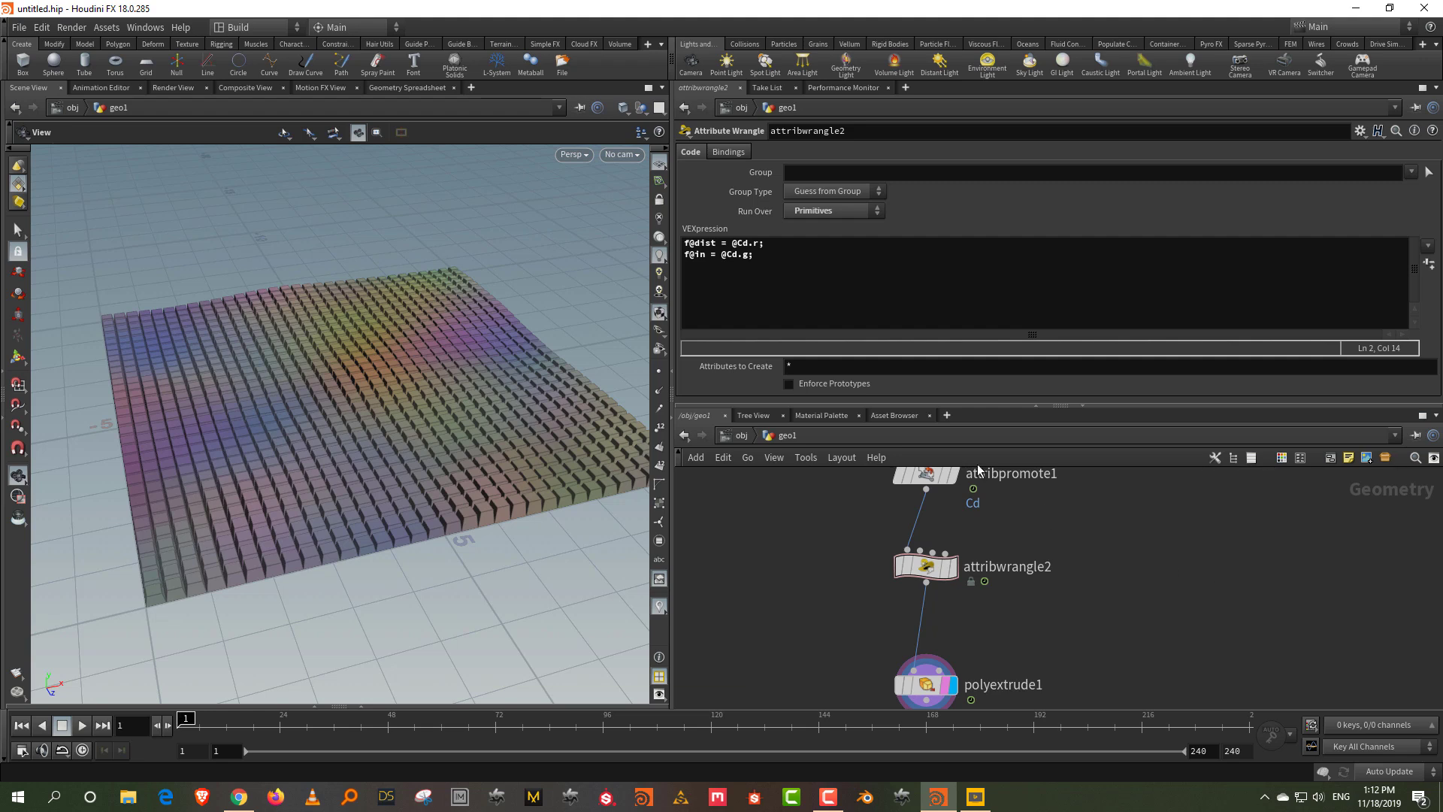
left_click_drag(875, 408, 875, 455)
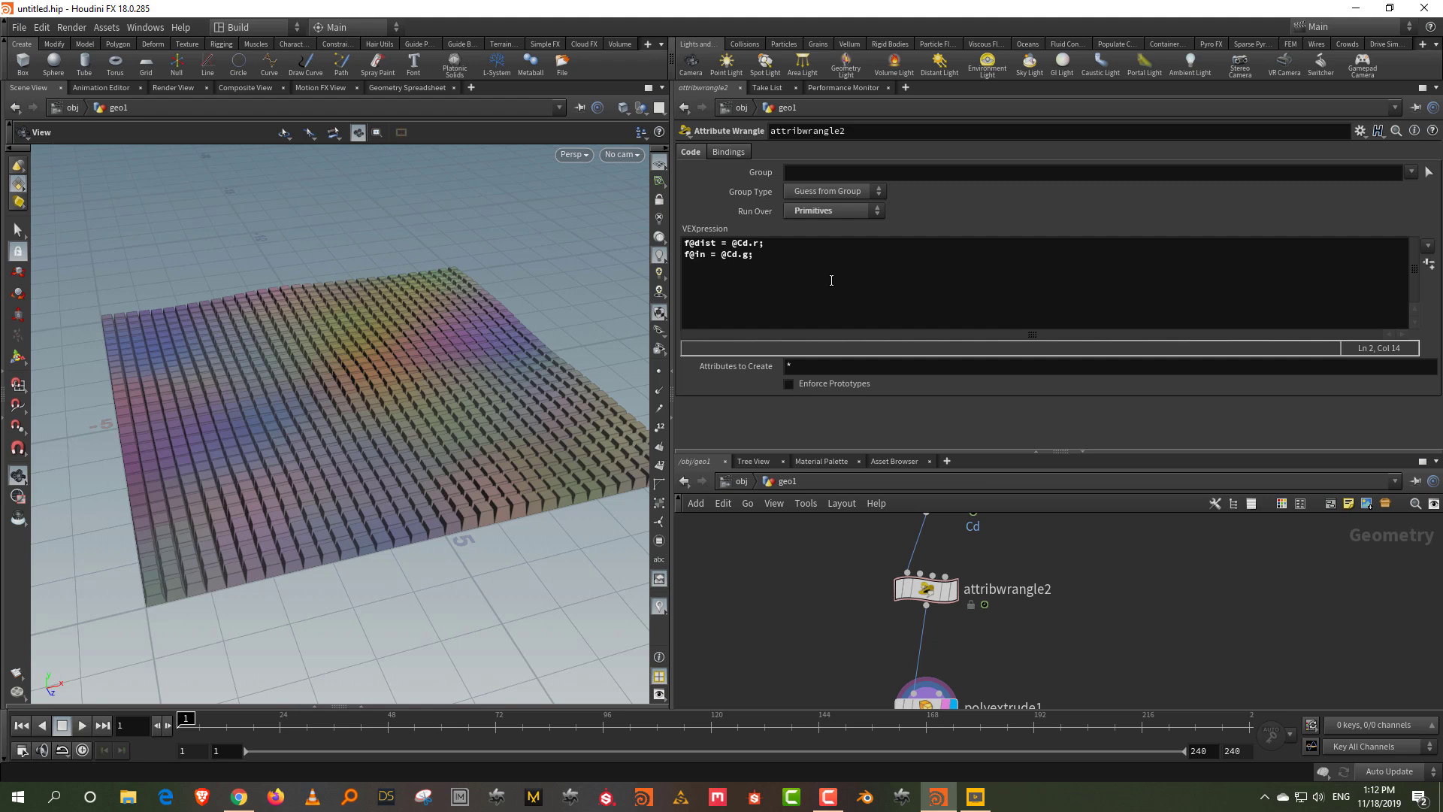
left_click(759, 243)
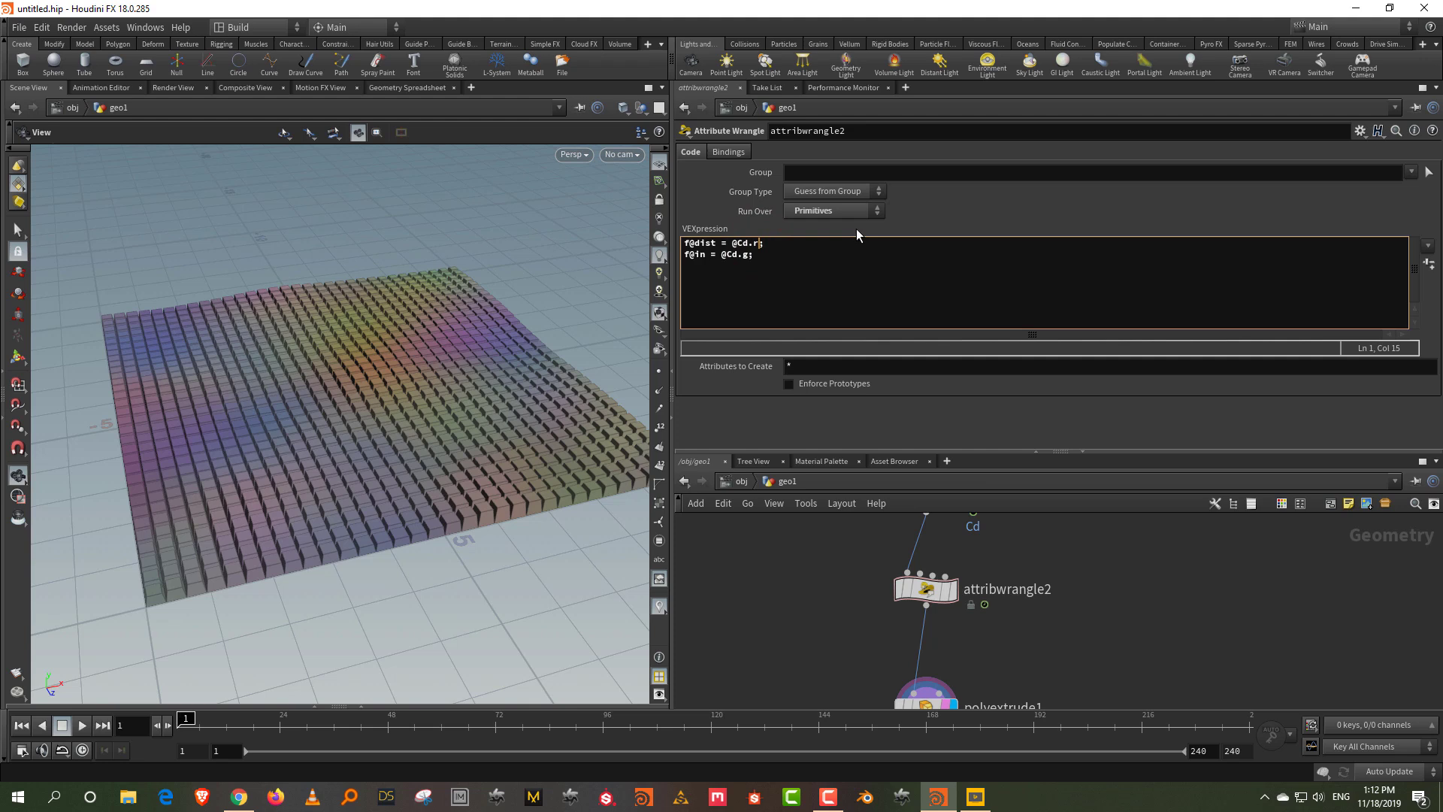
type("*ch")
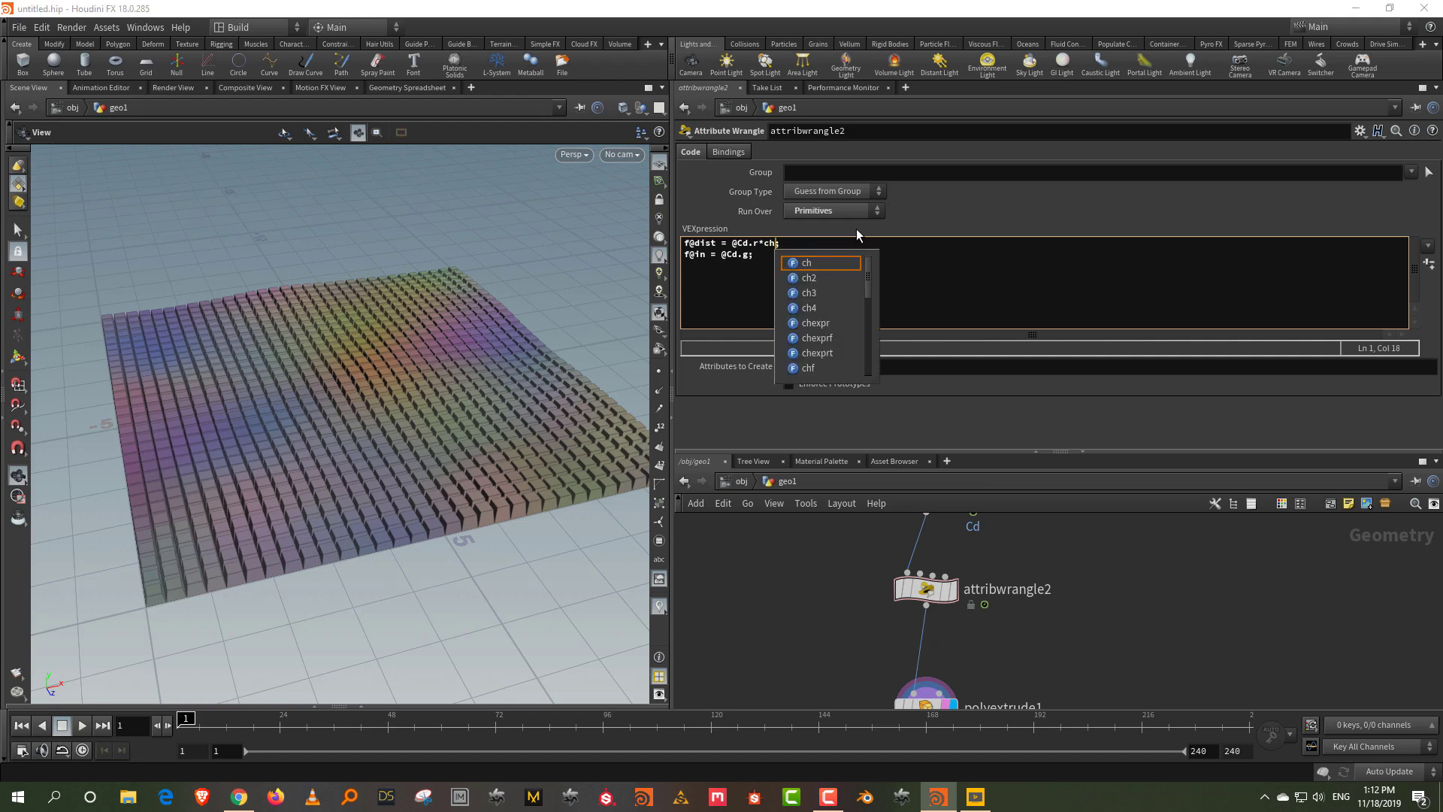
type("(\"")
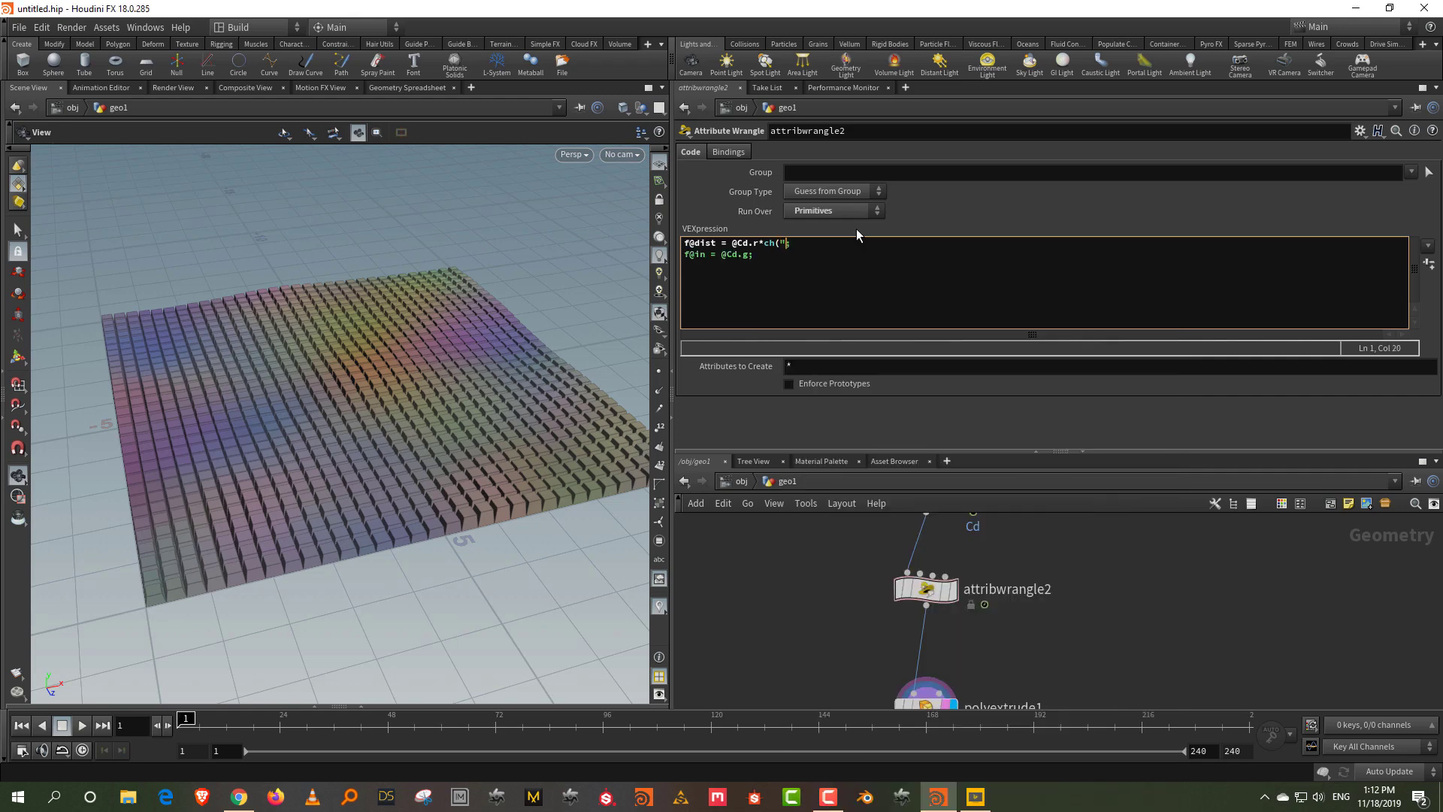
type("height")
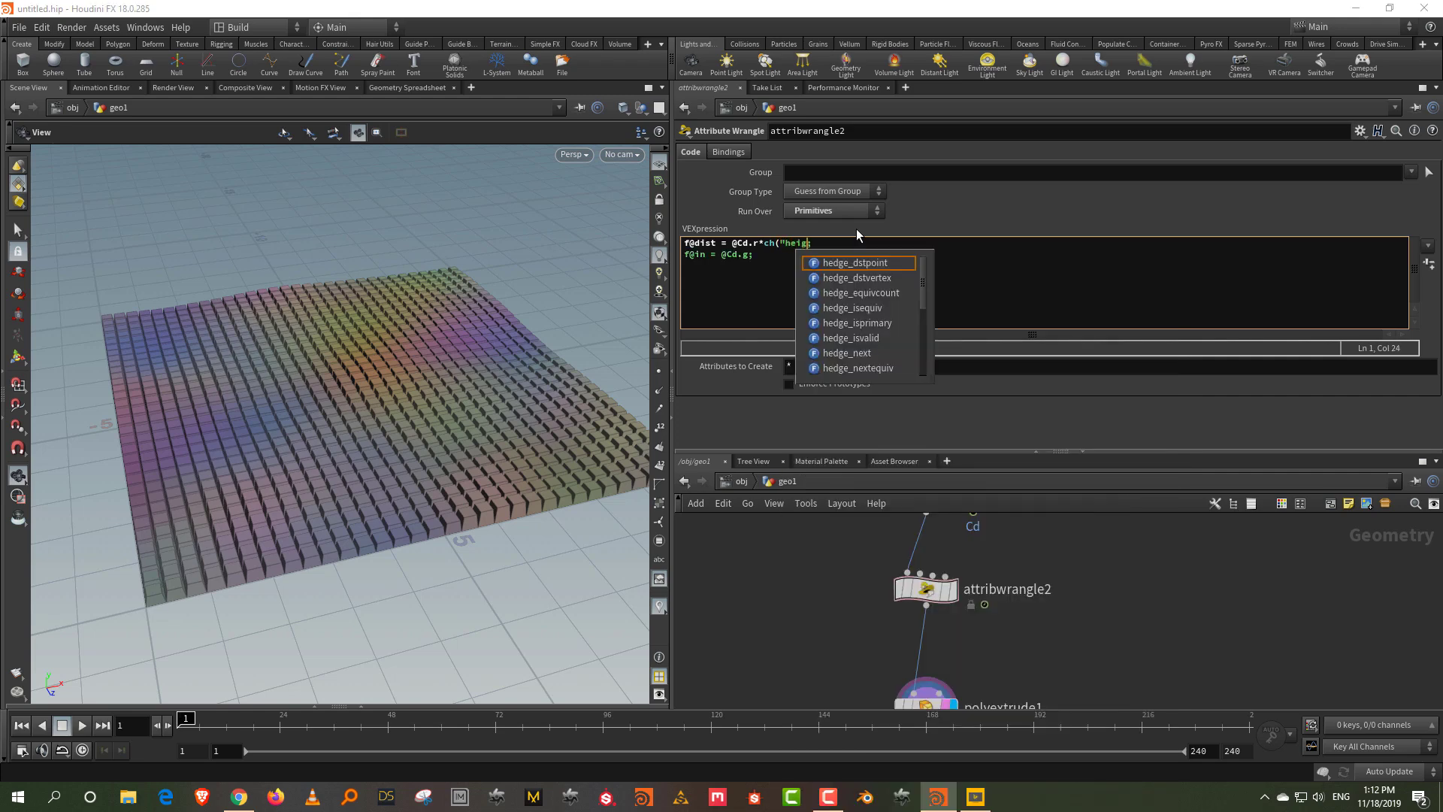
type("\"")
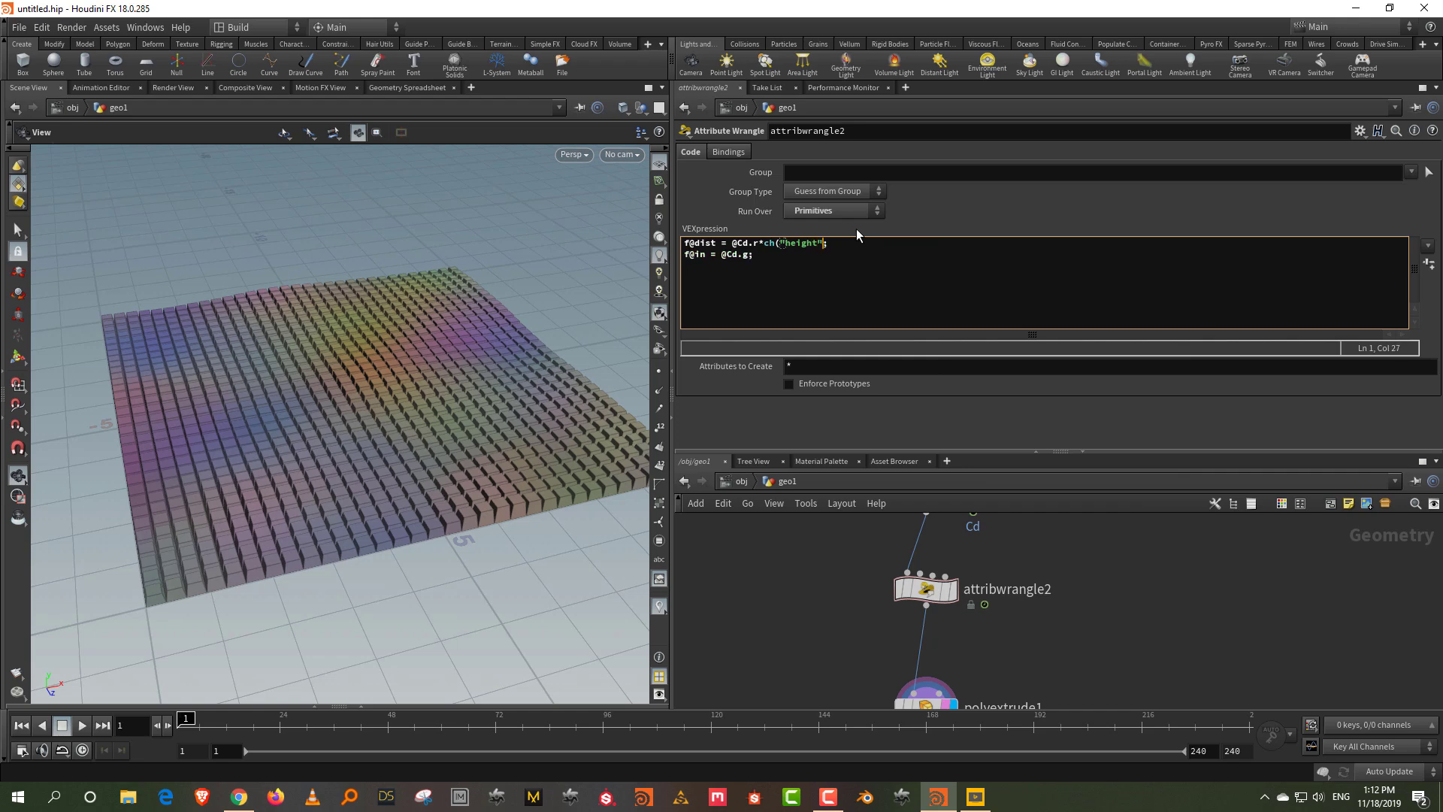
type(")")
left_click(1082, 411)
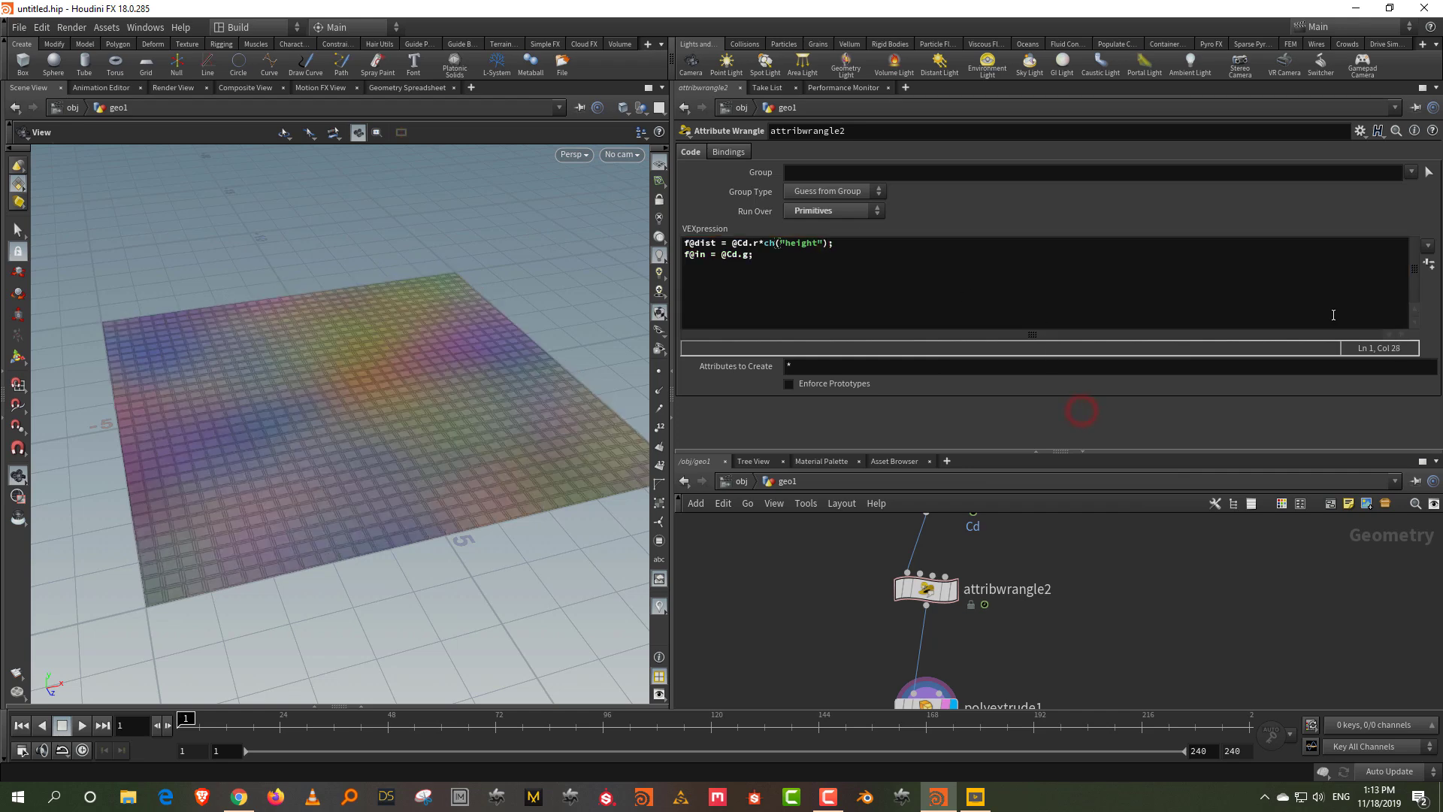
- Create the Height channel parameter on attribwrangle2 from the code and set it to 1.696
left_click(1428, 264)
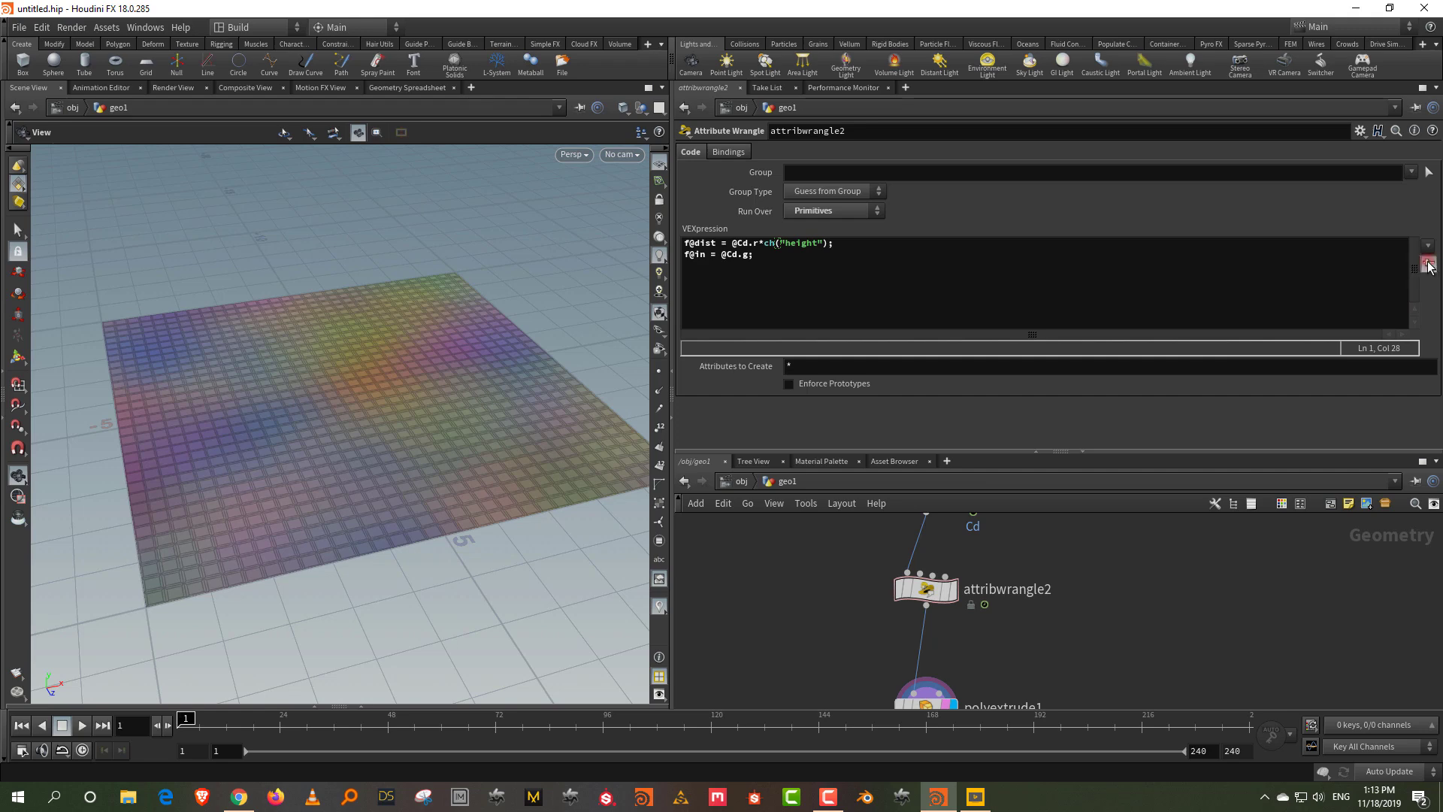
left_click_drag(884, 406, 1375, 431)
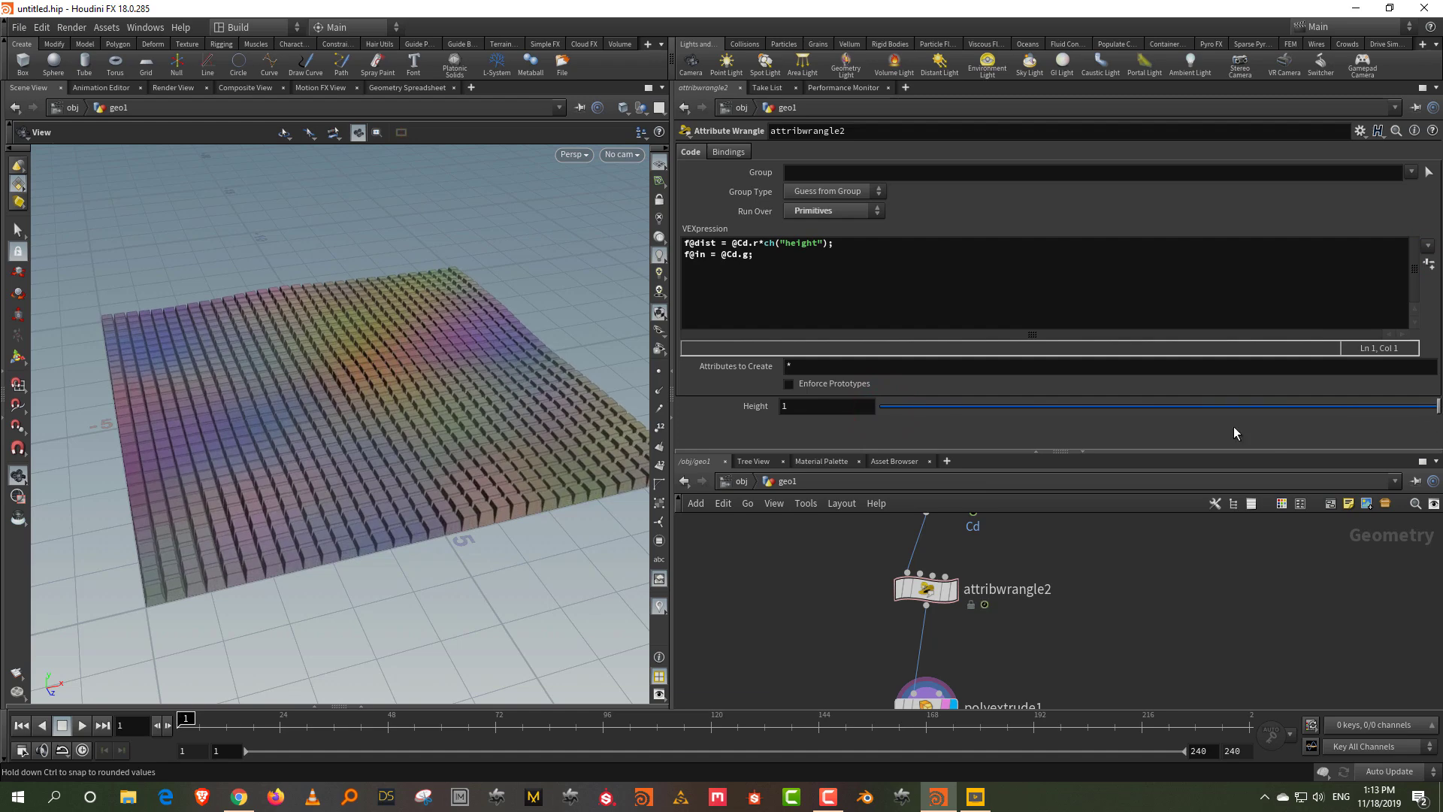
middle_click(826, 407)
middle_click_drag(827, 408, 868, 407)
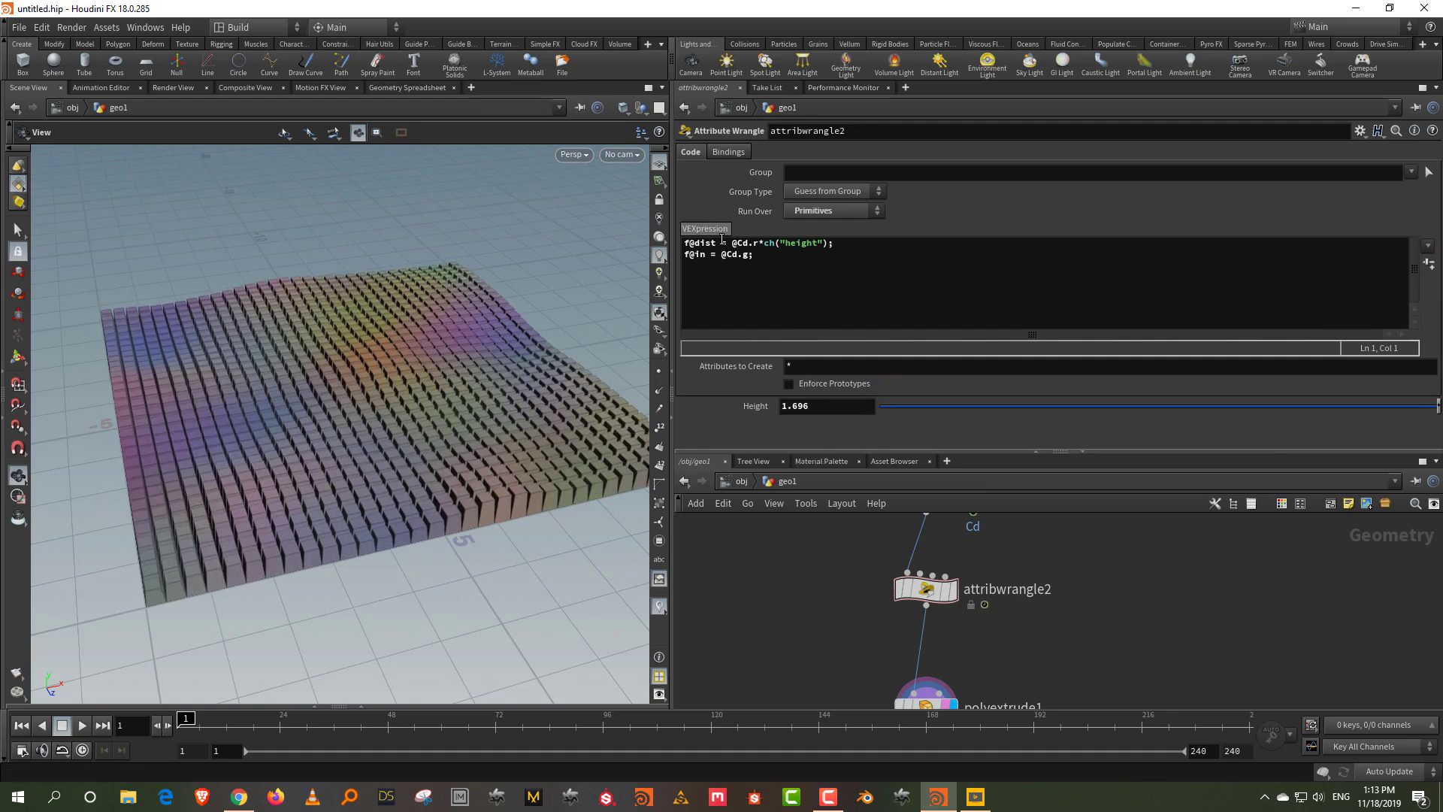
left_click(761, 243)
type("*")
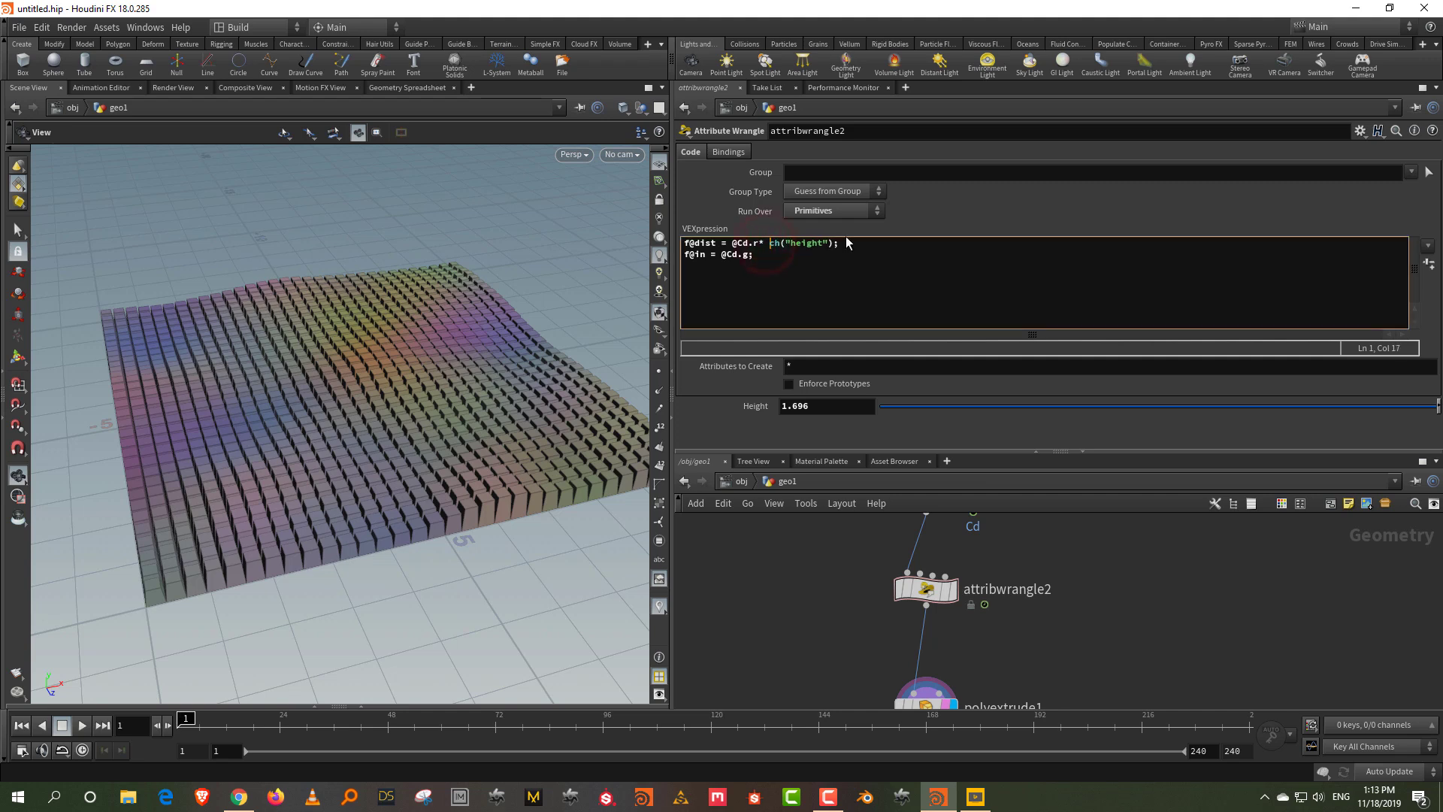
left_click(758, 243)
left_click(731, 244)
type("chramp")
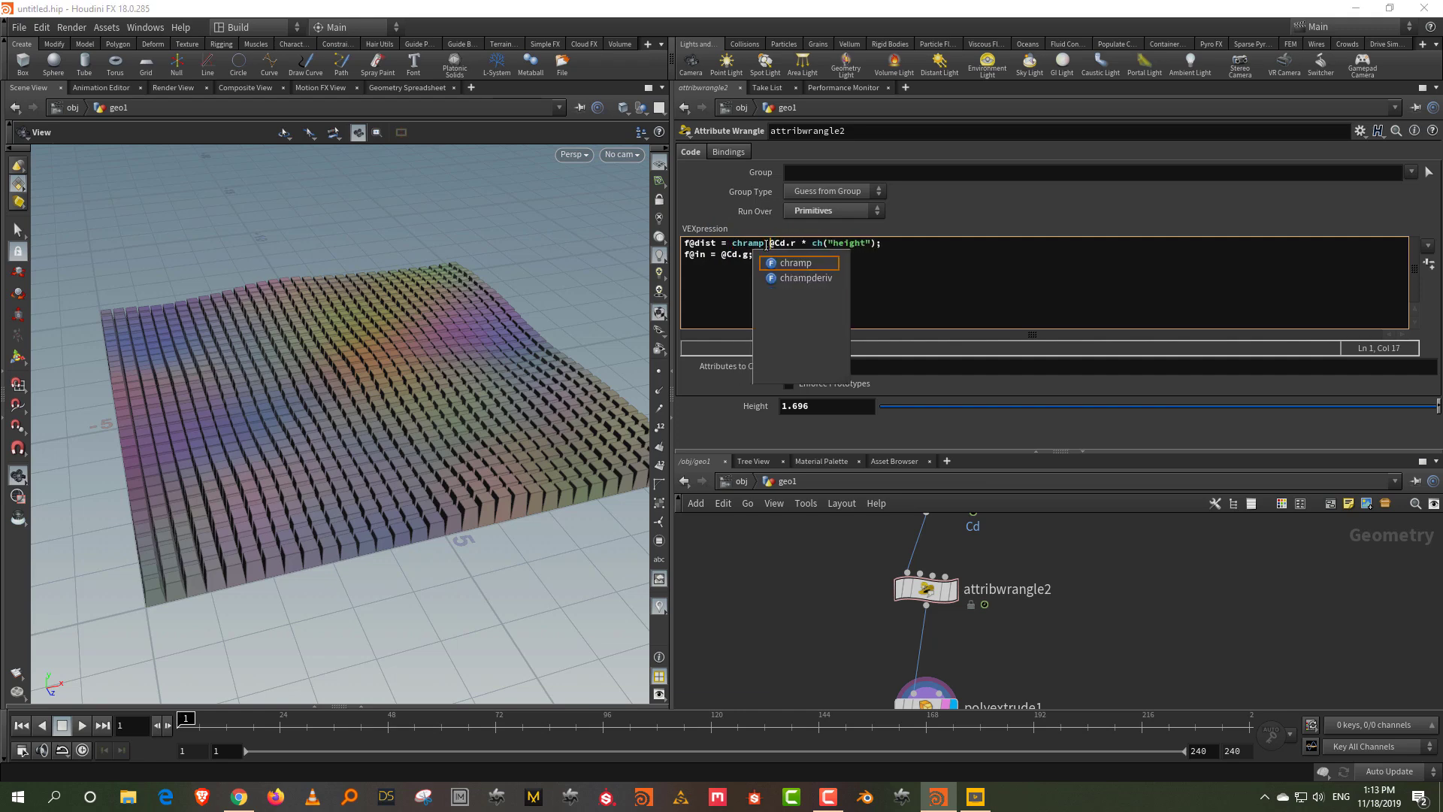
type("(")
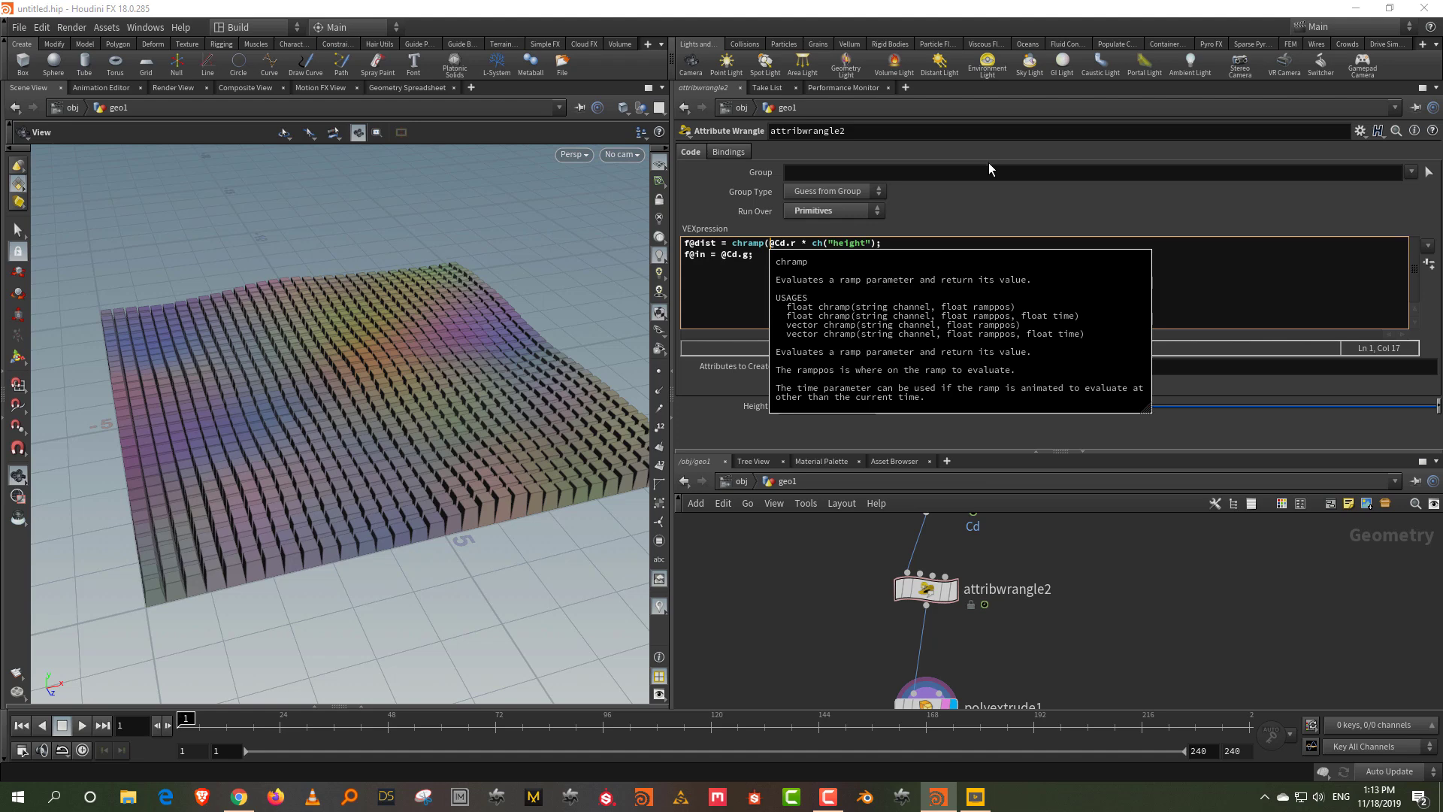
type("\"")
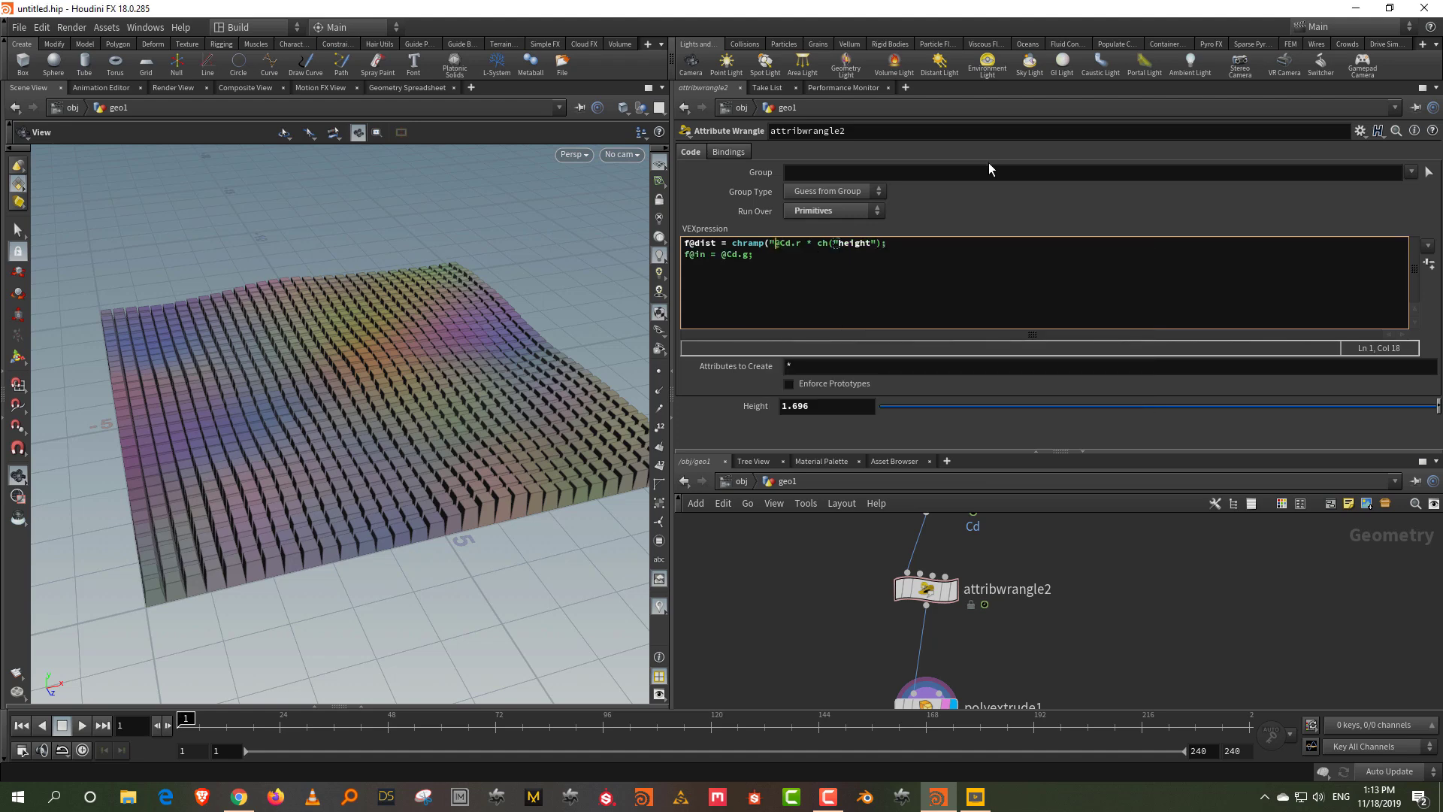
type("r\" ")
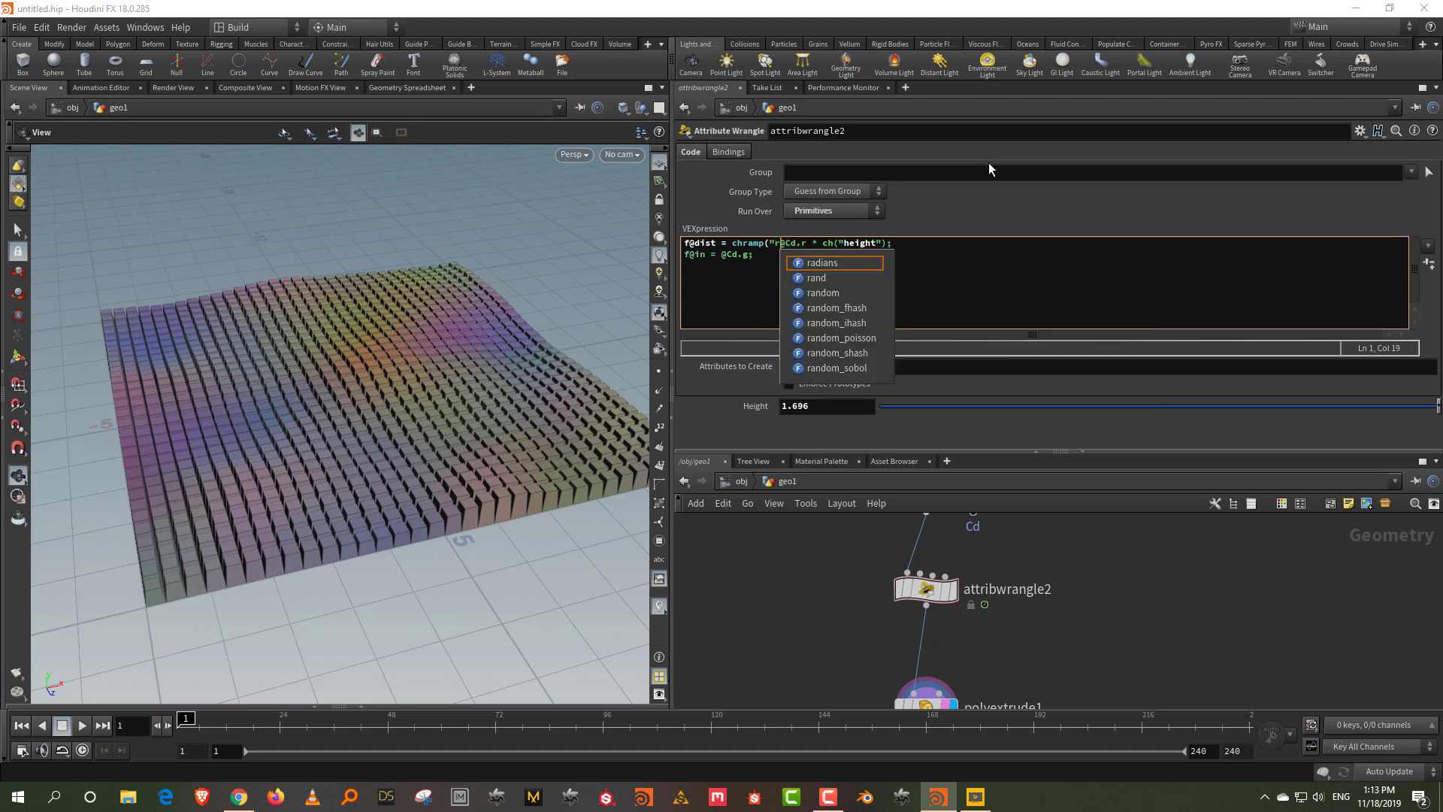
type(",")
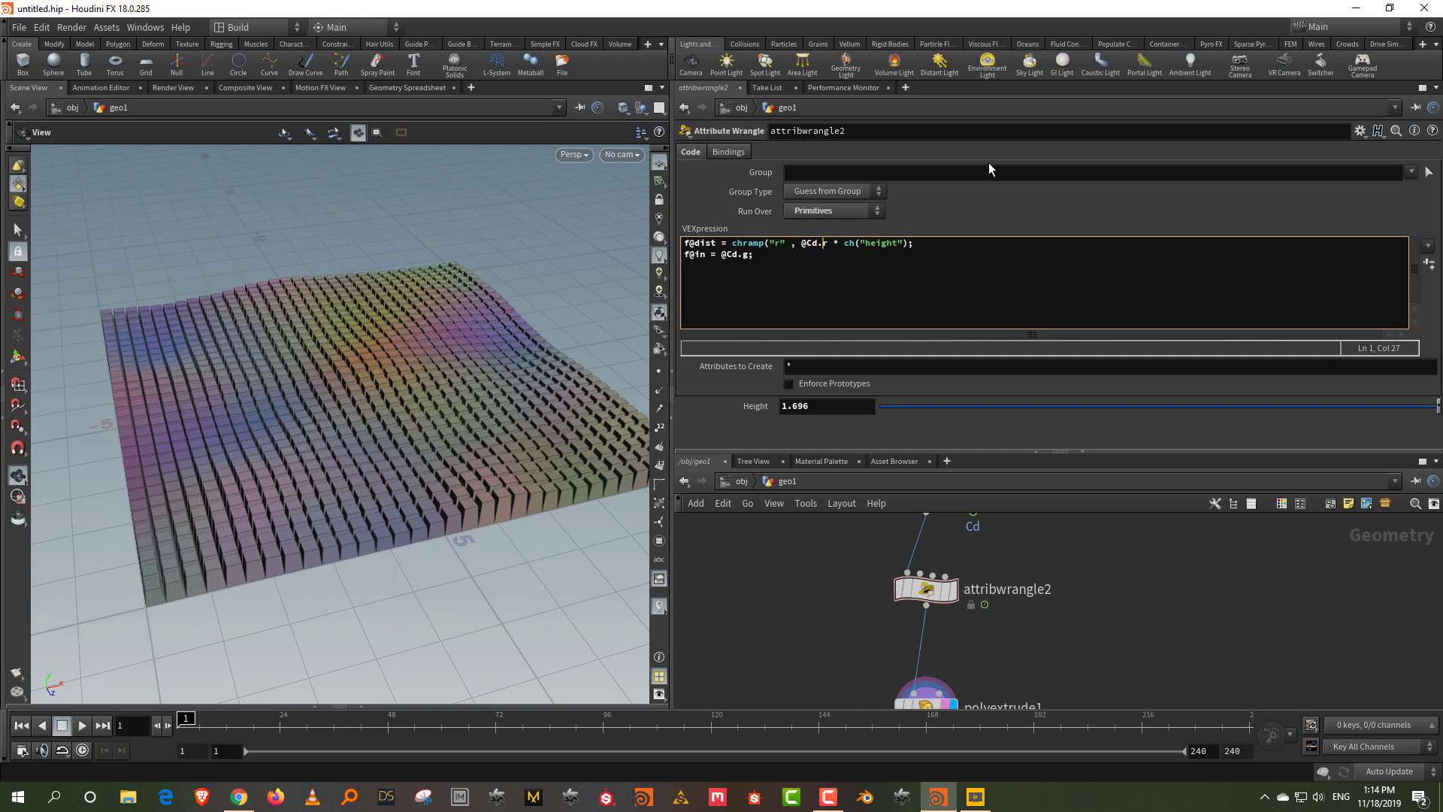
type(")")
left_click(1427, 263)
- Set the interpolation of both the start and end points of attribwrangle2's R ramp to B-Spline
scroll(727, 349, "down", 3)
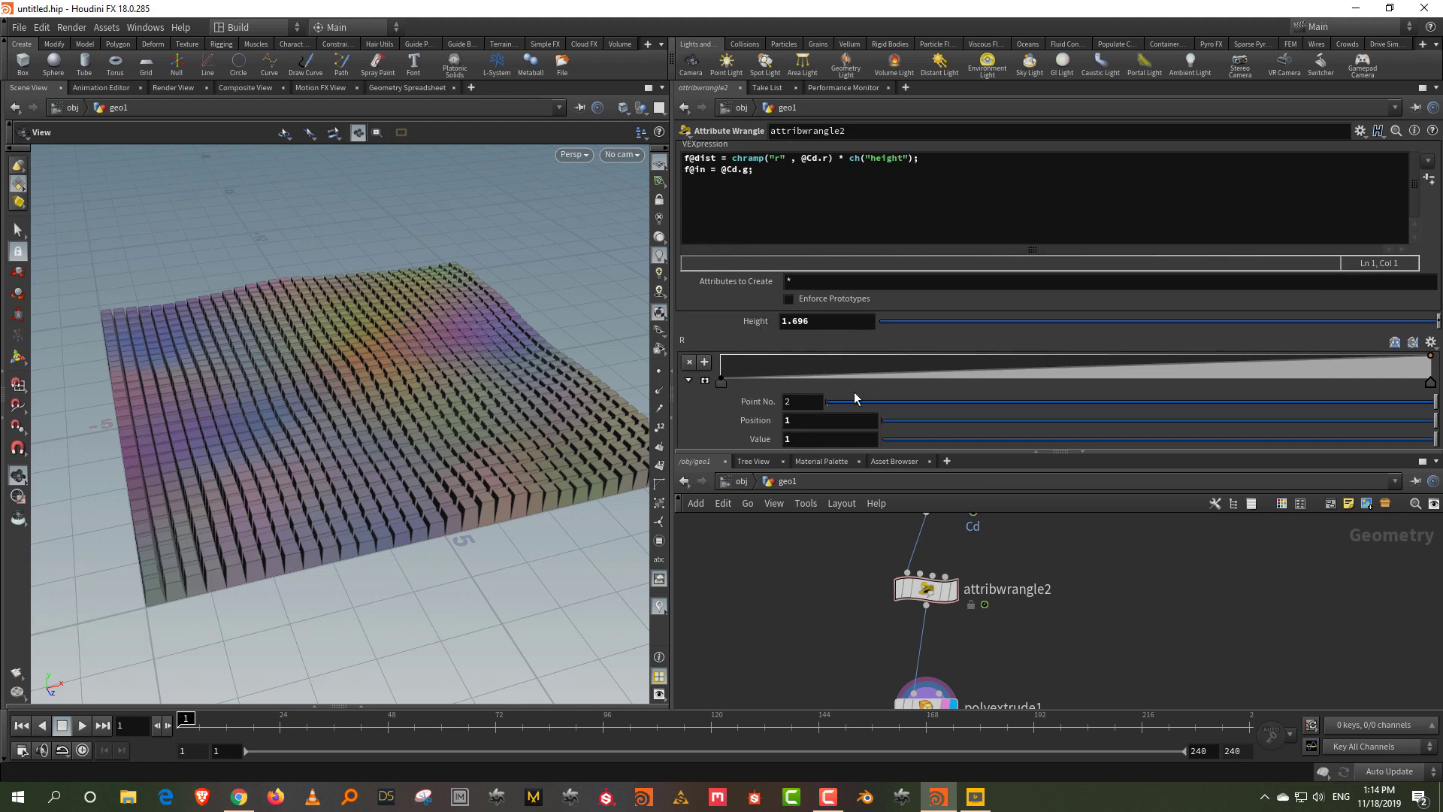
scroll(1061, 350, "down", 1)
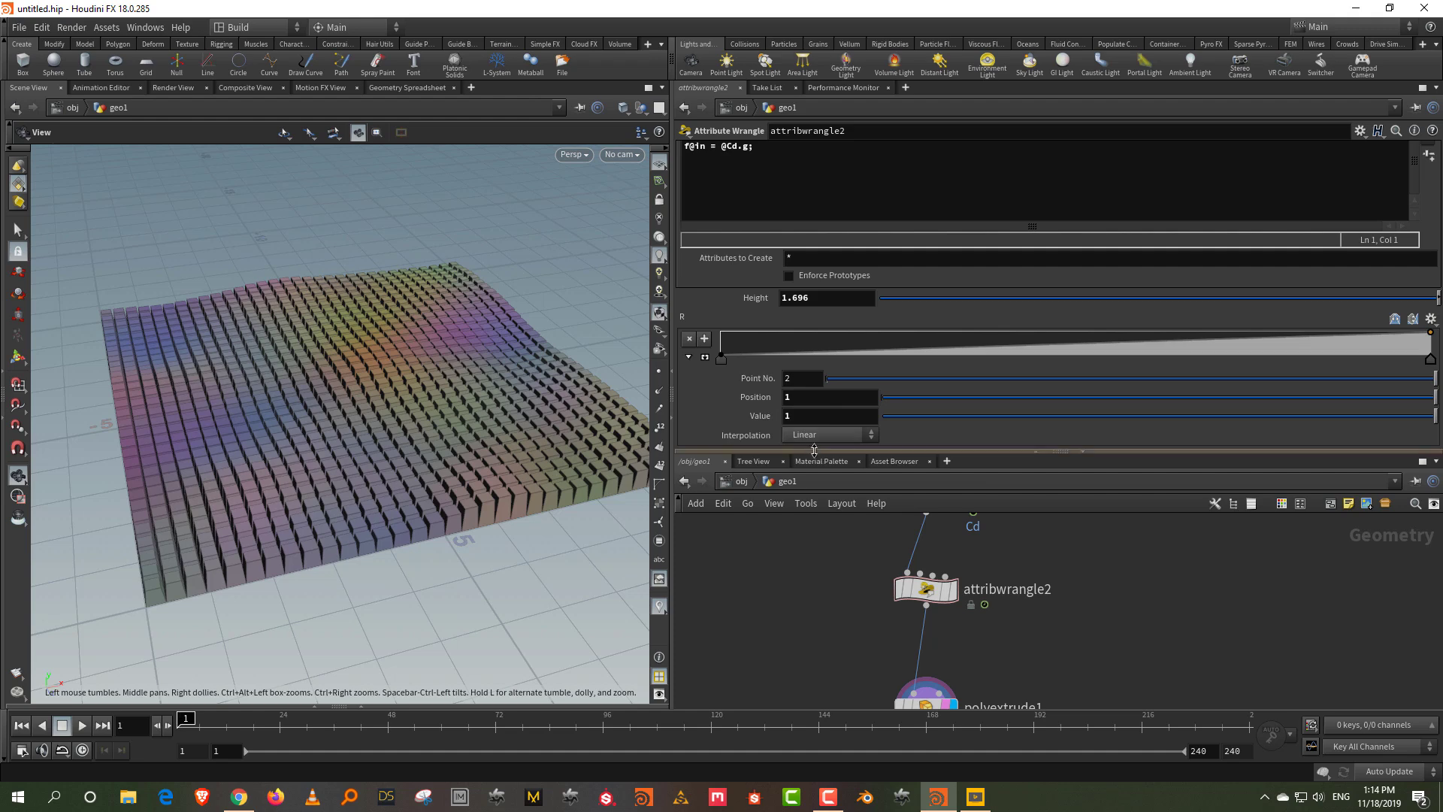
scroll(813, 445, "up", 5)
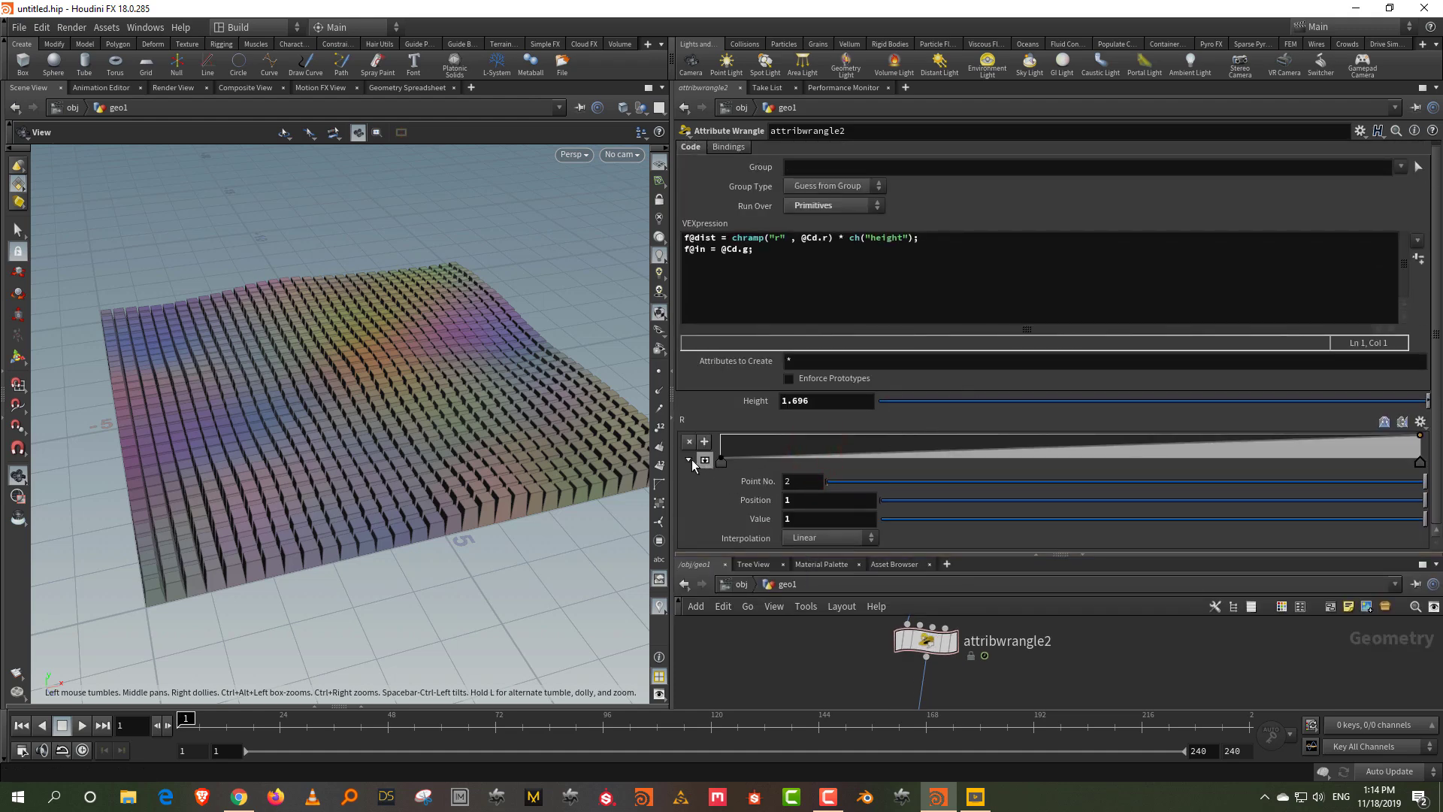
left_click(722, 462)
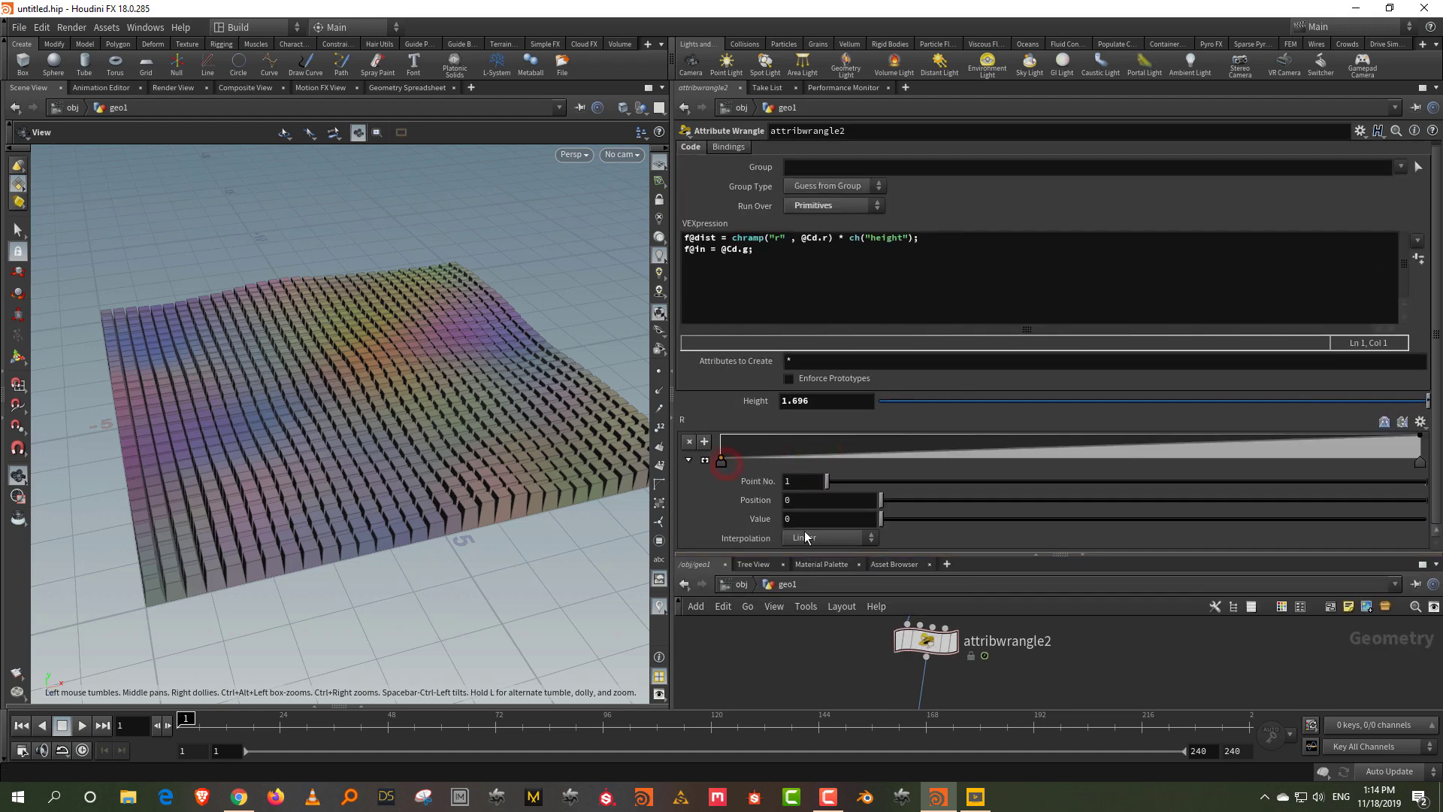
left_click(817, 541)
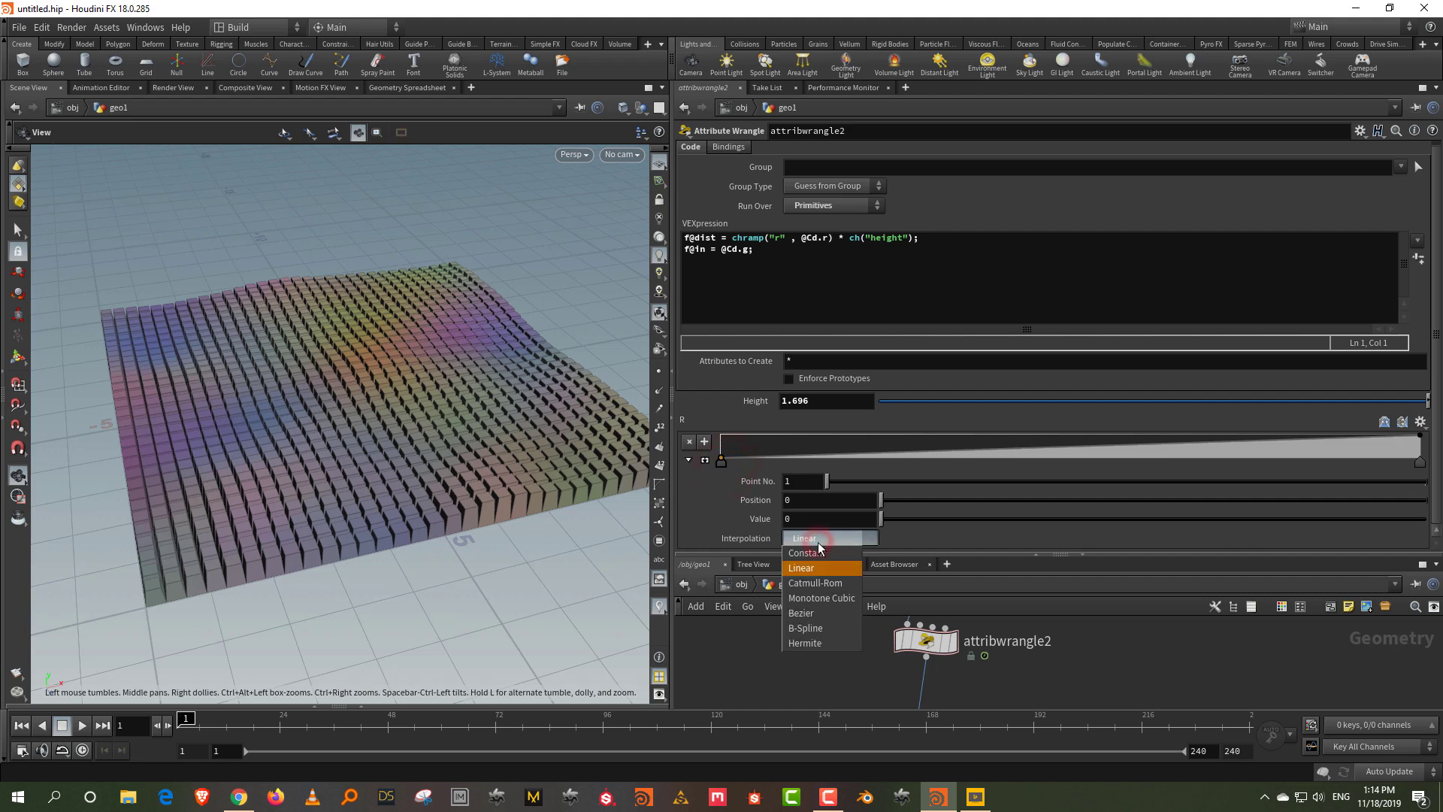
left_click(827, 628)
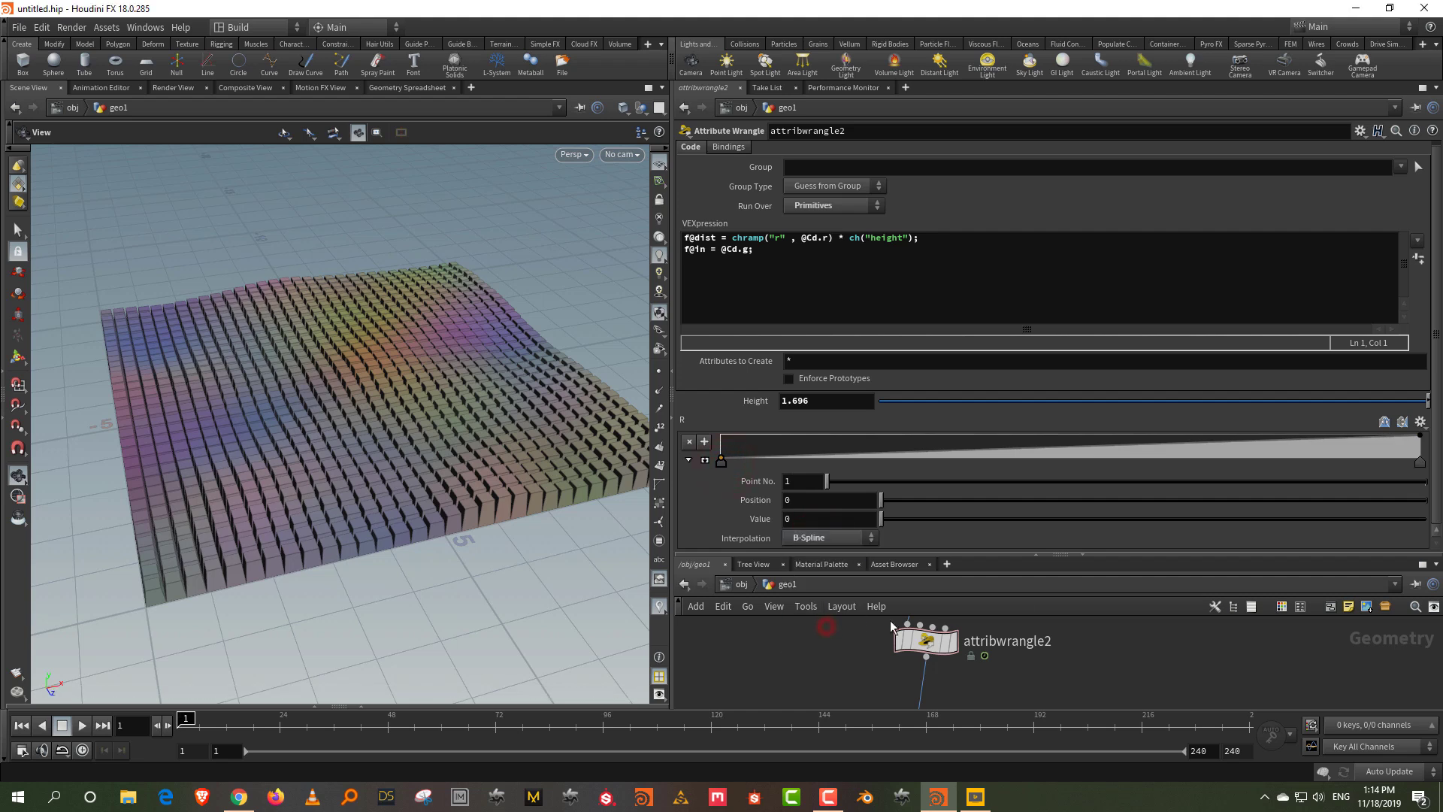
left_click(1419, 435)
left_click(831, 538)
left_click(826, 628)
- Add R ramp points for a steep rise to value 1 at position 0.521505, set Height to 1.896, and scrub the timeline to check
left_click_drag(932, 453, 946, 461)
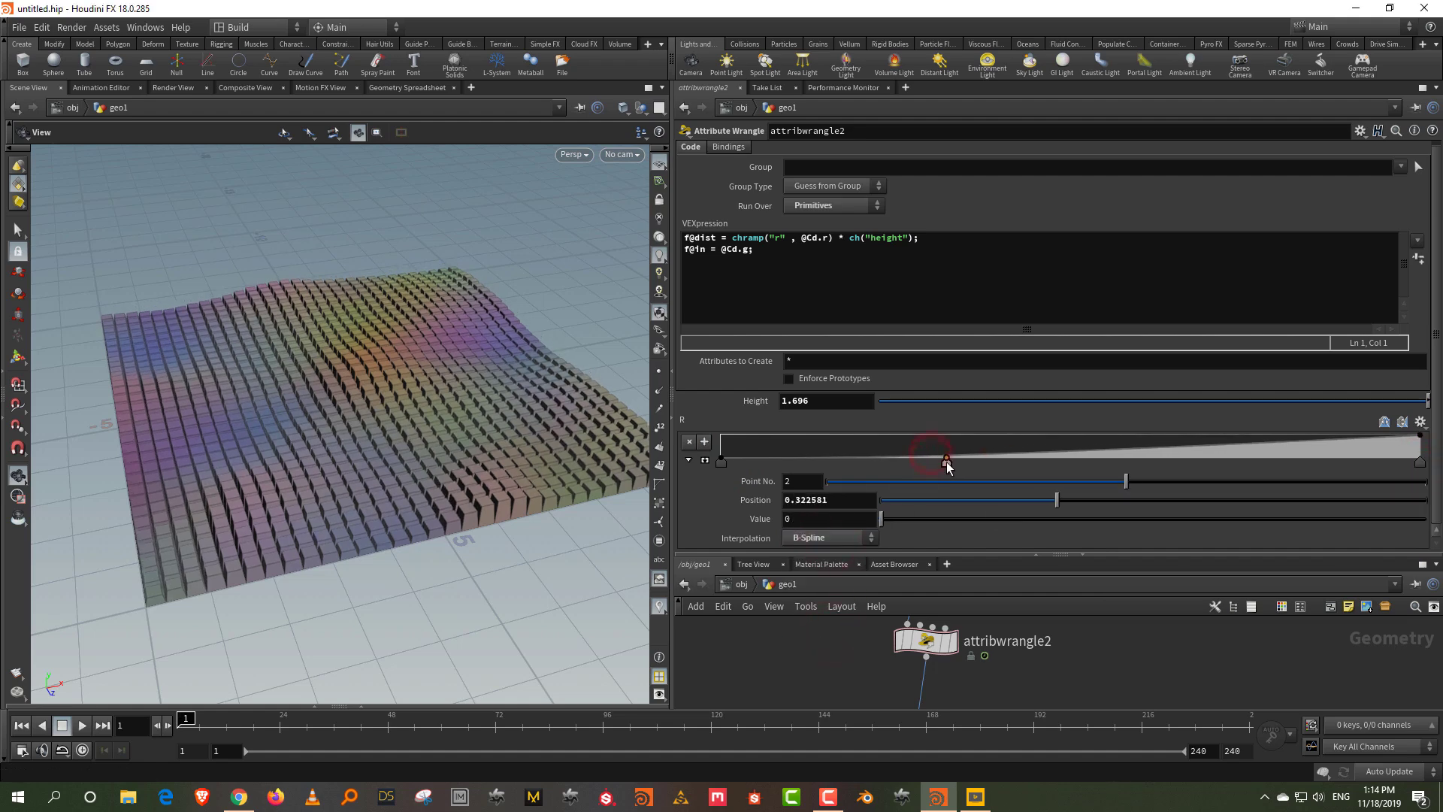
left_click_drag(1115, 443, 1207, 431)
left_click_drag(949, 462, 1085, 462)
middle_click_drag(827, 405, 864, 399)
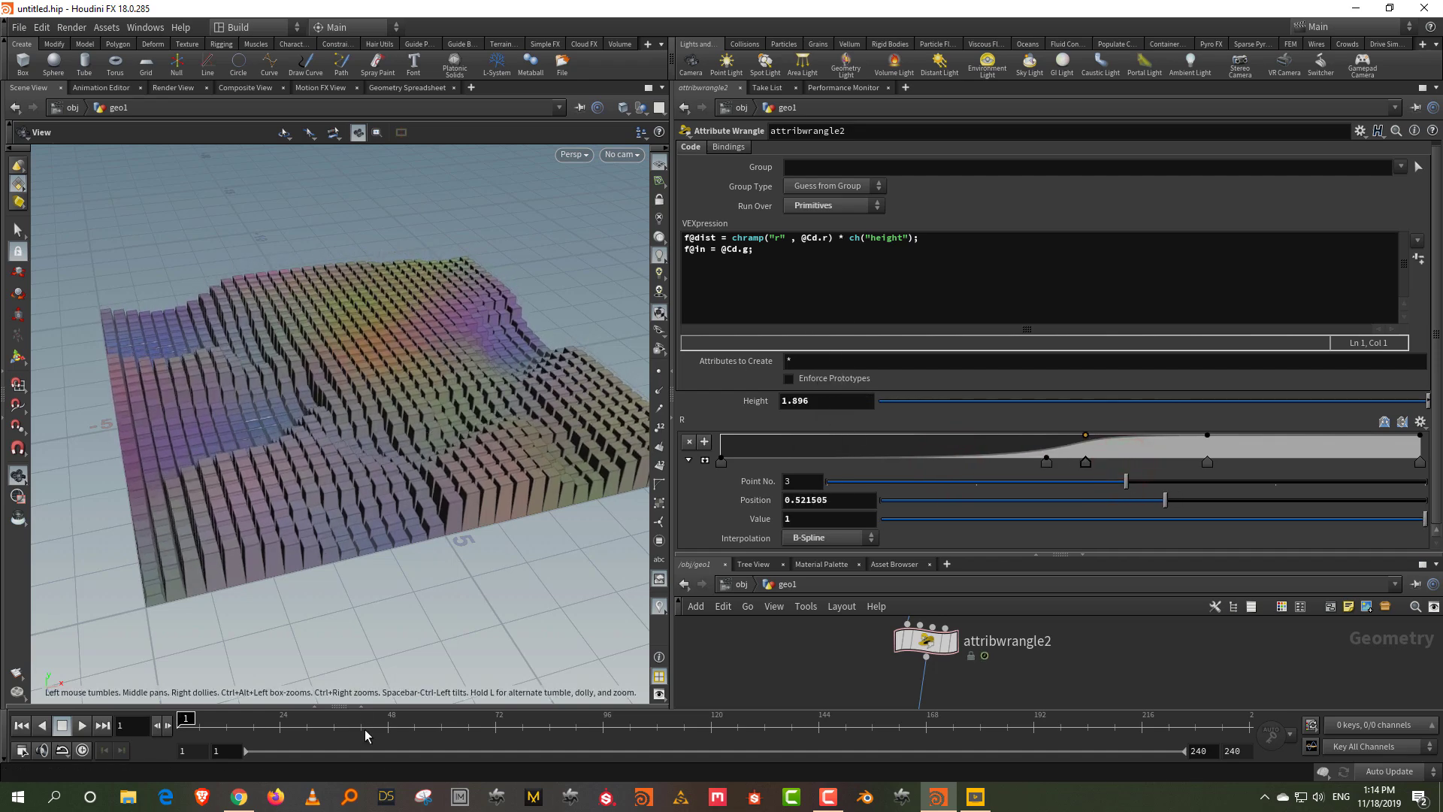
left_click_drag(250, 725, 476, 705)
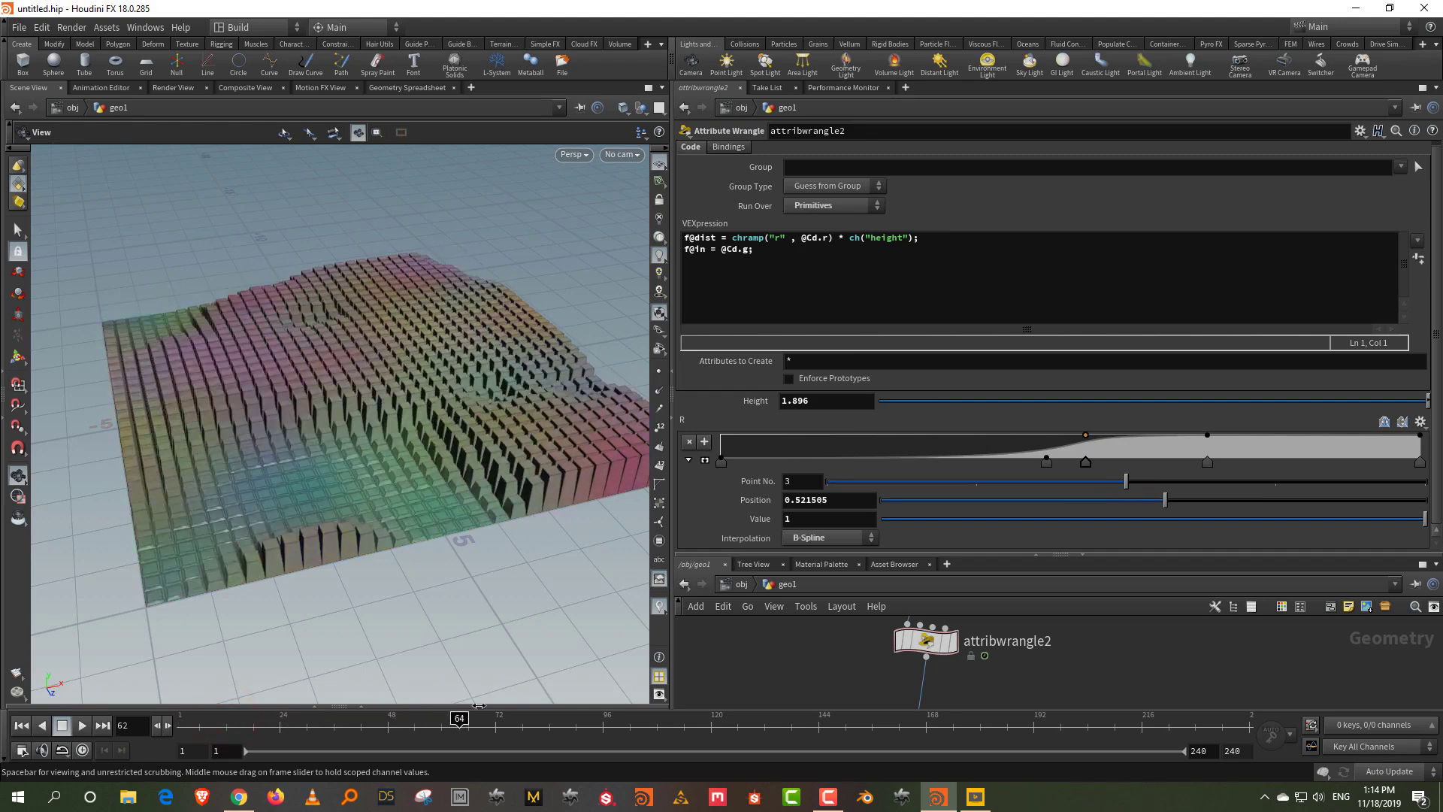
left_click_drag(589, 699, 173, 702)
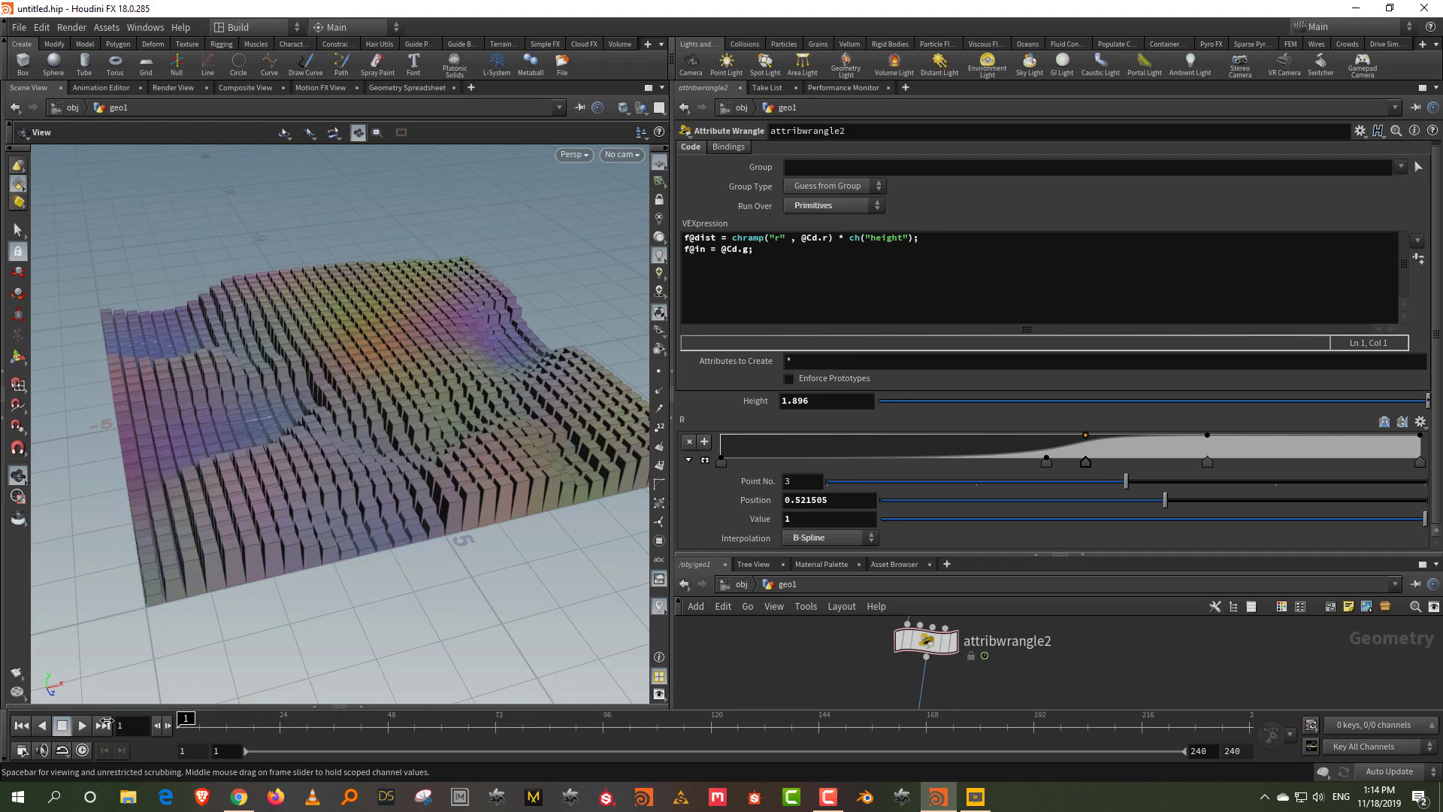
left_click(720, 248)
type("chramp")
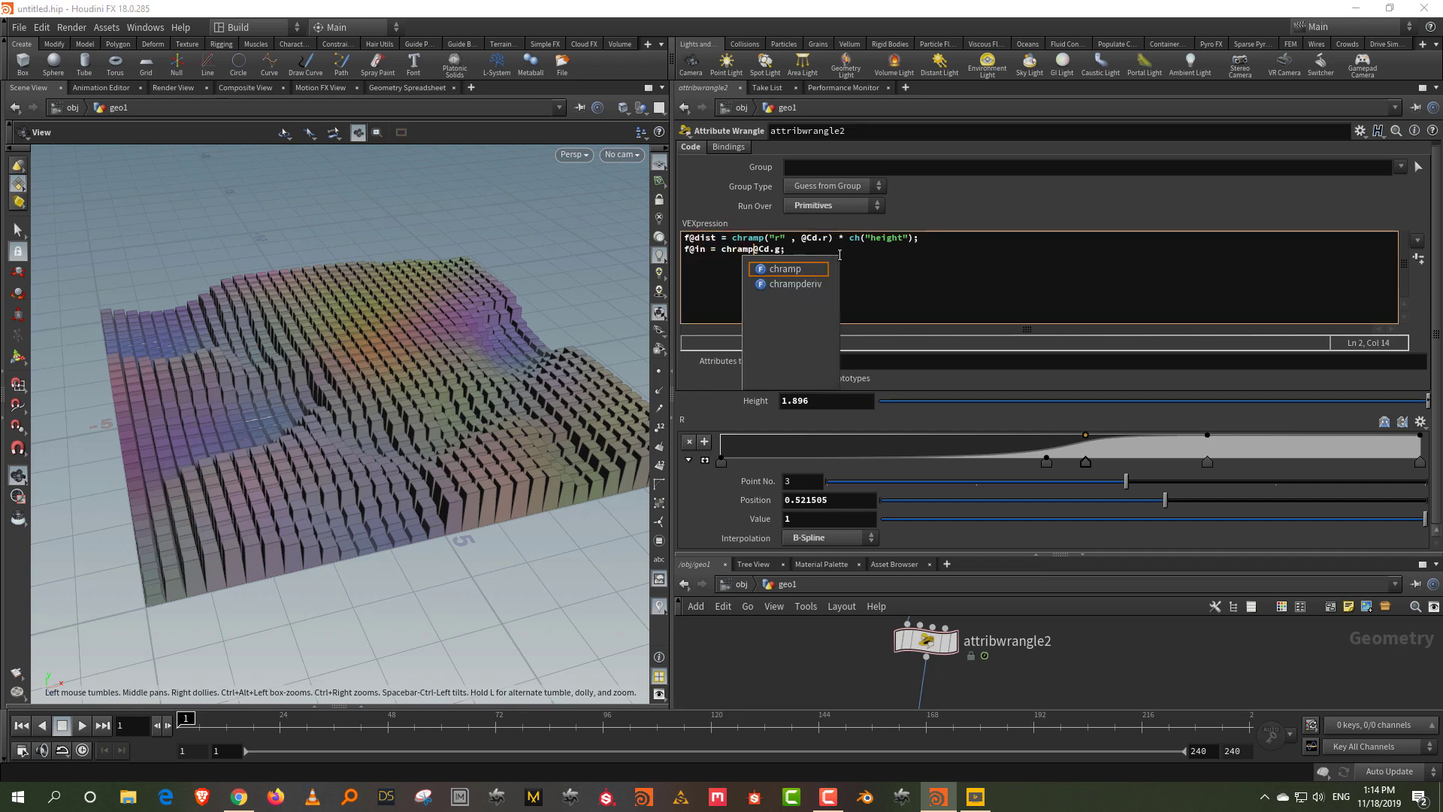
type("(\"g")
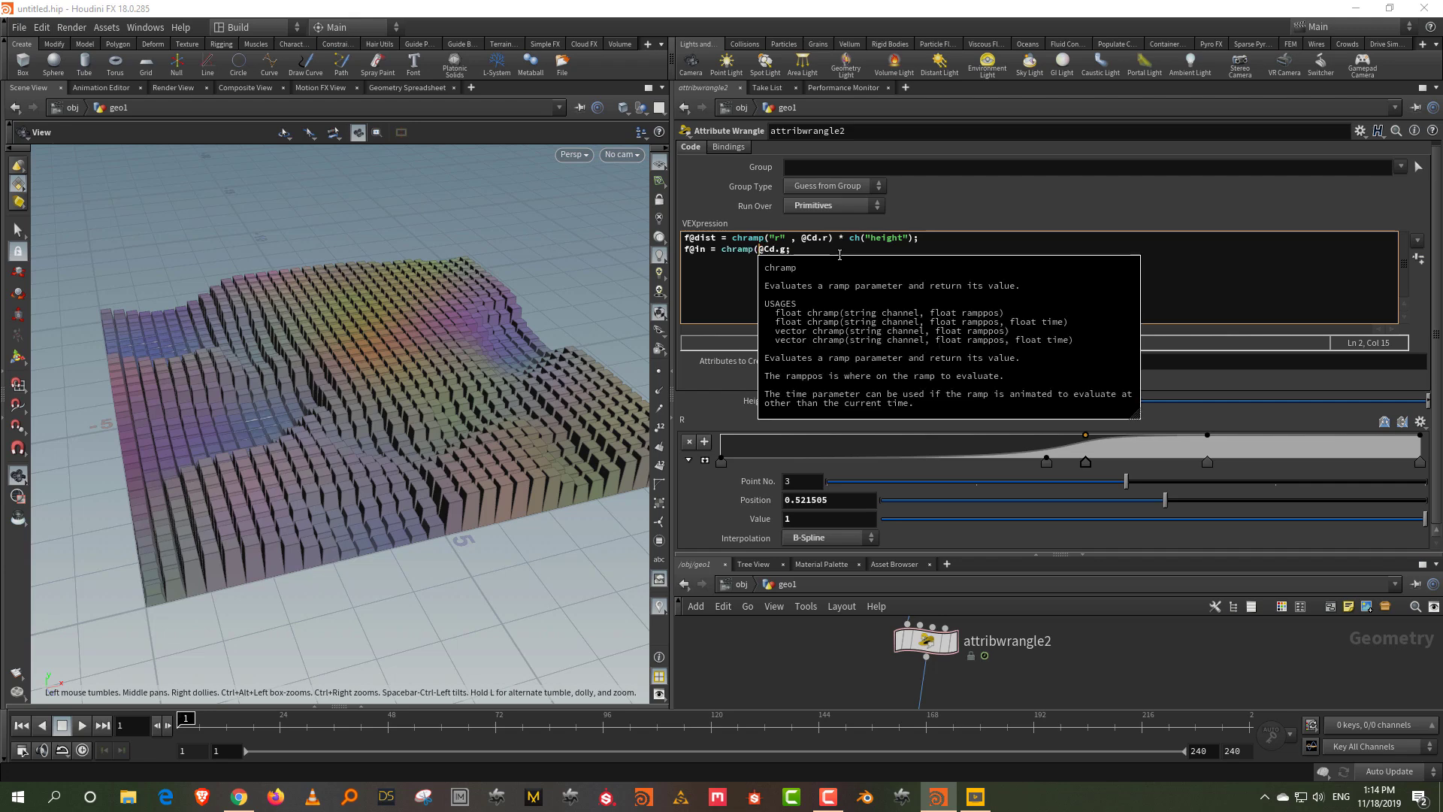
type("\" ,")
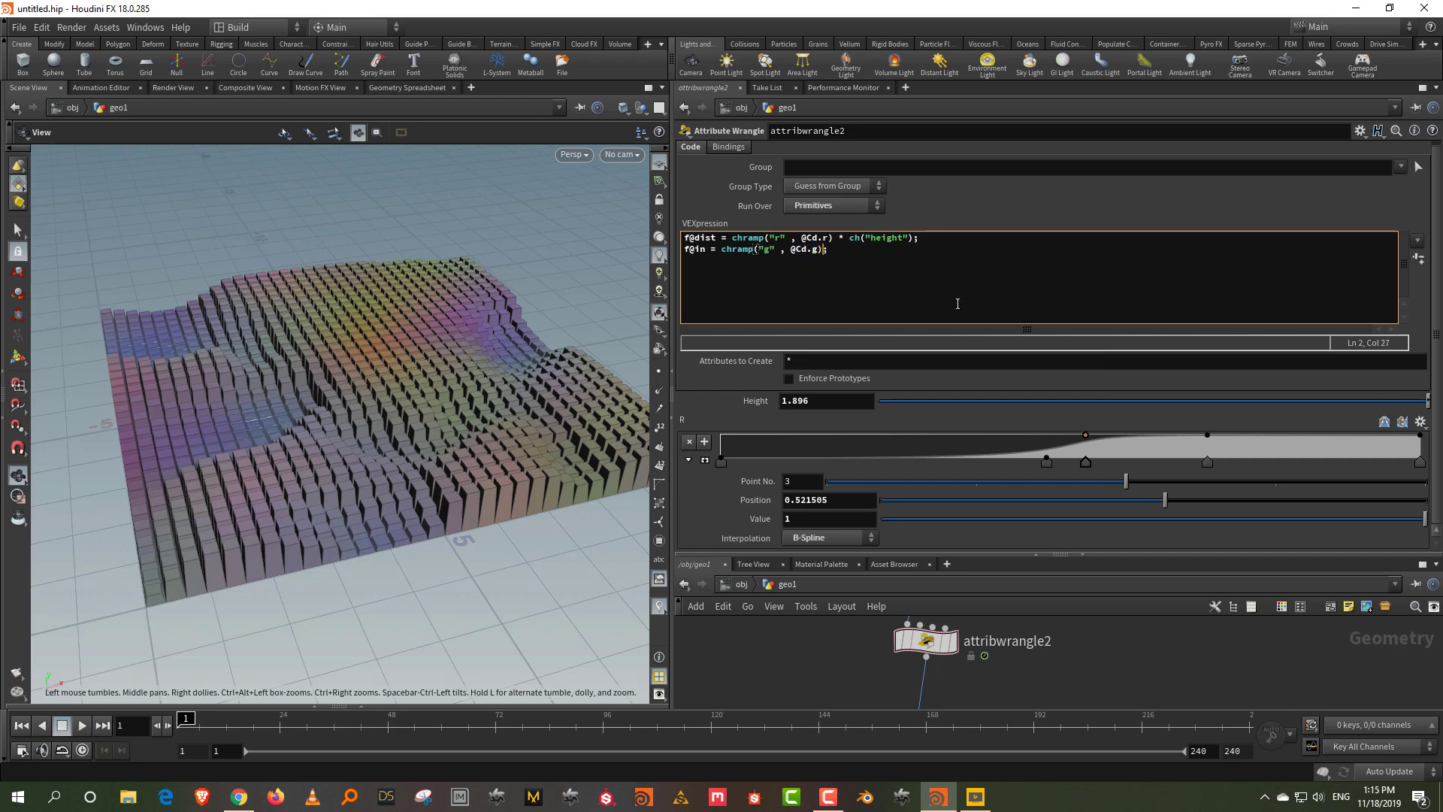
left_click(1418, 257)
scroll(849, 421, "down", 3)
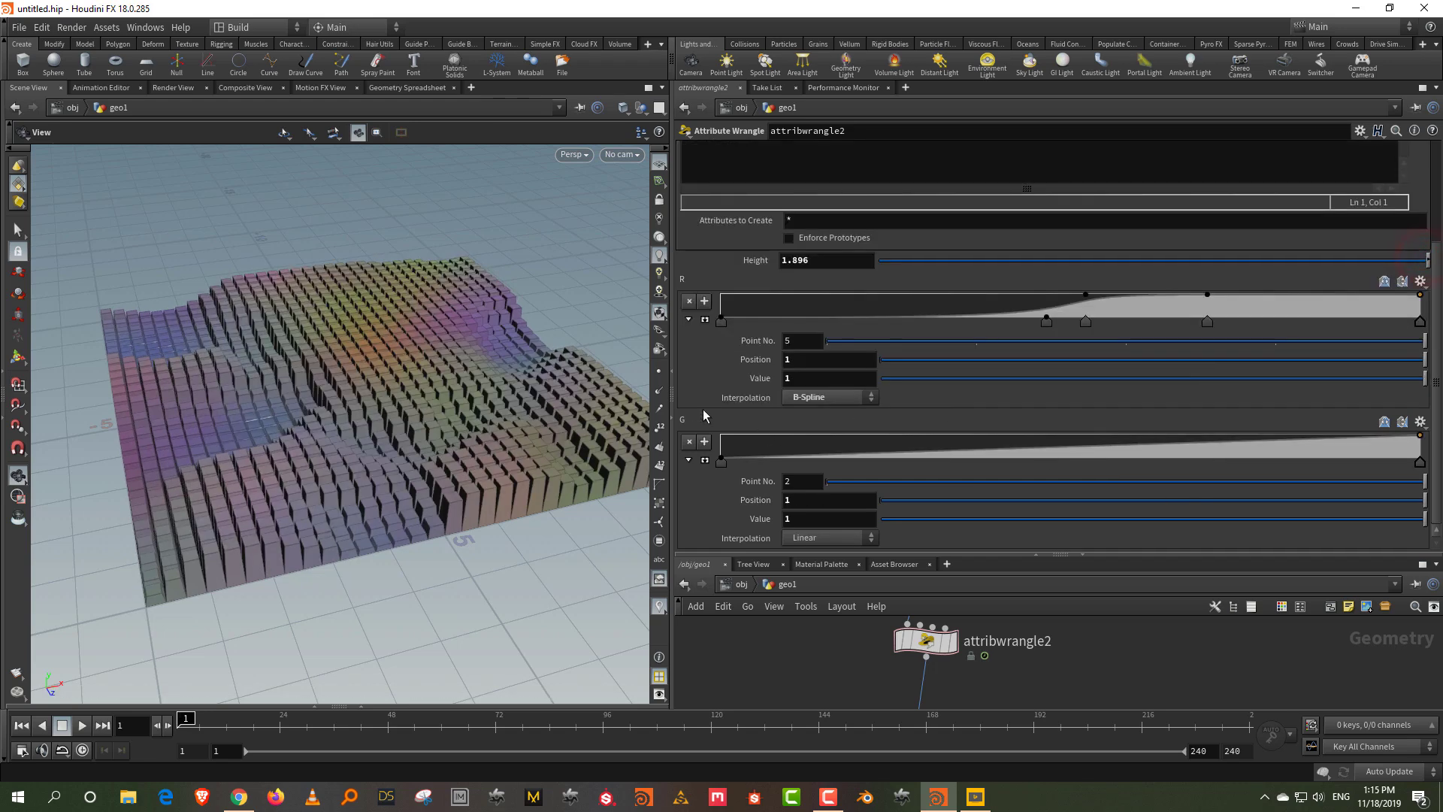
- Shape the G ramp into two linear peaks of value 1 with a dip between them, starting at position 0.294624 and ending at zero
left_click(802, 539)
left_click(680, 502)
left_click_drag(981, 451, 923, 465)
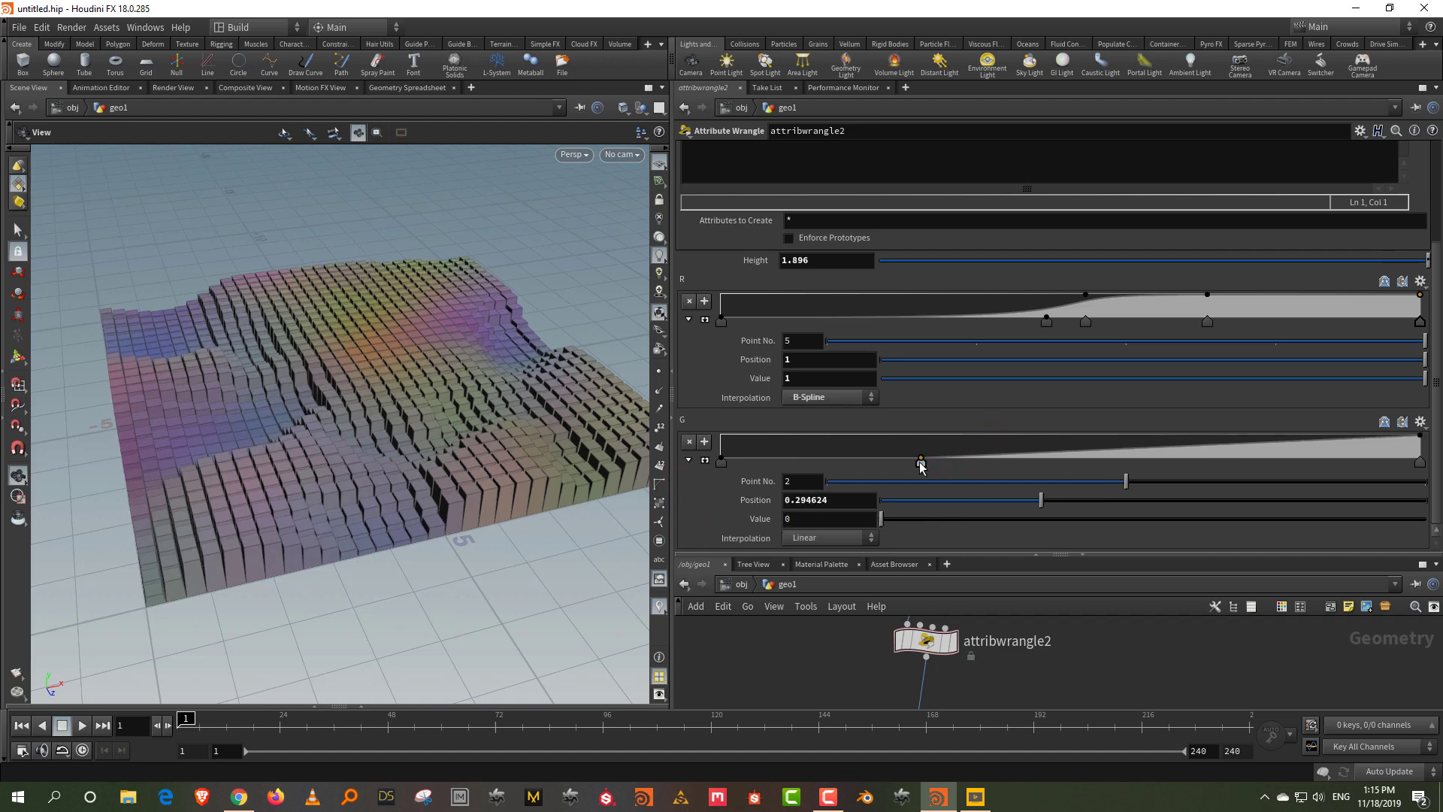
mouse_move(1043, 453)
left_mouse_down()
mouse_move(1041, 426)
mouse_move(1106, 418)
mouse_move(1073, 411)
mouse_move(1032, 431)
left_mouse_up()
left_click(1130, 460)
left_click_drag(1131, 464, 1131, 456)
left_click(1240, 460)
left_click_drag(1240, 460, 1240, 438)
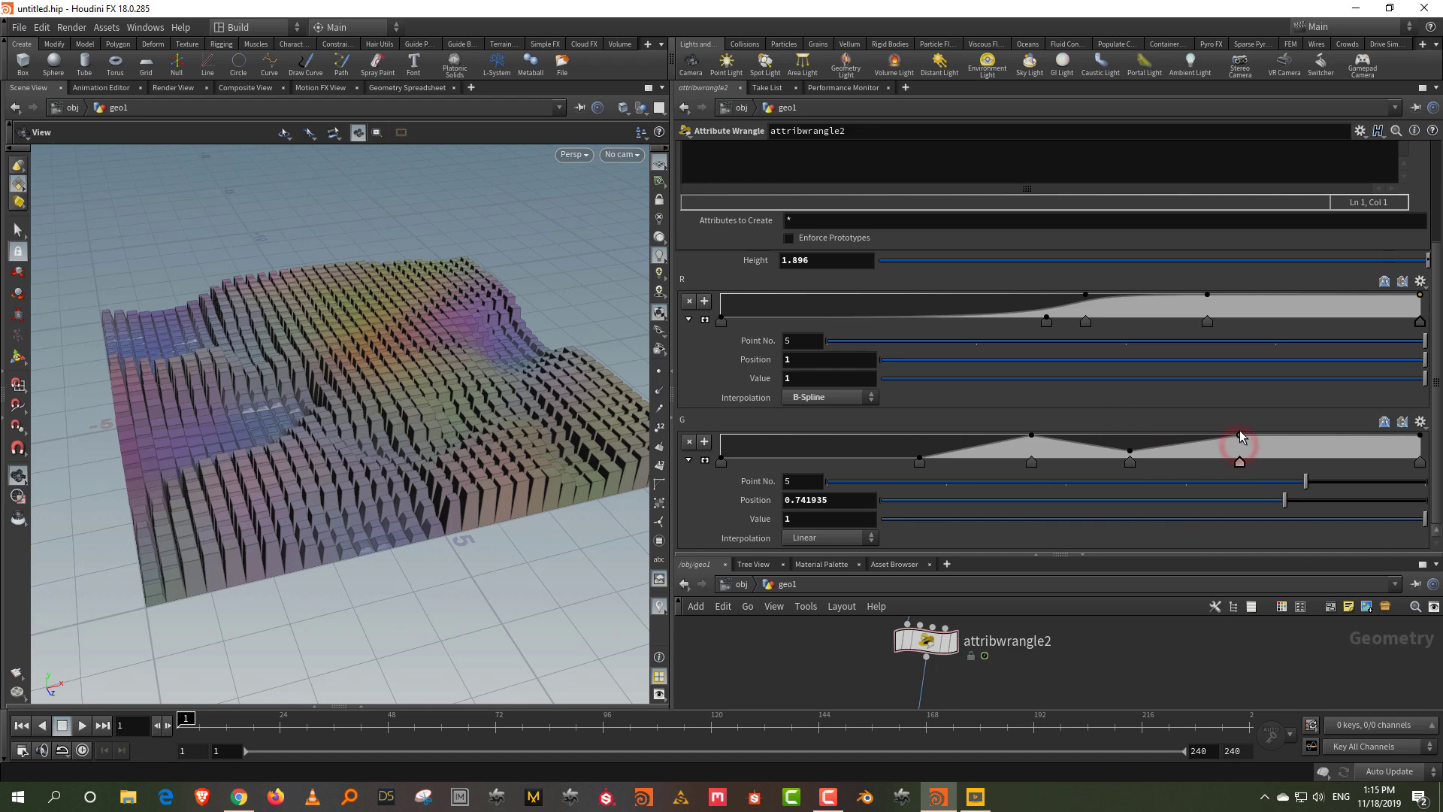
left_click_drag(1420, 436, 1419, 476)
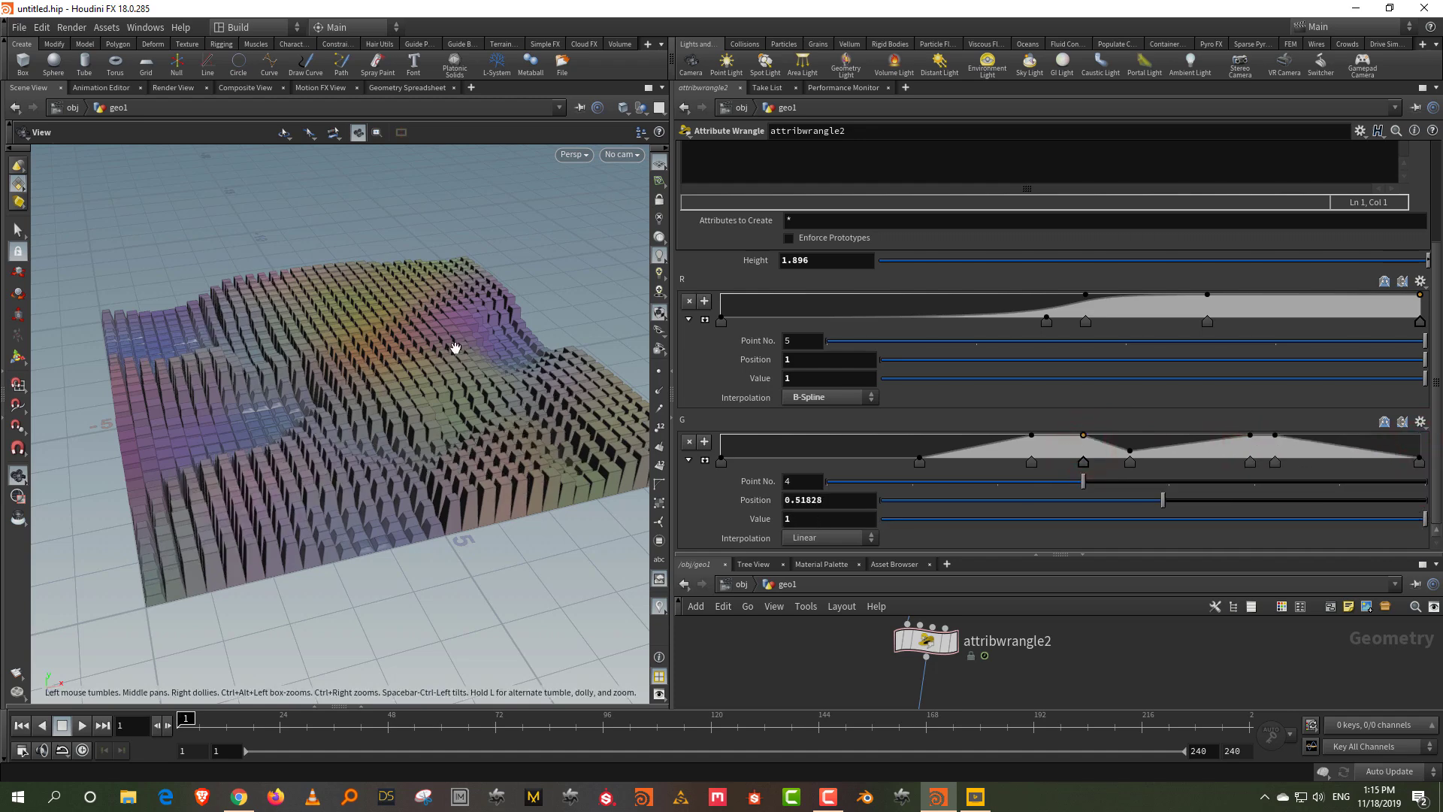
- Play the animation from the first frame to review the ramp-controlled extrusion and inset from a closer angle
left_click_drag(454, 345, 468, 411)
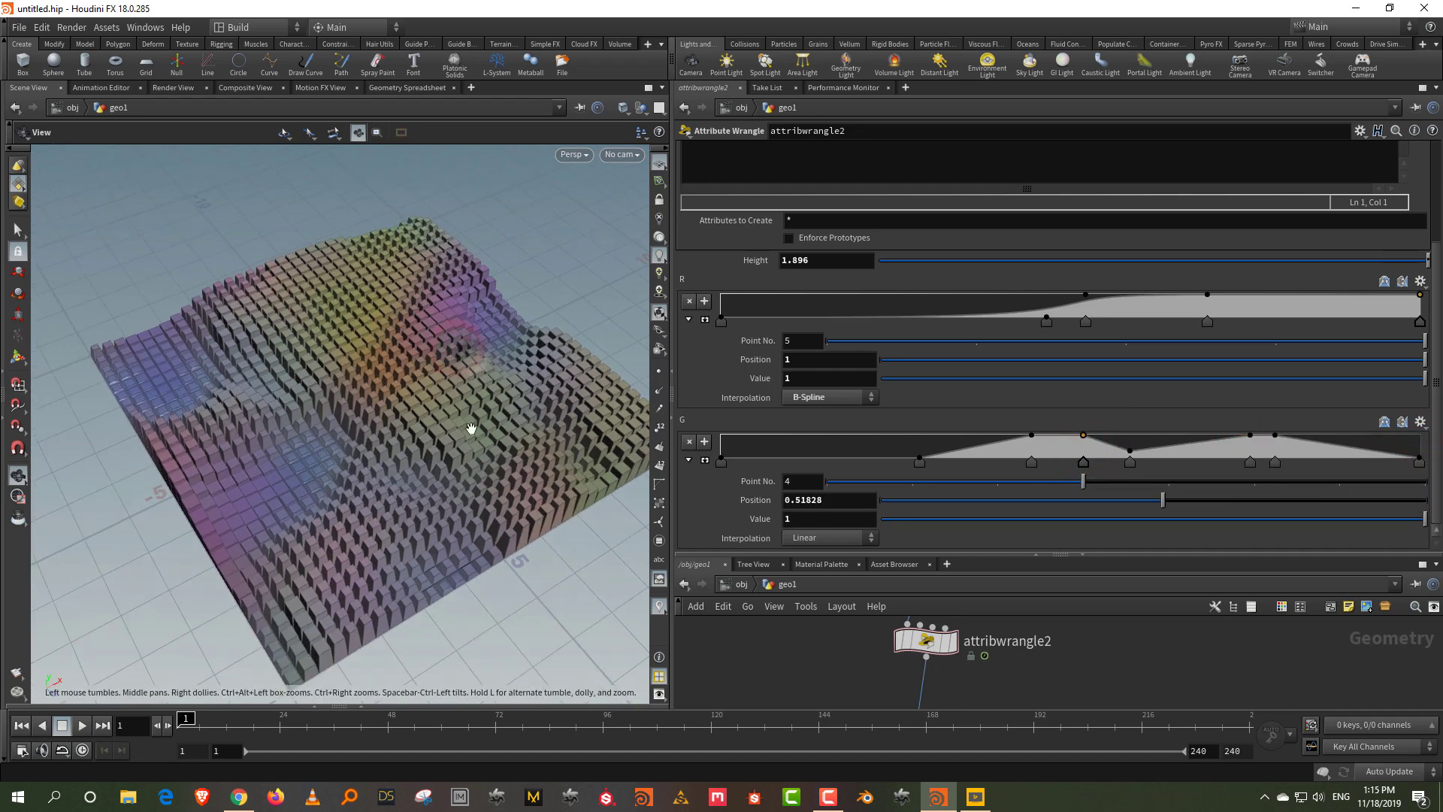
middle_click_drag(461, 419, 380, 408)
right_click_drag(379, 425, 286, 577)
left_click(22, 729)
left_click(82, 725)
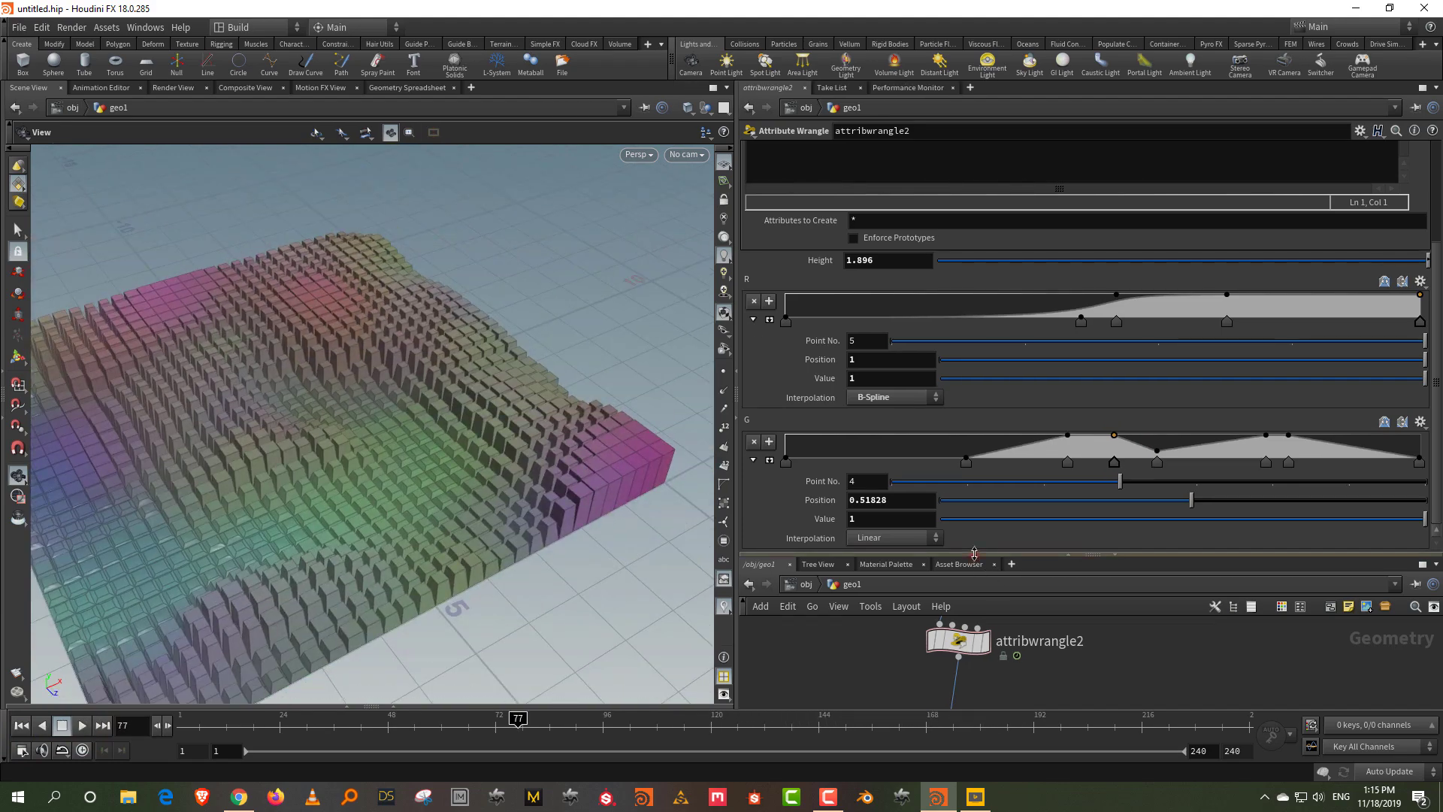
- Add a Line node beside the grid network in geo1 and display it in the viewport
left_click_drag(1080, 555, 1080, 406)
scroll(1080, 603, "down", 2)
left_click_drag(350, 441, 448, 396)
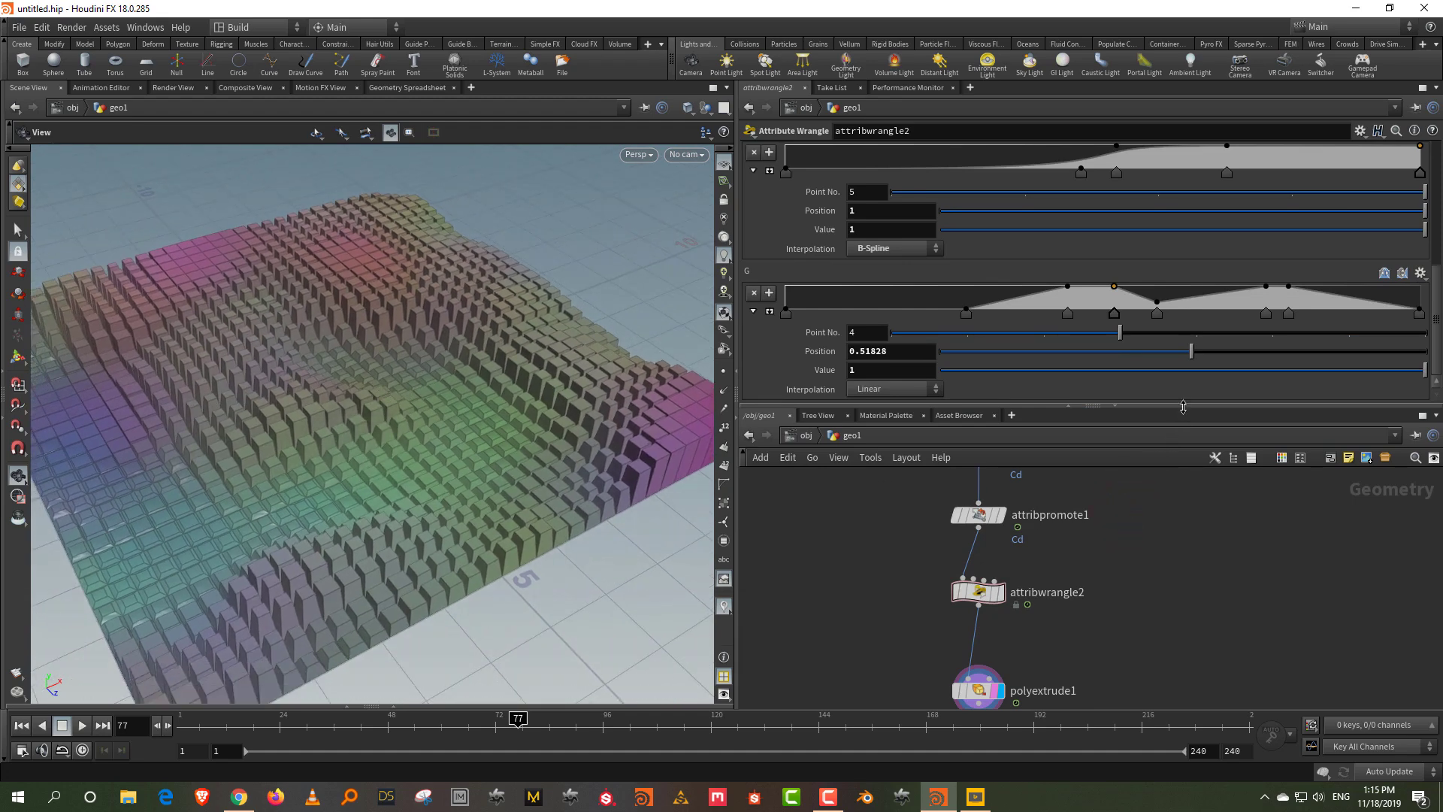
left_click_drag(1182, 407, 1183, 330)
scroll(1062, 451, "down", 2)
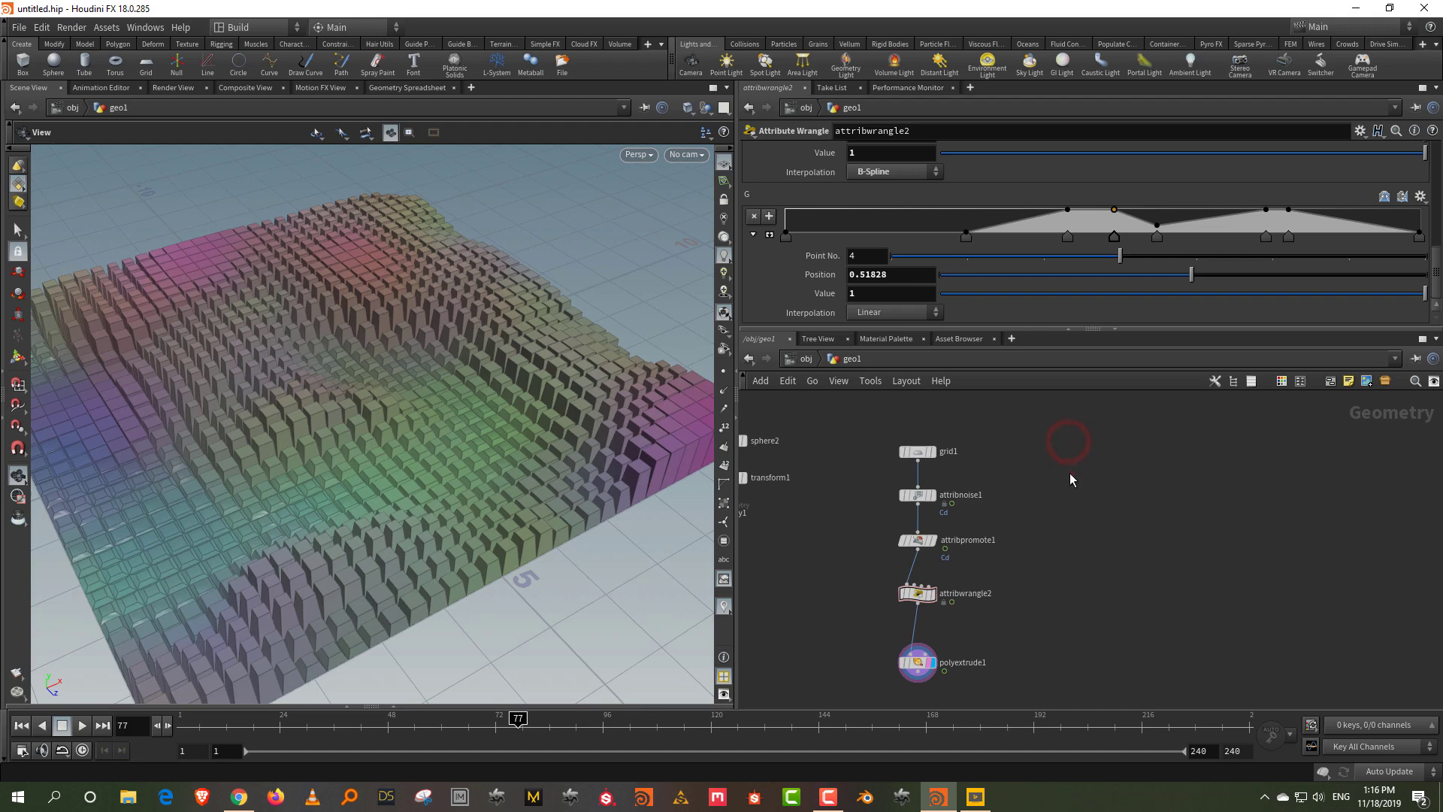
key("Tab")
type("li")
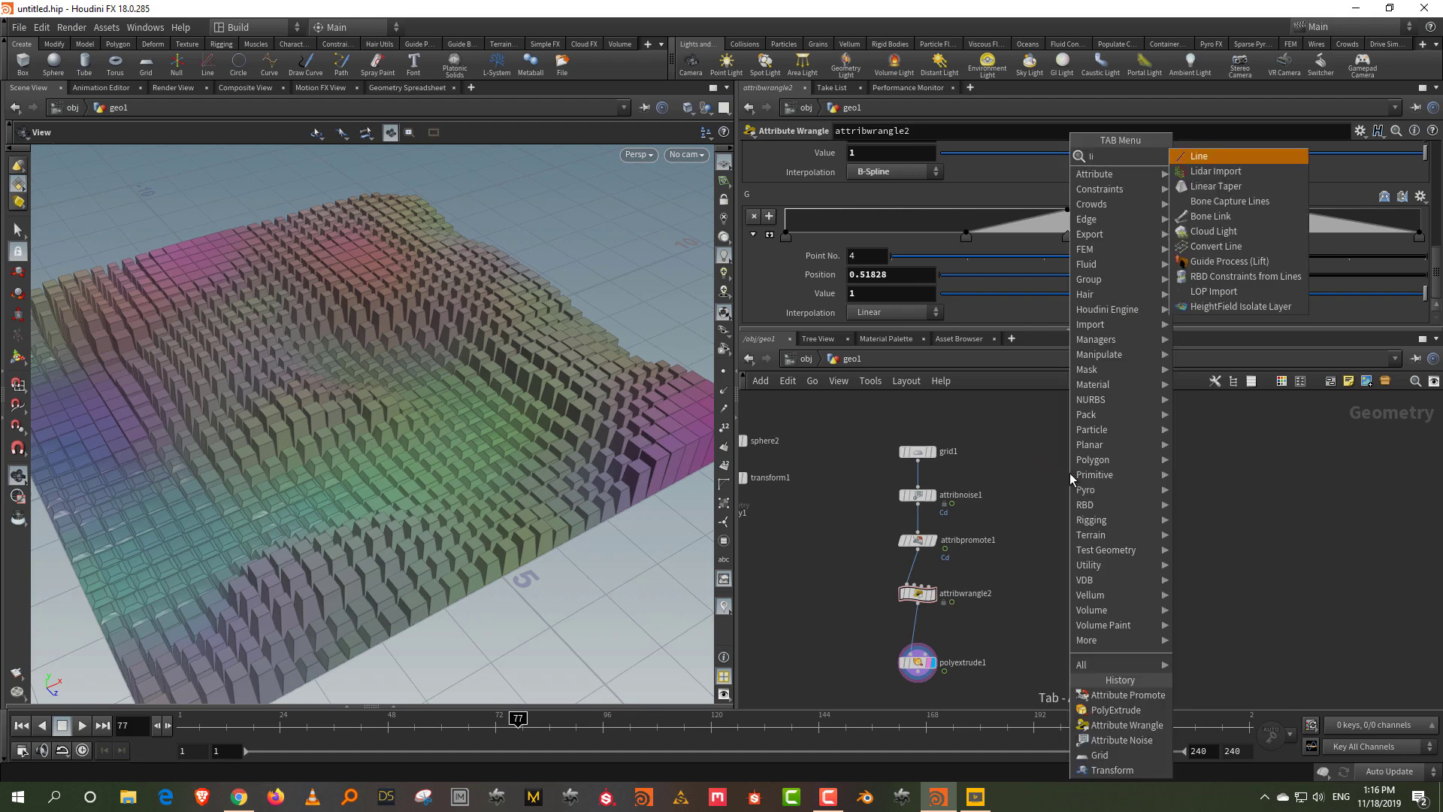
type("ne")
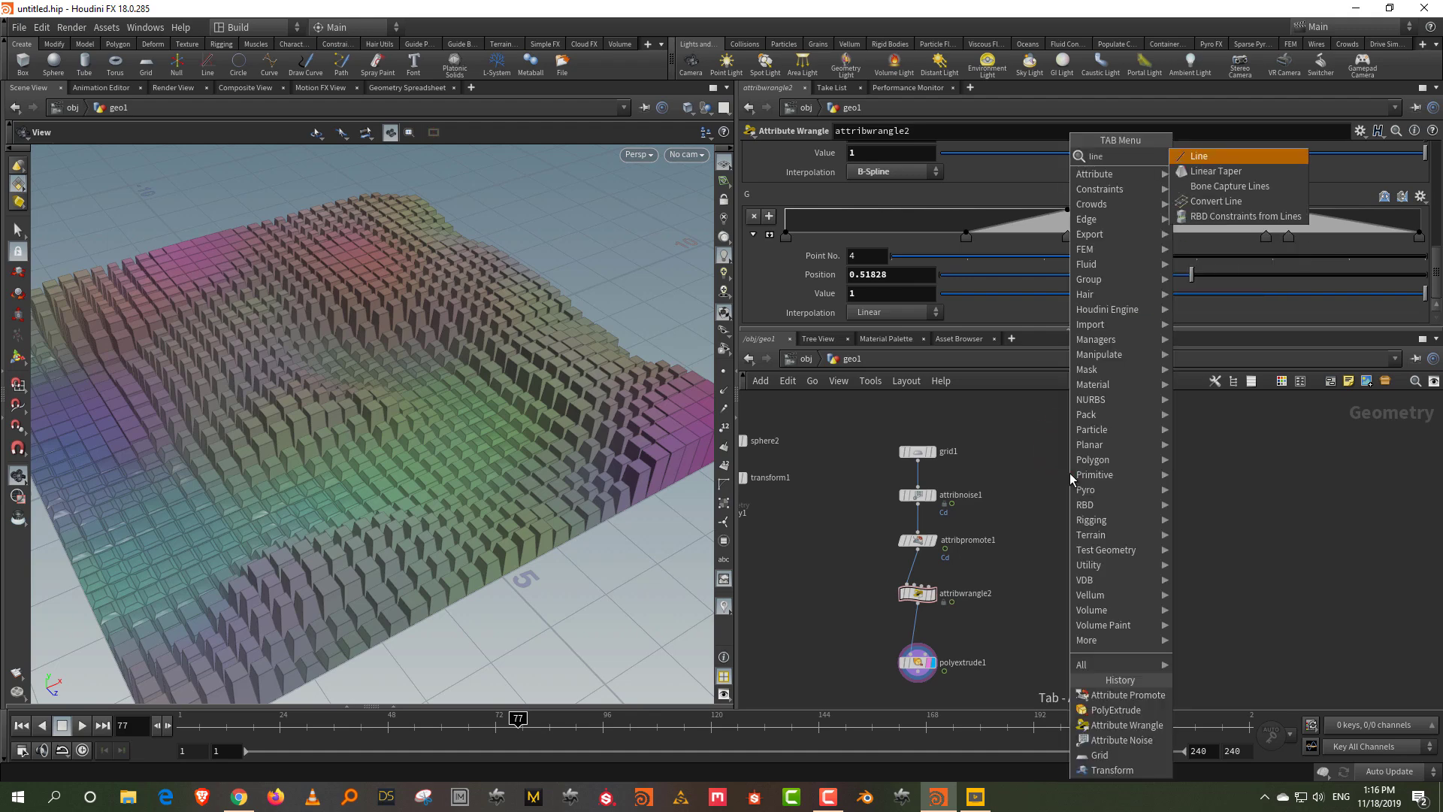
left_click(1274, 159)
left_click(1195, 466)
scroll(1194, 469, "up", 3)
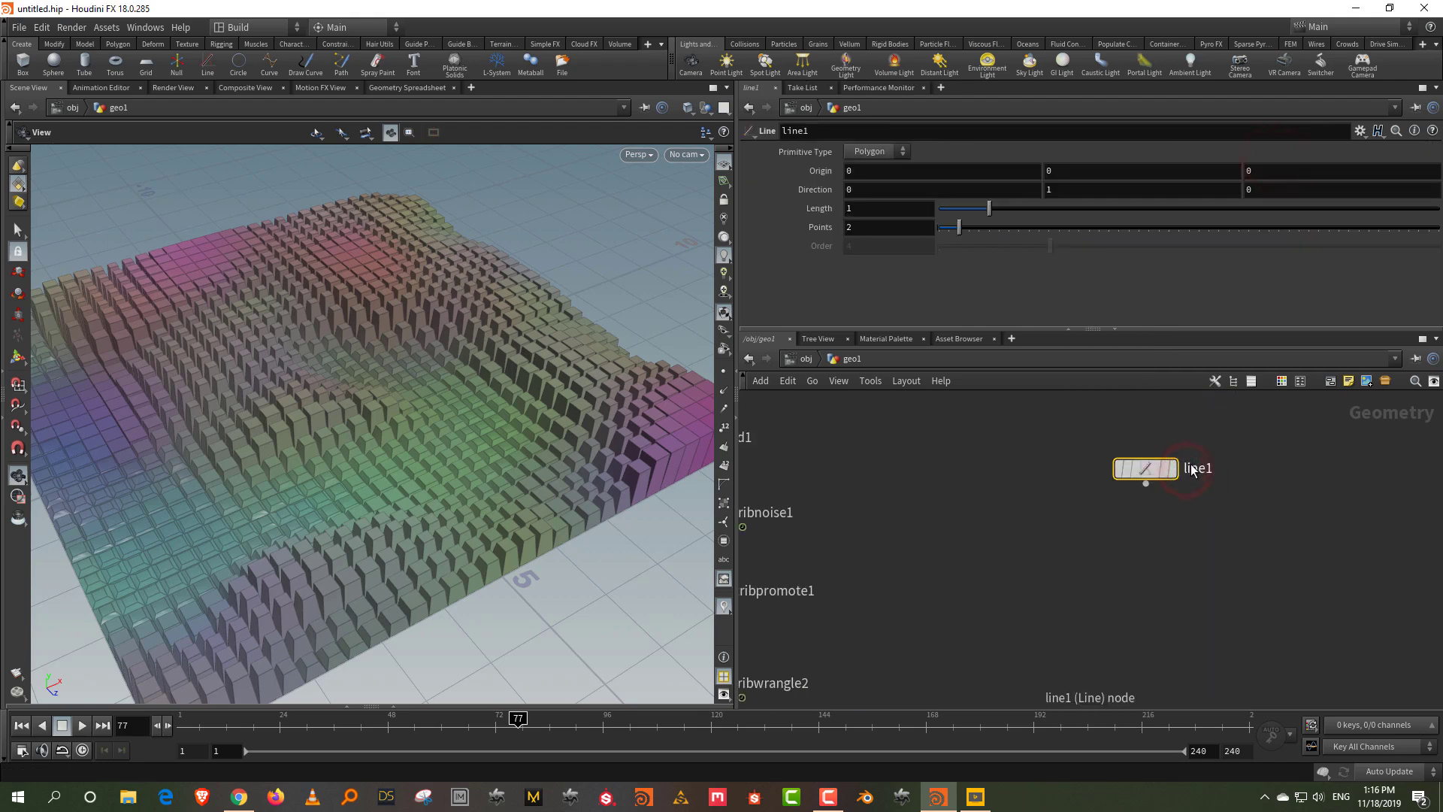
left_click(1173, 468)
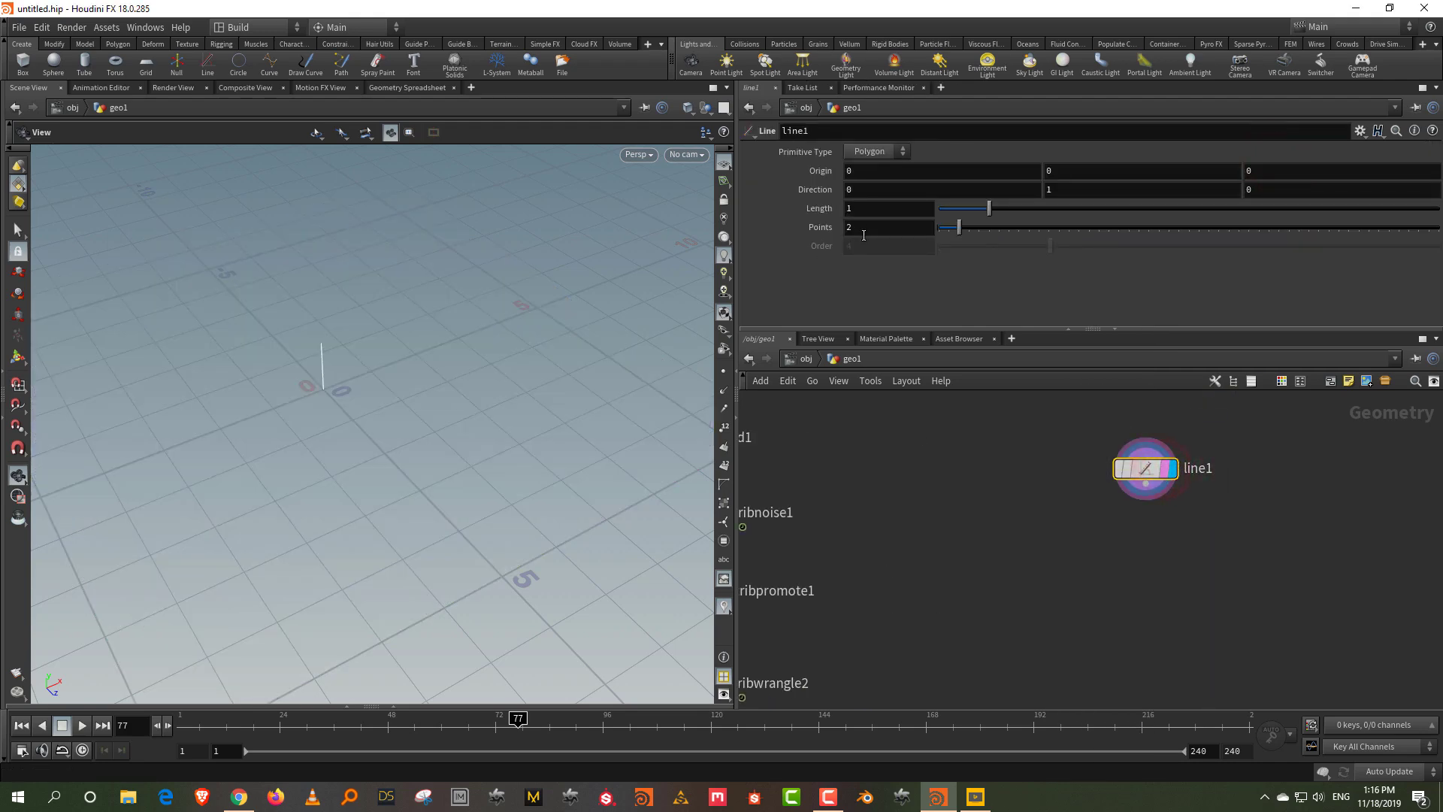
- Set line1's Points to 8 and turn on point display in the viewport
left_click_drag(312, 386, 343, 317)
right_click_drag(343, 317, 385, 136)
left_click_drag(959, 227, 1018, 227)
left_click(724, 371)
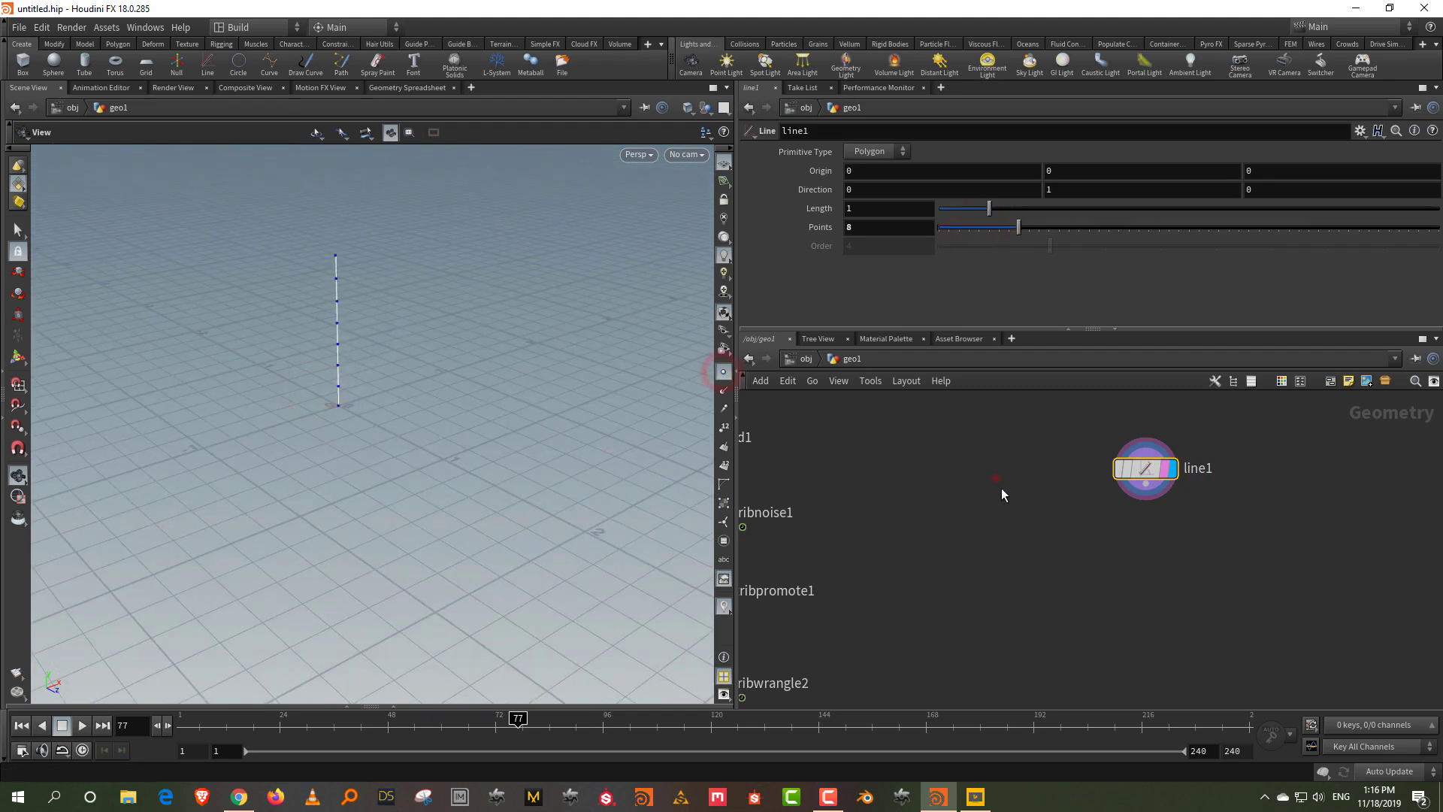
key("Tab")
type("bec")
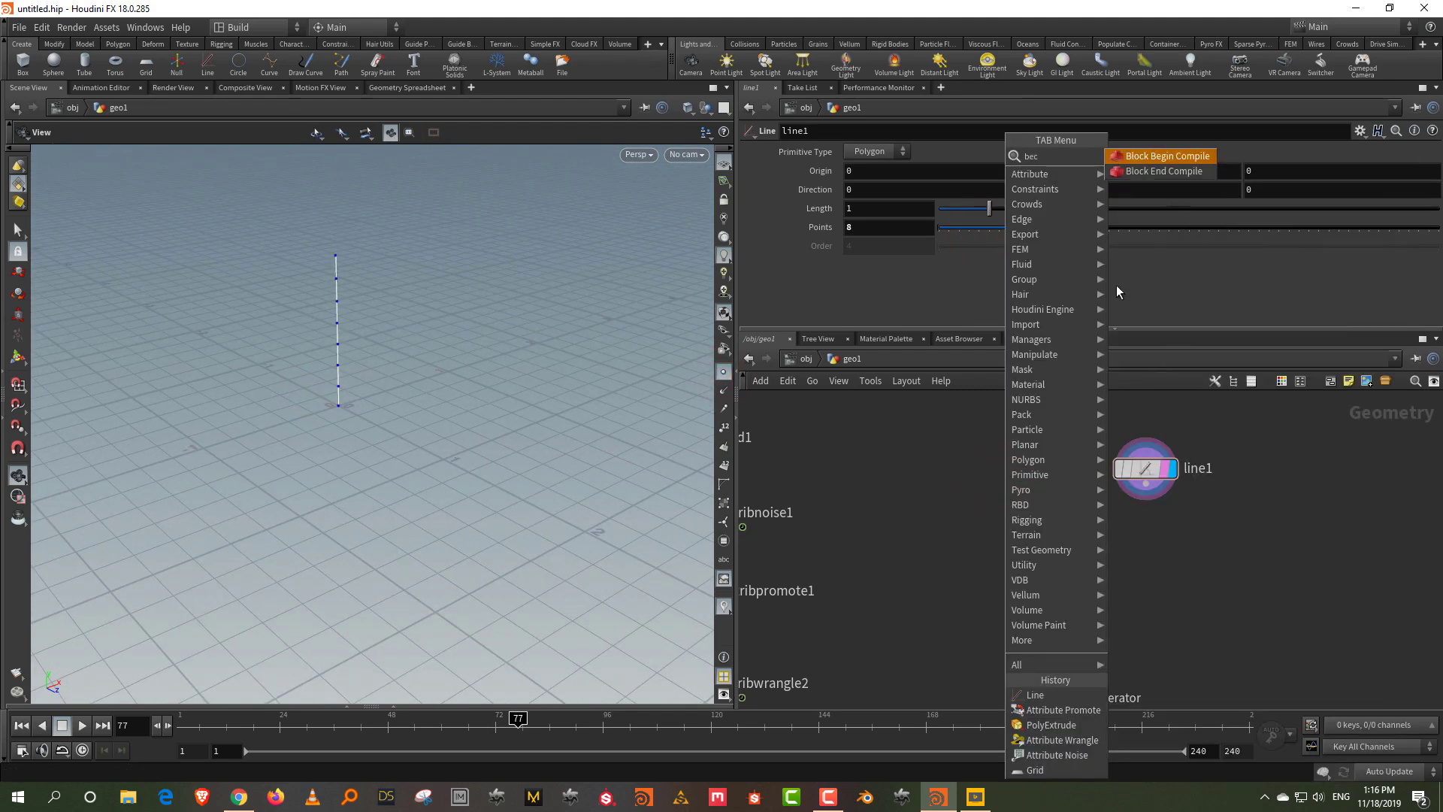
left_click(891, 537)
- Add a Bend node below line1, connect line1 to its first input, and display it
key("Tab")
type("bend")
left_click(1064, 157)
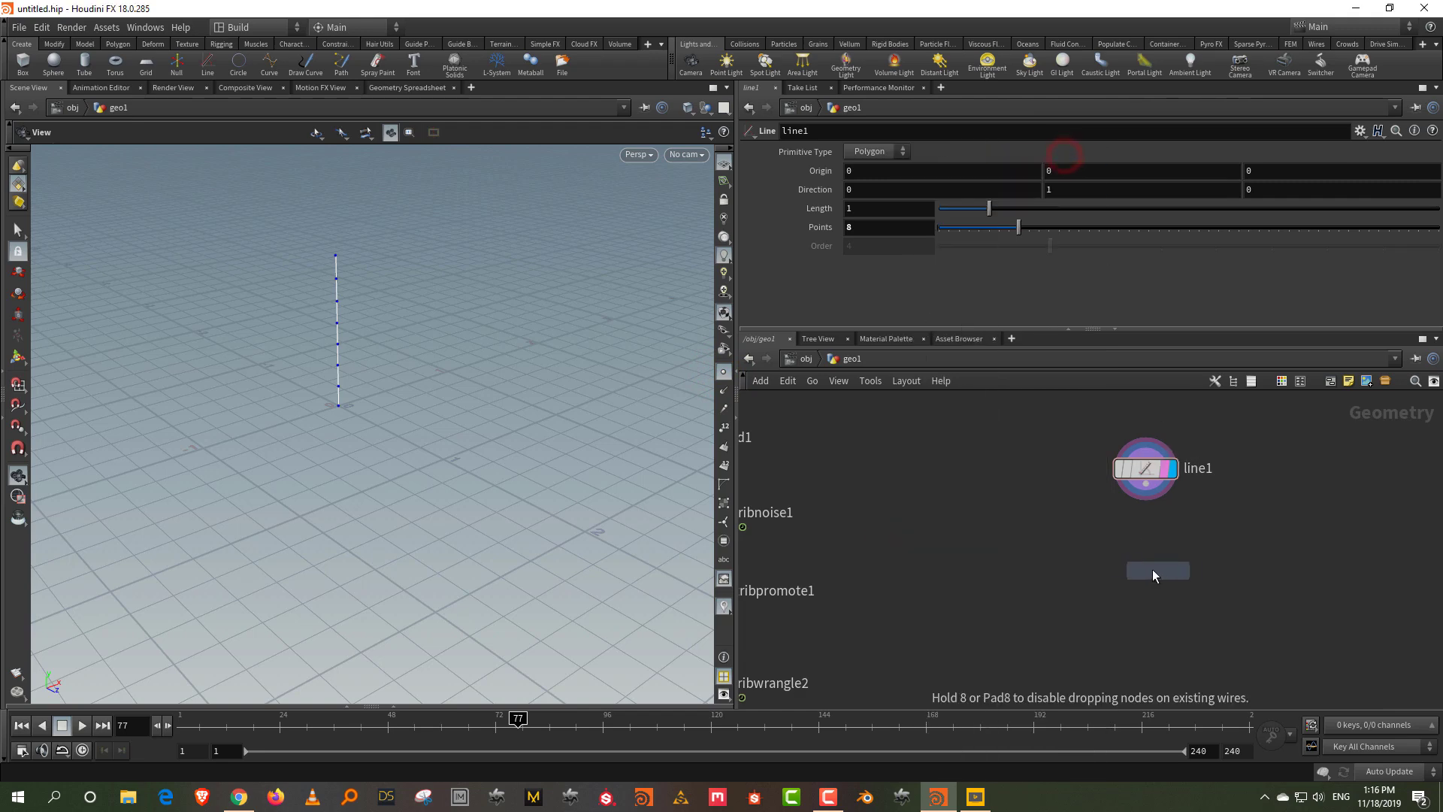
left_click(1155, 574)
left_click_drag(1145, 483, 1133, 552)
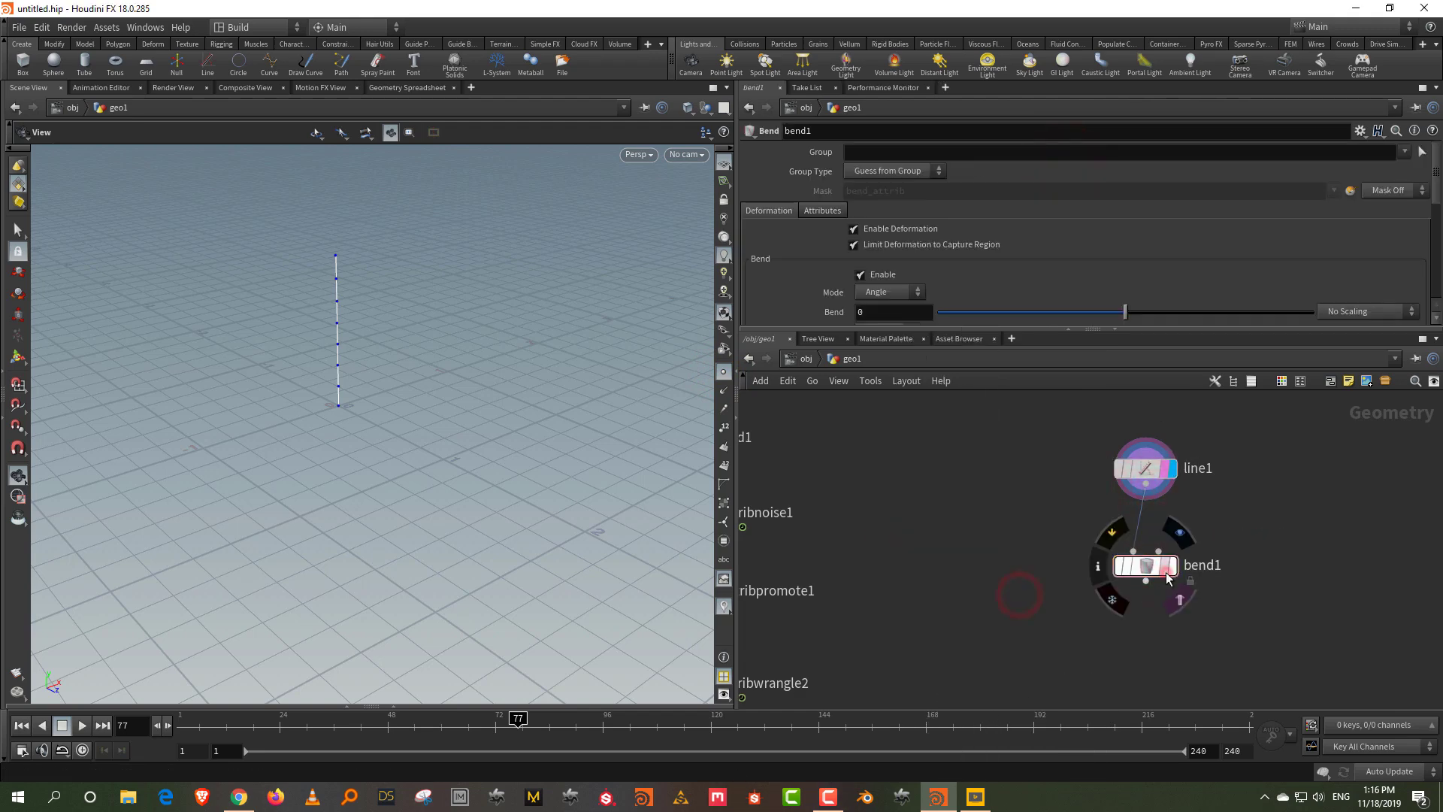
left_click(1167, 577)
- Set bend1's Capture Direction to 0, 1, 0 and its Bend angle to -32.4
left_click_drag(978, 328, 983, 486)
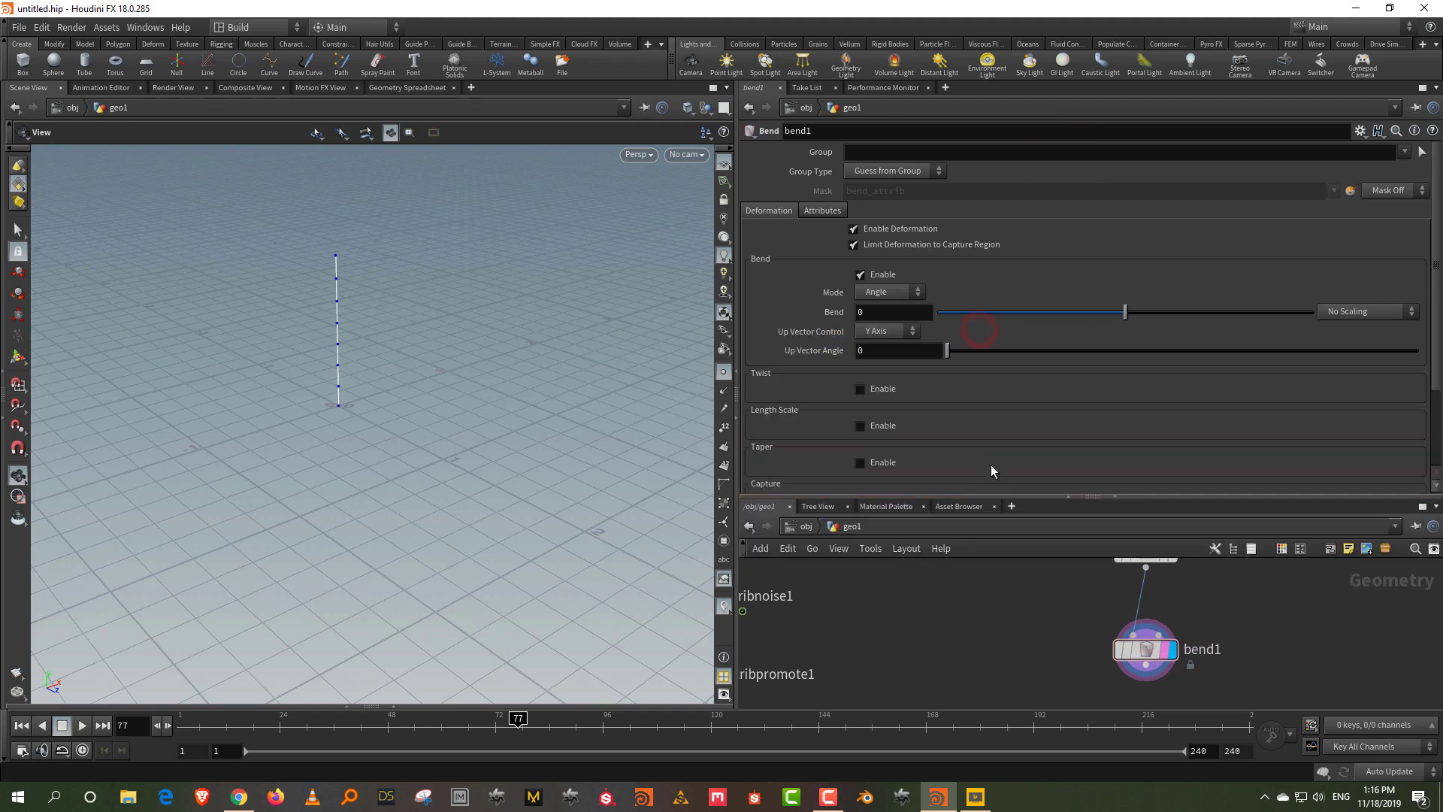
scroll(1021, 431, "down", 3)
left_click(1094, 441)
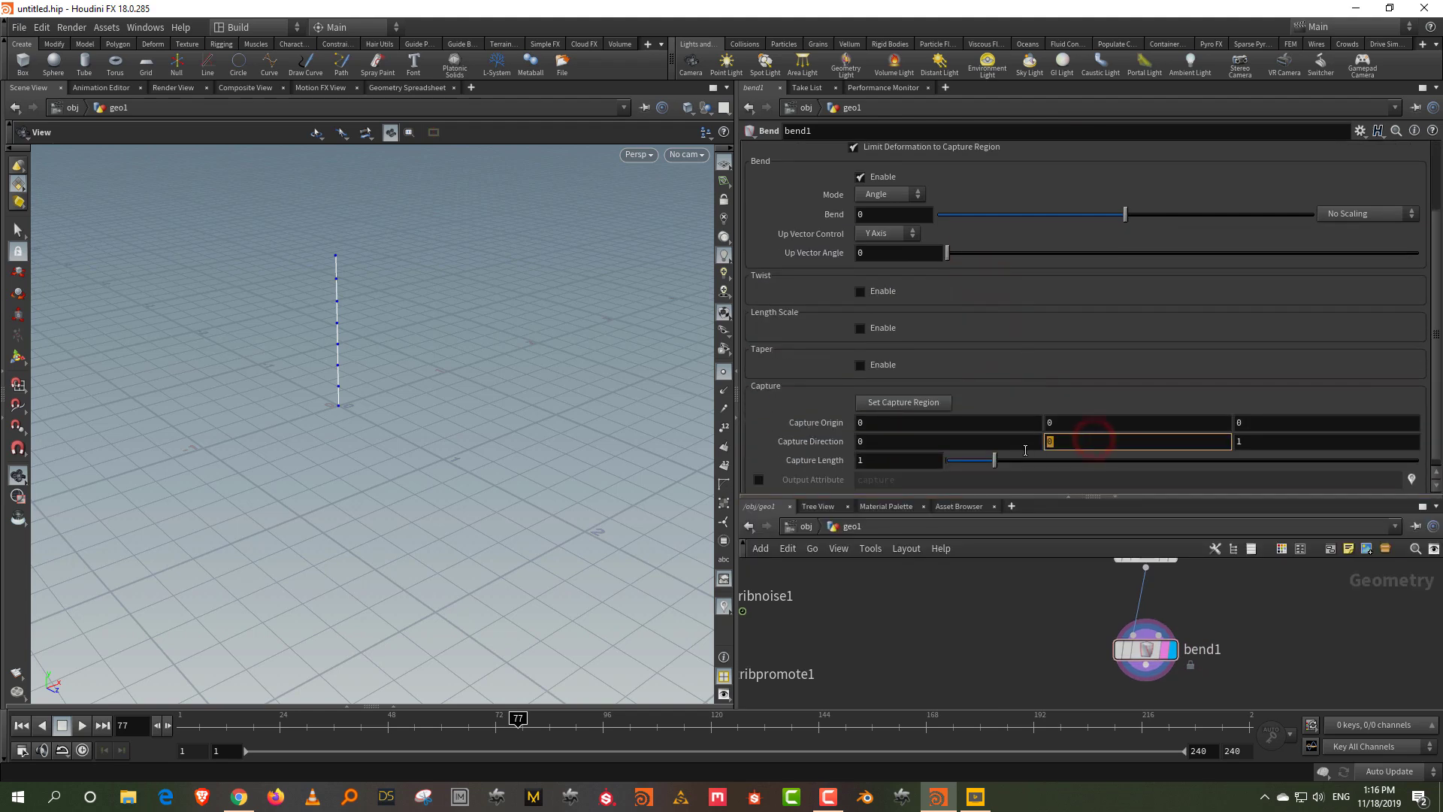
type("1")
key("Tab")
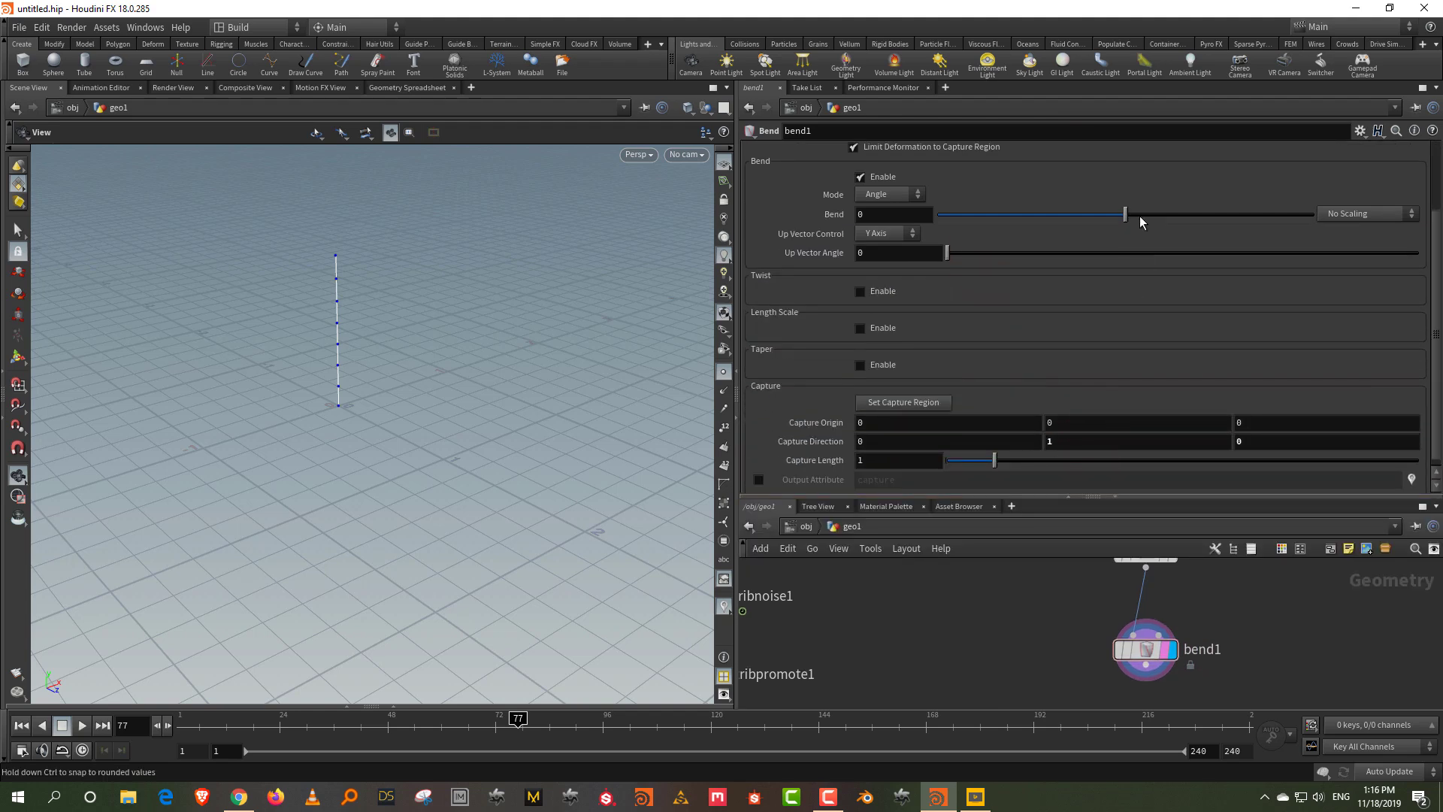
left_click_drag(1122, 214, 1052, 217)
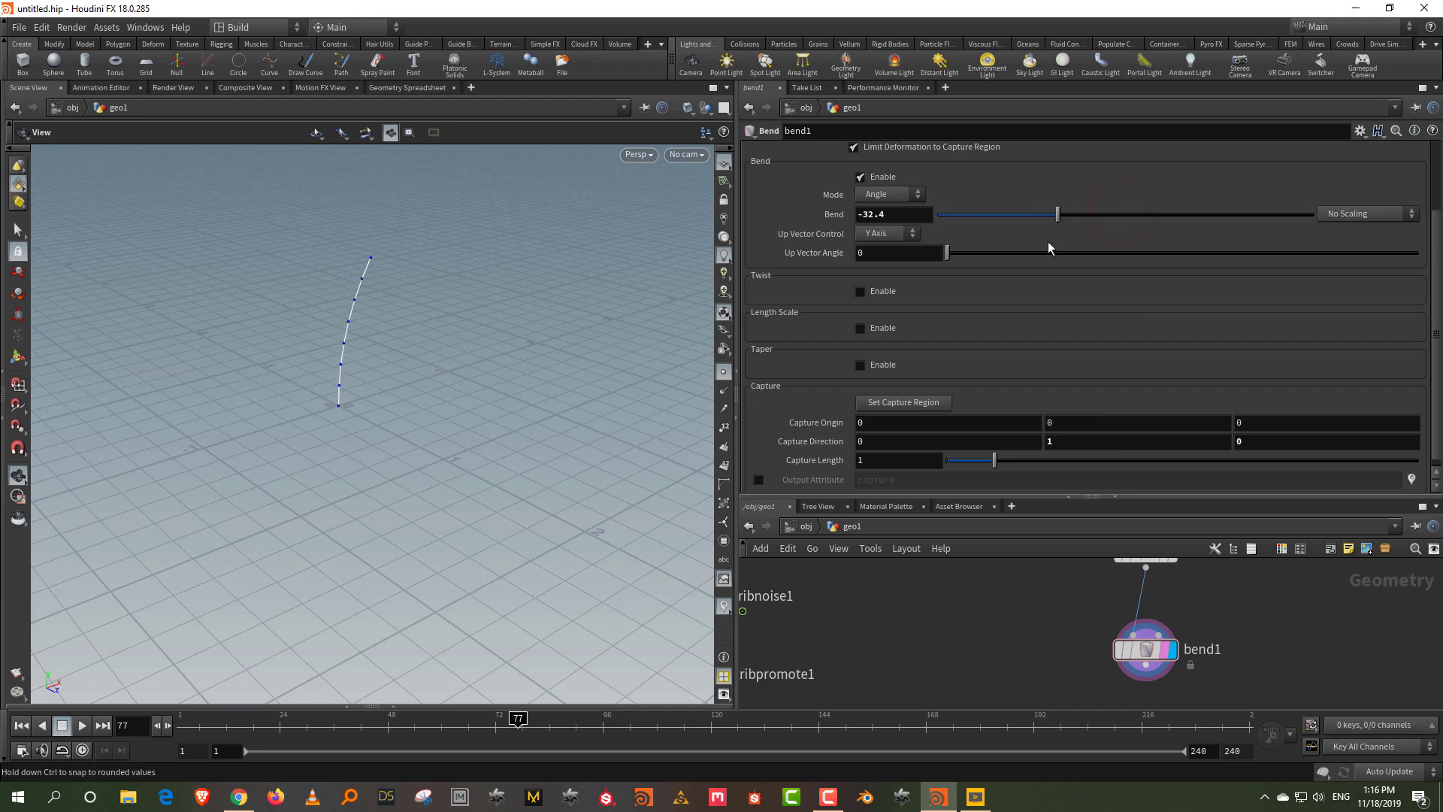
left_click_drag(986, 496, 992, 340)
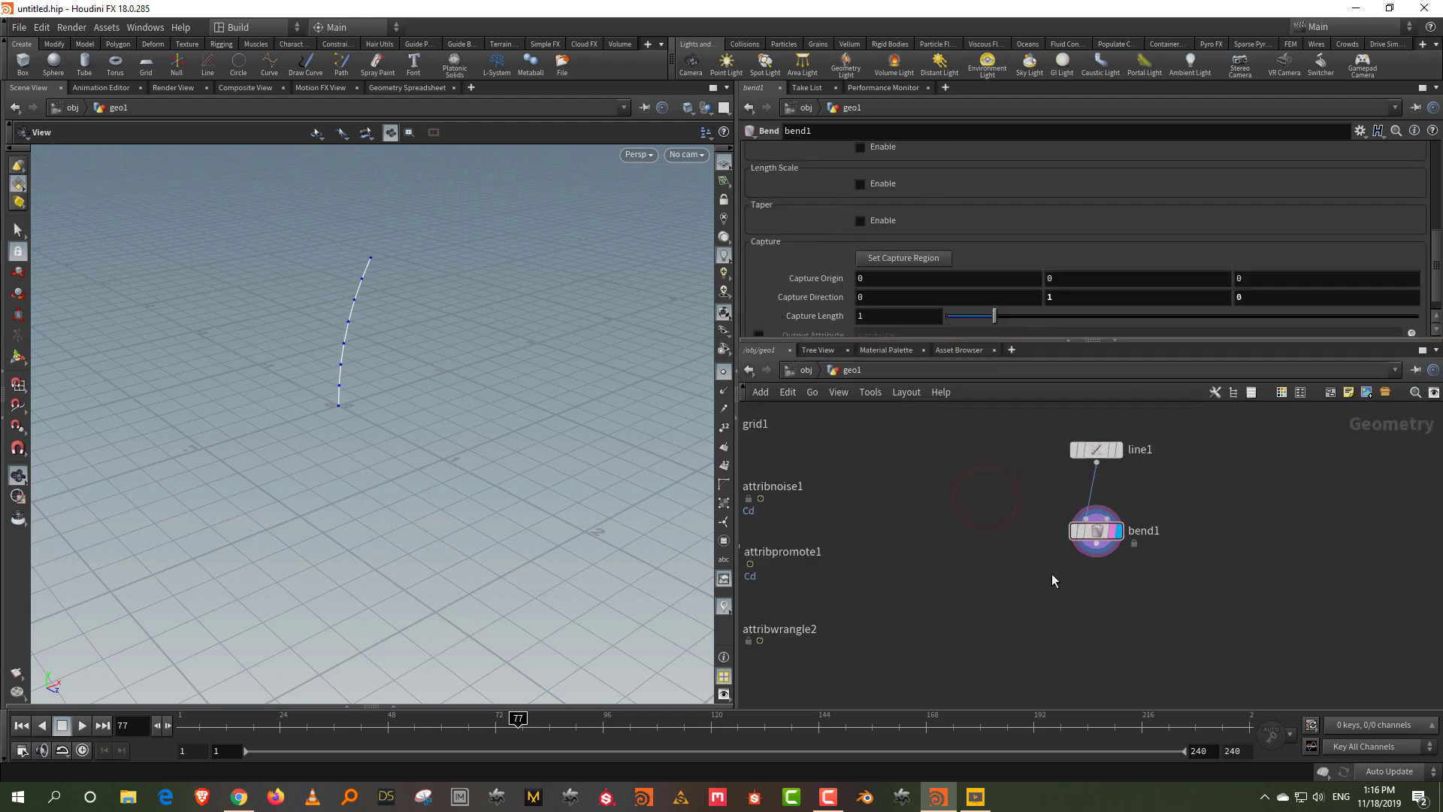
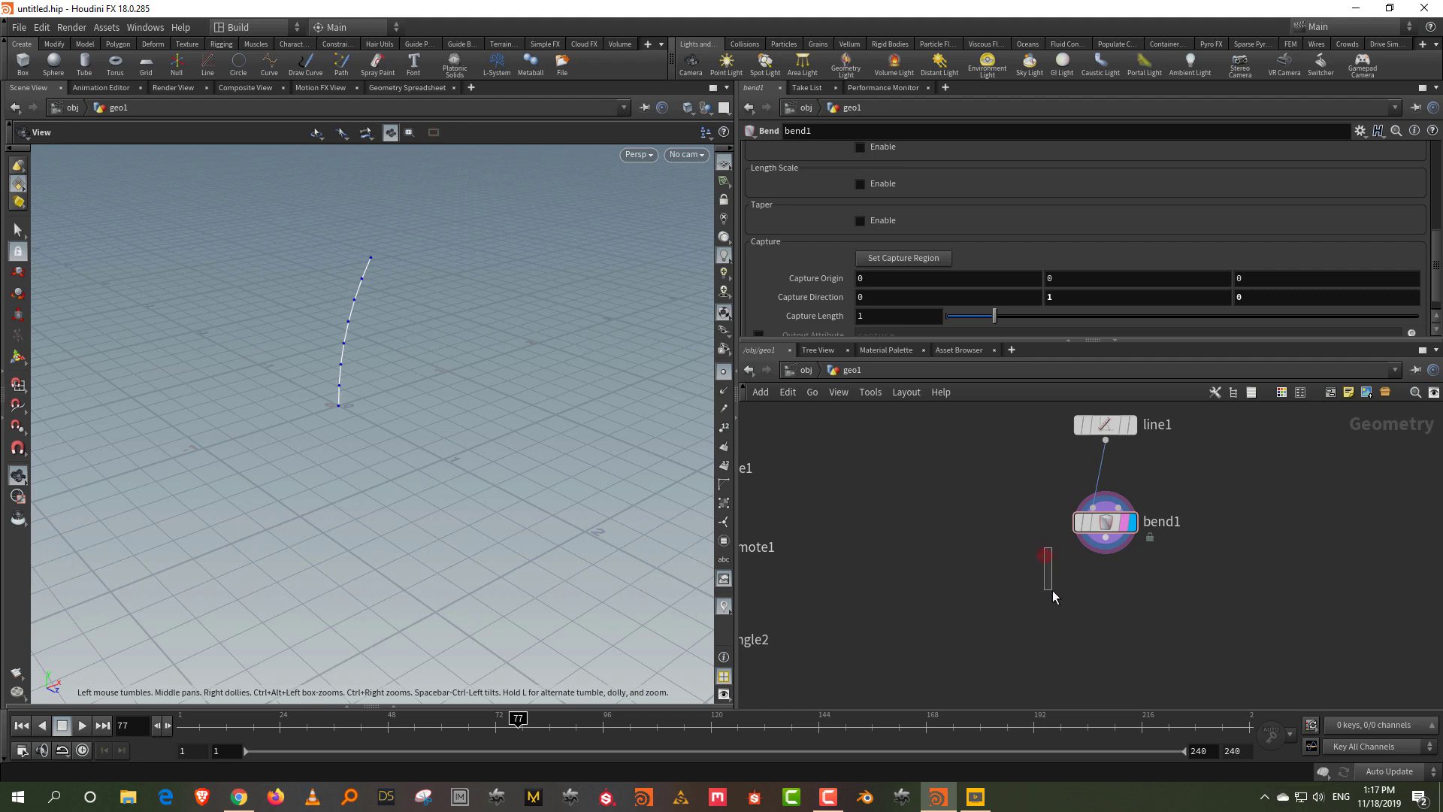
- Add a Resample node below bend1, connected to its output, and display it in the viewport
key("Tab")
type("resa")
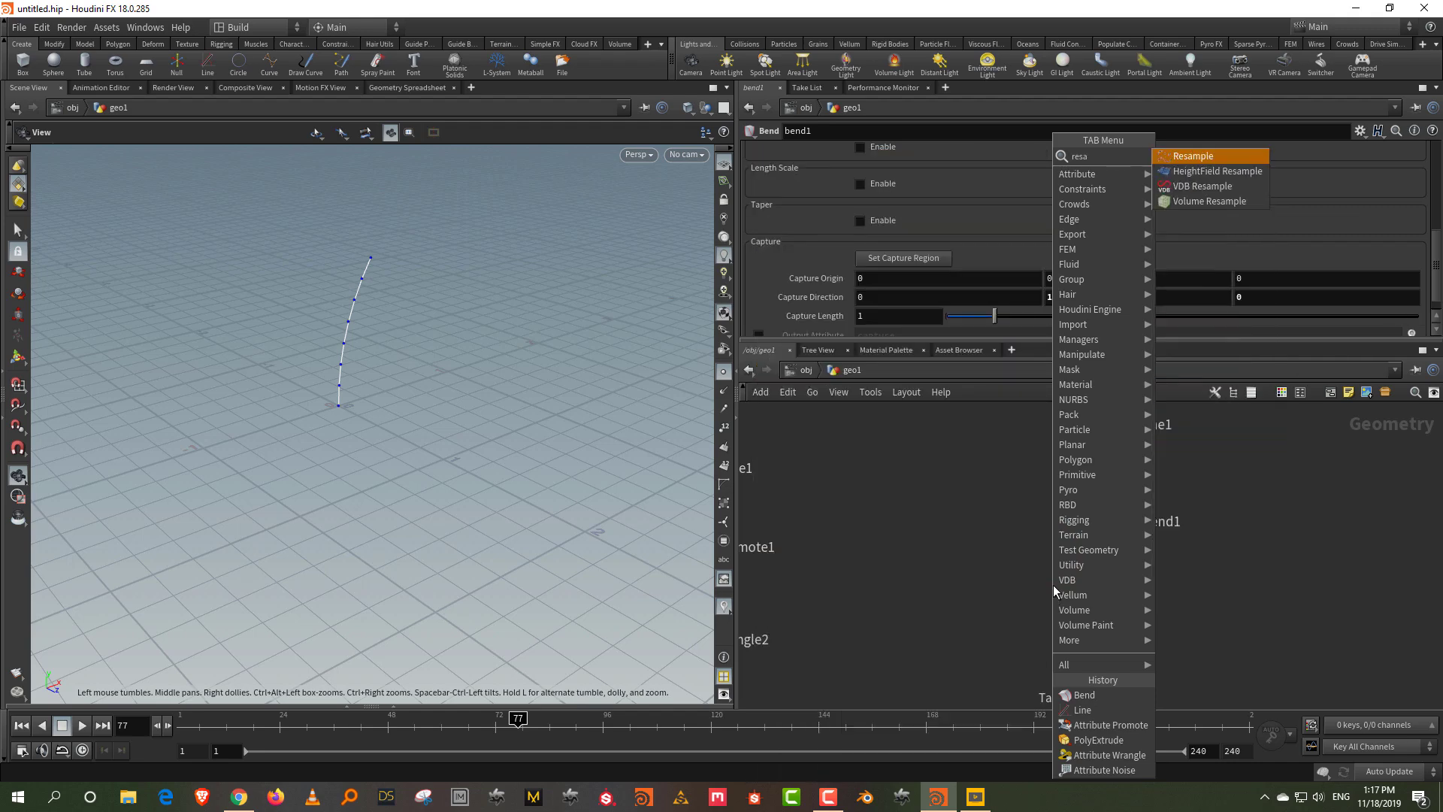
left_click(1229, 157)
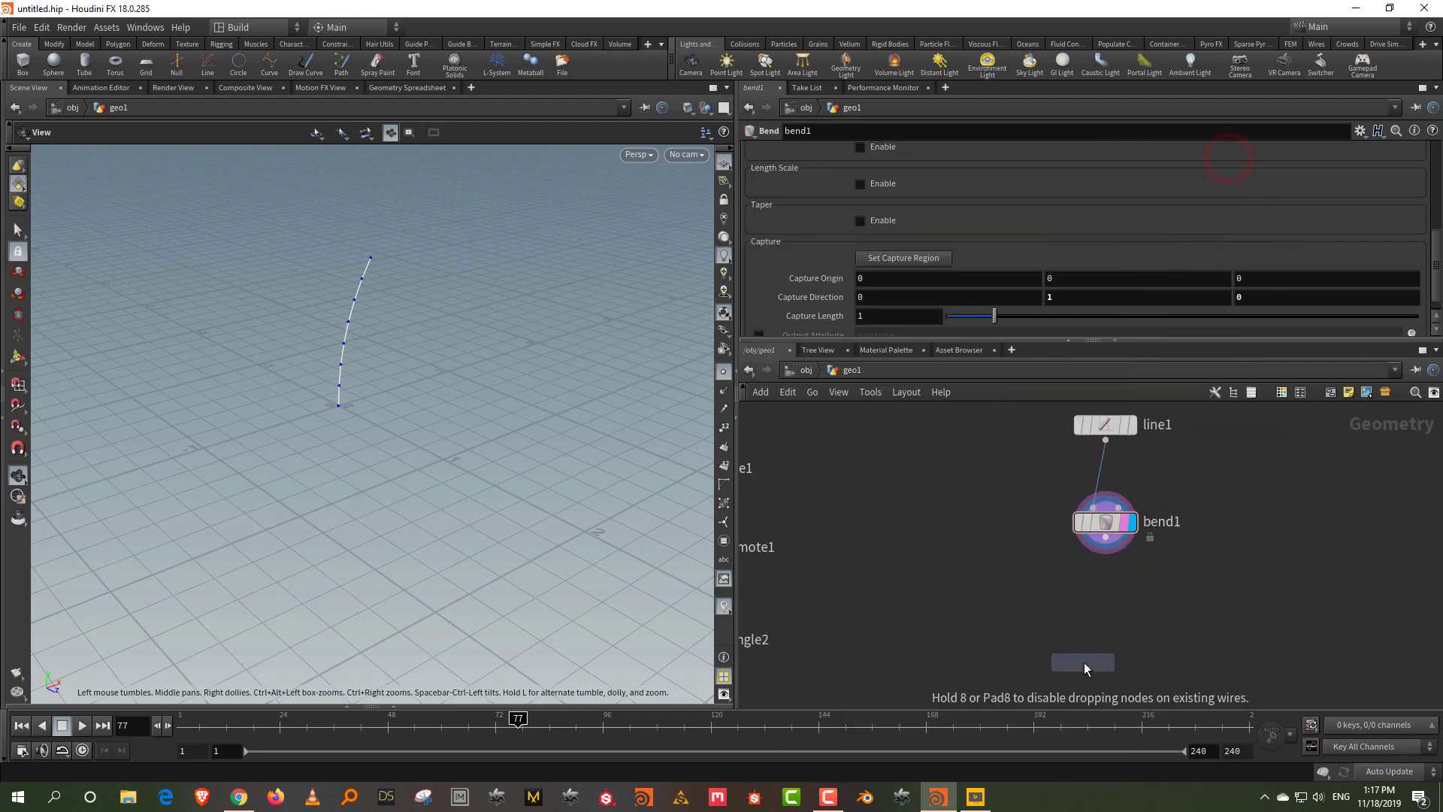
left_click(1103, 641)
left_click(1133, 640)
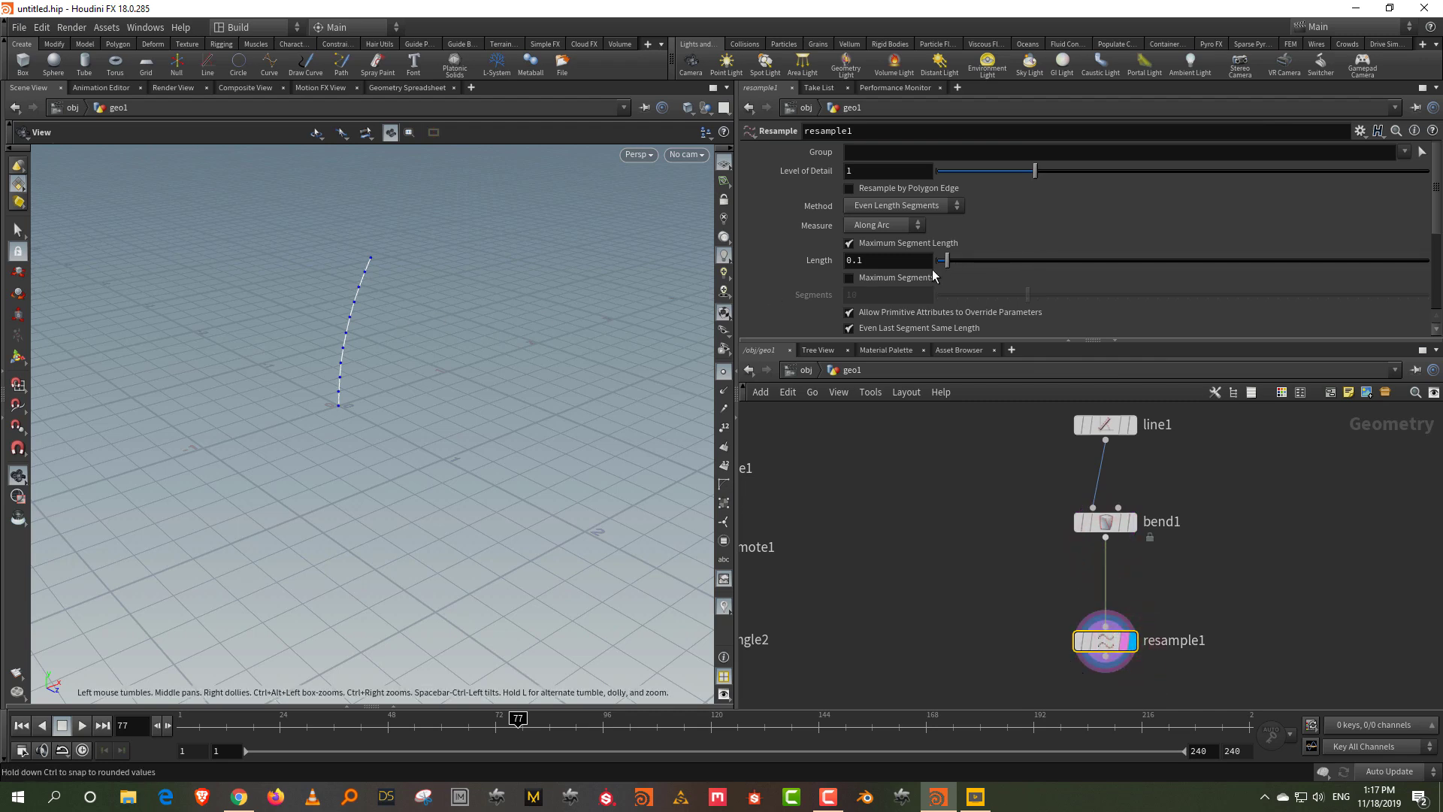
- Try limiting resample1 with Maximum Segments at 14 in place of Maximum Segment Length, and restore the segment length limit
left_click(894, 242)
left_click(896, 277)
left_click_drag(1039, 295, 1071, 303)
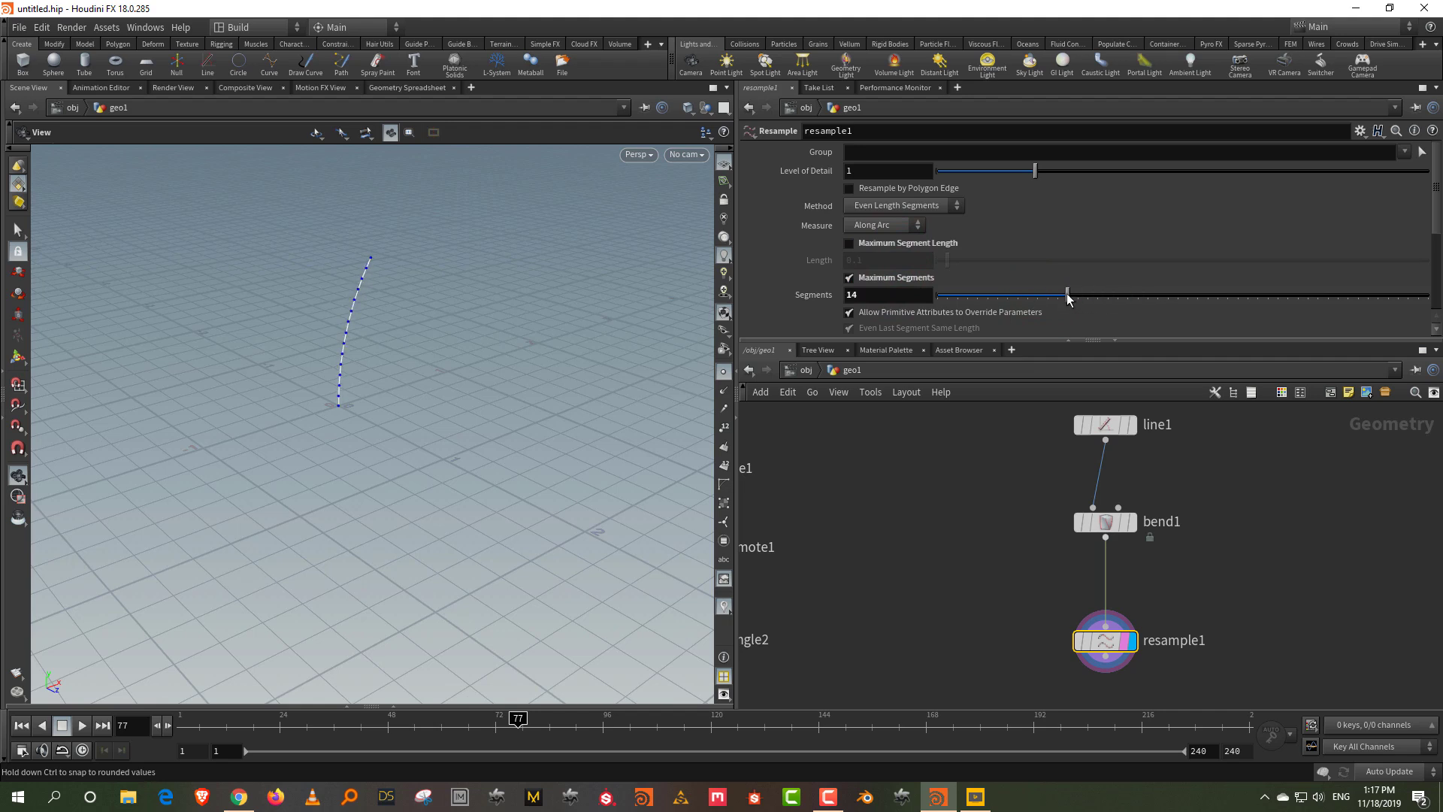
left_click(863, 278)
left_click(879, 246)
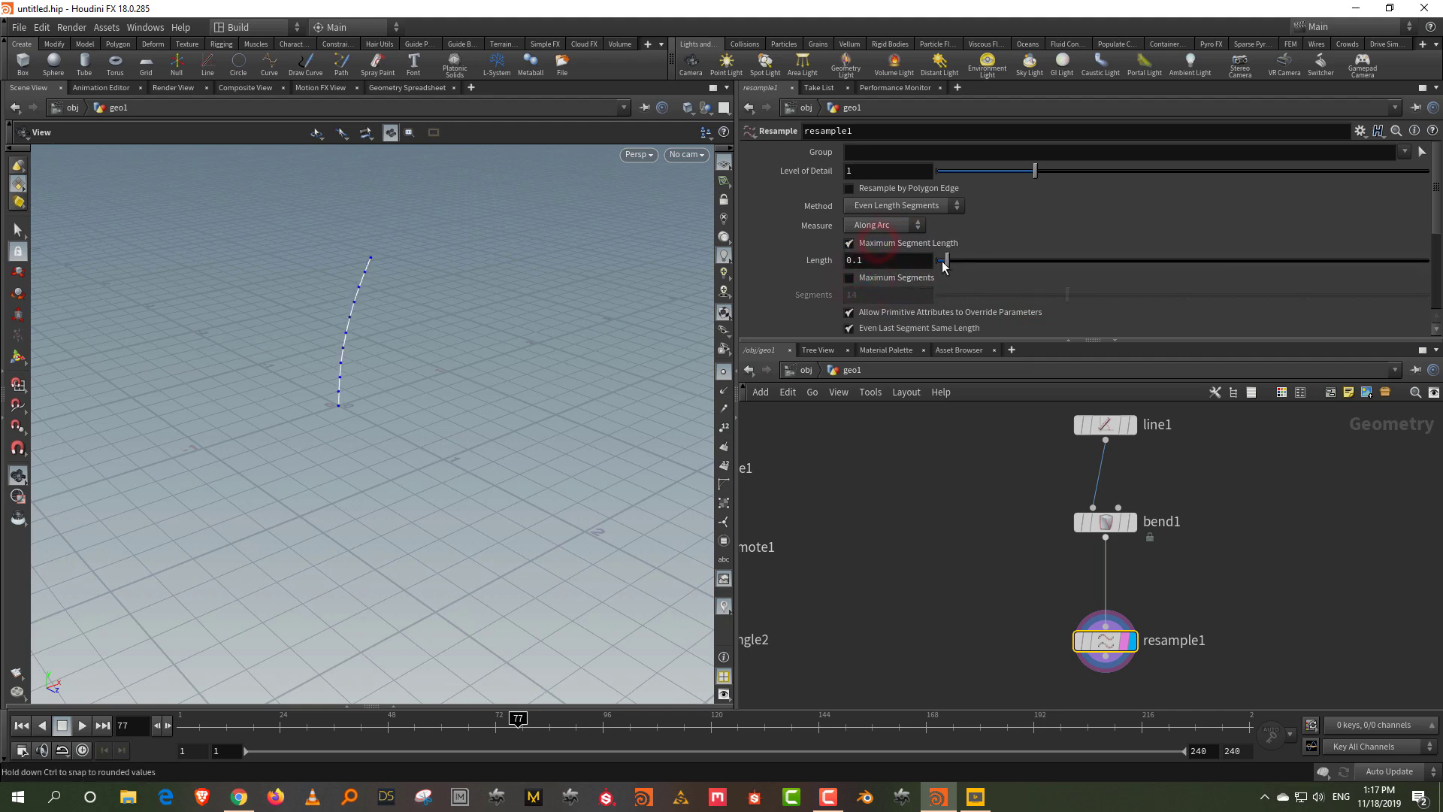
- Try a Length of 1.02 on line1 and restore it to 1
middle_click_drag(925, 553, 884, 716)
left_click_drag(991, 640, 1202, 562)
left_click(1243, 520)
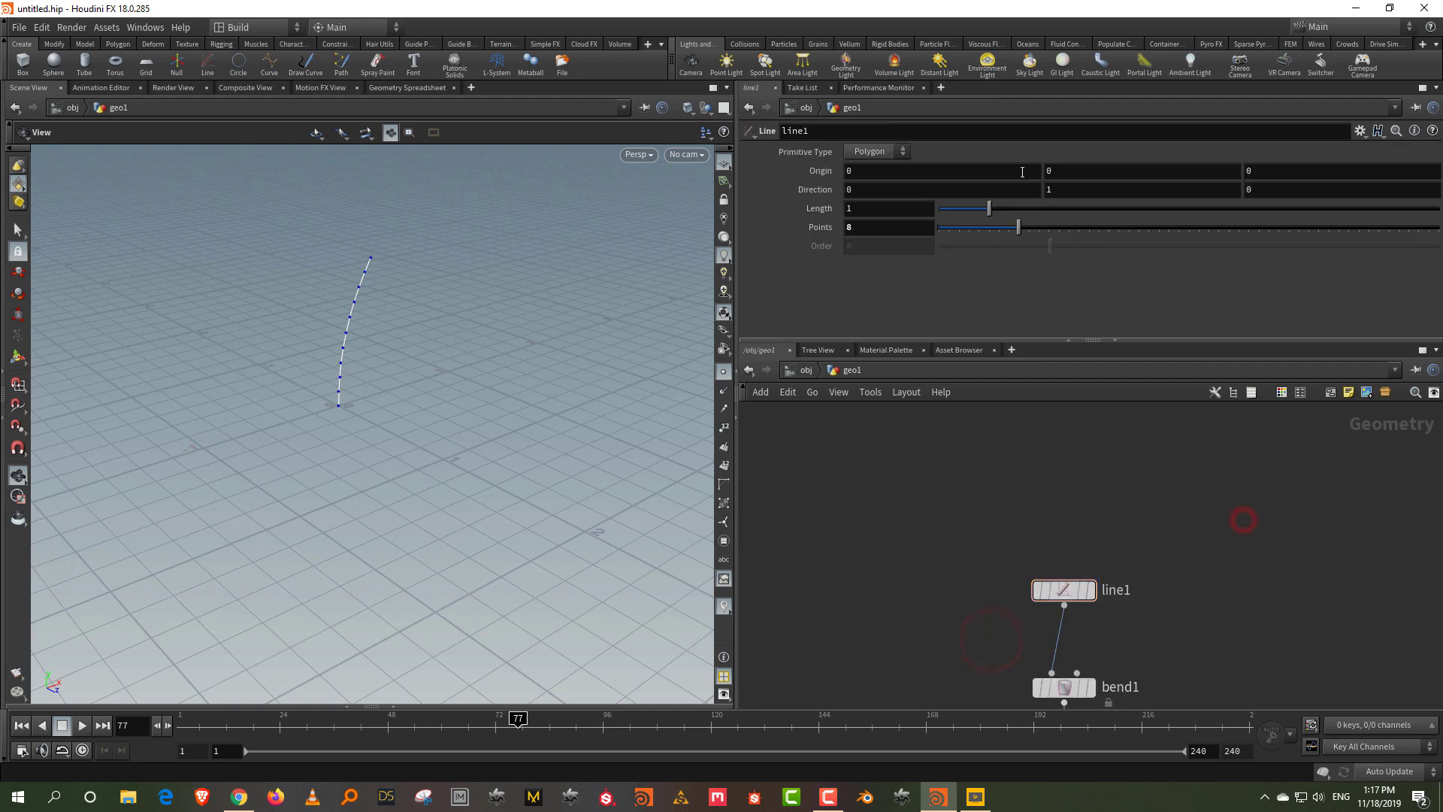
mouse_move(988, 208)
left_mouse_down()
mouse_move(1061, 206)
mouse_move(989, 208)
left_mouse_up()
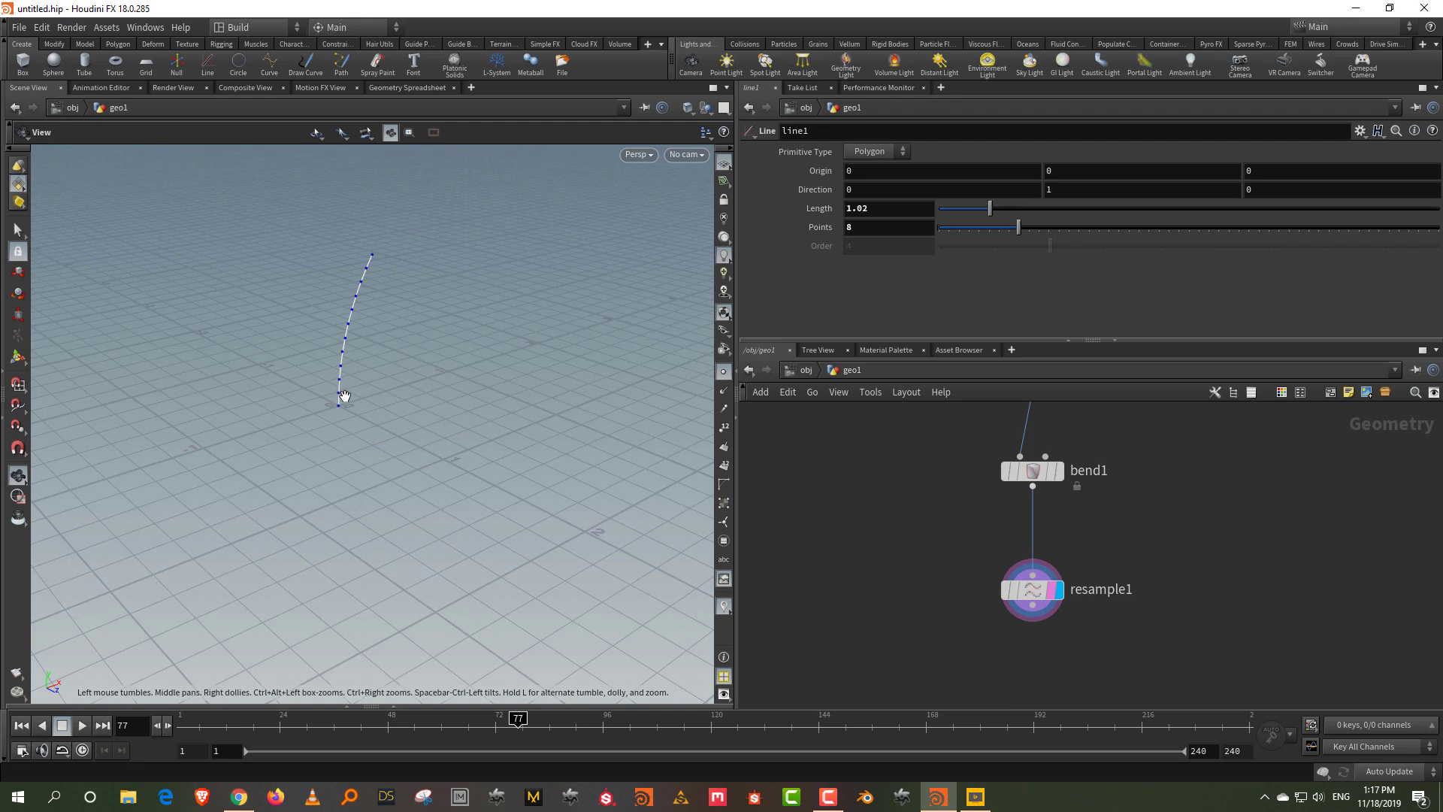
double_click(892, 204)
type("1")
key("Return")
- Show point numbers in the viewport and set line1's Length to 2 to examine the resampled points
left_click(724, 427)
double_click(905, 208)
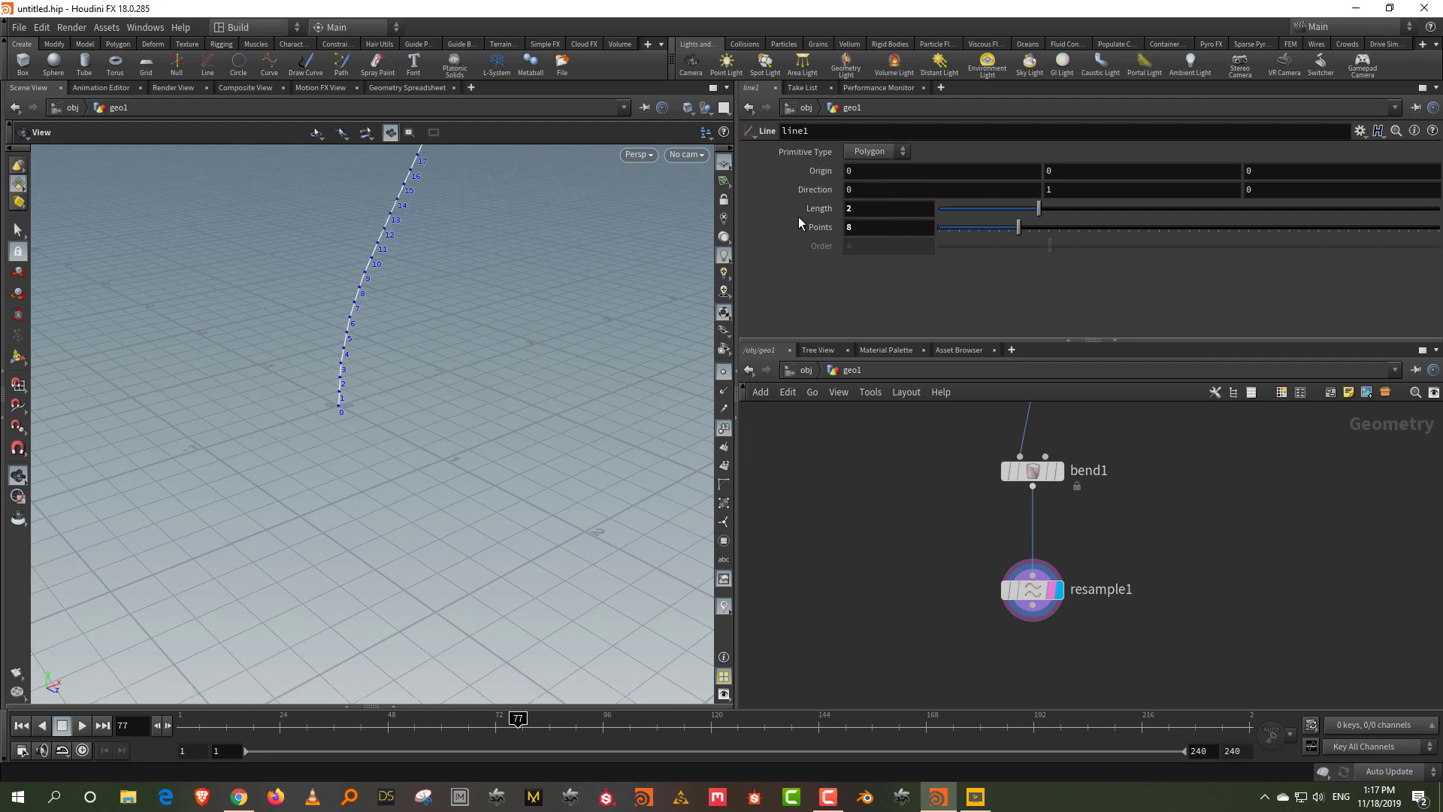
middle_click_drag(516, 341, 493, 493)
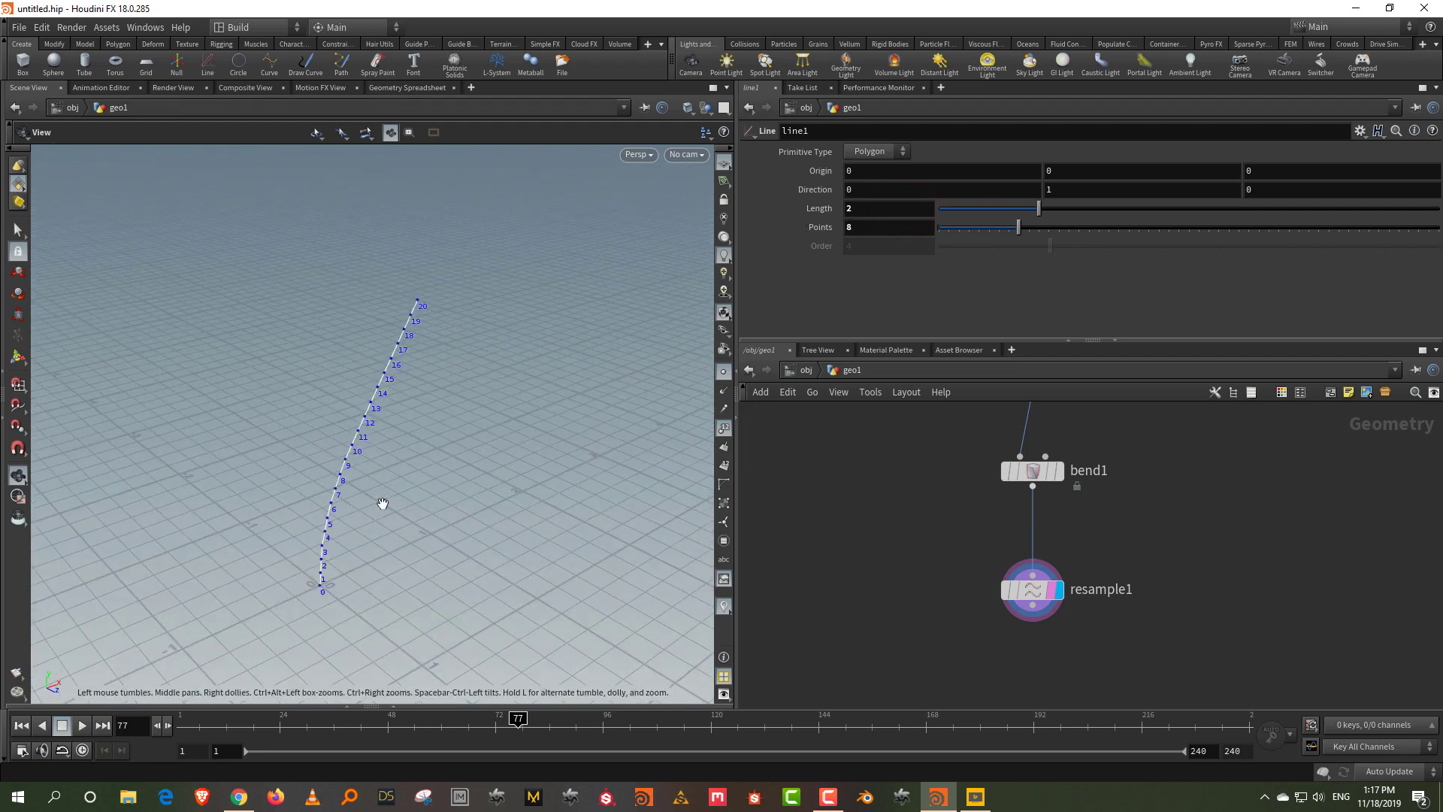
left_click(723, 372)
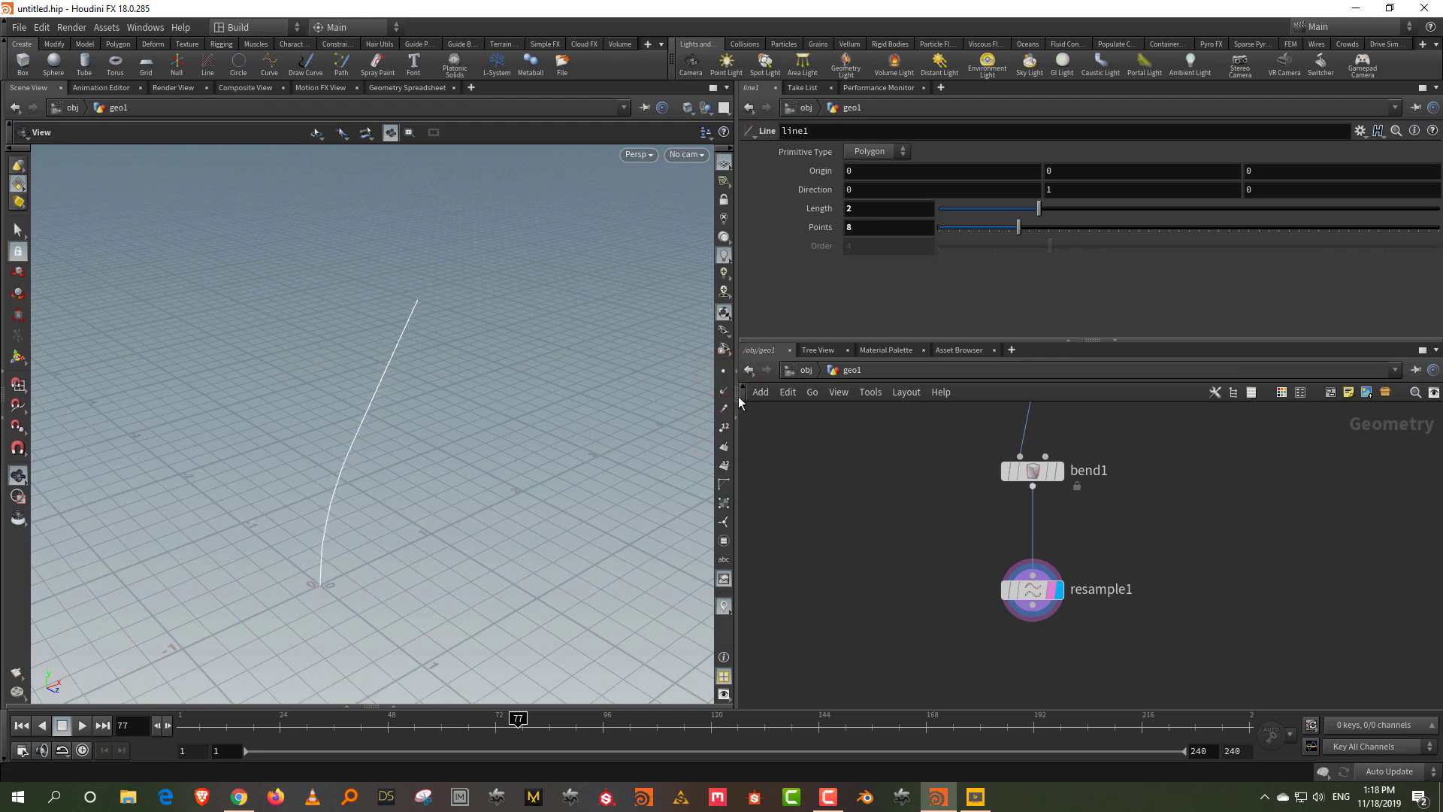
left_click(723, 371)
left_click(724, 427)
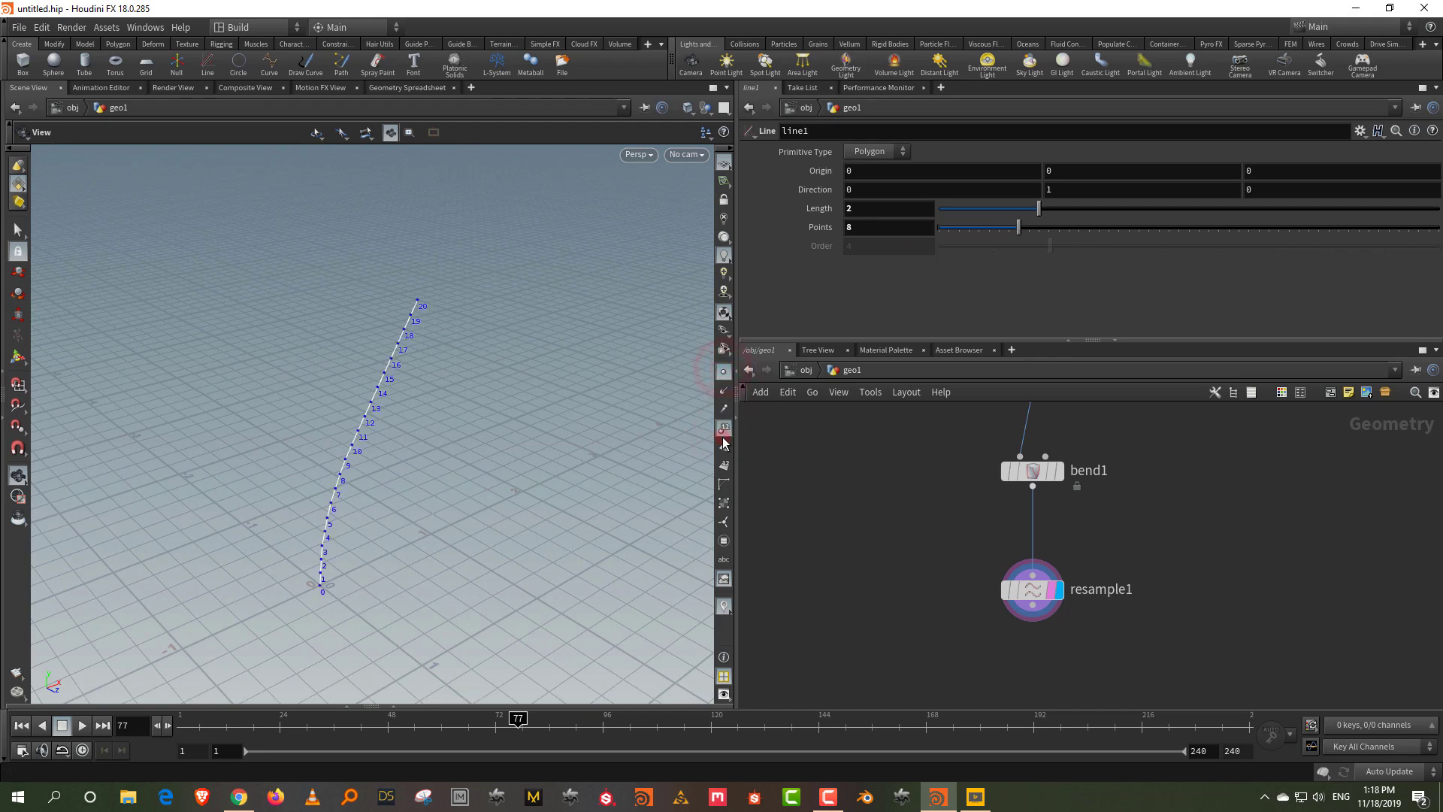
- Switch resample1 from Maximum Segment Length to Maximum Segments
left_click(976, 584)
left_click(863, 243)
left_click(870, 278)
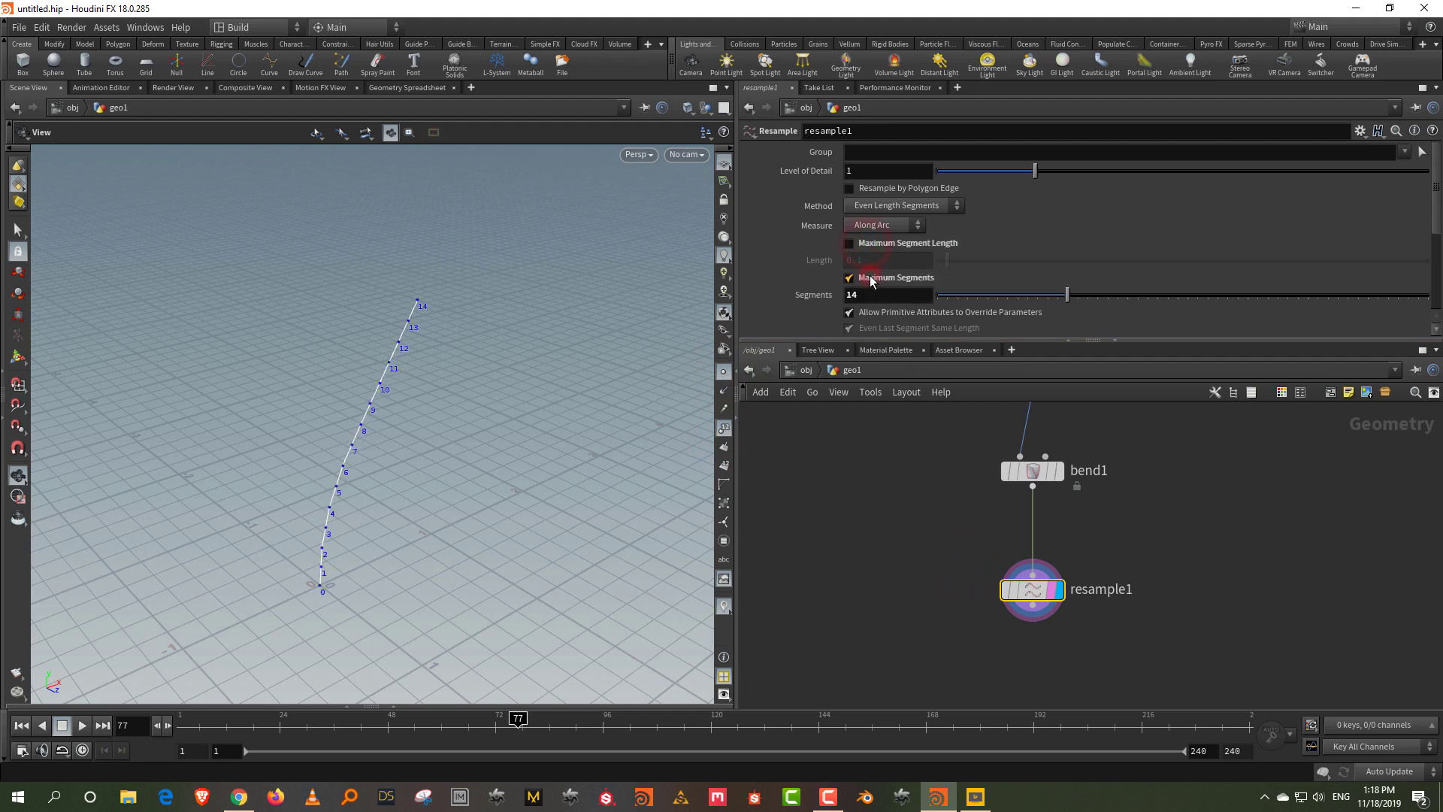
- Try line1's Length at 1 with the fixed segment limit, and raise it to 1.8
middle_click_drag(1117, 520, 1121, 694)
left_click_drag(1104, 583, 1046, 537)
mouse_move(1041, 212)
left_mouse_down()
mouse_move(1063, 214)
mouse_move(1017, 216)
mouse_move(1044, 215)
mouse_move(1027, 223)
left_mouse_up()
key("ctrl+z")
left_click(850, 209)
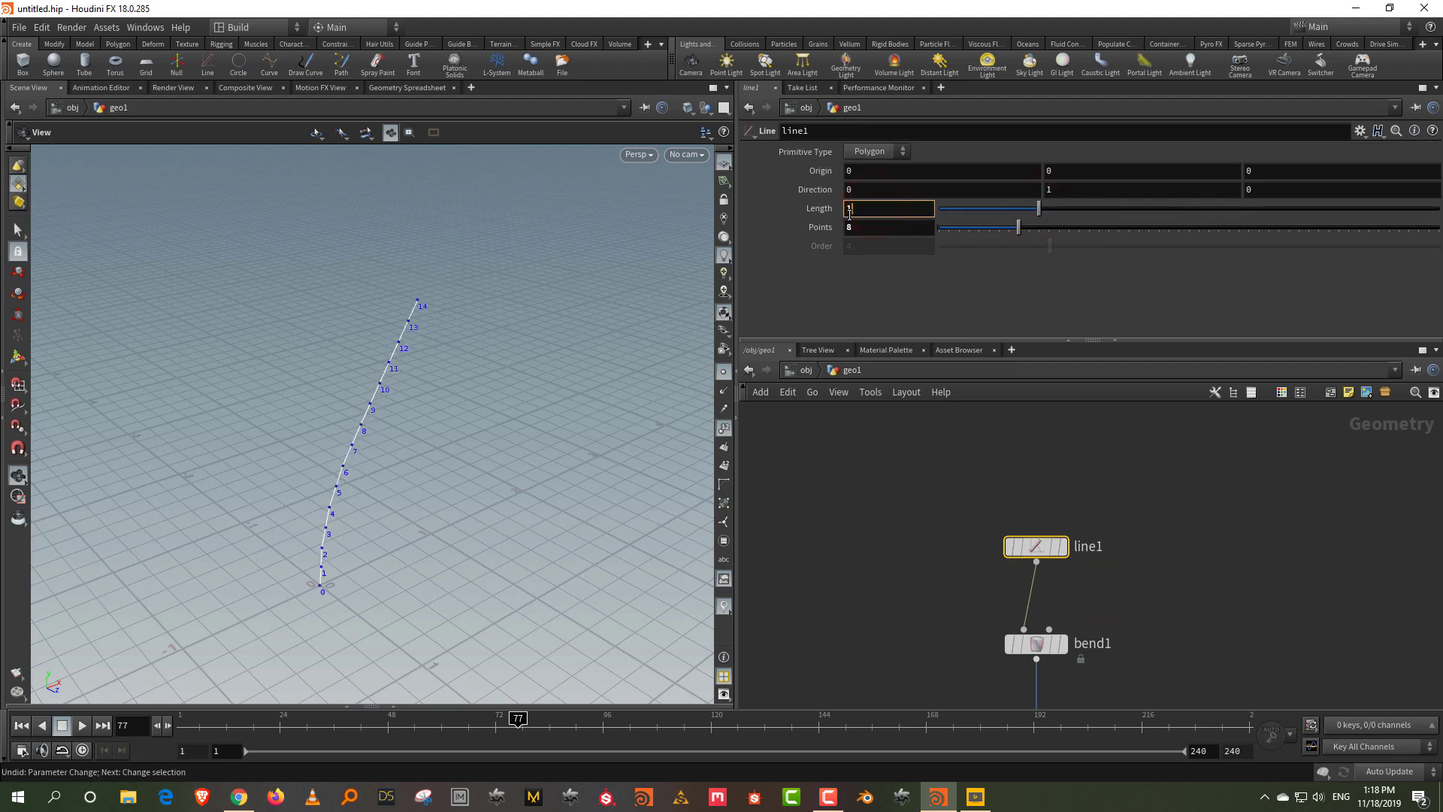
key("Return")
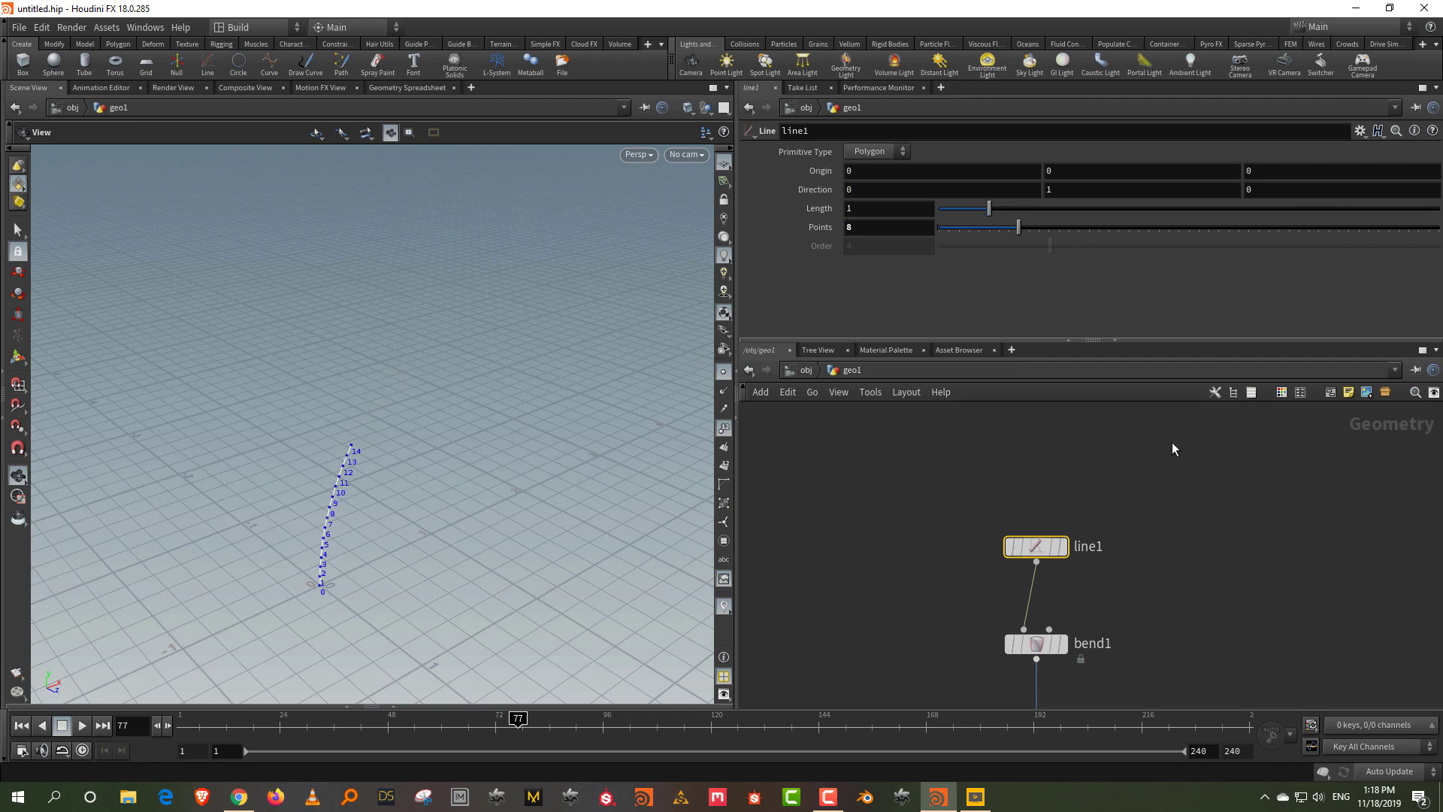
left_click_drag(1016, 210, 1029, 209)
- Set bend1's Bend angle to -79.6 for a stronger curve
left_click_drag(1183, 615, 956, 643)
scroll(1032, 231, "down", 5)
mouse_move(988, 168)
left_mouse_down()
mouse_move(1068, 167)
mouse_move(960, 167)
left_mouse_up()
left_click_drag(432, 522, 270, 386)
right_click_drag(232, 480, 364, 345)
right_click_drag(345, 407, 386, 345)
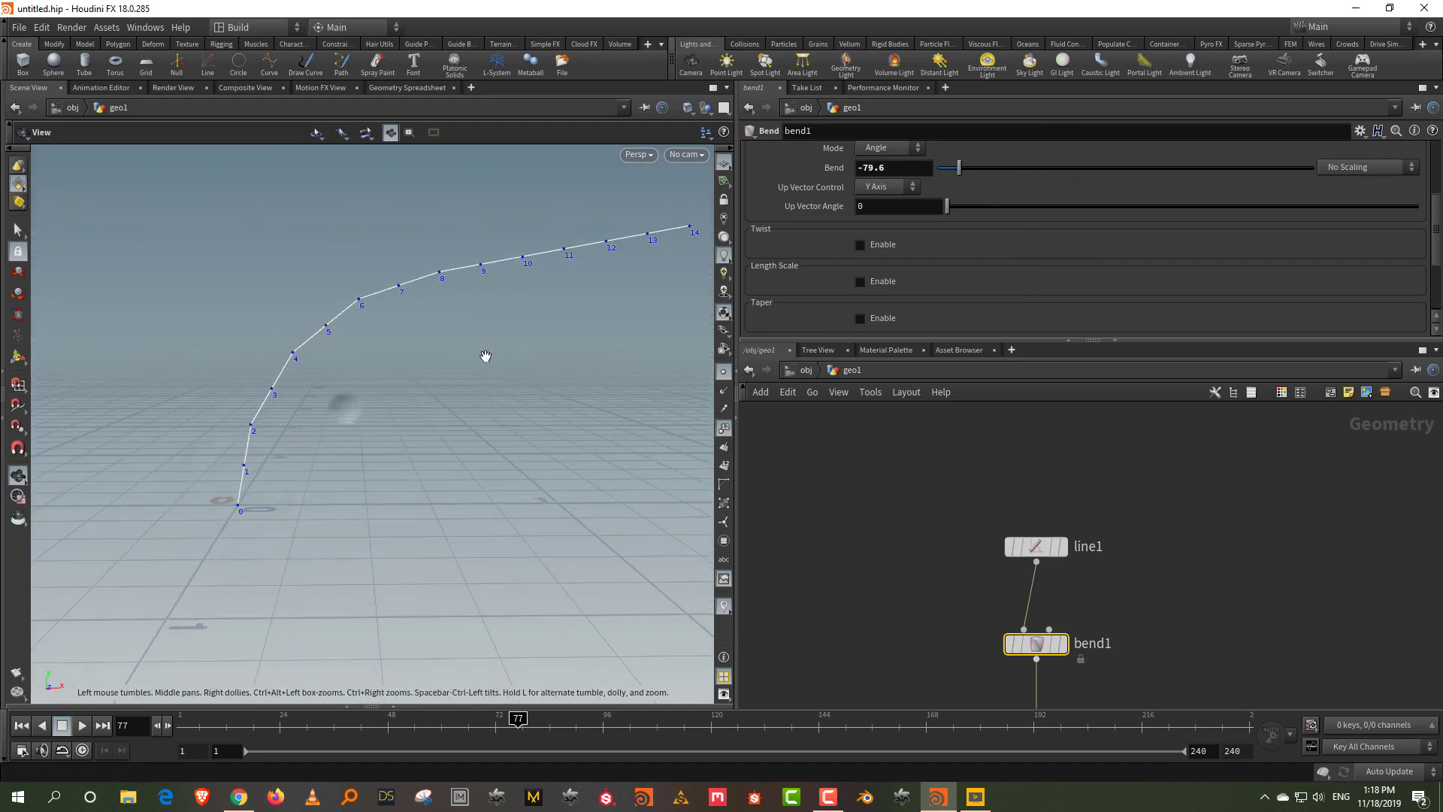
- Set resample1's Segments to 31 and compare the displayed results of bend1 and resample1
middle_click_drag(1142, 702, 1152, 492)
left_click_drag(1151, 495, 1043, 560)
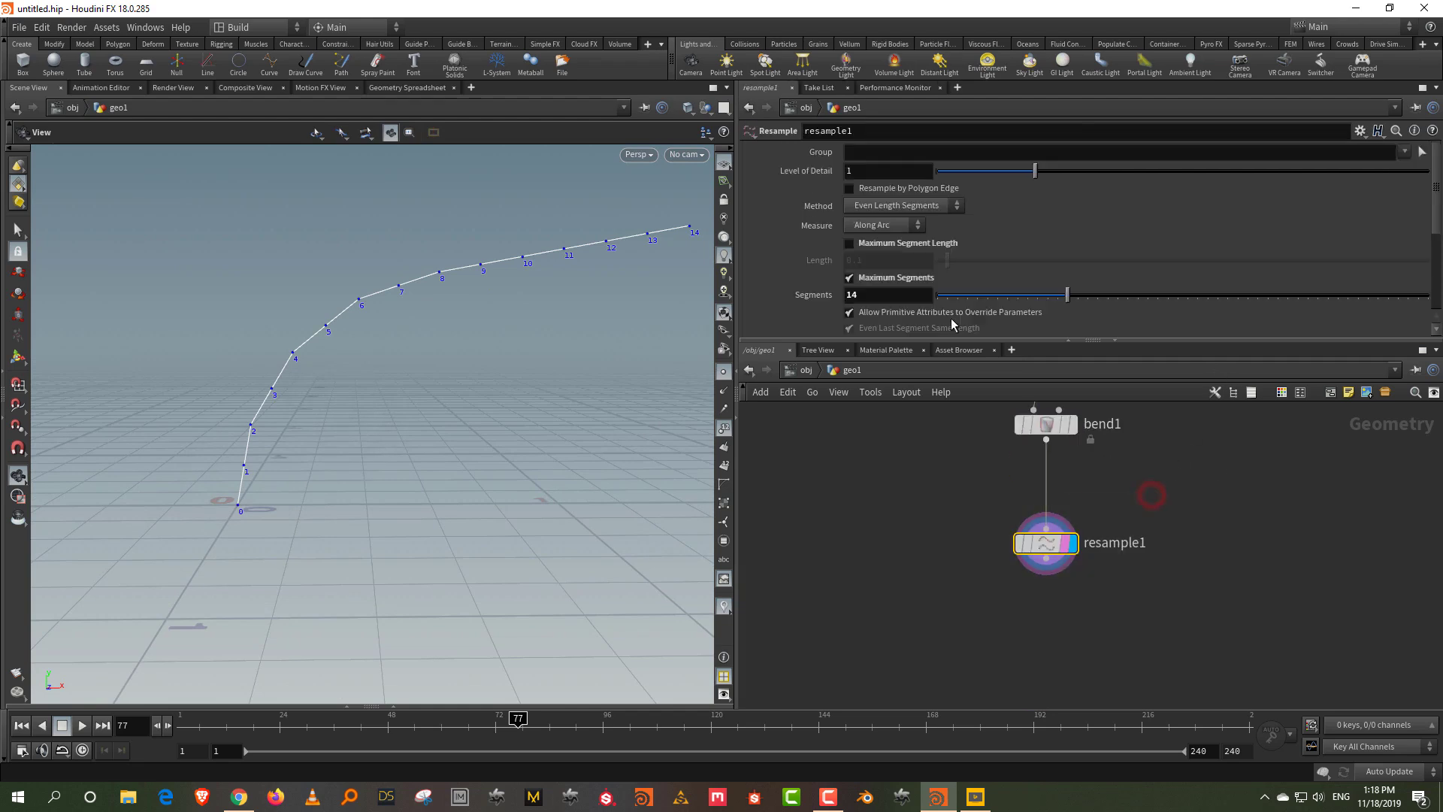
left_click_drag(1044, 295, 1237, 304)
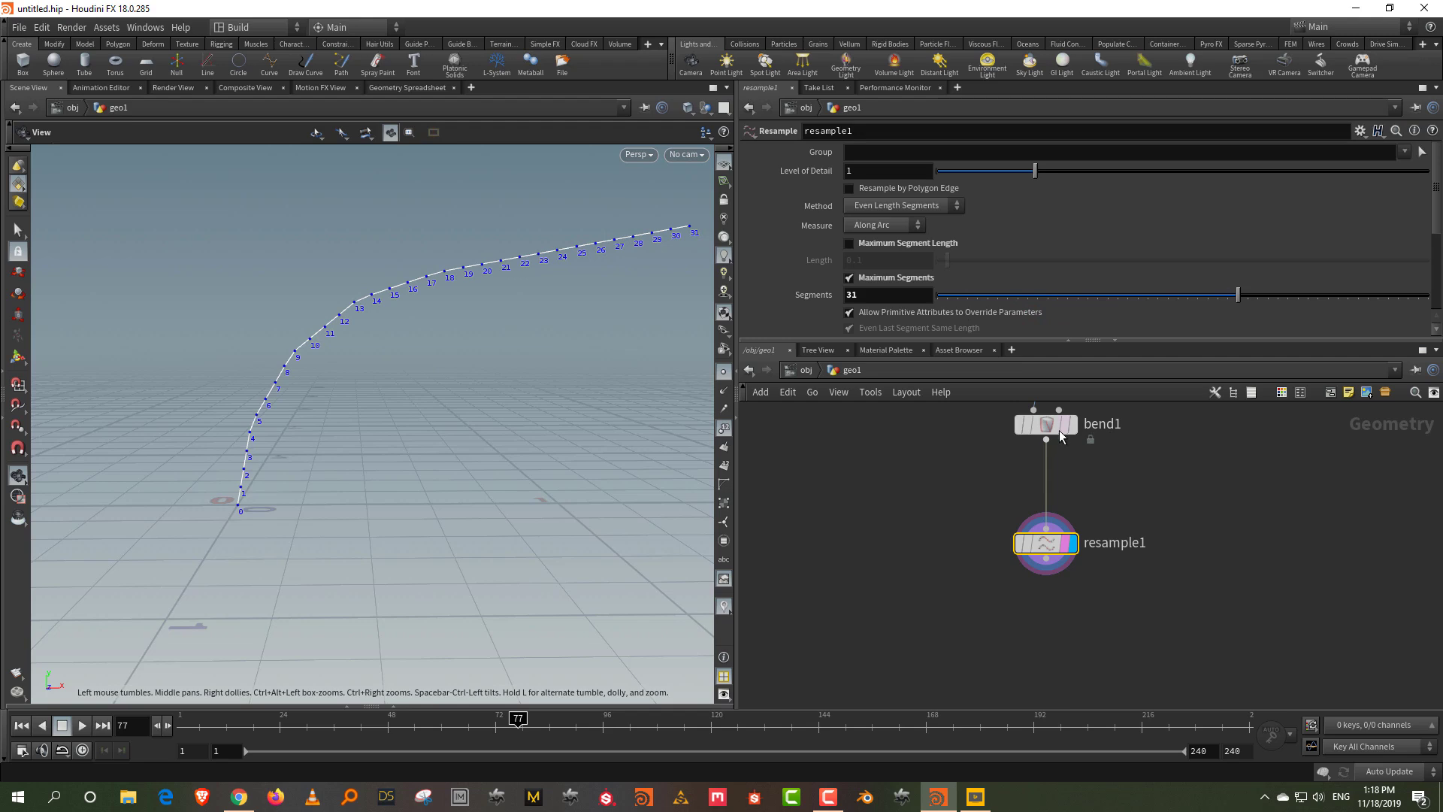
left_click(1071, 424)
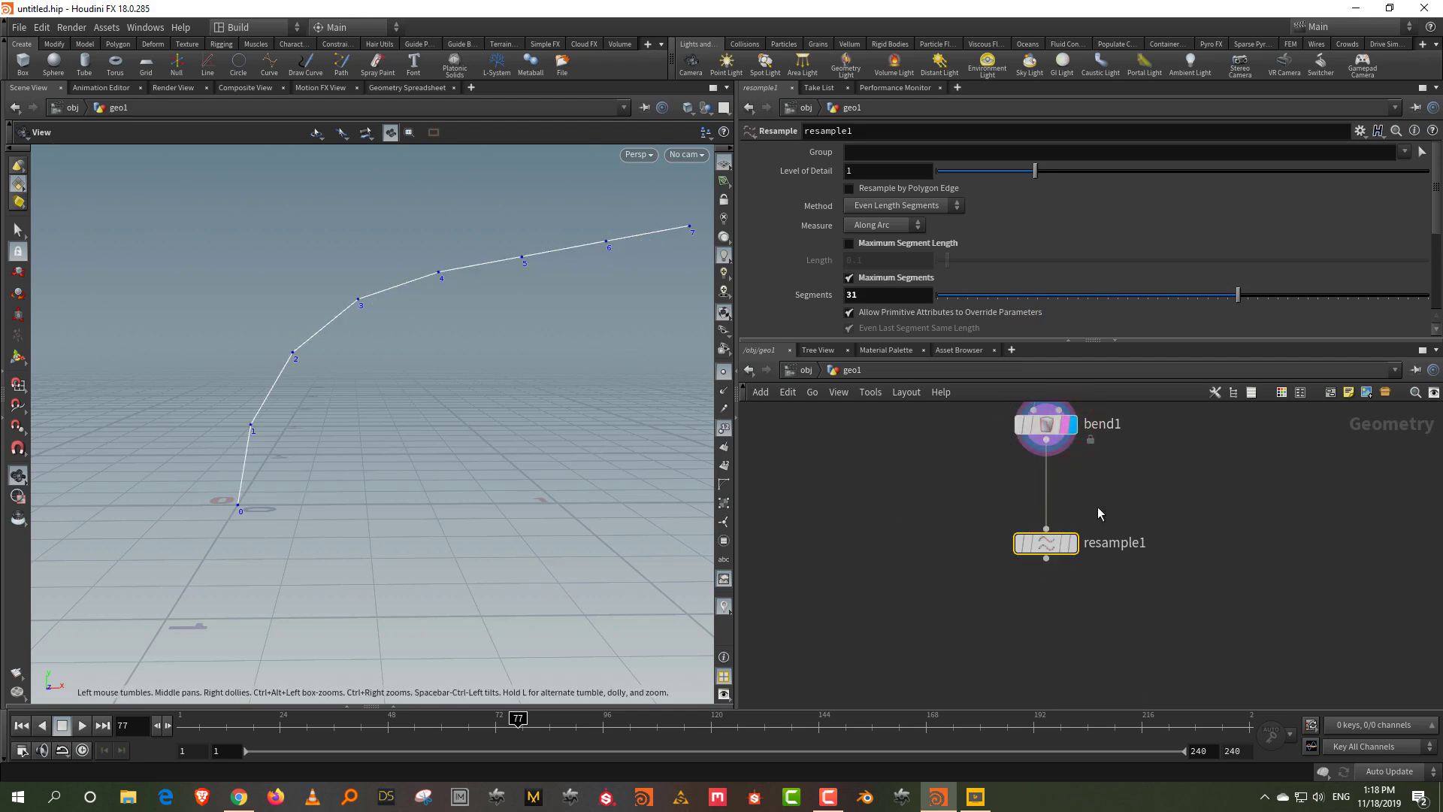
left_click(1070, 543)
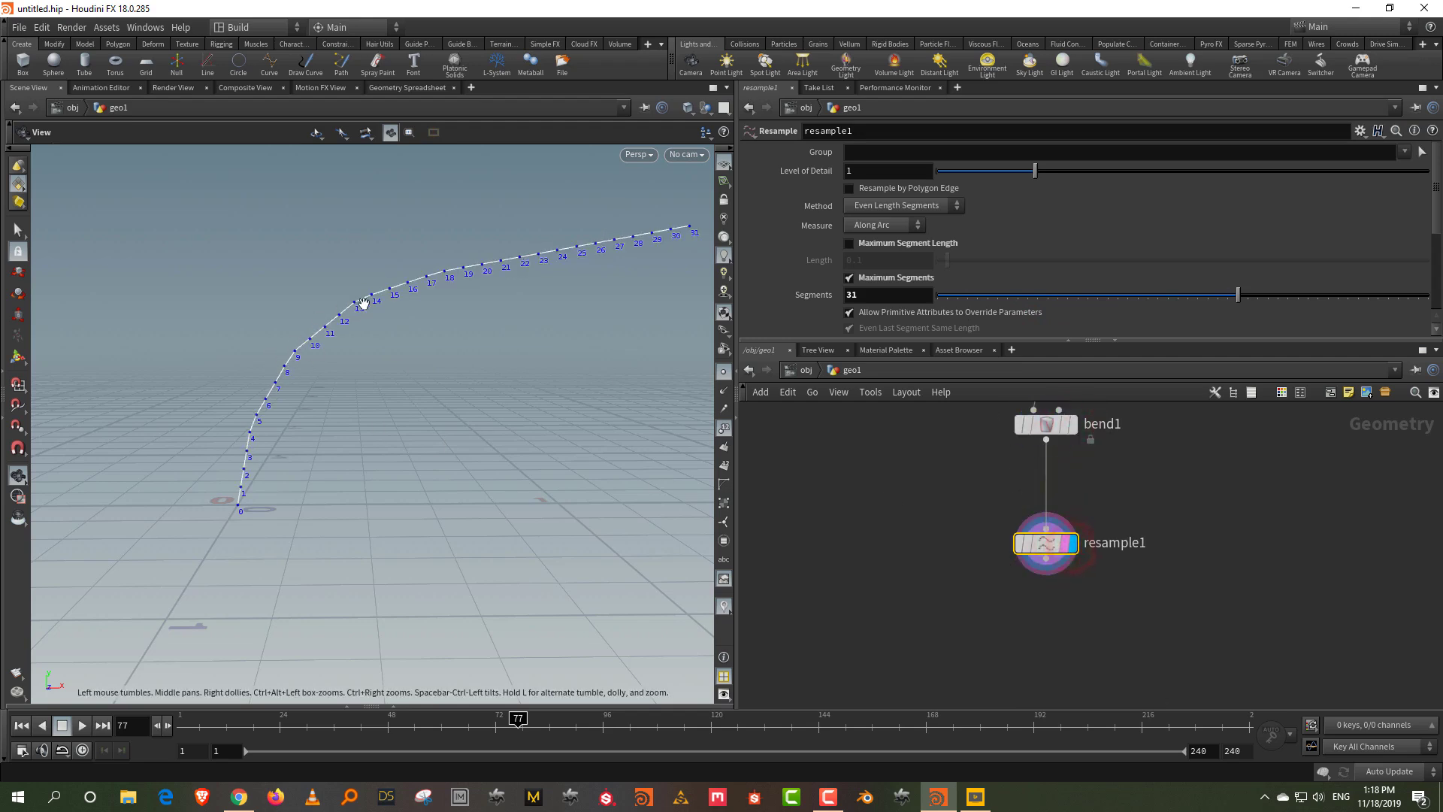
- Hide the points and point numbers in the viewport, and set resample1's Treat Polygons As to Subdivision Curves
left_click(724, 372)
left_click(724, 427)
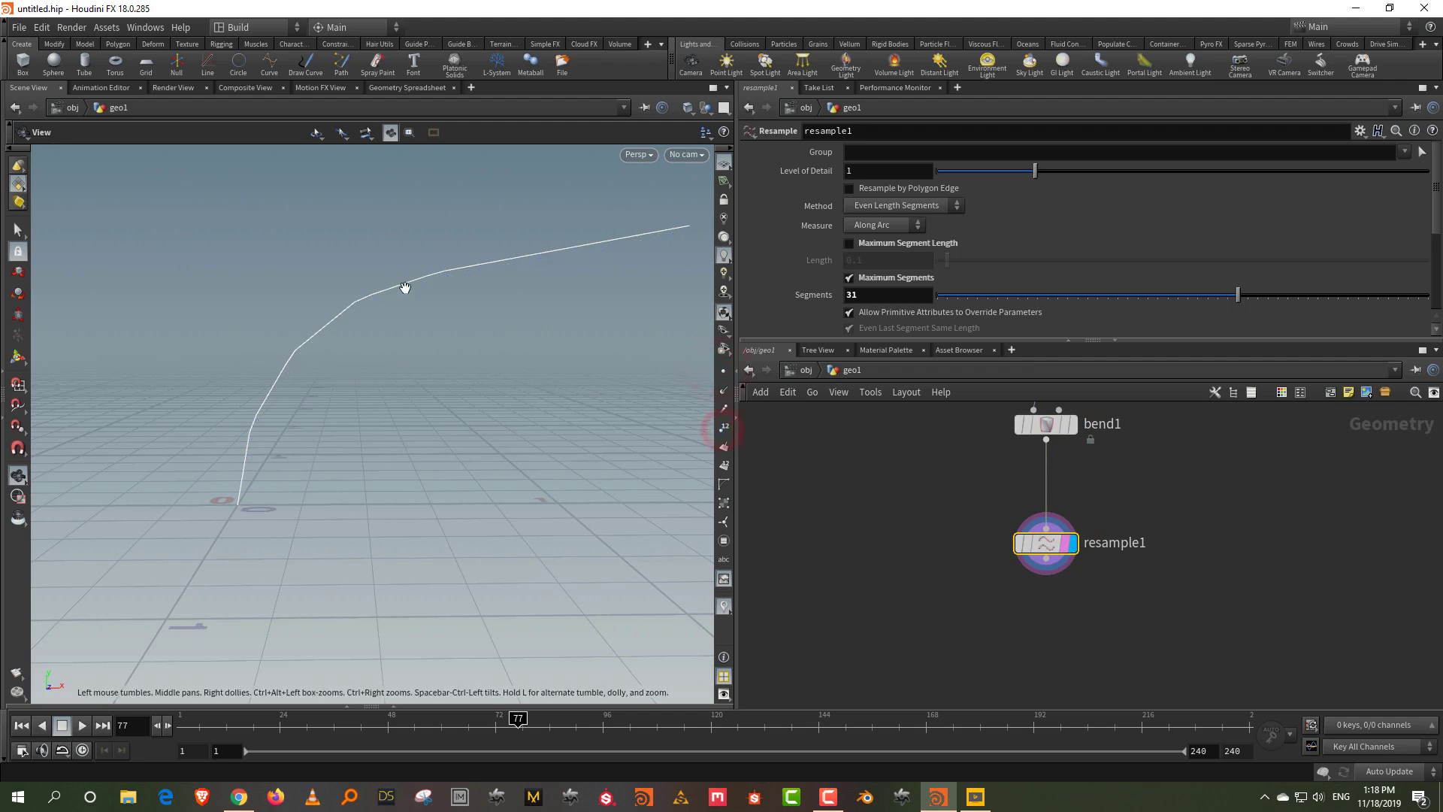
left_click_drag(892, 340, 888, 458)
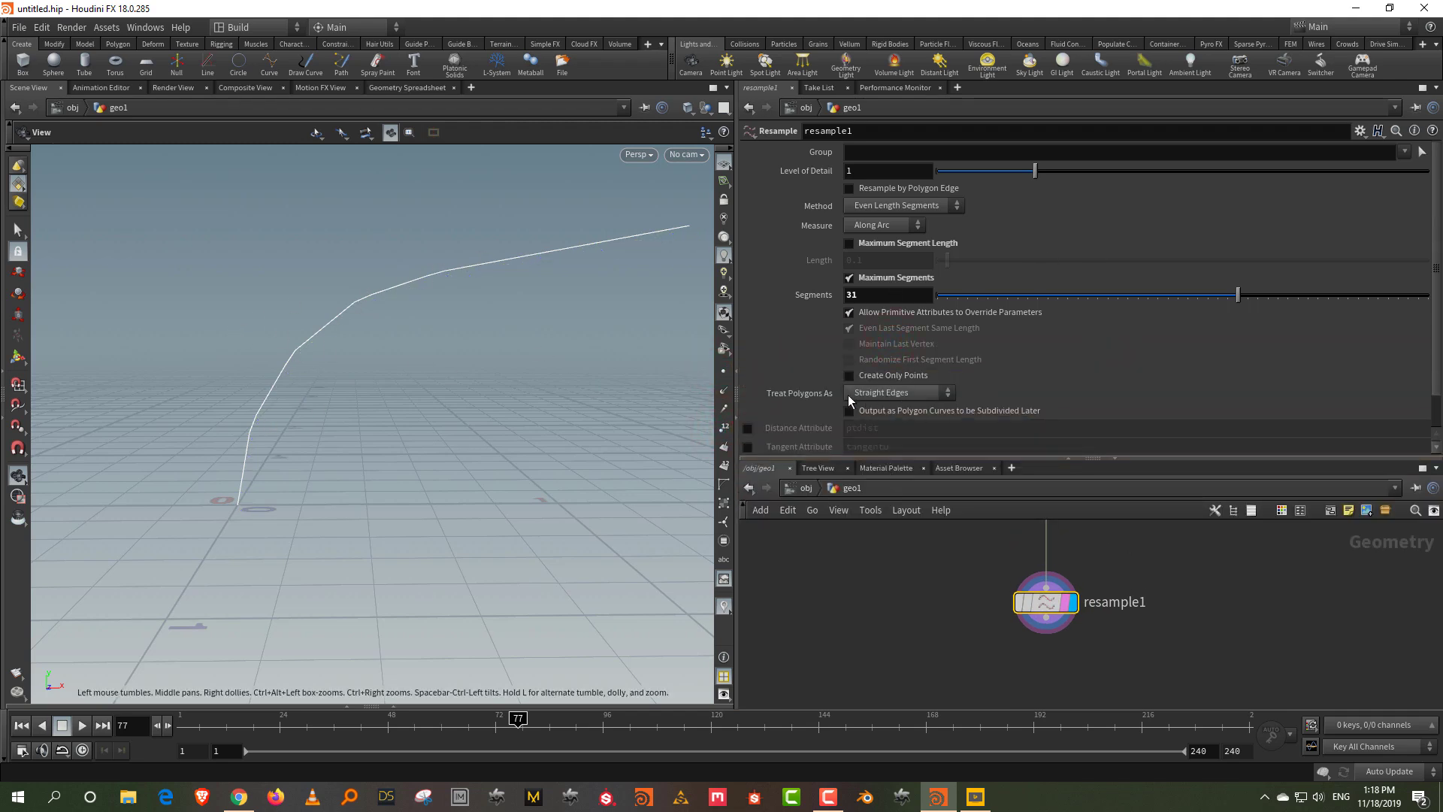
left_click(901, 393)
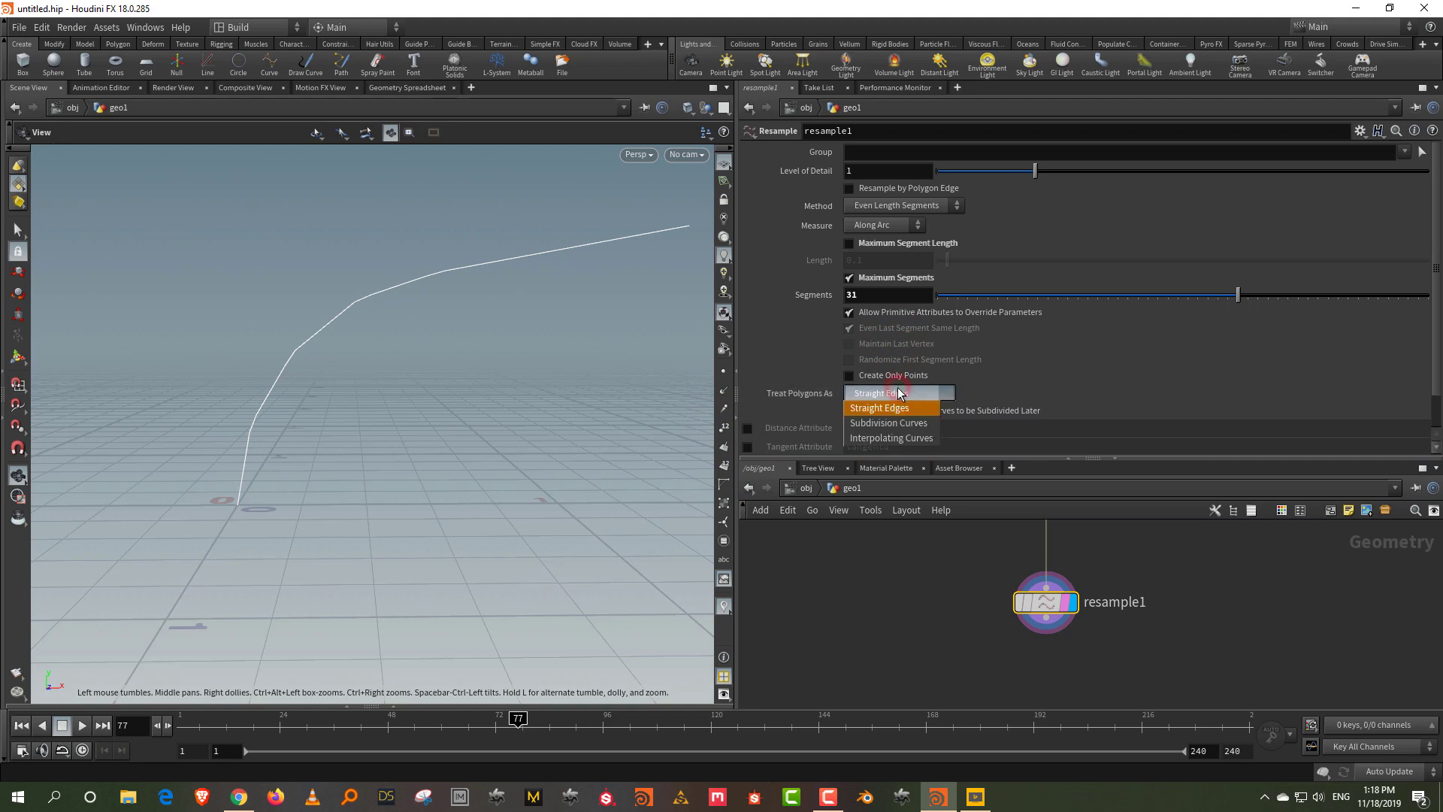
left_click(905, 427)
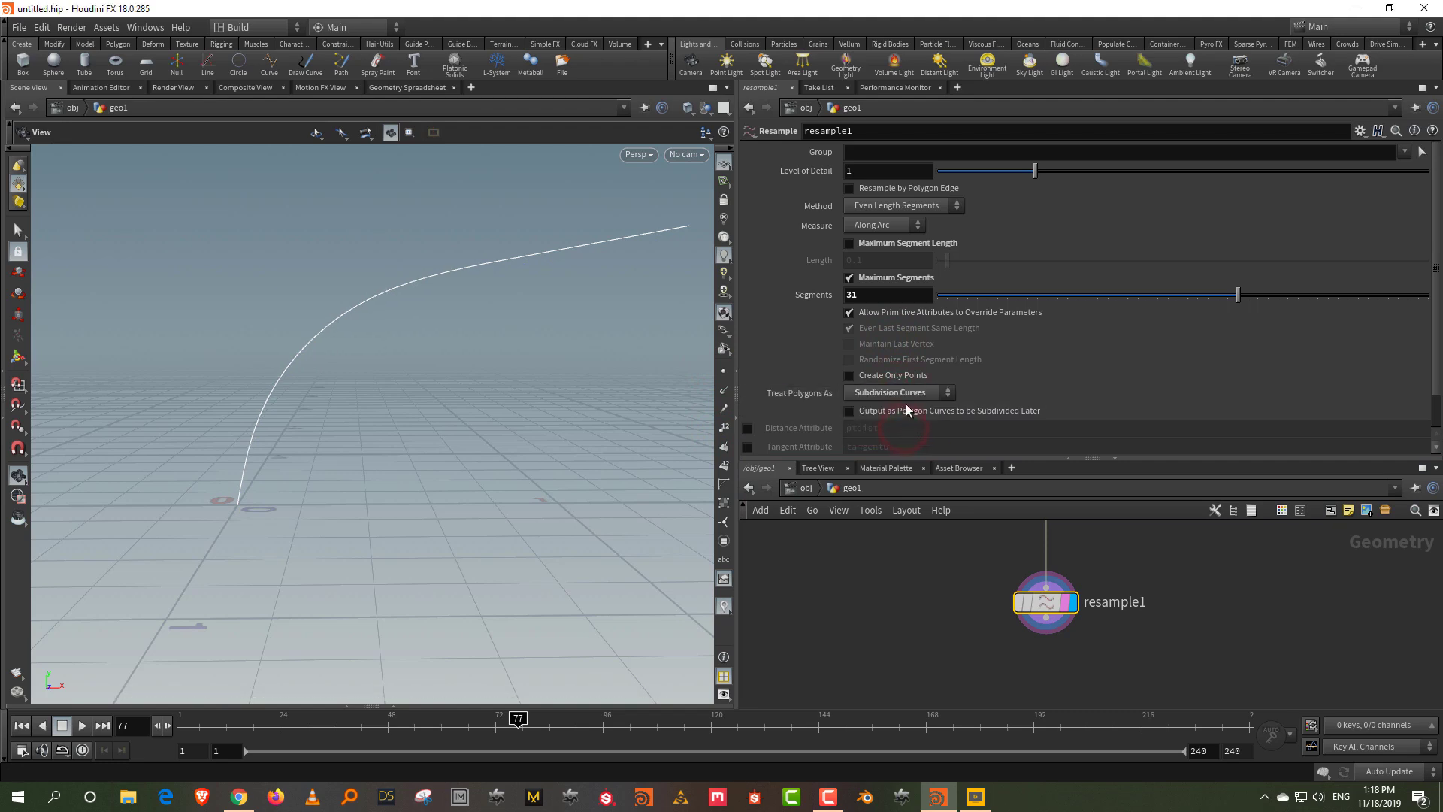
- Set resample1's Treat Polygons As to Interpolating Curves and template bend1 to compare the curve with the original
left_click(899, 393)
left_click(901, 411)
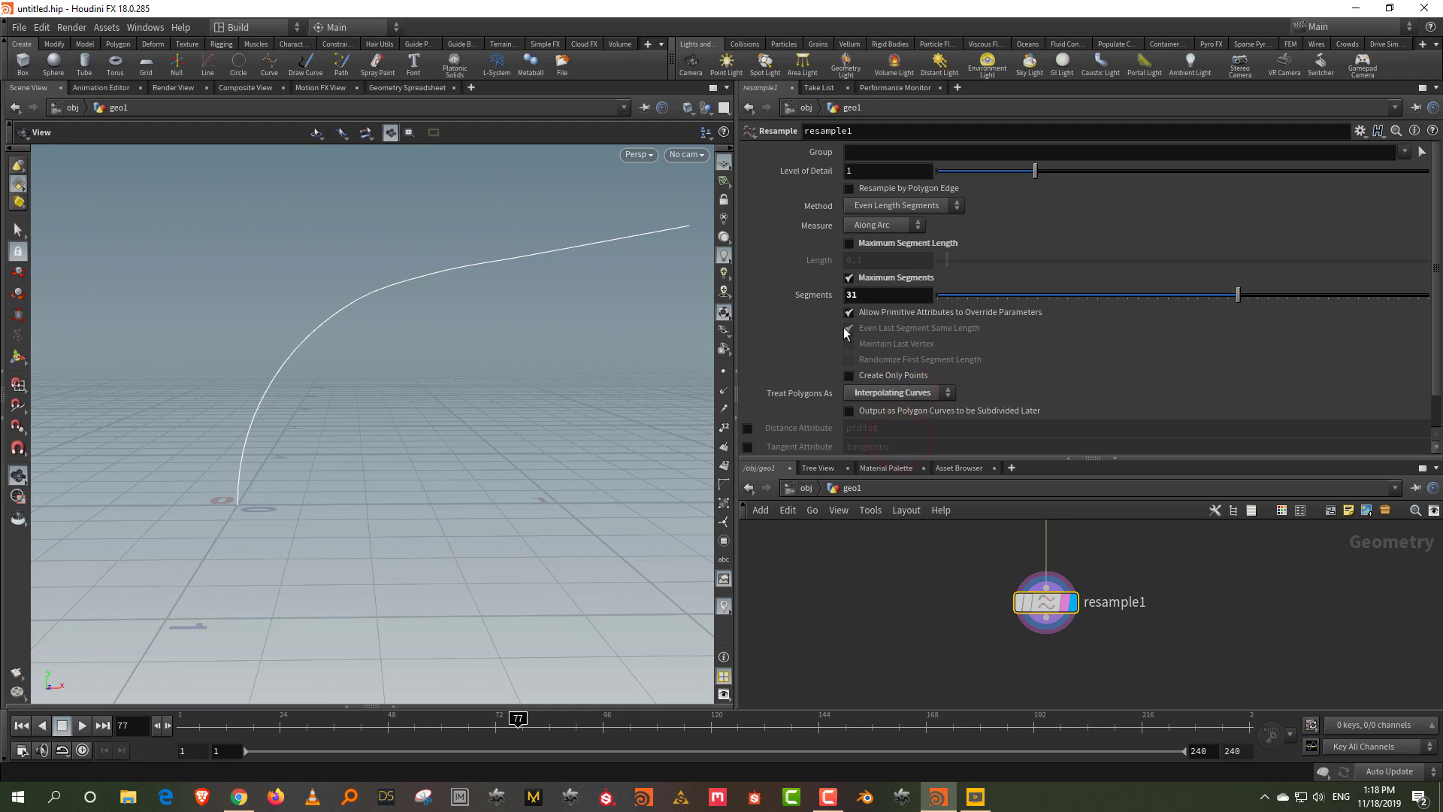
middle_click_drag(1106, 561, 1094, 625)
left_click(1068, 580)
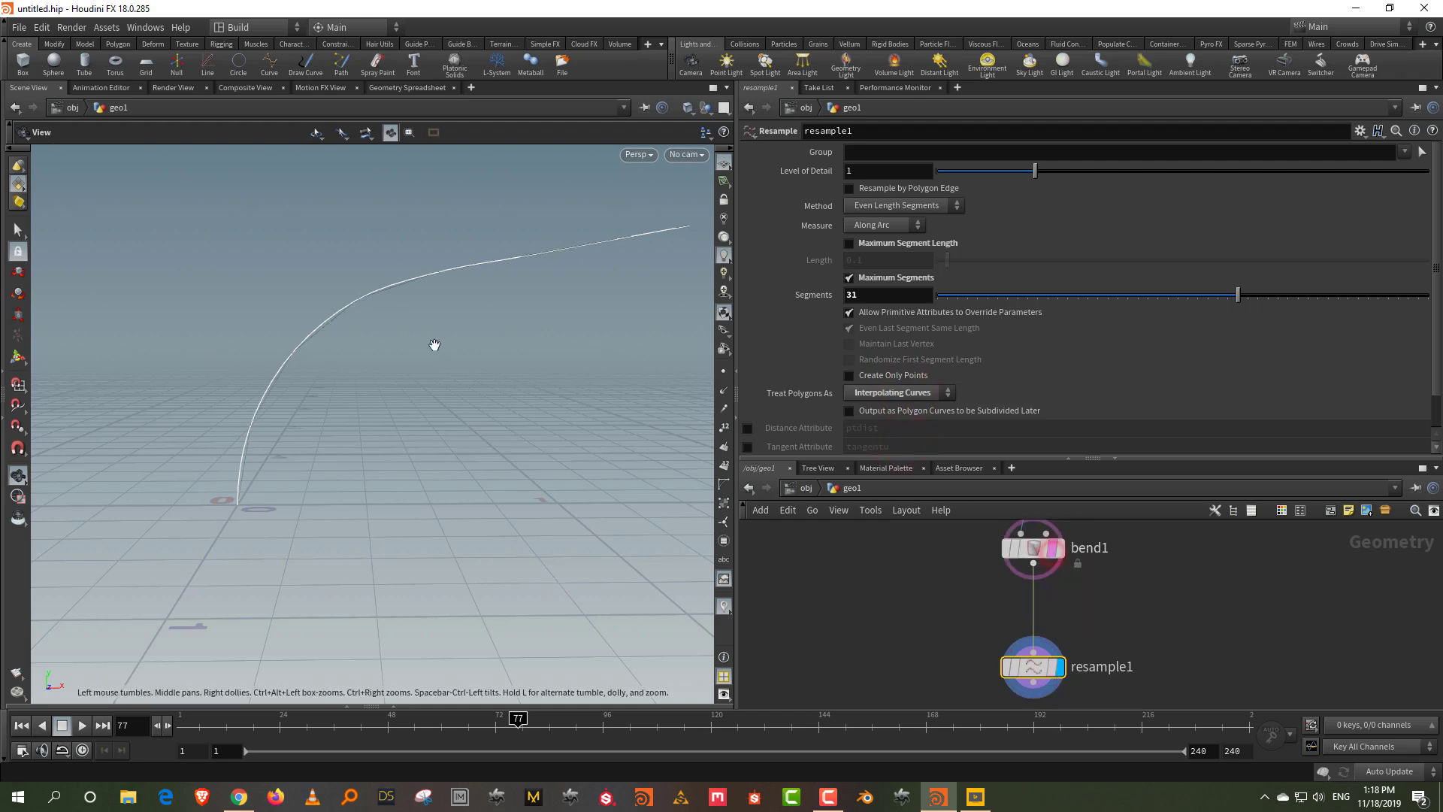
left_click_drag(263, 356, 638, 332)
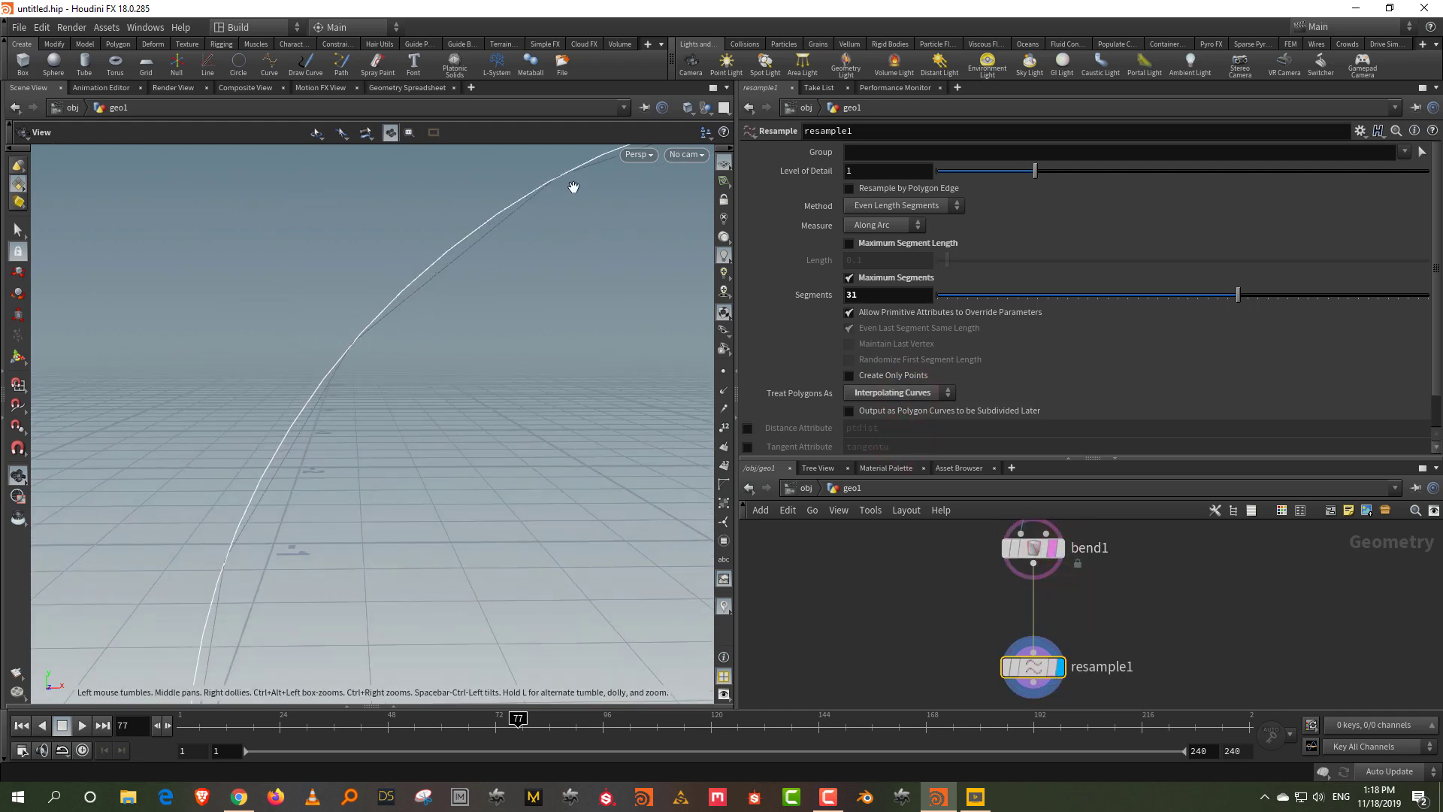
- Set resample1's Treat Polygons As to Subdivision Curves and its Segments to 22
left_click(894, 392)
left_click(887, 422)
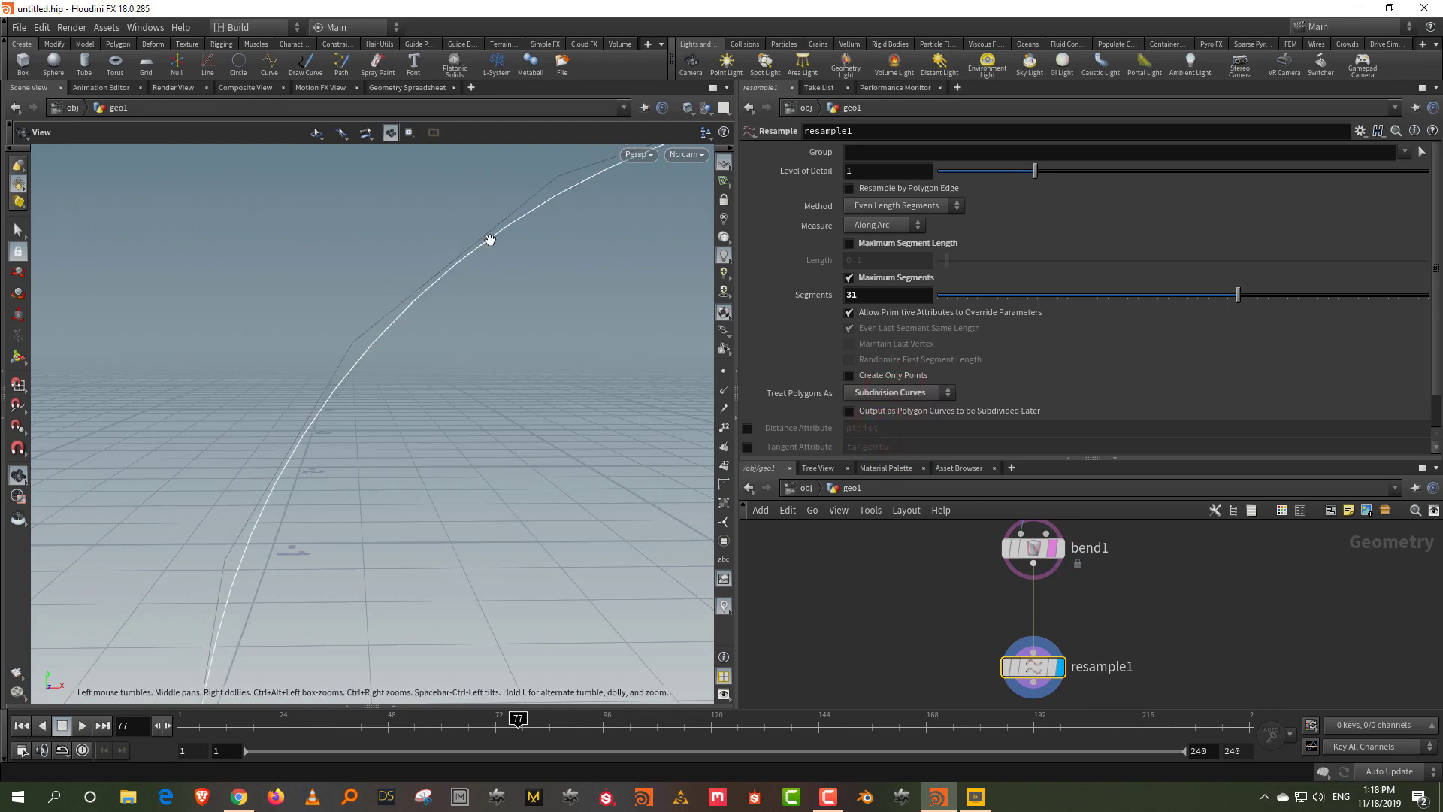
left_click_drag(390, 324, 380, 418)
left_click_drag(1193, 294, 1146, 296)
- Set line1's Length to 1
middle_click_drag(1142, 612, 1119, 708)
left_click_drag(1091, 610, 889, 526)
left_click_drag(899, 211, 816, 210)
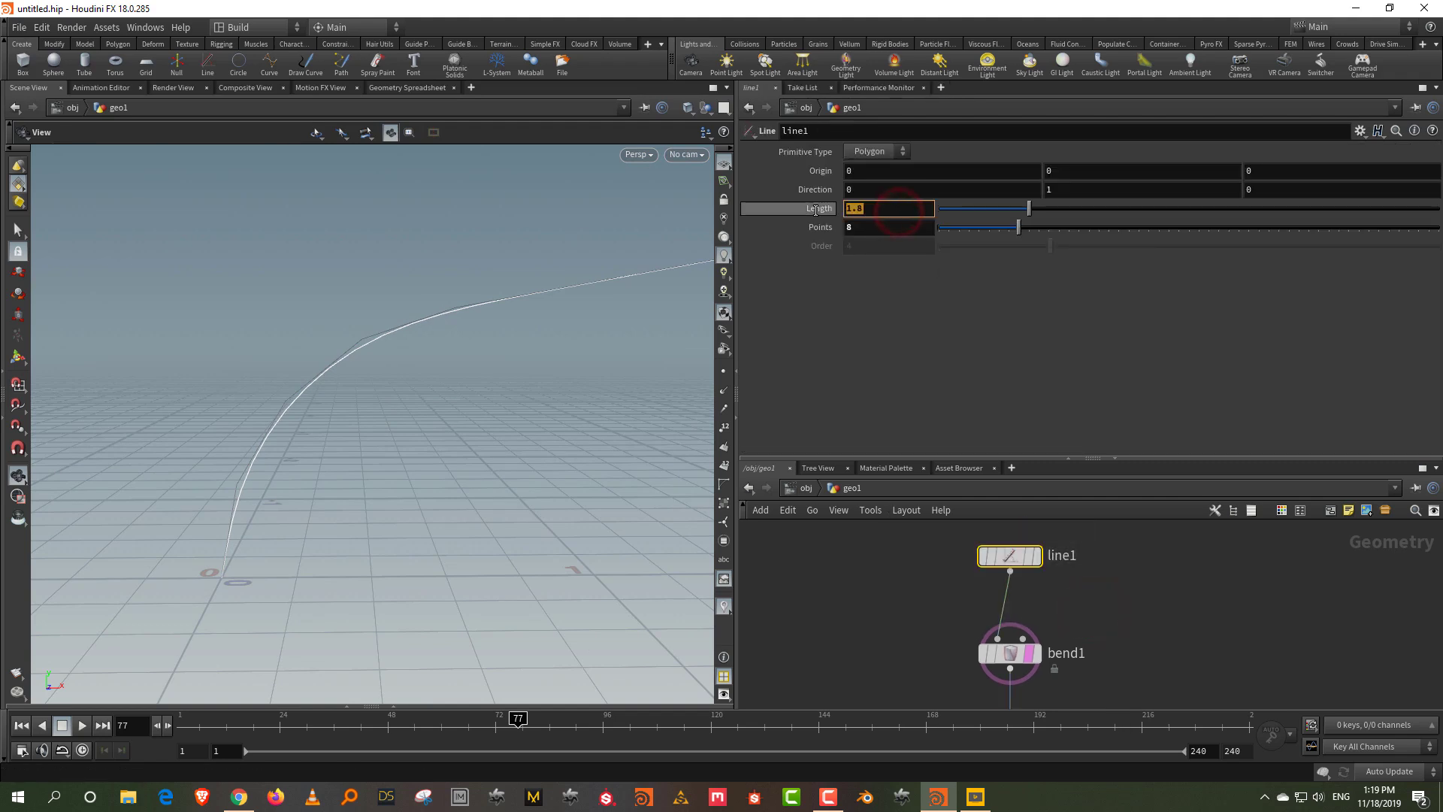
type("1")
key("Return")
- Enable resample1's Curve U Attribute, named curveu, and open the Geometry Spreadsheet pane beneath the viewport
left_click_drag(1048, 460, 1048, 265)
left_click_drag(1119, 615, 966, 678)
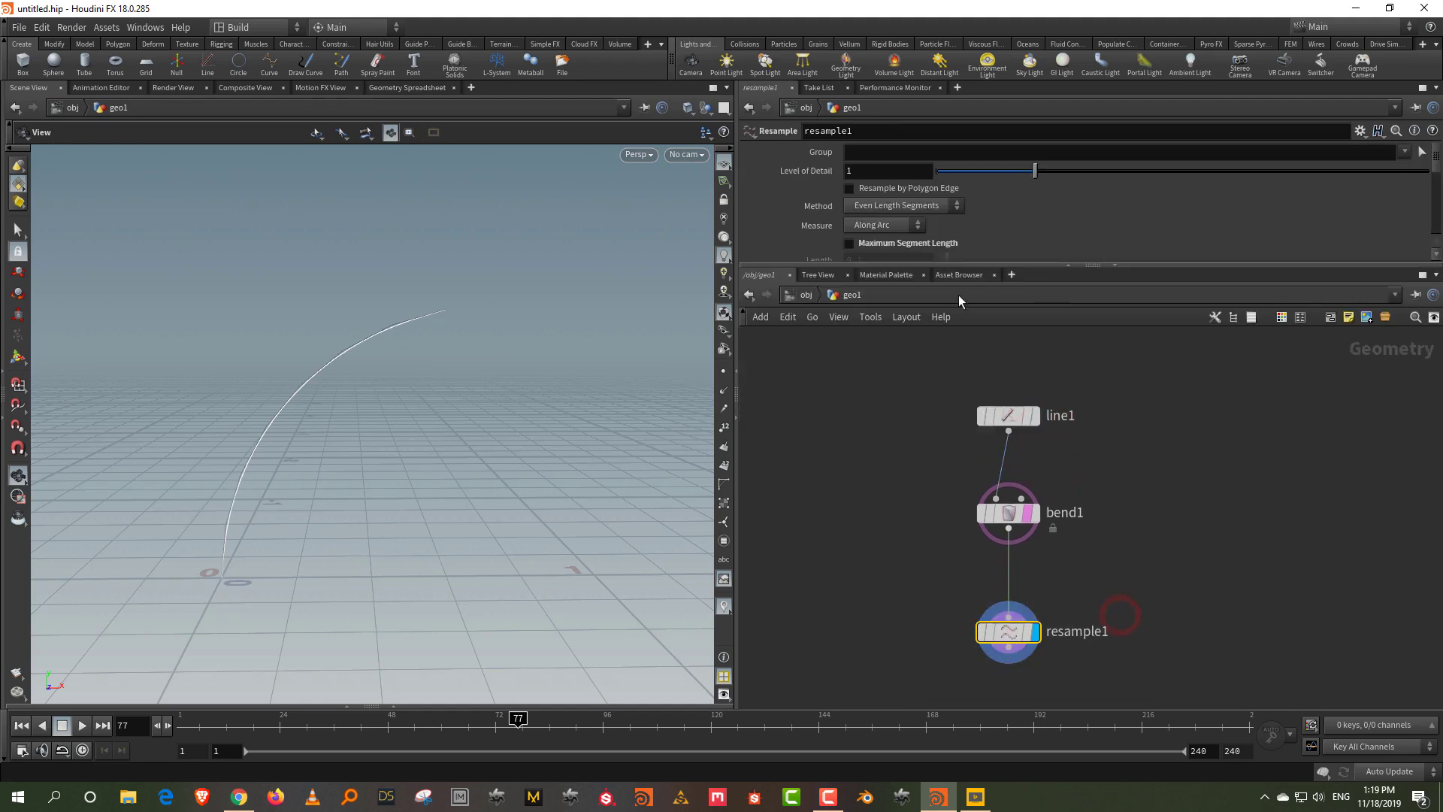
left_click_drag(974, 265, 975, 425)
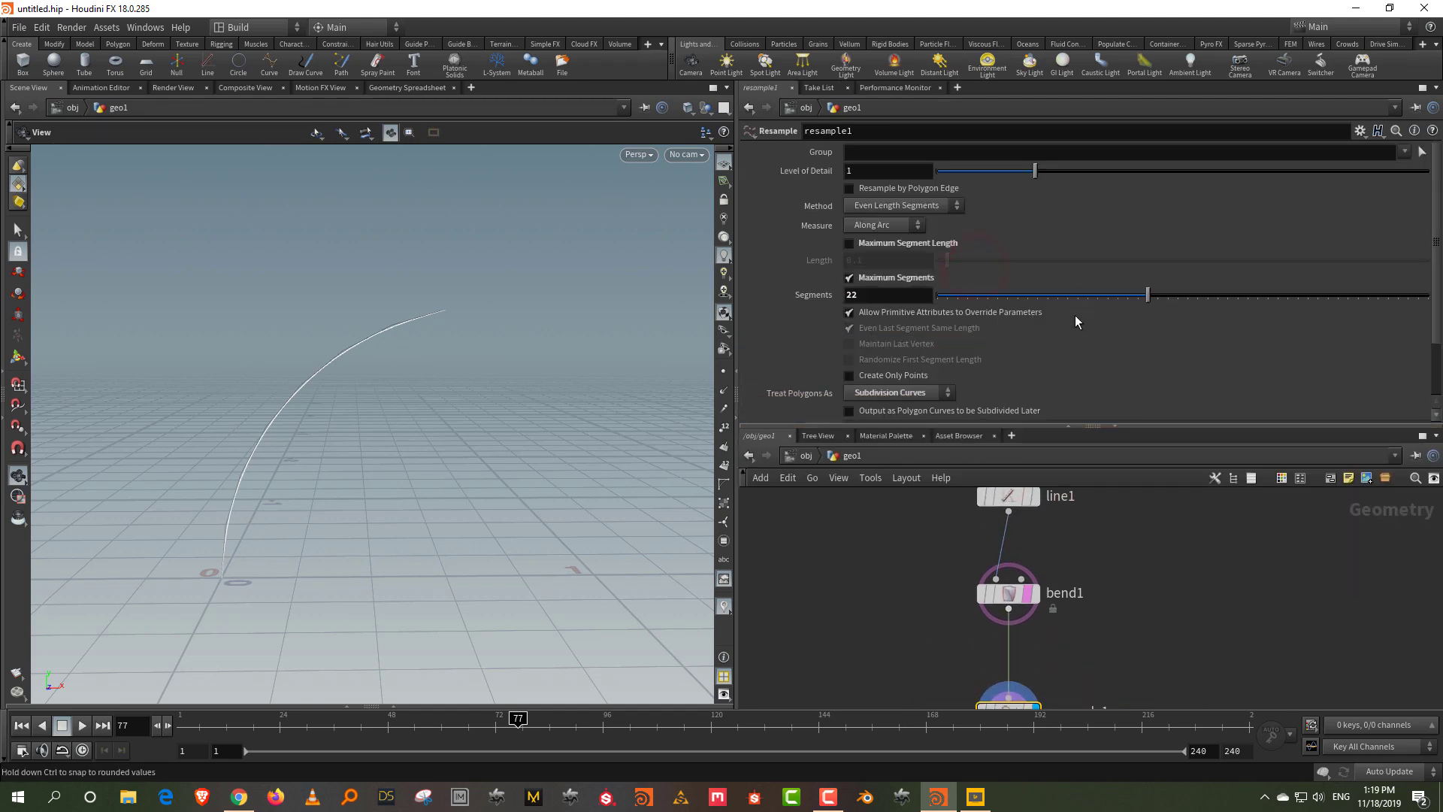
scroll(1147, 342, "down", 3)
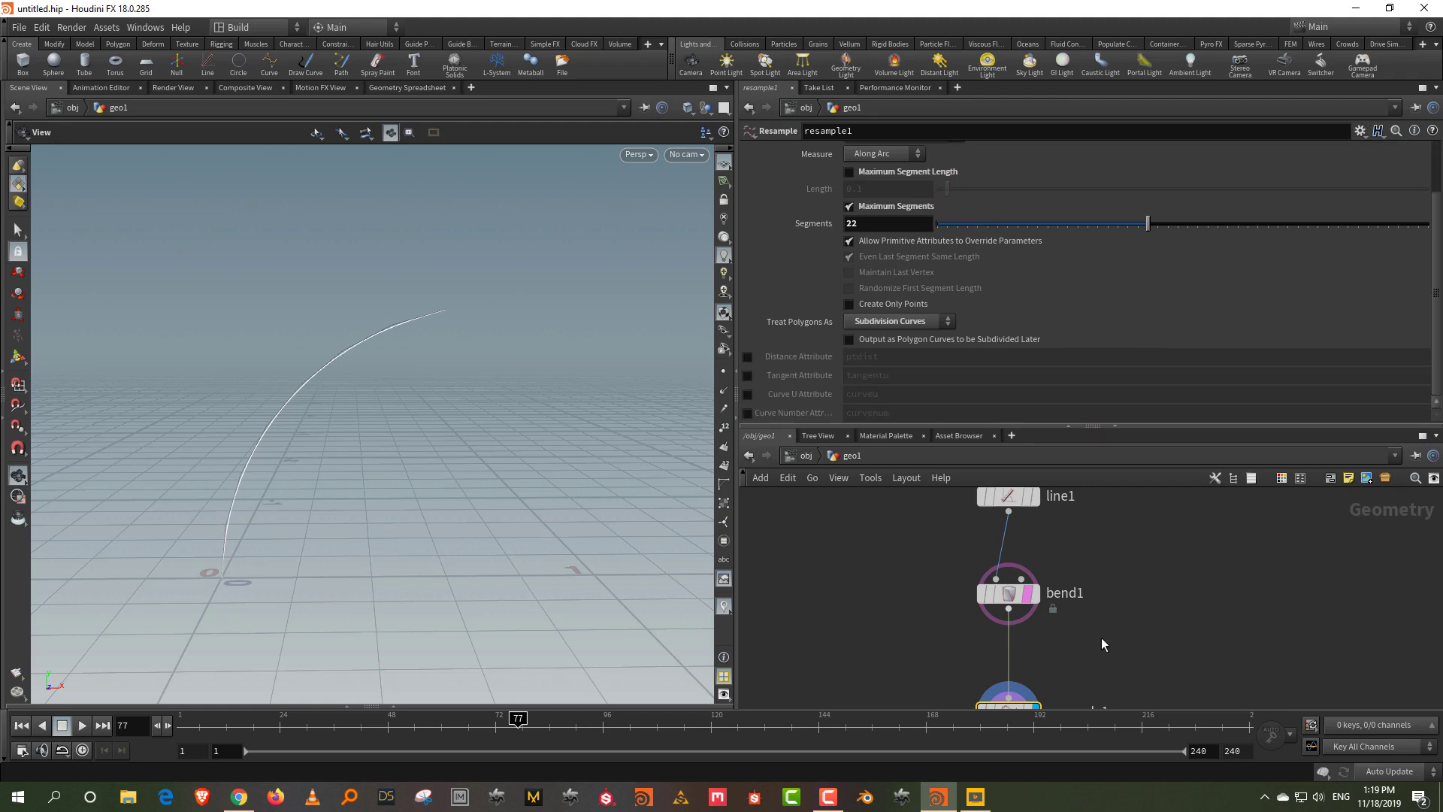
middle_click_drag(1101, 656, 1083, 603)
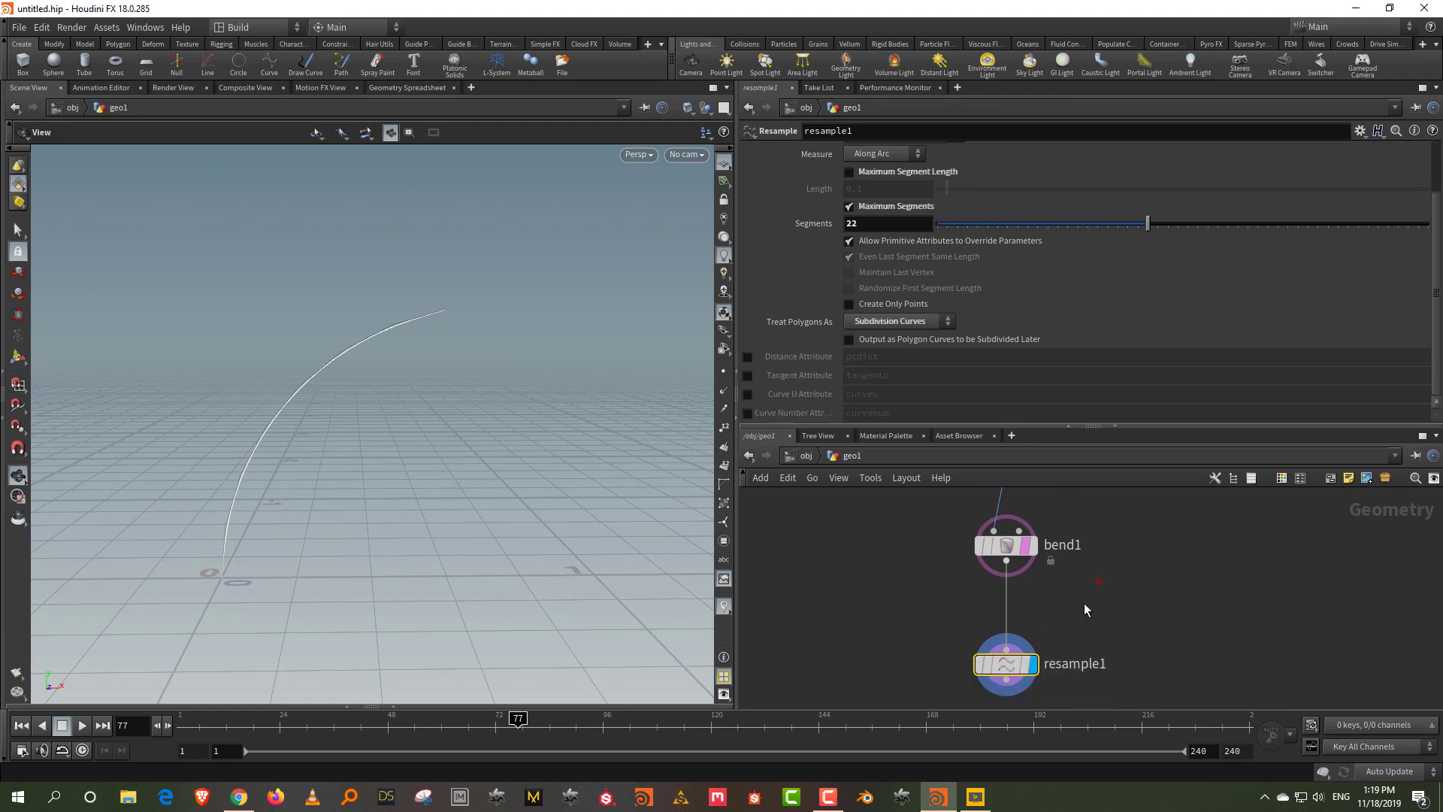
left_click(747, 394)
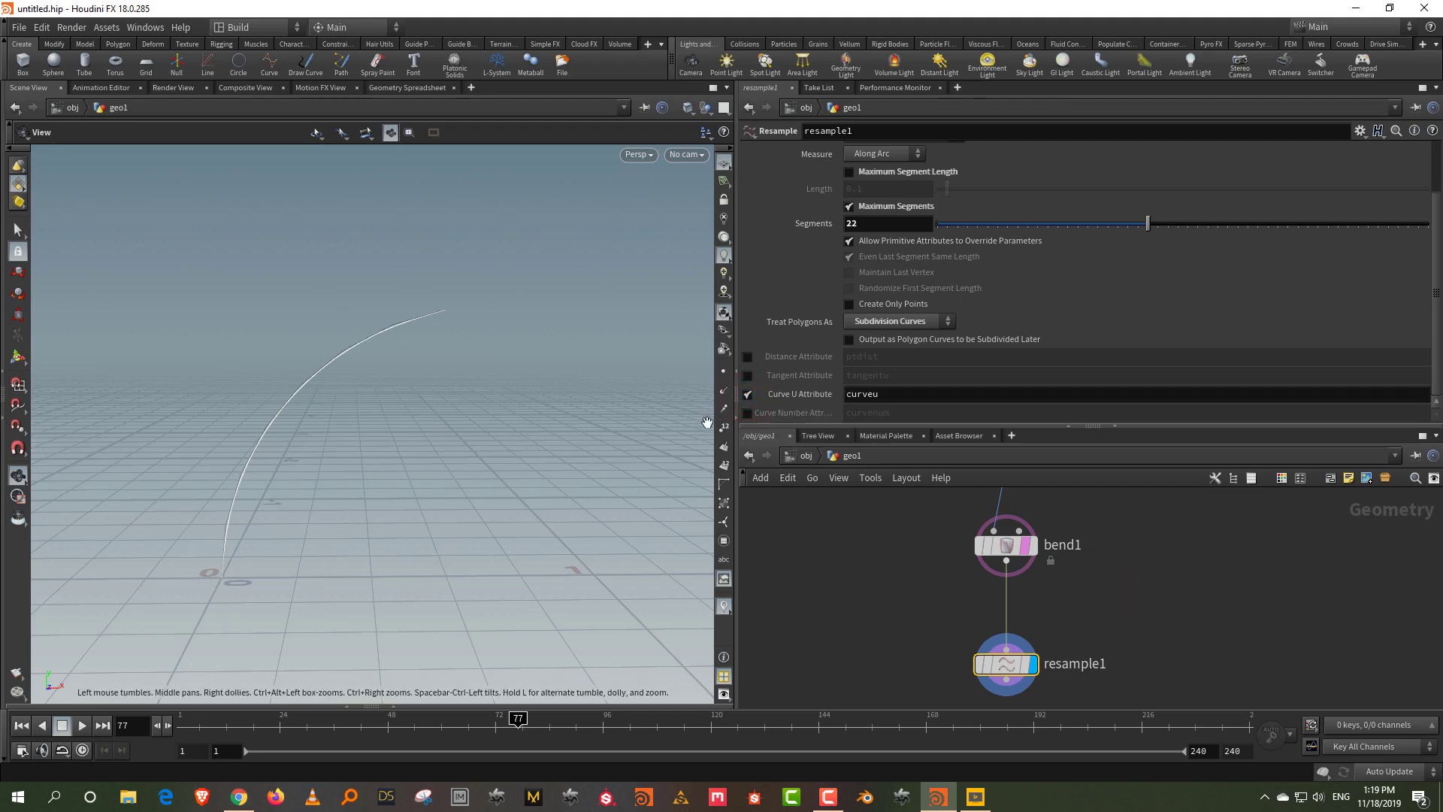
middle_click_drag(470, 431, 516, 387)
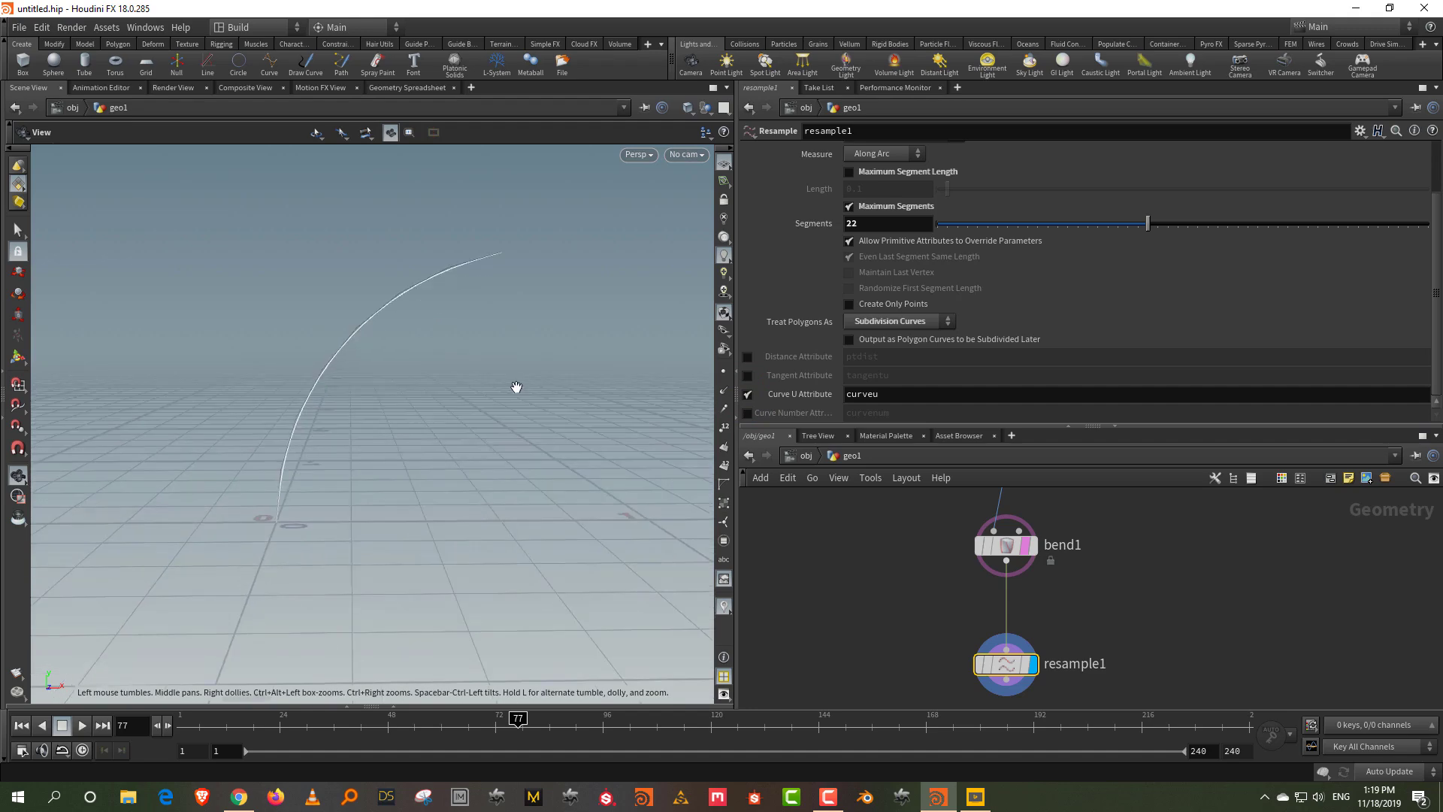
left_click(393, 706)
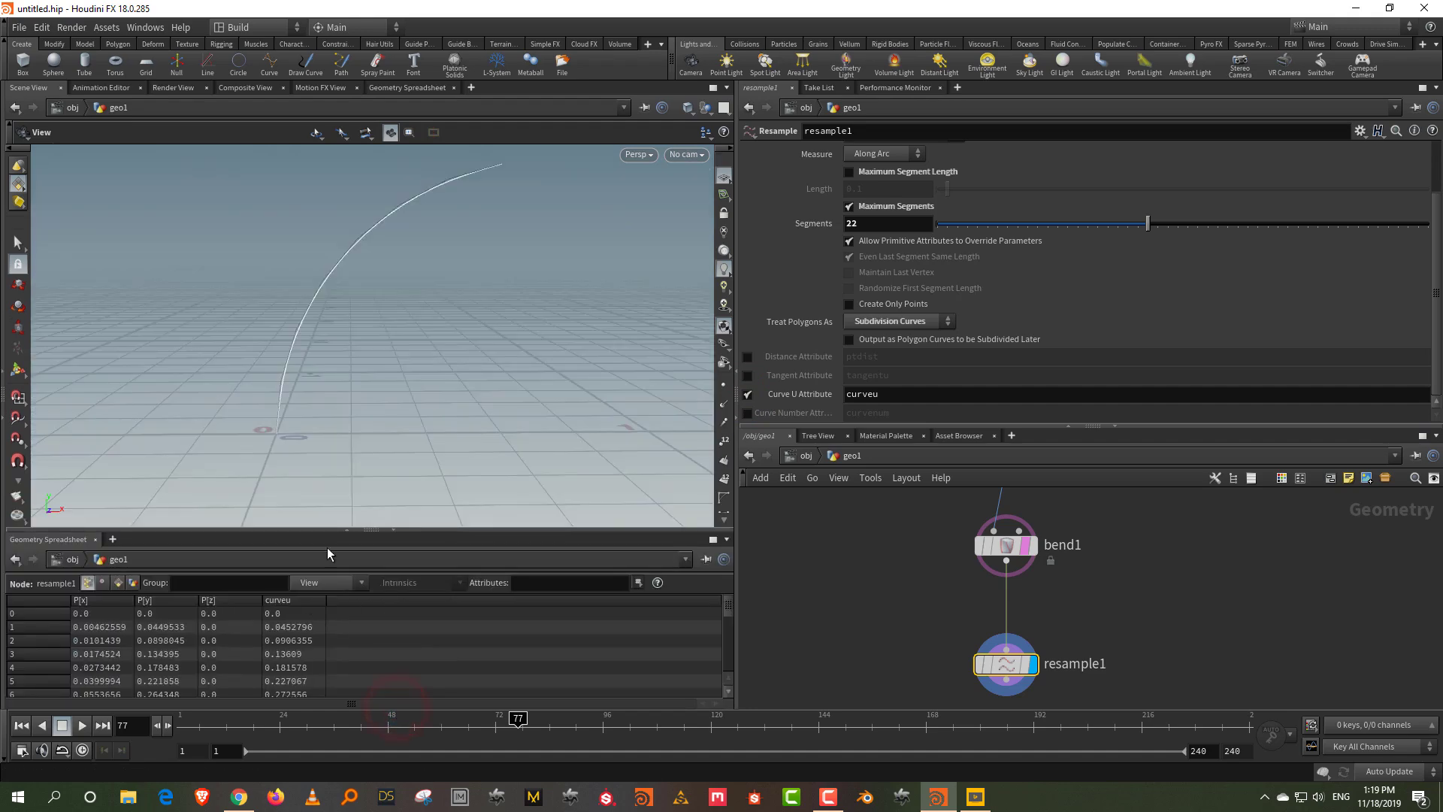
- Examine the curveu values of all of resample1's points in the Geometry Spreadsheet, from first to last
left_click_drag(330, 531, 323, 355)
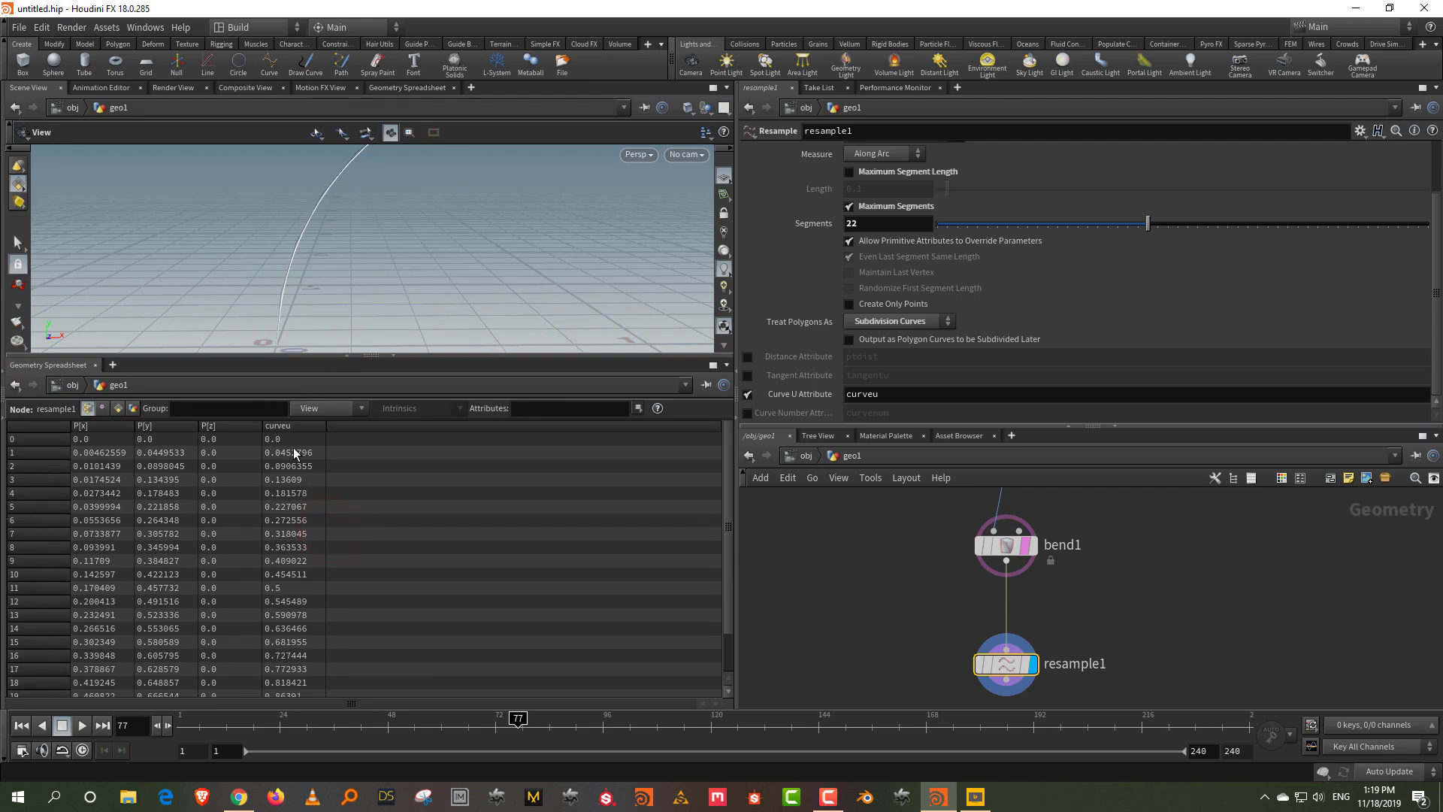
scroll(313, 628, "down", 2)
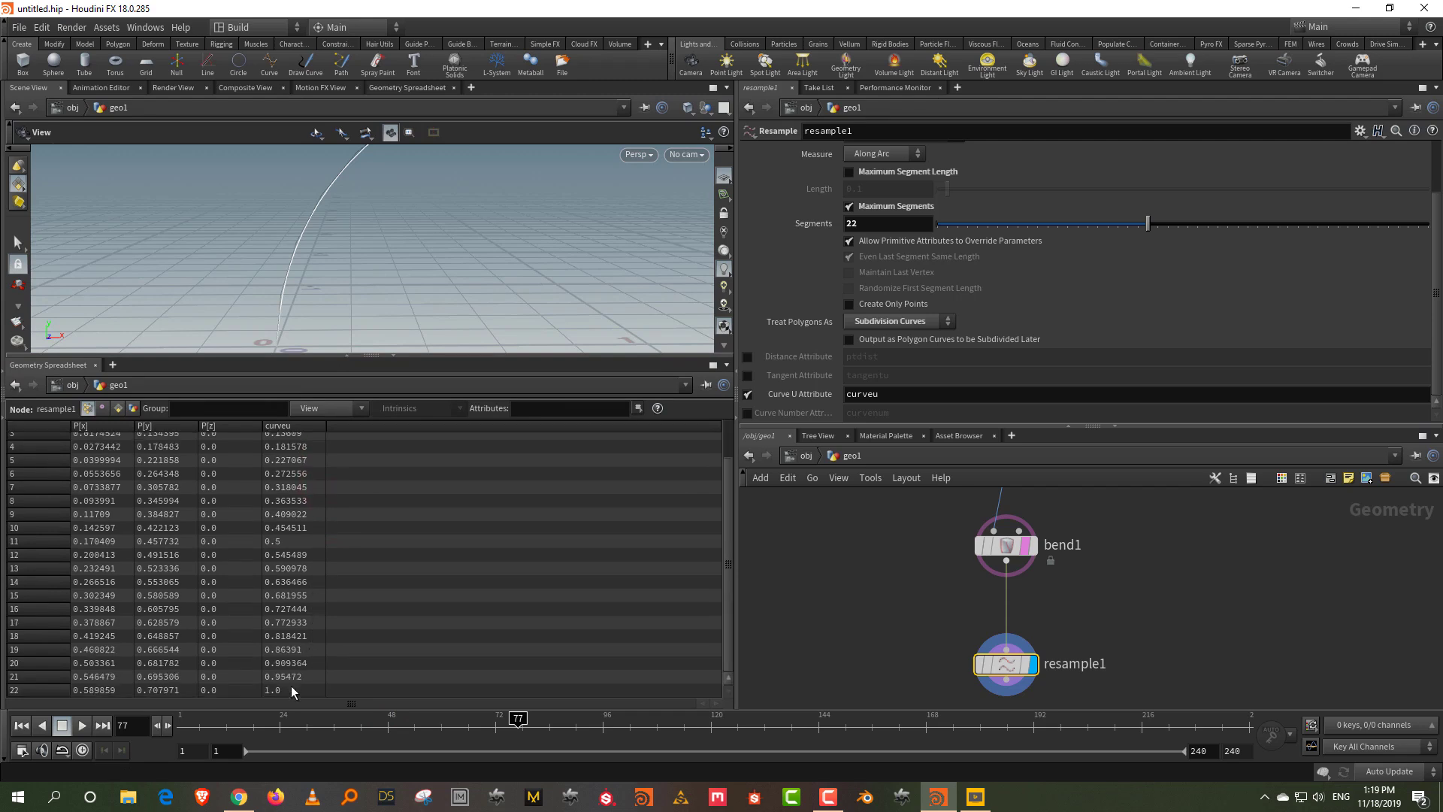
scroll(291, 686, "up", 2)
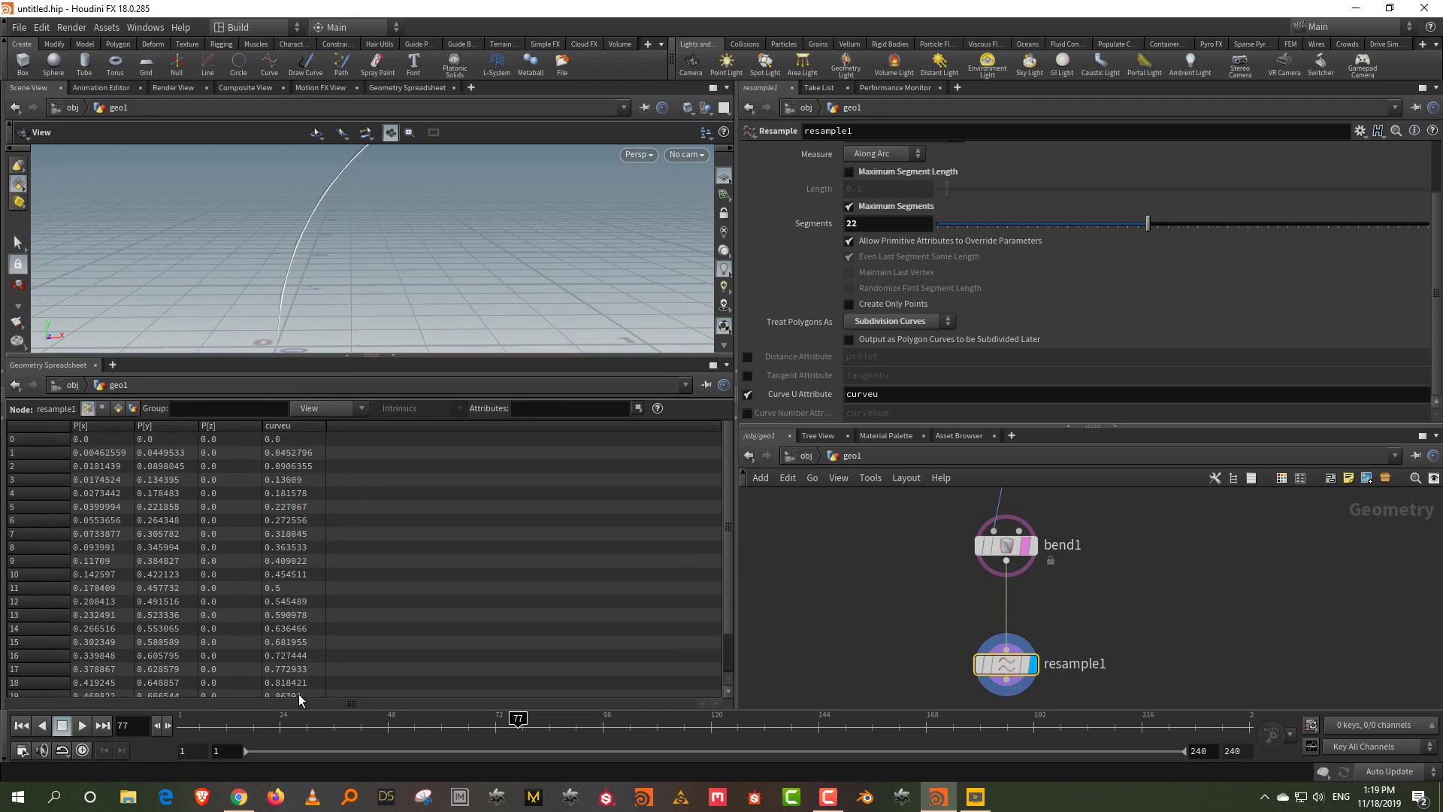
left_click_drag(323, 356, 325, 530)
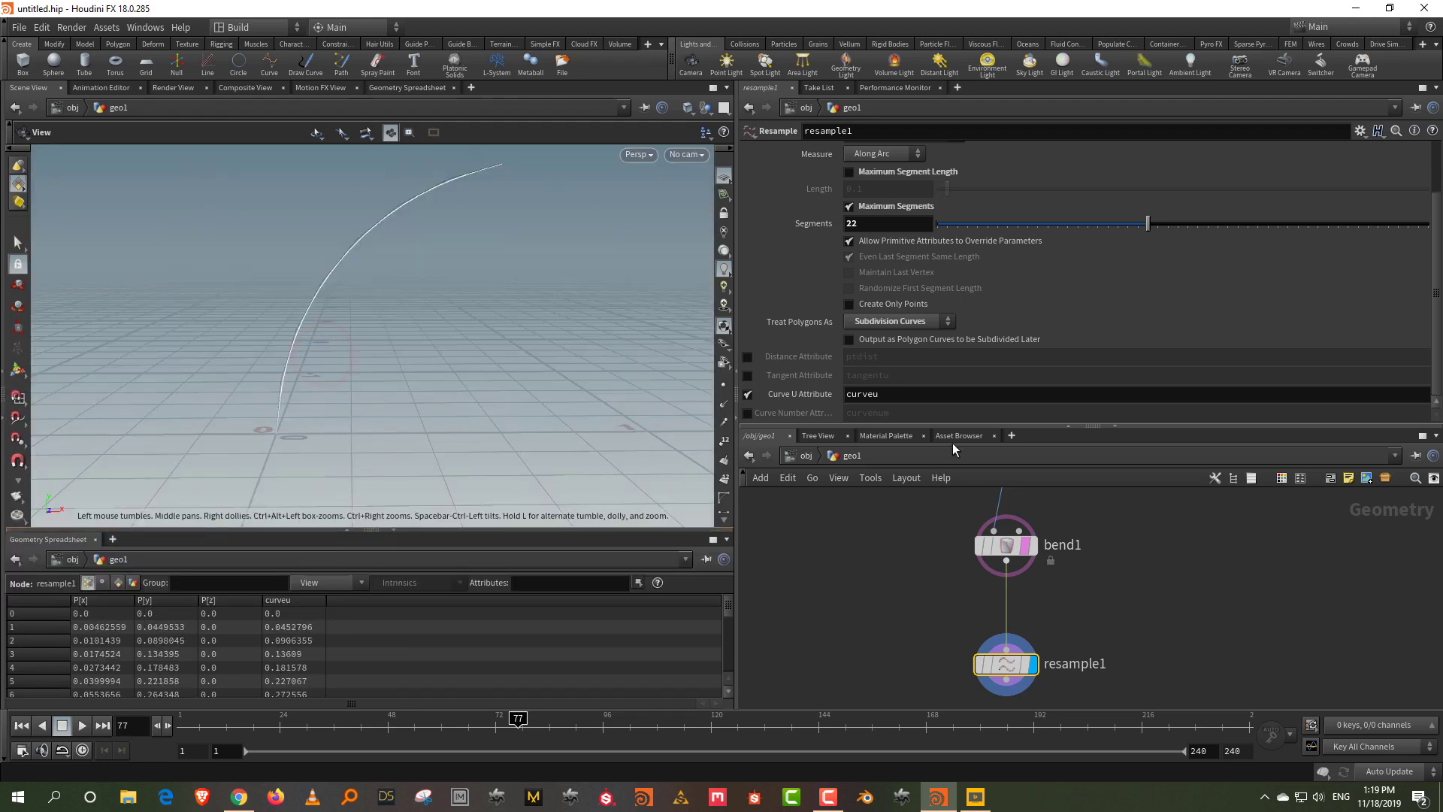
- Add a Visualize node after resample1 and place it below that node
left_click_drag(952, 427, 952, 325)
left_click(892, 484)
left_click(885, 527)
key("x")
left_click(1090, 578)
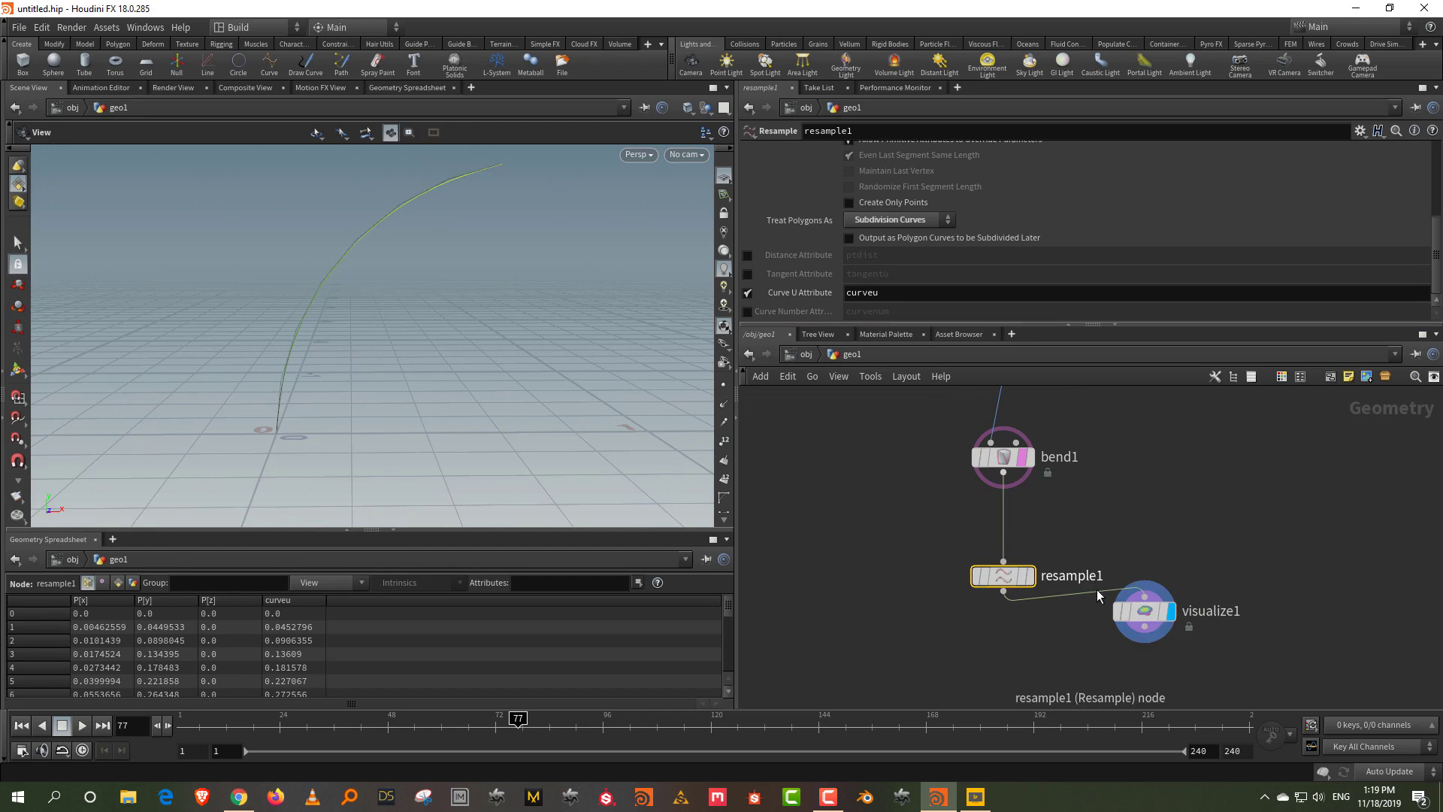
left_click(1162, 613)
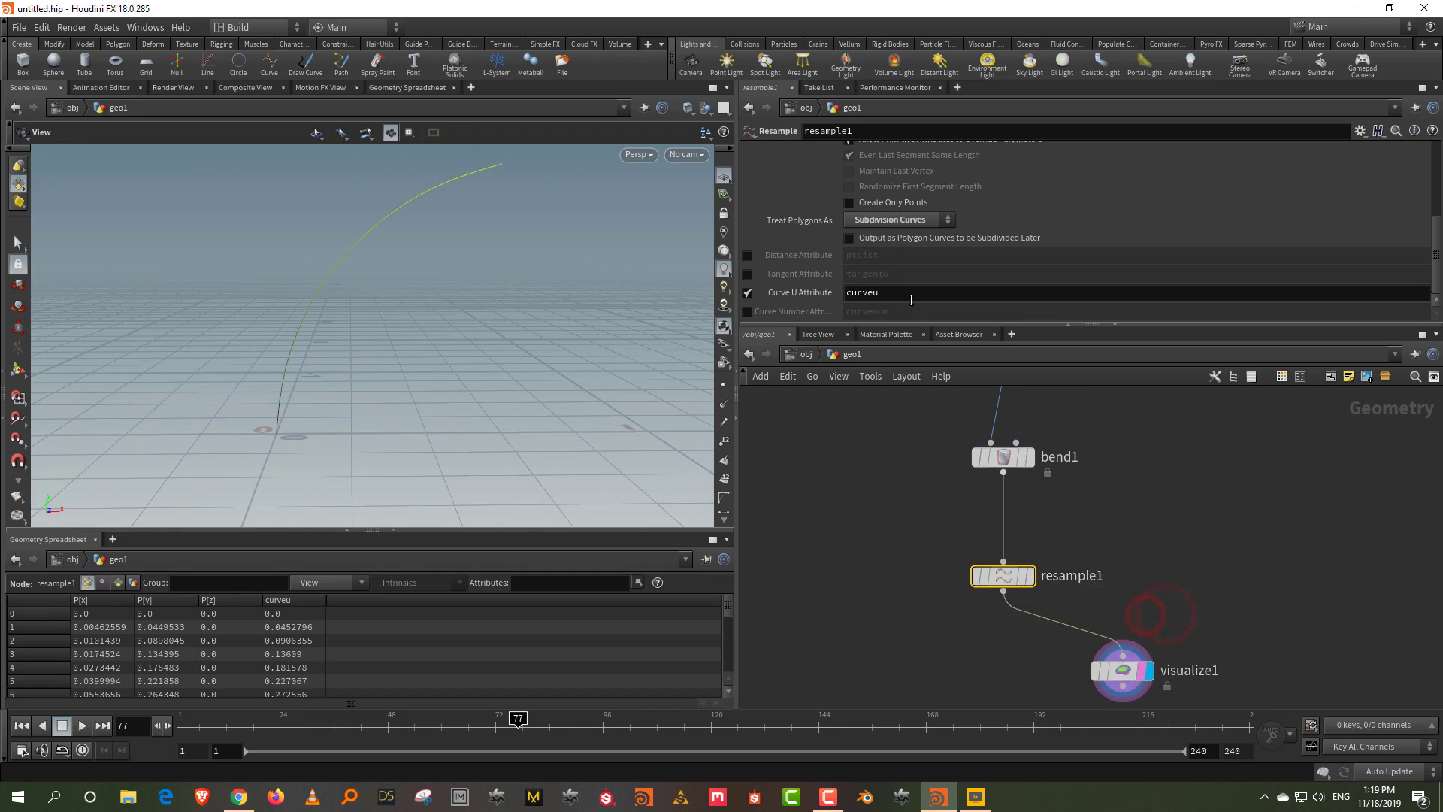
left_click_drag(894, 324, 894, 455)
- Set visualize1's color visualizer attribute to curveu to preview it on the curve, and delete the node
left_click_drag(1230, 663, 1120, 704)
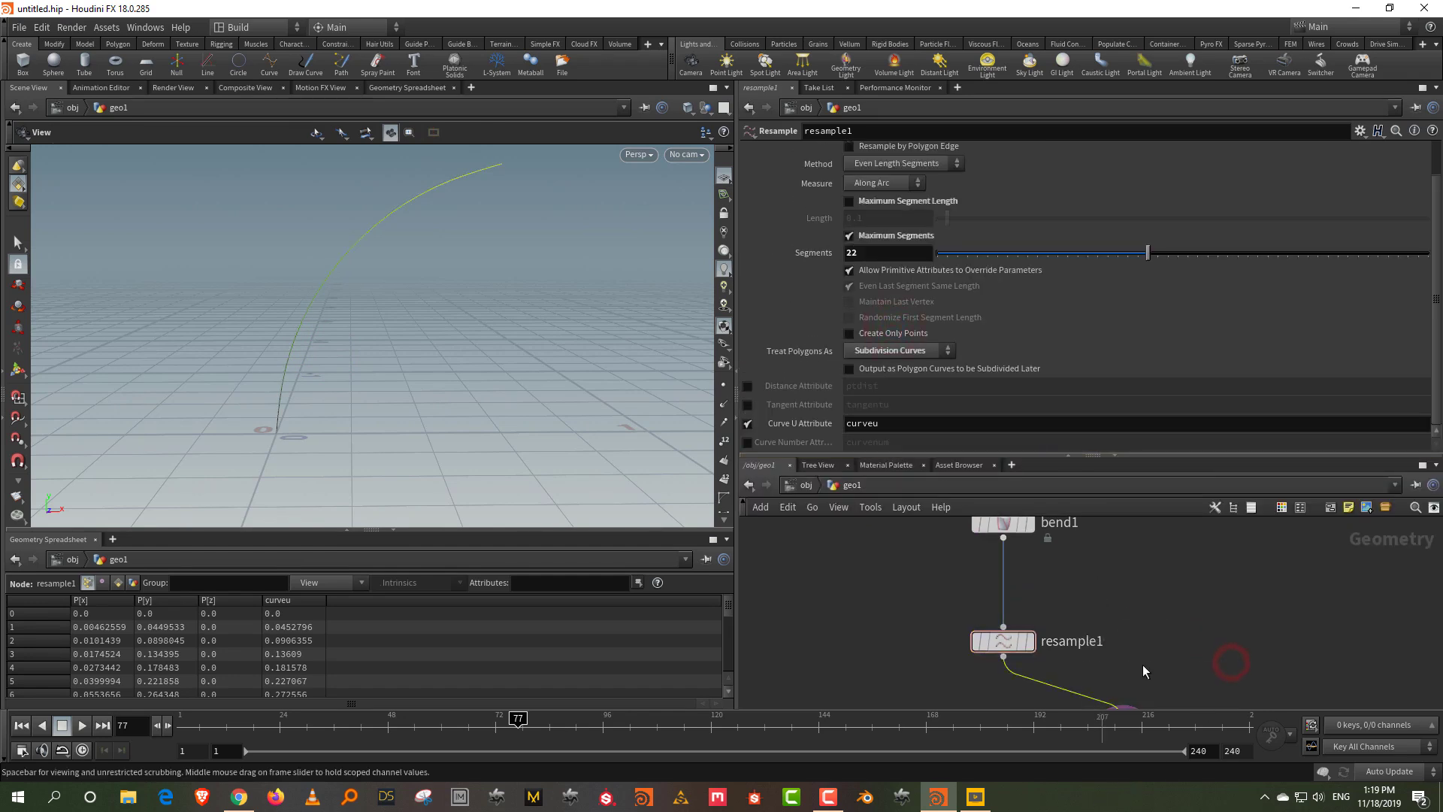
middle_click_drag(1164, 649, 1148, 555)
left_click_drag(1179, 583, 1116, 645)
left_click(820, 150)
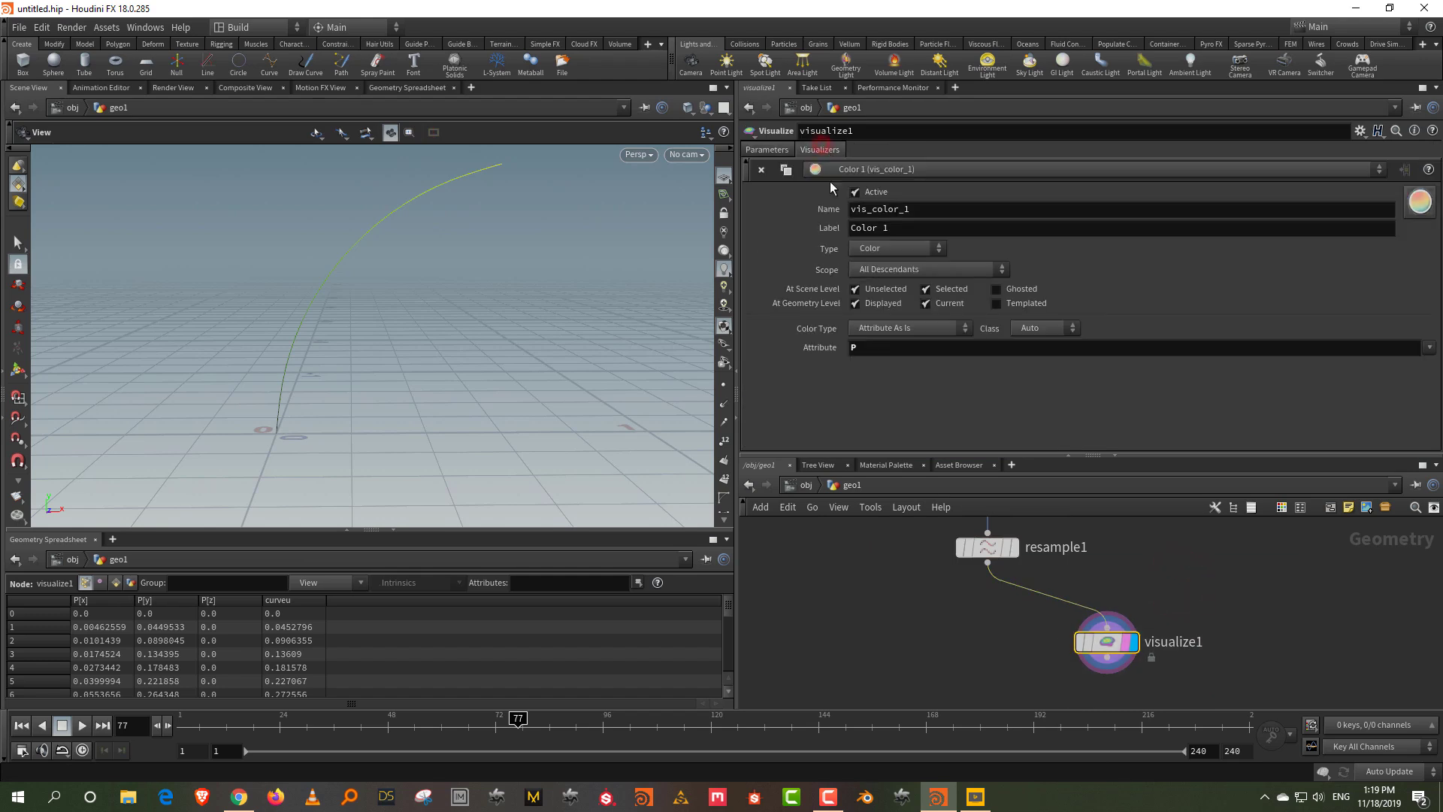
left_click(884, 348)
type("curveu")
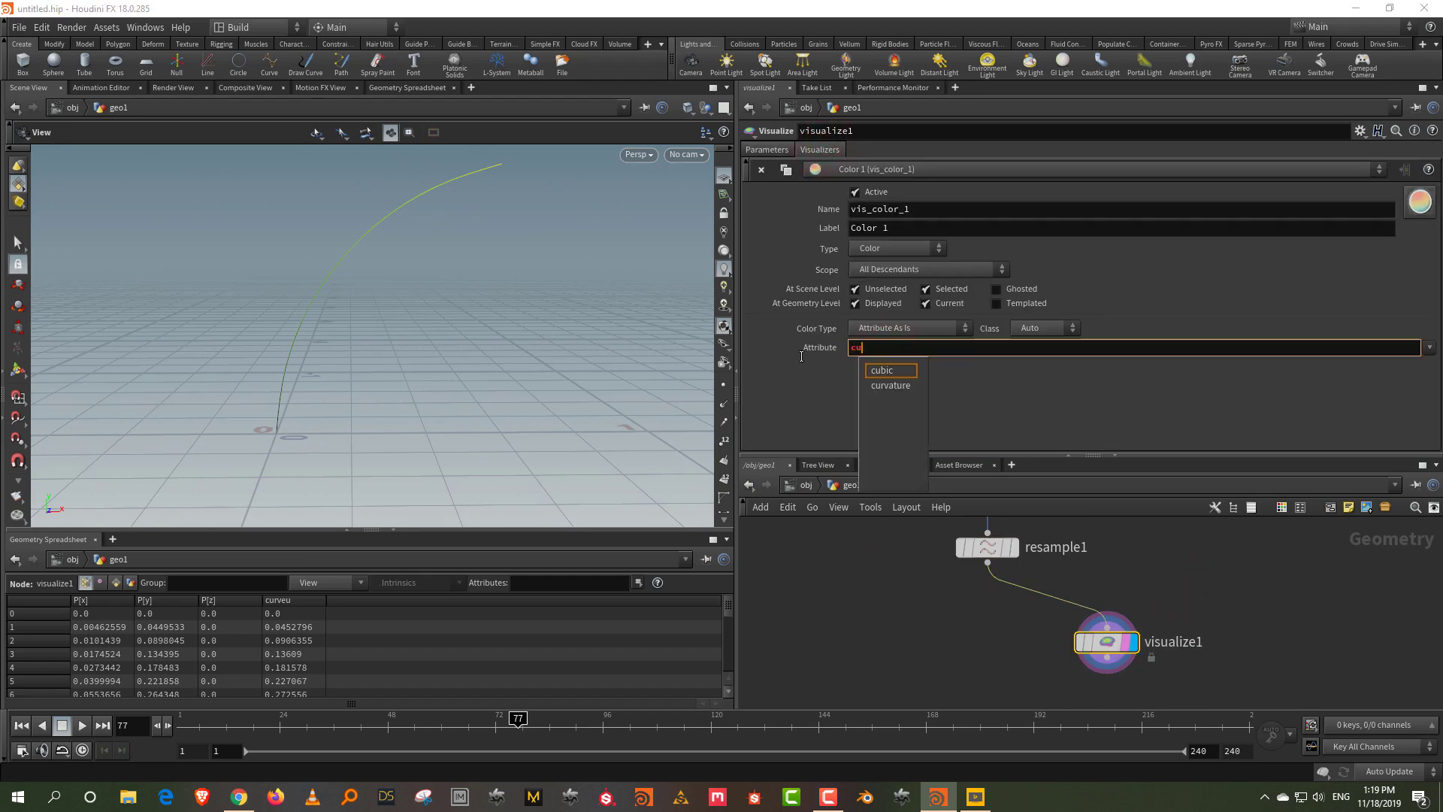
key("Return")
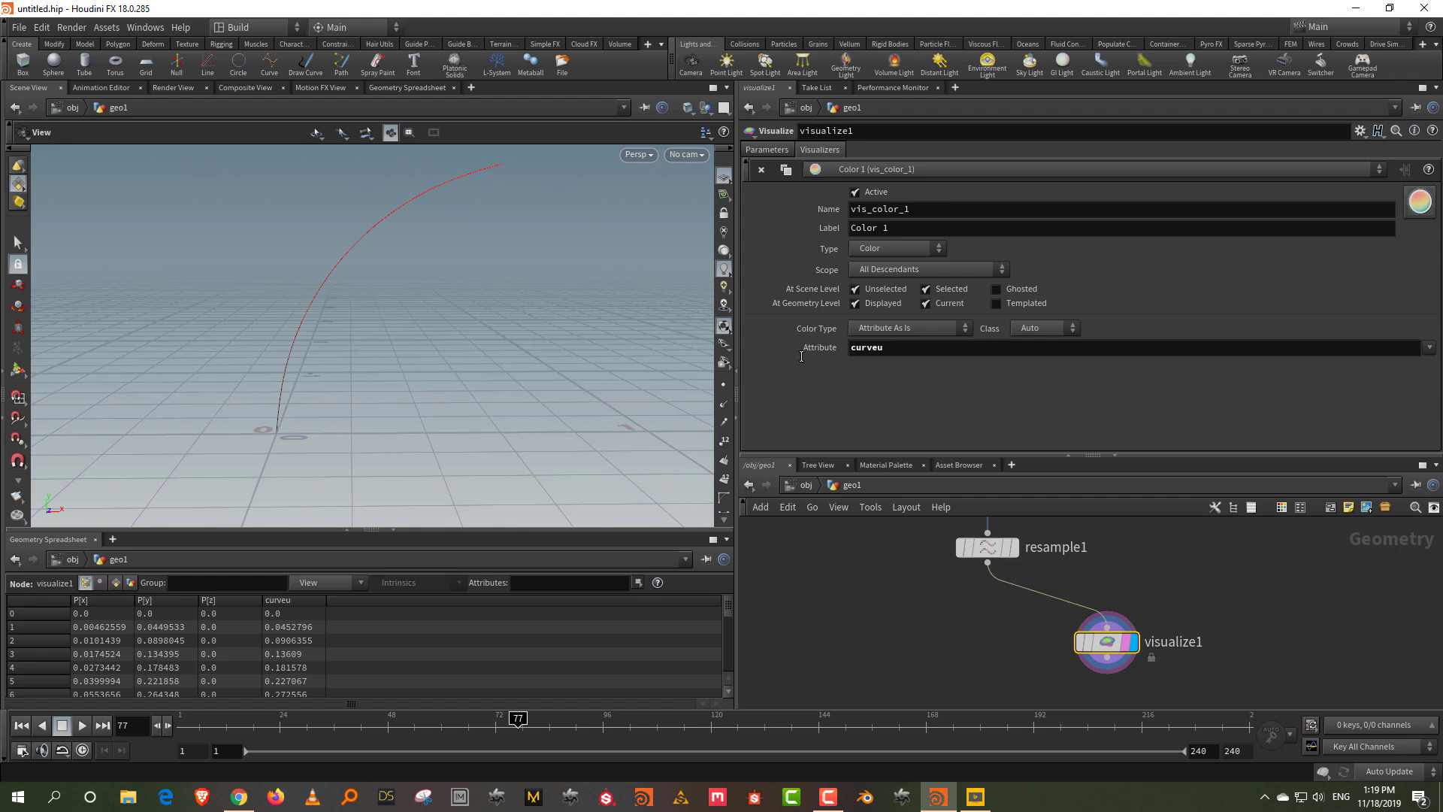
left_click_drag(499, 177, 495, 219)
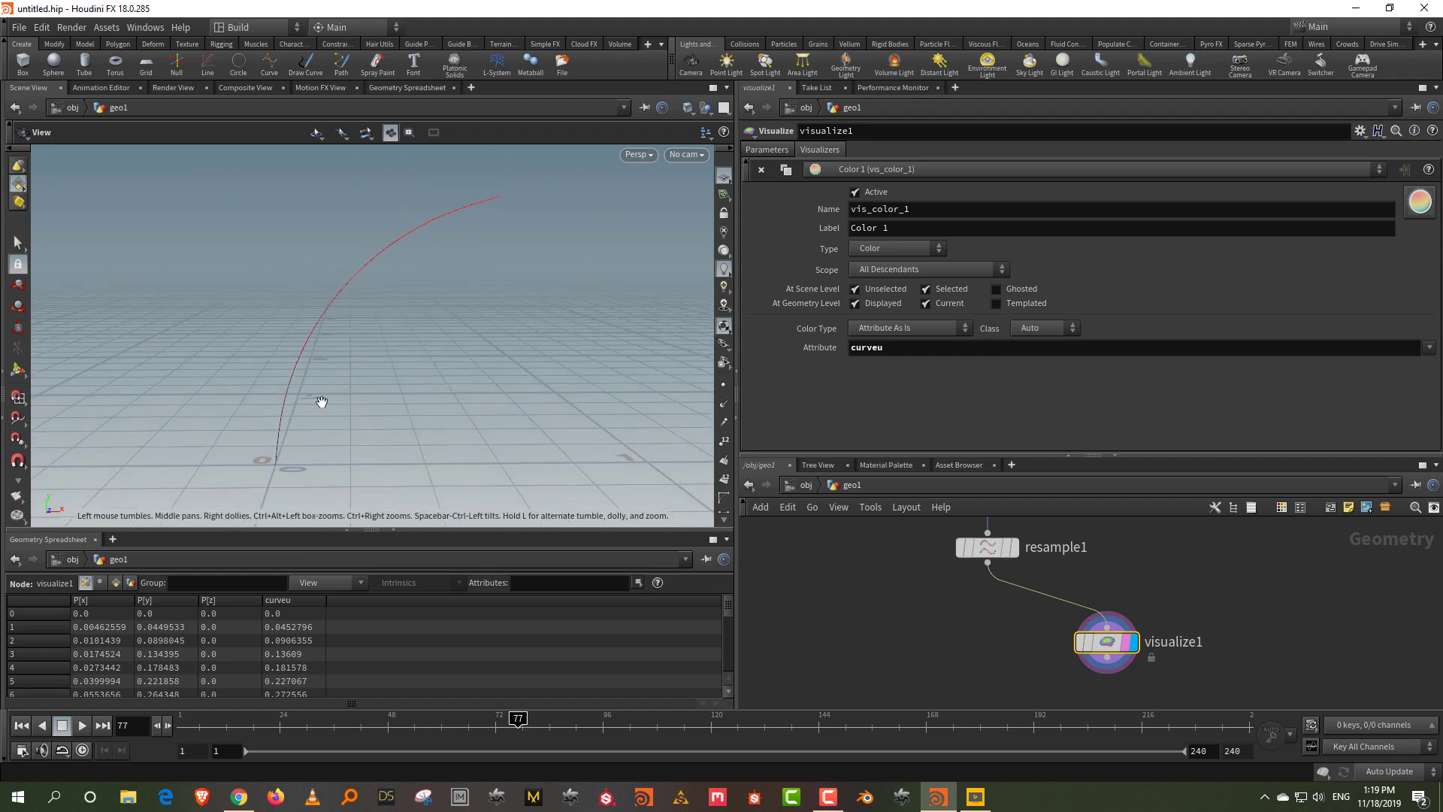
key("Delete")
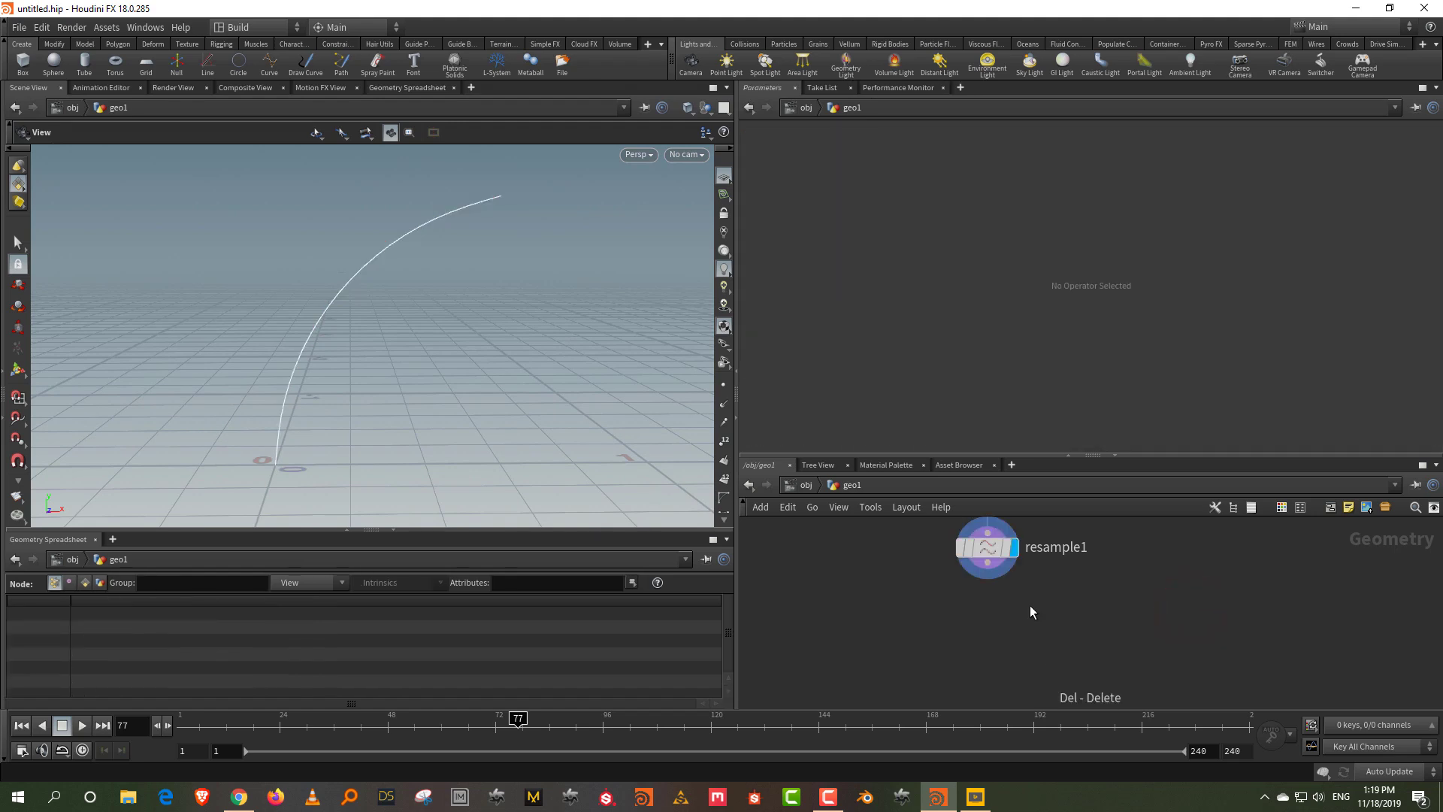
- Add an Attribute Wrangle below resample1, wire resample1 into its first input and display it
left_click_drag(977, 462, 980, 330)
key("Tab")
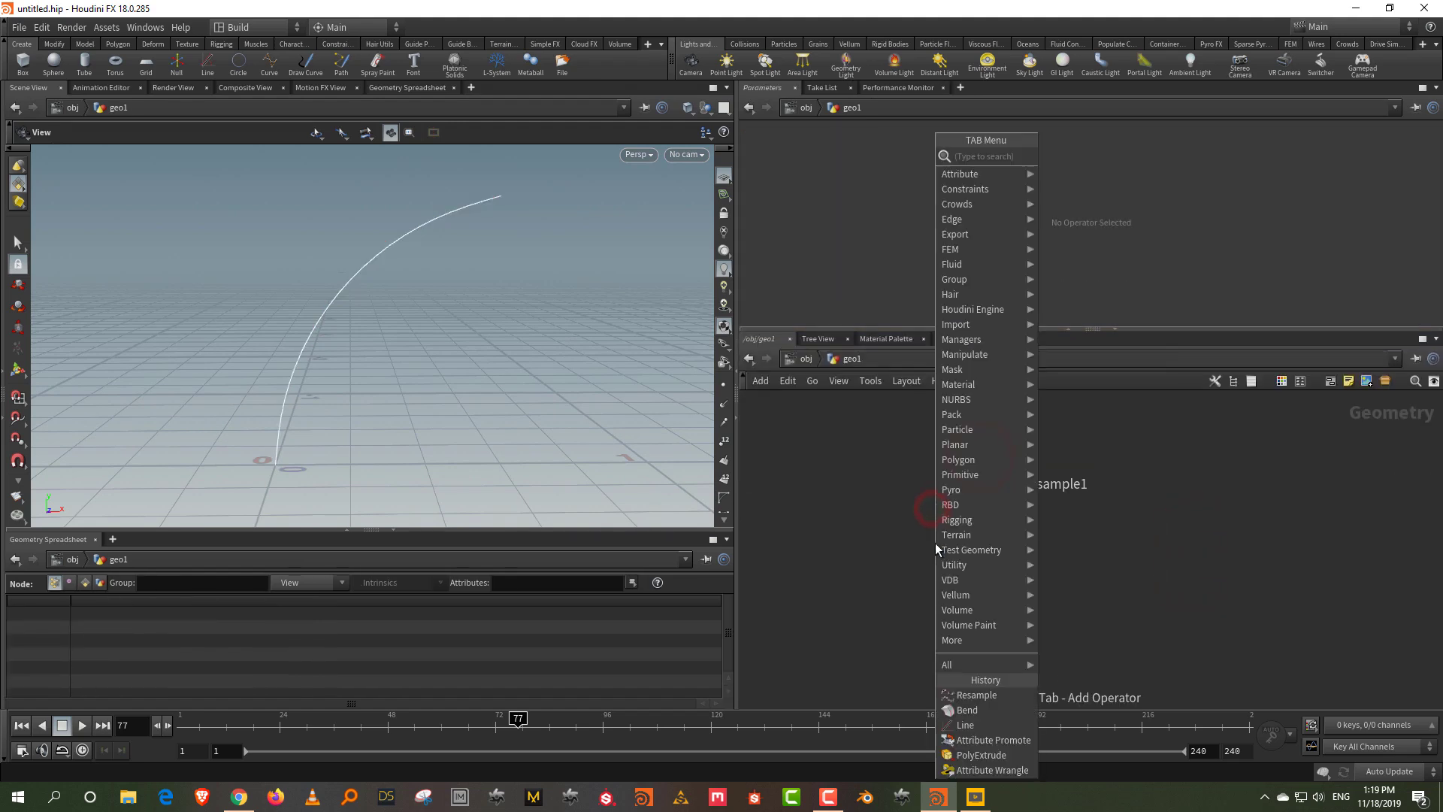
type("wra")
left_click(1091, 155)
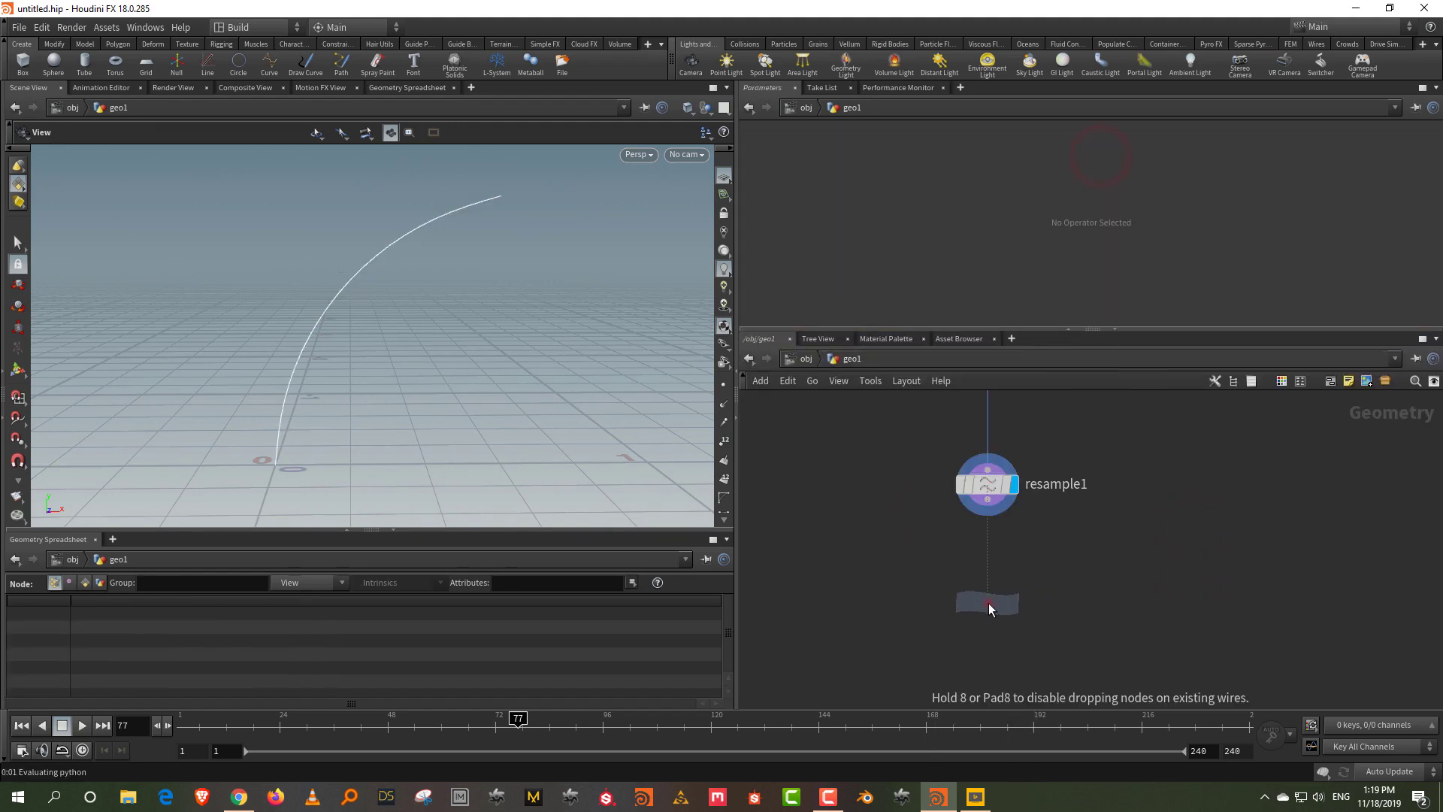
left_click(988, 602)
left_click_drag(987, 500, 969, 585)
left_click(1014, 601)
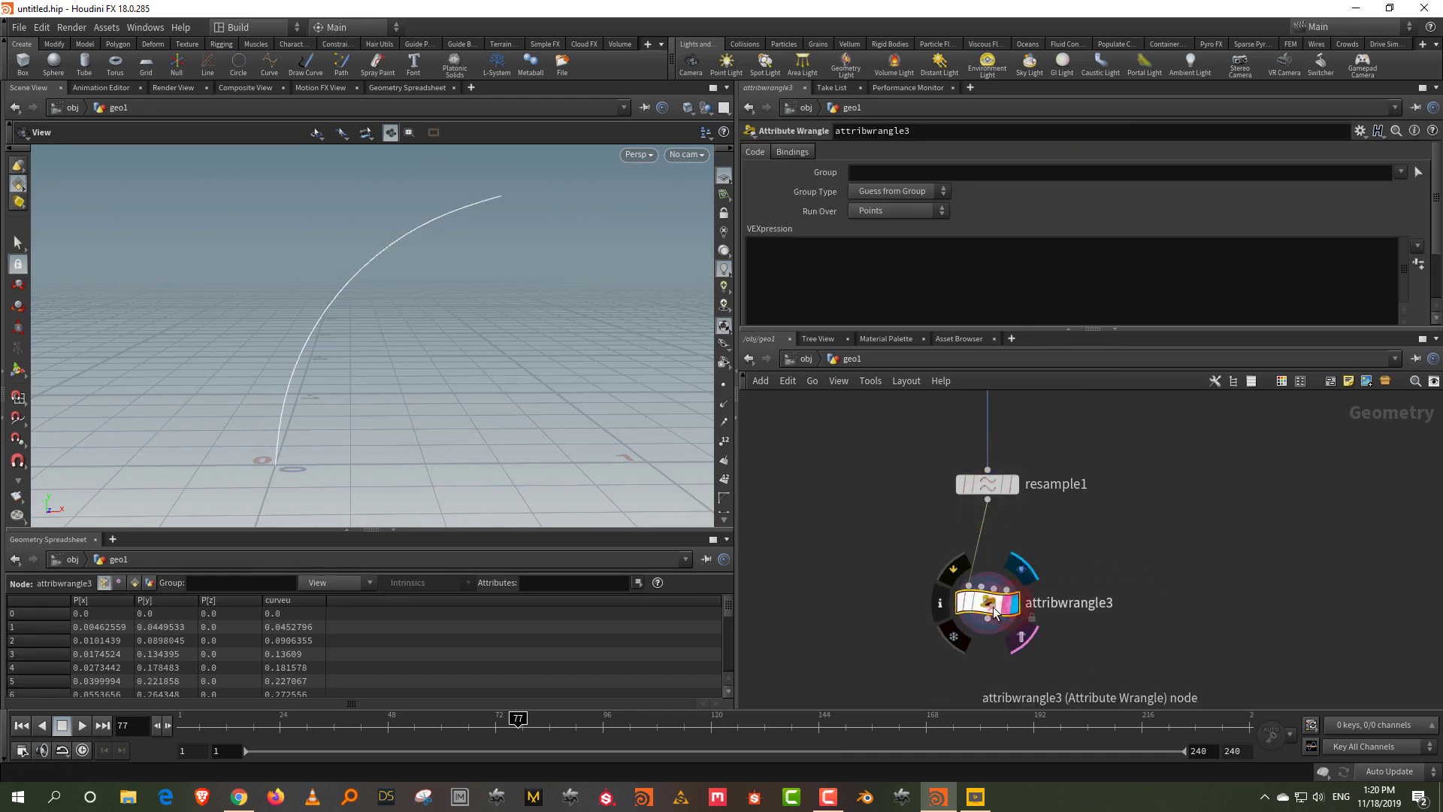
left_click(902, 321)
left_click(838, 245)
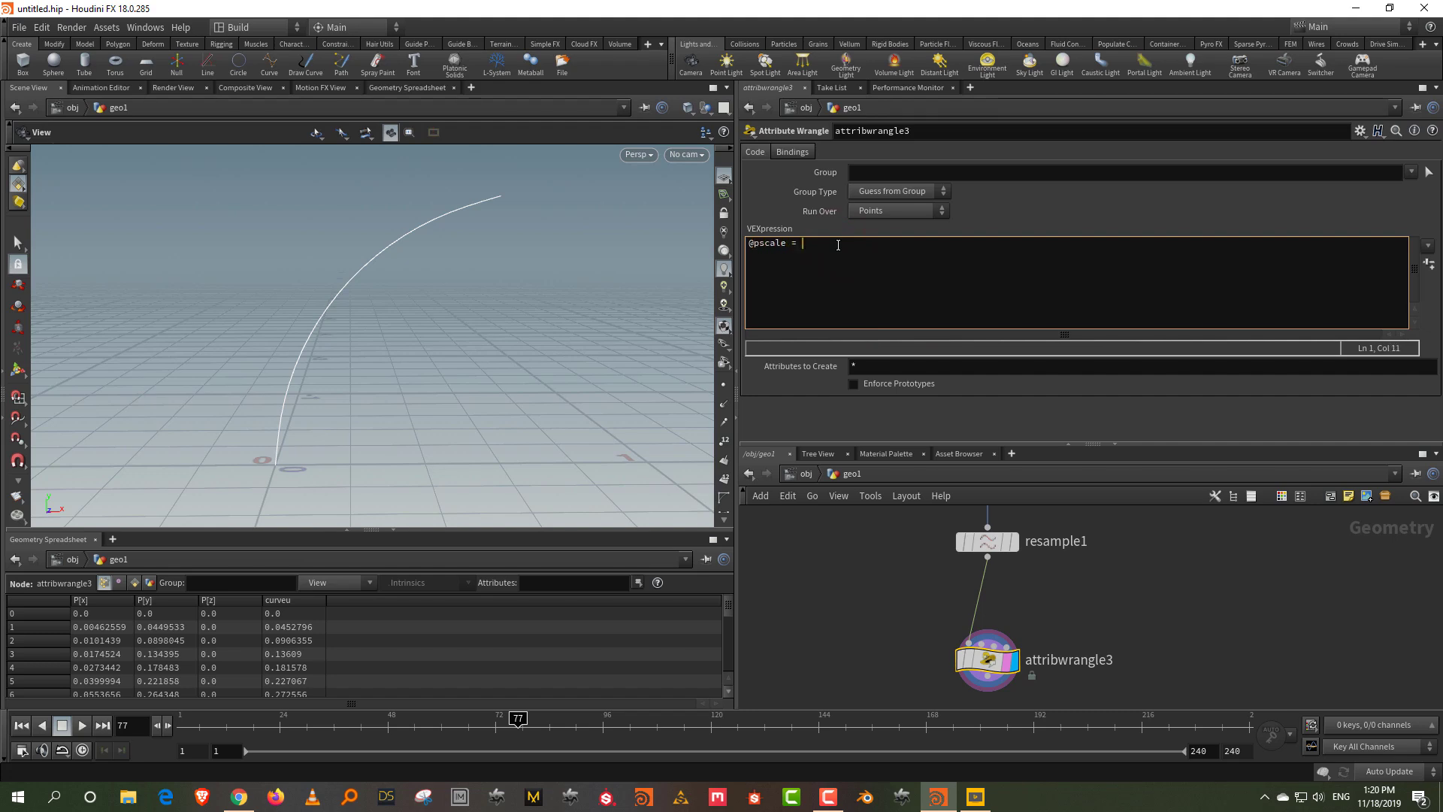
type("@pscale = chramp")
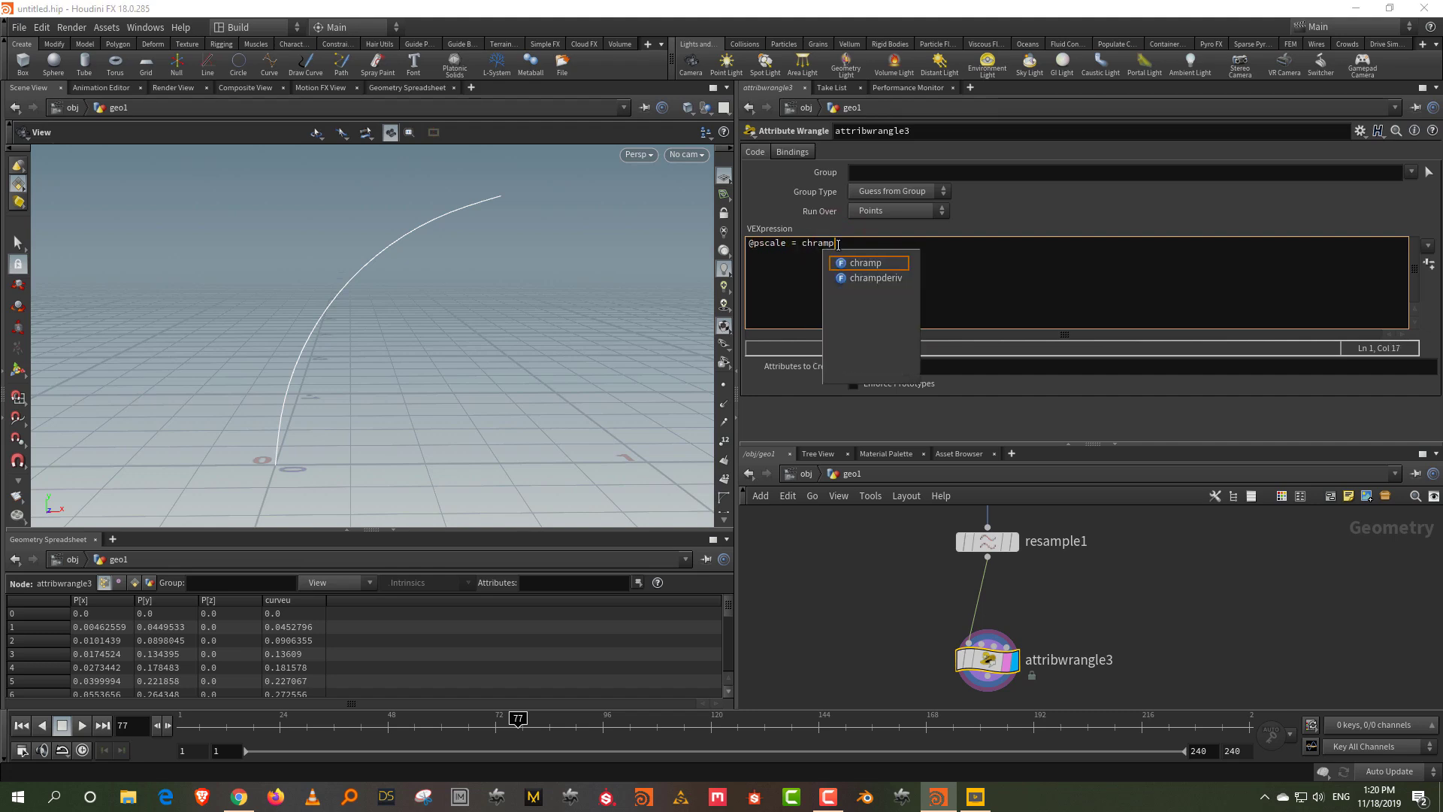
type("(")
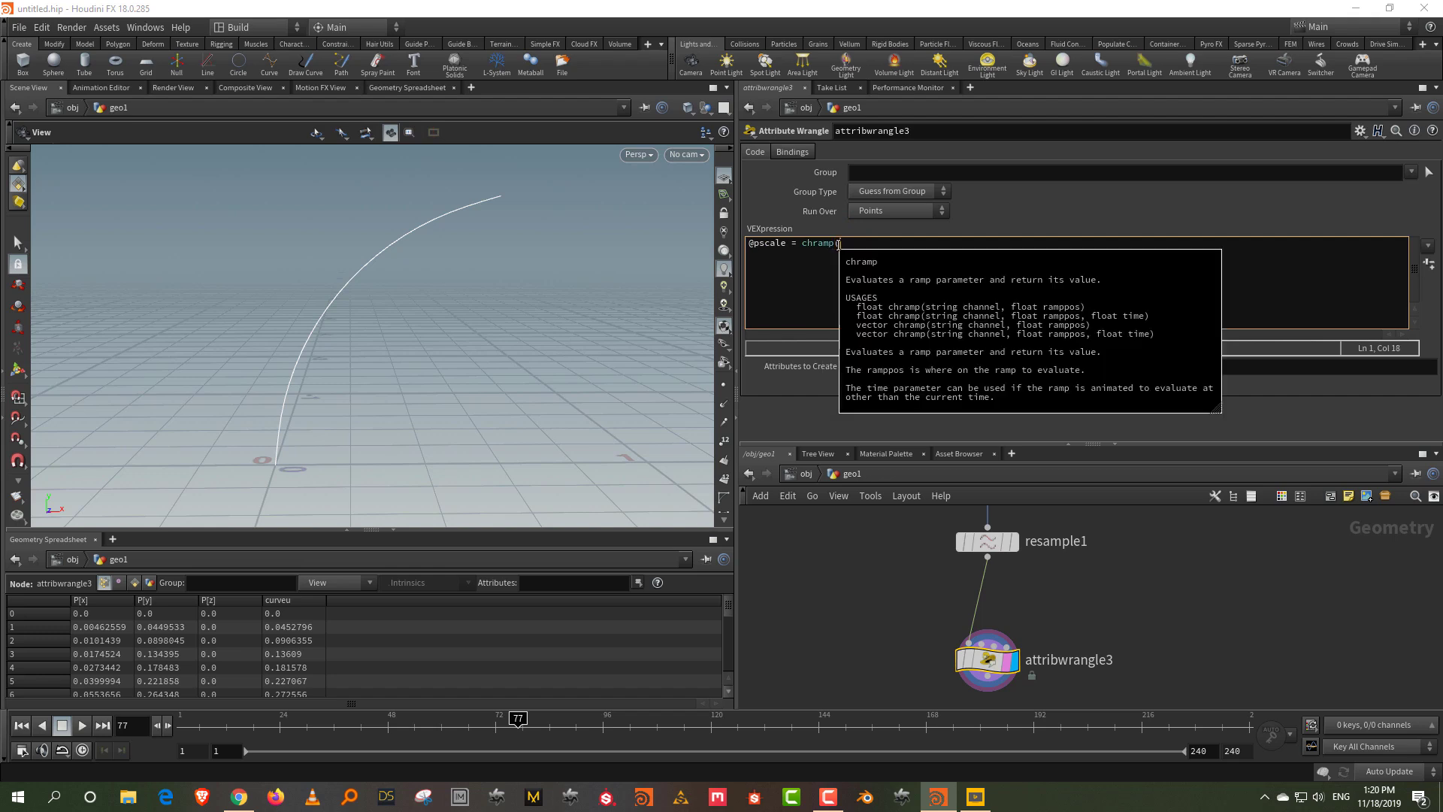
type("\"t")
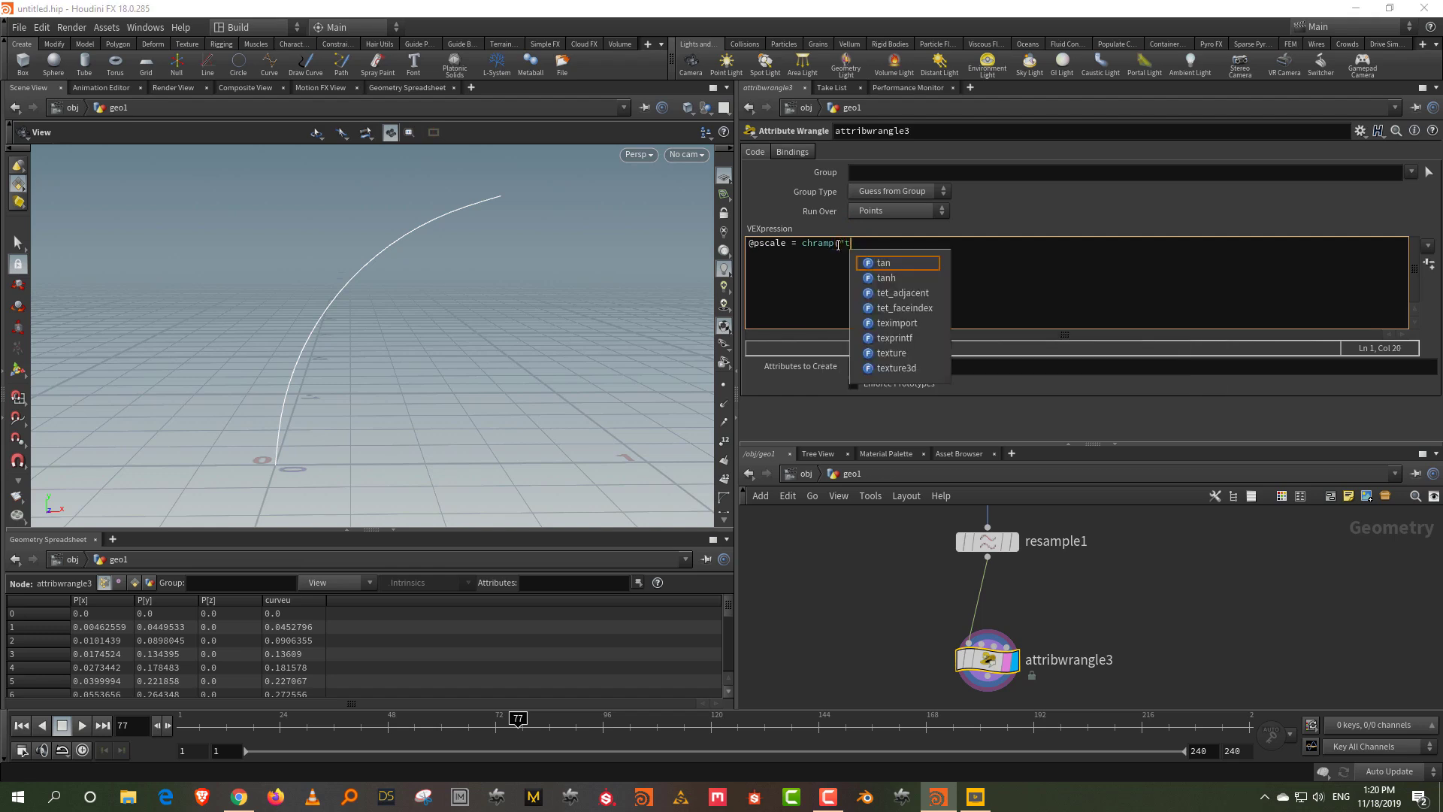
type("\"")
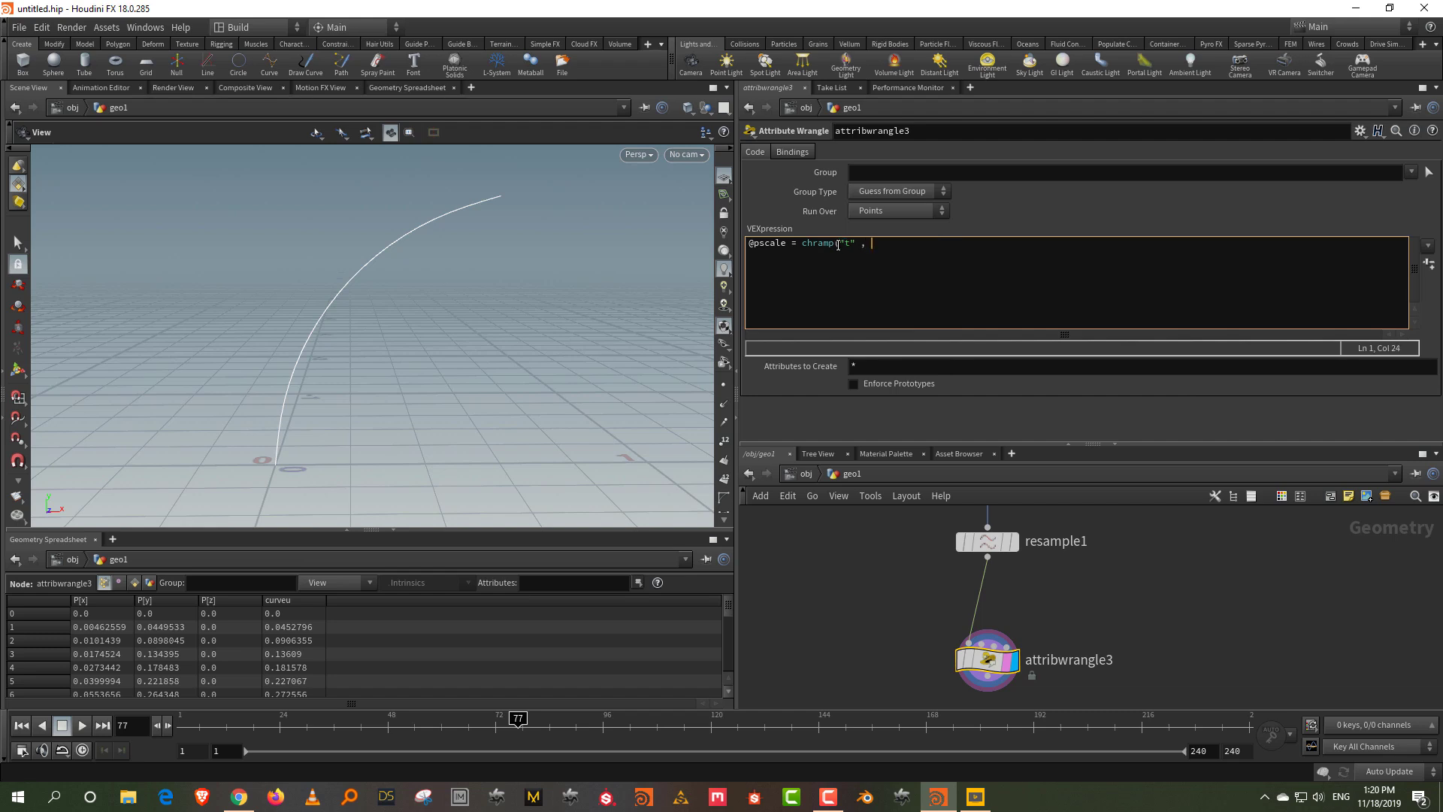
type(" , @curveyu")
middle_click_drag(870, 589, 849, 460)
left_click(1089, 584)
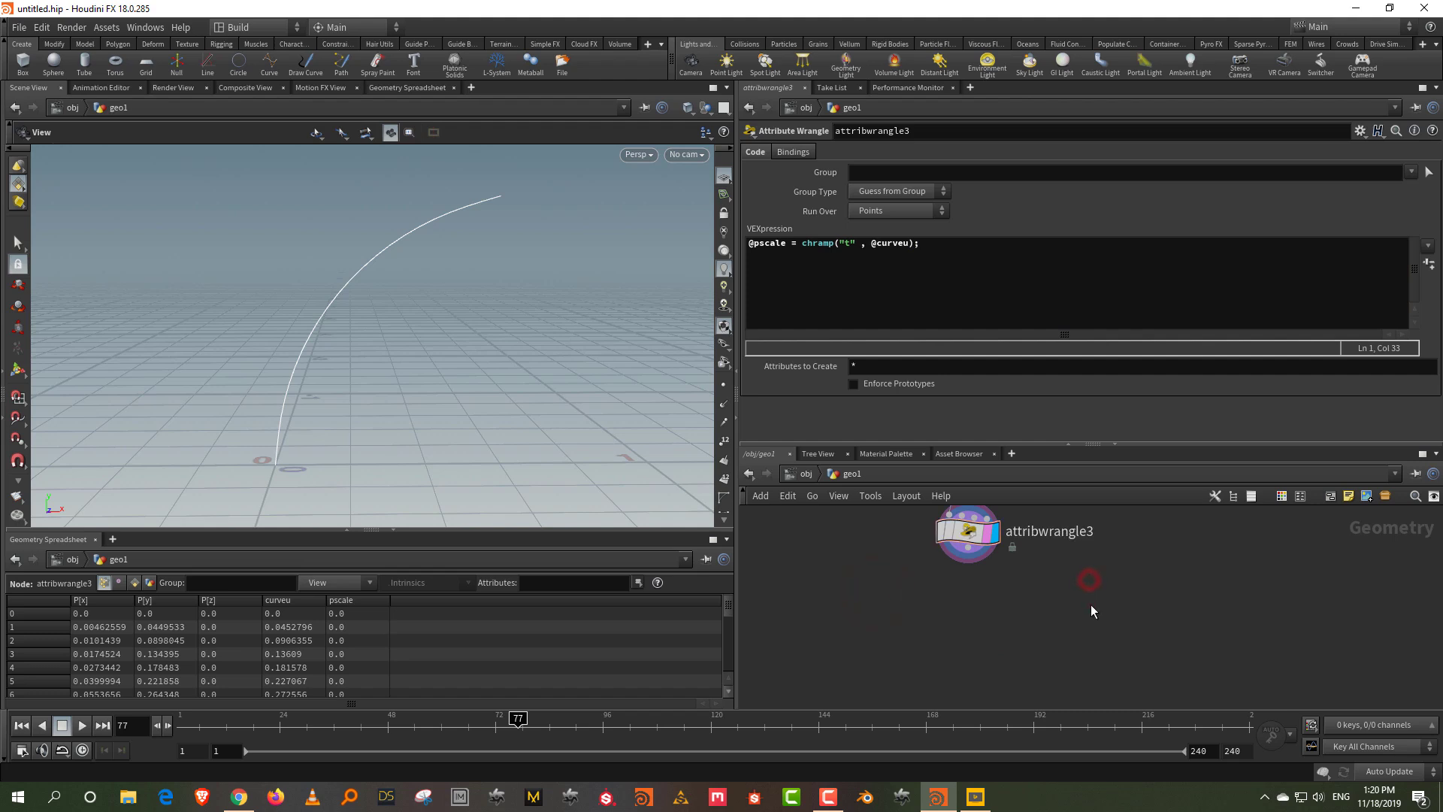
key("Tab")
key("Escape")
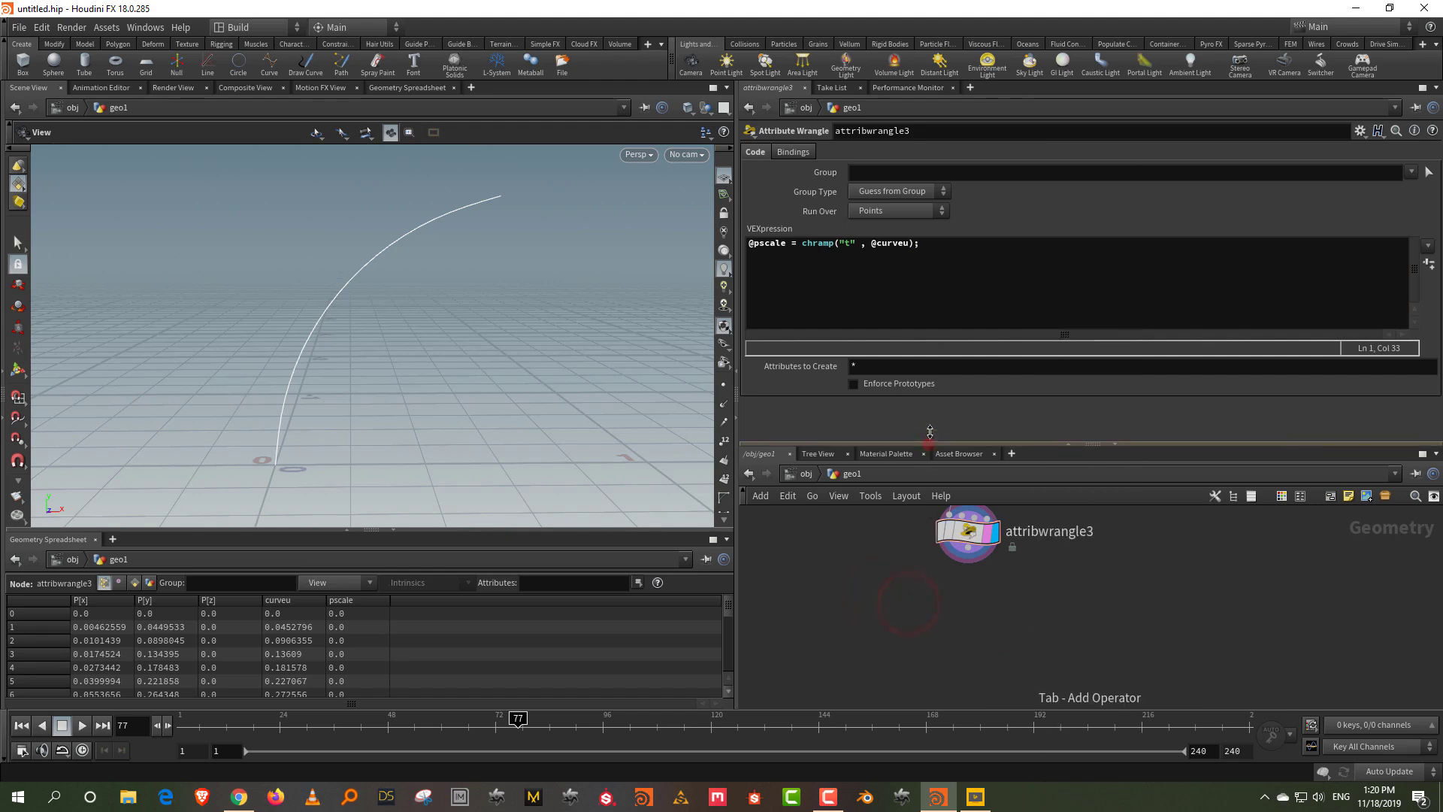
- Create the T ramp parameter on attribwrangle3 from its VEX code and bring the ramp into view
left_click_drag(923, 444, 922, 329)
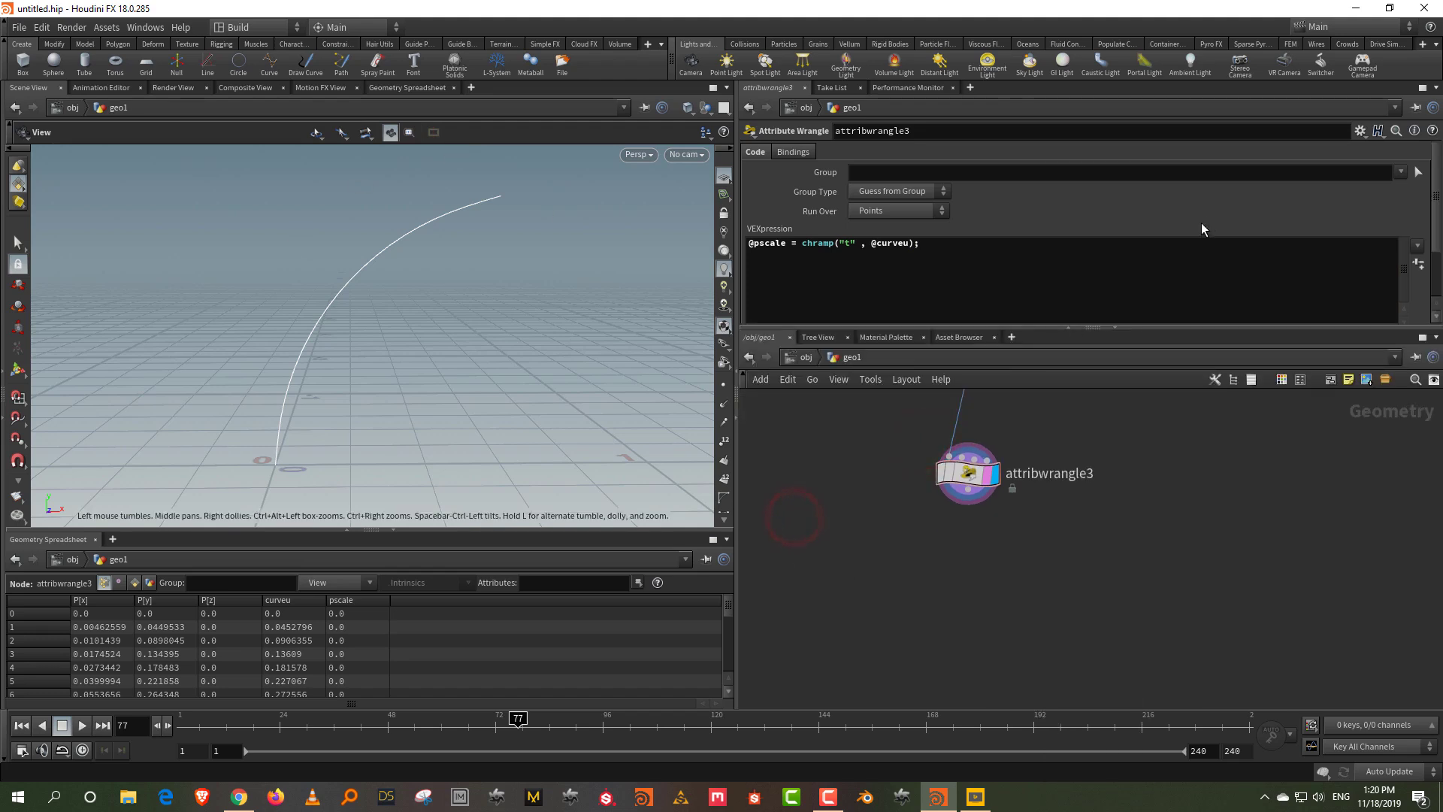
scroll(1203, 224, "down", 2)
left_click(1420, 228)
scroll(1436, 215, "down", 4)
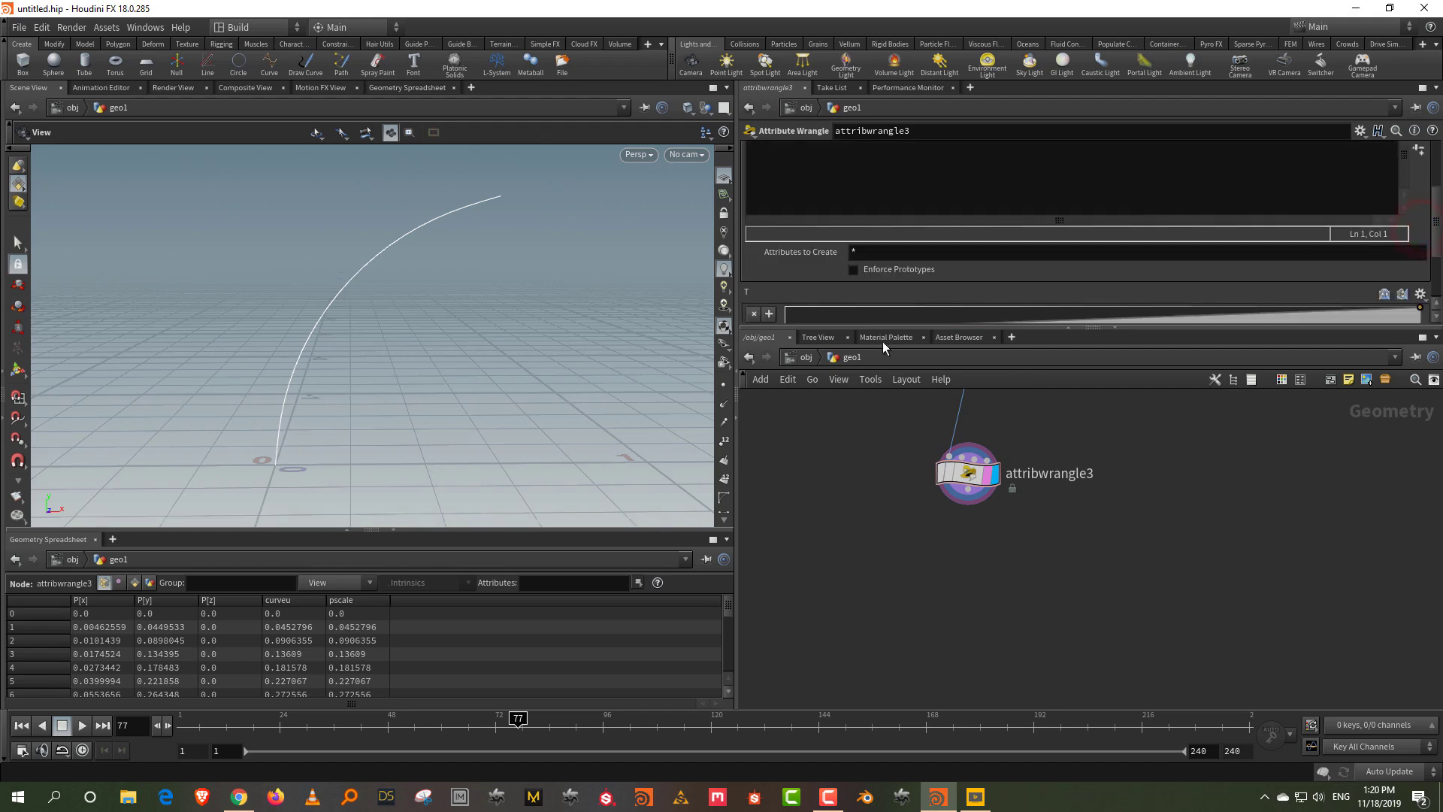
- Add a PolyWire node after attribwrangle3, connect it and display its result
middle_click_drag(1016, 564, 1049, 604)
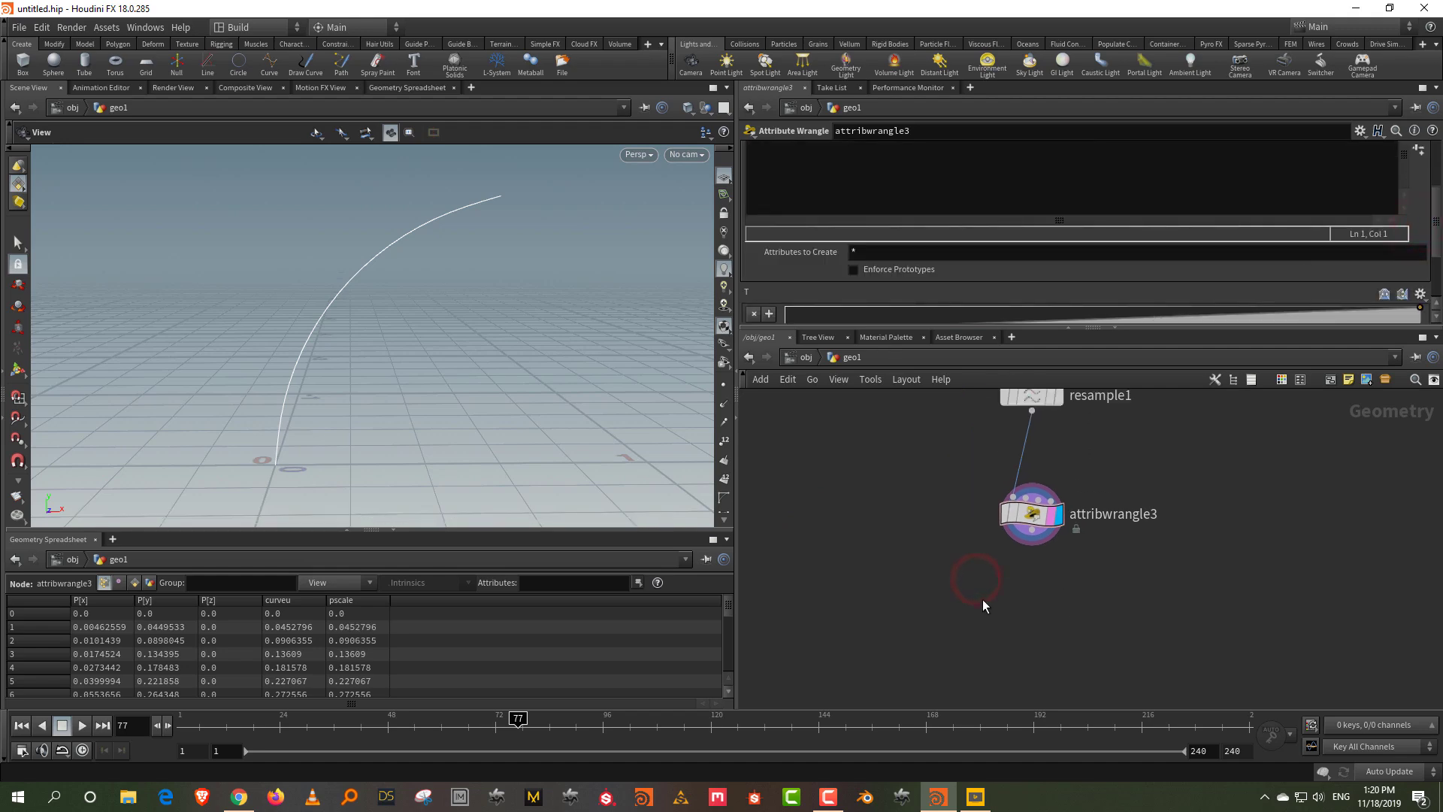
key("Tab")
type("poly")
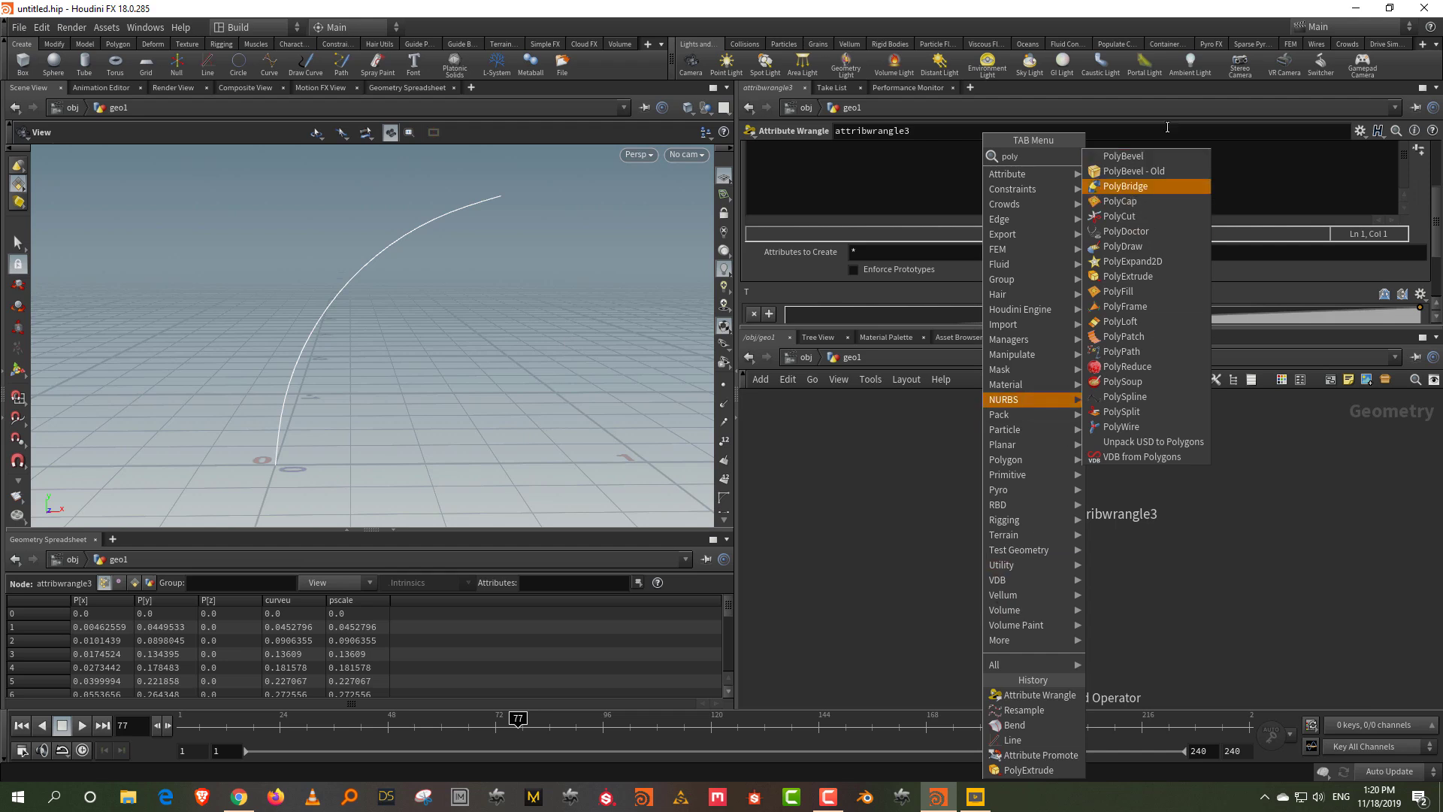
left_click(1157, 426)
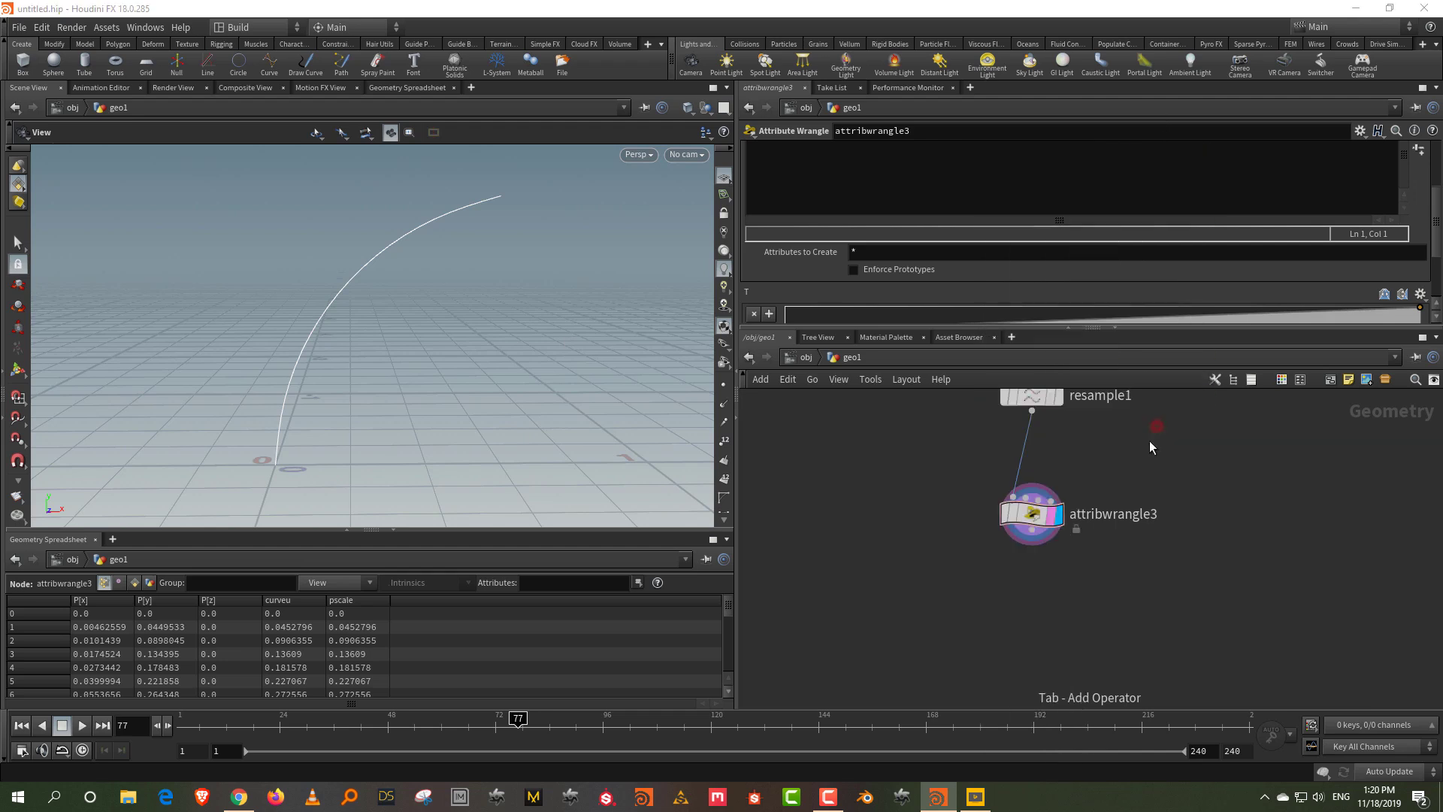
left_click(1024, 628)
left_click(1032, 618)
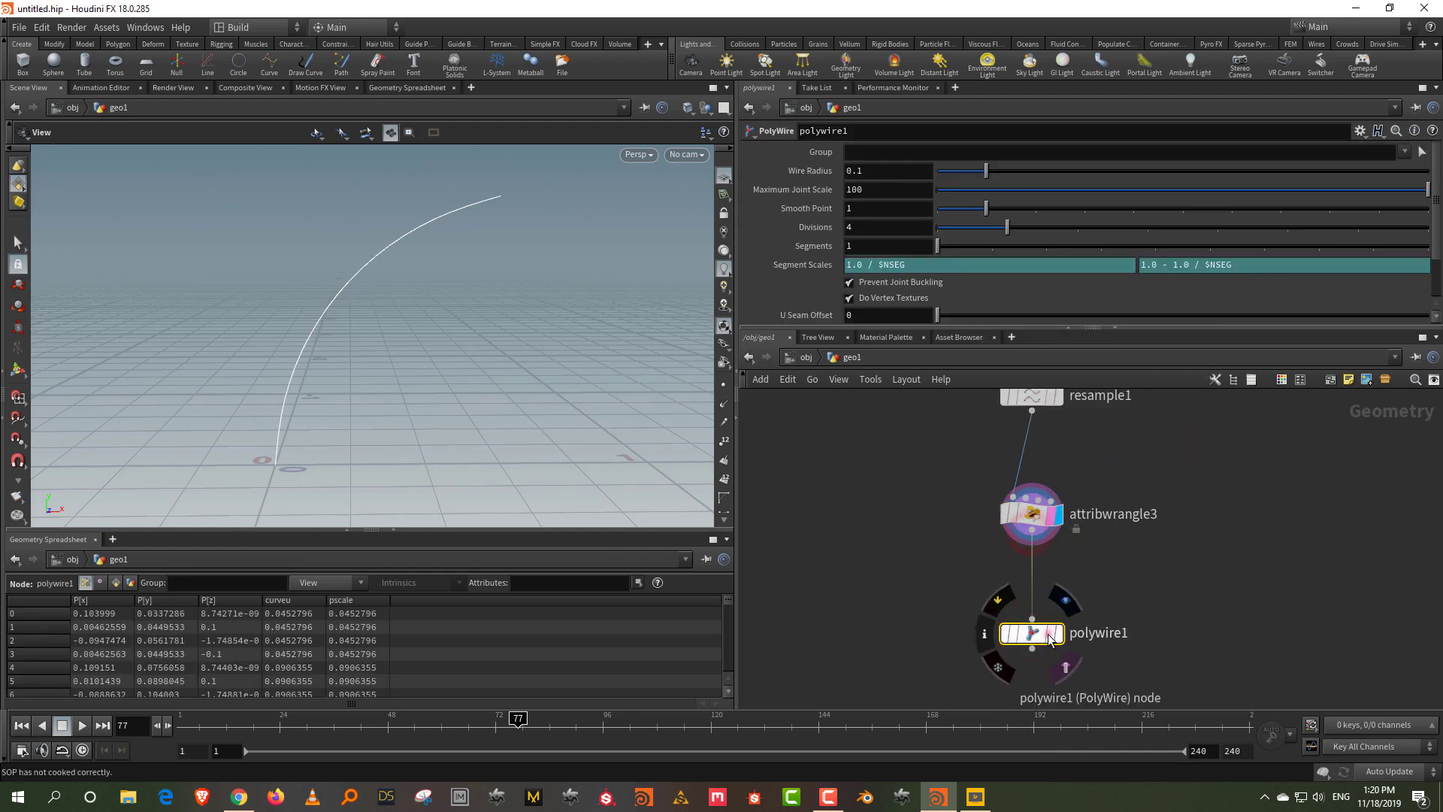
left_click(1056, 633)
left_click_drag(870, 169, 830, 171)
key("BackSpace")
type("@pscale")
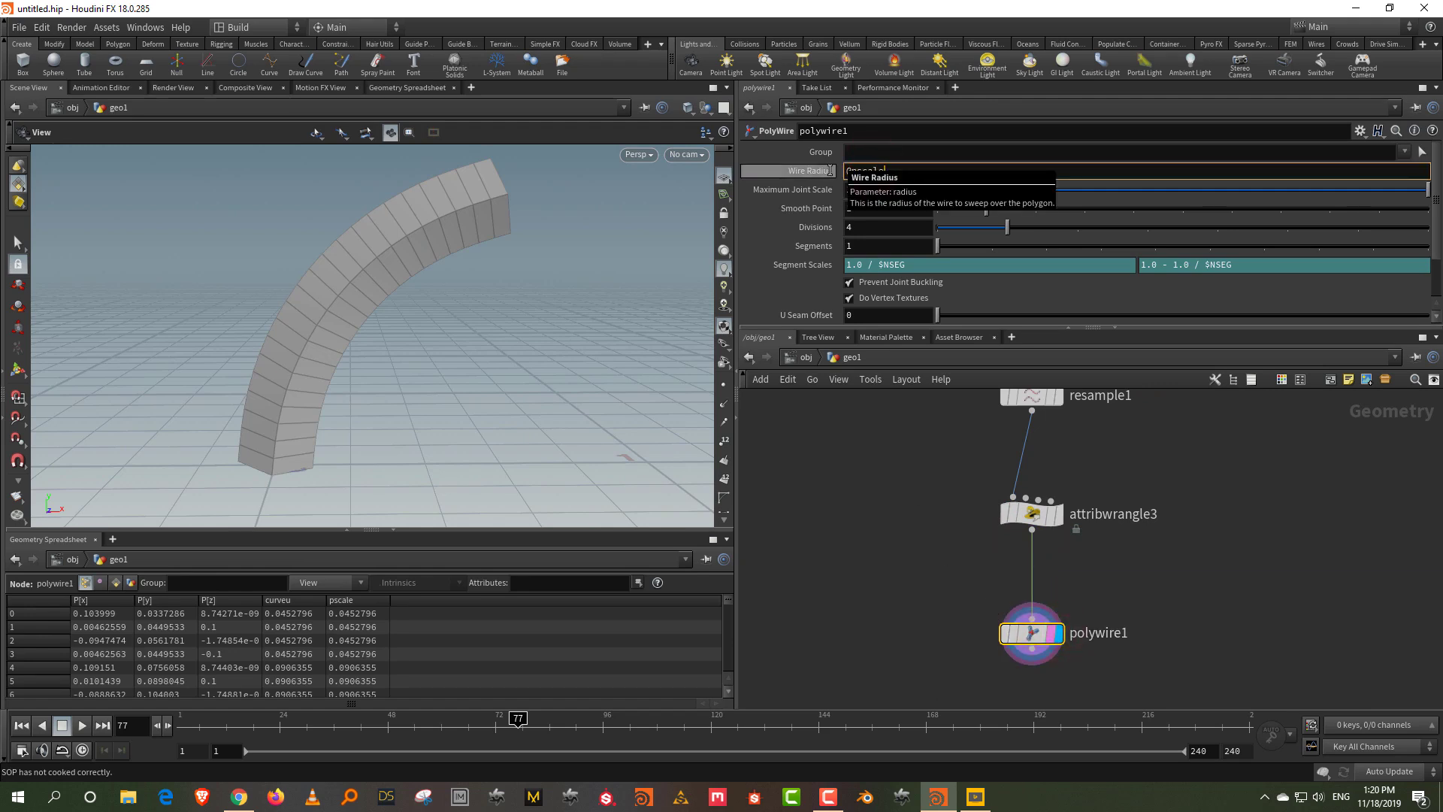
key("Return")
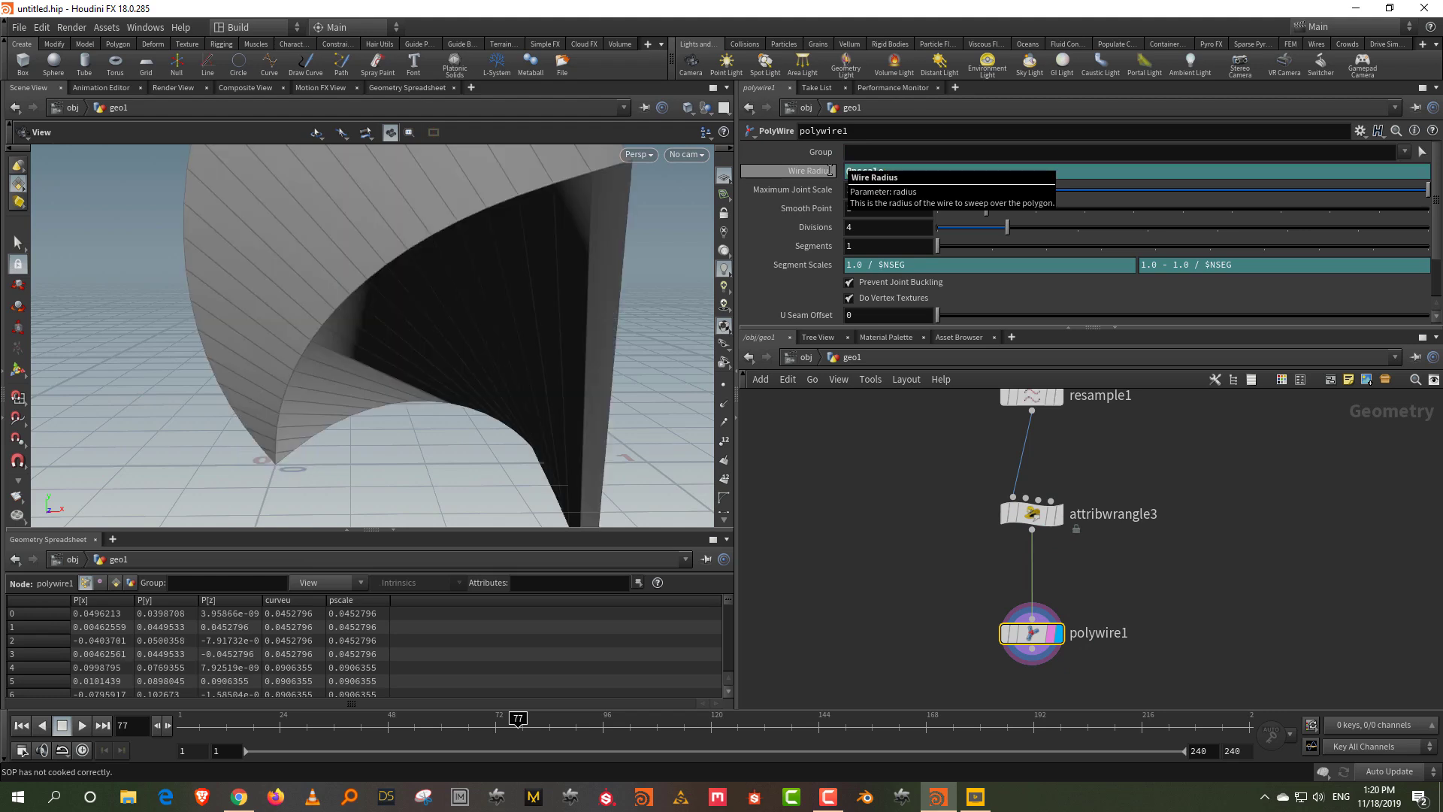
scroll(552, 252, "down", 5)
middle_click_drag(515, 371, 517, 410)
- Multiply the ramp lookup in attribwrangle3's pscale expression by ch("m")
left_click_drag(1148, 469, 1052, 534)
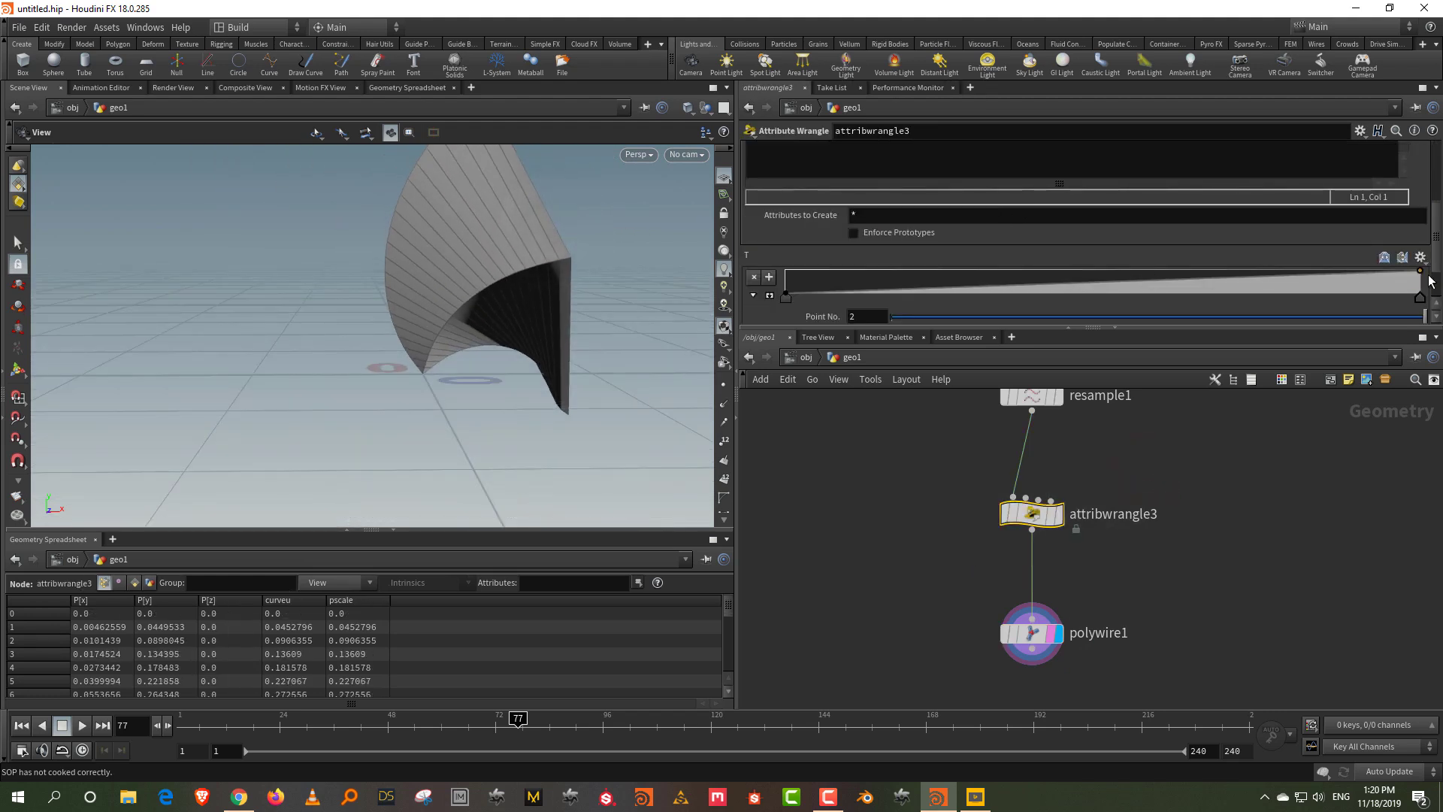
mouse_move(1421, 272)
left_mouse_down()
mouse_move(1424, 299)
mouse_move(1427, 270)
left_mouse_up()
scroll(1435, 248, "up", 1)
scroll(1435, 248, "up", 2)
left_click(916, 221)
type(";")
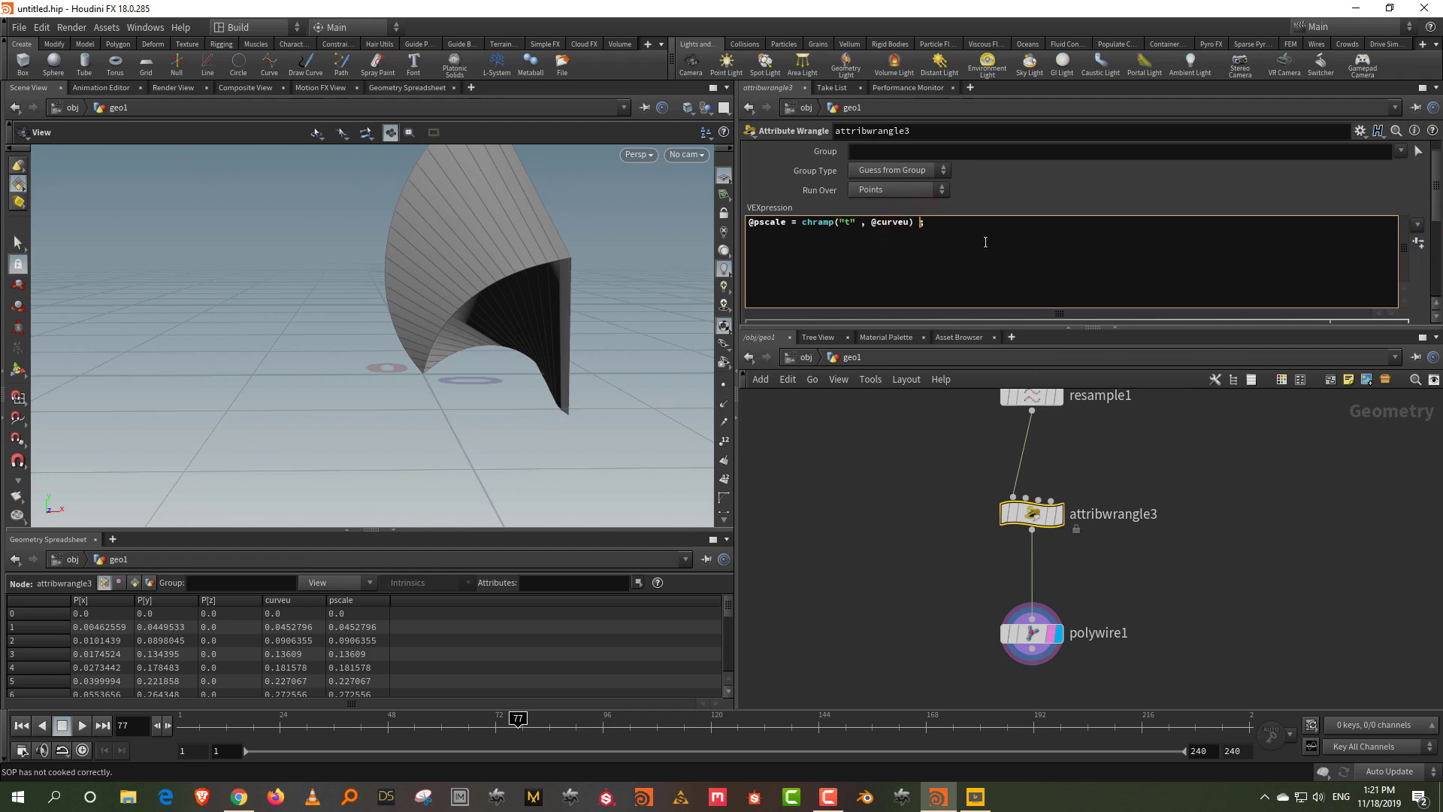
type("* ch(")
key("Escape")
type("\"m\"")
left_click(1254, 505)
- Create the M parameter on attribwrangle3 from its VEX code and set it to 0.047
left_click(1417, 242)
scroll(1129, 194, "down", 1)
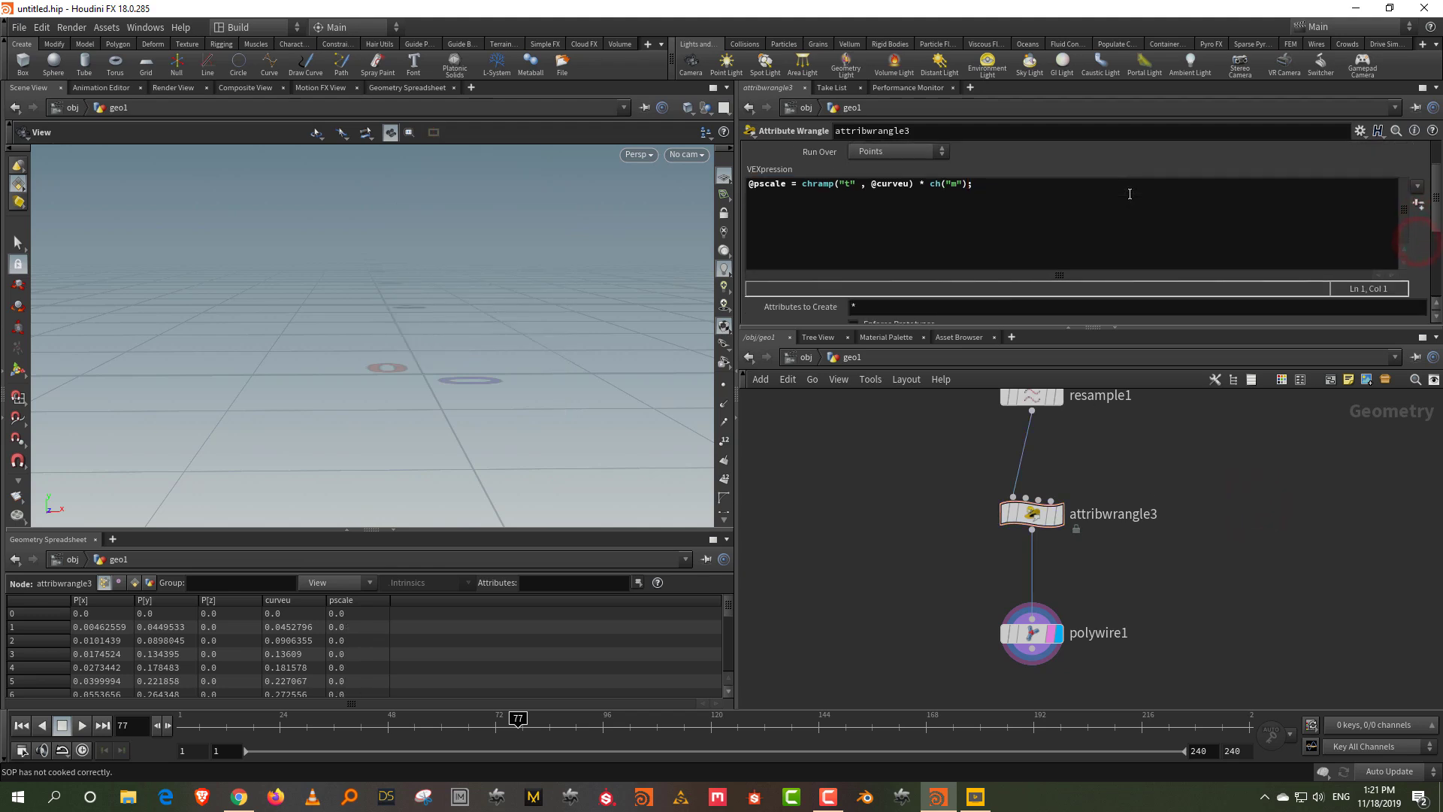
scroll(813, 319, "down", 3)
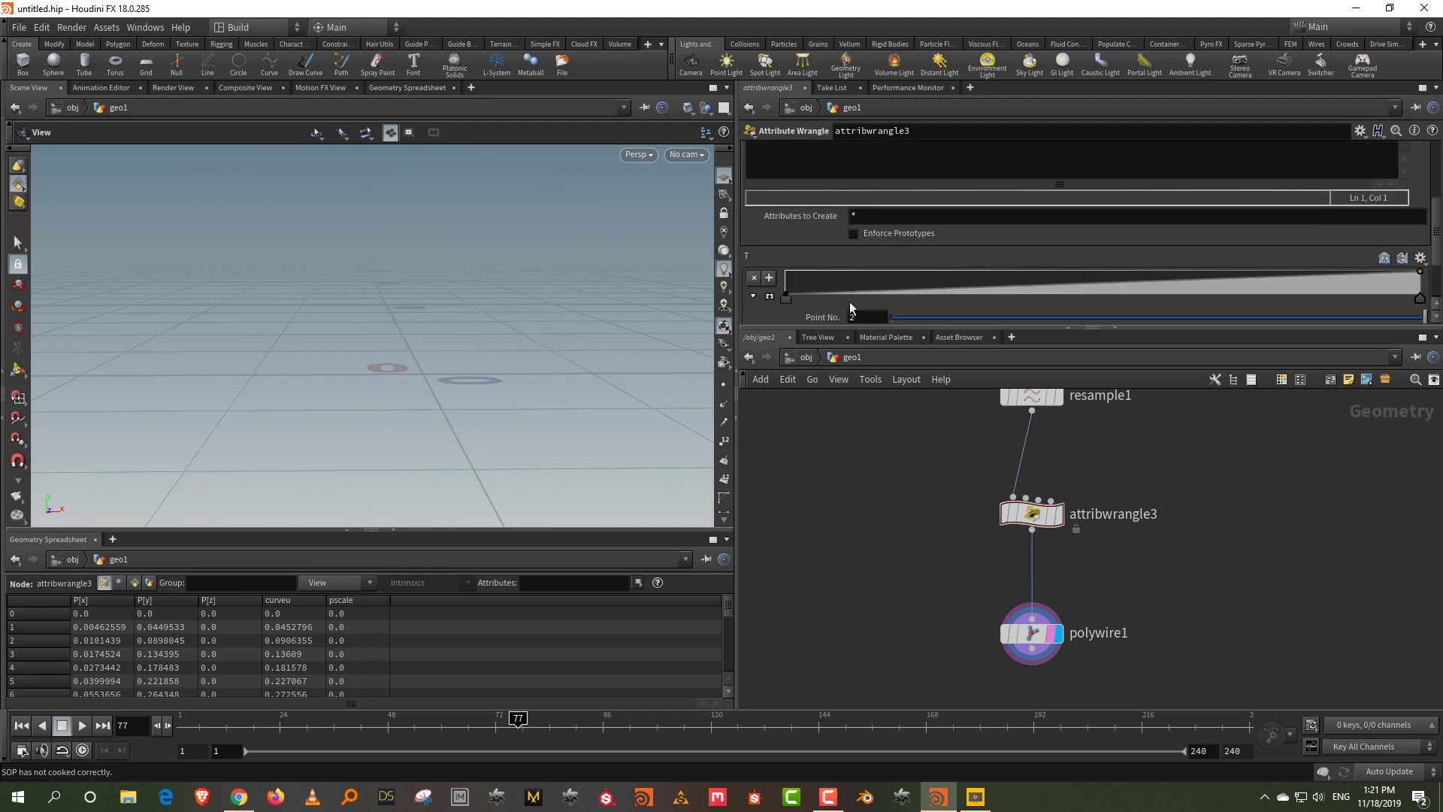
scroll(913, 324, "down", 1)
left_click_drag(941, 314, 961, 319)
- Set the T ramp's first point to value 1 and its last point to value 0
left_click_drag(785, 215, 790, 195)
left_click(1417, 197)
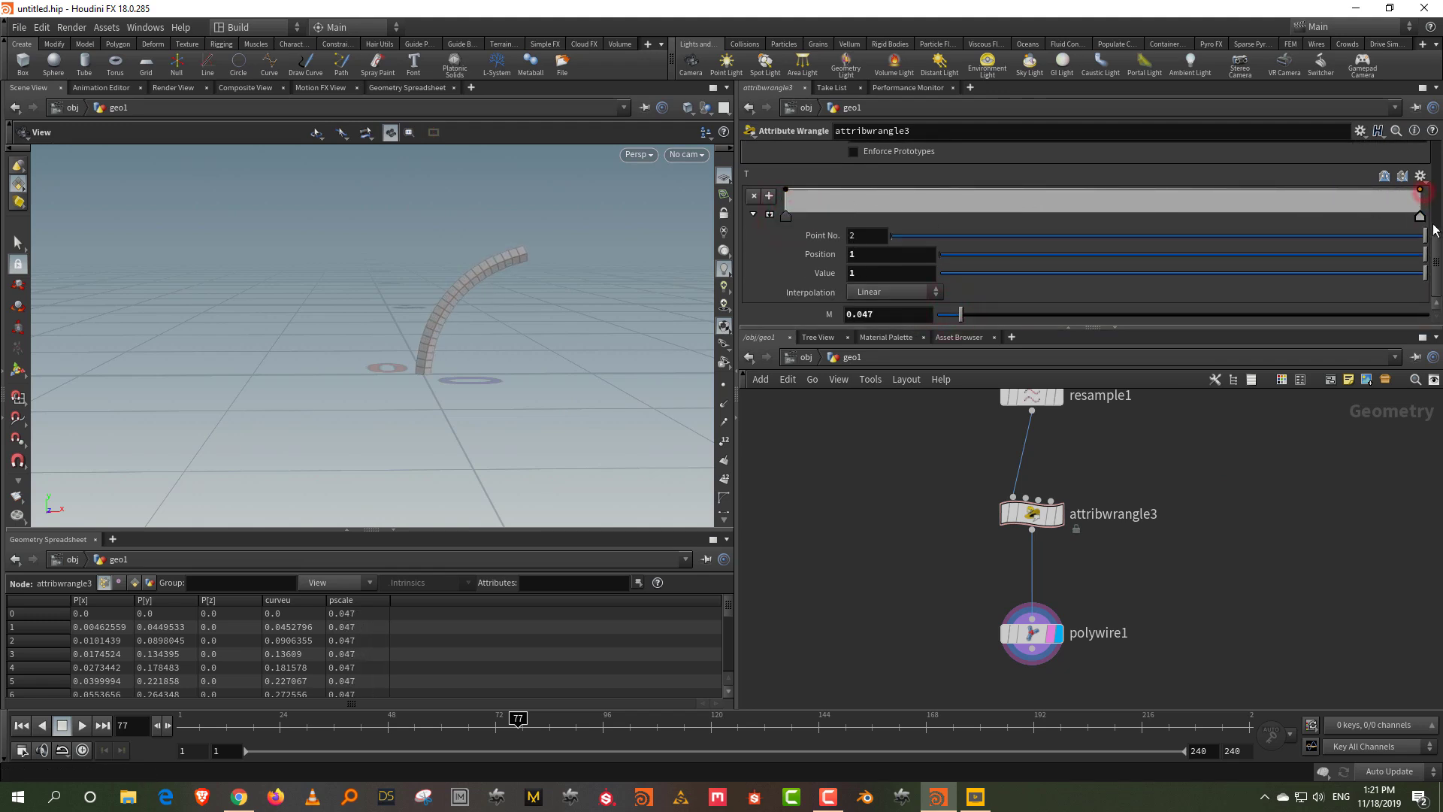
left_click_drag(1420, 194, 1420, 217)
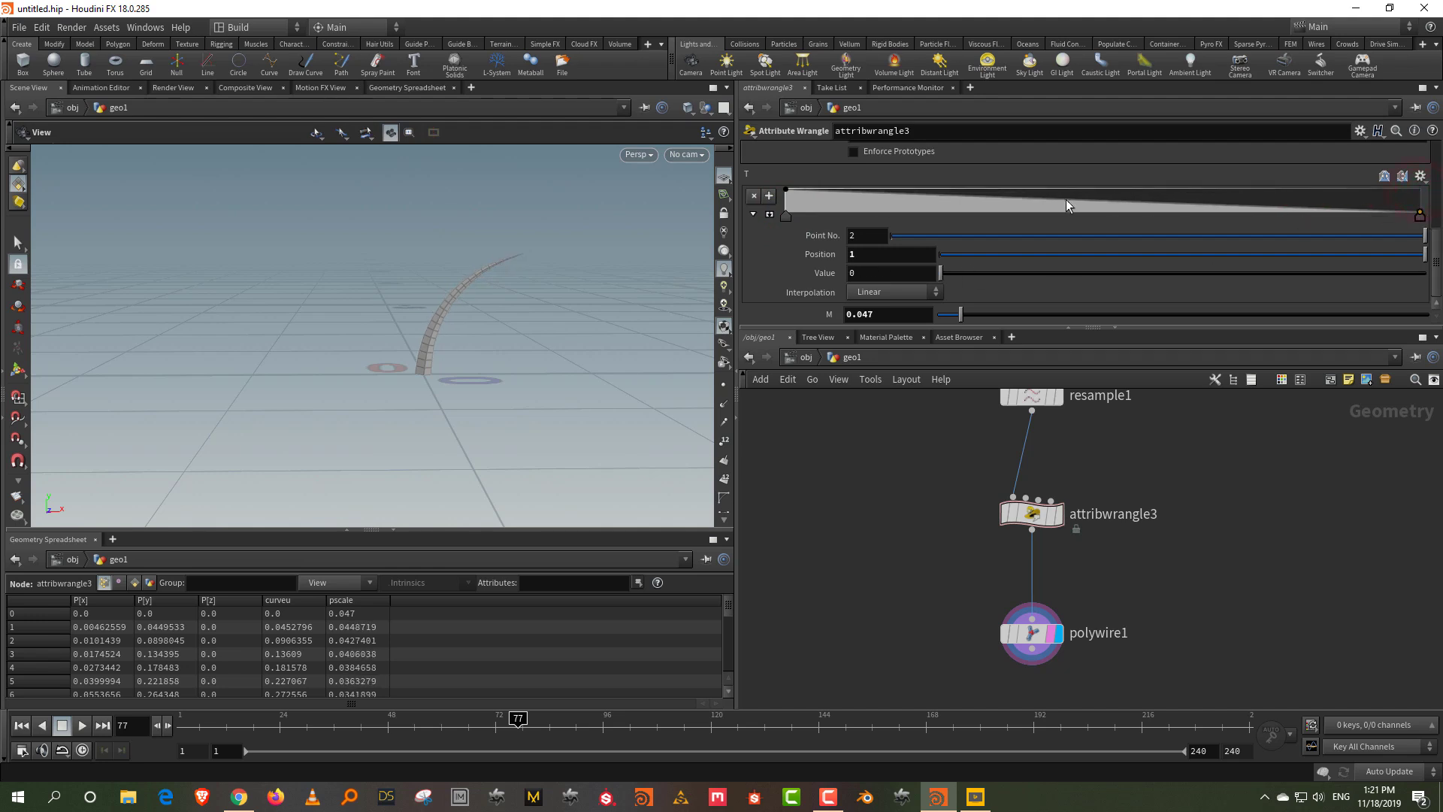
- Add two T ramp points, a dip about 30% along and a peak at position 0.55 with value 0.93, and select polywire1
left_click(989, 194)
left_click_drag(983, 191, 977, 204)
left_click_drag(1130, 214, 1135, 193)
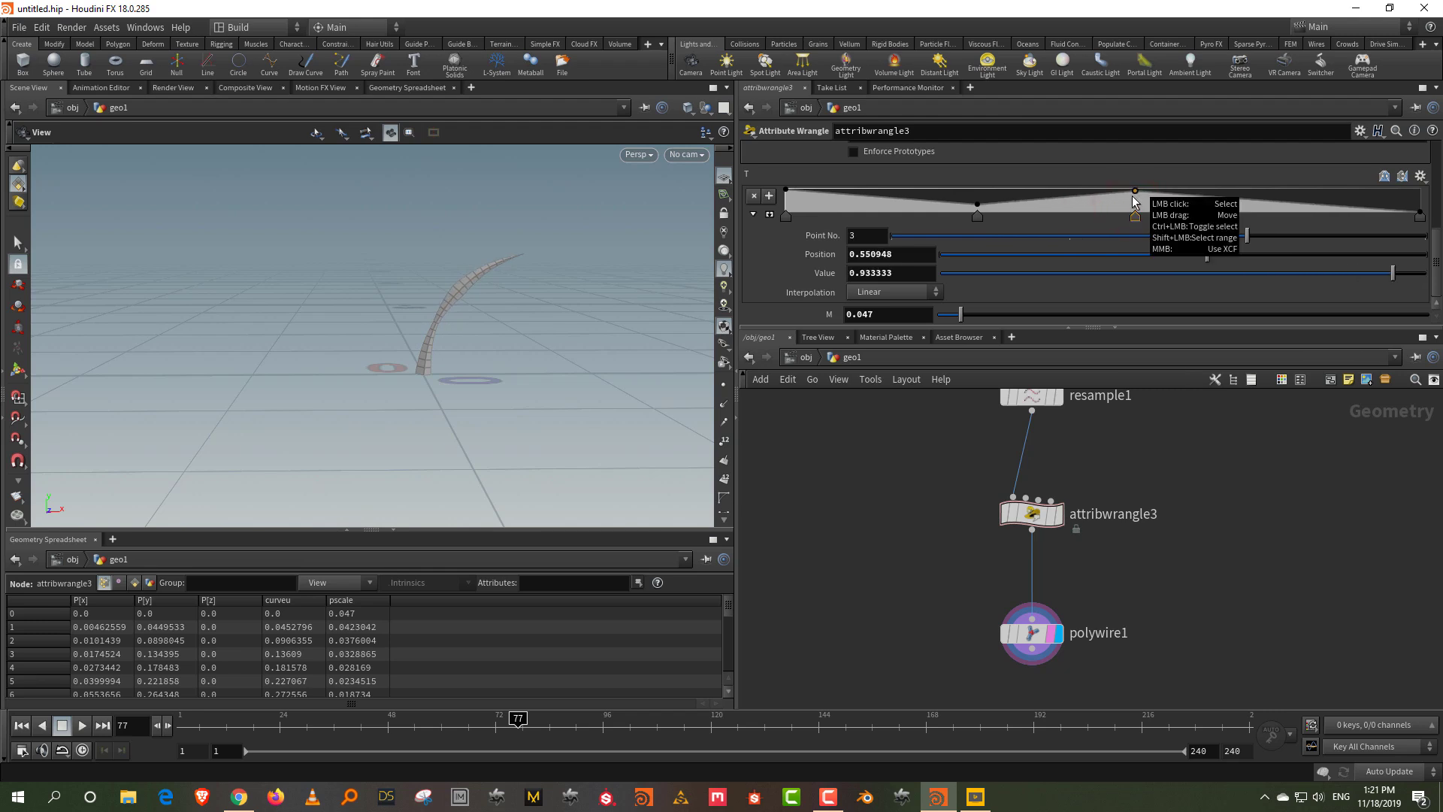
left_click_drag(907, 594, 1097, 670)
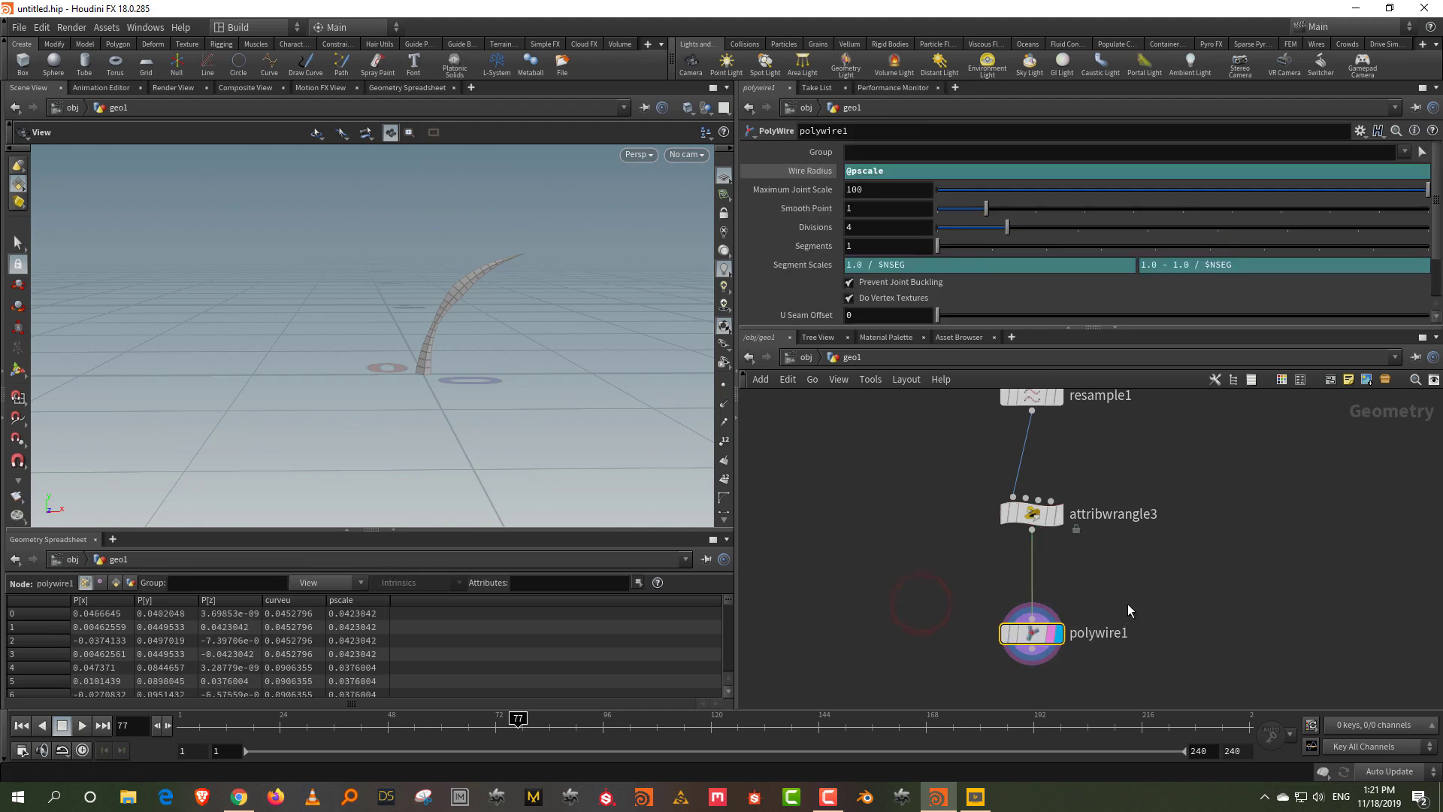
- Delete the polywire1 node and add a Box node beside attribwrangle3
key("Delete")
middle_click_drag(915, 555, 938, 560)
key("Tab")
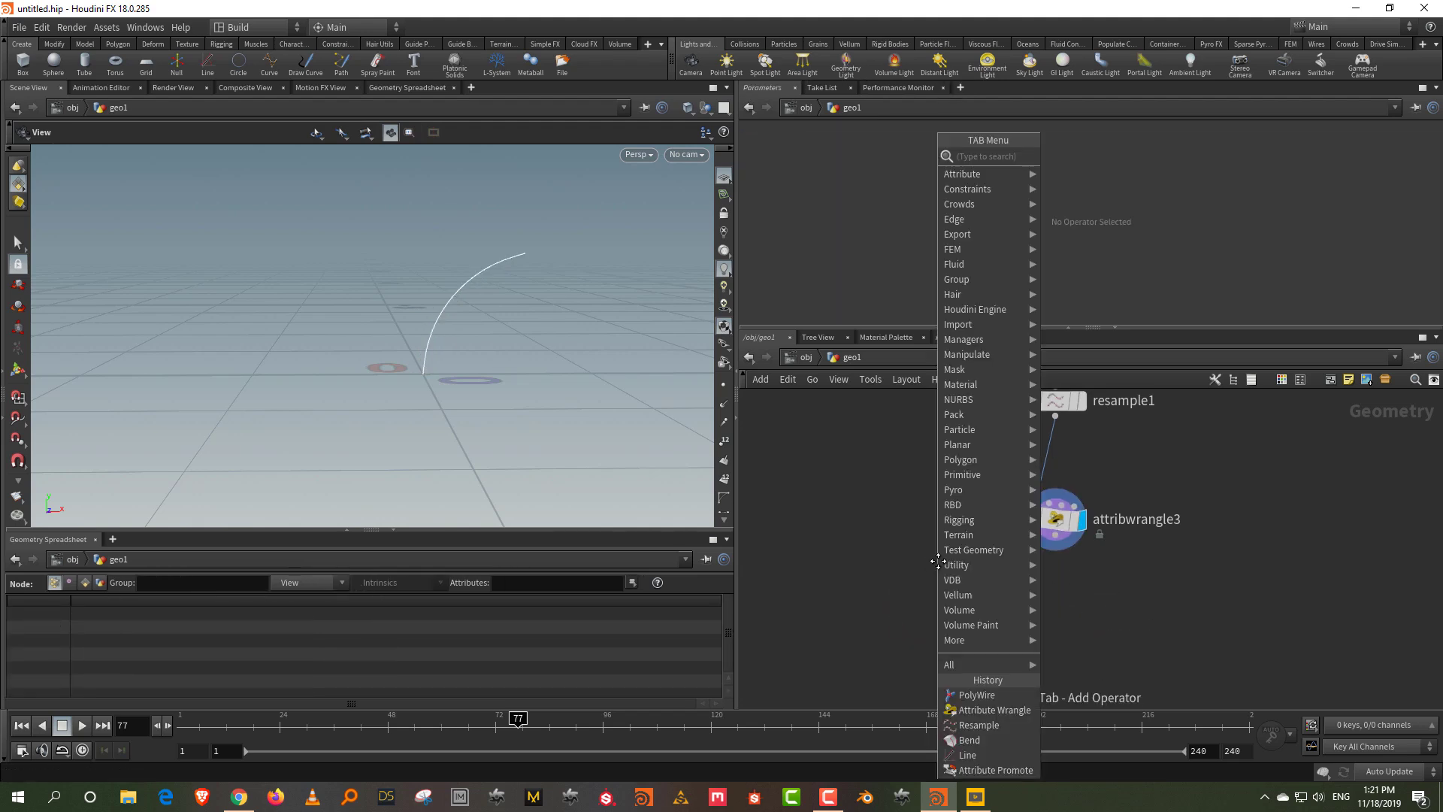
type("box")
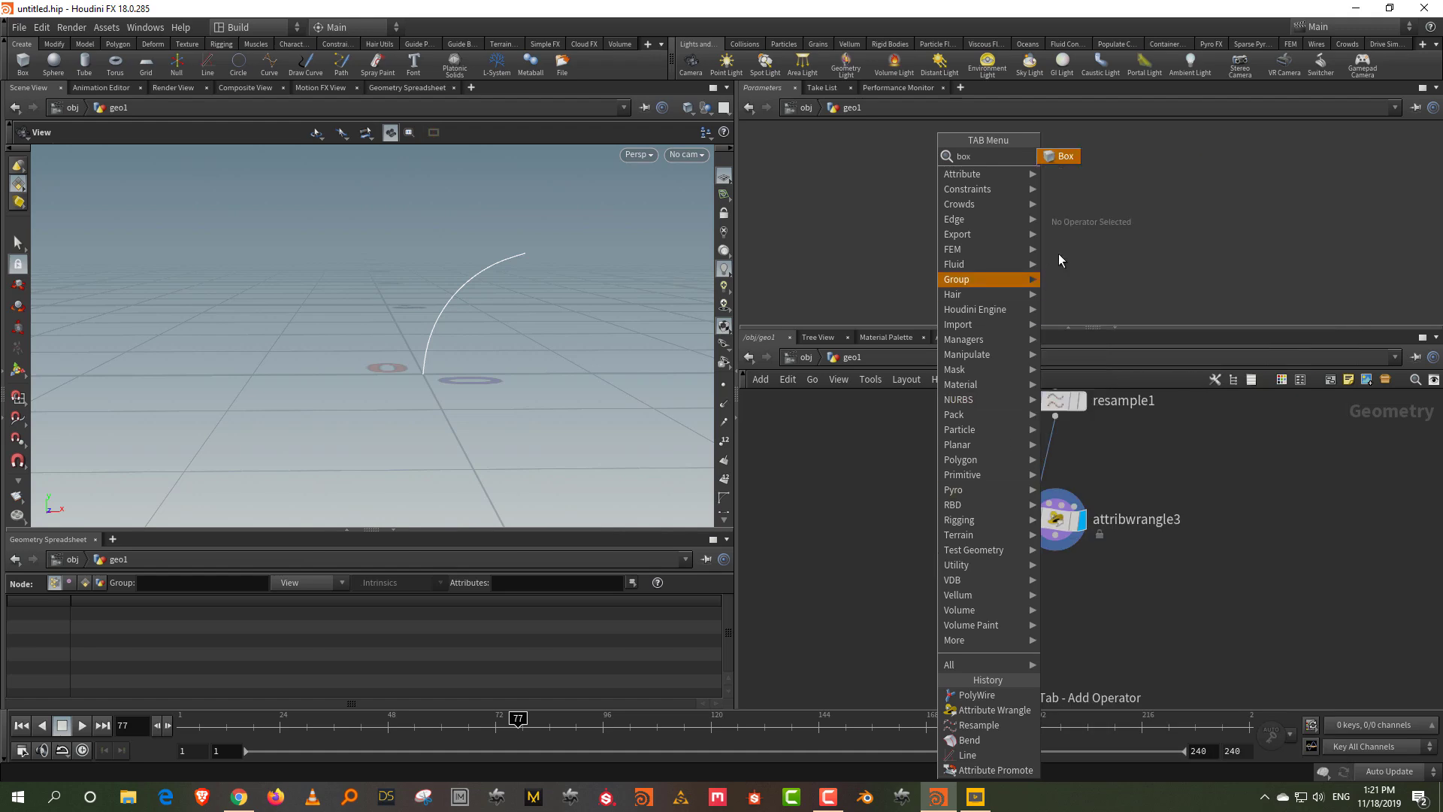
left_click(1066, 156)
left_click(885, 552)
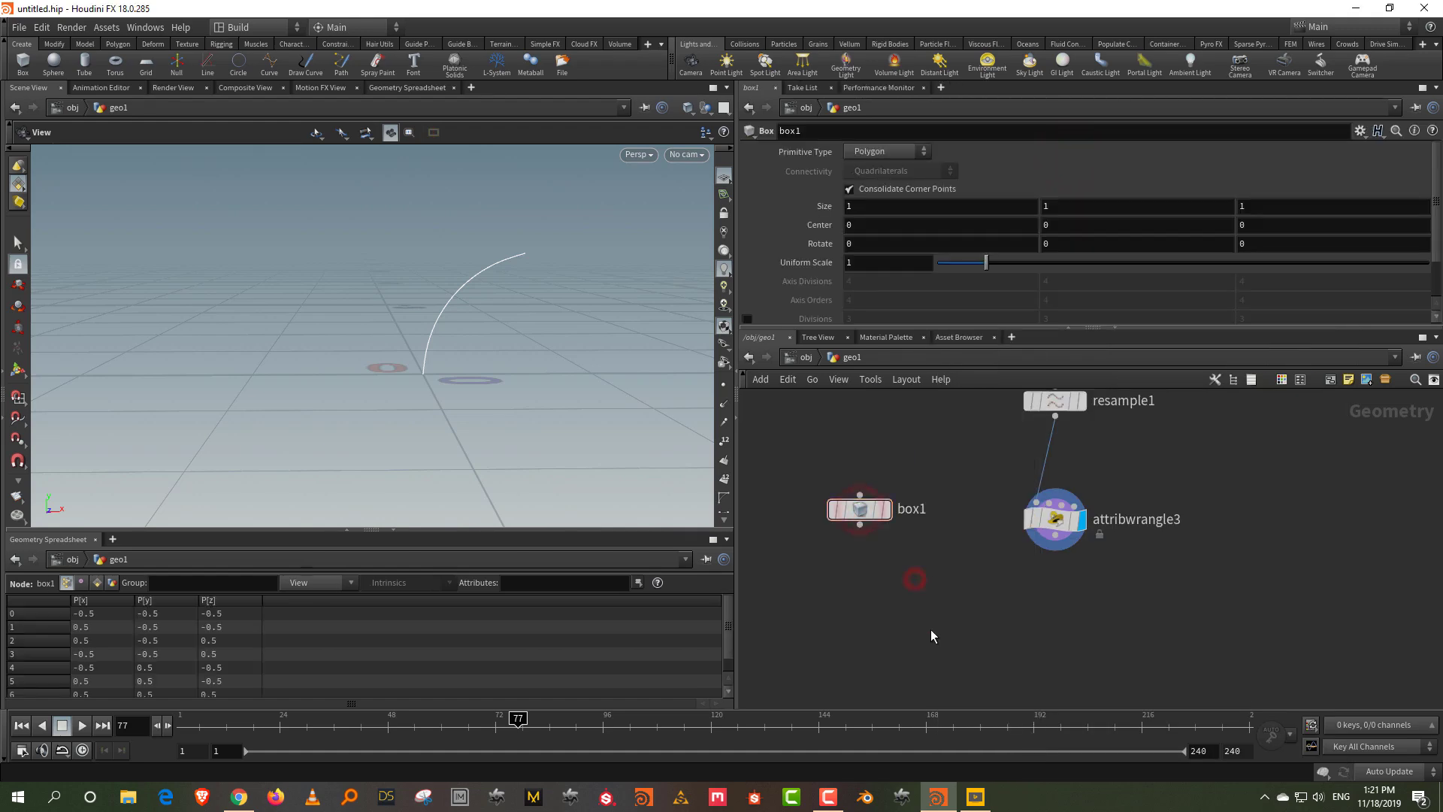
- Add a Copy to Points node below the box and attribwrangle3 nodes
key("Tab")
type("cop")
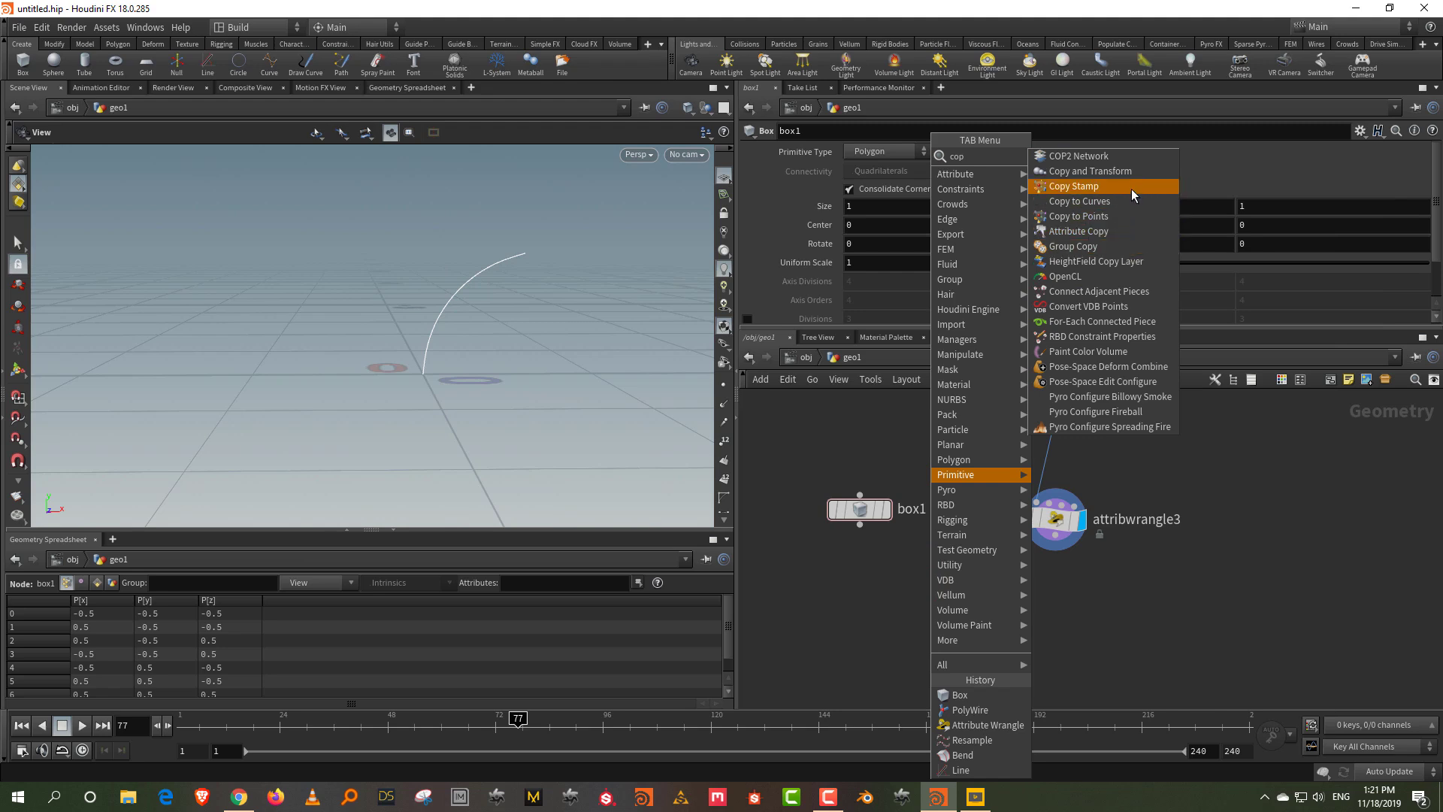
left_click(1122, 216)
left_click(970, 645)
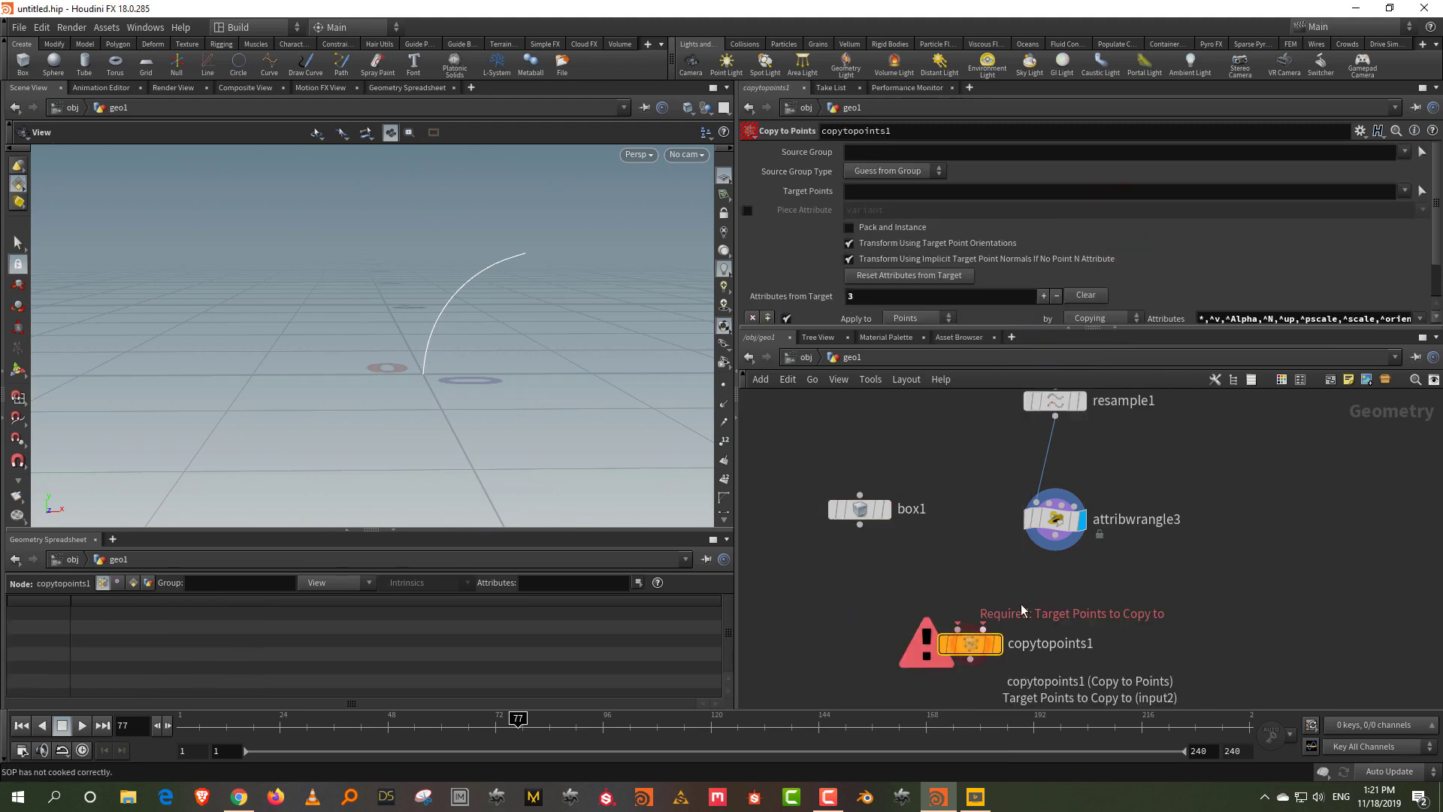
- Add an Orientation Along Curve node directly below attribwrangle3
key("Tab")
type("orien")
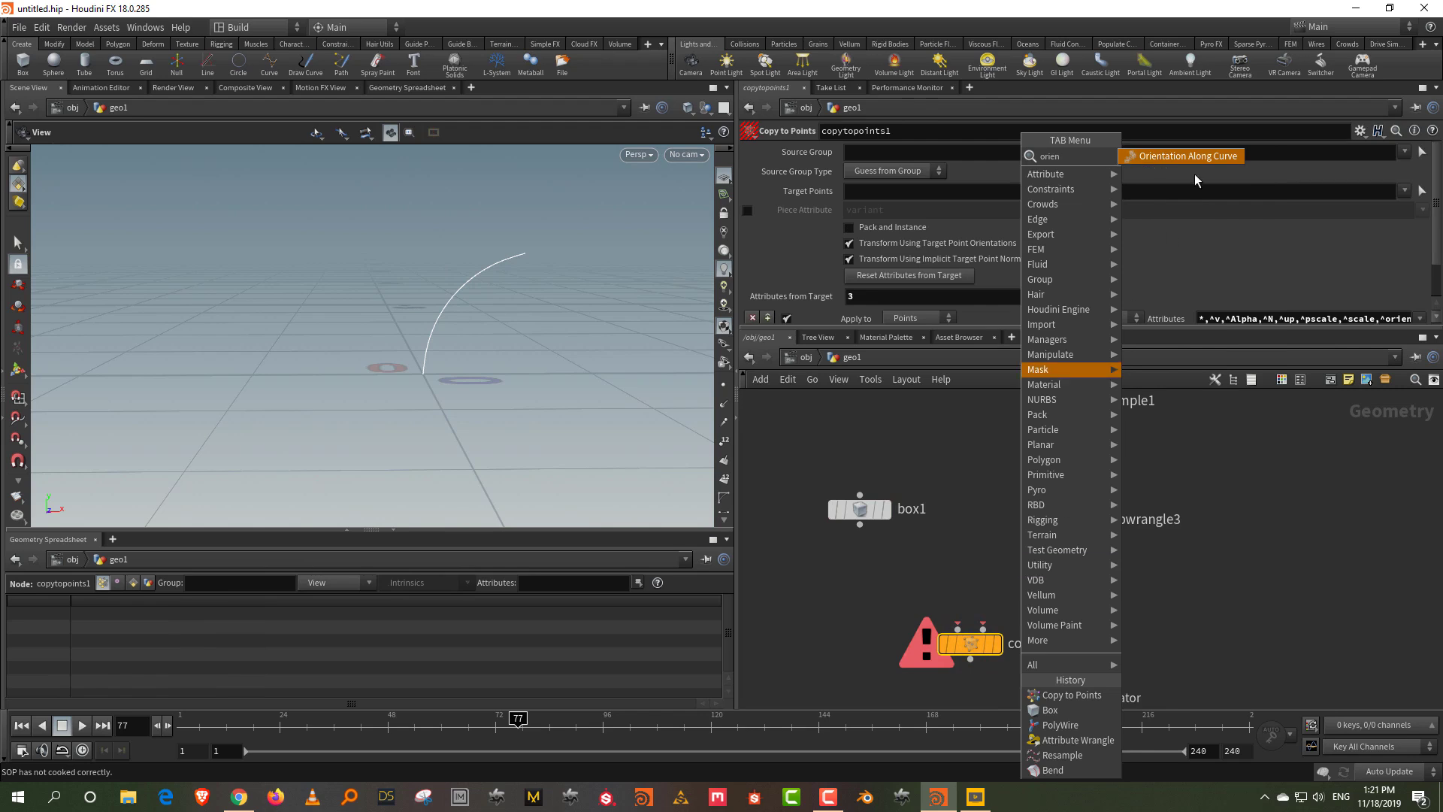
left_click(1203, 157)
left_click(1057, 606)
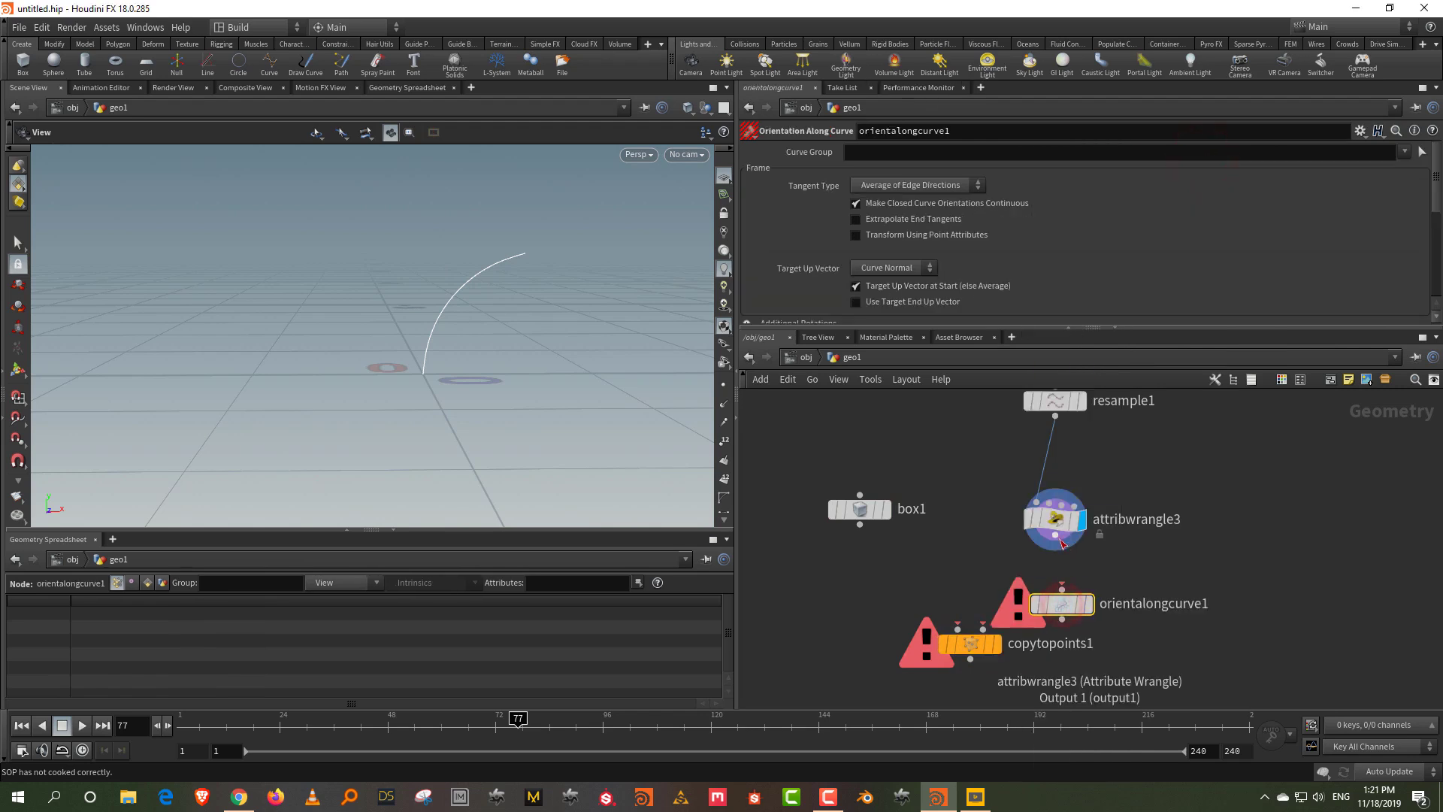
- Wire the box and attribwrangle3, through orientalongcurve1, into copytopoints1, display the result, and tidy the node layout
left_click_drag(859, 525, 958, 629)
left_click(969, 643)
left_click(995, 644)
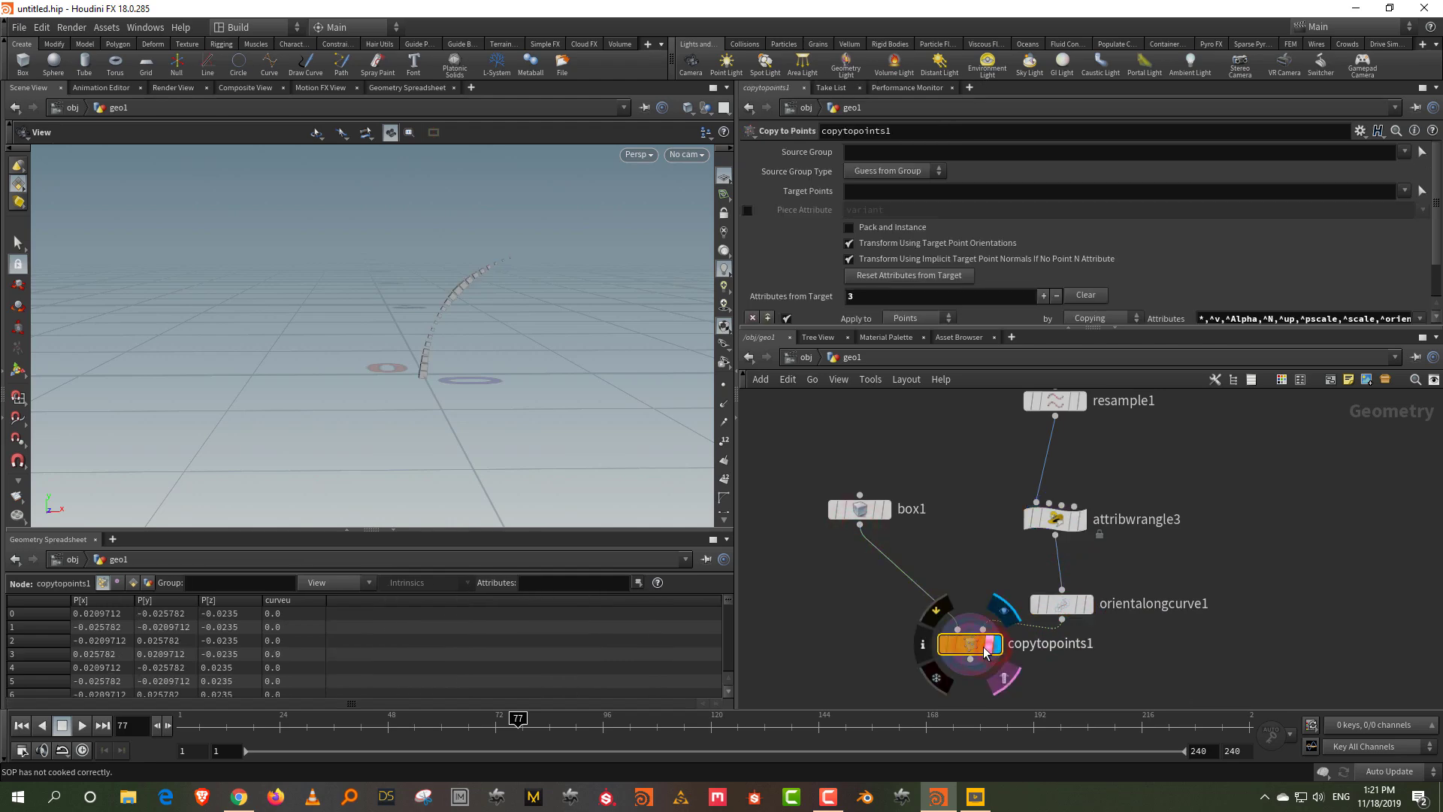
right_click_drag(454, 367, 499, 190)
middle_click_drag(499, 190, 415, 318)
left_click_drag(456, 311, 398, 355)
key("l")
- Raise the number of segments on the resample1 node to 32
left_click(1055, 518)
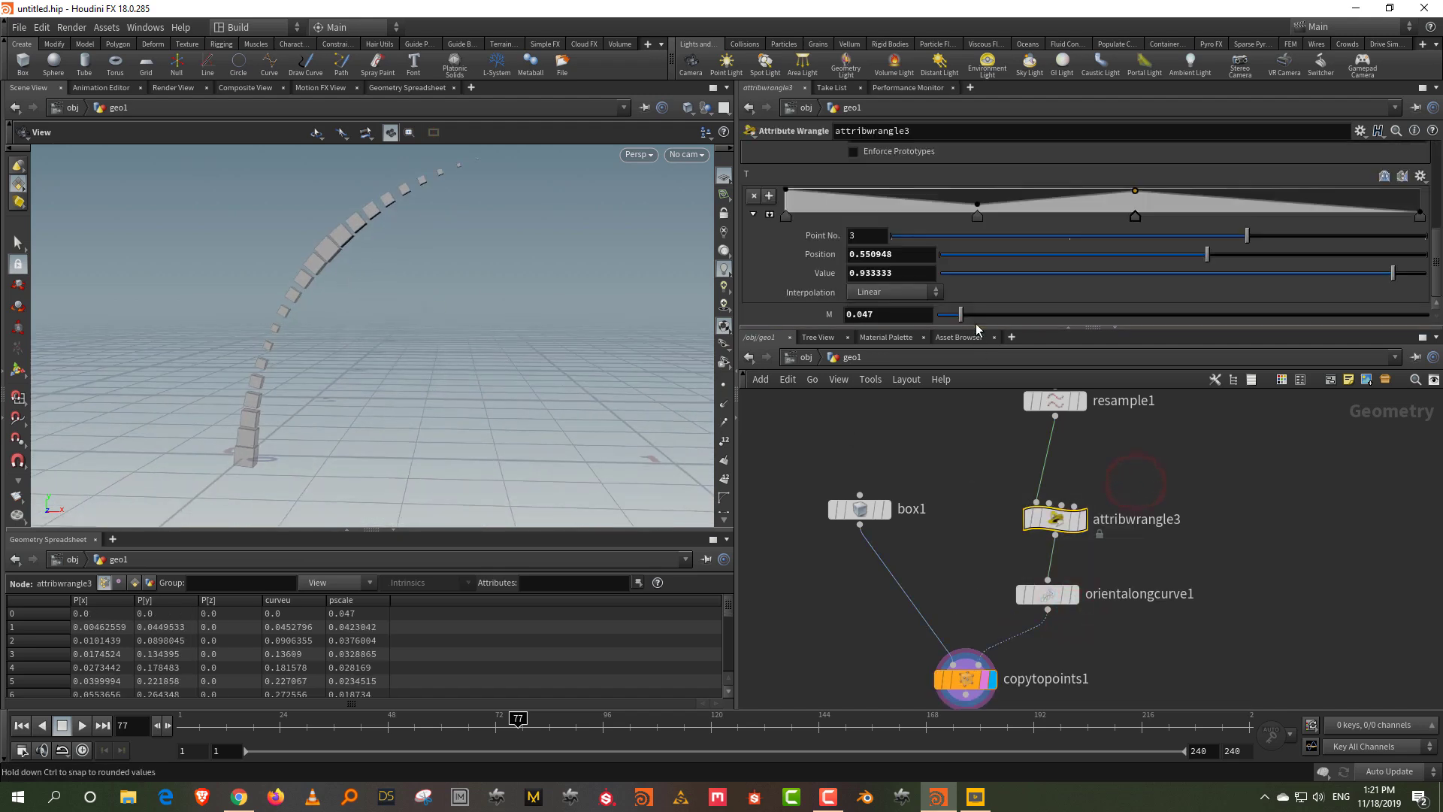
left_click_drag(976, 327, 940, 351)
left_click_drag(1139, 344, 1097, 354)
middle_click_drag(1172, 553, 1169, 687)
left_click_drag(1159, 648, 957, 558)
left_click_drag(1150, 257, 1247, 257)
- Switch resample1 from Maximum Segments to Maximum Segment Length and set the length to 0.031
left_click(890, 239)
left_click(891, 205)
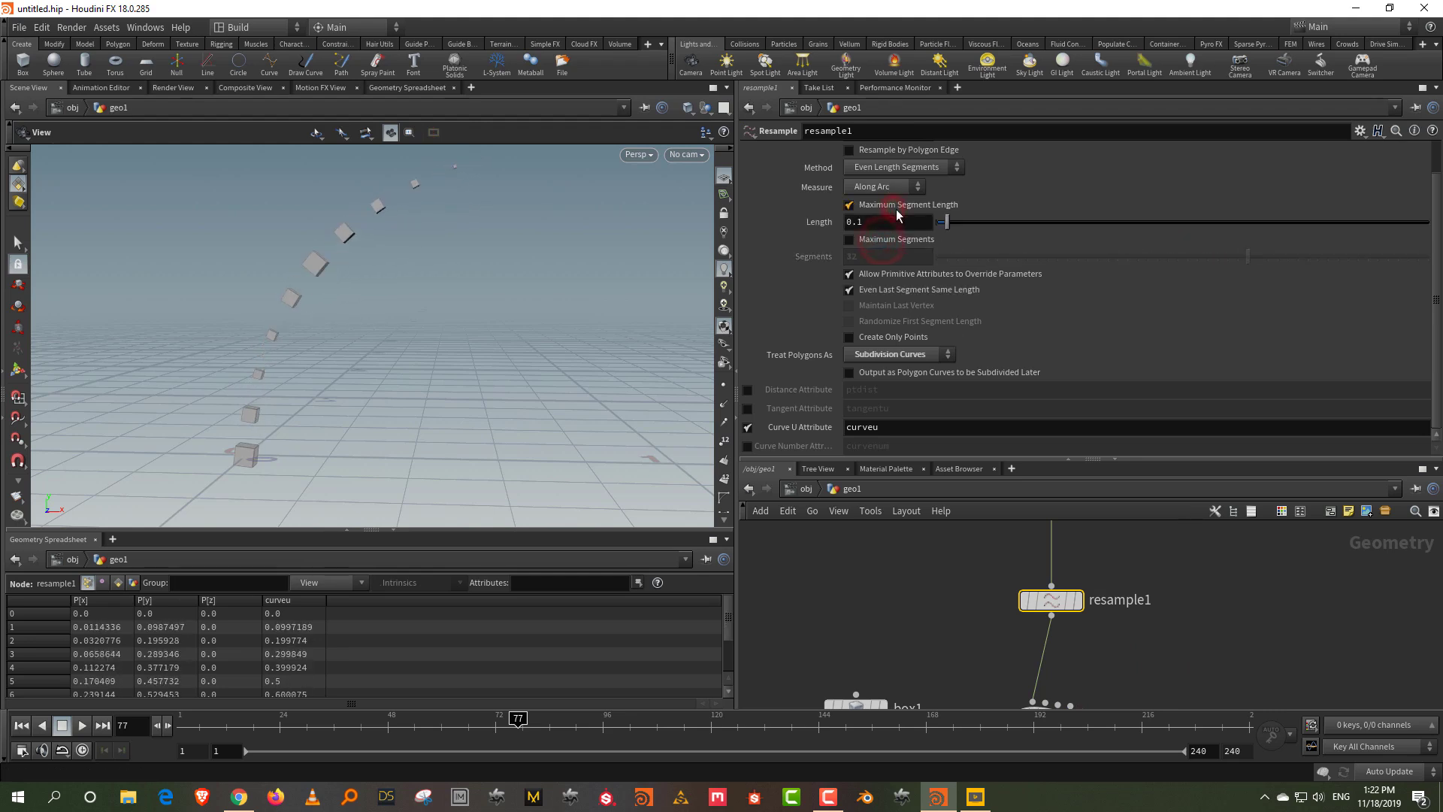
left_click_drag(948, 223, 940, 223)
left_click_drag(386, 293, 432, 283)
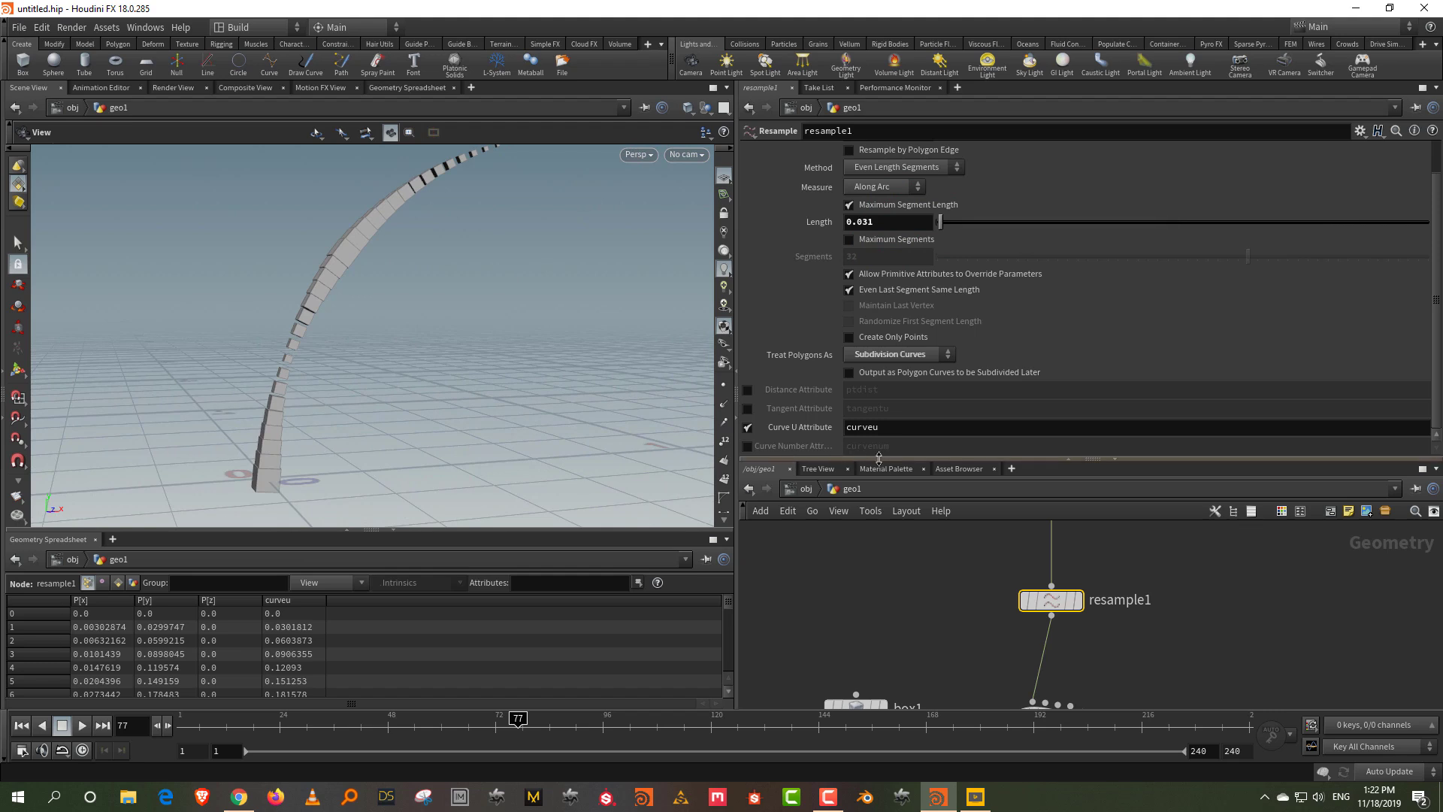
- Add a new Grid node in the empty area of the network, apart from the line chain
left_click_drag(887, 457, 901, 322)
scroll(911, 524, "down", 6)
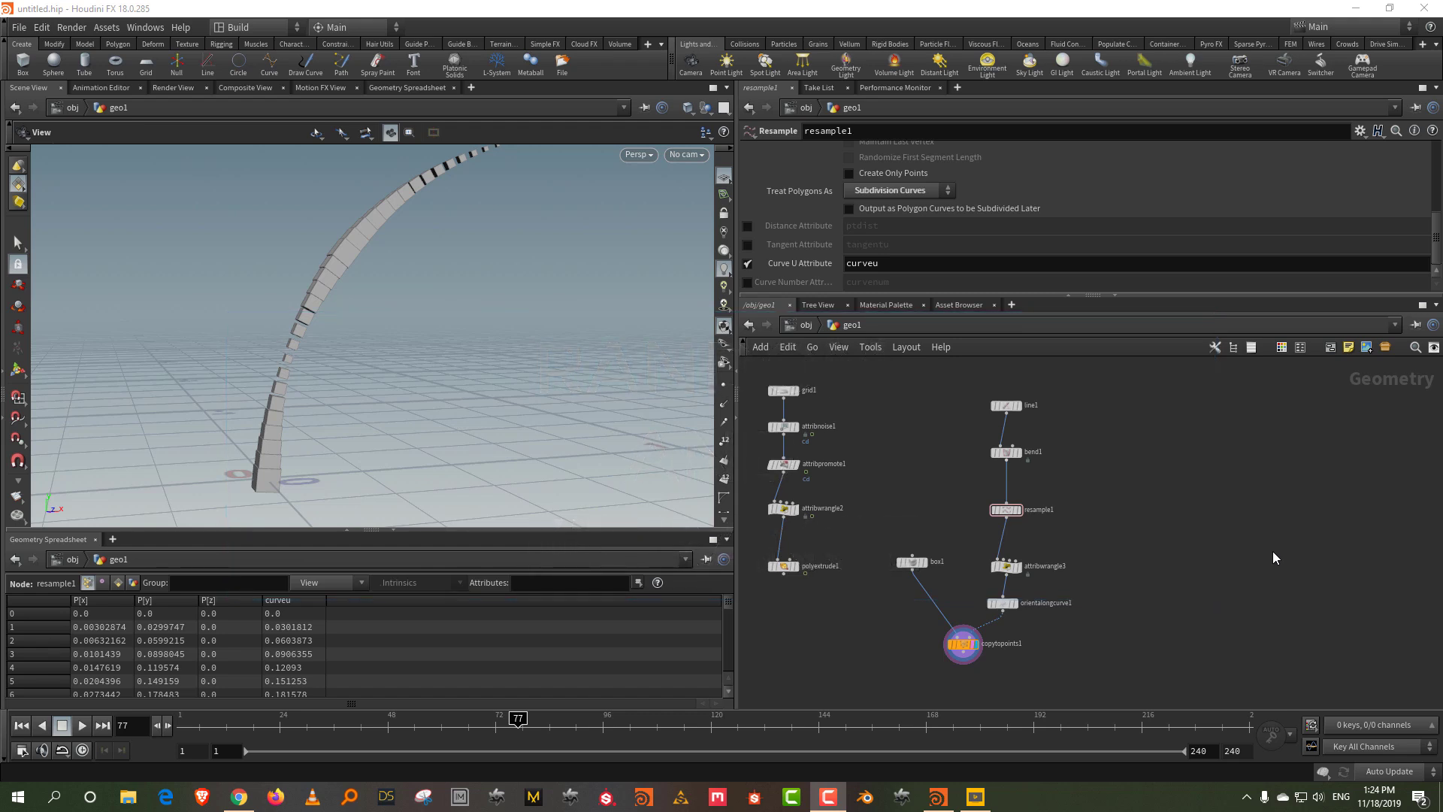
middle_click_drag(1206, 515, 1088, 534)
left_click_drag(1100, 468, 1116, 495)
key("Tab")
type("gri")
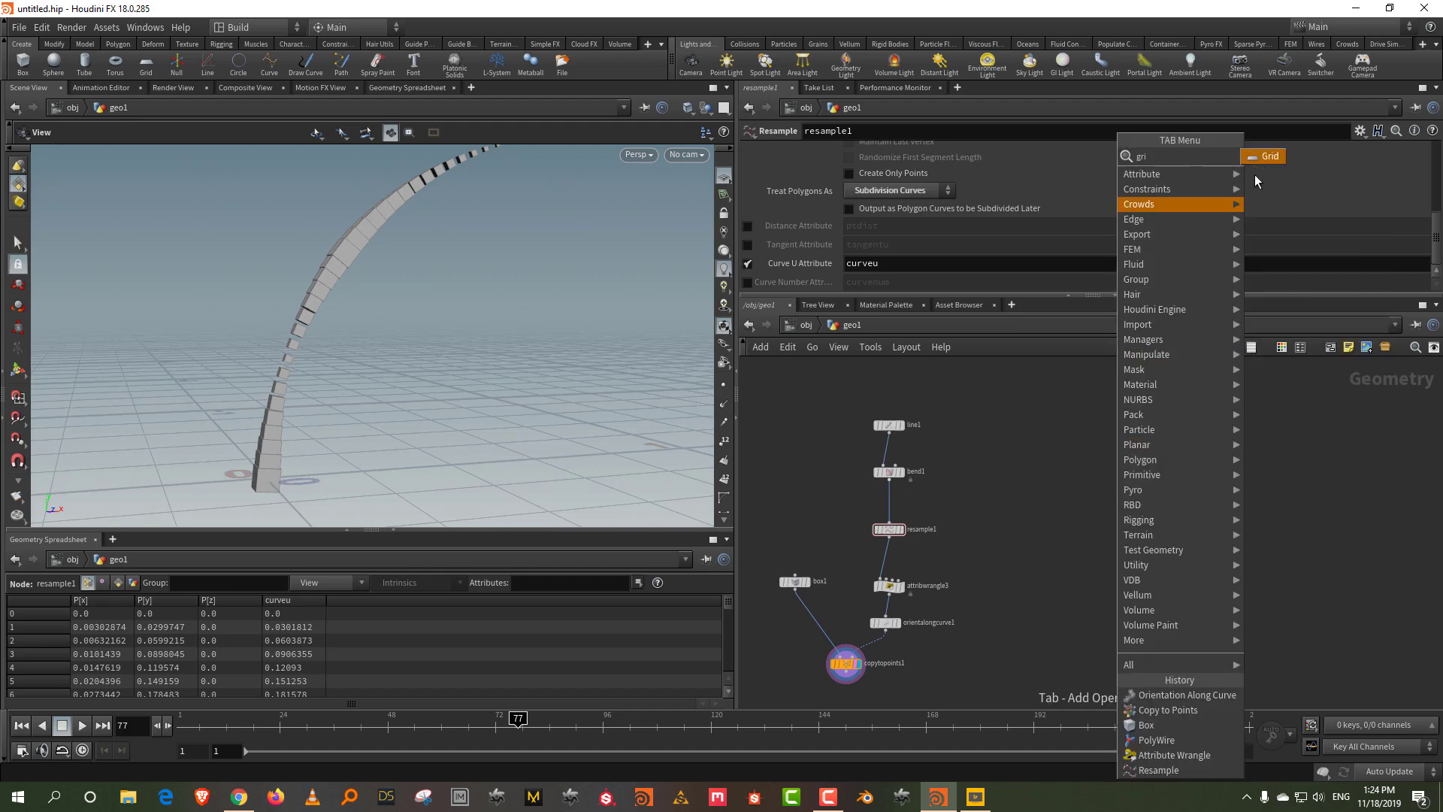
left_click(1271, 158)
left_click(1149, 435)
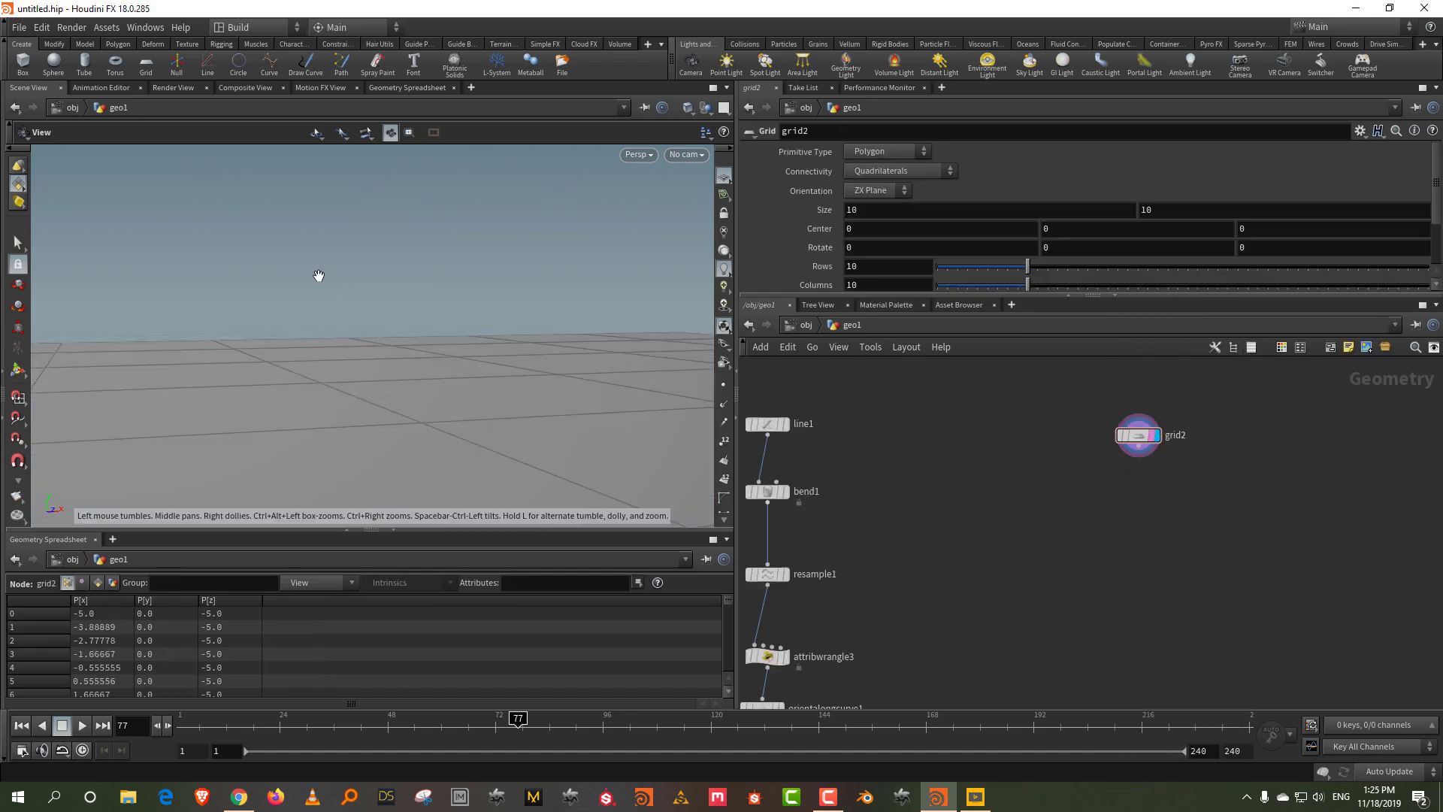
- Display and frame the new grid in the viewport and collapse the geometry spreadsheet pane
key("space+h")
key("space+g")
right_click_drag(364, 339, 381, 342)
middle_click_drag(392, 390, 388, 333)
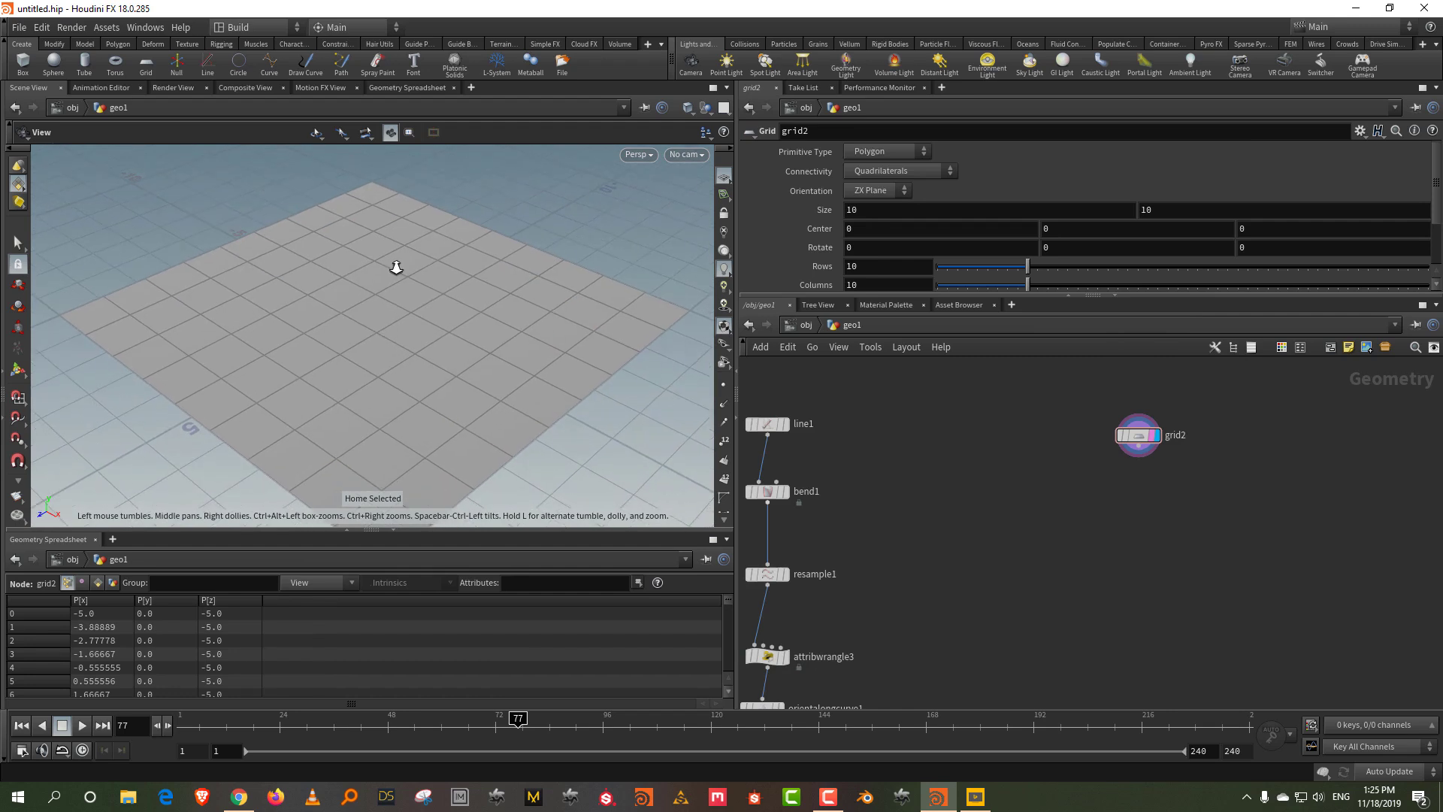
right_click_drag(397, 259, 393, 332)
left_click_drag(395, 533, 395, 702)
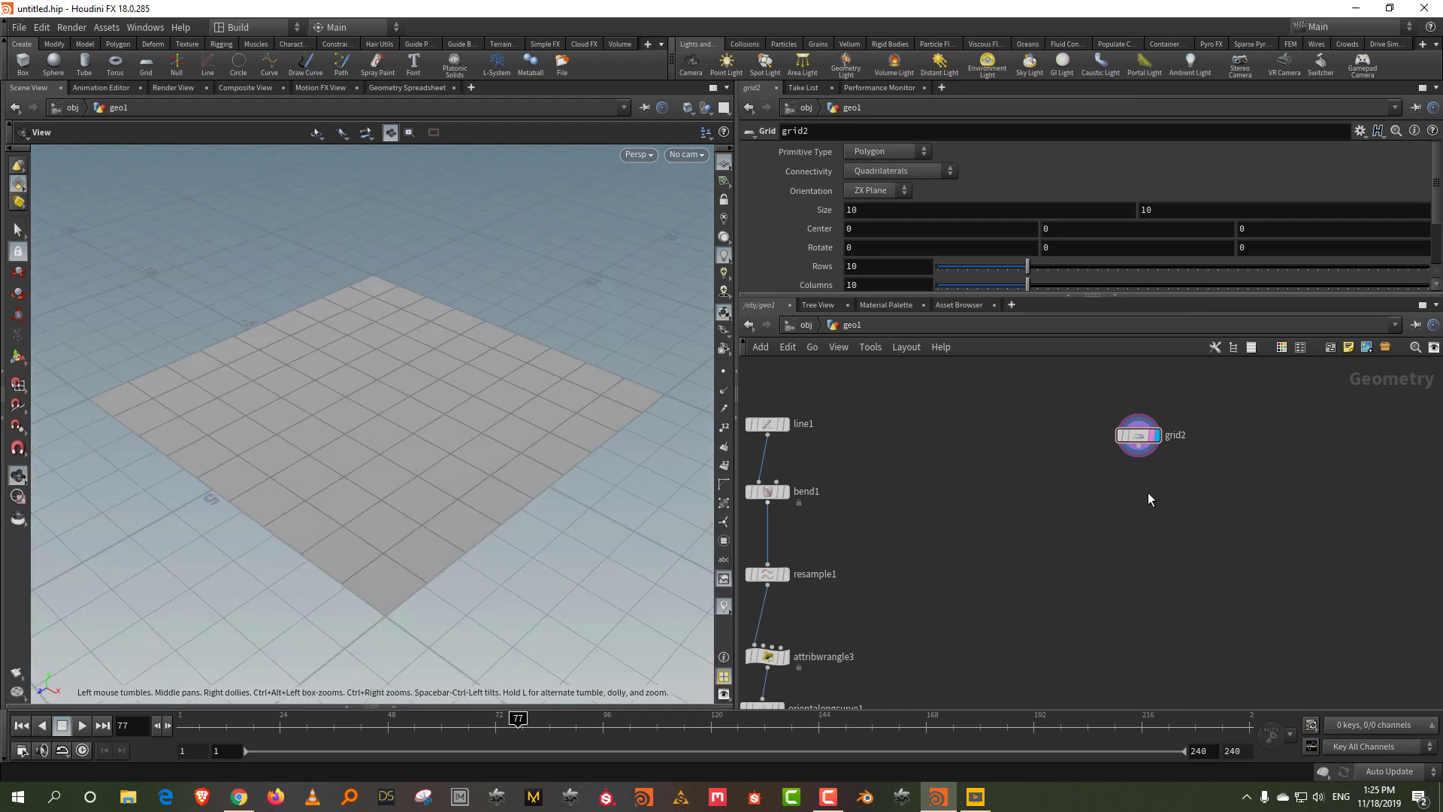
- Add an Attribute Wrangle below grid2, connect the grid to its first input, and display it
scroll(1143, 457, "up", 2)
key("Tab")
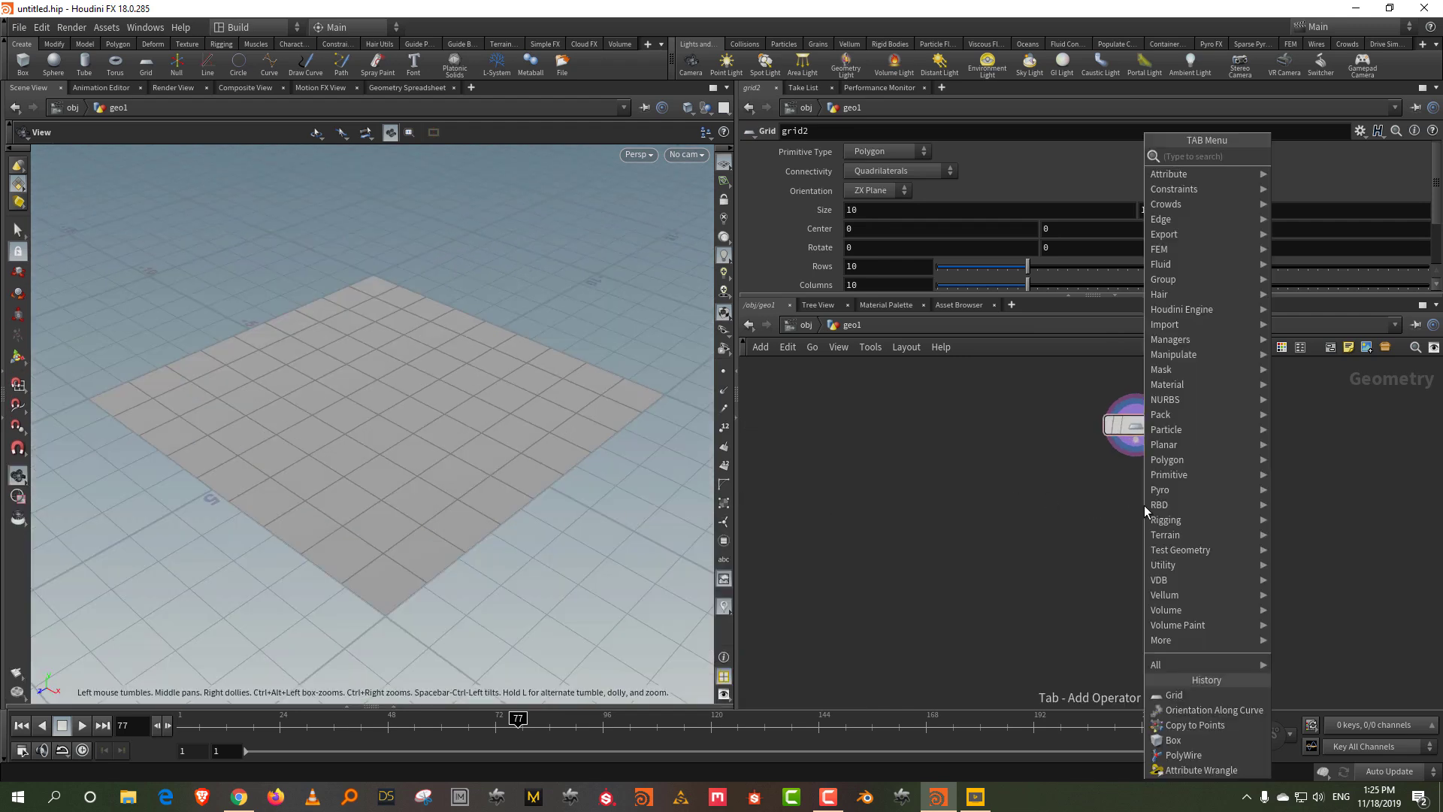
key("Escape")
key("Tab")
type("wrang")
left_click(1285, 155)
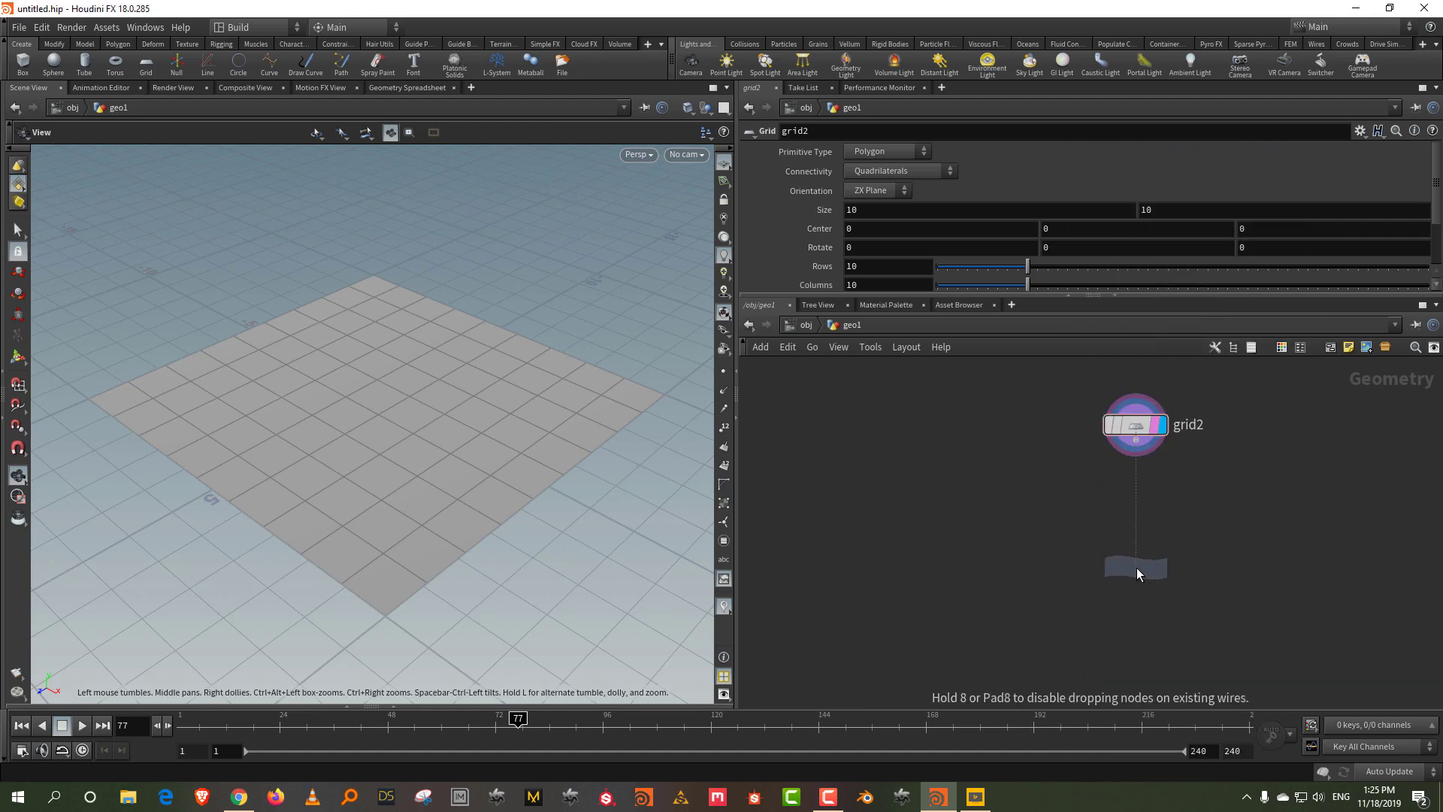
left_click(1136, 573)
left_click_drag(1135, 441, 1120, 551)
- Set attribwrangle4 to run over Primitives and enter the VEX expression "f@dist = 1;"
left_click(898, 212)
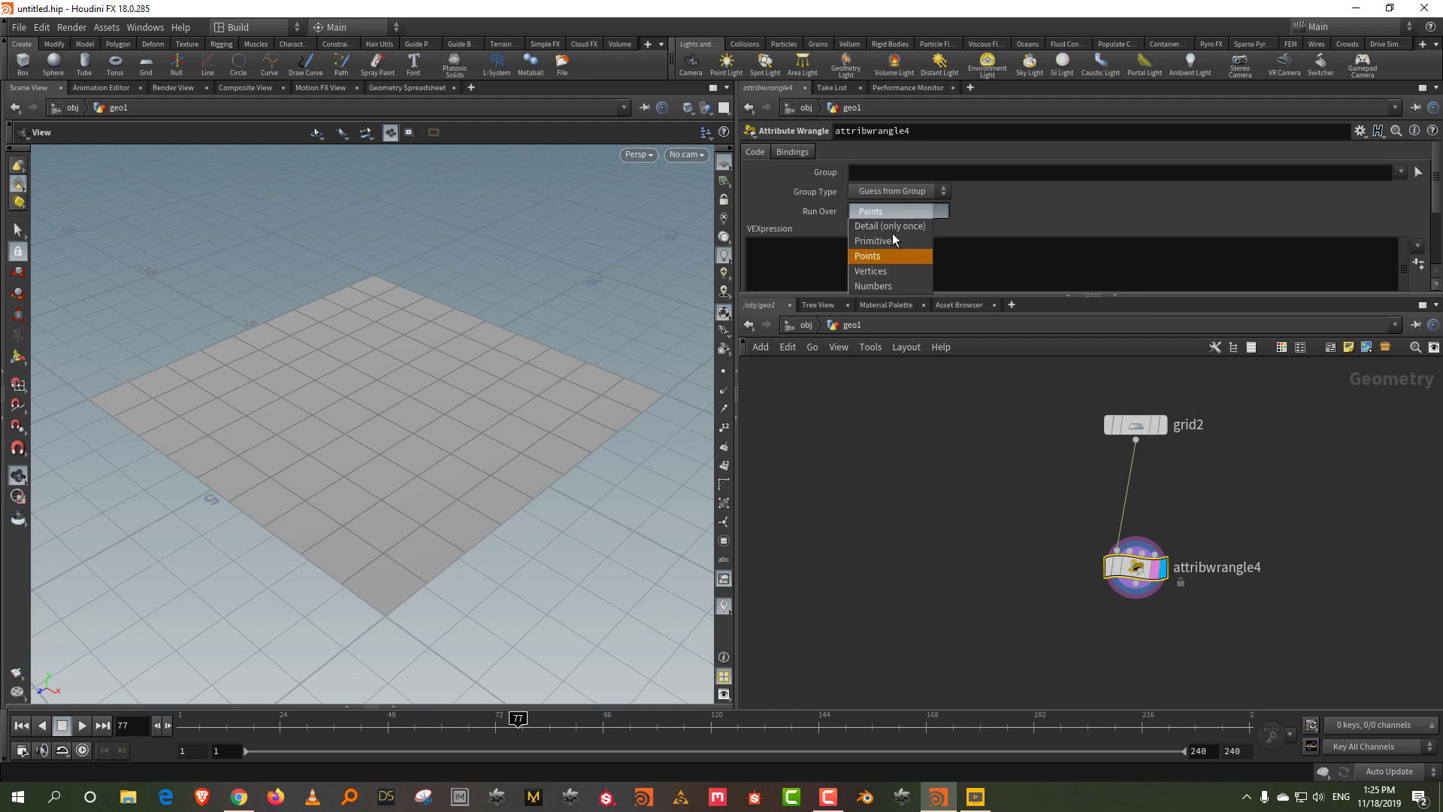
left_click(891, 239)
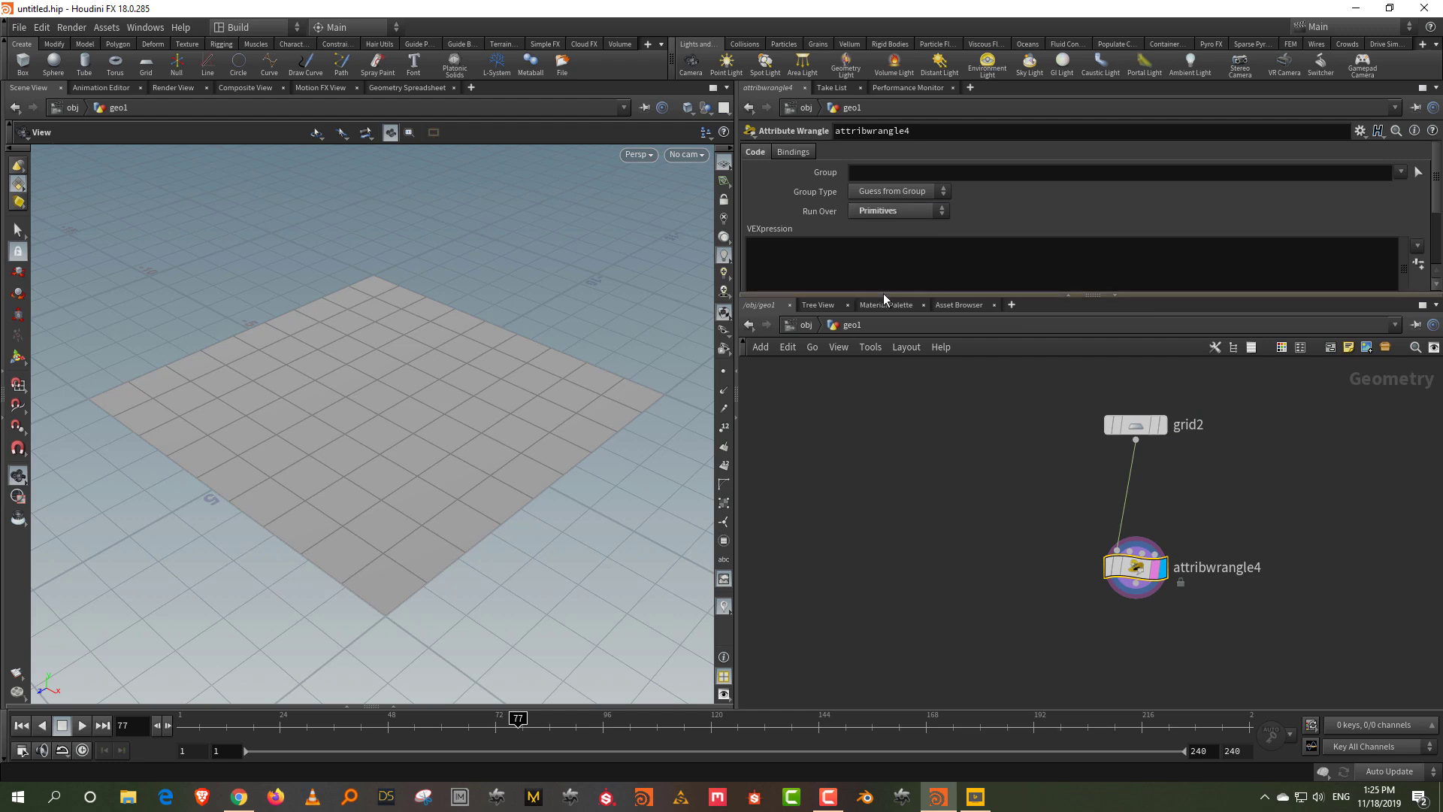
left_click_drag(882, 293, 882, 393)
left_click(840, 268)
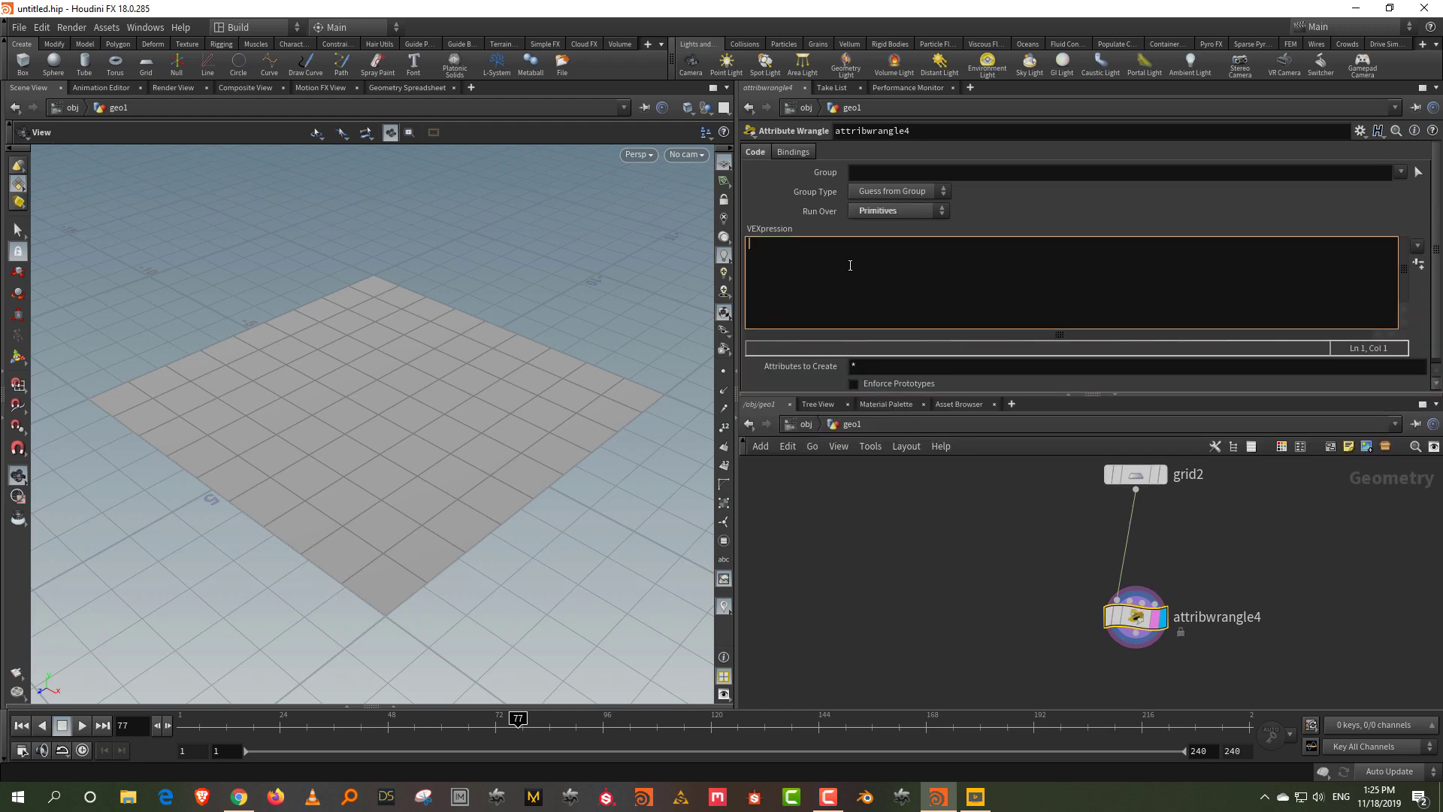
type("f")
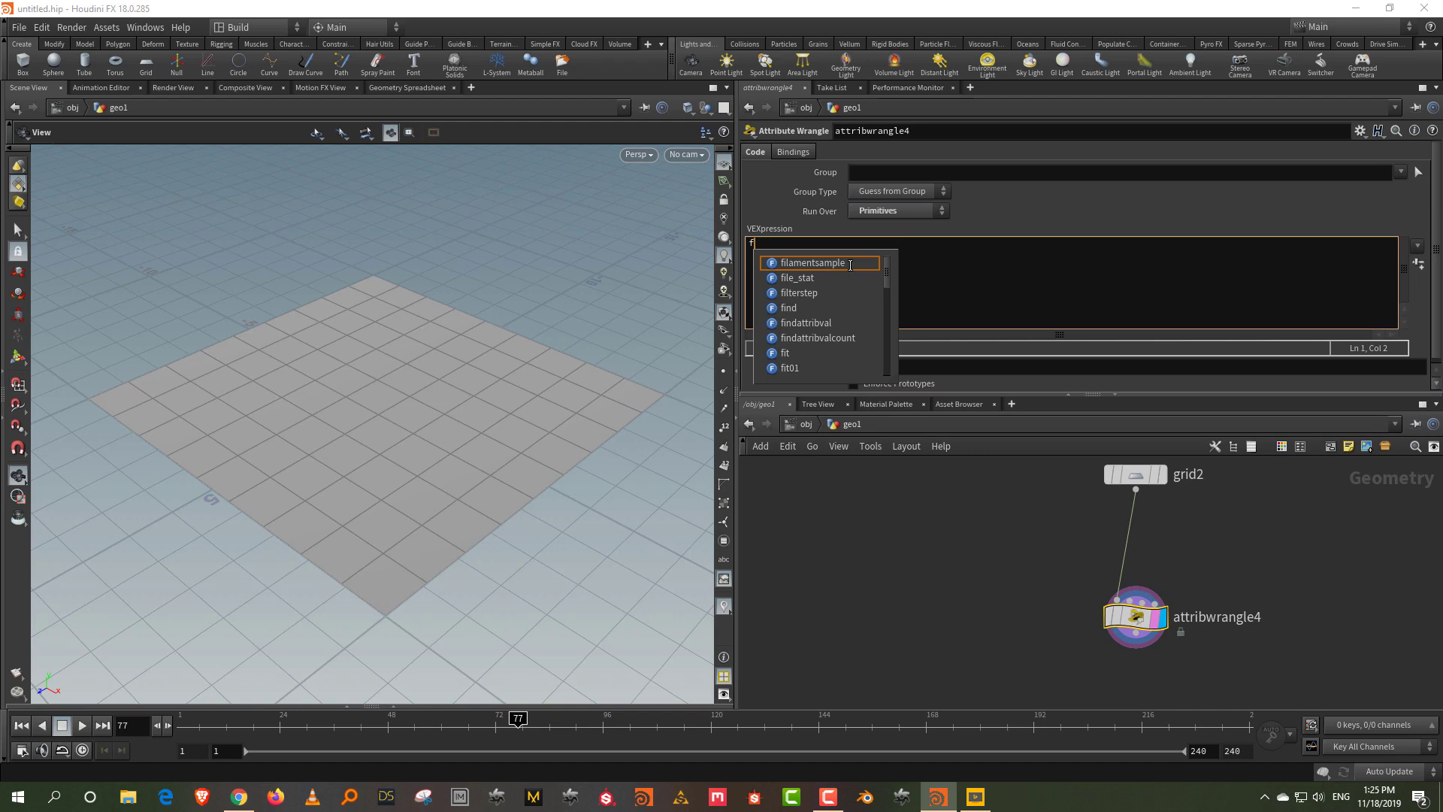
type("@dist")
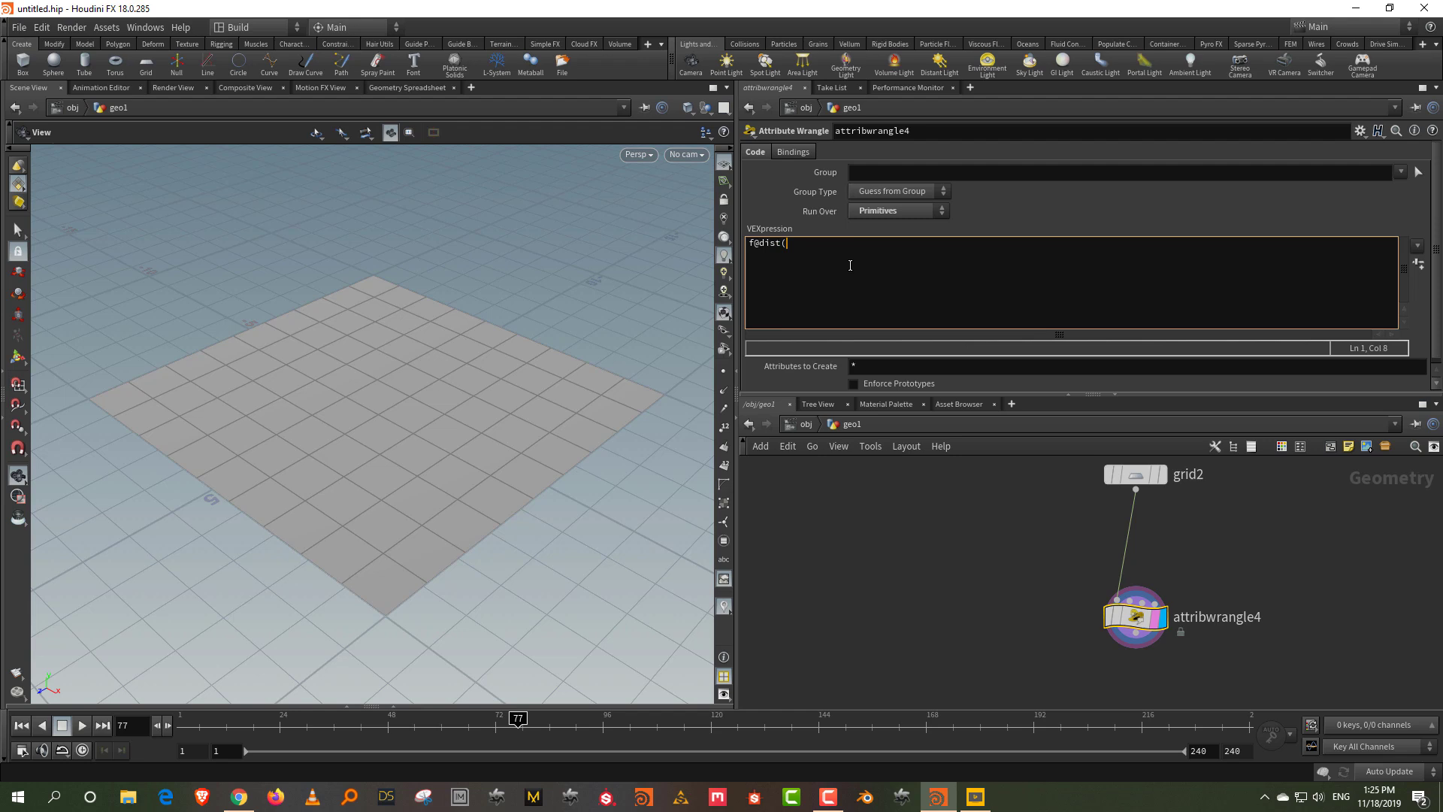
type(" = 1;")
- Add an Attribute VOP node beside the new grid chain, check its global parameters for the primitive number variable, and return to geo1
key("Tab")
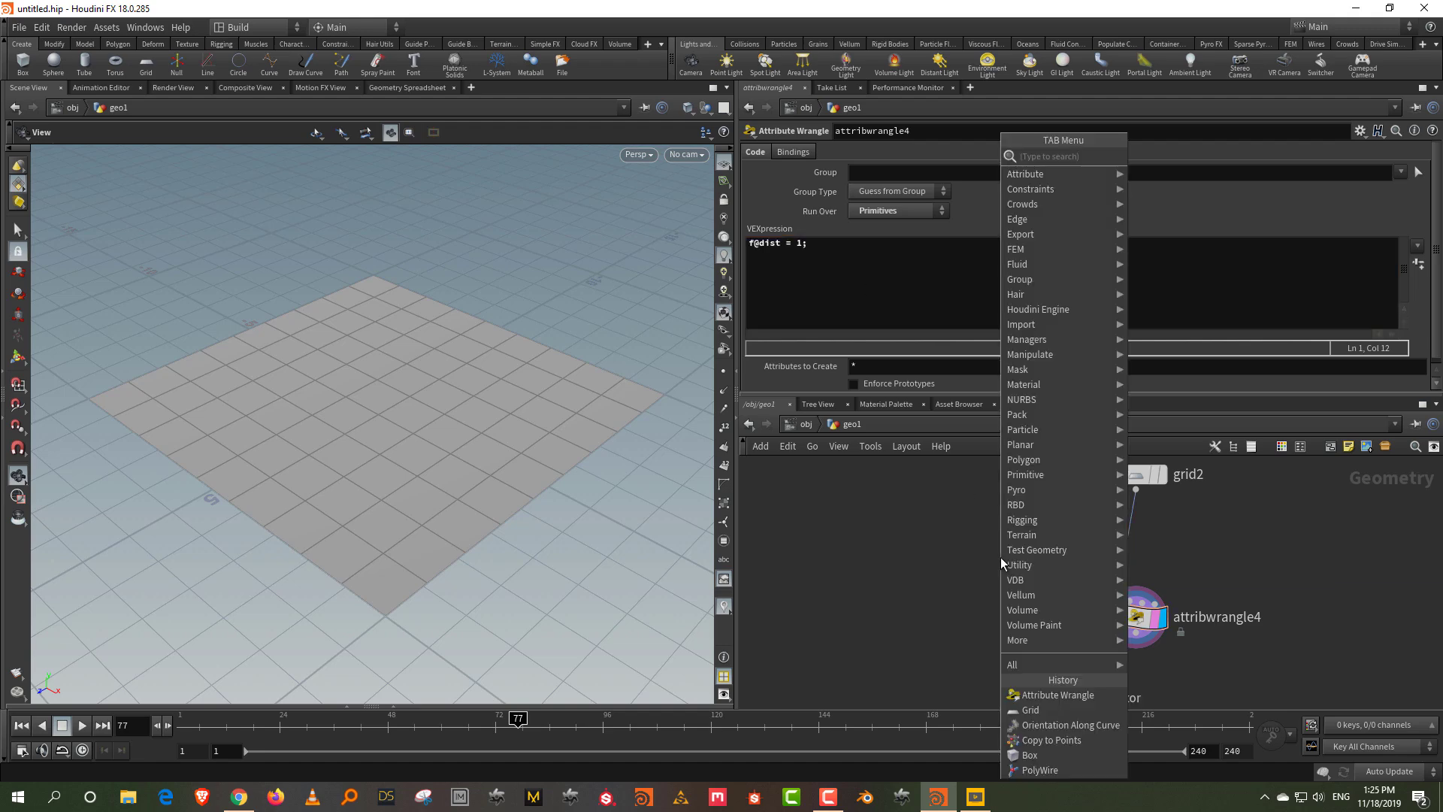
type("vop")
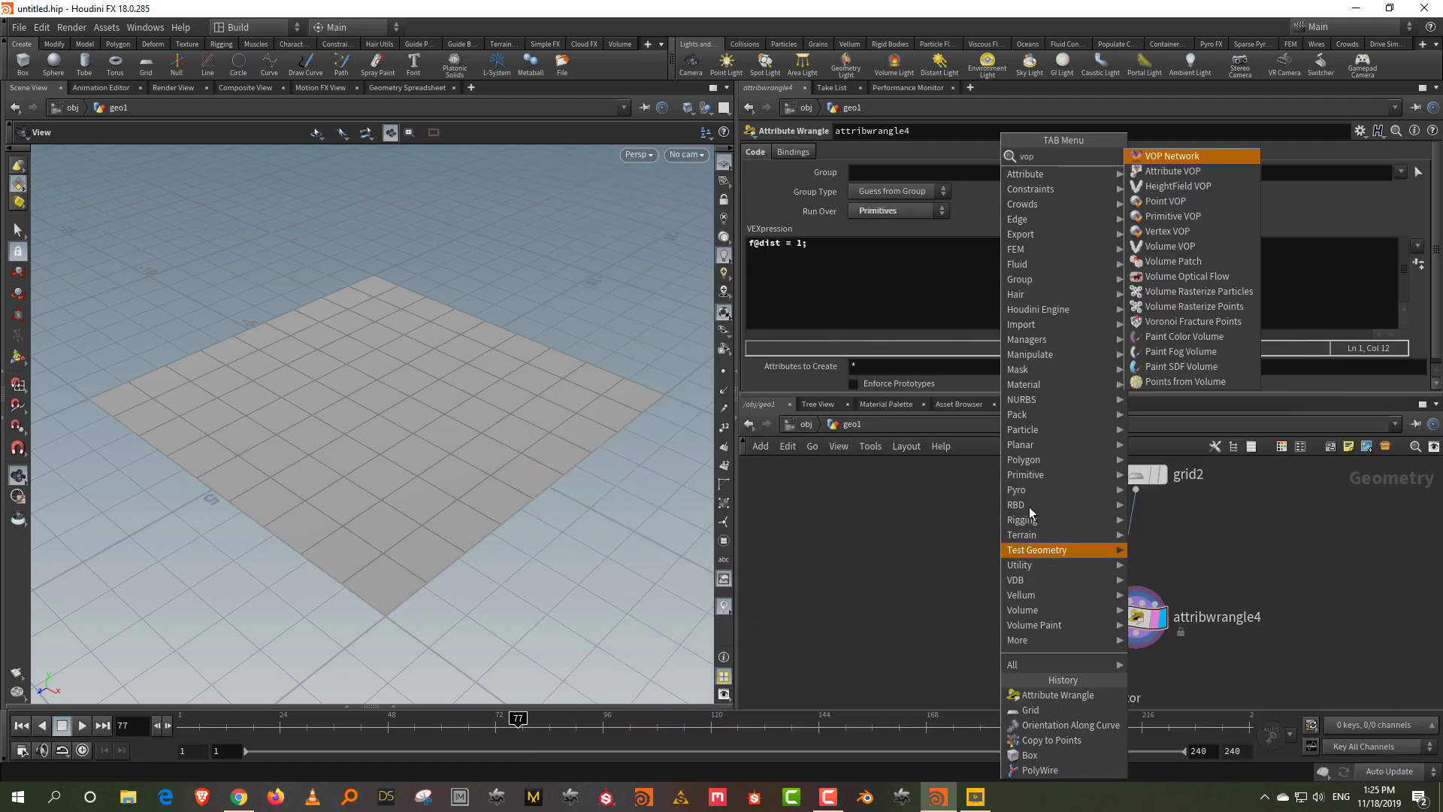
left_click(1213, 163)
left_click(987, 538)
double_click(976, 541)
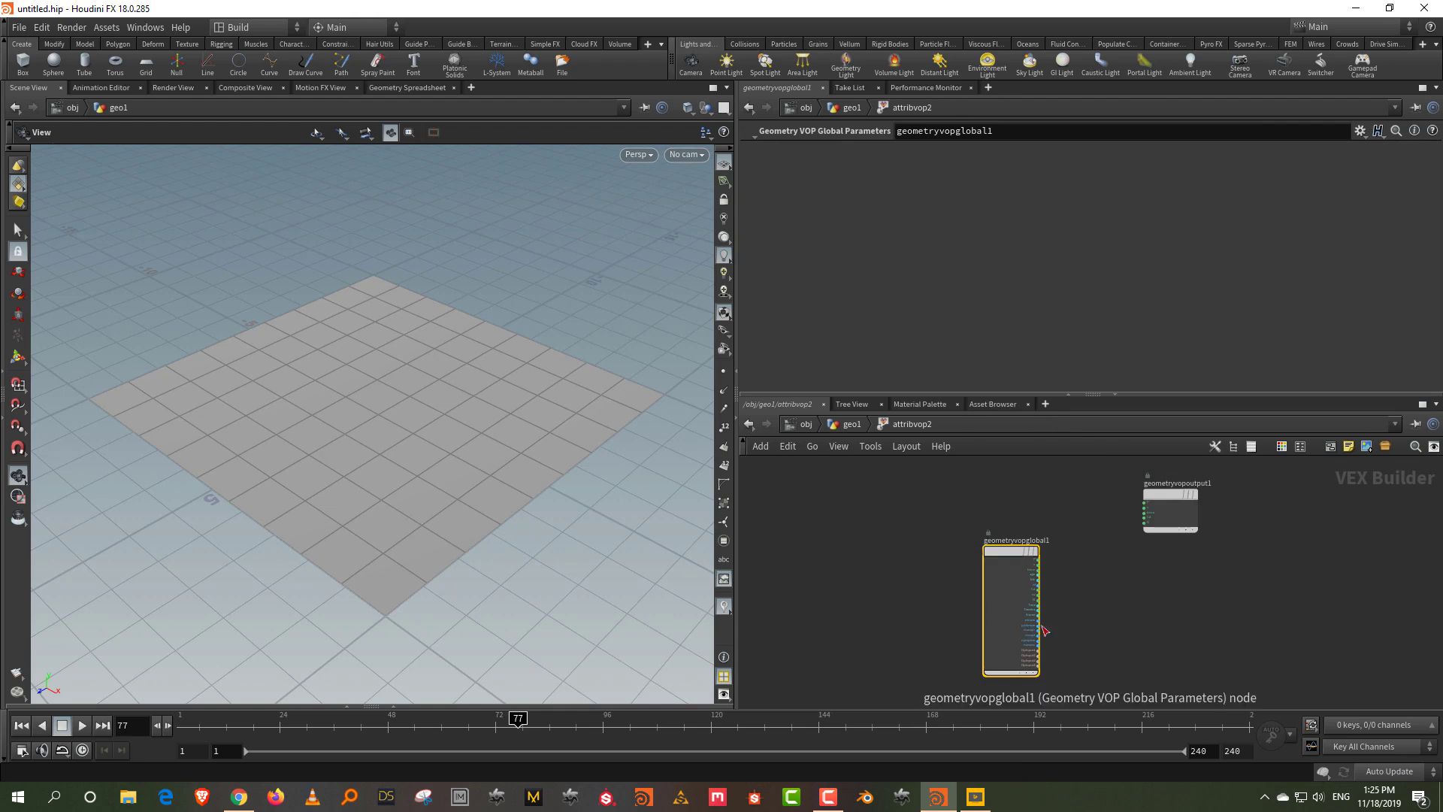
scroll(1067, 630, "up", 5)
scroll(1008, 621, "up", 2)
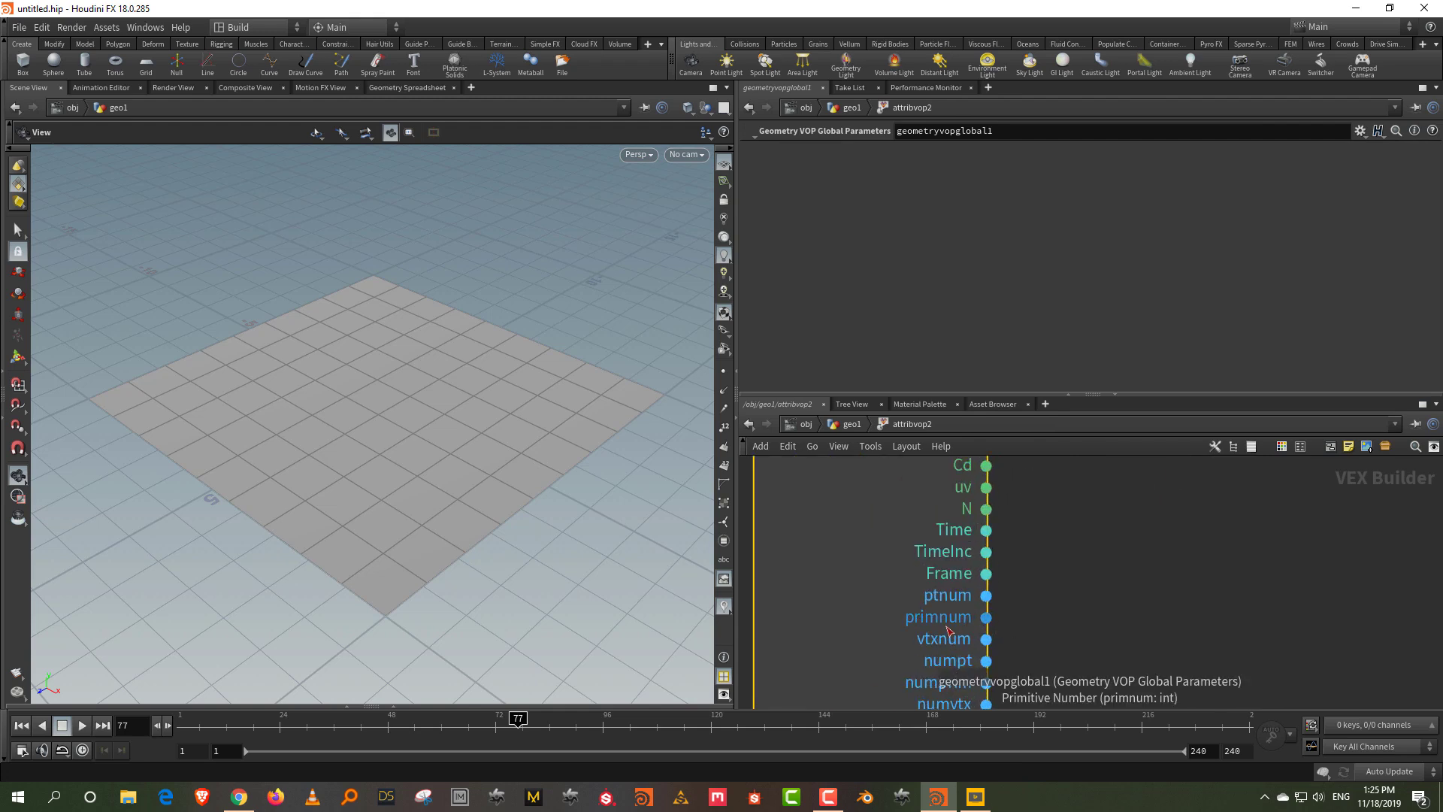
left_click(856, 424)
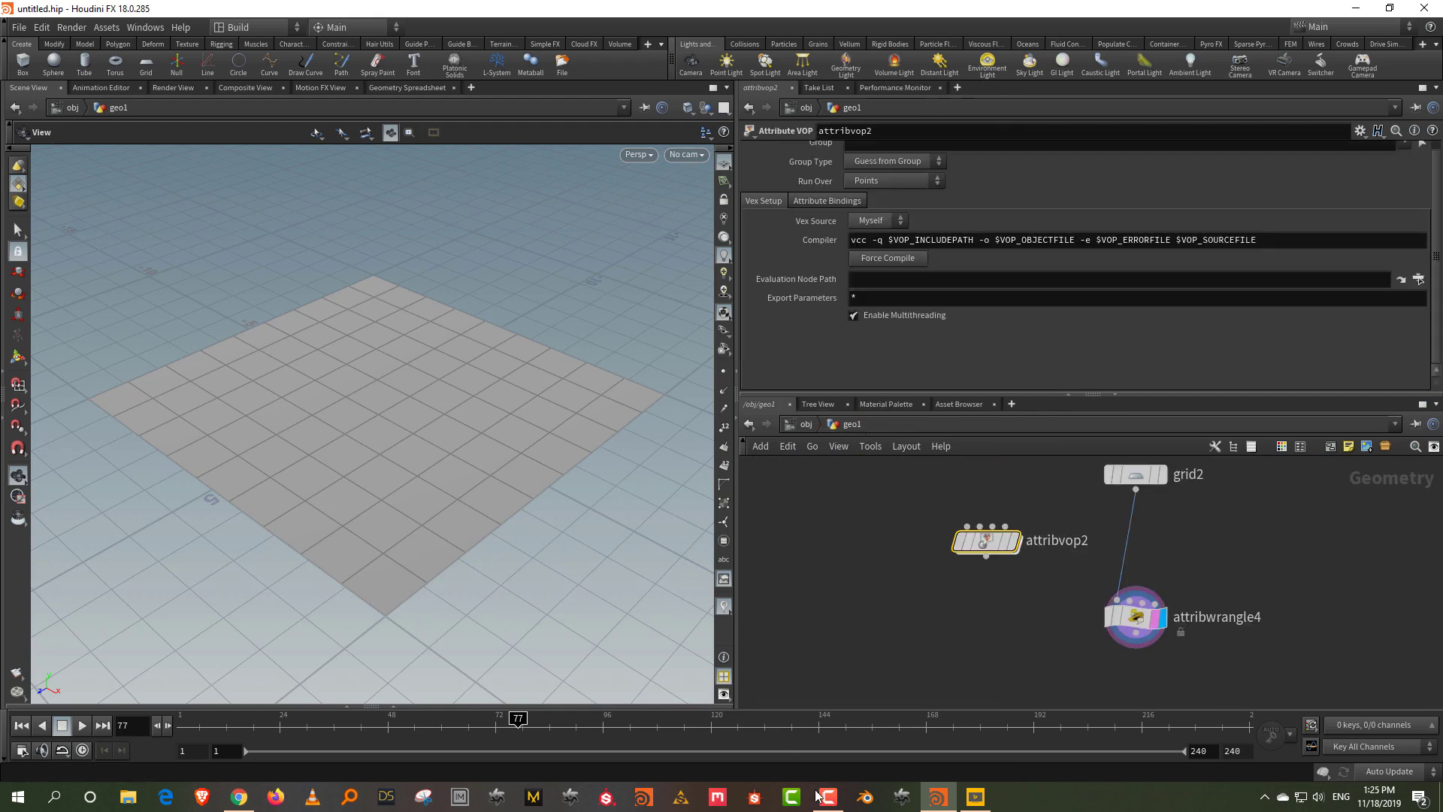
left_click(1136, 616)
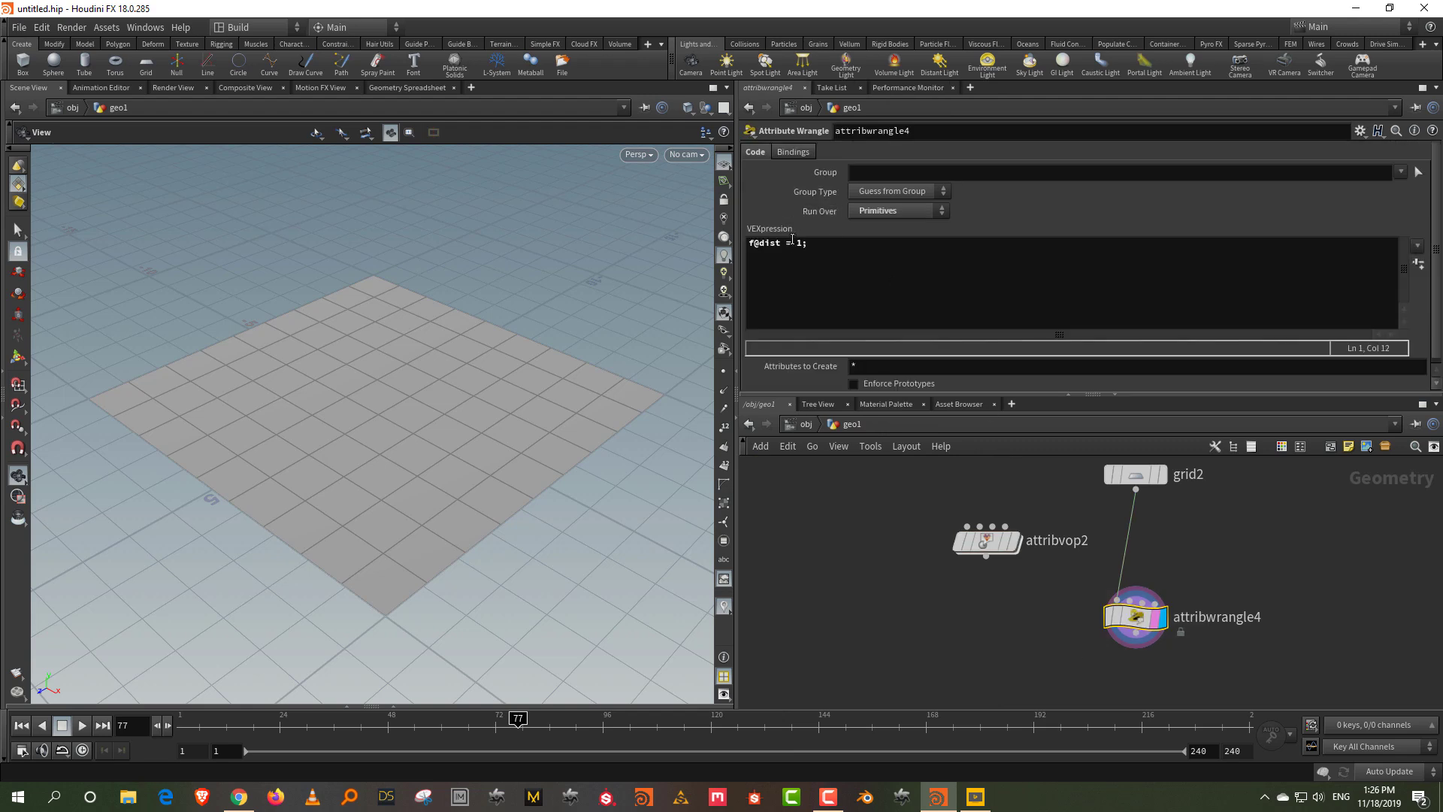
left_click(803, 239)
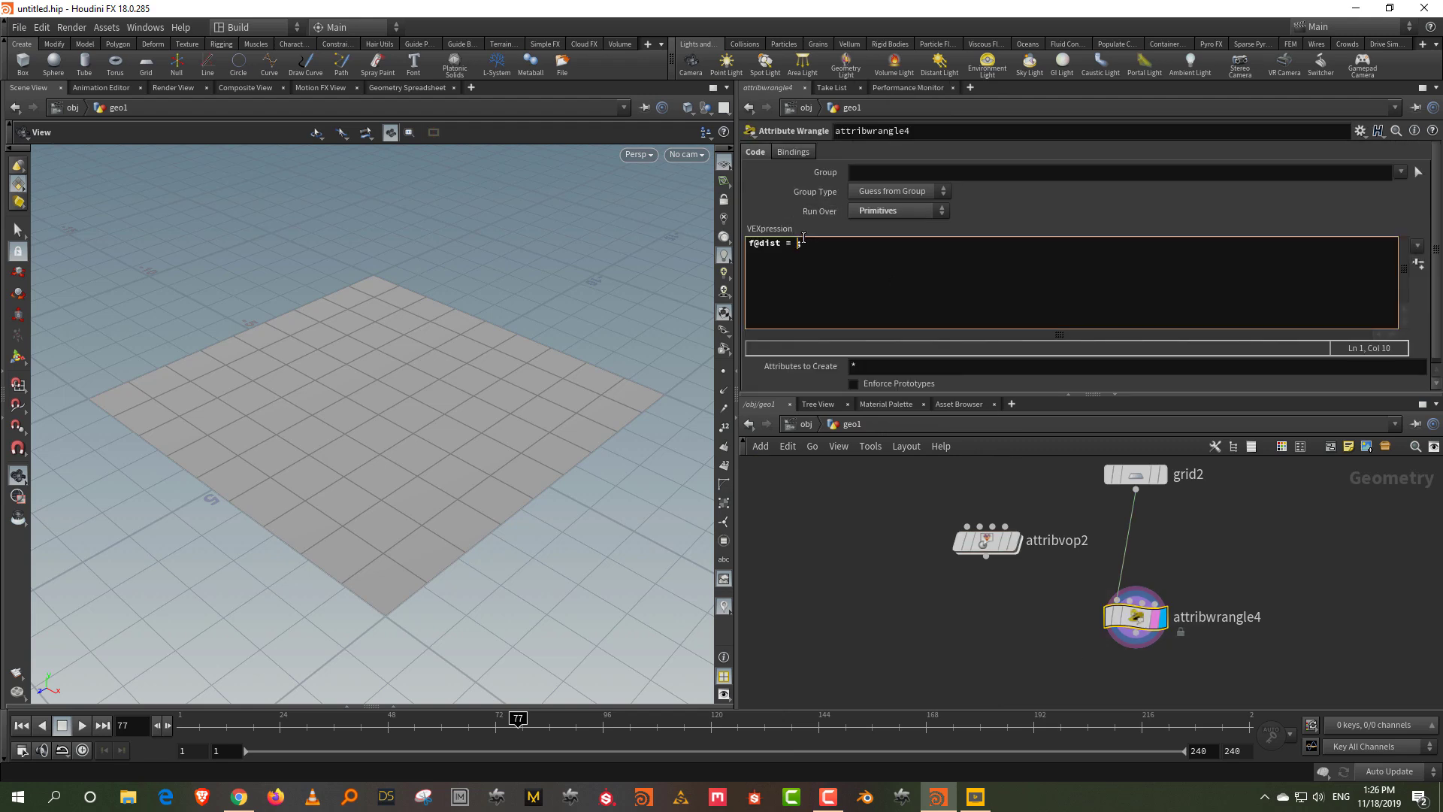
type("primnum;")
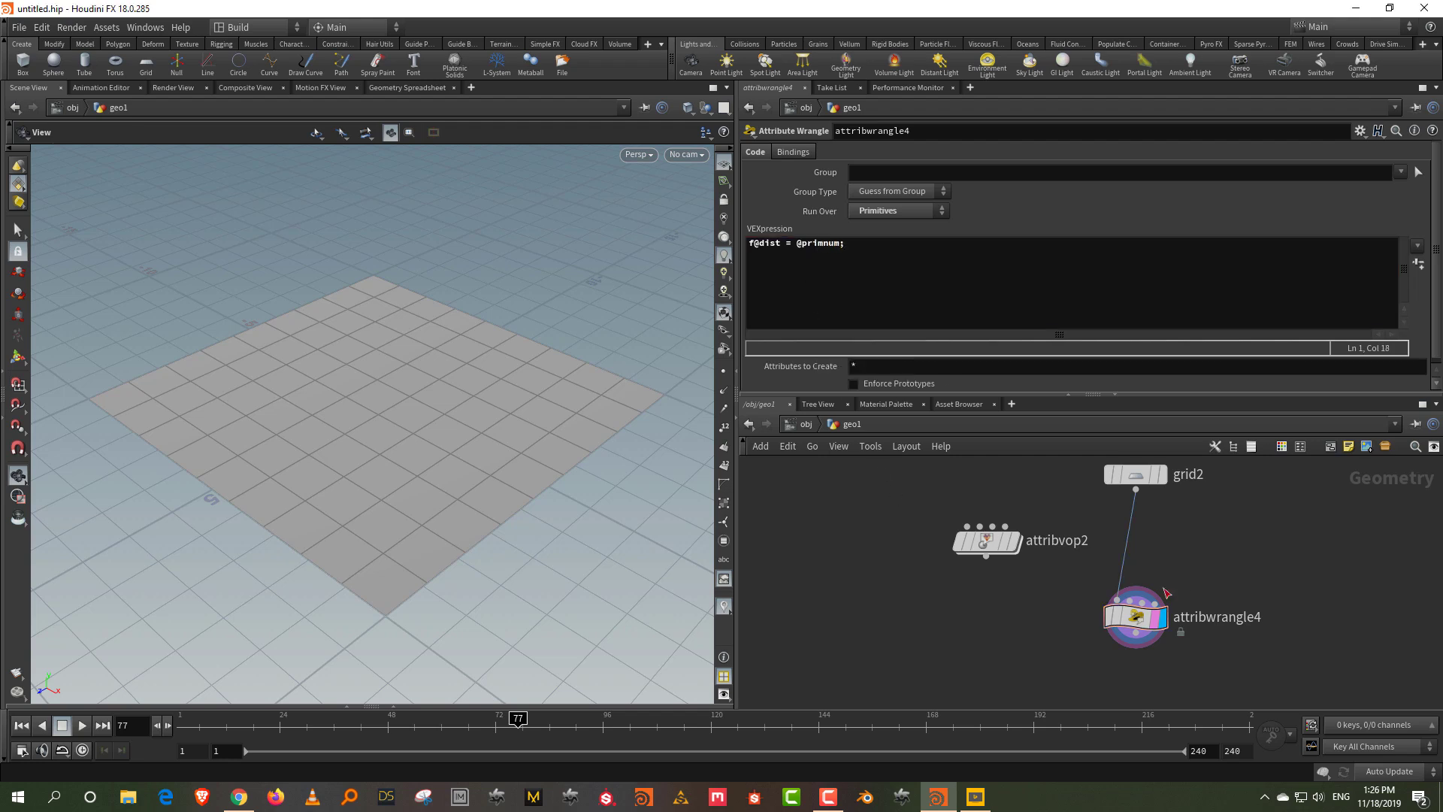
- Add a PolyExtrude node below attribwrangle4, connect the wrangle to it, and display it
scroll(1184, 497, "down", 1)
key("Tab")
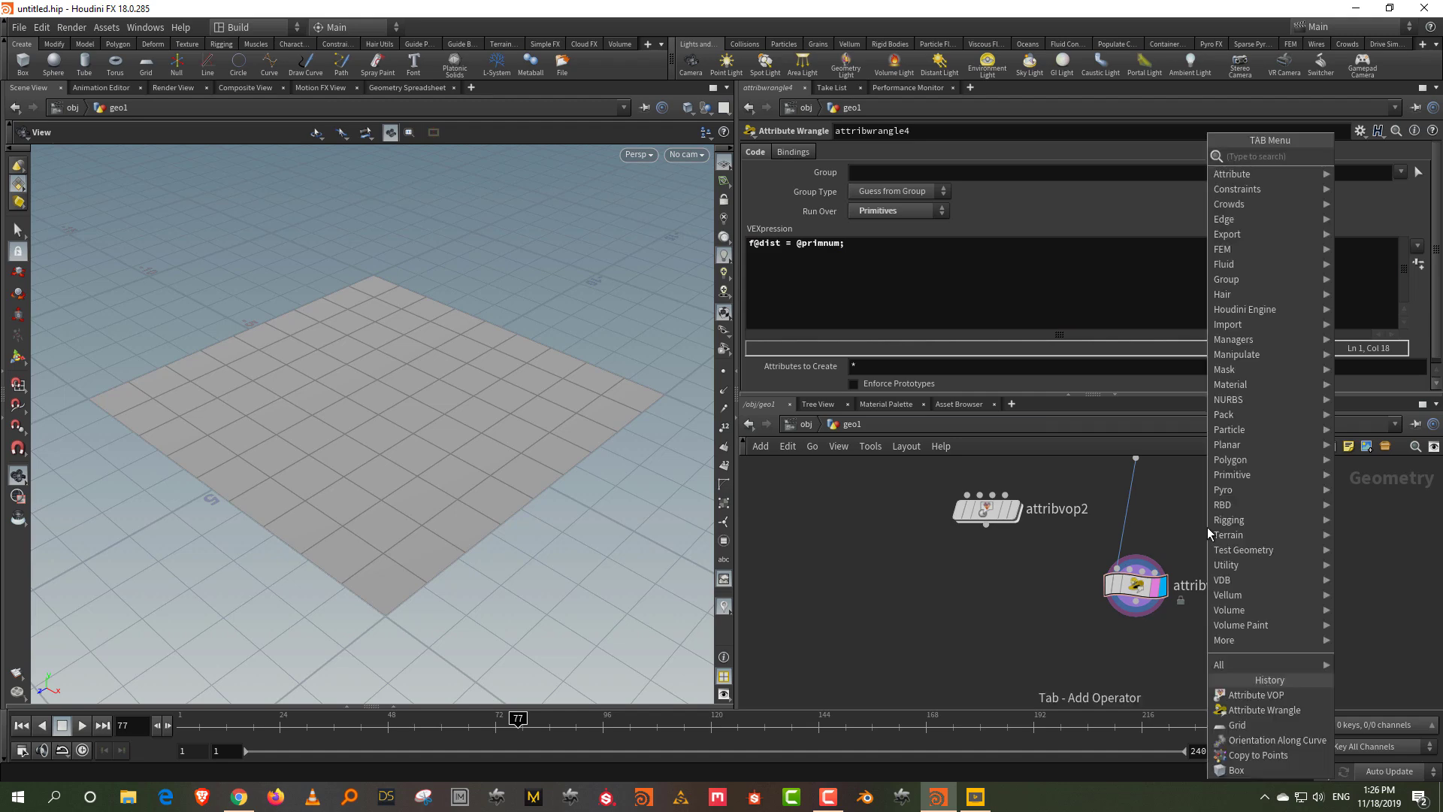
type("poly")
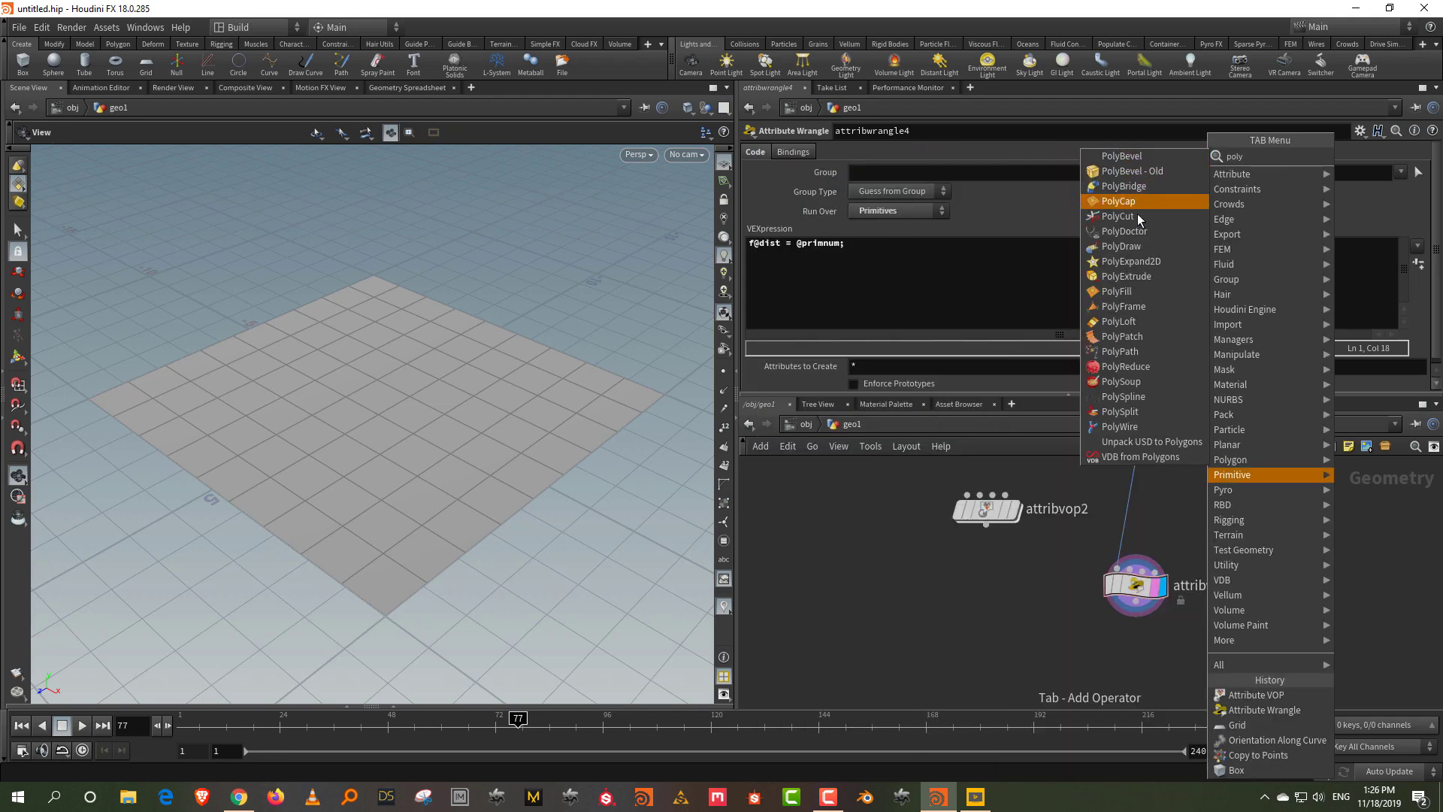
left_click(1151, 276)
left_click(1127, 619)
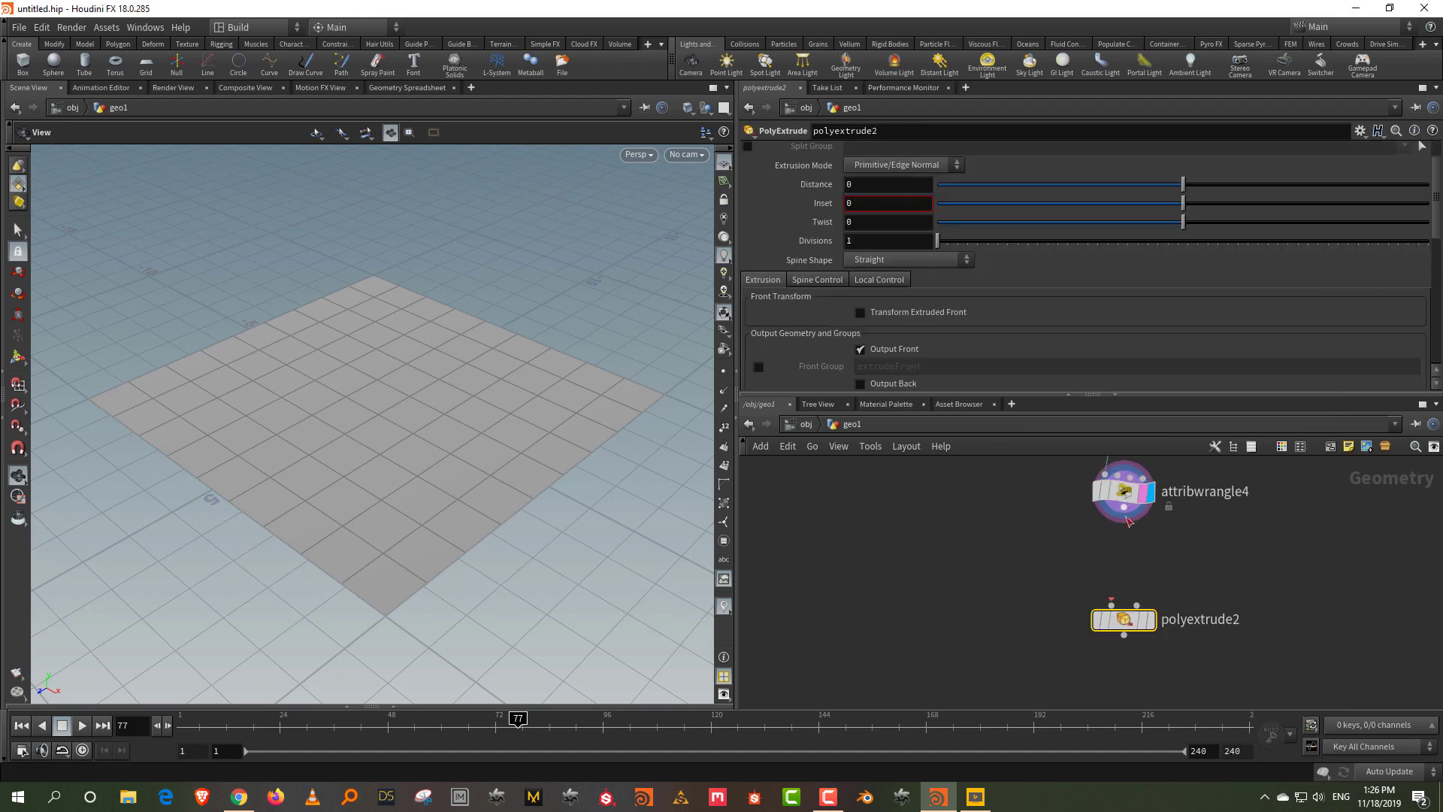
mouse_move(1151, 623)
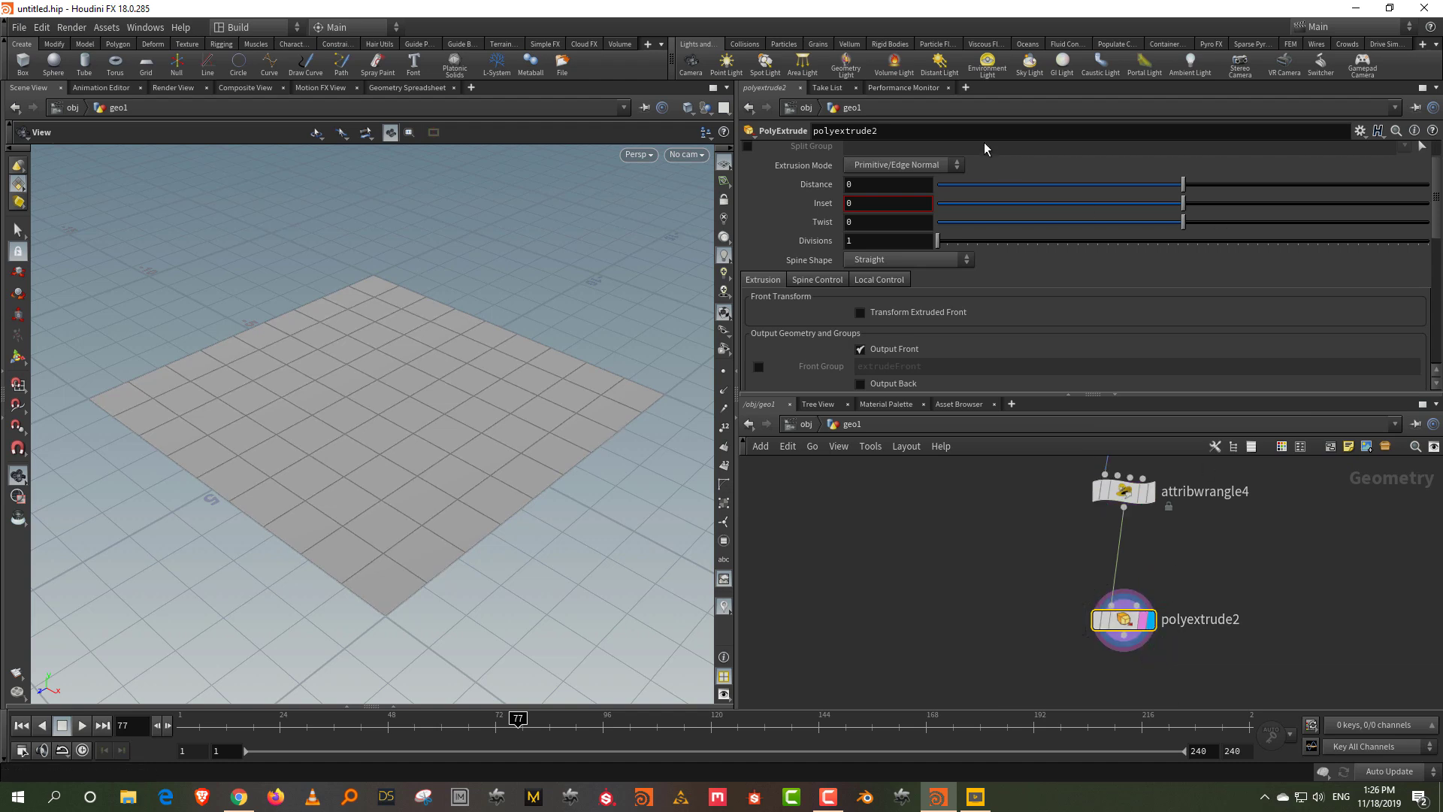
- Set polyextrude2 to divide into individual elements, with an extrusion distance of 0.13 and an inset of 0.035
scroll(988, 148, "up", 2)
left_click(922, 172)
left_click(921, 188)
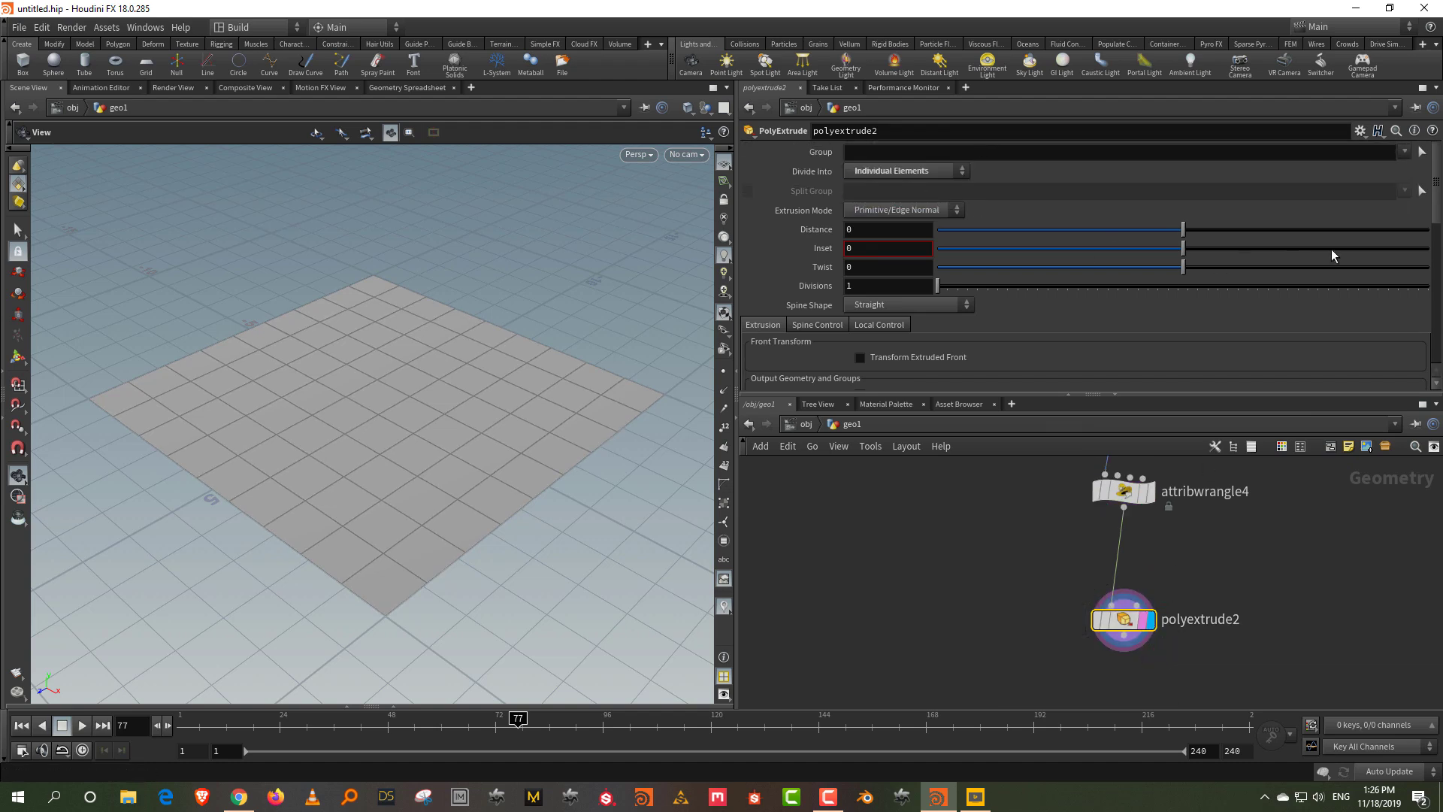
left_click_drag(1209, 231, 1191, 248)
- Enable Distance Scale in the local controls of polyextrude2 and drive it with the dist attribute
left_click(887, 327)
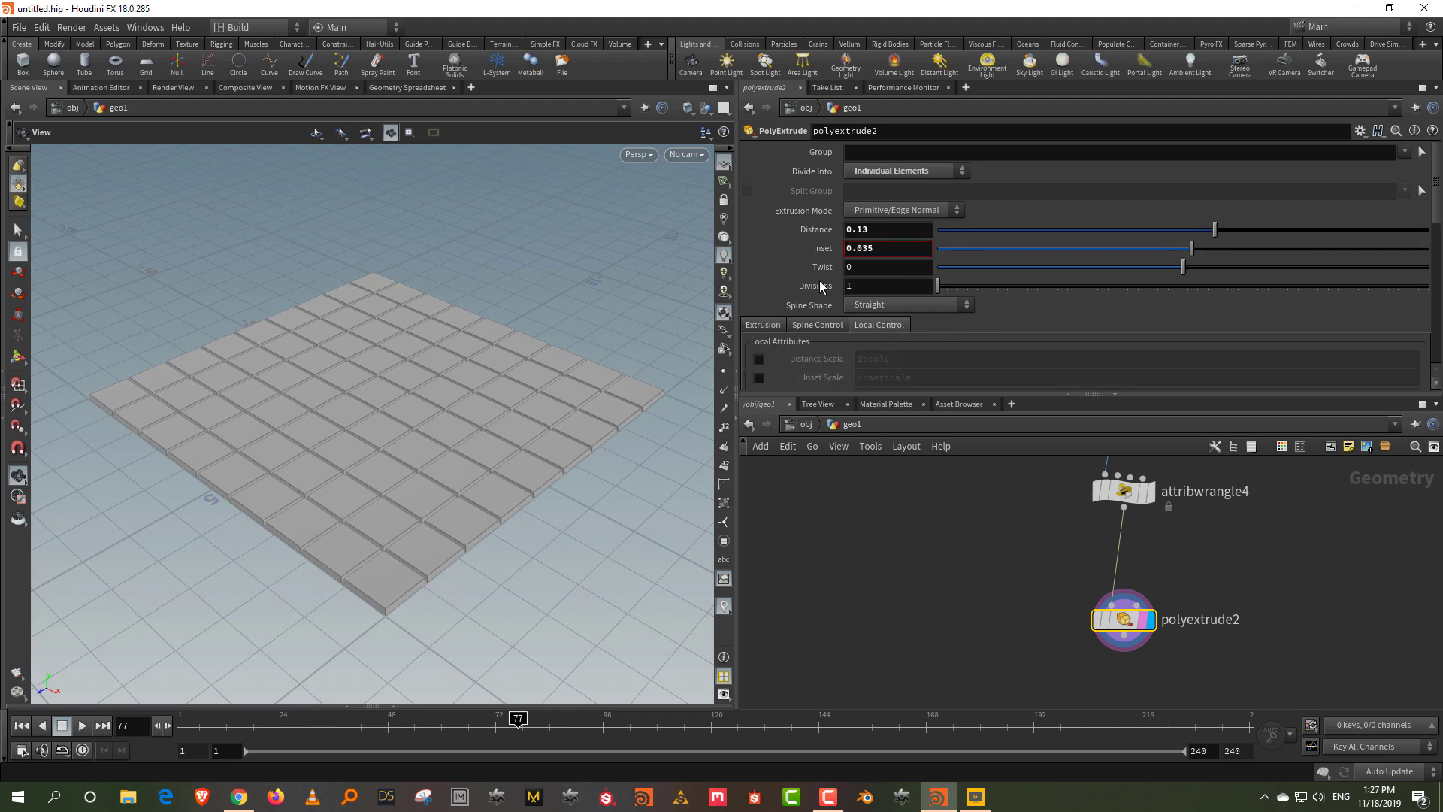
scroll(814, 276, "down", 2)
left_click(755, 305)
double_click(890, 304)
type("dist")
key("Return")
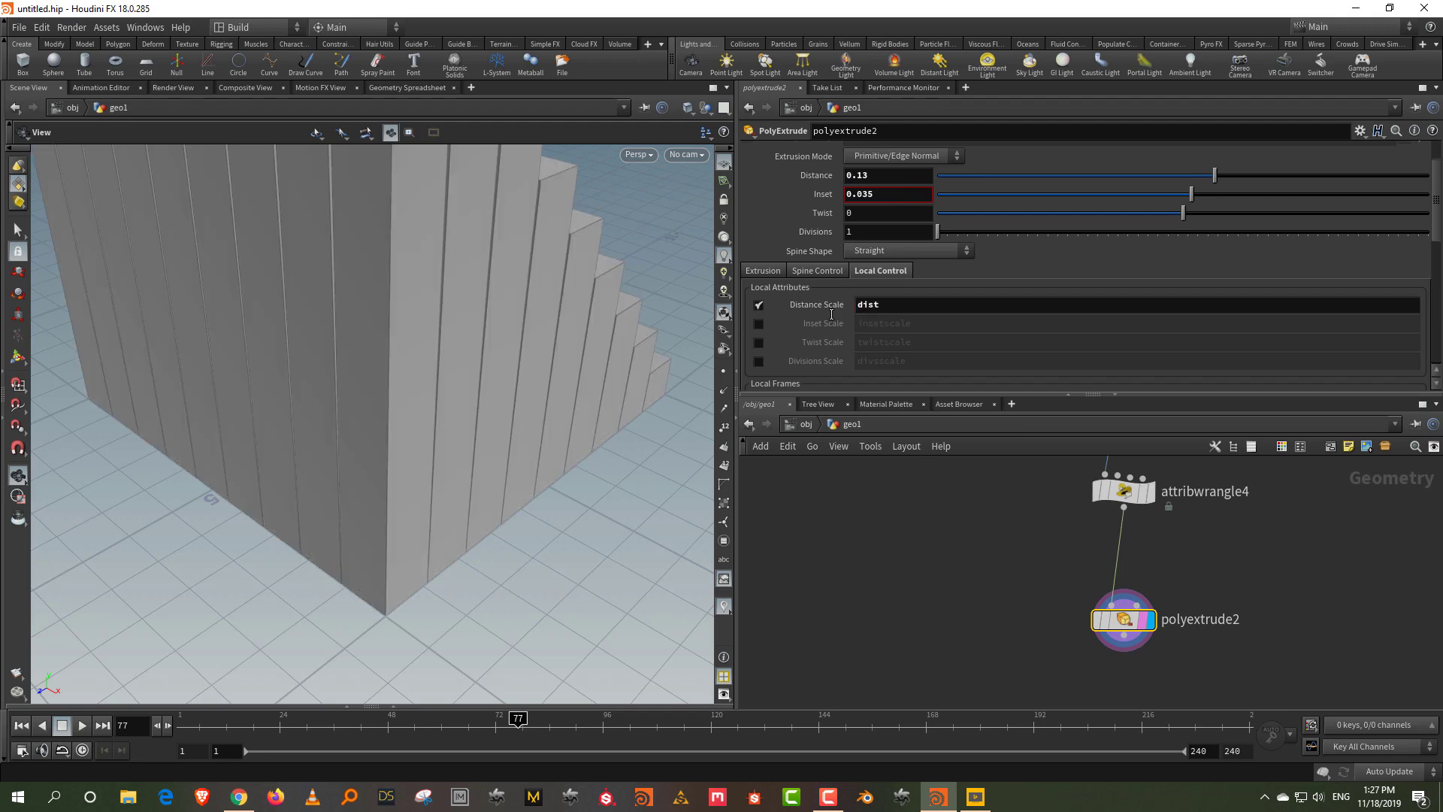
- Display attribwrangle4 and show primitive numbers to examine how the grid's faces are numbered
right_click_drag(430, 301, 383, 631)
left_click_drag(460, 361, 313, 364)
right_click_drag(313, 364, 421, 193)
middle_click_drag(421, 194, 409, 399)
right_click_drag(409, 399, 443, 323)
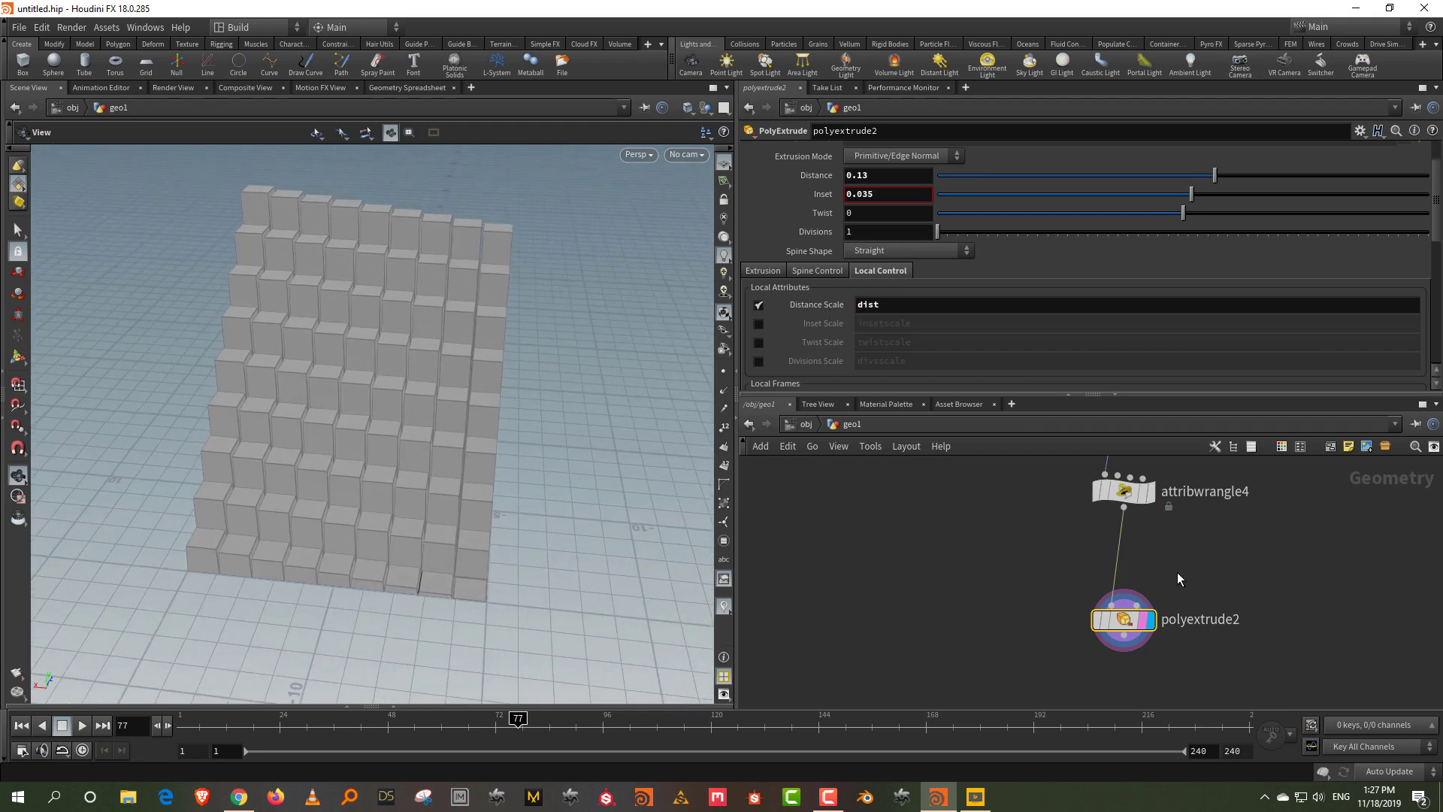
left_click(1151, 502)
left_click(725, 467)
right_click_drag(427, 604, 460, 424)
mouse_move(459, 425)
left_mouse_down()
mouse_move(460, 445)
mouse_move(455, 432)
left_mouse_up()
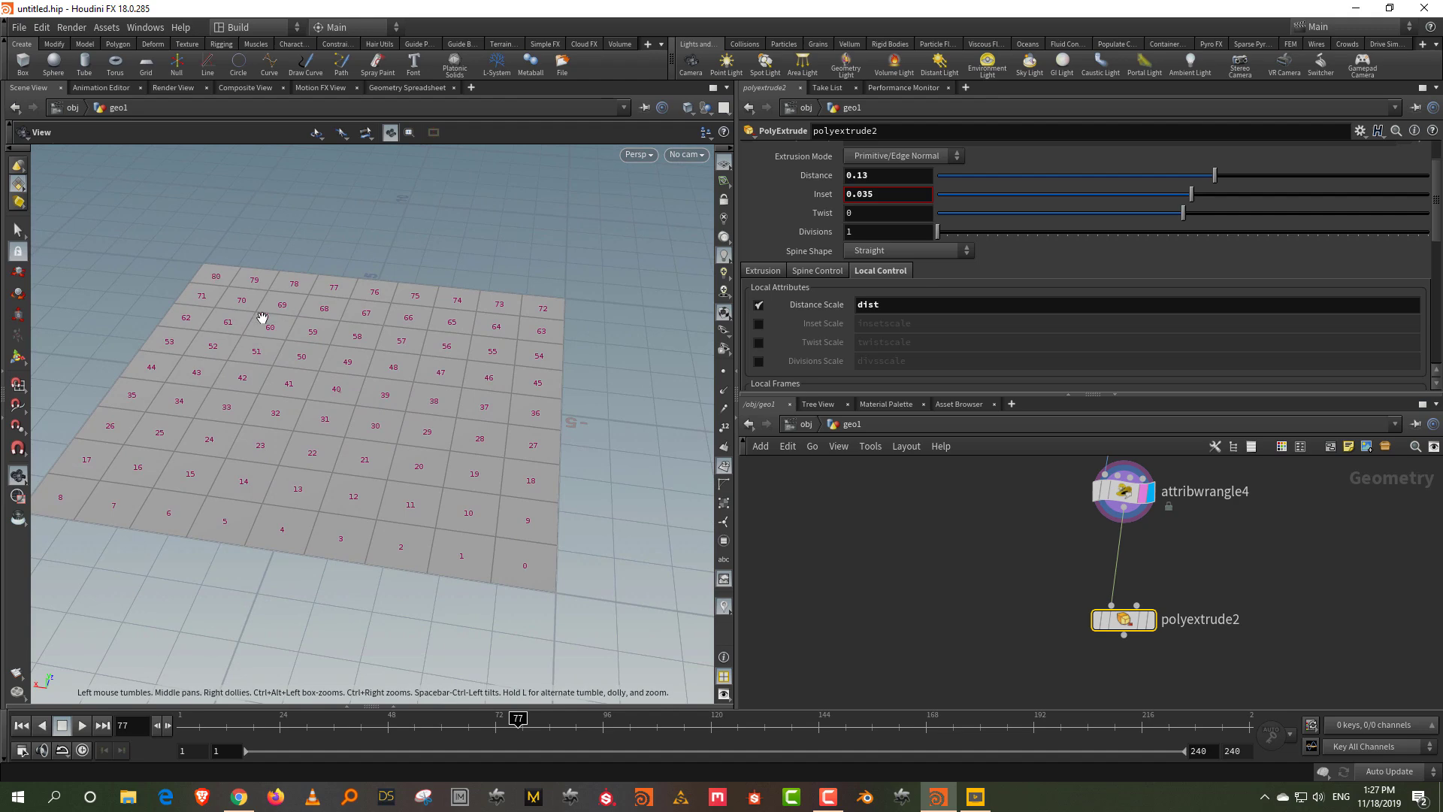
- Display polyextrude2 again and compare the column heights with their primitive numbers
left_click(1149, 619)
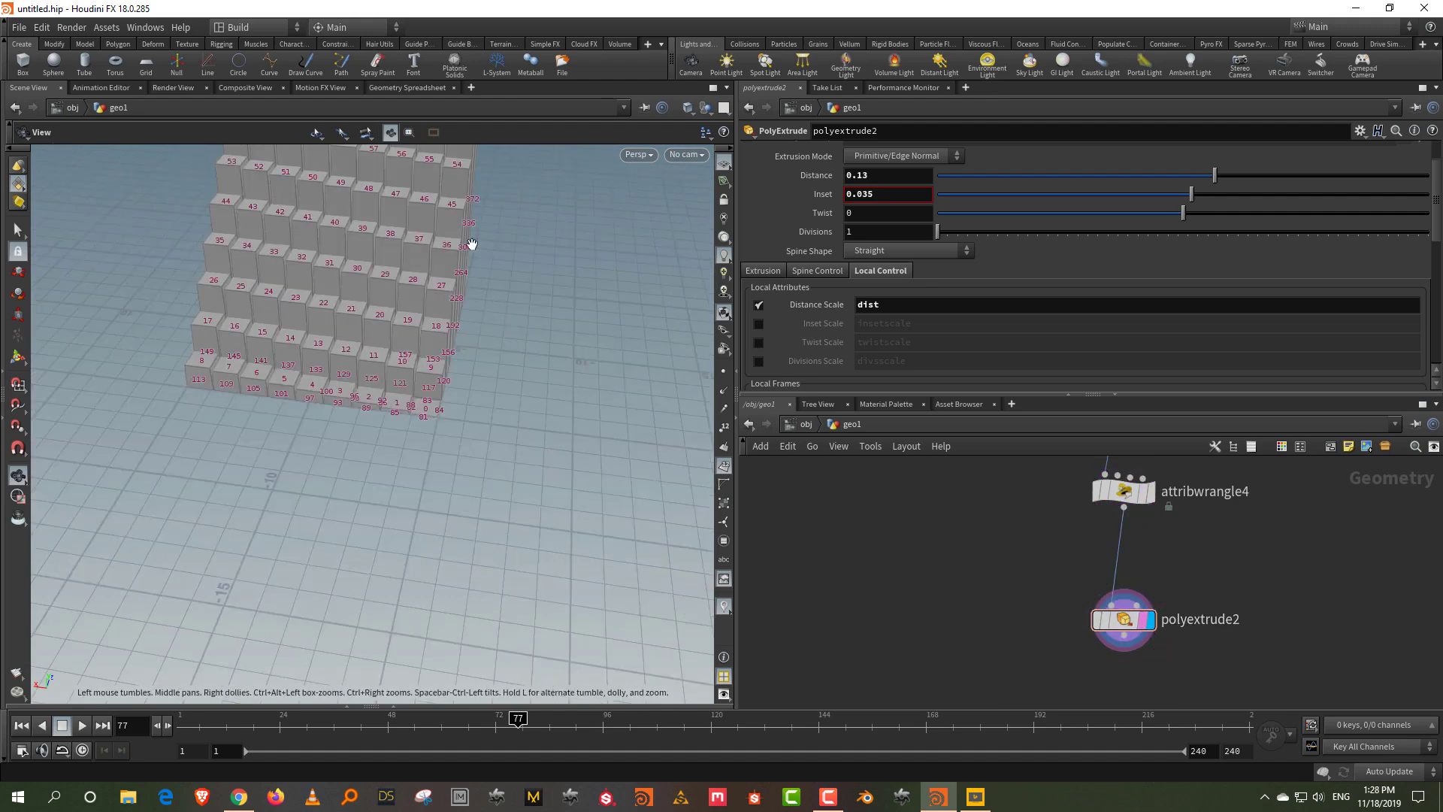
right_click_drag(469, 242, 434, 194)
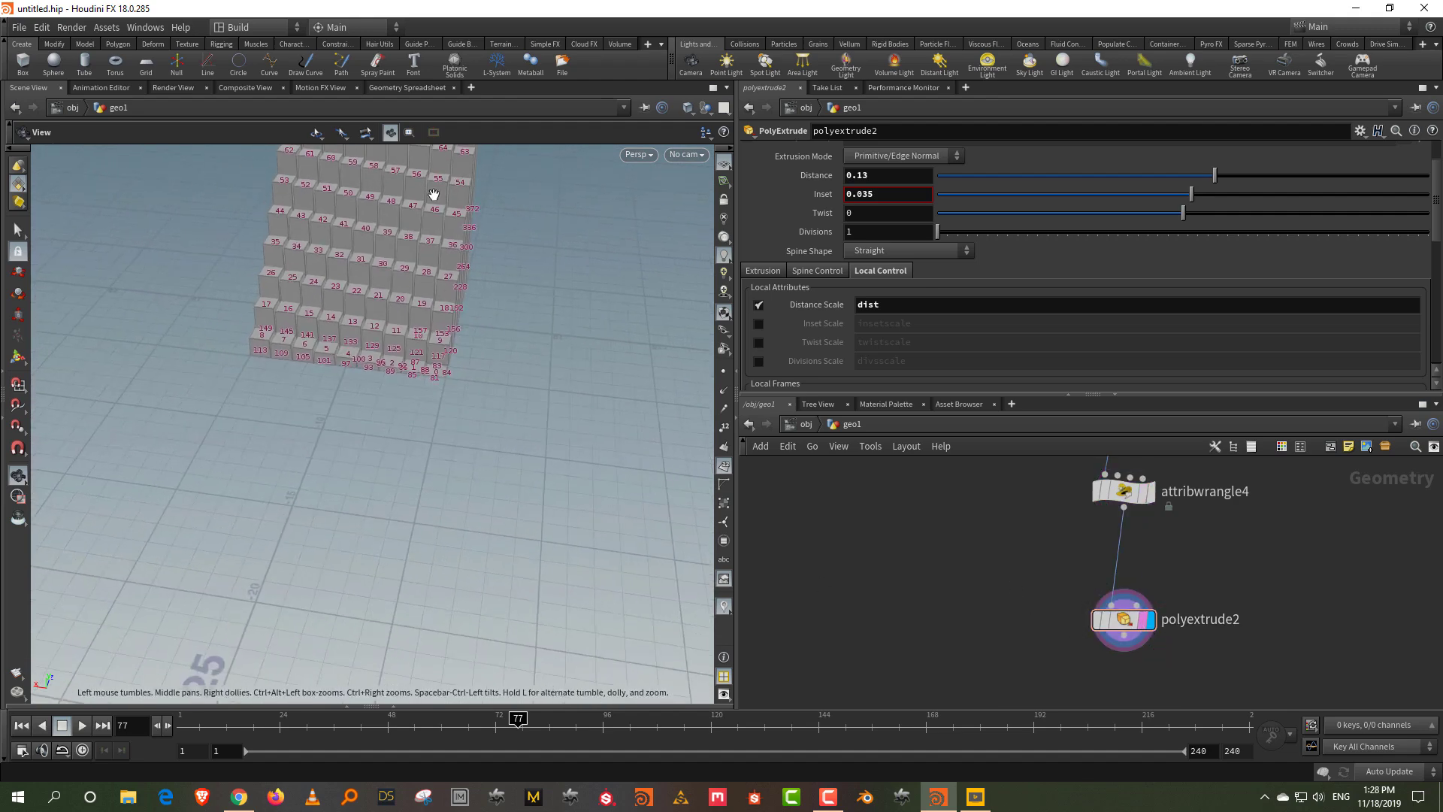
middle_click_drag(434, 194, 439, 347)
left_click_drag(438, 346, 351, 266)
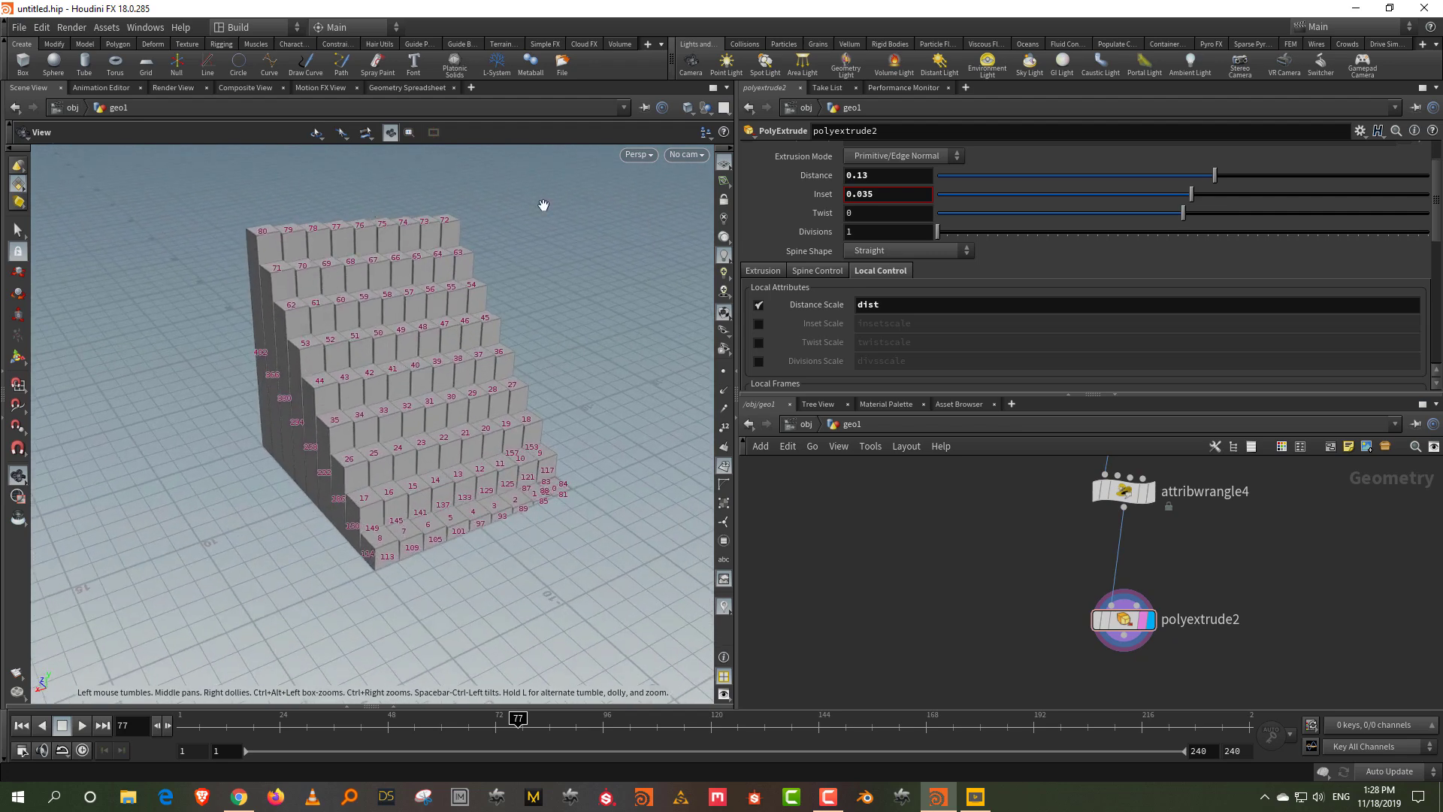
- Set the extrusion distance of polyextrude2 to 1 and inspect the resulting column heights
double_click(864, 178)
type("1")
key("Return")
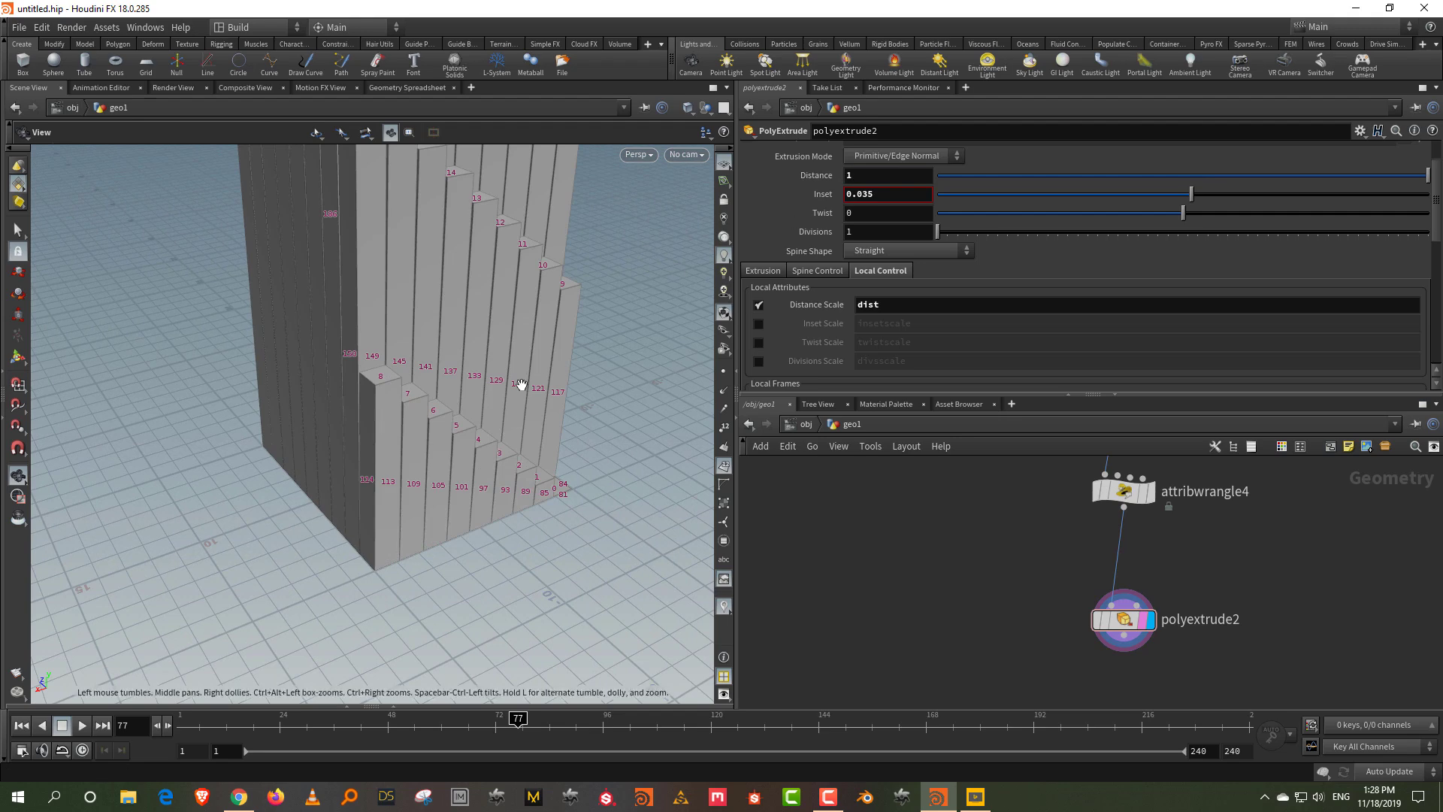
right_click_drag(506, 335, 460, 592)
middle_click_drag(514, 330, 467, 547)
left_click_drag(466, 548, 473, 420)
left_click_drag(458, 335, 328, 339)
right_click_drag(413, 365, 435, 406)
- Set the extrusion distance of polyextrude2 to 0.1 and hide the primitive numbers
left_click_drag(855, 176, 825, 183)
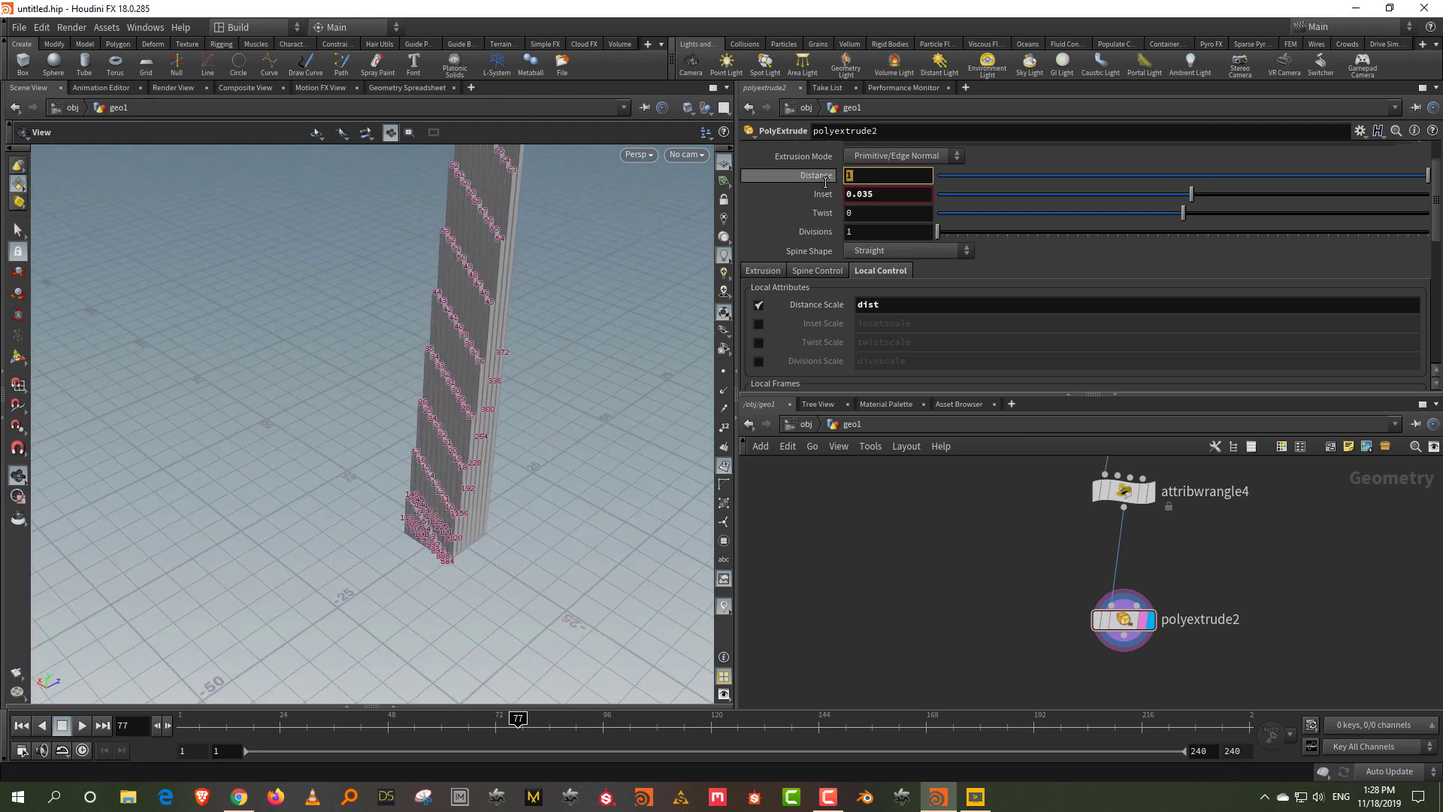
type("0.1")
key("Return")
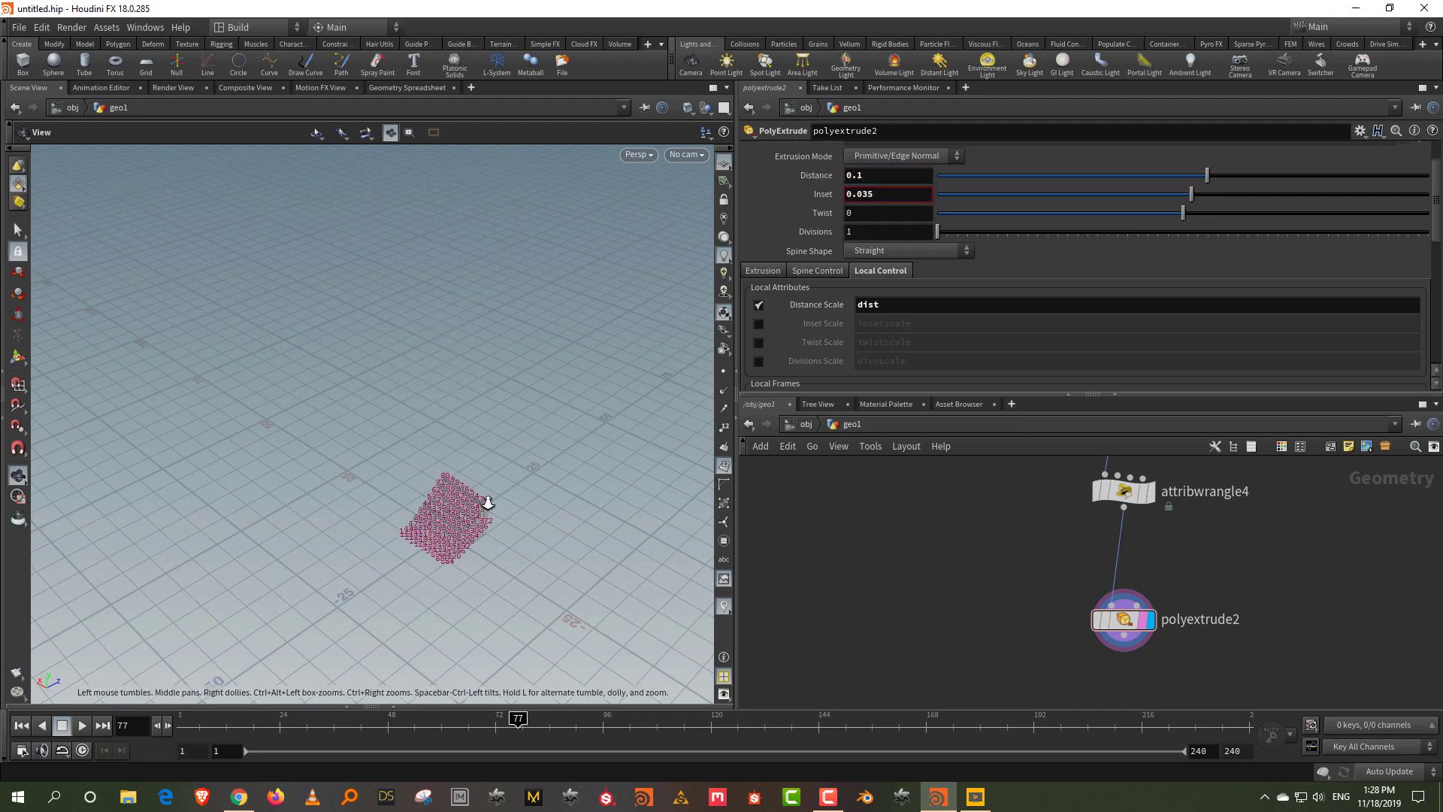
right_click_drag(486, 530, 358, 501)
middle_click_drag(352, 467, 386, 403)
left_click_drag(379, 376, 460, 324)
left_click(726, 467)
left_click_drag(1020, 562, 1271, 455)
left_click(794, 243)
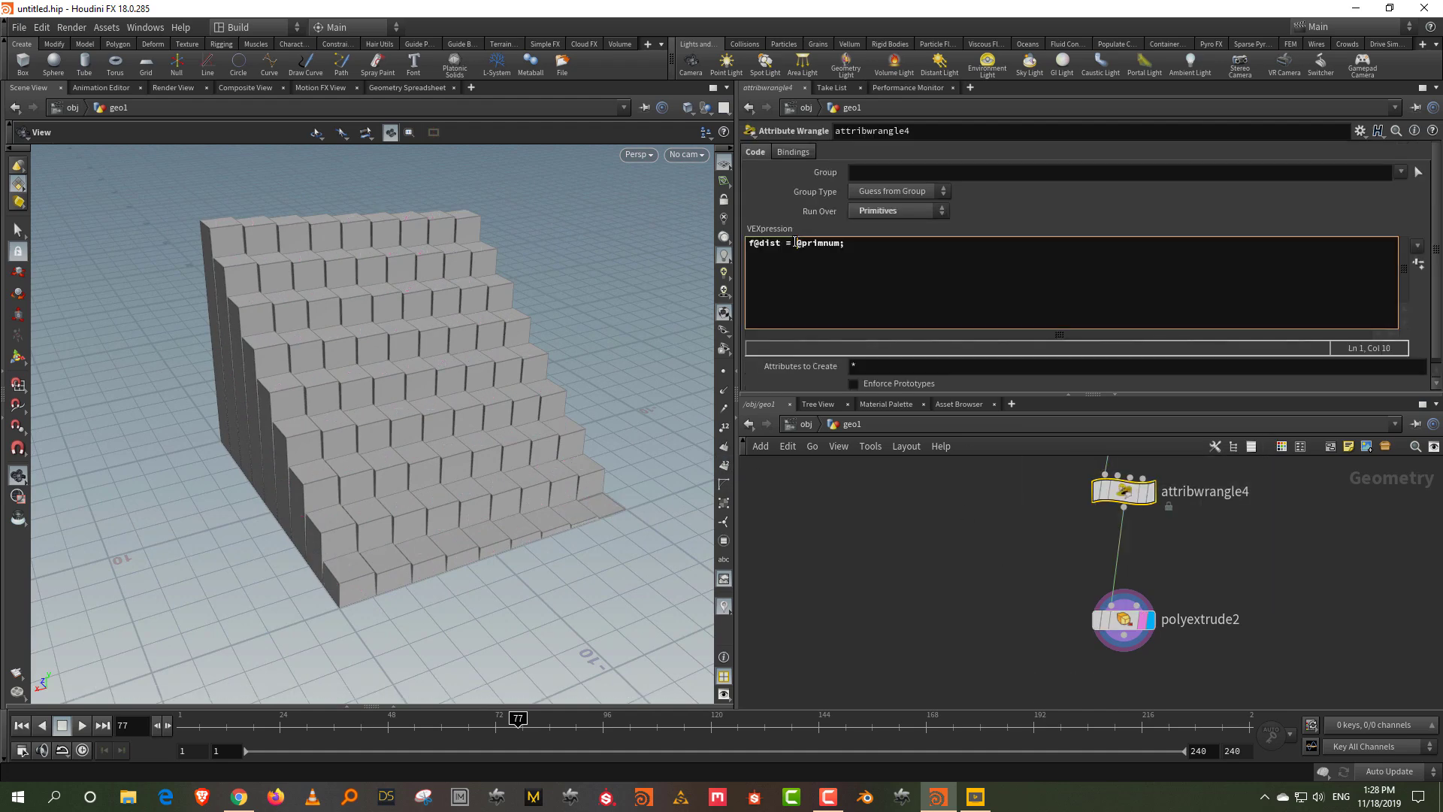
type("nd")
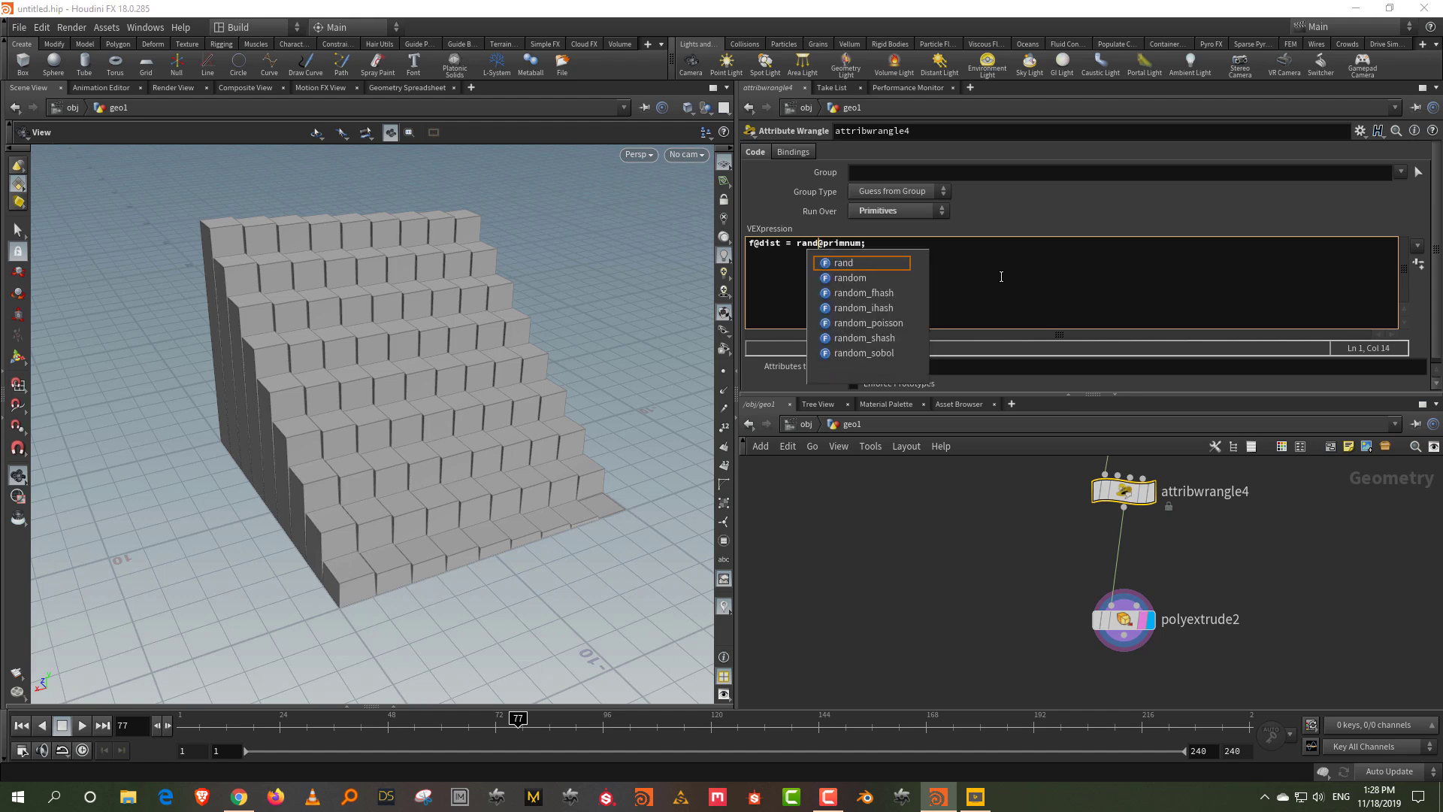
type("(")
key("Right")
key("Right")
key("Right")
key("Right")
key("Right")
key("Right")
key("Right")
type(")")
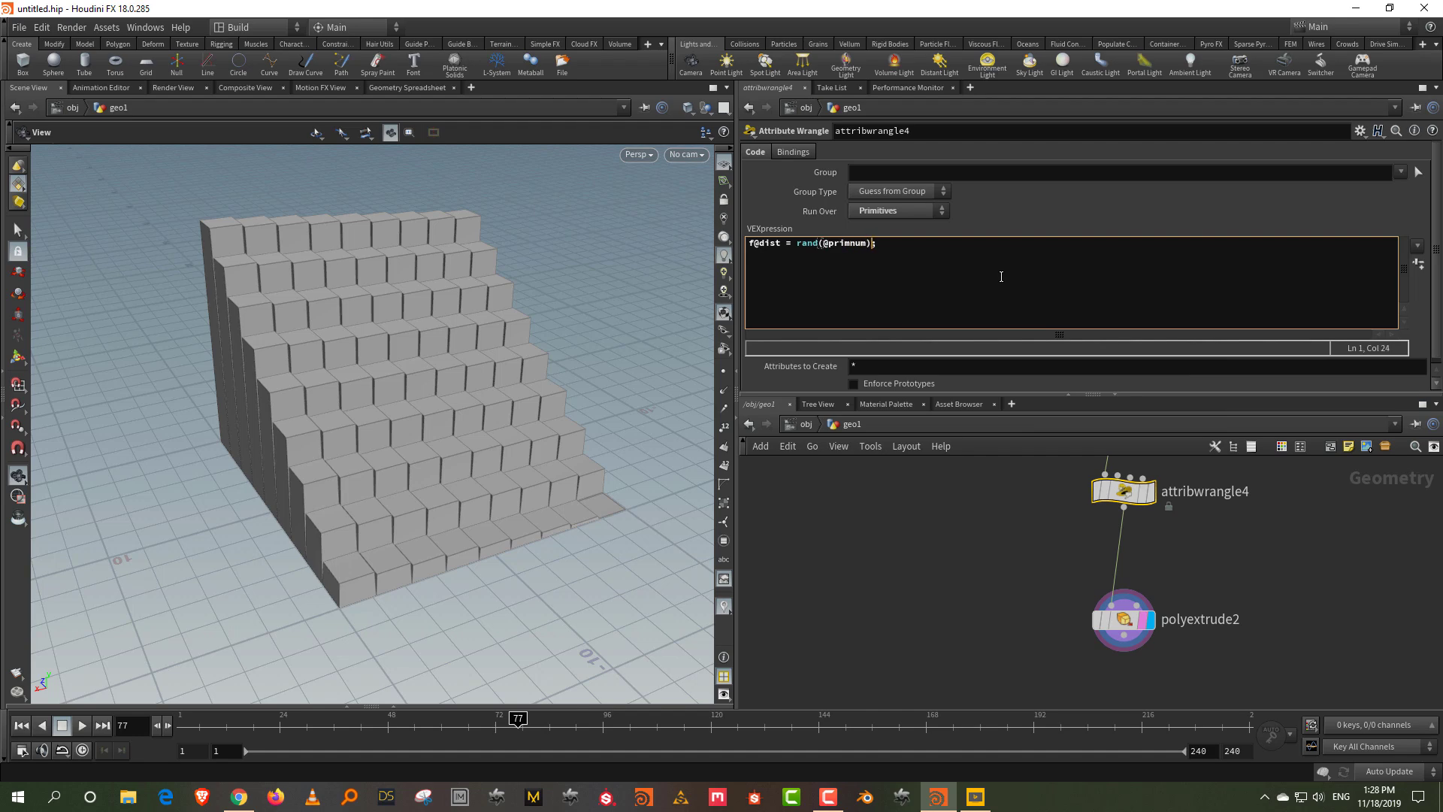
left_click(1004, 530)
- Raise the extrusion distance of polyextrude2 to 0.865
left_click_drag(331, 511, 601, 467)
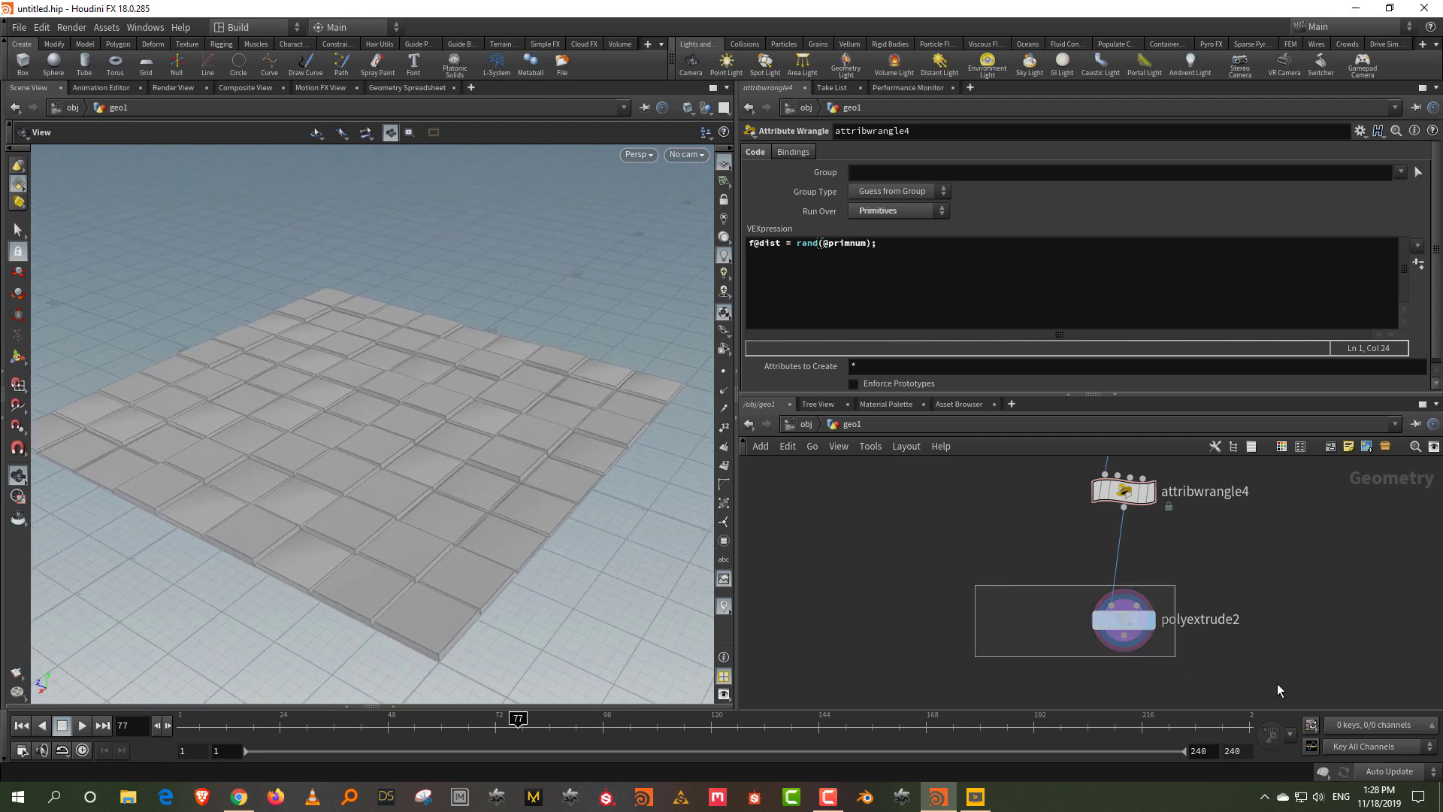
left_click(1124, 619)
left_click_drag(1200, 186, 1423, 175)
left_click_drag(376, 332, 418, 335)
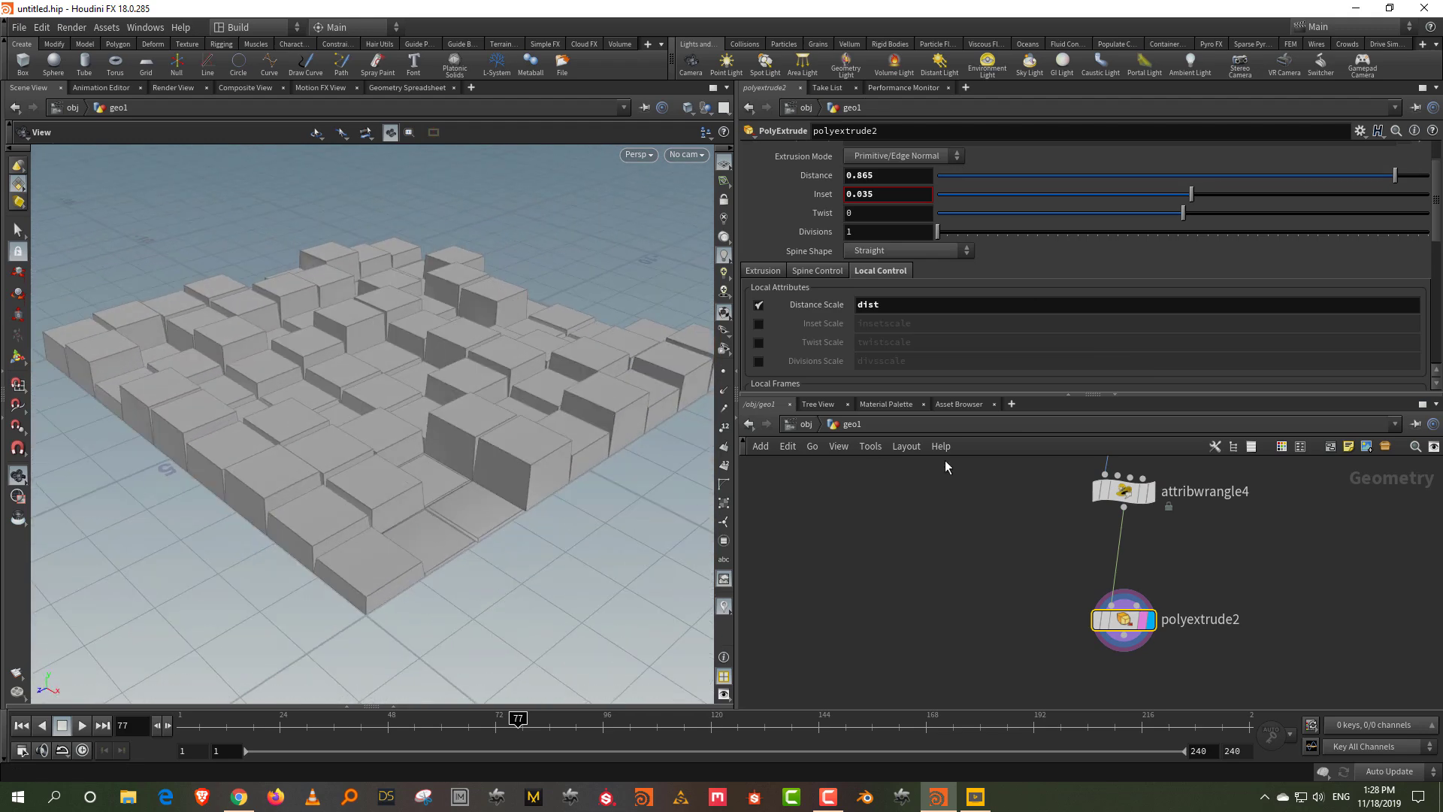
- Select attribwrangle4 and enlarge the area showing its parameters
left_click_drag(1048, 543, 1193, 474)
left_click_drag(1277, 534, 1278, 529)
middle_click_drag(1278, 529, 1254, 556)
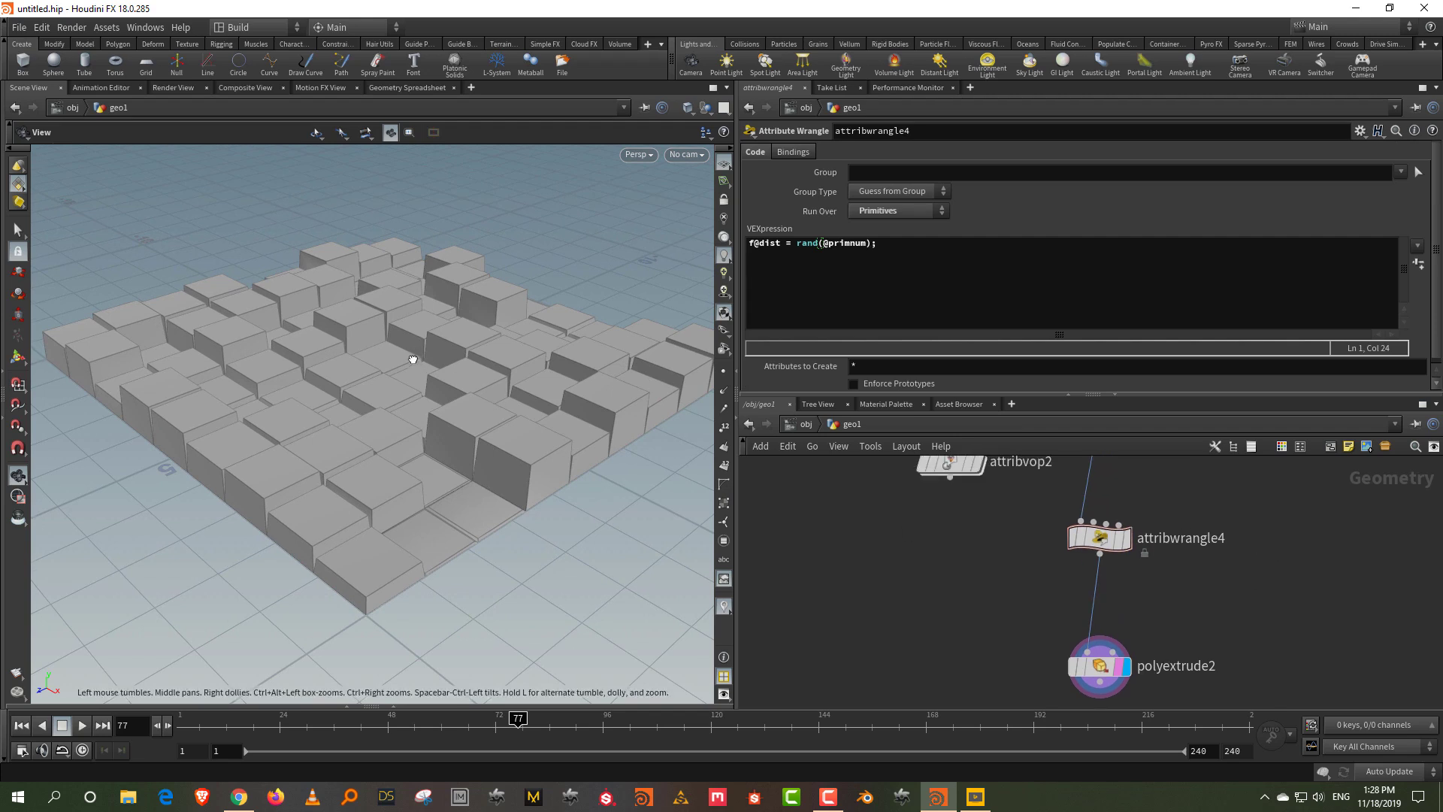
left_click_drag(411, 353, 412, 363)
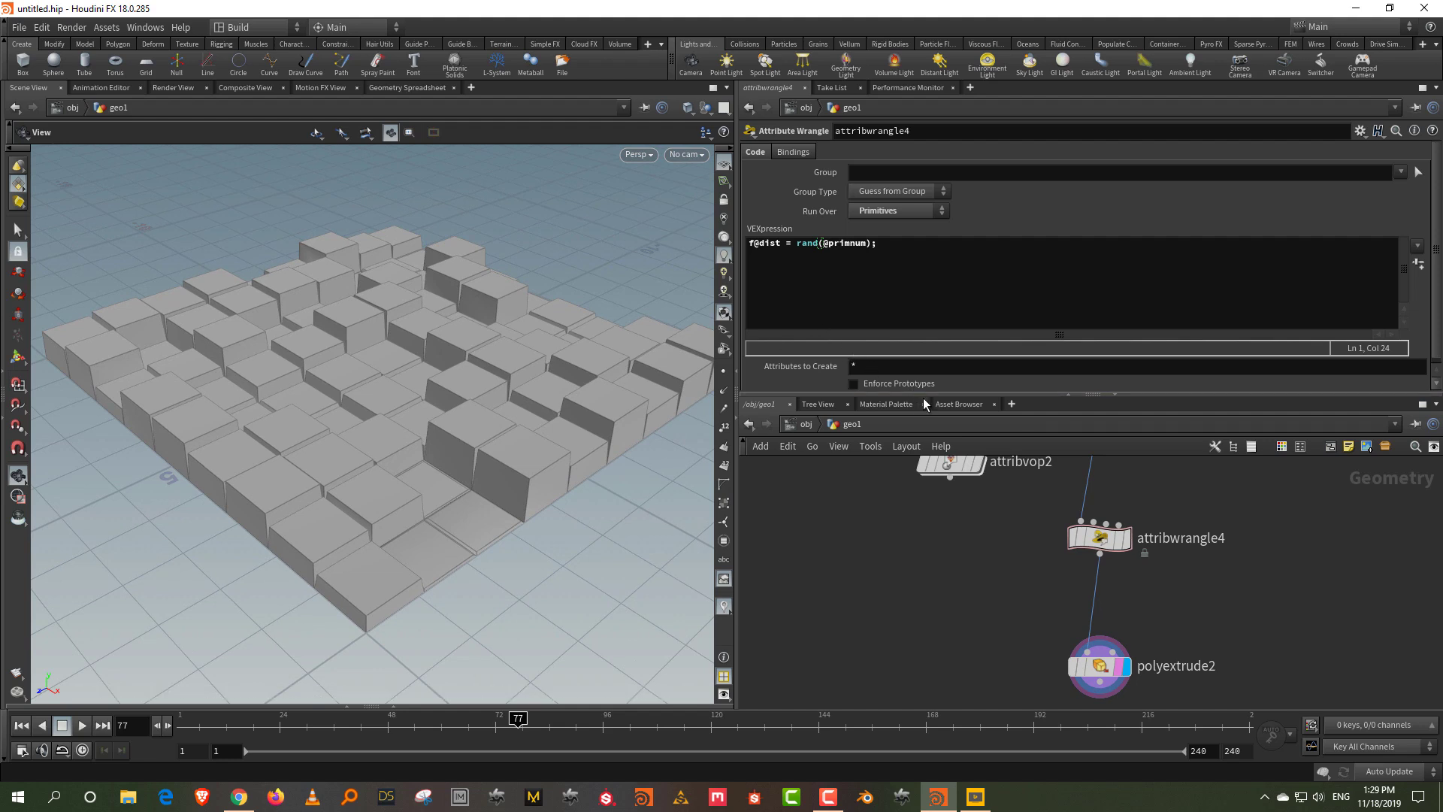
left_click_drag(924, 396, 923, 446)
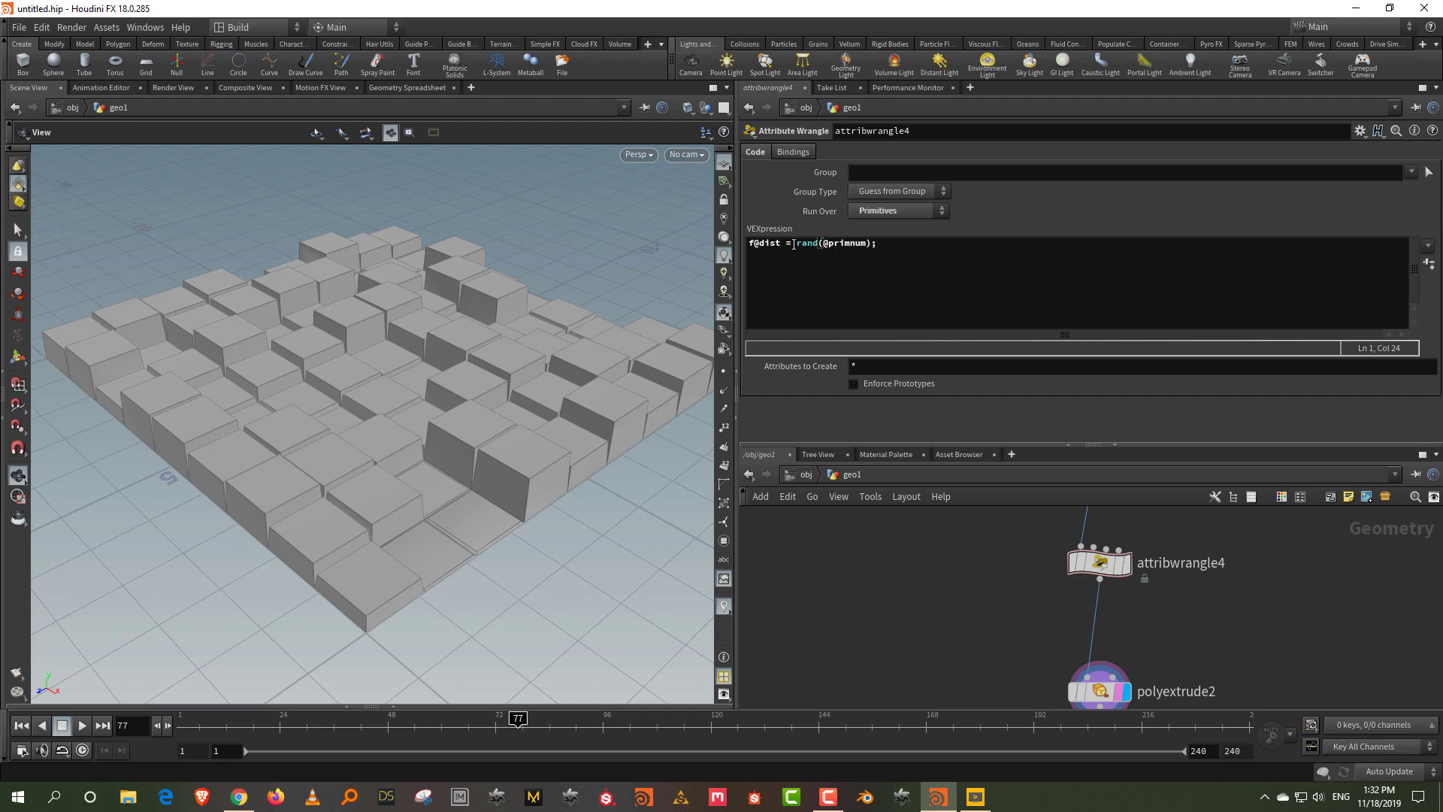
left_click(797, 242)
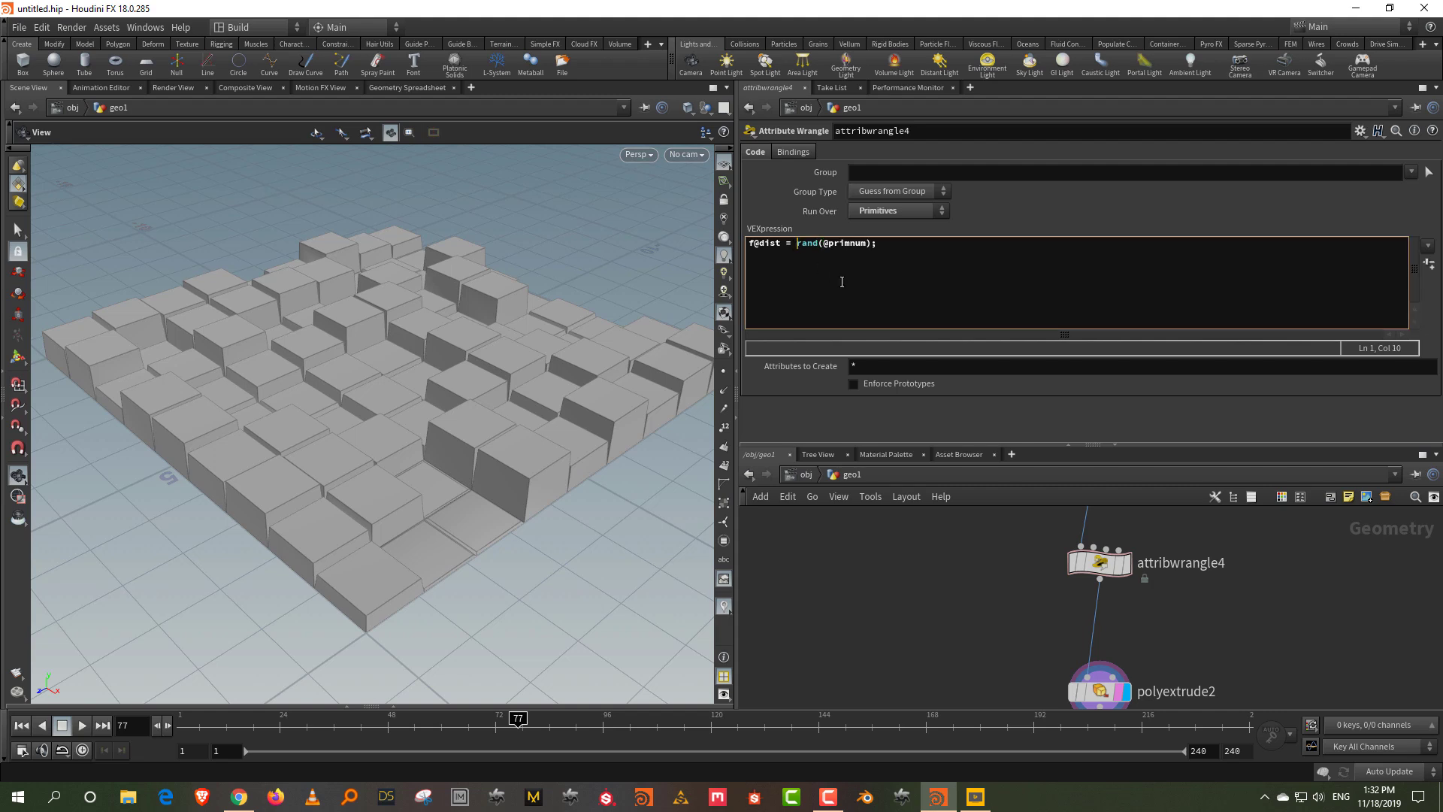
type("fit")
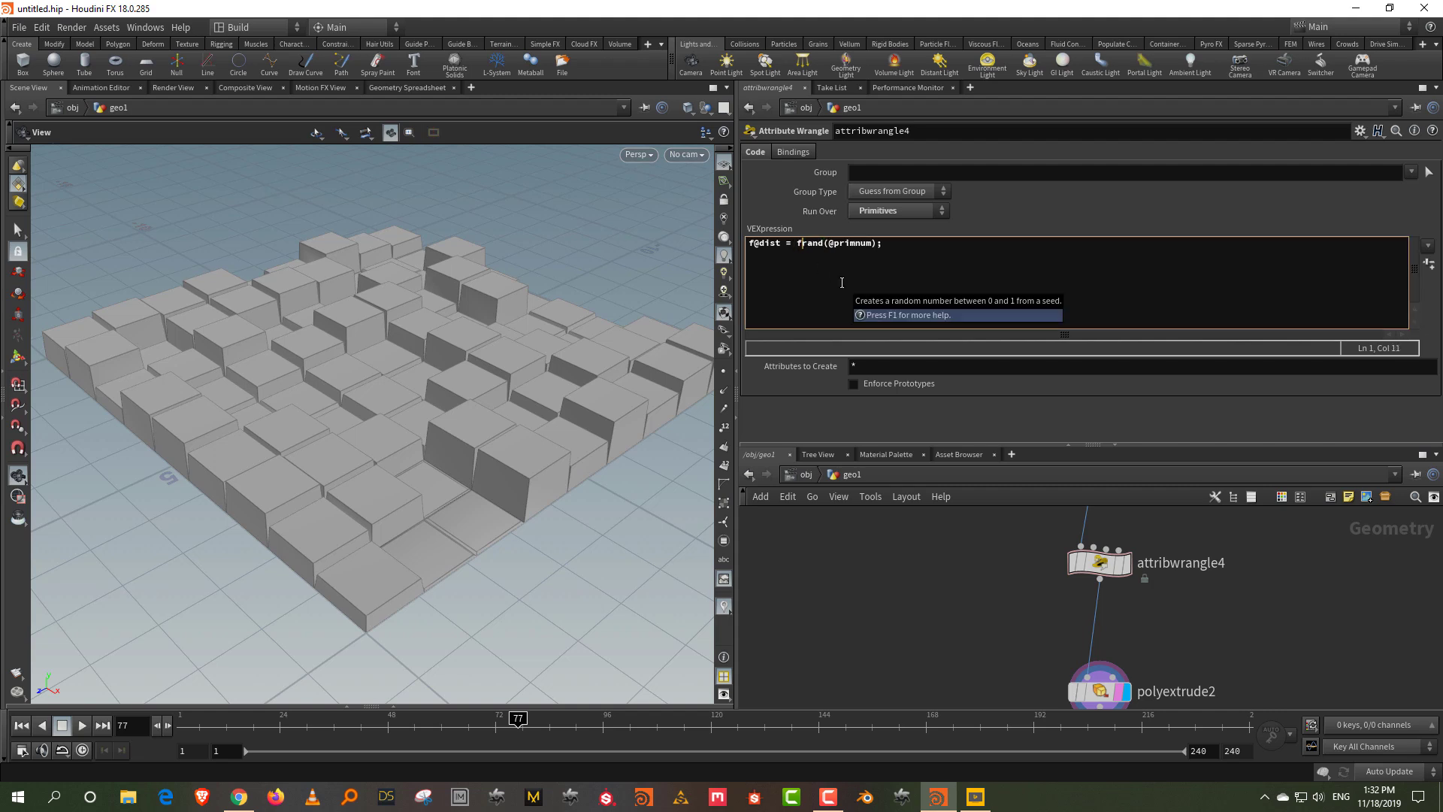
type("01(")
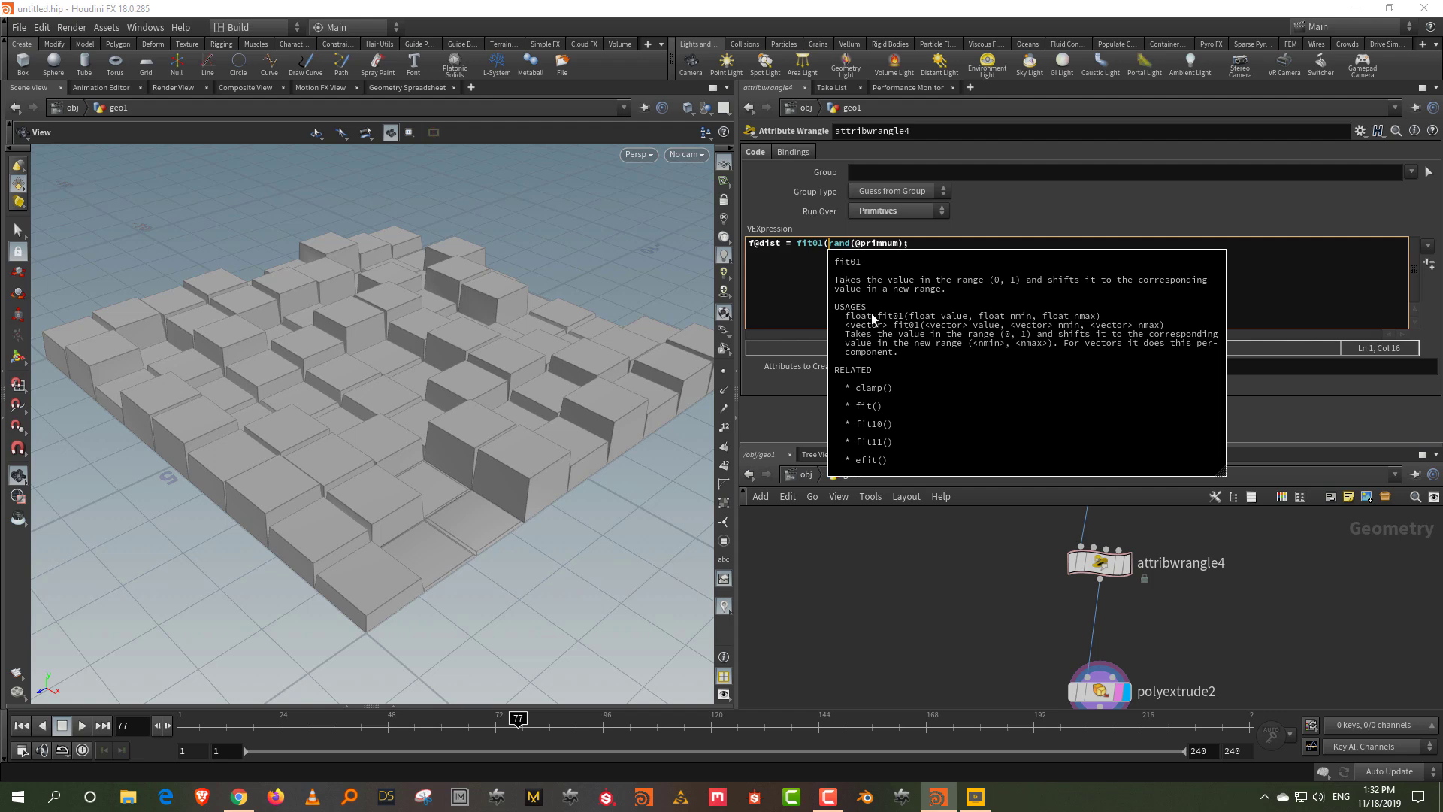
key("BackSpace")
key("BackSpace")
key("BackSpace")
key("BackSpace")
key("BackSpace")
key("BackSpace")
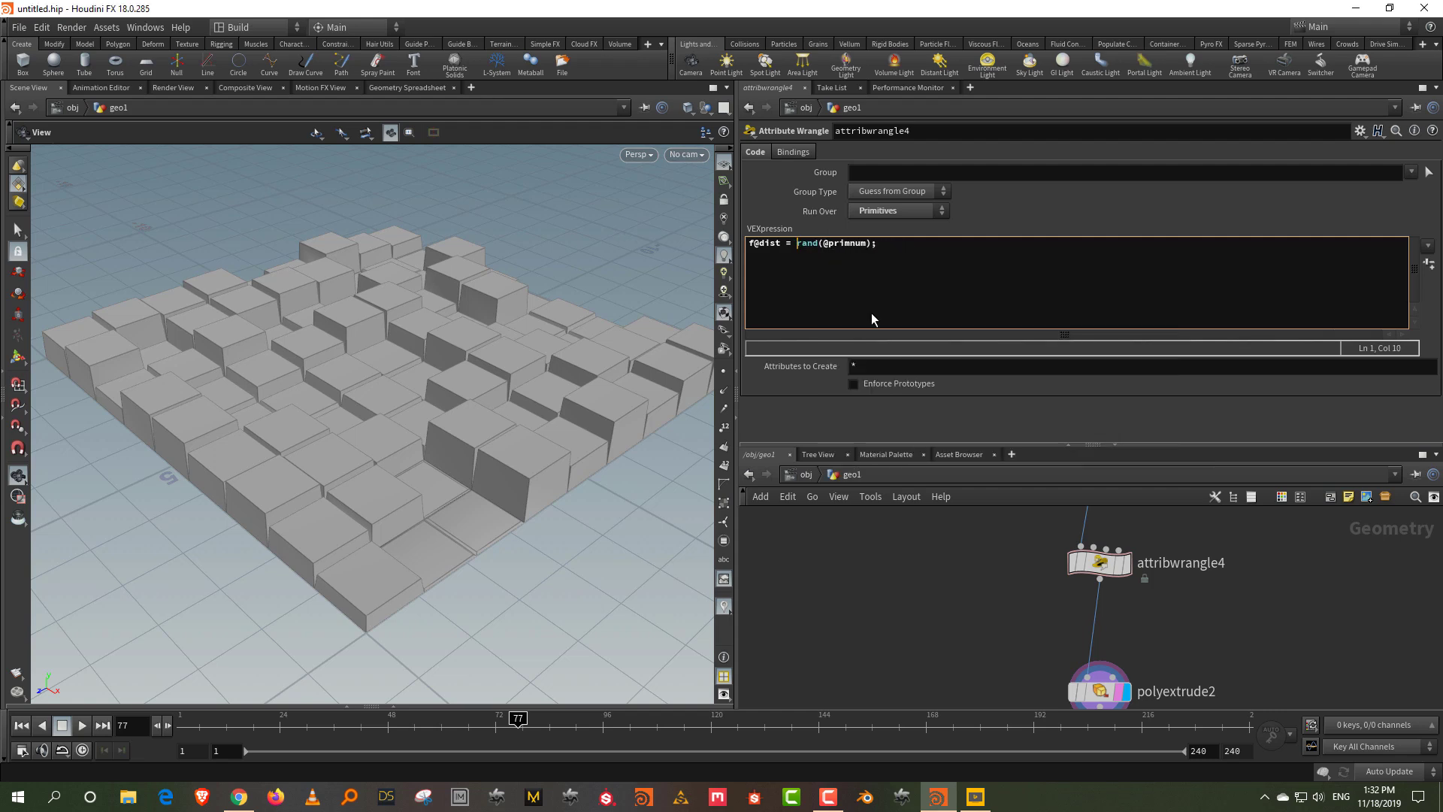
- Branch a Visualize node off attribwrangle4, place it beside the chain, display it and select it
left_click(1122, 571)
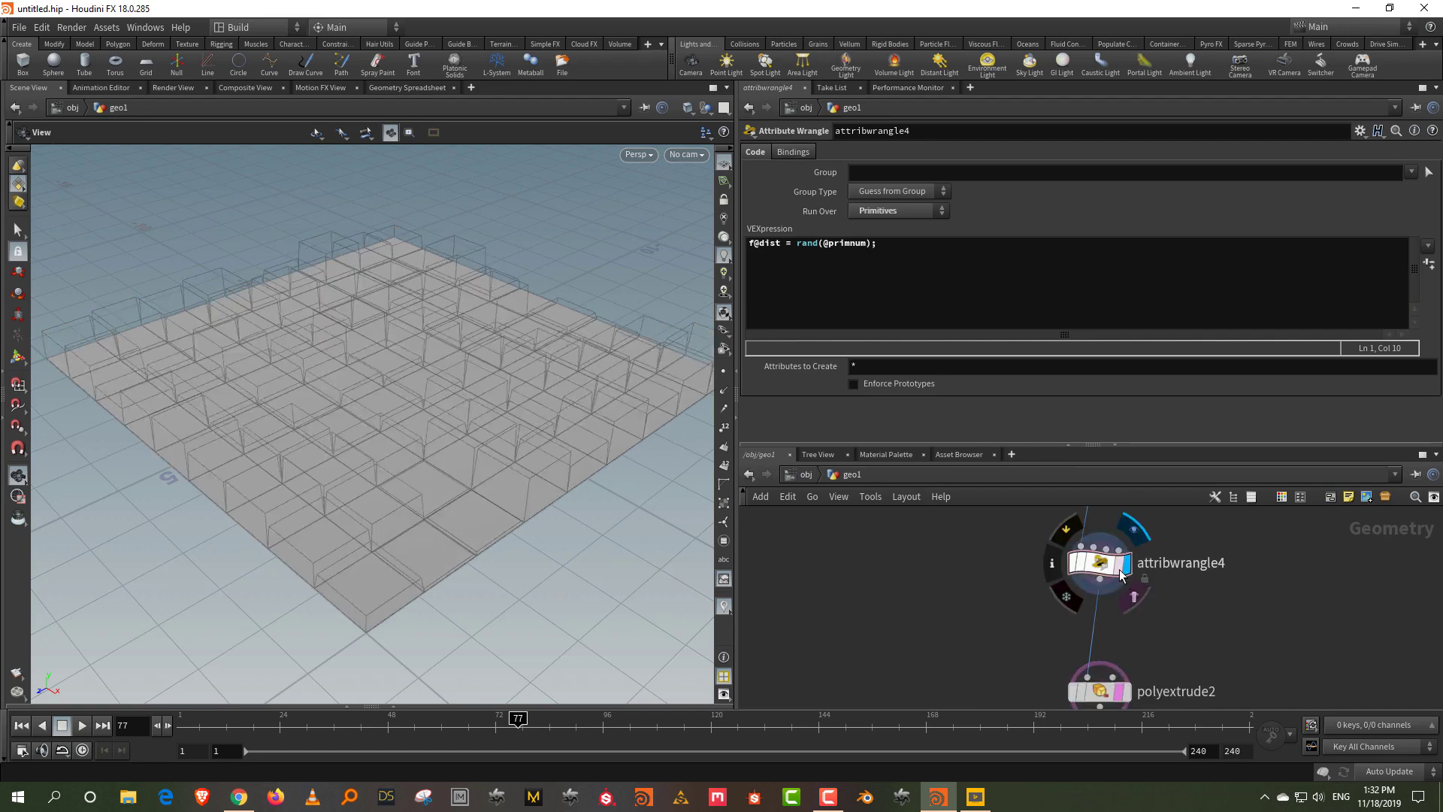
left_click(1119, 570)
left_click(1105, 569)
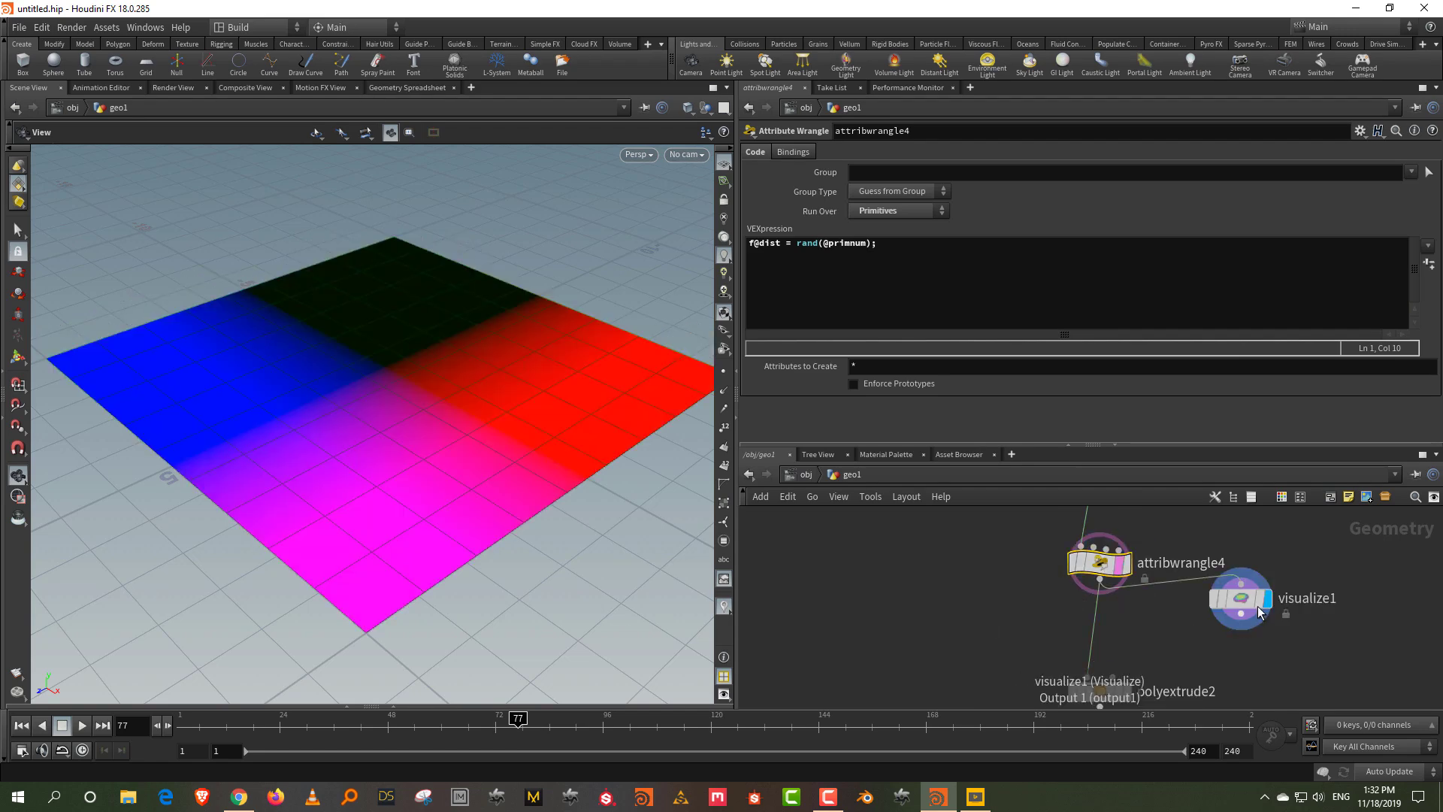
left_click_drag(1223, 599, 1239, 625)
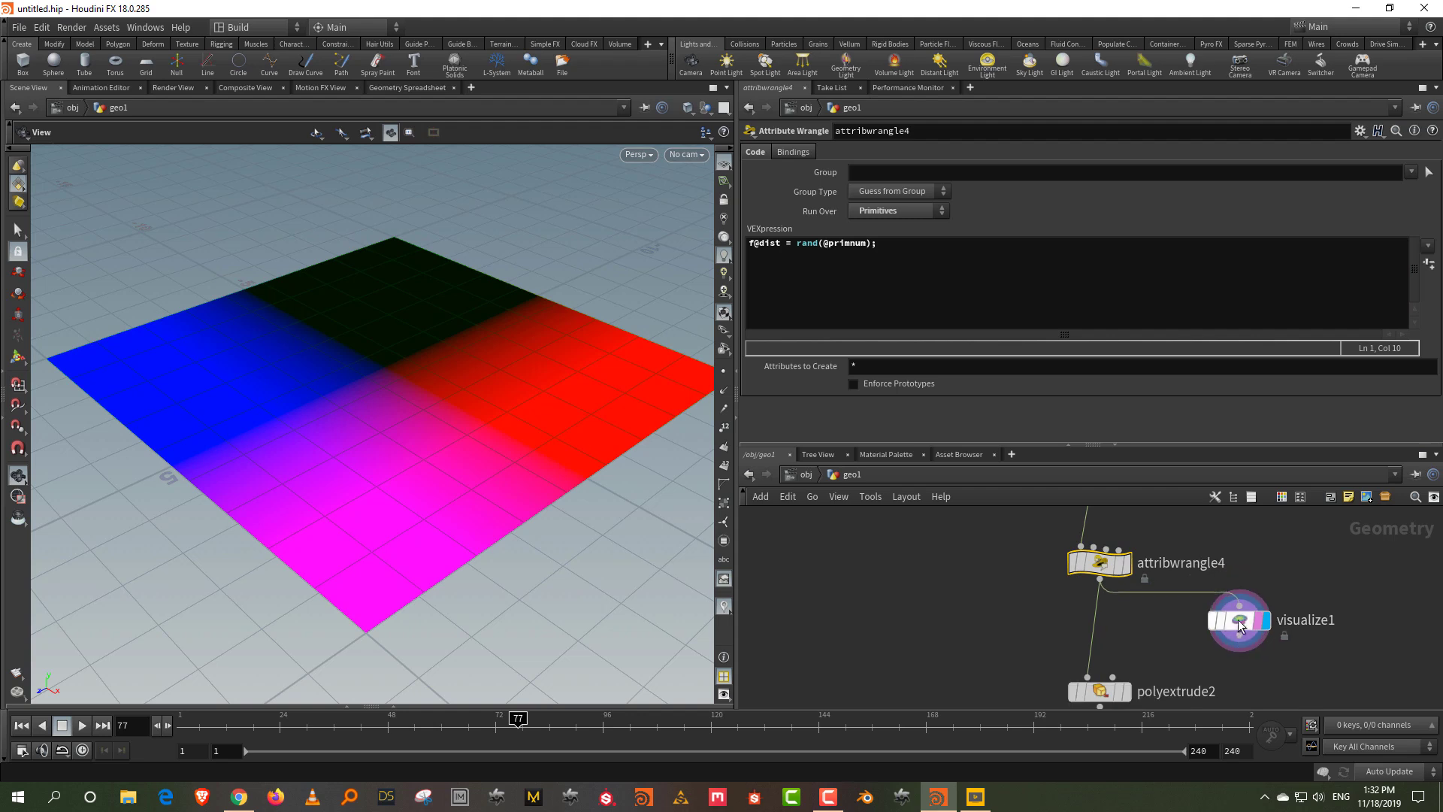
left_click_drag(1306, 554, 1238, 650)
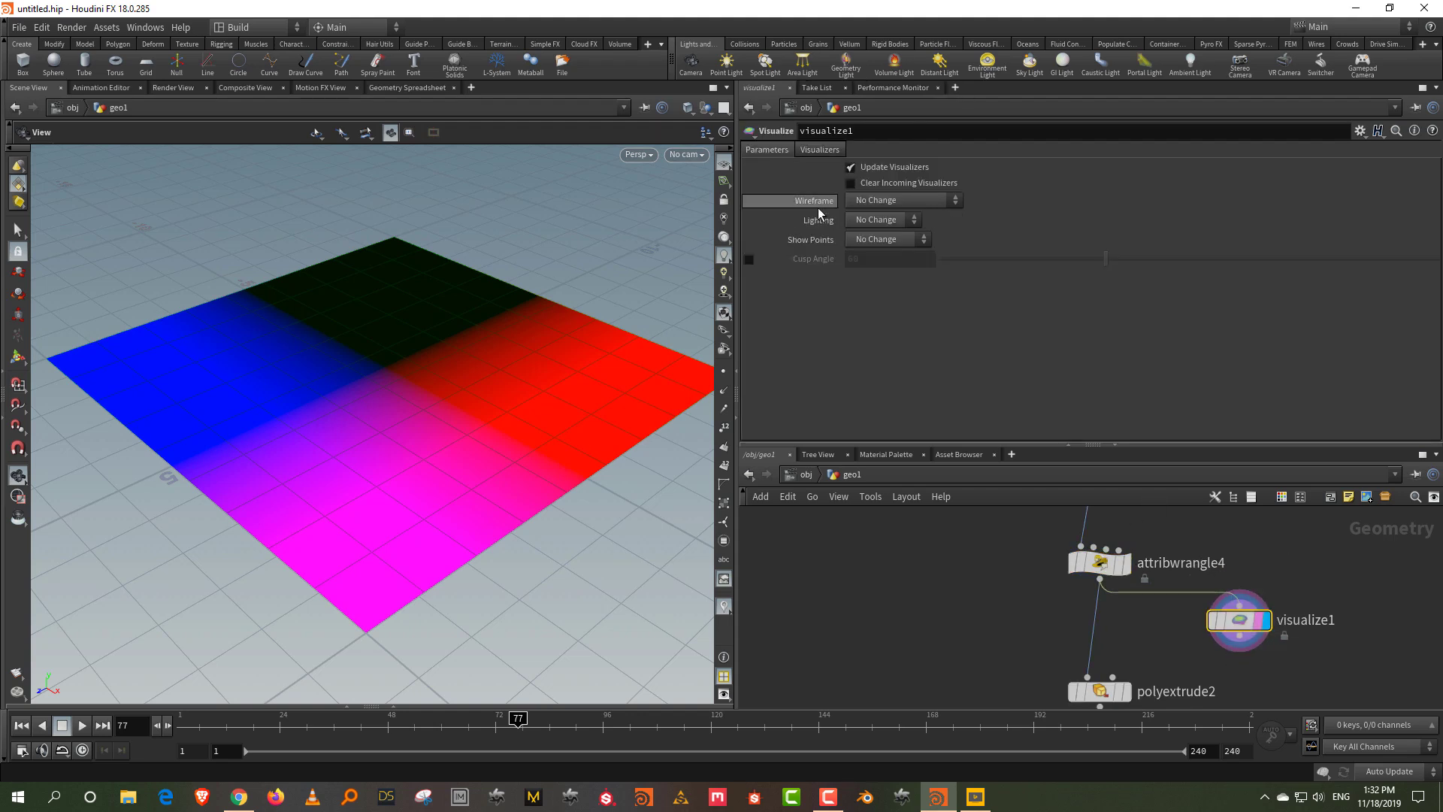
- Set the color visualizer of visualize1 to show the dist attribute
left_click(812, 149)
type("P")
type("dist")
key("Return")
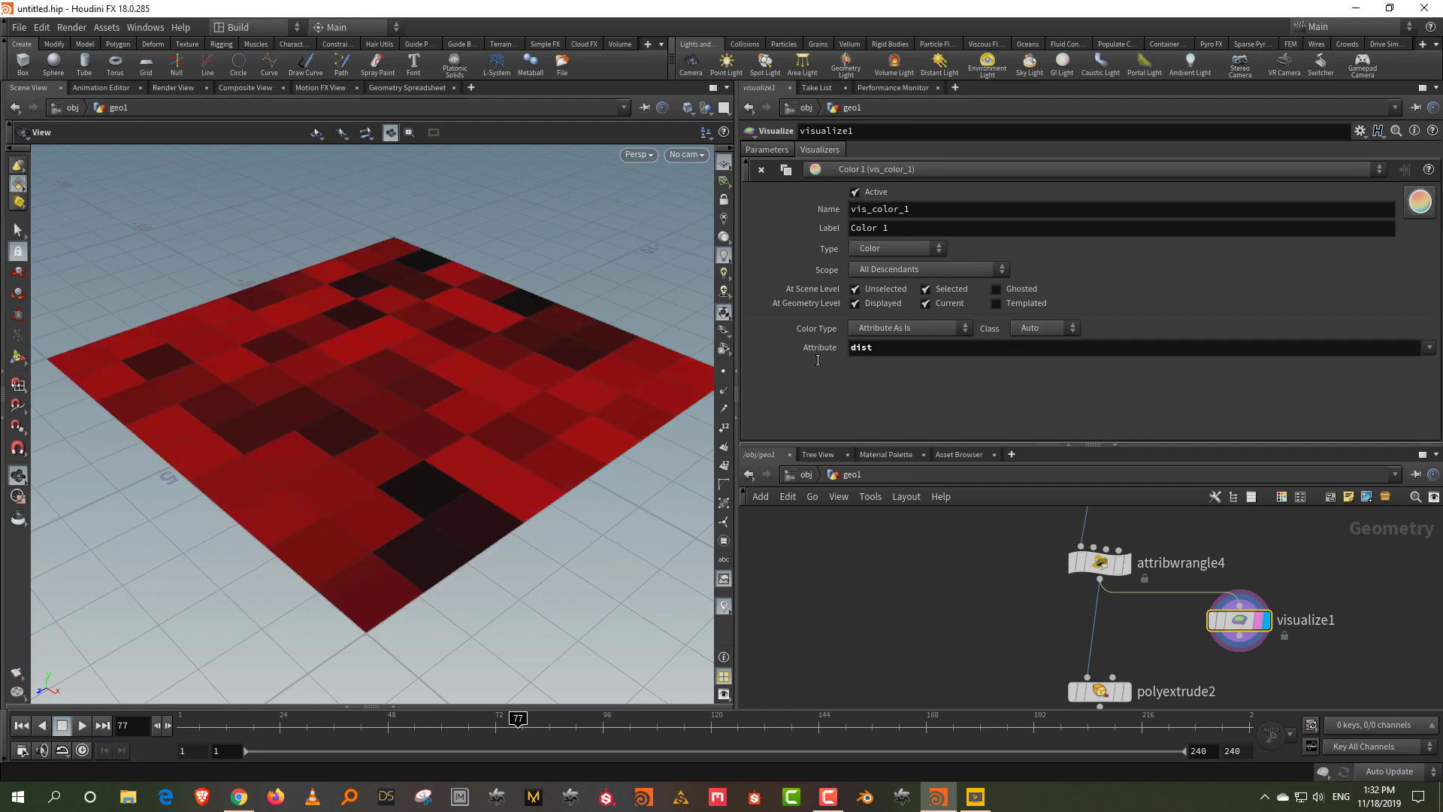
- Change the visualizer type to Marker so the dist values are shown as text on the grid
right_click_drag(334, 391, 352, 456)
middle_click_drag(403, 348, 368, 395)
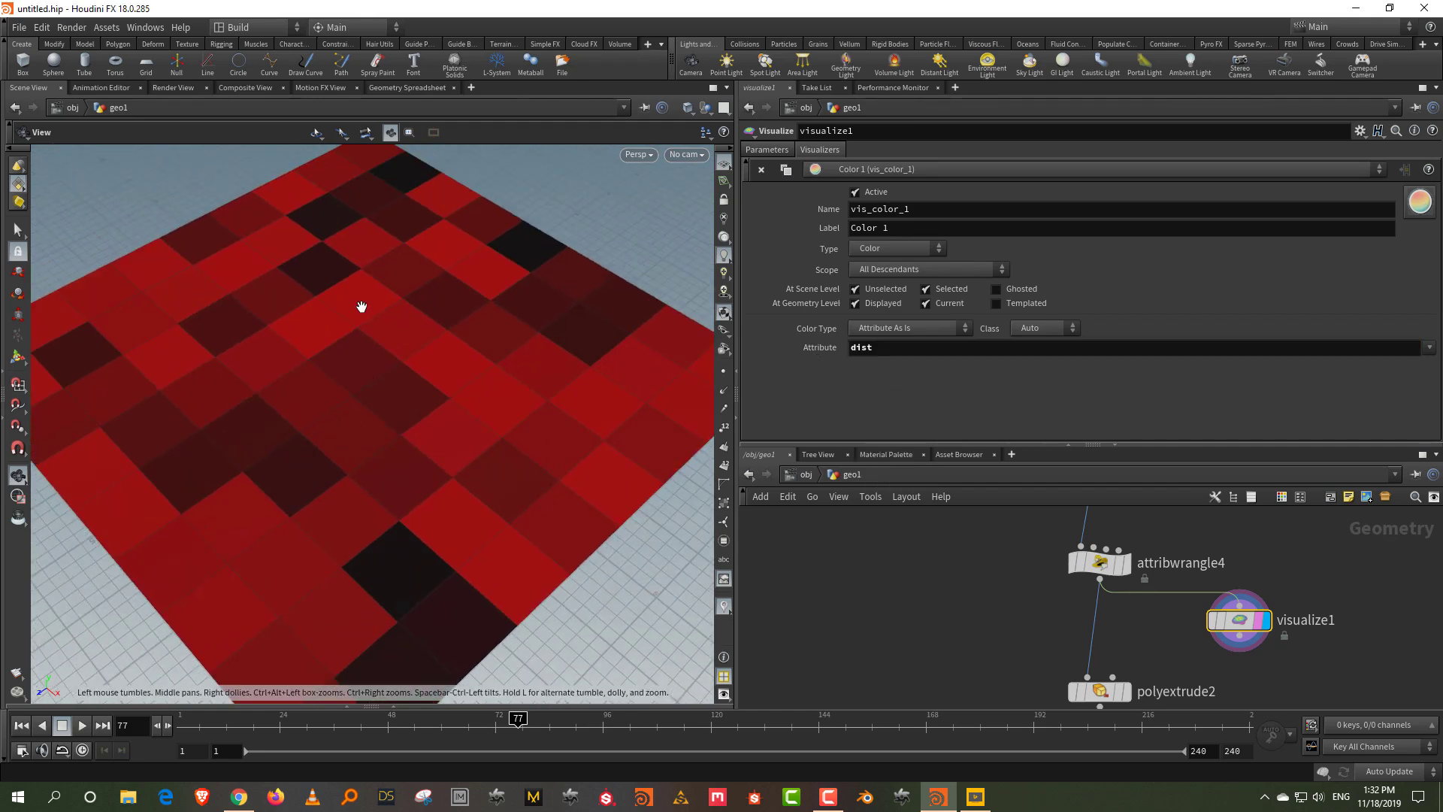
left_click(898, 248)
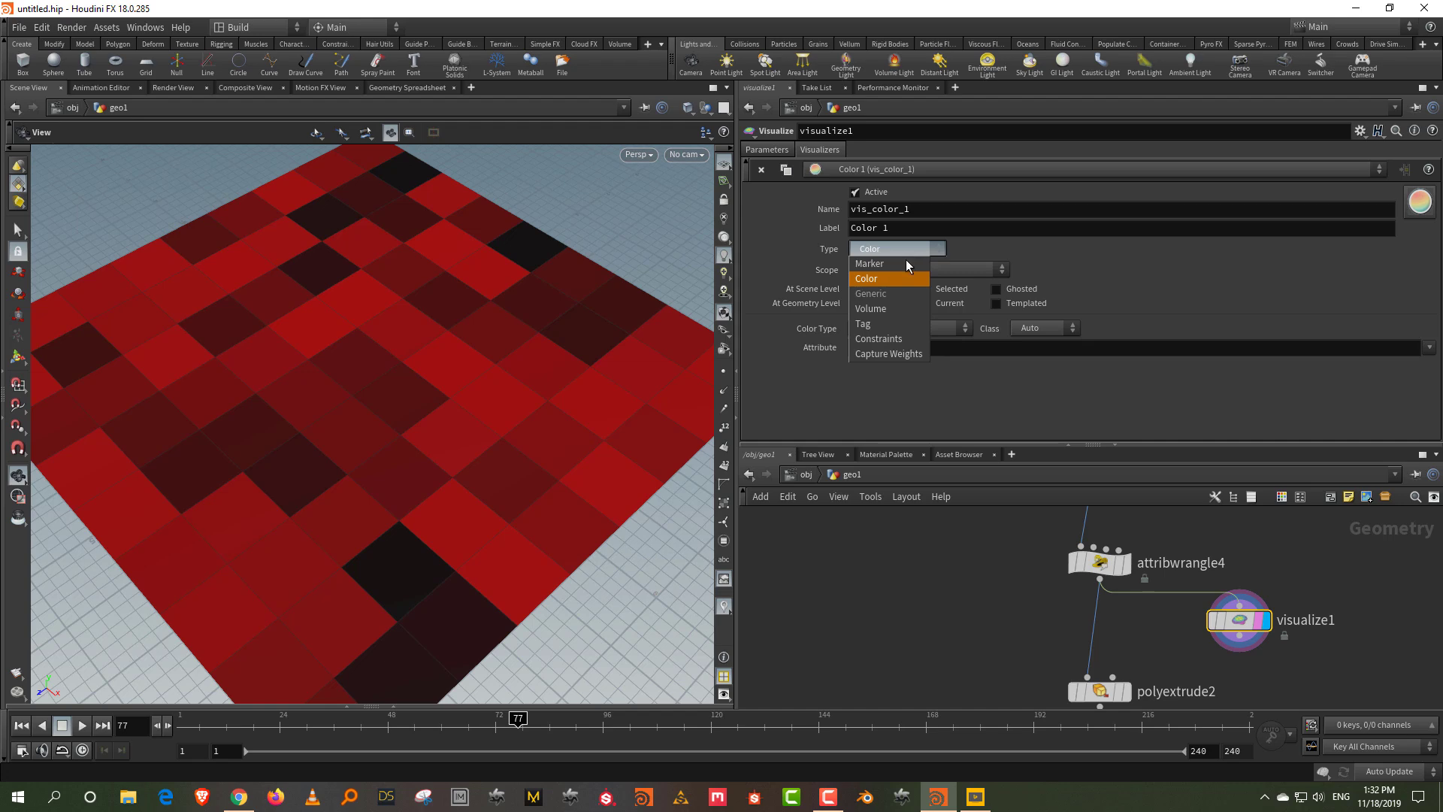
left_click(903, 268)
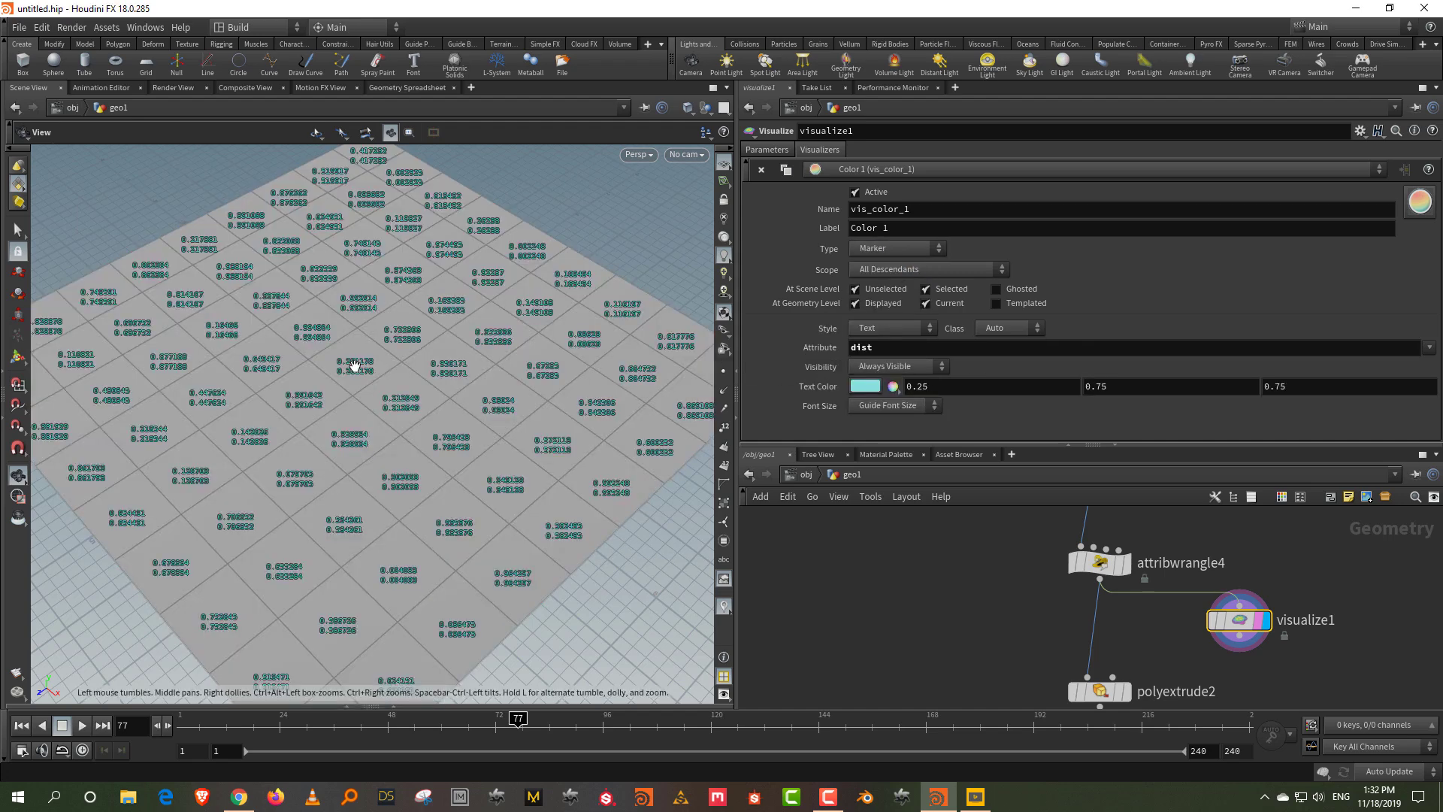
left_click_drag(331, 413, 374, 412)
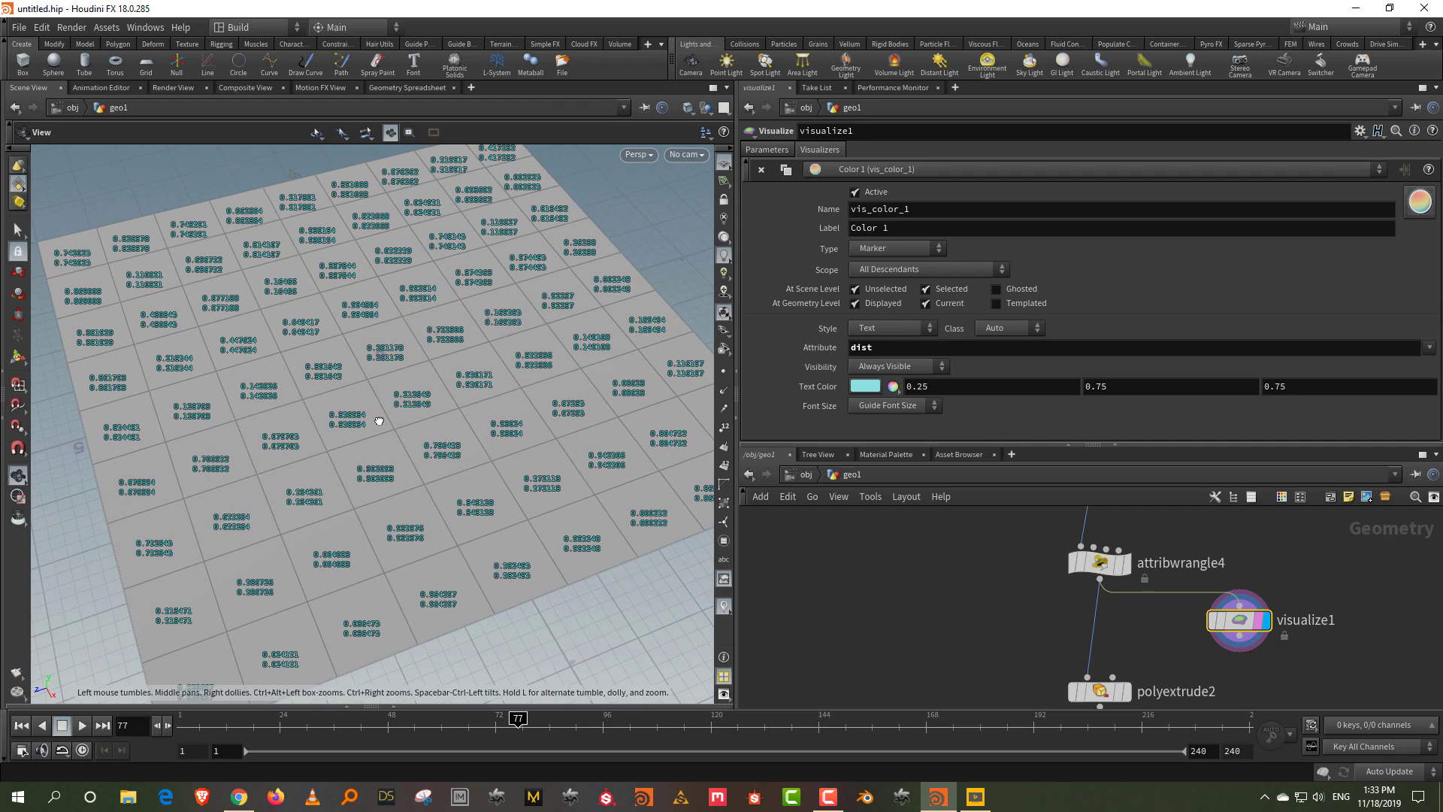
- Open an enlarged Geometry Spreadsheet below the viewport and list the primitive attributes to examine the dist values
left_click(394, 706)
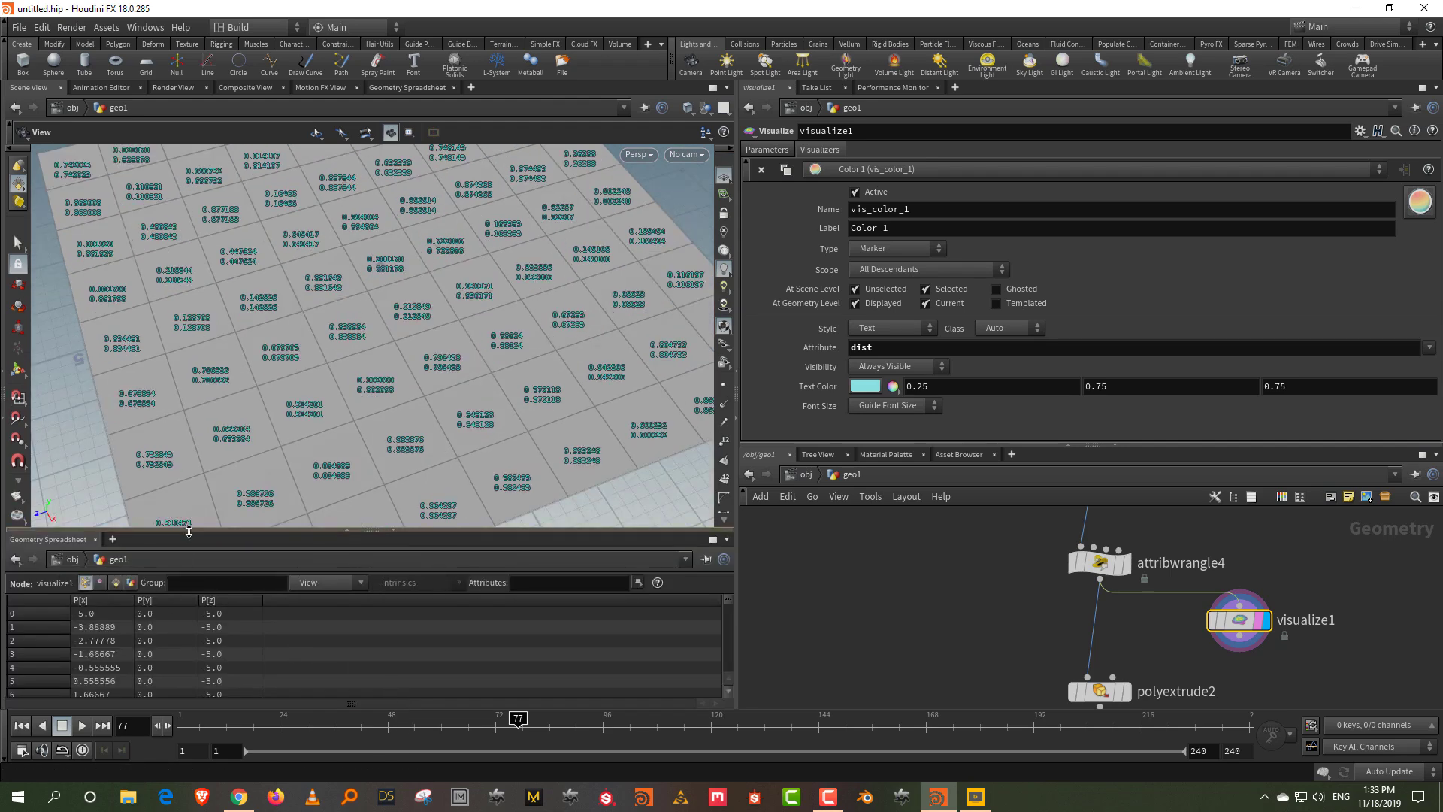
left_click_drag(189, 531, 190, 448)
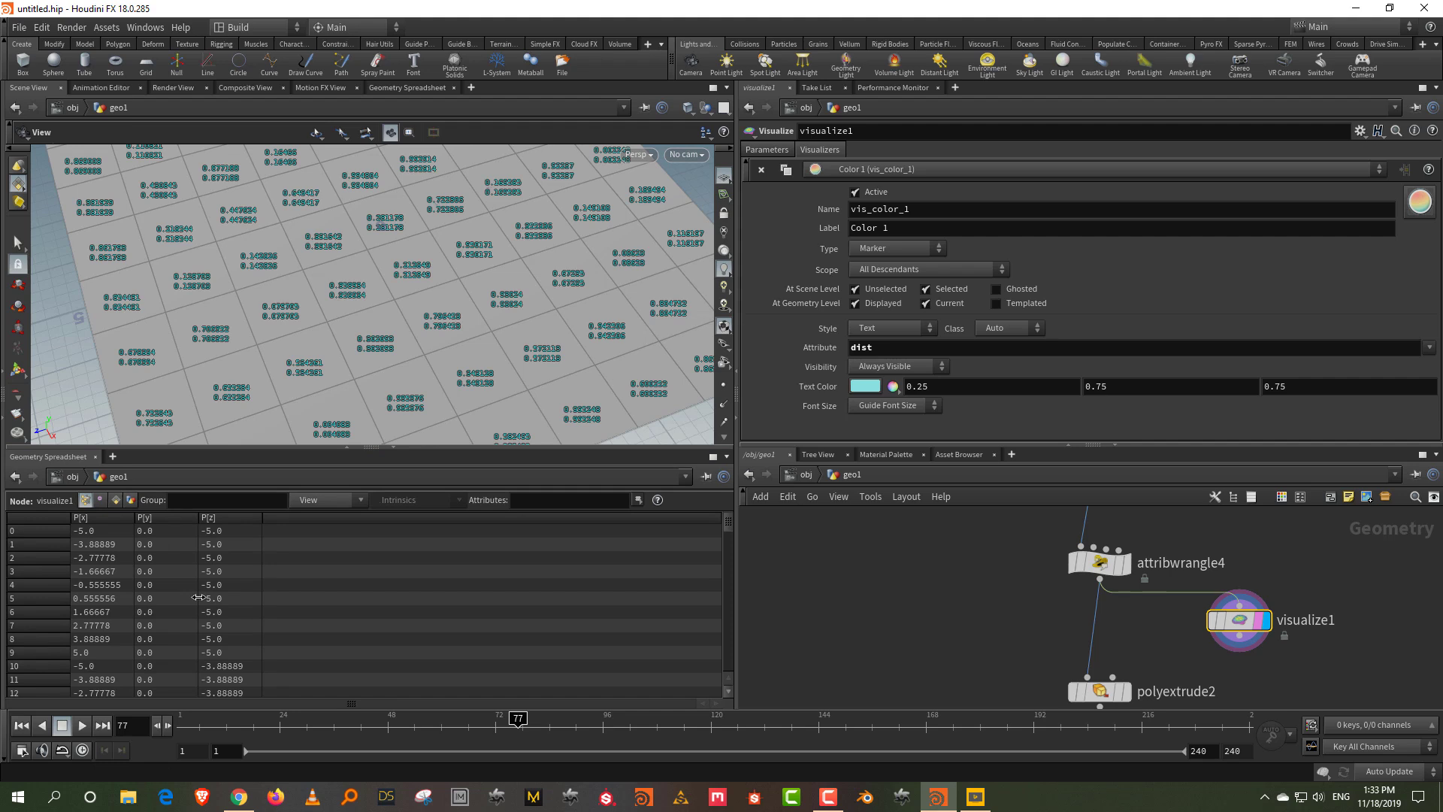
left_click(116, 500)
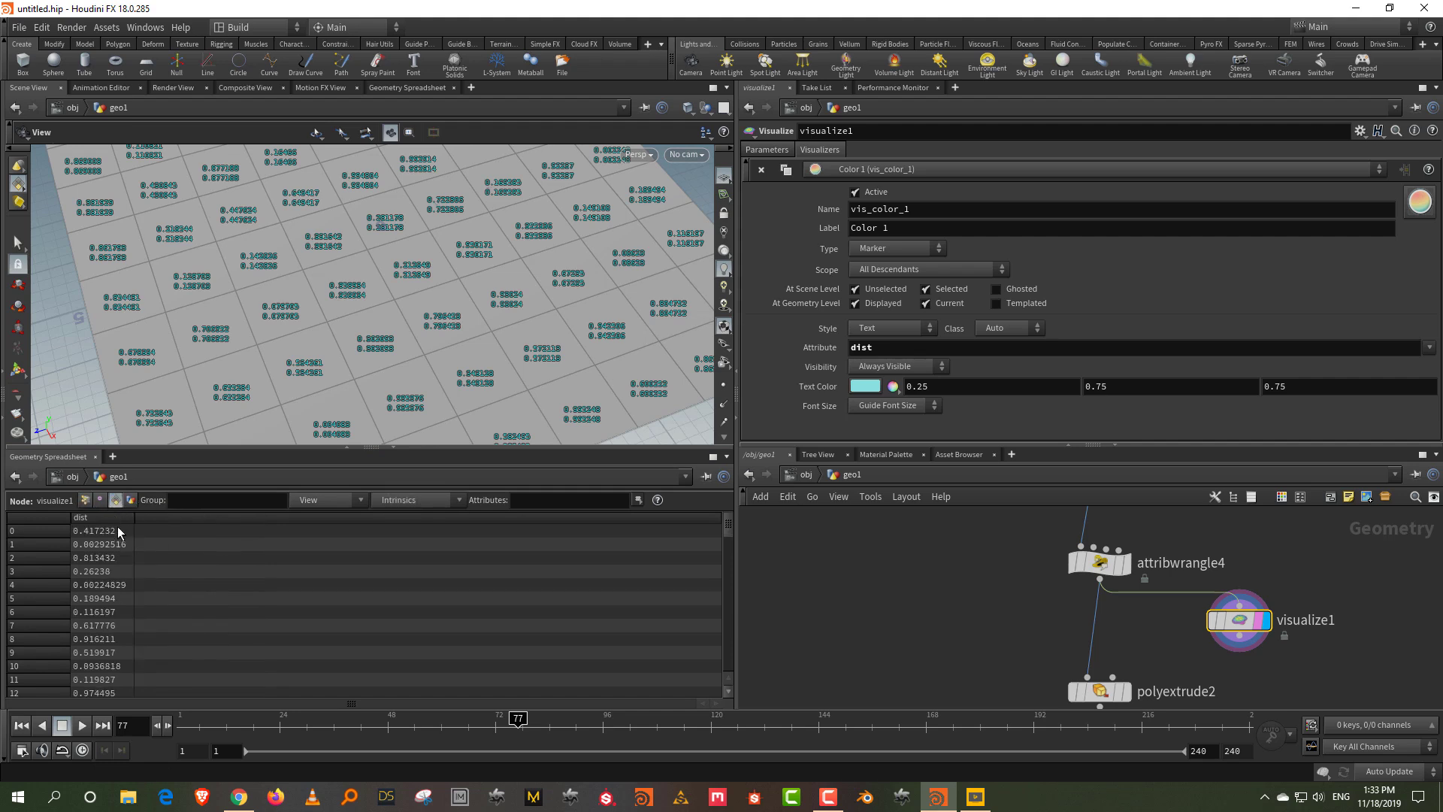
- Examine the primitives' dist values in the spreadsheet and list the point attributes
scroll(124, 646, "down", 6)
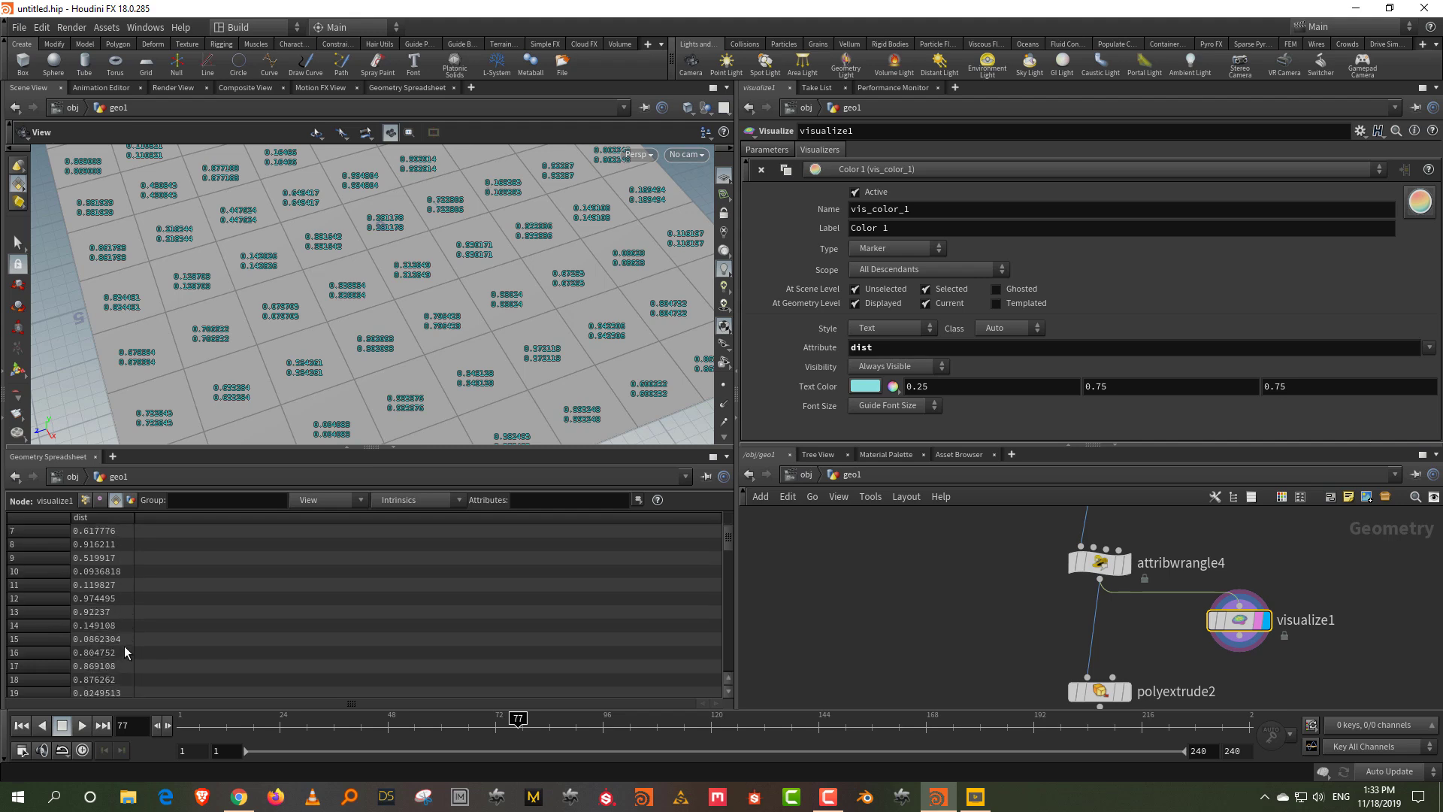
scroll(124, 646, "down", 10)
left_click(85, 499)
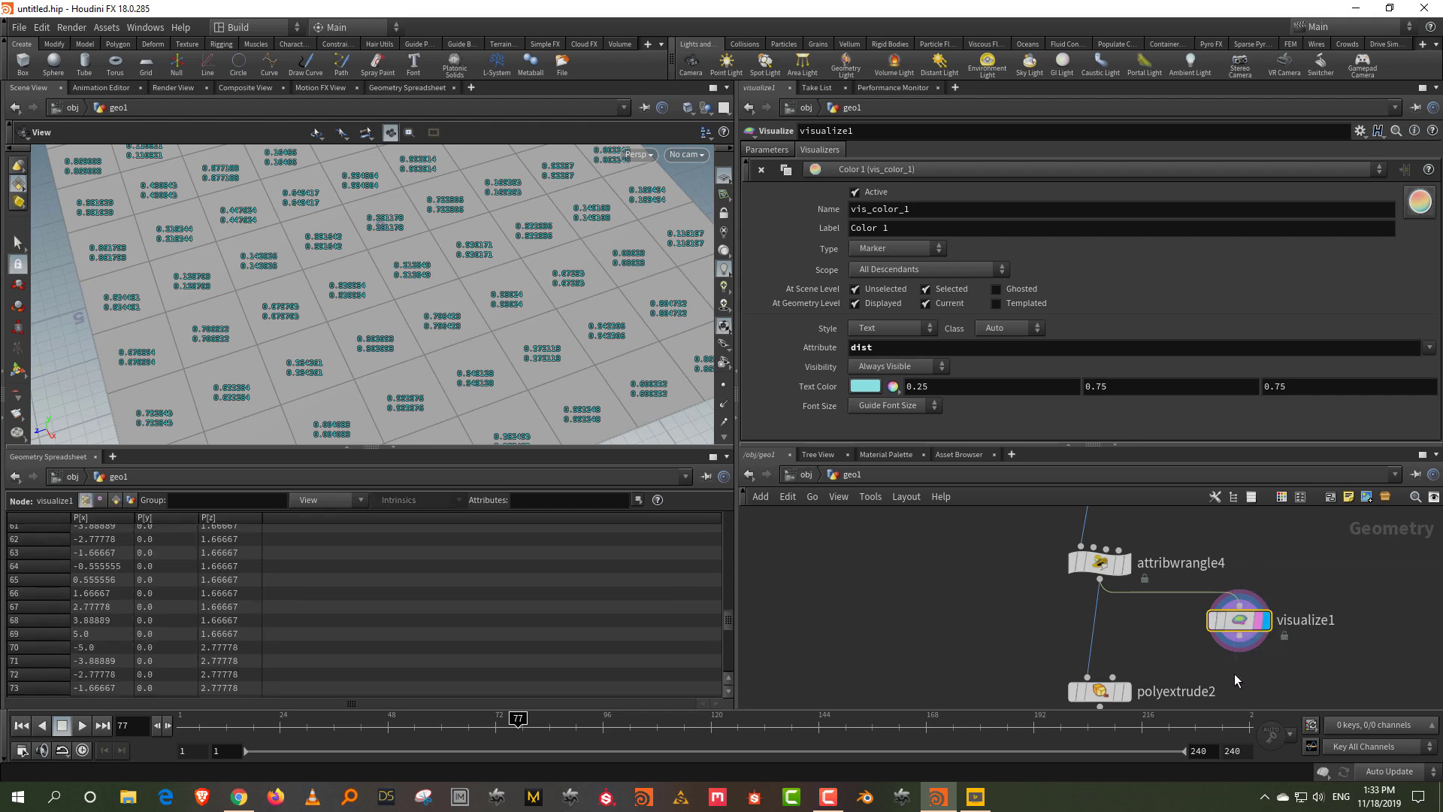
- Delete the visualize1 node and close the Geometry Spreadsheet below the viewport
key("Delete")
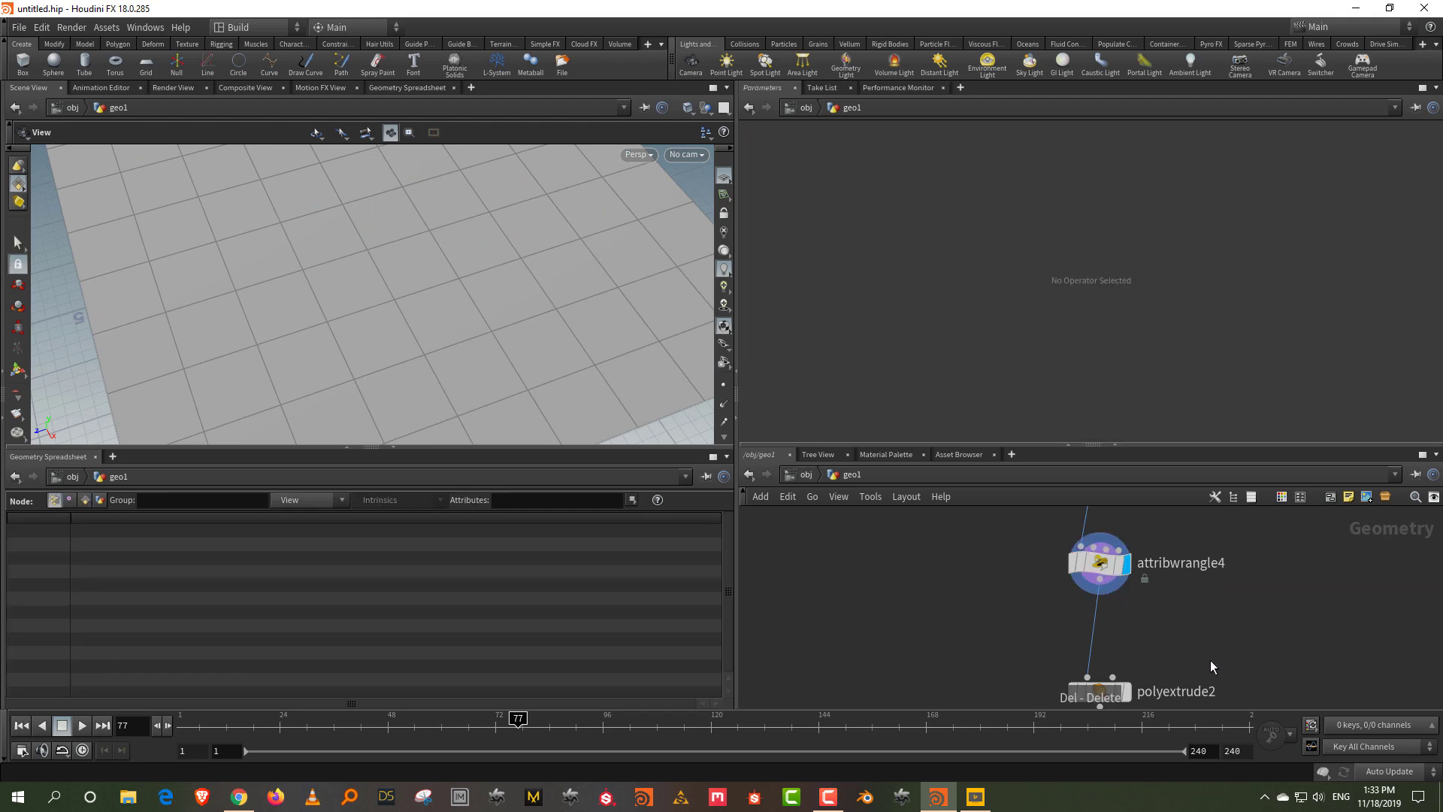
left_click(392, 447)
left_click(1170, 560)
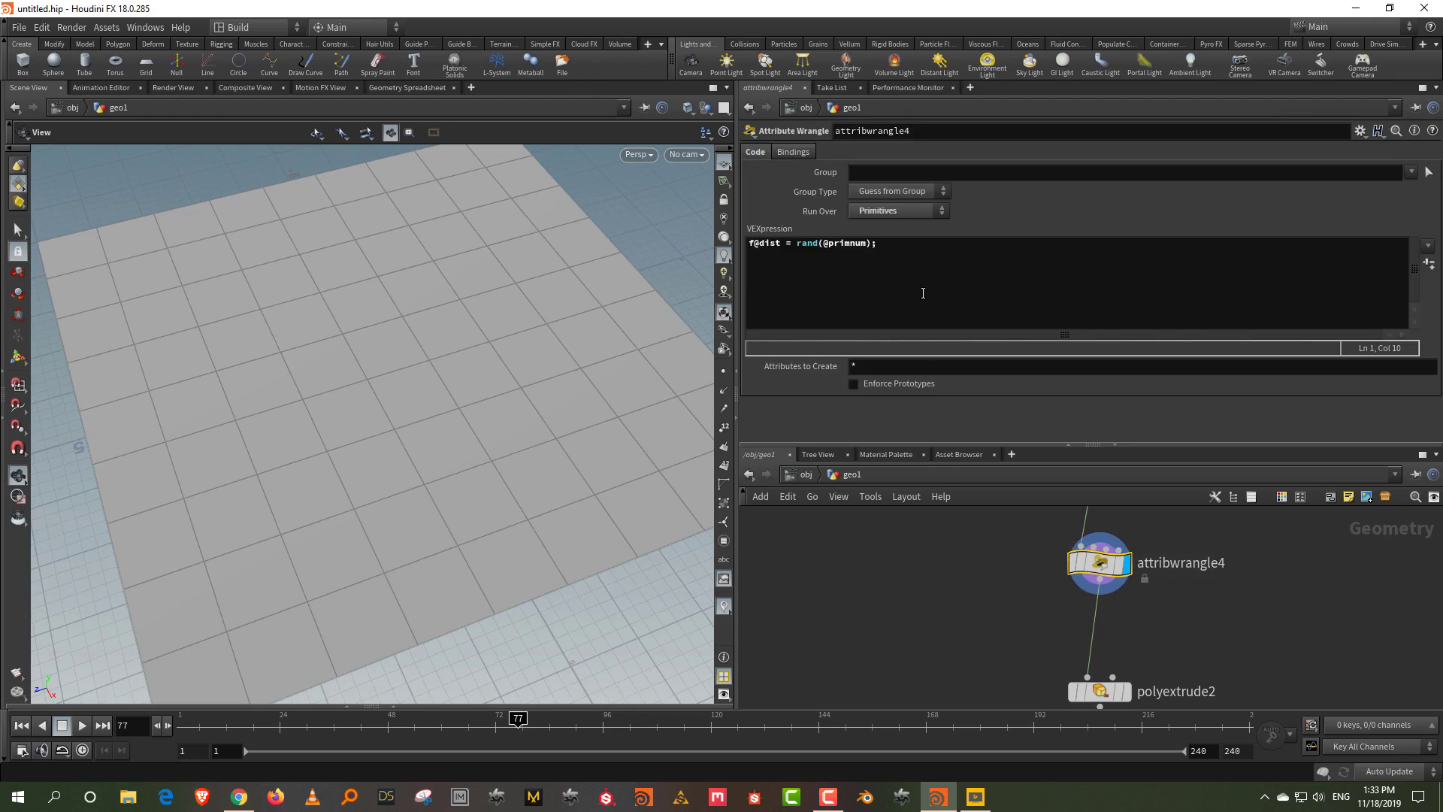
left_click(797, 243)
type("fit0")
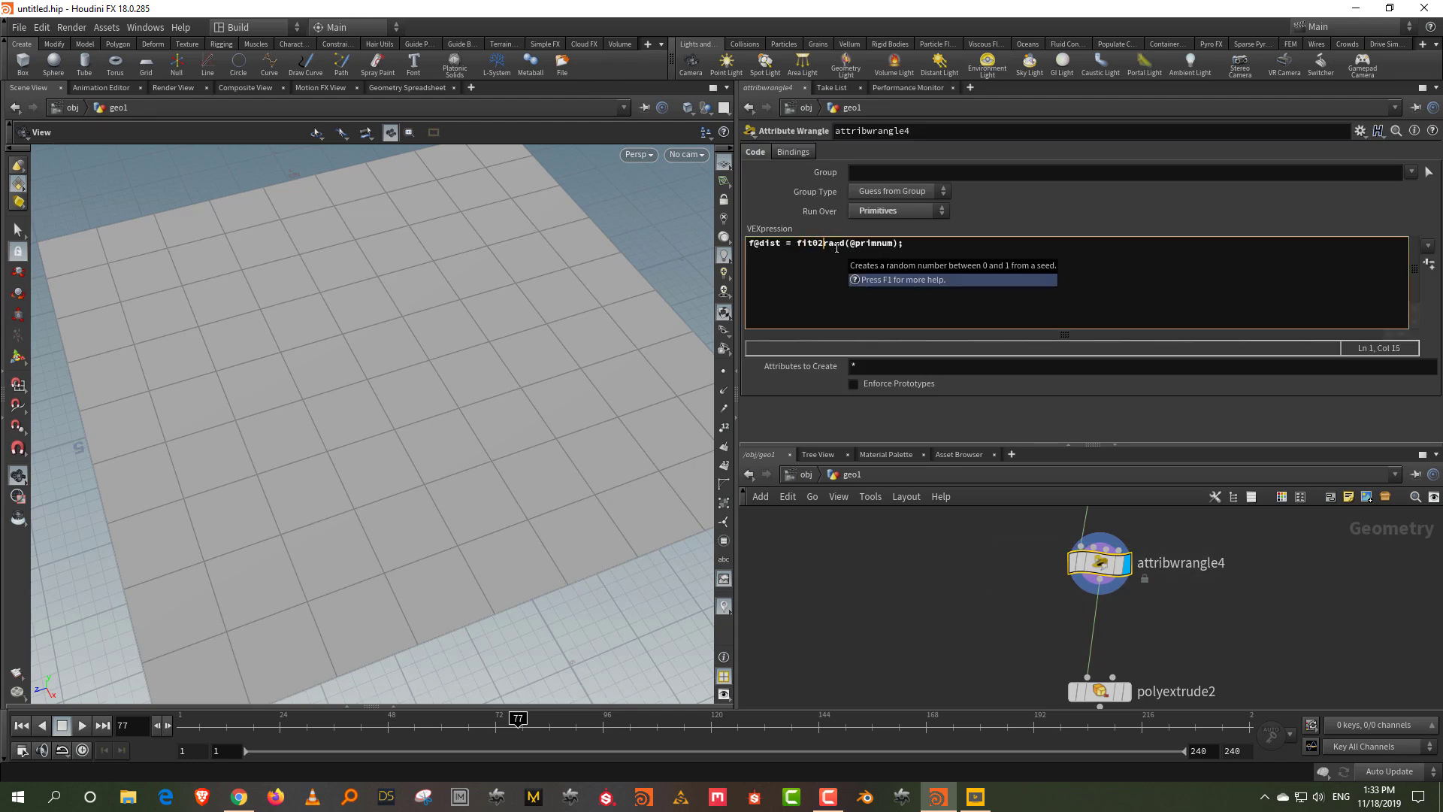
type("1(")
left_click(836, 244)
key("Right")
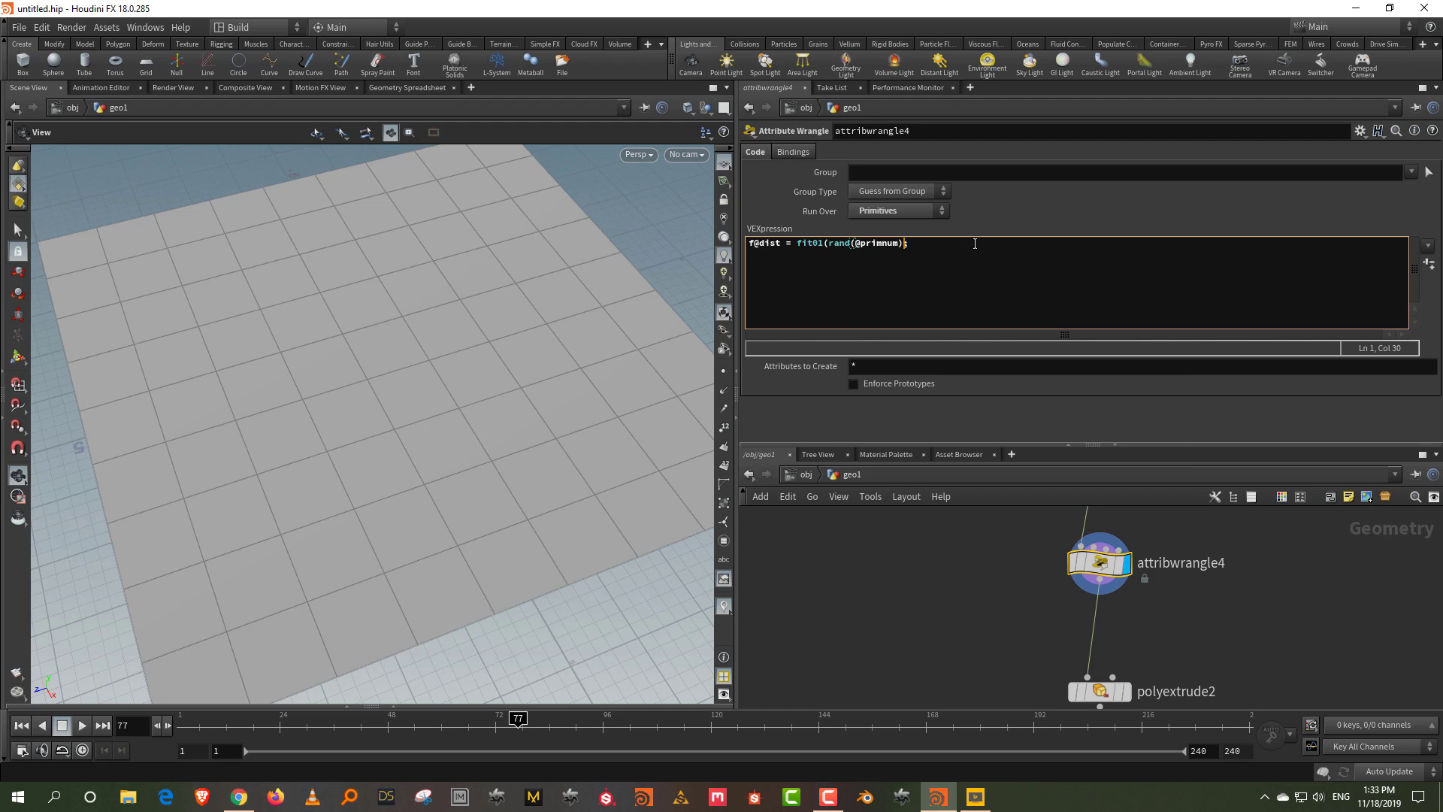
type(",1,5)")
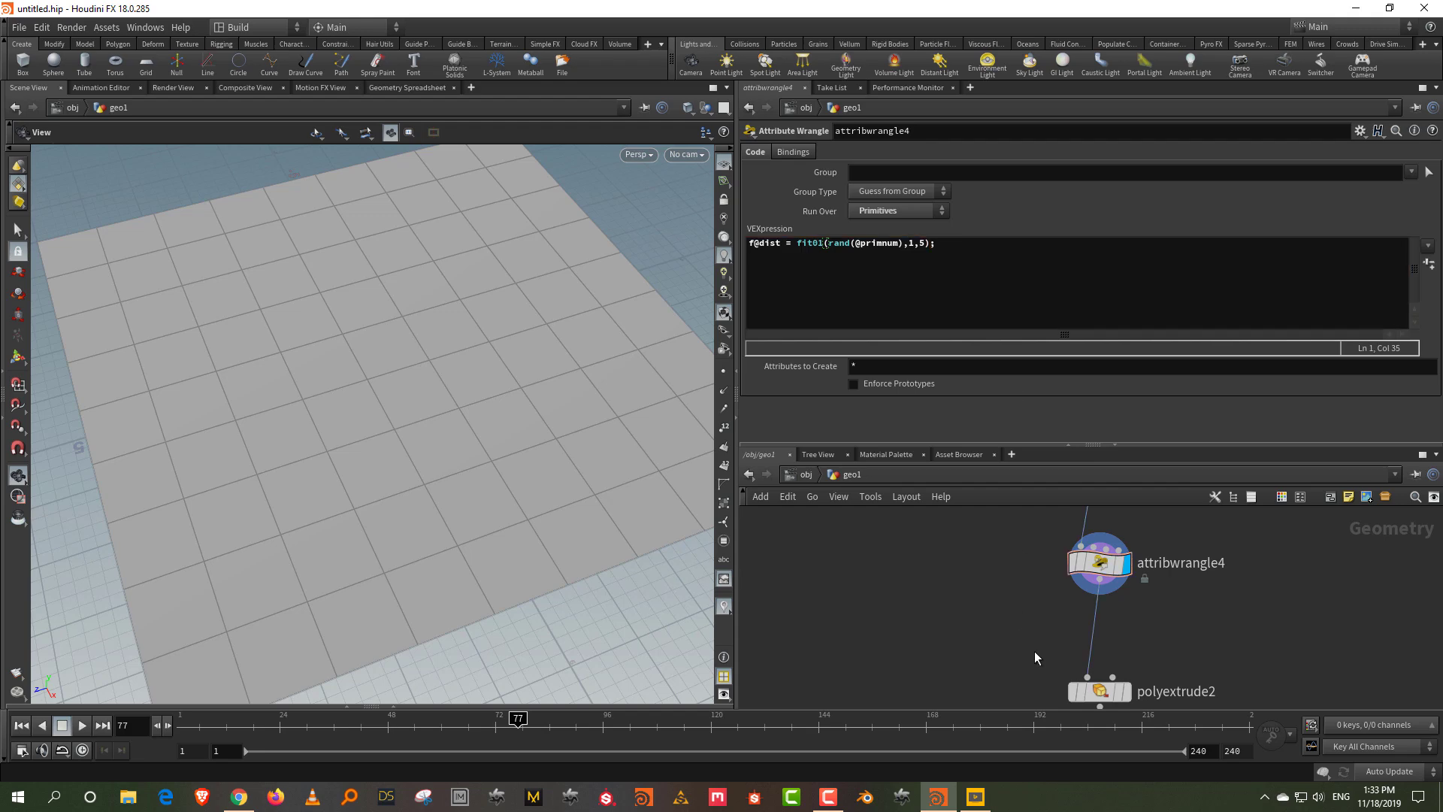
- Display and select polyextrude2 to view the grid extruded by the remapped dist attribute
left_click(1125, 691)
left_click(1107, 699)
left_click_drag(467, 413, 481, 493)
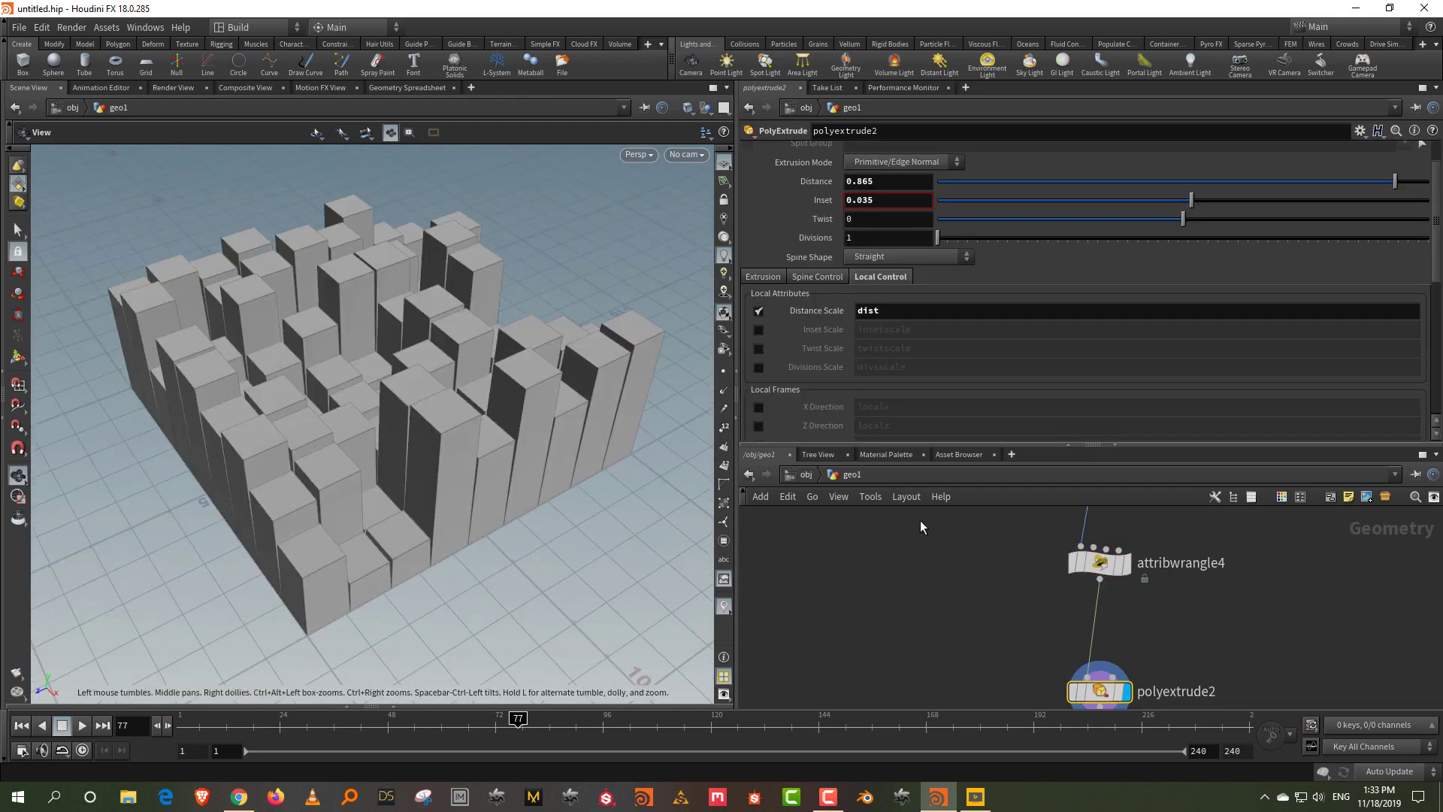
- Set the fit01 output range in attribwrangle4's dist expression to 0 and 9 and view the extruded columns
left_click(1101, 563)
left_click(910, 243)
type("01(rand(@primnum),0,9);")
left_click(956, 605)
double_click(921, 243)
type("9")
left_click(968, 598)
left_click_drag(495, 332, 429, 354)
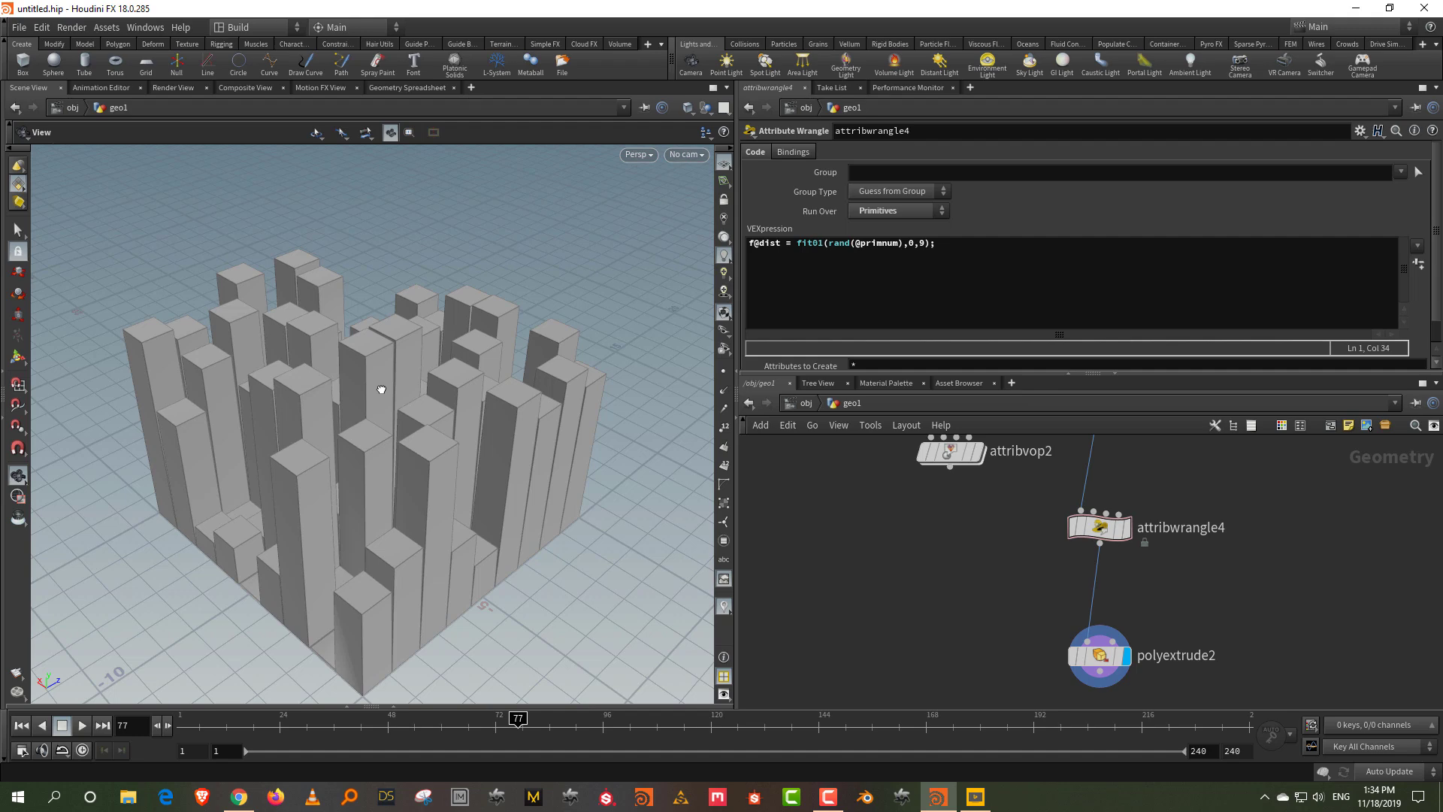
left_click_drag(406, 402, 370, 402)
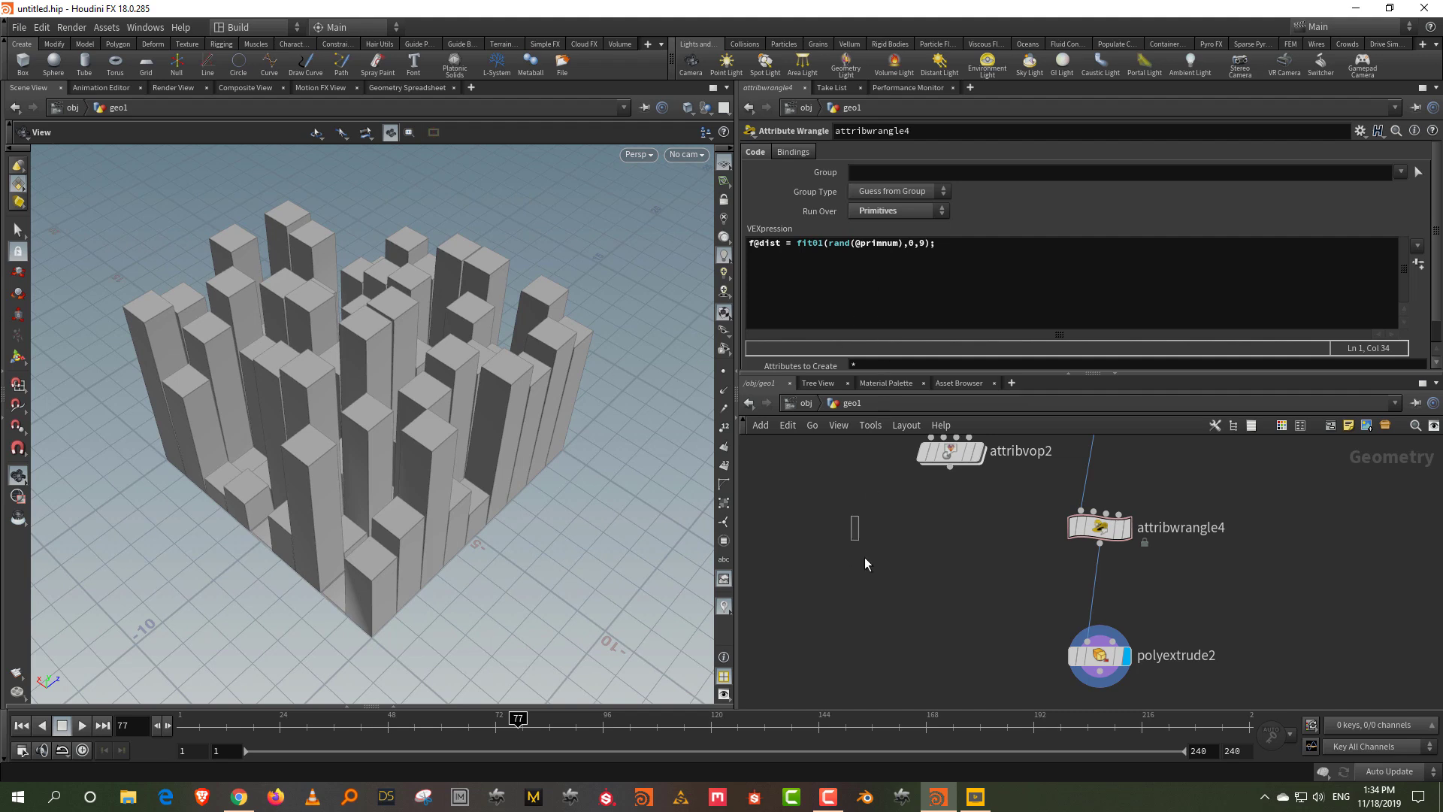
- Add a new Grid node beside the grid2 chain and enlarge the parameter area to show its settings
left_click_drag(908, 373, 908, 290)
middle_click_drag(941, 410, 906, 467)
left_click_drag(909, 458, 852, 405)
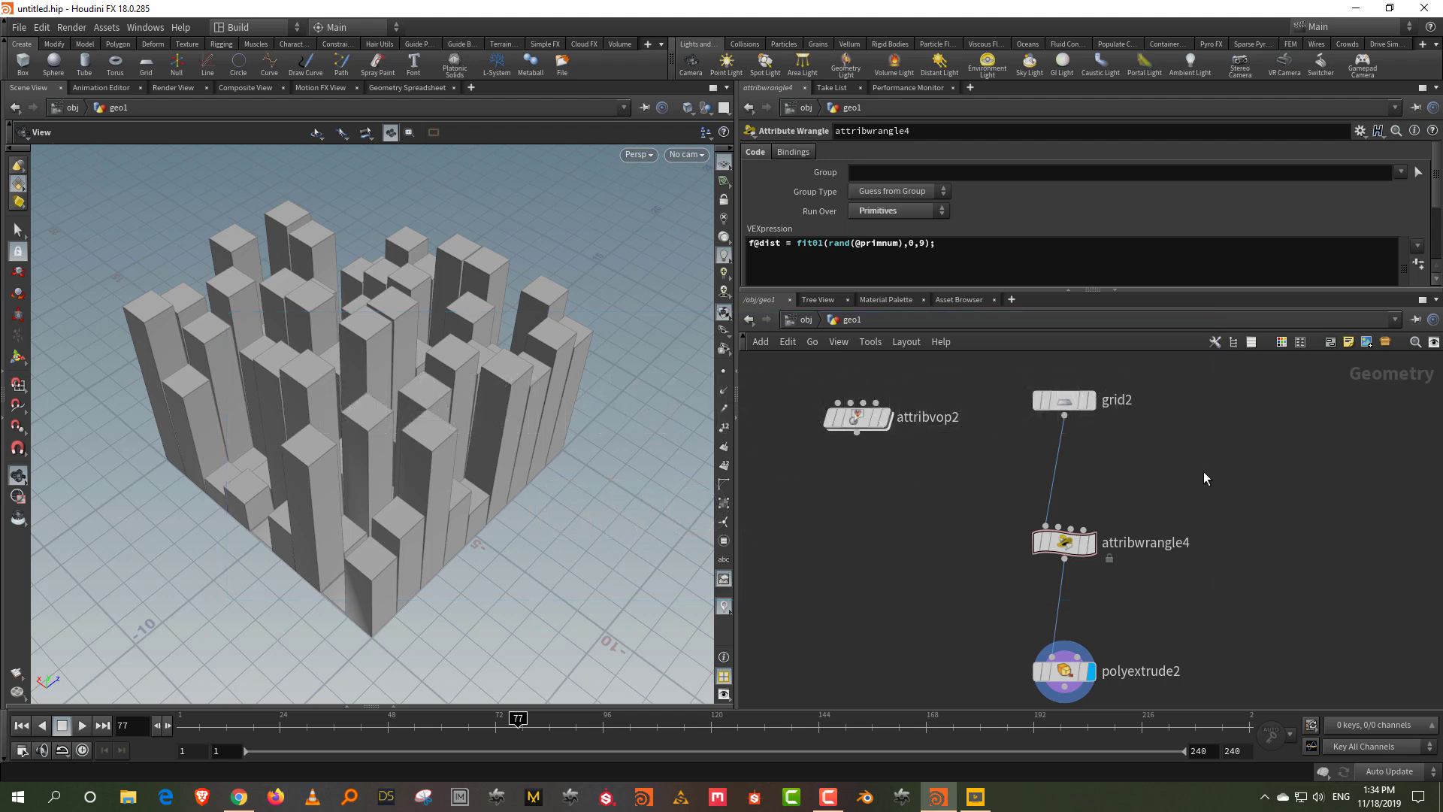
middle_click_drag(1160, 480, 982, 516)
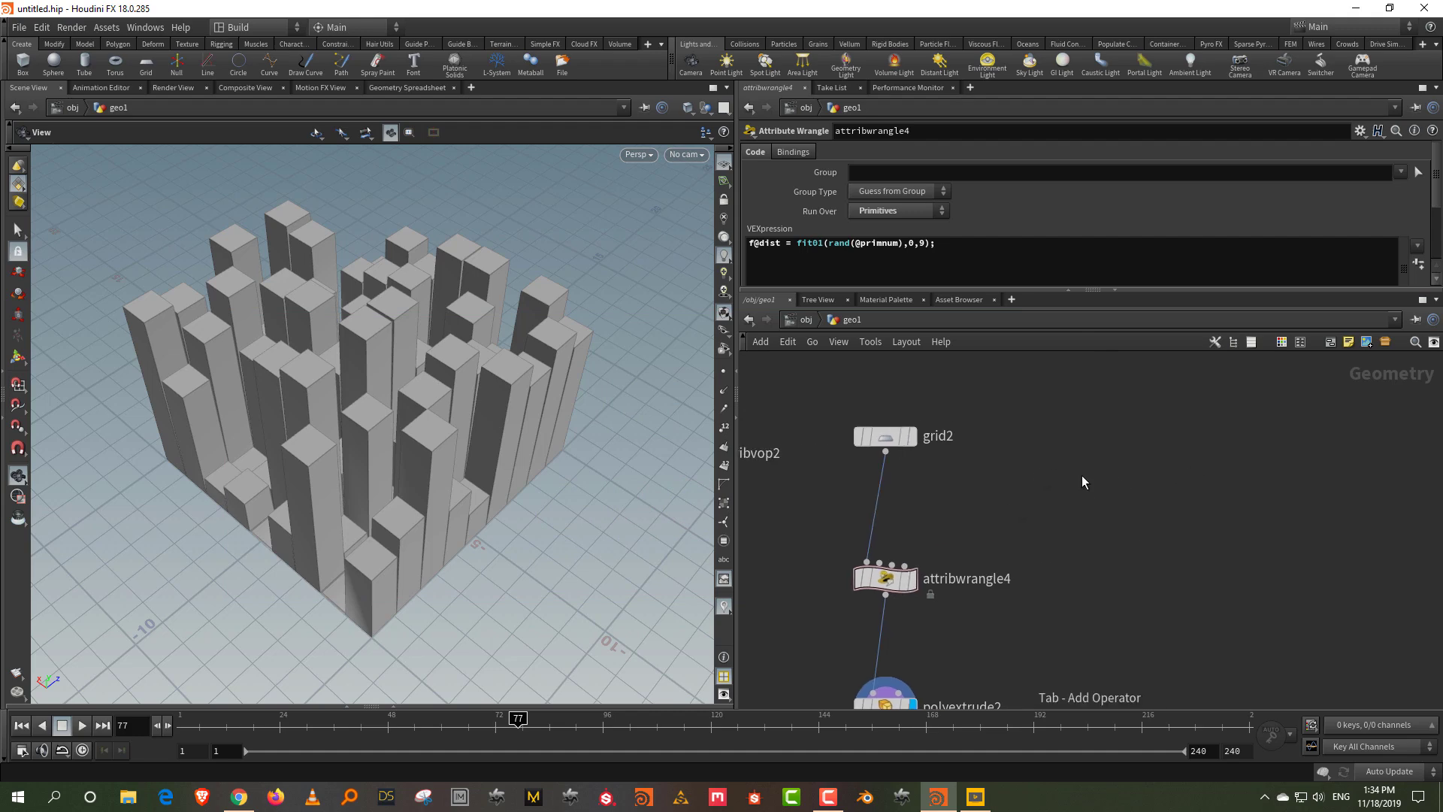
key("Tab")
type("grid")
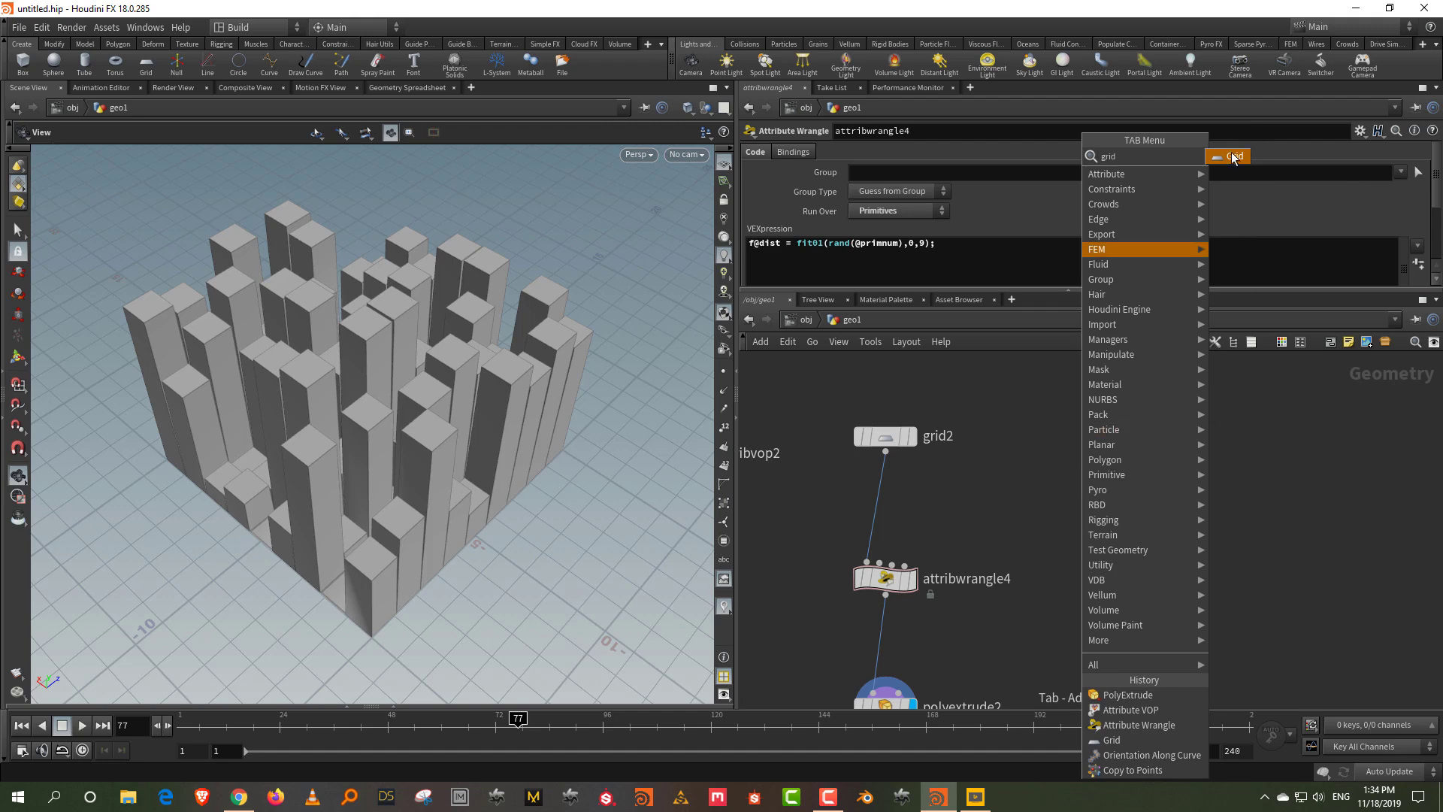
left_click(1232, 156)
left_click(1178, 475)
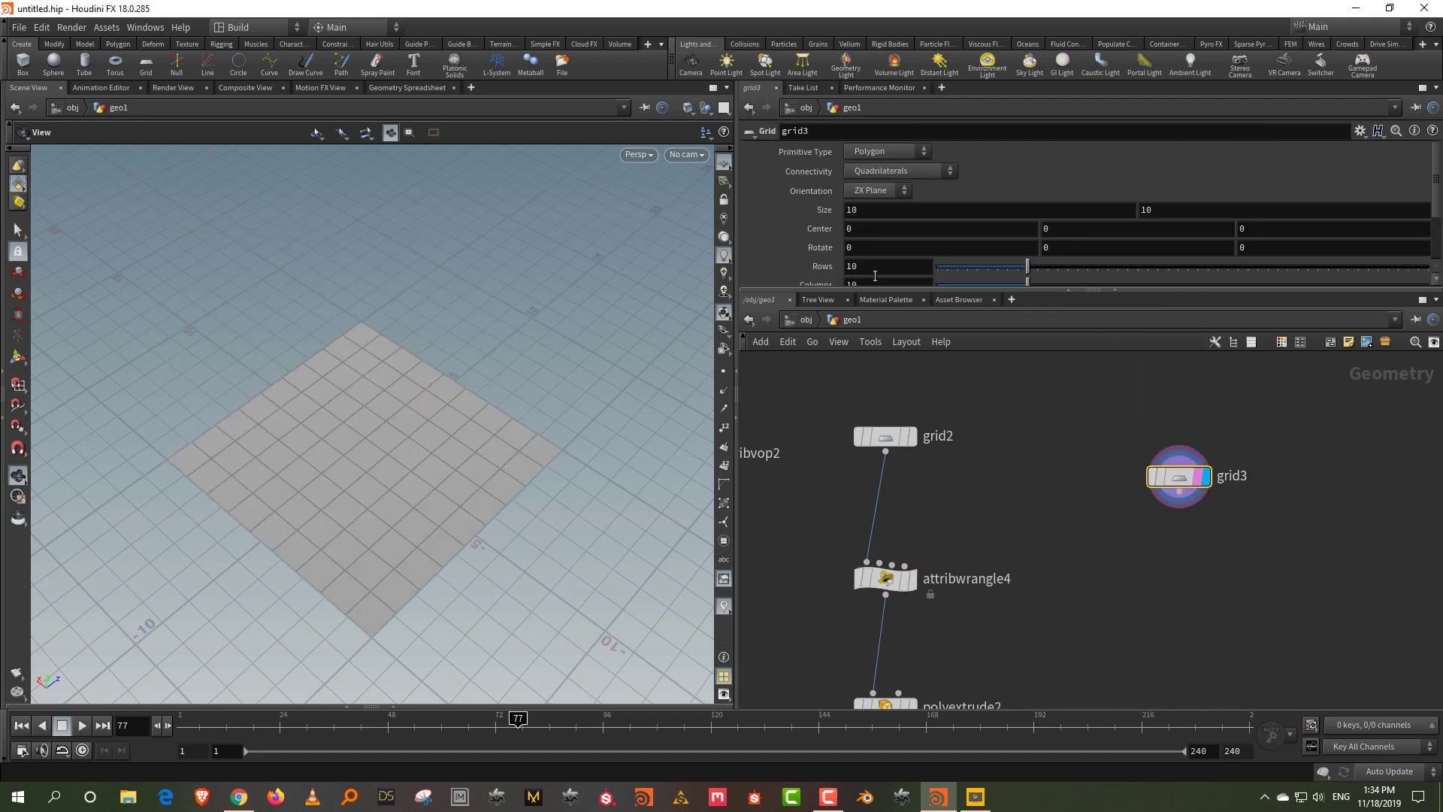
left_click_drag(921, 290, 938, 323)
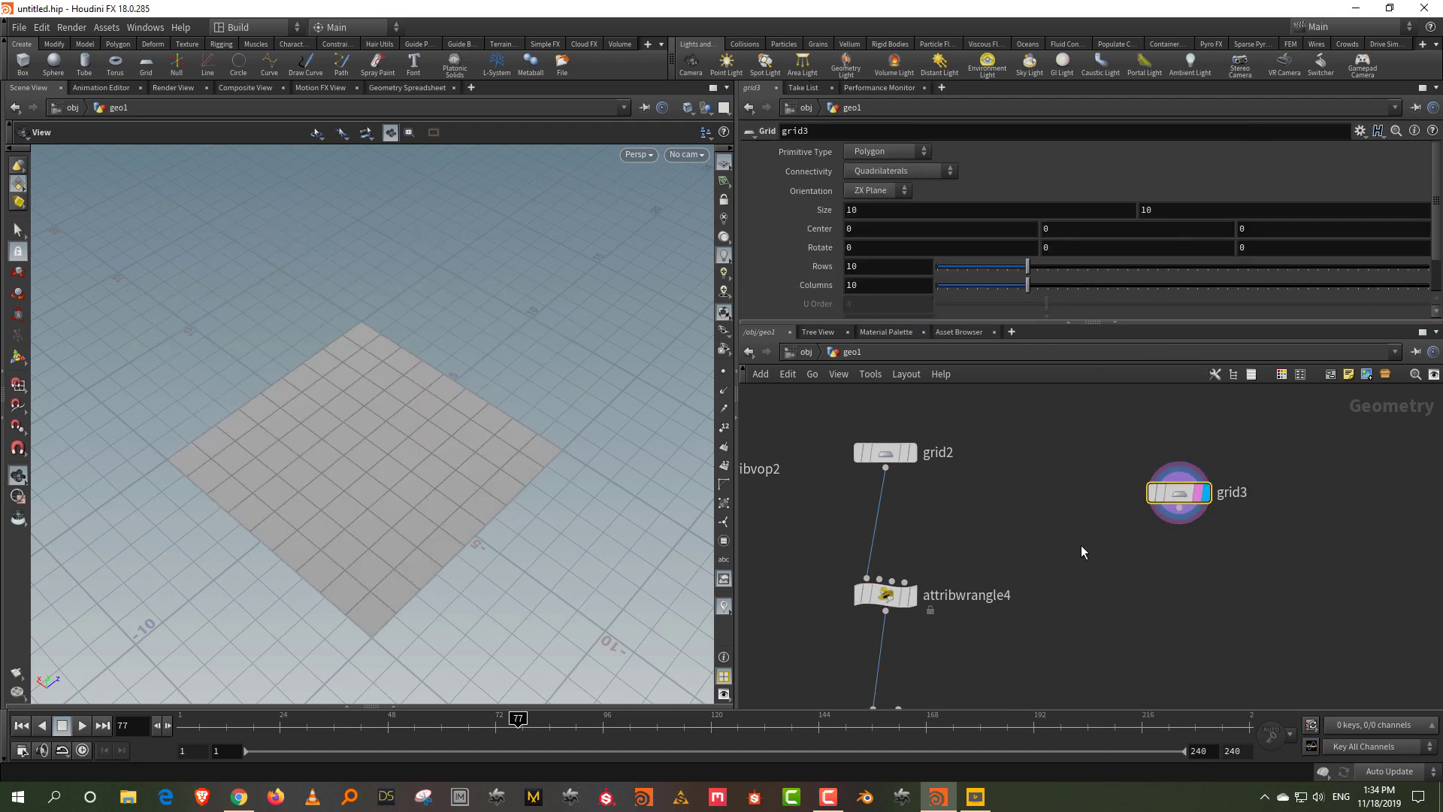
- Add a Scatter node fed by grid3, display it and align it below the grid
key("Tab")
type("scat")
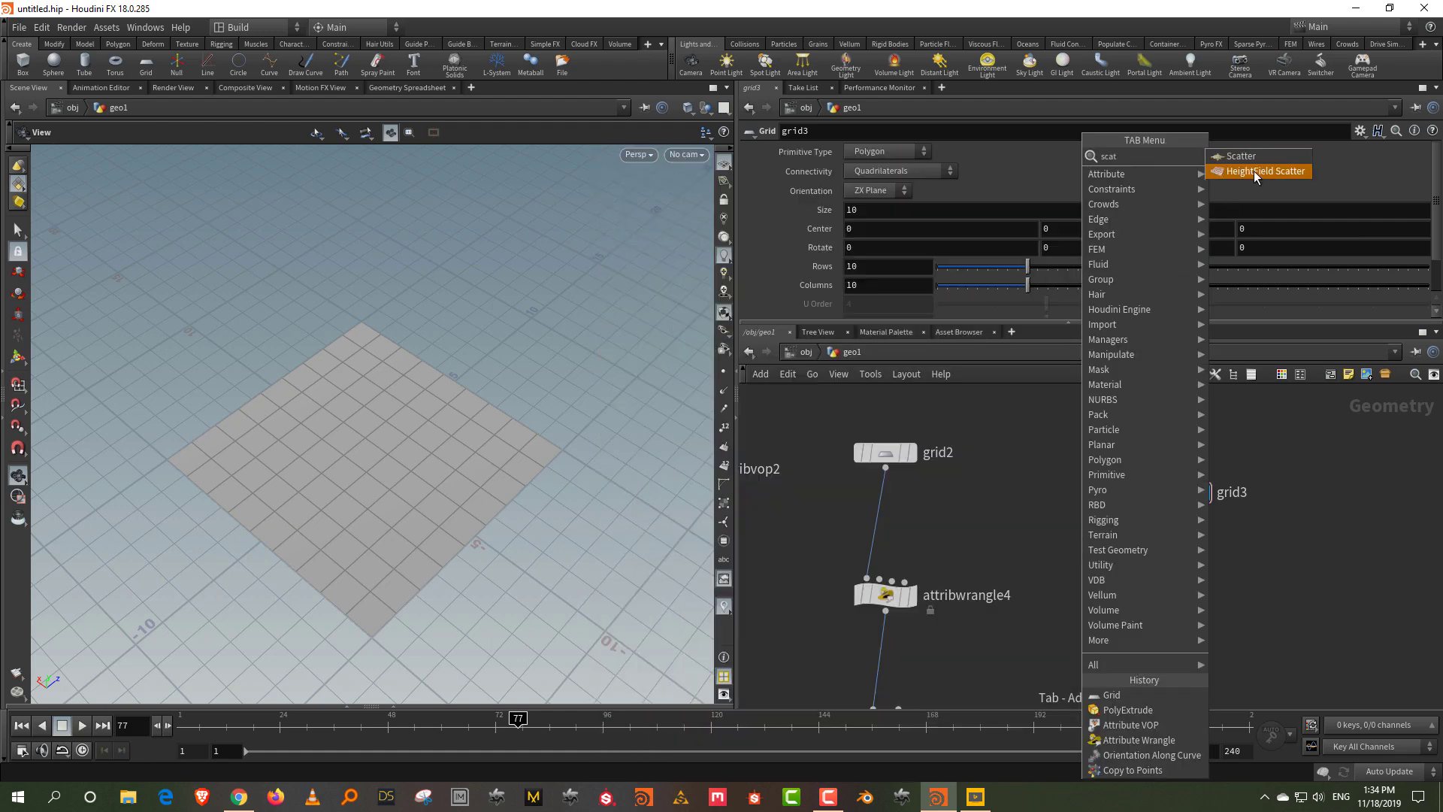
left_click(1240, 155)
left_click(1221, 597)
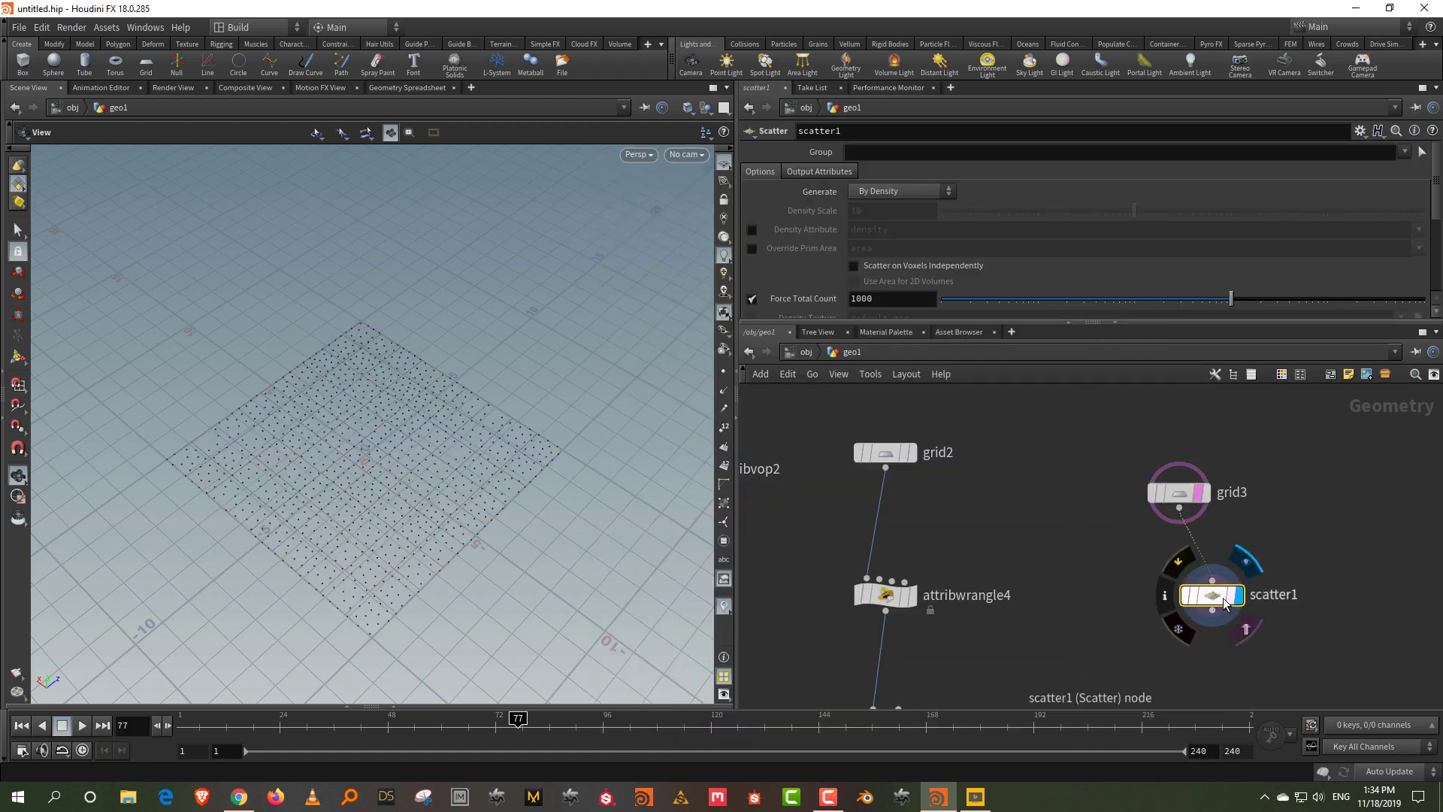
left_click_drag(1223, 599, 1240, 569)
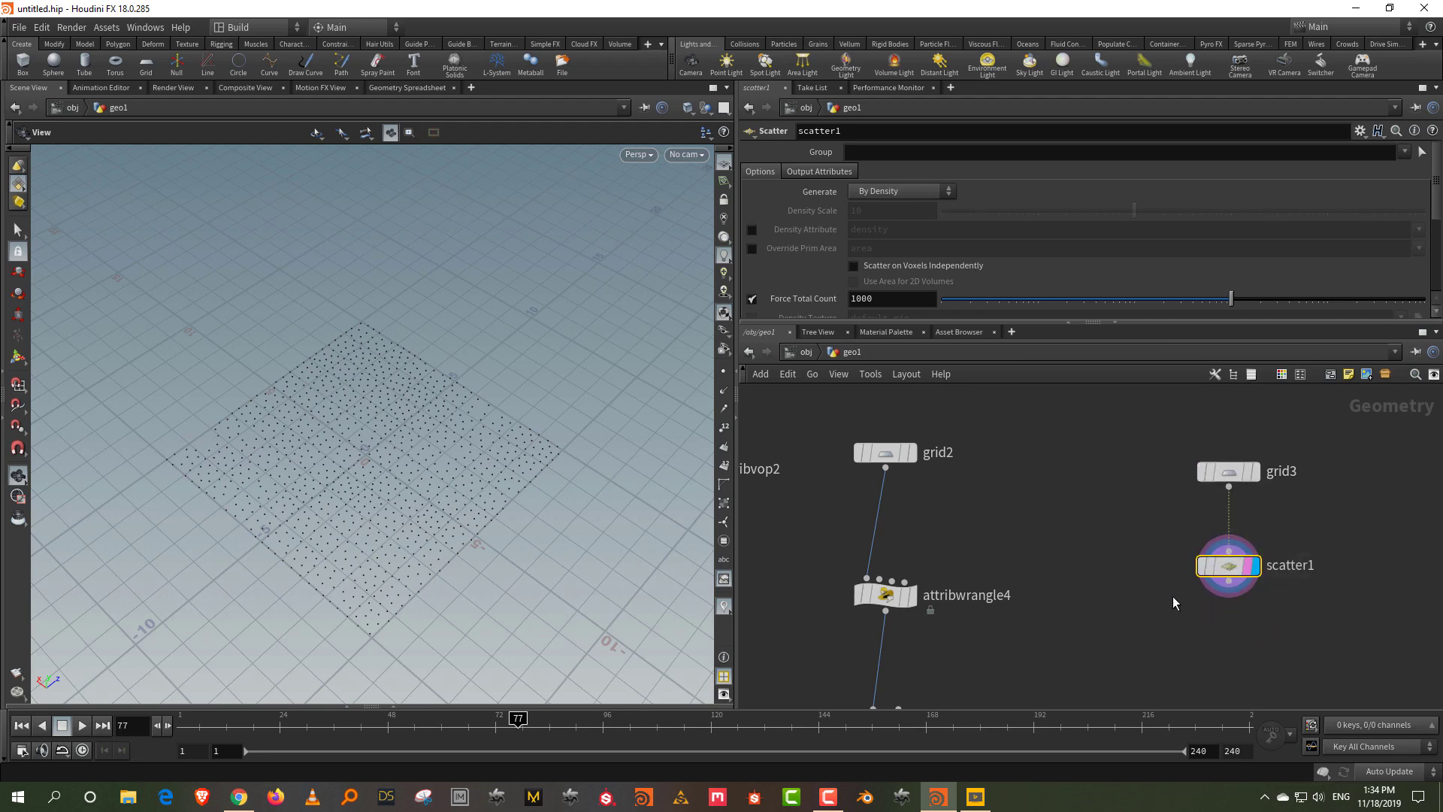
- Add a Sphere node and a Box node next to the grid3 and scatter1 chain
middle_click_drag(1170, 607, 1121, 596)
key("Tab")
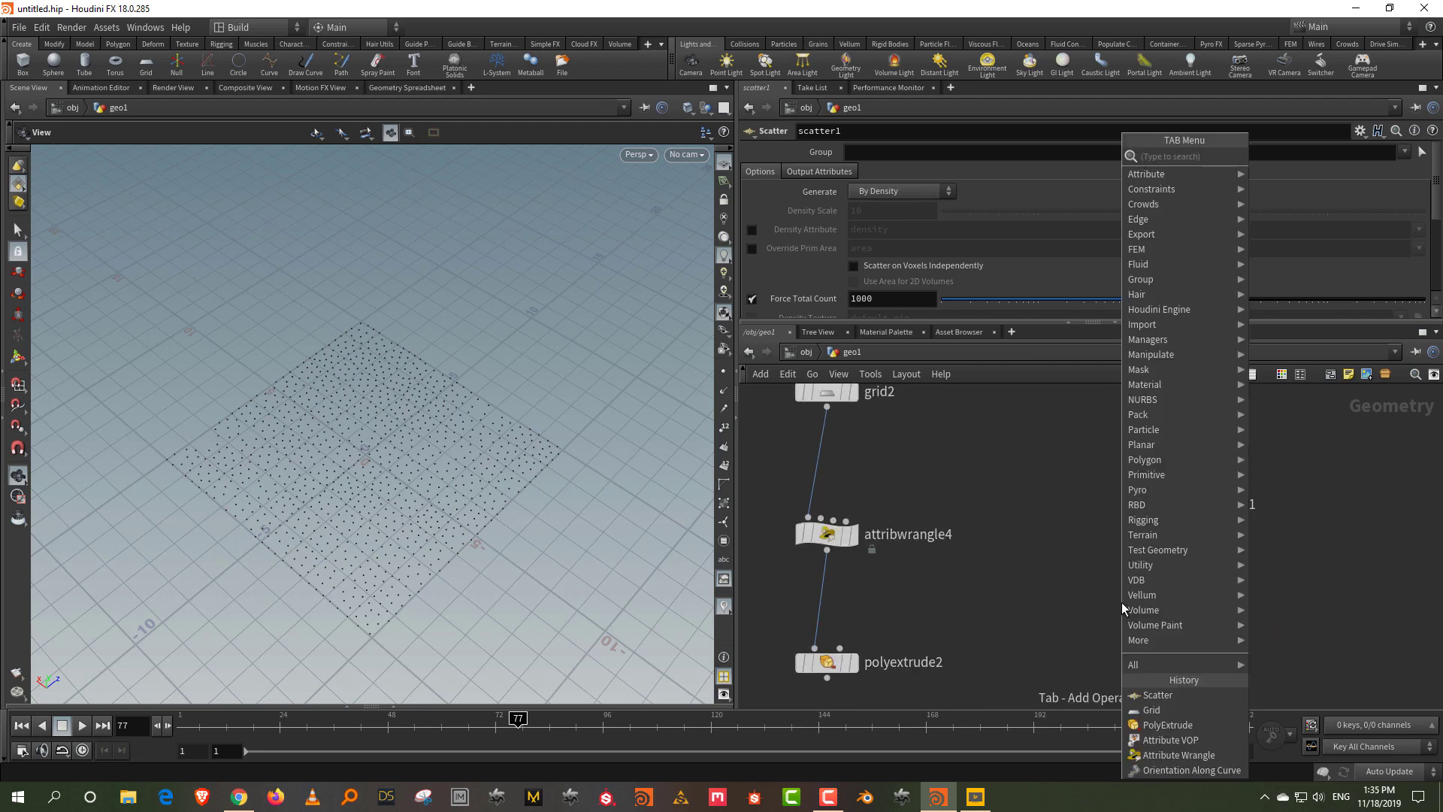
type("sph")
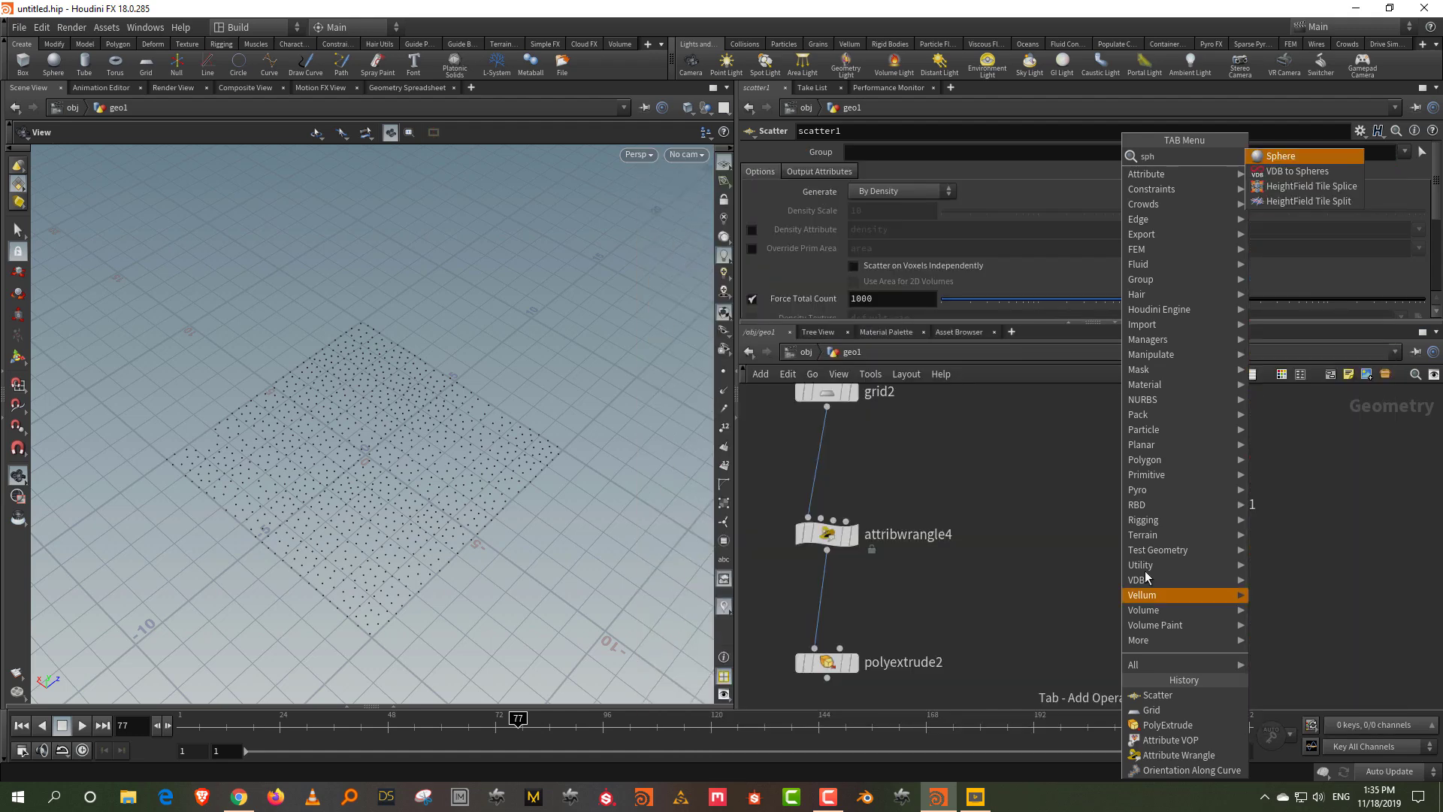
left_click(1284, 169)
key("Tab")
type("box")
left_click(1192, 162)
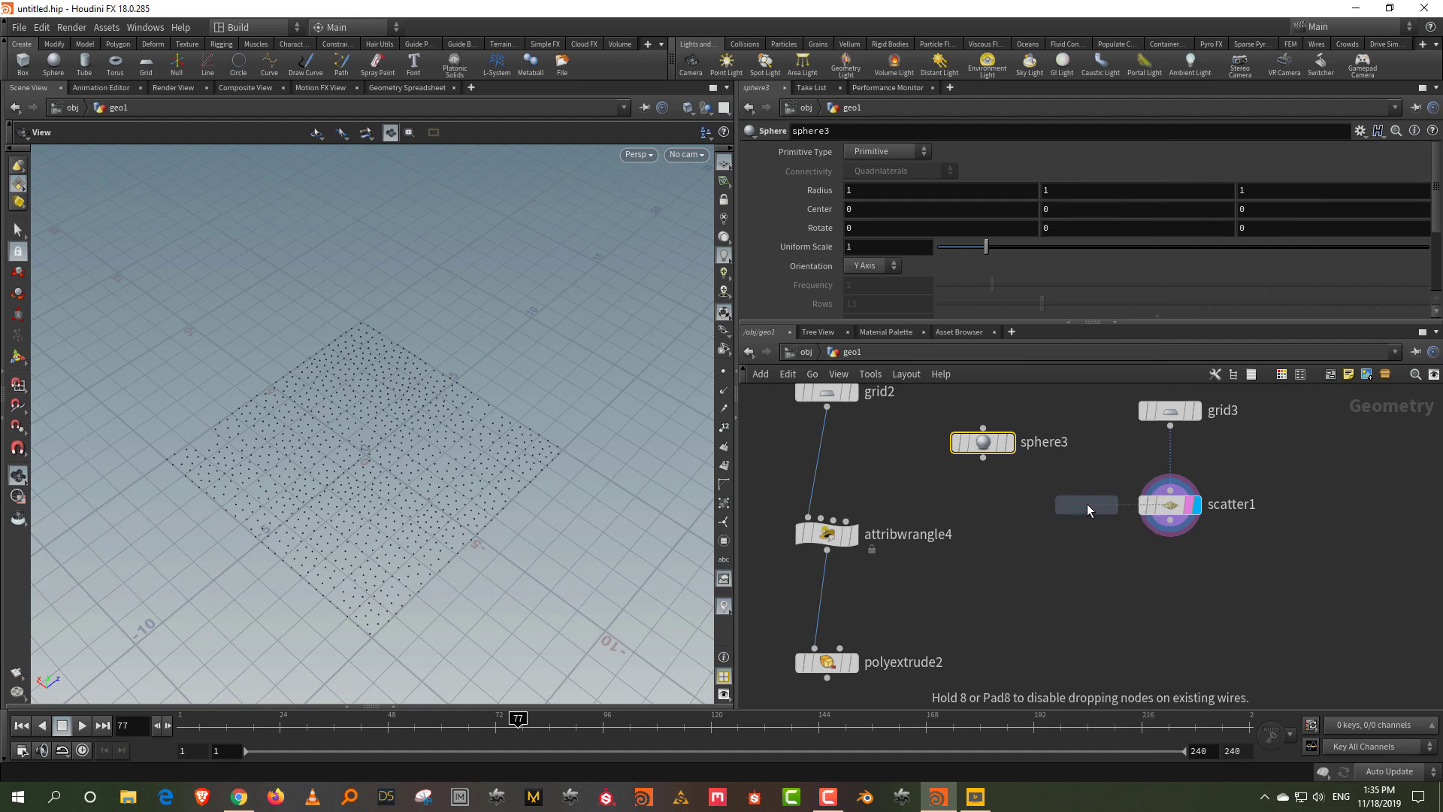
left_click(1087, 504)
- Enlarge the network area and move grid3 and scatter1 away from the sphere and box nodes to make room
left_click_drag(1303, 398, 1152, 443)
left_click_drag(1037, 324, 1037, 259)
left_click(1063, 496)
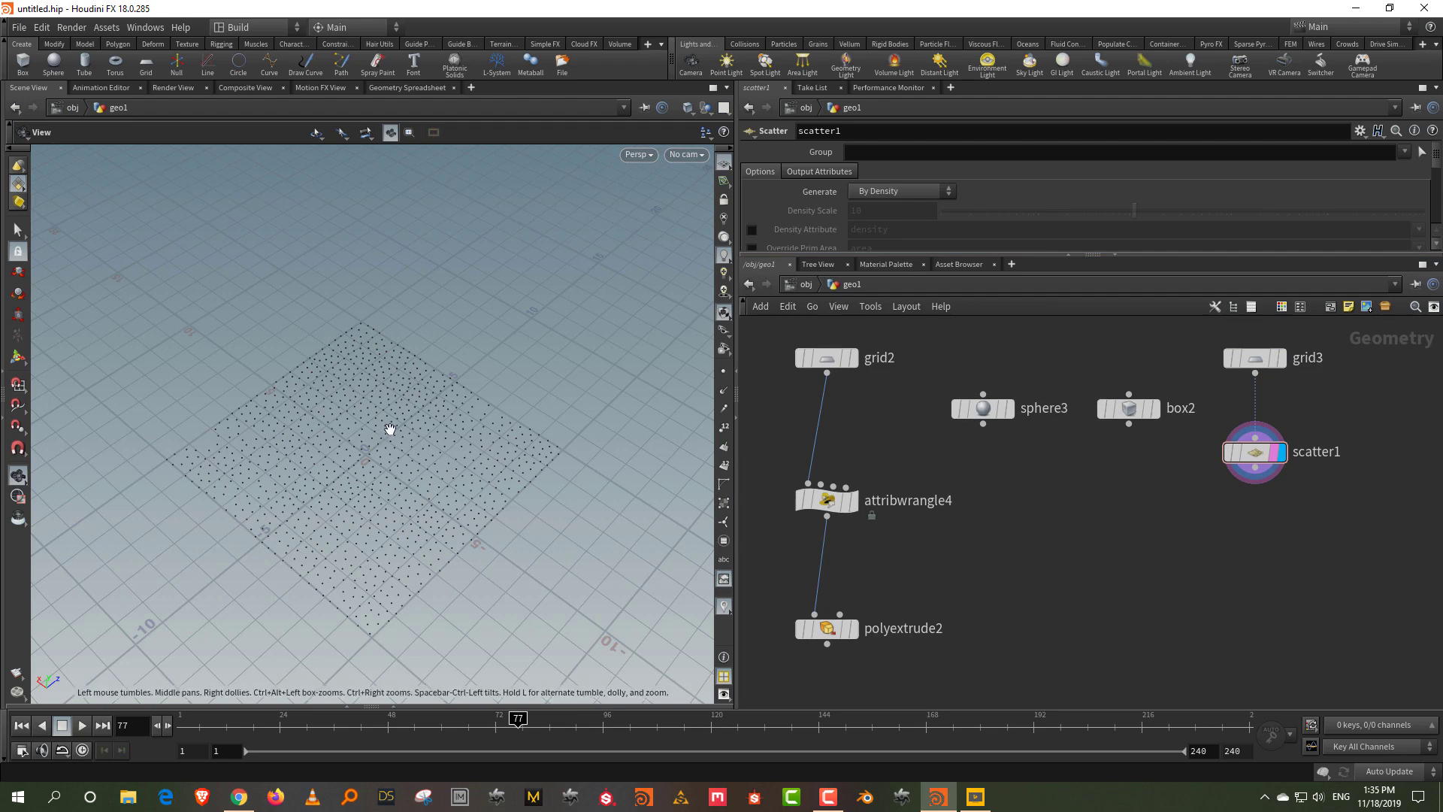
middle_click_drag(1250, 526, 1128, 585)
left_click_drag(1239, 385, 1299, 506)
left_click(1150, 508)
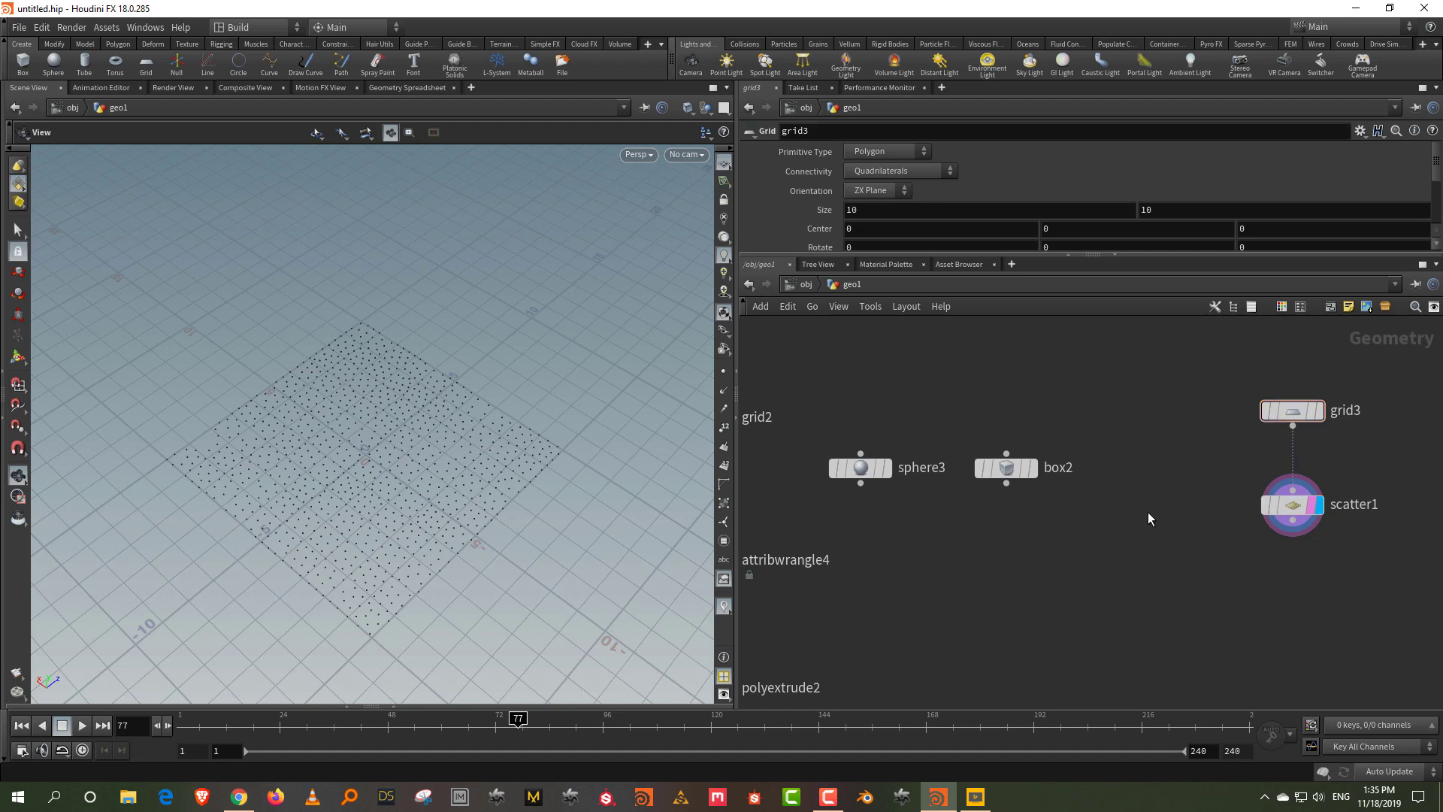
key("Tab")
type("toru")
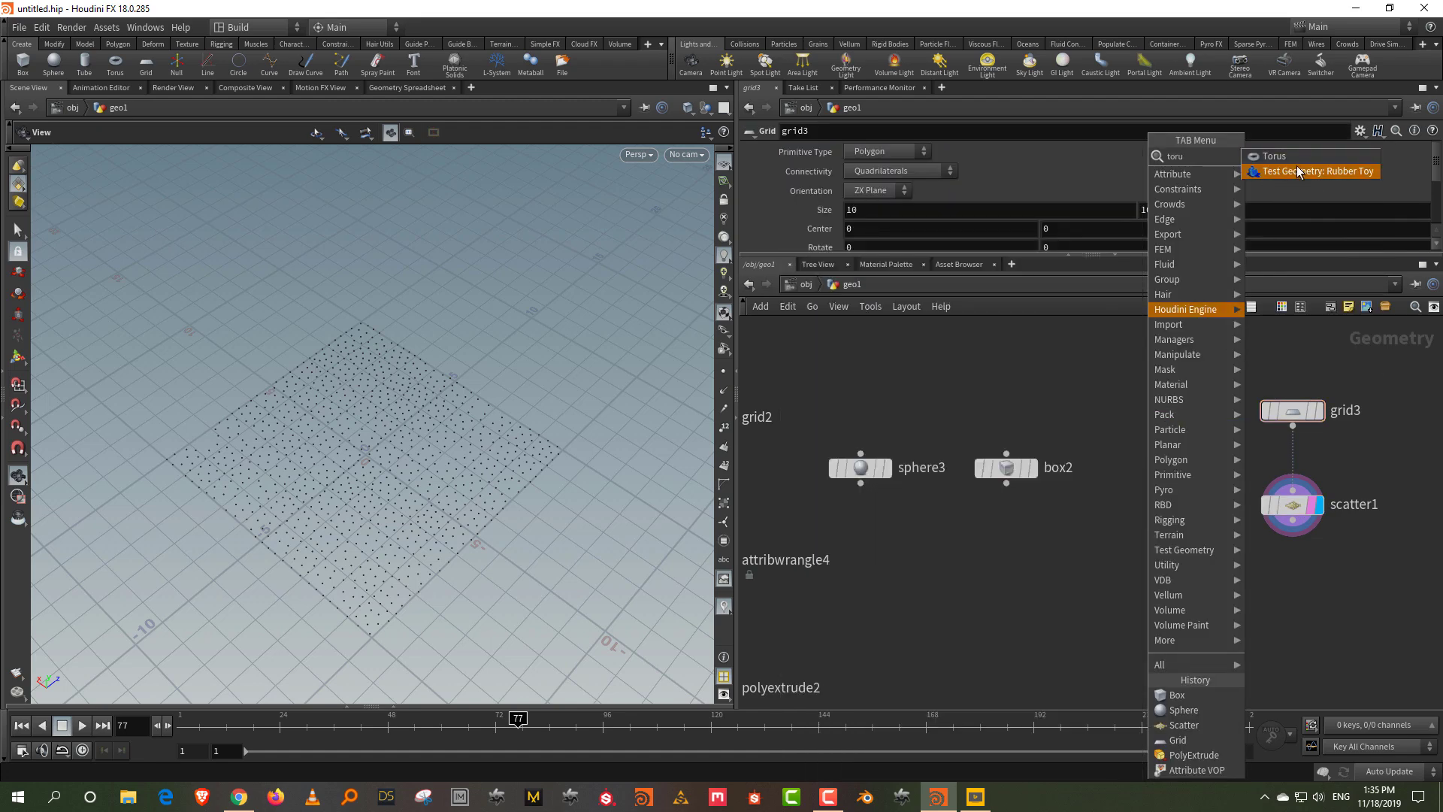
left_click(1296, 170)
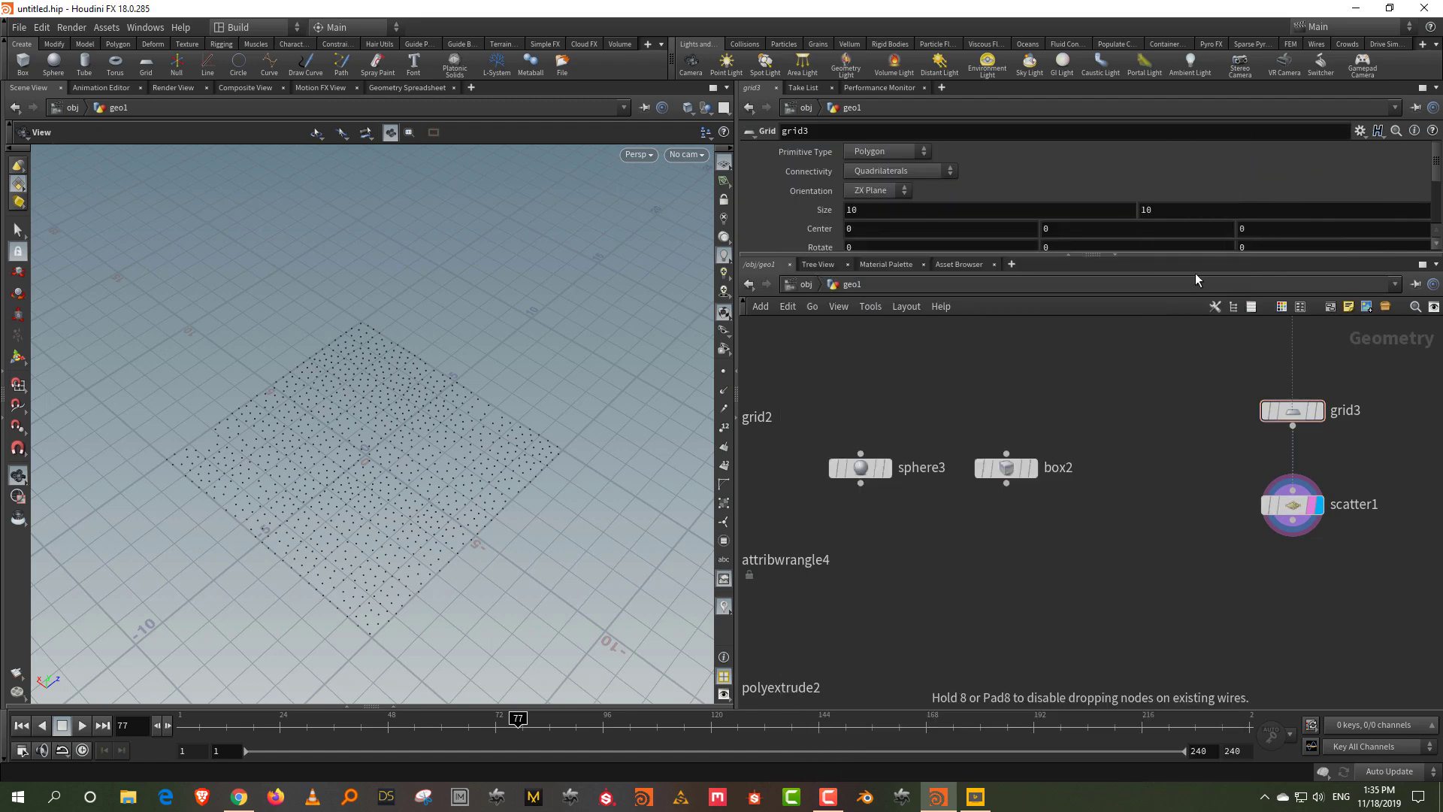
left_click(1147, 472)
key("Delete")
- Add a Tube node between box2 and the grid3 chain
key("Tab")
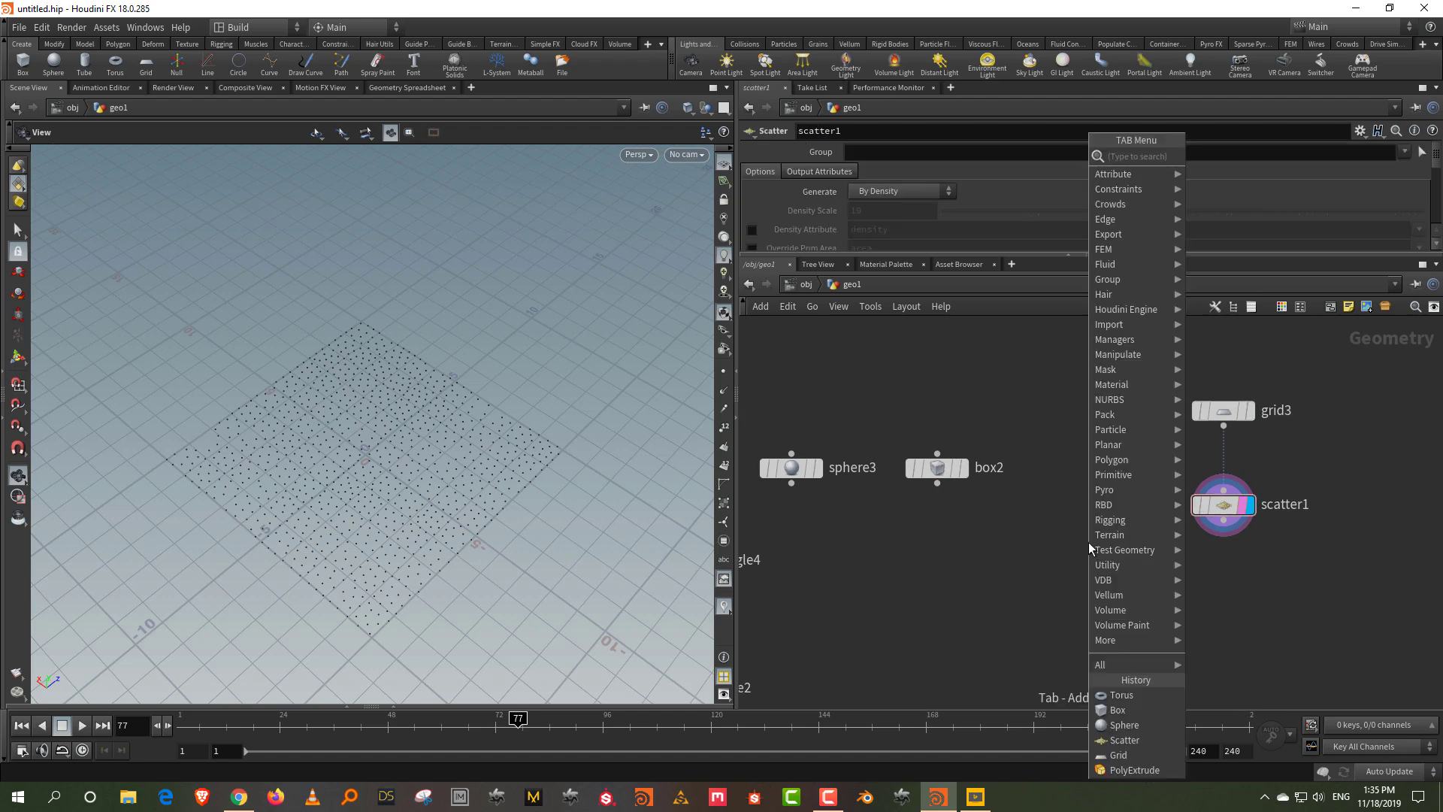
type("tube")
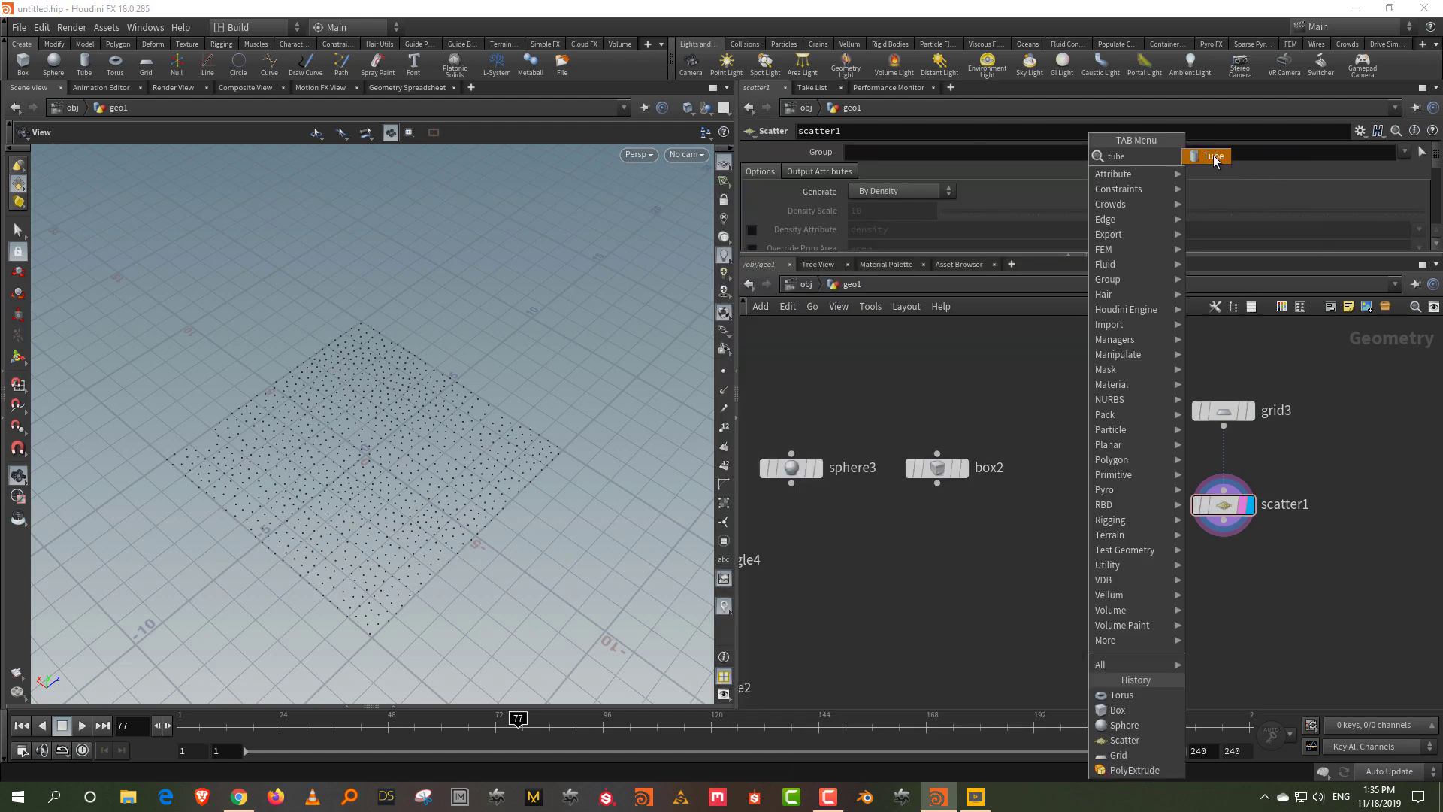
left_click(1213, 156)
left_click(1070, 470)
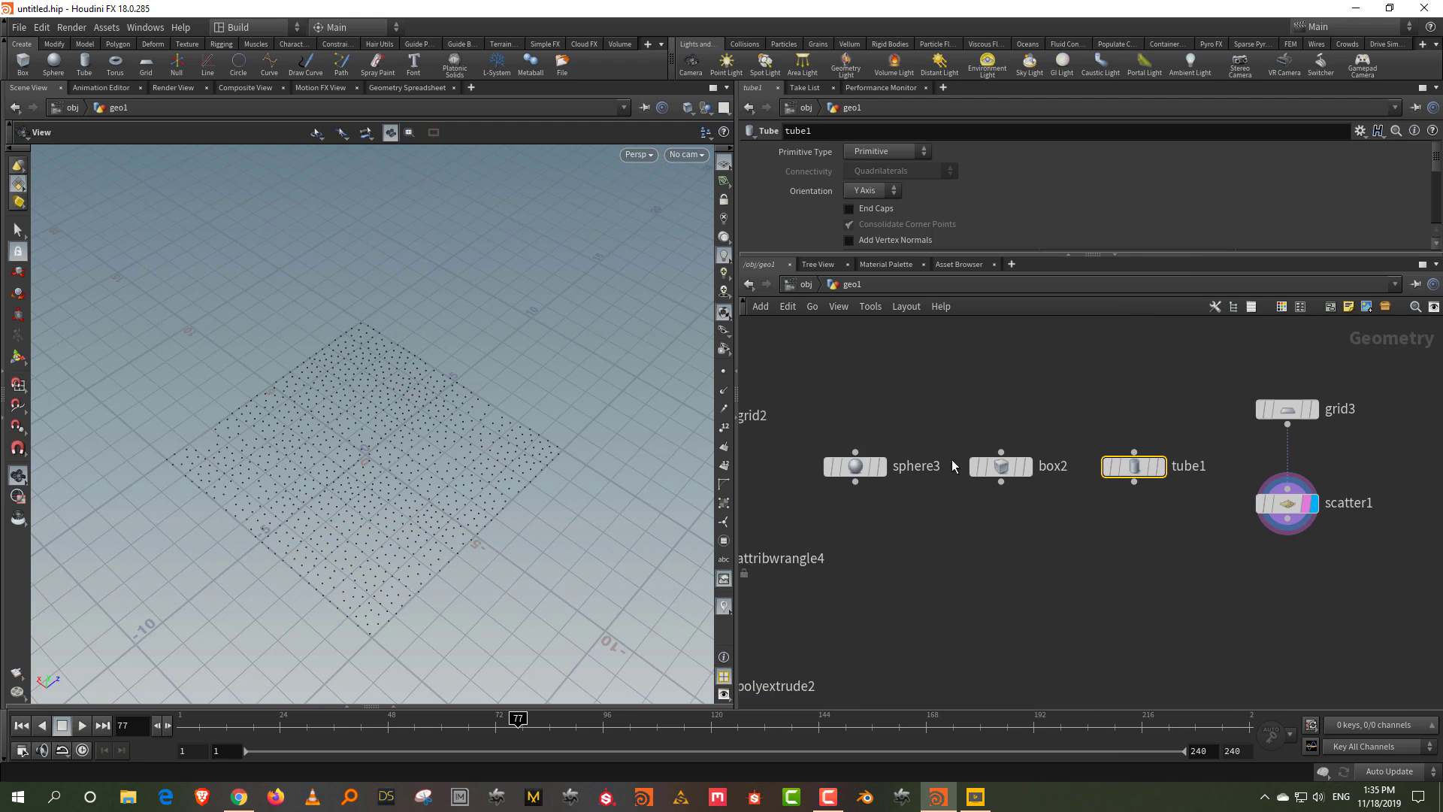
- Arrange the primitive nodes with tube1 above sphere3 and box2
left_click_drag(1218, 370, 1328, 530)
left_click_drag(1126, 461, 997, 366)
left_click_drag(867, 517, 1038, 460)
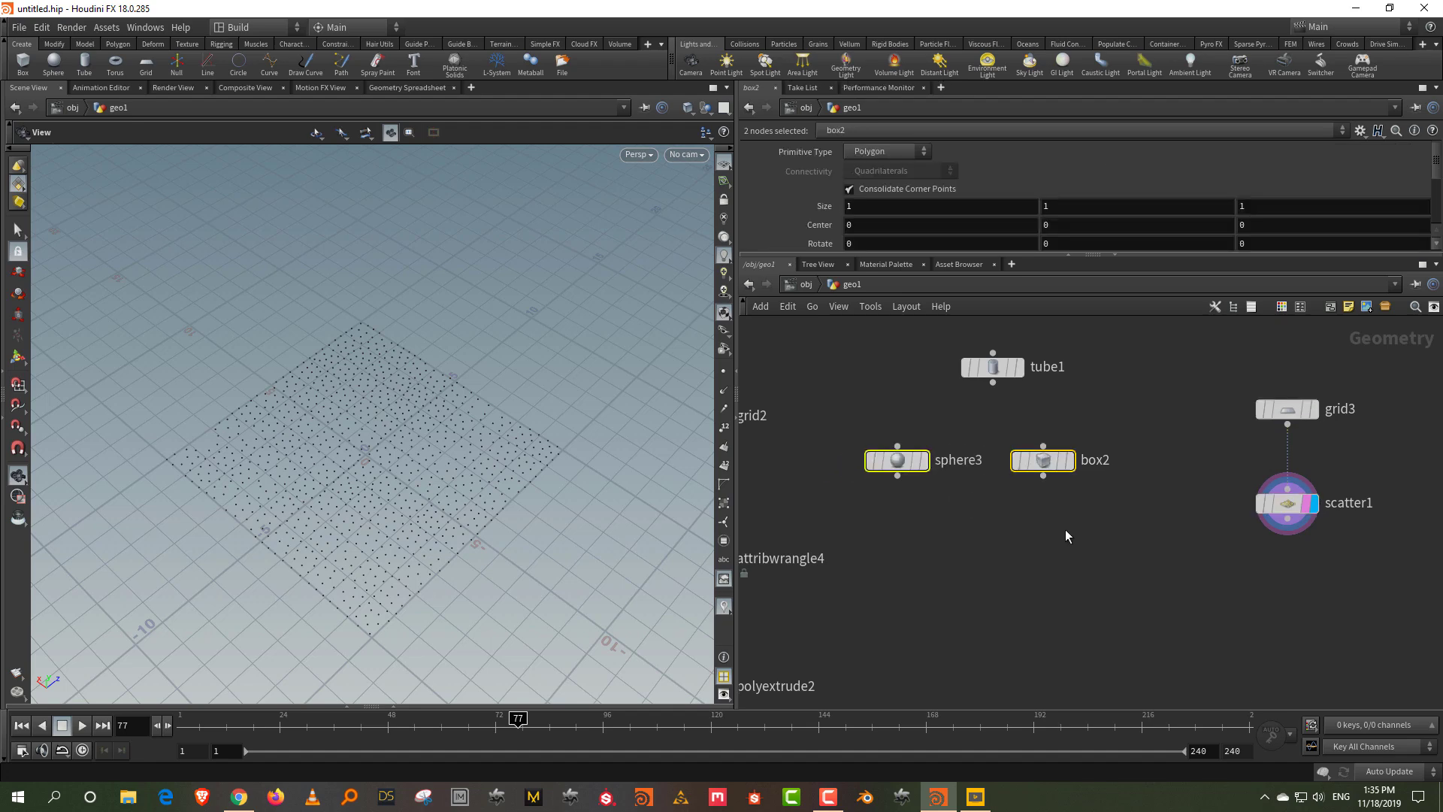
- Add a Group Expression node below scatter1, wire scatter1 into it and display it
left_click(1118, 533)
middle_click_drag(1120, 533, 1059, 535)
left_click_drag(1130, 351, 1188, 485)
left_click(1155, 556)
key("Tab")
type("grou")
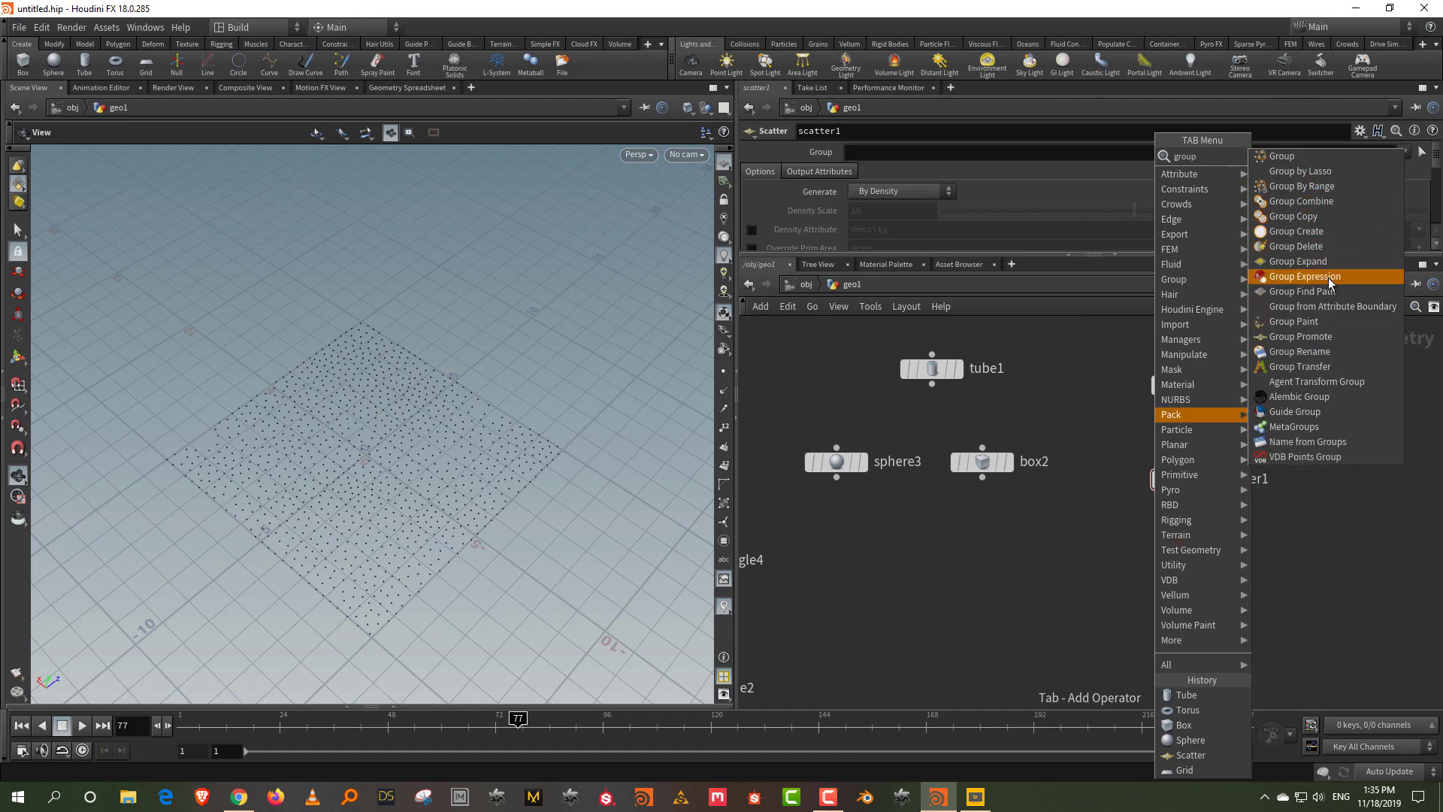
type("p")
left_click(1329, 279)
left_click(1179, 598)
left_click_drag(1182, 495, 1193, 598)
left_click(1208, 596)
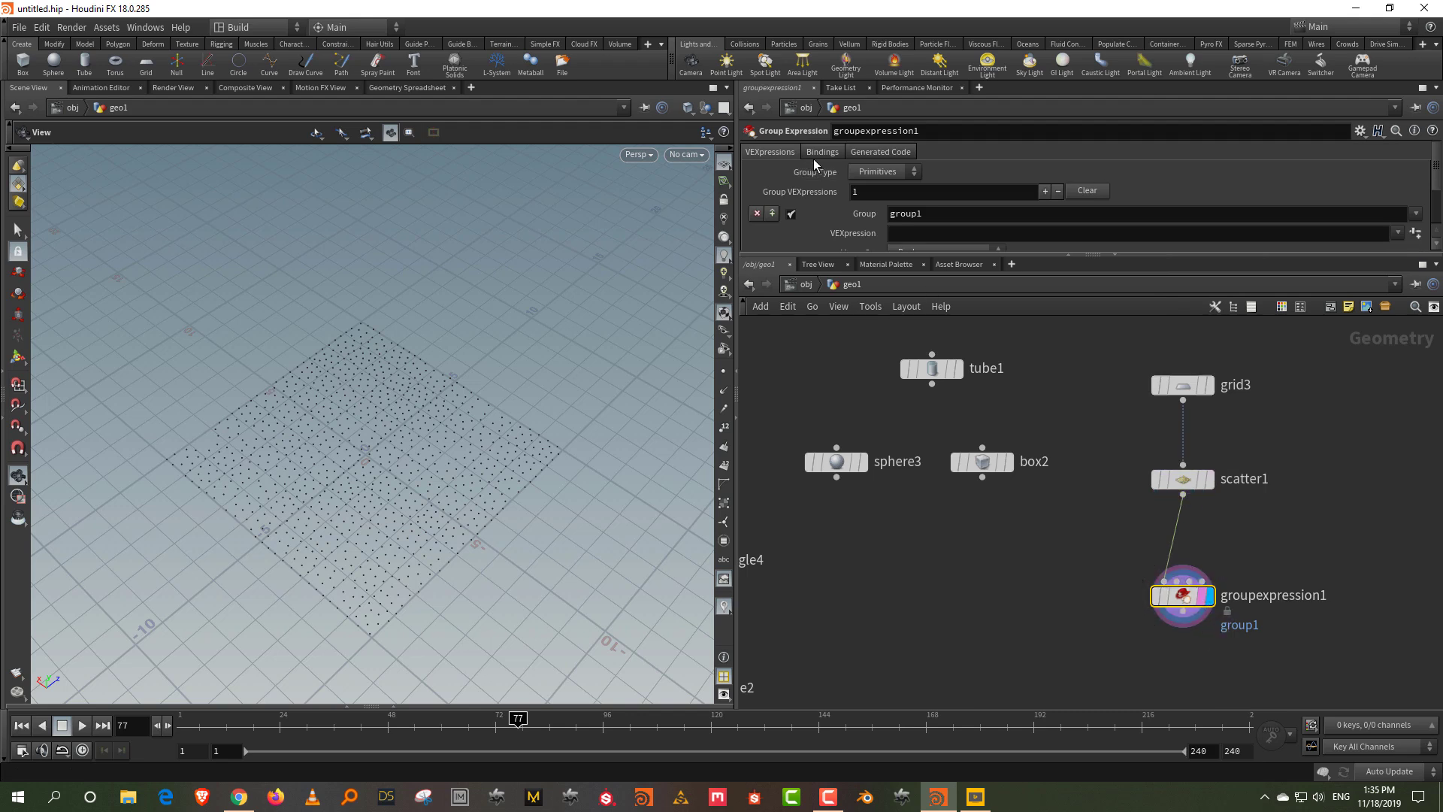
- Set the group expression's group type to Points and name the group a
left_click(868, 201)
double_click(991, 216)
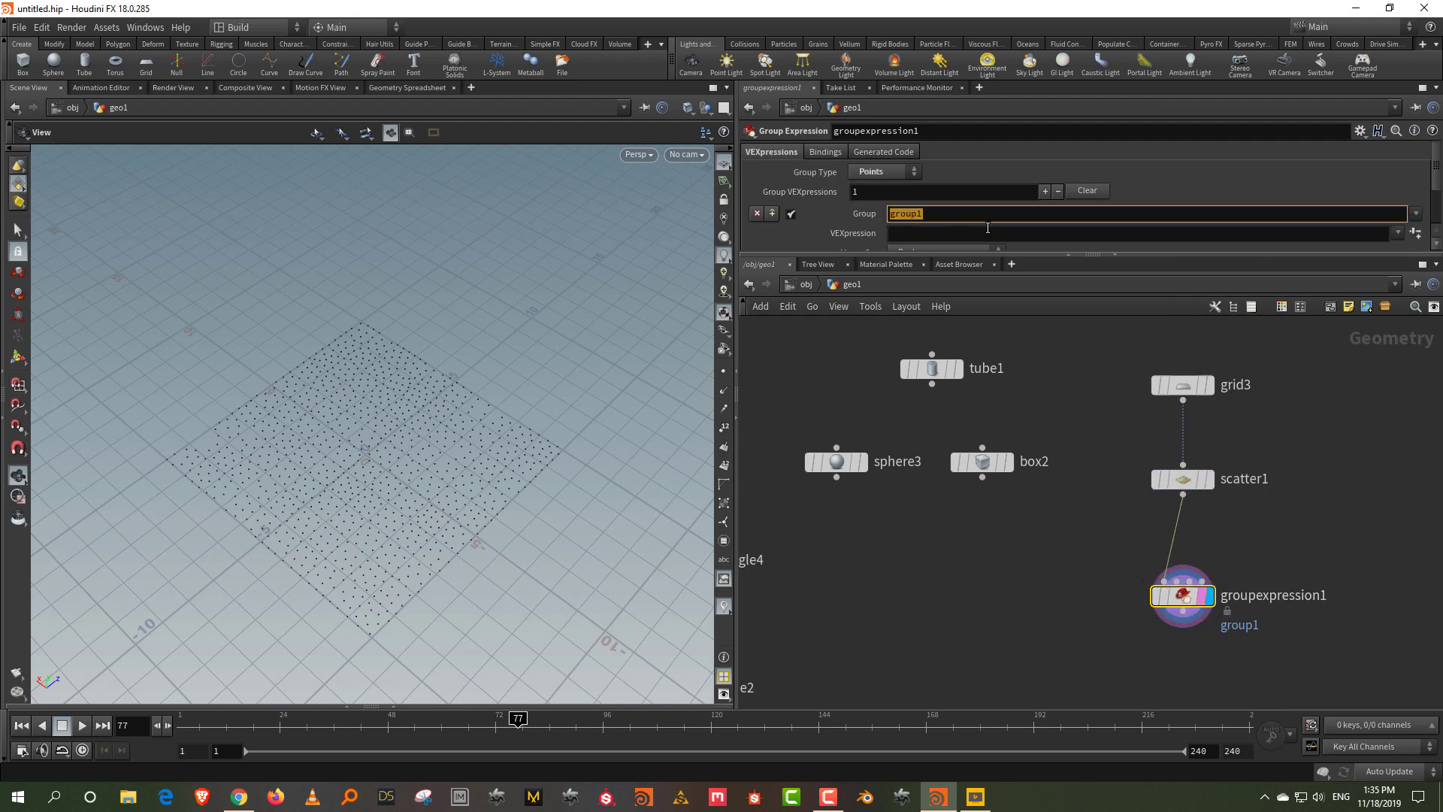
type("a")
key("Return")
left_click(915, 232)
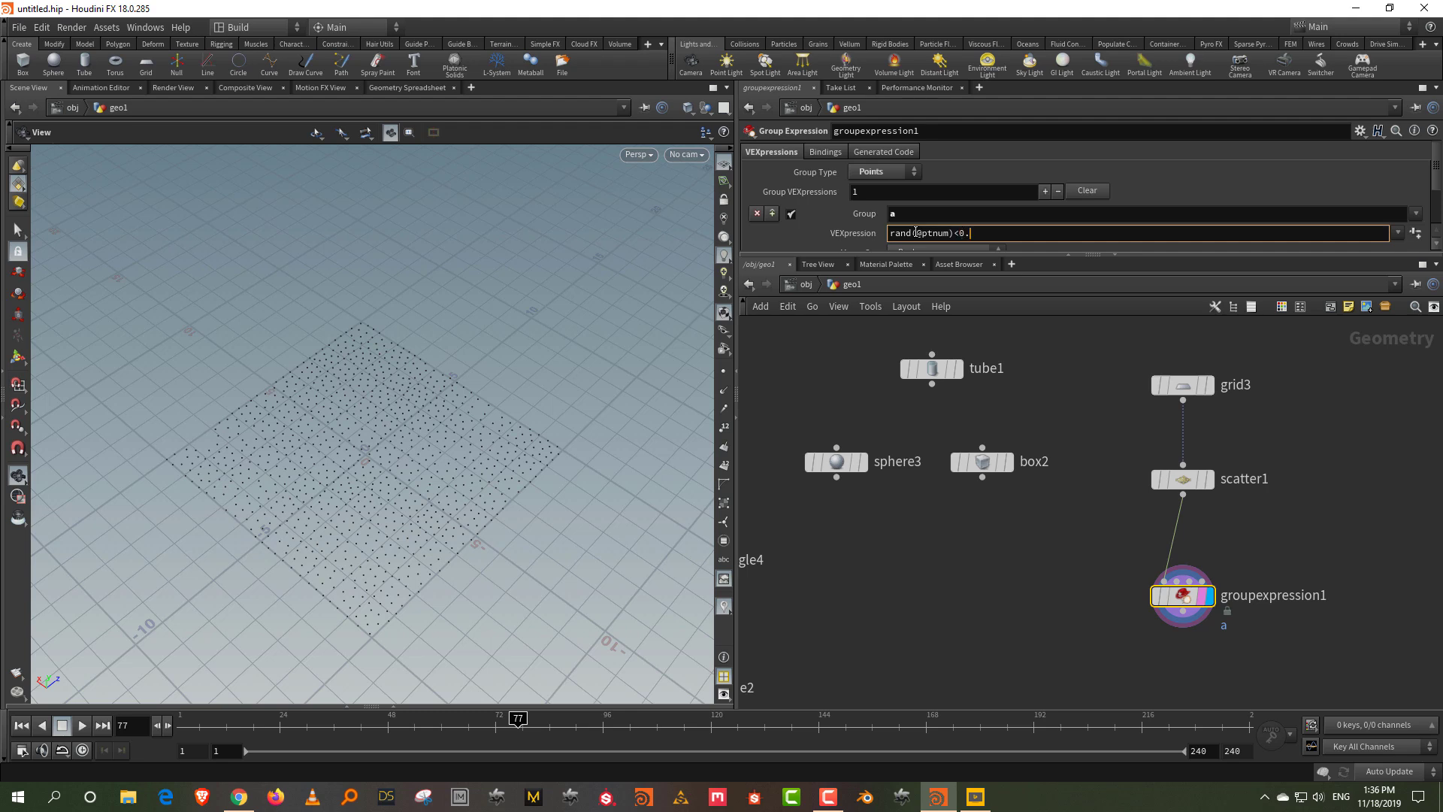
key("Return")
right_click_drag(343, 486, 421, 390)
left_click_drag(494, 495, 596, 506)
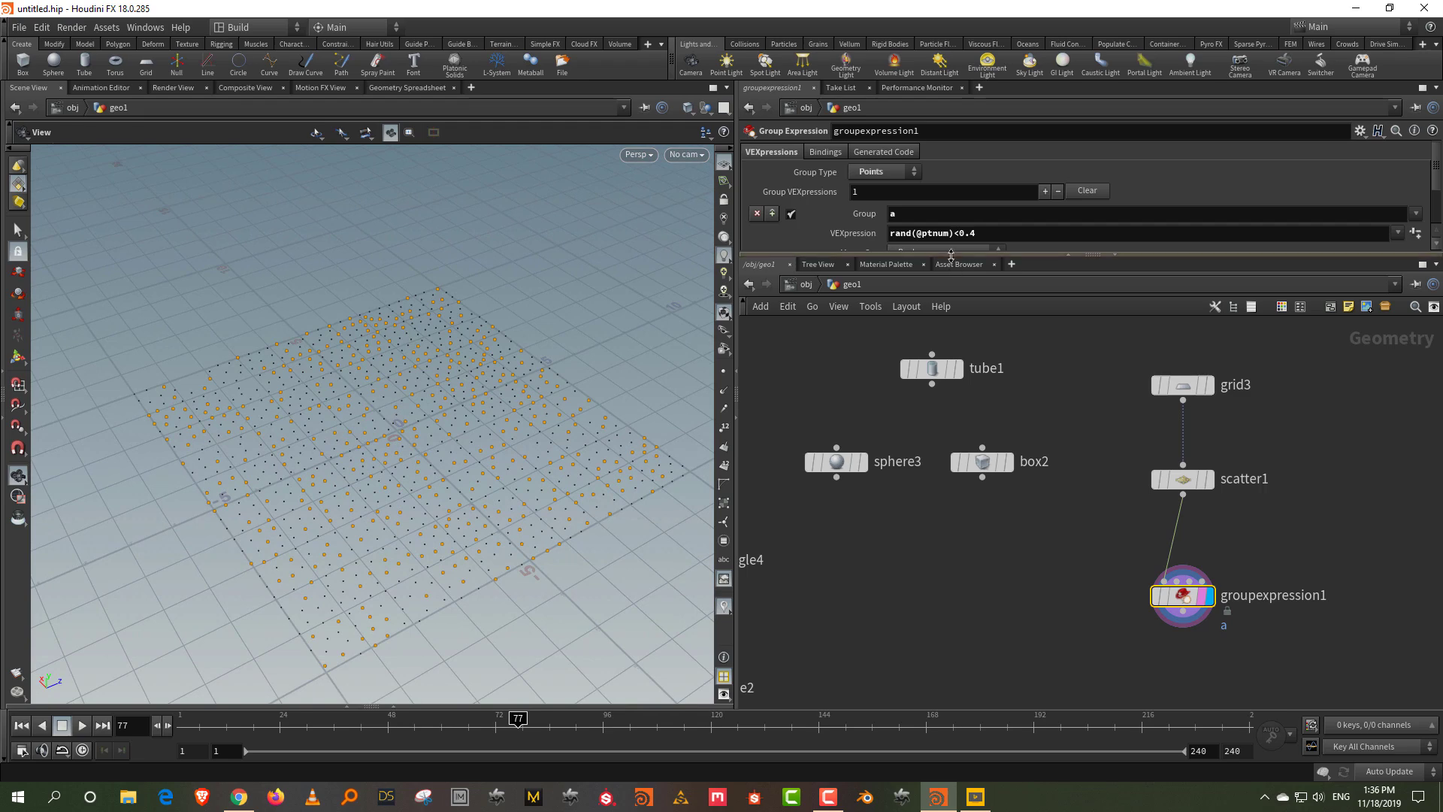
left_click_drag(951, 259, 952, 293)
middle_click_drag(1017, 632, 968, 584)
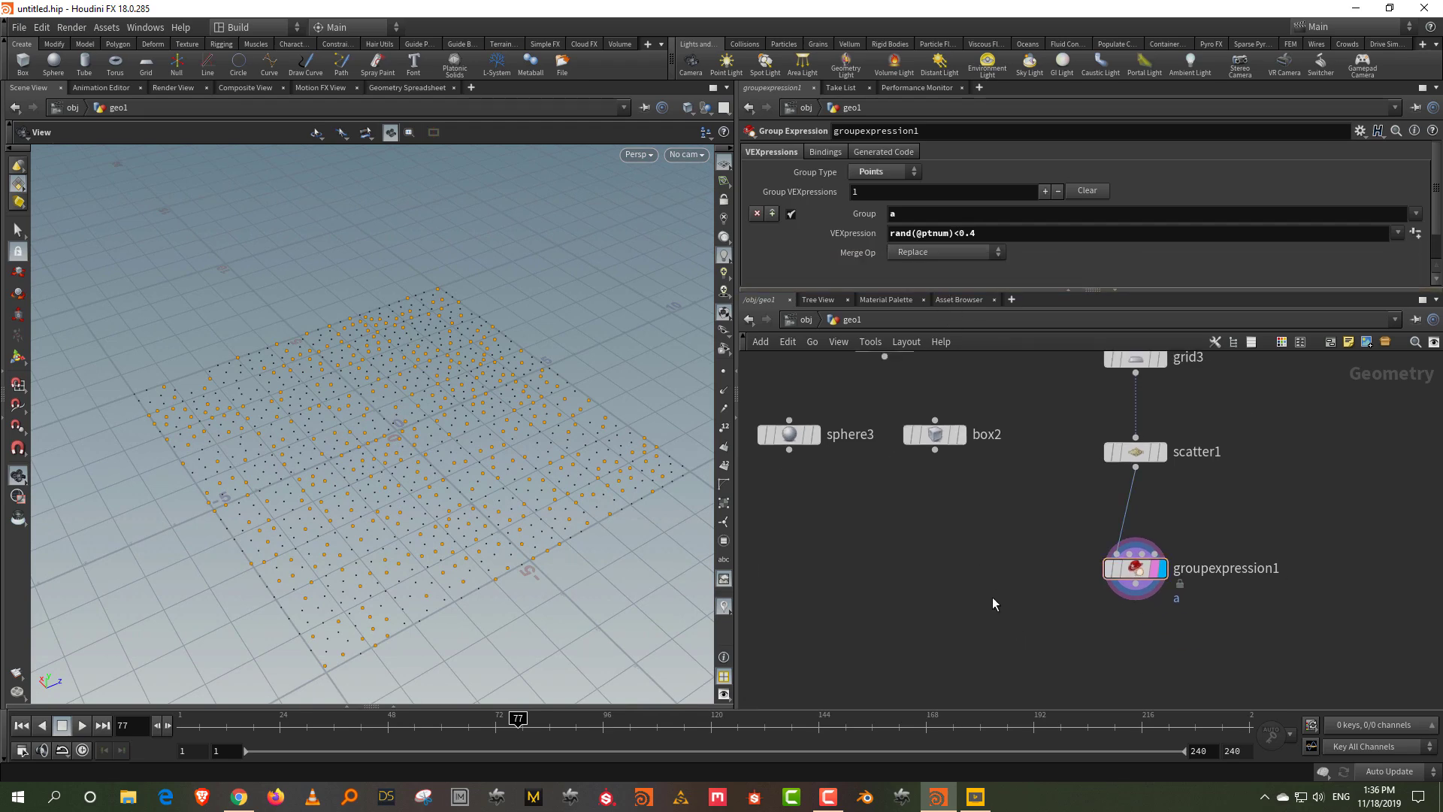
- Add a Group Combine node below groupexpression1, wire groupexpression1 into it and display it
key("Tab")
type("group")
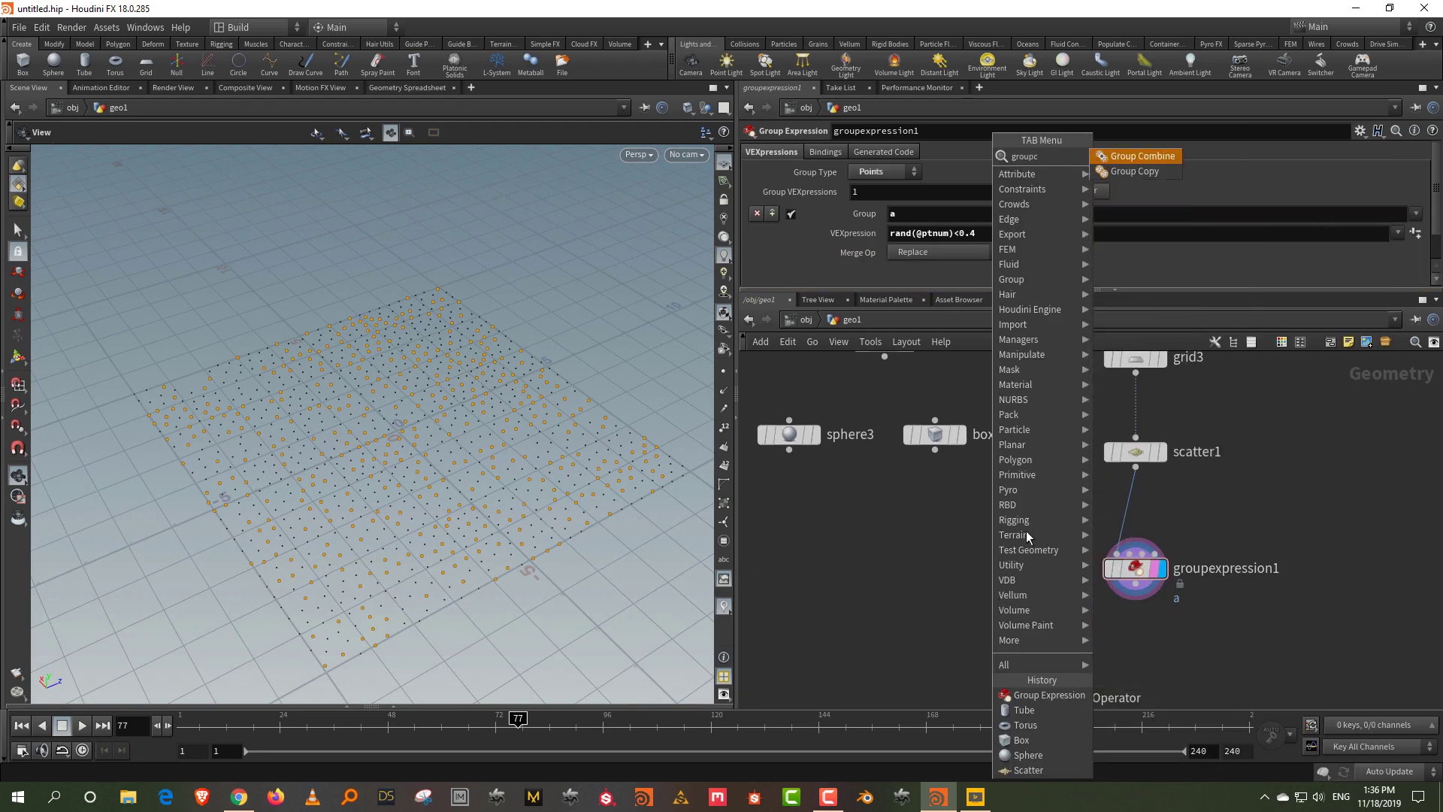
key("Return")
left_click(1143, 680)
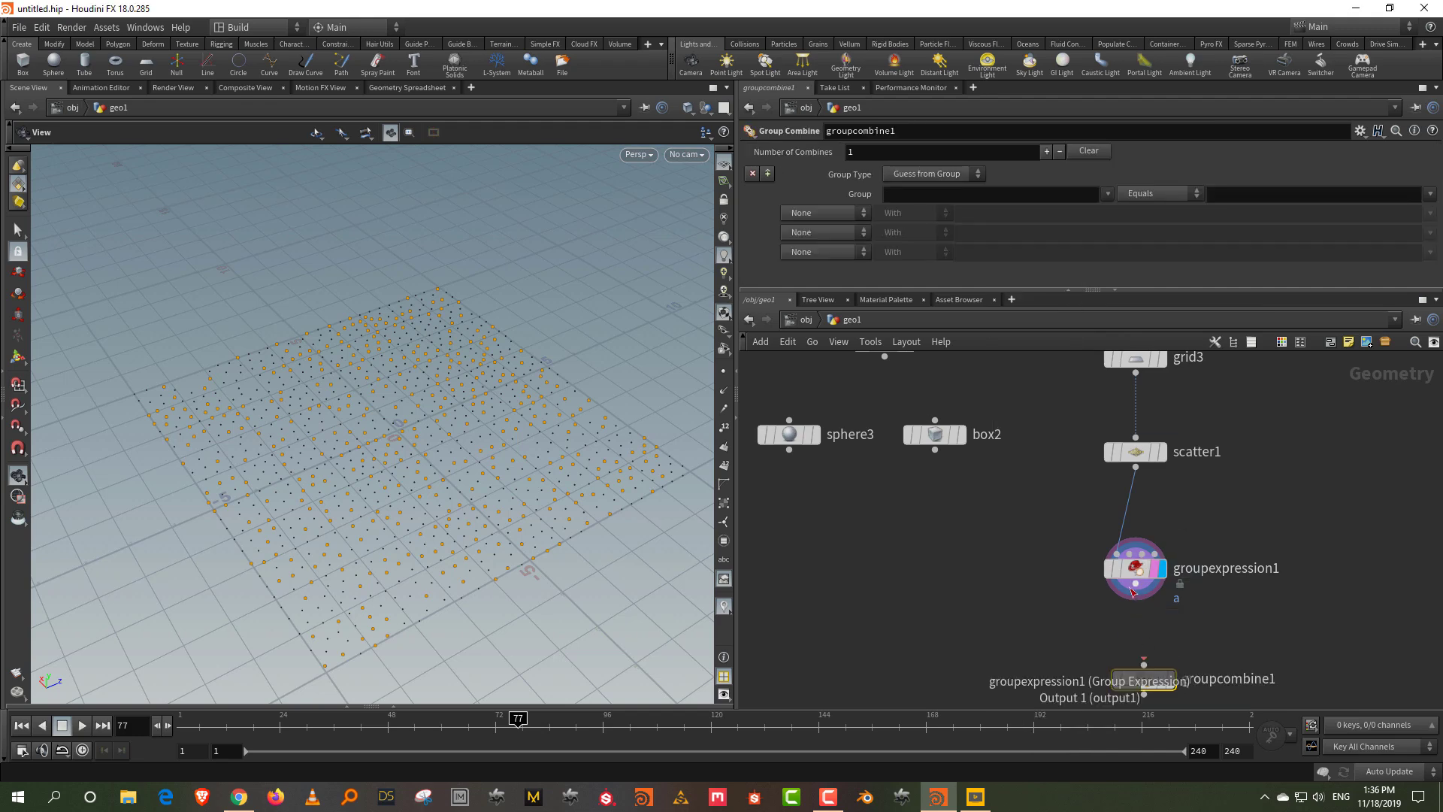
left_click(1160, 681)
left_click_drag(1155, 681, 1143, 678)
- Define group b in the group combine node as Equals All But group a
left_click(943, 193)
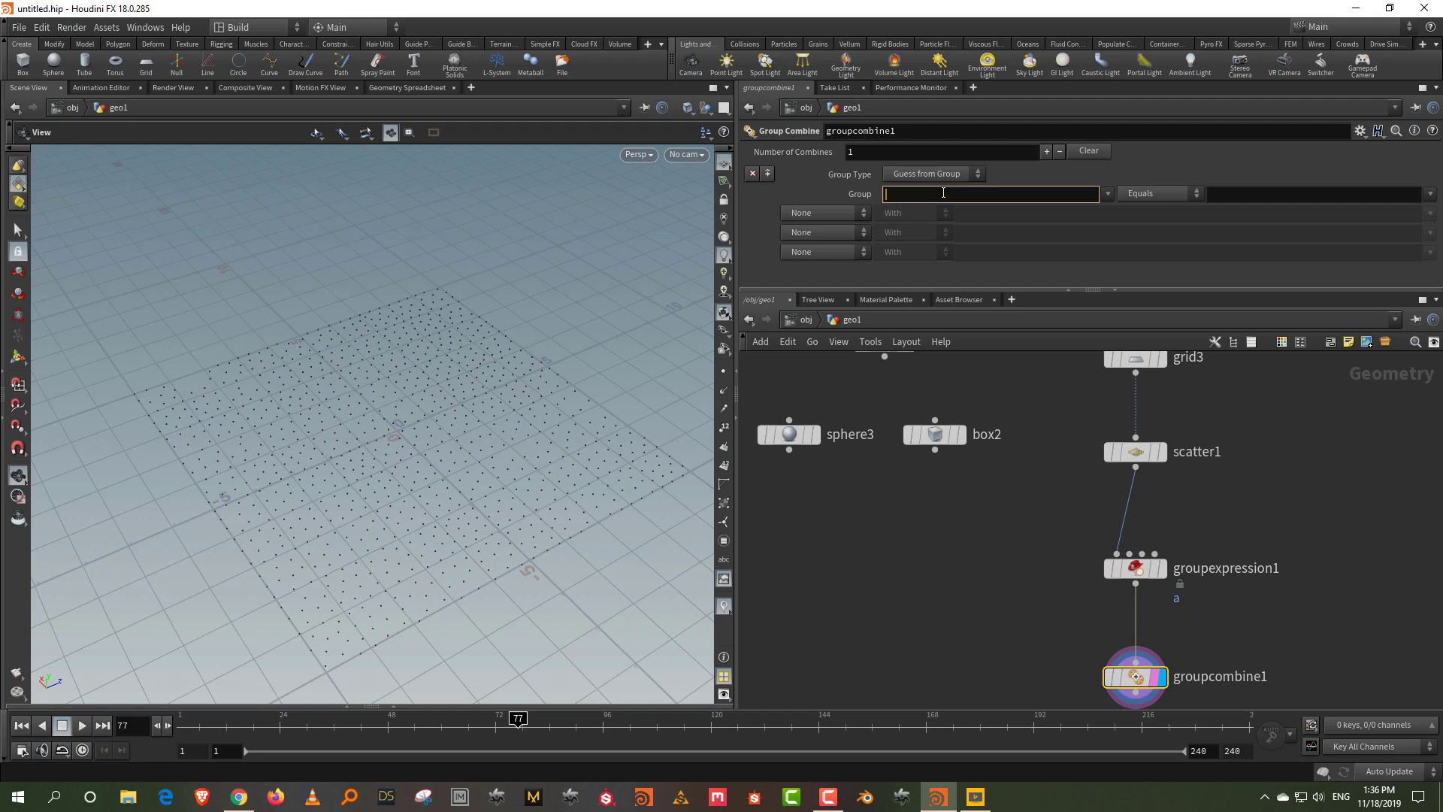
left_click(1119, 193)
left_click(1137, 225)
left_click(1240, 193)
type("a")
key("Return")
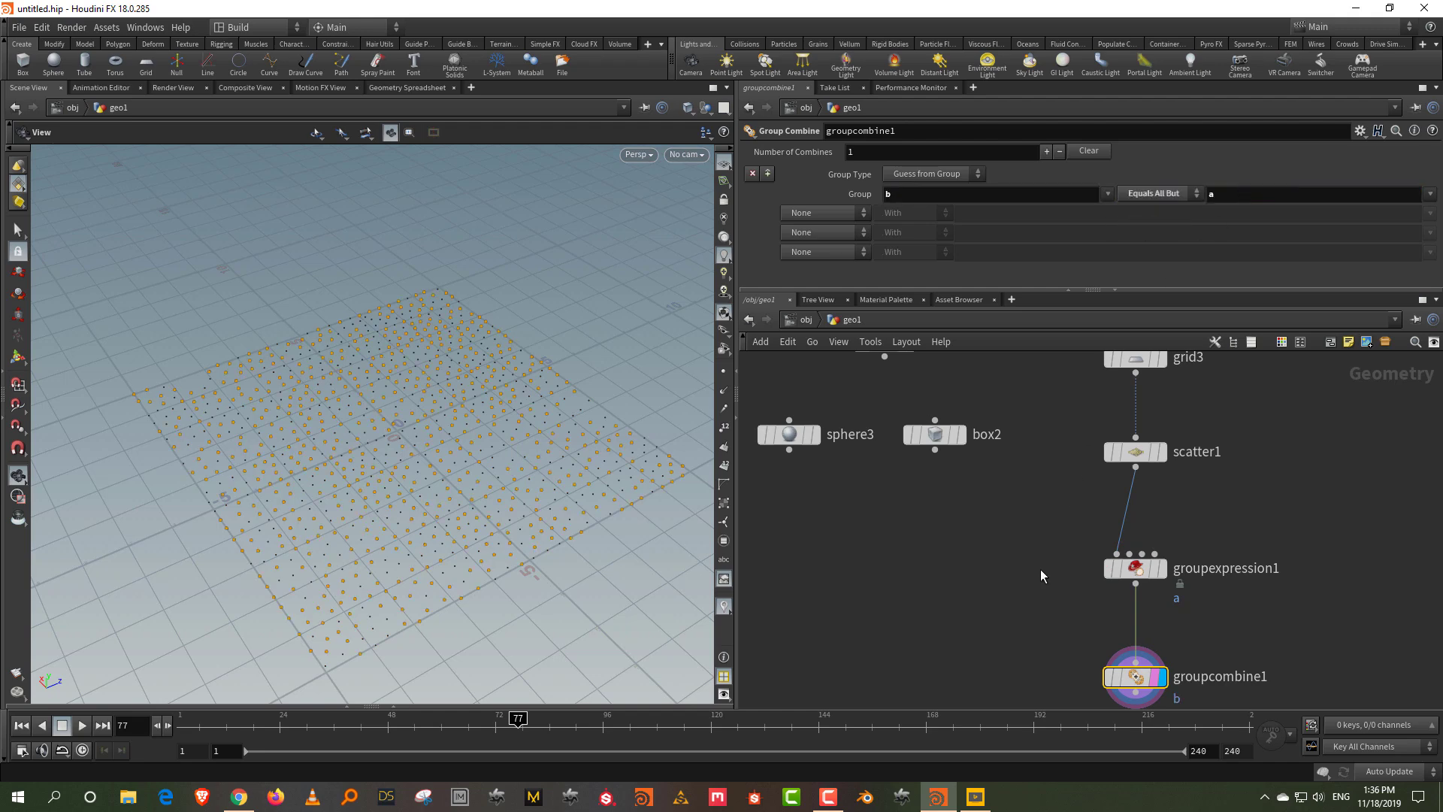
- Add a Copy to Points node below groupcombine1 and wire groupcombine1 into its target points input
middle_click_drag(1040, 570, 1018, 463)
key("Tab")
type("cop")
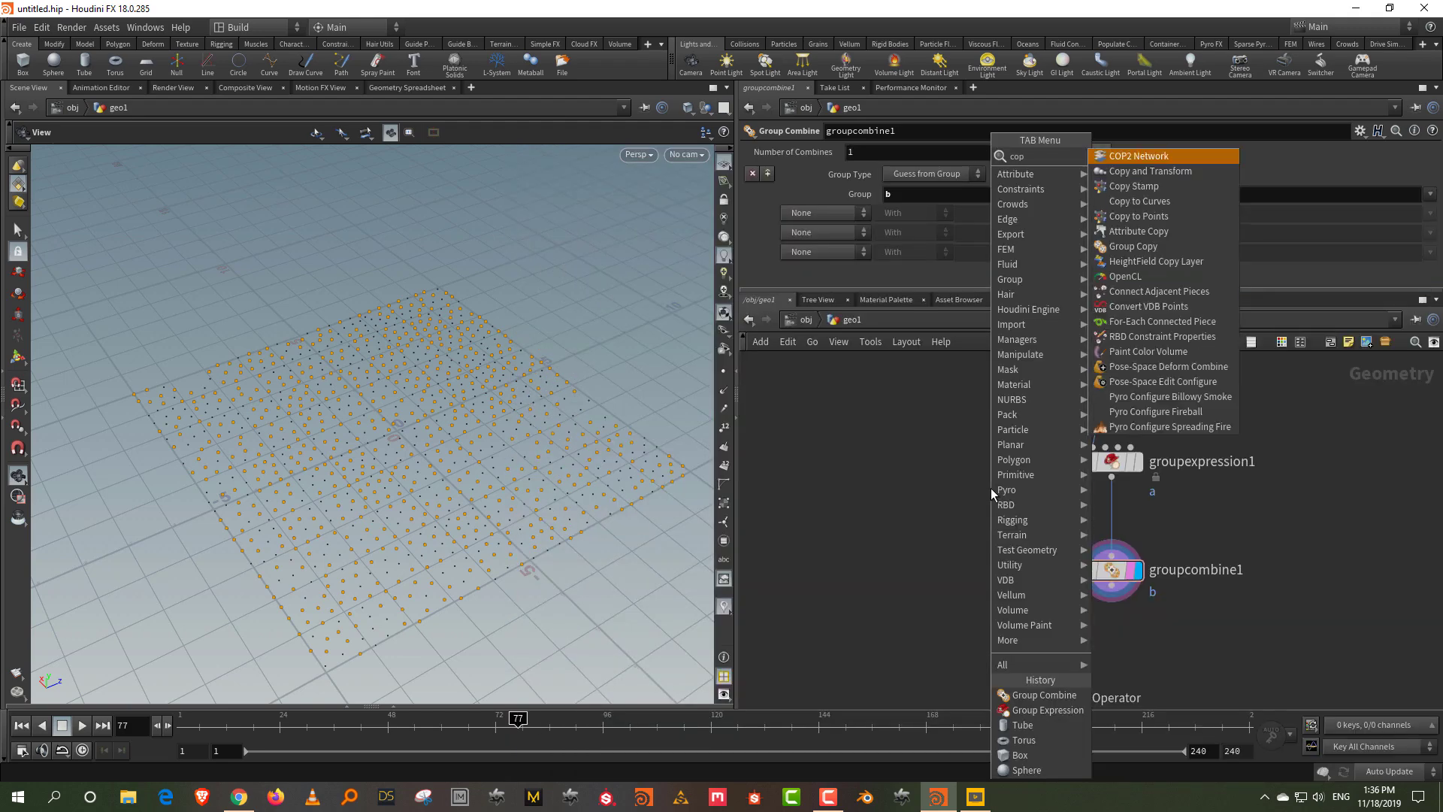
left_click(1179, 217)
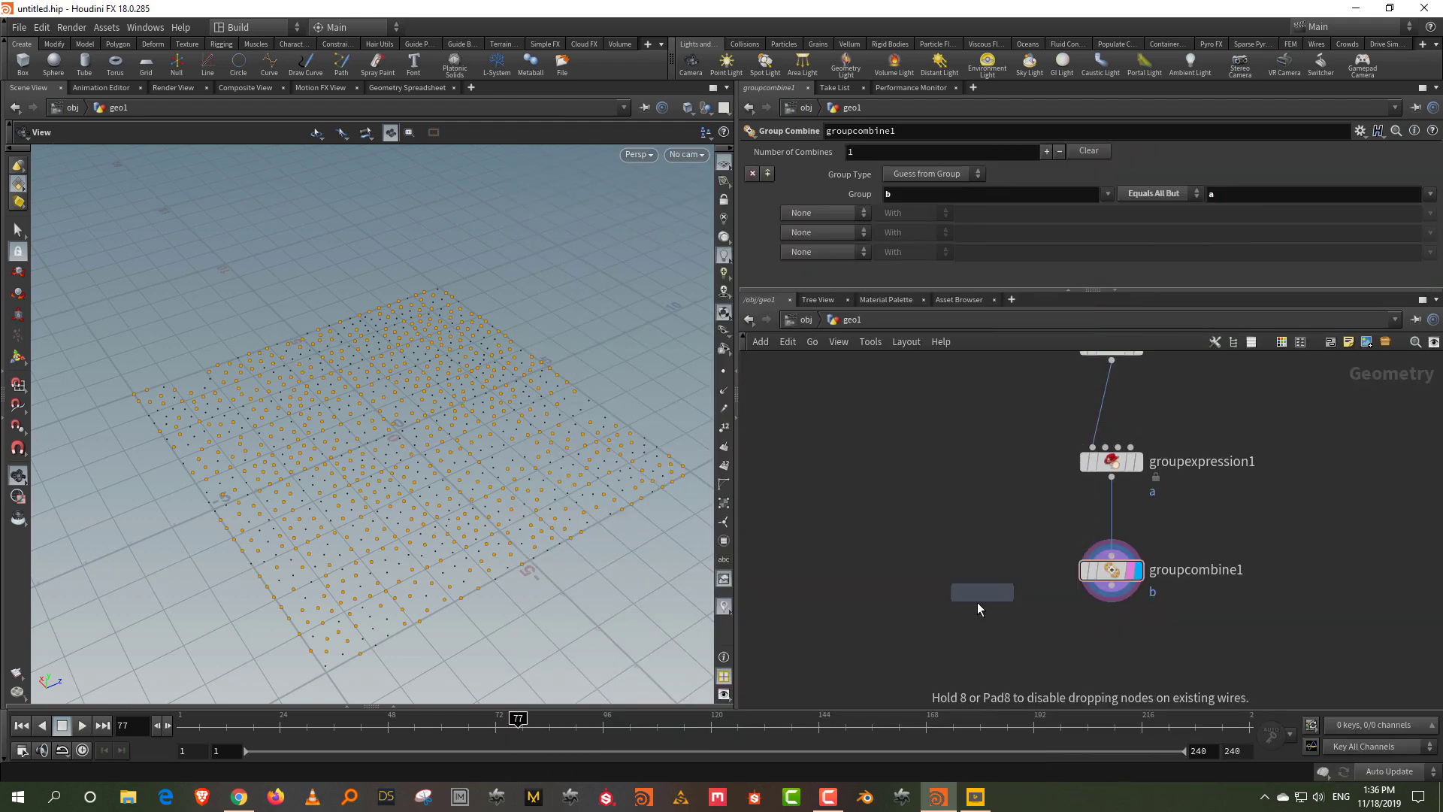
left_click(1095, 613)
left_click_drag(1102, 512, 1104, 582)
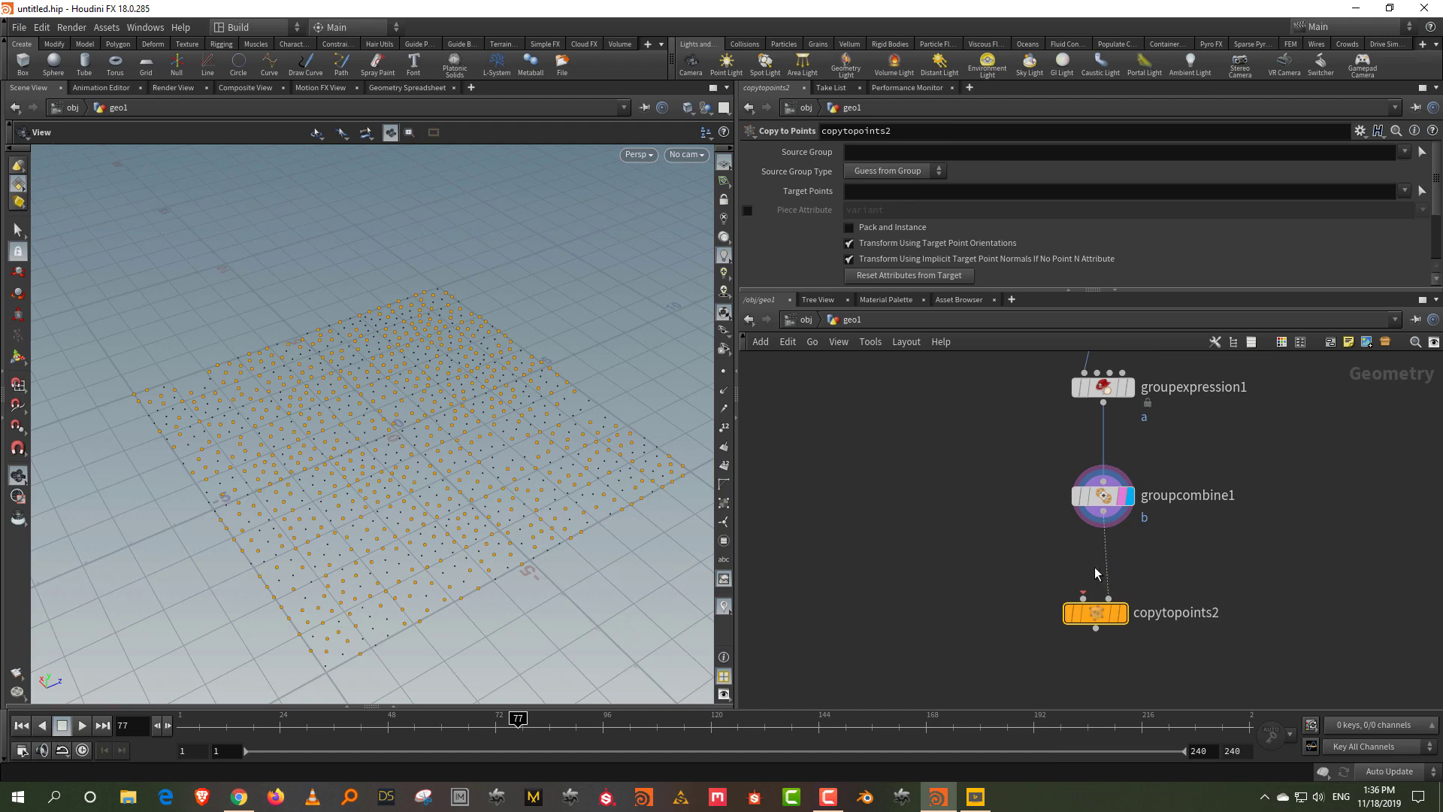
- Wire sphere3 into the first input of copytopoints2 and display copytopoints2
middle_click_drag(1041, 534, 1052, 610)
scroll(1003, 557, "down", 2)
left_click_drag(858, 429, 967, 553)
middle_click_drag(981, 617, 970, 548)
left_click(873, 489)
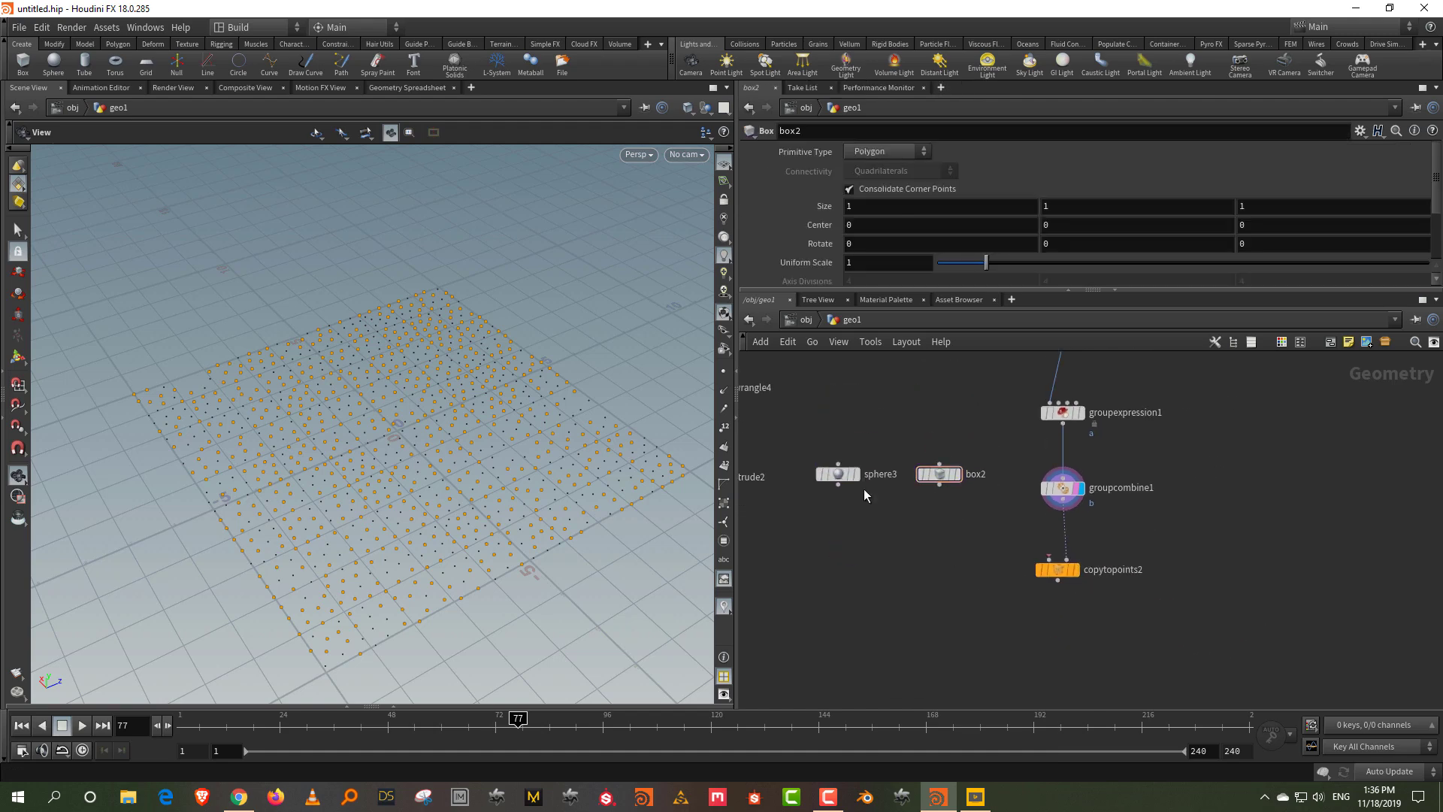
left_click_drag(838, 486, 1049, 560)
left_click(1075, 569)
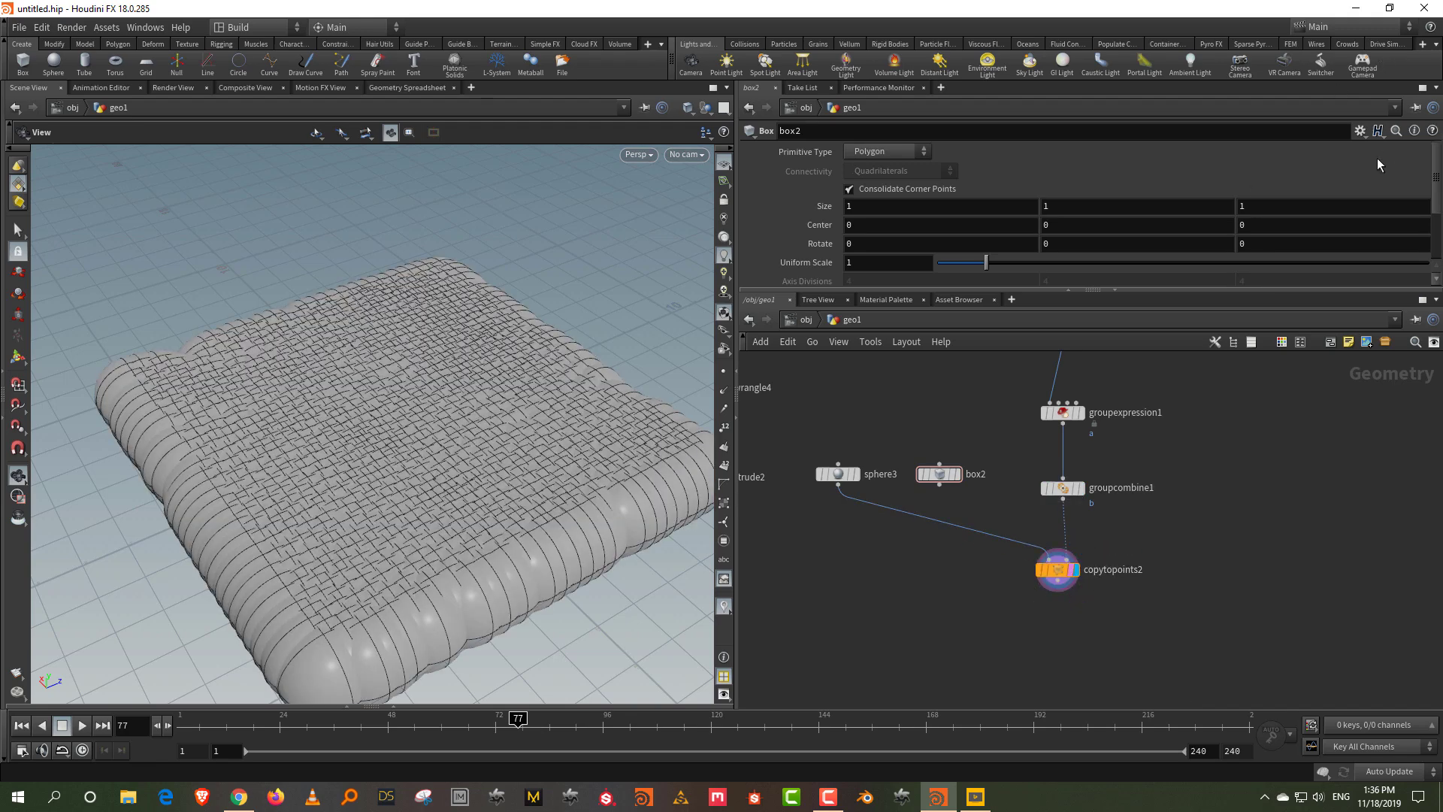
- Restrict the target points of copytopoints2 to group a
left_click(1058, 569)
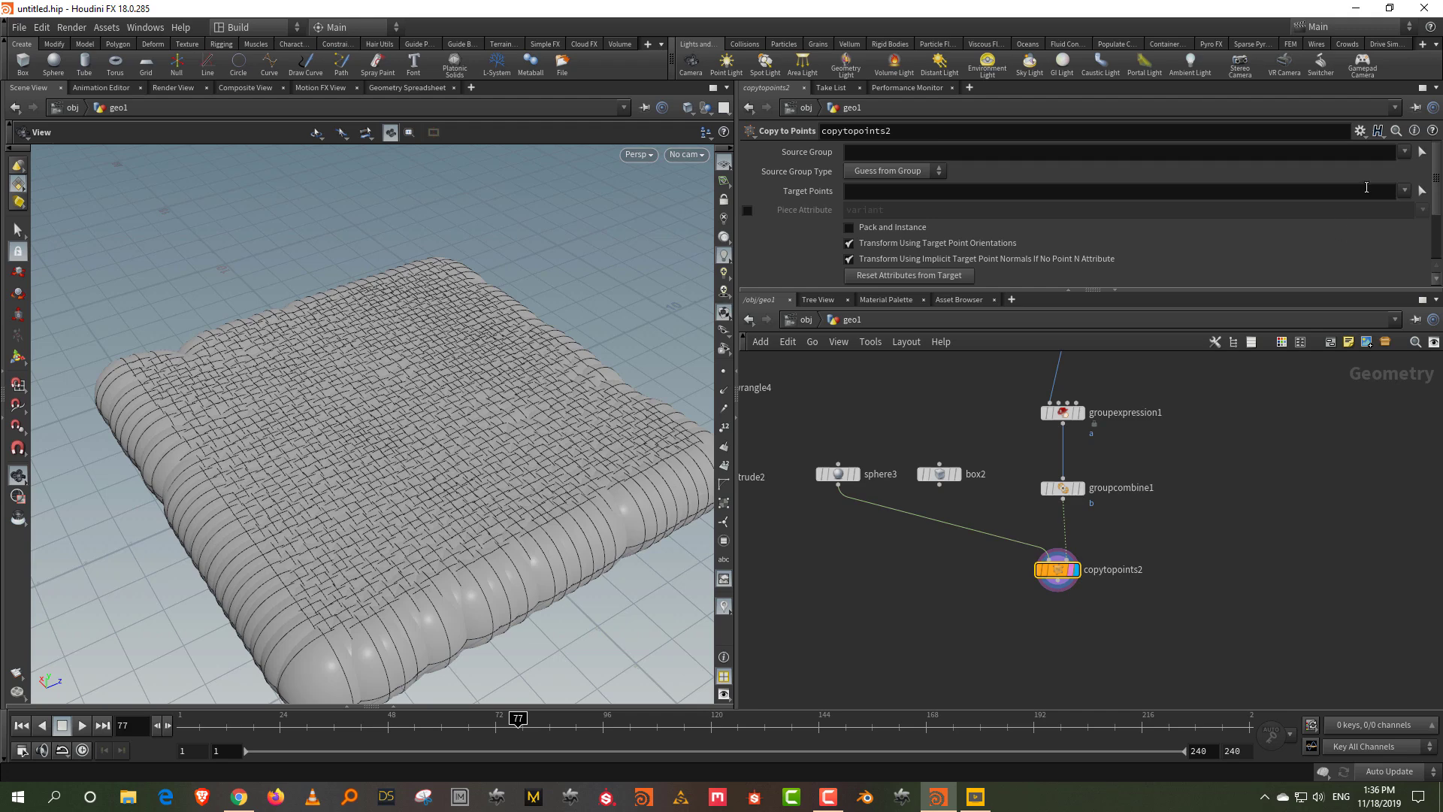
left_click(1404, 191)
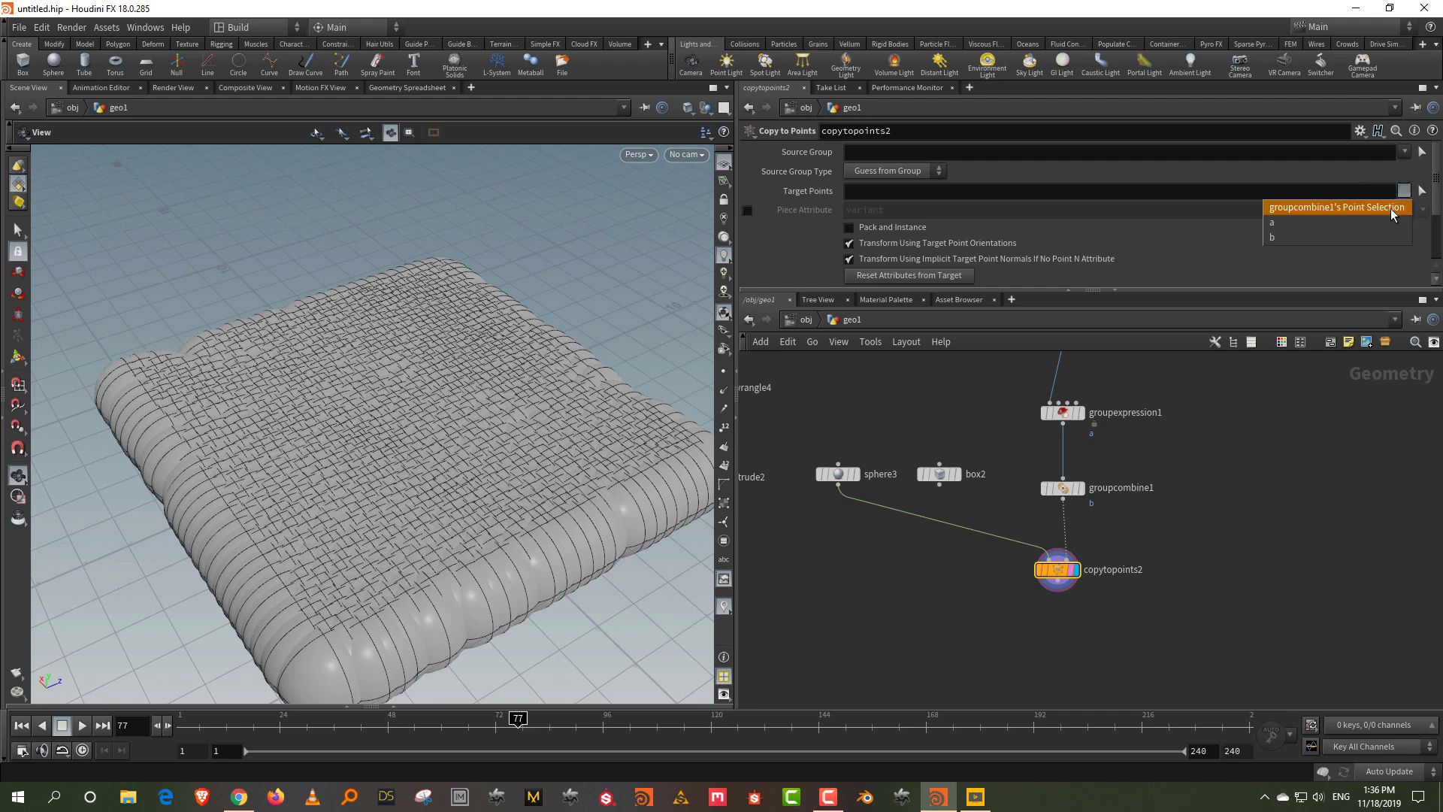
left_click(1388, 223)
- Set the uniform scale of sphere3 to 0.15 and that of box2 to 0.17
left_click(838, 473)
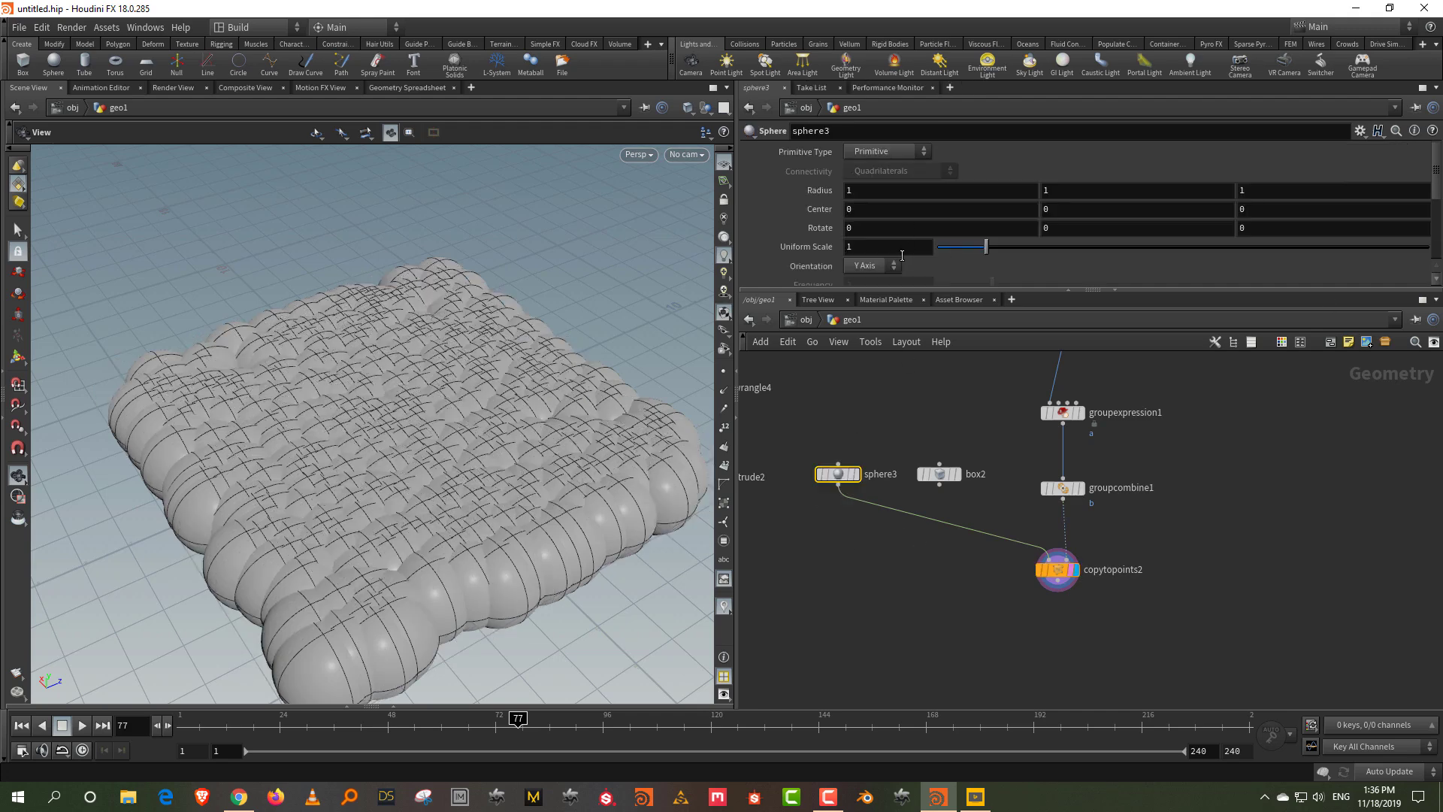
left_click_drag(951, 250, 944, 254)
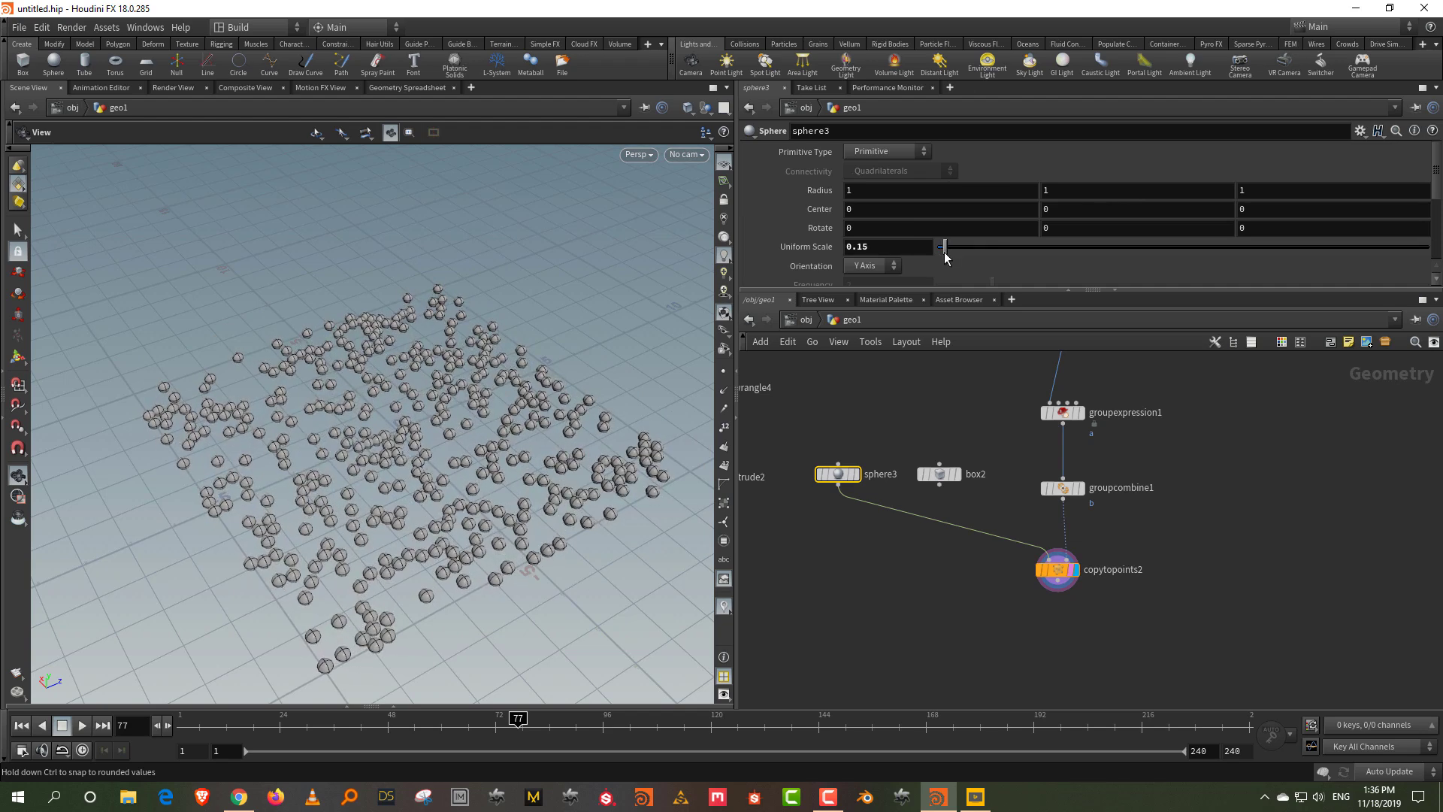
left_click(939, 473)
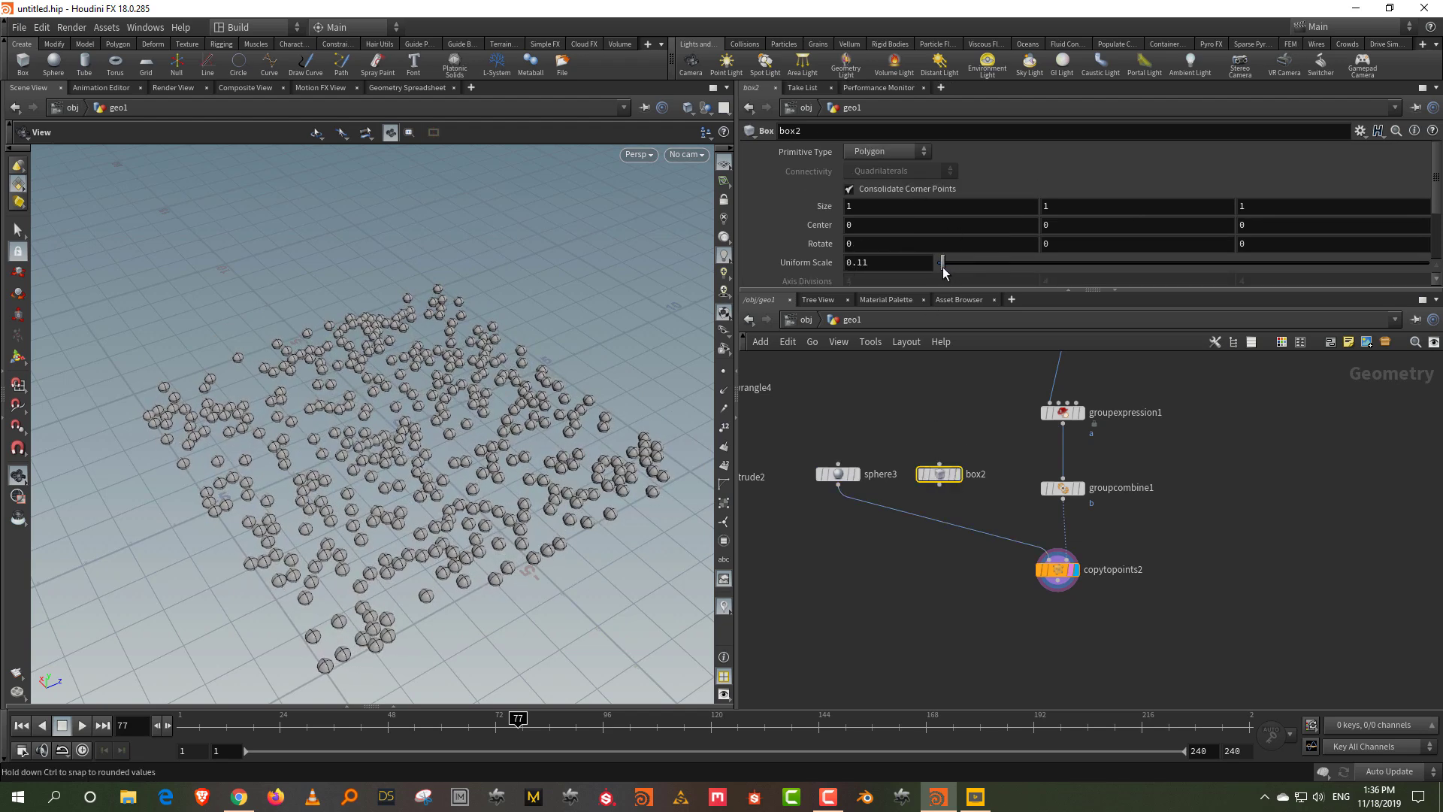
- Add a second Copy to Points node beside copytopoints2
middle_click_drag(920, 588, 917, 570)
key("Tab")
type("c")
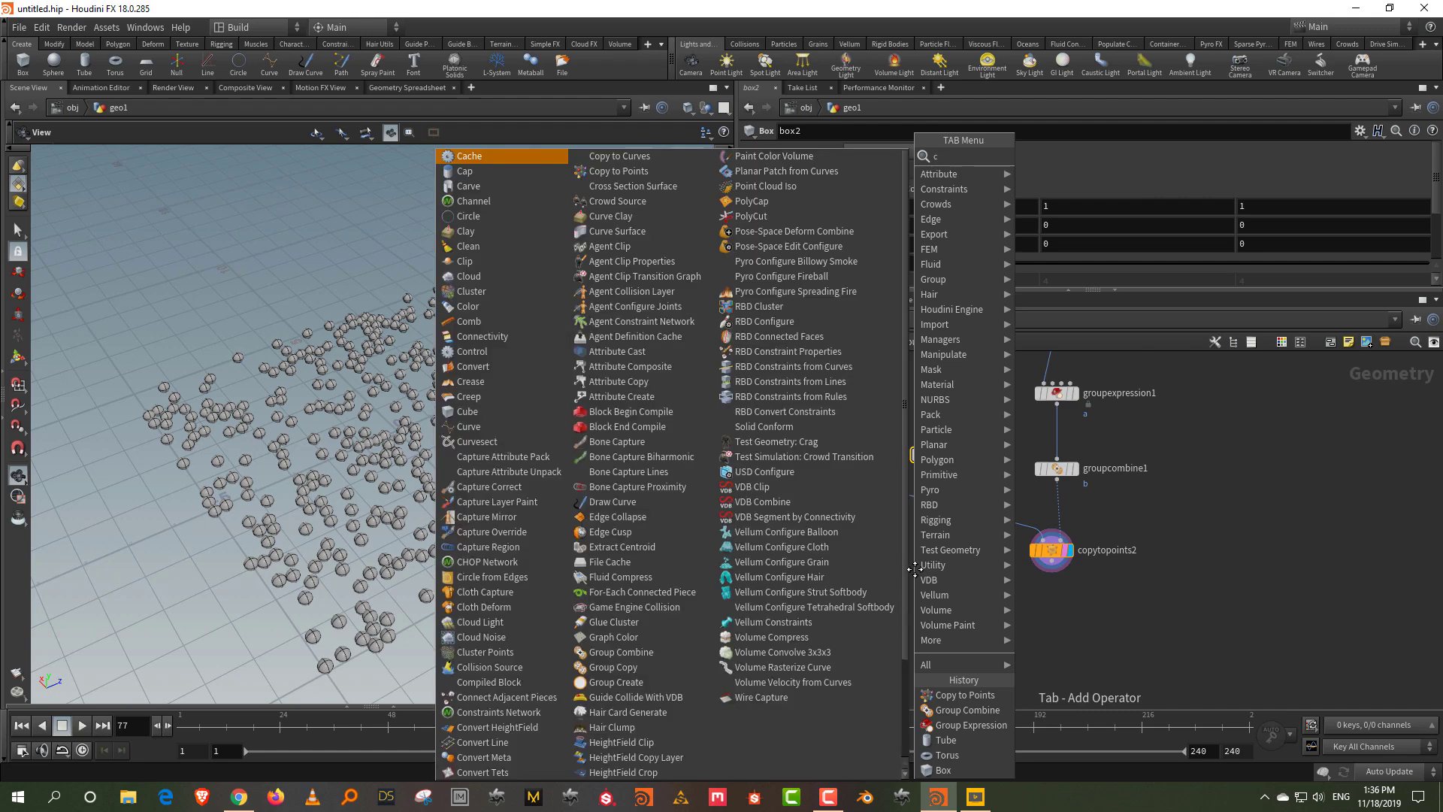
type("op")
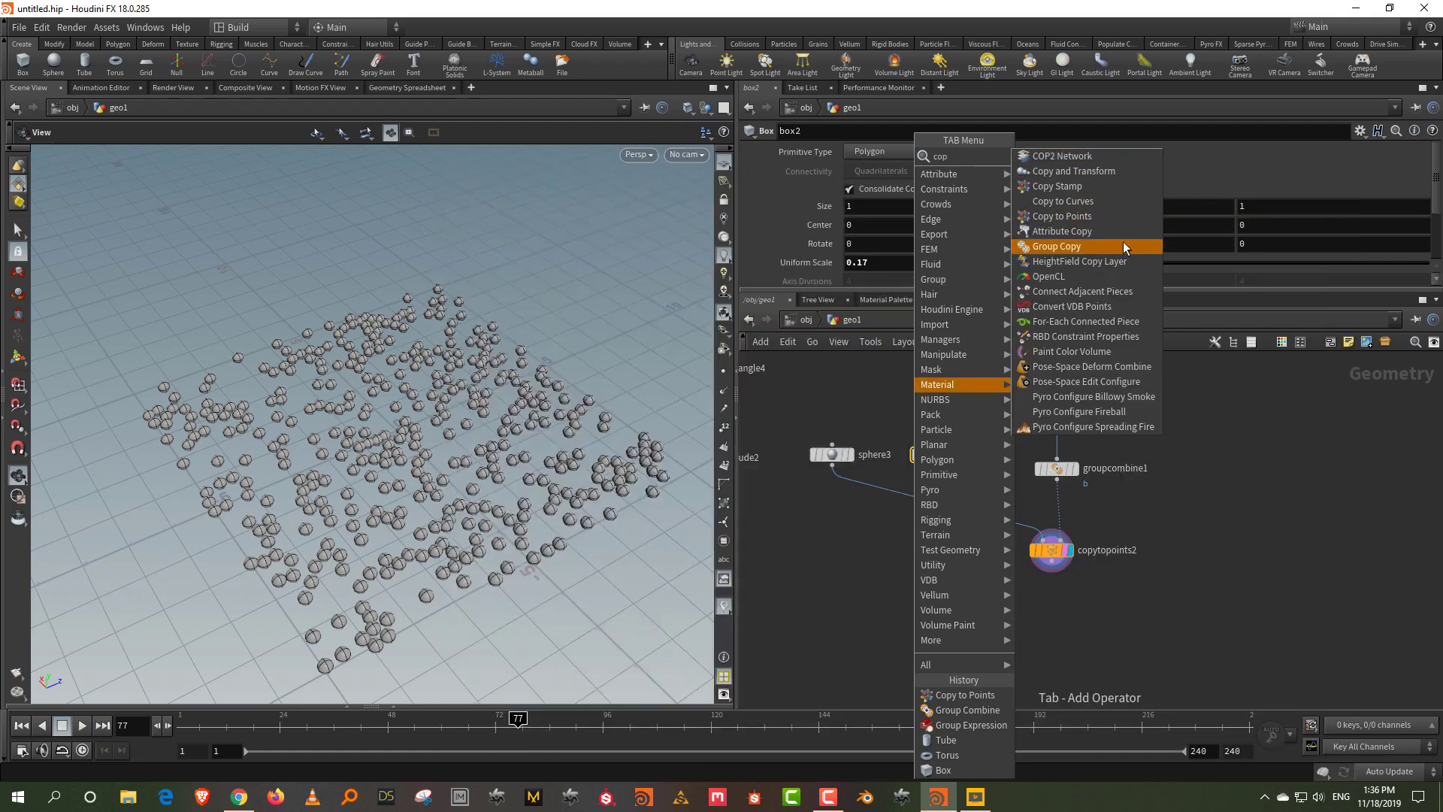
left_click(1118, 216)
left_click(1127, 612)
left_click_drag(1139, 617, 1206, 555)
- Wire groupcombine1 into the target points input of copytopoints3 and space the two copy nodes apart
left_click_drag(1057, 478, 1188, 539)
left_click_drag(1051, 549, 993, 560)
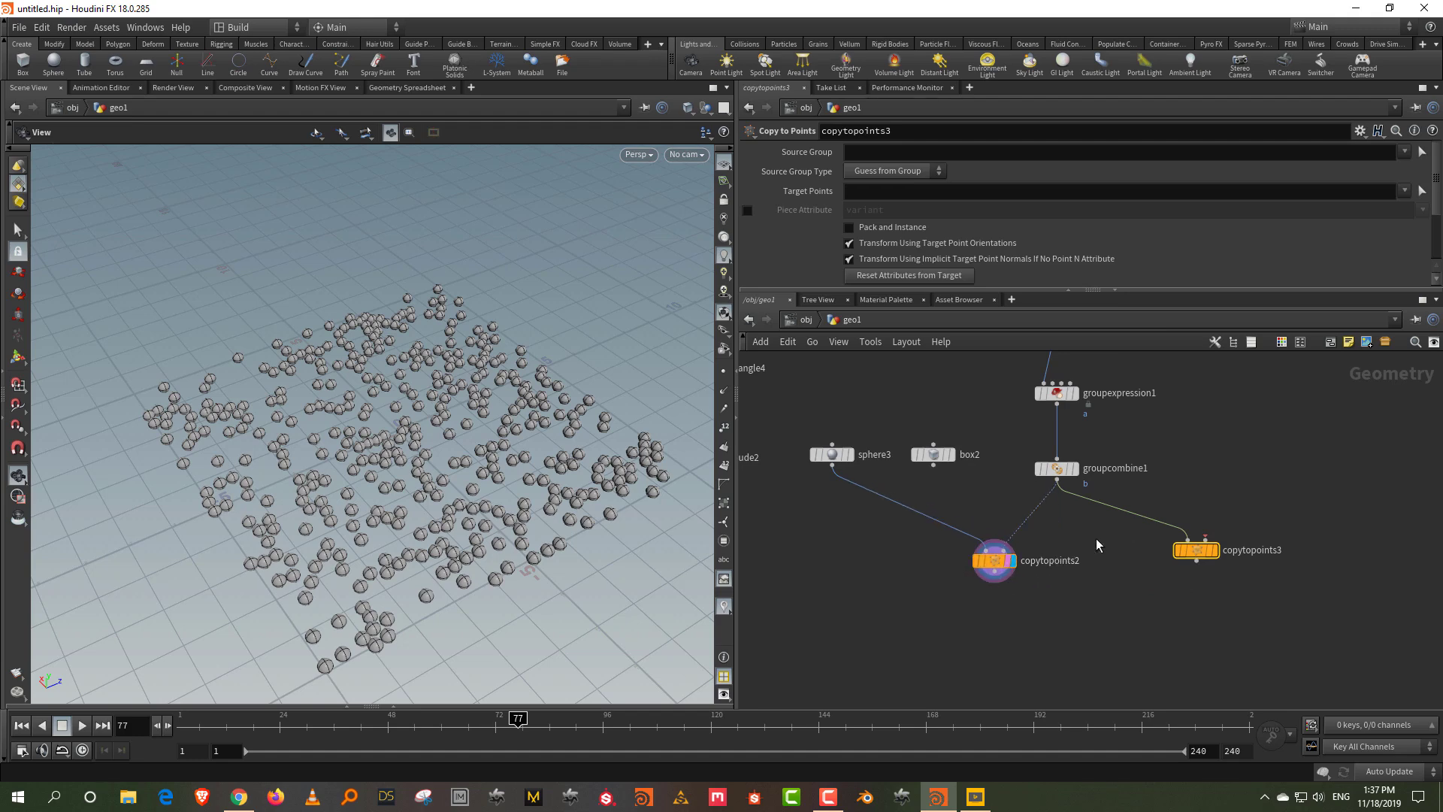
key("y")
left_click_drag(1137, 511, 1132, 526)
left_click_drag(1057, 479, 1134, 570)
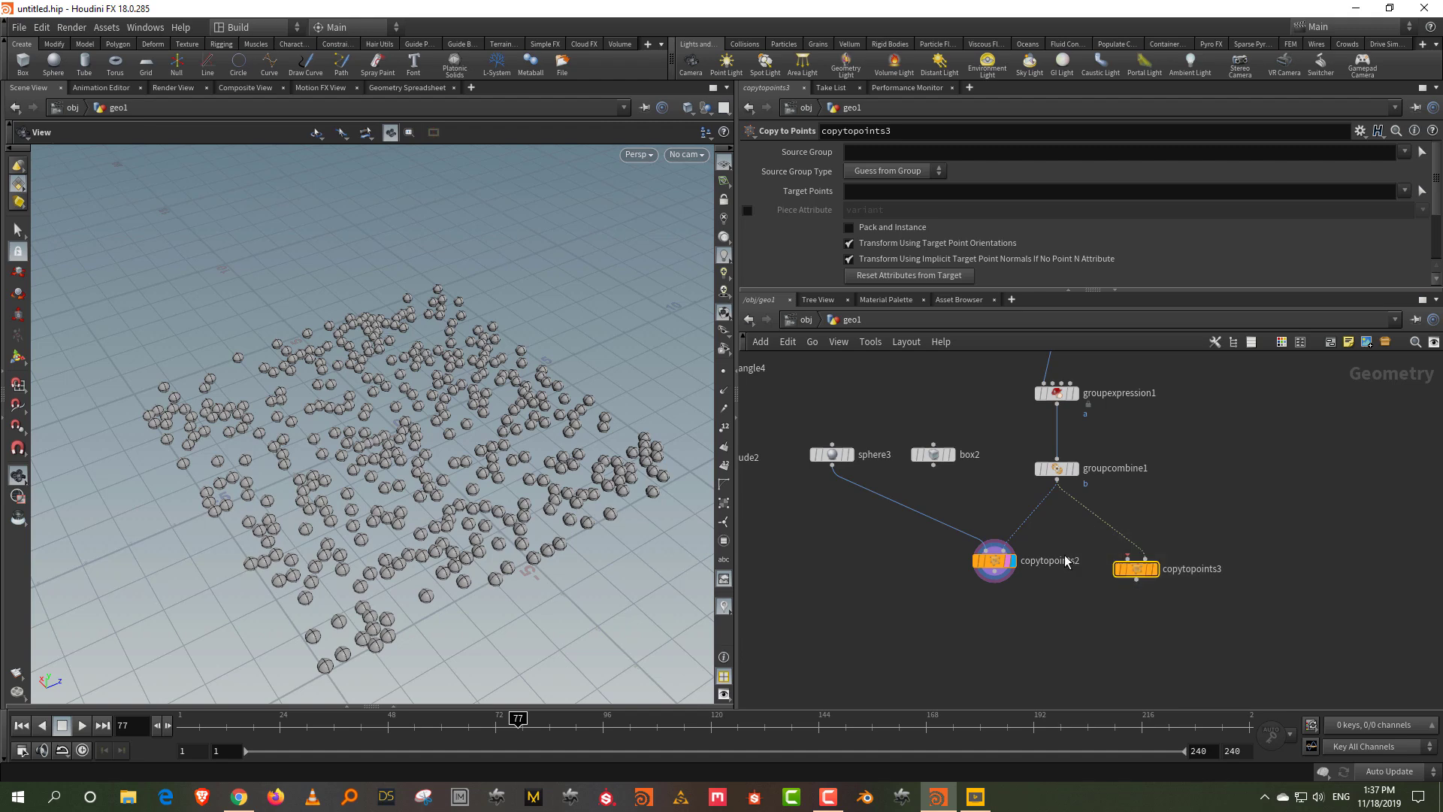
- Set the target points of copytopoints3 to group b, wire box2 into its first input and display it
left_click(898, 191)
type("b")
key("Return")
left_click_drag(934, 466, 1127, 557)
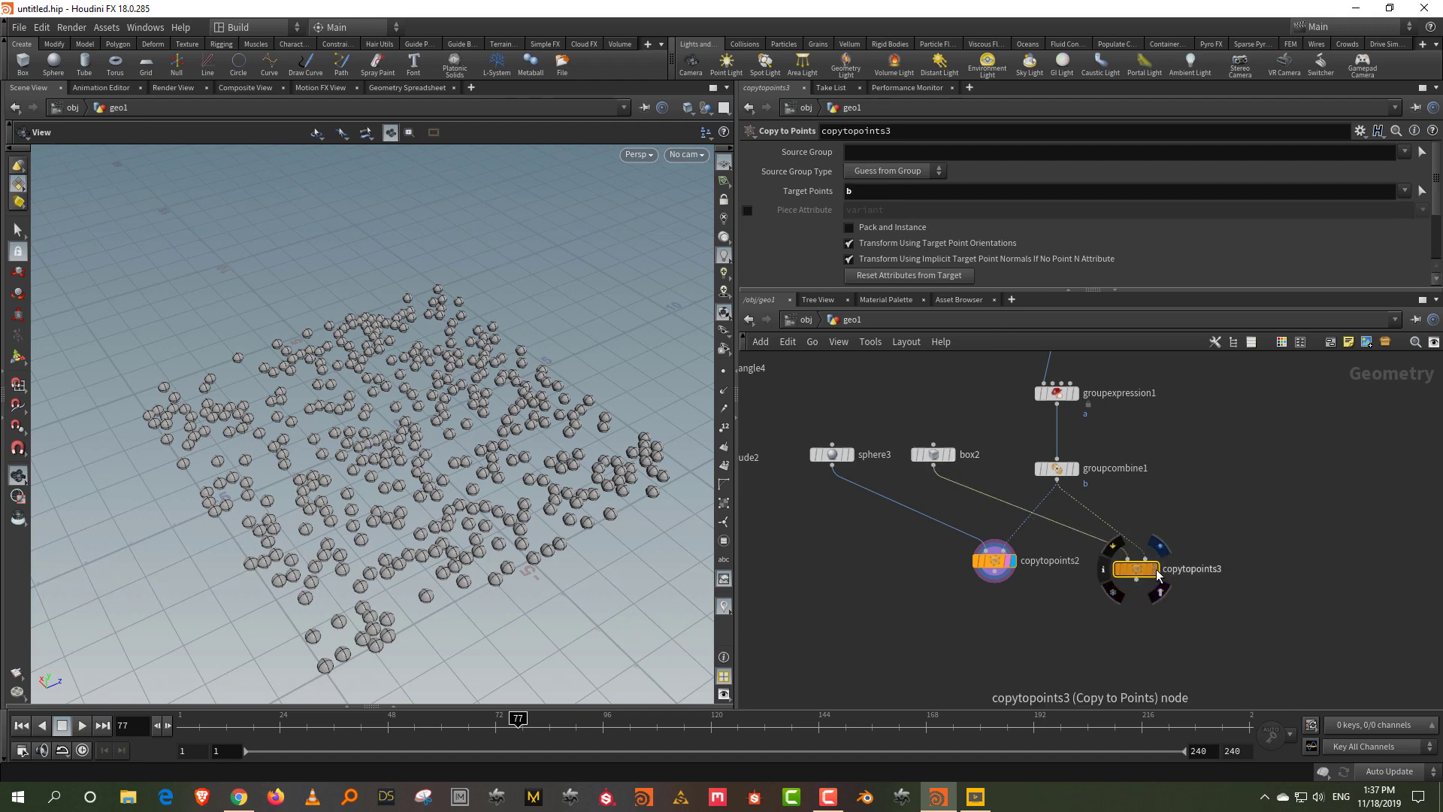
left_click(1153, 568)
- Merge copytopoints2 and copytopoints3 with a new Merge node, display it and inspect the mixed shapes up close
key("Tab")
type("mer")
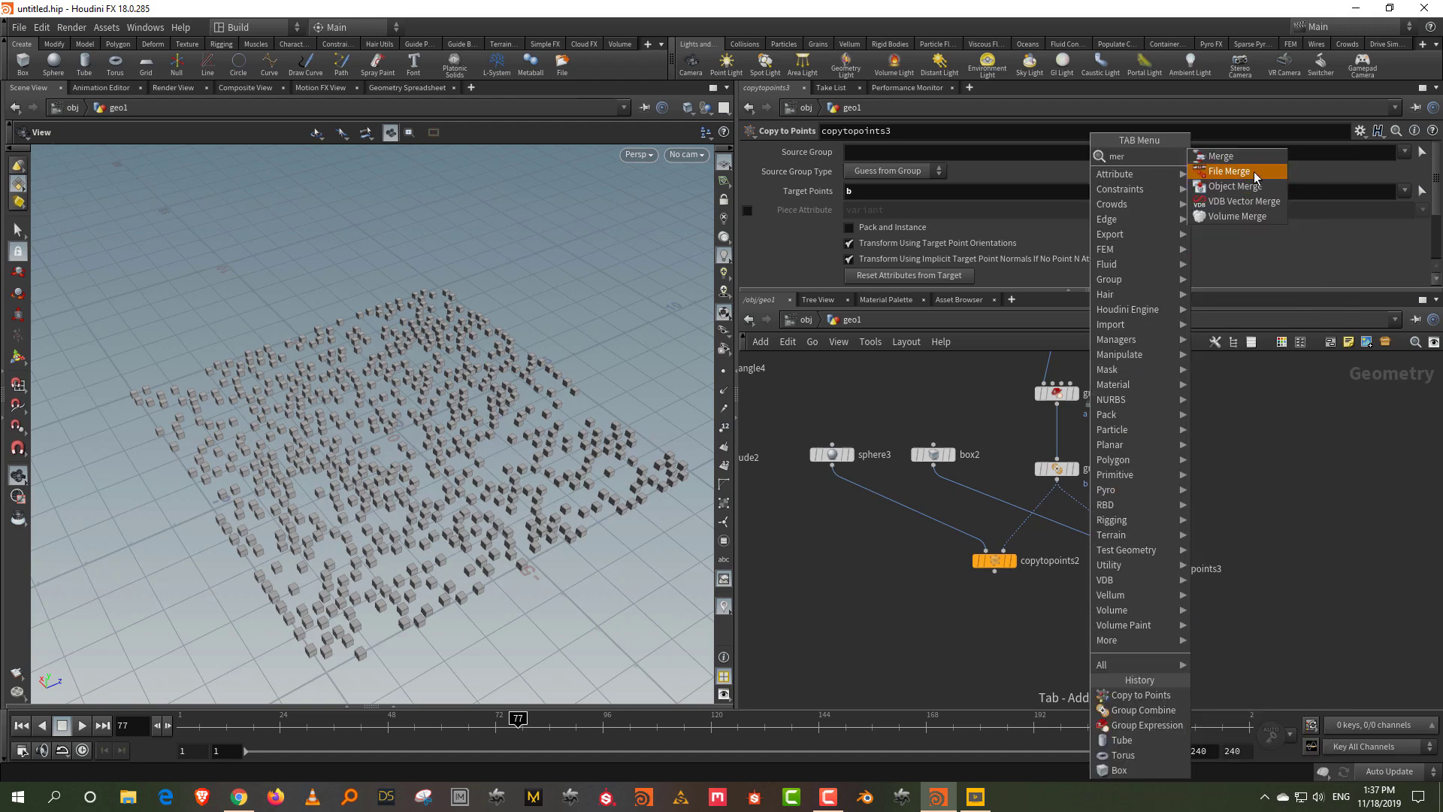
left_click(1249, 158)
left_click(1062, 644)
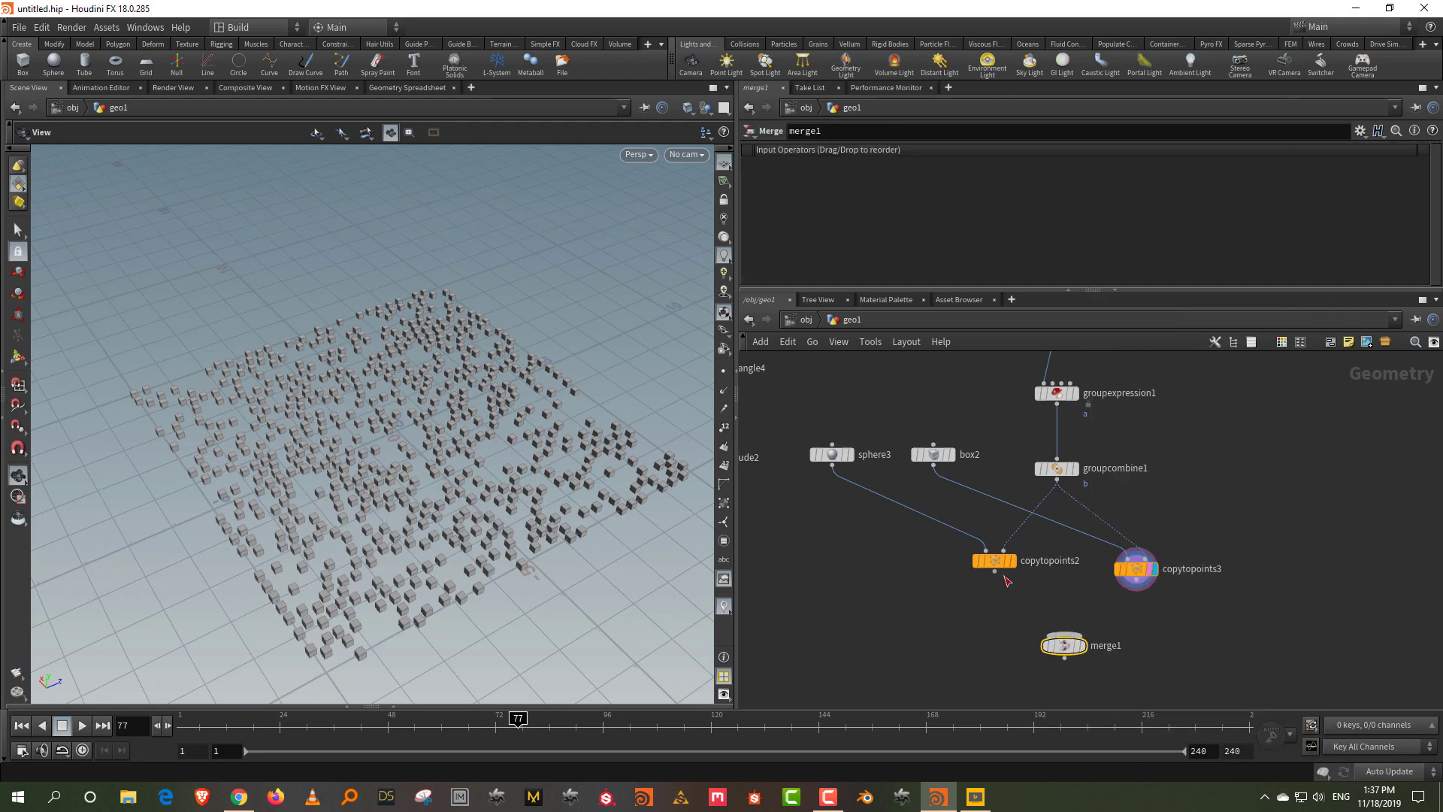
left_click_drag(1109, 624, 1069, 634)
left_click(1081, 646)
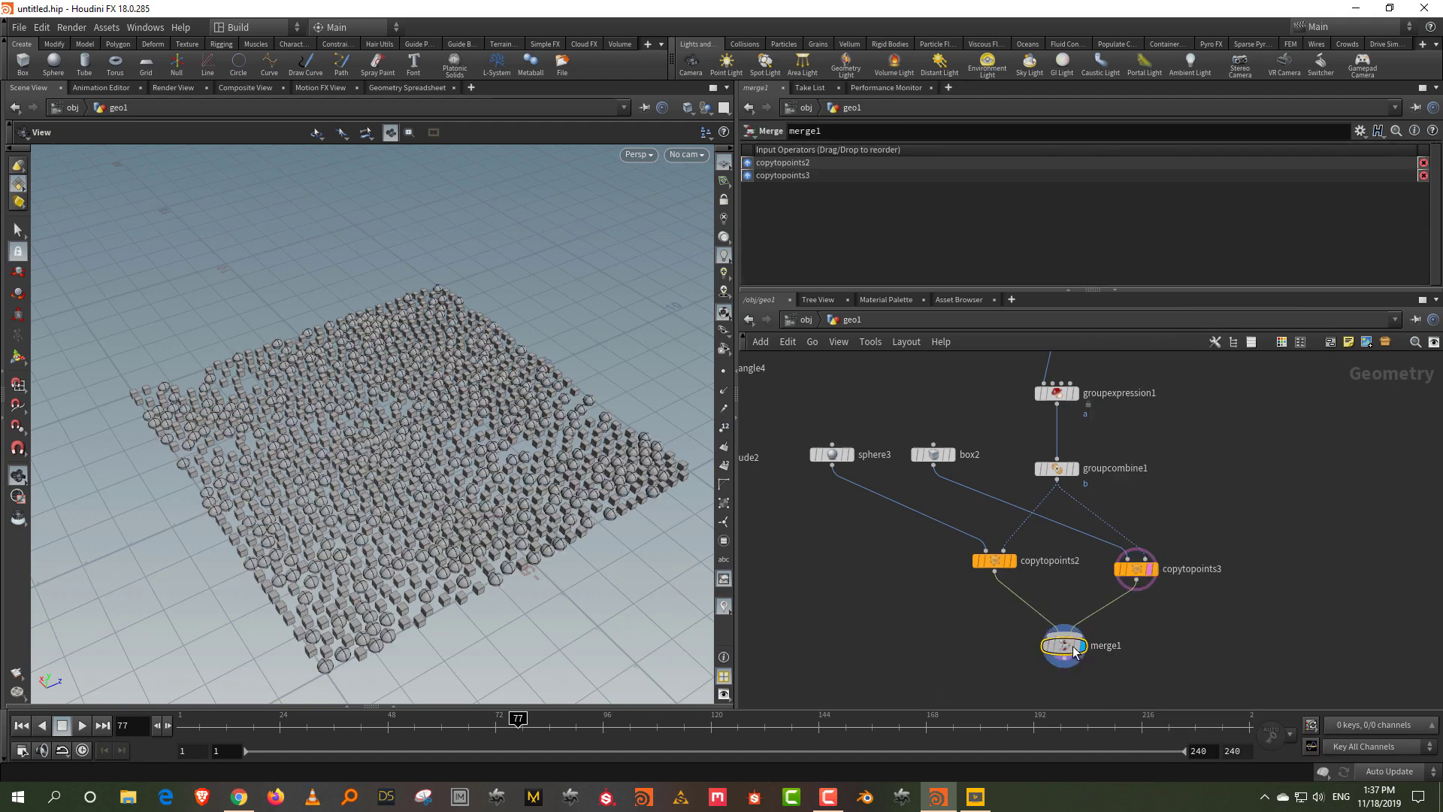
left_click_drag(415, 401, 423, 415)
scroll(423, 415, "up", 5)
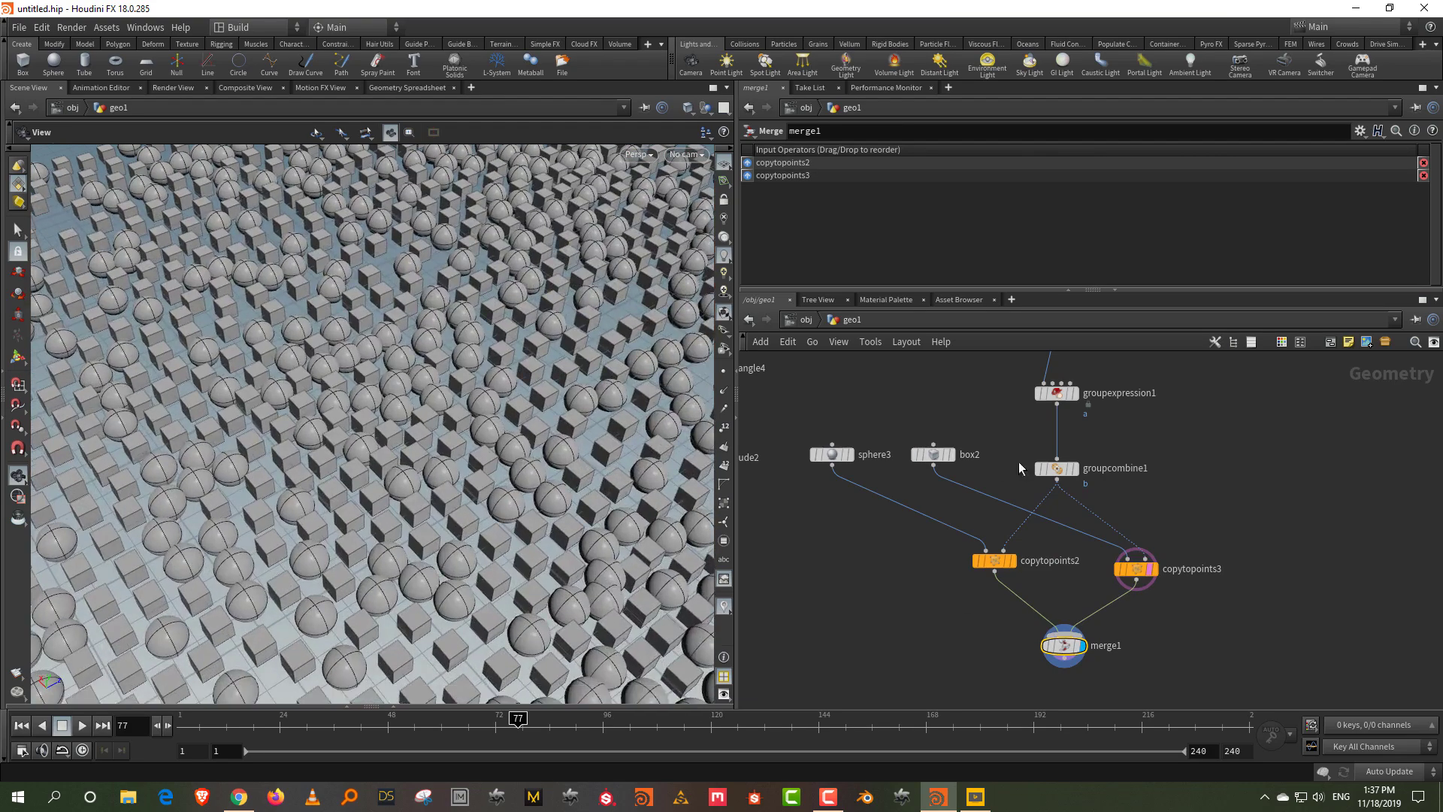
- Insert a Color node between box2 and copytopoints3
key("Tab")
type("colo")
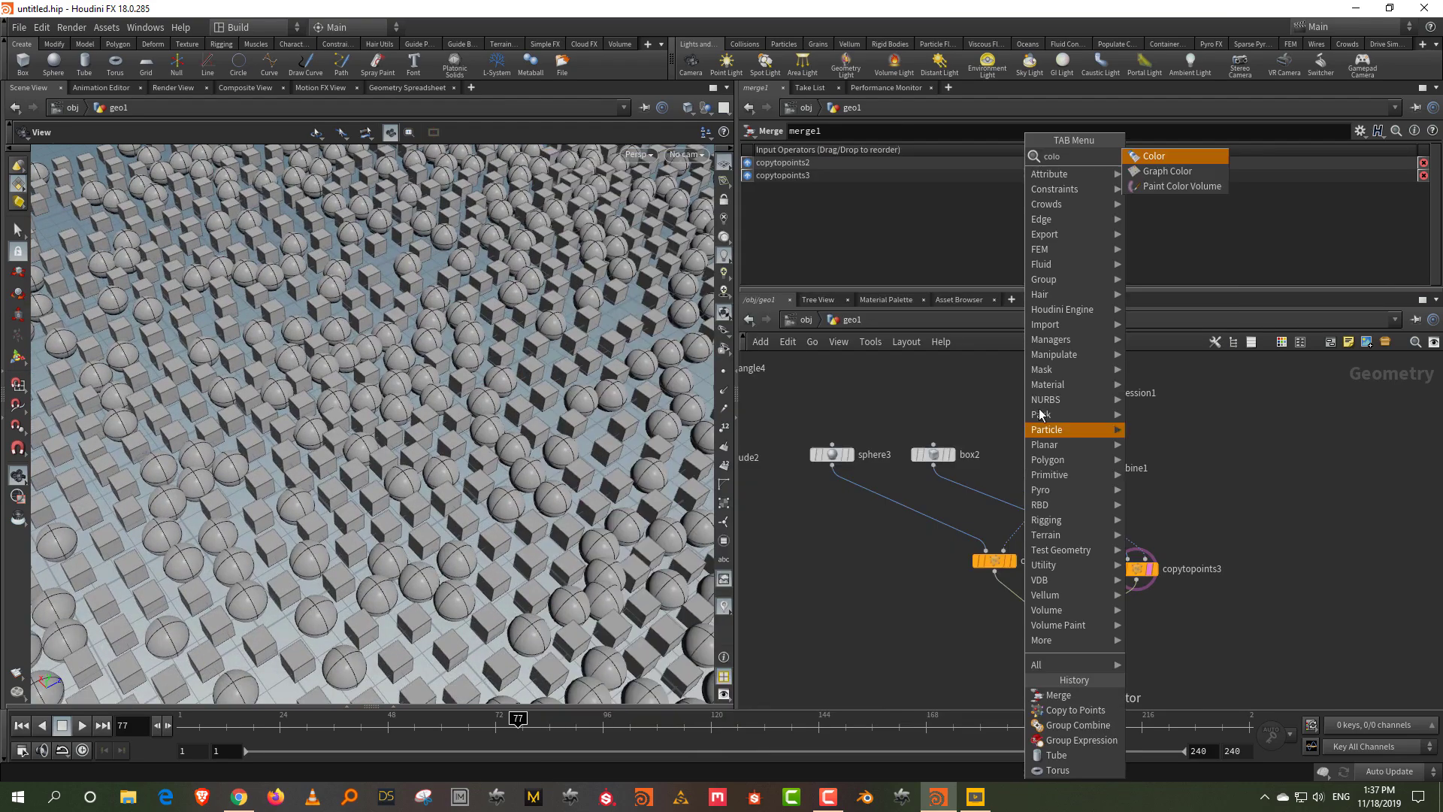
left_click(1158, 156)
left_click(982, 497)
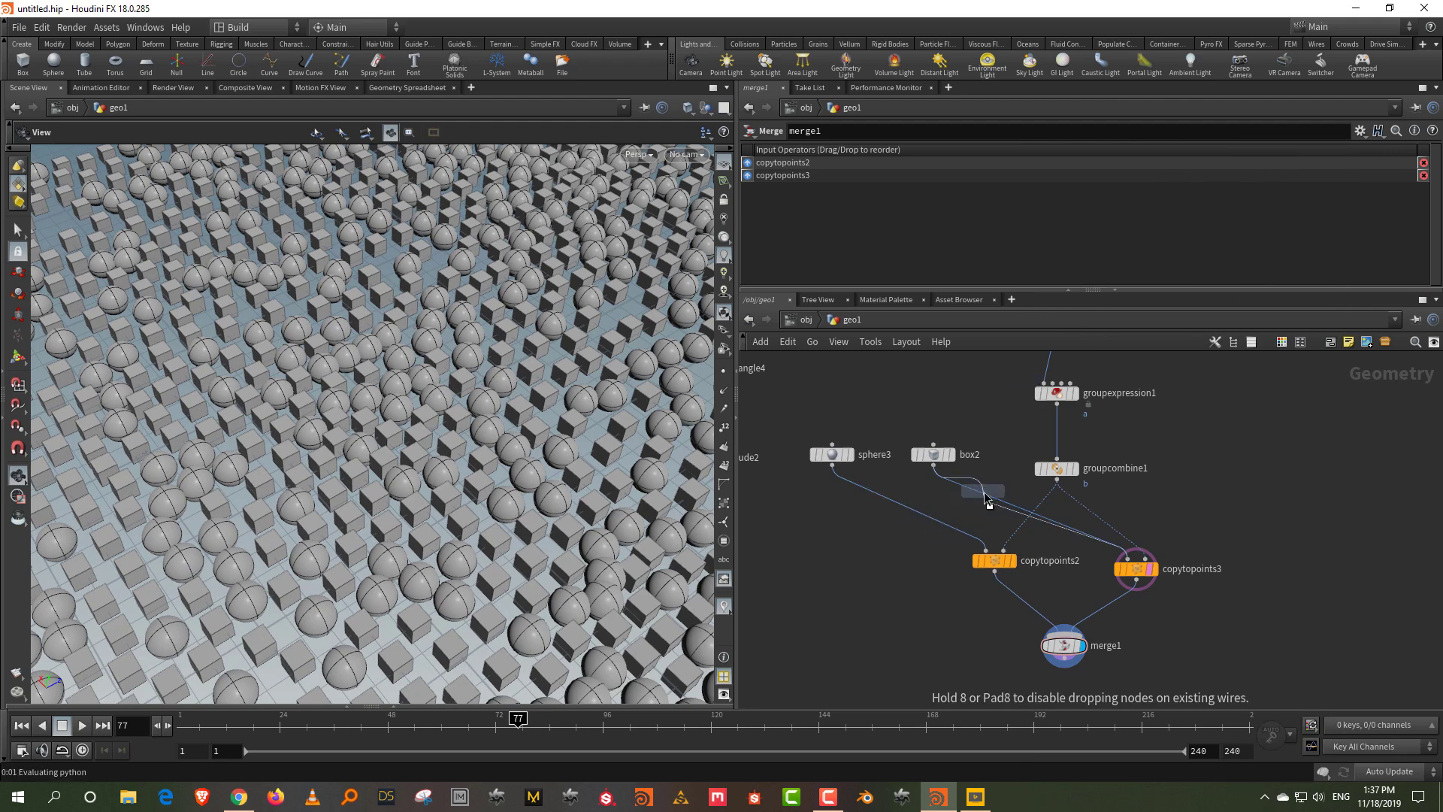
- Set the boxes' color to a saturated pink with RGB 1, 0, 0.233333
left_click(857, 249)
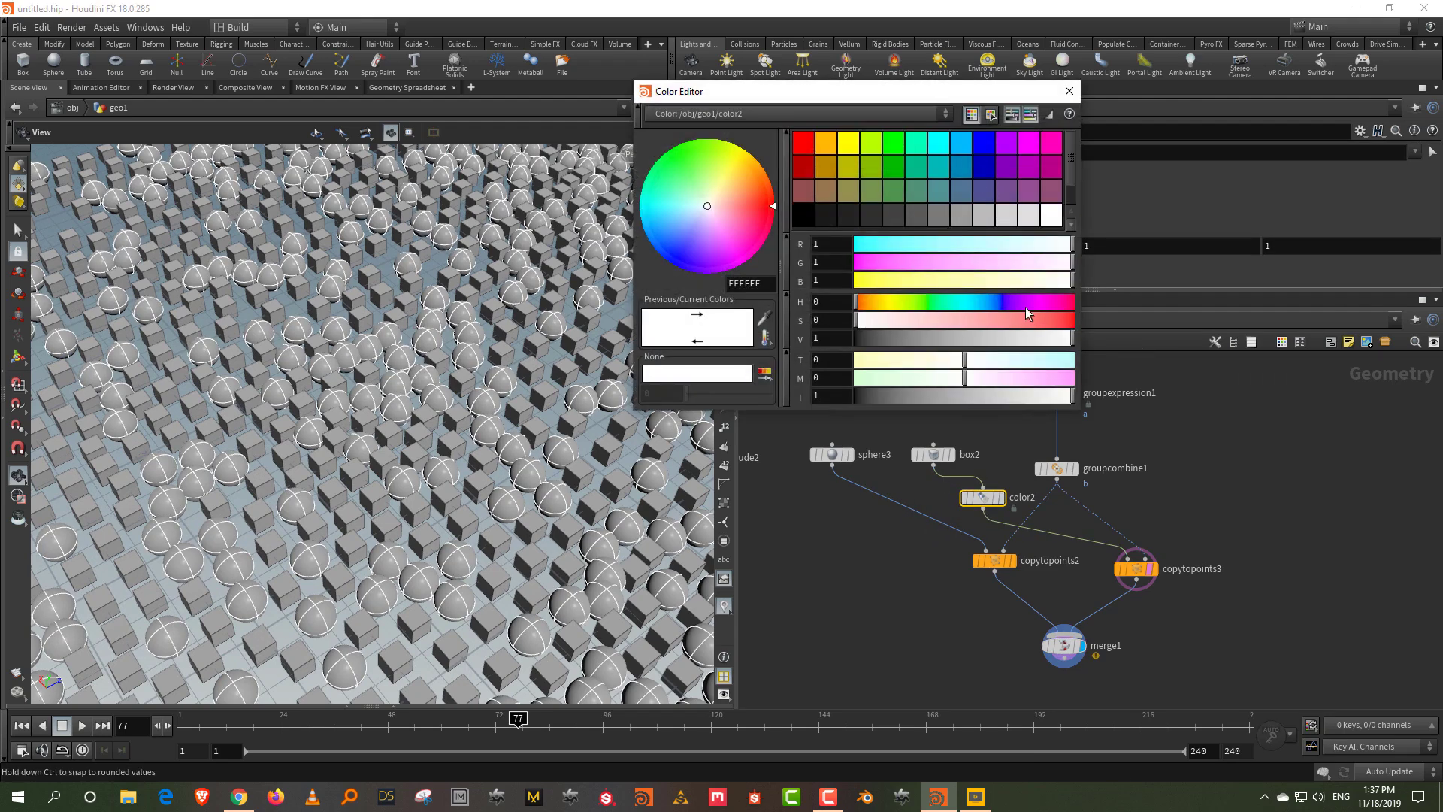
left_click(1070, 321)
left_click(1065, 303)
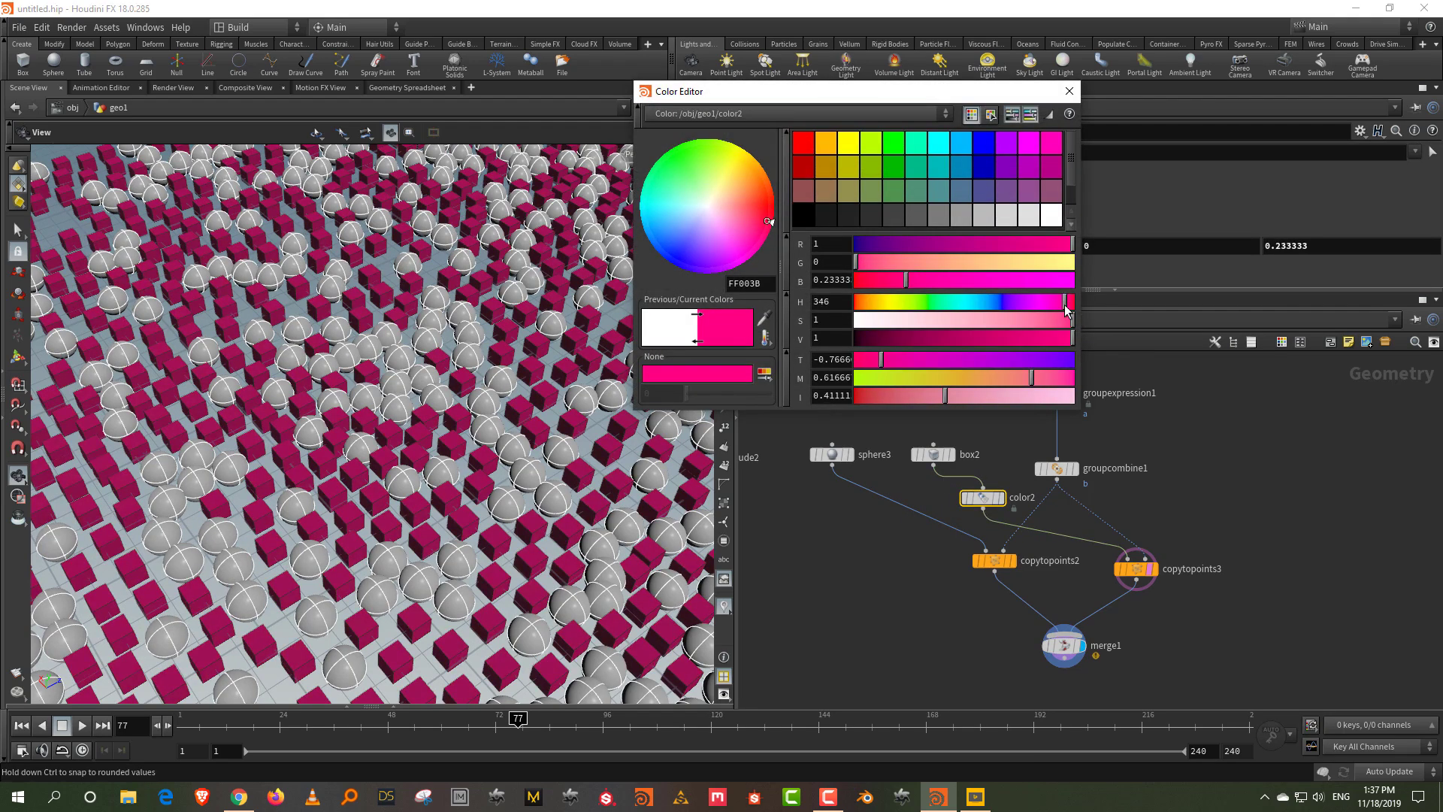
left_click(1069, 92)
- Insert a Color node between sphere3 and copytopoints2
key("Tab")
type("colo")
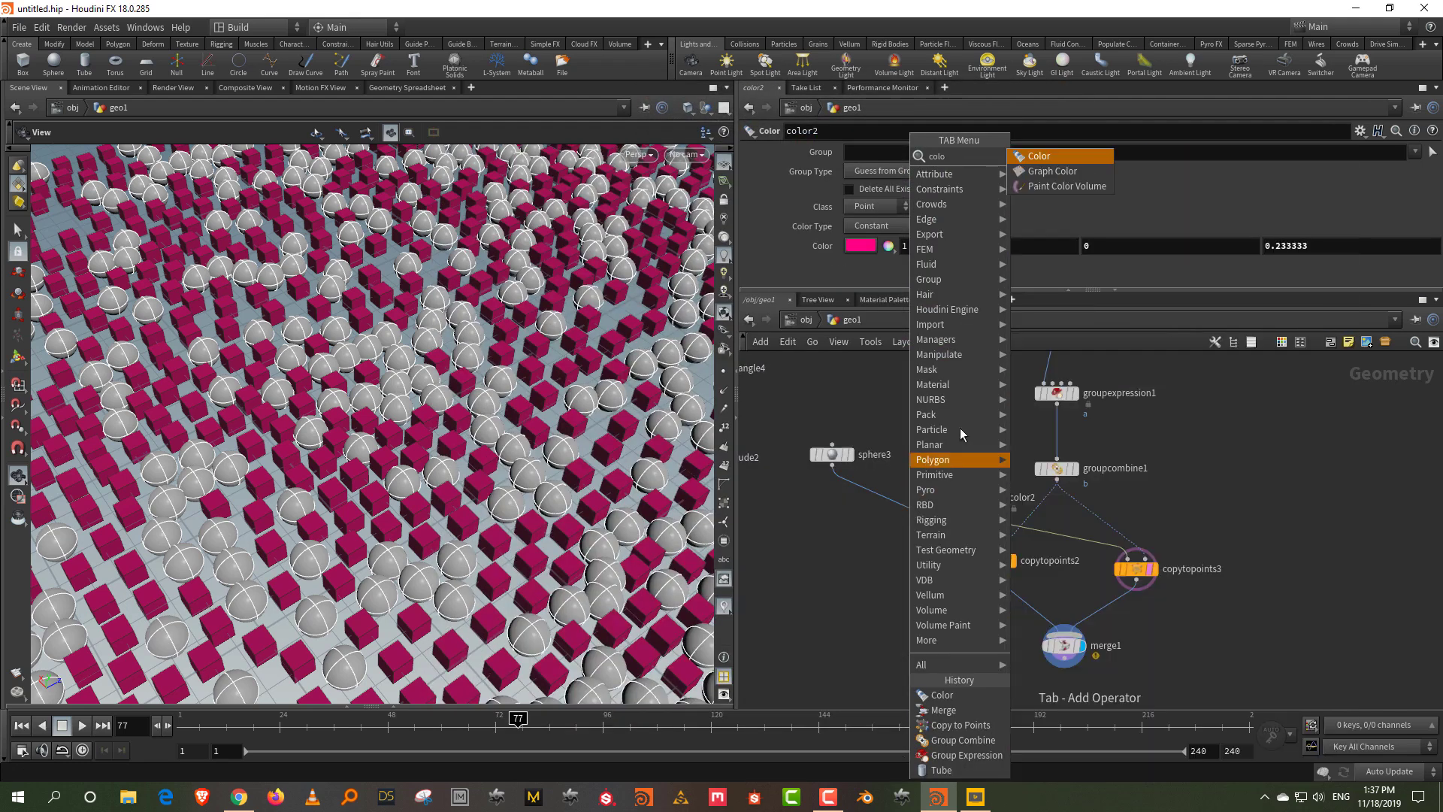
left_click(1045, 154)
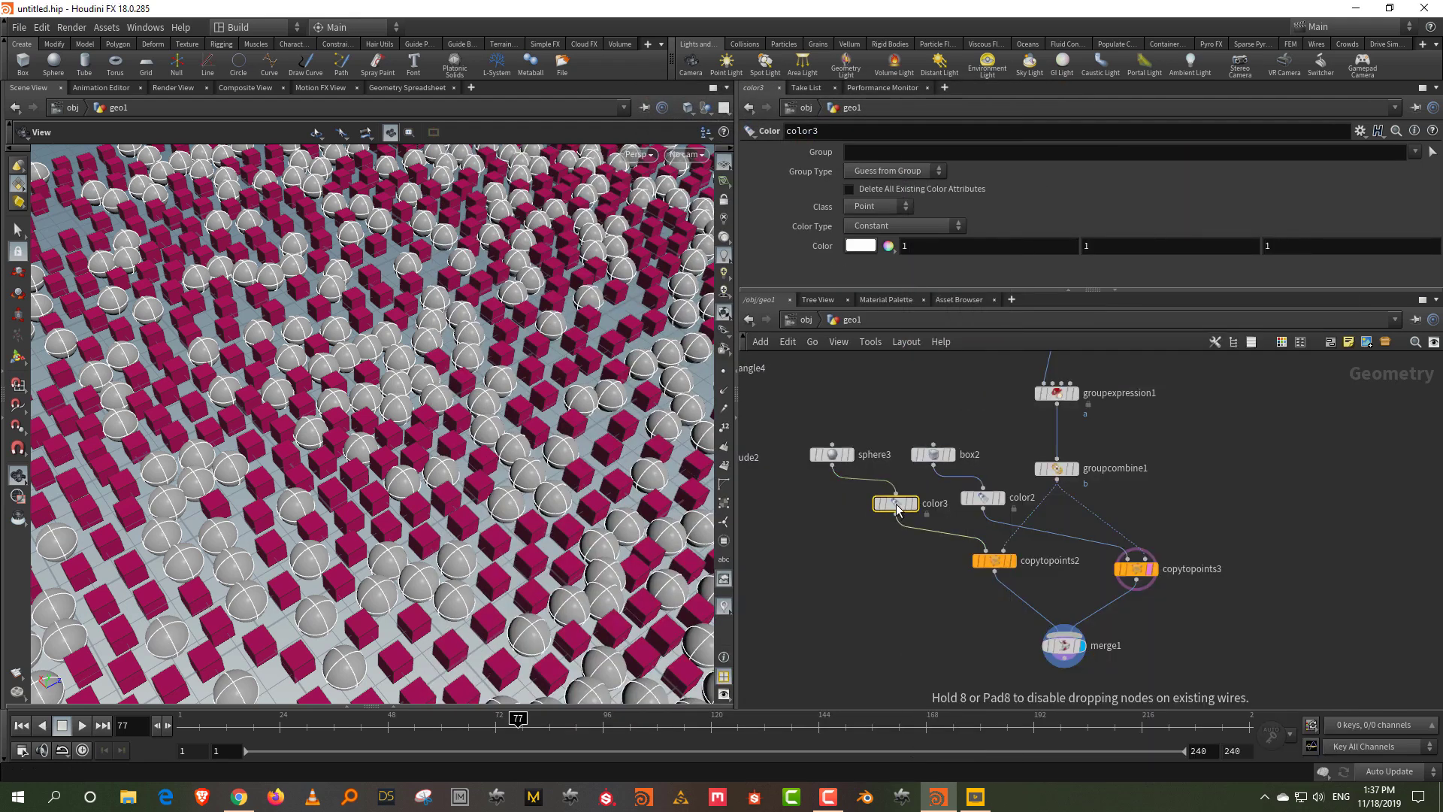
left_click(865, 522)
- Set the spheres' color to bright green with RGB 0.118, 1, 0.055
left_click(860, 246)
left_click(926, 302)
left_click(1061, 321)
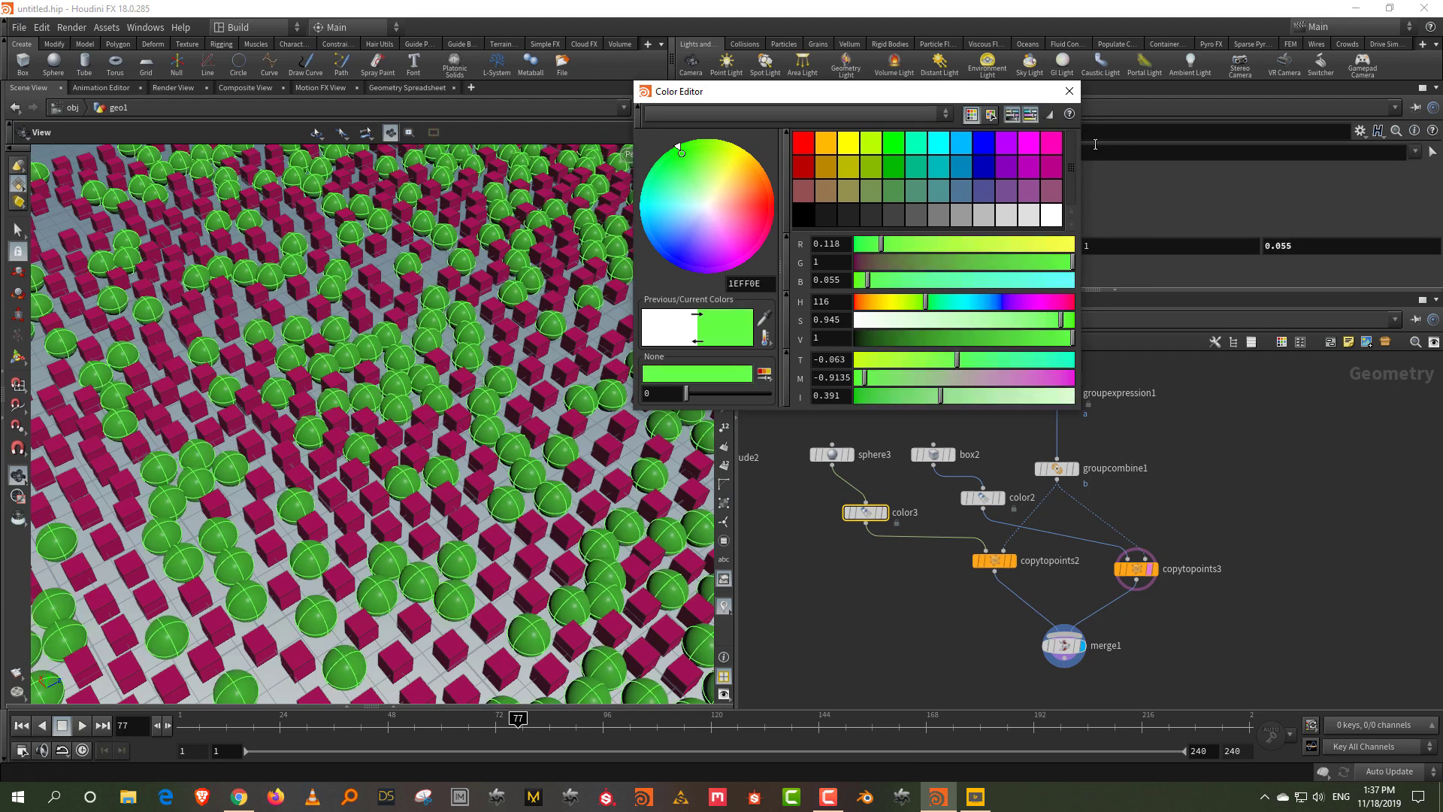
left_click(1070, 91)
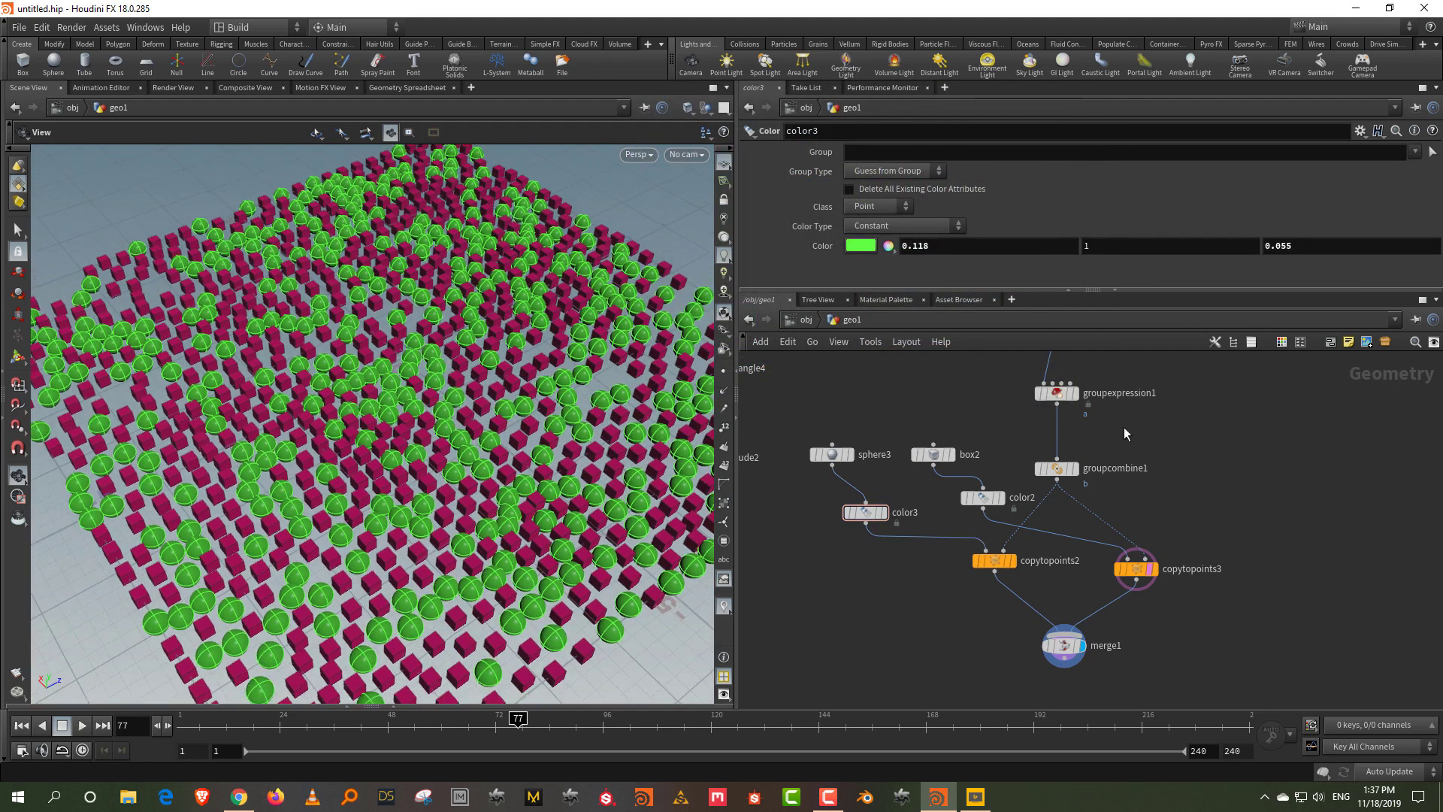
left_click(1060, 436)
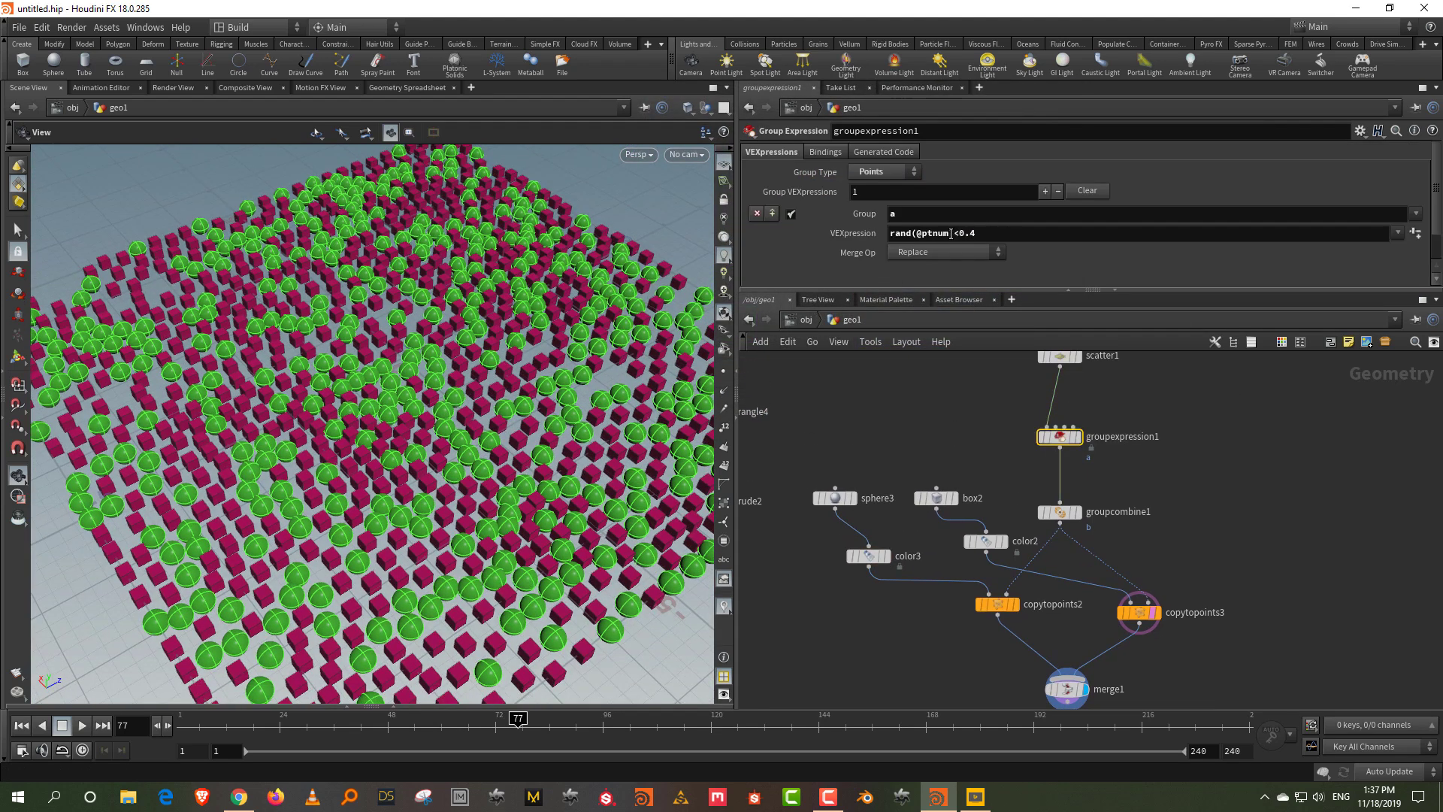
left_click(974, 232)
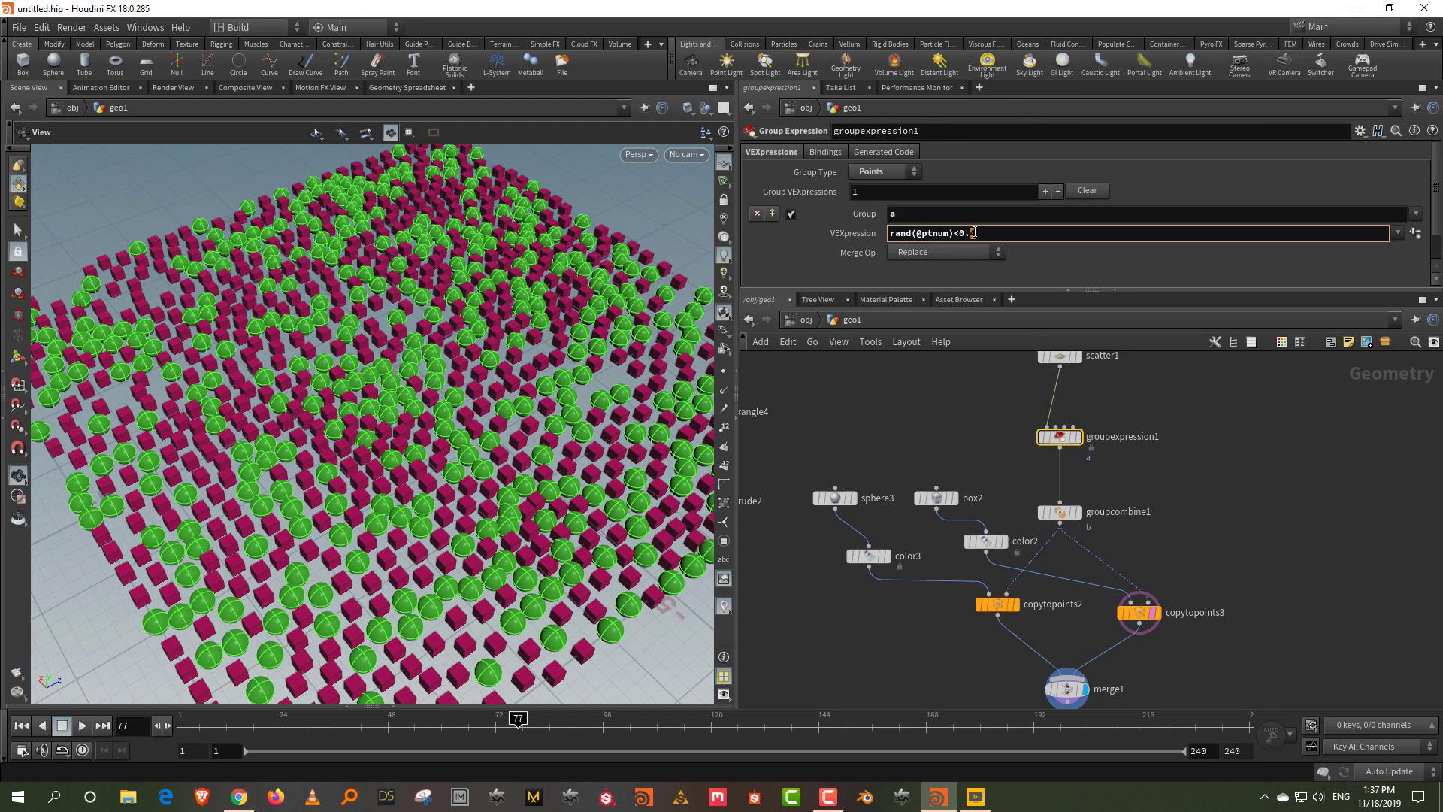
type("1")
key("Return")
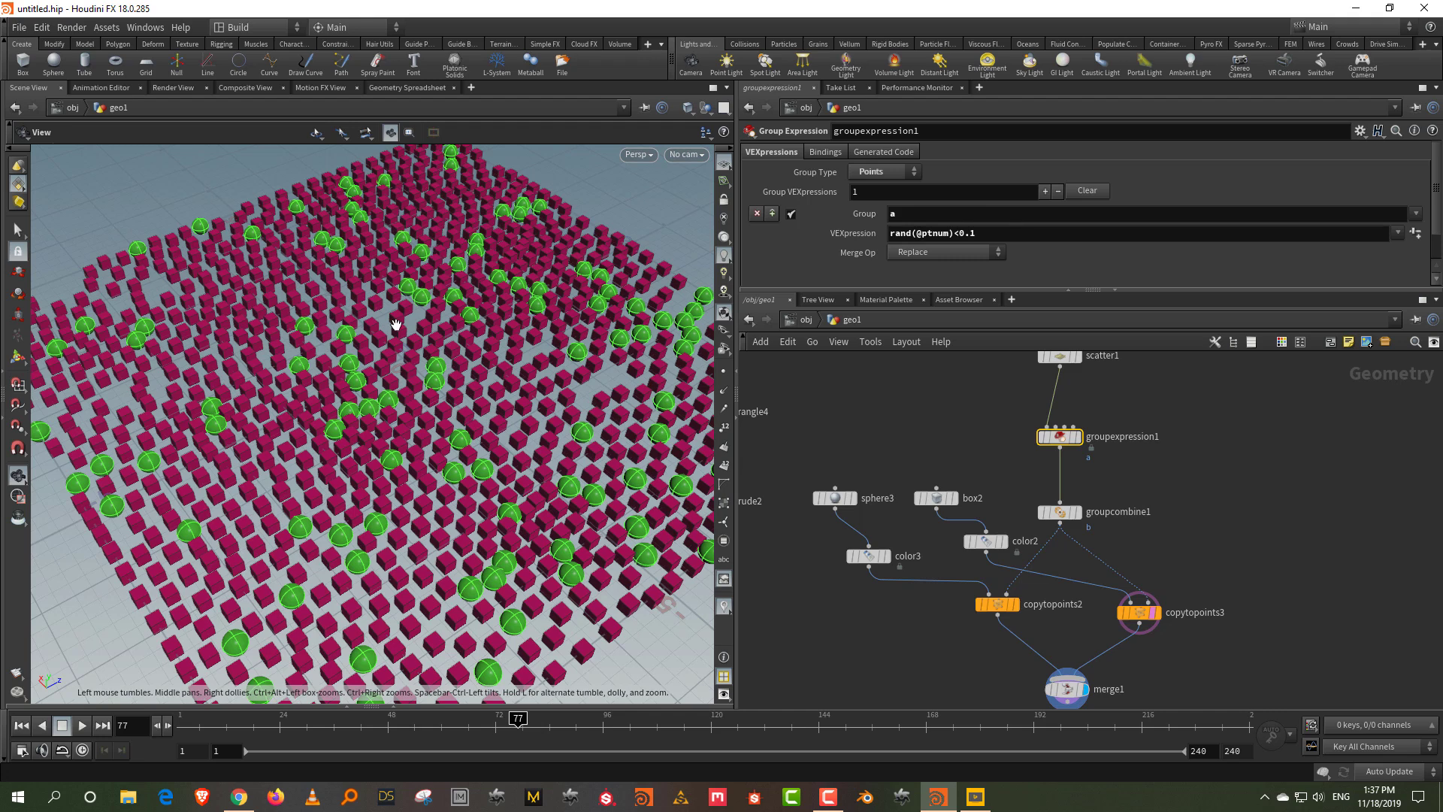
left_click(950, 233)
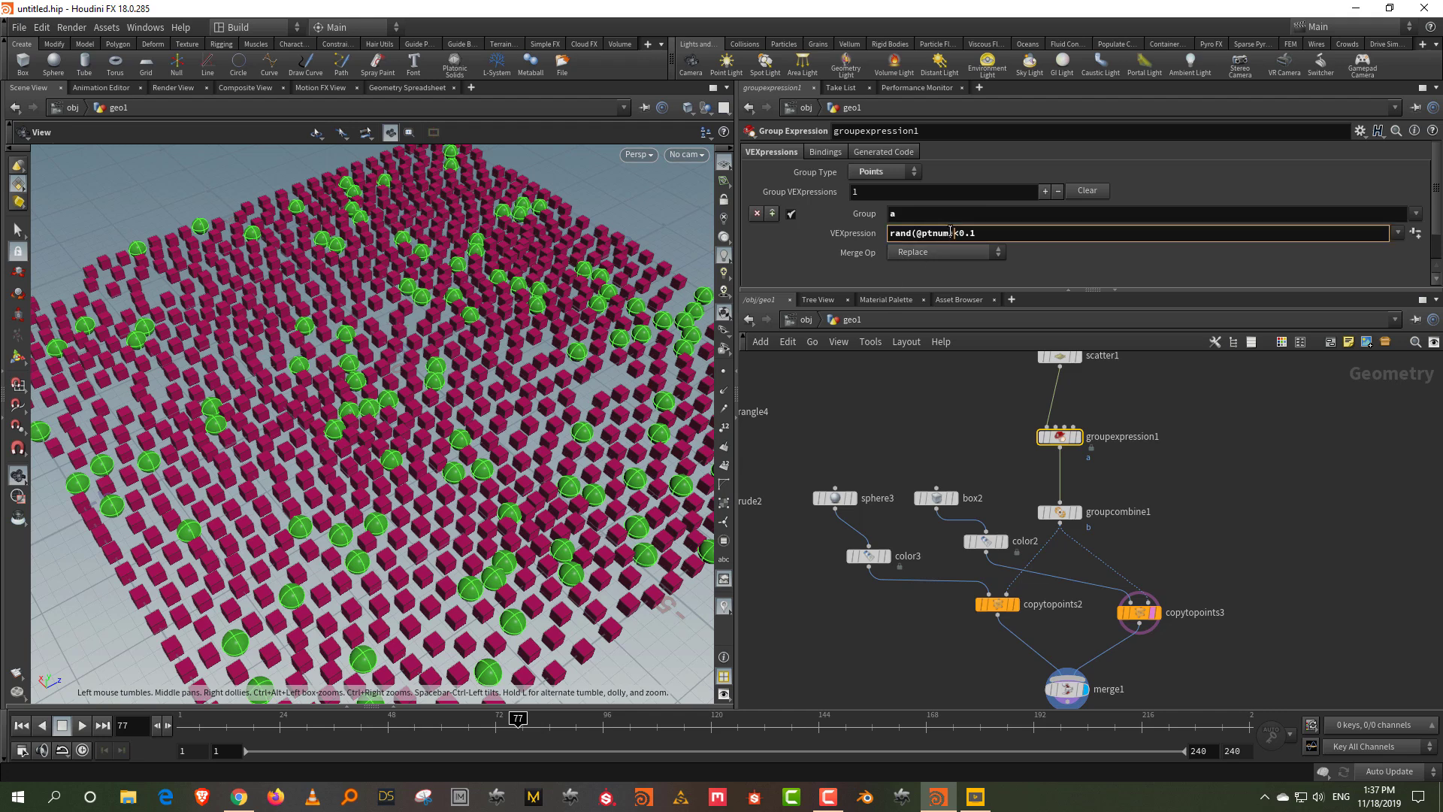
type("+")
type("4")
key("Return")
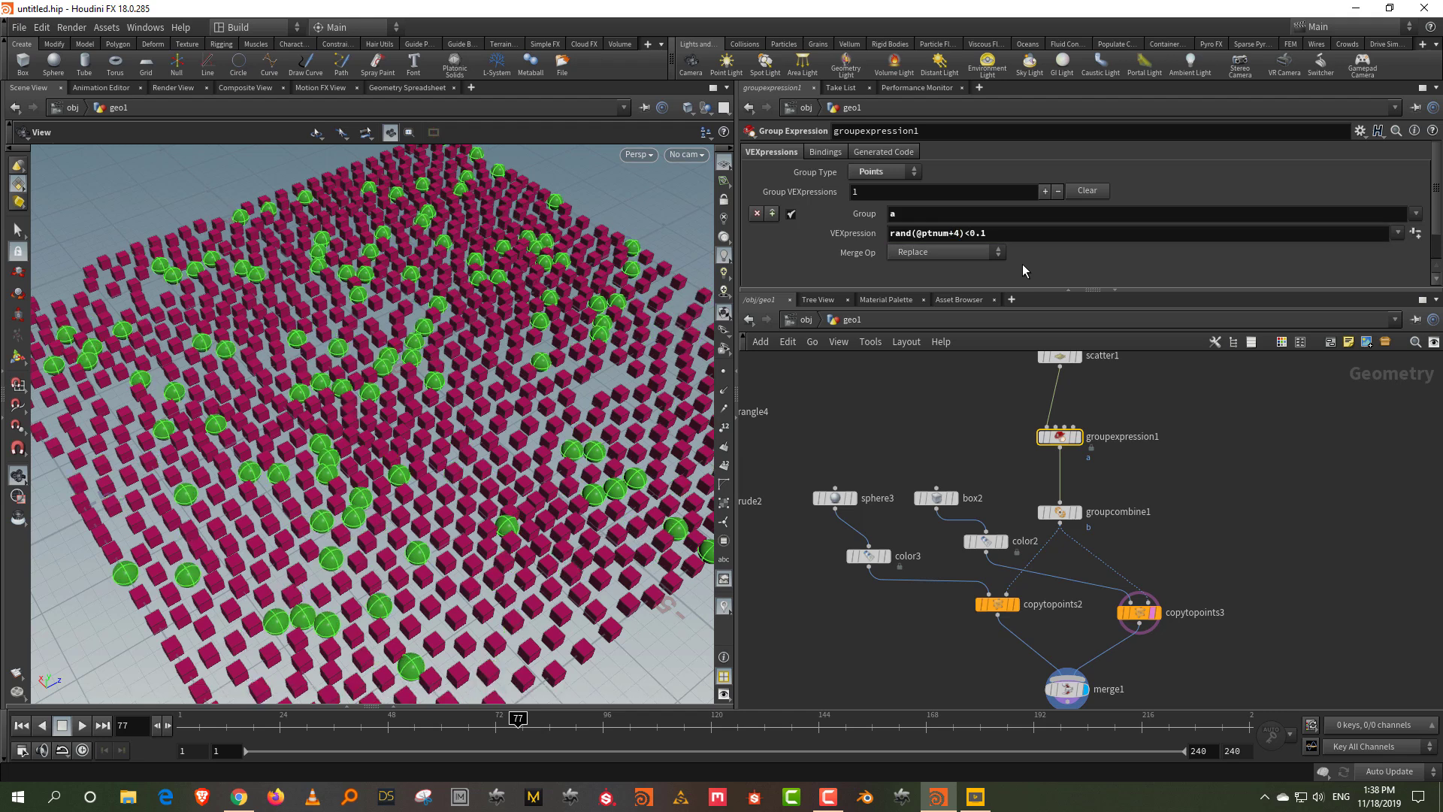
middle_click_drag(959, 241, 1024, 233)
- Reposition the two Copy to Points nodes above merge1 and return the timeline to frame 1
mouse_move(1228, 577)
left_mouse_down()
mouse_move(1028, 710)
mouse_move(1089, 627)
mouse_move(1226, 564)
left_mouse_up()
middle_click_drag(1066, 690, 1071, 579)
left_click_drag(1071, 579, 1006, 643)
left_click(1086, 565)
left_click_drag(1030, 727, 178, 723)
right_click_drag(411, 335, 401, 437)
middle_click_drag(422, 383, 372, 429)
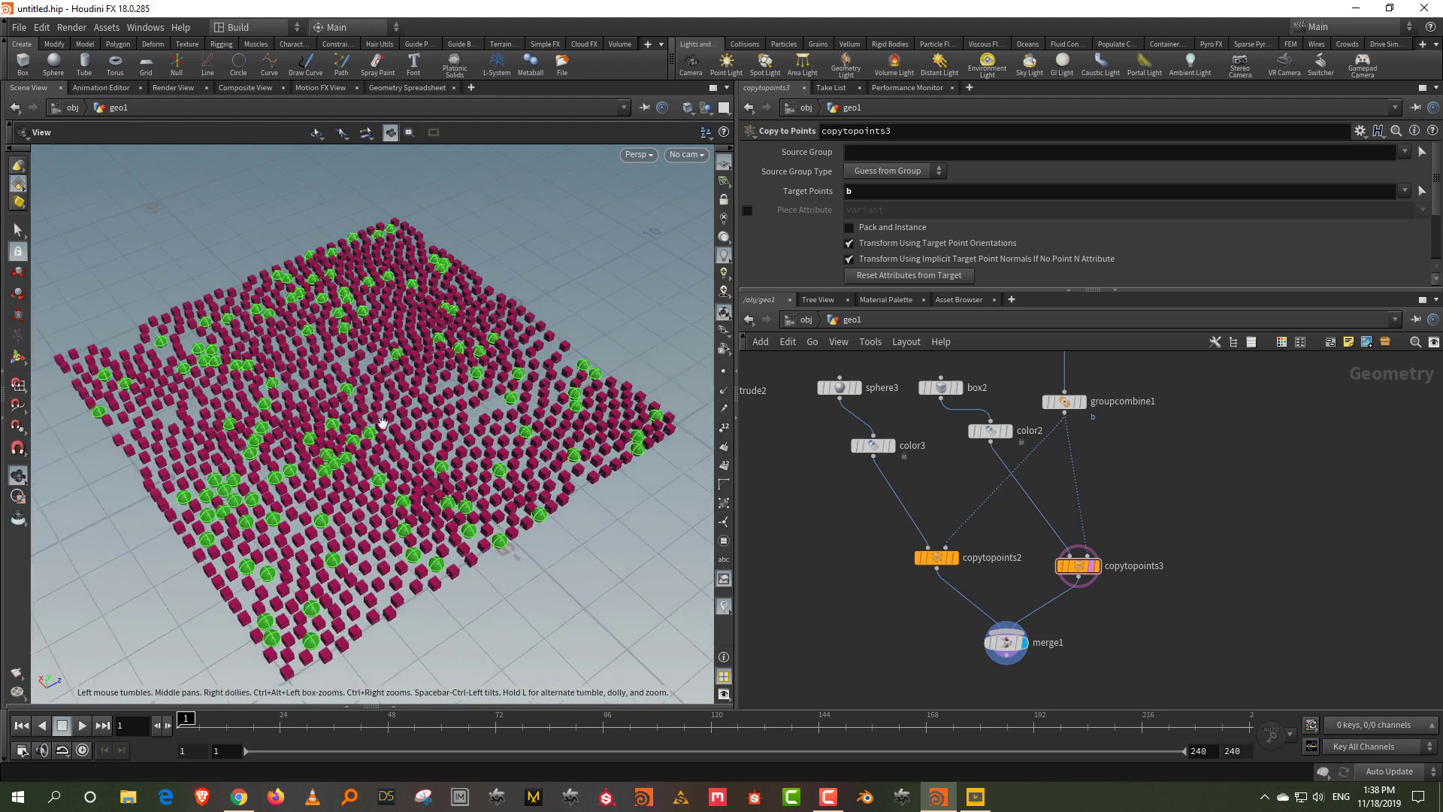
right_click_drag(372, 429, 387, 372)
- Line up color3 directly under sphere3 and color2 directly under box2 in the network
middle_click_drag(1190, 484, 1152, 605)
left_click_drag(952, 554, 801, 563)
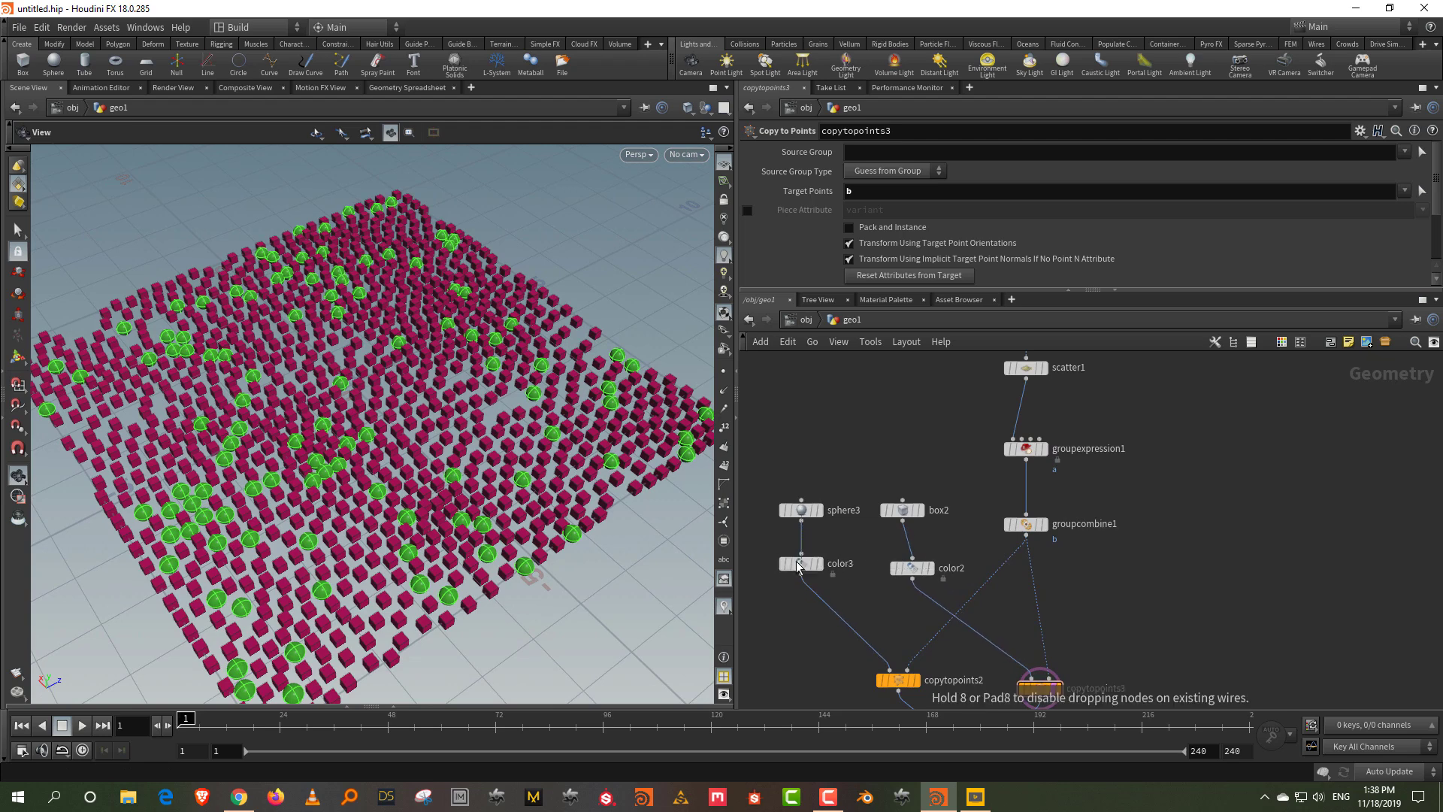
left_click_drag(912, 570, 906, 571)
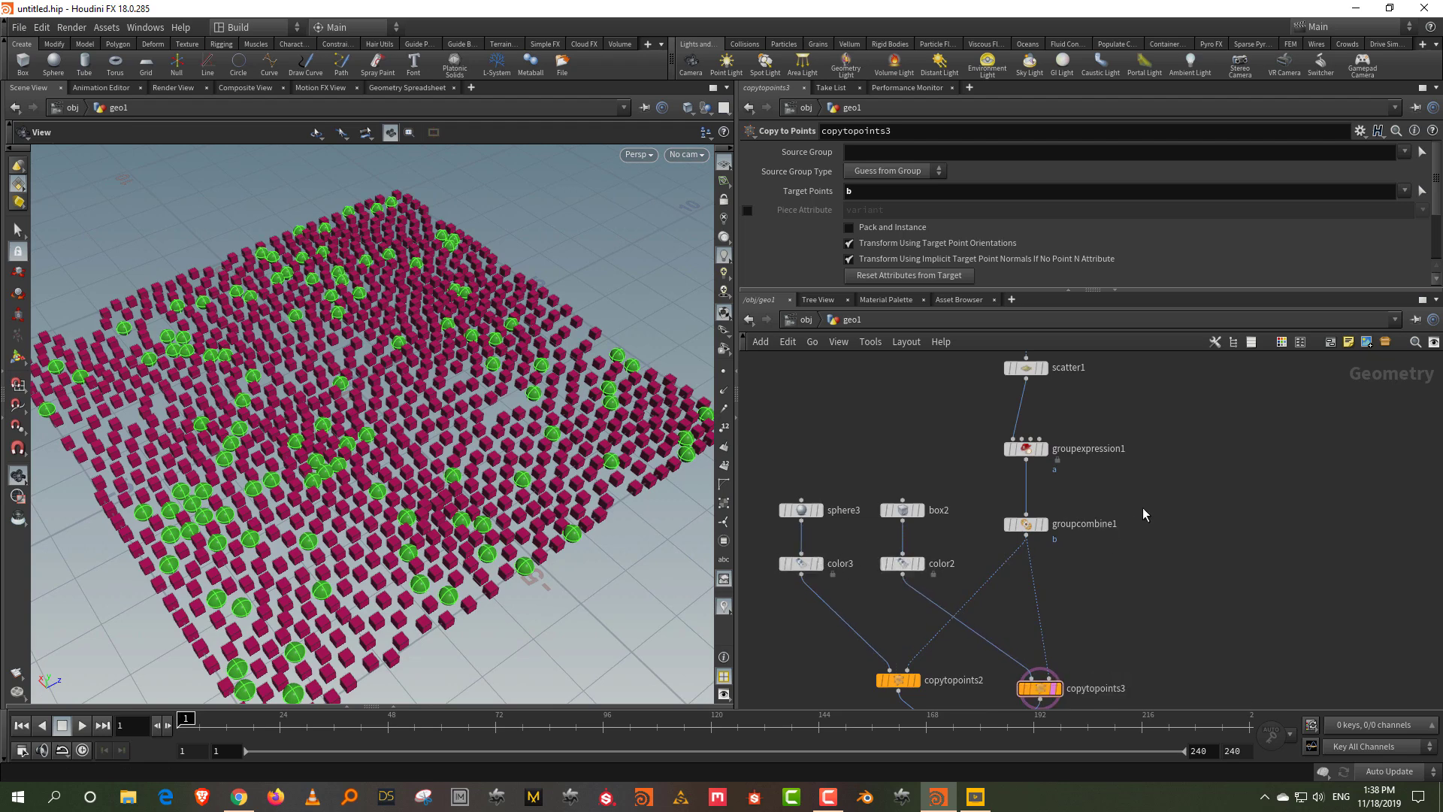
- Shift the chain from grid3 to groupcombine1 sideways and move copytopoints3 closer beneath it
middle_click_drag(1125, 498, 1076, 613)
left_click_drag(1069, 451, 1067, 631)
middle_click_drag(1147, 676, 1088, 579)
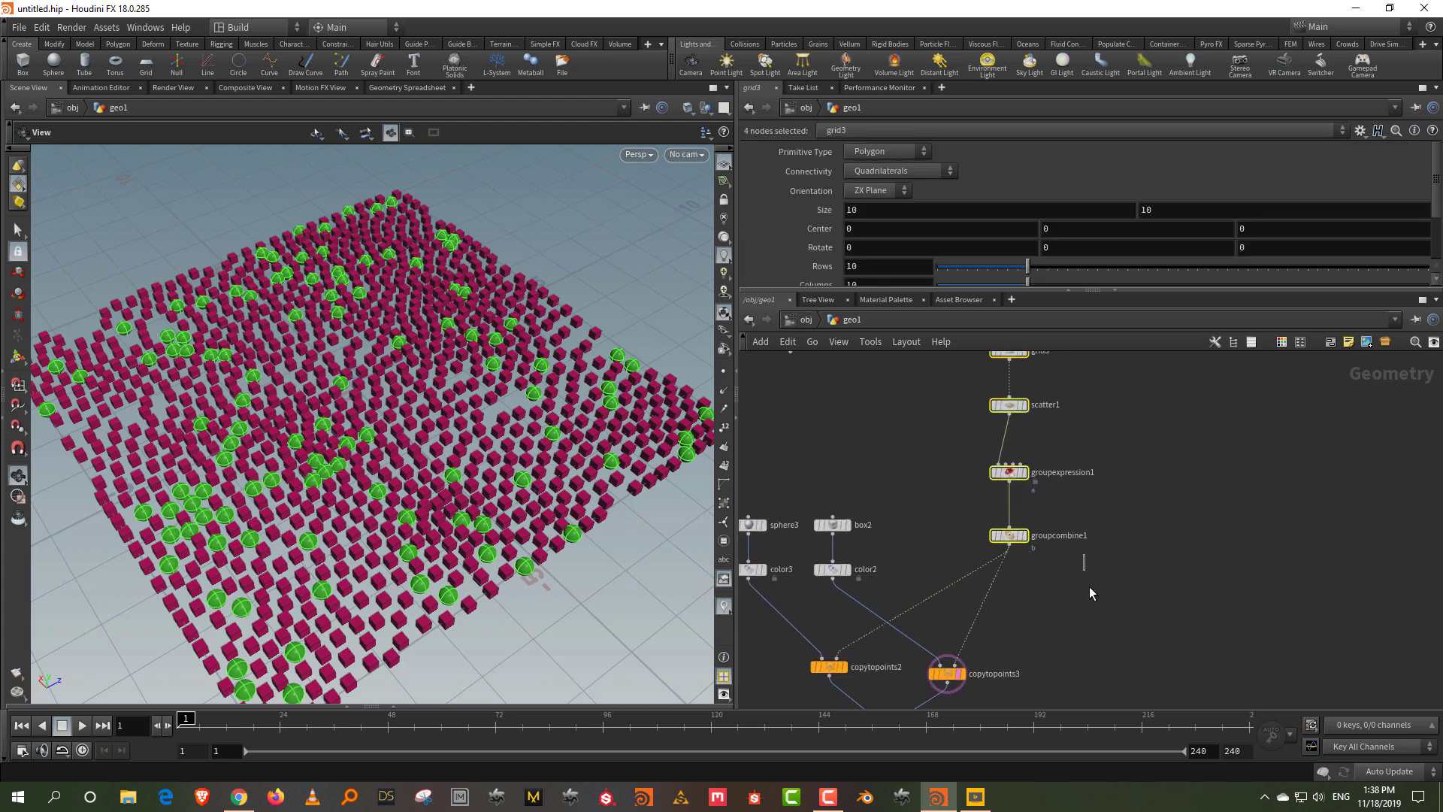
left_click(1087, 580)
middle_click_drag(1030, 618, 1026, 530)
left_click_drag(957, 596, 1001, 607)
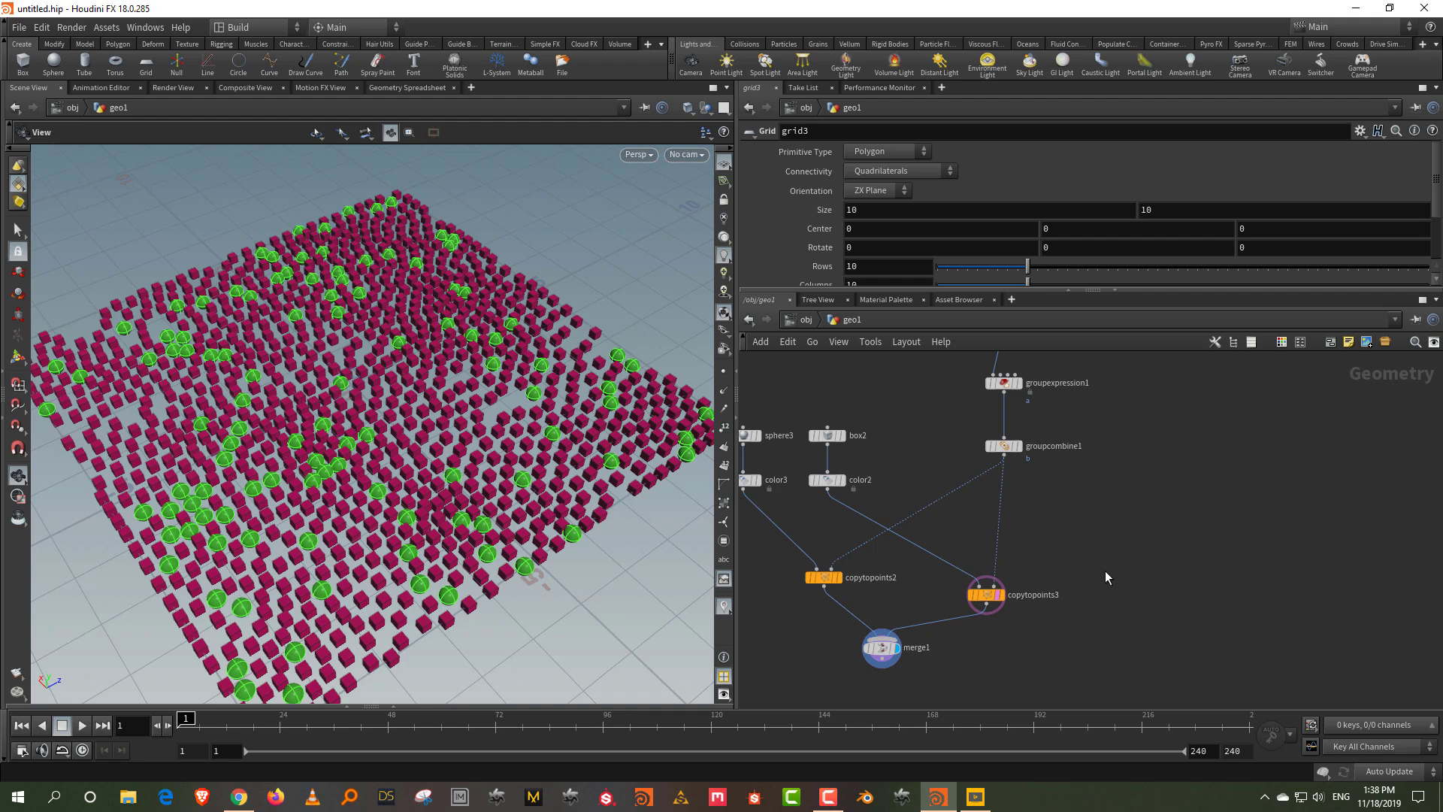
- Add a Tube node beside box2 and wire it into copytopoints3 in place of the colored box
middle_click_drag(923, 445, 987, 570)
left_click_drag(859, 387, 986, 531)
scroll(991, 577, "up", 3)
left_click_drag(930, 441, 1028, 698)
- Duplicate color2 and insert the copy between tube1 and copytopoints3
left_click(811, 546)
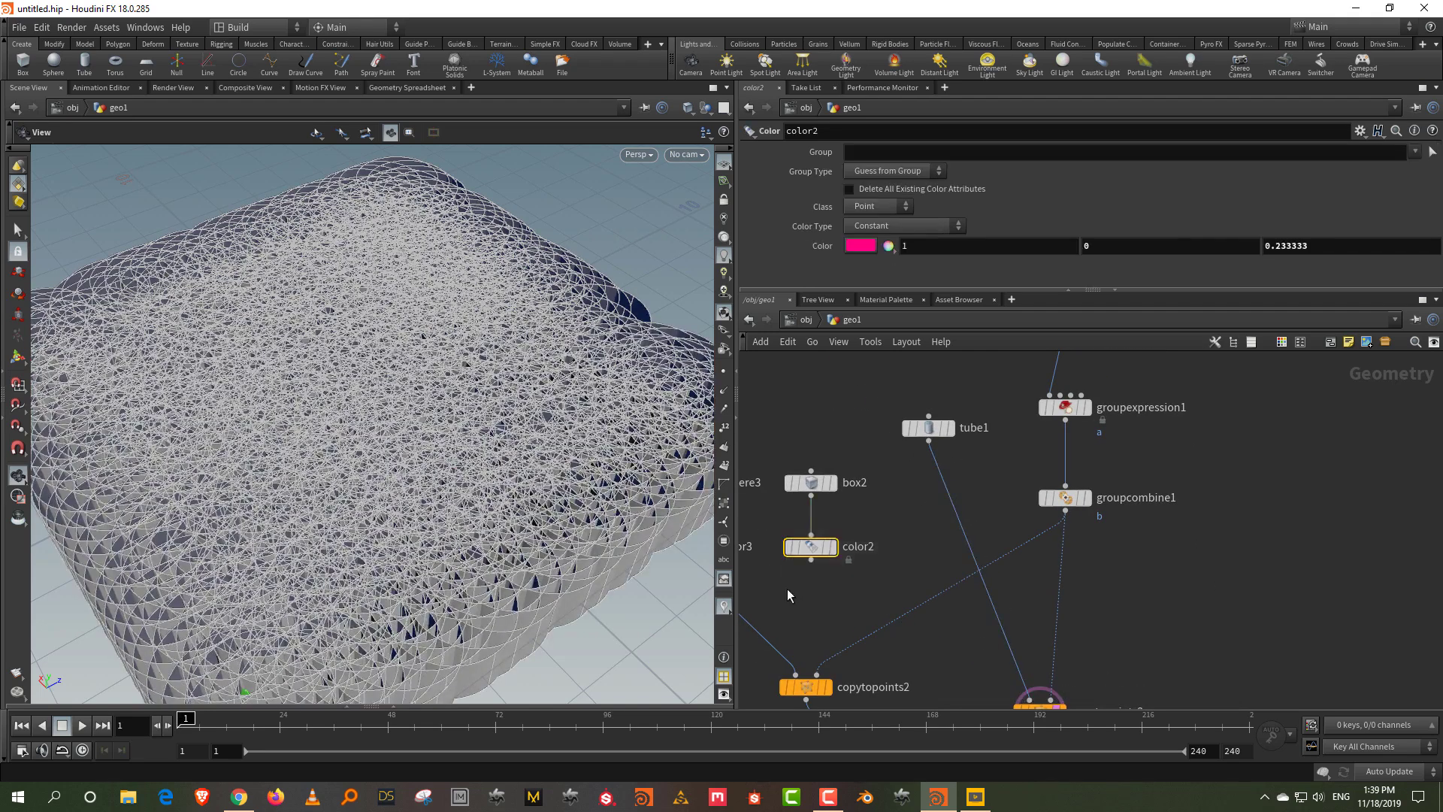
key("ctrl+c")
key("ctrl+v")
left_click(952, 511)
- Choose tube1's primitive type and shrink the tube to a radius scale of 0.1 and a height of 0.32
left_click_drag(900, 458, 985, 379)
left_click(901, 150)
left_click(875, 167)
scroll(1086, 203, "down", 2)
scroll(1086, 203, "down", 1)
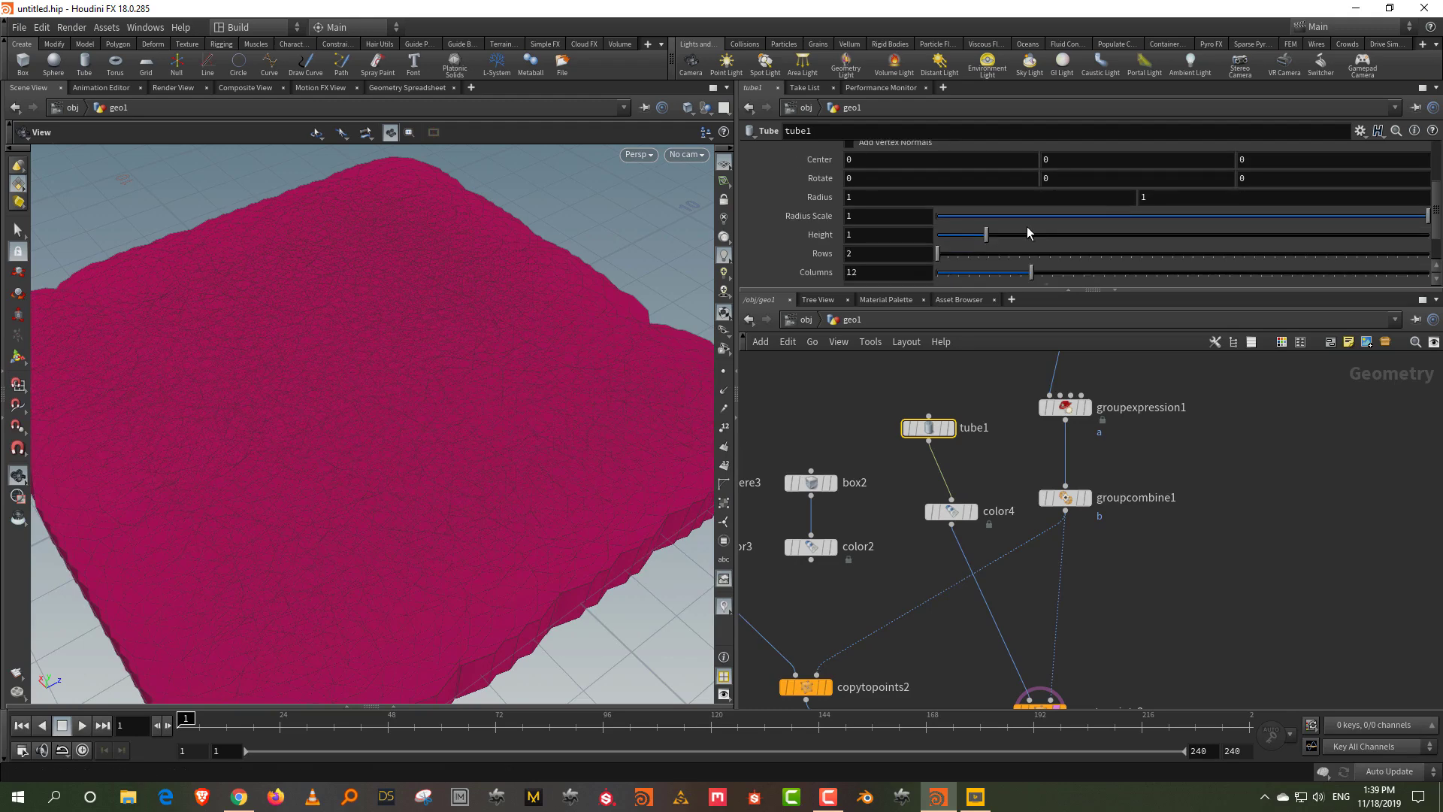
left_click(986, 216)
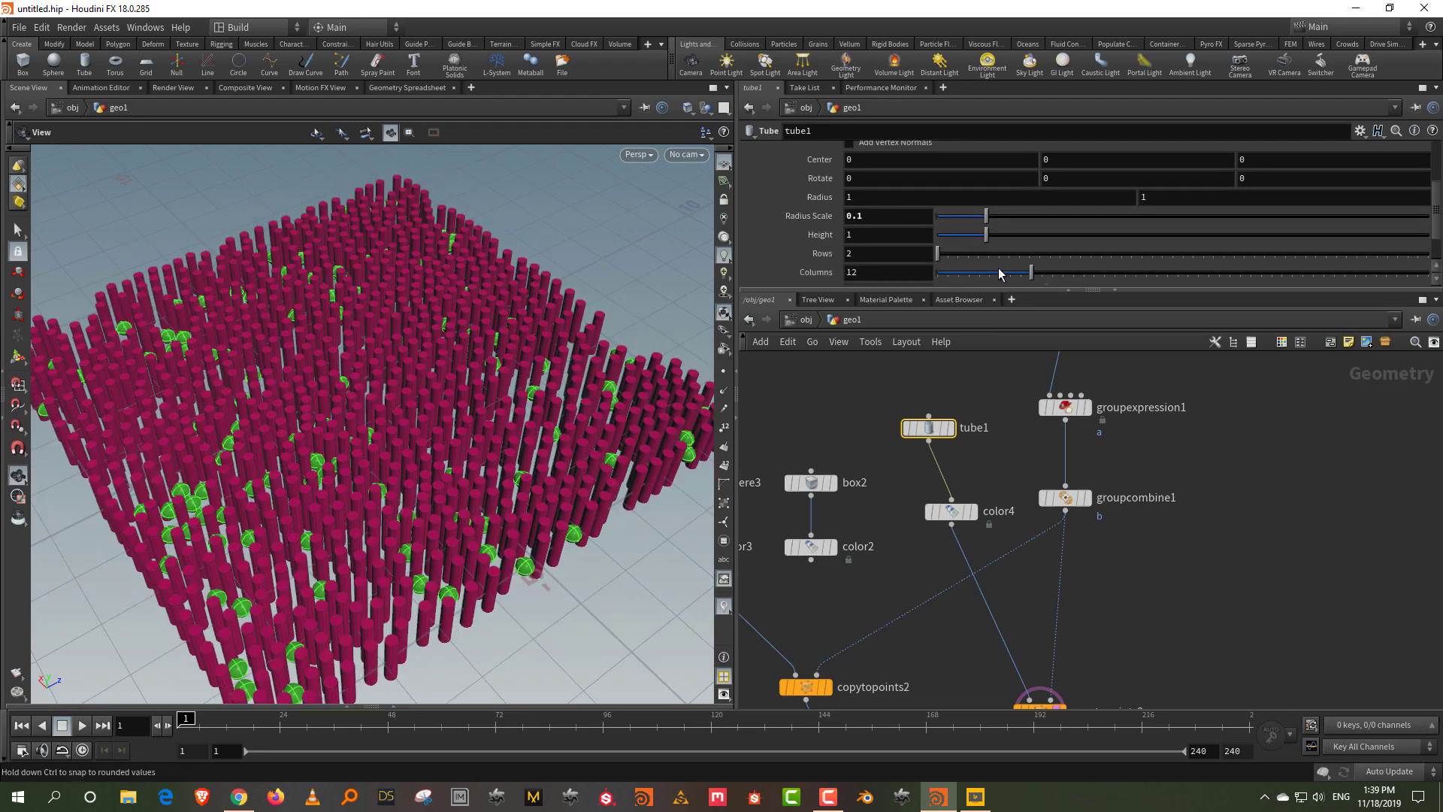
left_click_drag(985, 235, 952, 235)
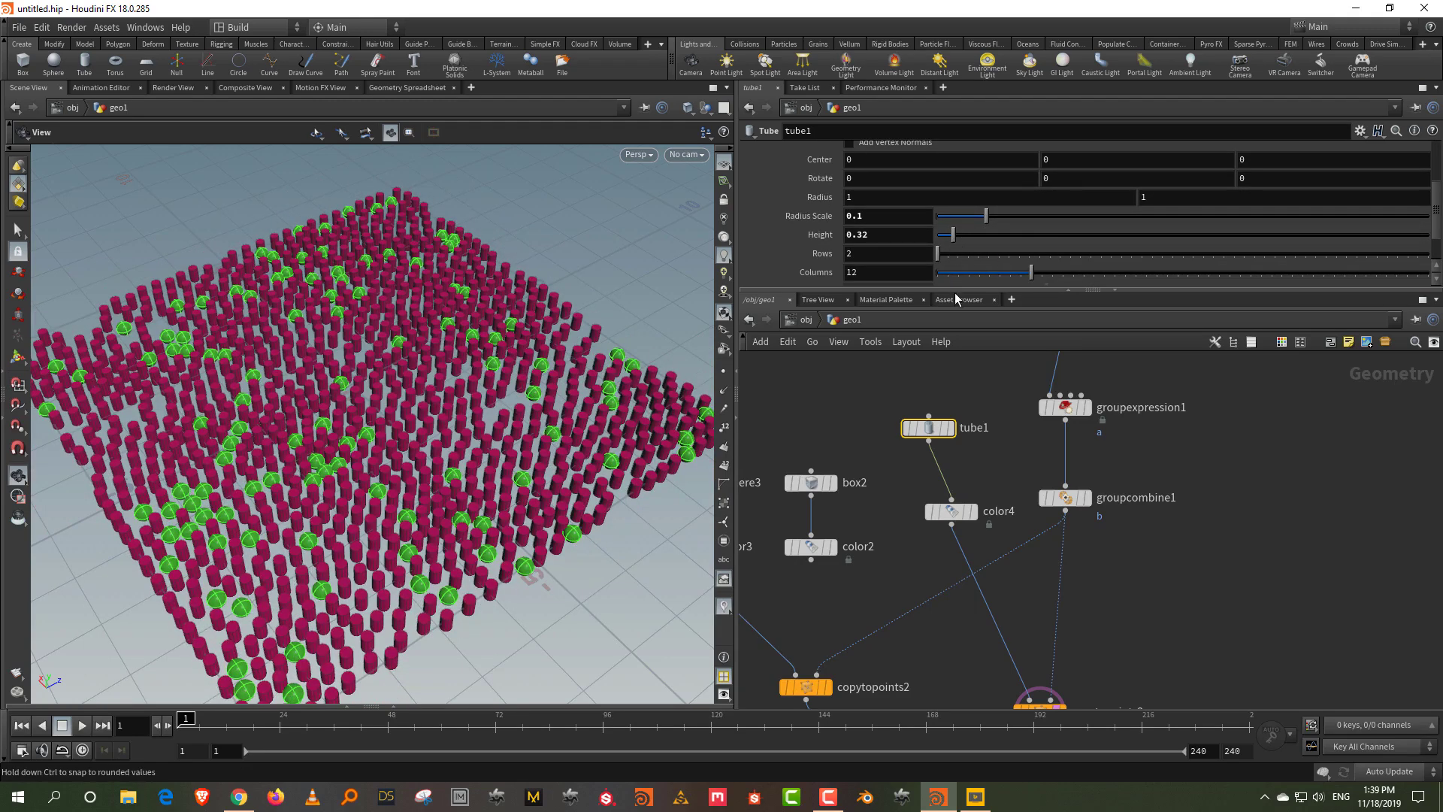
- Set the tubes' color in color4 to blue with RGB 0, 0.116667, 1
left_click(950, 511)
left_click(860, 246)
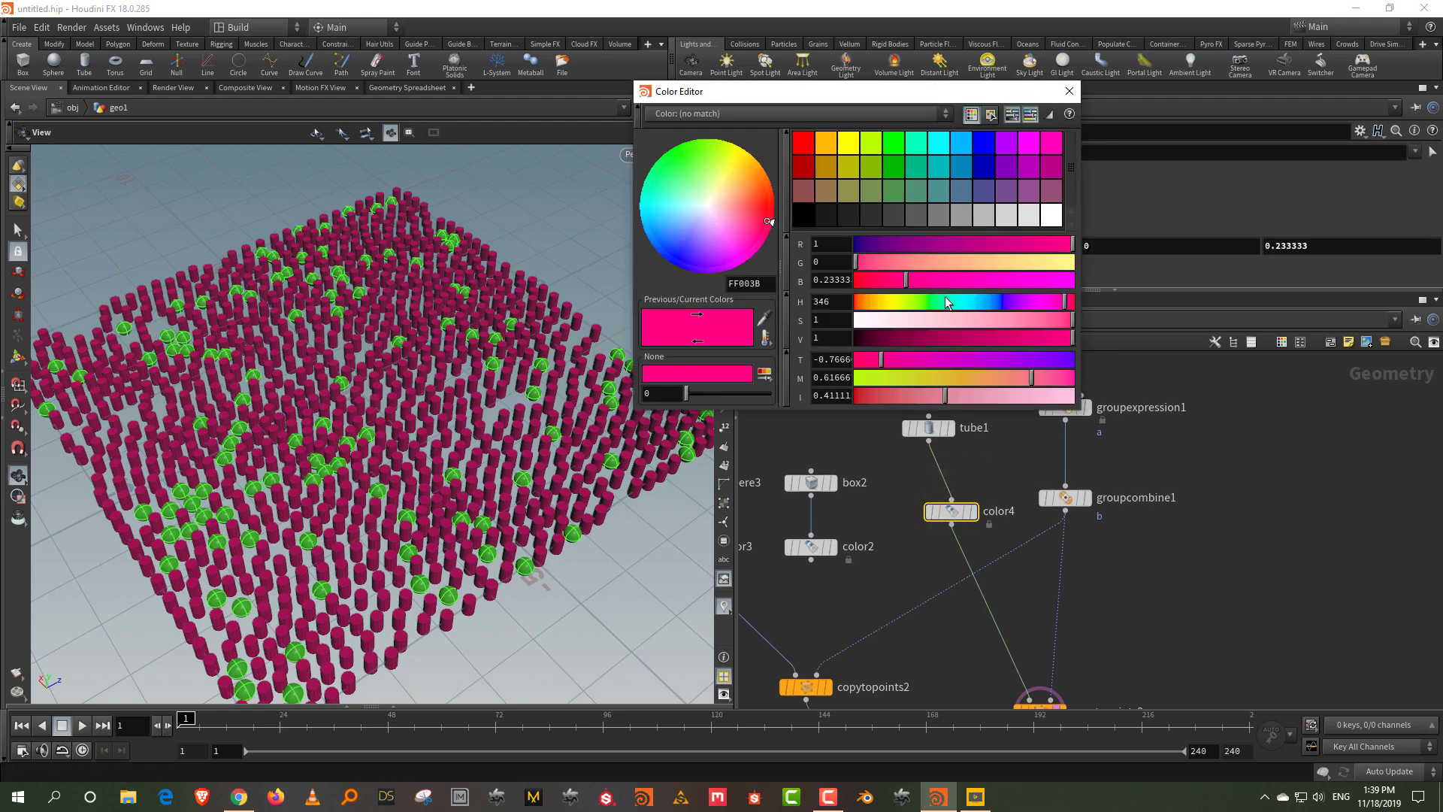
left_click(864, 302)
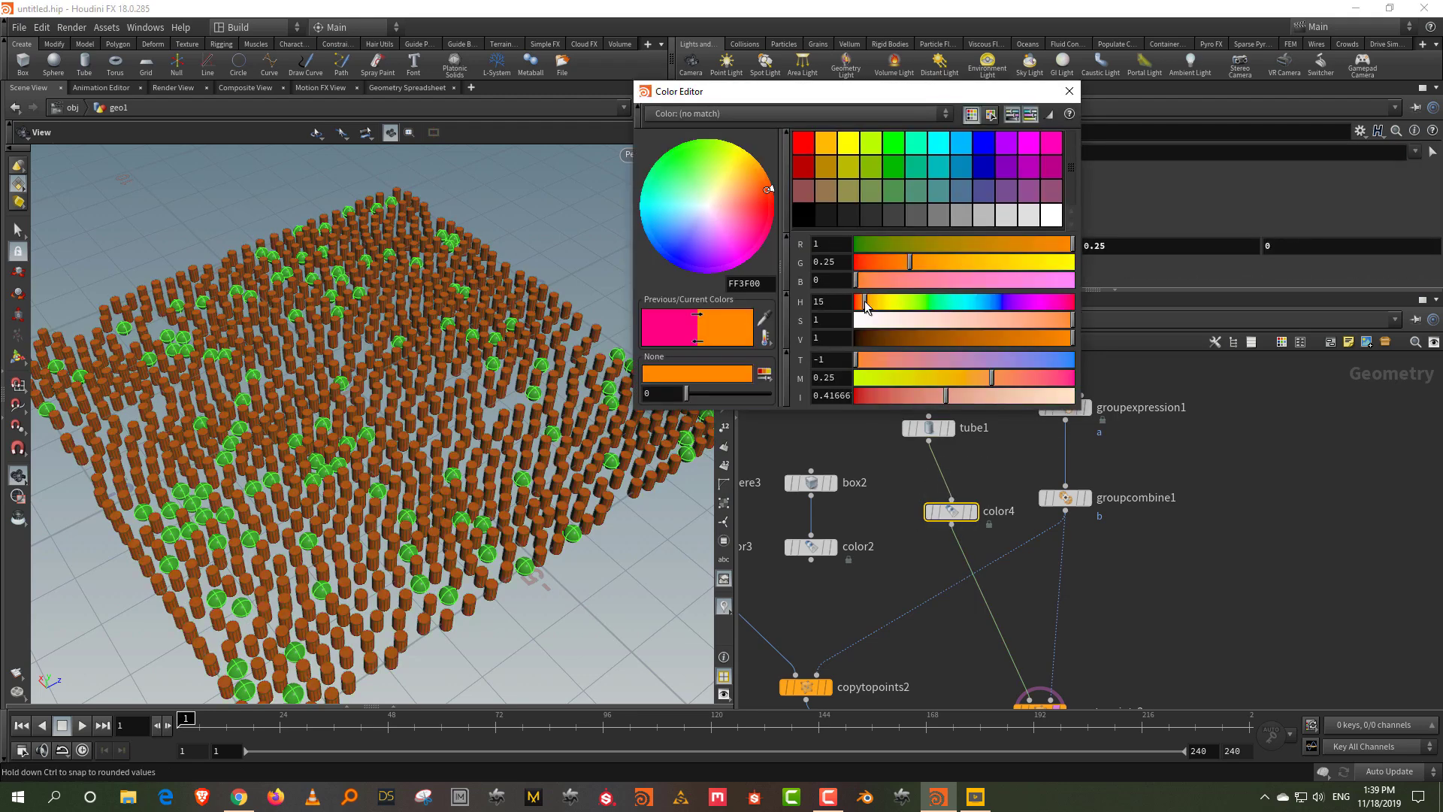
left_click(998, 302)
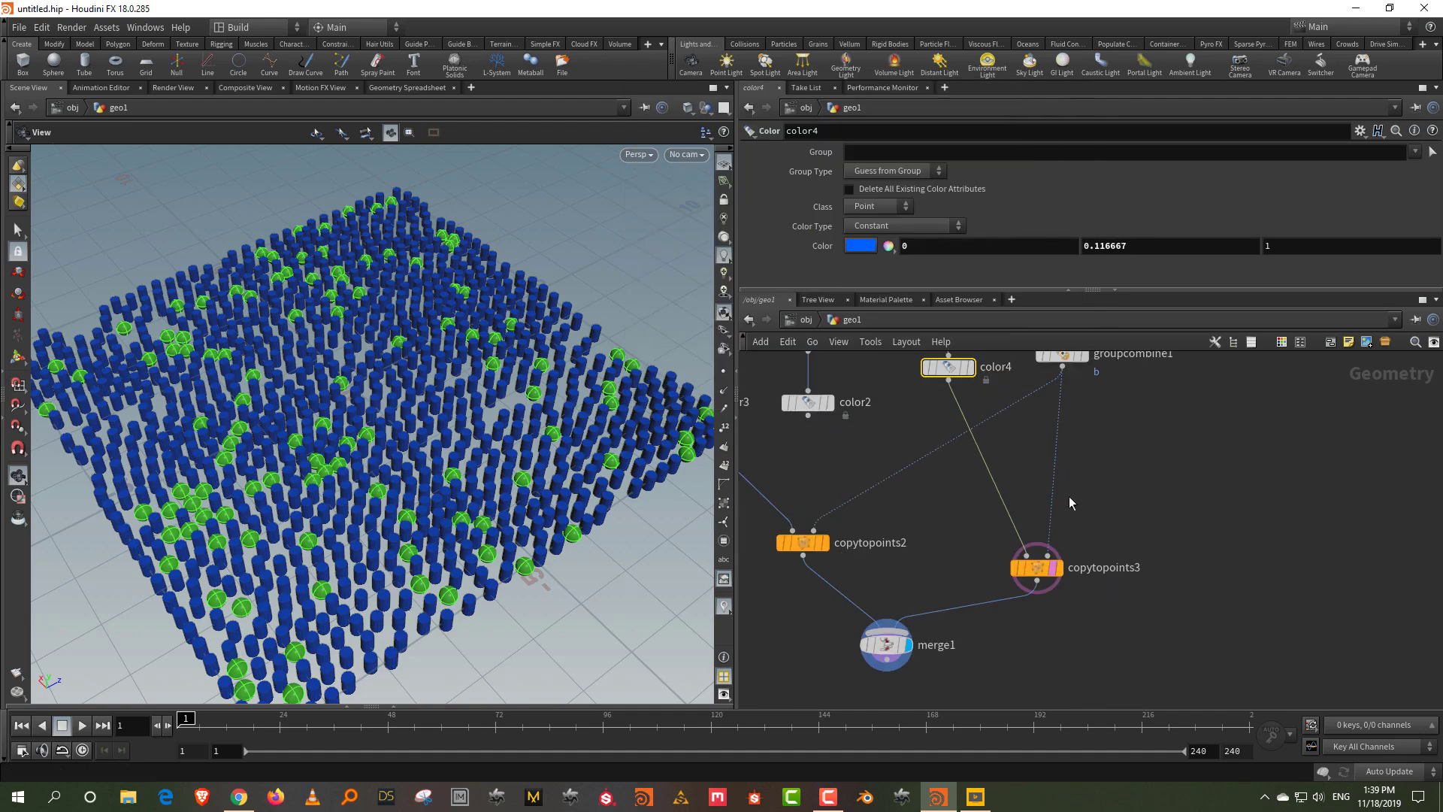
- Cut the wire from color4 to copytopoints3 and connect color2 to copytopoints3 instead
key("y")
left_click_drag(1035, 453, 947, 489)
left_click_drag(808, 415, 1026, 556)
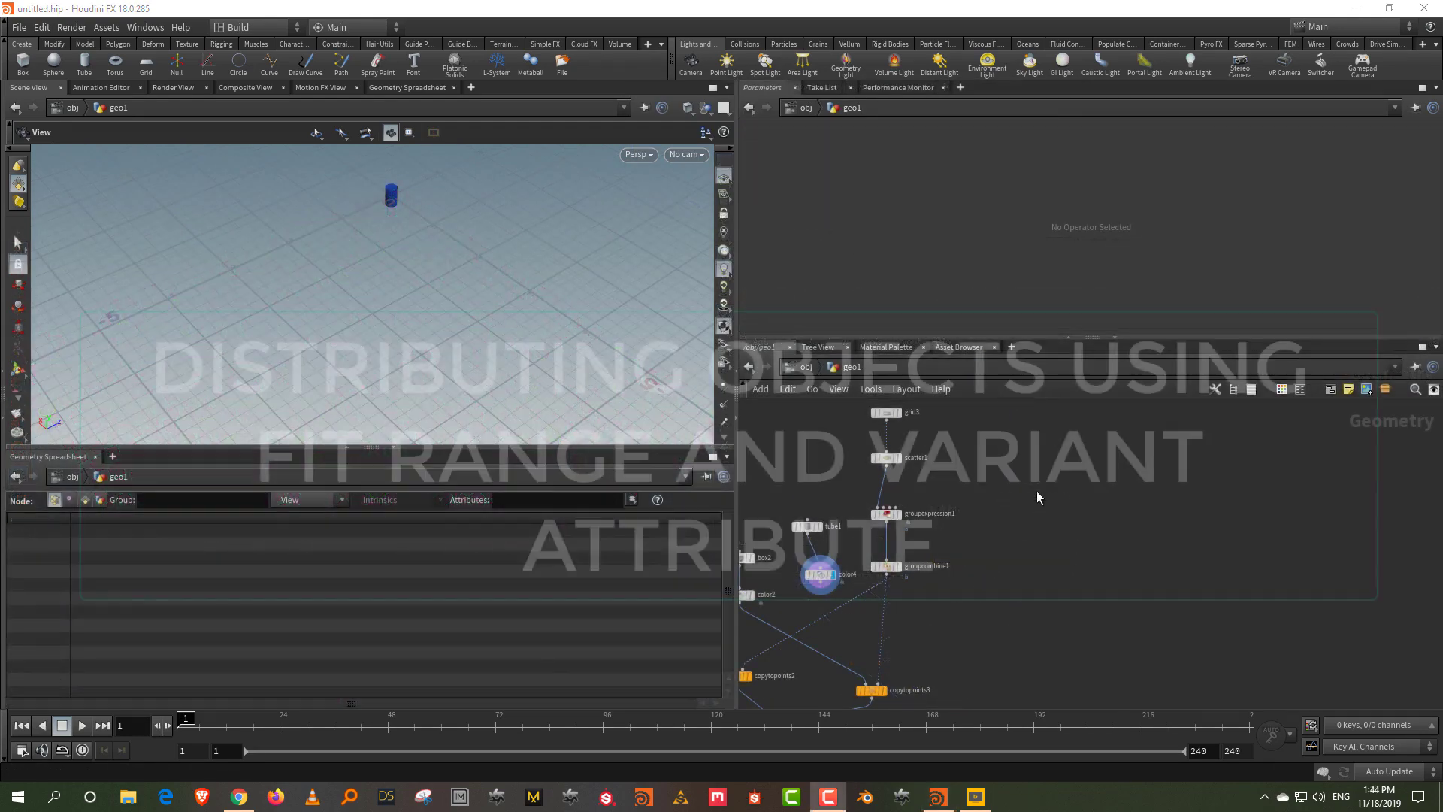
- Duplicate the grid3 and scatter1 nodes and place the copies in empty space beside the original chain
left_click_drag(958, 429, 876, 558)
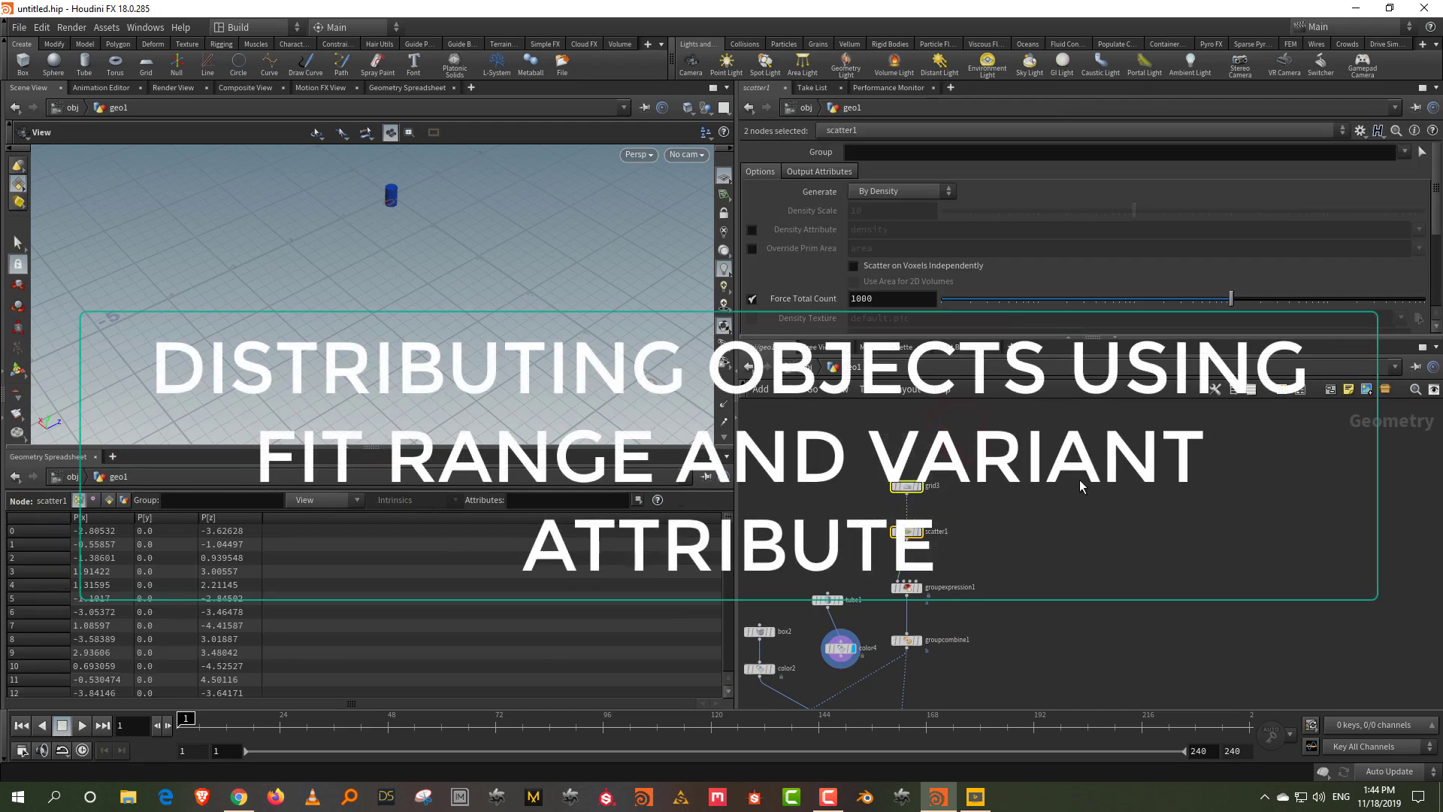
key("ctrl+c")
key("ctrl+v")
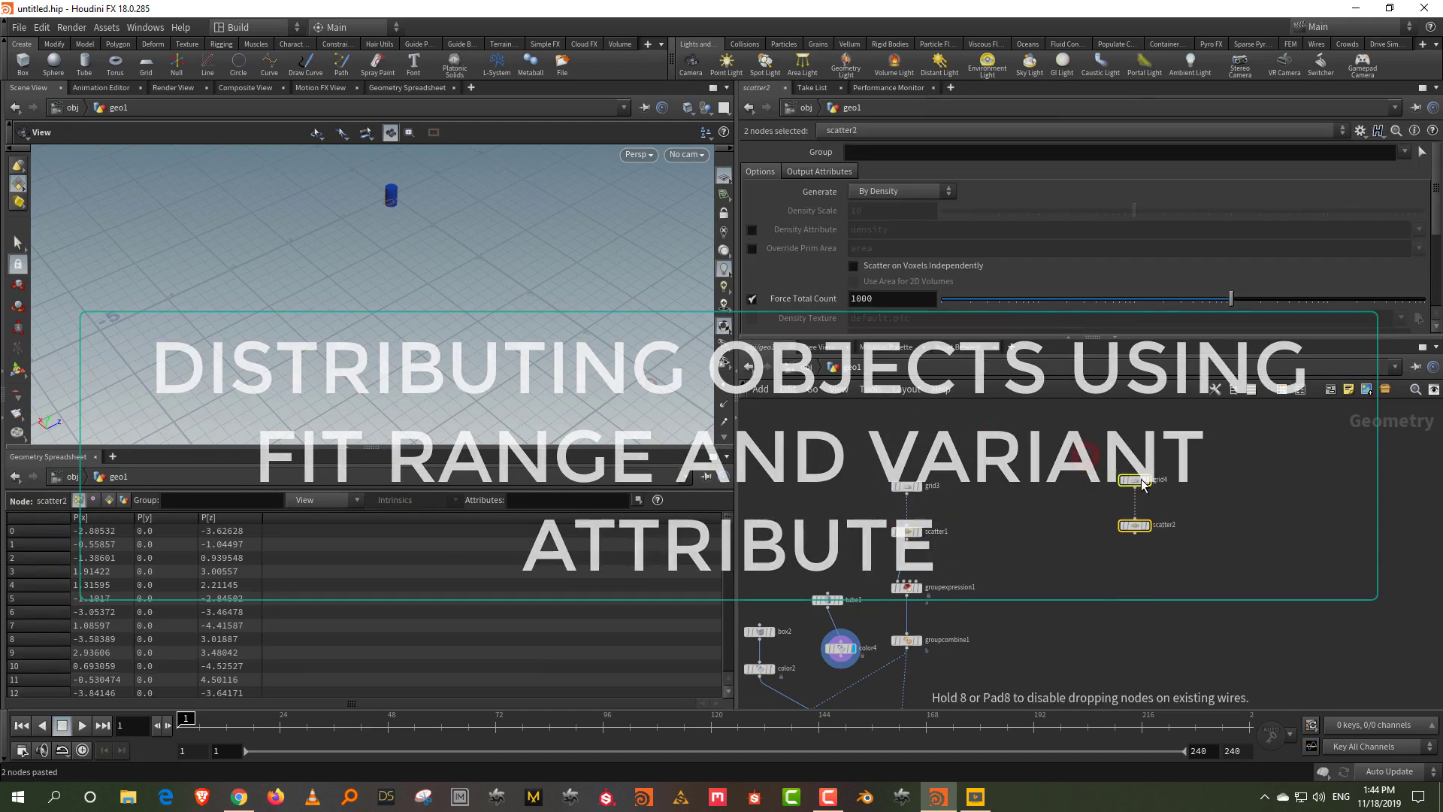
left_click_drag(1140, 480, 1144, 480)
- Display the points of scatter2 with the whole grid in view and collapse the geometry spreadsheet
scroll(1142, 514, "up", 3)
left_click(1153, 532)
left_click(1145, 532)
left_click(1248, 490)
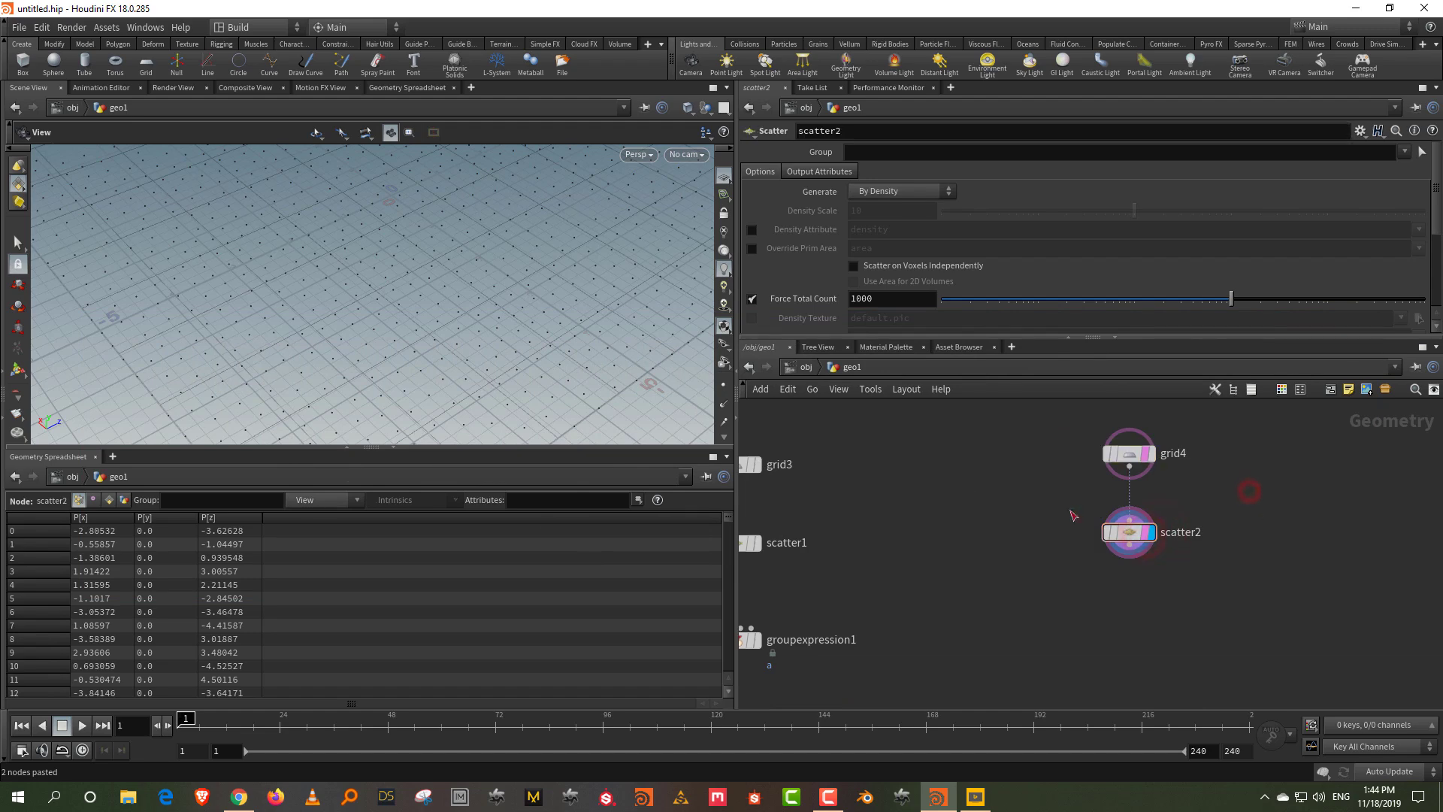
right_click_drag(444, 210, 522, 156)
left_click(1145, 529)
left_click_drag(416, 277, 416, 290)
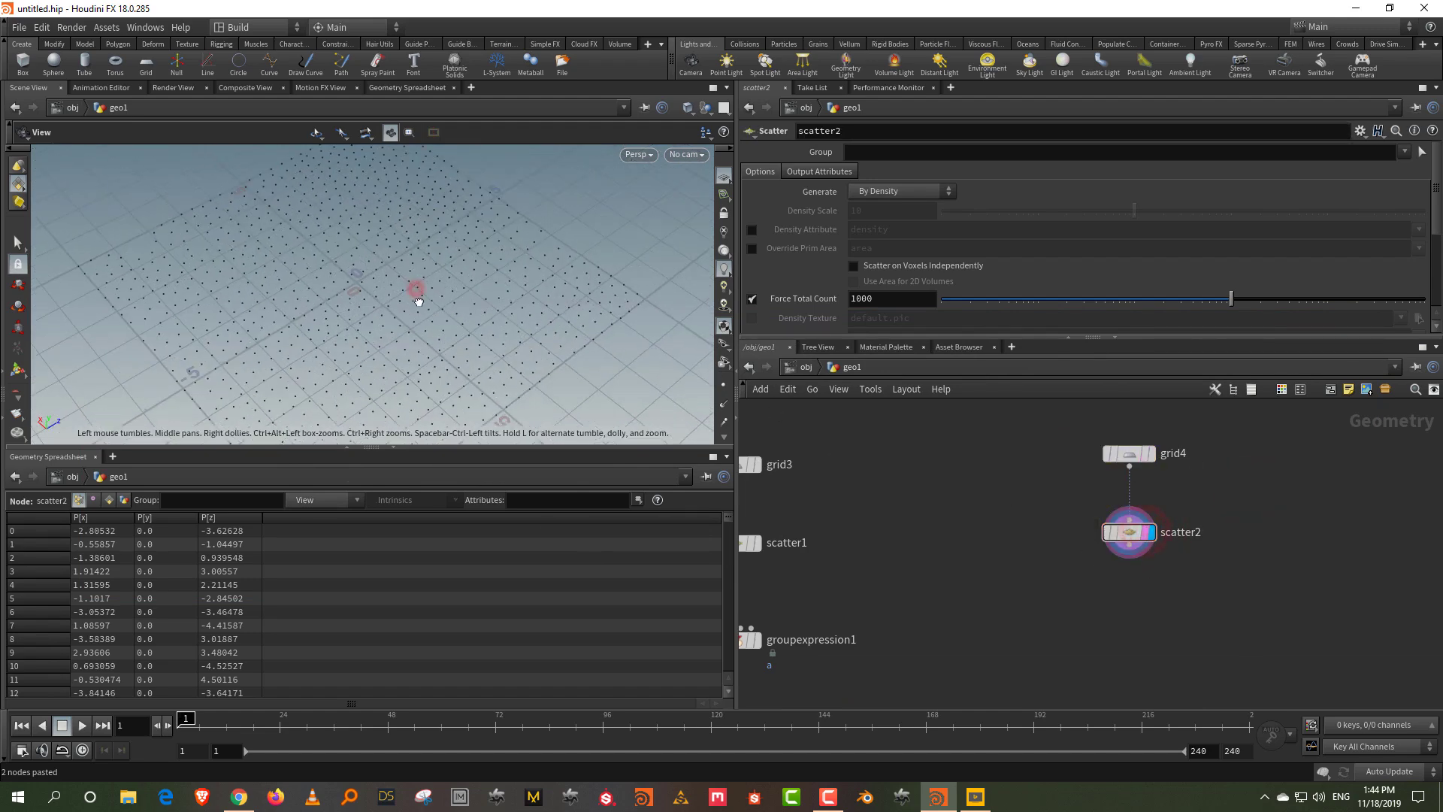
left_click(399, 449)
- Add an Attribute Noise node for Cd after scatter2 and display it
key("Tab")
type("a")
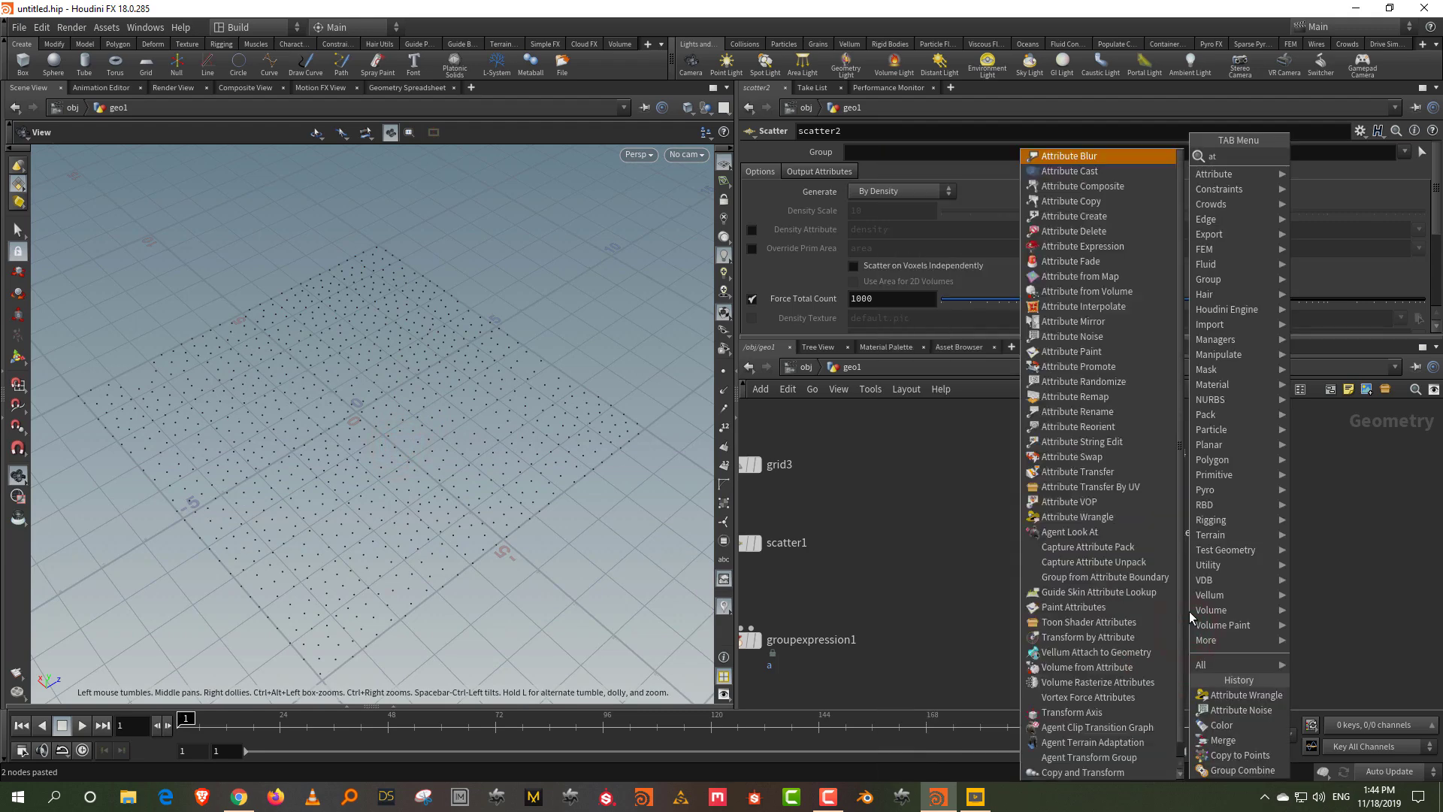
left_click(1360, 151)
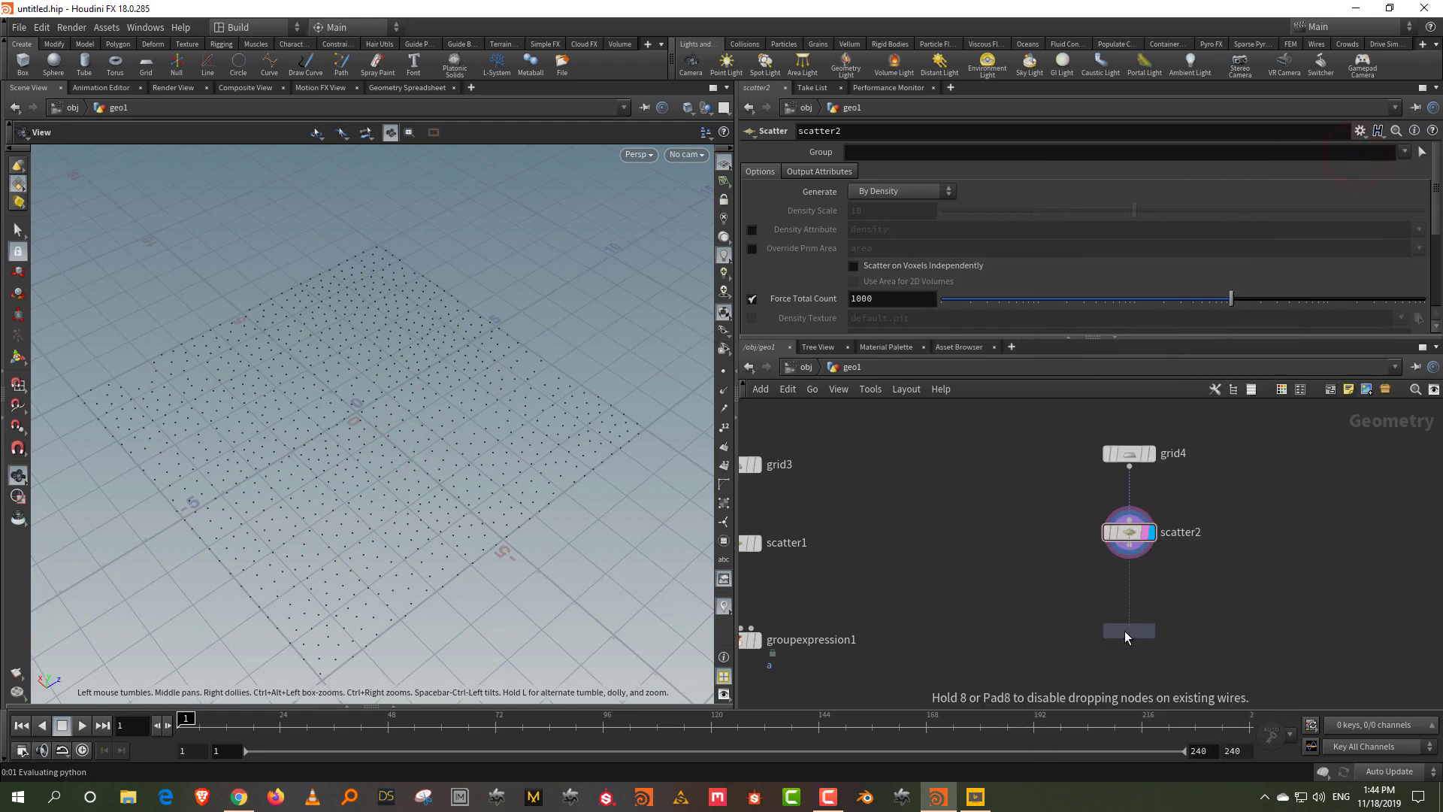
left_click(1124, 630)
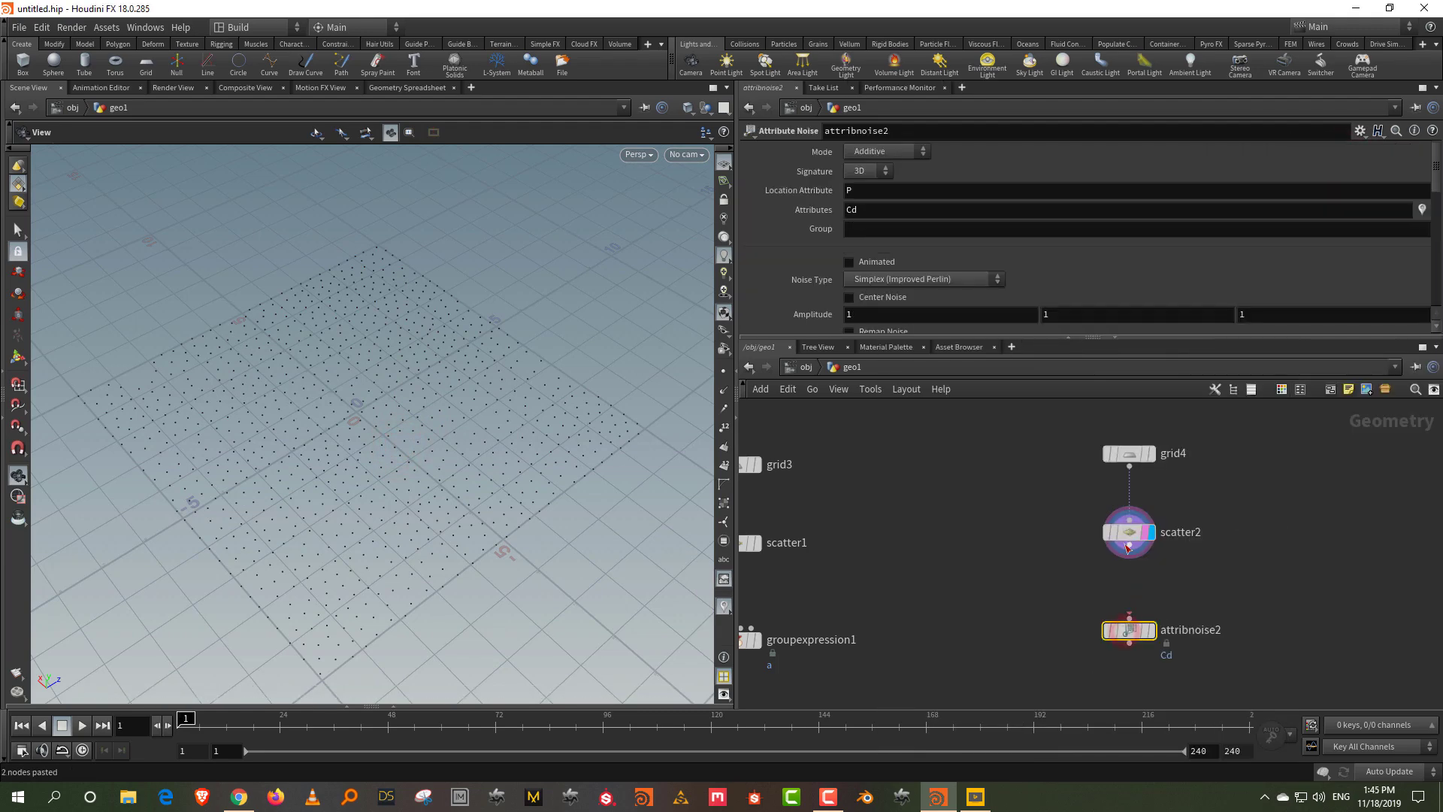
left_click(1152, 631)
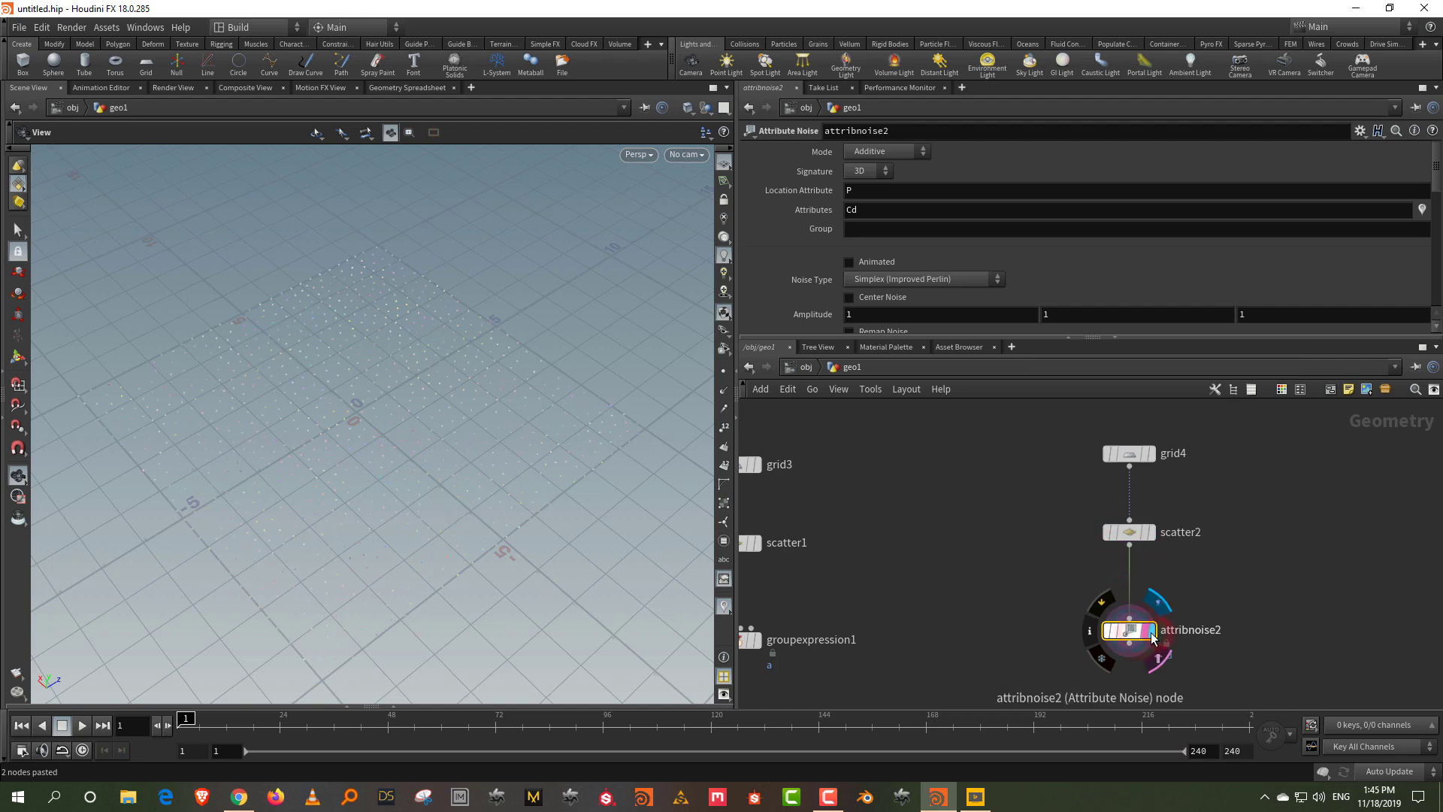
- Set attribnoise2's signature to 1D, comparing its Cd values with those of 3D in the geometry spreadsheet
left_click(874, 186)
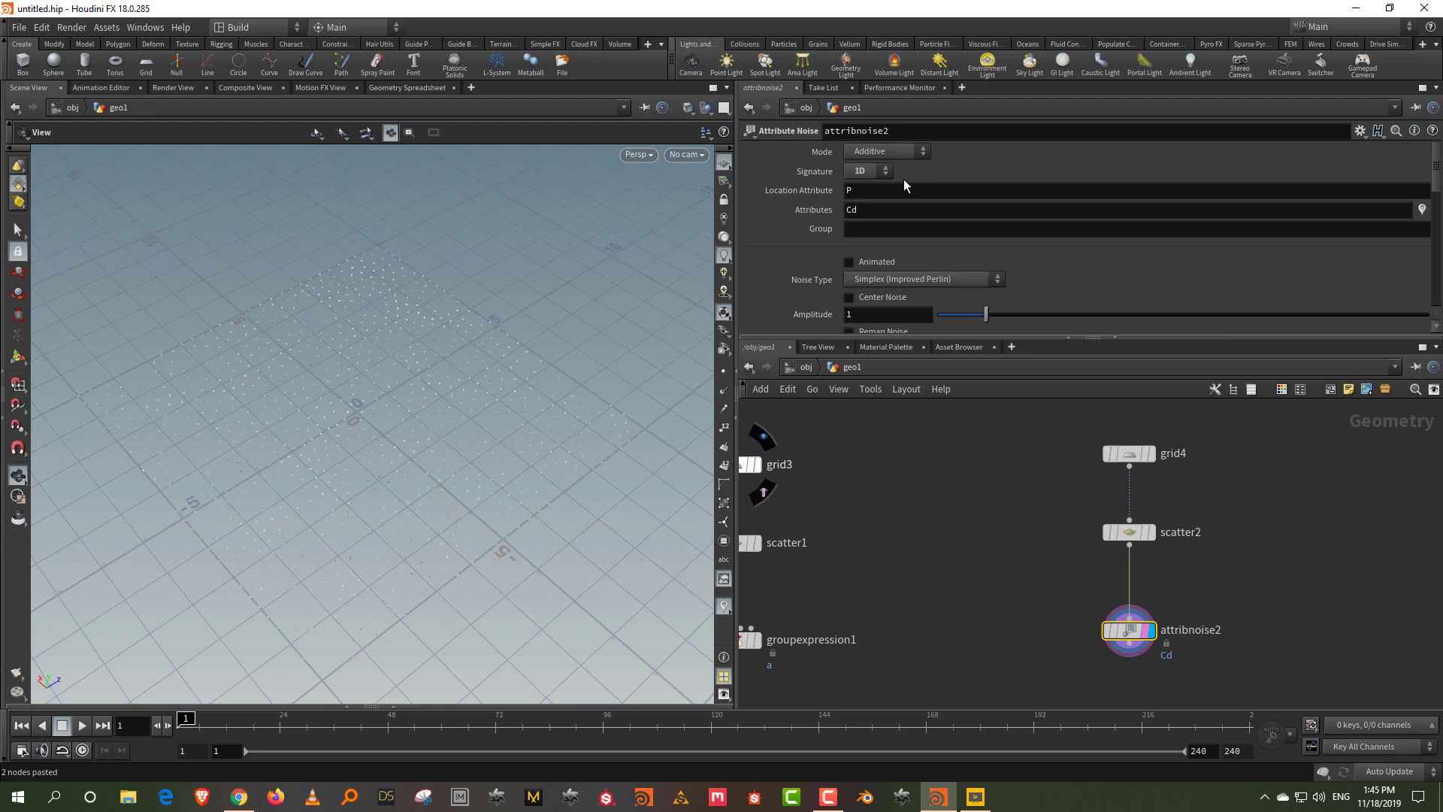
left_click(396, 705)
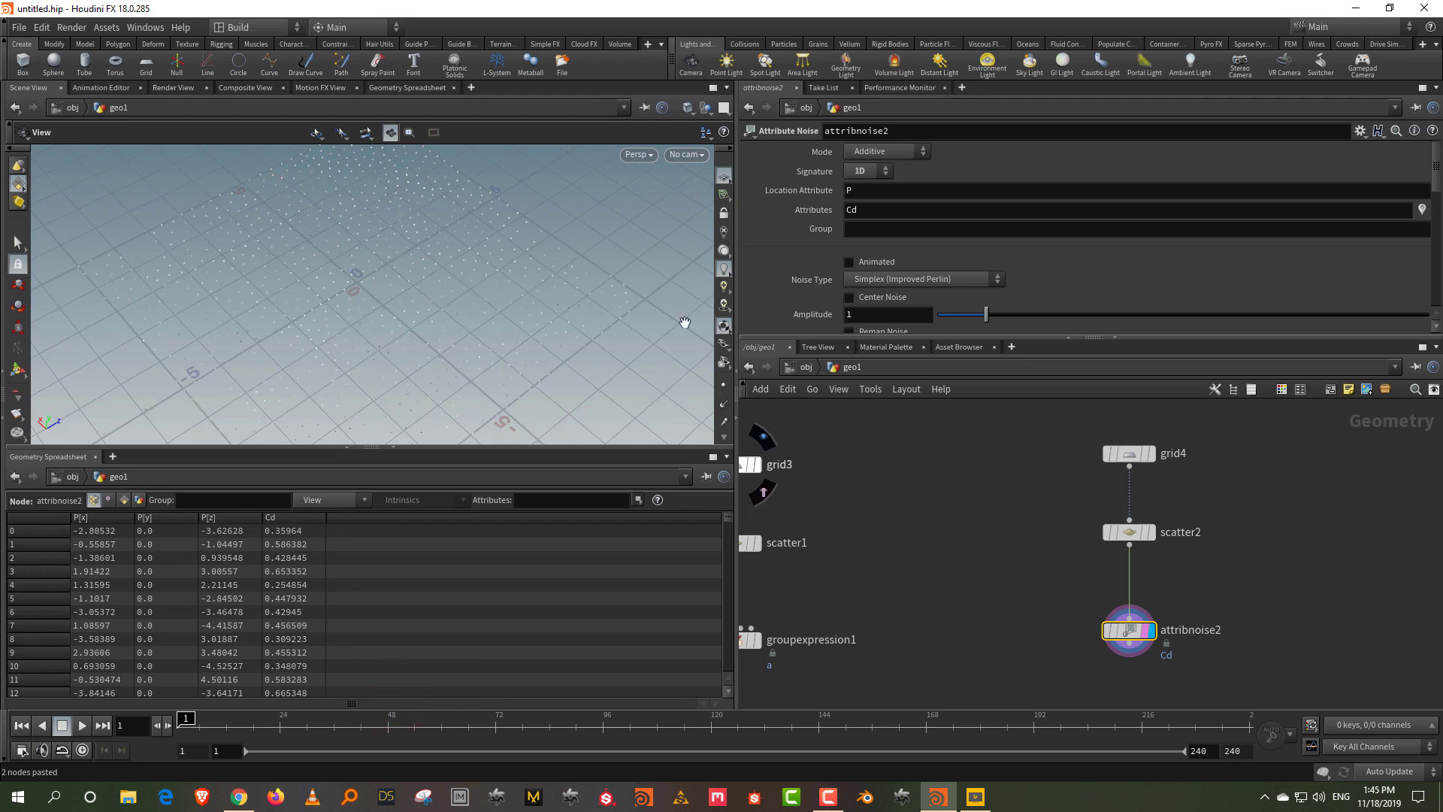
left_click(864, 171)
left_click(860, 187)
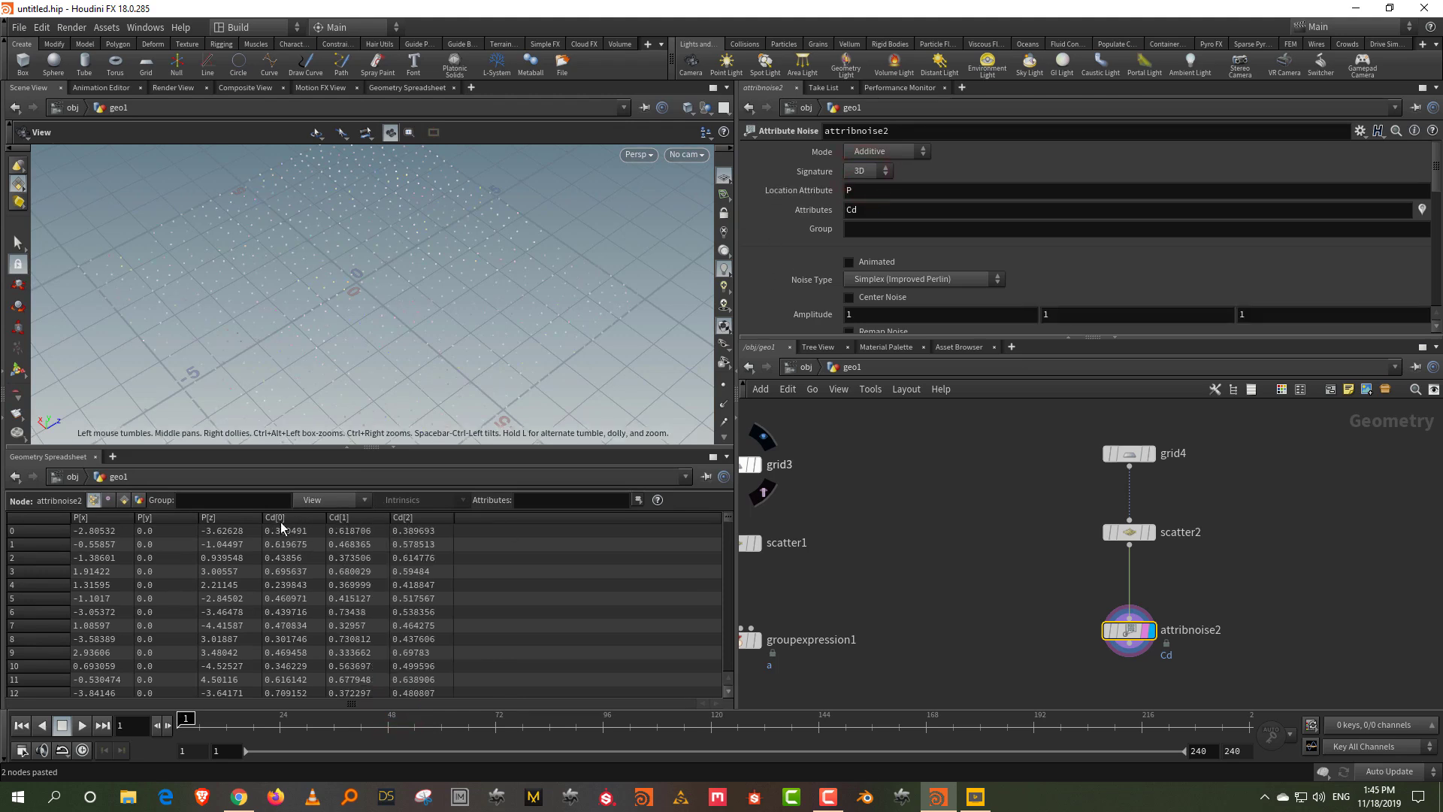
left_click(862, 153)
left_click(863, 163)
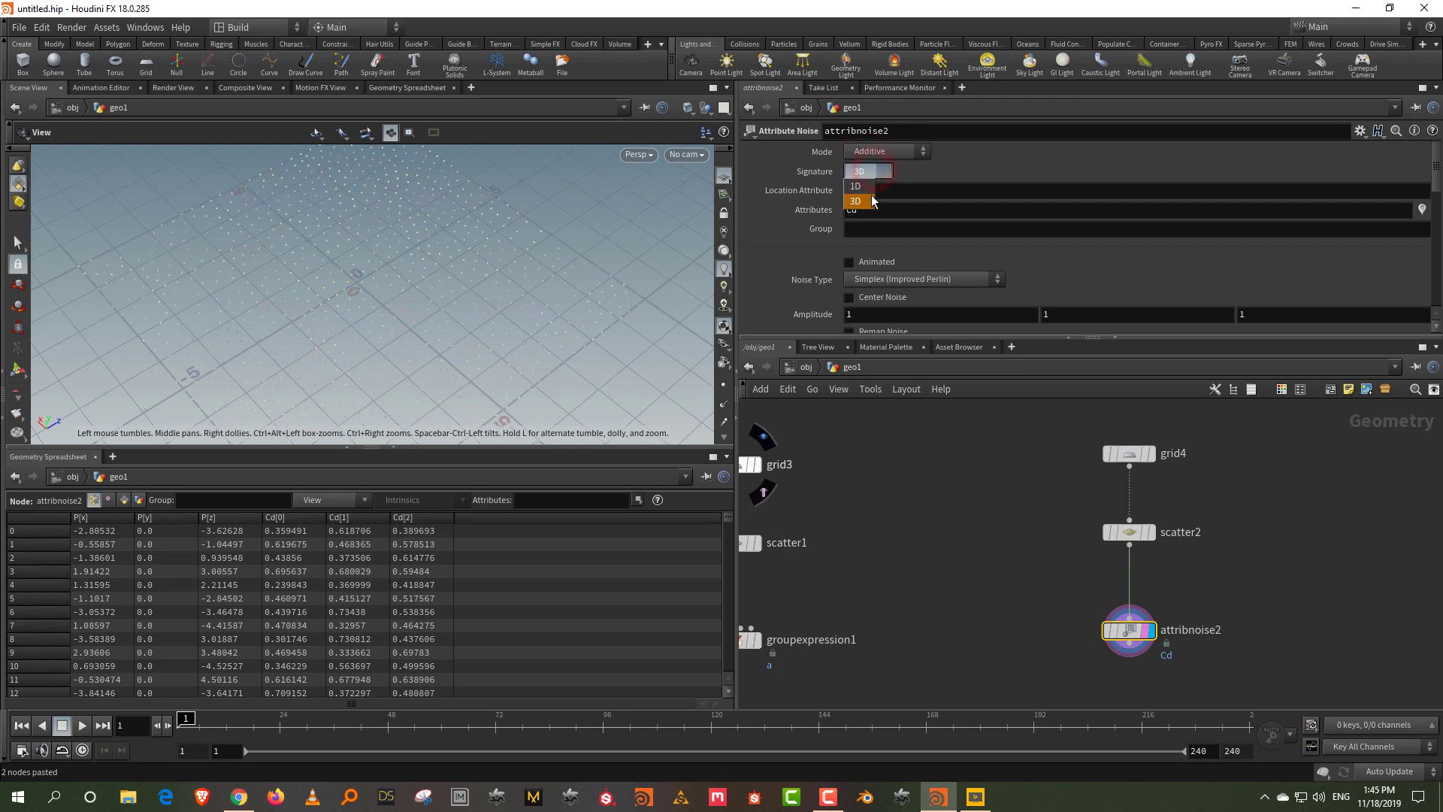
left_click(857, 187)
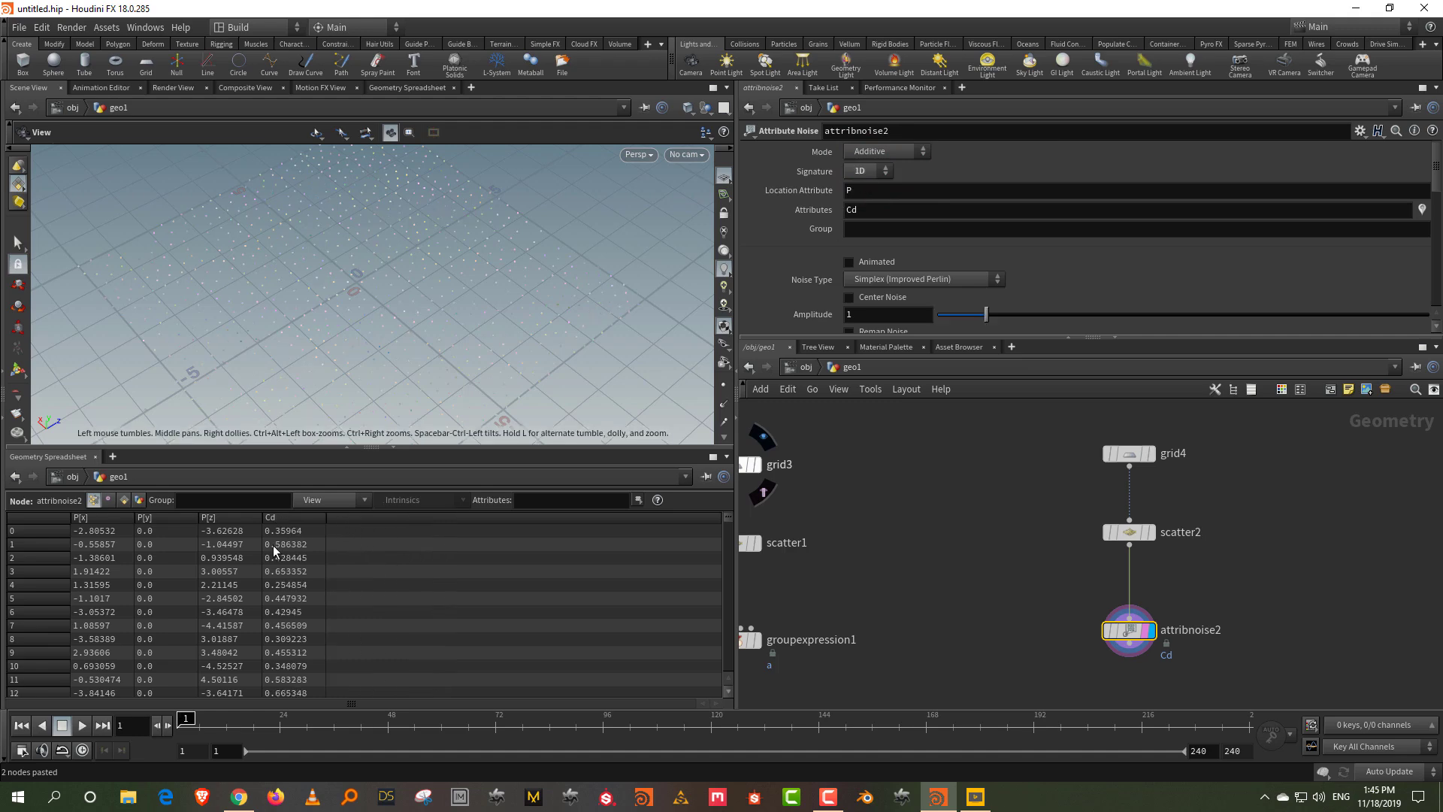
left_click(398, 449)
- Add an Attribute Wrangle node below attribnoise2, wire the noise into its first input and display it
middle_click_drag(408, 386, 407, 339)
middle_click_drag(980, 568, 957, 507)
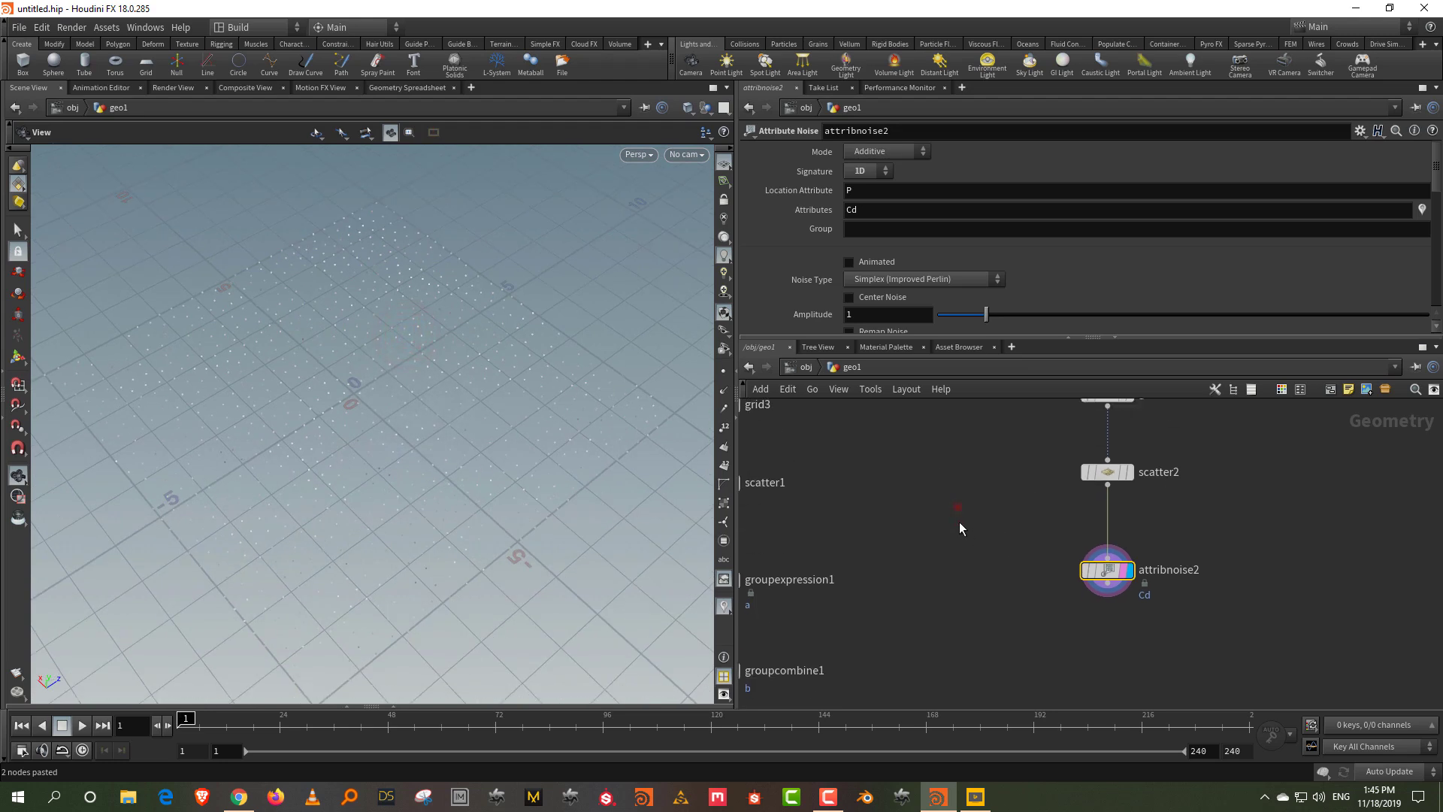
key("Tab")
type("wrang")
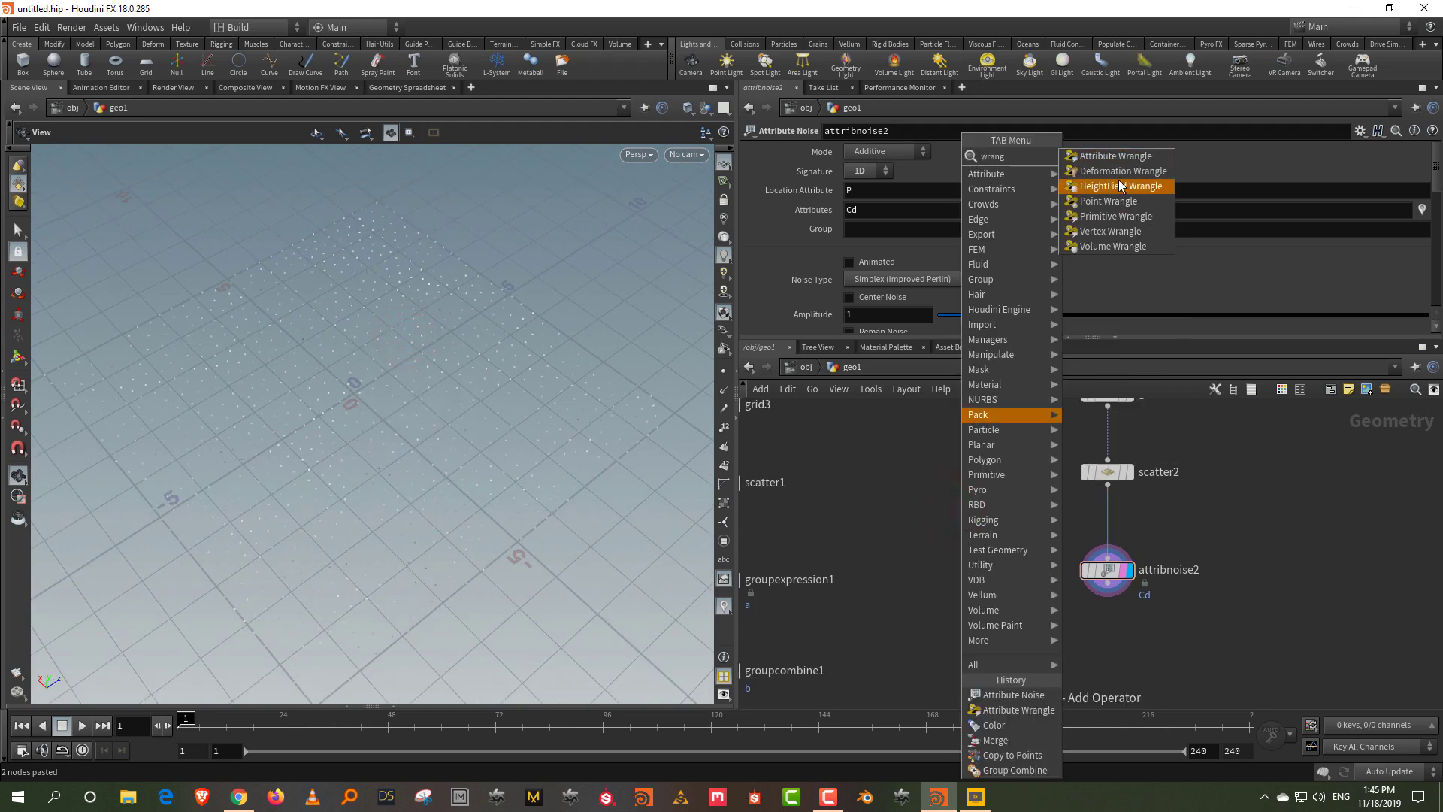
left_click(1127, 165)
left_click(1089, 588)
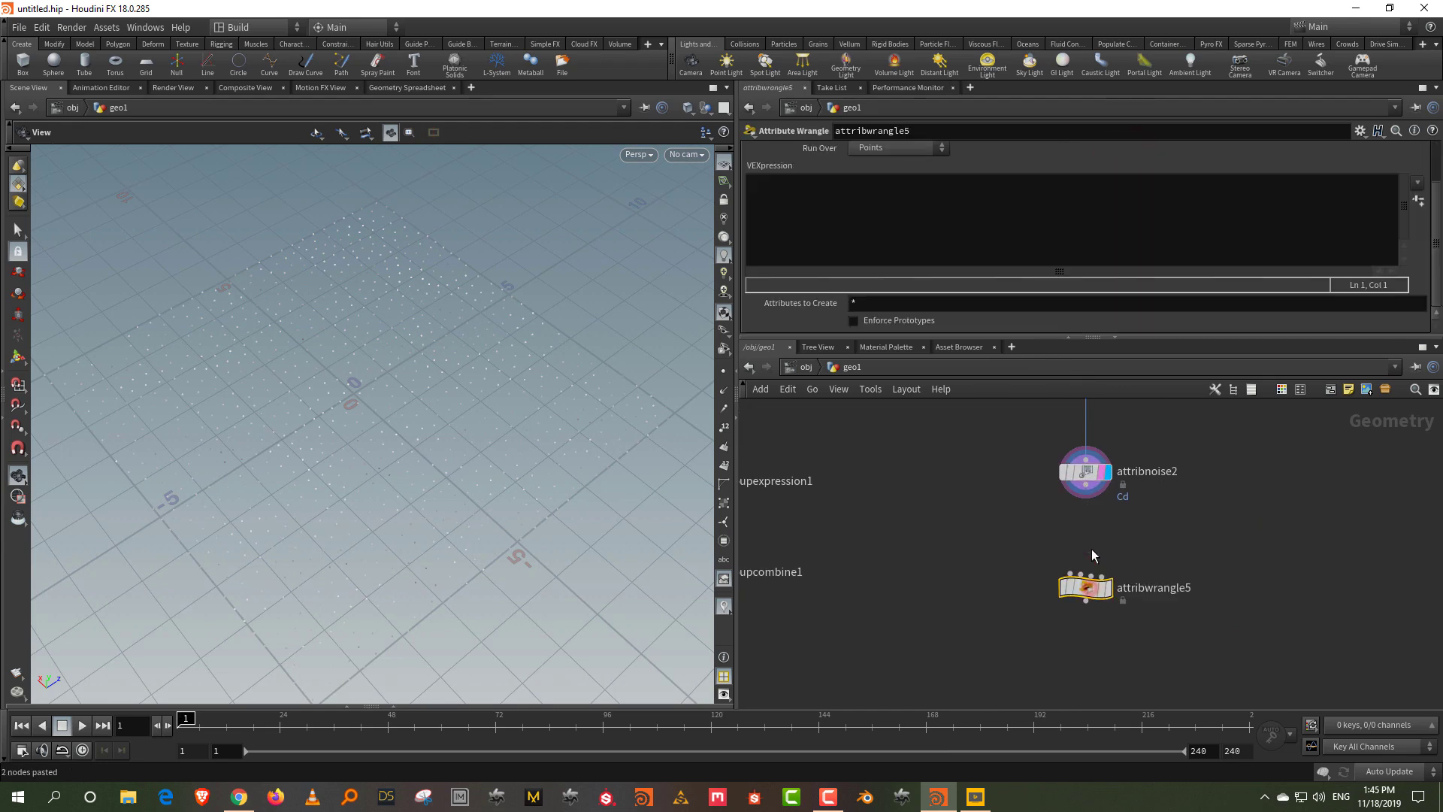
left_click_drag(1087, 490, 1085, 583)
left_click_drag(992, 338, 985, 455)
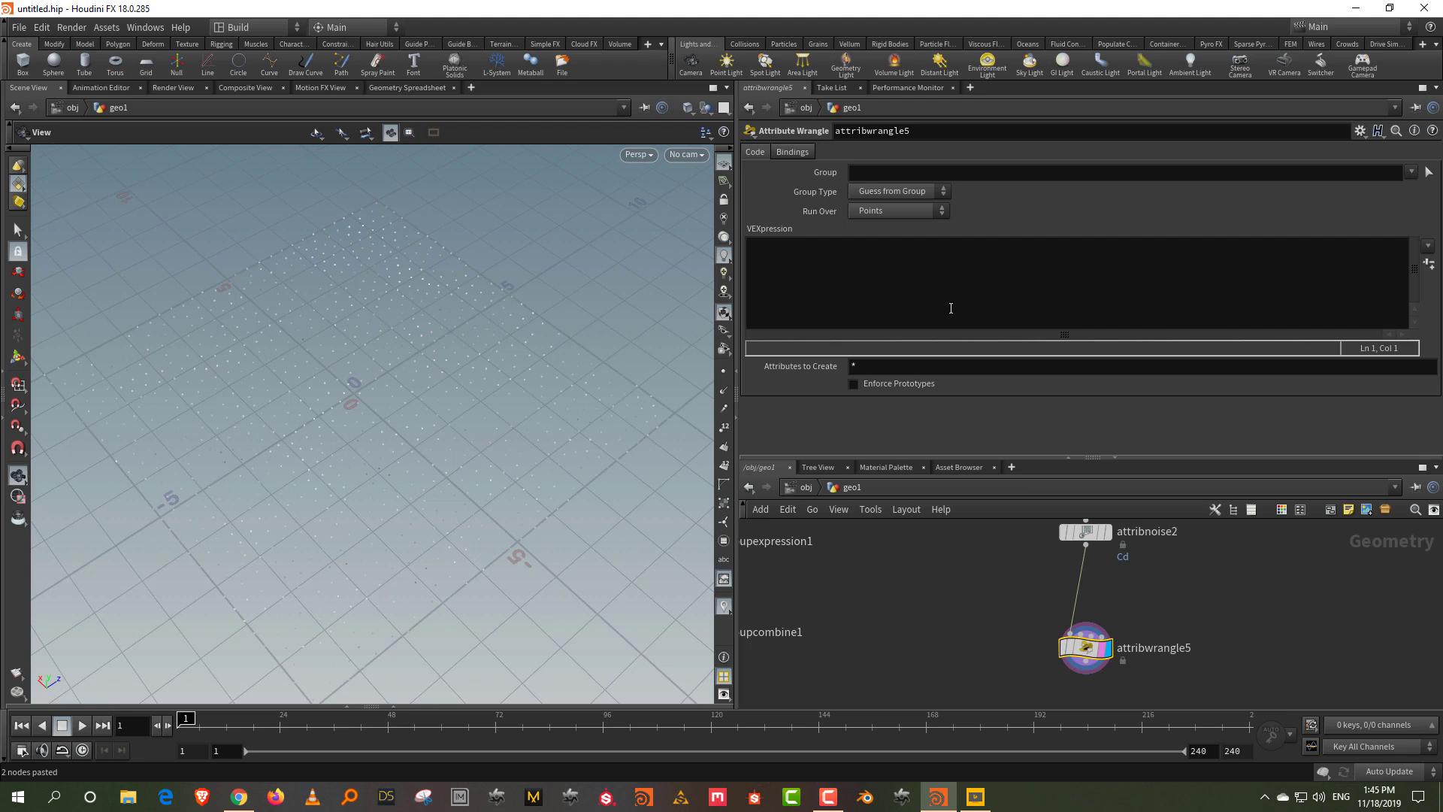
left_click(938, 283)
type("f")
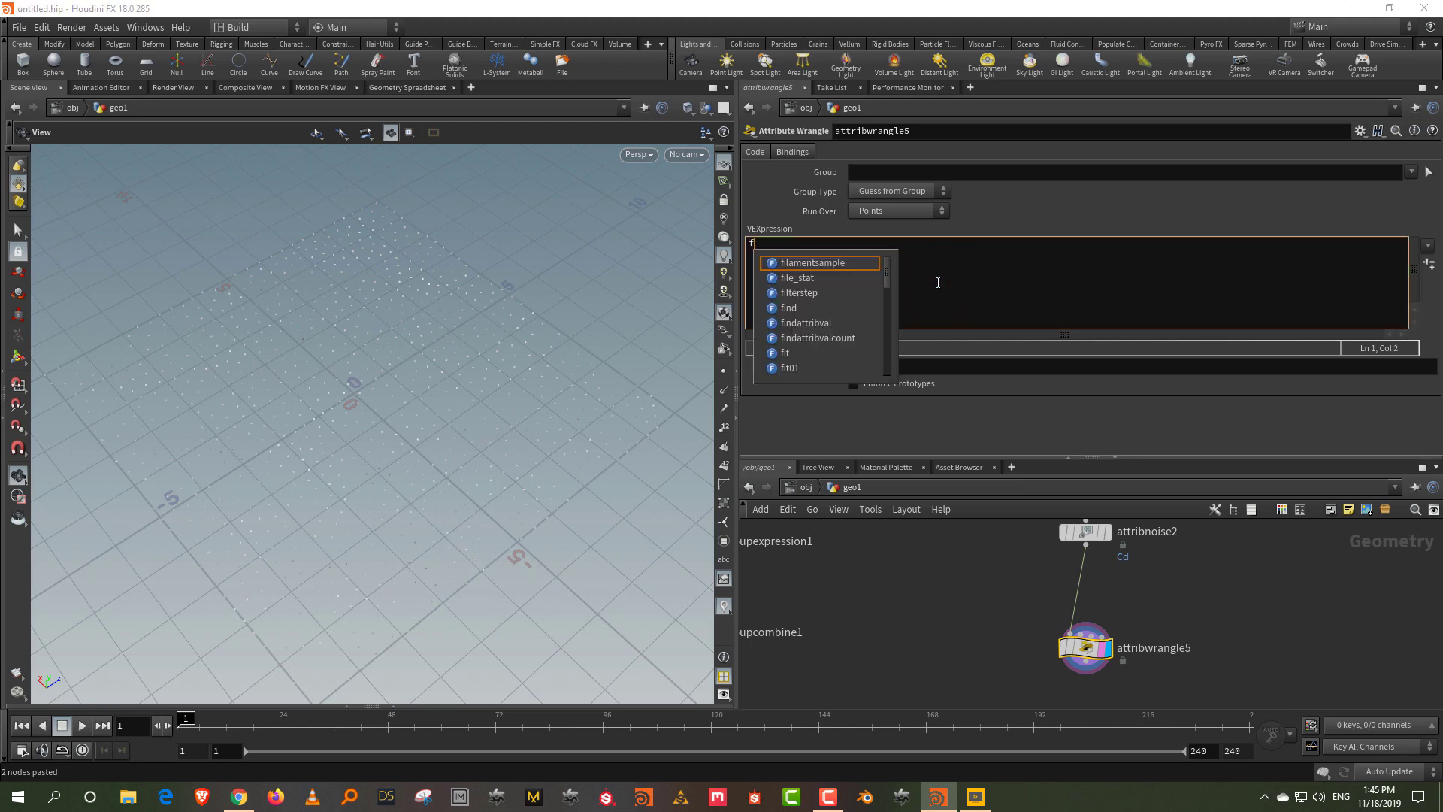
type("@r ")
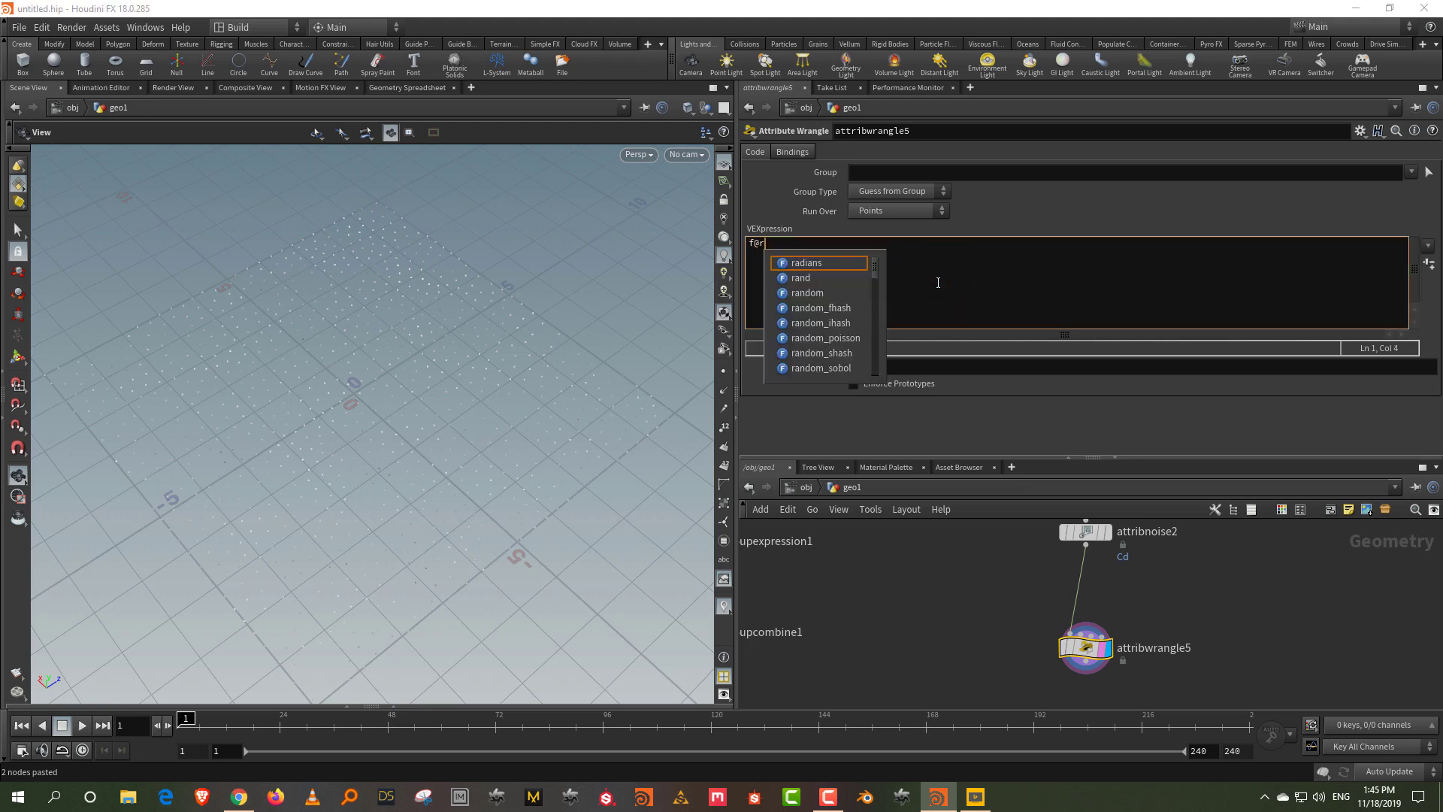
type("= chrm")
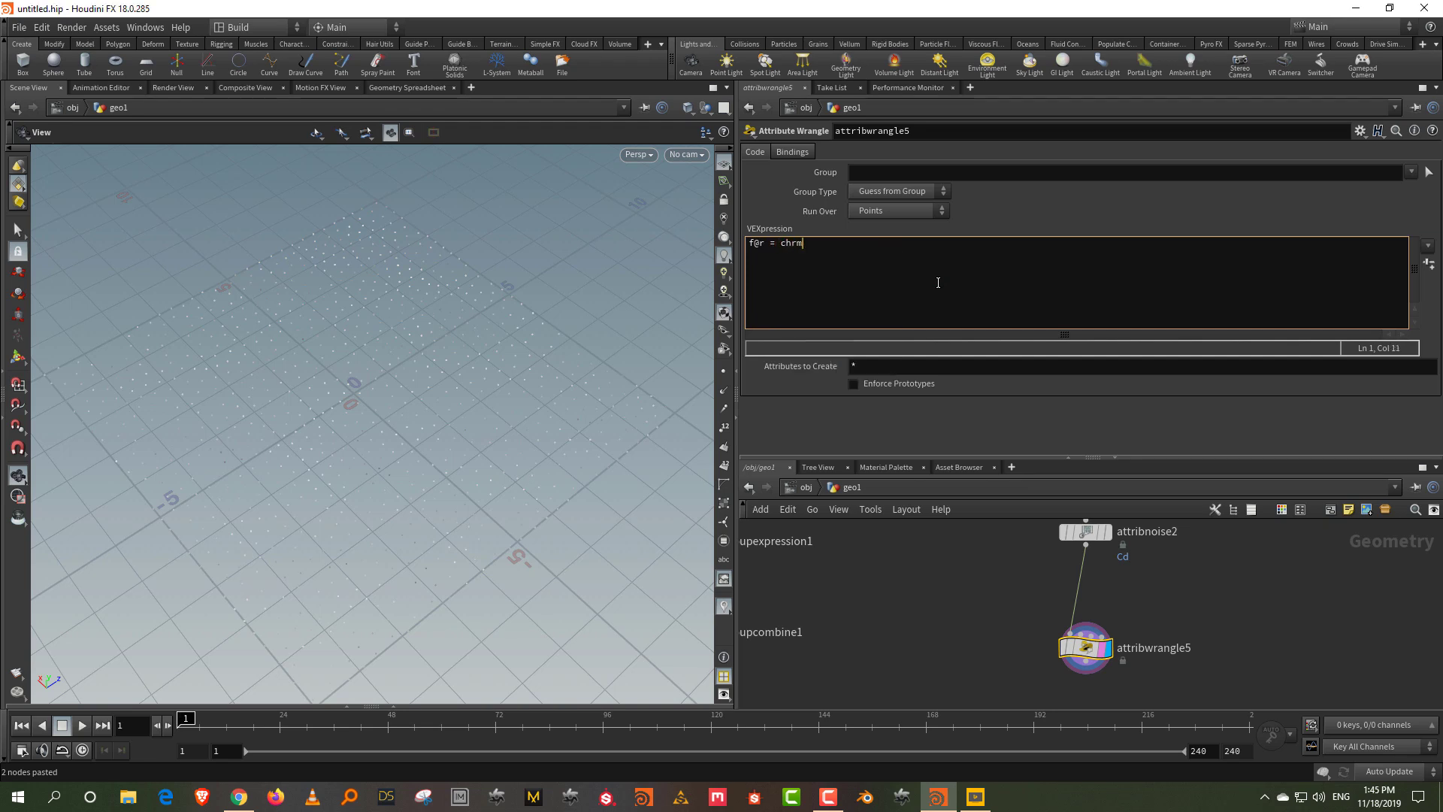
key("BackSpace")
type("amp(")
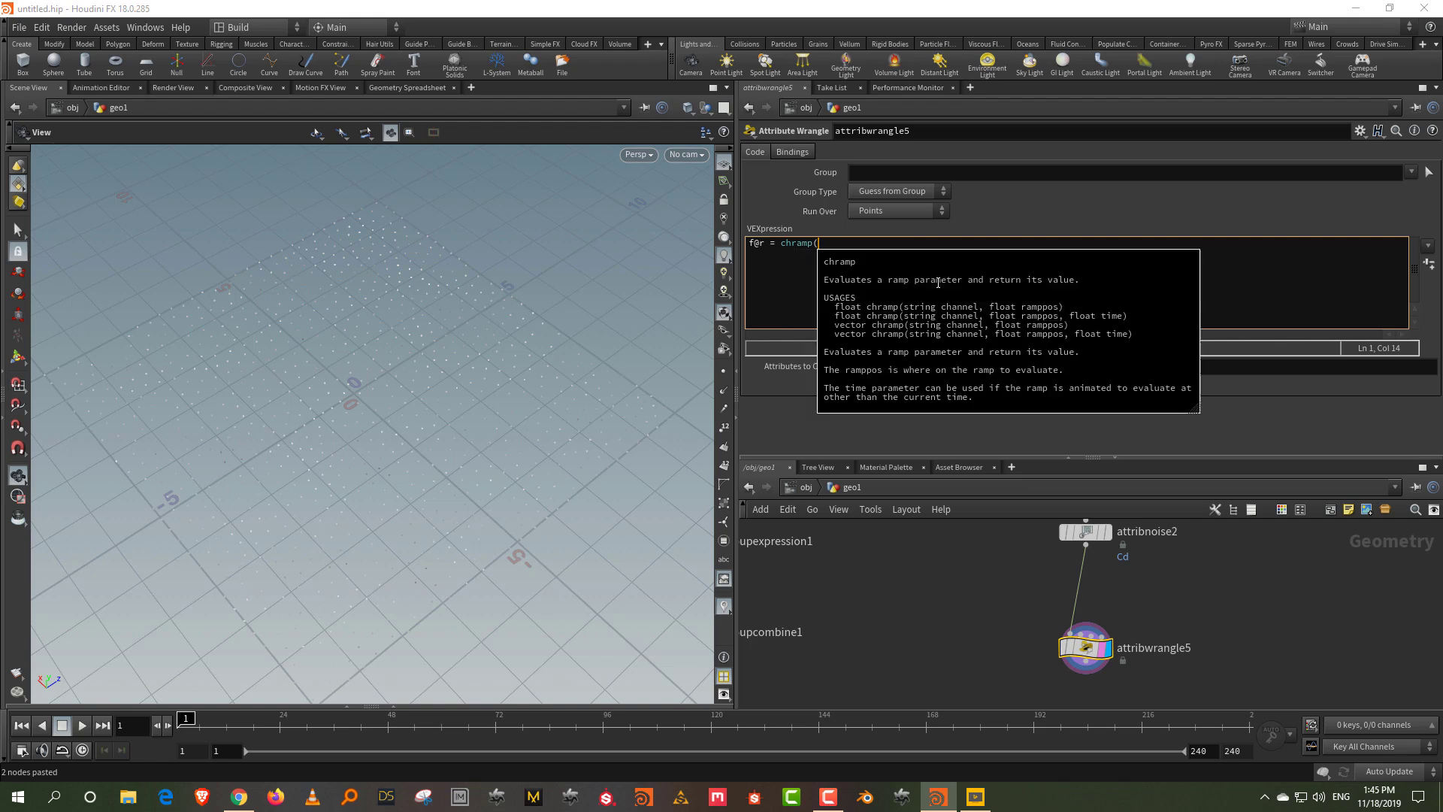
type("\"m\"")
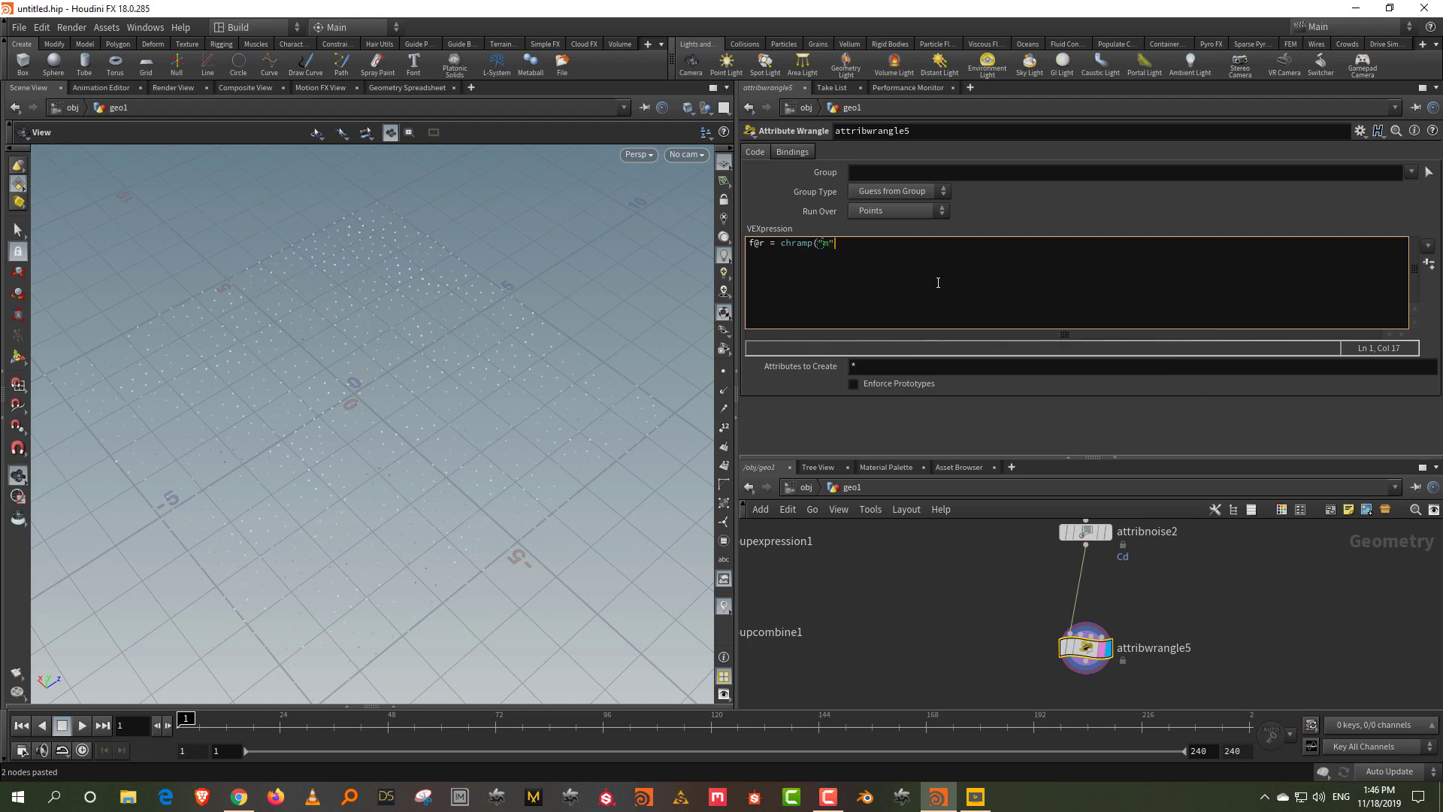
type(" , @Cd);")
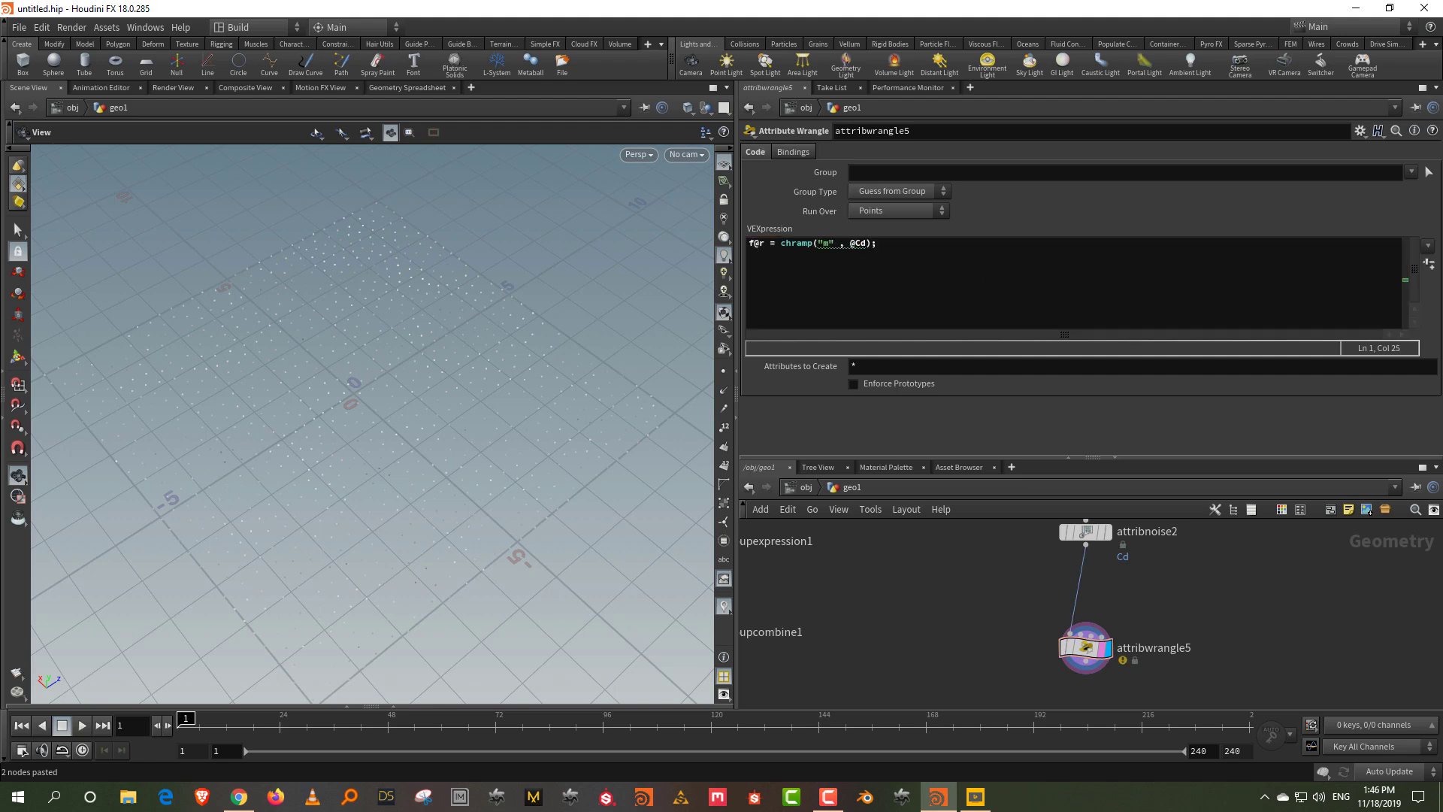
left_click(1428, 269)
scroll(1097, 317, "up", 2)
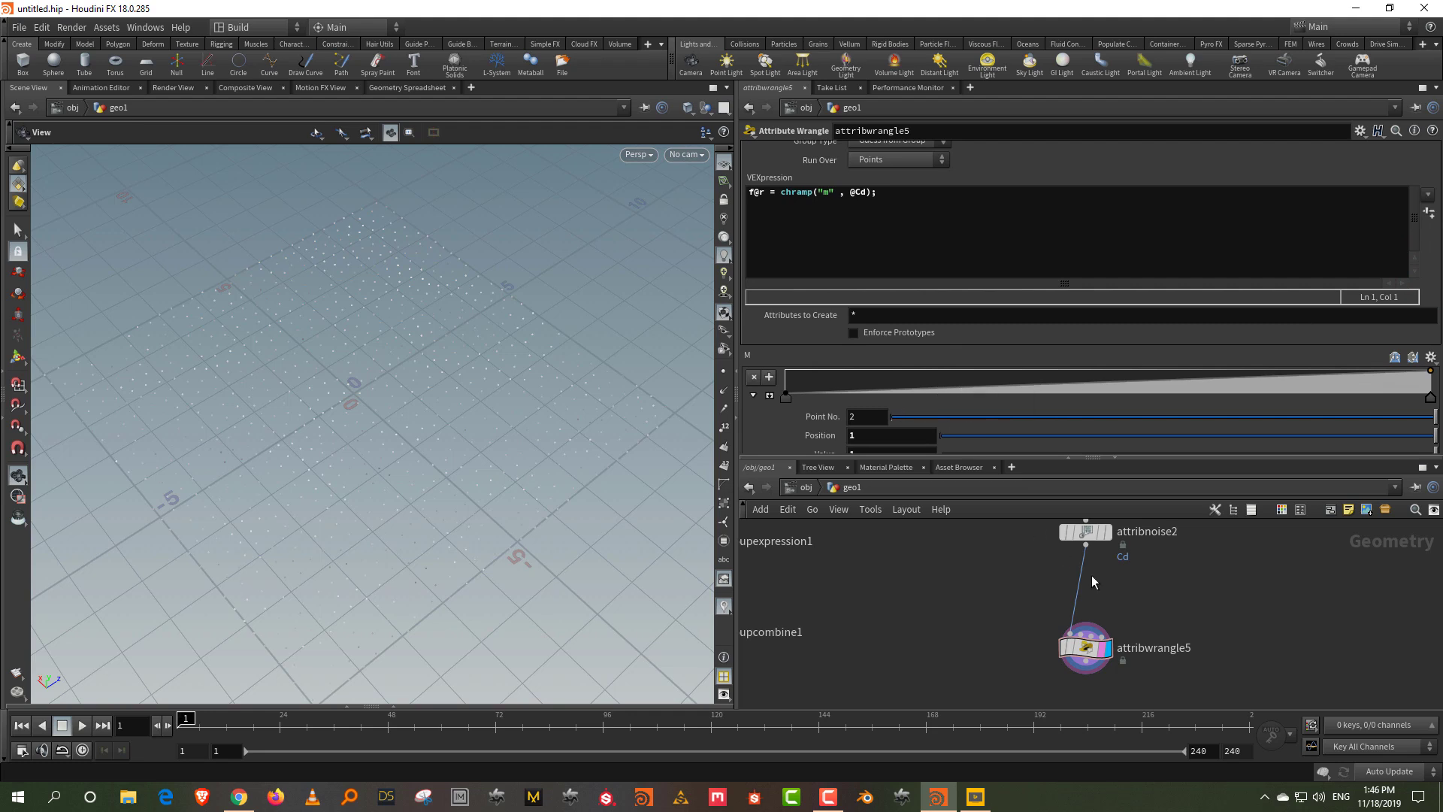
- Add a Visualize node after attribwrangle5, display it and set its color visualizer's attribute to r
middle_click_drag(1133, 575, 1123, 537)
left_click_drag(1164, 579, 1009, 679)
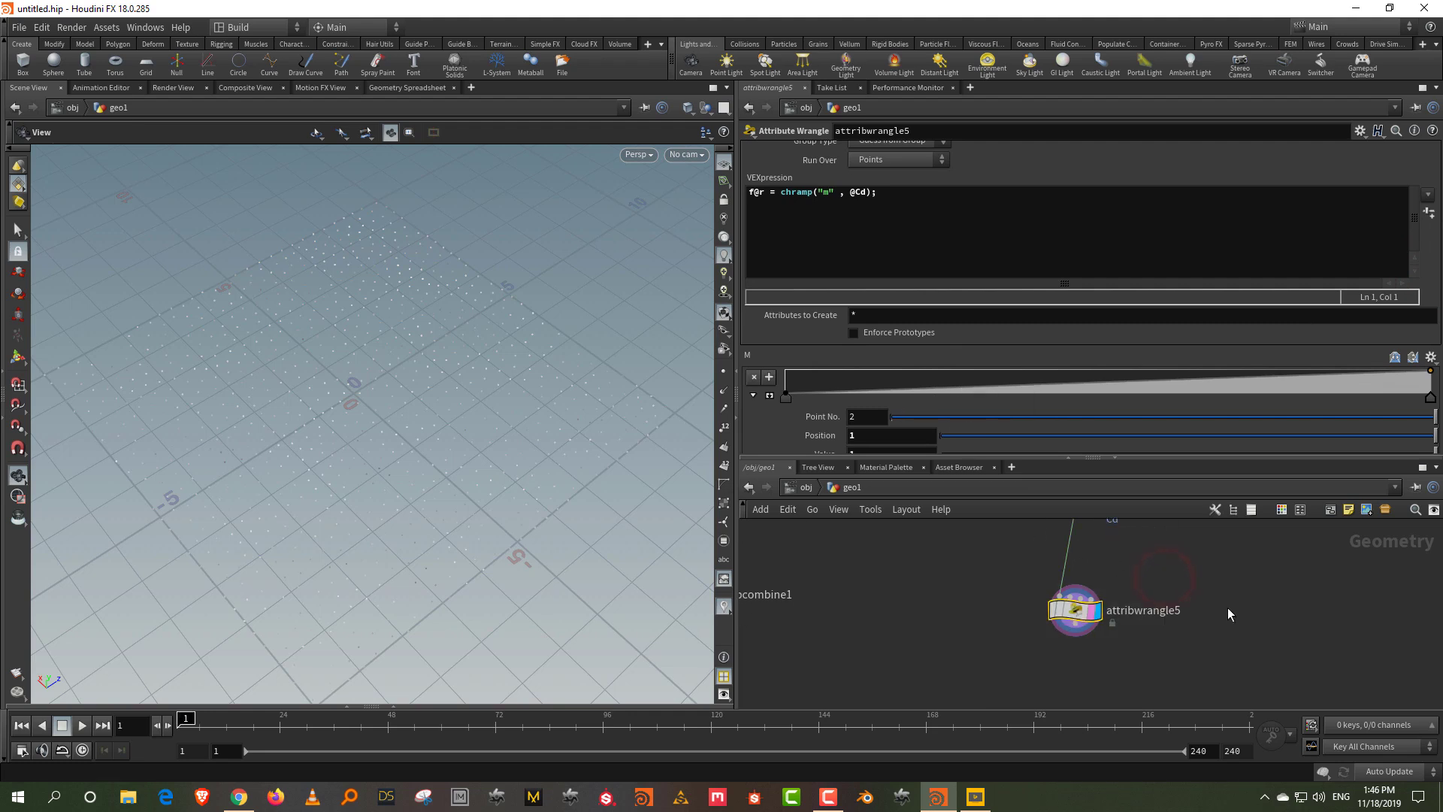
key("v")
middle_click_drag(1203, 605, 1208, 537)
left_click_drag(1212, 578, 1207, 644)
double_click(865, 343)
type("r")
key("Return")
left_click_drag(550, 333, 553, 341)
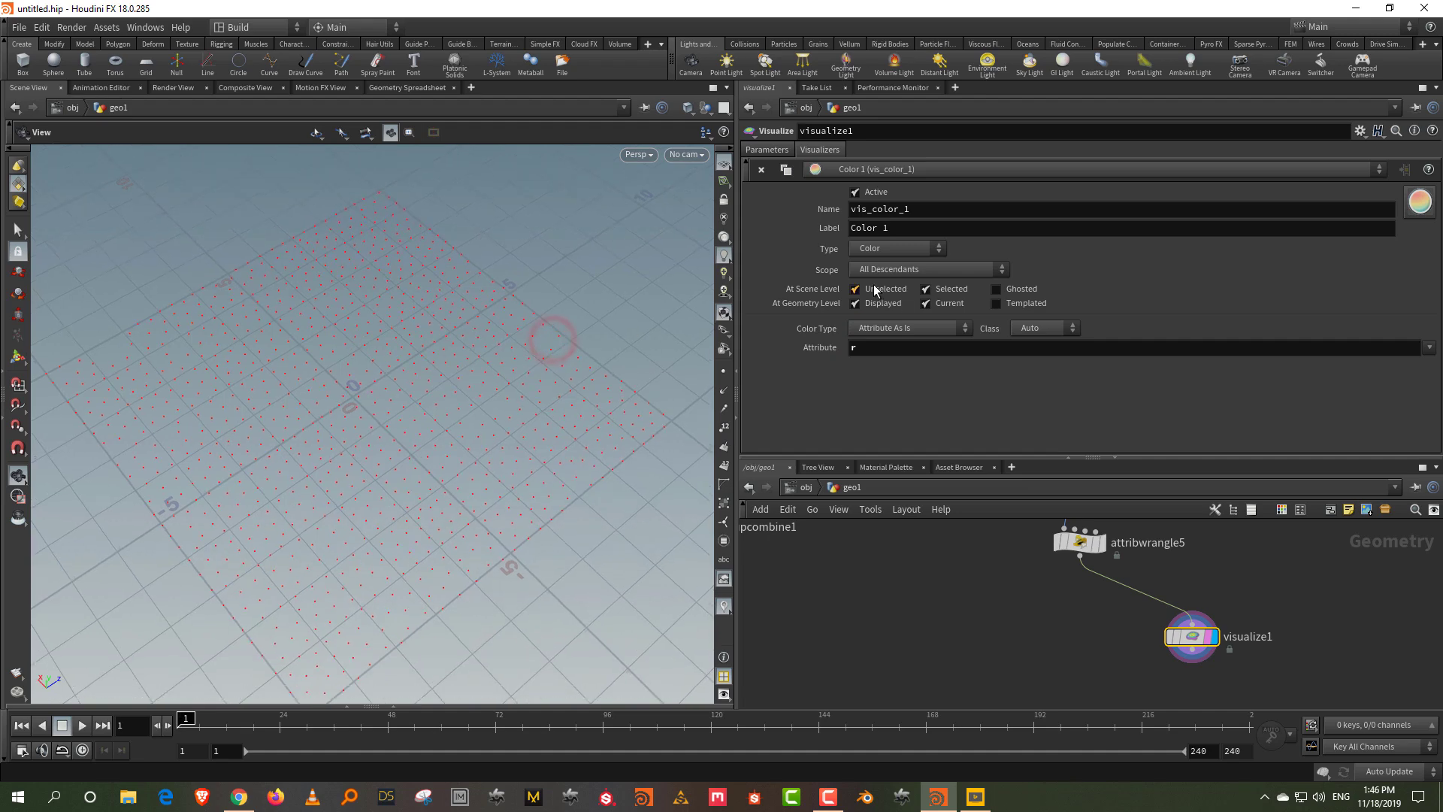
- Set visualize1's visualizer type to Marker so the r values appear as text on the points
left_click(897, 248)
left_click(894, 264)
left_click_drag(486, 410, 483, 408)
- Display attribnoise2 and change its noise attribute to c
middle_click_drag(1102, 543, 1092, 620)
left_click(1092, 620)
left_click(1077, 628)
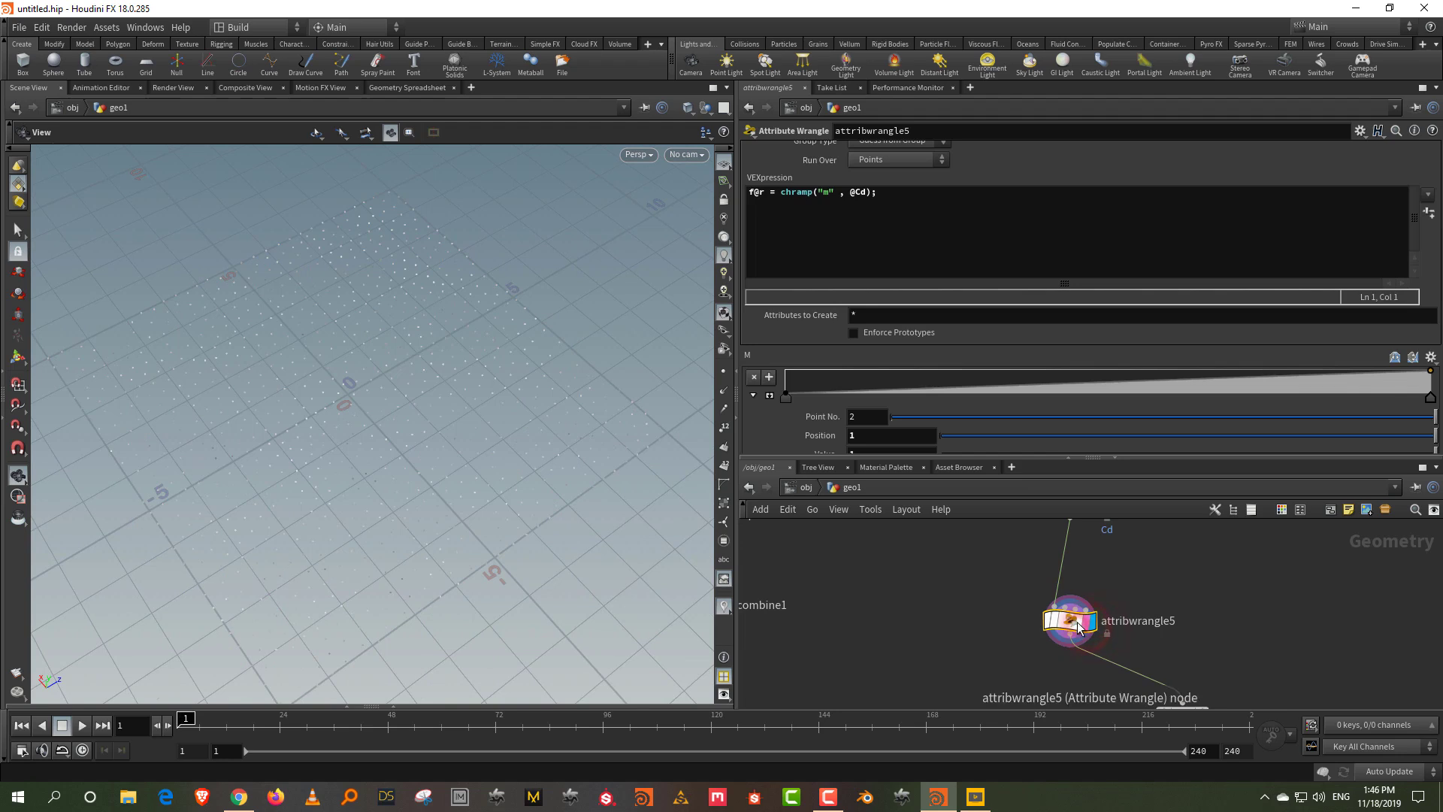
middle_click_drag(991, 545, 966, 627)
left_click(1070, 600)
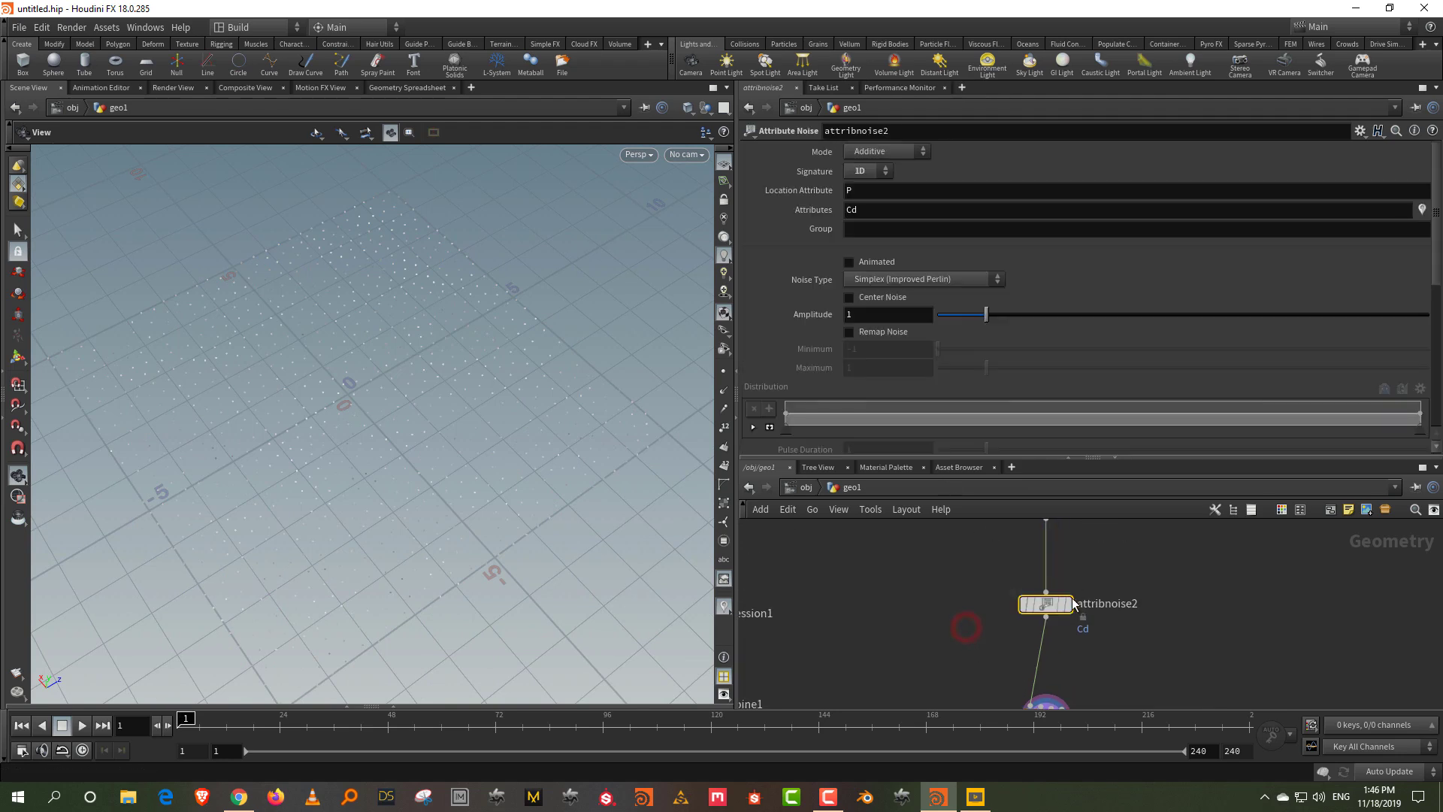
left_click(1067, 603)
left_click(879, 210)
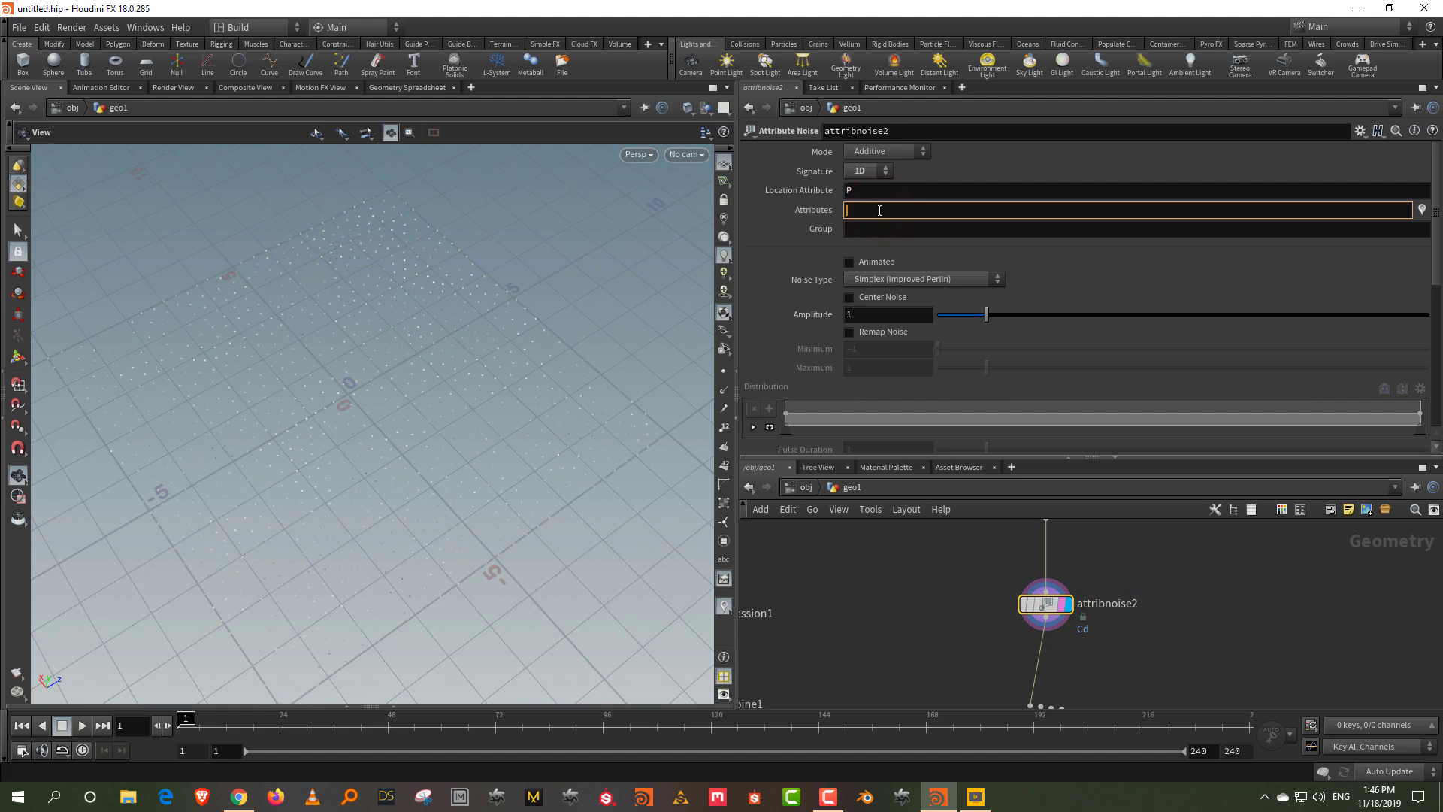
key("Return")
middle_click_drag(1271, 673, 1250, 592)
left_click_drag(1147, 604, 1007, 662)
left_click_drag(852, 192, 868, 193)
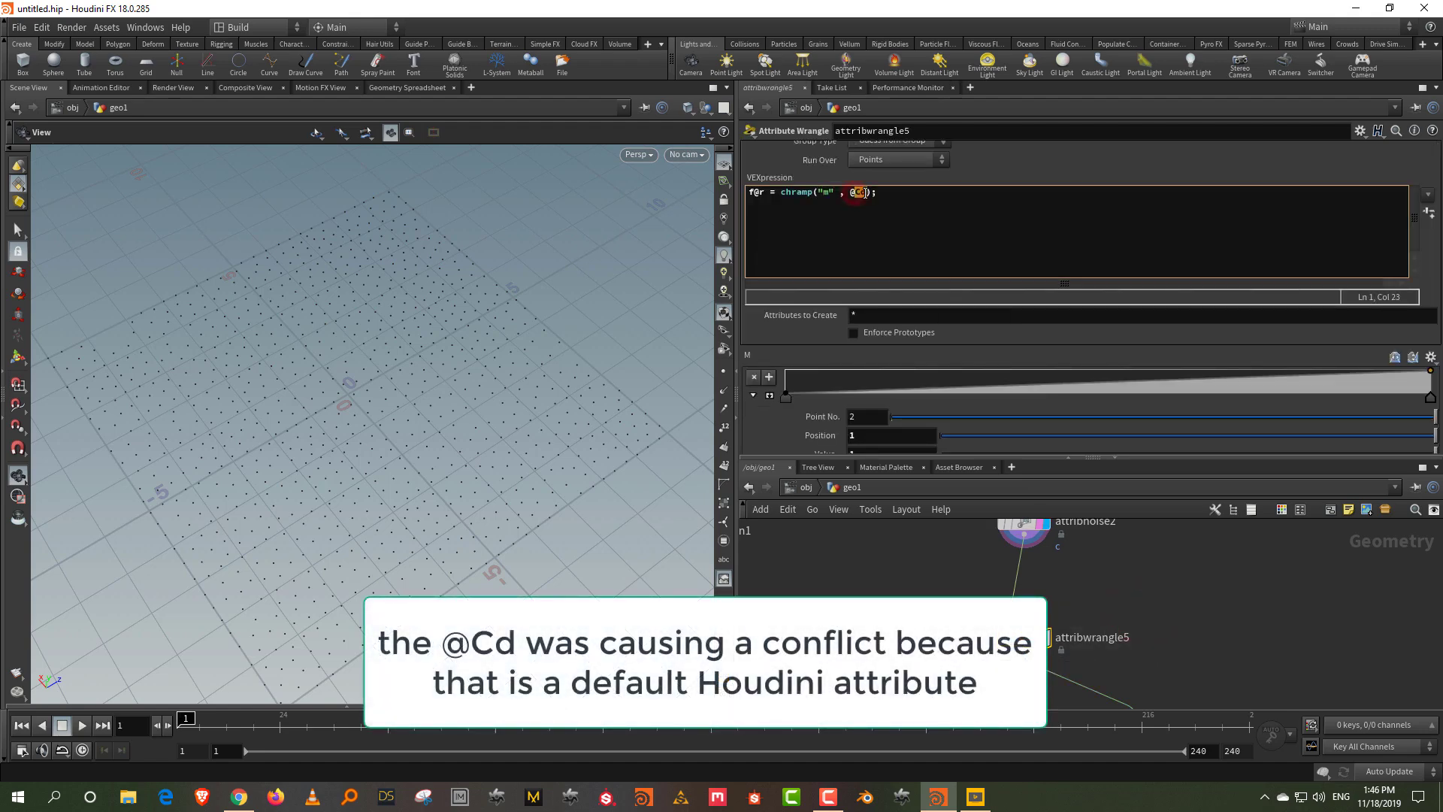
type("@c")
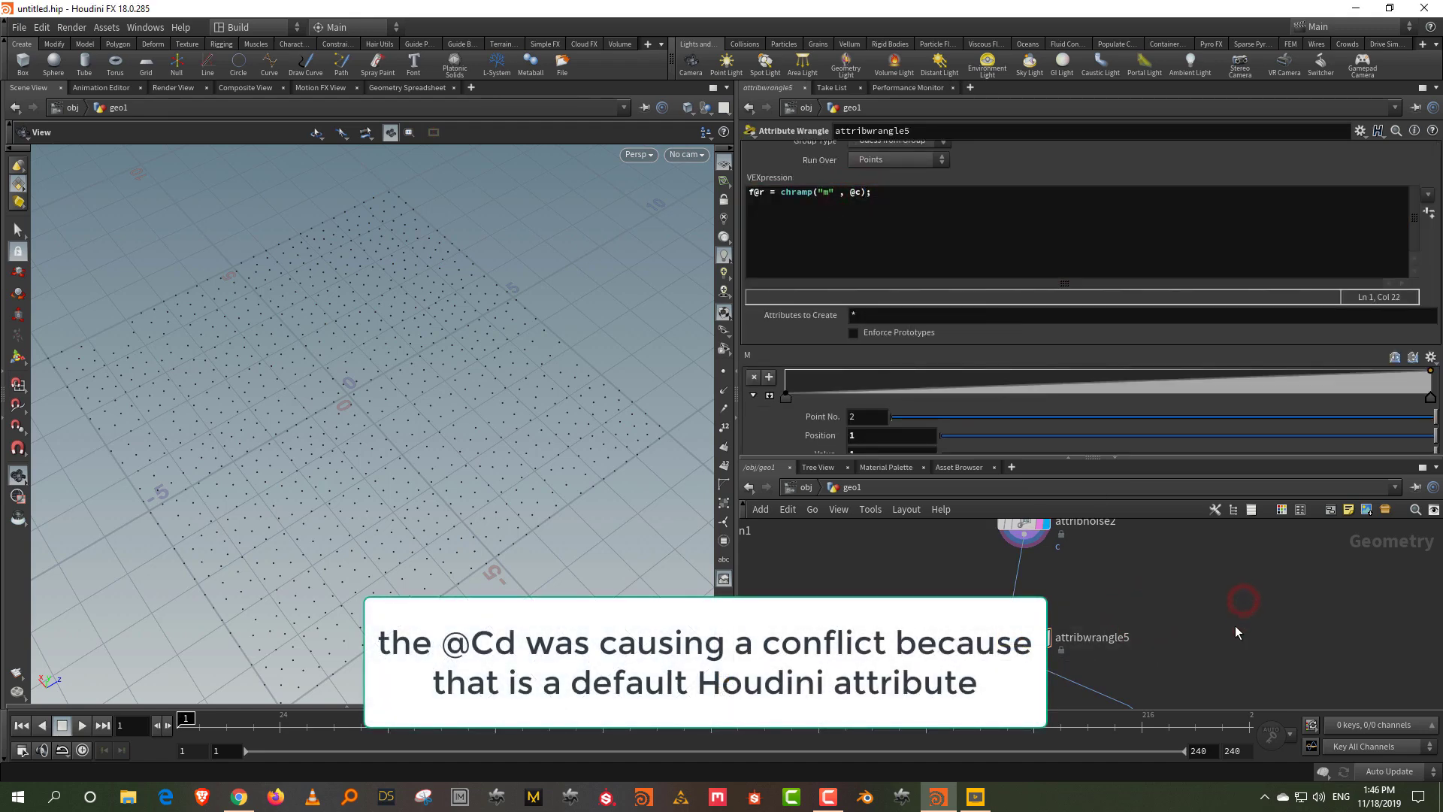
- Display visualize1 and examine the r values marked on the scattered points
middle_click_drag(1234, 624, 1216, 543)
left_click(1140, 650)
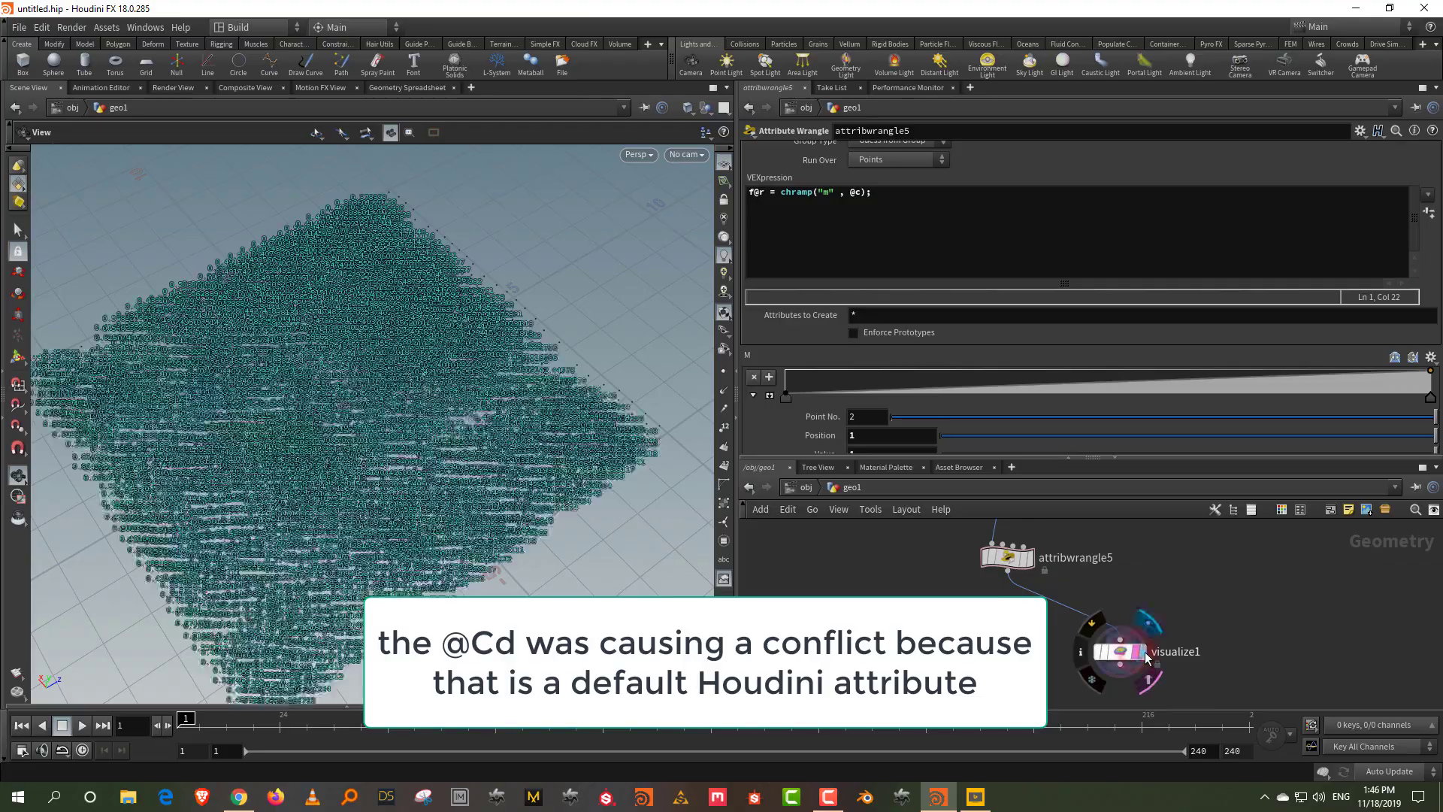
scroll(397, 448, "up", 10)
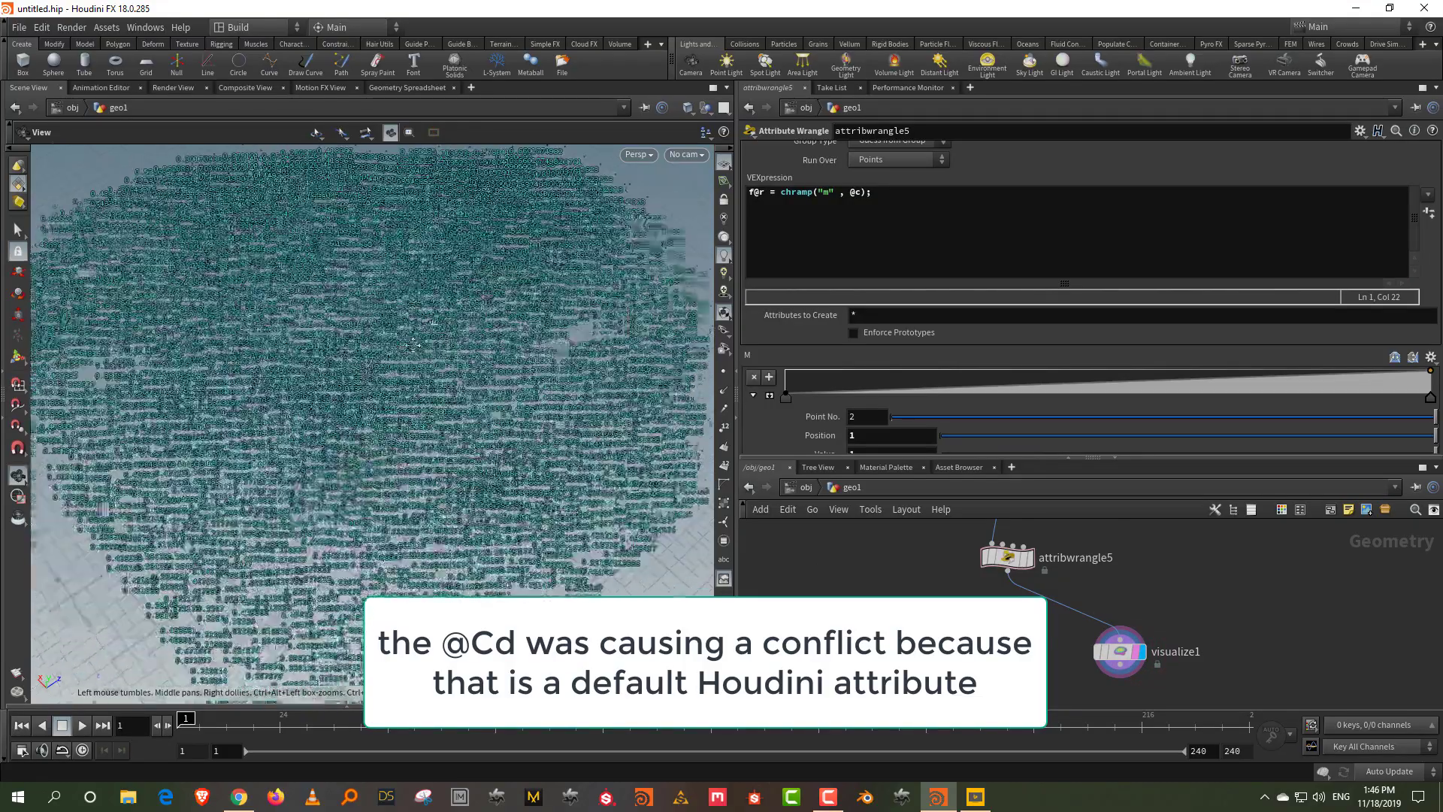
scroll(410, 235, "down", 10)
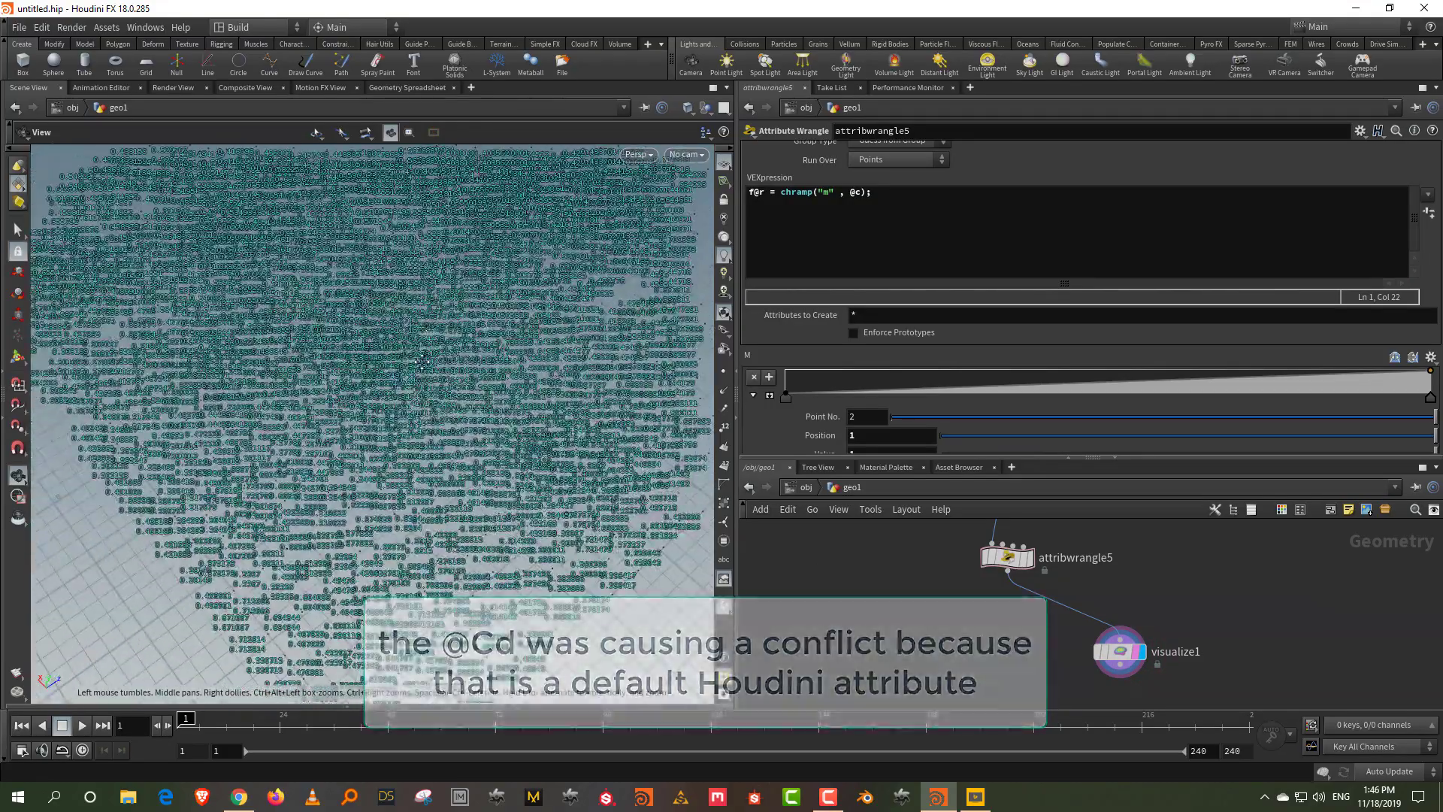
scroll(473, 331, "up", 2)
- Switch visualize1's visualizer type to Color and frame the colored points
left_click_drag(1195, 610, 1037, 690)
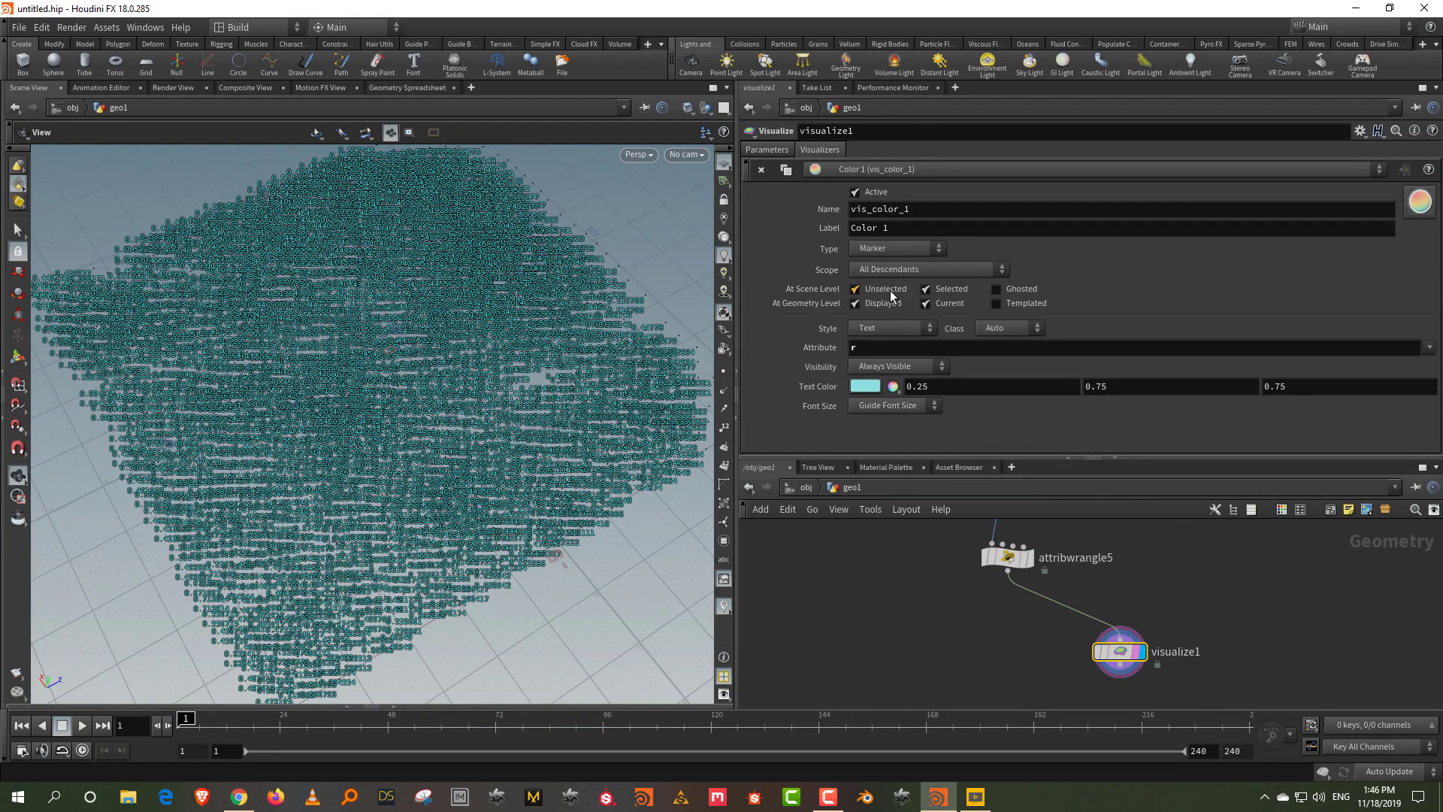
left_click(893, 249)
left_click(887, 282)
scroll(444, 377, "up", 3)
middle_click_drag(489, 360, 436, 367)
scroll(429, 307, "down", 1)
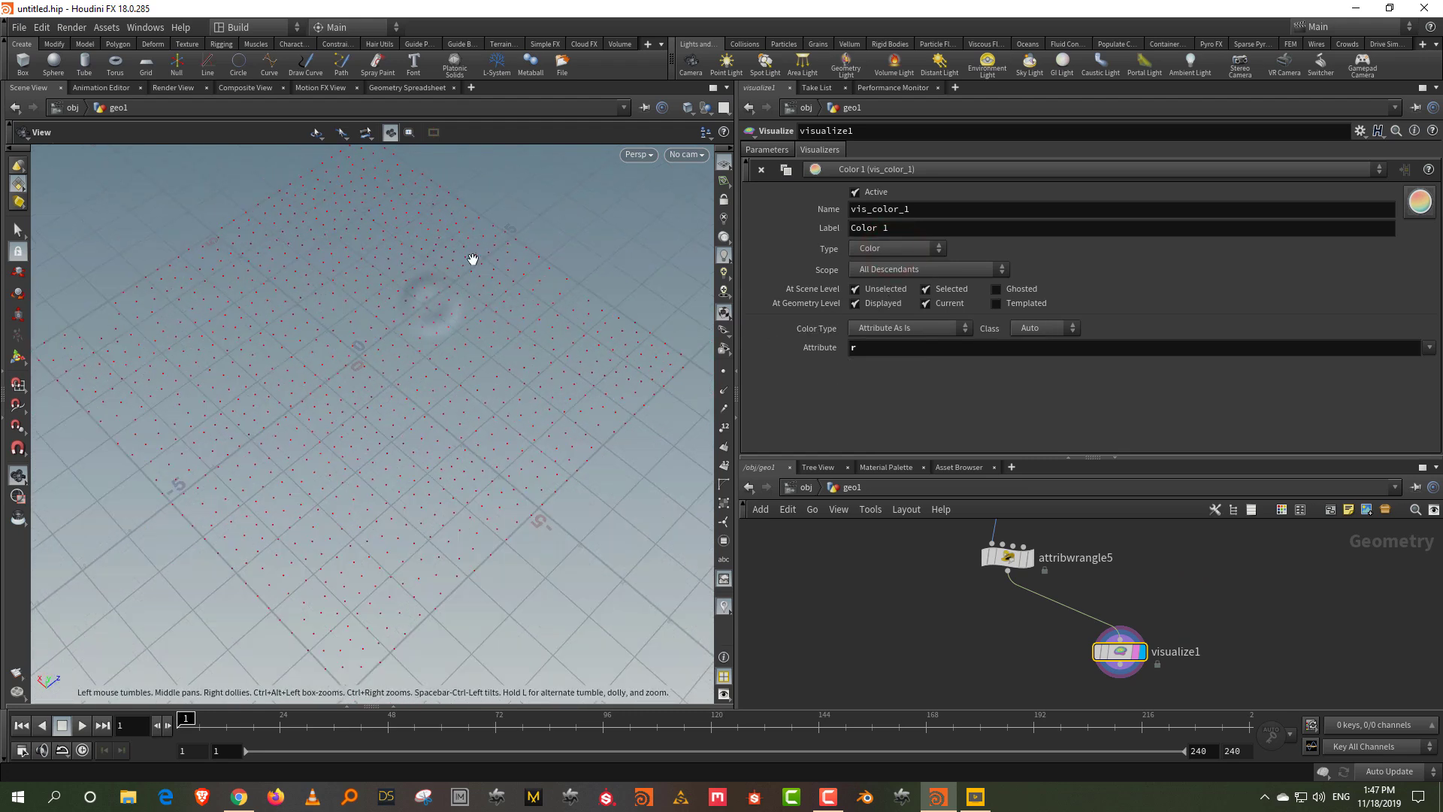
- Add a zero-value point to attribwrangle5's M ramp at position about 0.27
middle_click_drag(1103, 558, 1097, 587)
left_click(997, 603)
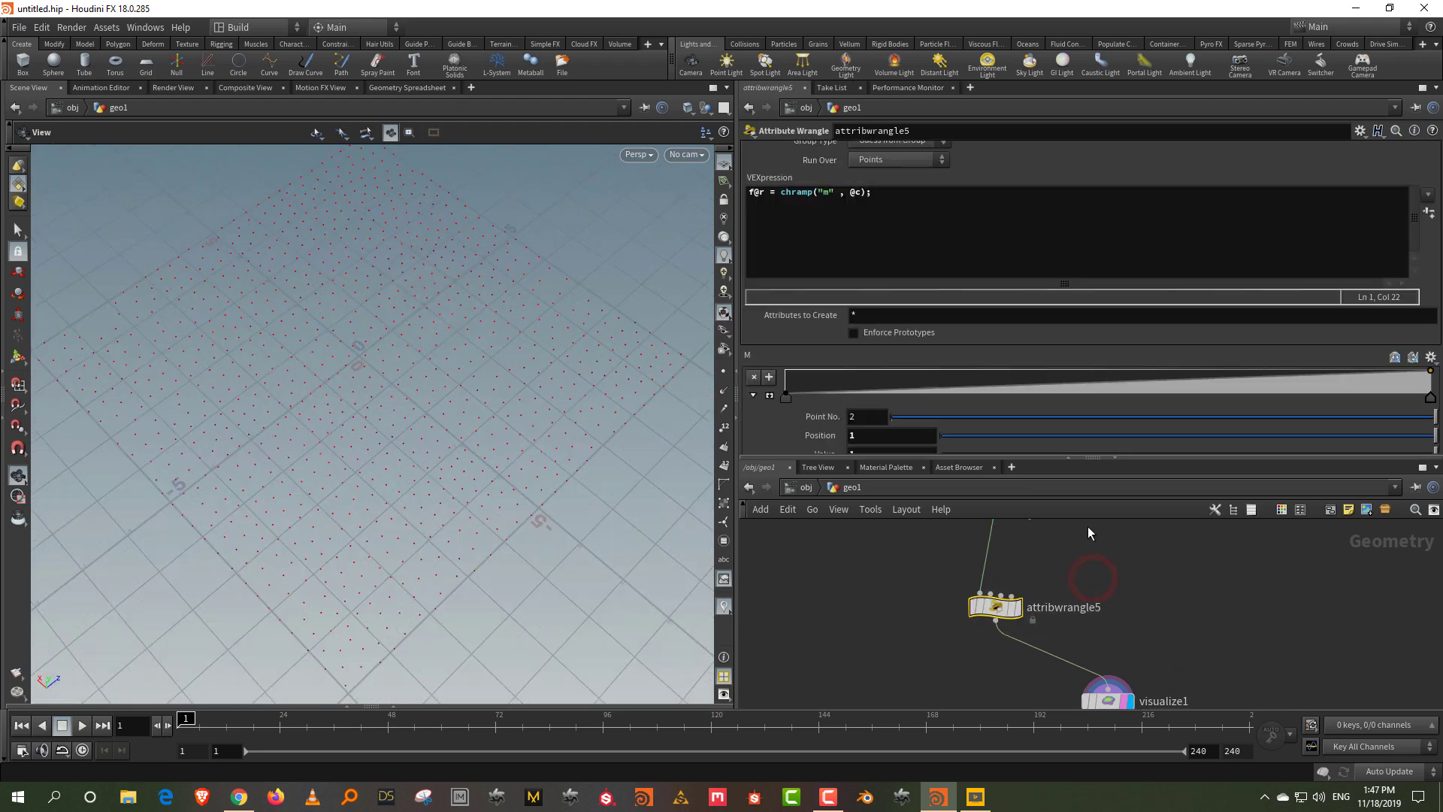
left_click(950, 386)
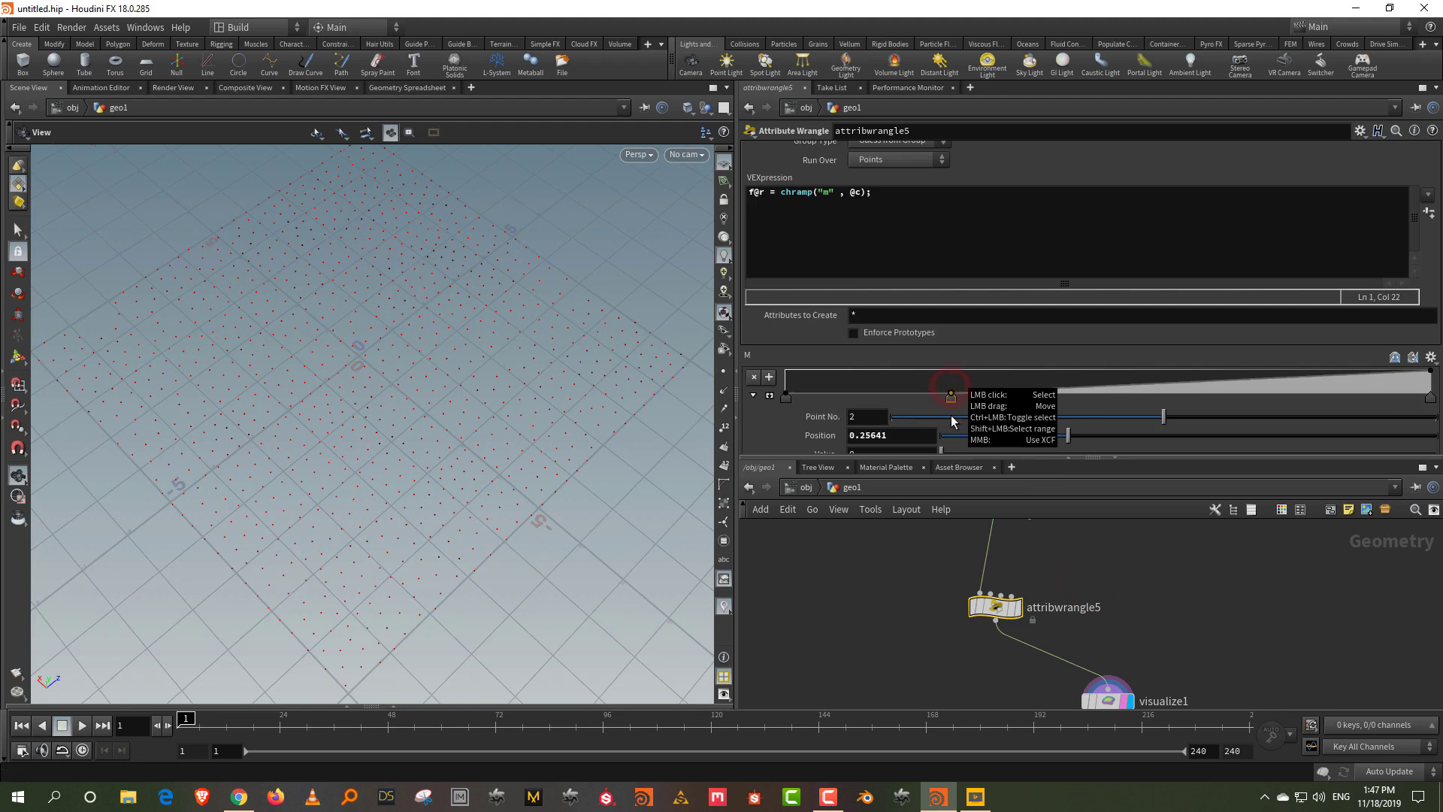
left_click_drag(952, 415, 958, 417)
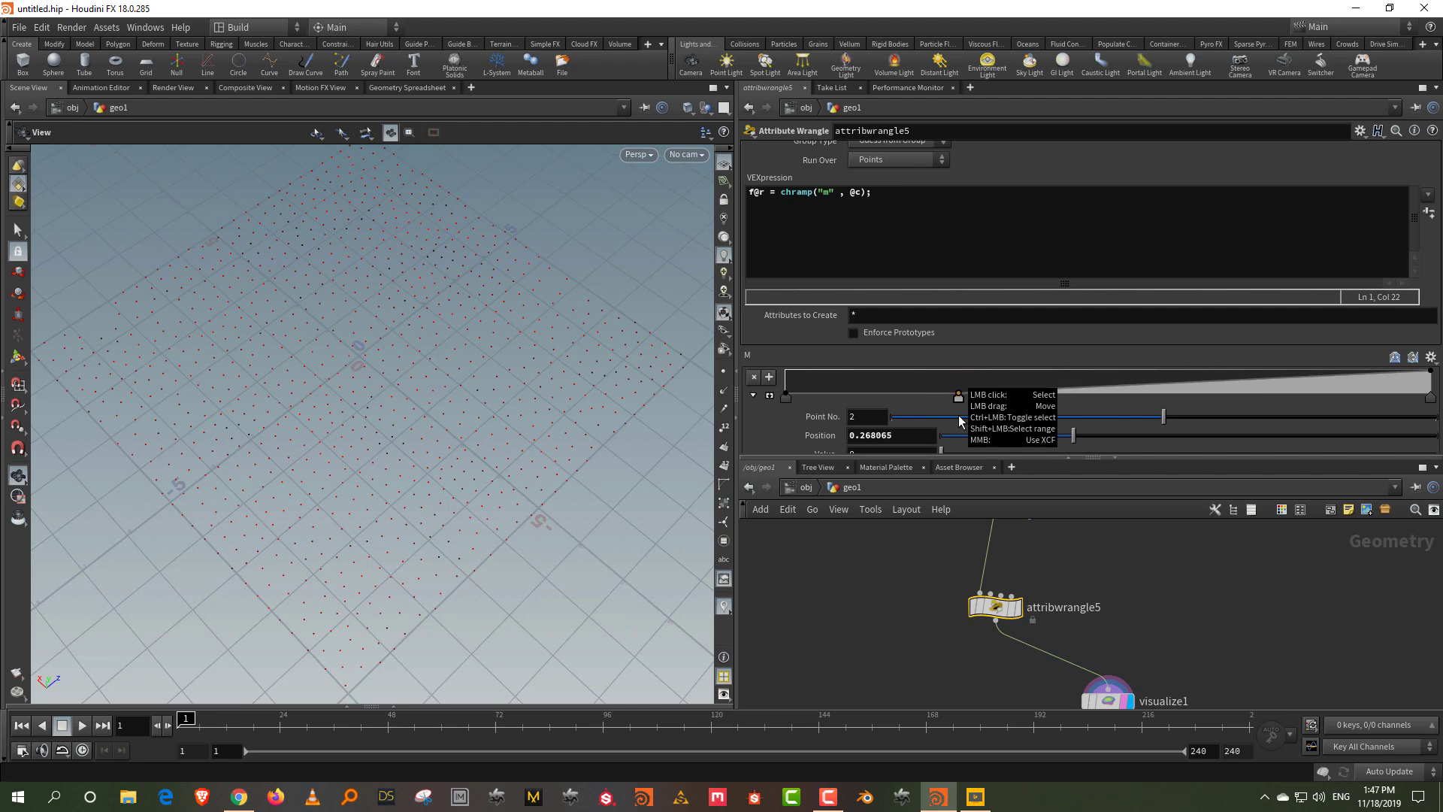
- Add a third point to the M ramp at position about 0.37 and set its value to 0.5
scroll(791, 436, "down", 1)
left_click_drag(1039, 371, 1026, 369)
double_click(861, 439)
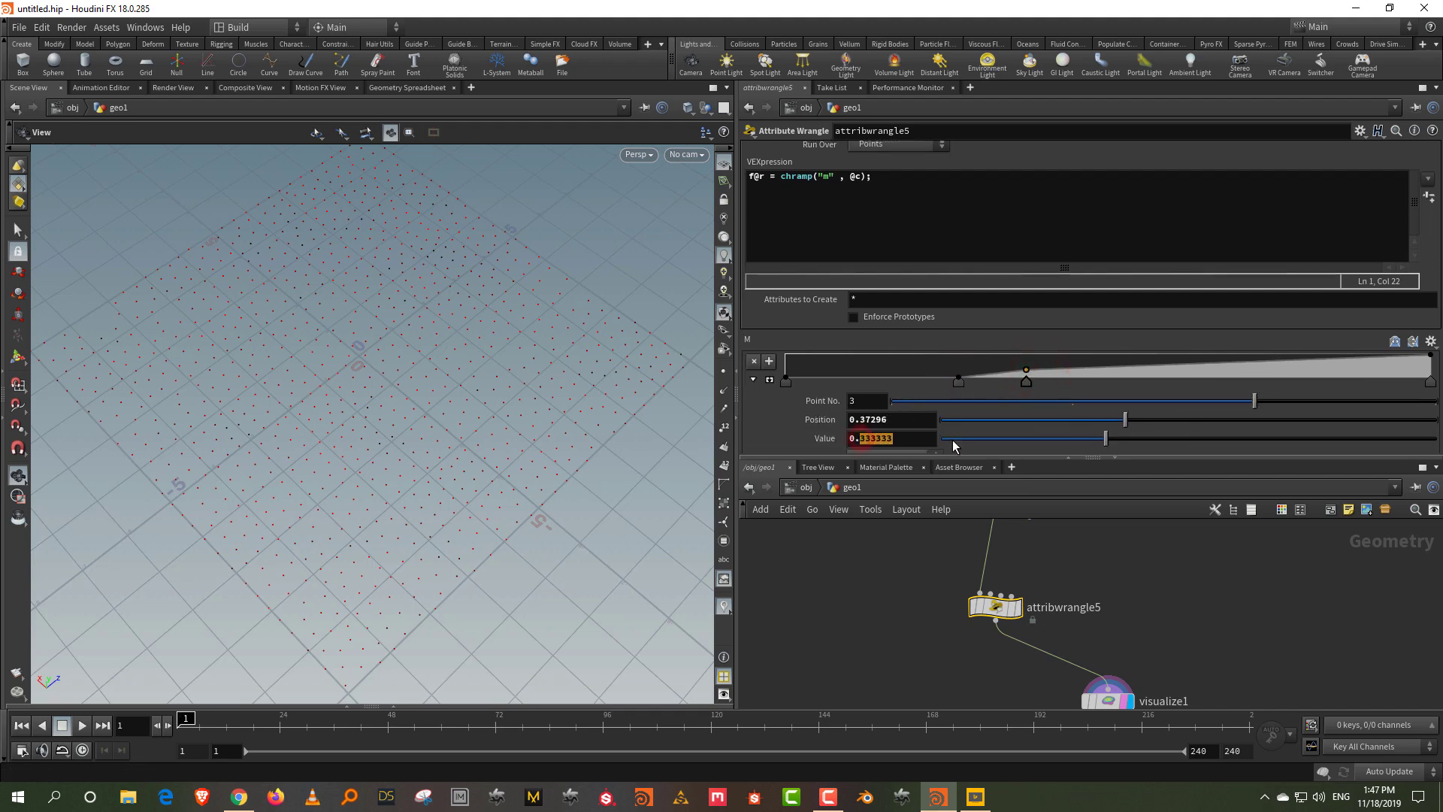
type("0.5")
key("Return")
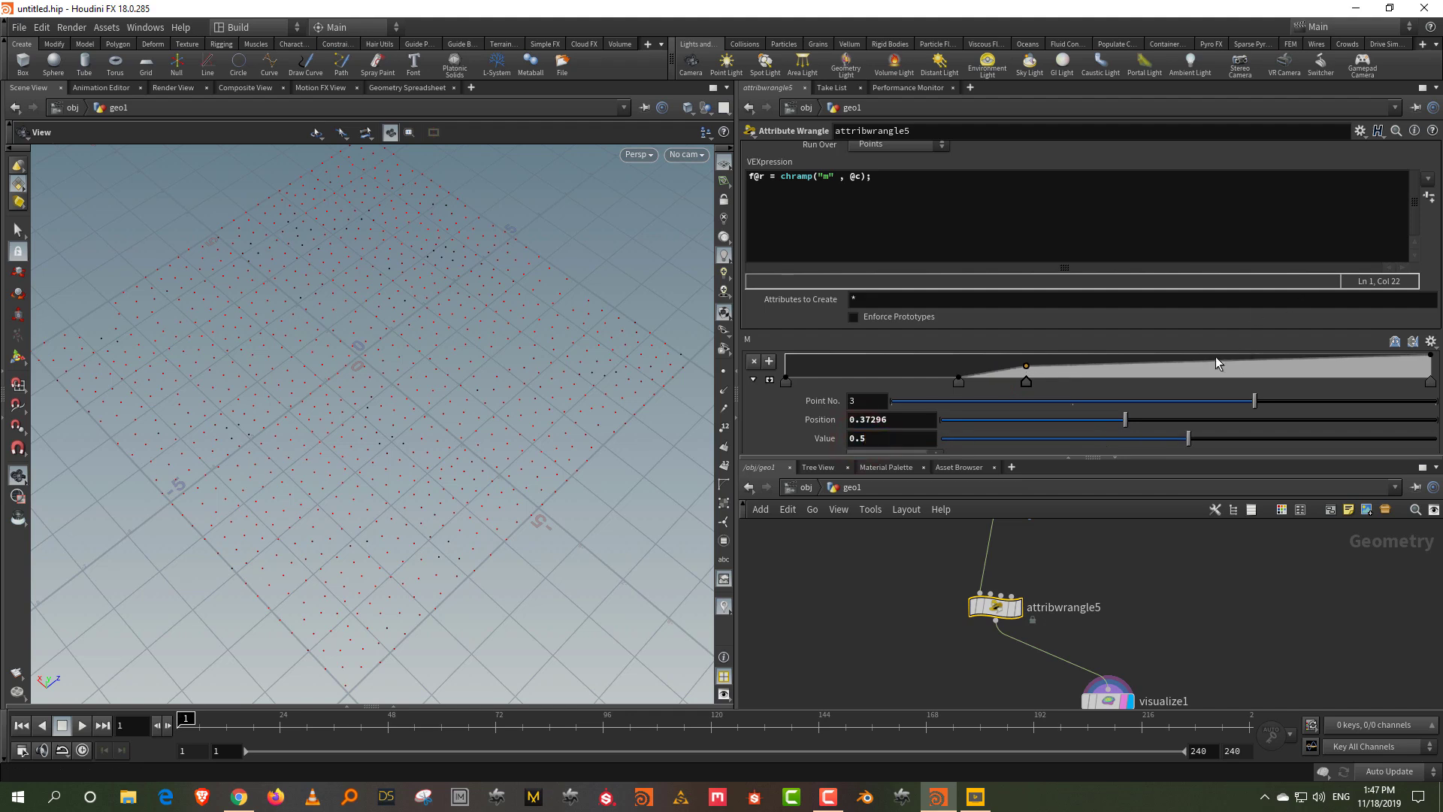
- Add a ramp point at position about 0.6 with value 0.5 and another at about 0.64 with value 1
left_click(1176, 367)
double_click(895, 442)
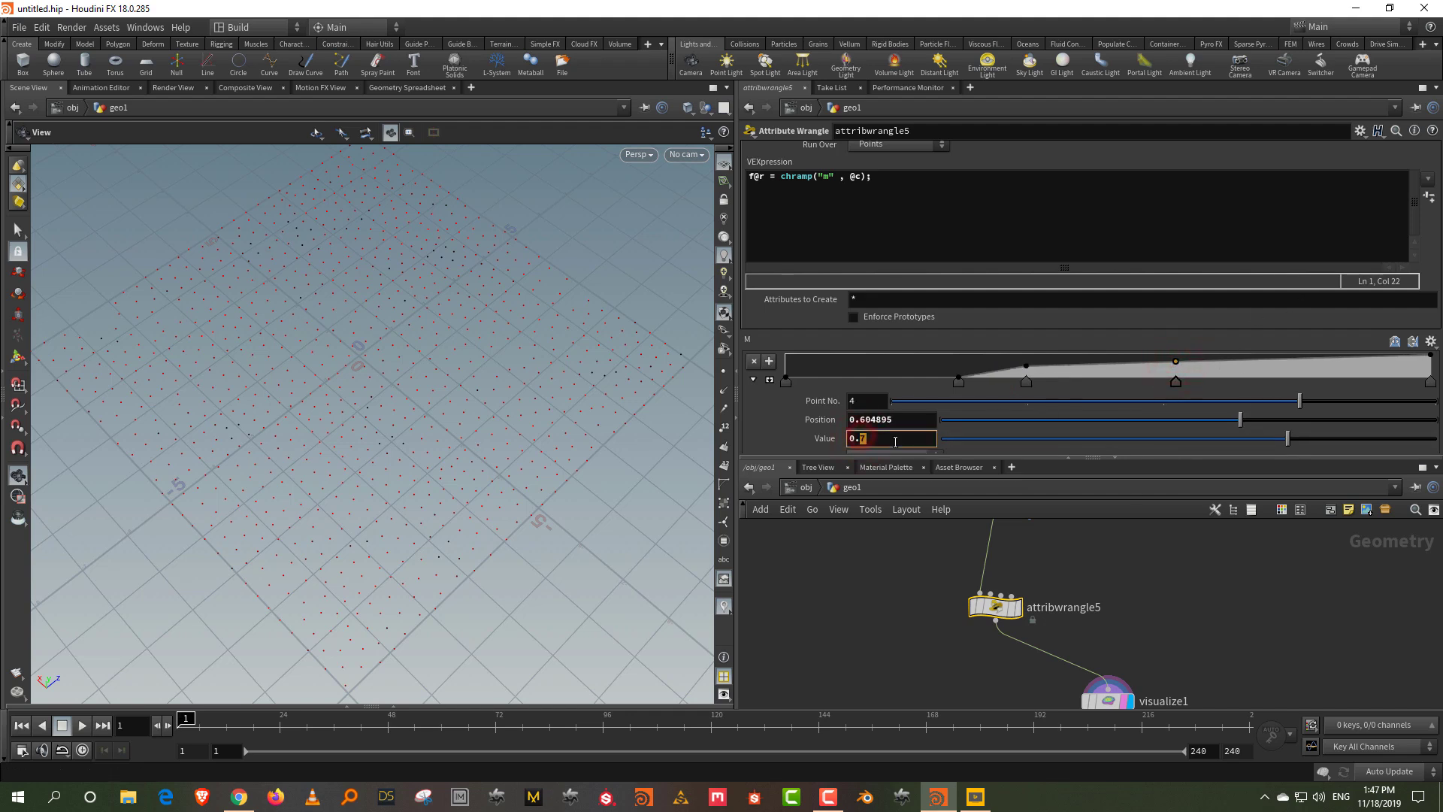
type("5")
key("Return")
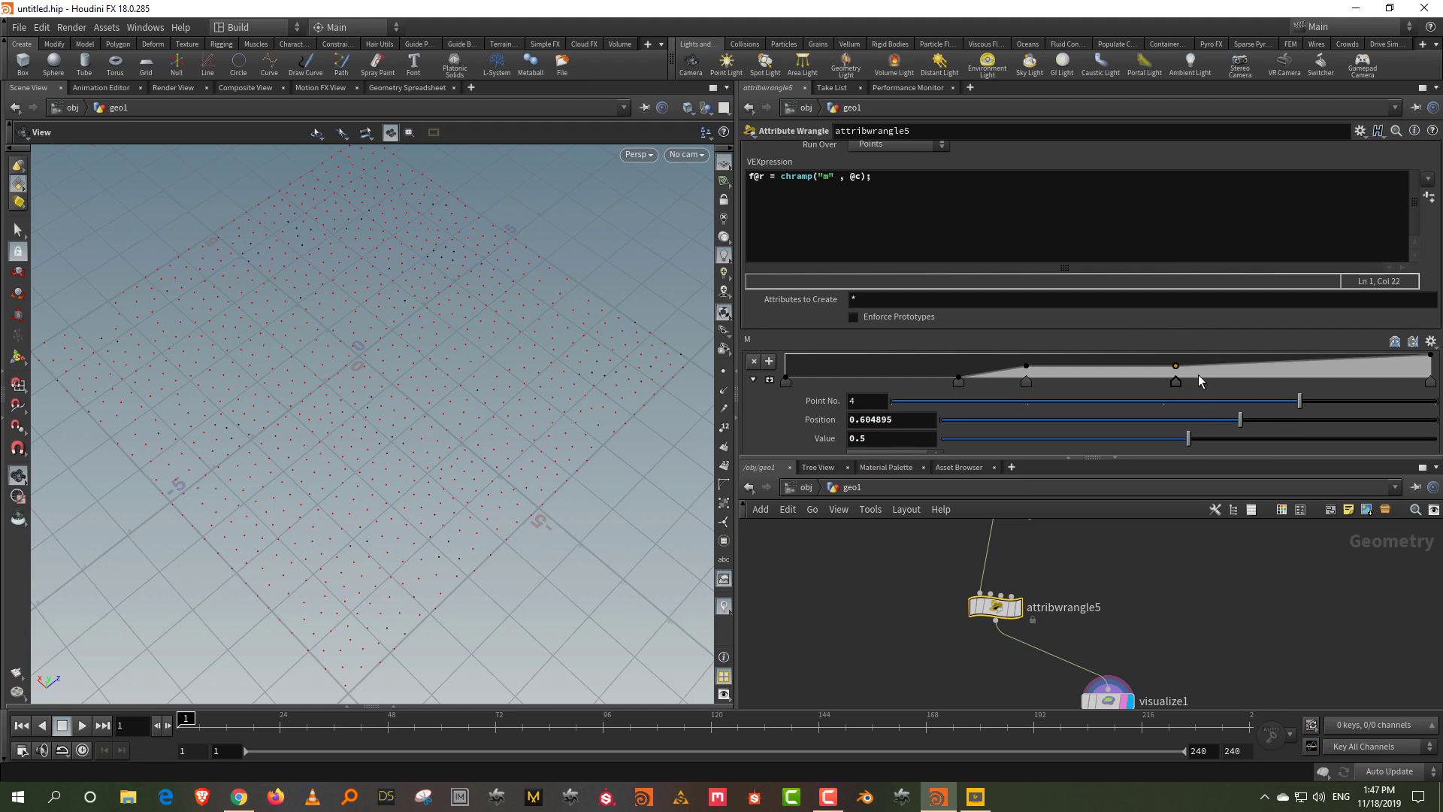
left_click_drag(1198, 367, 1197, 354)
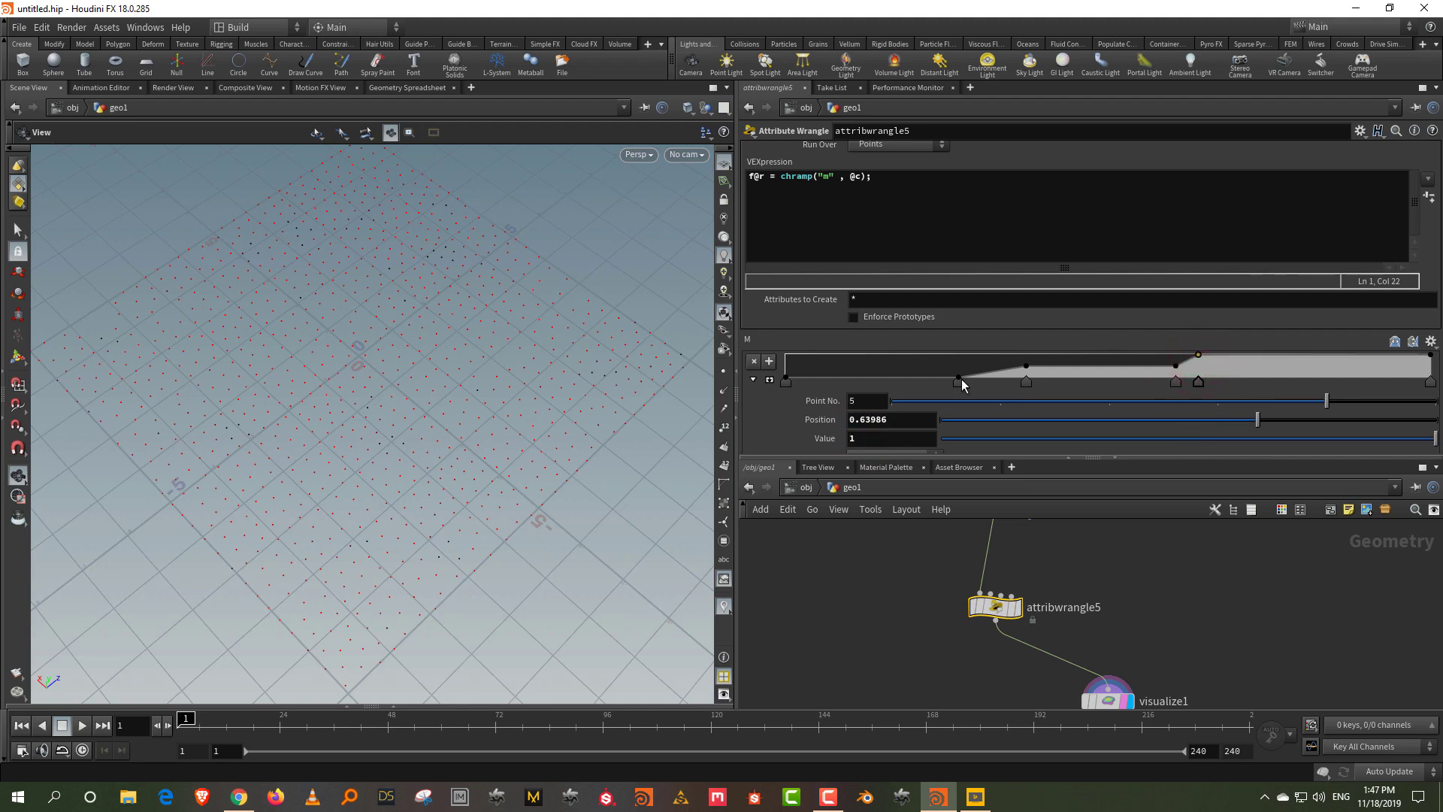
- Sharpen the M ramp into steps by moving its third point to about 0.28 and its fifth to about 0.61
left_click_drag(1027, 383, 964, 379)
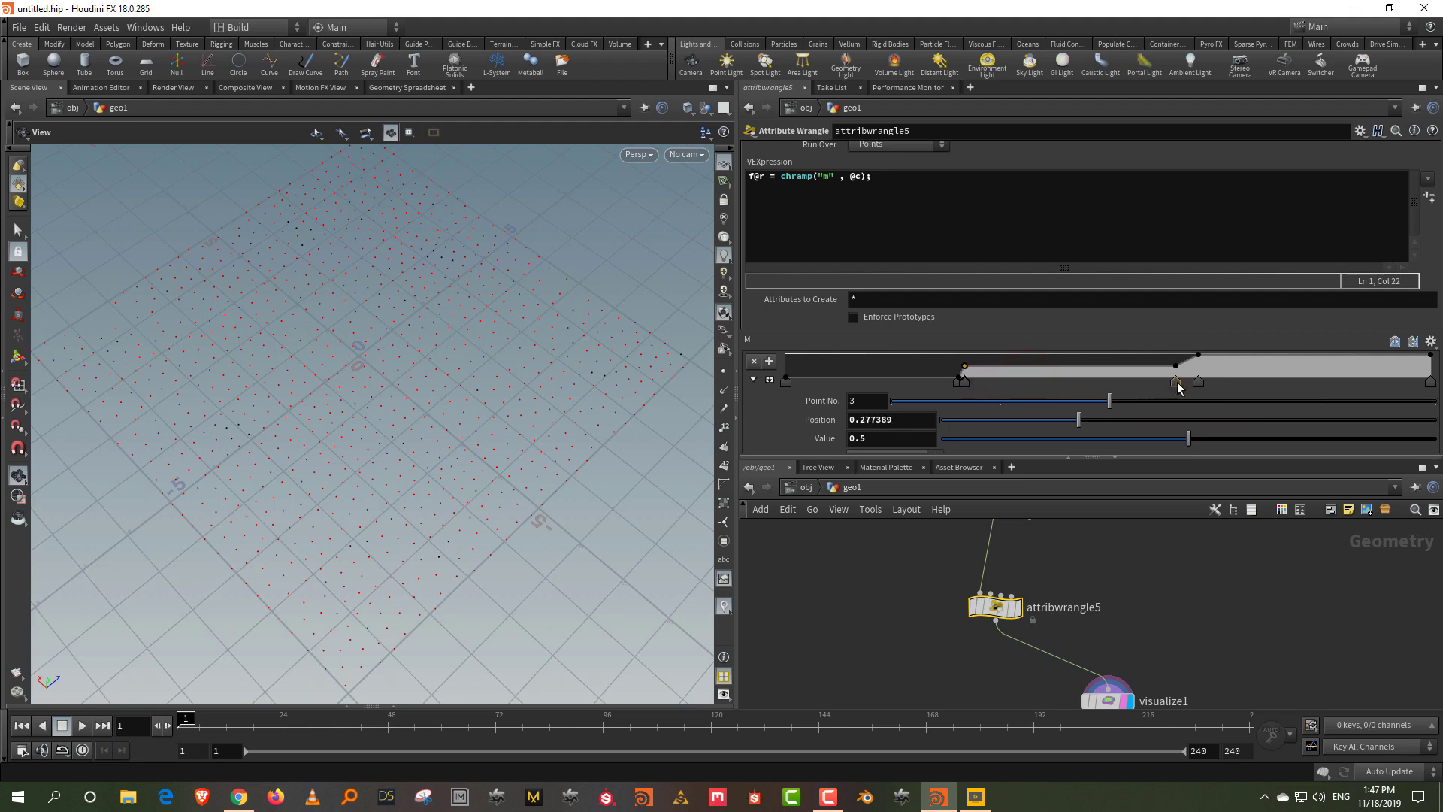
left_click_drag(1198, 382, 1190, 388)
left_click_drag(1182, 387, 1178, 386)
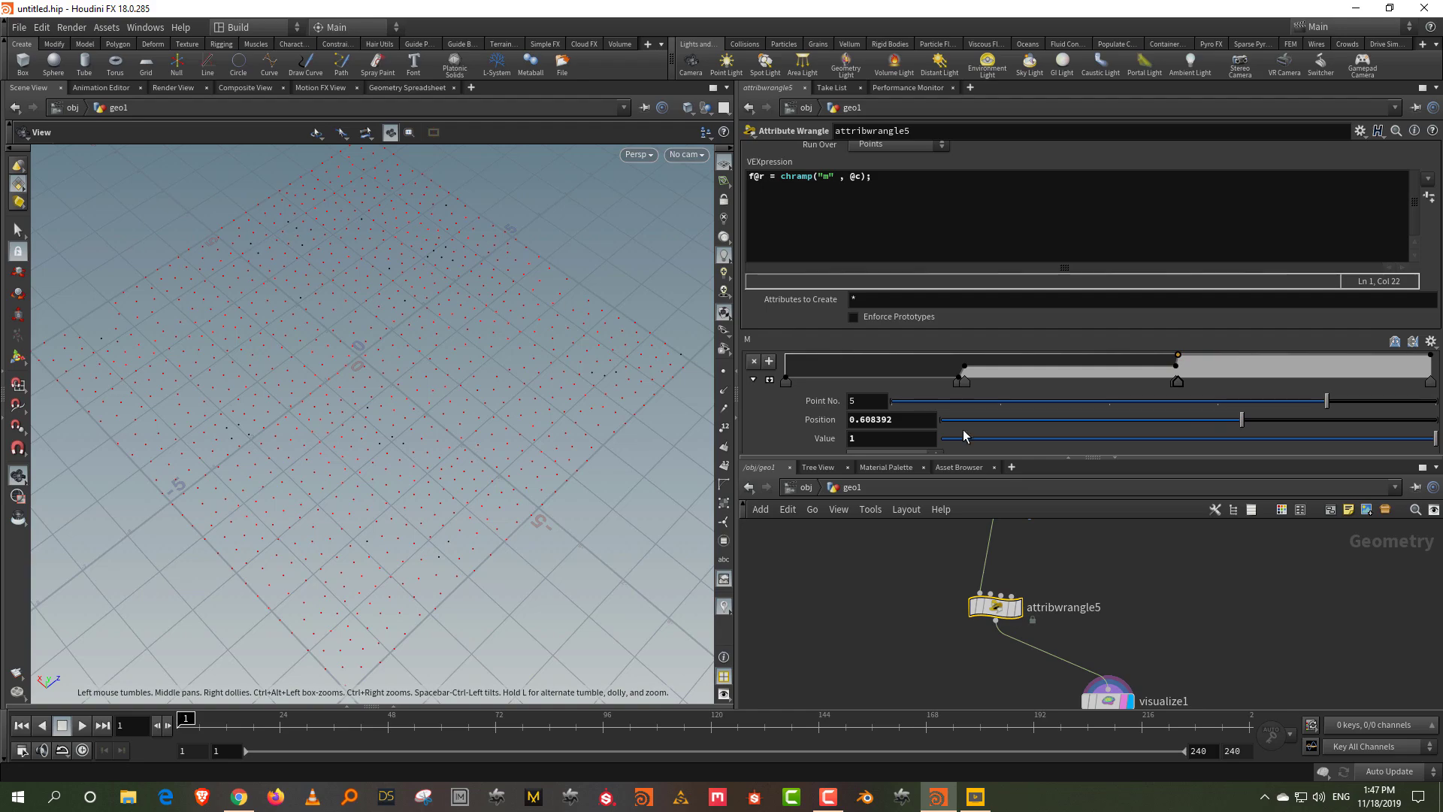
- Set visualize1's type to Marker with the stepped ramp in place and examine the r values across the points
middle_click_drag(1192, 637, 1172, 601)
left_click(1102, 625)
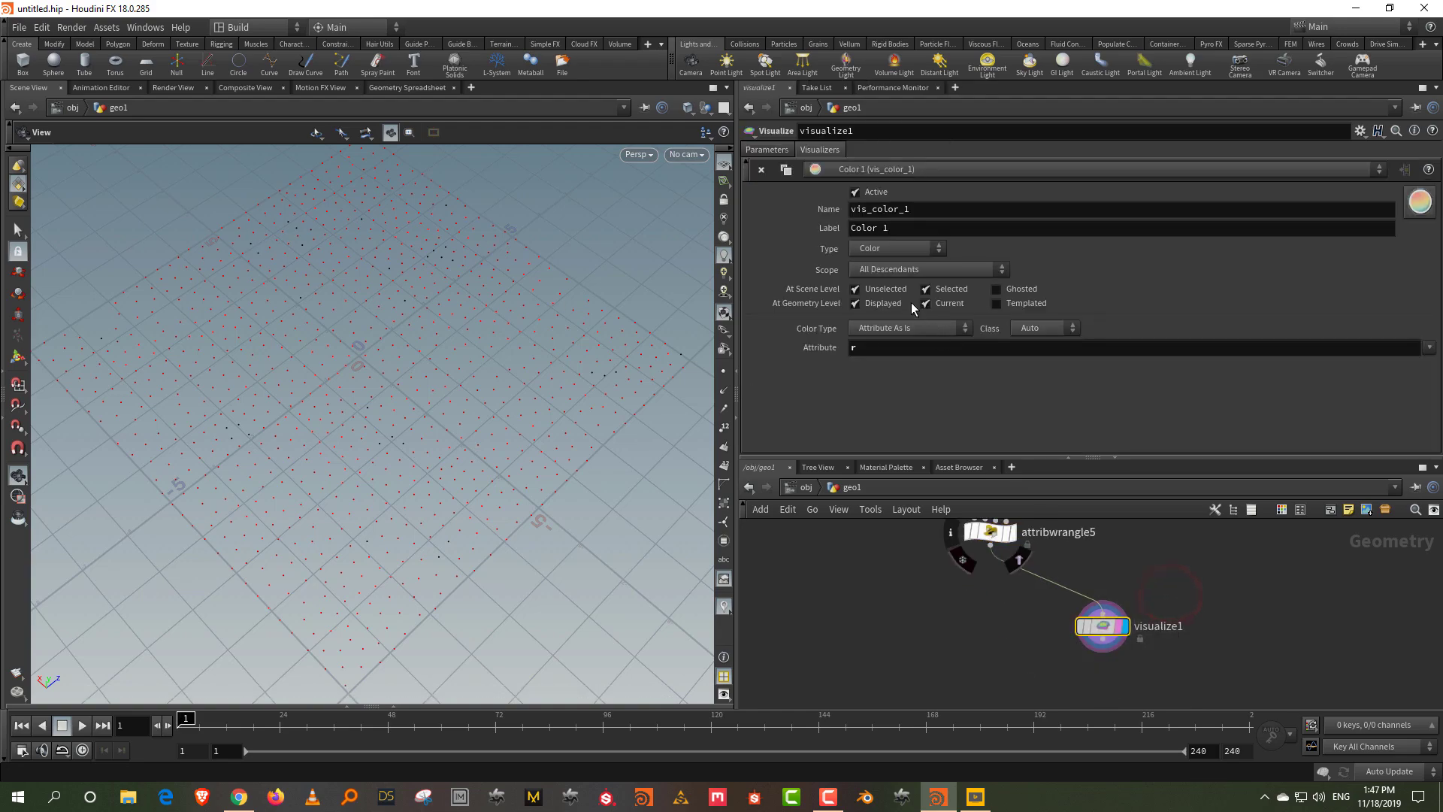
left_click(902, 251)
left_click(900, 263)
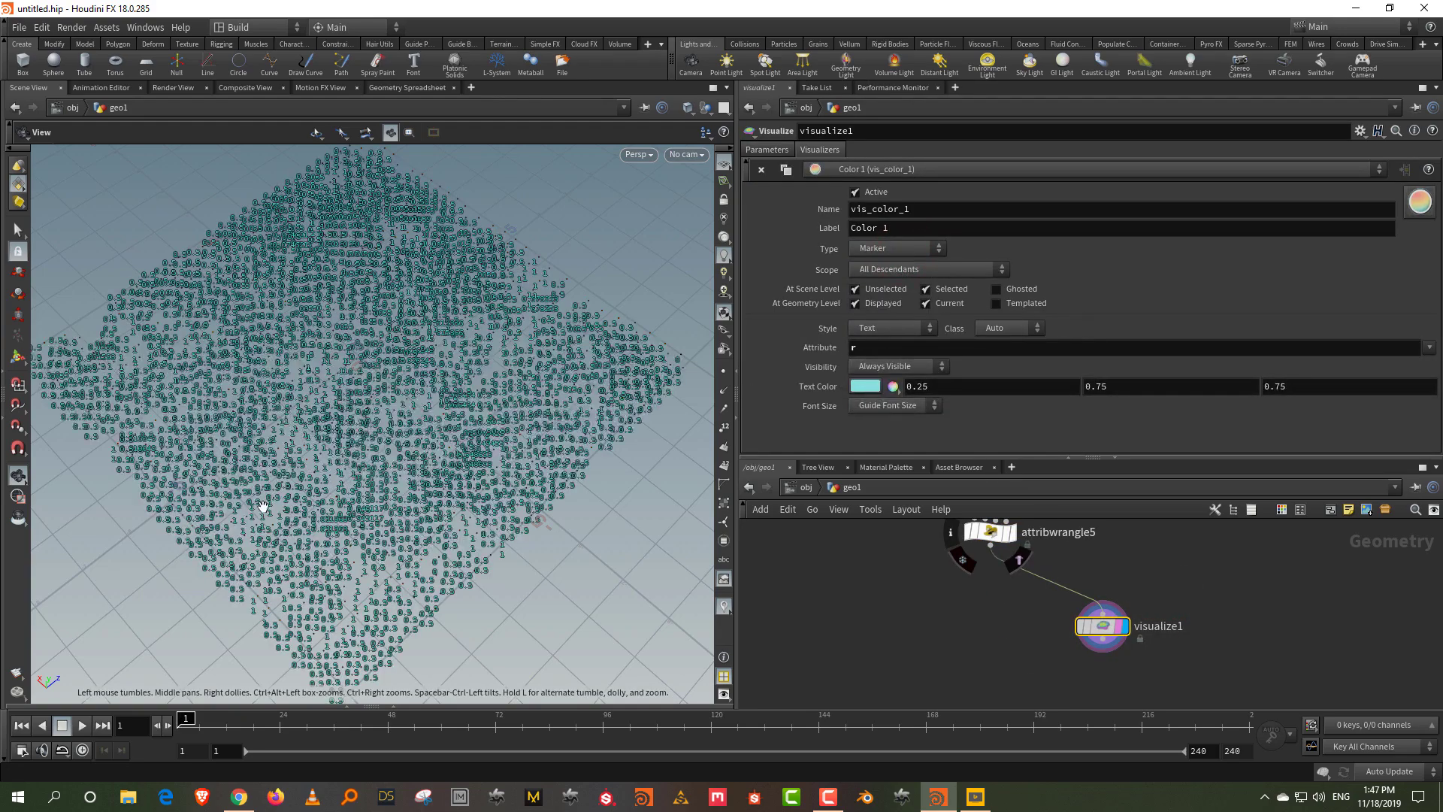
scroll(353, 288, "up", 5)
right_click_drag(353, 288, 357, 274)
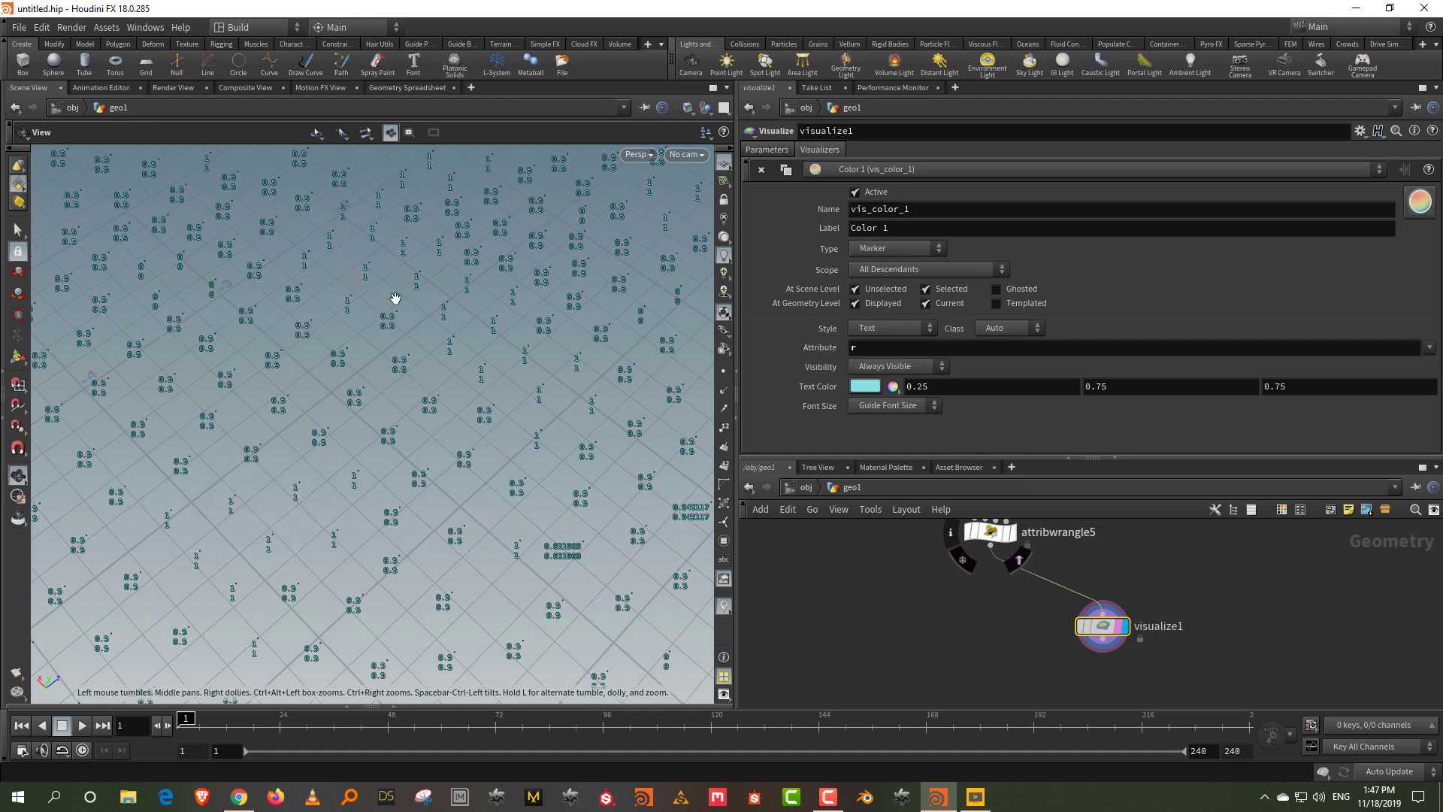
scroll(458, 375, "down", 2)
scroll(466, 398, "down", 2)
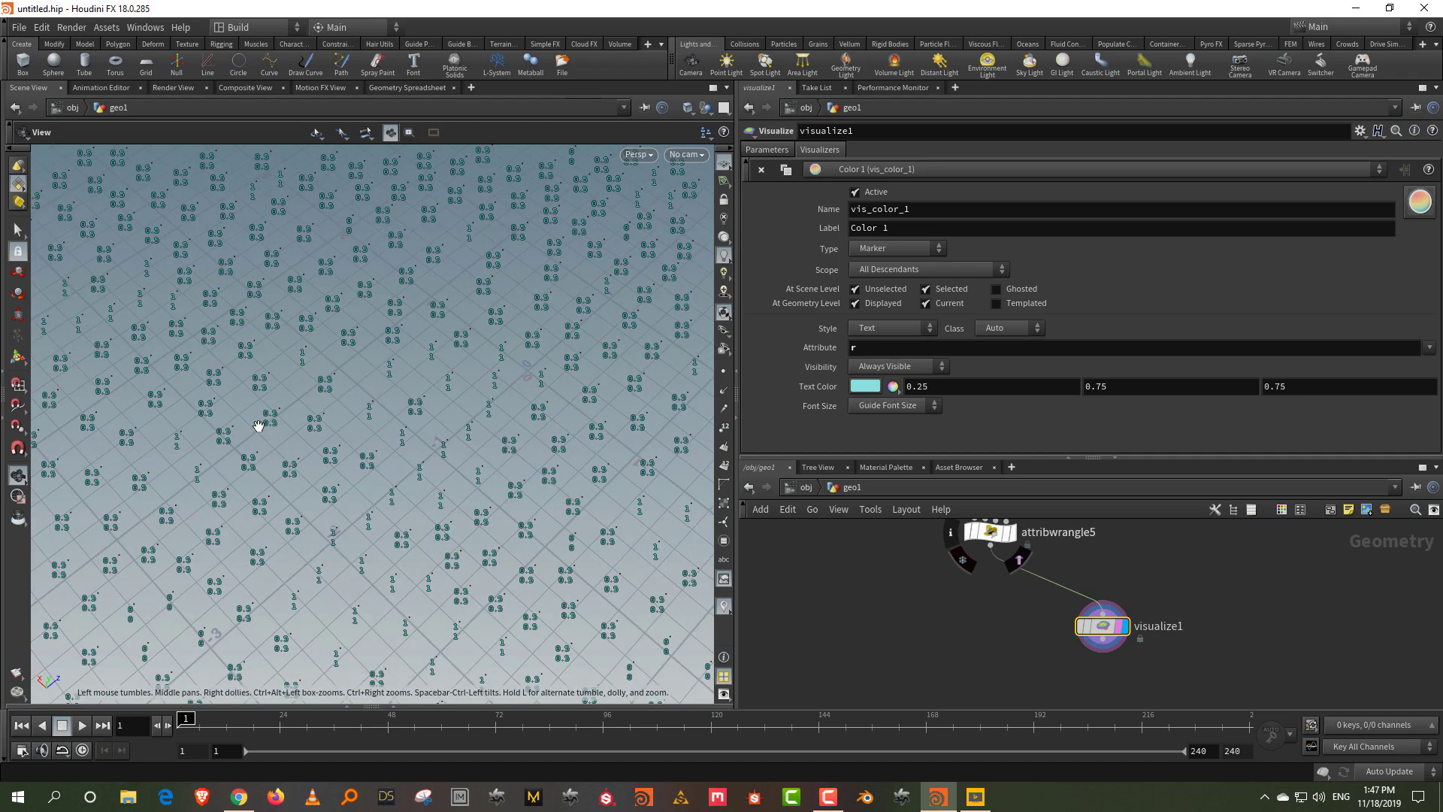
scroll(432, 350, "down", 4)
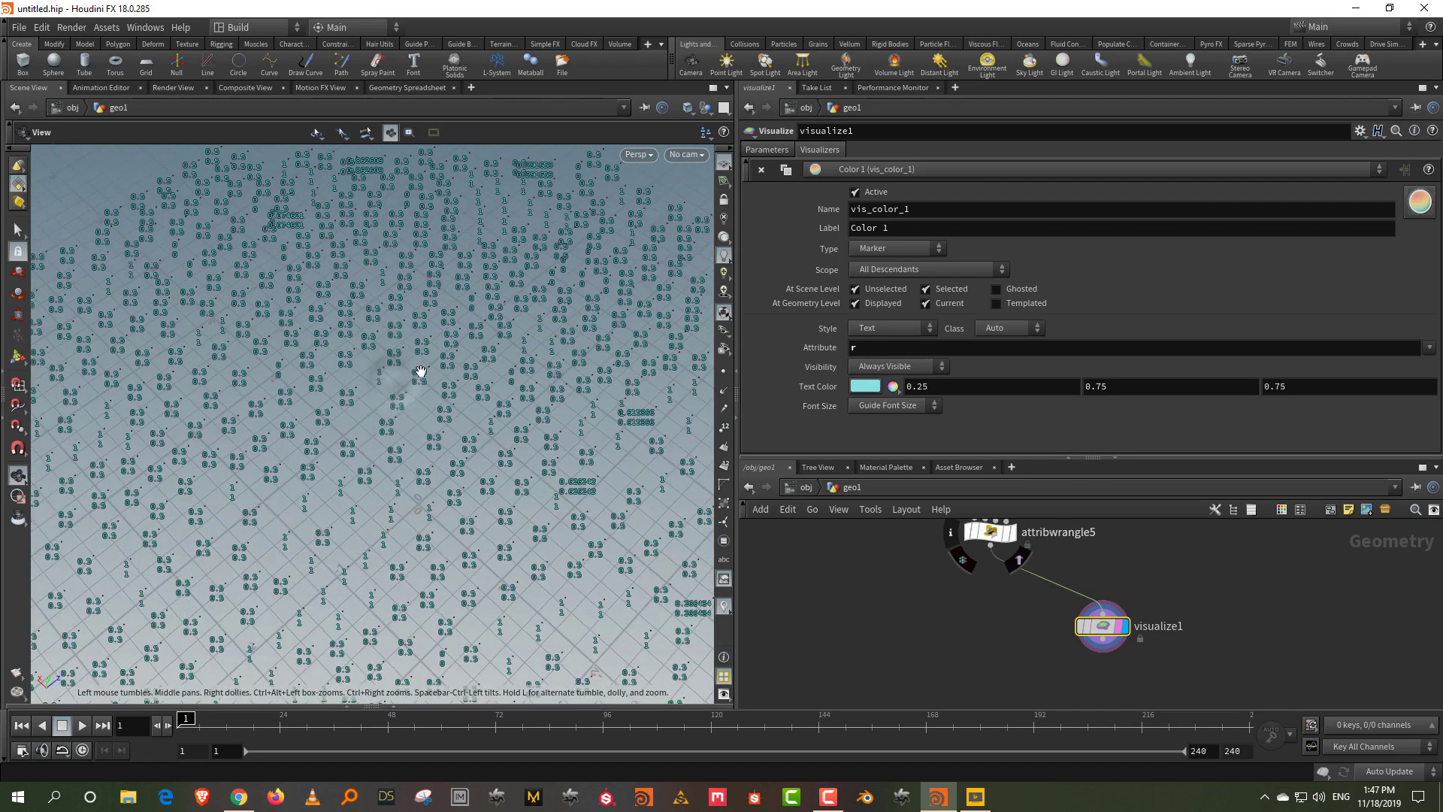
- On attribnoise2, enable Remap Noise and set the remapped minimum to 0
middle_click_drag(487, 348, 380, 475)
middle_click_drag(519, 531, 492, 347)
middle_click_drag(465, 665, 500, 310)
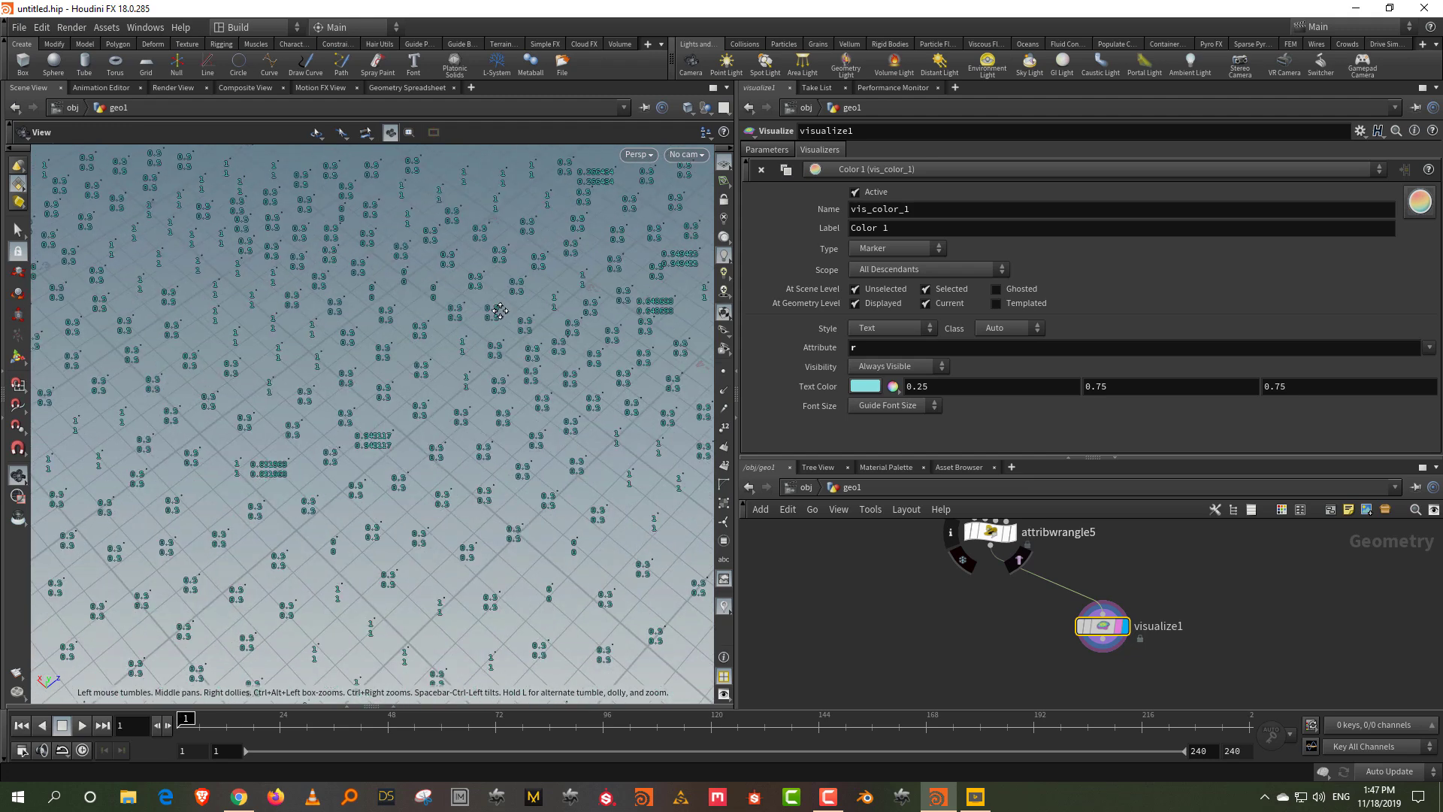
middle_click_drag(1167, 538, 1151, 687)
left_click(990, 571)
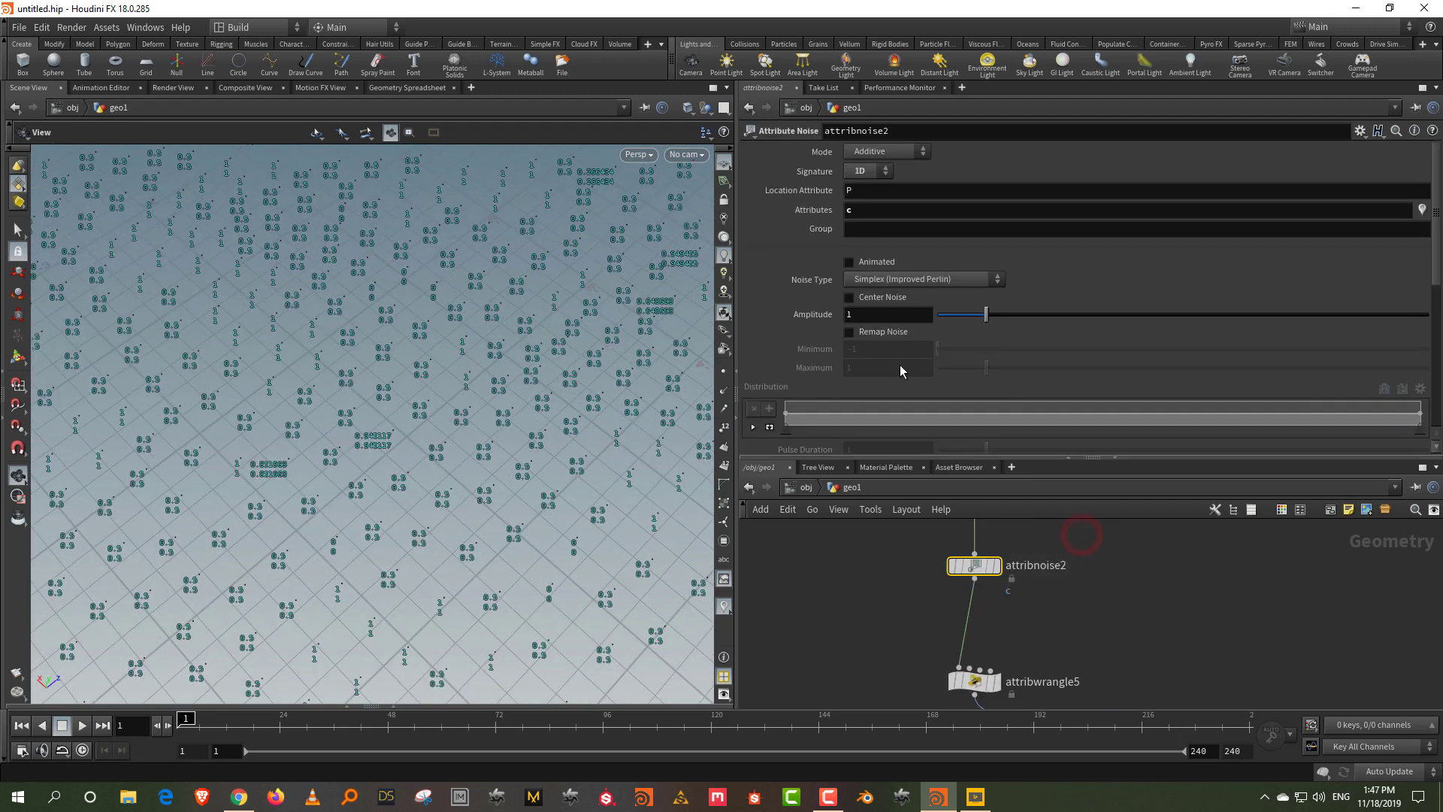
scroll(892, 354, "down", 2)
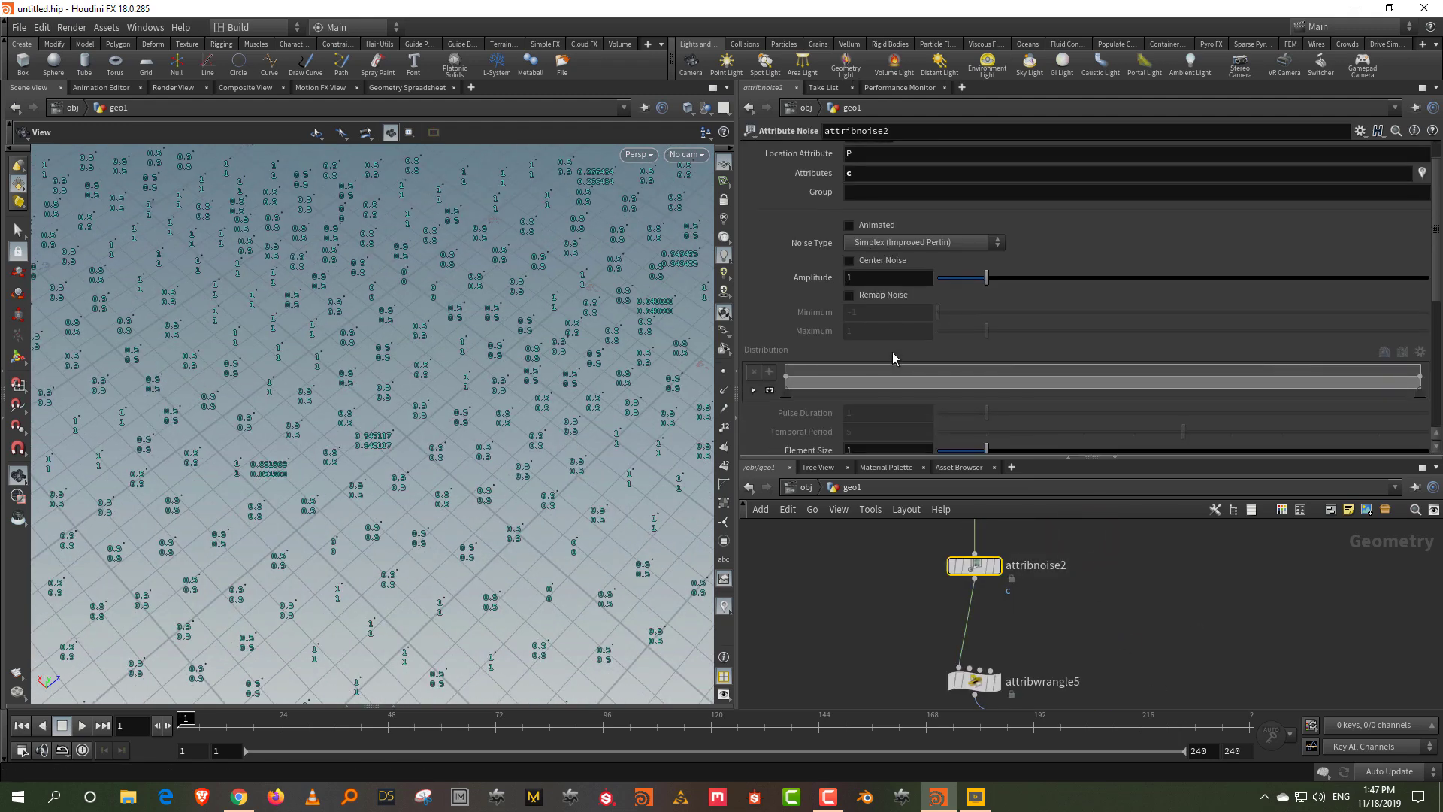
left_click(894, 299)
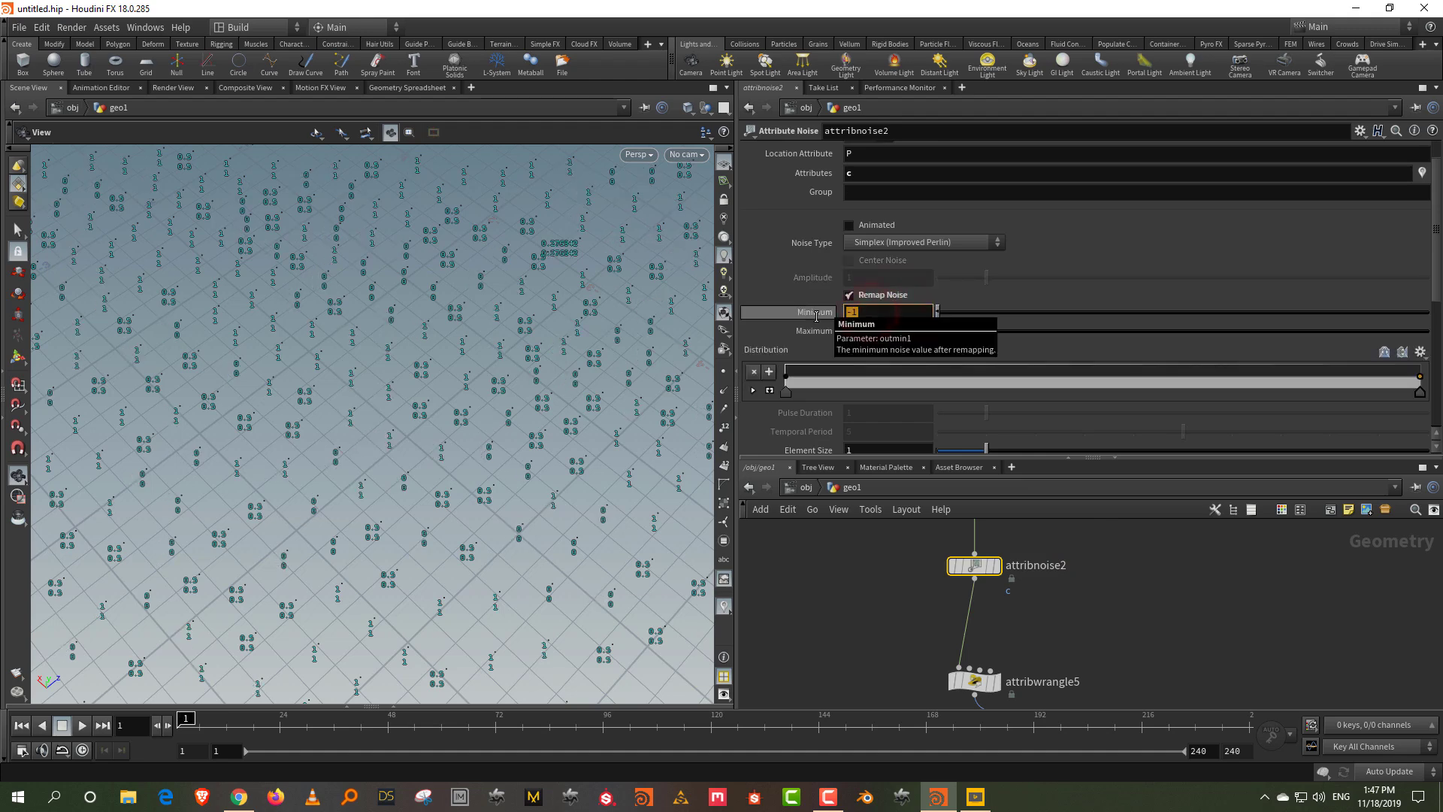
type("0")
key("Return")
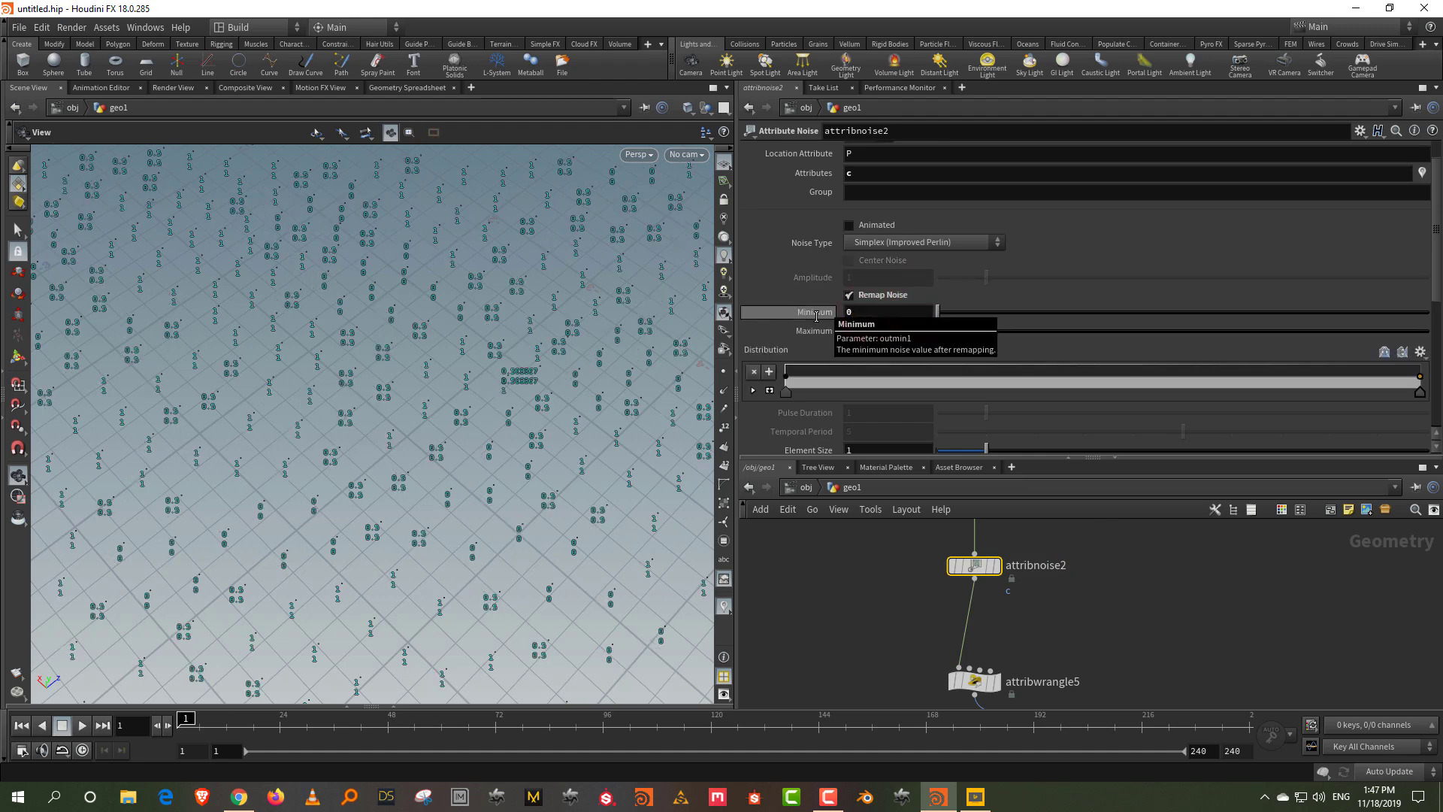
- Try a different remap maximum on attribnoise2, restore its default, and inspect the r values across the grid
right_click_drag(418, 352, 401, 523)
middle_click_drag(438, 341, 427, 391)
right_click_drag(427, 391, 411, 427)
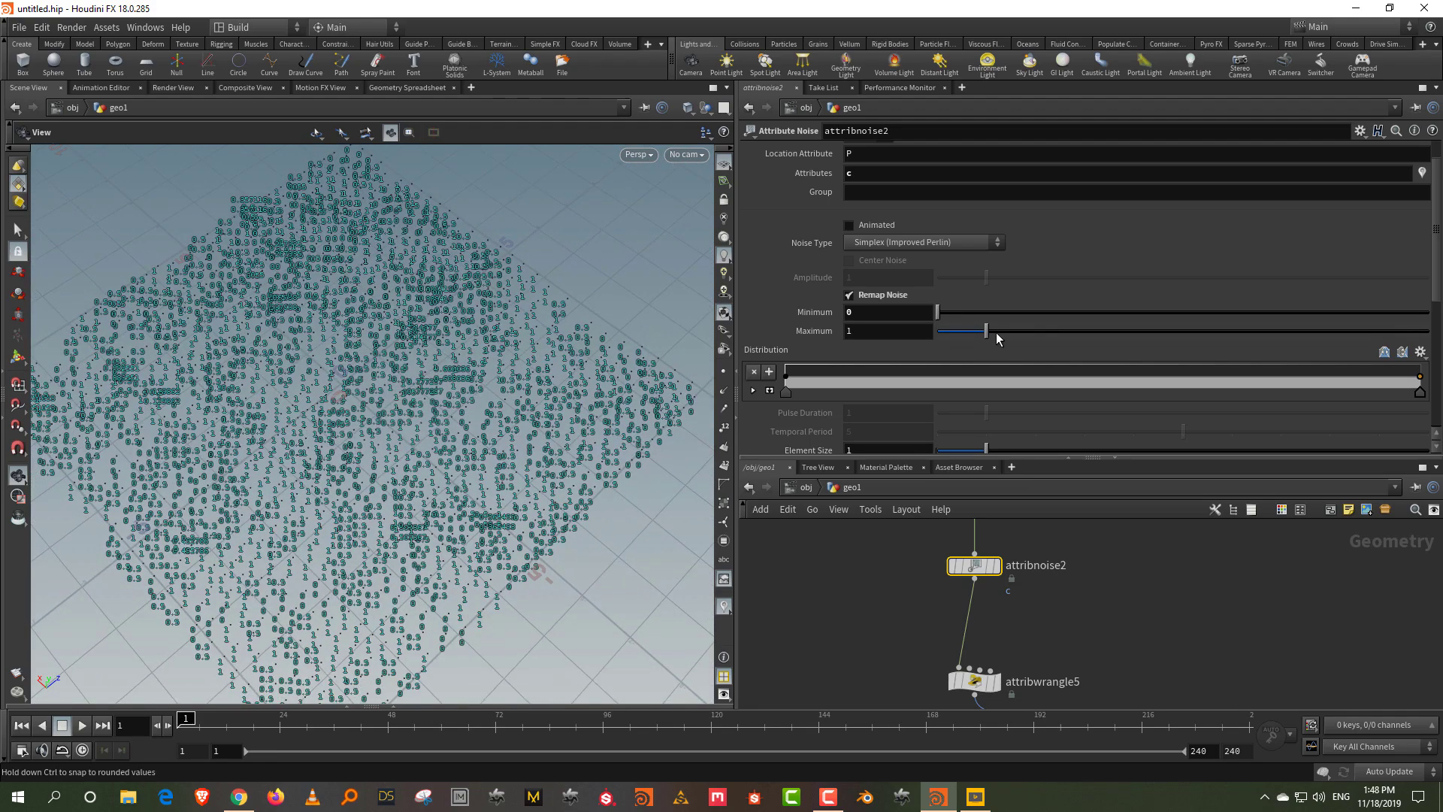
left_click_drag(986, 331, 993, 335)
middle_click(825, 336, "ctrl")
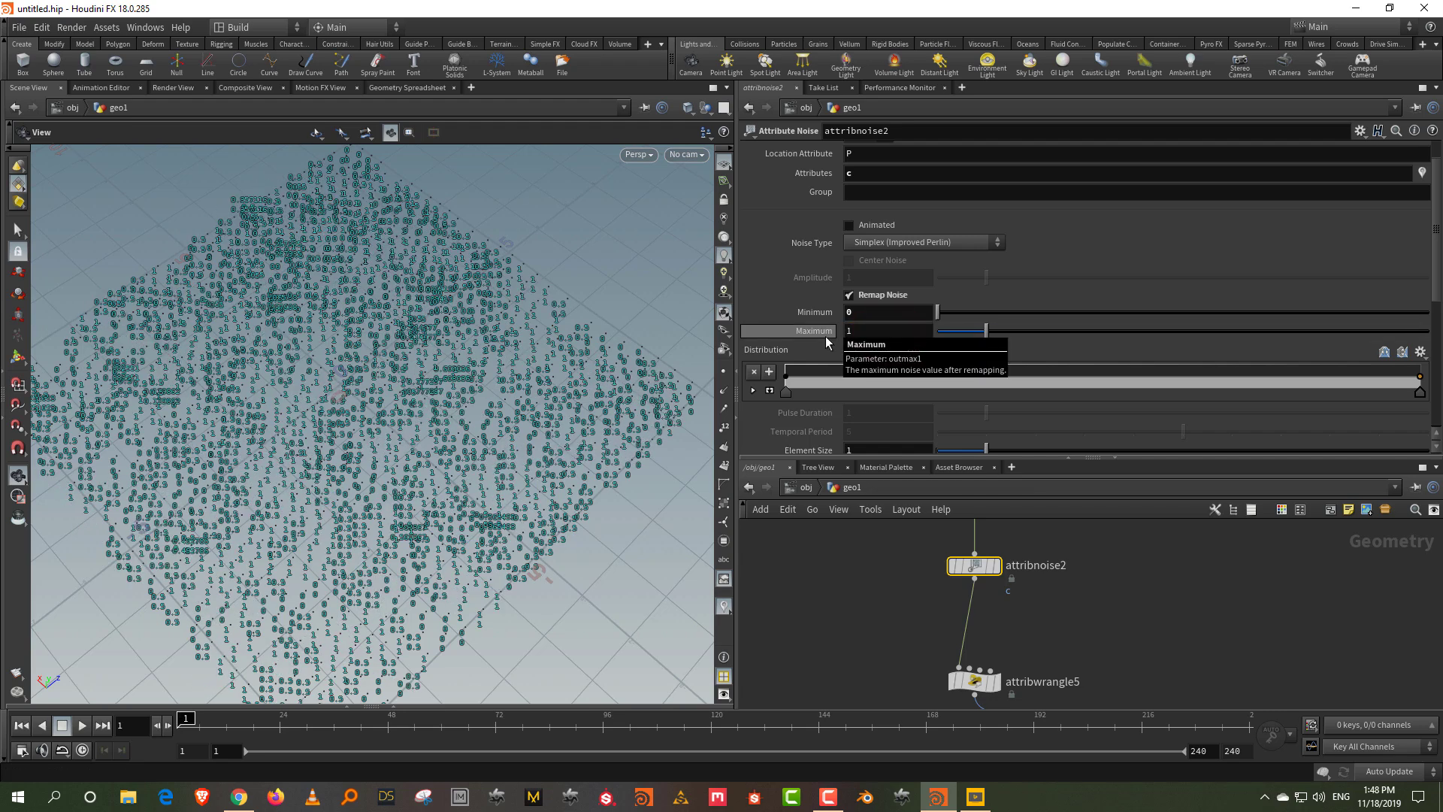
scroll(454, 357, "up", 5)
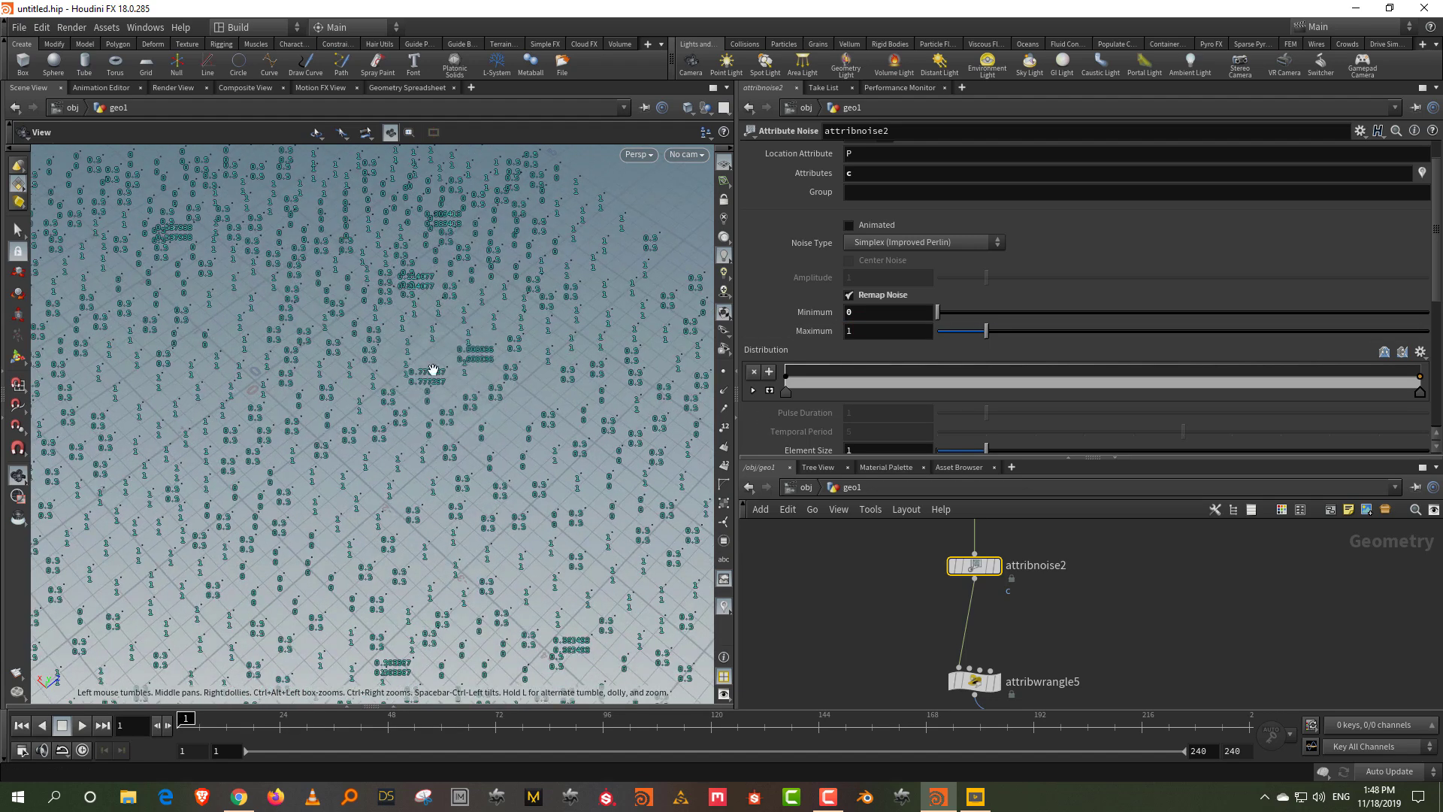
- Delete the intermediate points of the M ramp on attribwrangle5, keeping only the first and last points
middle_click_drag(1099, 666, 1070, 529)
left_click_drag(1138, 607, 1007, 676)
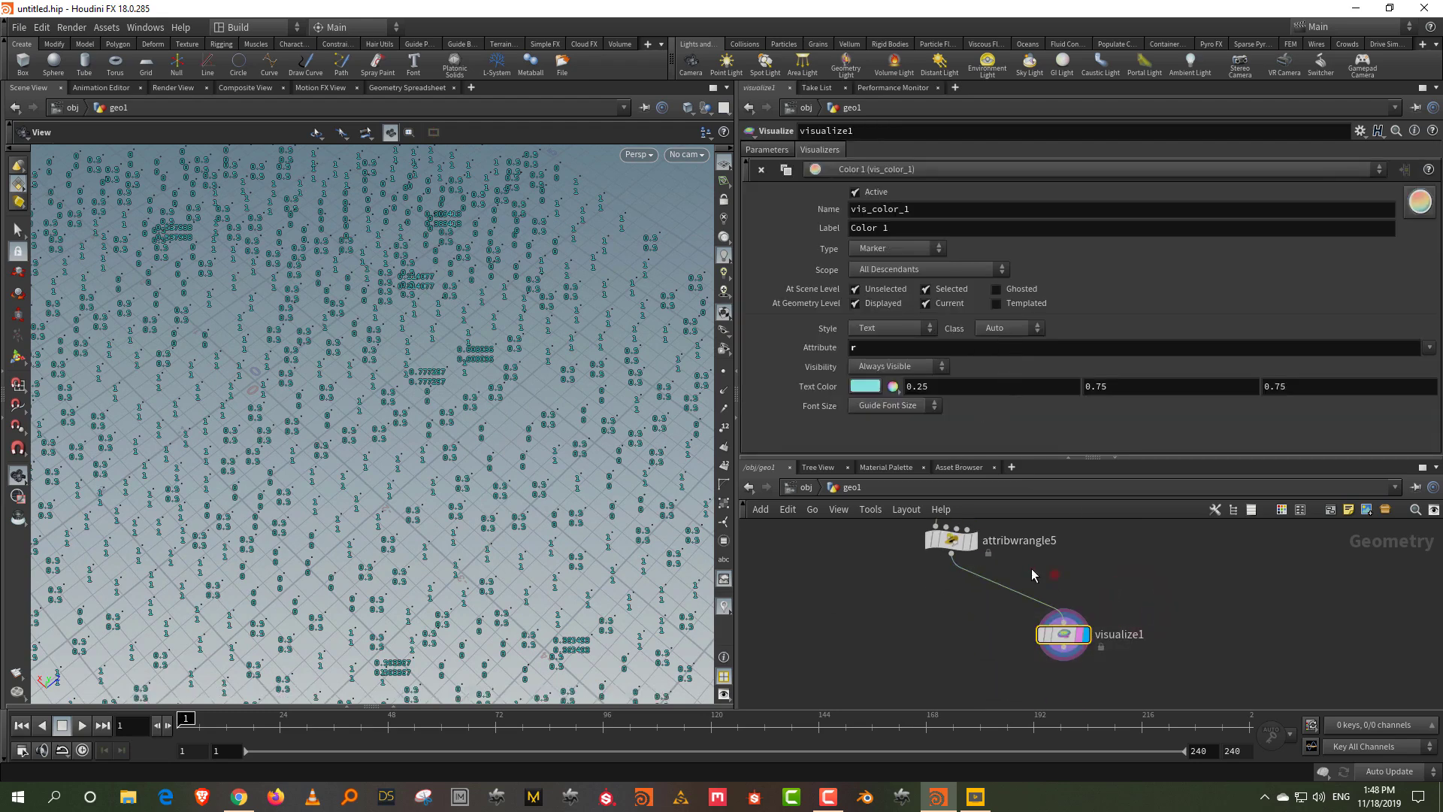
left_click(950, 539)
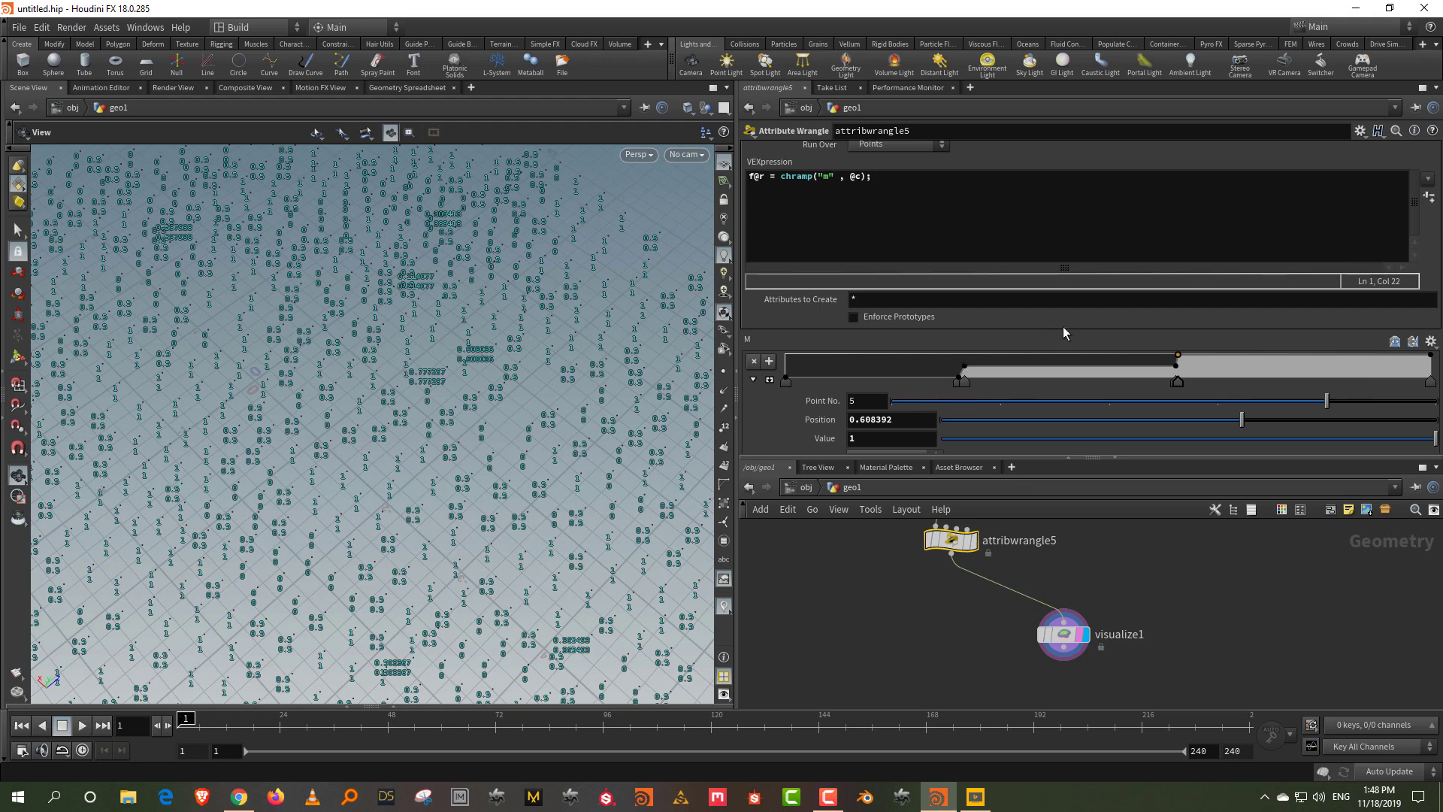
scroll(1063, 326, "down", 1)
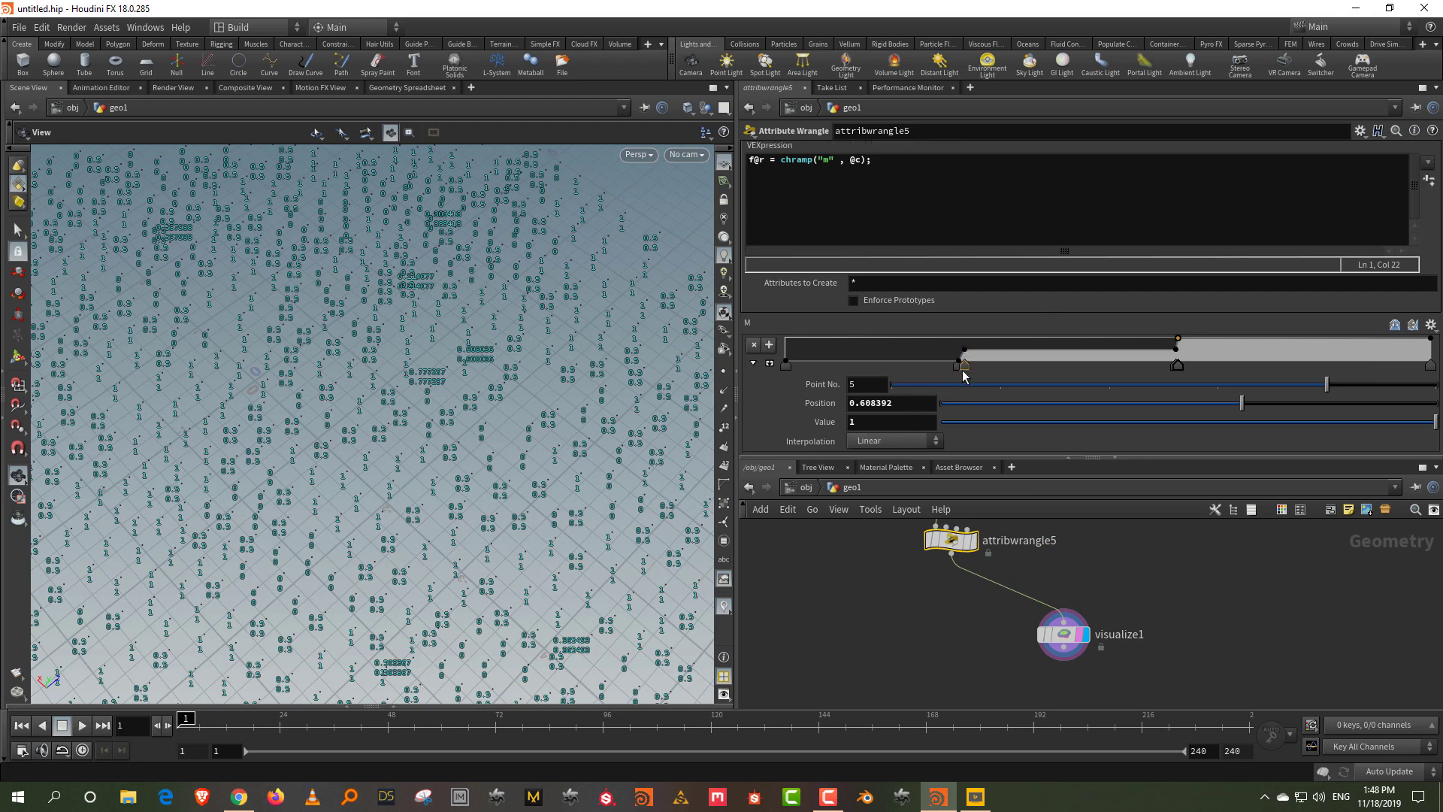
left_click_drag(958, 371, 975, 442)
left_click_drag(1176, 368, 1169, 412)
left_click_drag(958, 367, 955, 415)
- Set the first M ramp point's interpolation to Constant and give the second point position about 0.25 and value 0.5
left_click(785, 364)
left_click(893, 440)
left_click(886, 442)
left_click_drag(1430, 366, 945, 376)
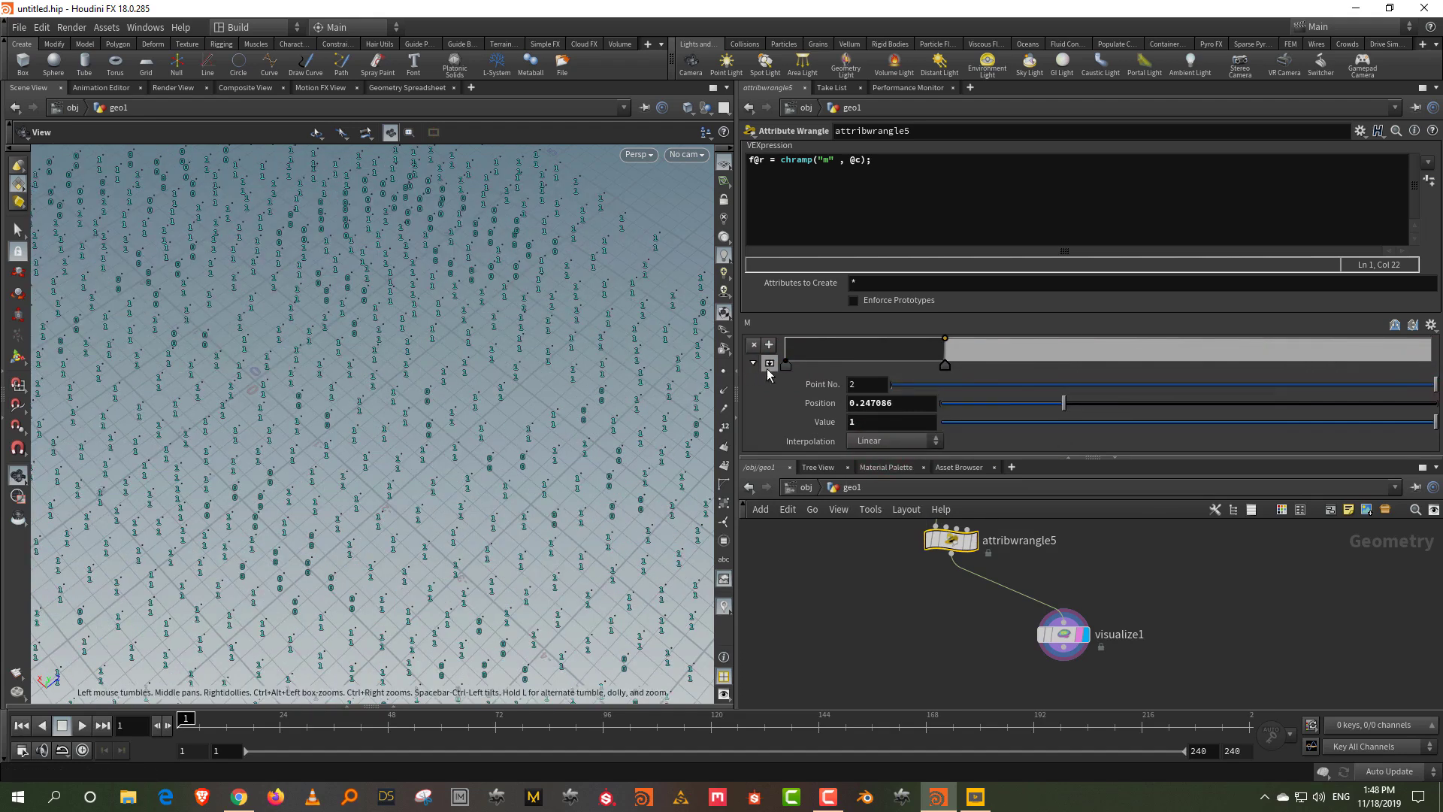
left_click(887, 422)
type("0.5")
key("Return")
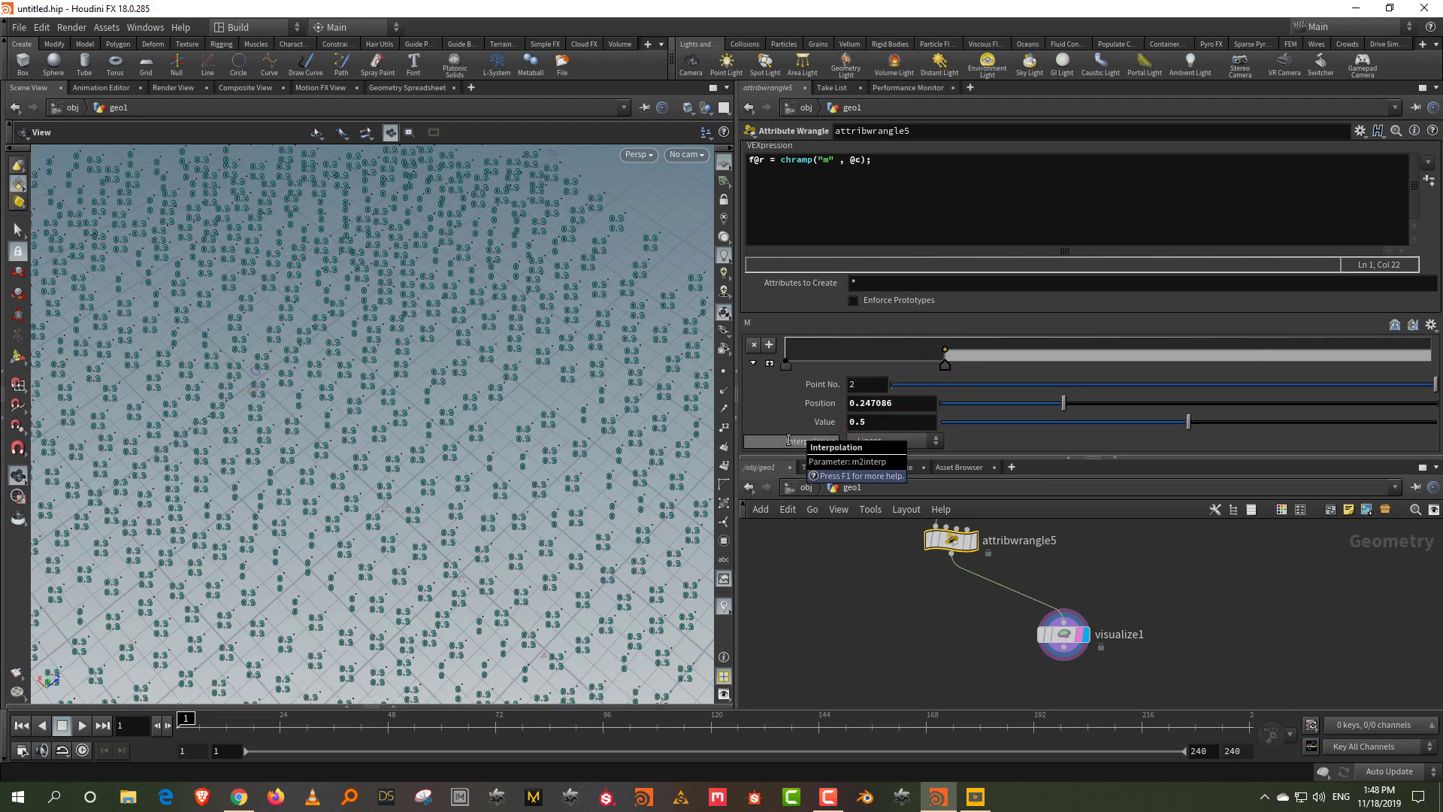
- Add a third M ramp point at about 0.56 with value 1 and set the second point's interpolation to Constant
left_click_drag(1184, 347, 1147, 330)
left_click(944, 365)
left_click(906, 441)
left_click(900, 456)
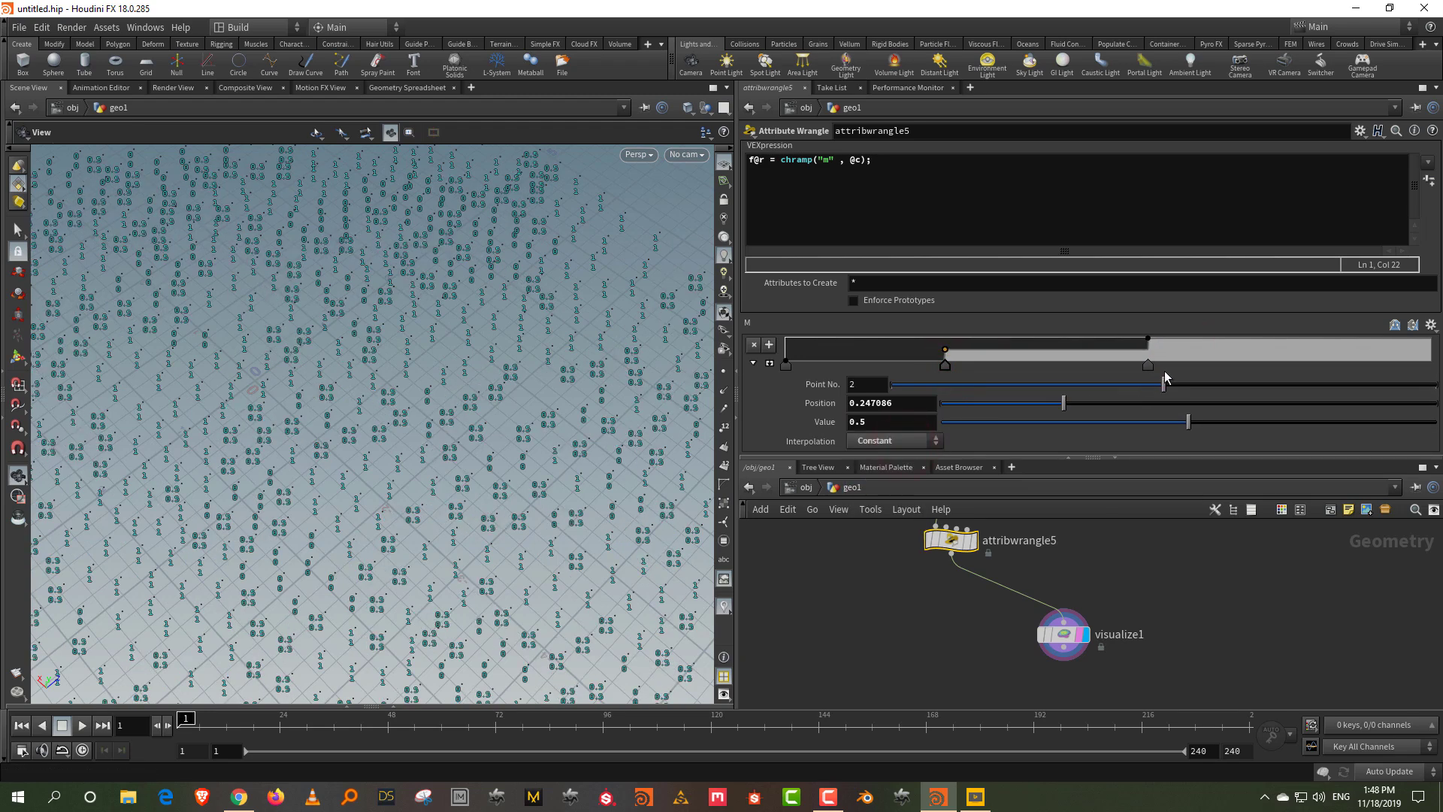
- Balance the M ramp steps by moving the second point to about 0.29 and the third to about 0.67
left_click_drag(1147, 365, 1120, 366)
mouse_move(599, 418)
left_mouse_down()
mouse_move(306, 466)
mouse_move(409, 348)
mouse_move(385, 368)
left_mouse_up()
mouse_move(945, 366)
left_mouse_down()
mouse_move(986, 366)
mouse_move(972, 366)
left_mouse_up()
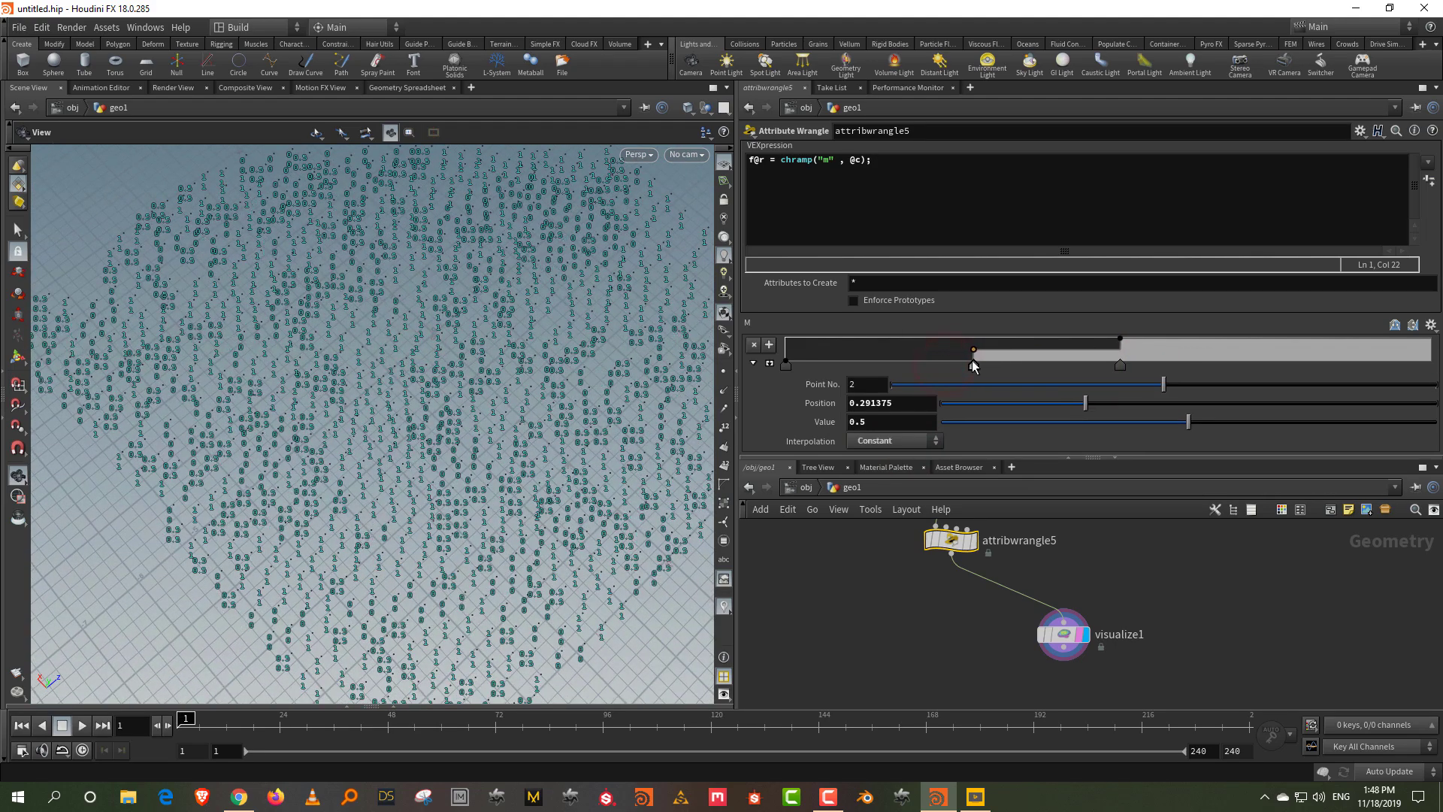
left_click_drag(1119, 366, 1214, 365)
left_click_drag(412, 436, 669, 406)
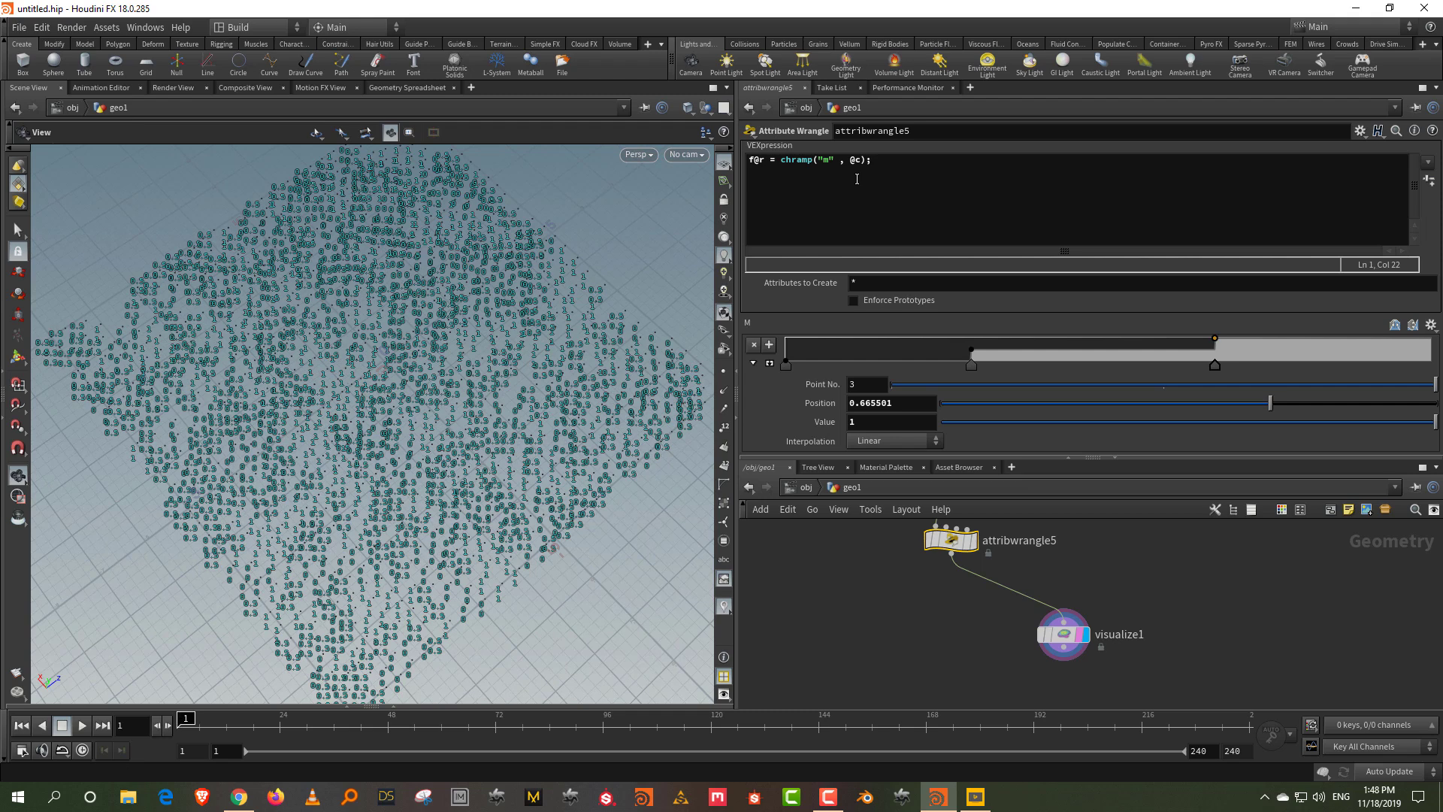
- Add the line i@variant = fit01(@r , 0 ,2); below the chramp line in attribwrangle5's VEXpression
left_click(879, 157)
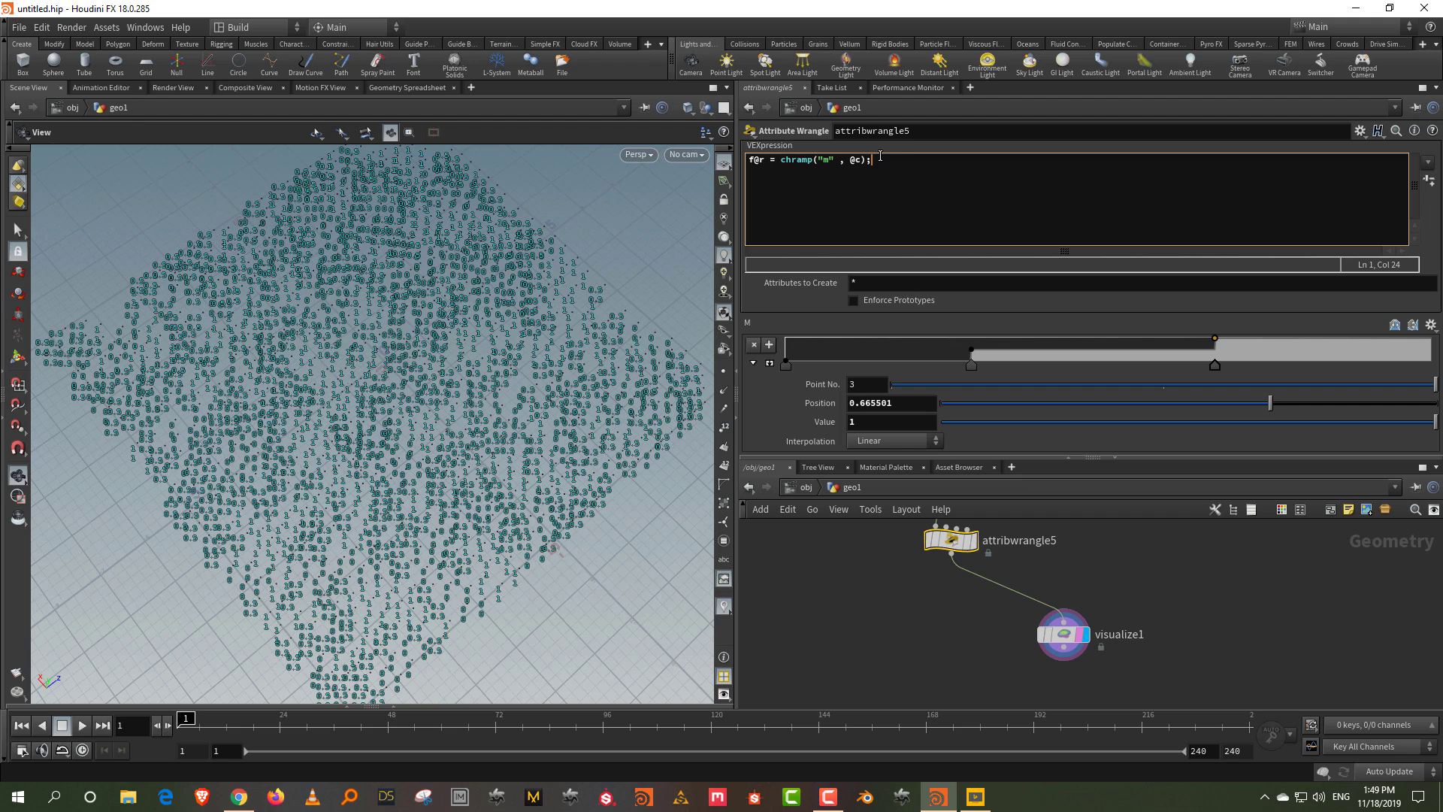
key("Return")
type("i")
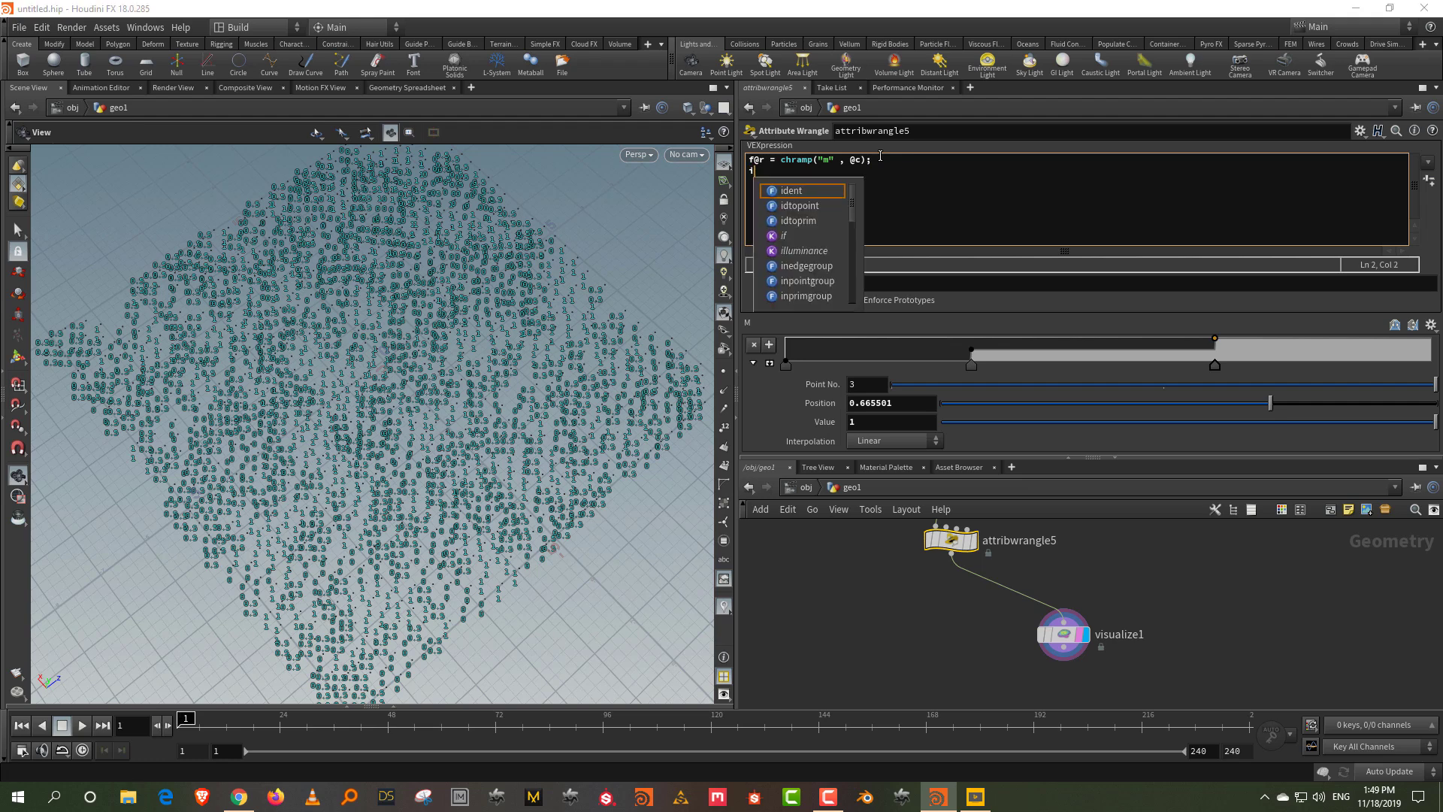
type("@")
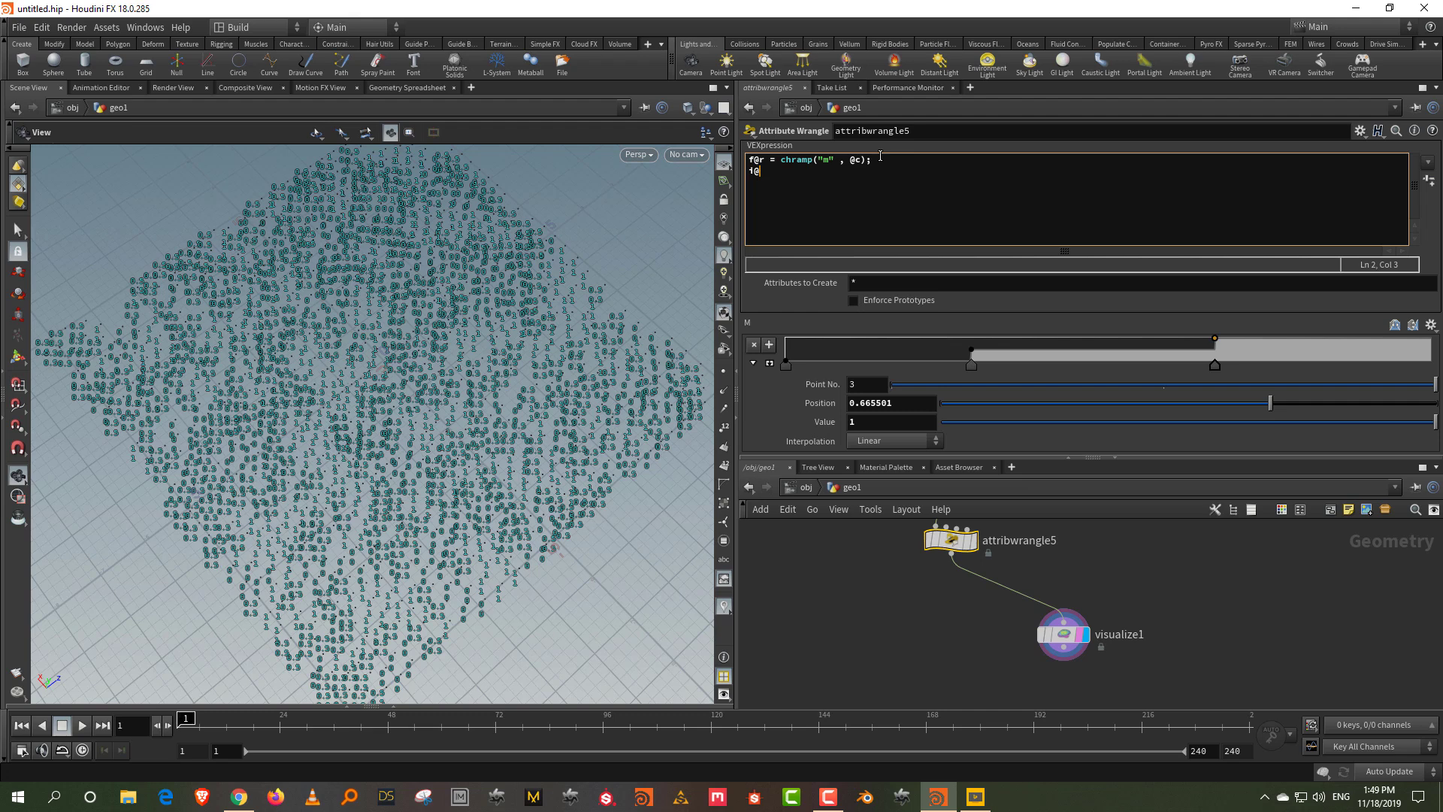
type("variant")
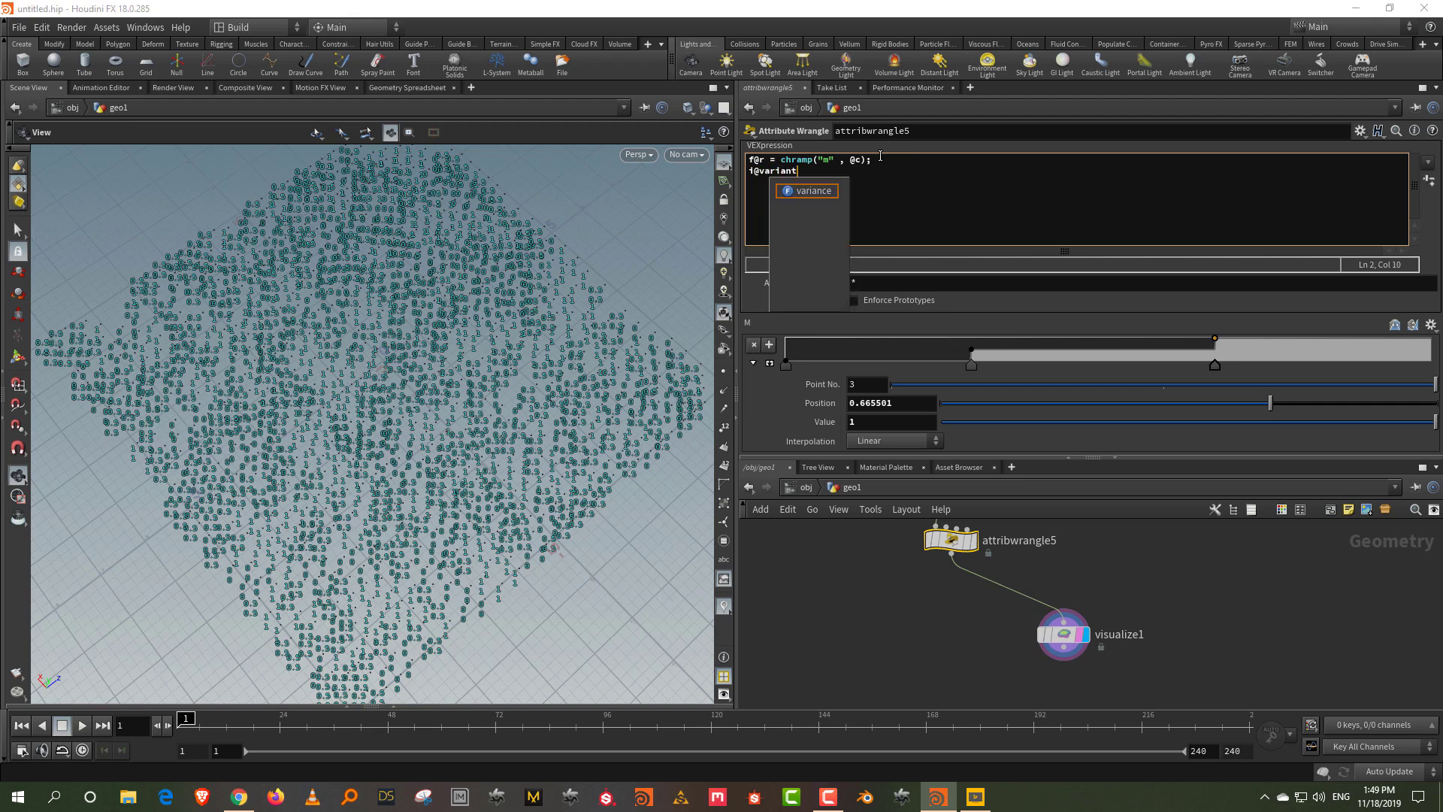
key("Escape")
type("=")
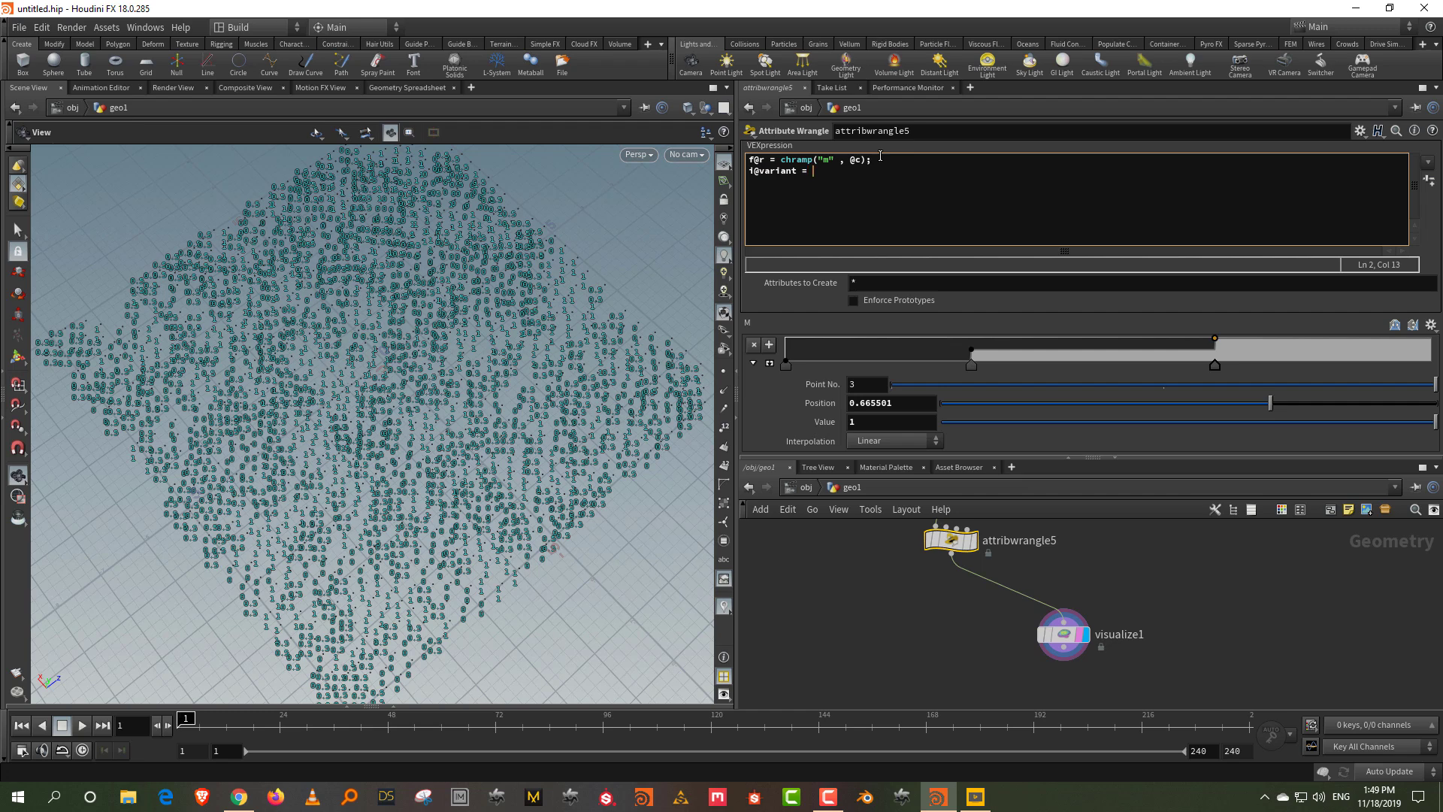
type(" fit0")
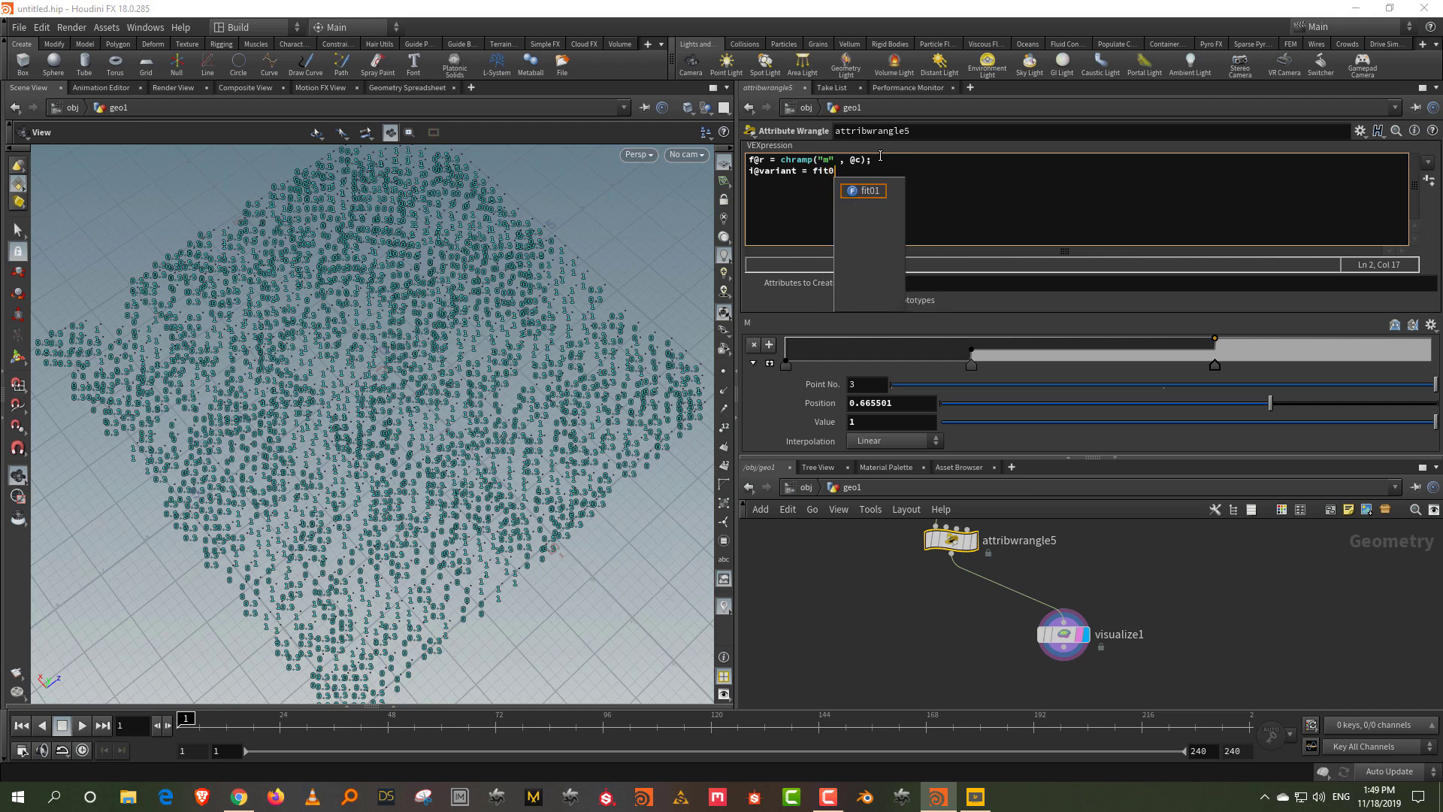
type("1")
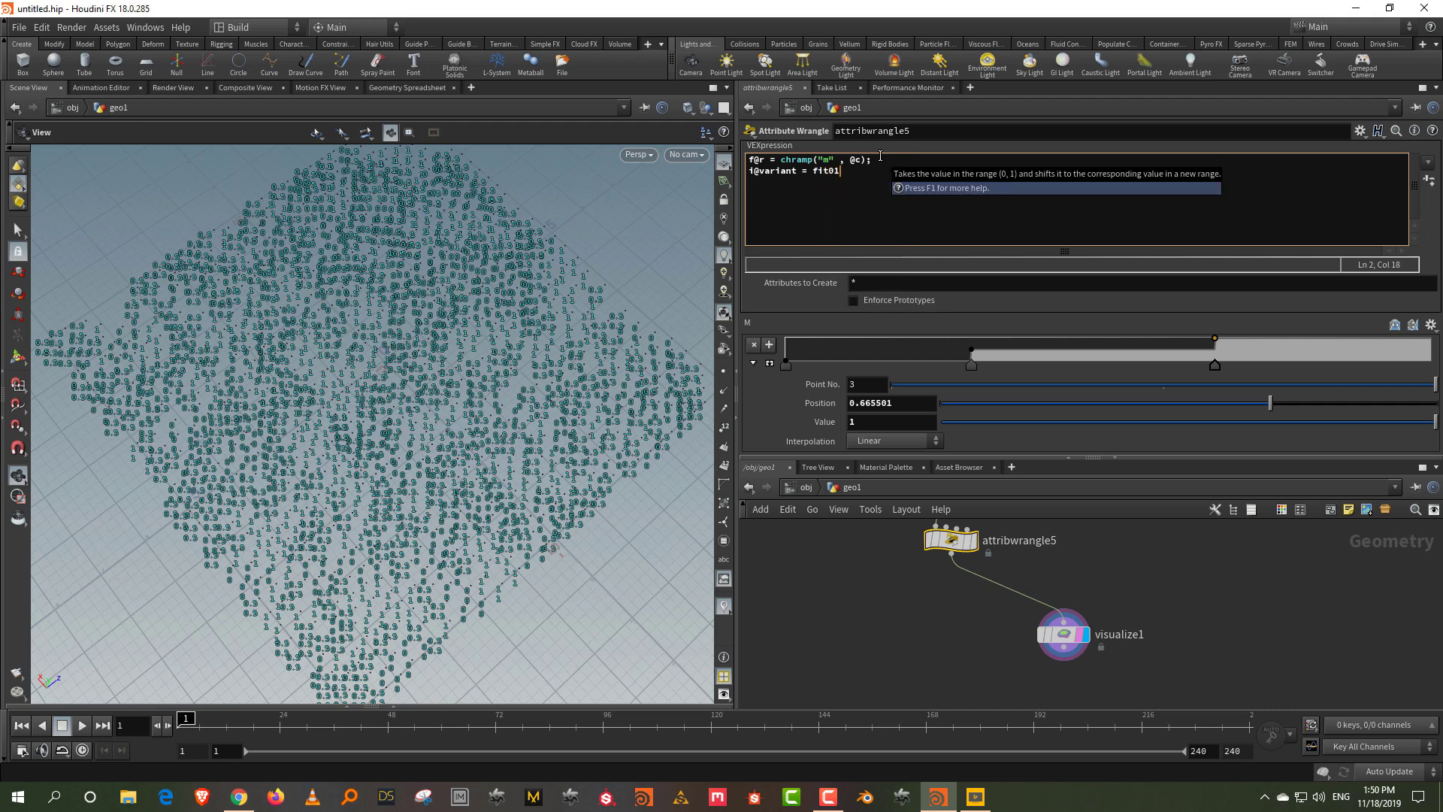
type("(")
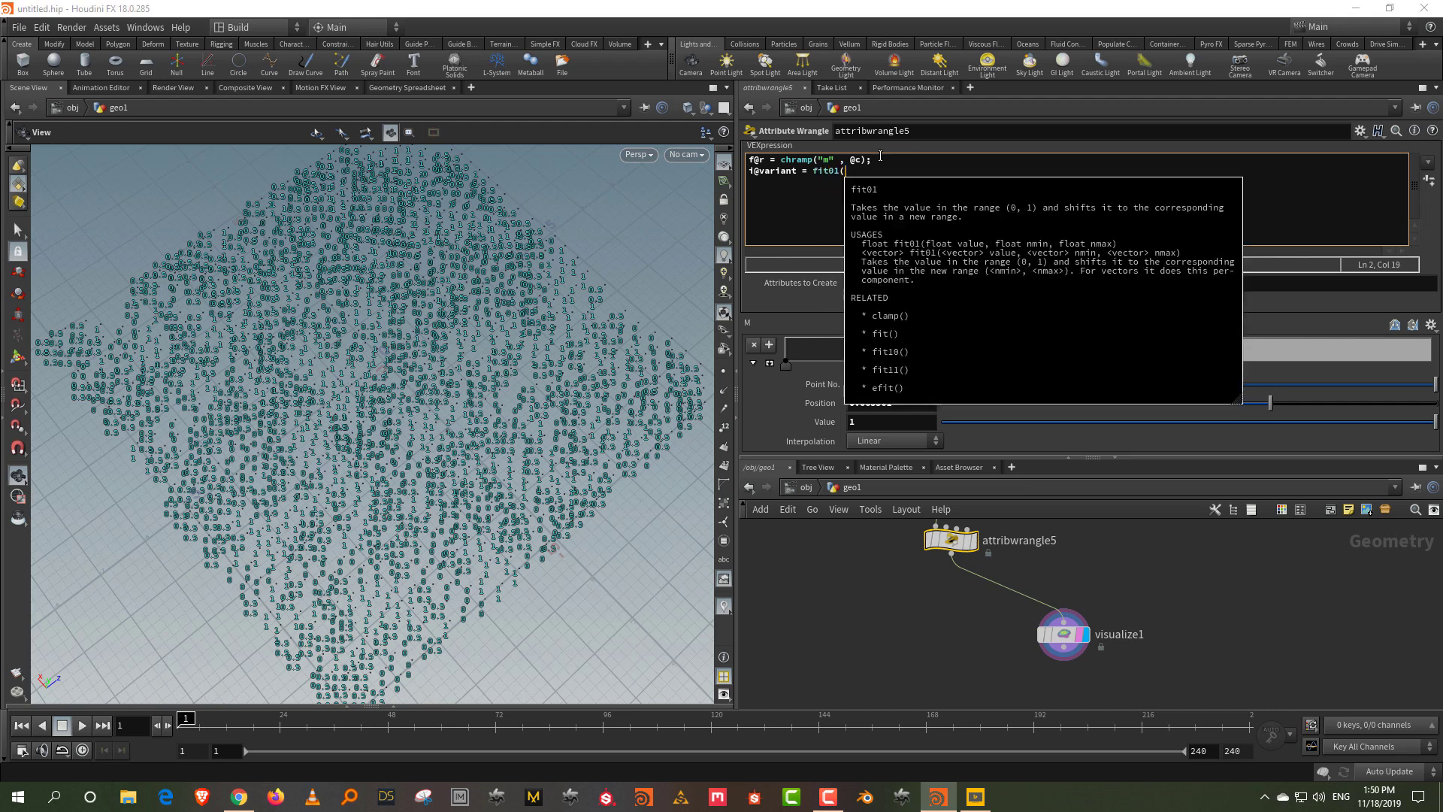
type("@r , 0 ,2")
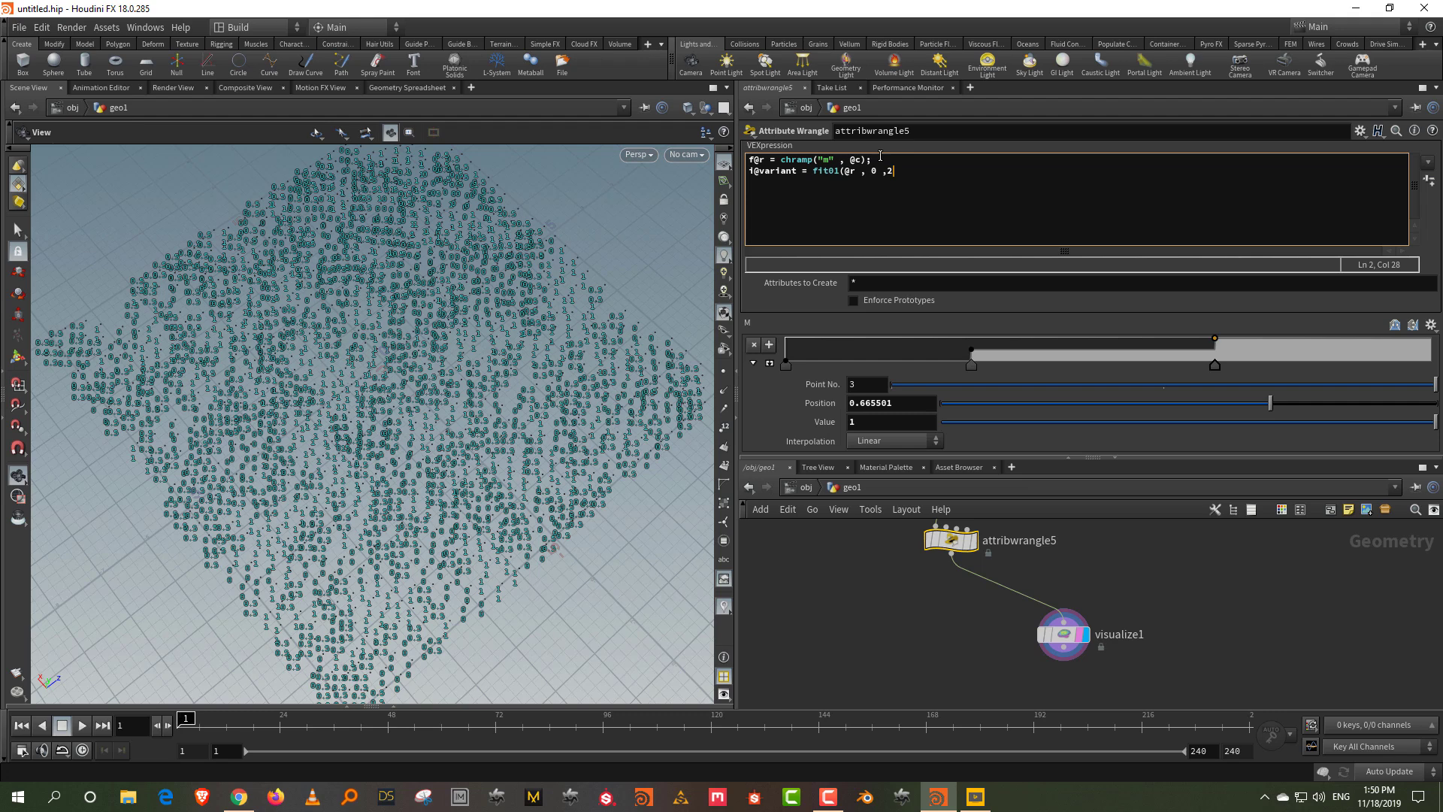
key("Right")
type(");")
- Set the attribute shown by visualize1 to variant and inspect the markers across the points
left_click_drag(1194, 567, 1028, 677)
double_click(853, 347)
type("variant")
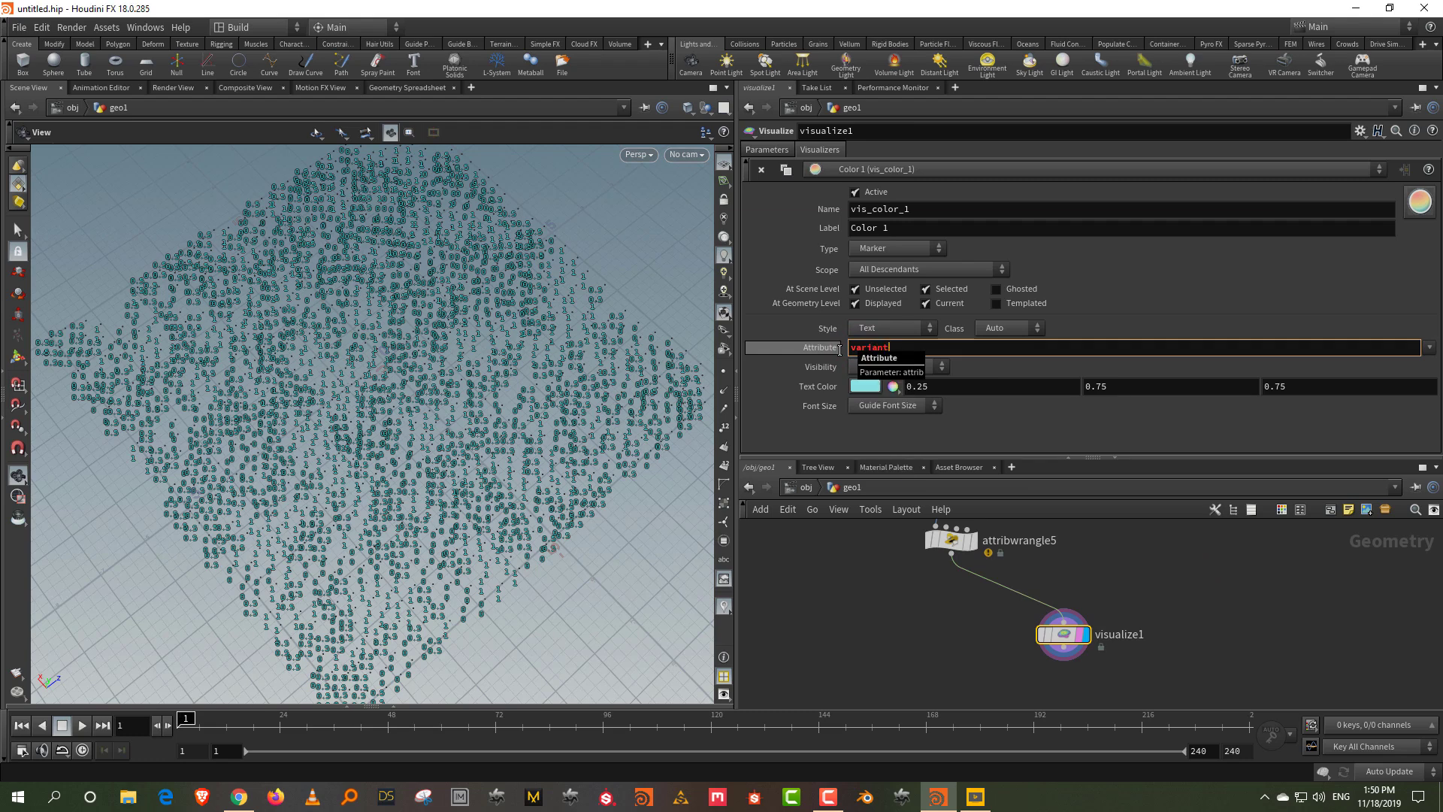
key("Return")
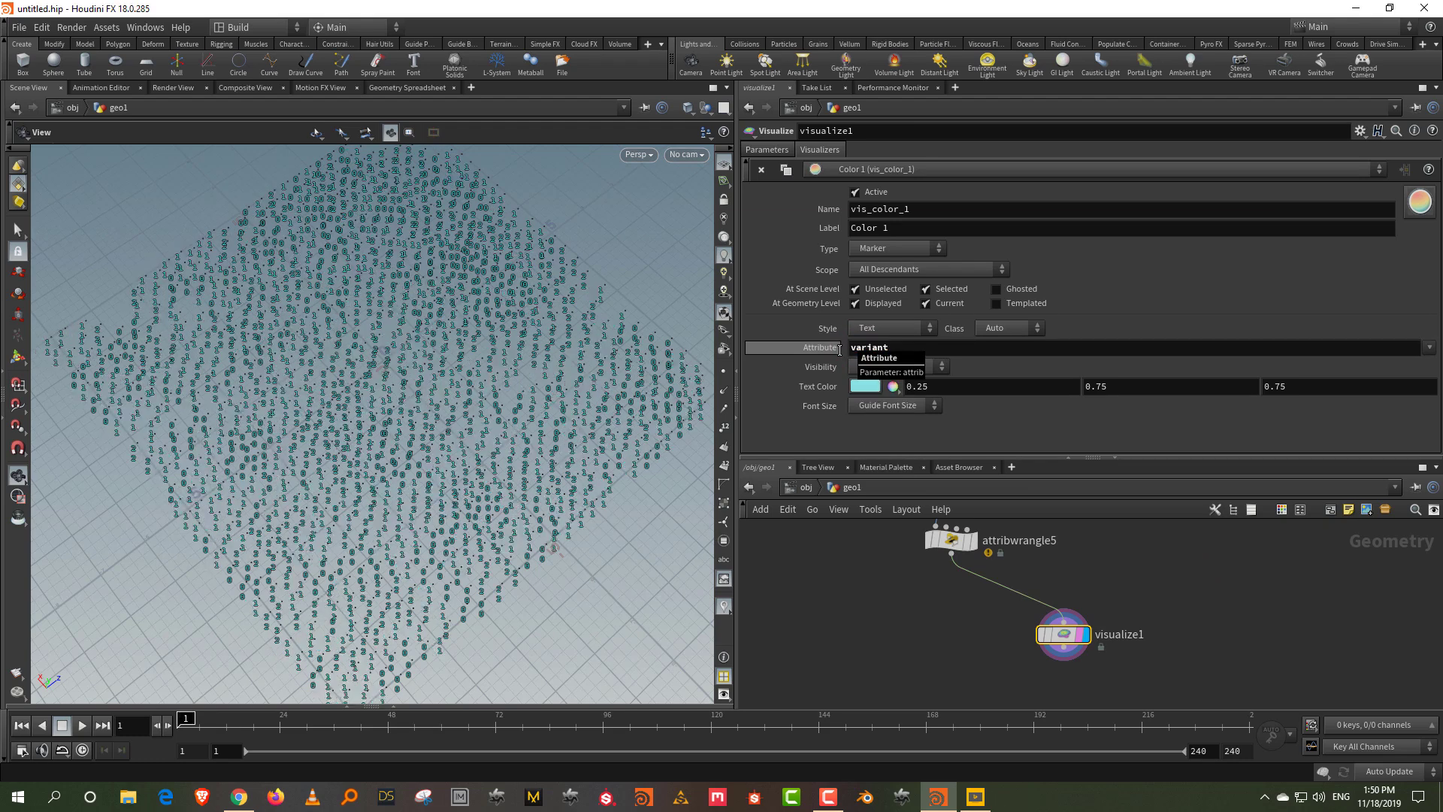
right_click_drag(352, 388, 522, 233)
left_click_drag(480, 274, 538, 345)
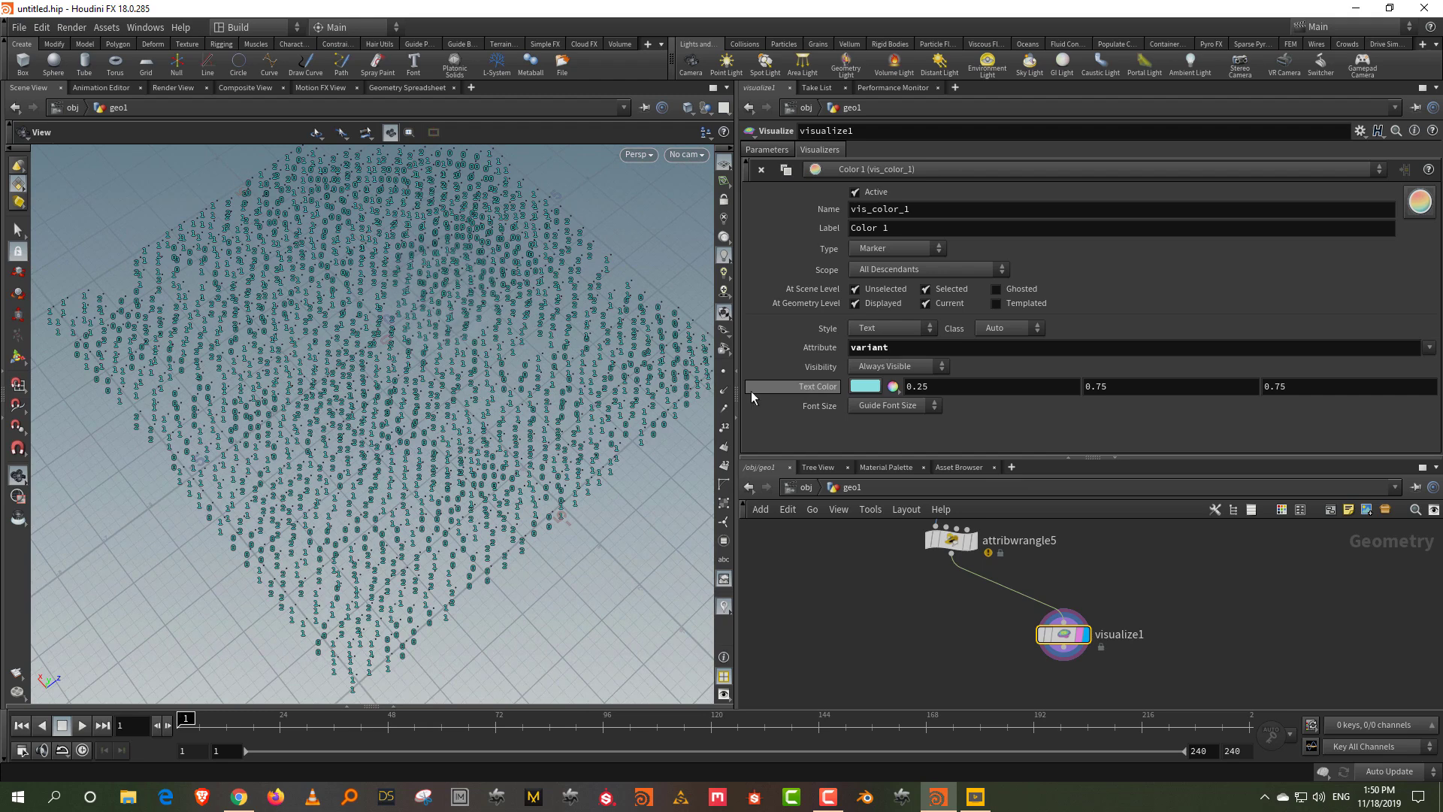
- Enlarge the network pane and reposition the five-node chain ending in visualize1 relative to the sphere3, box2 and tube1 branches
left_click_drag(846, 456, 889, 311)
middle_click_drag(1133, 523, 1189, 599)
left_click_drag(1121, 630, 1009, 621)
scroll(1011, 624, "down", 4)
left_click_drag(1111, 417, 1005, 690)
left_click_drag(1041, 626, 1207, 571)
middle_click_drag(969, 601, 1167, 467)
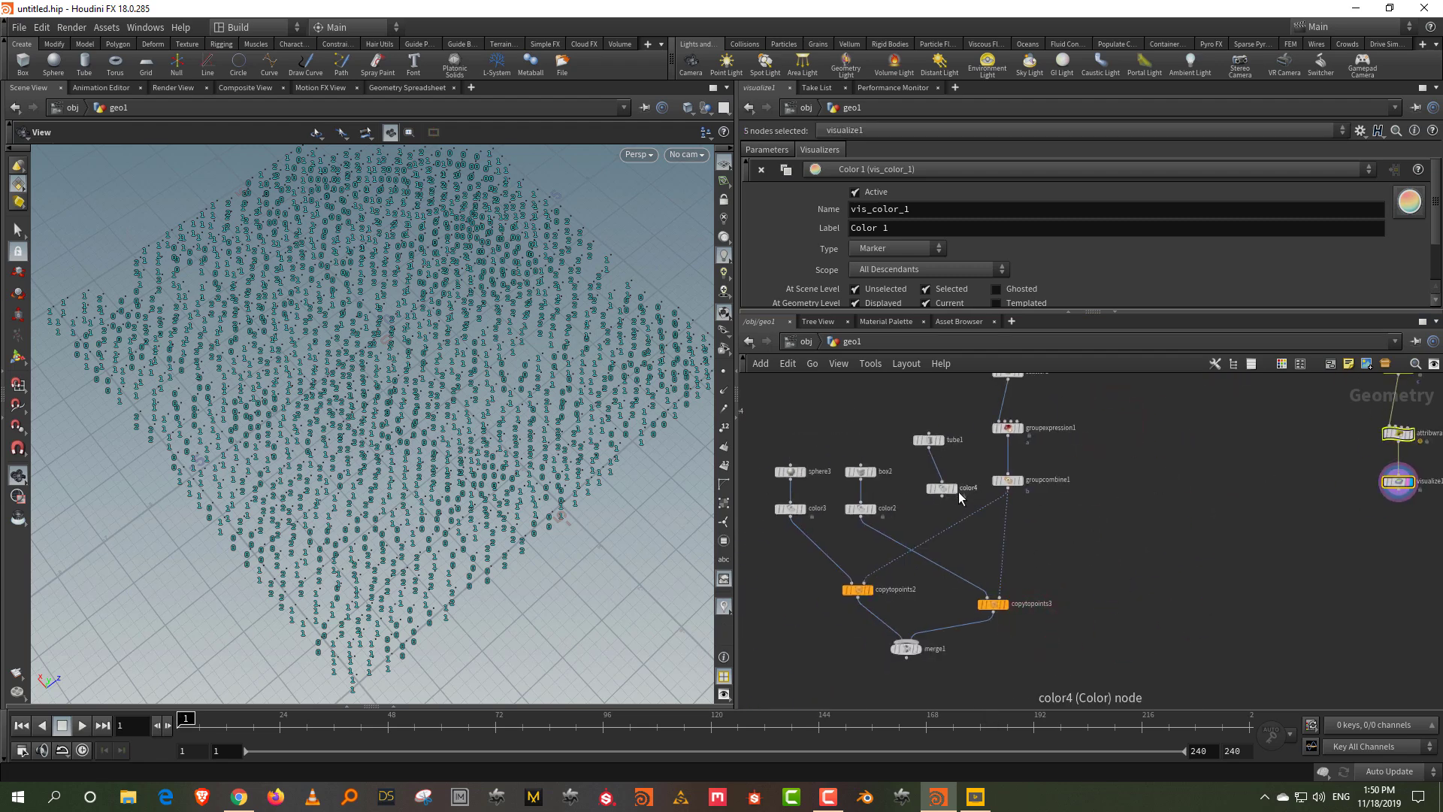
- Cut the color nodes' wires to the copytopoints nodes and arrange sphere3, box2 and tube1 with their color nodes beside attribwrangle5
left_click_drag(933, 501, 928, 504)
left_click_drag(930, 439, 924, 464)
key("y")
left_click_drag(891, 527, 777, 554)
scroll(878, 445, "down", 1)
left_click_drag(789, 410, 1202, 449)
middle_click_drag(1259, 481, 1059, 584)
mouse_move(1175, 413)
left_mouse_down()
mouse_move(1088, 588)
mouse_move(1191, 586)
left_mouse_up()
mouse_move(1072, 492)
left_mouse_down()
mouse_move(867, 589)
mouse_move(977, 593)
left_mouse_up()
scroll(1126, 626, "up", 2)
left_click_drag(1137, 593, 1047, 483)
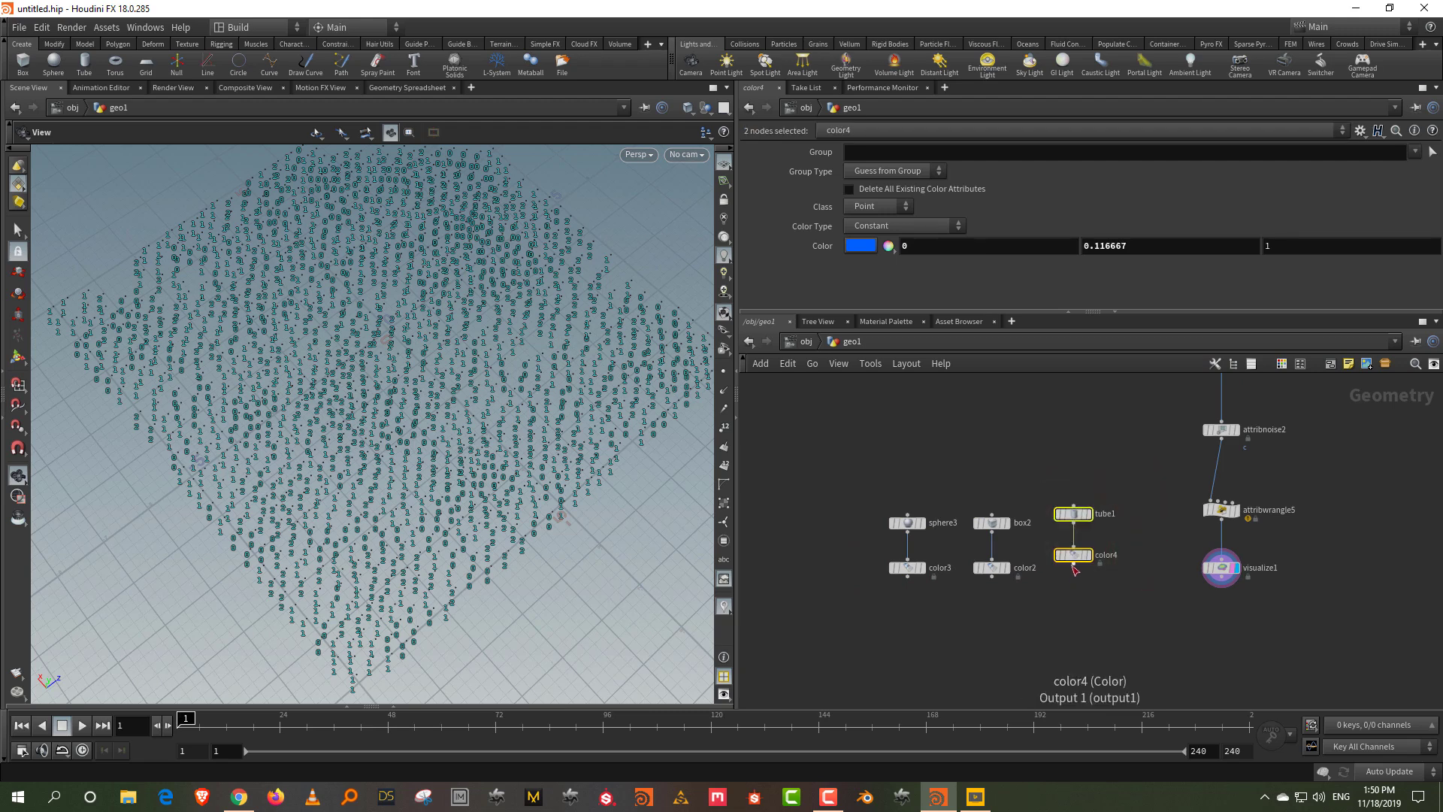
- Place an Attribute Wrangle below color3, connect it to color3's output and display it
left_click_drag(1075, 570, 1091, 587)
key("Tab")
type("wrang")
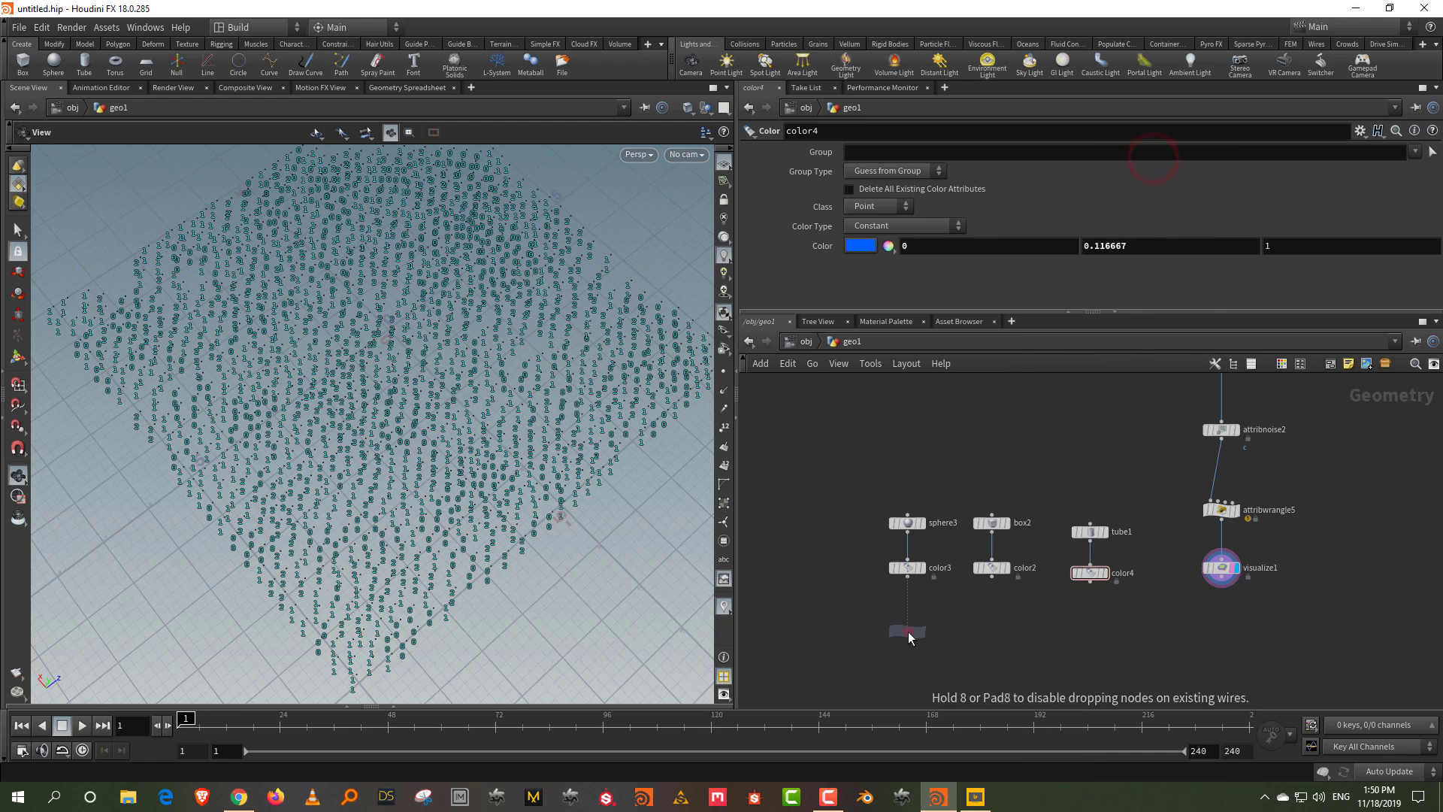
left_click(907, 631)
left_click_drag(907, 578, 897, 622)
left_click(923, 638)
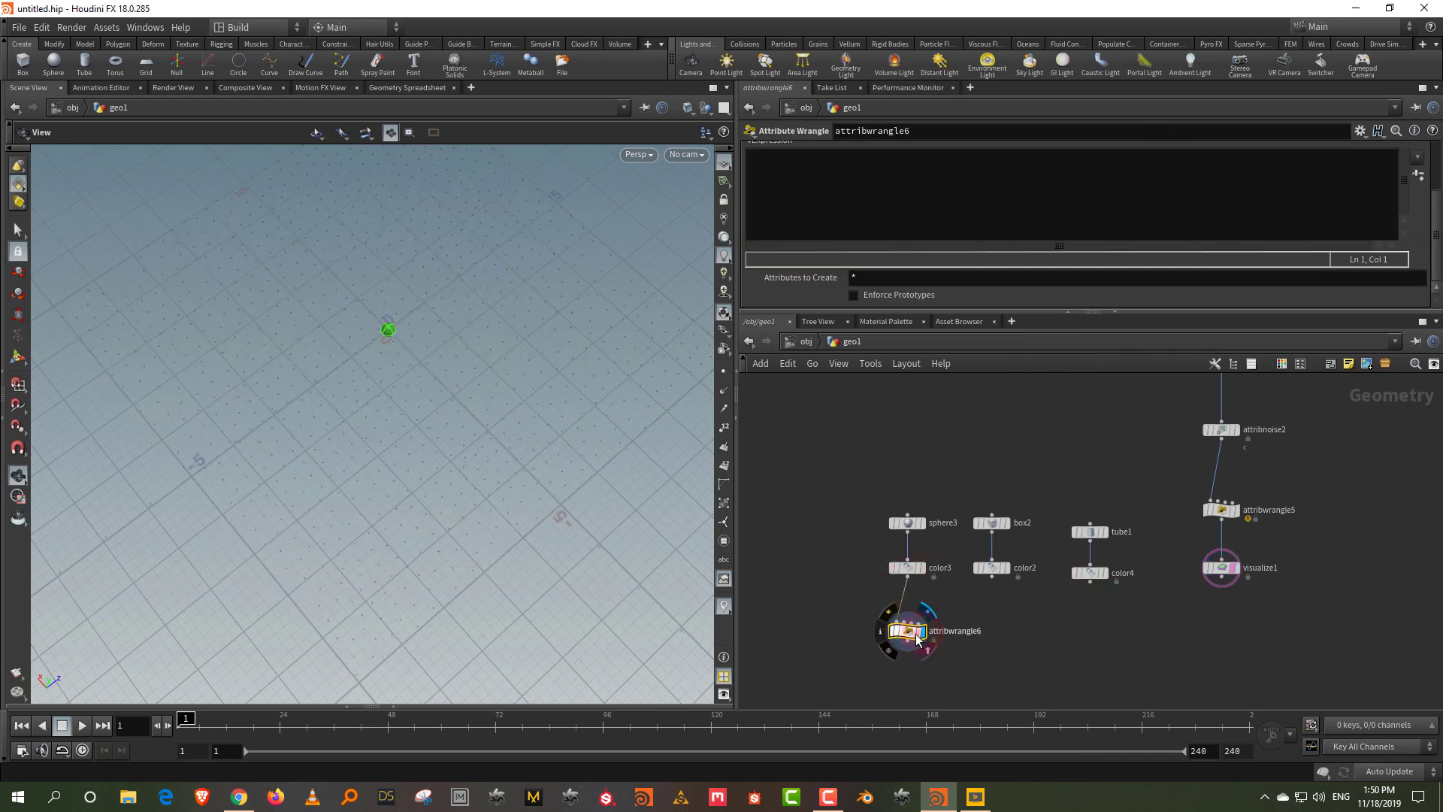
- Enter i@variant = 0; as the VEXpression of the wrangle below color3
left_click(840, 179)
type("i@variamn")
key("BackSpace")
key("BackSpace")
type("nt = 0;")
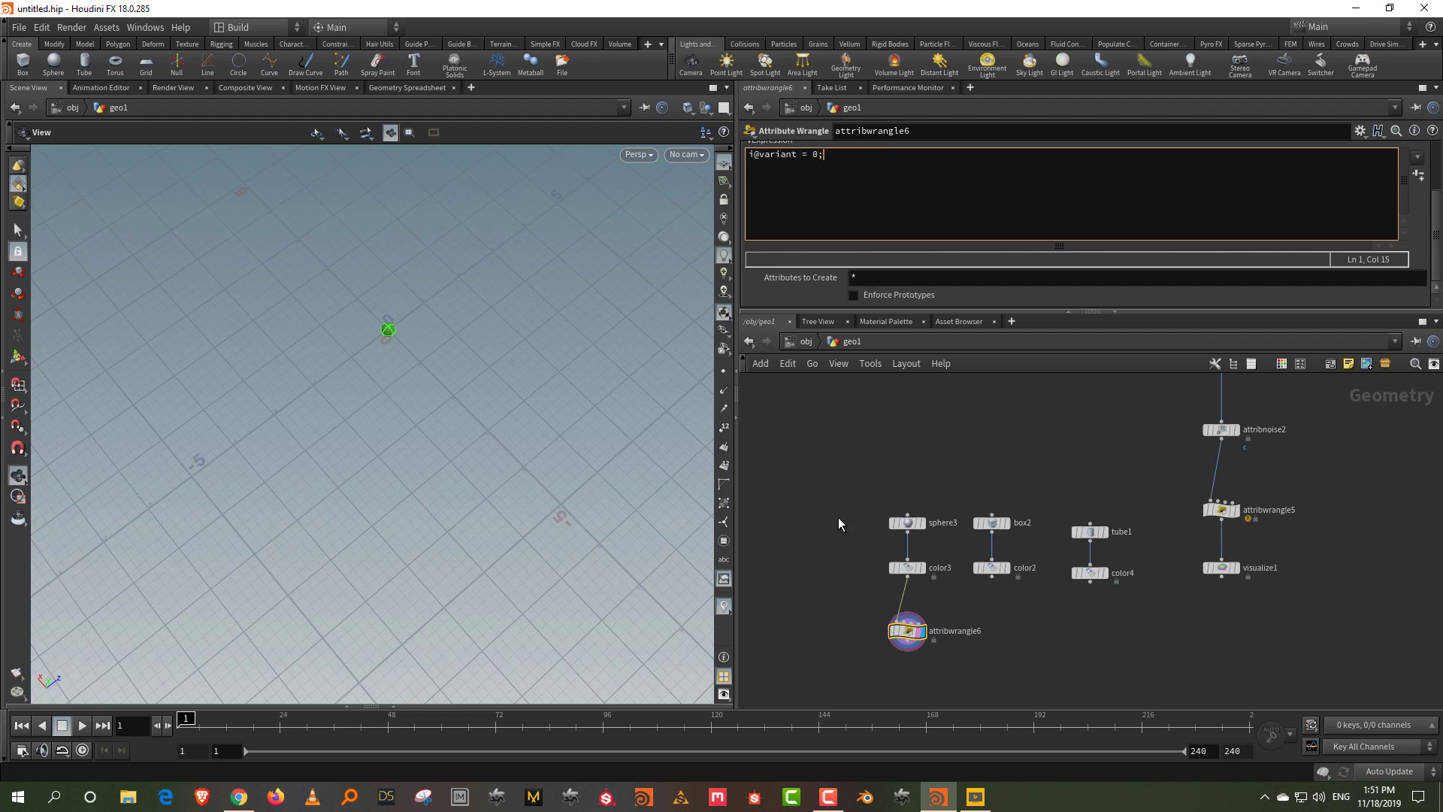
left_click(837, 535)
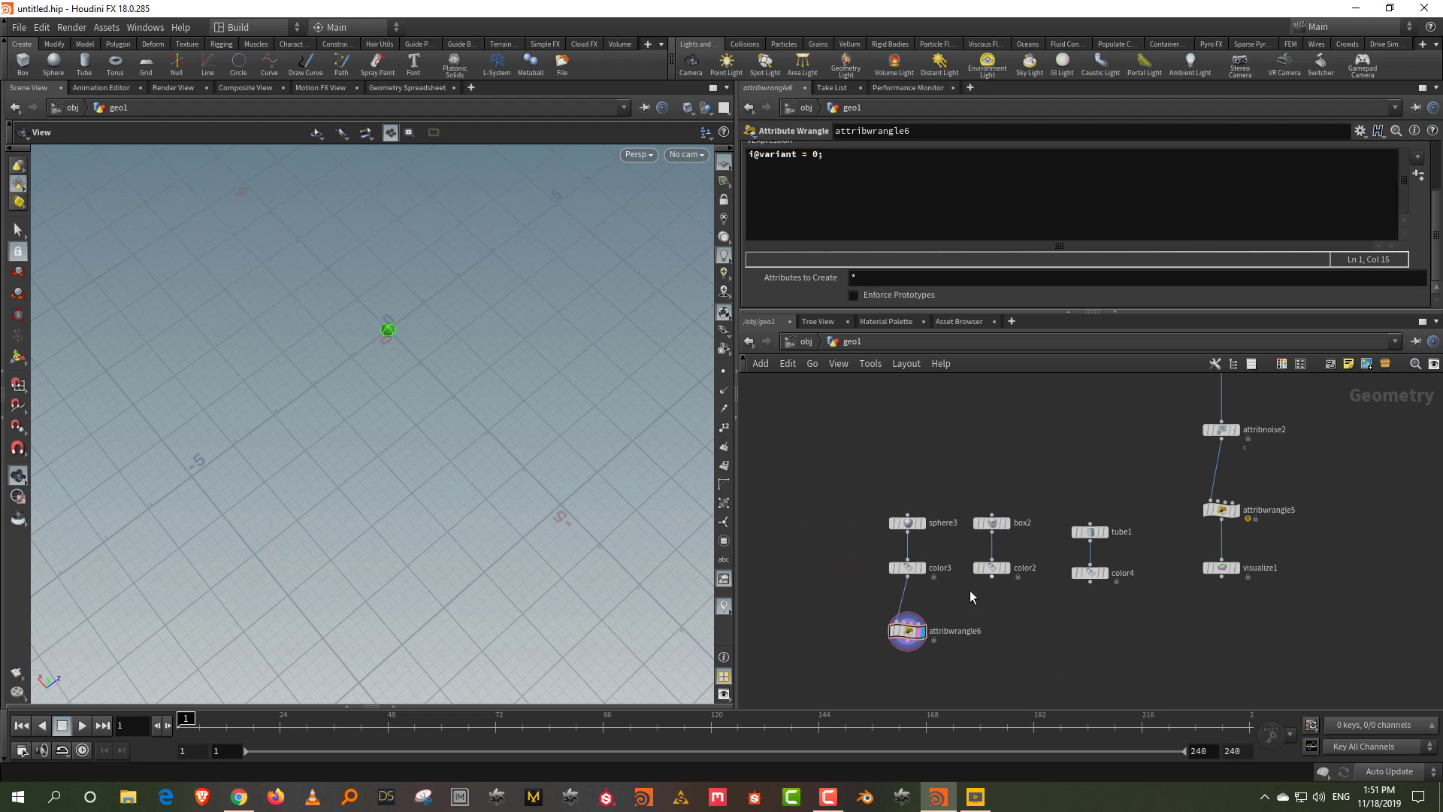
- Duplicate the variant wrangle twice and connect the copies below color2 and color4
key("ctrl+c")
key("ctrl+v")
left_click_drag(1001, 617, 1006, 648)
key("ctrl+c")
key("ctrl+v")
left_click_drag(1085, 617, 1114, 638)
left_click_drag(1089, 581, 1099, 643)
- Change the variant value to 2 in the wrangle below color4 and to 1 in the wrangle below color2
double_click(816, 155)
type("2")
left_click_drag(1026, 601, 977, 661)
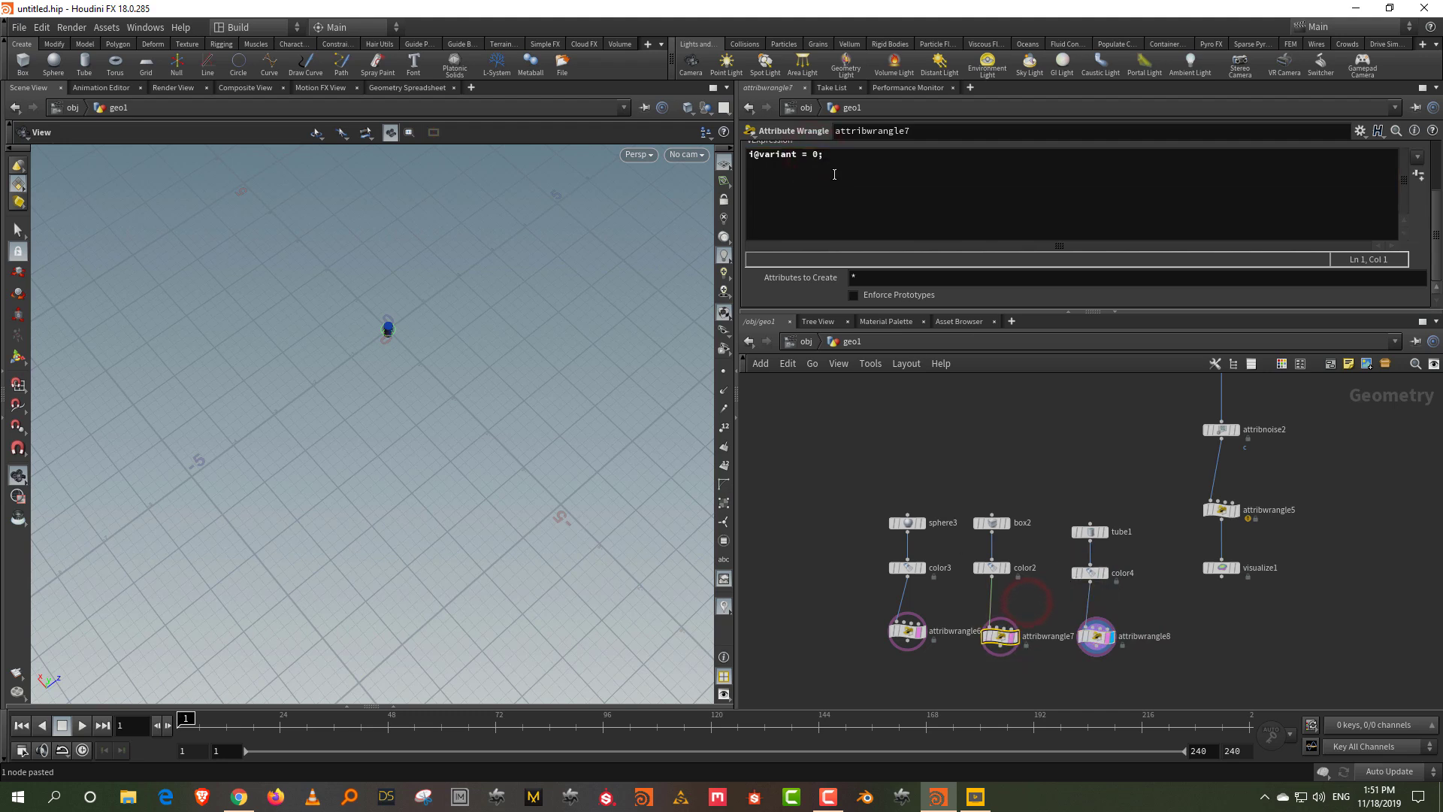
double_click(816, 155)
type("1")
- Move the sphere, box and tube chains up together and place a Copy to Points node below them
left_click(1127, 586)
left_click_drag(871, 434, 1095, 558)
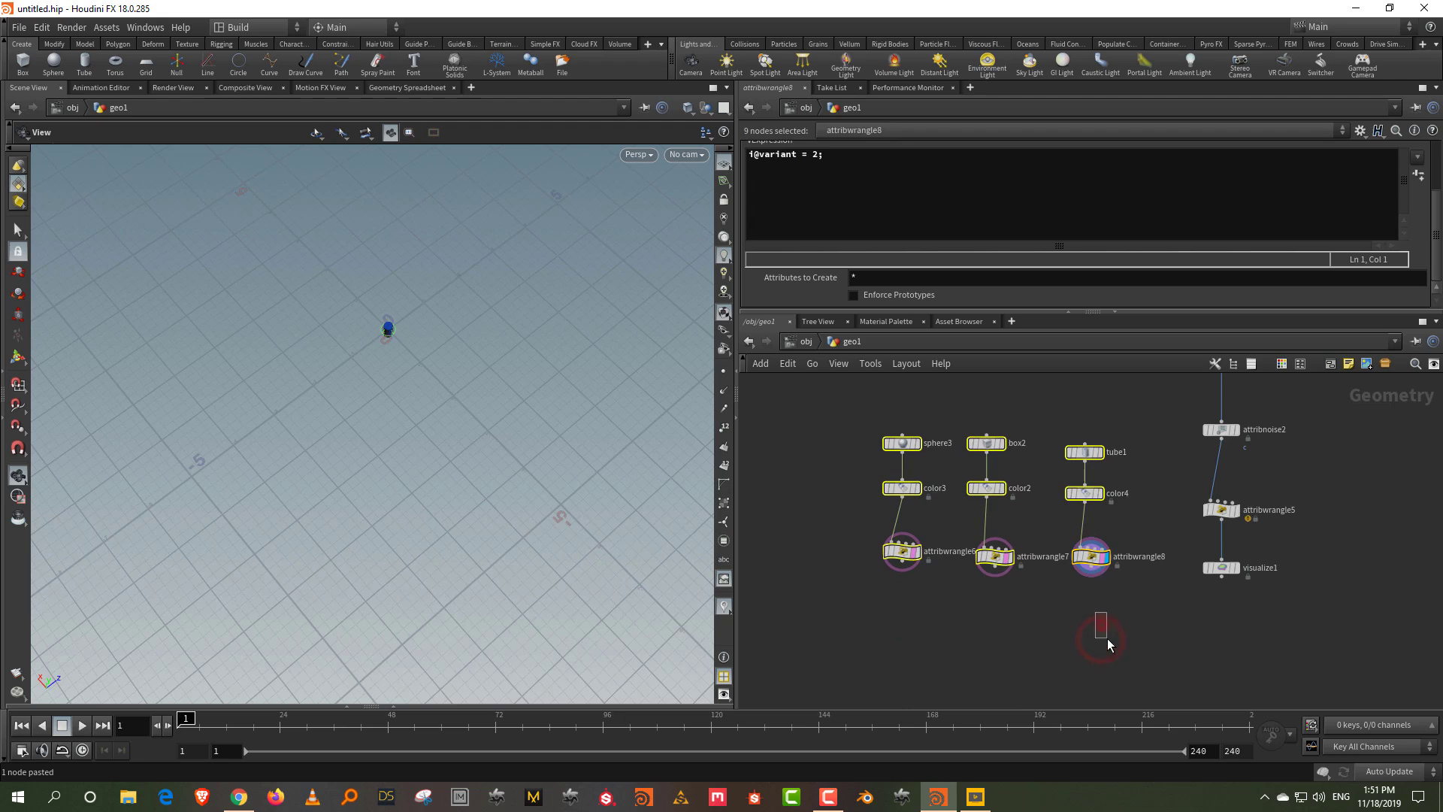
left_click(1101, 625)
middle_click_drag(1112, 606, 1088, 568)
key("Tab")
type("cop")
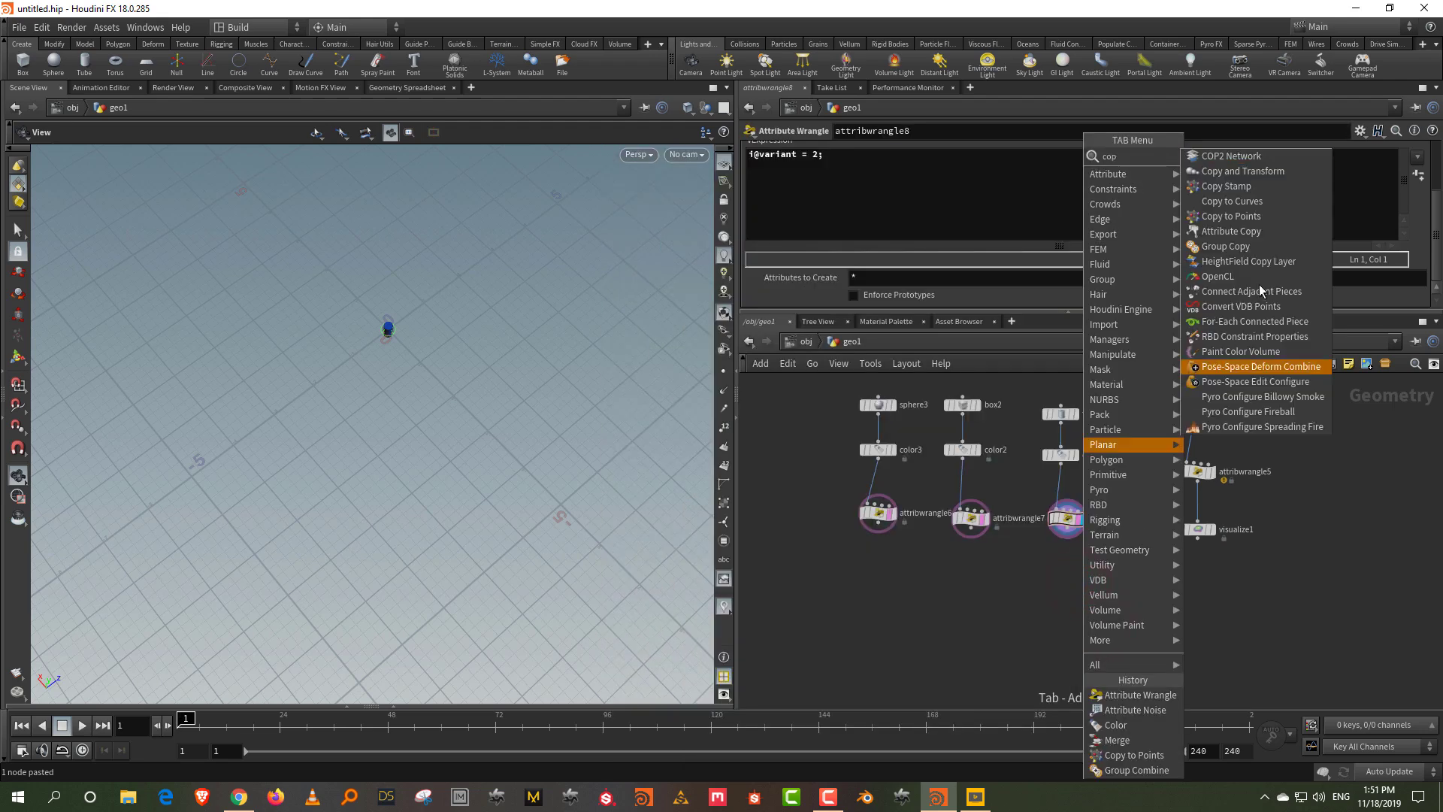
left_click(1282, 216)
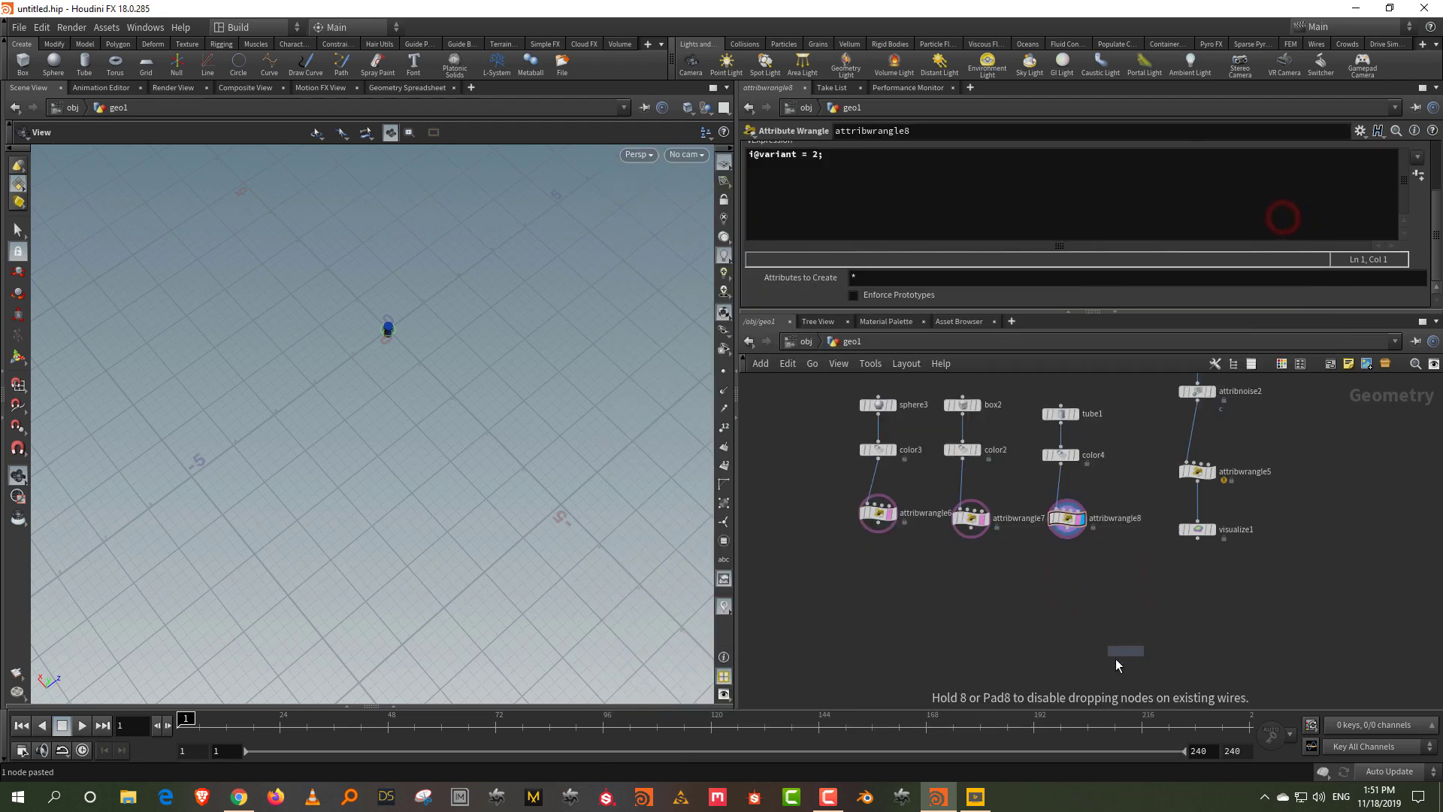
left_click(1132, 641)
- Place a Merge node below the three variant wrangles and connect all three to its input
key("Tab")
type("mer")
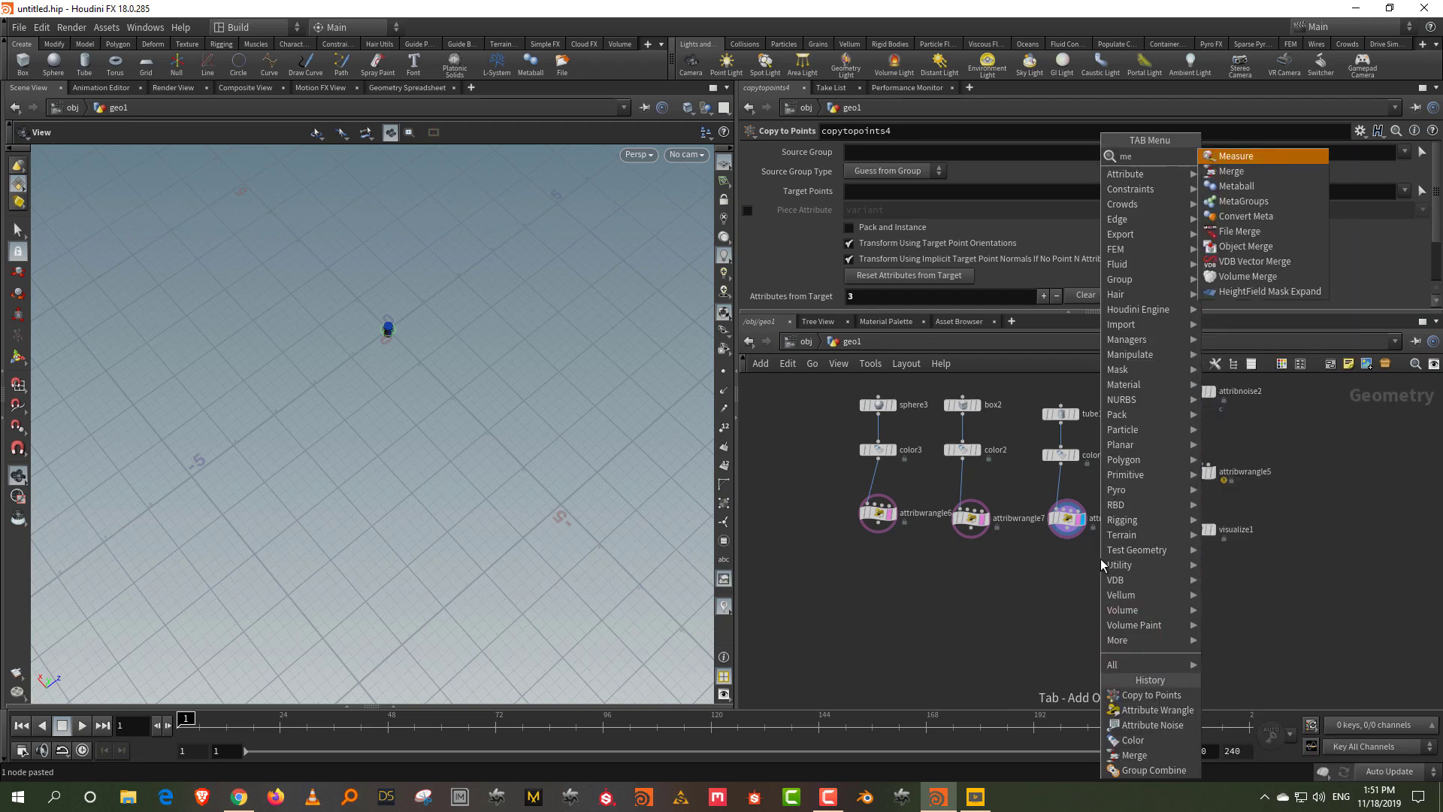
left_click(1243, 157)
left_click(999, 591)
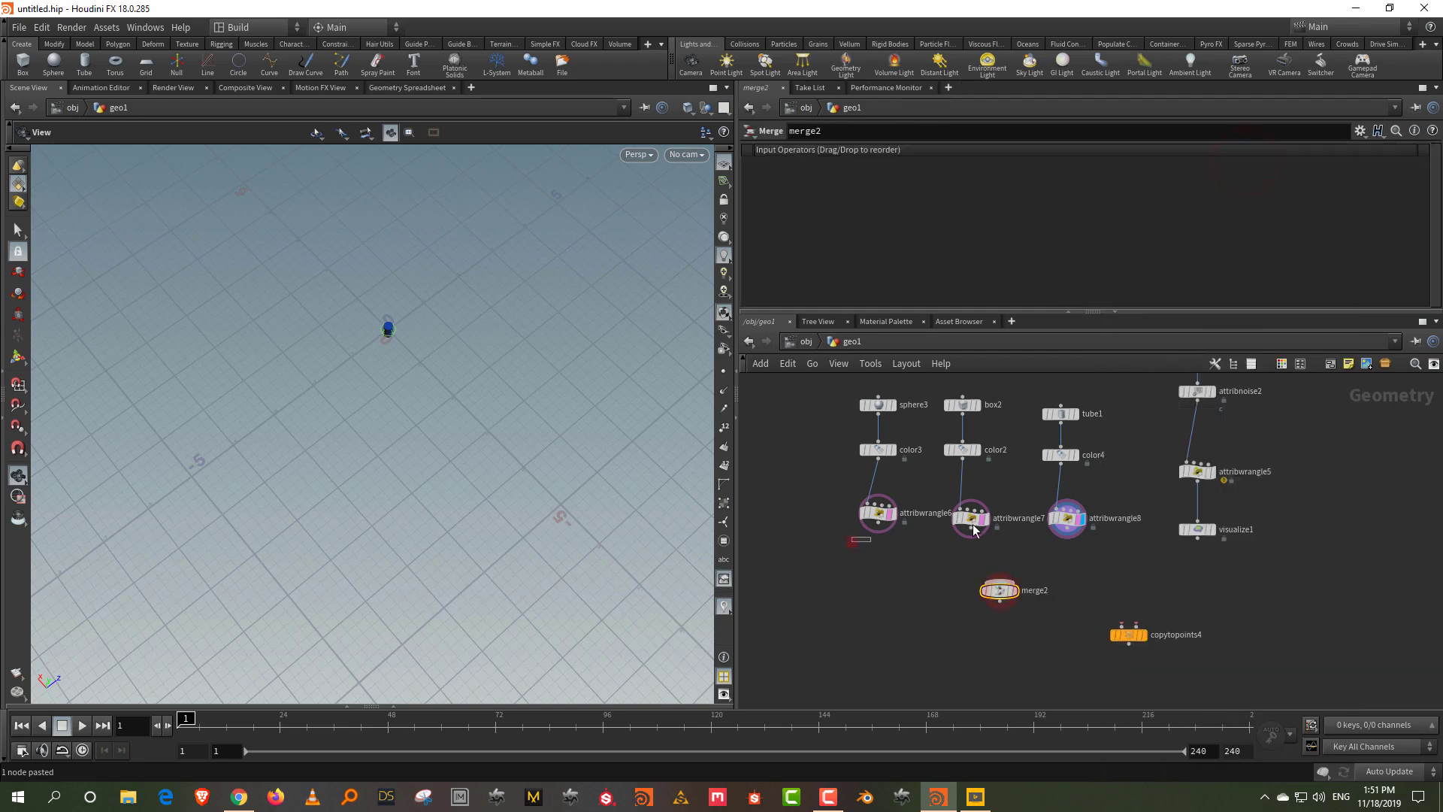
left_click_drag(851, 543, 1087, 499)
left_click_drag(878, 528, 998, 588)
left_click(1134, 574)
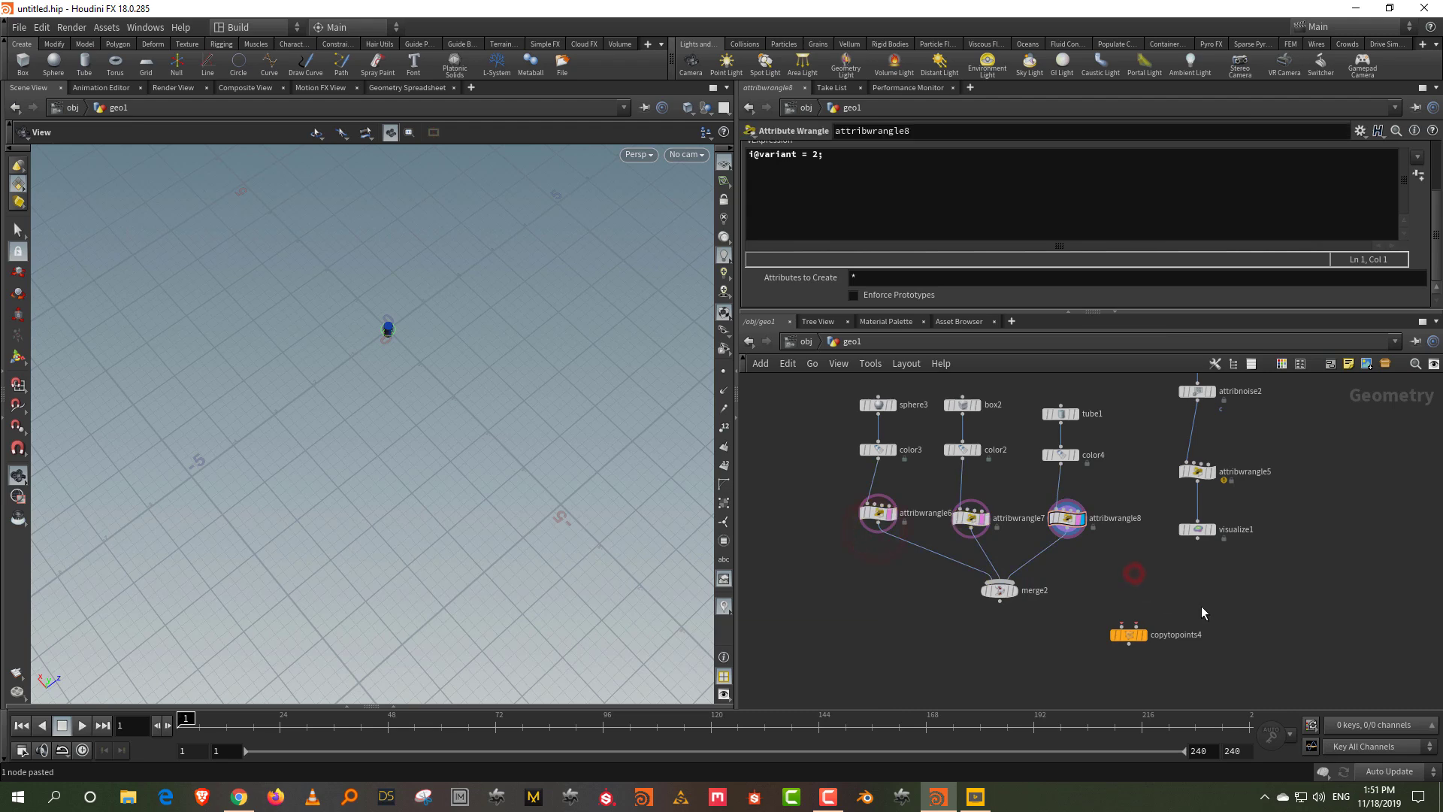
- Connect merge2 to the new Copy to Points node's first input and visualize1 to its second, and display the node
middle_click_drag(1179, 615, 1160, 565)
left_click_drag(1111, 585, 1098, 617)
left_click_drag(981, 553, 1092, 609)
left_click_drag(1179, 488, 1110, 623)
left_click(1098, 617)
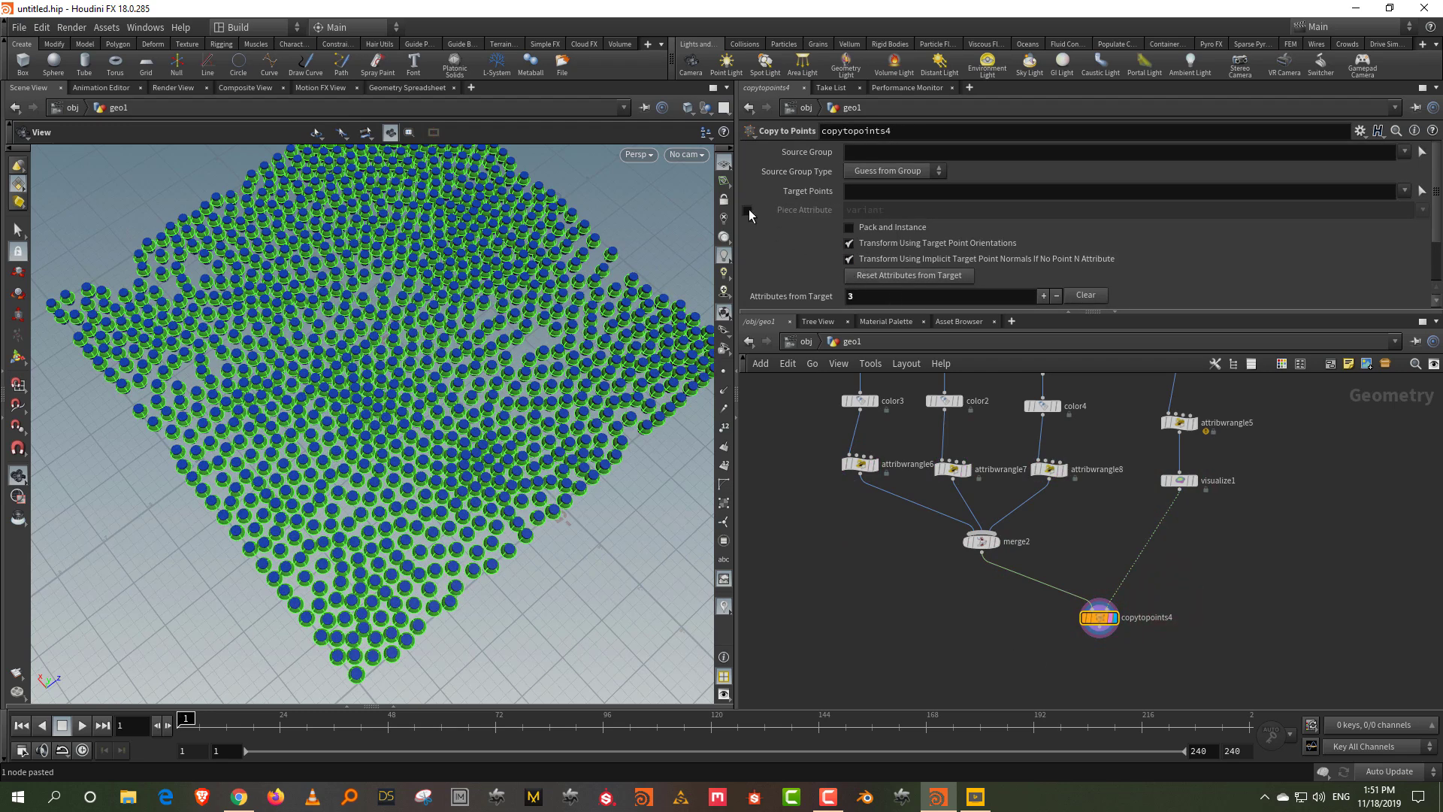
- Enable the Piece Attribute variant on copytopoints4 and inspect the distributed shapes
left_click(748, 211)
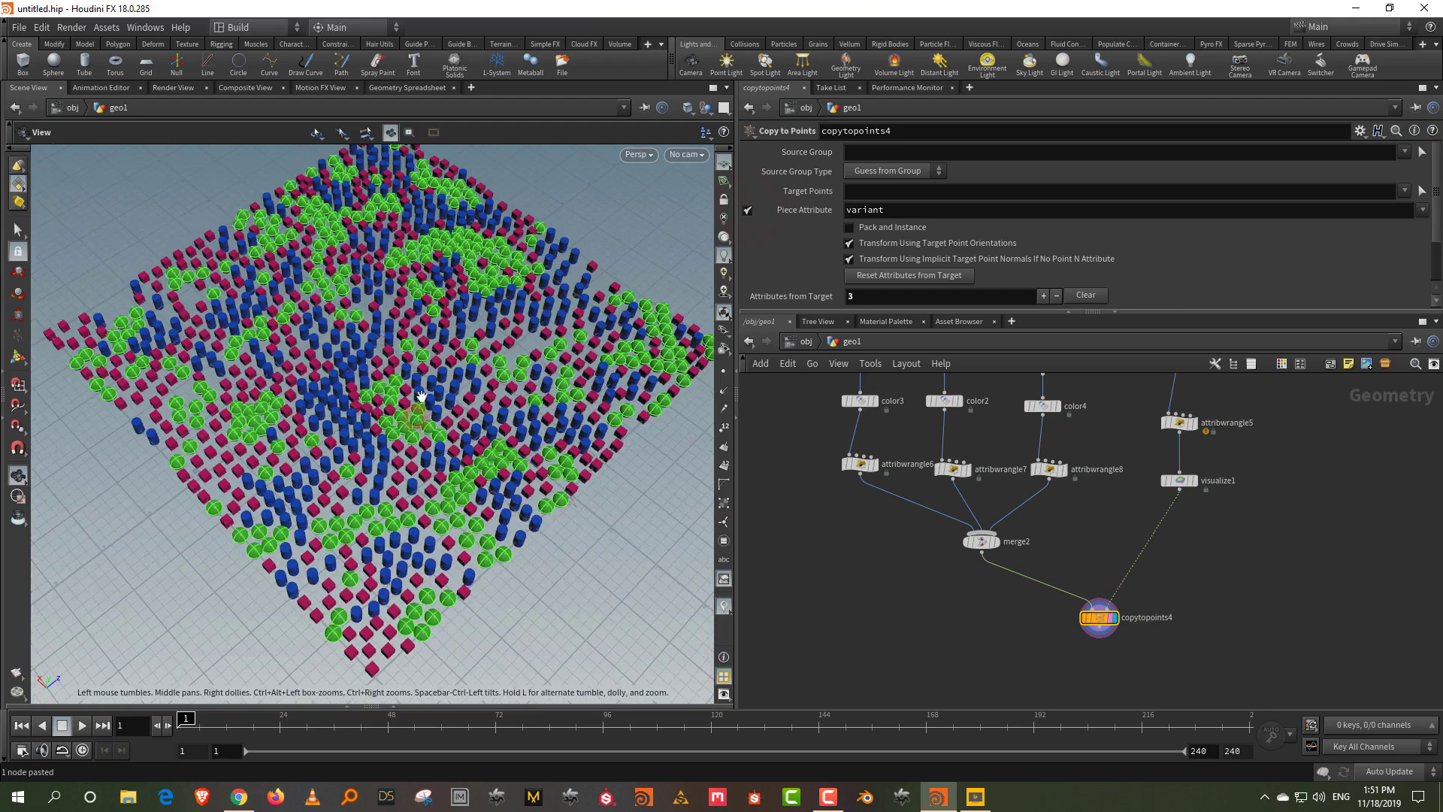
left_click_drag(347, 327, 478, 333)
middle_click_drag(483, 298, 457, 335)
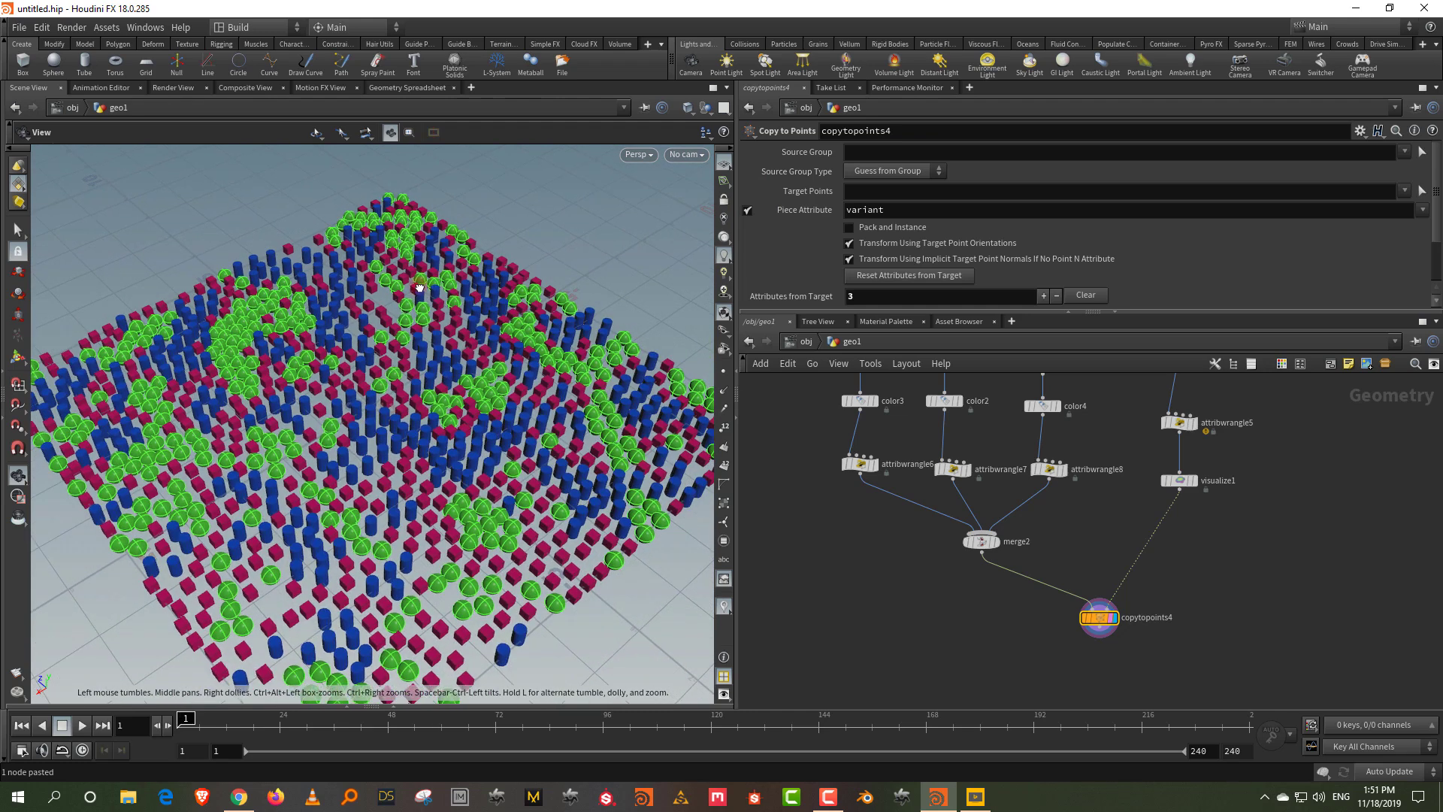
- In attribwrangle5, move the M ramp's second point to position 0.206161 and its third point to 0.68128
middle_click_drag(1251, 415, 1231, 532)
left_click_drag(1236, 502, 1131, 575)
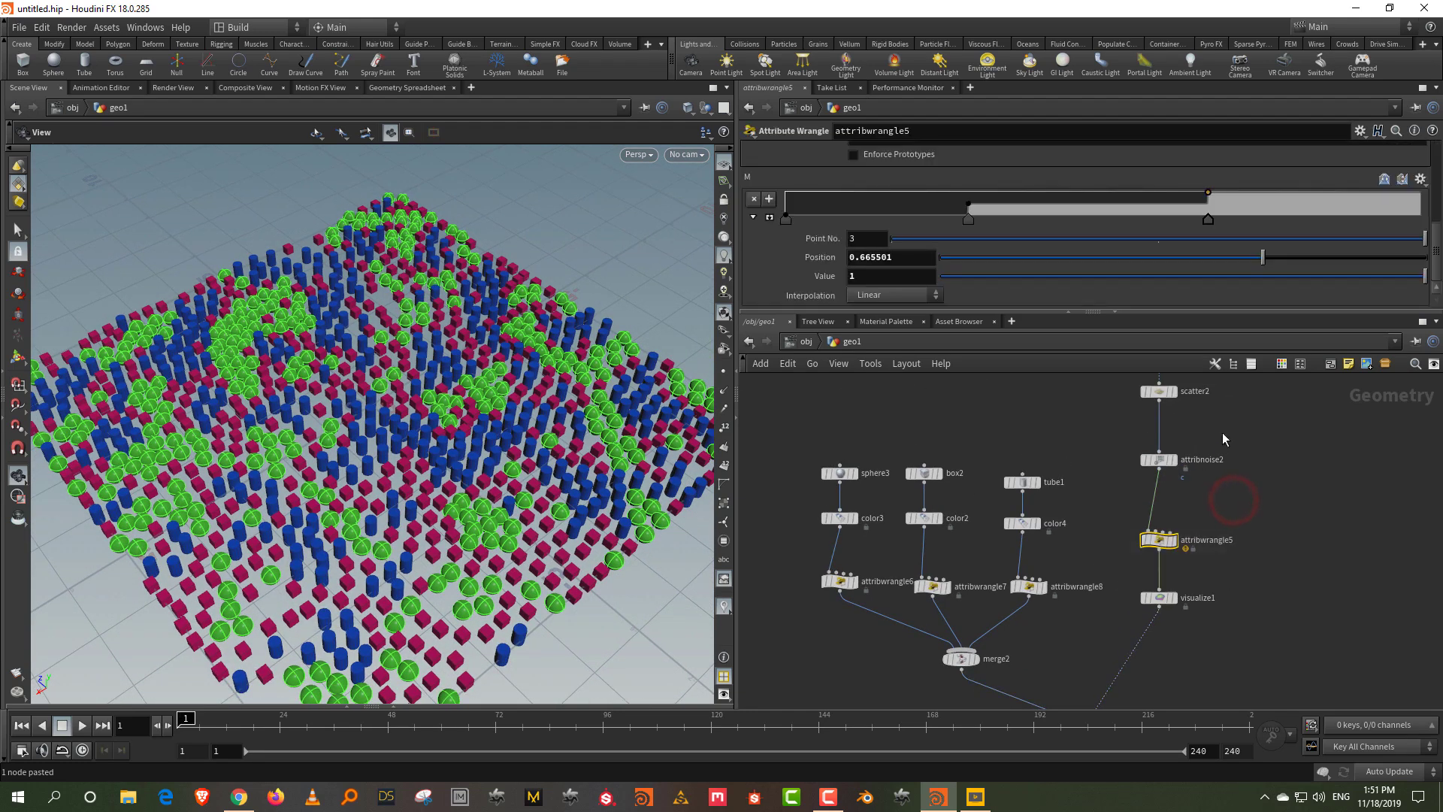
left_click_drag(1225, 433, 1086, 508)
left_click_drag(1043, 312, 1045, 453)
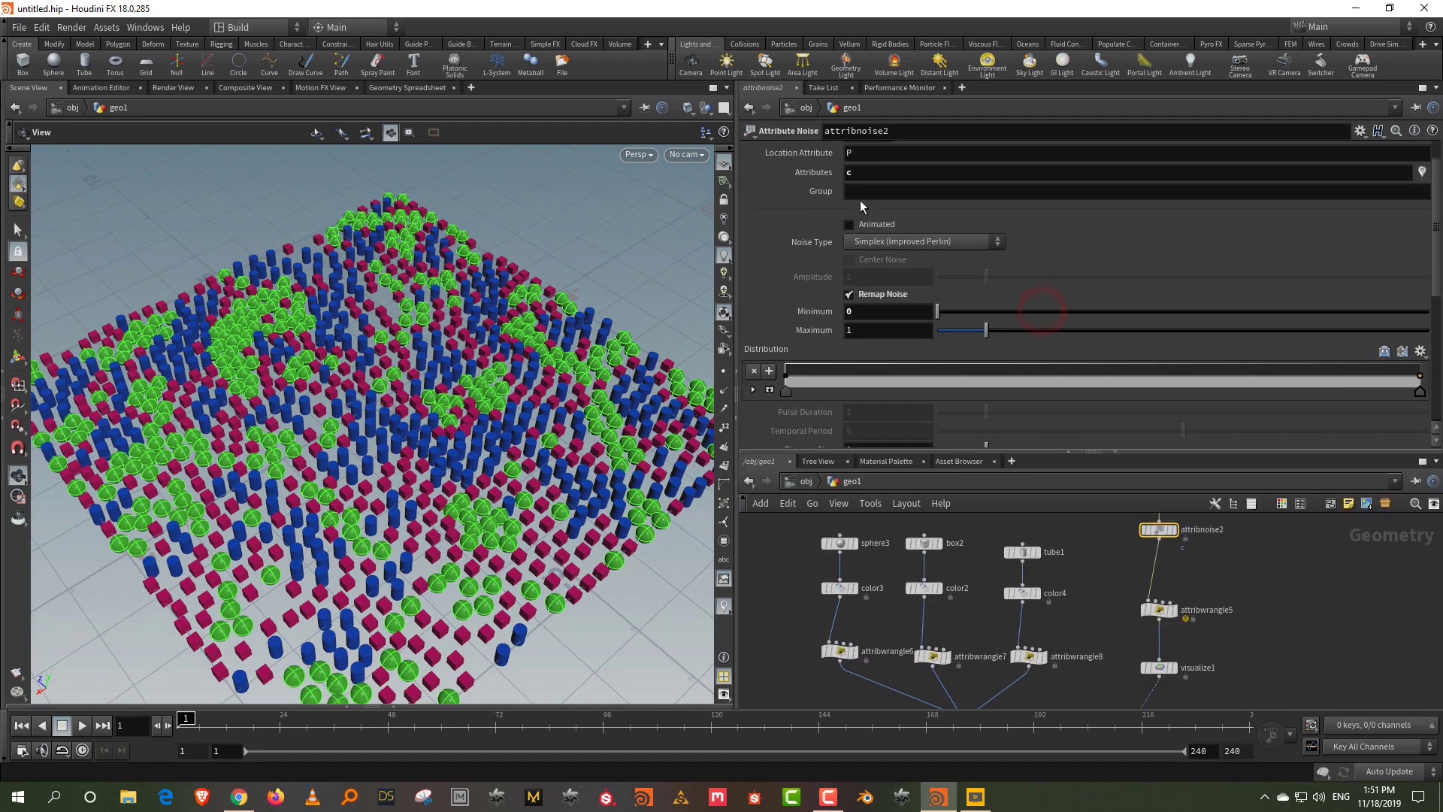
left_click_drag(1249, 566, 1131, 644)
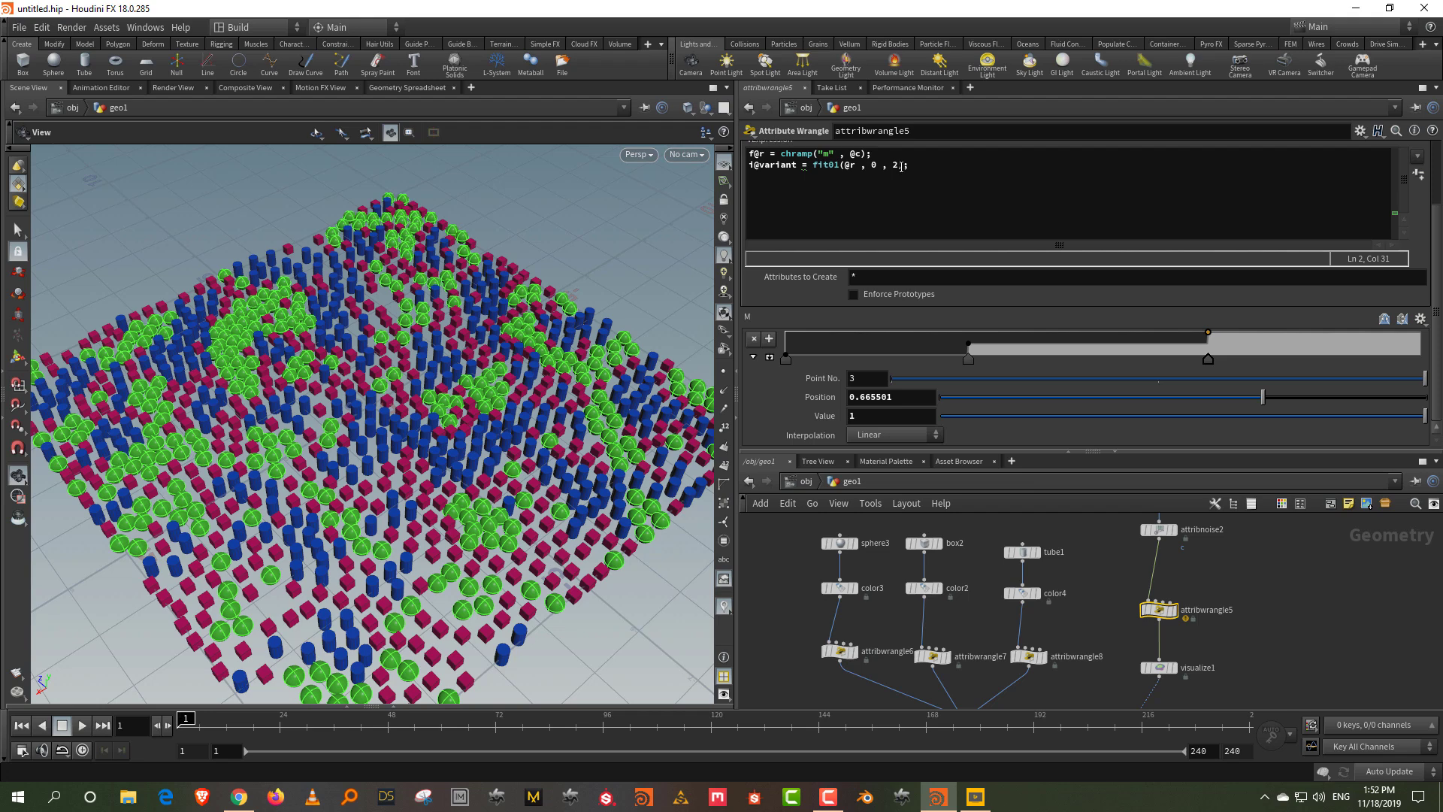
left_click_drag(967, 359, 916, 363)
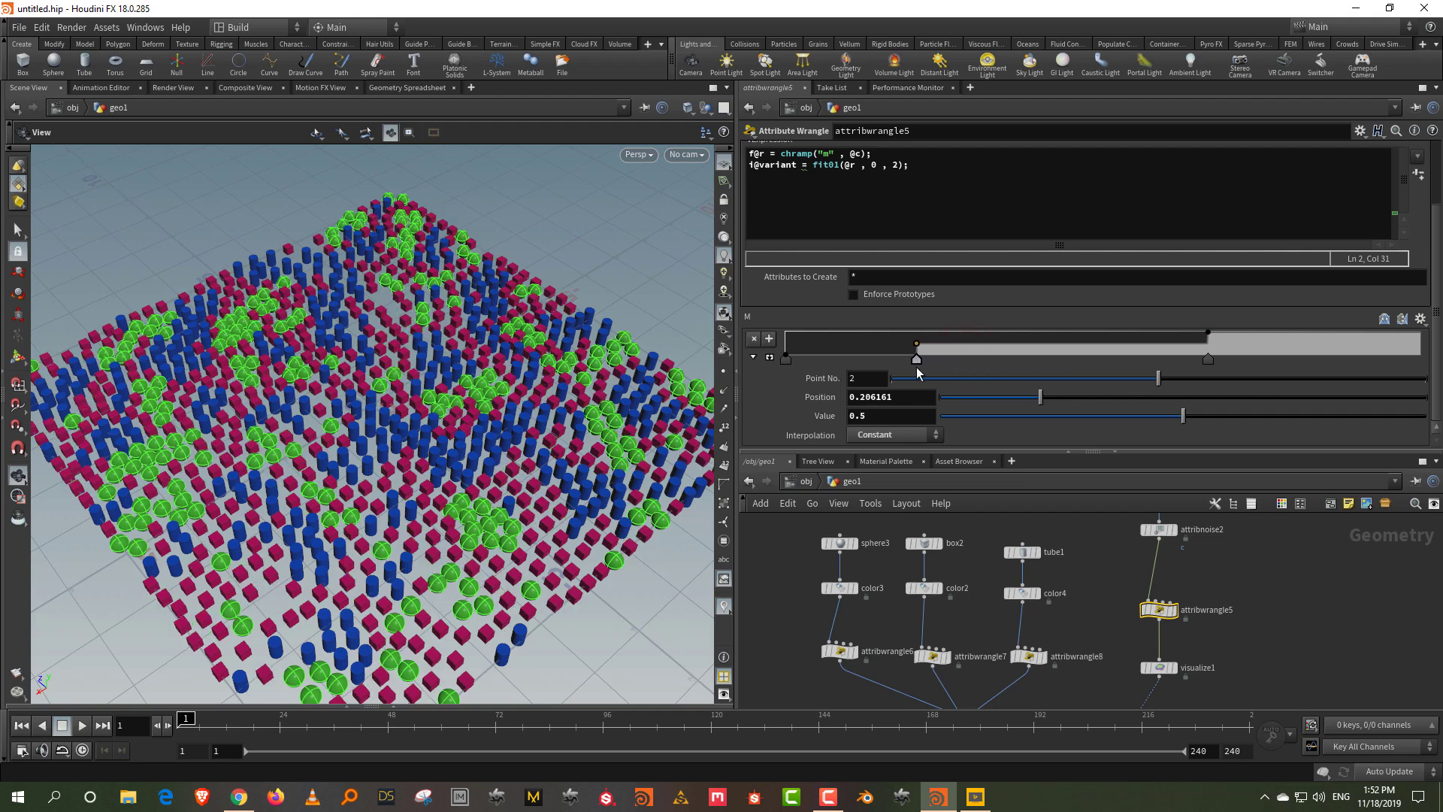
left_click_drag(1209, 359, 1278, 358)
left_click(1158, 529)
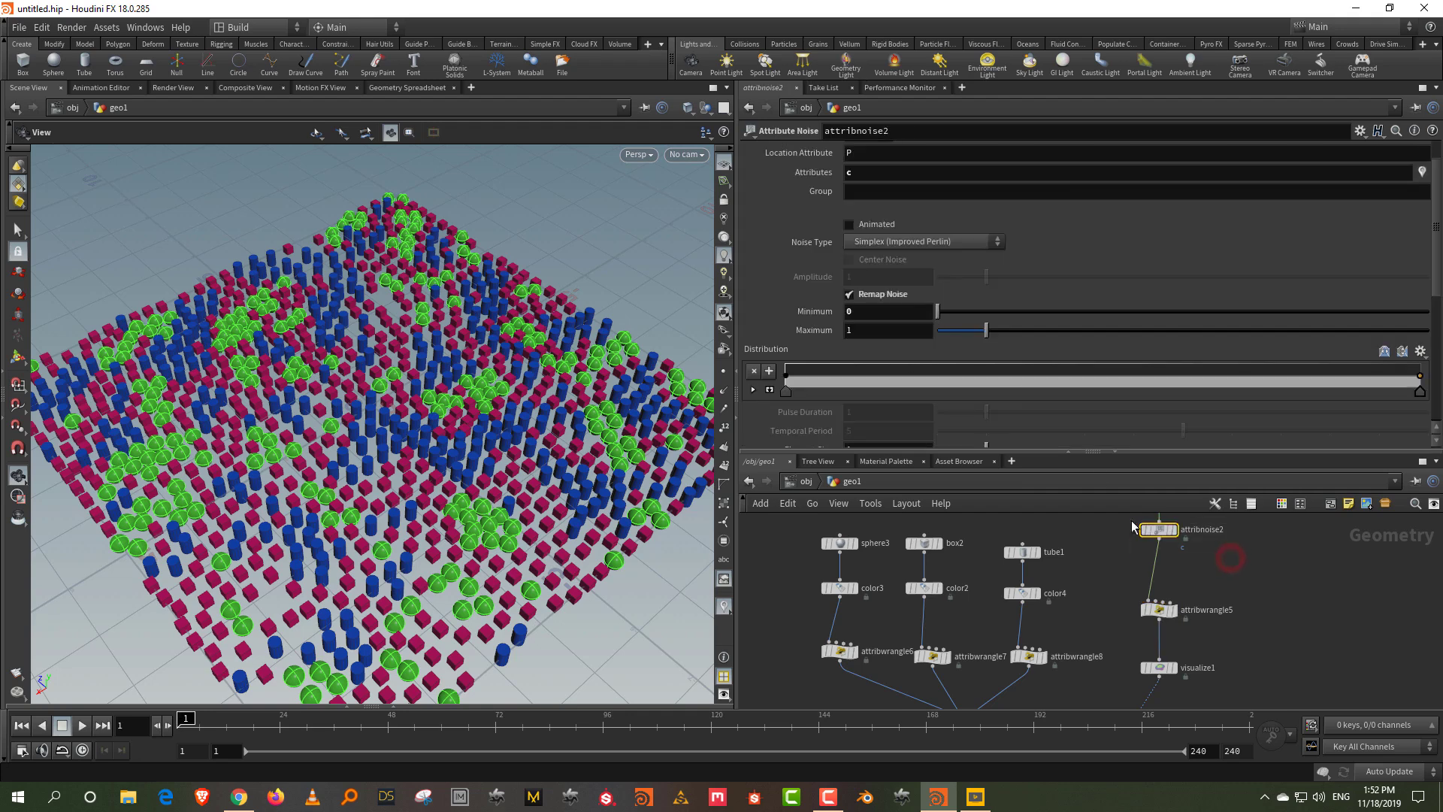
scroll(1159, 296, "down", 7)
left_click(1070, 377)
type("@Time")
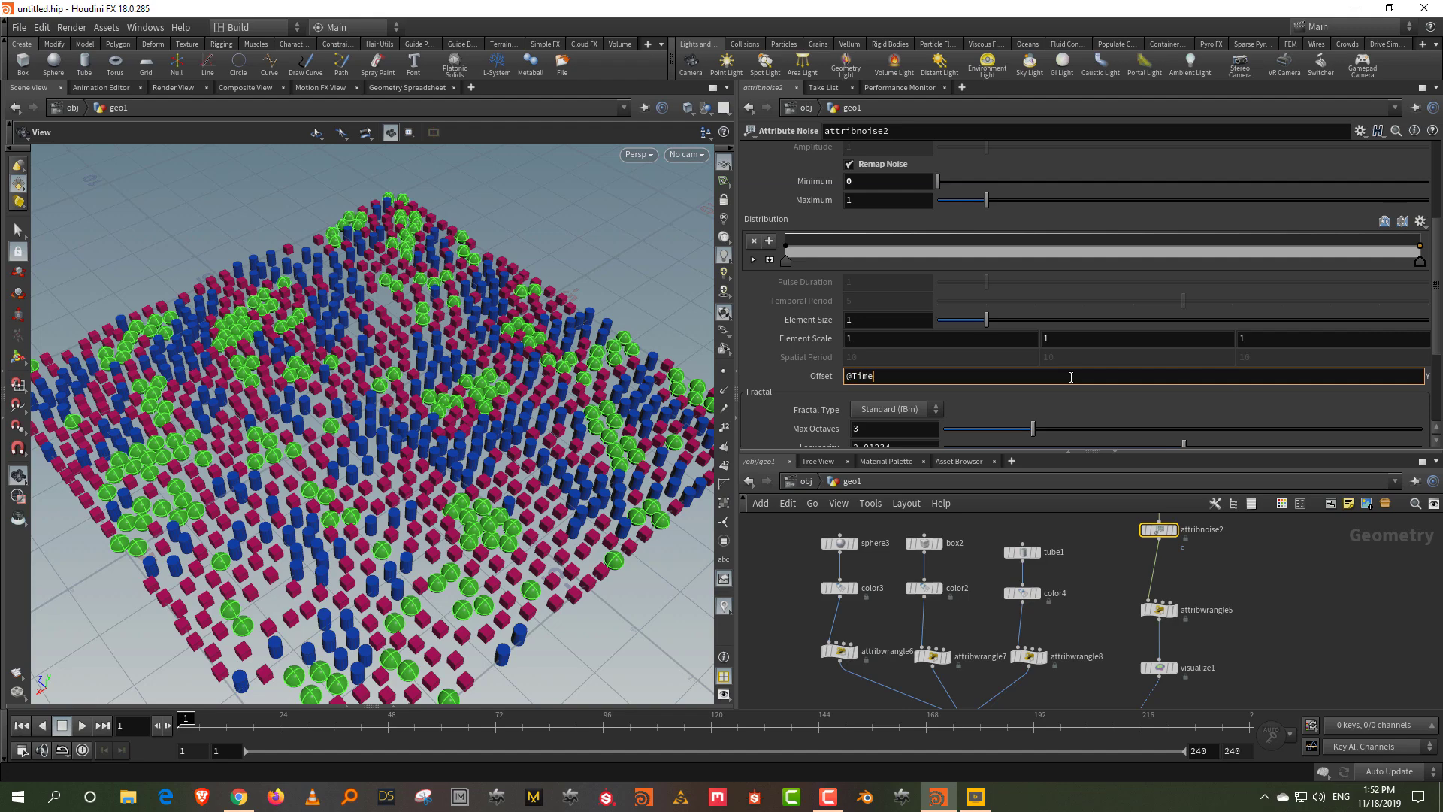
key("Return")
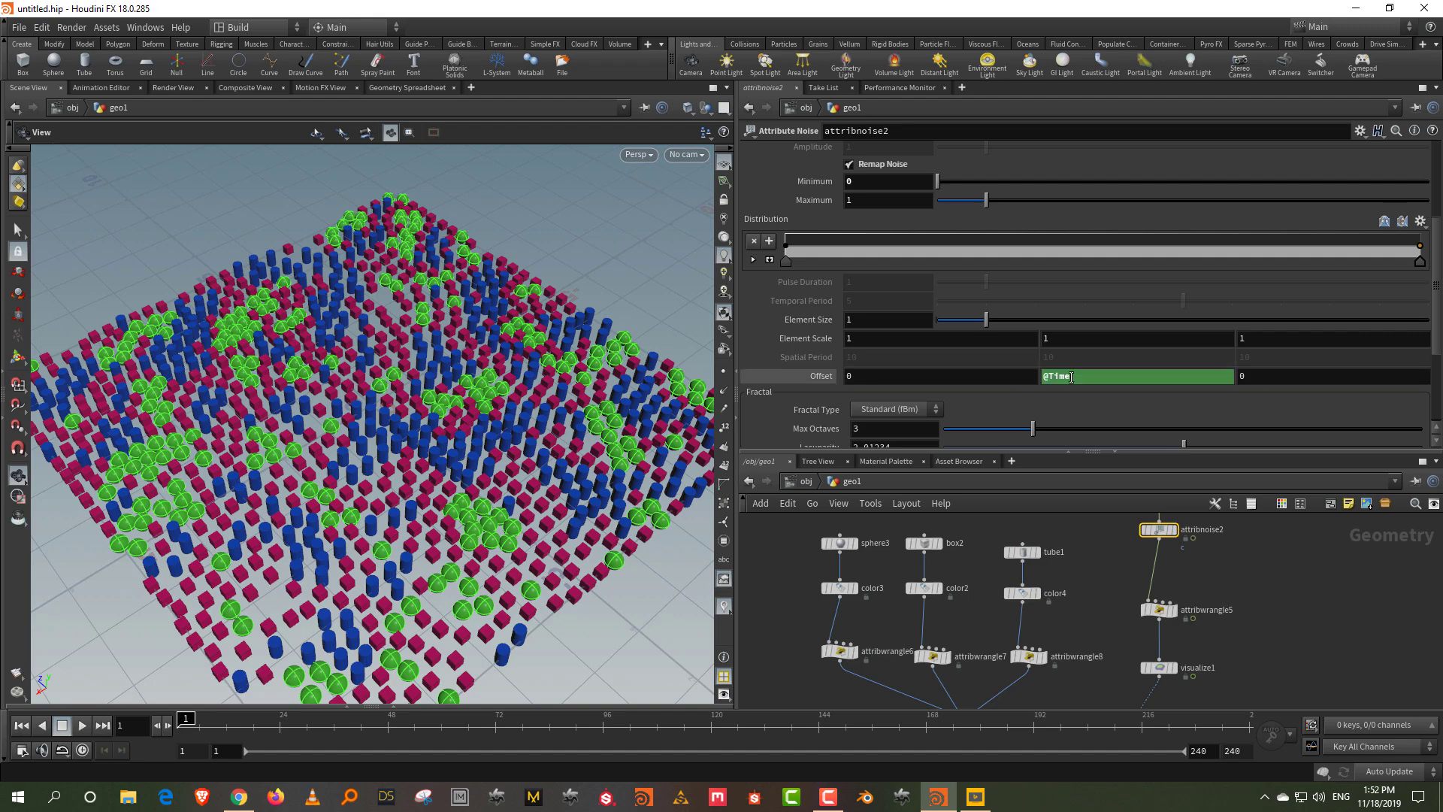
left_click_drag(185, 726, 113, 734)
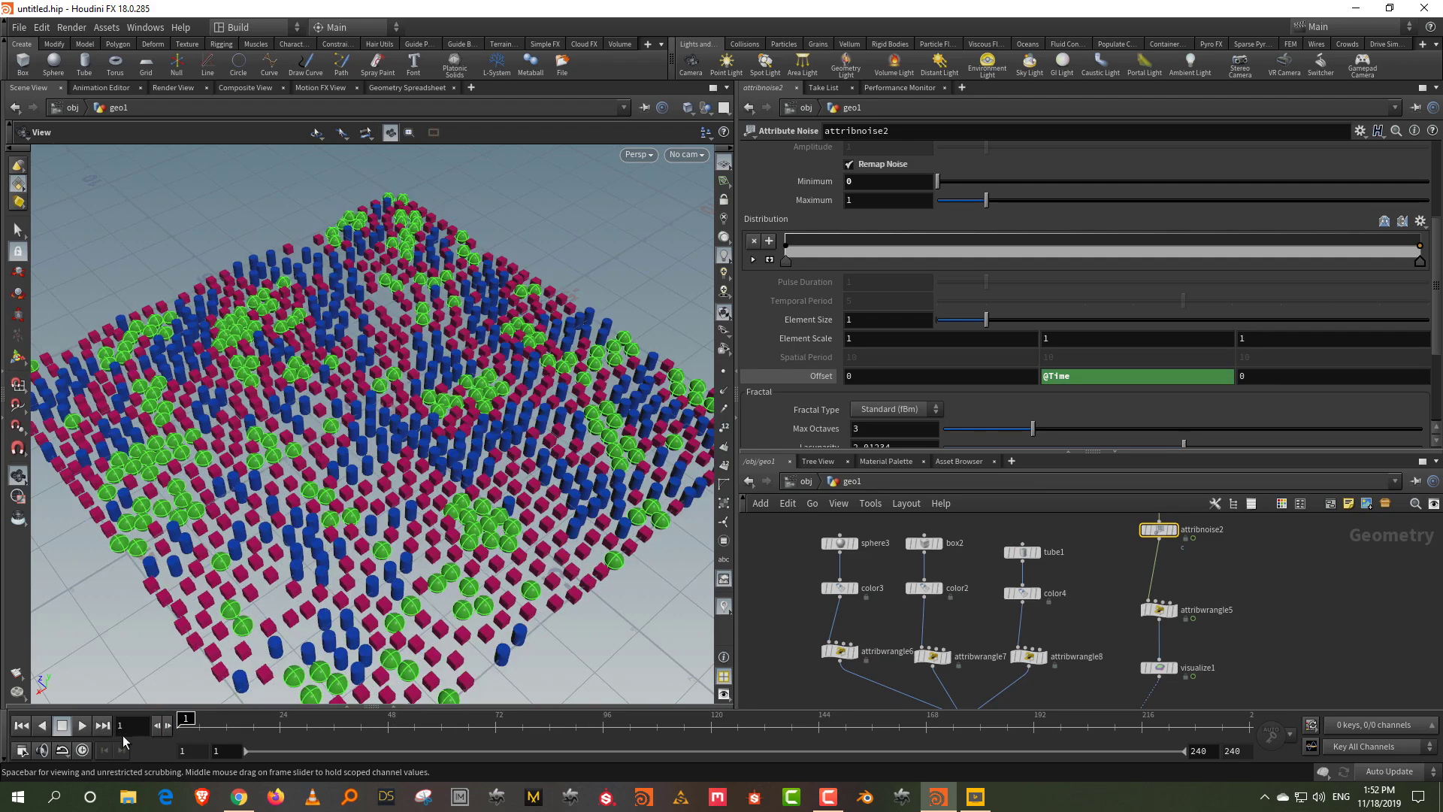
left_click_drag(1015, 453, 1014, 318)
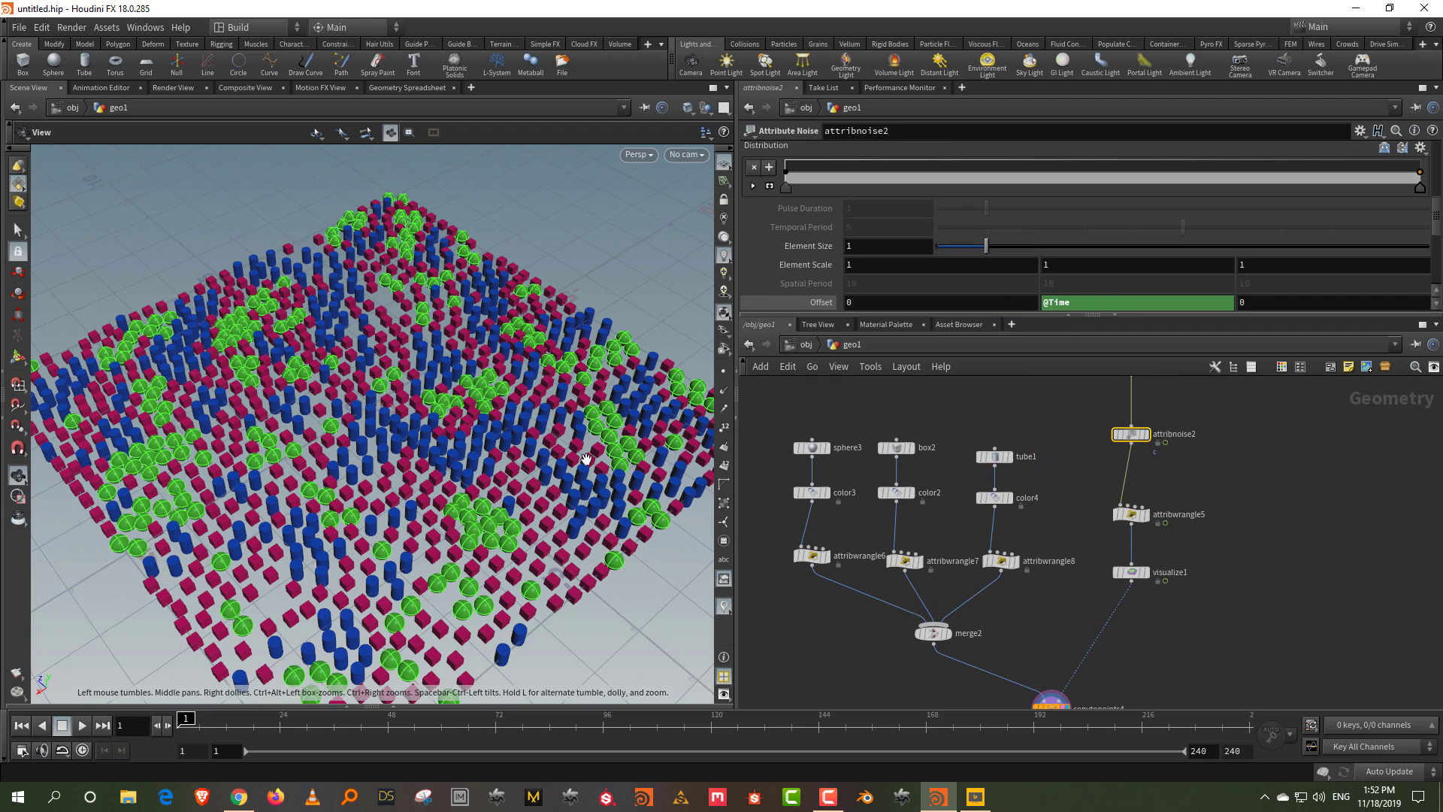
left_click(1130, 514)
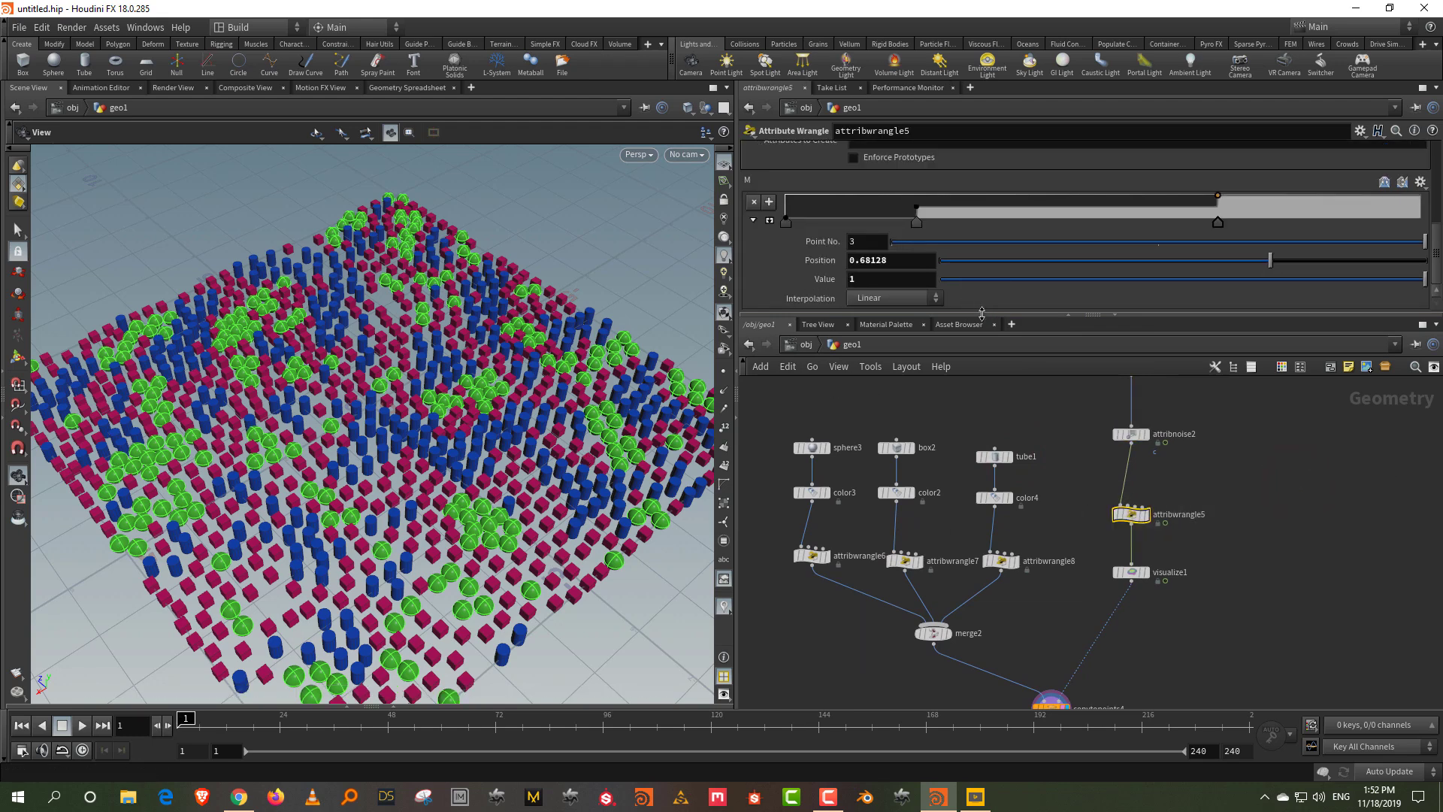
left_click_drag(982, 317, 990, 515)
left_click(963, 228)
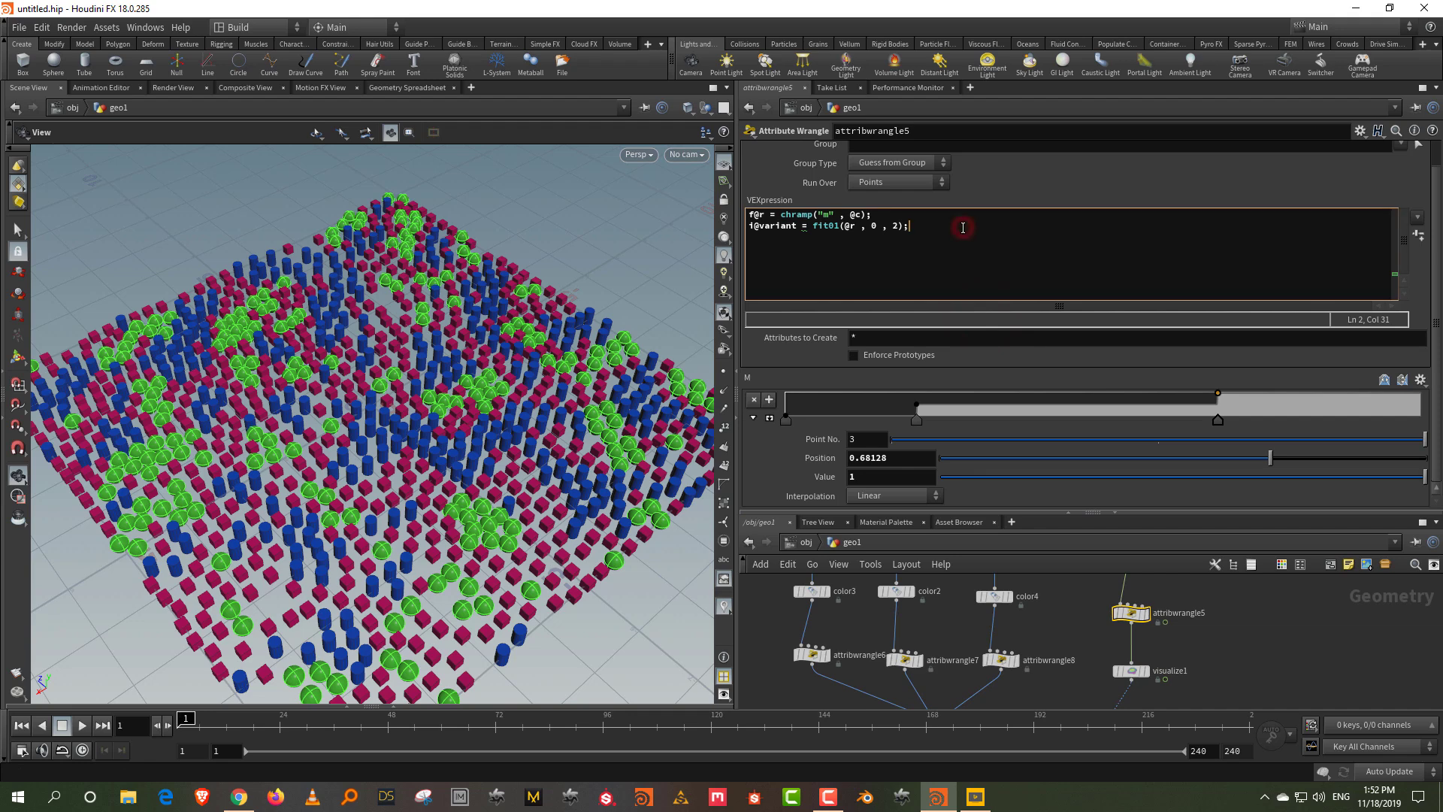
key("Return")
left_click_drag(780, 214, 865, 214)
key("ctrl+c")
left_click(804, 236)
type("=")
key("ctrl+v")
type(";")
key("Left")
key("Left")
key("Left")
key("Left")
key("Left")
key("Left")
key("Left")
key("BackSpace")
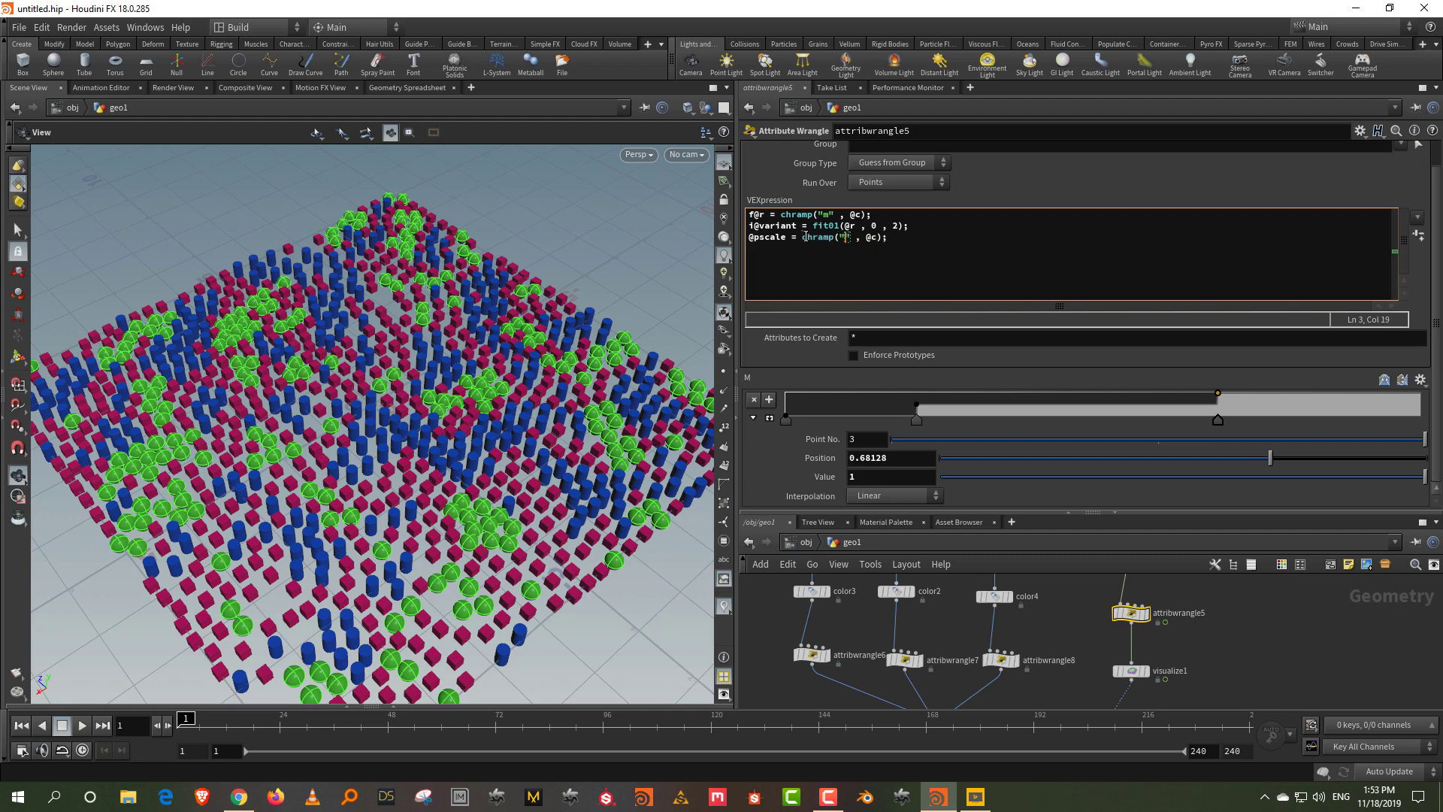
type("n")
left_click(1137, 362)
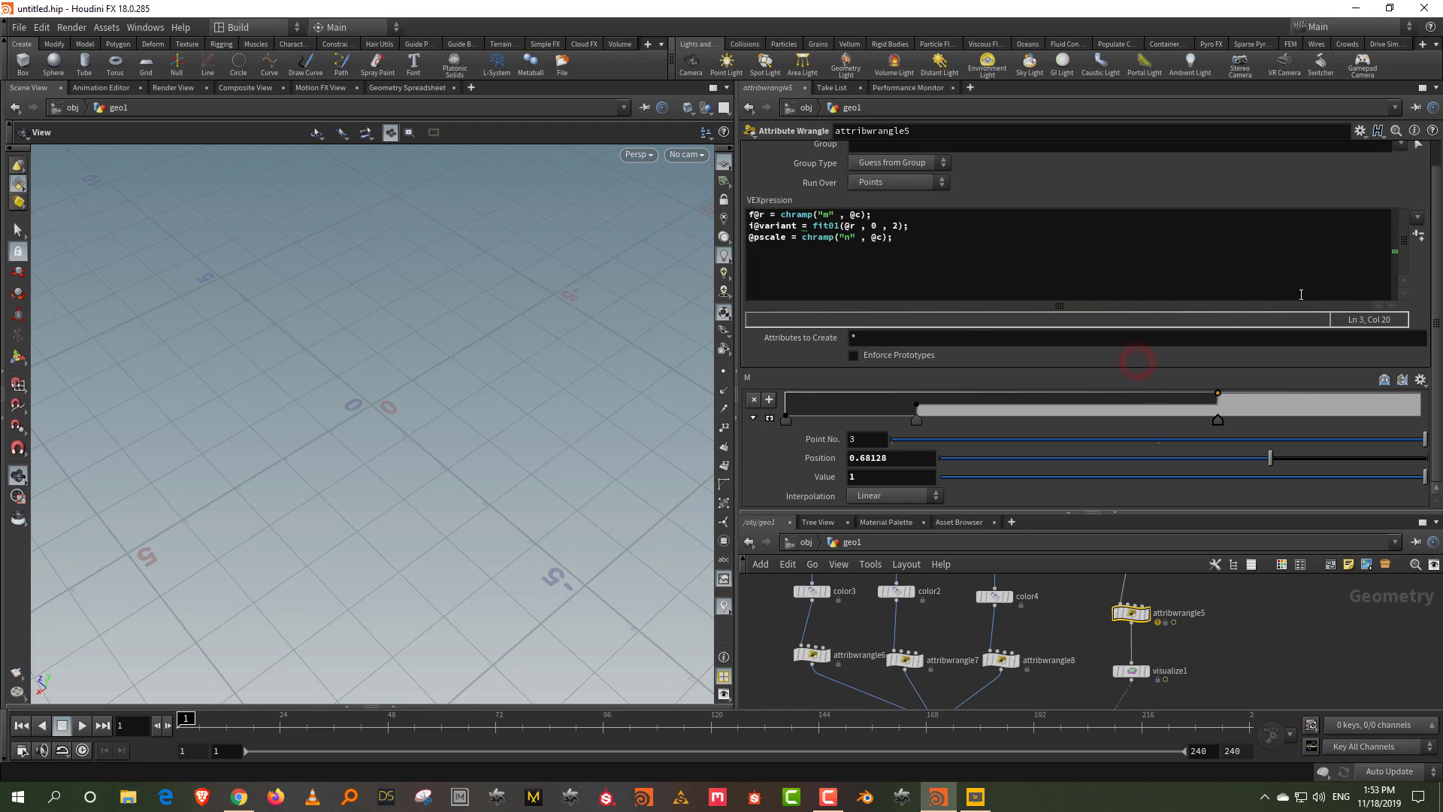
left_click(1419, 236)
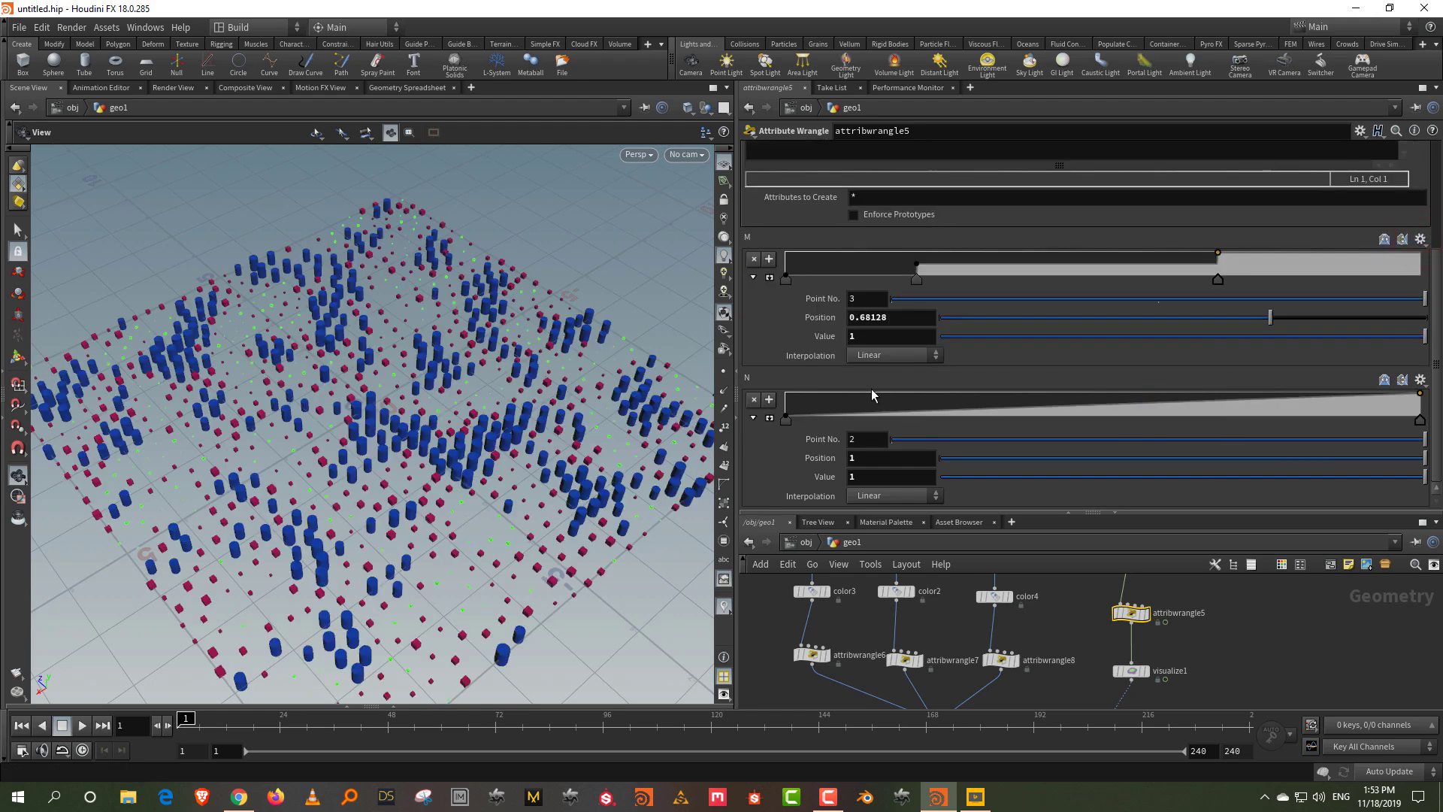
- Set the N ramp's first point value to 0.153 and play the animation to preview the scaling
left_click(785, 419)
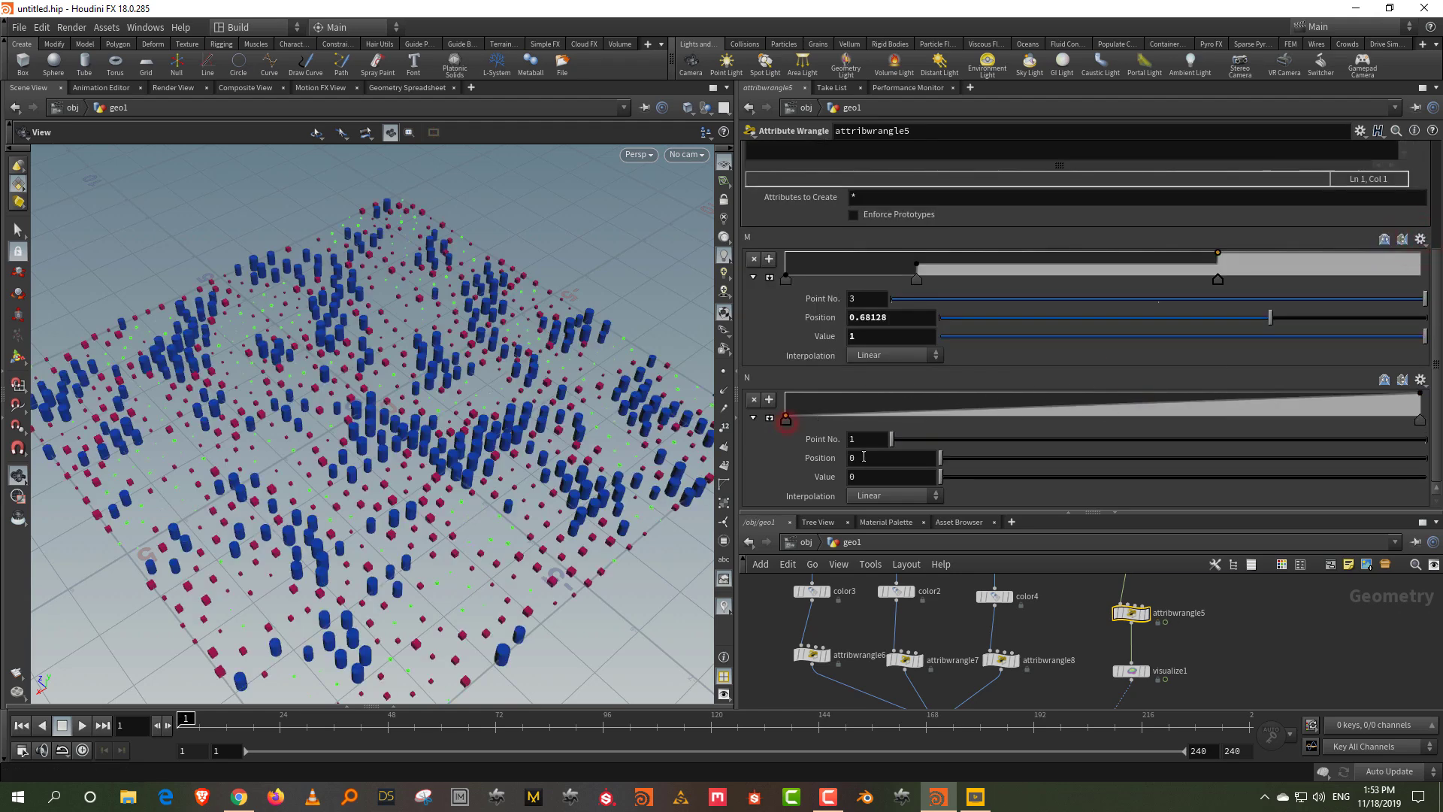
left_click_drag(949, 487, 1016, 493)
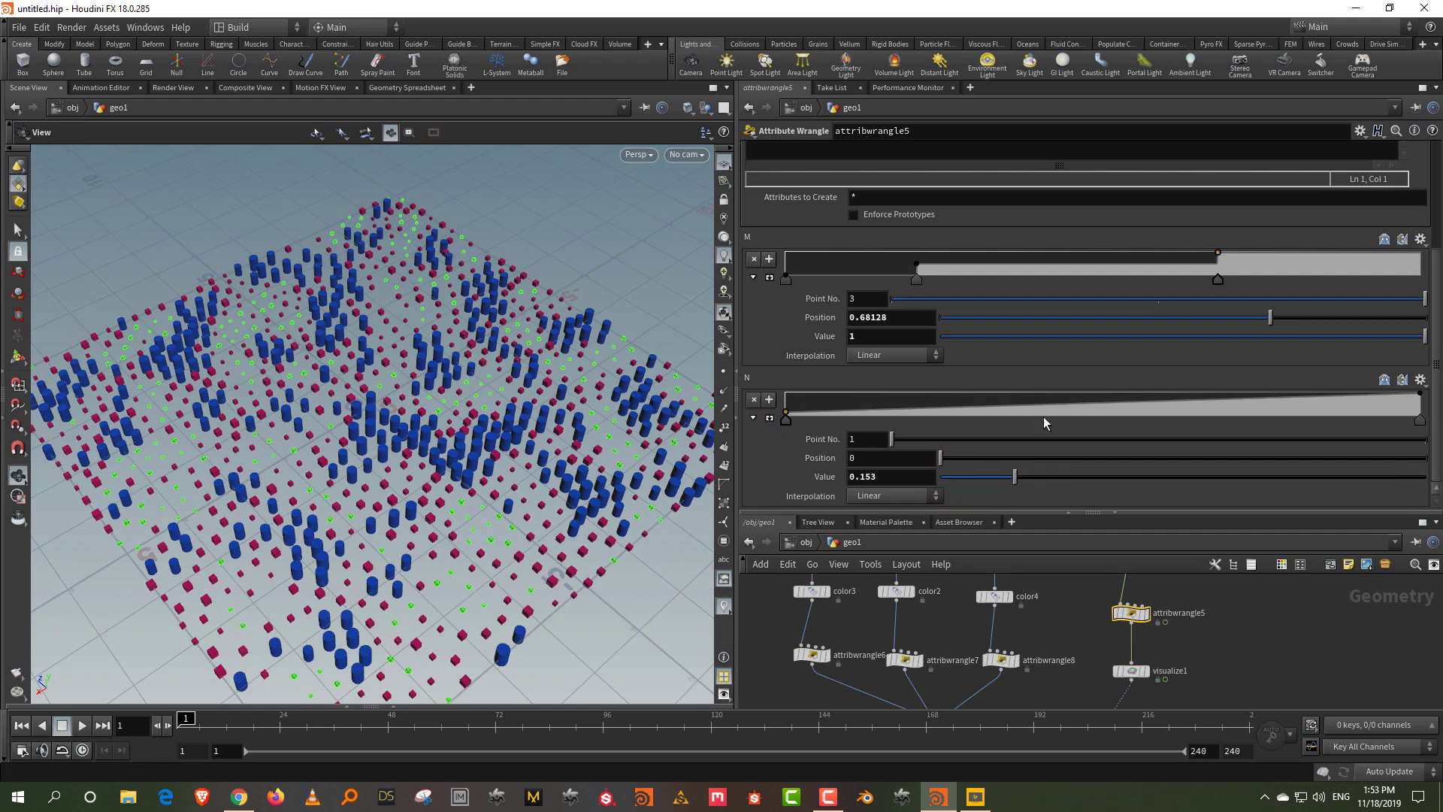
left_click(870, 496)
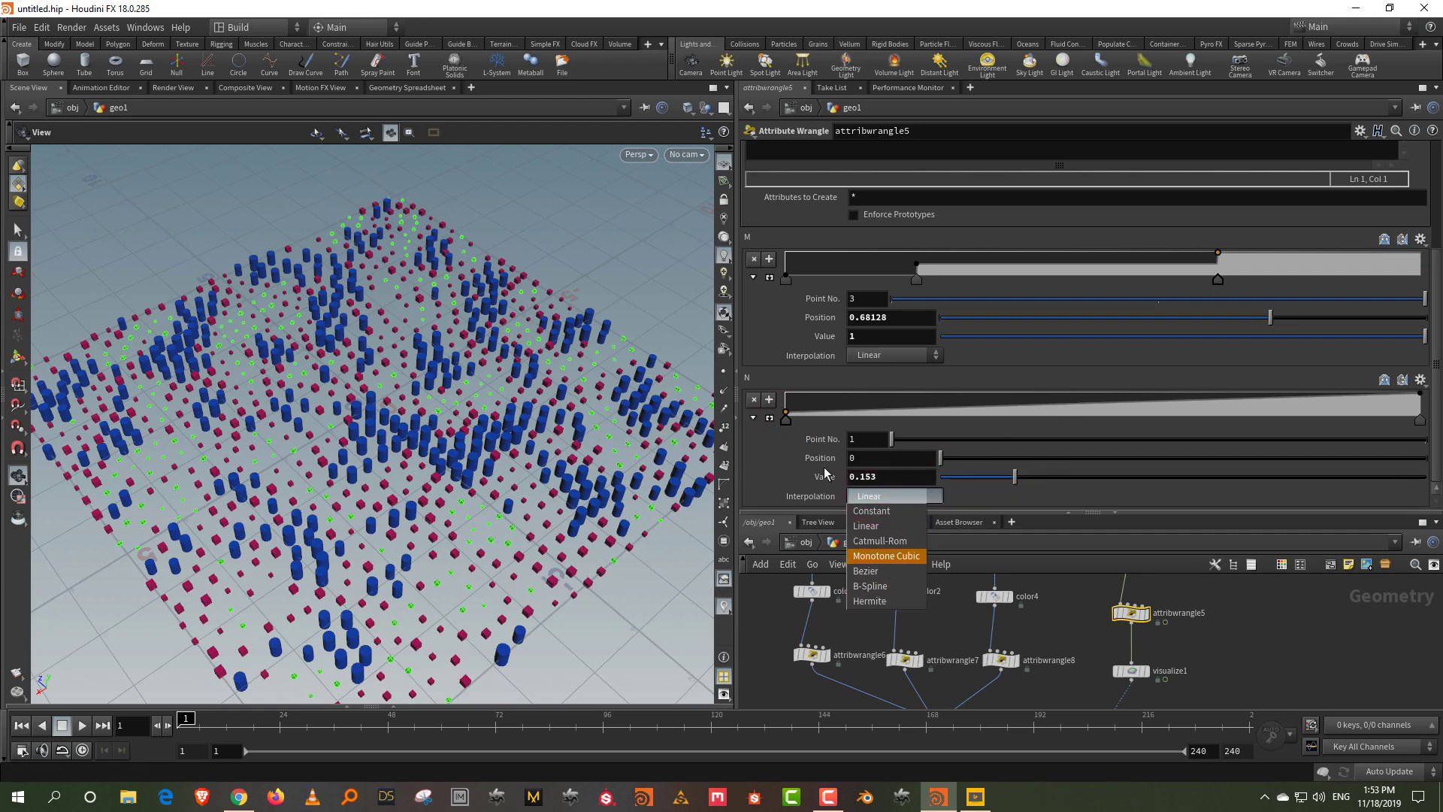
key("Escape")
left_click(82, 726)
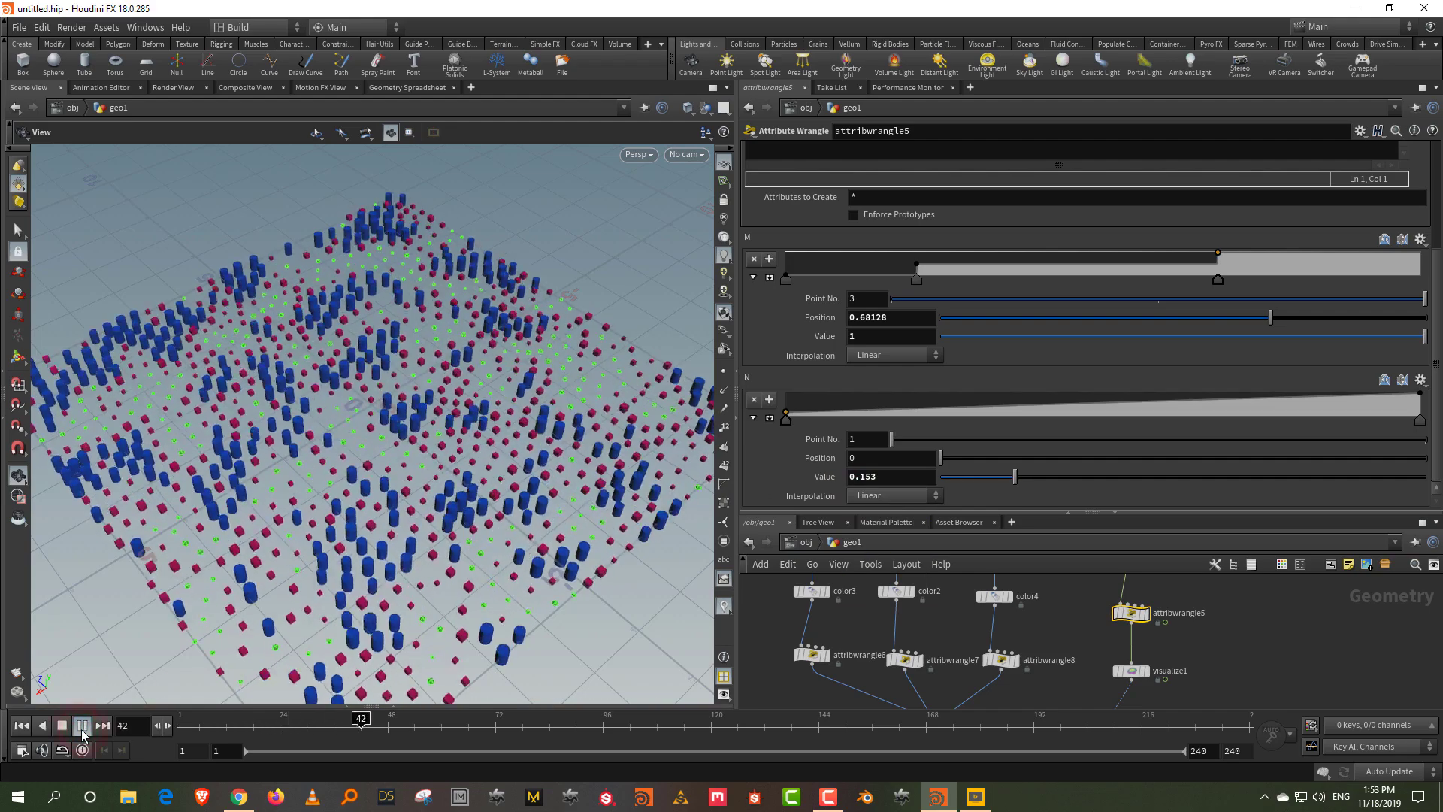
left_click(63, 726)
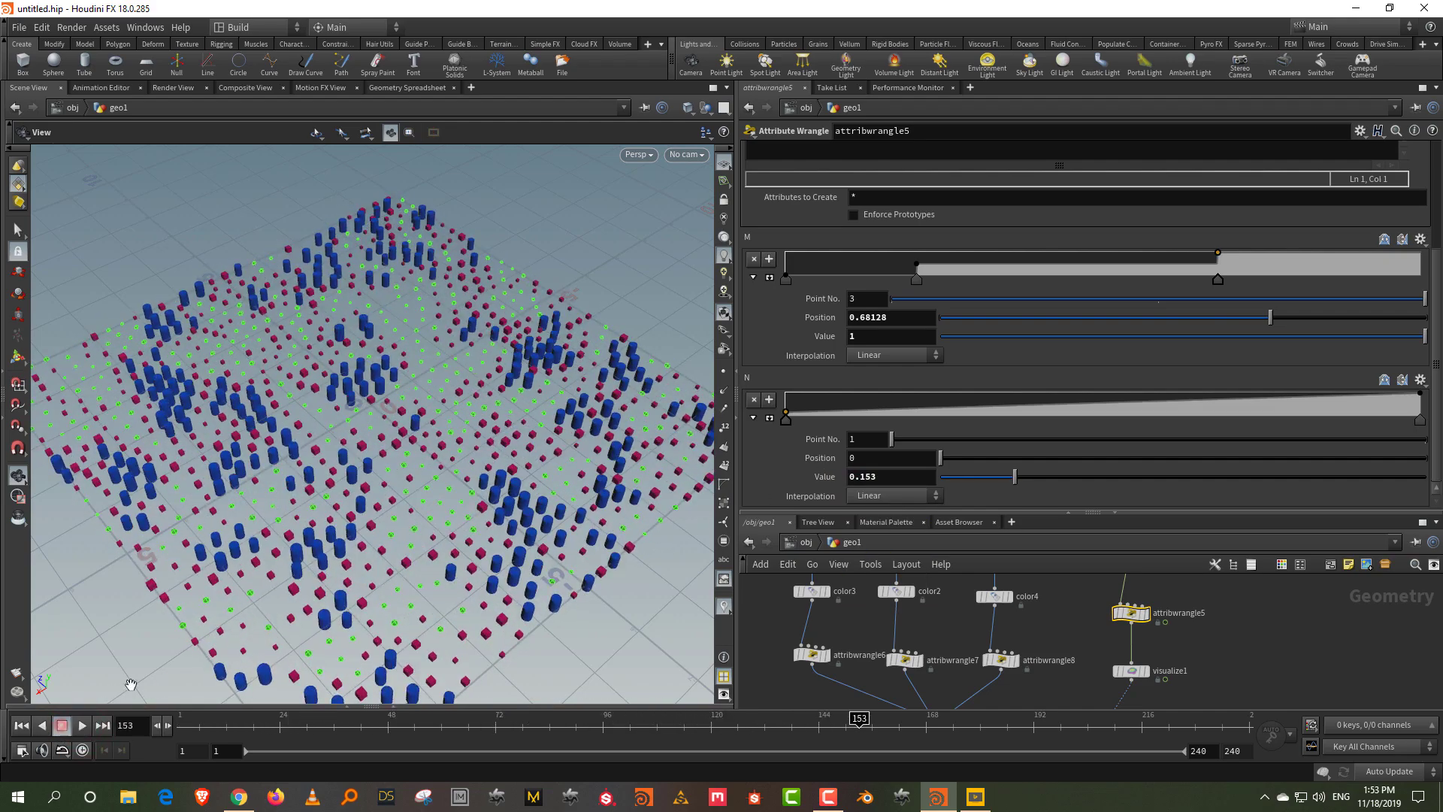
- Add a middle point to the N ramp at position 0.459716 with value 0.266667, and raise the first point's value to 1
left_click_drag(786, 413, 782, 402)
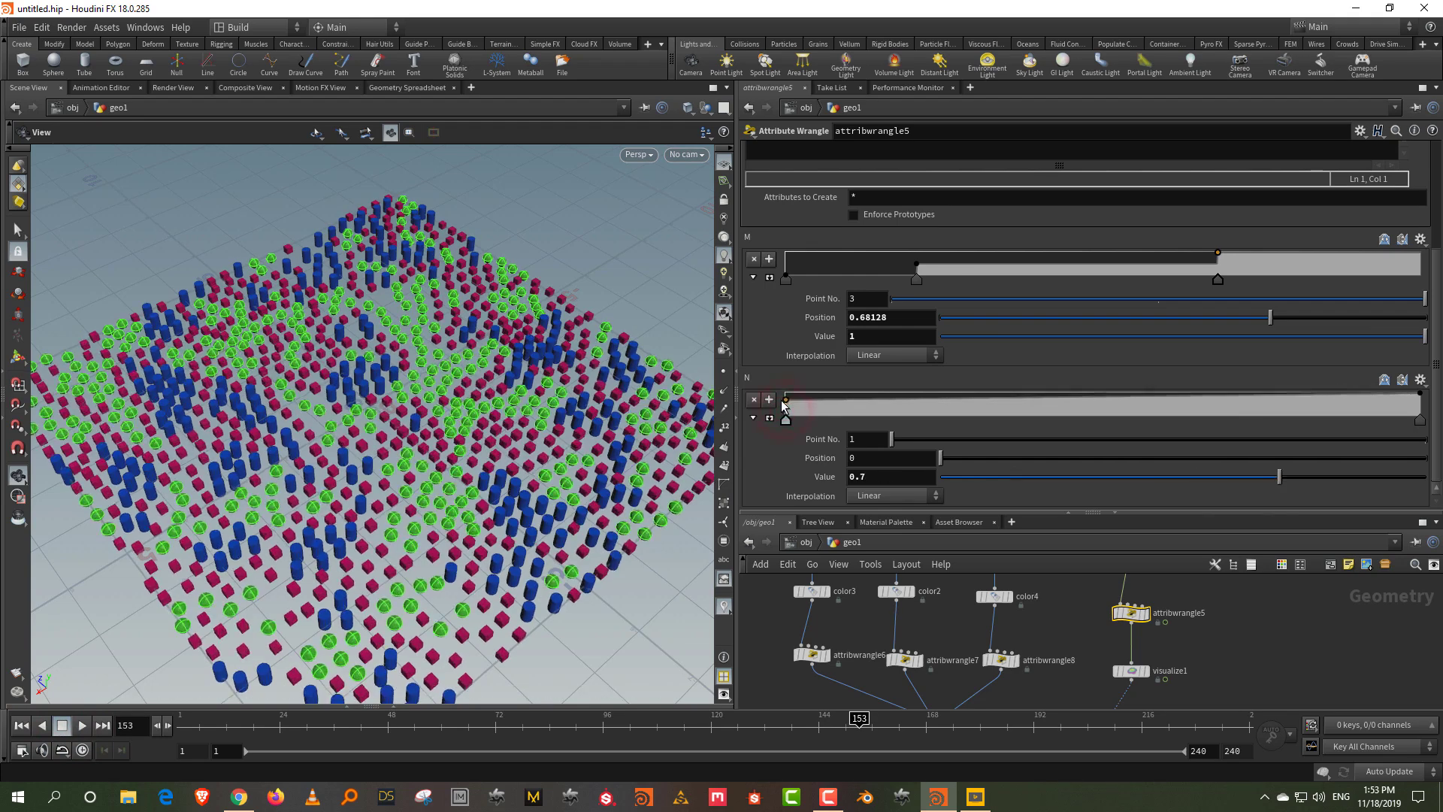
left_click(1074, 404)
left_click_drag(1076, 409, 1077, 420)
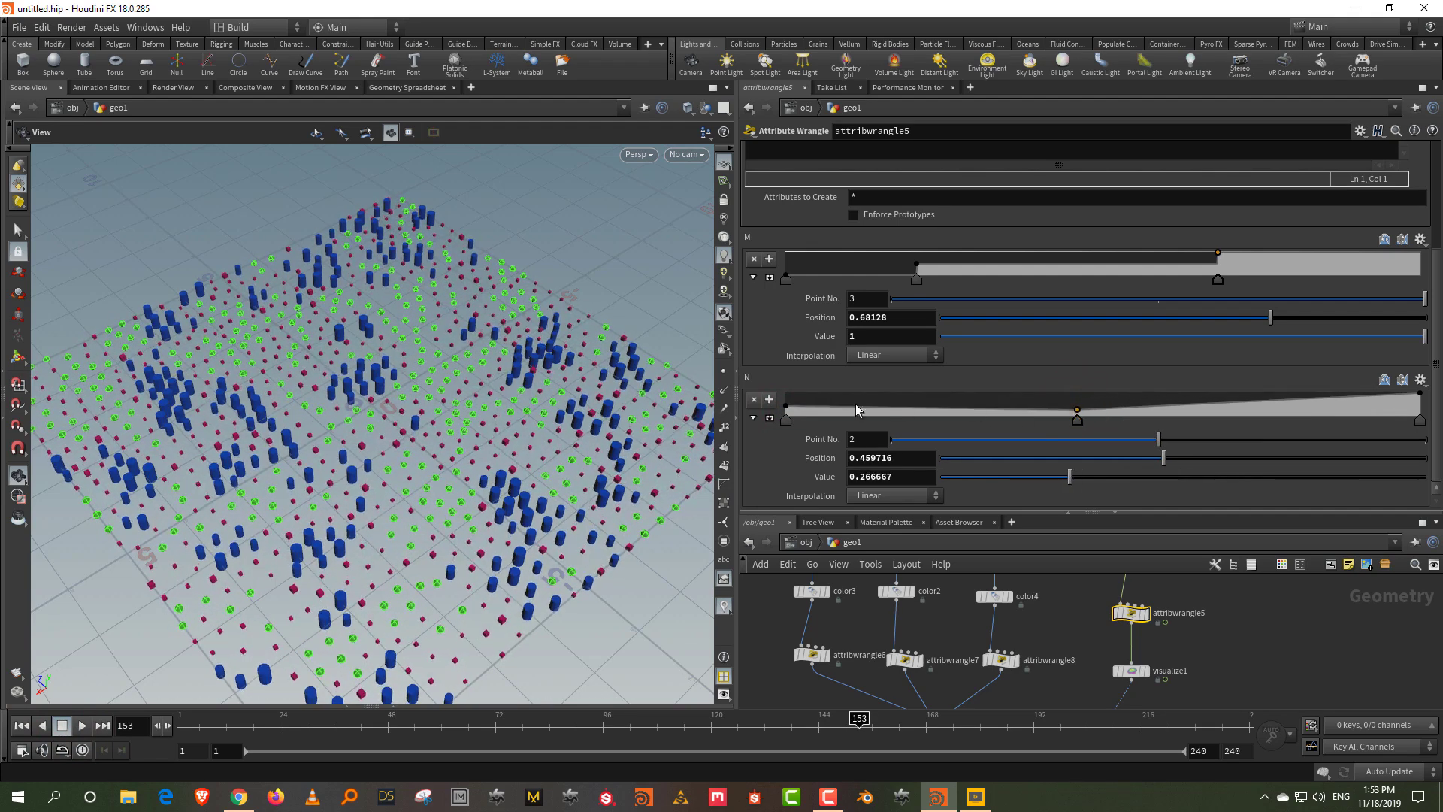
left_click_drag(786, 406, 781, 396)
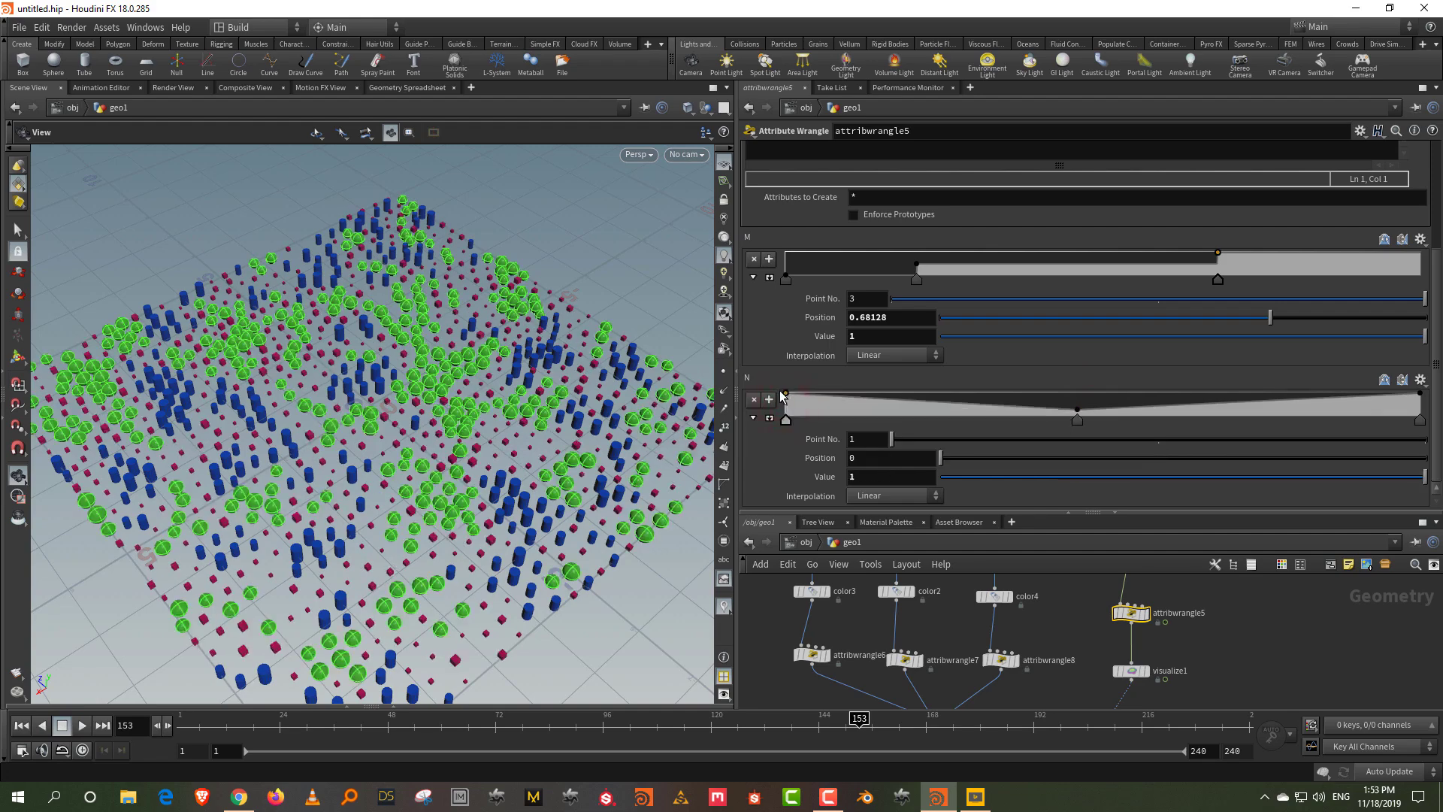
- Play the animation from the first frame and examine the scaled shapes and the node network
left_click(21, 725)
left_click(81, 725)
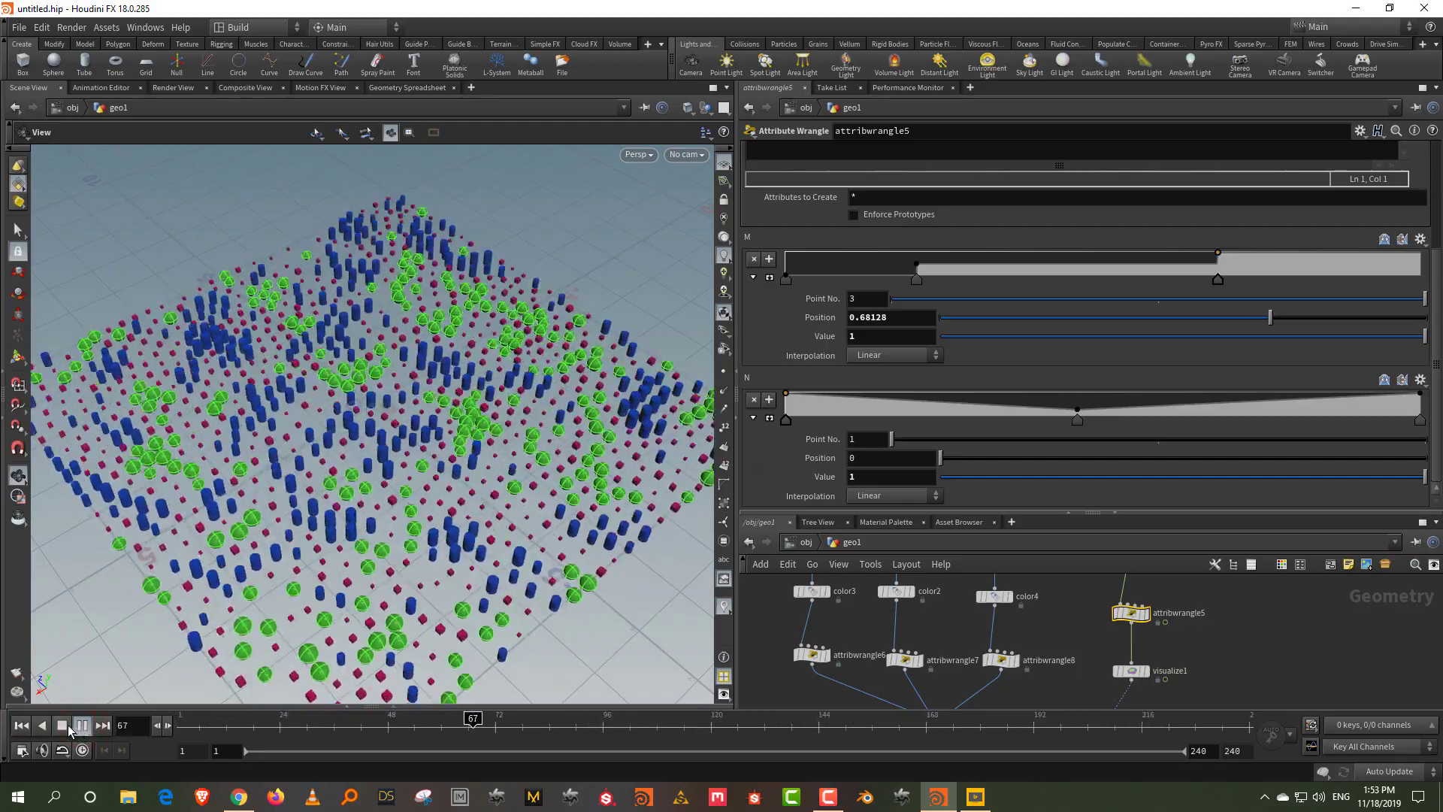
left_click(62, 725)
left_click(21, 725)
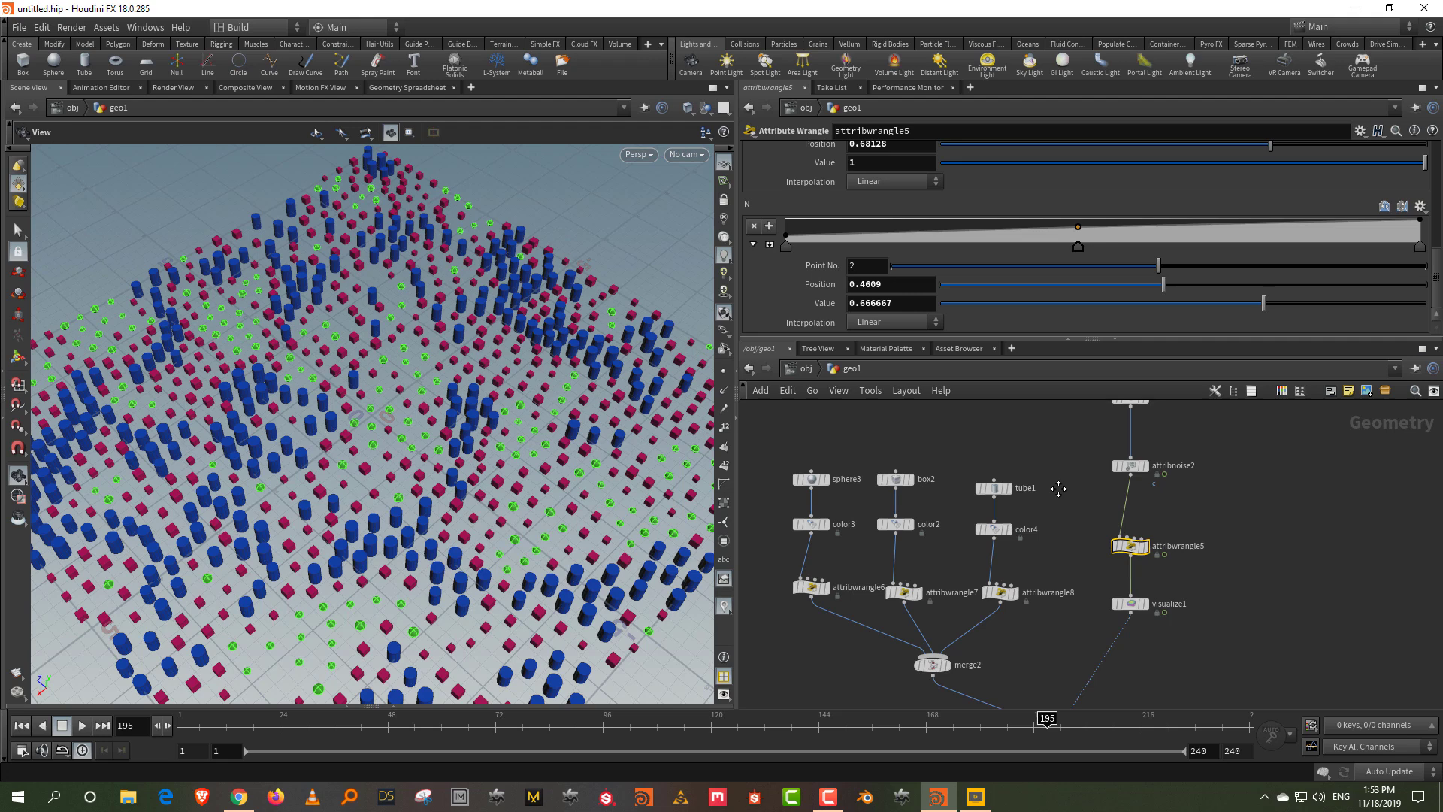
scroll(1058, 489, "down", 3)
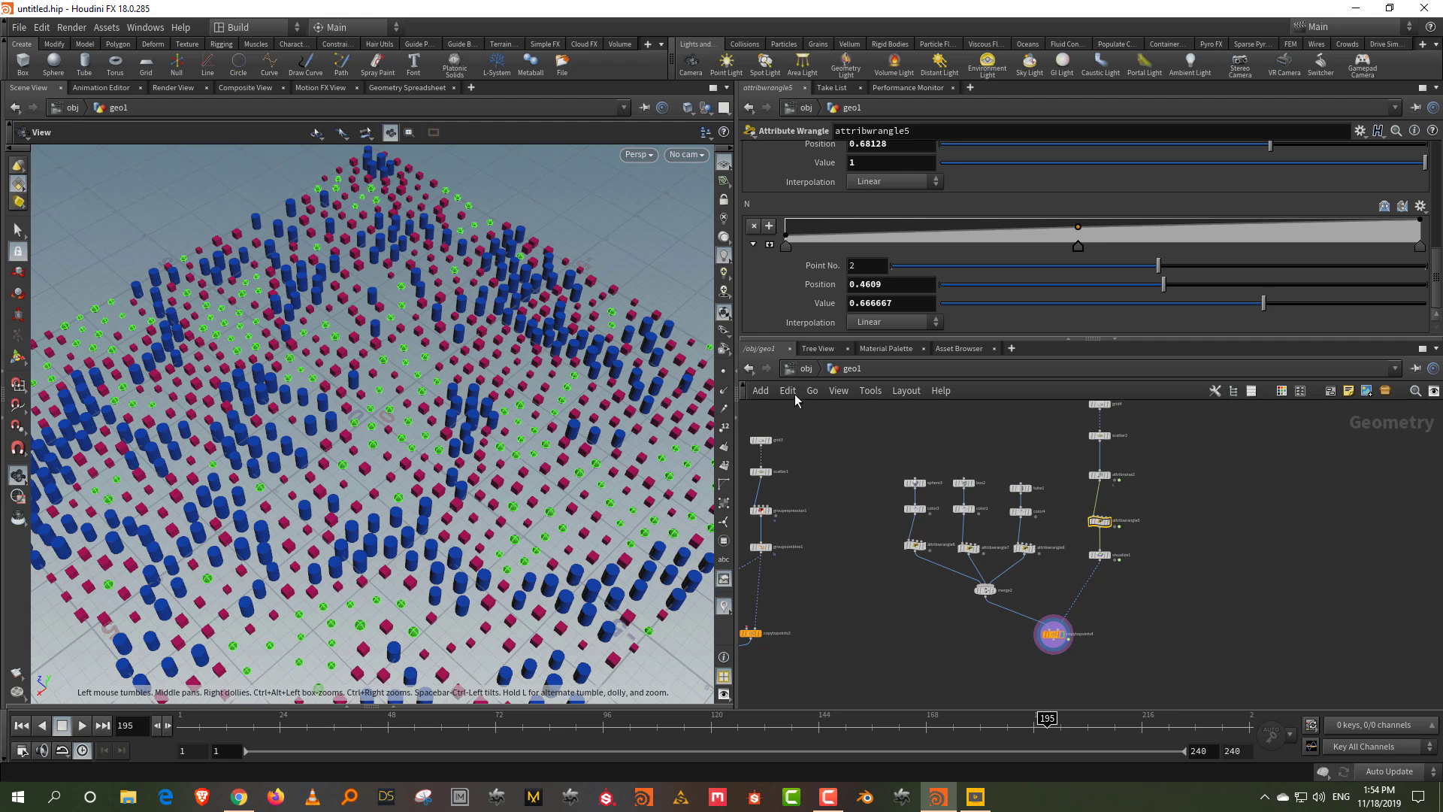
left_click_drag(478, 410, 415, 386)
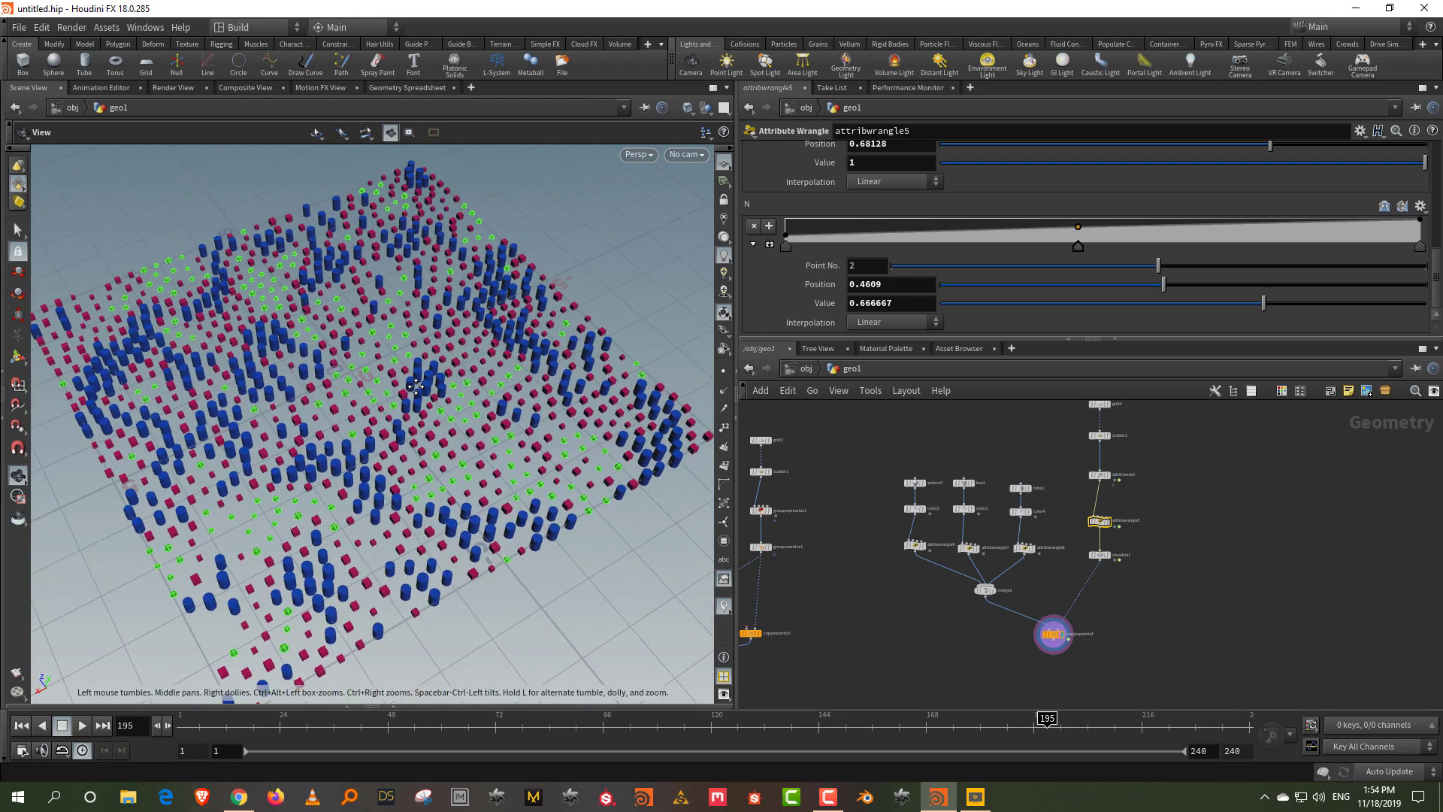